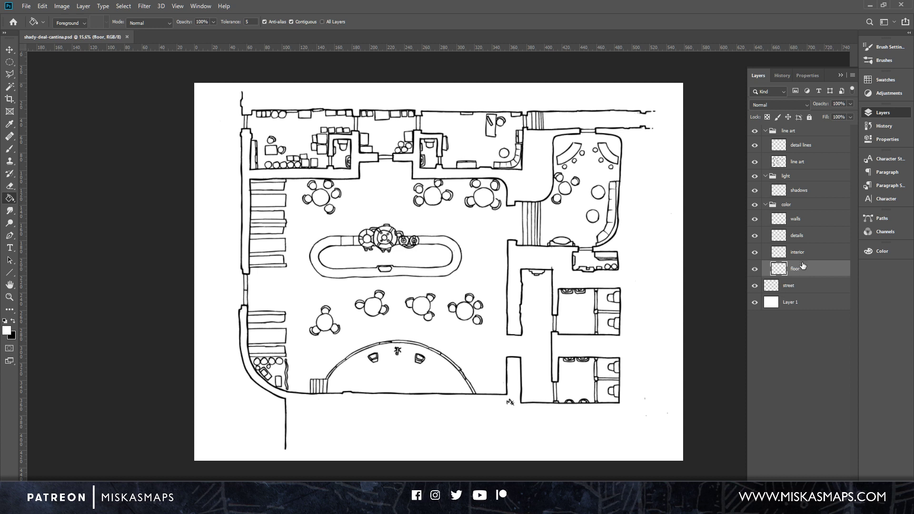
Move the street layer into the color group and add a new layer named bg directly below it.
{"action": "left_click", "coordinate": [810, 288]}
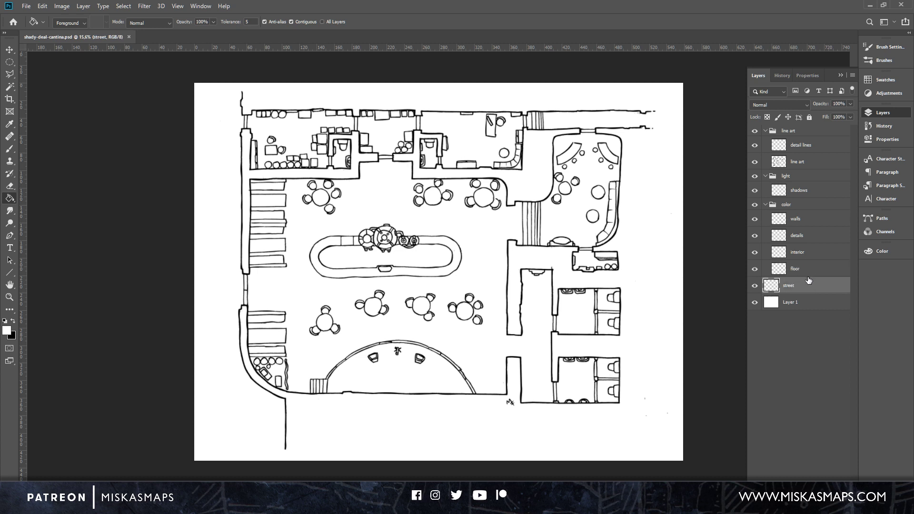
{"action": "left_click_drag", "start_coordinate": [802, 285], "coordinate": [809, 316]}
{"action": "left_click", "coordinate": [831, 489]}
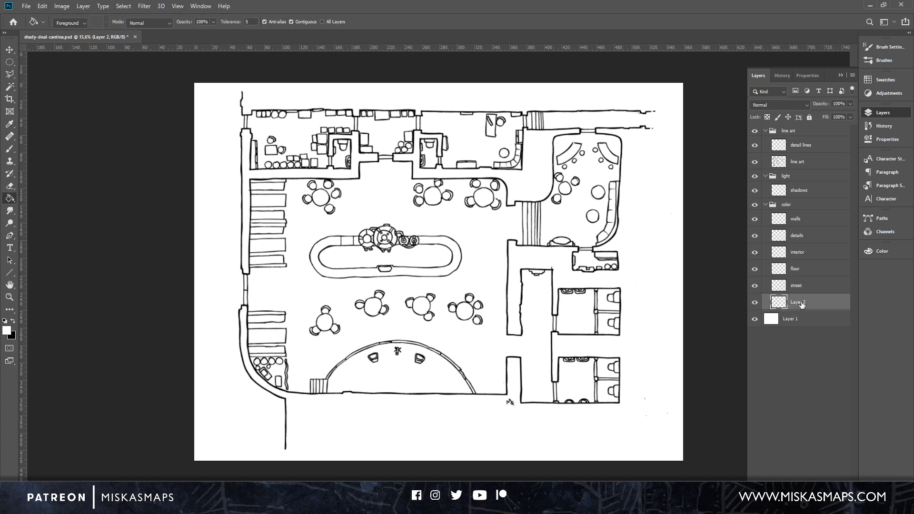
{"action": "double_click", "coordinate": [806, 303]}
{"action": "type", "text": "h"}
{"action": "type", "text": "g"}
{"action": "key", "text": "Return"}
Set the foreground color to light gray dbdfdf and fill the whole bg layer with it.
{"action": "left_click", "coordinate": [6, 331]}
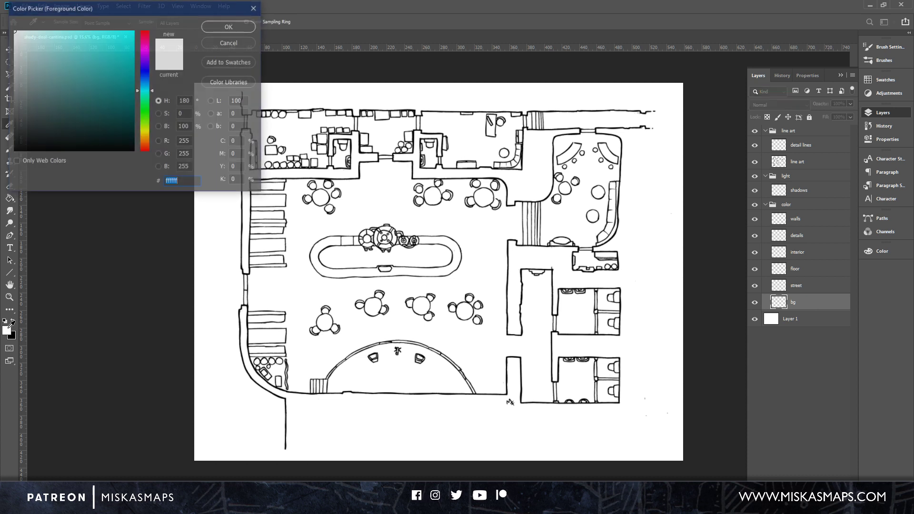
{"action": "type", "text": "d9e2e2"}
{"action": "mouse_move", "coordinate": [15, 38]}
{"action": "left_mouse_down"}
{"action": "mouse_move", "coordinate": [17, 52]}
{"action": "mouse_move", "coordinate": [18, 43]}
{"action": "left_mouse_up"}
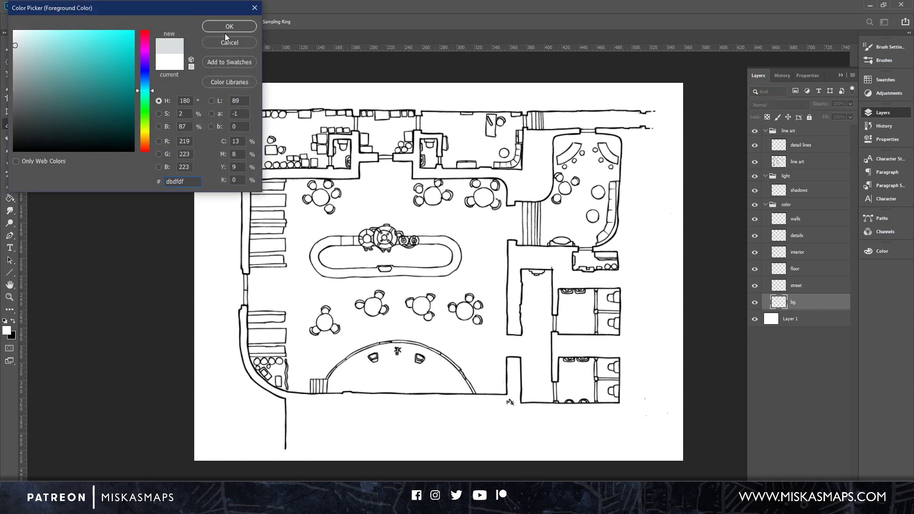
{"action": "left_click", "coordinate": [228, 29]}
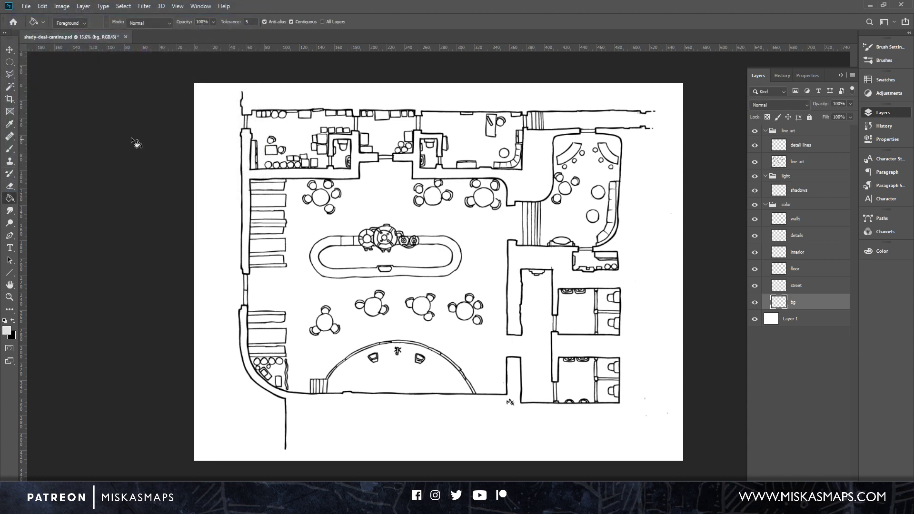
{"action": "left_click", "coordinate": [426, 334]}
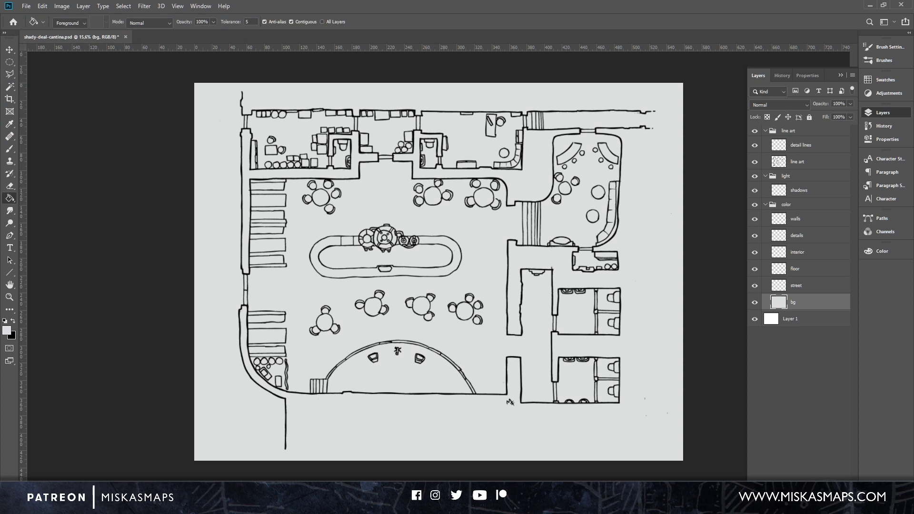
Add a new layer named texture directly above the bg layer.
{"action": "key", "text": "ctrl+shift+alt+n"}
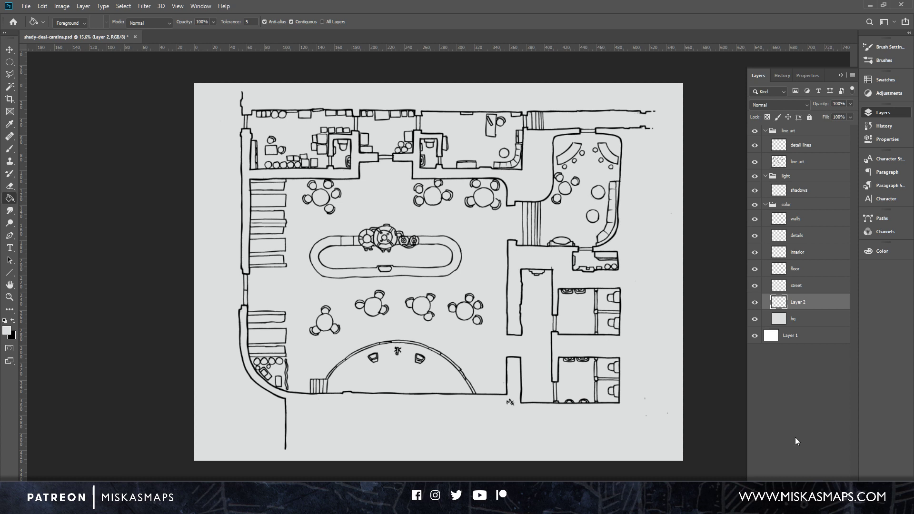
{"action": "double_click", "coordinate": [804, 305]}
{"action": "type", "text": "texture"}
{"action": "key", "text": "Return"}
Switch to the Brush tool and browse the brush presets, including the Kyle's Real Watercolor brushes.
{"action": "key", "text": "b"}
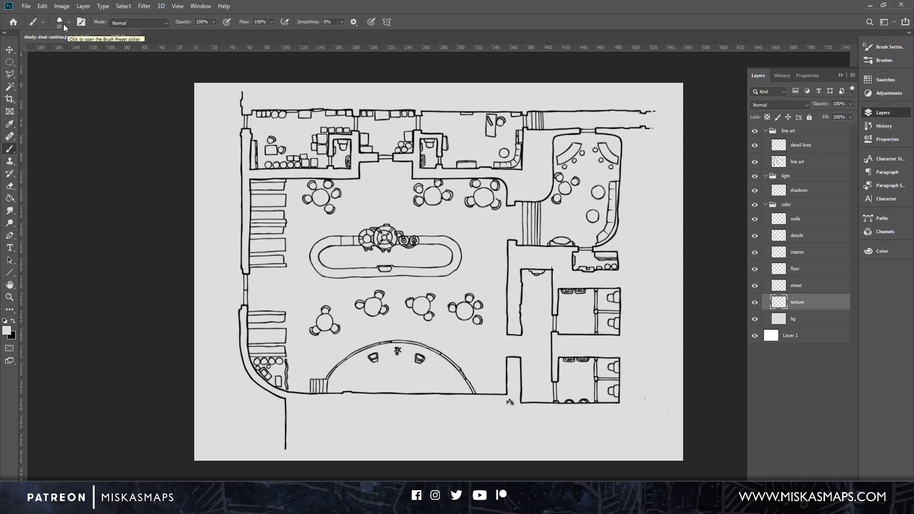
{"action": "left_click", "coordinate": [68, 21]}
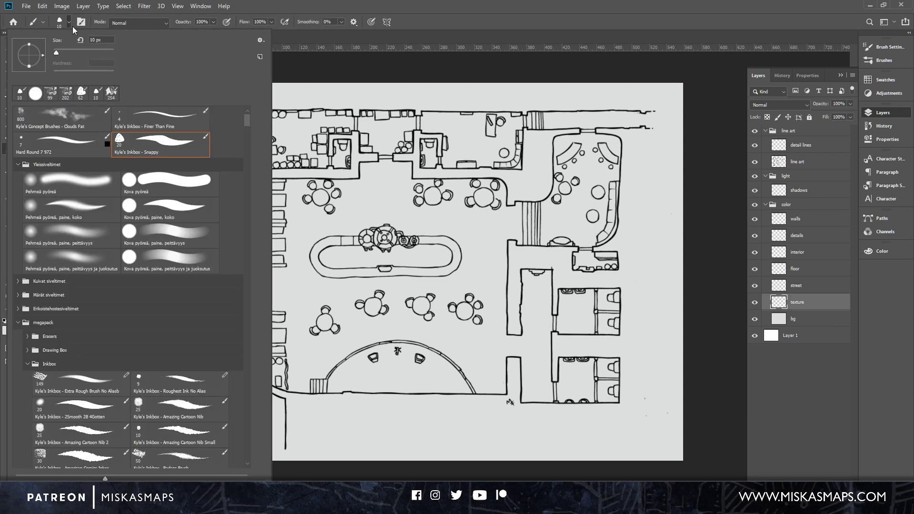
{"action": "mouse_move", "coordinate": [245, 118]}
{"action": "left_mouse_down"}
{"action": "mouse_move", "coordinate": [259, 294]}
{"action": "mouse_move", "coordinate": [246, 339]}
{"action": "left_mouse_up"}
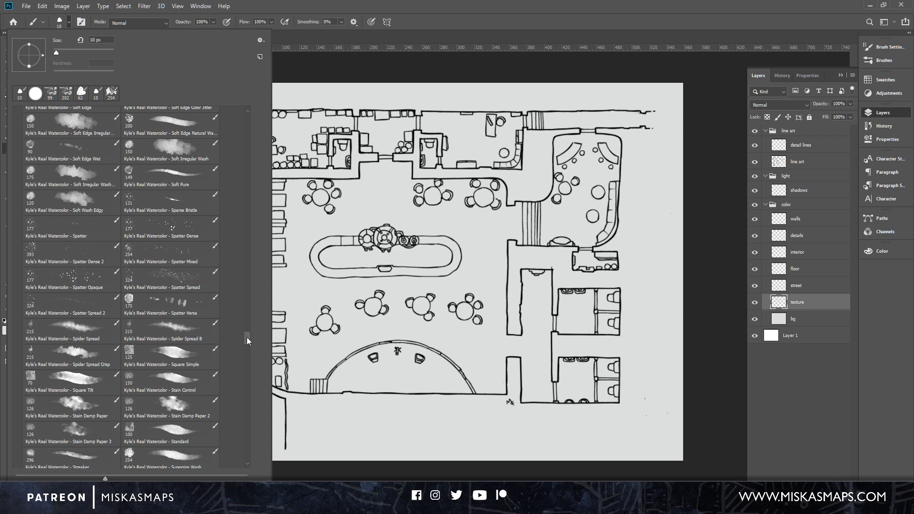
{"action": "mouse_move", "coordinate": [247, 337]}
{"action": "left_mouse_down"}
{"action": "mouse_move", "coordinate": [249, 368]}
{"action": "mouse_move", "coordinate": [248, 115]}
{"action": "left_mouse_up"}
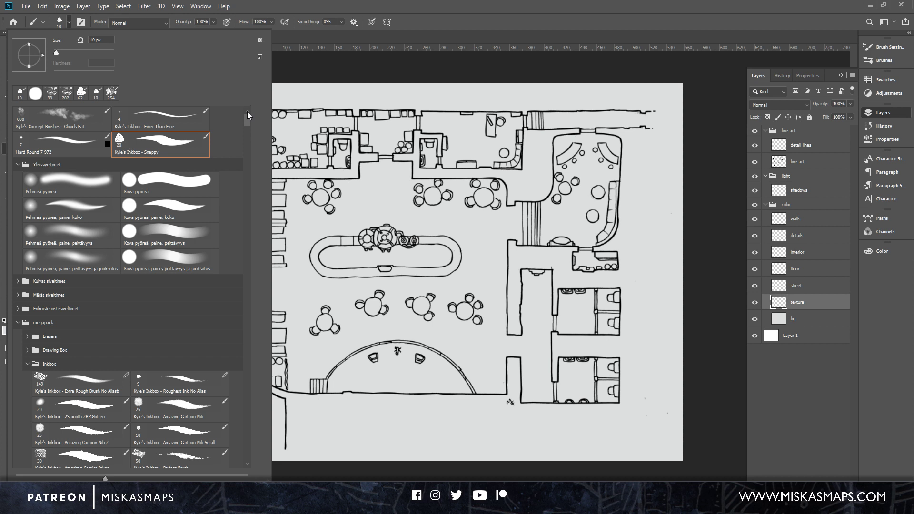
{"action": "left_click", "coordinate": [453, 20]}
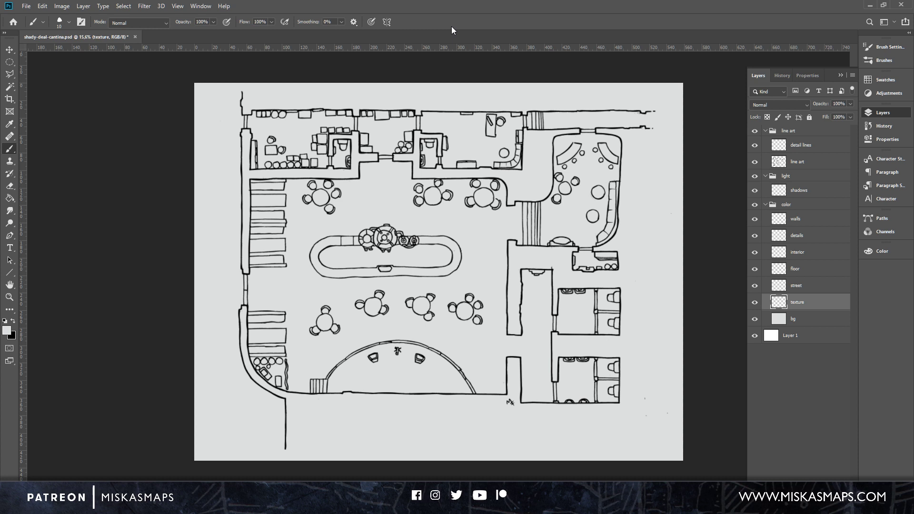
Set the foreground color to a dark muted teal-blue with a hue of 196°.
{"action": "left_click", "coordinate": [6, 330]}
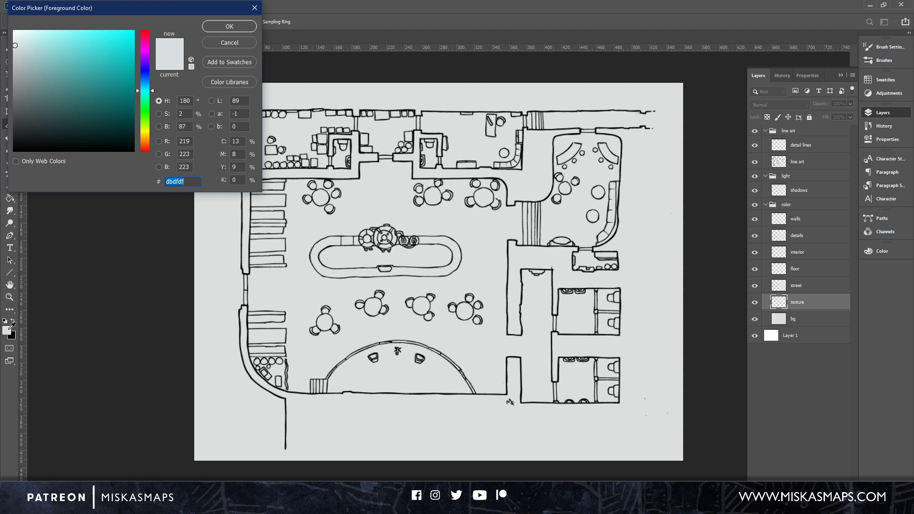
{"action": "left_click_drag", "start_coordinate": [152, 91], "coordinate": [152, 84]}
{"action": "type", "text": "3d5e6f"}
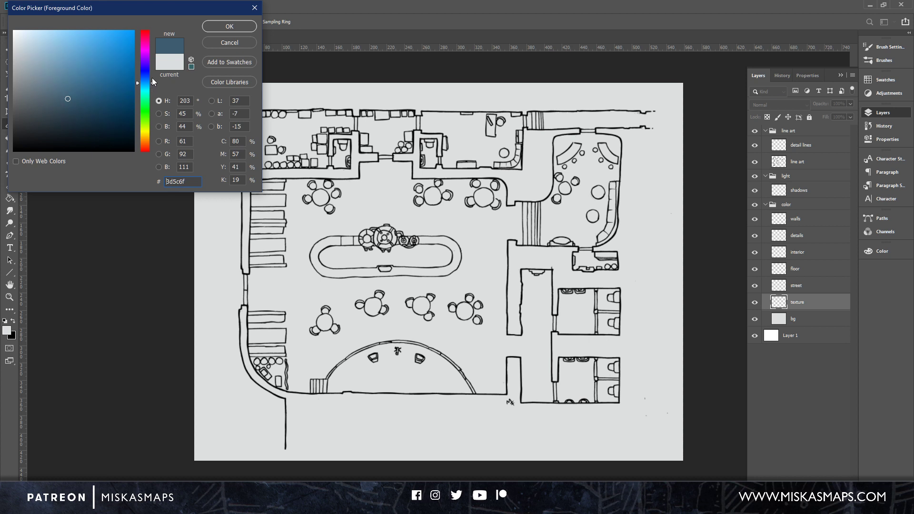
{"action": "left_click_drag", "start_coordinate": [71, 96], "coordinate": [76, 82]}
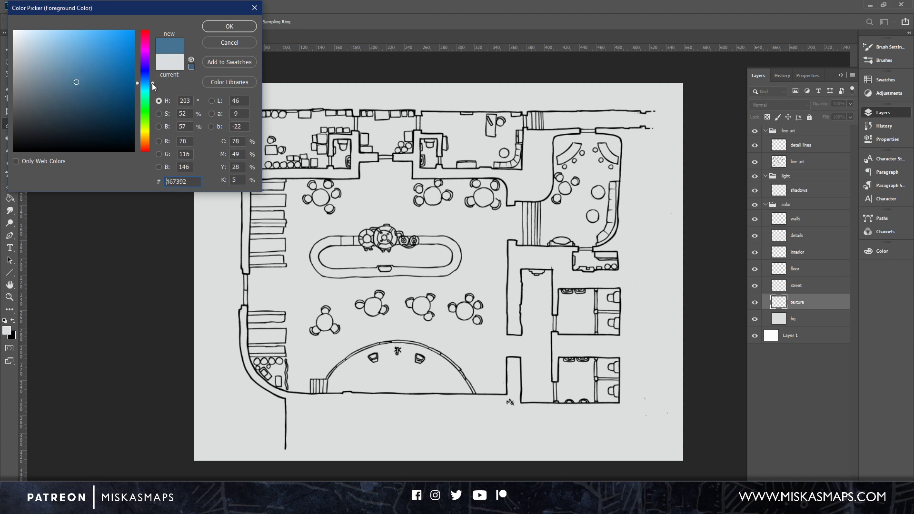
{"action": "left_click_drag", "start_coordinate": [152, 83], "coordinate": [153, 85]}
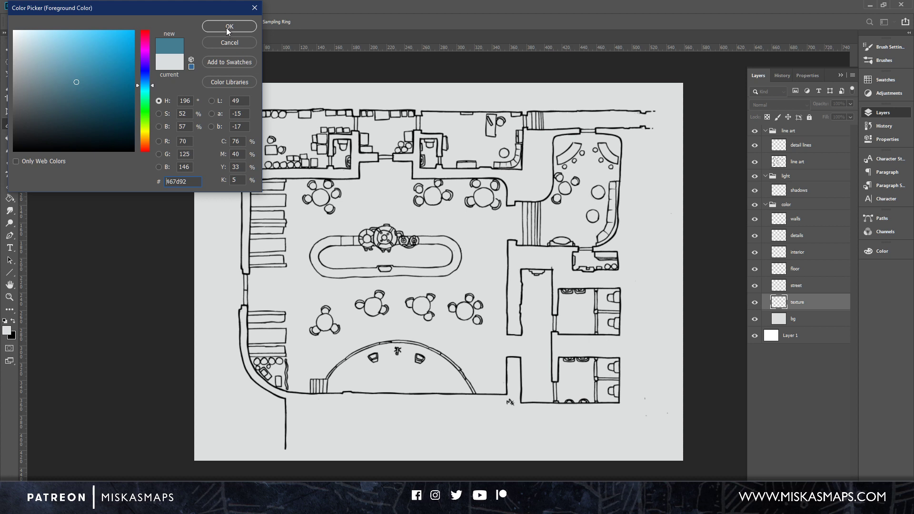
{"action": "left_click", "coordinate": [84, 89]}
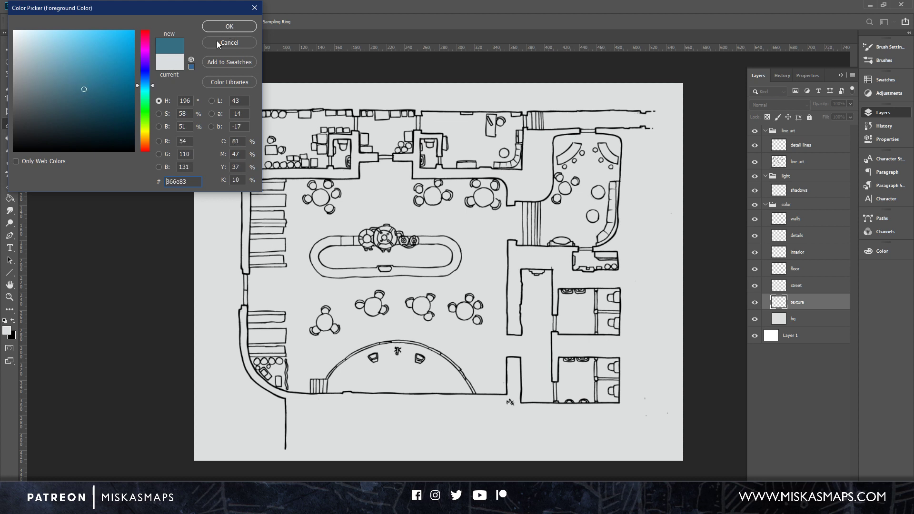
{"action": "left_click", "coordinate": [84, 104]}
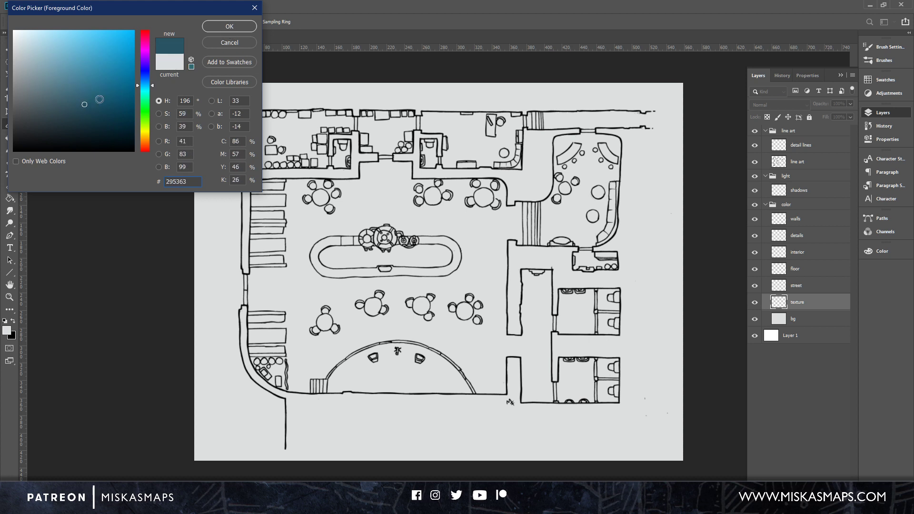
{"action": "left_click", "coordinate": [237, 25]}
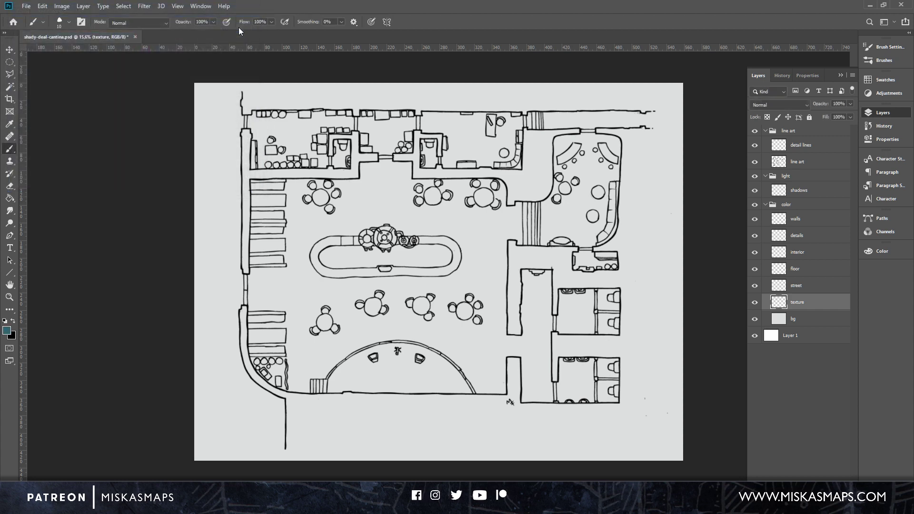
Choose the Kyle's Real Watercolor - Soft Irregular Wash brush preset.
{"action": "left_click", "coordinate": [69, 26]}
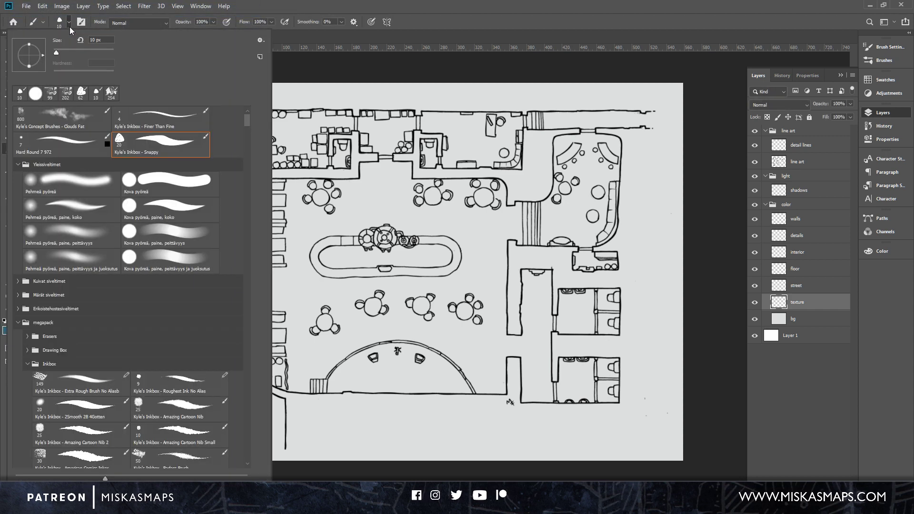
{"action": "left_click_drag", "start_coordinate": [243, 124], "coordinate": [247, 334]}
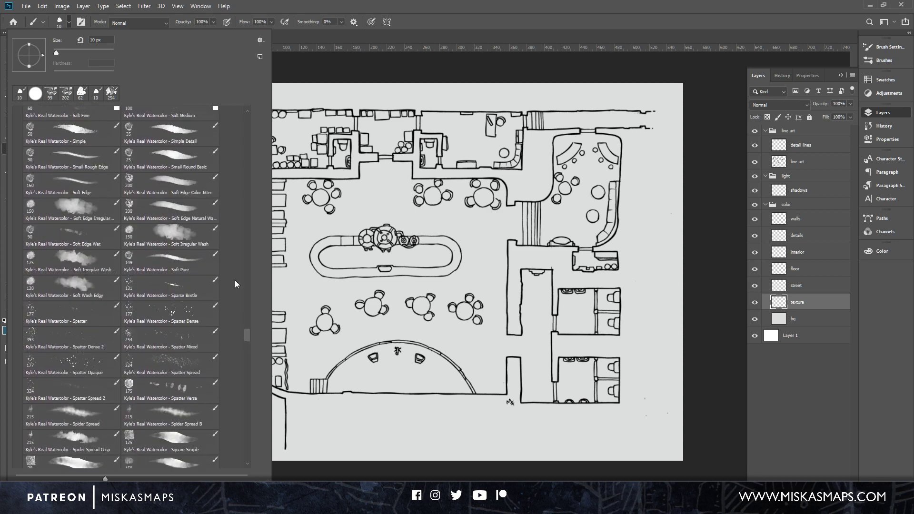
{"action": "left_click", "coordinate": [191, 247]}
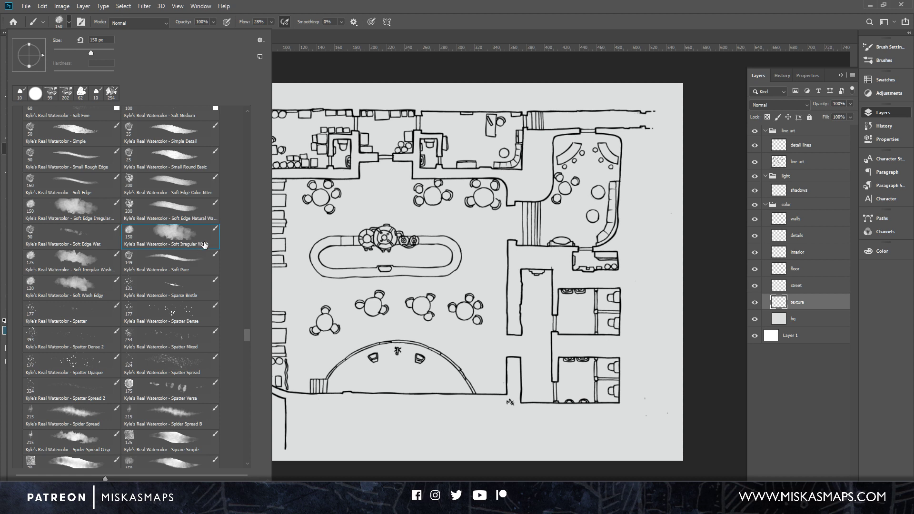
{"action": "left_click", "coordinate": [442, 21]}
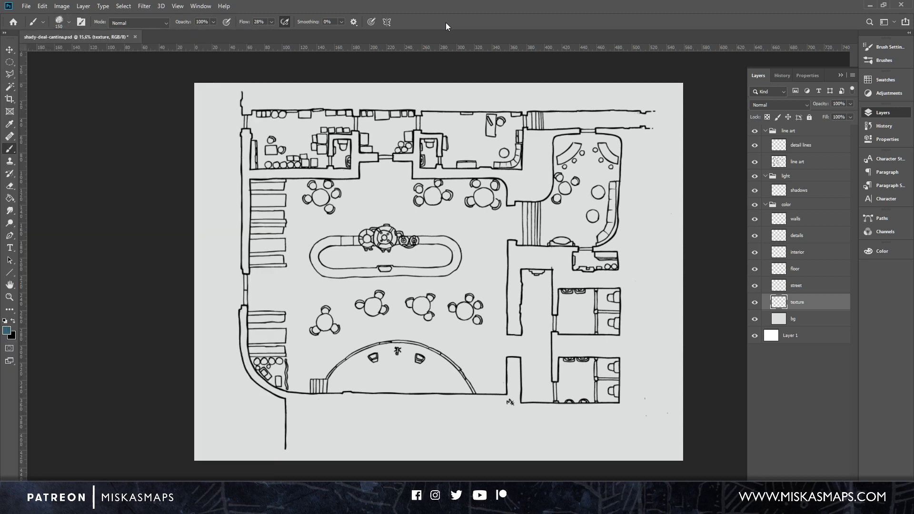
Enlarge the watercolor brush to 1457 px.
{"action": "left_click", "coordinate": [69, 24]}
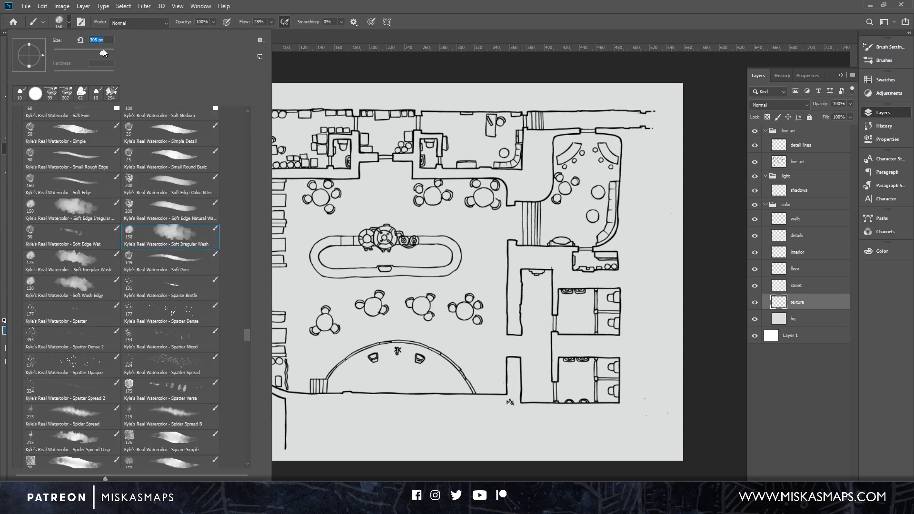
{"action": "left_click", "coordinate": [438, 22]}
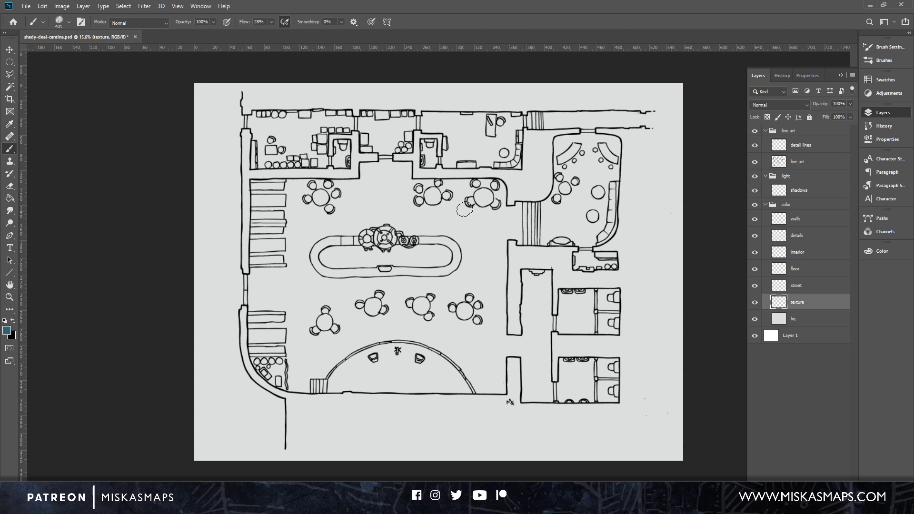
{"action": "right_click", "coordinate": [483, 224]}
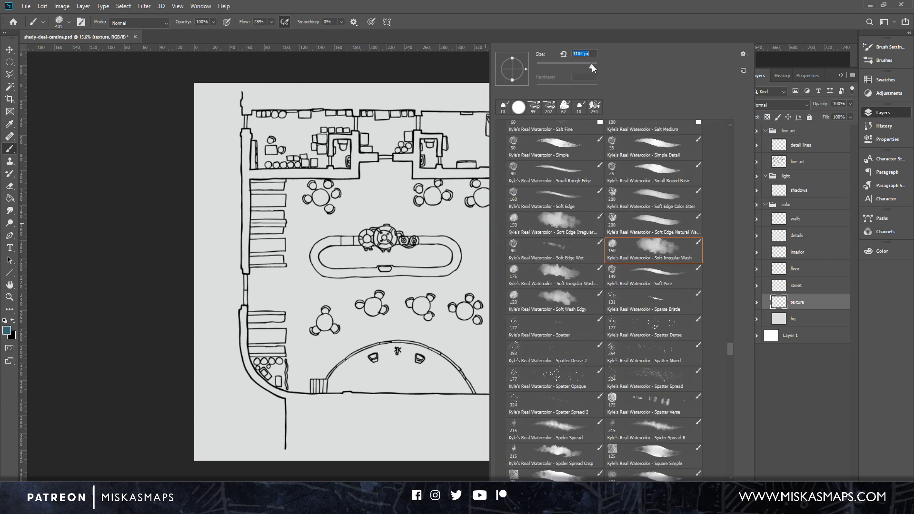
{"action": "left_click", "coordinate": [610, 34]}
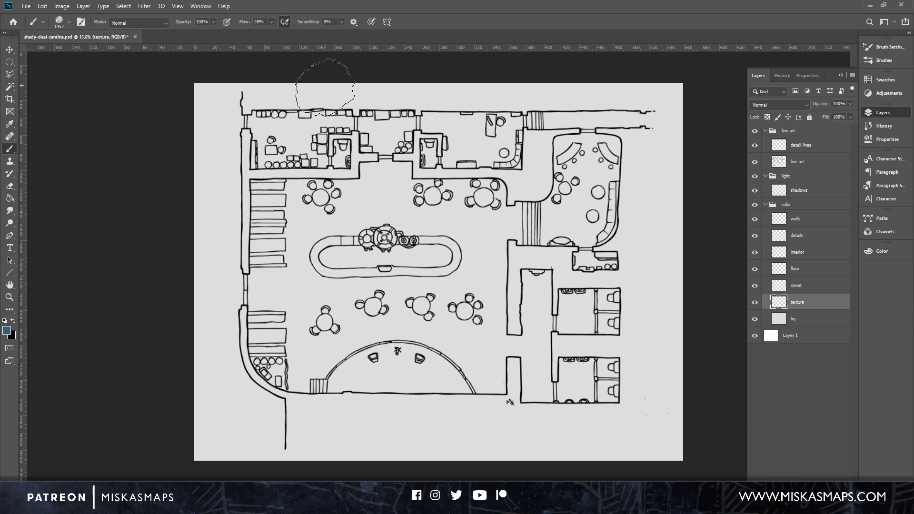
Paint layered teal-blue watercolor washes around all outer edges of the map on the texture layer, leaving the central hall light.
{"action": "mouse_move", "coordinate": [275, 119]}
{"action": "left_mouse_down"}
{"action": "mouse_move", "coordinate": [221, 93]}
{"action": "mouse_move", "coordinate": [224, 84]}
{"action": "mouse_move", "coordinate": [194, 130]}
{"action": "mouse_move", "coordinate": [204, 139]}
{"action": "mouse_move", "coordinate": [209, 387]}
{"action": "mouse_move", "coordinate": [219, 419]}
{"action": "mouse_move", "coordinate": [204, 374]}
{"action": "mouse_move", "coordinate": [298, 448]}
{"action": "mouse_move", "coordinate": [362, 452]}
{"action": "left_mouse_up"}
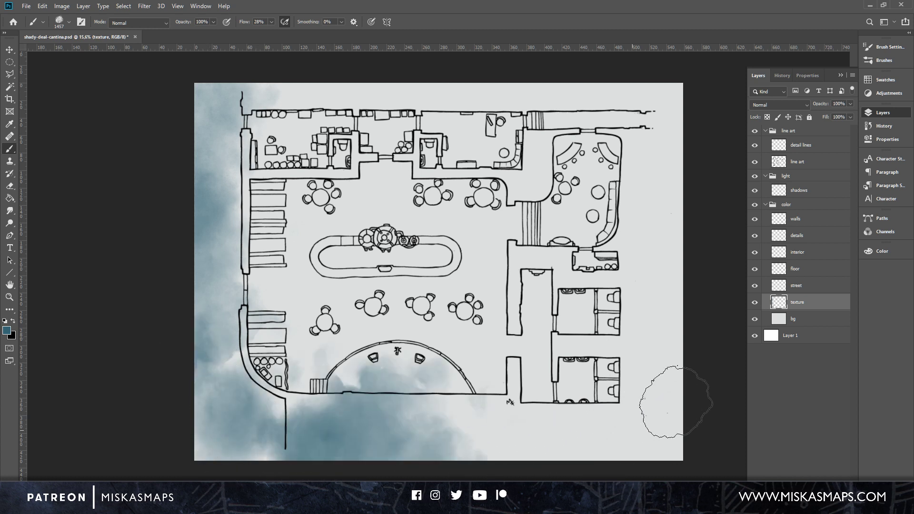
{"action": "mouse_move", "coordinate": [653, 363]}
{"action": "left_mouse_down"}
{"action": "mouse_move", "coordinate": [673, 377]}
{"action": "mouse_move", "coordinate": [670, 194]}
{"action": "mouse_move", "coordinate": [606, 82]}
{"action": "mouse_move", "coordinate": [638, 86]}
{"action": "left_mouse_up"}
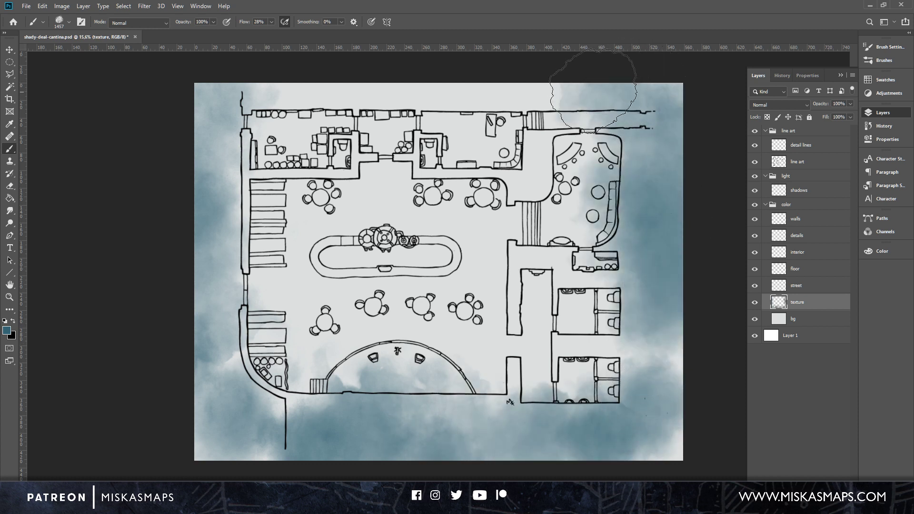
{"action": "mouse_move", "coordinate": [484, 78]}
{"action": "left_mouse_down"}
{"action": "mouse_move", "coordinate": [230, 92]}
{"action": "mouse_move", "coordinate": [208, 131]}
{"action": "mouse_move", "coordinate": [201, 249]}
{"action": "mouse_move", "coordinate": [213, 277]}
{"action": "mouse_move", "coordinate": [203, 245]}
{"action": "mouse_move", "coordinate": [211, 399]}
{"action": "mouse_move", "coordinate": [233, 446]}
{"action": "mouse_move", "coordinate": [190, 443]}
{"action": "mouse_move", "coordinate": [212, 451]}
{"action": "mouse_move", "coordinate": [195, 394]}
{"action": "mouse_move", "coordinate": [248, 451]}
{"action": "mouse_move", "coordinate": [314, 451]}
{"action": "mouse_move", "coordinate": [292, 449]}
{"action": "mouse_move", "coordinate": [267, 420]}
{"action": "mouse_move", "coordinate": [229, 333]}
{"action": "left_mouse_up"}
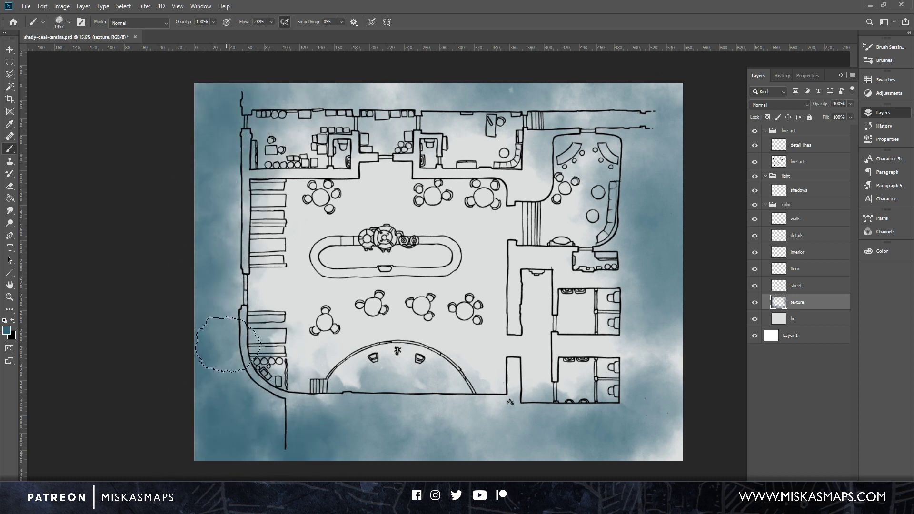
{"action": "mouse_move", "coordinate": [303, 72]}
{"action": "left_mouse_down"}
{"action": "mouse_move", "coordinate": [620, 98]}
{"action": "mouse_move", "coordinate": [515, 74]}
{"action": "mouse_move", "coordinate": [578, 79]}
{"action": "mouse_move", "coordinate": [666, 122]}
{"action": "mouse_move", "coordinate": [649, 96]}
{"action": "mouse_move", "coordinate": [680, 112]}
{"action": "mouse_move", "coordinate": [688, 105]}
{"action": "mouse_move", "coordinate": [680, 223]}
{"action": "mouse_move", "coordinate": [673, 212]}
{"action": "mouse_move", "coordinate": [666, 262]}
{"action": "mouse_move", "coordinate": [664, 418]}
{"action": "mouse_move", "coordinate": [627, 464]}
{"action": "mouse_move", "coordinate": [678, 434]}
{"action": "mouse_move", "coordinate": [627, 479]}
{"action": "mouse_move", "coordinate": [638, 477]}
{"action": "mouse_move", "coordinate": [574, 450]}
{"action": "mouse_move", "coordinate": [460, 443]}
{"action": "mouse_move", "coordinate": [353, 466]}
{"action": "mouse_move", "coordinate": [350, 479]}
{"action": "mouse_move", "coordinate": [365, 448]}
{"action": "mouse_move", "coordinate": [288, 435]}
{"action": "mouse_move", "coordinate": [210, 389]}
{"action": "mouse_move", "coordinate": [209, 264]}
{"action": "mouse_move", "coordinate": [217, 281]}
{"action": "mouse_move", "coordinate": [195, 176]}
{"action": "mouse_move", "coordinate": [256, 82]}
{"action": "mouse_move", "coordinate": [219, 83]}
{"action": "mouse_move", "coordinate": [238, 67]}
{"action": "mouse_move", "coordinate": [576, 89]}
{"action": "mouse_move", "coordinate": [685, 153]}
{"action": "mouse_move", "coordinate": [669, 104]}
{"action": "mouse_move", "coordinate": [683, 127]}
{"action": "mouse_move", "coordinate": [682, 331]}
{"action": "mouse_move", "coordinate": [658, 433]}
{"action": "mouse_move", "coordinate": [644, 453]}
{"action": "mouse_move", "coordinate": [630, 426]}
{"action": "mouse_move", "coordinate": [512, 448]}
{"action": "left_mouse_up"}
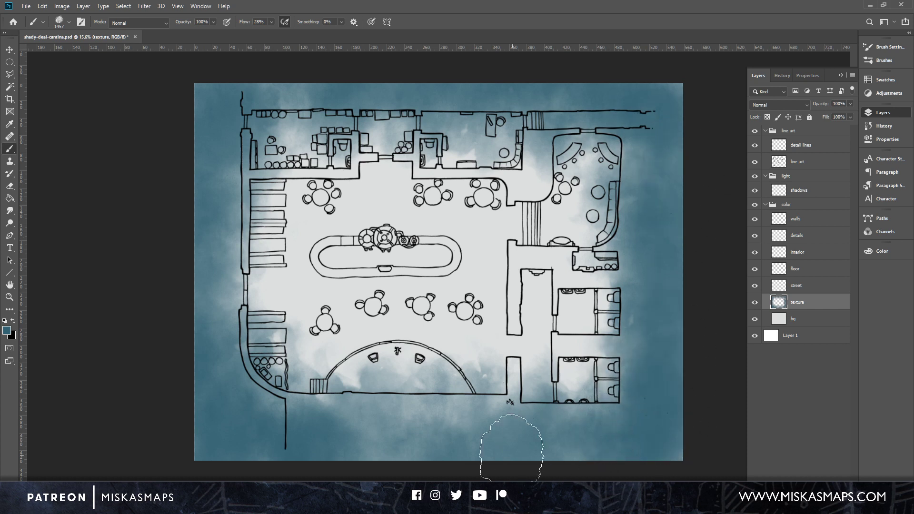
Reduce the brush to 432 px and paint darker teal-blue washes along the walls and around the rooms of the floor plan.
{"action": "right_click", "coordinate": [453, 162]}
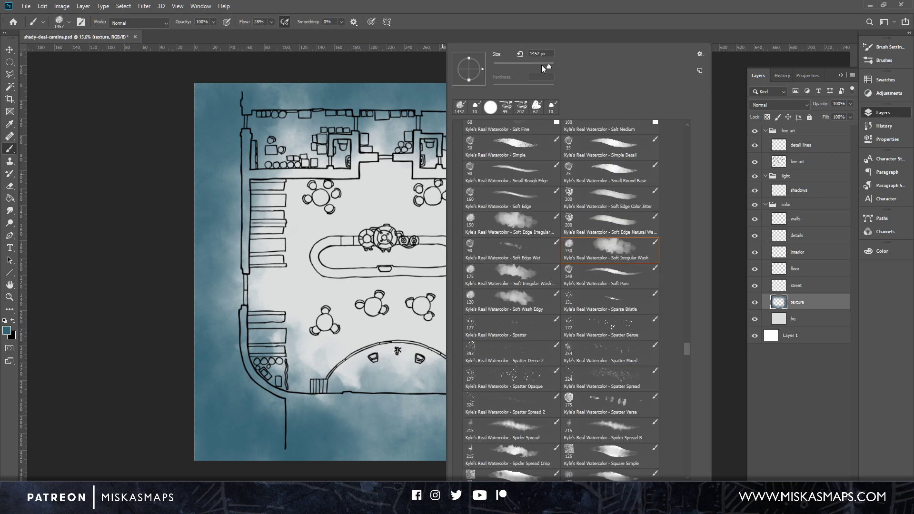
{"action": "left_click", "coordinate": [558, 34]}
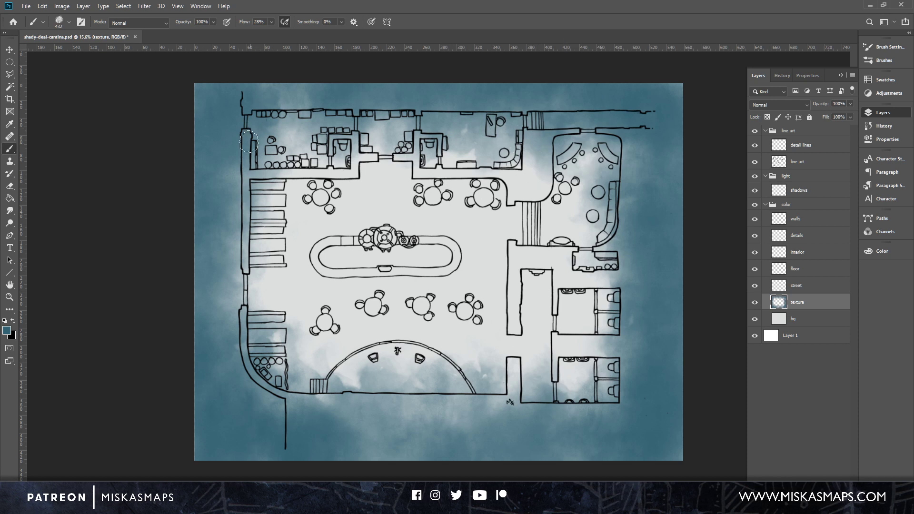
{"action": "mouse_move", "coordinate": [246, 143]}
{"action": "left_mouse_down"}
{"action": "mouse_move", "coordinate": [248, 250]}
{"action": "mouse_move", "coordinate": [247, 173]}
{"action": "mouse_move", "coordinate": [328, 183]}
{"action": "mouse_move", "coordinate": [352, 164]}
{"action": "mouse_move", "coordinate": [358, 170]}
{"action": "left_mouse_up"}
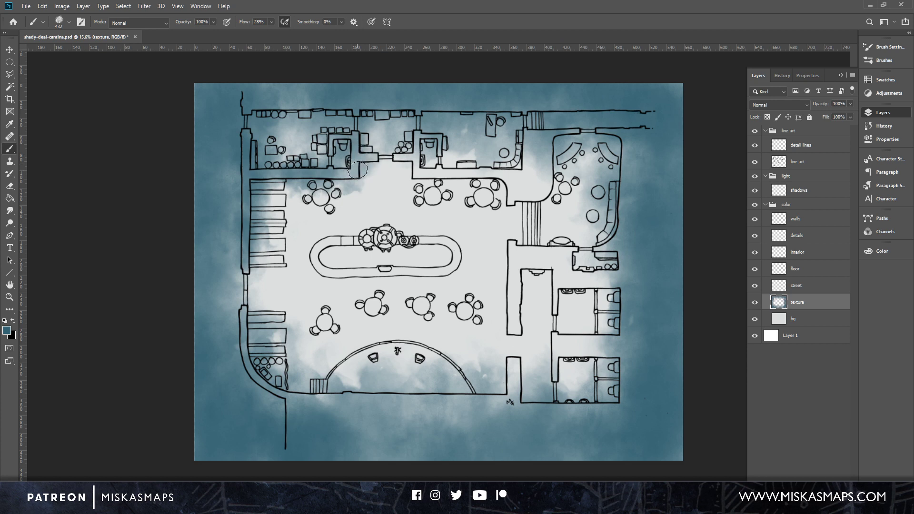
{"action": "mouse_move", "coordinate": [436, 151]}
{"action": "left_mouse_down"}
{"action": "mouse_move", "coordinate": [416, 136]}
{"action": "mouse_move", "coordinate": [417, 174]}
{"action": "mouse_move", "coordinate": [399, 158]}
{"action": "mouse_move", "coordinate": [375, 158]}
{"action": "mouse_move", "coordinate": [428, 175]}
{"action": "mouse_move", "coordinate": [417, 168]}
{"action": "mouse_move", "coordinate": [522, 172]}
{"action": "mouse_move", "coordinate": [506, 177]}
{"action": "mouse_move", "coordinate": [520, 189]}
{"action": "mouse_move", "coordinate": [533, 185]}
{"action": "mouse_move", "coordinate": [540, 149]}
{"action": "mouse_move", "coordinate": [557, 139]}
{"action": "mouse_move", "coordinate": [532, 177]}
{"action": "mouse_move", "coordinate": [539, 174]}
{"action": "mouse_move", "coordinate": [508, 196]}
{"action": "mouse_move", "coordinate": [538, 177]}
{"action": "mouse_move", "coordinate": [558, 138]}
{"action": "mouse_move", "coordinate": [538, 145]}
{"action": "mouse_move", "coordinate": [600, 135]}
{"action": "mouse_move", "coordinate": [634, 153]}
{"action": "mouse_move", "coordinate": [621, 222]}
{"action": "mouse_move", "coordinate": [586, 256]}
{"action": "mouse_move", "coordinate": [515, 243]}
{"action": "mouse_move", "coordinate": [514, 269]}
{"action": "mouse_move", "coordinate": [514, 342]}
{"action": "mouse_move", "coordinate": [534, 258]}
{"action": "mouse_move", "coordinate": [571, 294]}
{"action": "mouse_move", "coordinate": [561, 259]}
{"action": "mouse_move", "coordinate": [584, 277]}
{"action": "mouse_move", "coordinate": [646, 274]}
{"action": "mouse_move", "coordinate": [613, 277]}
{"action": "mouse_move", "coordinate": [635, 284]}
{"action": "mouse_move", "coordinate": [564, 274]}
{"action": "mouse_move", "coordinate": [557, 301]}
{"action": "mouse_move", "coordinate": [576, 363]}
{"action": "mouse_move", "coordinate": [560, 344]}
{"action": "mouse_move", "coordinate": [560, 379]}
{"action": "mouse_move", "coordinate": [572, 344]}
{"action": "mouse_move", "coordinate": [644, 342]}
{"action": "mouse_move", "coordinate": [634, 414]}
{"action": "mouse_move", "coordinate": [522, 422]}
{"action": "mouse_move", "coordinate": [513, 369]}
{"action": "mouse_move", "coordinate": [512, 424]}
{"action": "mouse_move", "coordinate": [460, 401]}
{"action": "mouse_move", "coordinate": [354, 403]}
{"action": "mouse_move", "coordinate": [282, 392]}
{"action": "mouse_move", "coordinate": [240, 334]}
{"action": "mouse_move", "coordinate": [255, 103]}
{"action": "mouse_move", "coordinate": [632, 102]}
{"action": "mouse_move", "coordinate": [311, 105]}
{"action": "mouse_move", "coordinate": [339, 93]}
{"action": "mouse_move", "coordinate": [261, 96]}
{"action": "mouse_move", "coordinate": [258, 84]}
{"action": "mouse_move", "coordinate": [358, 85]}
{"action": "mouse_move", "coordinate": [197, 87]}
{"action": "mouse_move", "coordinate": [200, 110]}
{"action": "mouse_move", "coordinate": [206, 96]}
{"action": "mouse_move", "coordinate": [200, 331]}
{"action": "mouse_move", "coordinate": [210, 468]}
{"action": "left_mouse_up"}
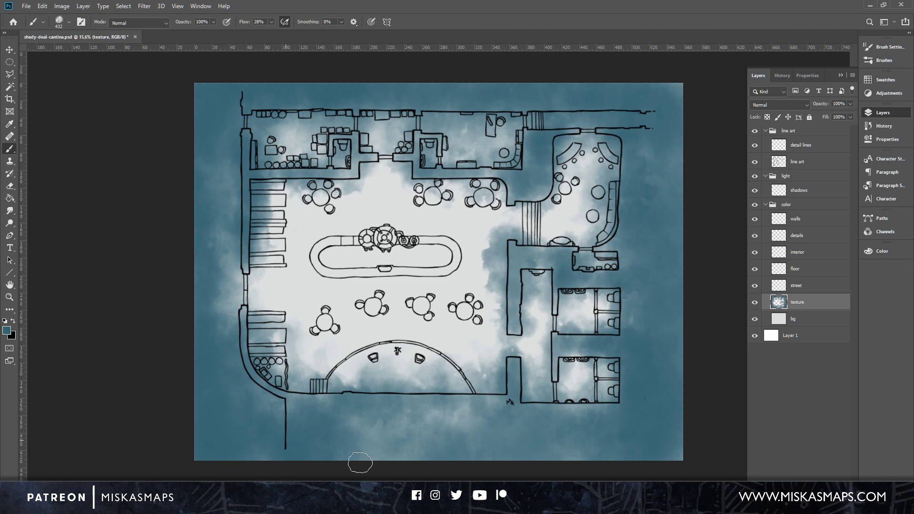
Paint more teal-blue wash along the map's outer edges, inside the oval bar counter, in the hall's upper corners and through the top rooms.
{"action": "mouse_move", "coordinate": [360, 462]}
{"action": "left_mouse_down"}
{"action": "mouse_move", "coordinate": [651, 470]}
{"action": "mouse_move", "coordinate": [677, 363]}
{"action": "mouse_move", "coordinate": [687, 210]}
{"action": "mouse_move", "coordinate": [670, 80]}
{"action": "left_mouse_up"}
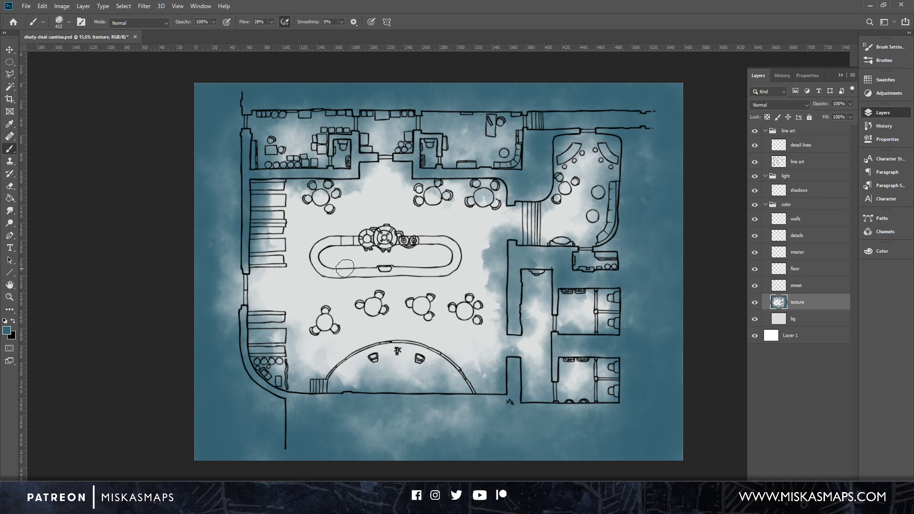
{"action": "mouse_move", "coordinate": [345, 268]}
{"action": "left_mouse_down"}
{"action": "mouse_move", "coordinate": [327, 260]}
{"action": "mouse_move", "coordinate": [462, 256]}
{"action": "mouse_move", "coordinate": [440, 254]}
{"action": "left_mouse_up"}
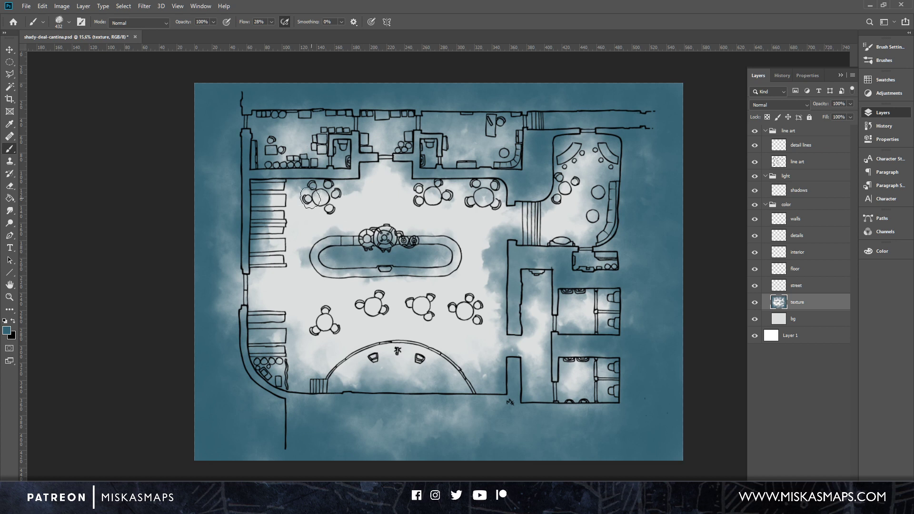
{"action": "mouse_move", "coordinate": [300, 187]}
{"action": "left_mouse_down"}
{"action": "mouse_move", "coordinate": [285, 182]}
{"action": "mouse_move", "coordinate": [278, 193]}
{"action": "left_mouse_up"}
{"action": "mouse_move", "coordinate": [436, 178]}
{"action": "left_mouse_down"}
{"action": "mouse_move", "coordinate": [493, 180]}
{"action": "mouse_move", "coordinate": [513, 202]}
{"action": "left_mouse_up"}
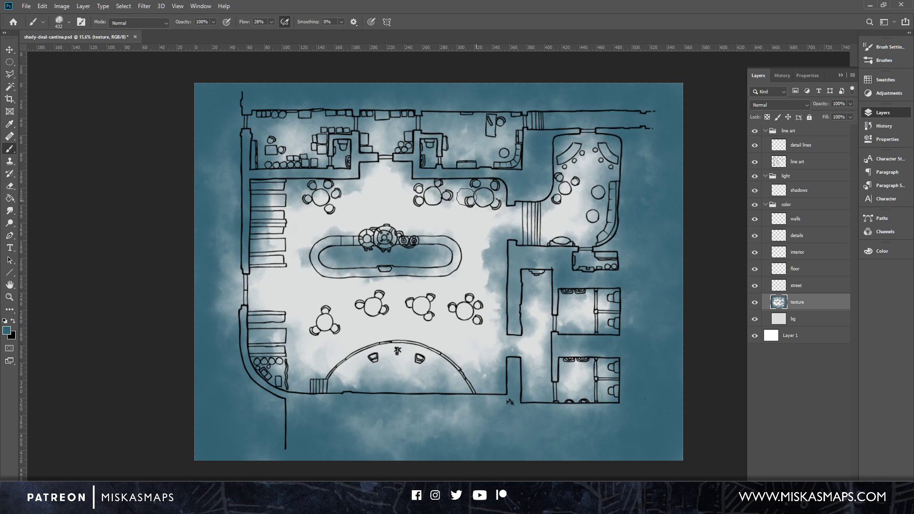
{"action": "left_click_drag", "start_coordinate": [375, 132], "coordinate": [365, 144]}
{"action": "left_click_drag", "start_coordinate": [402, 115], "coordinate": [330, 113]}
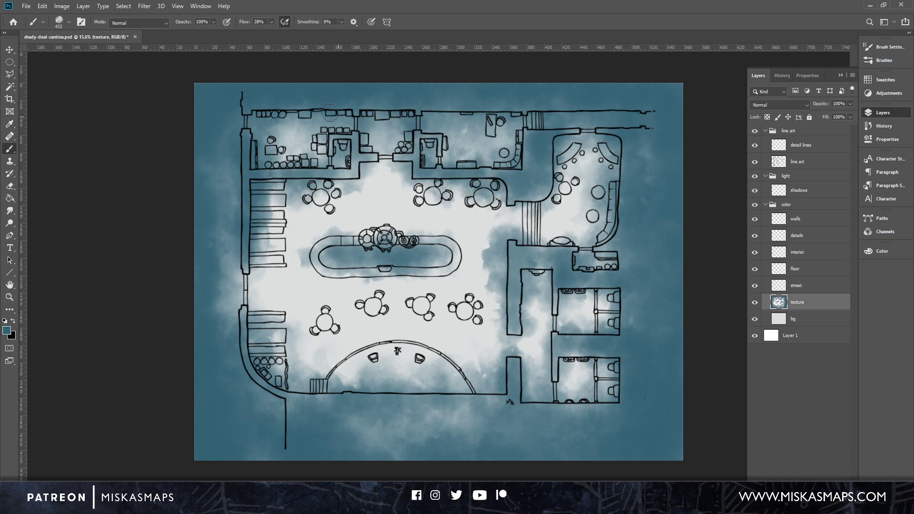
{"action": "mouse_move", "coordinate": [260, 164]}
{"action": "left_mouse_down"}
{"action": "mouse_move", "coordinate": [283, 168]}
{"action": "mouse_move", "coordinate": [484, 123]}
{"action": "mouse_move", "coordinate": [477, 118]}
{"action": "mouse_move", "coordinate": [511, 162]}
{"action": "mouse_move", "coordinate": [510, 110]}
{"action": "mouse_move", "coordinate": [437, 119]}
{"action": "mouse_move", "coordinate": [559, 148]}
{"action": "mouse_move", "coordinate": [574, 118]}
{"action": "mouse_move", "coordinate": [638, 125]}
{"action": "mouse_move", "coordinate": [620, 119]}
{"action": "mouse_move", "coordinate": [614, 162]}
{"action": "mouse_move", "coordinate": [595, 159]}
{"action": "mouse_move", "coordinate": [554, 121]}
{"action": "mouse_move", "coordinate": [663, 139]}
{"action": "left_mouse_up"}
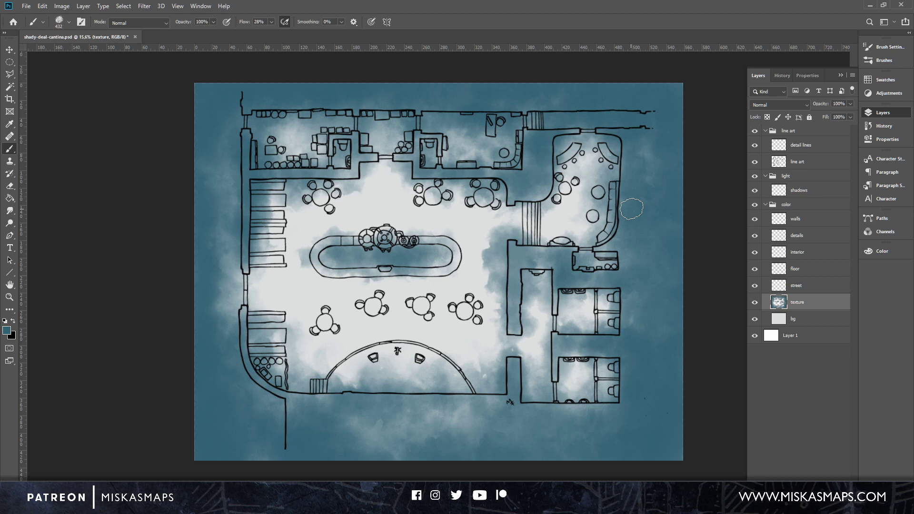
Enable Color Dynamics for the brush with 4% hue jitter, 4% saturation jitter, 5% brightness jitter and +1% purity.
{"action": "left_click", "coordinate": [886, 49]}
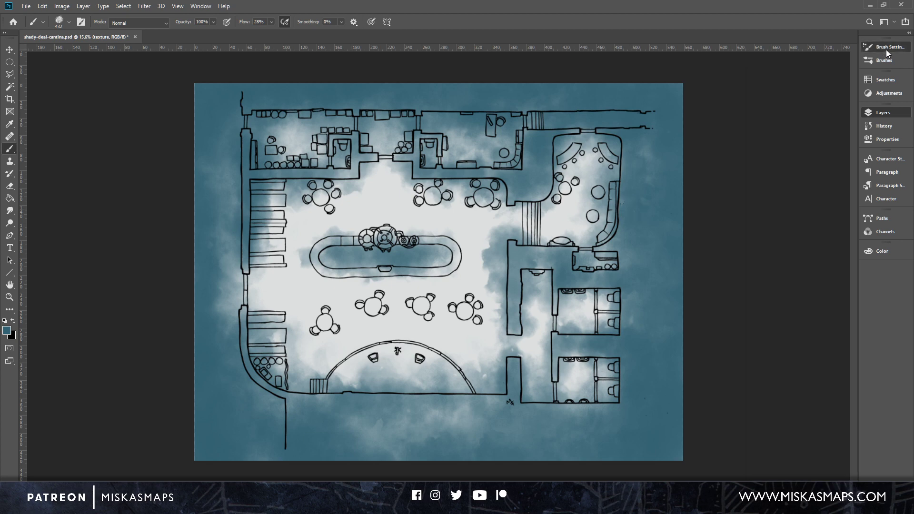
{"action": "left_click", "coordinate": [886, 49]}
{"action": "left_click", "coordinate": [885, 48]}
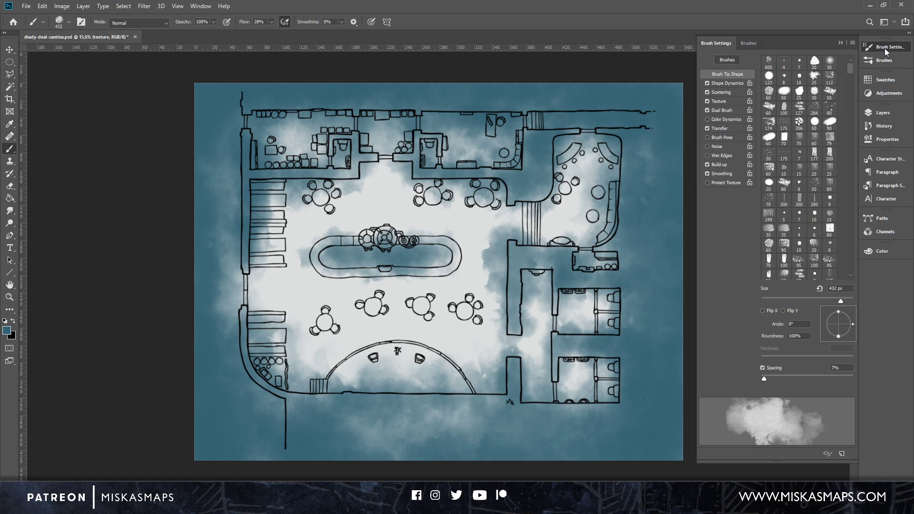
{"action": "left_click", "coordinate": [720, 119]}
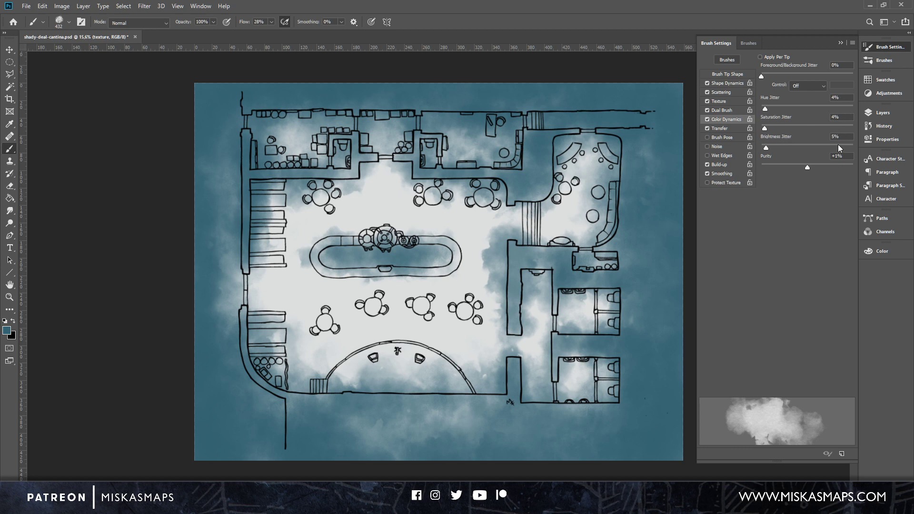
{"action": "left_click", "coordinate": [840, 43]}
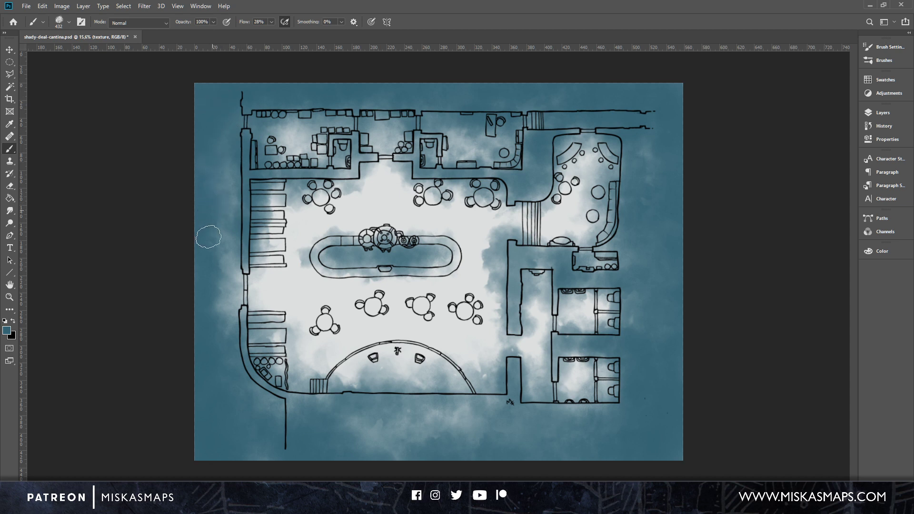
Paint color-varied teal-blue washes around the outside of the building on all sides, covering the remaining light patches.
{"action": "left_click_drag", "start_coordinate": [215, 305], "coordinate": [223, 358]}
{"action": "mouse_move", "coordinate": [232, 421]}
{"action": "left_mouse_down"}
{"action": "mouse_move", "coordinate": [253, 433]}
{"action": "mouse_move", "coordinate": [490, 442]}
{"action": "mouse_move", "coordinate": [563, 428]}
{"action": "mouse_move", "coordinate": [657, 380]}
{"action": "mouse_move", "coordinate": [635, 357]}
{"action": "left_mouse_up"}
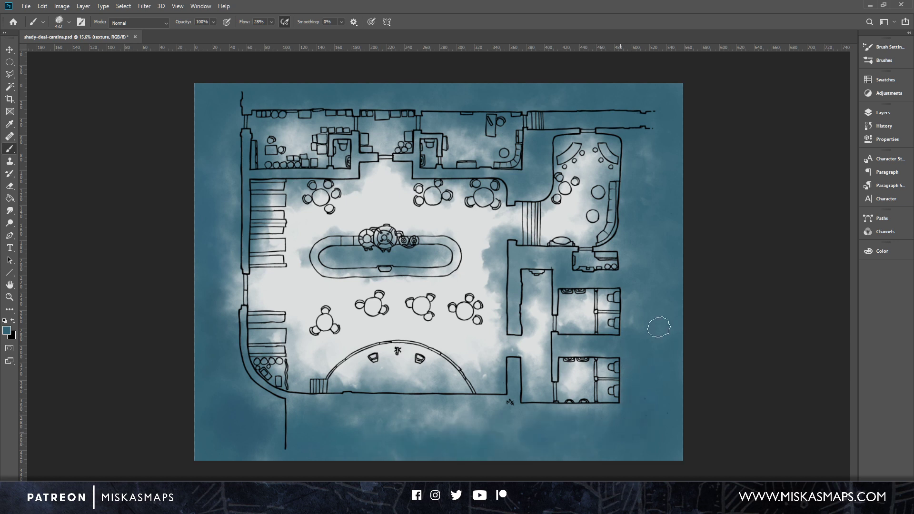
{"action": "mouse_move", "coordinate": [648, 271]}
{"action": "left_mouse_down"}
{"action": "mouse_move", "coordinate": [648, 111]}
{"action": "mouse_move", "coordinate": [574, 98]}
{"action": "mouse_move", "coordinate": [266, 103]}
{"action": "mouse_move", "coordinate": [218, 164]}
{"action": "mouse_move", "coordinate": [239, 116]}
{"action": "mouse_move", "coordinate": [217, 213]}
{"action": "mouse_move", "coordinate": [224, 298]}
{"action": "mouse_move", "coordinate": [218, 239]}
{"action": "mouse_move", "coordinate": [257, 321]}
{"action": "left_mouse_up"}
{"action": "mouse_move", "coordinate": [353, 256]}
{"action": "left_mouse_down"}
{"action": "mouse_move", "coordinate": [329, 253]}
{"action": "mouse_move", "coordinate": [471, 258]}
{"action": "mouse_move", "coordinate": [428, 250]}
{"action": "mouse_move", "coordinate": [529, 181]}
{"action": "mouse_move", "coordinate": [538, 156]}
{"action": "mouse_move", "coordinate": [531, 180]}
{"action": "mouse_move", "coordinate": [428, 169]}
{"action": "mouse_move", "coordinate": [414, 159]}
{"action": "mouse_move", "coordinate": [415, 144]}
{"action": "mouse_move", "coordinate": [372, 139]}
{"action": "mouse_move", "coordinate": [353, 178]}
{"action": "mouse_move", "coordinate": [241, 171]}
{"action": "mouse_move", "coordinate": [280, 174]}
{"action": "mouse_move", "coordinate": [246, 140]}
{"action": "mouse_move", "coordinate": [242, 273]}
{"action": "mouse_move", "coordinate": [249, 244]}
{"action": "mouse_move", "coordinate": [269, 340]}
{"action": "left_mouse_up"}
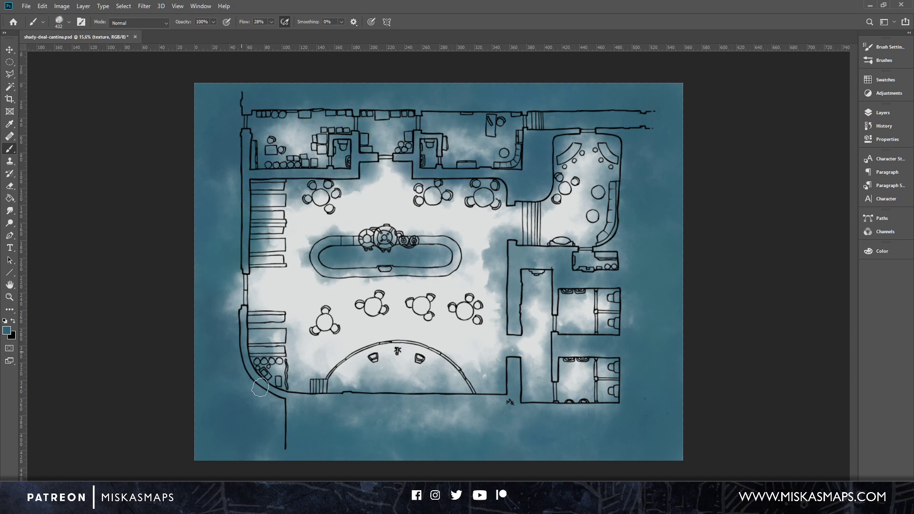
{"action": "mouse_move", "coordinate": [260, 388]}
{"action": "left_mouse_down"}
{"action": "mouse_move", "coordinate": [316, 416]}
{"action": "mouse_move", "coordinate": [417, 410]}
{"action": "mouse_move", "coordinate": [436, 428]}
{"action": "mouse_move", "coordinate": [381, 419]}
{"action": "mouse_move", "coordinate": [430, 419]}
{"action": "mouse_move", "coordinate": [336, 414]}
{"action": "left_mouse_up"}
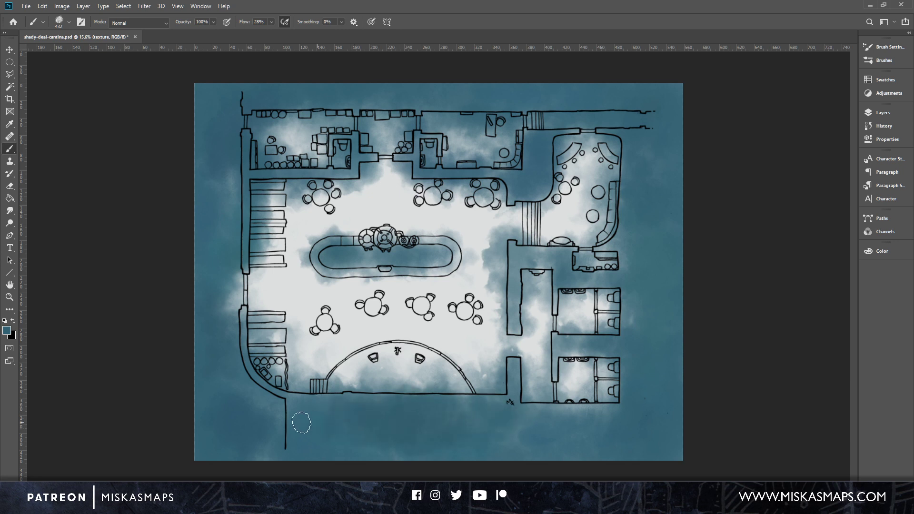
{"action": "mouse_move", "coordinate": [278, 425]}
{"action": "left_mouse_down"}
{"action": "mouse_move", "coordinate": [225, 370]}
{"action": "mouse_move", "coordinate": [251, 432]}
{"action": "mouse_move", "coordinate": [214, 349]}
{"action": "mouse_move", "coordinate": [237, 405]}
{"action": "mouse_move", "coordinate": [212, 305]}
{"action": "mouse_move", "coordinate": [211, 163]}
{"action": "left_mouse_up"}
{"action": "mouse_move", "coordinate": [234, 102]}
{"action": "left_mouse_down"}
{"action": "mouse_move", "coordinate": [227, 140]}
{"action": "mouse_move", "coordinate": [274, 253]}
{"action": "left_mouse_up"}
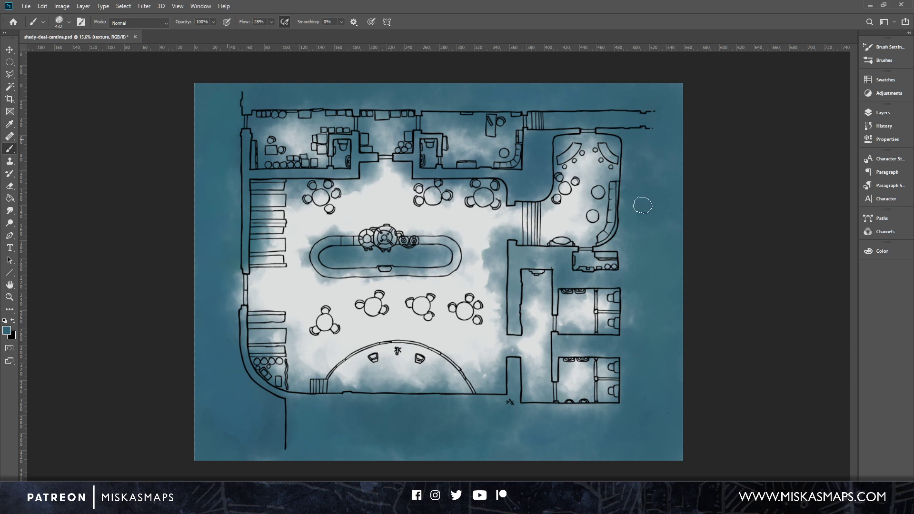
{"action": "mouse_move", "coordinate": [642, 205]}
{"action": "left_mouse_down"}
{"action": "mouse_move", "coordinate": [639, 186]}
{"action": "mouse_move", "coordinate": [649, 219]}
{"action": "mouse_move", "coordinate": [648, 385]}
{"action": "mouse_move", "coordinate": [643, 332]}
{"action": "mouse_move", "coordinate": [628, 421]}
{"action": "mouse_move", "coordinate": [603, 438]}
{"action": "mouse_move", "coordinate": [614, 422]}
{"action": "mouse_move", "coordinate": [545, 420]}
{"action": "mouse_move", "coordinate": [636, 410]}
{"action": "mouse_move", "coordinate": [584, 341]}
{"action": "mouse_move", "coordinate": [556, 349]}
{"action": "mouse_move", "coordinate": [555, 369]}
{"action": "mouse_move", "coordinate": [564, 321]}
{"action": "mouse_move", "coordinate": [556, 274]}
{"action": "mouse_move", "coordinate": [519, 255]}
{"action": "mouse_move", "coordinate": [529, 253]}
{"action": "mouse_move", "coordinate": [512, 255]}
{"action": "mouse_move", "coordinate": [515, 324]}
{"action": "mouse_move", "coordinate": [517, 273]}
{"action": "mouse_move", "coordinate": [589, 256]}
{"action": "mouse_move", "coordinate": [600, 278]}
{"action": "mouse_move", "coordinate": [627, 222]}
{"action": "mouse_move", "coordinate": [621, 236]}
{"action": "mouse_move", "coordinate": [630, 248]}
{"action": "mouse_move", "coordinate": [604, 280]}
{"action": "mouse_move", "coordinate": [643, 254]}
{"action": "mouse_move", "coordinate": [602, 143]}
{"action": "mouse_move", "coordinate": [524, 140]}
{"action": "mouse_move", "coordinate": [525, 128]}
{"action": "mouse_move", "coordinate": [562, 141]}
{"action": "mouse_move", "coordinate": [542, 177]}
{"action": "mouse_move", "coordinate": [517, 194]}
{"action": "mouse_move", "coordinate": [516, 183]}
{"action": "mouse_move", "coordinate": [475, 171]}
{"action": "mouse_move", "coordinate": [532, 165]}
{"action": "mouse_move", "coordinate": [466, 177]}
{"action": "mouse_move", "coordinate": [353, 149]}
{"action": "mouse_move", "coordinate": [356, 164]}
{"action": "mouse_move", "coordinate": [328, 180]}
{"action": "mouse_move", "coordinate": [247, 174]}
{"action": "mouse_move", "coordinate": [389, 106]}
{"action": "mouse_move", "coordinate": [423, 163]}
{"action": "left_mouse_up"}
Paint soft teal-blue wash patches across the central hall floor, the booths, the curved lounge and the small side rooms.
{"action": "left_click_drag", "start_coordinate": [285, 238], "coordinate": [262, 201]}
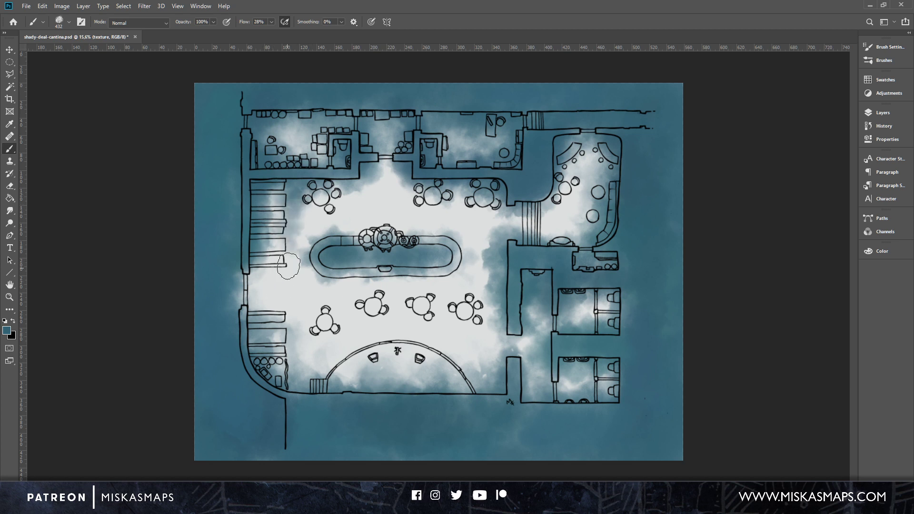
{"action": "mouse_move", "coordinate": [264, 279]}
{"action": "left_mouse_down"}
{"action": "mouse_move", "coordinate": [250, 288]}
{"action": "mouse_move", "coordinate": [275, 328]}
{"action": "mouse_move", "coordinate": [301, 333]}
{"action": "mouse_move", "coordinate": [286, 229]}
{"action": "mouse_move", "coordinate": [286, 286]}
{"action": "mouse_move", "coordinate": [271, 219]}
{"action": "mouse_move", "coordinate": [286, 204]}
{"action": "mouse_move", "coordinate": [407, 176]}
{"action": "mouse_move", "coordinate": [461, 205]}
{"action": "mouse_move", "coordinate": [481, 261]}
{"action": "mouse_move", "coordinate": [486, 323]}
{"action": "mouse_move", "coordinate": [457, 357]}
{"action": "mouse_move", "coordinate": [367, 341]}
{"action": "mouse_move", "coordinate": [328, 366]}
{"action": "mouse_move", "coordinate": [442, 346]}
{"action": "mouse_move", "coordinate": [424, 367]}
{"action": "left_mouse_up"}
{"action": "mouse_move", "coordinate": [390, 362]}
{"action": "left_mouse_down"}
{"action": "mouse_move", "coordinate": [439, 370]}
{"action": "mouse_move", "coordinate": [456, 361]}
{"action": "mouse_move", "coordinate": [427, 307]}
{"action": "mouse_move", "coordinate": [445, 319]}
{"action": "mouse_move", "coordinate": [457, 277]}
{"action": "mouse_move", "coordinate": [479, 262]}
{"action": "mouse_move", "coordinate": [449, 283]}
{"action": "mouse_move", "coordinate": [404, 292]}
{"action": "mouse_move", "coordinate": [392, 309]}
{"action": "mouse_move", "coordinate": [342, 300]}
{"action": "mouse_move", "coordinate": [300, 264]}
{"action": "mouse_move", "coordinate": [344, 203]}
{"action": "mouse_move", "coordinate": [357, 211]}
{"action": "mouse_move", "coordinate": [349, 206]}
{"action": "mouse_move", "coordinate": [317, 227]}
{"action": "mouse_move", "coordinate": [389, 205]}
{"action": "mouse_move", "coordinate": [464, 242]}
{"action": "left_mouse_up"}
{"action": "mouse_move", "coordinate": [557, 241]}
{"action": "left_mouse_down"}
{"action": "mouse_move", "coordinate": [533, 239]}
{"action": "mouse_move", "coordinate": [512, 224]}
{"action": "mouse_move", "coordinate": [572, 216]}
{"action": "mouse_move", "coordinate": [585, 167]}
{"action": "mouse_move", "coordinate": [592, 170]}
{"action": "mouse_move", "coordinate": [590, 149]}
{"action": "mouse_move", "coordinate": [585, 167]}
{"action": "left_mouse_up"}
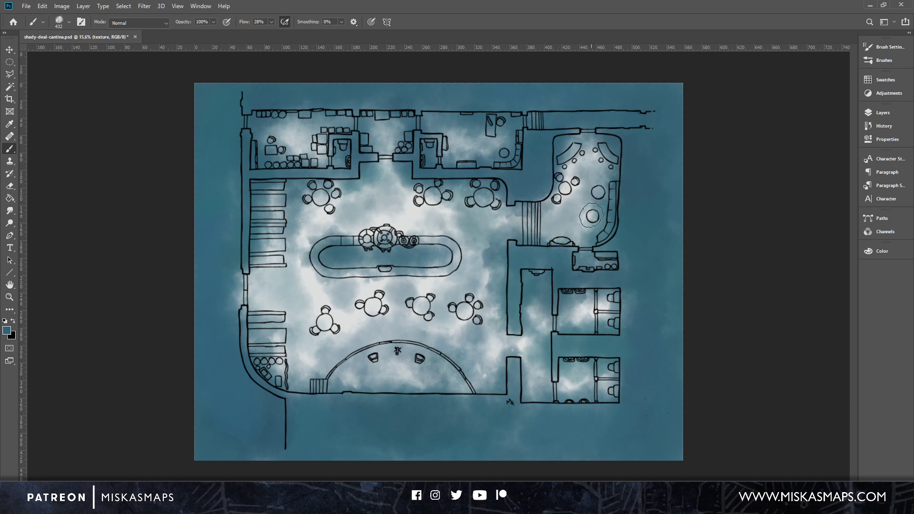
{"action": "left_click_drag", "start_coordinate": [584, 309], "coordinate": [595, 307]}
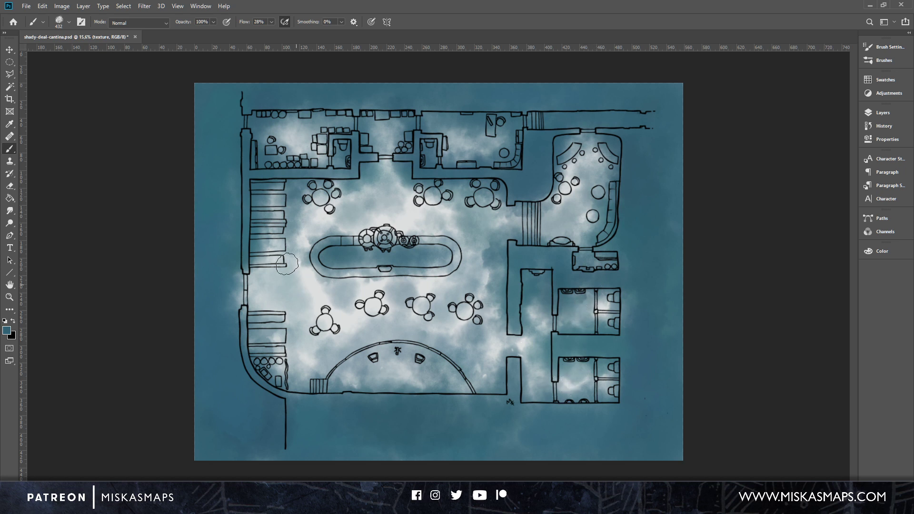
{"action": "left_click_drag", "start_coordinate": [287, 278], "coordinate": [267, 304]}
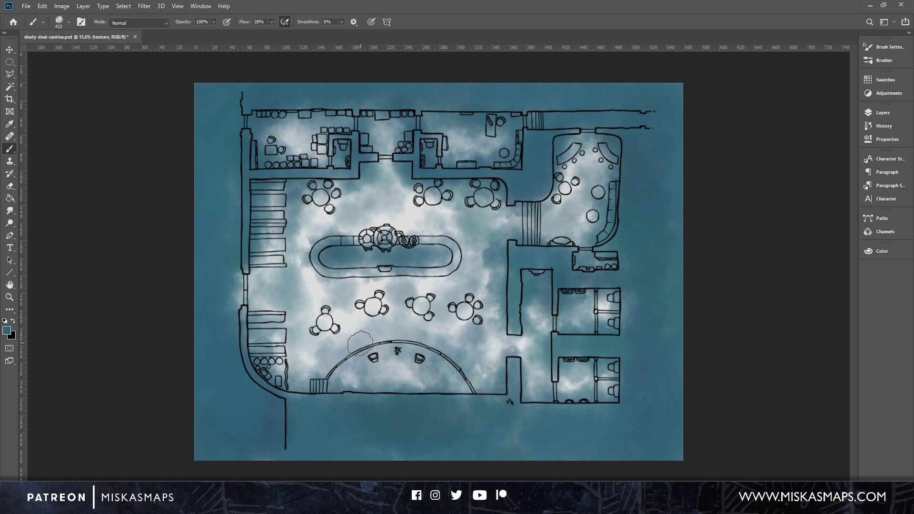
Change the foreground color to a dark green-teal with a hue of 179°.
{"action": "left_click", "coordinate": [8, 333]}
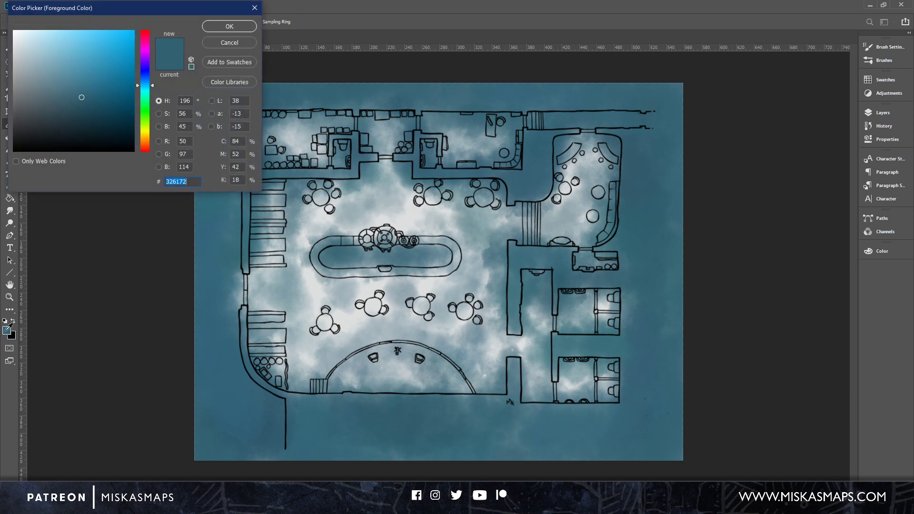
{"action": "left_click_drag", "start_coordinate": [153, 84], "coordinate": [152, 91]}
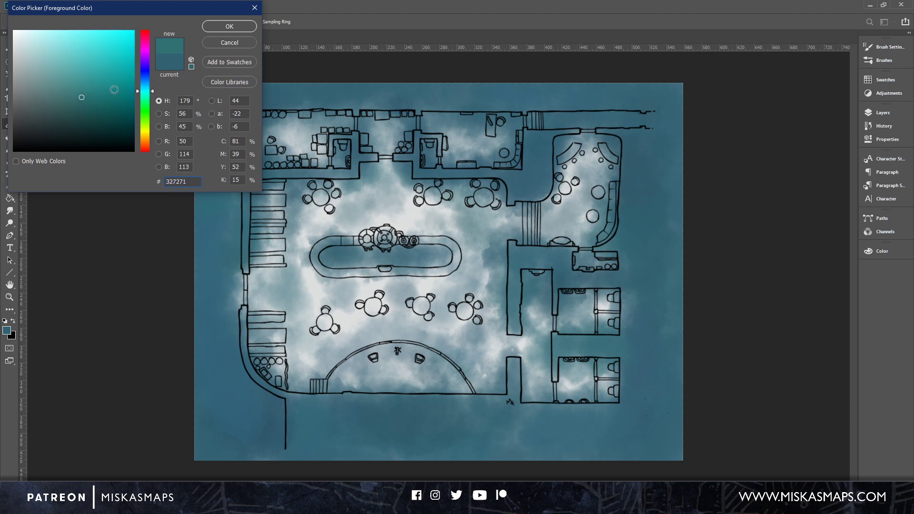
{"action": "left_click_drag", "start_coordinate": [83, 103], "coordinate": [84, 100]}
{"action": "left_click", "coordinate": [228, 26]}
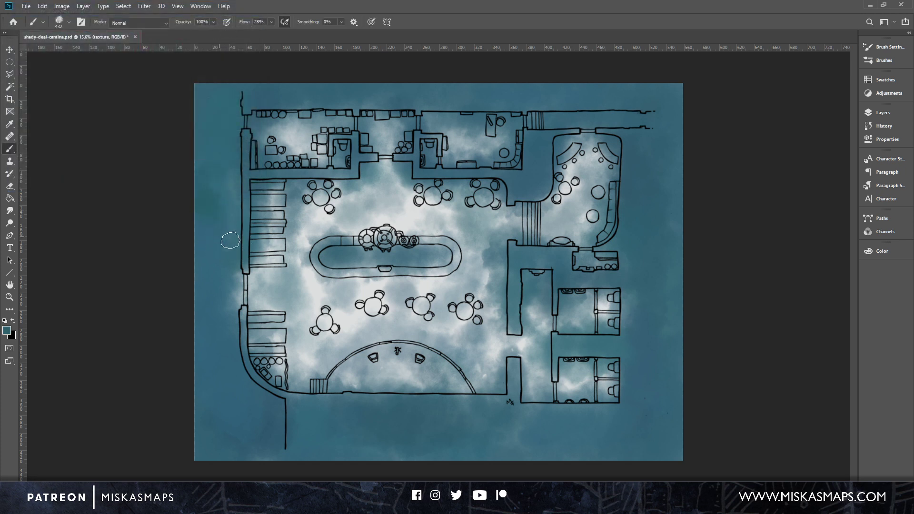
Paint scattered green-teal patches over the blue wash outside the building and between the top rooms and the curved lounge.
{"action": "left_click_drag", "start_coordinate": [222, 326], "coordinate": [238, 403]}
{"action": "left_click_drag", "start_coordinate": [317, 432], "coordinate": [325, 404]}
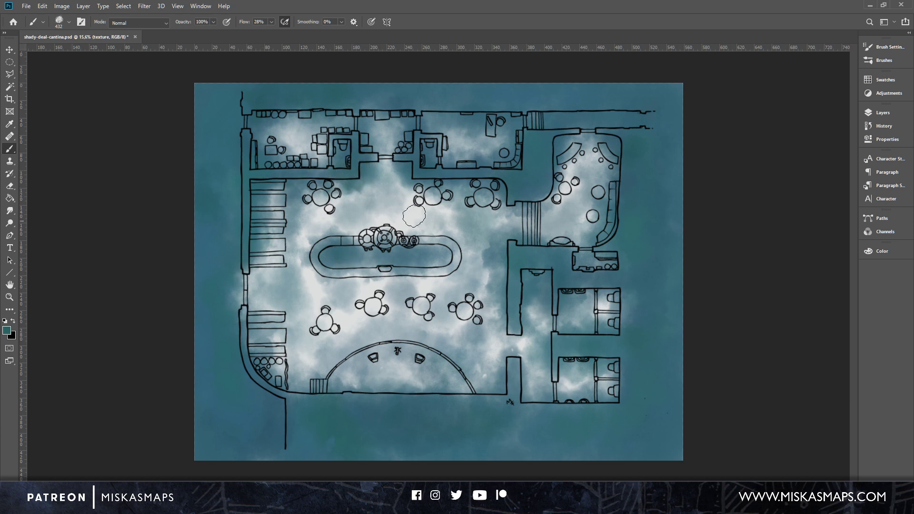
{"action": "mouse_move", "coordinate": [522, 147]}
{"action": "left_mouse_down"}
{"action": "mouse_move", "coordinate": [546, 145]}
{"action": "mouse_move", "coordinate": [543, 175]}
{"action": "mouse_move", "coordinate": [530, 187]}
{"action": "left_mouse_up"}
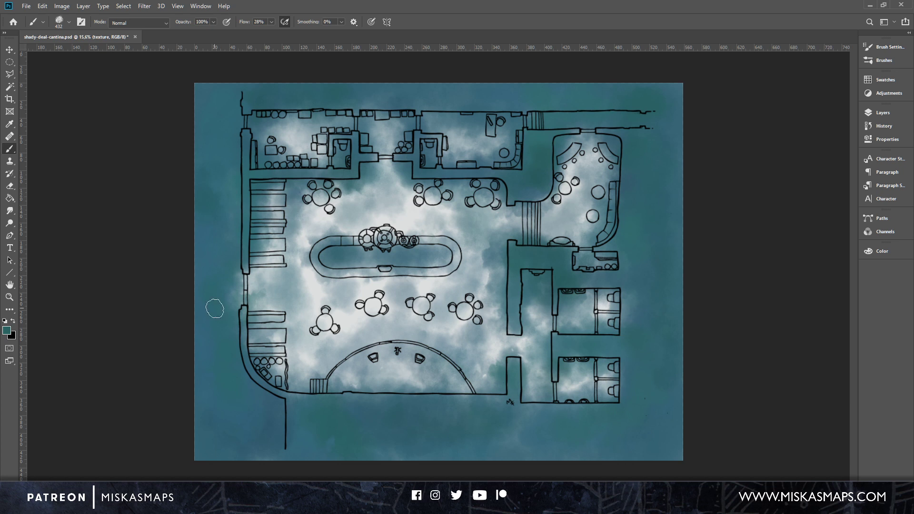
Change the foreground color to a pale yellow with a hue of 54°.
{"action": "left_click", "coordinate": [6, 330]}
{"action": "left_click", "coordinate": [65, 76]}
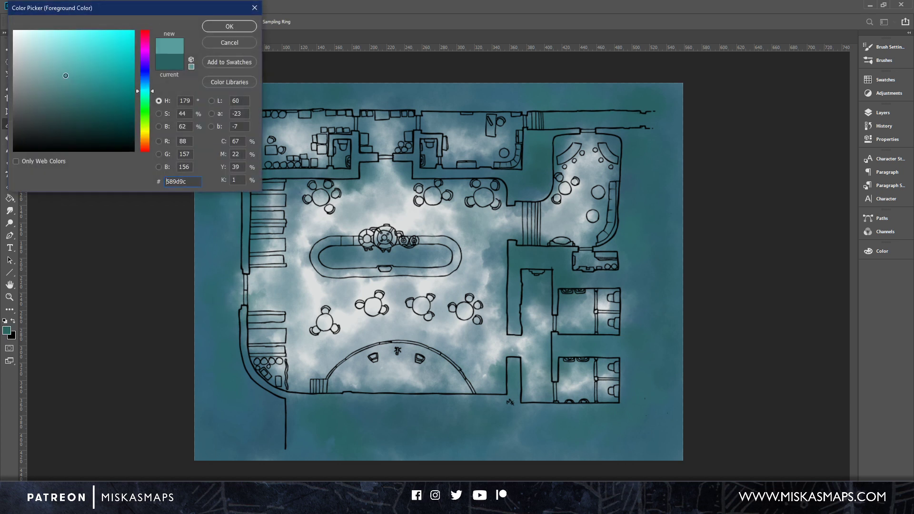
{"action": "left_click_drag", "start_coordinate": [65, 71], "coordinate": [43, 58]}
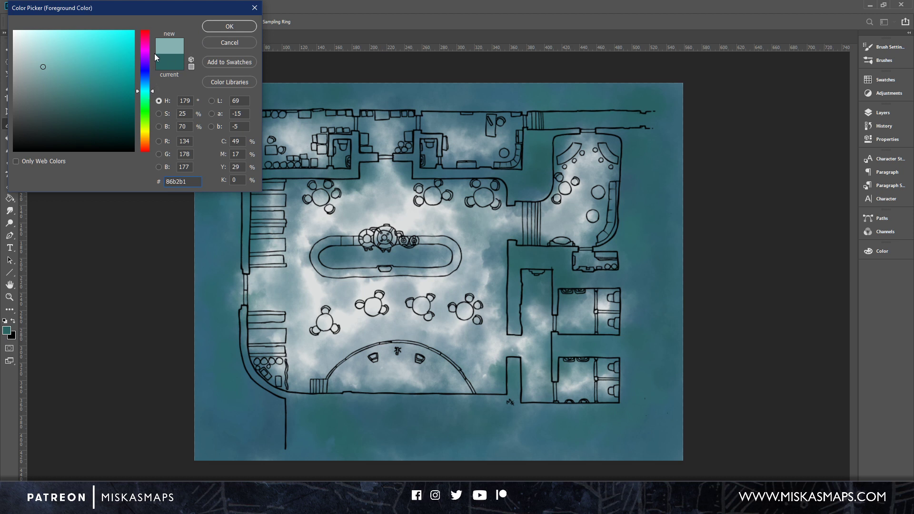
{"action": "mouse_move", "coordinate": [153, 88]}
{"action": "left_mouse_down"}
{"action": "mouse_move", "coordinate": [153, 108]}
{"action": "mouse_move", "coordinate": [153, 93]}
{"action": "left_mouse_up"}
{"action": "left_click_drag", "start_coordinate": [150, 93], "coordinate": [152, 134]}
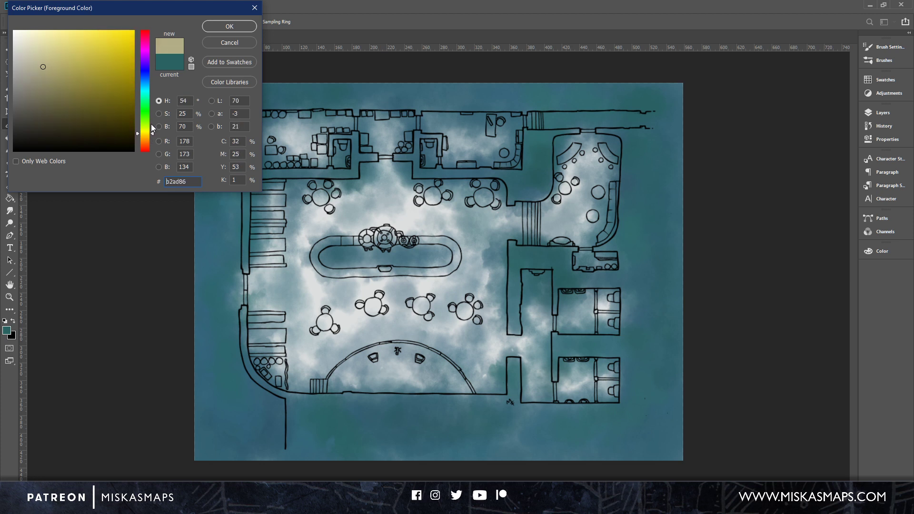
{"action": "left_click_drag", "start_coordinate": [45, 69], "coordinate": [61, 53]}
{"action": "left_click", "coordinate": [230, 25]}
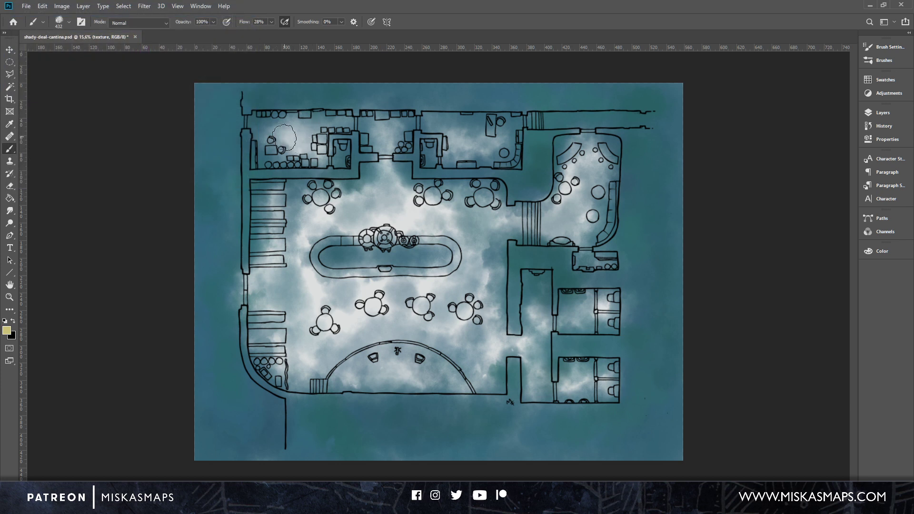
Paint pale yellow light patches in the three top rooms, their small closets and around the hall's upper tables.
{"action": "mouse_move", "coordinate": [288, 136]}
{"action": "left_mouse_down"}
{"action": "mouse_move", "coordinate": [258, 129]}
{"action": "mouse_move", "coordinate": [301, 127]}
{"action": "mouse_move", "coordinate": [321, 143]}
{"action": "left_mouse_up"}
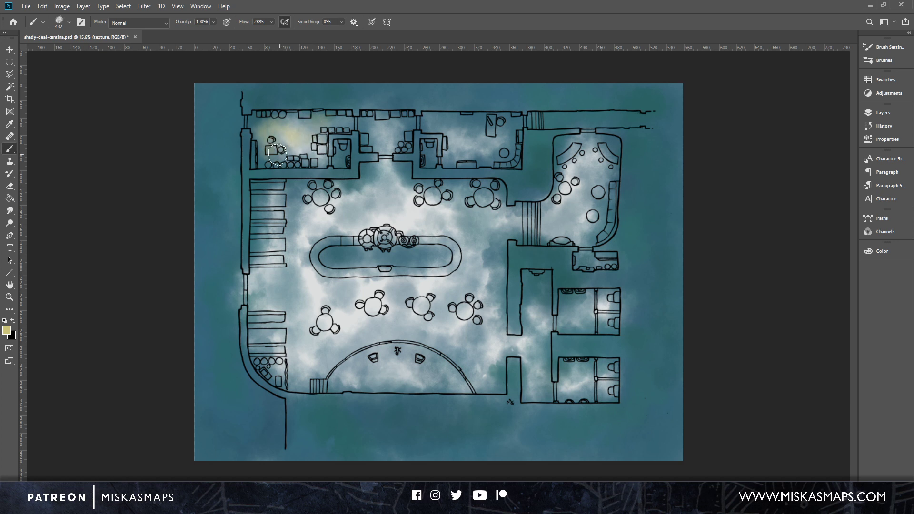
{"action": "mouse_move", "coordinate": [344, 155]}
{"action": "left_mouse_down"}
{"action": "mouse_move", "coordinate": [381, 124]}
{"action": "mouse_move", "coordinate": [392, 134]}
{"action": "mouse_move", "coordinate": [379, 134]}
{"action": "mouse_move", "coordinate": [400, 141]}
{"action": "mouse_move", "coordinate": [453, 136]}
{"action": "mouse_move", "coordinate": [453, 128]}
{"action": "mouse_move", "coordinate": [471, 148]}
{"action": "mouse_move", "coordinate": [470, 140]}
{"action": "mouse_move", "coordinate": [431, 156]}
{"action": "left_mouse_up"}
{"action": "mouse_move", "coordinate": [503, 131]}
{"action": "left_mouse_down"}
{"action": "mouse_move", "coordinate": [455, 156]}
{"action": "mouse_move", "coordinate": [483, 141]}
{"action": "mouse_move", "coordinate": [453, 127]}
{"action": "left_mouse_up"}
{"action": "mouse_move", "coordinate": [377, 190]}
{"action": "left_mouse_down"}
{"action": "mouse_move", "coordinate": [371, 178]}
{"action": "mouse_move", "coordinate": [319, 199]}
{"action": "left_mouse_up"}
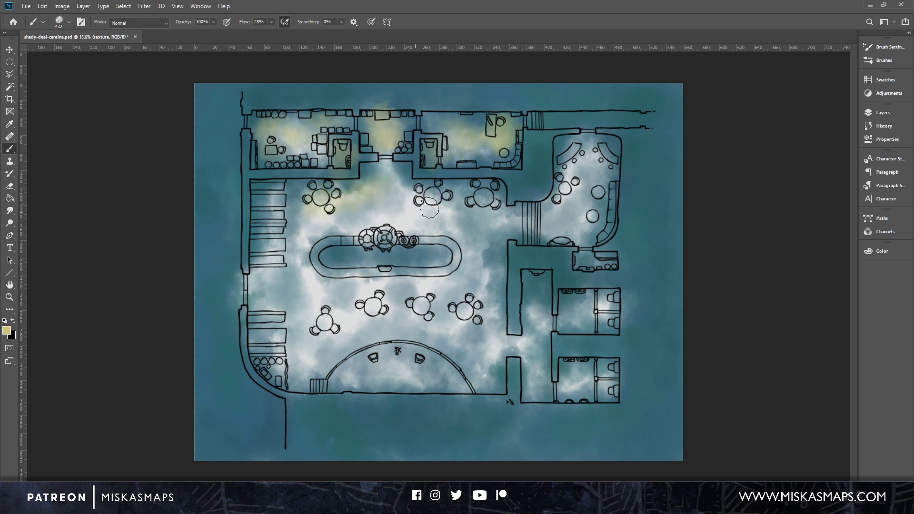
{"action": "left_click_drag", "start_coordinate": [471, 198], "coordinate": [472, 215]}
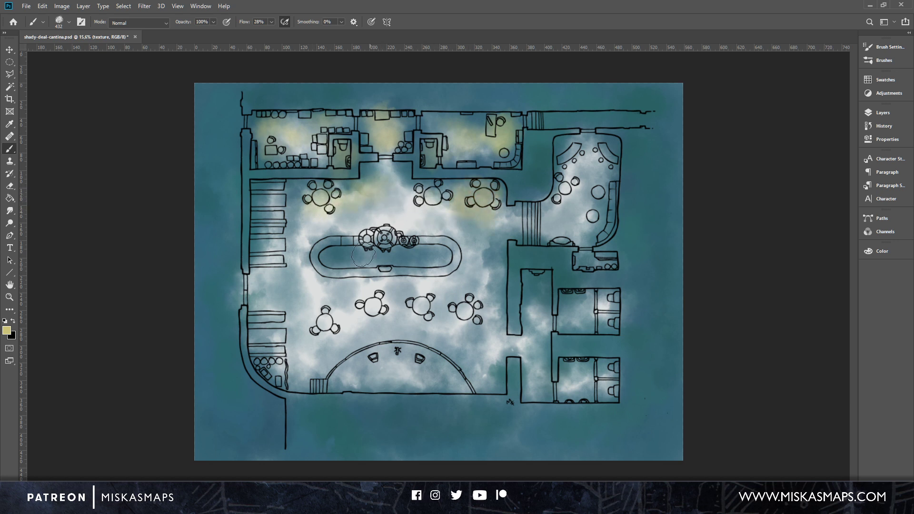
Paint pale yellow washes over the oval bar counter, the lower tables and the semicircular stage with its surroundings.
{"action": "left_click_drag", "start_coordinate": [331, 258], "coordinate": [442, 257]}
{"action": "mouse_move", "coordinate": [332, 239]}
{"action": "left_mouse_down"}
{"action": "mouse_move", "coordinate": [314, 283]}
{"action": "mouse_move", "coordinate": [305, 258]}
{"action": "mouse_move", "coordinate": [359, 289]}
{"action": "mouse_move", "coordinate": [342, 279]}
{"action": "mouse_move", "coordinate": [453, 276]}
{"action": "mouse_move", "coordinate": [396, 282]}
{"action": "left_mouse_up"}
{"action": "mouse_move", "coordinate": [466, 255]}
{"action": "left_mouse_down"}
{"action": "mouse_move", "coordinate": [440, 234]}
{"action": "mouse_move", "coordinate": [326, 235]}
{"action": "mouse_move", "coordinate": [324, 277]}
{"action": "left_mouse_up"}
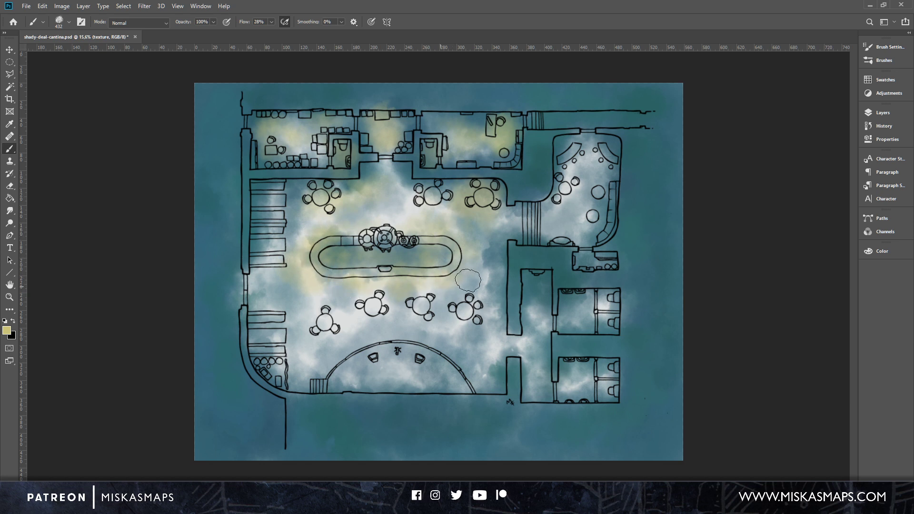
{"action": "mouse_move", "coordinate": [369, 312]}
{"action": "left_mouse_down"}
{"action": "mouse_move", "coordinate": [334, 333]}
{"action": "mouse_move", "coordinate": [364, 302]}
{"action": "mouse_move", "coordinate": [444, 300]}
{"action": "left_mouse_up"}
{"action": "mouse_move", "coordinate": [368, 328]}
{"action": "left_mouse_down"}
{"action": "mouse_move", "coordinate": [401, 365]}
{"action": "mouse_move", "coordinate": [347, 384]}
{"action": "mouse_move", "coordinate": [468, 386]}
{"action": "mouse_move", "coordinate": [385, 357]}
{"action": "mouse_move", "coordinate": [451, 363]}
{"action": "mouse_move", "coordinate": [361, 363]}
{"action": "left_mouse_up"}
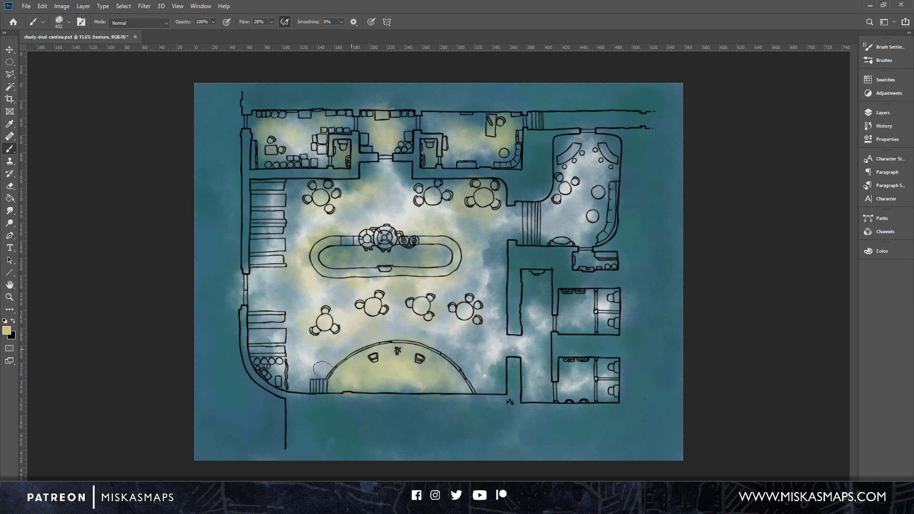
{"action": "mouse_move", "coordinate": [471, 373]}
{"action": "left_mouse_down"}
{"action": "mouse_move", "coordinate": [423, 336]}
{"action": "mouse_move", "coordinate": [442, 353]}
{"action": "left_mouse_up"}
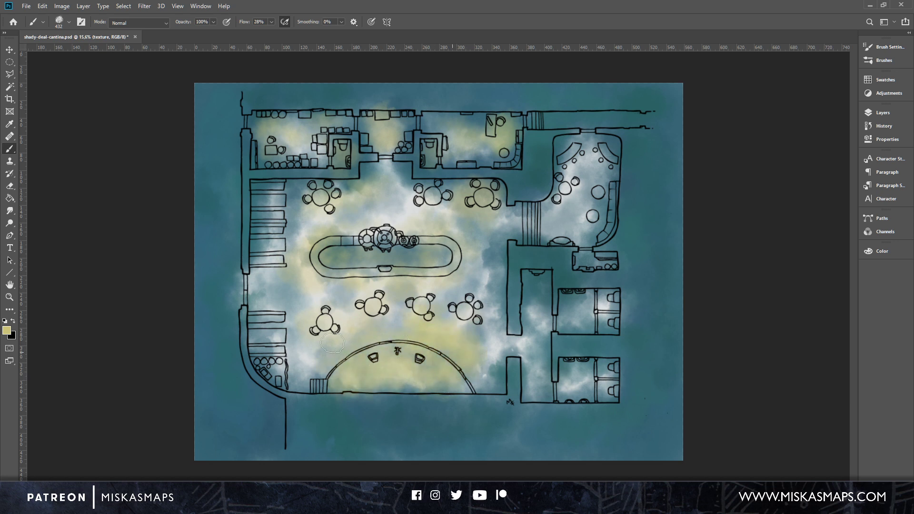
Paint pale yellow patches over the booths along the west wall, the curved lounge, both restrooms and the corridor beside them.
{"action": "left_click_drag", "start_coordinate": [311, 374], "coordinate": [297, 374]}
{"action": "left_click_drag", "start_coordinate": [258, 328], "coordinate": [261, 334]}
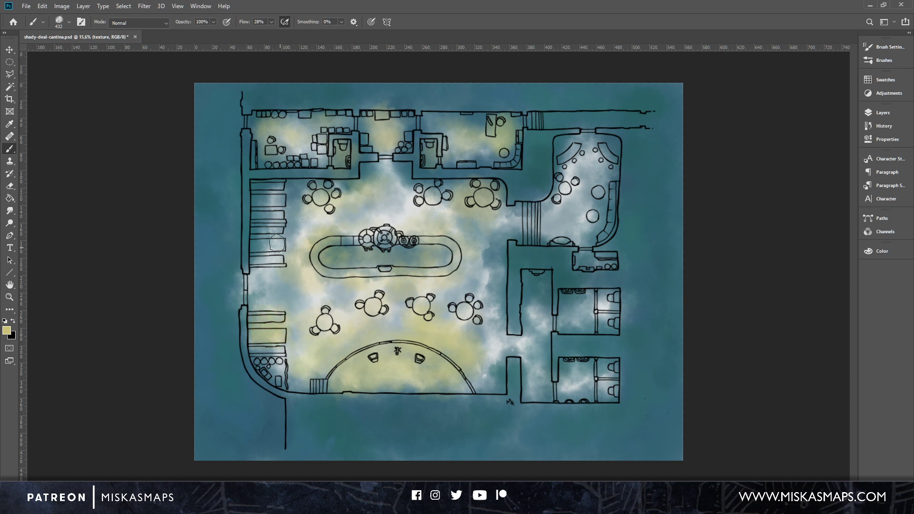
{"action": "mouse_move", "coordinate": [278, 244]}
{"action": "left_mouse_down"}
{"action": "mouse_move", "coordinate": [269, 229]}
{"action": "mouse_move", "coordinate": [293, 227]}
{"action": "mouse_move", "coordinate": [288, 197]}
{"action": "left_mouse_up"}
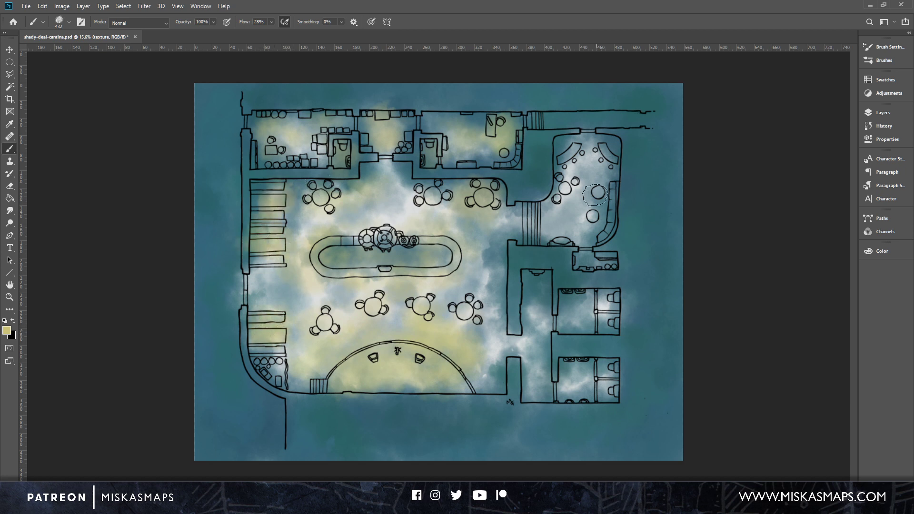
{"action": "mouse_move", "coordinate": [571, 155]}
{"action": "left_mouse_down"}
{"action": "mouse_move", "coordinate": [566, 143]}
{"action": "mouse_move", "coordinate": [609, 162]}
{"action": "mouse_move", "coordinate": [598, 192]}
{"action": "left_mouse_up"}
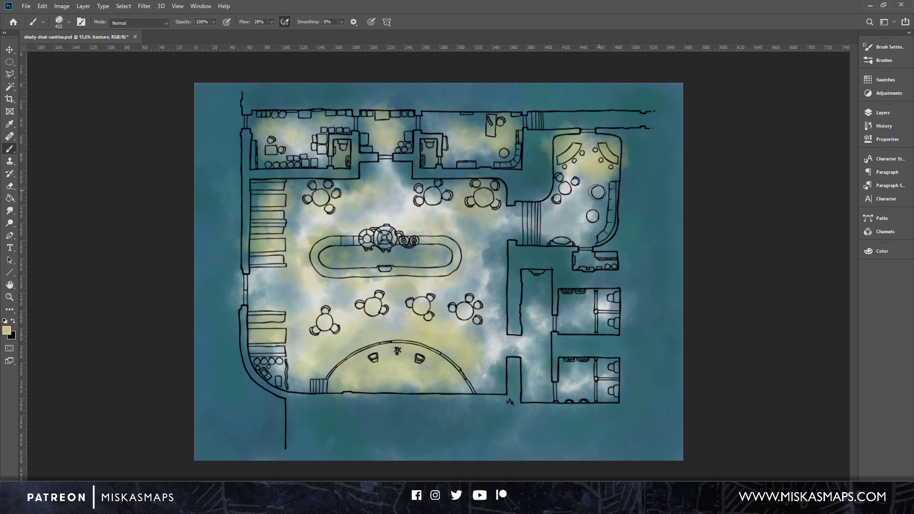
{"action": "mouse_move", "coordinate": [559, 218]}
{"action": "left_mouse_down"}
{"action": "mouse_move", "coordinate": [508, 224]}
{"action": "mouse_move", "coordinate": [586, 200]}
{"action": "mouse_move", "coordinate": [592, 219]}
{"action": "mouse_move", "coordinate": [574, 318]}
{"action": "mouse_move", "coordinate": [581, 301]}
{"action": "mouse_move", "coordinate": [608, 300]}
{"action": "mouse_move", "coordinate": [609, 323]}
{"action": "left_mouse_up"}
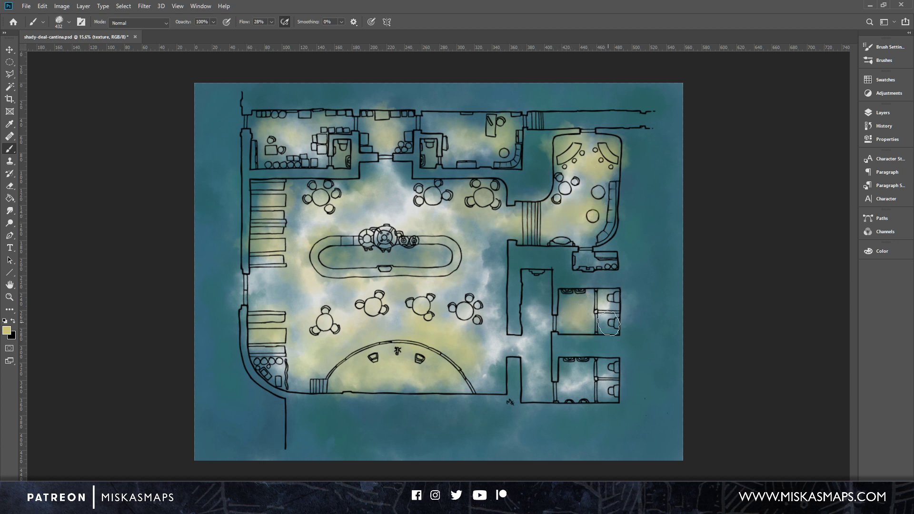
{"action": "mouse_move", "coordinate": [595, 359]}
{"action": "left_mouse_down"}
{"action": "mouse_move", "coordinate": [578, 375]}
{"action": "mouse_move", "coordinate": [582, 384]}
{"action": "mouse_move", "coordinate": [605, 370]}
{"action": "mouse_move", "coordinate": [607, 391]}
{"action": "mouse_move", "coordinate": [570, 385]}
{"action": "mouse_move", "coordinate": [547, 366]}
{"action": "mouse_move", "coordinate": [538, 292]}
{"action": "mouse_move", "coordinate": [533, 392]}
{"action": "mouse_move", "coordinate": [535, 278]}
{"action": "mouse_move", "coordinate": [535, 387]}
{"action": "mouse_move", "coordinate": [508, 344]}
{"action": "left_mouse_up"}
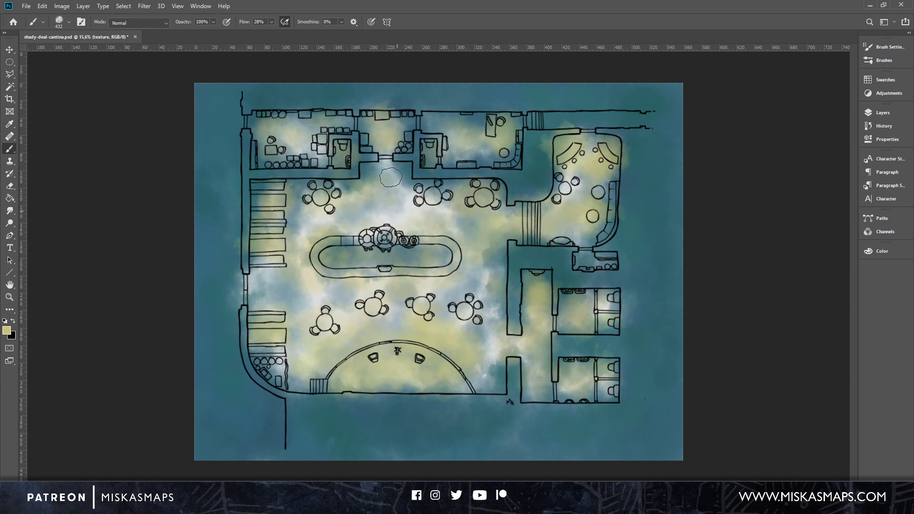
Paint pale yellow patches in the hall below the top entrance and outside the building along the west wall.
{"action": "left_click_drag", "start_coordinate": [391, 178], "coordinate": [363, 186]}
{"action": "mouse_move", "coordinate": [320, 138]}
{"action": "left_mouse_down"}
{"action": "mouse_move", "coordinate": [261, 126]}
{"action": "mouse_move", "coordinate": [291, 140]}
{"action": "mouse_move", "coordinate": [320, 129]}
{"action": "mouse_move", "coordinate": [234, 136]}
{"action": "mouse_move", "coordinate": [230, 113]}
{"action": "mouse_move", "coordinate": [233, 140]}
{"action": "mouse_move", "coordinate": [235, 101]}
{"action": "mouse_move", "coordinate": [237, 293]}
{"action": "mouse_move", "coordinate": [227, 247]}
{"action": "mouse_move", "coordinate": [221, 312]}
{"action": "mouse_move", "coordinate": [253, 390]}
{"action": "mouse_move", "coordinate": [226, 356]}
{"action": "mouse_move", "coordinate": [272, 407]}
{"action": "mouse_move", "coordinate": [229, 357]}
{"action": "mouse_move", "coordinate": [229, 327]}
{"action": "mouse_move", "coordinate": [274, 412]}
{"action": "mouse_move", "coordinate": [240, 394]}
{"action": "mouse_move", "coordinate": [234, 403]}
{"action": "mouse_move", "coordinate": [255, 430]}
{"action": "left_mouse_up"}
{"action": "left_click_drag", "start_coordinate": [225, 209], "coordinate": [212, 215]}
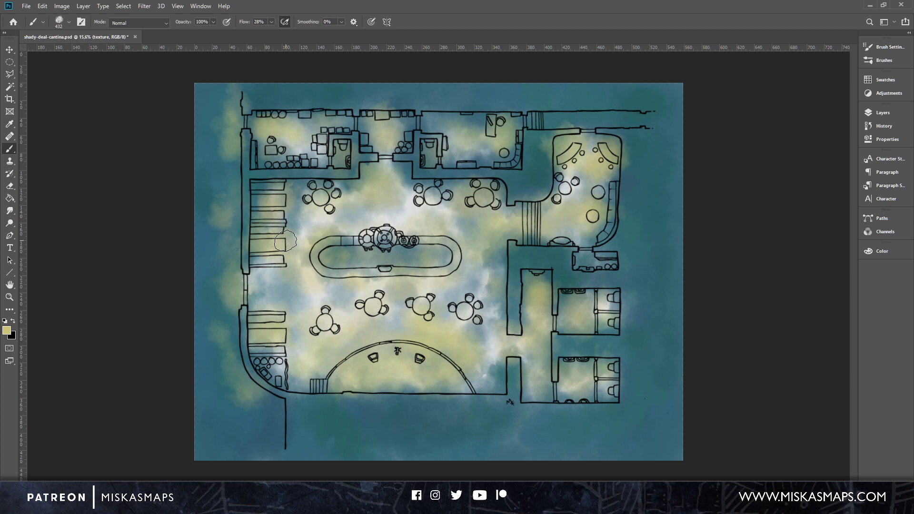
Set the foreground color to the lighter pale yellow #ede8bd and the brush size to 196 px.
{"action": "left_click", "coordinate": [6, 331]}
{"action": "left_click_drag", "start_coordinate": [53, 54], "coordinate": [37, 38]}
{"action": "left_click", "coordinate": [241, 27]}
{"action": "right_click", "coordinate": [474, 125]}
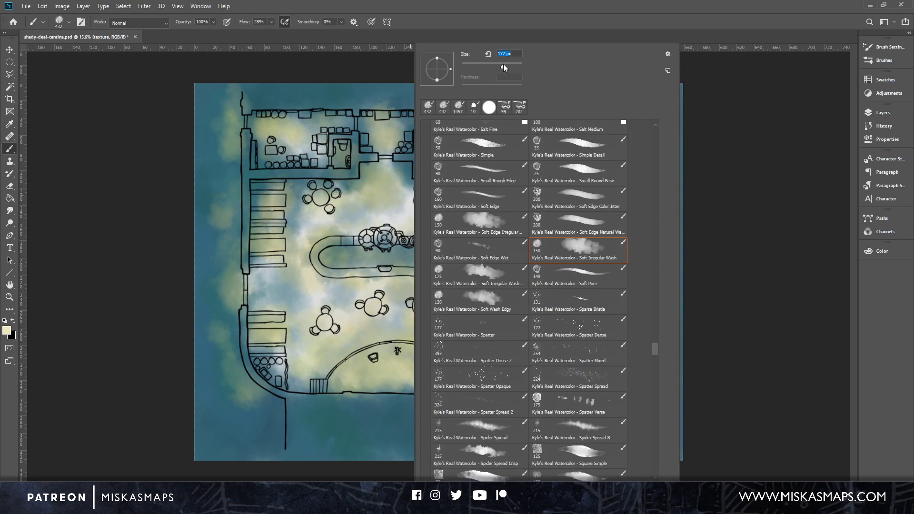
{"action": "left_click_drag", "start_coordinate": [506, 64], "coordinate": [507, 64]}
{"action": "left_click", "coordinate": [518, 30]}
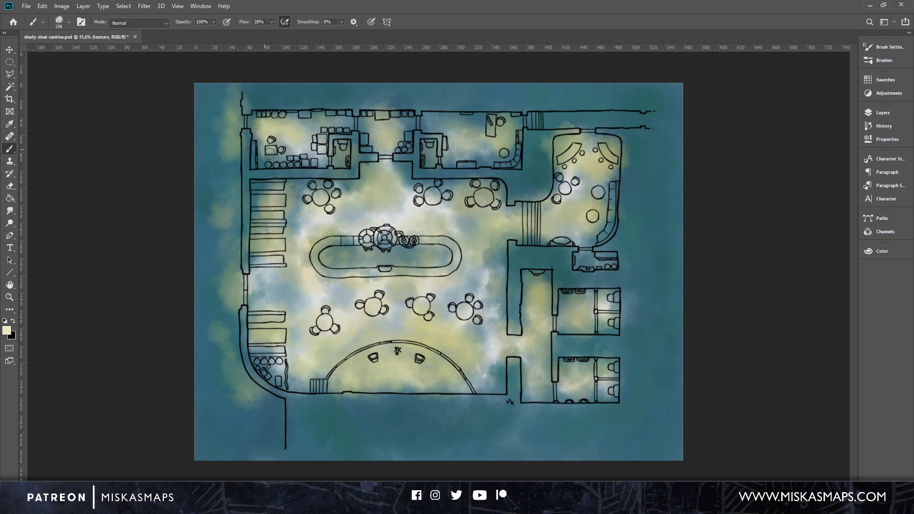
Paint light cream highlights in the three top rooms, the passage above the lounge and the curved lounge itself.
{"action": "left_click_drag", "start_coordinate": [296, 141], "coordinate": [293, 137]}
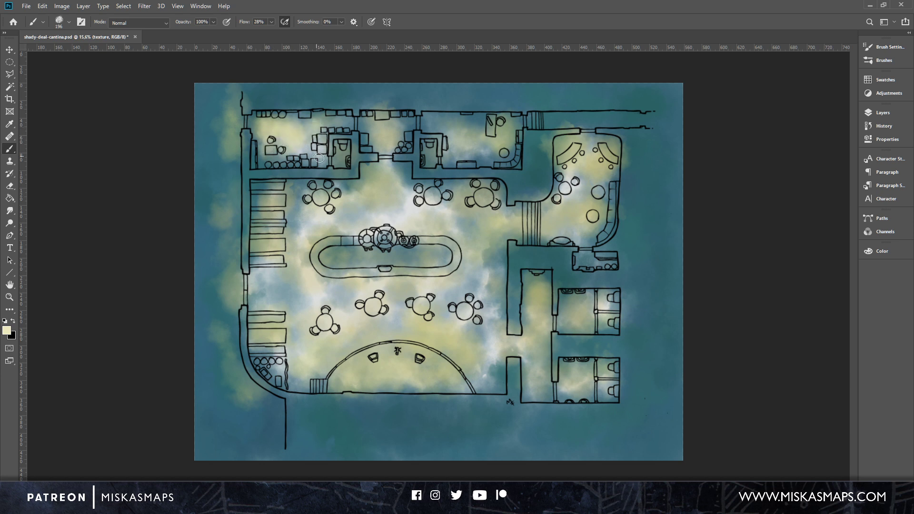
{"action": "left_click_drag", "start_coordinate": [342, 152], "coordinate": [341, 160]}
{"action": "mouse_move", "coordinate": [376, 132]}
{"action": "left_mouse_down"}
{"action": "mouse_move", "coordinate": [430, 161]}
{"action": "mouse_move", "coordinate": [455, 134]}
{"action": "mouse_move", "coordinate": [498, 145]}
{"action": "mouse_move", "coordinate": [485, 126]}
{"action": "mouse_move", "coordinate": [500, 136]}
{"action": "mouse_move", "coordinate": [464, 149]}
{"action": "mouse_move", "coordinate": [499, 149]}
{"action": "mouse_move", "coordinate": [462, 121]}
{"action": "mouse_move", "coordinate": [486, 122]}
{"action": "mouse_move", "coordinate": [469, 128]}
{"action": "mouse_move", "coordinate": [504, 151]}
{"action": "left_mouse_up"}
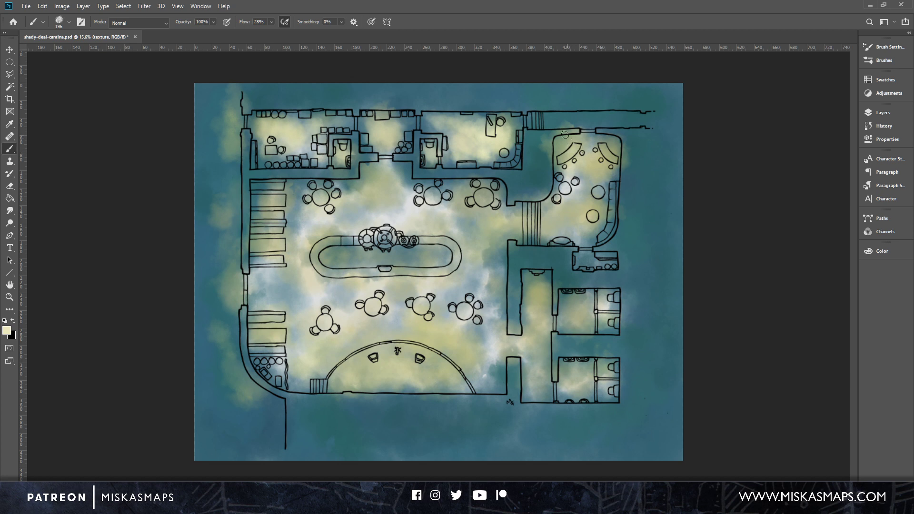
{"action": "mouse_move", "coordinate": [552, 123]}
{"action": "left_mouse_down"}
{"action": "mouse_move", "coordinate": [631, 119]}
{"action": "mouse_move", "coordinate": [590, 119]}
{"action": "mouse_move", "coordinate": [620, 120]}
{"action": "left_mouse_up"}
{"action": "left_click_drag", "start_coordinate": [564, 121], "coordinate": [550, 119]}
{"action": "mouse_move", "coordinate": [566, 159]}
{"action": "left_mouse_down"}
{"action": "mouse_move", "coordinate": [589, 169]}
{"action": "mouse_move", "coordinate": [610, 145]}
{"action": "mouse_move", "coordinate": [604, 180]}
{"action": "mouse_move", "coordinate": [568, 187]}
{"action": "mouse_move", "coordinate": [595, 206]}
{"action": "mouse_move", "coordinate": [609, 190]}
{"action": "mouse_move", "coordinate": [601, 206]}
{"action": "mouse_move", "coordinate": [595, 189]}
{"action": "mouse_move", "coordinate": [602, 228]}
{"action": "mouse_move", "coordinate": [559, 243]}
{"action": "mouse_move", "coordinate": [571, 239]}
{"action": "mouse_move", "coordinate": [557, 230]}
{"action": "mouse_move", "coordinate": [573, 231]}
{"action": "mouse_move", "coordinate": [553, 234]}
{"action": "mouse_move", "coordinate": [571, 228]}
{"action": "mouse_move", "coordinate": [599, 239]}
{"action": "left_mouse_up"}
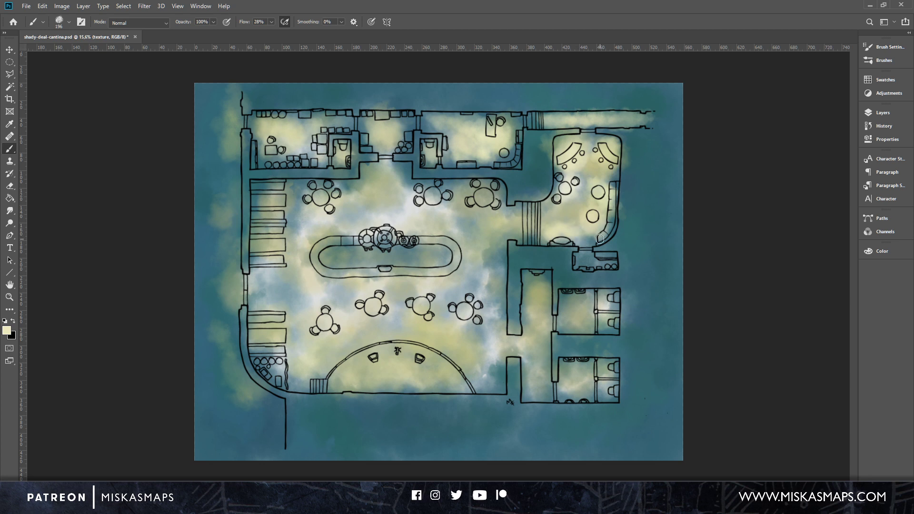
Paint light cream highlights on the hall's round tables and on the booths along the west wall.
{"action": "mouse_move", "coordinate": [484, 191]}
{"action": "left_mouse_down"}
{"action": "mouse_move", "coordinate": [487, 208]}
{"action": "mouse_move", "coordinate": [471, 198]}
{"action": "mouse_move", "coordinate": [260, 201]}
{"action": "mouse_move", "coordinate": [259, 238]}
{"action": "mouse_move", "coordinate": [272, 242]}
{"action": "left_mouse_up"}
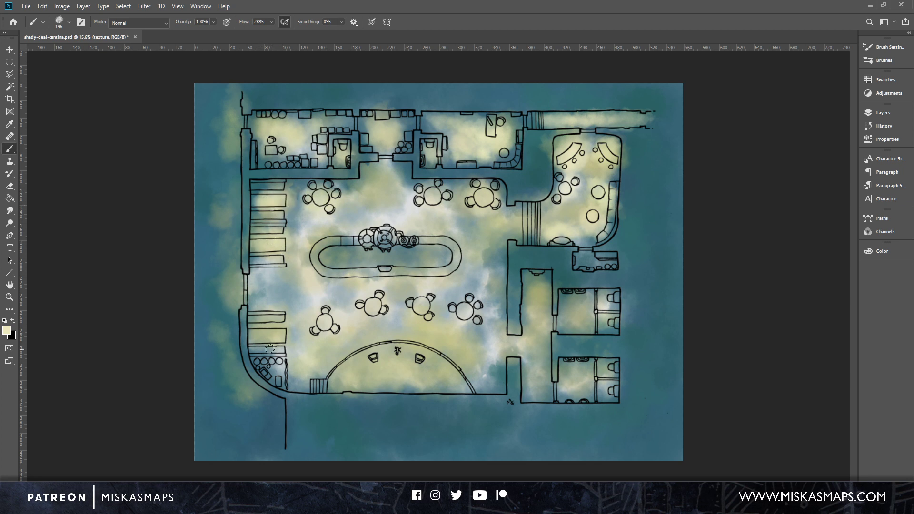
{"action": "left_click_drag", "start_coordinate": [270, 349], "coordinate": [321, 316]}
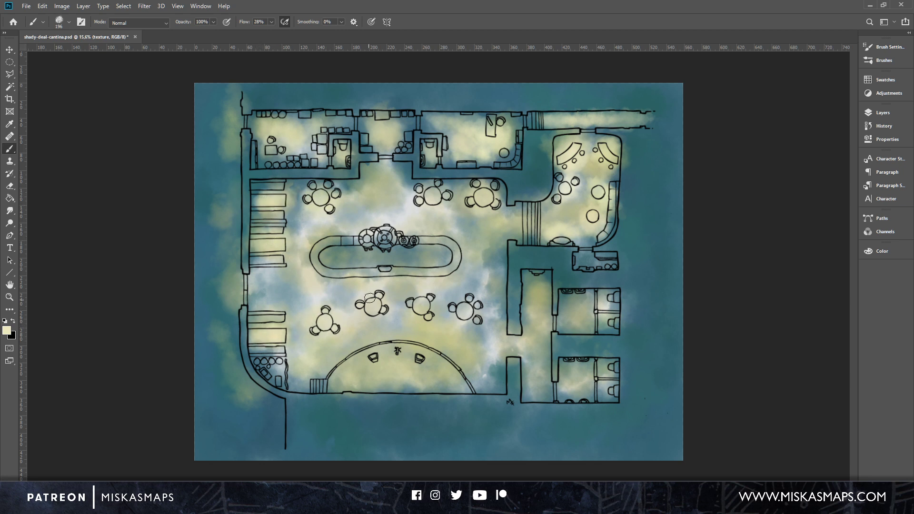
{"action": "mouse_move", "coordinate": [370, 299]}
{"action": "left_mouse_down"}
{"action": "mouse_move", "coordinate": [370, 291]}
{"action": "mouse_move", "coordinate": [425, 296]}
{"action": "mouse_move", "coordinate": [461, 310]}
{"action": "mouse_move", "coordinate": [469, 298]}
{"action": "left_mouse_up"}
Paint light cream highlights in the restroom corridor, both restrooms, the hall's east side and outside the west wall's openings.
{"action": "mouse_move", "coordinate": [534, 291]}
{"action": "left_mouse_down"}
{"action": "mouse_move", "coordinate": [536, 393]}
{"action": "mouse_move", "coordinate": [535, 321]}
{"action": "mouse_move", "coordinate": [534, 388]}
{"action": "left_mouse_up"}
{"action": "mouse_move", "coordinate": [572, 308]}
{"action": "left_mouse_down"}
{"action": "mouse_move", "coordinate": [581, 298]}
{"action": "mouse_move", "coordinate": [578, 312]}
{"action": "mouse_move", "coordinate": [613, 304]}
{"action": "mouse_move", "coordinate": [604, 304]}
{"action": "mouse_move", "coordinate": [610, 324]}
{"action": "left_mouse_up"}
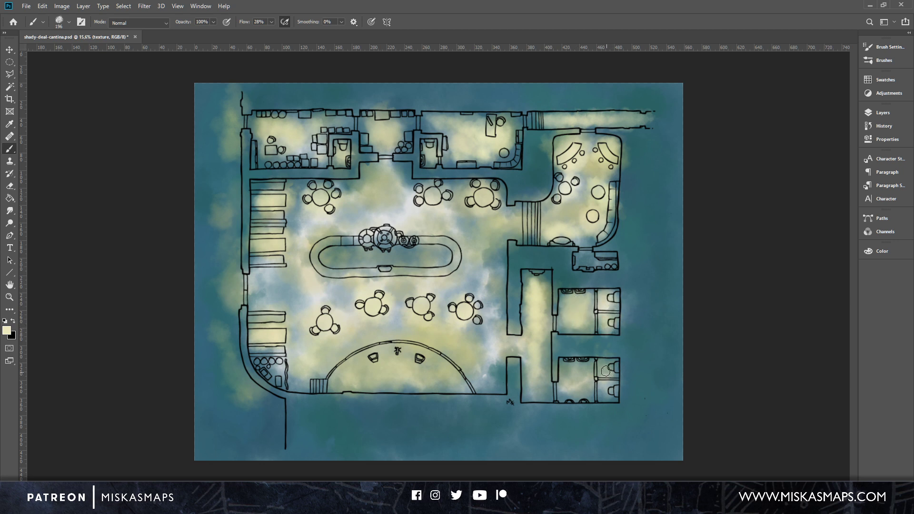
{"action": "mouse_move", "coordinate": [606, 371]}
{"action": "left_mouse_down"}
{"action": "mouse_move", "coordinate": [610, 391]}
{"action": "mouse_move", "coordinate": [571, 370]}
{"action": "mouse_move", "coordinate": [586, 374]}
{"action": "mouse_move", "coordinate": [567, 386]}
{"action": "left_mouse_up"}
{"action": "mouse_move", "coordinate": [504, 347]}
{"action": "left_mouse_down"}
{"action": "mouse_move", "coordinate": [491, 306]}
{"action": "mouse_move", "coordinate": [486, 336]}
{"action": "left_mouse_up"}
{"action": "left_click_drag", "start_coordinate": [481, 255], "coordinate": [488, 305]}
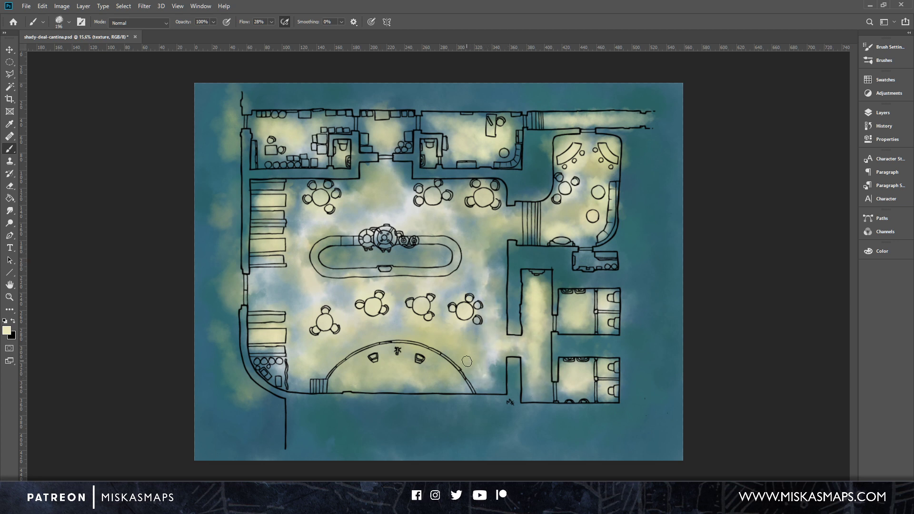
{"action": "mouse_move", "coordinate": [240, 283]}
{"action": "left_mouse_down"}
{"action": "mouse_move", "coordinate": [224, 304]}
{"action": "mouse_move", "coordinate": [229, 313]}
{"action": "mouse_move", "coordinate": [232, 295]}
{"action": "mouse_move", "coordinate": [234, 348]}
{"action": "left_mouse_up"}
{"action": "mouse_move", "coordinate": [260, 394]}
{"action": "left_mouse_down"}
{"action": "mouse_move", "coordinate": [236, 361]}
{"action": "mouse_move", "coordinate": [259, 371]}
{"action": "left_mouse_up"}
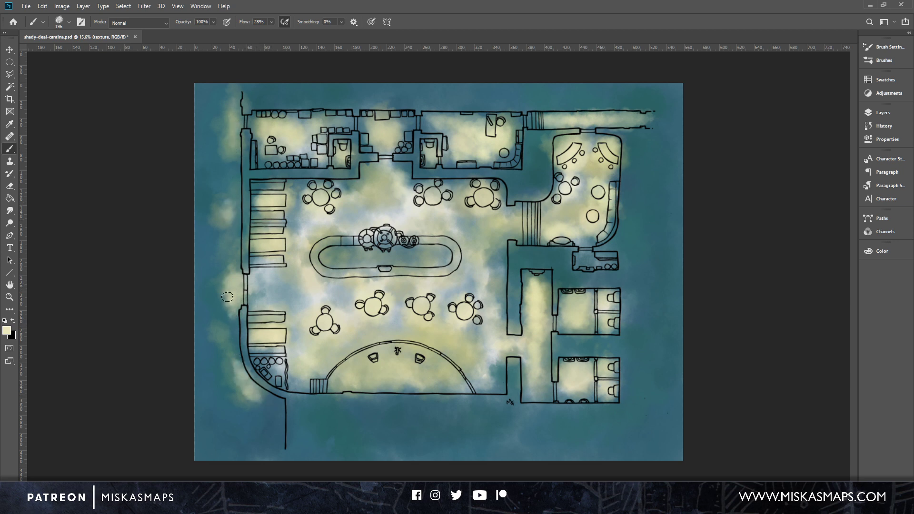
Change the foreground color to the light cyan #c4fefd.
{"action": "left_click", "coordinate": [6, 331]}
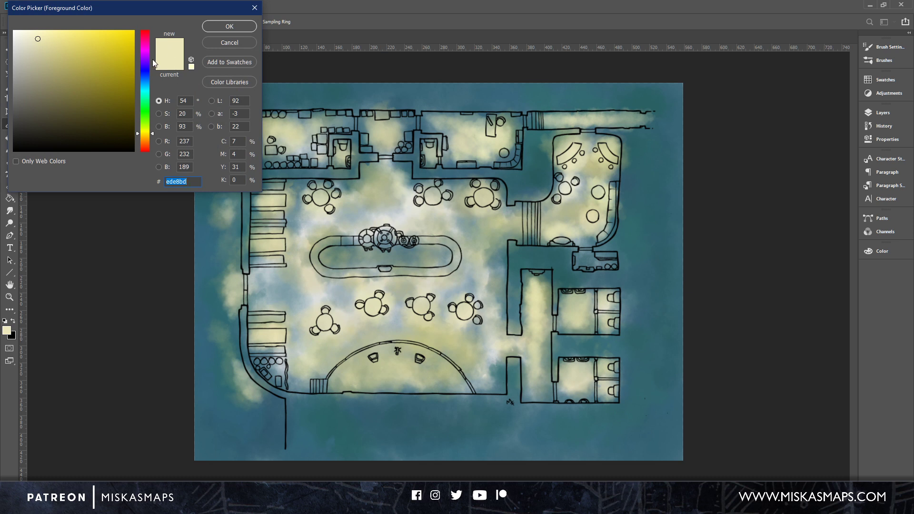
{"action": "left_click_drag", "start_coordinate": [146, 94], "coordinate": [150, 91]}
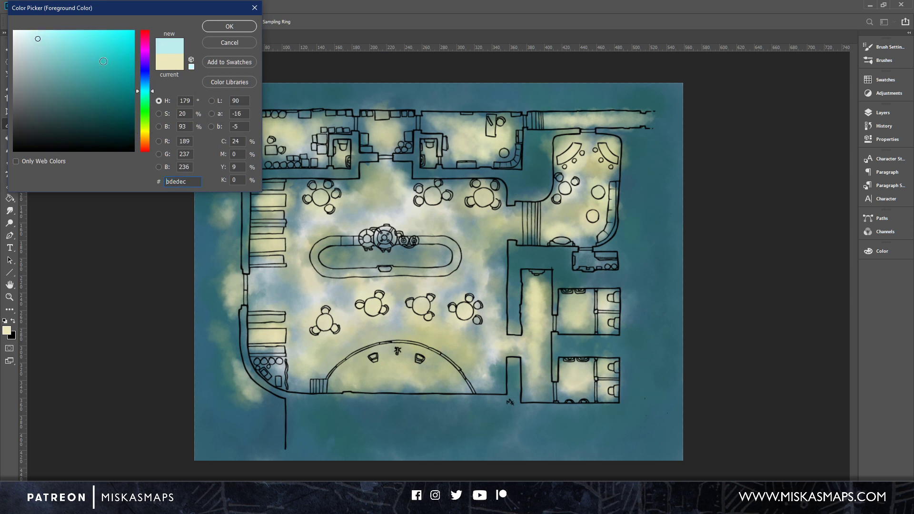
{"action": "left_click_drag", "start_coordinate": [51, 37], "coordinate": [41, 31]}
{"action": "left_click", "coordinate": [241, 26]}
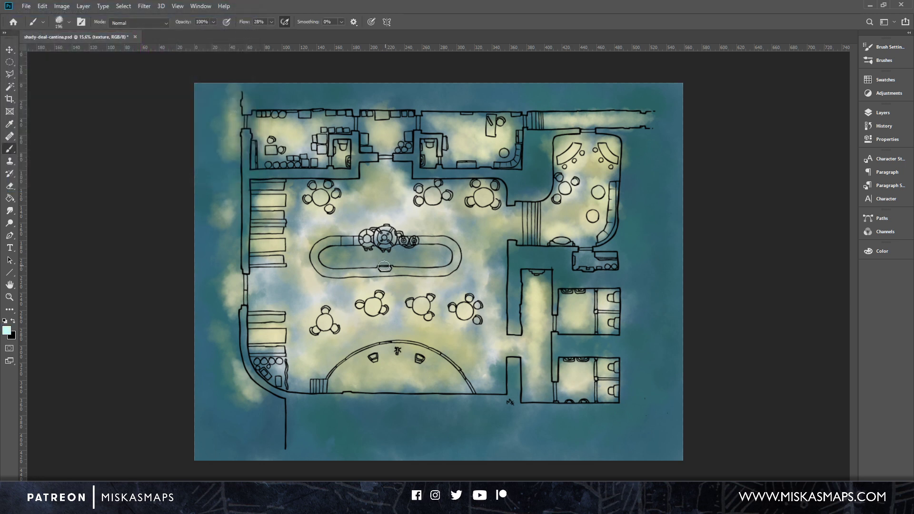
Paint light cyan glows on the bar's lower edge, the lounge's curved furniture and alcove, the corridor's upper end and the stage.
{"action": "left_click_drag", "start_coordinate": [384, 266], "coordinate": [409, 265]}
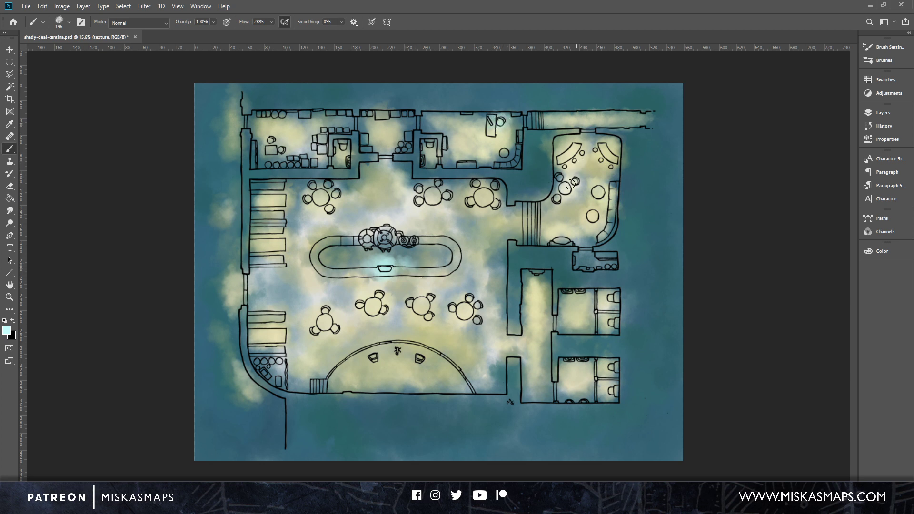
{"action": "left_click_drag", "start_coordinate": [566, 152], "coordinate": [615, 161]}
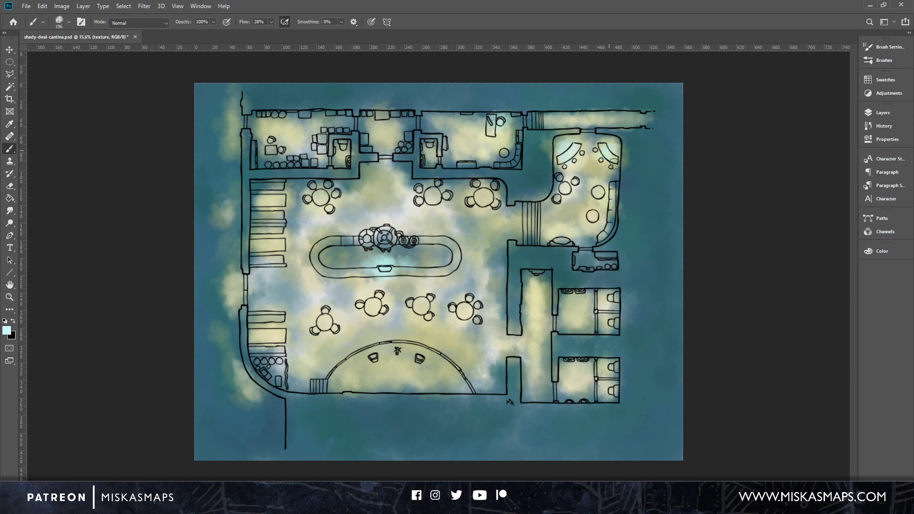
{"action": "left_click_drag", "start_coordinate": [555, 241], "coordinate": [574, 240]}
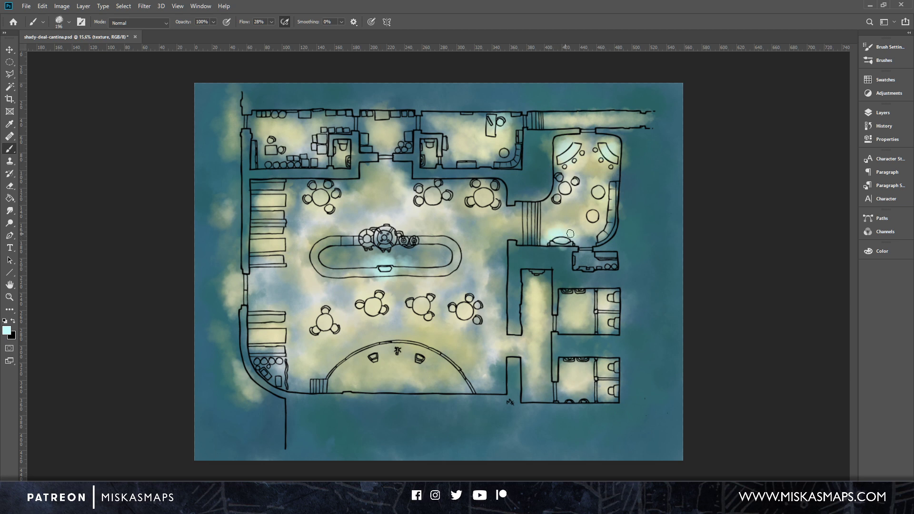
{"action": "mouse_move", "coordinate": [538, 286]}
{"action": "left_mouse_down"}
{"action": "mouse_move", "coordinate": [536, 275]}
{"action": "mouse_move", "coordinate": [550, 282]}
{"action": "left_mouse_up"}
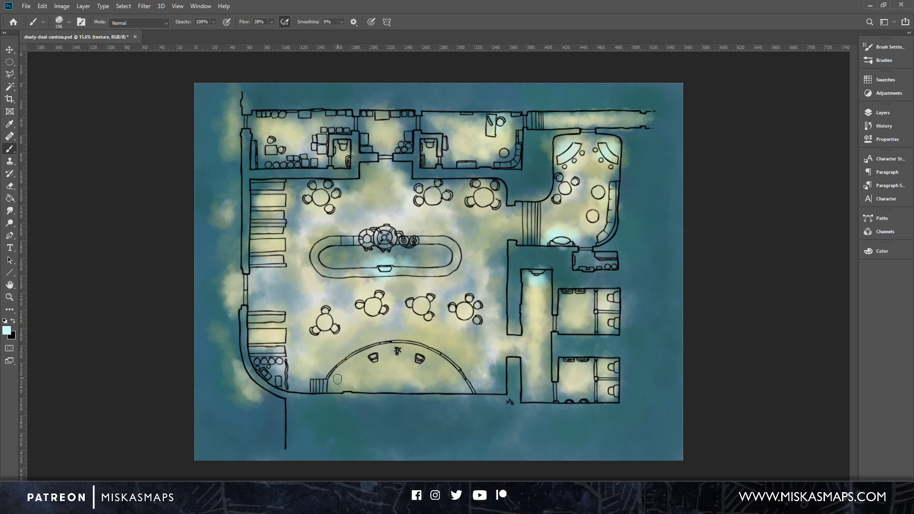
{"action": "mouse_move", "coordinate": [341, 371]}
{"action": "left_mouse_down"}
{"action": "mouse_move", "coordinate": [329, 355]}
{"action": "mouse_move", "coordinate": [348, 355]}
{"action": "mouse_move", "coordinate": [360, 365]}
{"action": "mouse_move", "coordinate": [337, 375]}
{"action": "mouse_move", "coordinate": [356, 373]}
{"action": "mouse_move", "coordinate": [381, 354]}
{"action": "mouse_move", "coordinate": [379, 347]}
{"action": "mouse_move", "coordinate": [399, 358]}
{"action": "mouse_move", "coordinate": [396, 346]}
{"action": "mouse_move", "coordinate": [354, 376]}
{"action": "mouse_move", "coordinate": [284, 371]}
{"action": "left_mouse_up"}
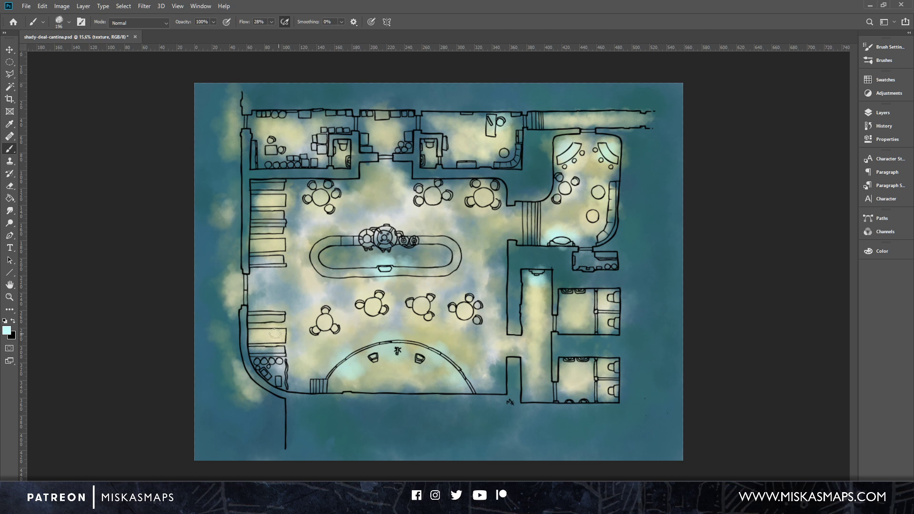
Paint light cyan glows around the bar's round machines and inside the two small closets of the top rooms.
{"action": "left_click_drag", "start_coordinate": [370, 250], "coordinate": [415, 240]}
{"action": "left_click", "coordinate": [343, 162]}
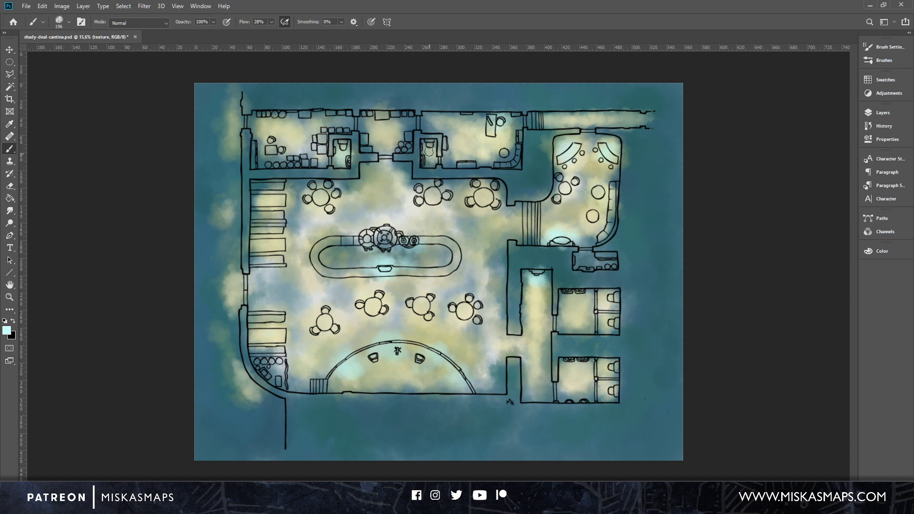
{"action": "left_click_drag", "start_coordinate": [429, 153], "coordinate": [431, 158]}
{"action": "left_click_drag", "start_coordinate": [342, 151], "coordinate": [339, 165]}
{"action": "left_click_drag", "start_coordinate": [433, 162], "coordinate": [427, 158]}
Make the street layer active and change the foreground color to a muted grey with a hue of 179°.
{"action": "left_click", "coordinate": [893, 109]}
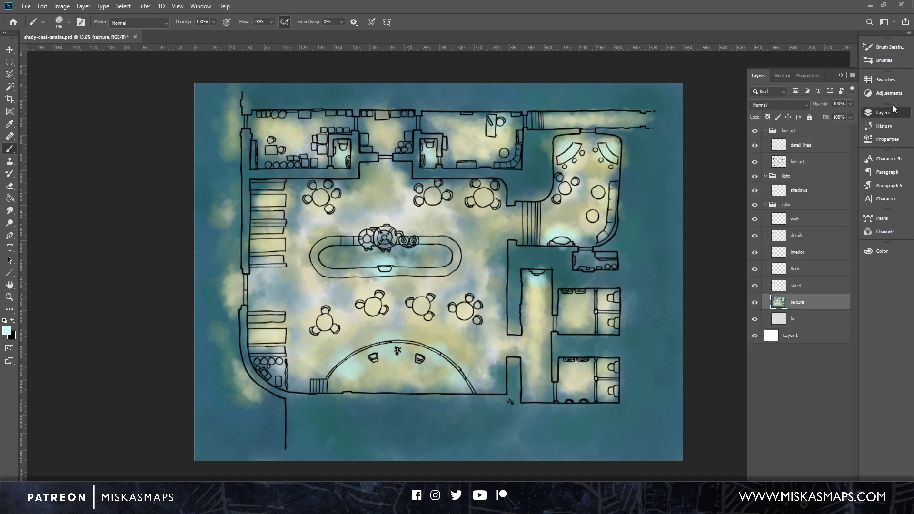
{"action": "left_click", "coordinate": [807, 290]}
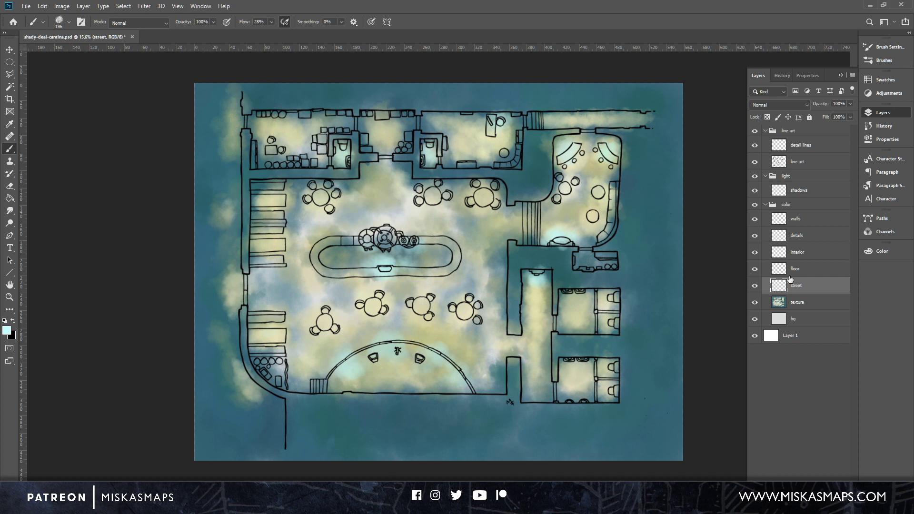
{"action": "left_click", "coordinate": [7, 331]}
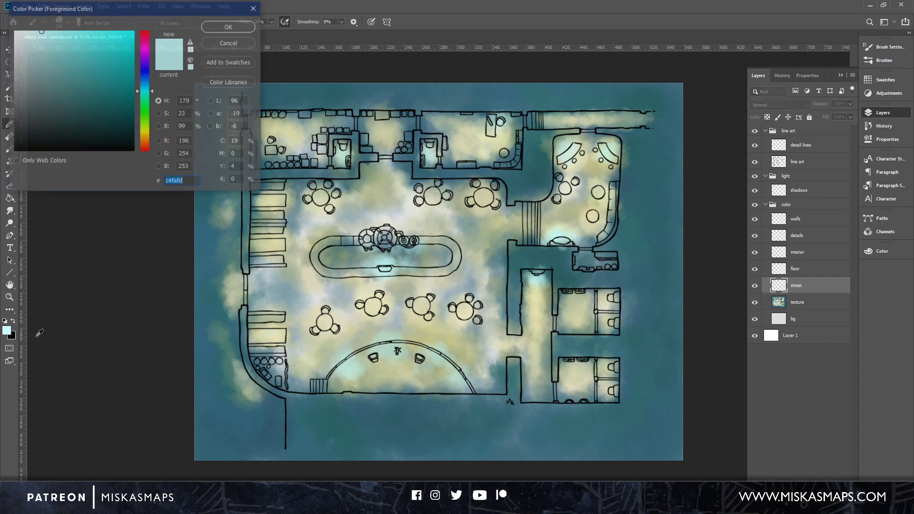
{"action": "mouse_move", "coordinate": [48, 62]}
{"action": "left_mouse_down"}
{"action": "mouse_move", "coordinate": [33, 130]}
{"action": "mouse_move", "coordinate": [96, 112]}
{"action": "mouse_move", "coordinate": [20, 98]}
{"action": "mouse_move", "coordinate": [28, 81]}
{"action": "left_mouse_up"}
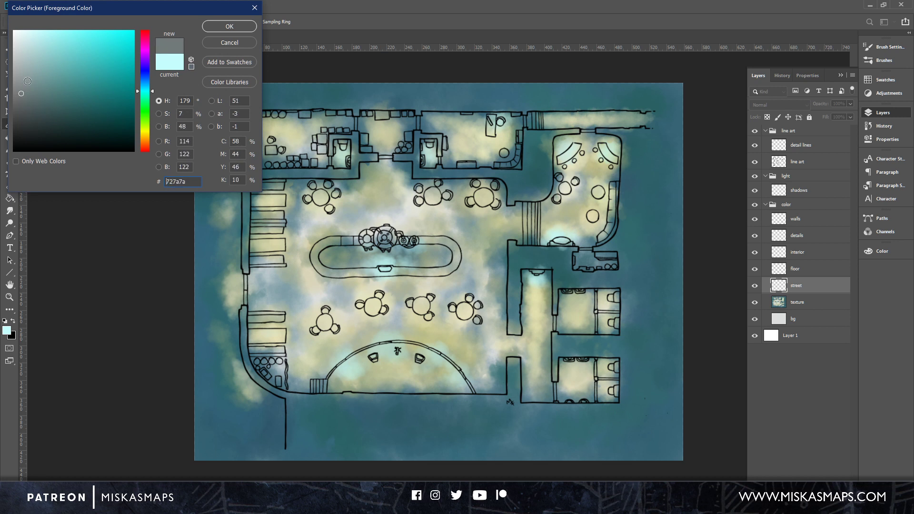
{"action": "left_click", "coordinate": [219, 30]}
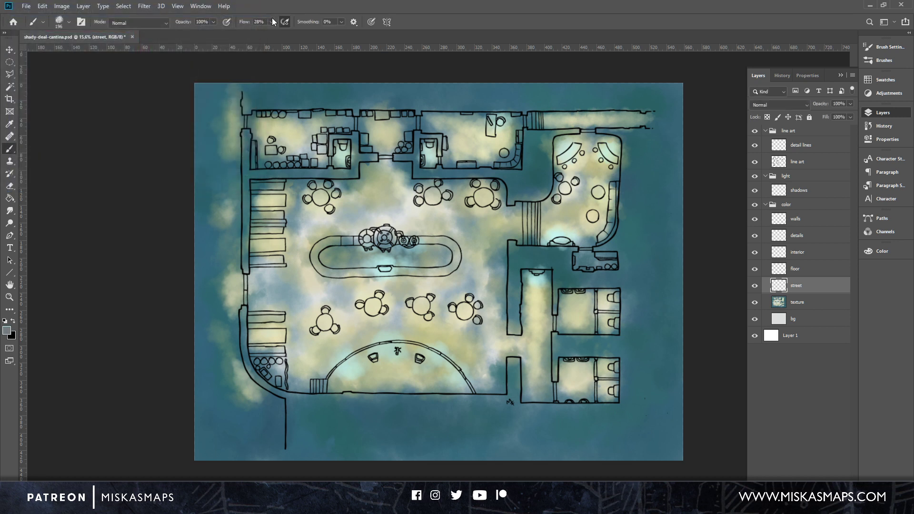
Switch the brush preset to Kyle's Inkbox - Skool Brush.
{"action": "left_click", "coordinate": [69, 22]}
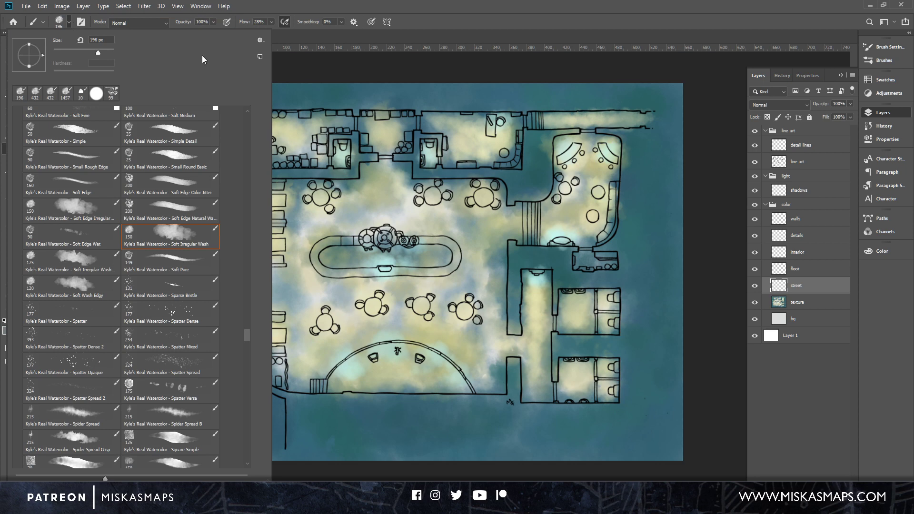
{"action": "mouse_move", "coordinate": [246, 335]}
{"action": "left_mouse_down"}
{"action": "mouse_move", "coordinate": [245, 128]}
{"action": "mouse_move", "coordinate": [249, 298]}
{"action": "left_mouse_up"}
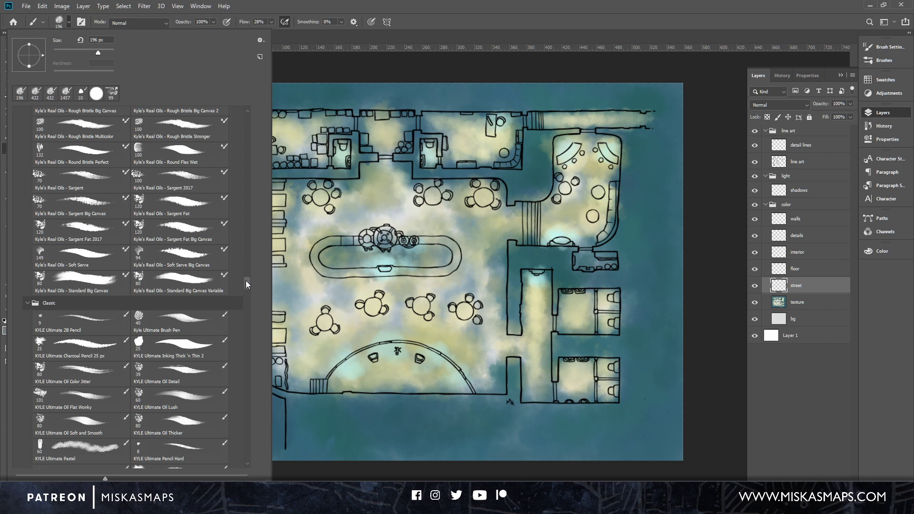
{"action": "mouse_move", "coordinate": [246, 281]}
{"action": "left_mouse_down"}
{"action": "mouse_move", "coordinate": [250, 362]}
{"action": "mouse_move", "coordinate": [249, 185]}
{"action": "left_mouse_up"}
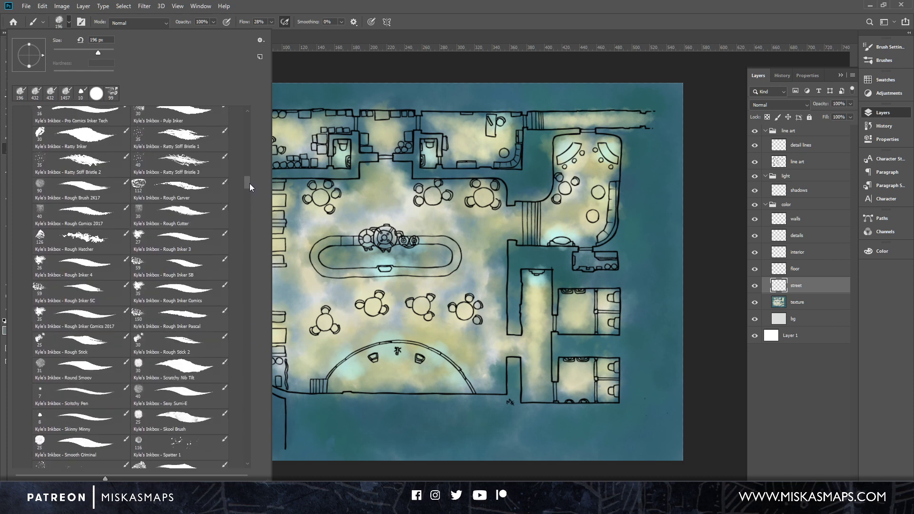
{"action": "scroll", "coordinate": [249, 184], "scroll_direction": "up", "scroll_amount": 2}
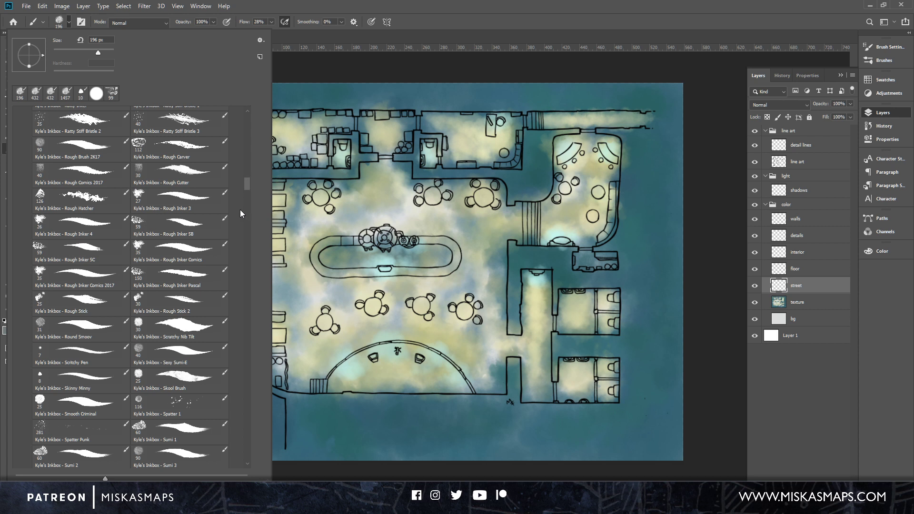
{"action": "left_click", "coordinate": [189, 376]}
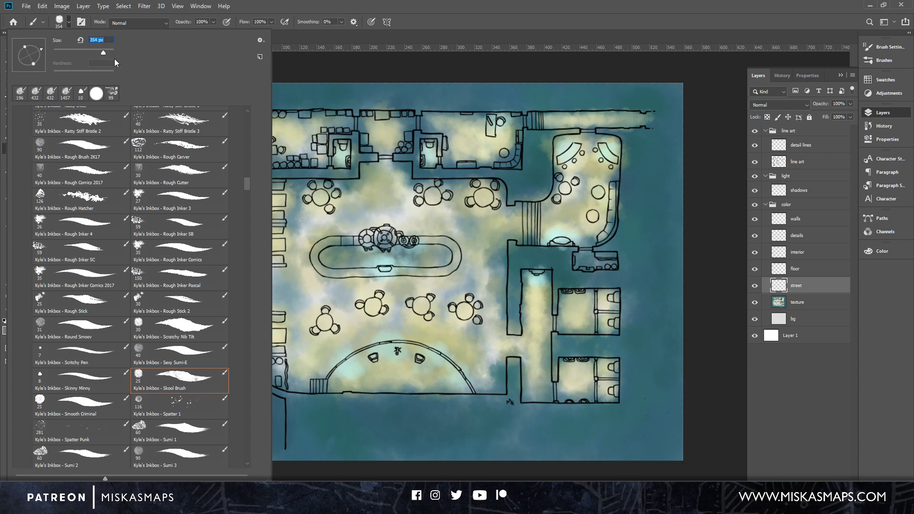
Prepare a 354 px street brush with Color Dynamics on and Transfer and Build-up off, testing it in the map's upper-left corner.
{"action": "key", "text": "Return"}
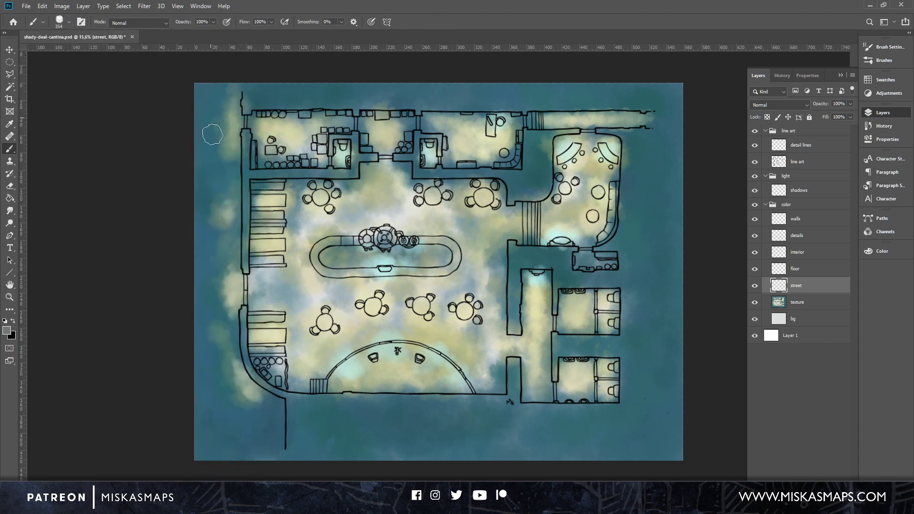
{"action": "mouse_move", "coordinate": [198, 85]}
{"action": "left_mouse_down"}
{"action": "mouse_move", "coordinate": [208, 145]}
{"action": "mouse_move", "coordinate": [217, 88]}
{"action": "mouse_move", "coordinate": [228, 102]}
{"action": "mouse_move", "coordinate": [231, 78]}
{"action": "left_mouse_up"}
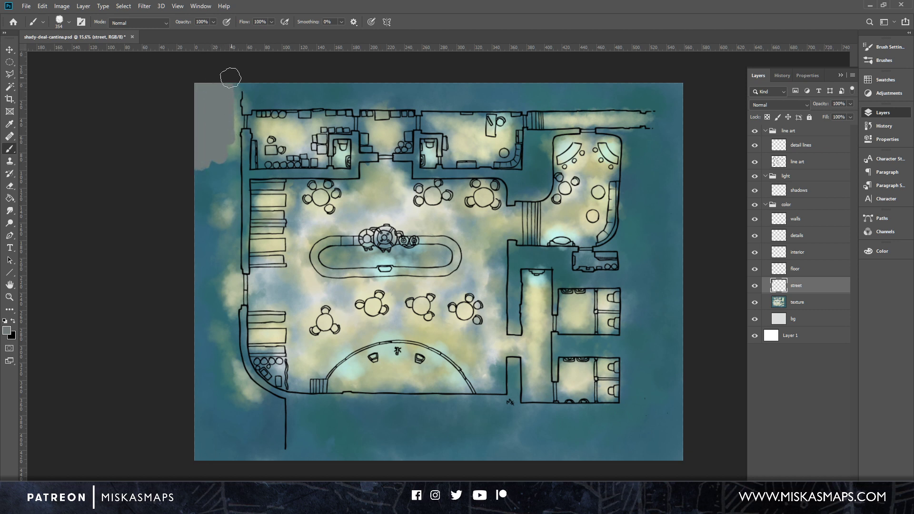
{"action": "left_click", "coordinate": [887, 47]}
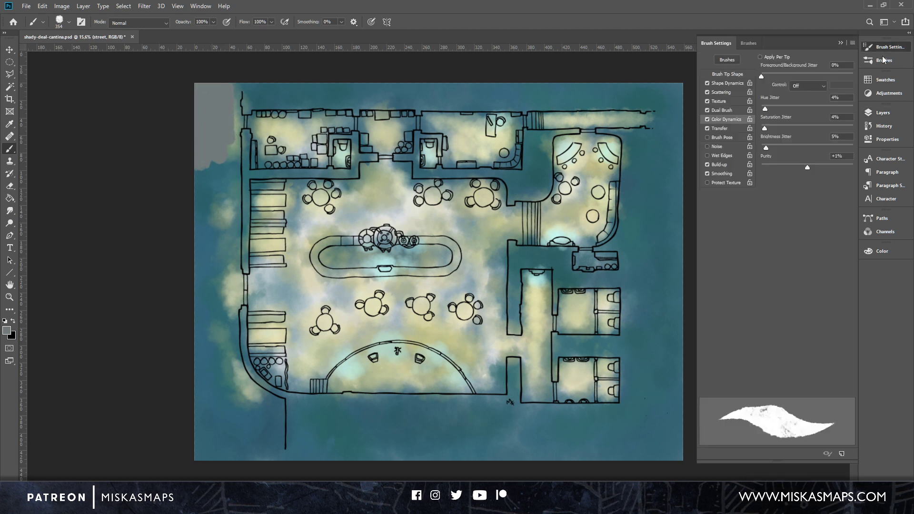
{"action": "left_click", "coordinate": [712, 119]}
Paint the street strip outside the building's left wall in mottled greys, from the map's upper edge down to the lower-left corner.
{"action": "mouse_move", "coordinate": [196, 91]}
{"action": "left_mouse_down"}
{"action": "mouse_move", "coordinate": [198, 163]}
{"action": "mouse_move", "coordinate": [213, 89]}
{"action": "mouse_move", "coordinate": [226, 166]}
{"action": "mouse_move", "coordinate": [233, 69]}
{"action": "mouse_move", "coordinate": [227, 237]}
{"action": "left_mouse_up"}
{"action": "mouse_move", "coordinate": [214, 168]}
{"action": "left_mouse_down"}
{"action": "mouse_move", "coordinate": [196, 153]}
{"action": "mouse_move", "coordinate": [195, 240]}
{"action": "mouse_move", "coordinate": [200, 181]}
{"action": "mouse_move", "coordinate": [210, 185]}
{"action": "mouse_move", "coordinate": [222, 268]}
{"action": "mouse_move", "coordinate": [220, 152]}
{"action": "mouse_move", "coordinate": [219, 291]}
{"action": "mouse_move", "coordinate": [222, 99]}
{"action": "mouse_move", "coordinate": [226, 120]}
{"action": "mouse_move", "coordinate": [219, 139]}
{"action": "mouse_move", "coordinate": [204, 122]}
{"action": "mouse_move", "coordinate": [202, 94]}
{"action": "mouse_move", "coordinate": [210, 270]}
{"action": "mouse_move", "coordinate": [220, 300]}
{"action": "mouse_move", "coordinate": [232, 272]}
{"action": "mouse_move", "coordinate": [232, 195]}
{"action": "mouse_move", "coordinate": [234, 341]}
{"action": "mouse_move", "coordinate": [249, 400]}
{"action": "mouse_move", "coordinate": [251, 386]}
{"action": "mouse_move", "coordinate": [278, 406]}
{"action": "mouse_move", "coordinate": [281, 468]}
{"action": "mouse_move", "coordinate": [278, 427]}
{"action": "mouse_move", "coordinate": [262, 459]}
{"action": "mouse_move", "coordinate": [253, 462]}
{"action": "mouse_move", "coordinate": [241, 446]}
{"action": "mouse_move", "coordinate": [206, 456]}
{"action": "mouse_move", "coordinate": [203, 350]}
{"action": "mouse_move", "coordinate": [198, 456]}
{"action": "mouse_move", "coordinate": [198, 226]}
{"action": "mouse_move", "coordinate": [200, 332]}
{"action": "mouse_move", "coordinate": [207, 273]}
{"action": "mouse_move", "coordinate": [216, 375]}
{"action": "left_mouse_up"}
{"action": "mouse_move", "coordinate": [218, 337]}
{"action": "left_mouse_down"}
{"action": "mouse_move", "coordinate": [225, 317]}
{"action": "mouse_move", "coordinate": [225, 364]}
{"action": "left_mouse_up"}
{"action": "left_click", "coordinate": [220, 337], "text": "alt"}
{"action": "left_click_drag", "start_coordinate": [219, 266], "coordinate": [224, 398]}
{"action": "mouse_move", "coordinate": [194, 445]}
{"action": "left_mouse_down"}
{"action": "mouse_move", "coordinate": [208, 398]}
{"action": "mouse_move", "coordinate": [229, 438]}
{"action": "mouse_move", "coordinate": [236, 404]}
{"action": "mouse_move", "coordinate": [259, 437]}
{"action": "mouse_move", "coordinate": [258, 422]}
{"action": "mouse_move", "coordinate": [228, 405]}
{"action": "mouse_move", "coordinate": [204, 347]}
{"action": "mouse_move", "coordinate": [221, 432]}
{"action": "mouse_move", "coordinate": [247, 430]}
{"action": "mouse_move", "coordinate": [218, 406]}
{"action": "mouse_move", "coordinate": [269, 454]}
{"action": "mouse_move", "coordinate": [259, 458]}
{"action": "mouse_move", "coordinate": [256, 419]}
{"action": "left_mouse_up"}
{"action": "mouse_move", "coordinate": [213, 364]}
{"action": "left_mouse_down"}
{"action": "mouse_move", "coordinate": [243, 441]}
{"action": "mouse_move", "coordinate": [235, 439]}
{"action": "left_mouse_up"}
{"action": "left_click", "coordinate": [220, 414]}
{"action": "mouse_move", "coordinate": [209, 349]}
{"action": "left_mouse_down"}
{"action": "mouse_move", "coordinate": [201, 104]}
{"action": "mouse_move", "coordinate": [217, 116]}
{"action": "mouse_move", "coordinate": [220, 144]}
{"action": "mouse_move", "coordinate": [212, 98]}
{"action": "mouse_move", "coordinate": [221, 96]}
{"action": "mouse_move", "coordinate": [226, 181]}
{"action": "mouse_move", "coordinate": [218, 181]}
{"action": "mouse_move", "coordinate": [213, 320]}
{"action": "mouse_move", "coordinate": [203, 324]}
{"action": "mouse_move", "coordinate": [211, 360]}
{"action": "mouse_move", "coordinate": [200, 294]}
{"action": "mouse_move", "coordinate": [212, 318]}
{"action": "mouse_move", "coordinate": [220, 395]}
{"action": "mouse_move", "coordinate": [206, 410]}
{"action": "mouse_move", "coordinate": [251, 409]}
{"action": "mouse_move", "coordinate": [264, 440]}
{"action": "mouse_move", "coordinate": [222, 454]}
{"action": "mouse_move", "coordinate": [228, 396]}
{"action": "mouse_move", "coordinate": [208, 296]}
{"action": "mouse_move", "coordinate": [218, 231]}
{"action": "mouse_move", "coordinate": [210, 151]}
{"action": "mouse_move", "coordinate": [227, 109]}
{"action": "mouse_move", "coordinate": [227, 208]}
{"action": "mouse_move", "coordinate": [211, 292]}
{"action": "mouse_move", "coordinate": [201, 273]}
{"action": "mouse_move", "coordinate": [214, 300]}
{"action": "mouse_move", "coordinate": [218, 357]}
{"action": "mouse_move", "coordinate": [233, 374]}
{"action": "mouse_move", "coordinate": [210, 386]}
{"action": "mouse_move", "coordinate": [248, 439]}
{"action": "mouse_move", "coordinate": [264, 439]}
{"action": "mouse_move", "coordinate": [219, 445]}
{"action": "mouse_move", "coordinate": [196, 461]}
{"action": "mouse_move", "coordinate": [198, 399]}
{"action": "mouse_move", "coordinate": [201, 428]}
{"action": "mouse_move", "coordinate": [227, 451]}
{"action": "mouse_move", "coordinate": [207, 439]}
{"action": "mouse_move", "coordinate": [199, 385]}
{"action": "mouse_move", "coordinate": [203, 444]}
{"action": "left_mouse_up"}
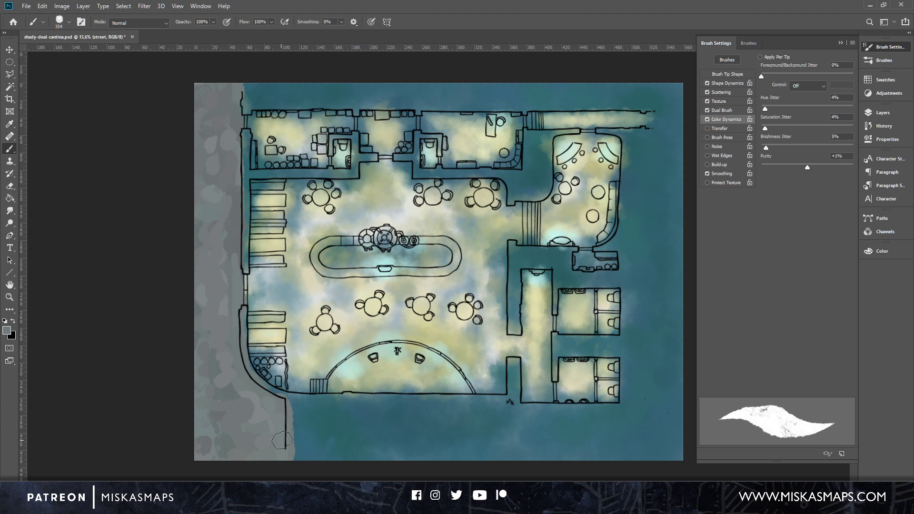
Blend the grey street strokes into a soft surface using the Smudge tool with a 464 px brush.
{"action": "left_click", "coordinate": [10, 210]}
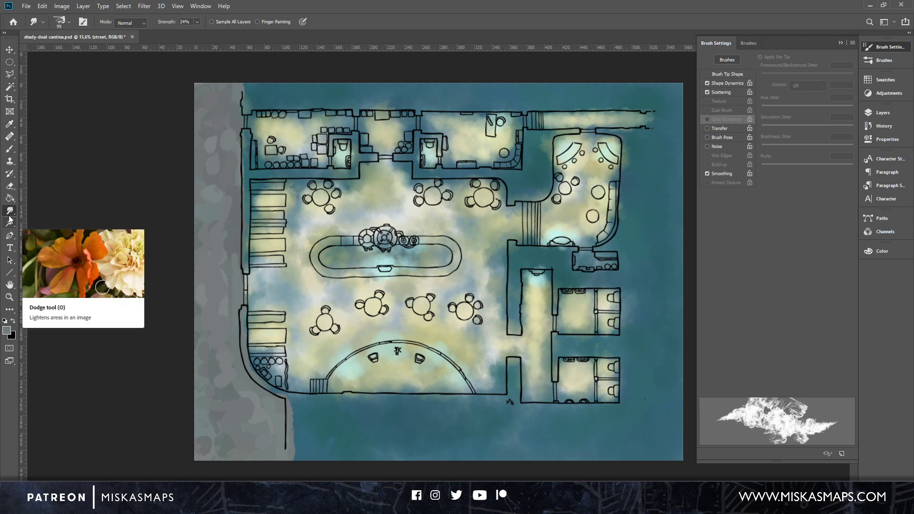
{"action": "right_click", "coordinate": [250, 91]}
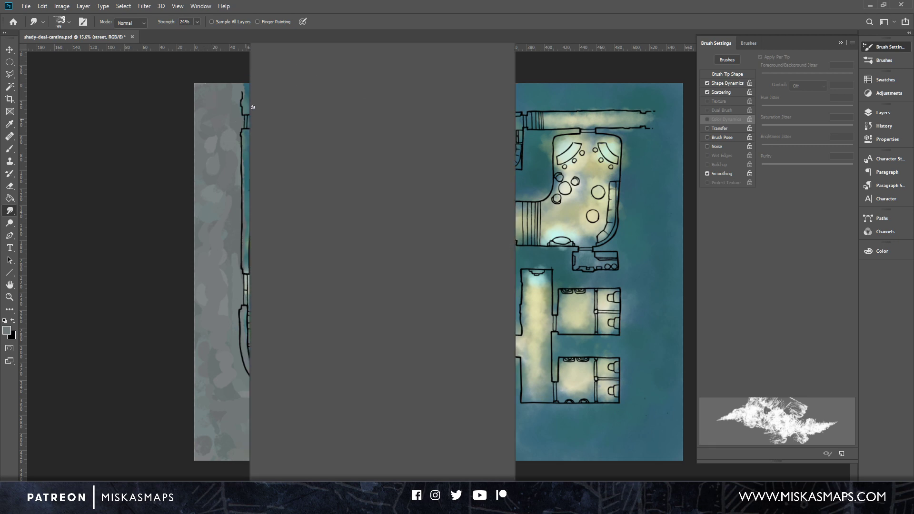
{"action": "left_click", "coordinate": [350, 66]}
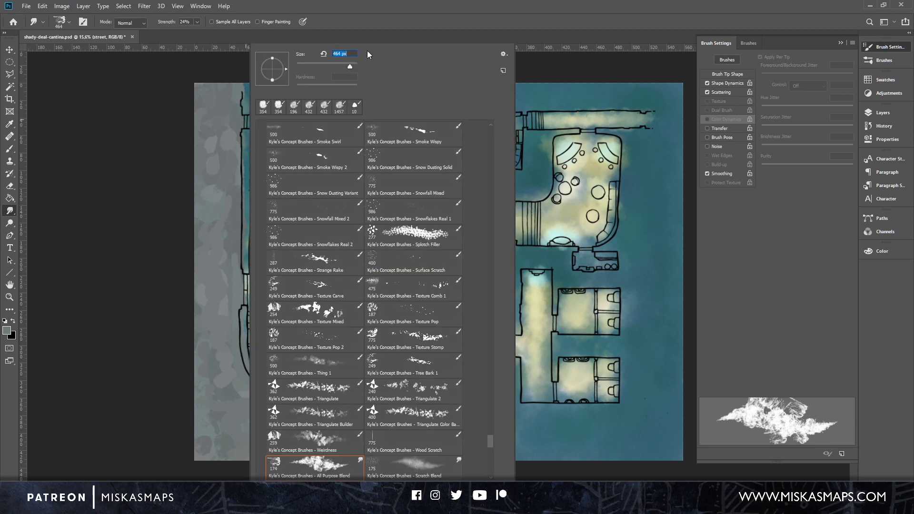
{"action": "left_click", "coordinate": [384, 34]}
{"action": "mouse_move", "coordinate": [205, 86]}
{"action": "left_mouse_down"}
{"action": "mouse_move", "coordinate": [204, 117]}
{"action": "mouse_move", "coordinate": [223, 107]}
{"action": "mouse_move", "coordinate": [220, 81]}
{"action": "mouse_move", "coordinate": [234, 100]}
{"action": "mouse_move", "coordinate": [231, 123]}
{"action": "mouse_move", "coordinate": [218, 131]}
{"action": "mouse_move", "coordinate": [194, 123]}
{"action": "left_mouse_up"}
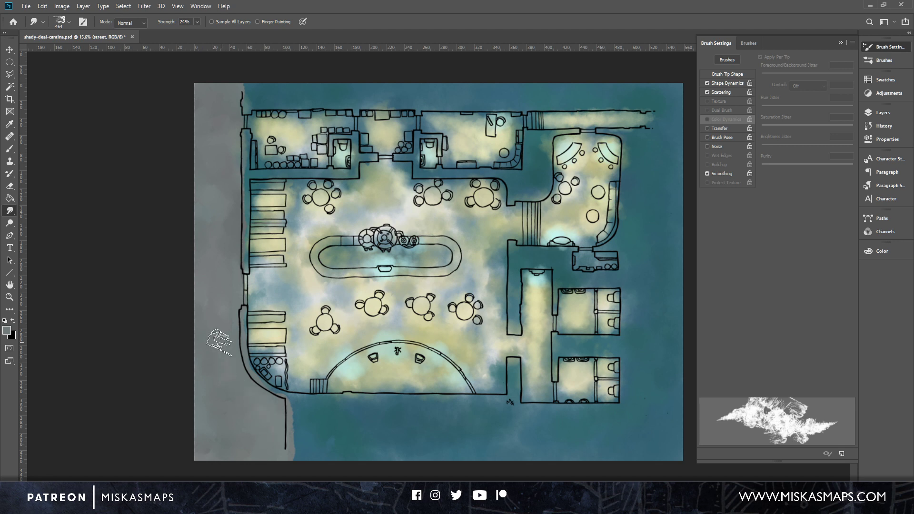
Try a slightly lower opacity on the street layer.
{"action": "left_click", "coordinate": [882, 114]}
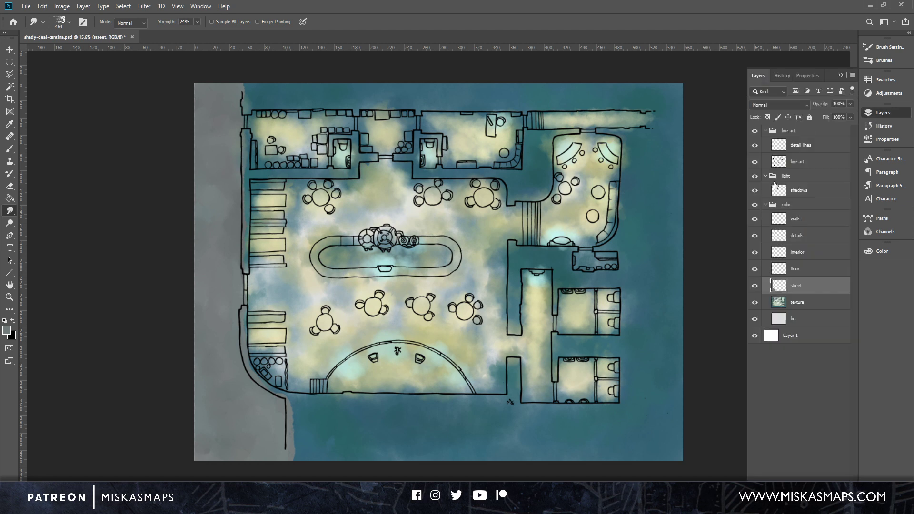
{"action": "left_click", "coordinate": [799, 306]}
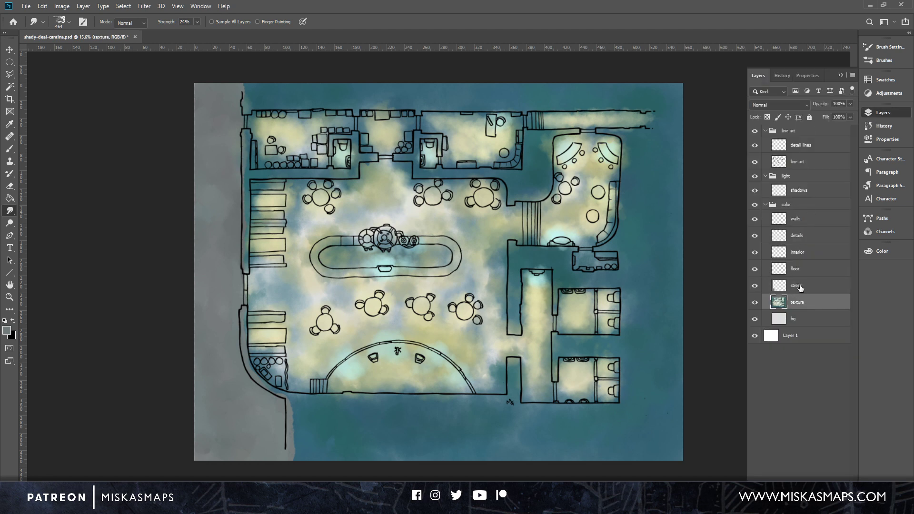
{"action": "left_click", "coordinate": [800, 288]}
{"action": "left_click", "coordinate": [849, 104]}
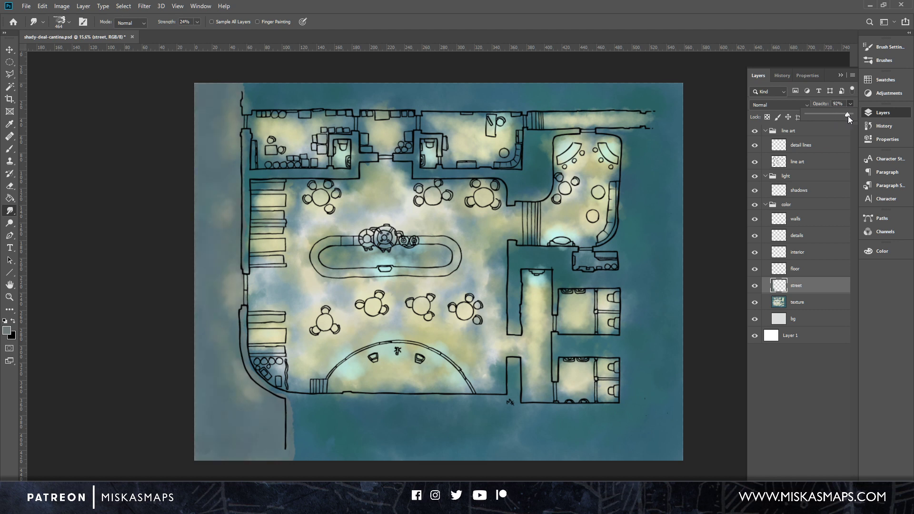
{"action": "left_click_drag", "start_coordinate": [848, 115], "coordinate": [843, 115]}
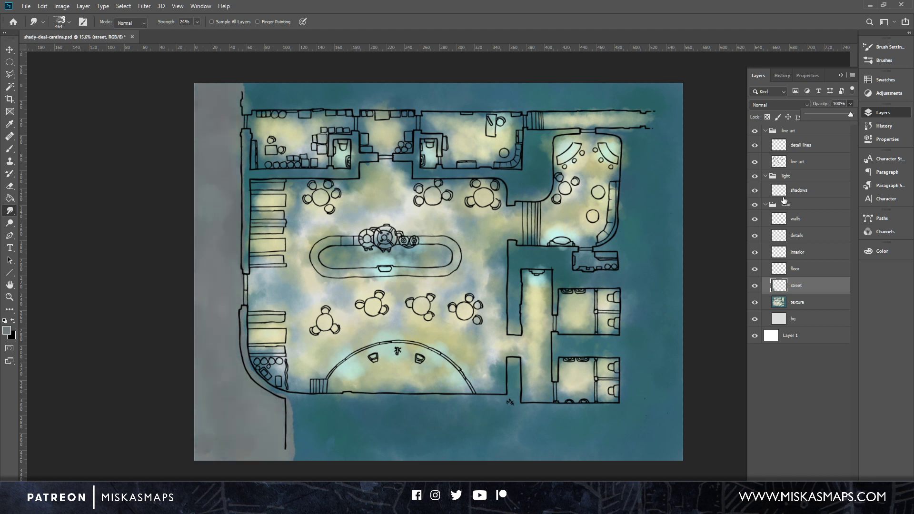
Move the texture layer into the light group above shadows and rename it tones.
{"action": "left_click", "coordinate": [805, 302]}
{"action": "left_click_drag", "start_coordinate": [804, 303], "coordinate": [819, 187]}
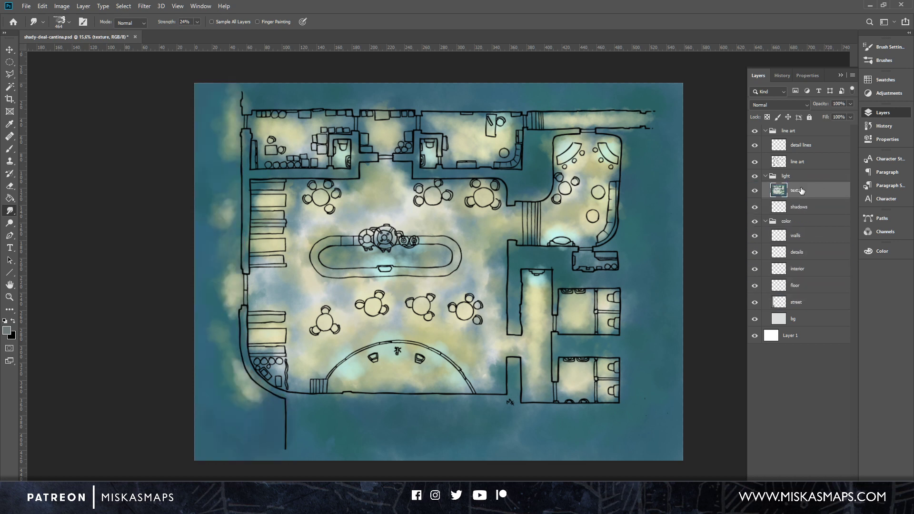
{"action": "double_click", "coordinate": [809, 186]}
{"action": "type", "text": "tones"}
{"action": "key", "text": "Return"}
Set the tones layer's blend mode to Multiply and its opacity to 50%.
{"action": "left_click", "coordinate": [808, 105]}
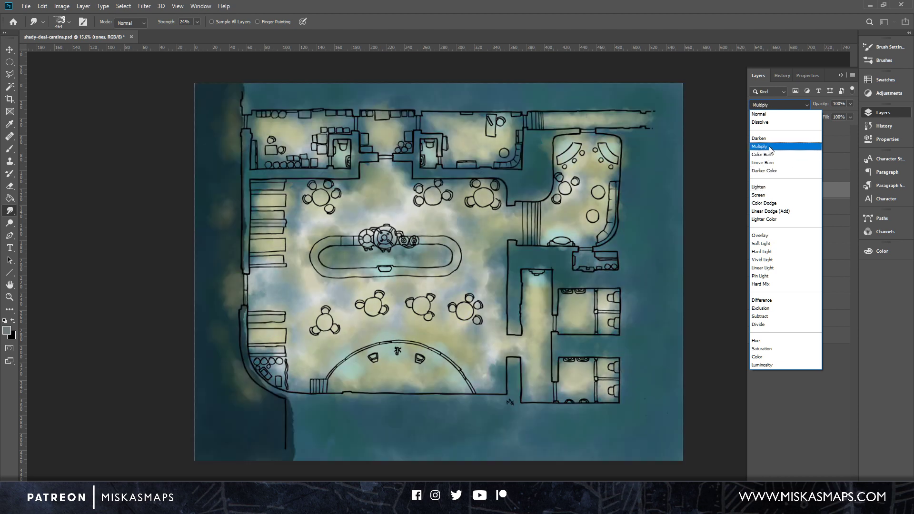
{"action": "left_click", "coordinate": [767, 146]}
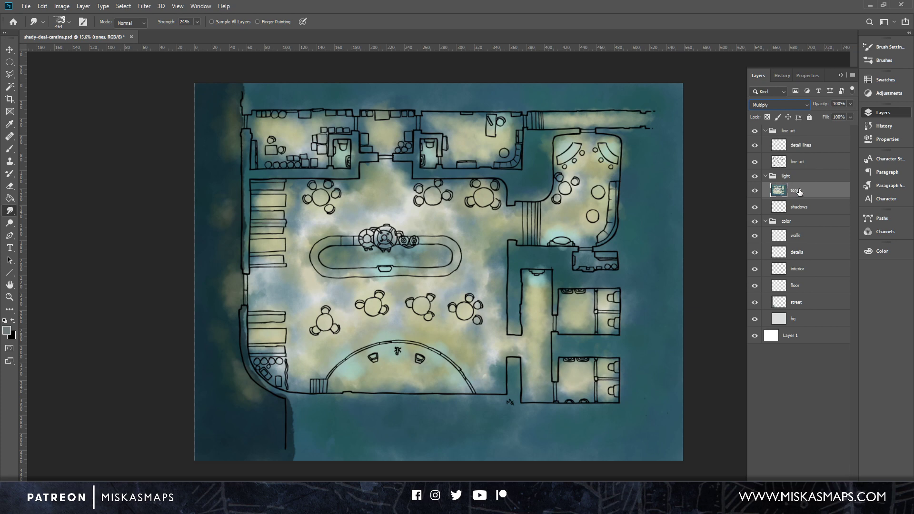
{"action": "left_click", "coordinate": [805, 105]}
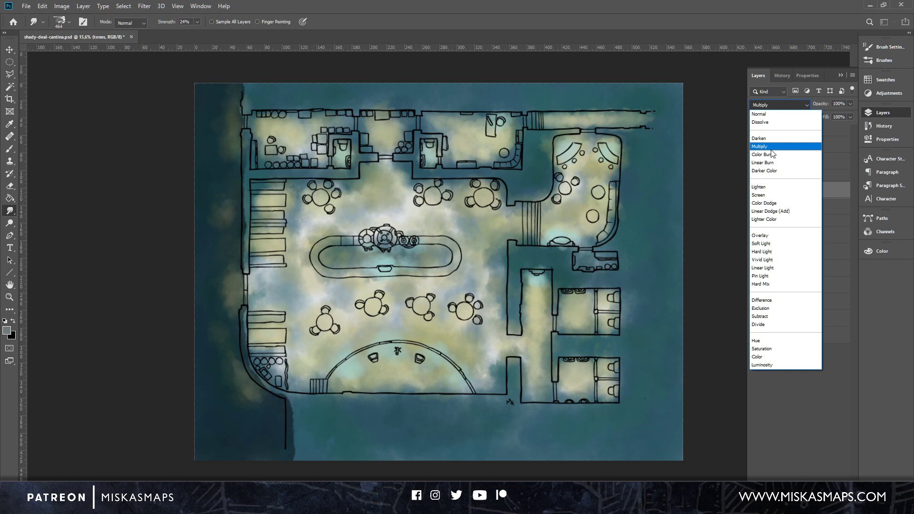
{"action": "left_click", "coordinate": [771, 148]}
{"action": "left_click", "coordinate": [850, 103]}
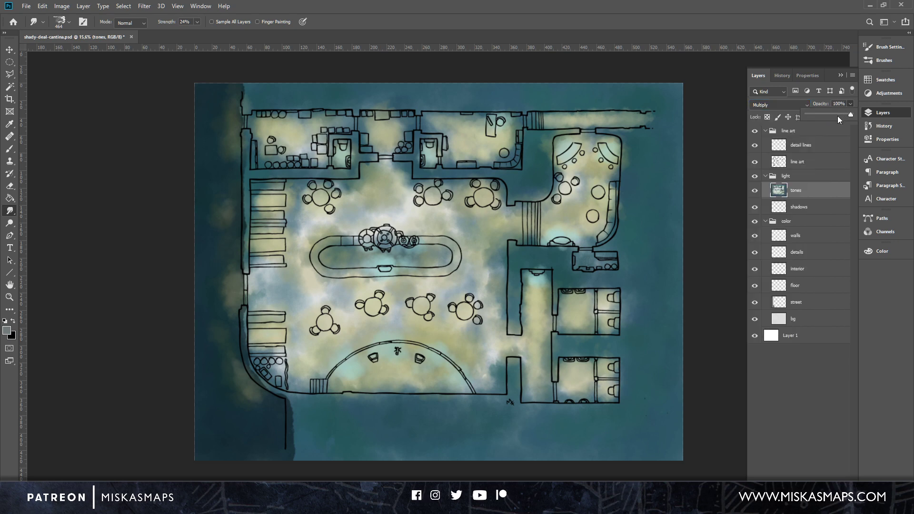
{"action": "left_click_drag", "start_coordinate": [838, 116], "coordinate": [829, 114]}
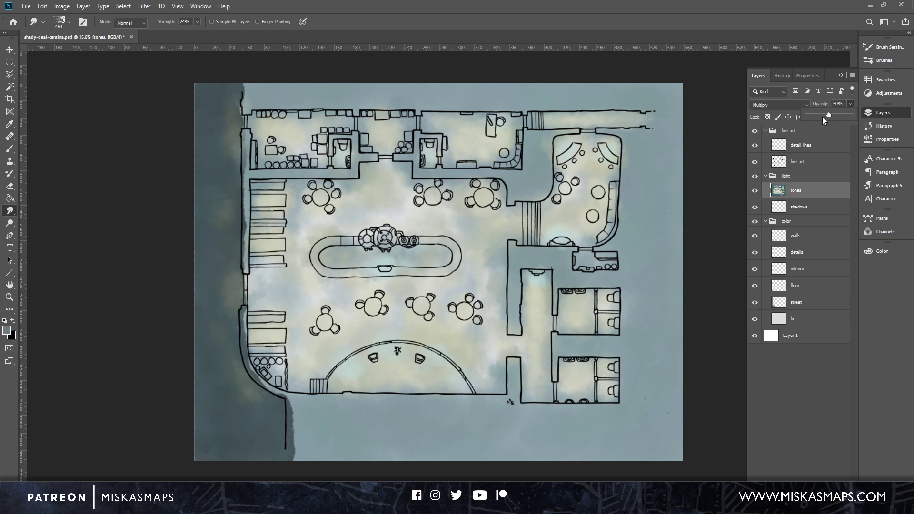
Try the Lighten blend mode with varying opacity on the tones layer, and return it to Multiply at 50%.
{"action": "mouse_move", "coordinate": [804, 191]}
{"action": "left_mouse_down"}
{"action": "mouse_move", "coordinate": [805, 305]}
{"action": "mouse_move", "coordinate": [809, 183]}
{"action": "left_mouse_up"}
{"action": "left_click", "coordinate": [796, 104]}
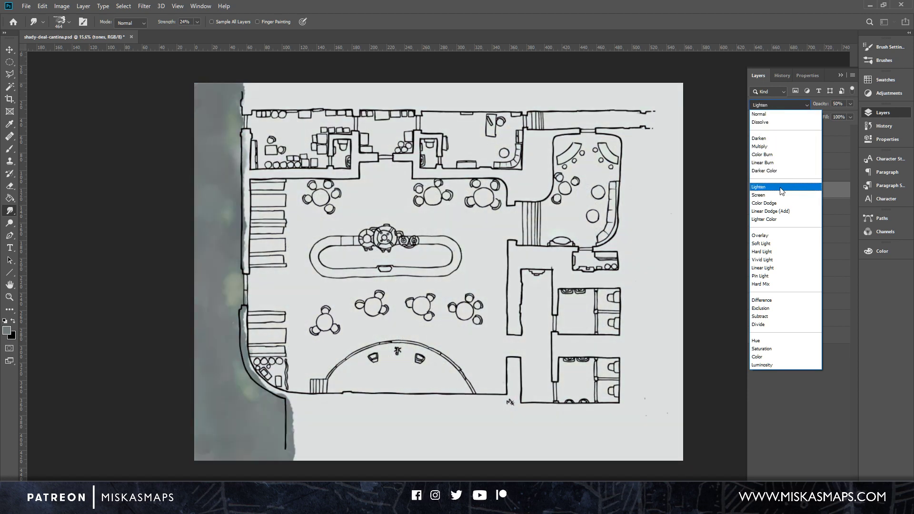
{"action": "left_click", "coordinate": [782, 191]}
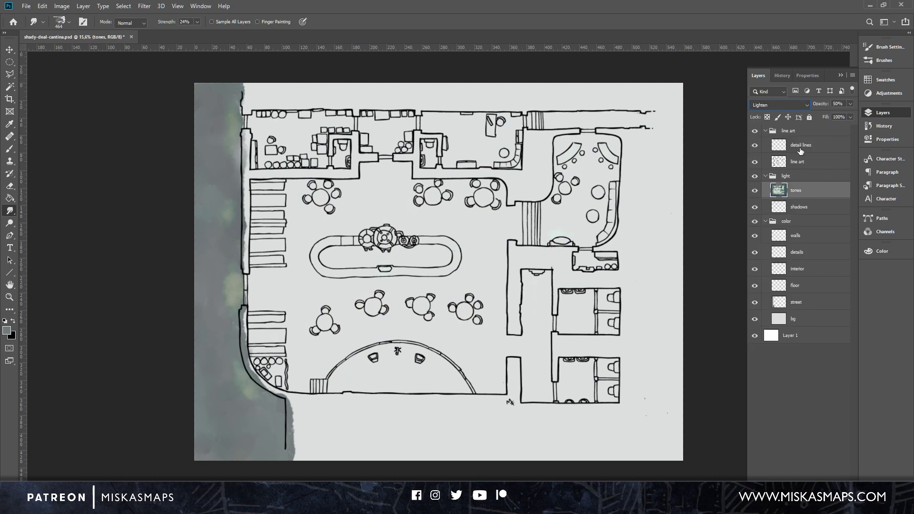
{"action": "left_click", "coordinate": [851, 104]}
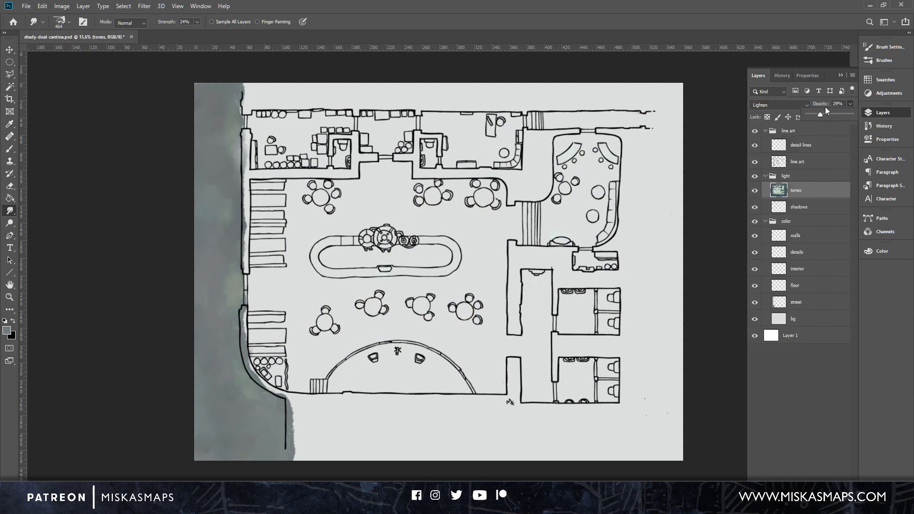
{"action": "left_click_drag", "start_coordinate": [830, 114], "coordinate": [835, 115]}
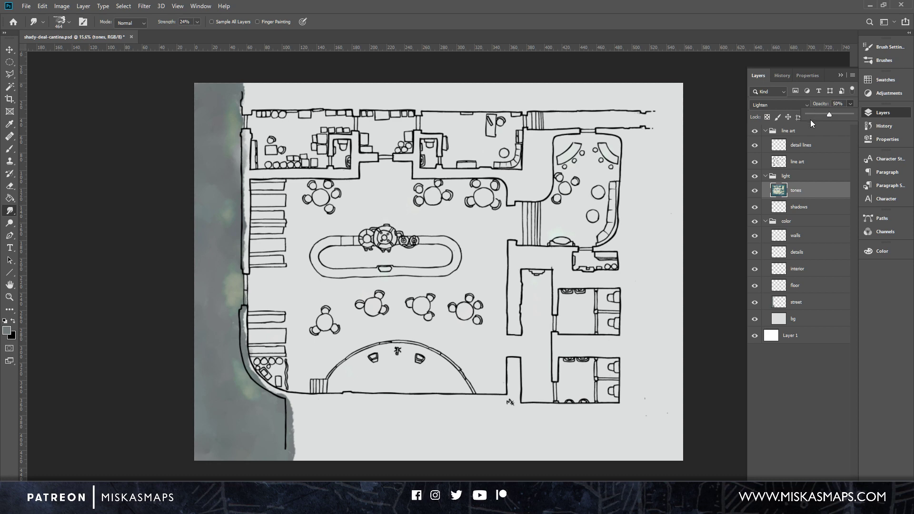
{"action": "left_click", "coordinate": [808, 106]}
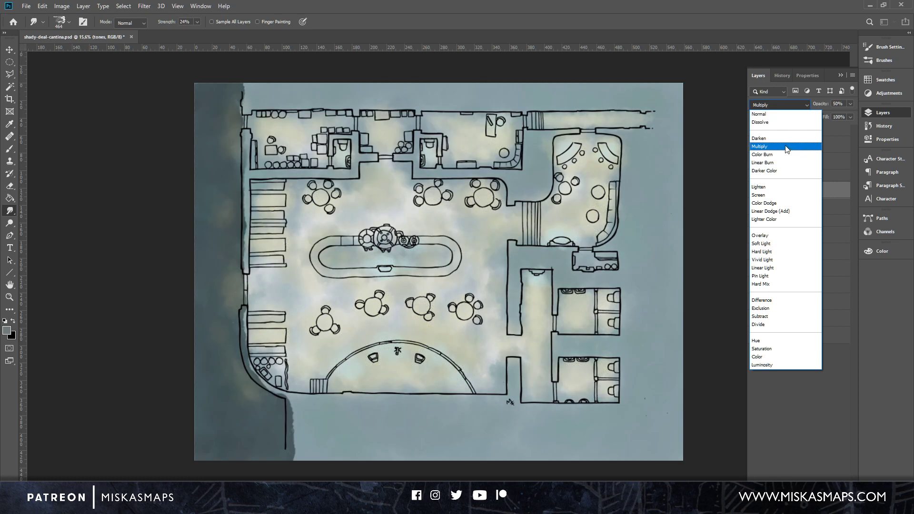
{"action": "left_click", "coordinate": [787, 148]}
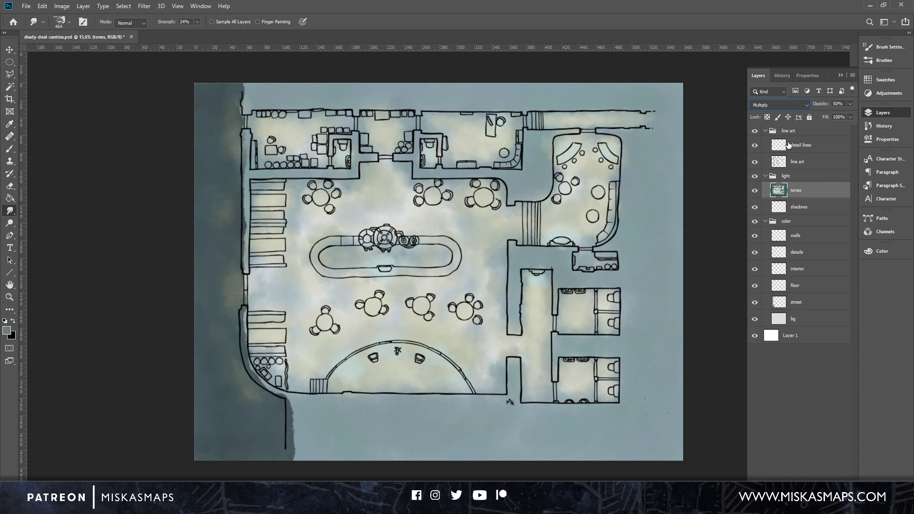
Move the tones layer back beneath the street layer and set the street layer's blend mode to Multiply.
{"action": "left_click_drag", "start_coordinate": [819, 191], "coordinate": [814, 311]}
{"action": "left_click", "coordinate": [816, 286]}
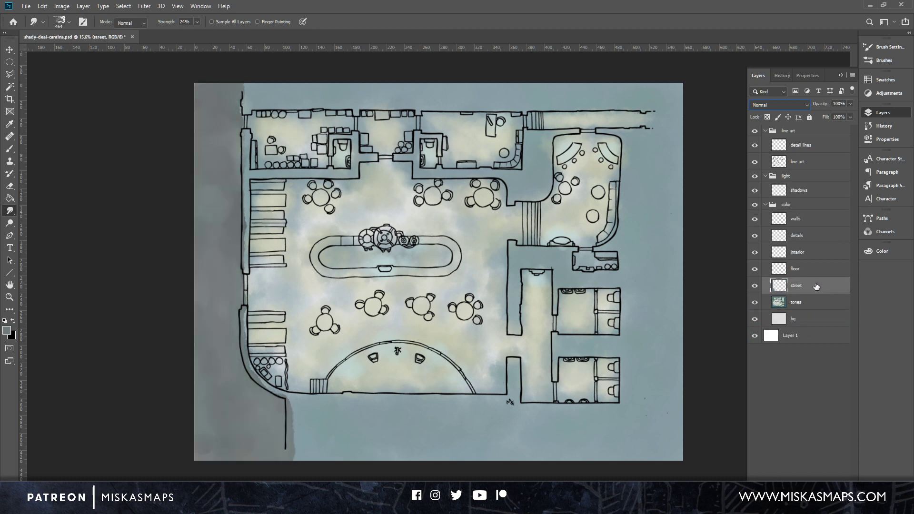
{"action": "left_click", "coordinate": [805, 105]}
{"action": "left_click", "coordinate": [772, 148]}
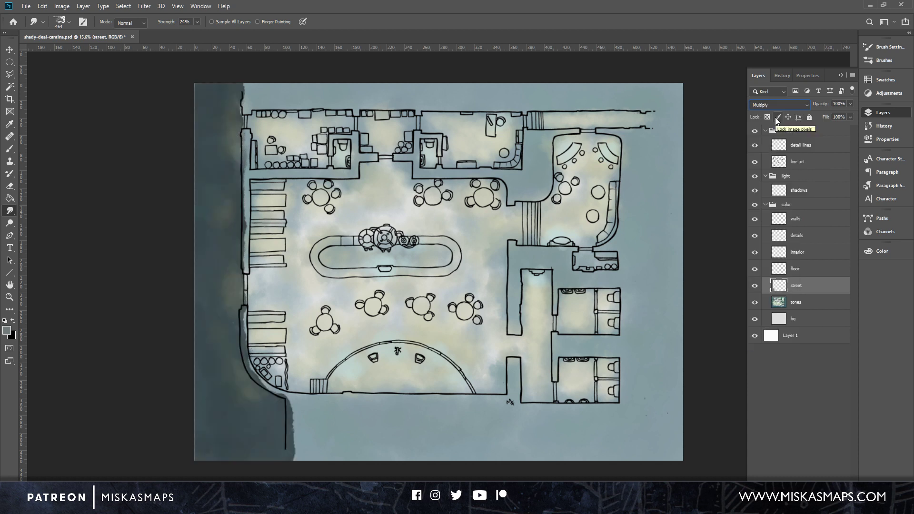
Try Normal blending at 82% opacity on the street layer, and restore Multiply at 100%.
{"action": "left_click", "coordinate": [807, 104]}
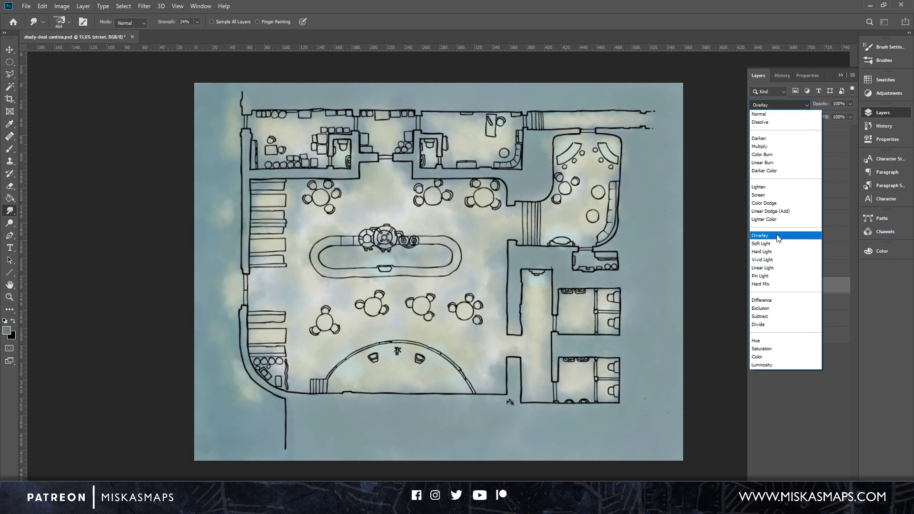
{"action": "left_click", "coordinate": [778, 115]}
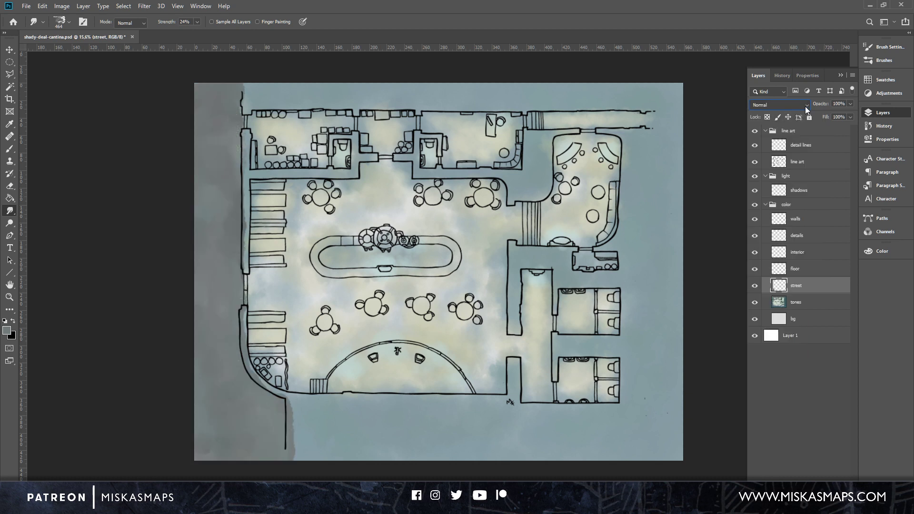
{"action": "left_click", "coordinate": [851, 104]}
{"action": "left_click_drag", "start_coordinate": [839, 112], "coordinate": [842, 112]}
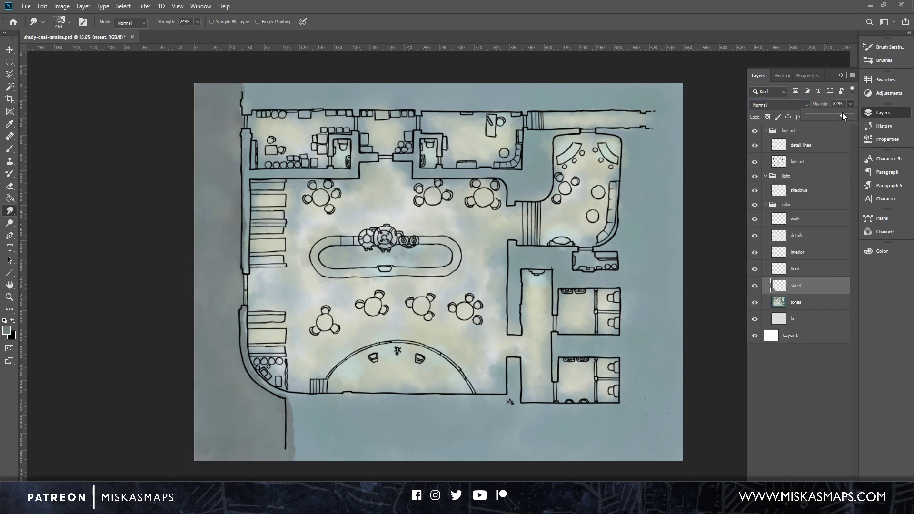
{"action": "left_click", "coordinate": [808, 104]}
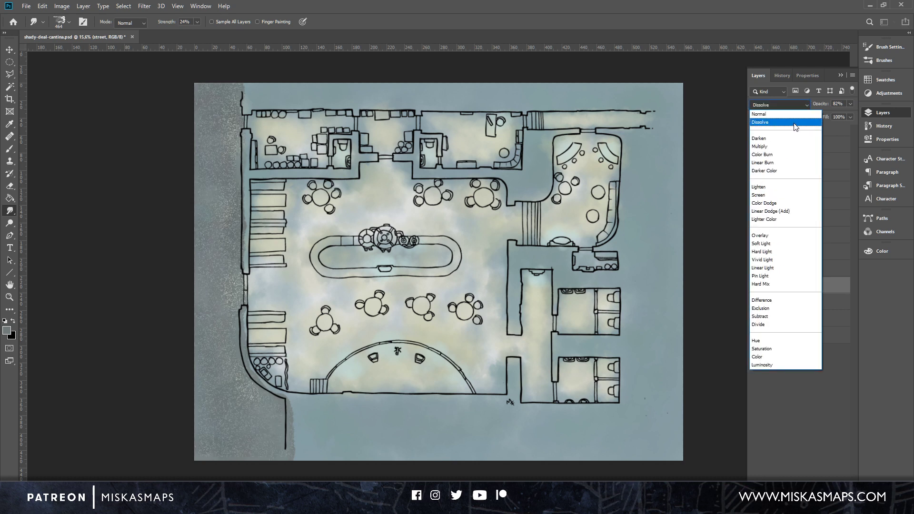
{"action": "left_click", "coordinate": [786, 146]}
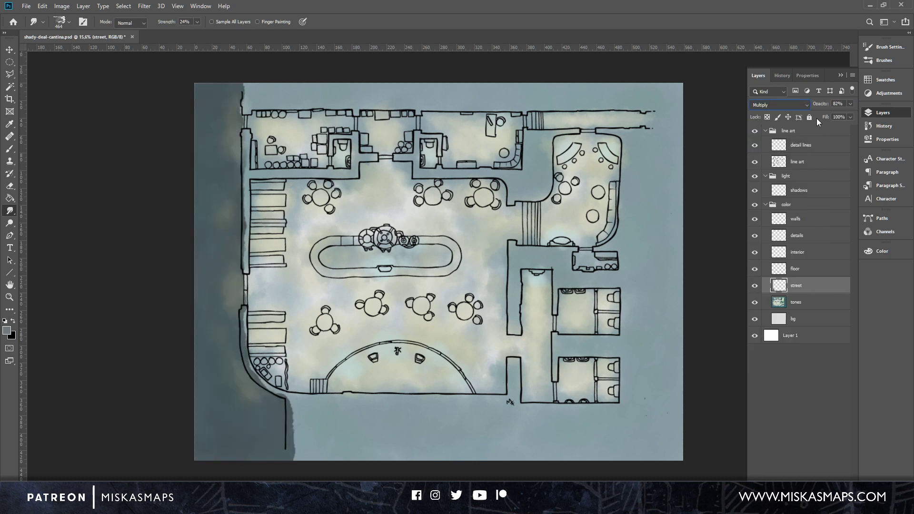
{"action": "left_click", "coordinate": [849, 104]}
{"action": "left_click_drag", "start_coordinate": [838, 115], "coordinate": [859, 111]}
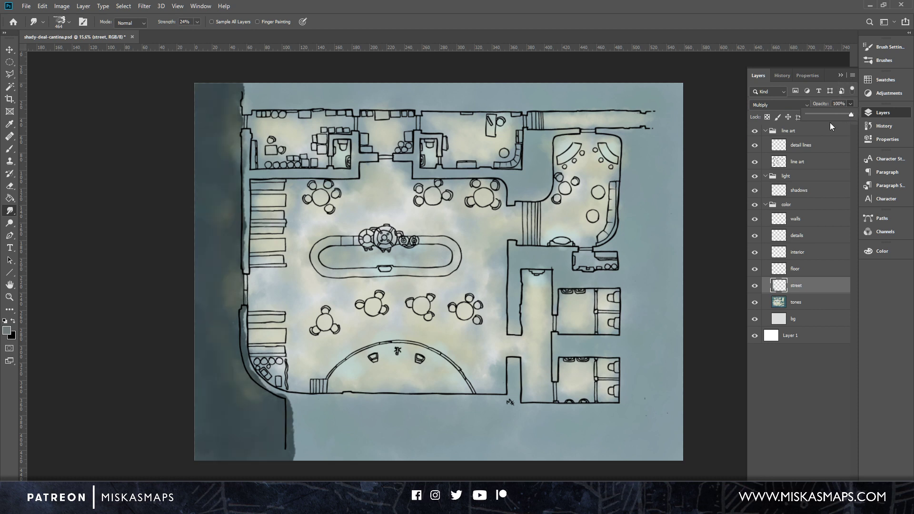
Duplicate the tones layer and hide the original.
{"action": "left_click", "coordinate": [811, 295]}
{"action": "left_click", "coordinate": [809, 303]}
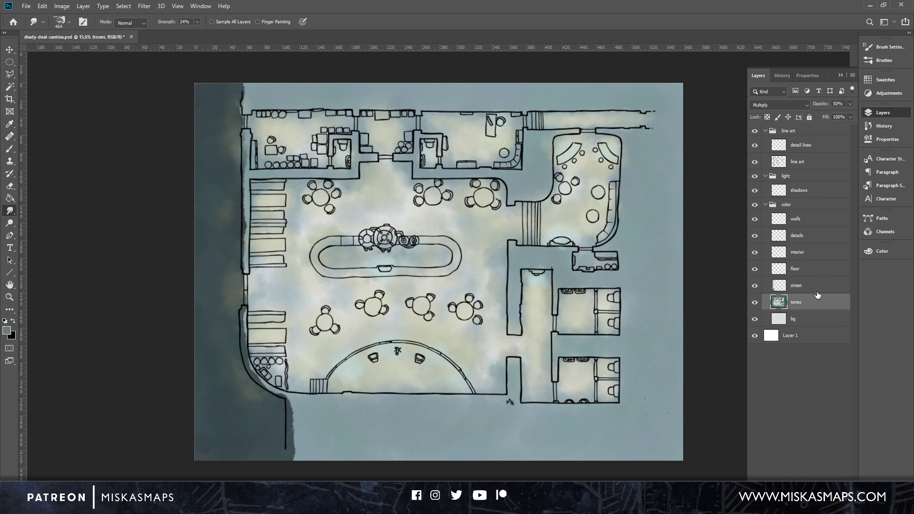
{"action": "left_click", "coordinate": [62, 6]}
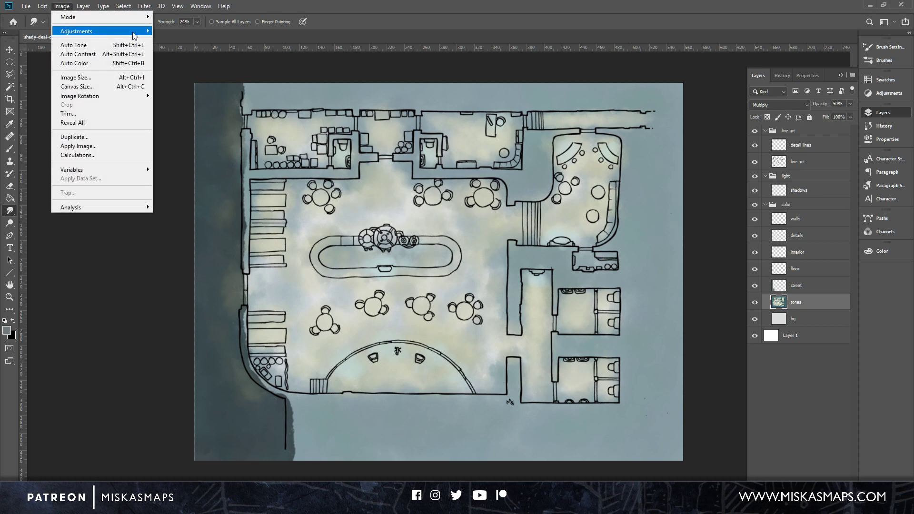
{"action": "mouse_move", "coordinate": [138, 30]}
{"action": "right_click", "coordinate": [819, 300]}
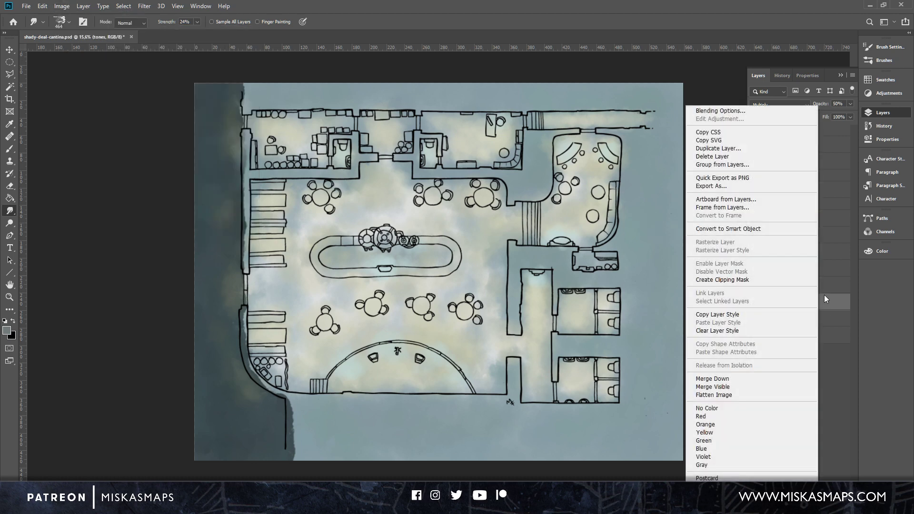
{"action": "left_click", "coordinate": [718, 148]}
{"action": "left_click", "coordinate": [543, 146]}
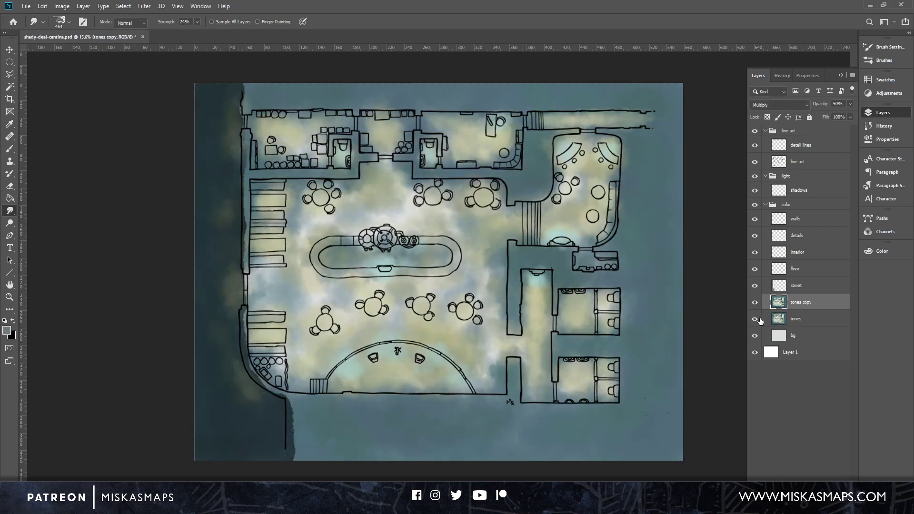
{"action": "left_click", "coordinate": [754, 318]}
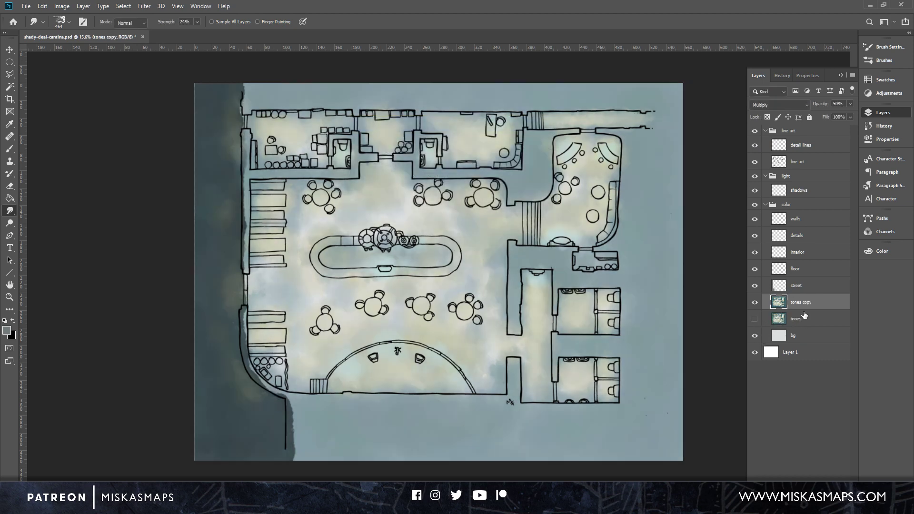
Set the tones copy layer to 100% opacity and Normal blend mode.
{"action": "left_click", "coordinate": [851, 104]}
{"action": "left_click_drag", "start_coordinate": [833, 115], "coordinate": [853, 115]}
{"action": "left_click", "coordinate": [803, 105]}
{"action": "left_click", "coordinate": [783, 111]}
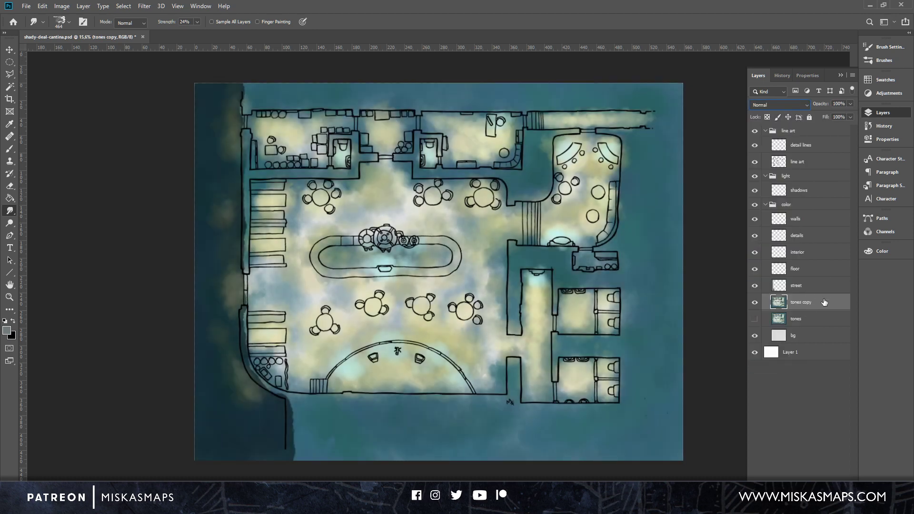
{"action": "left_click", "coordinate": [62, 6]}
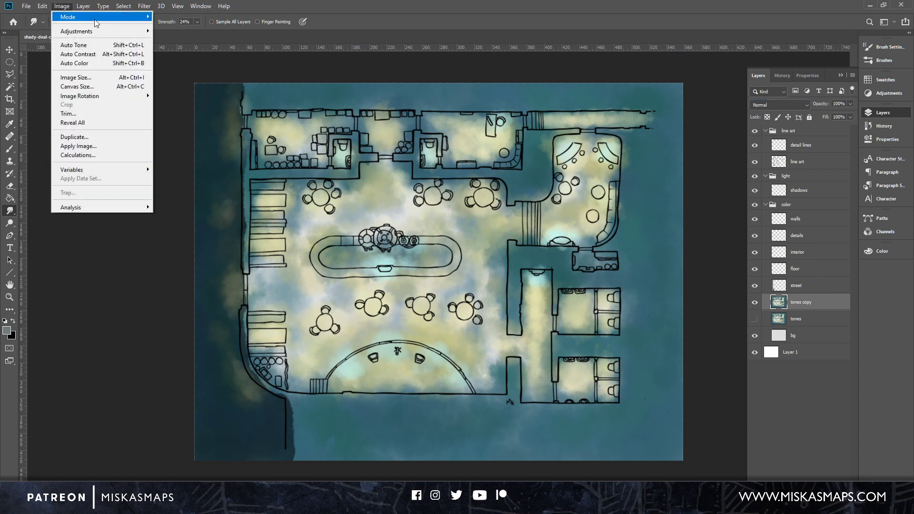
{"action": "mouse_move", "coordinate": [108, 32]}
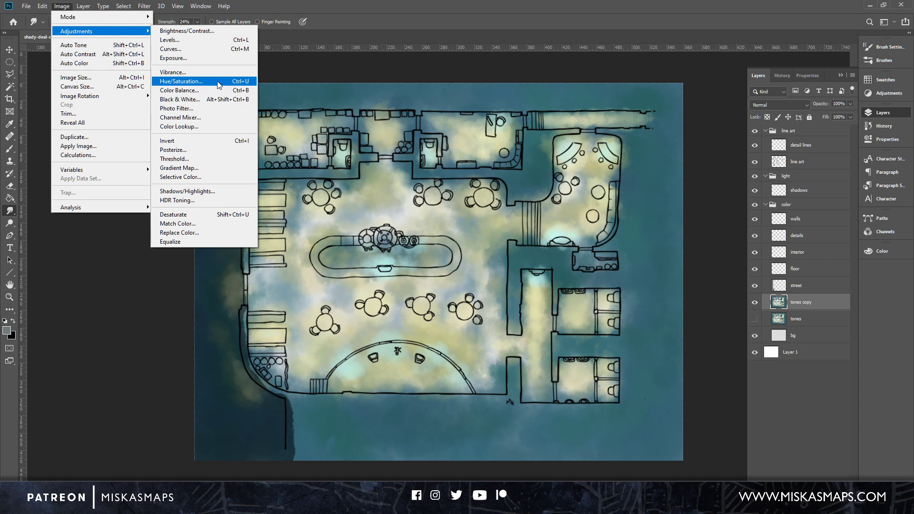
{"action": "left_click", "coordinate": [217, 100]}
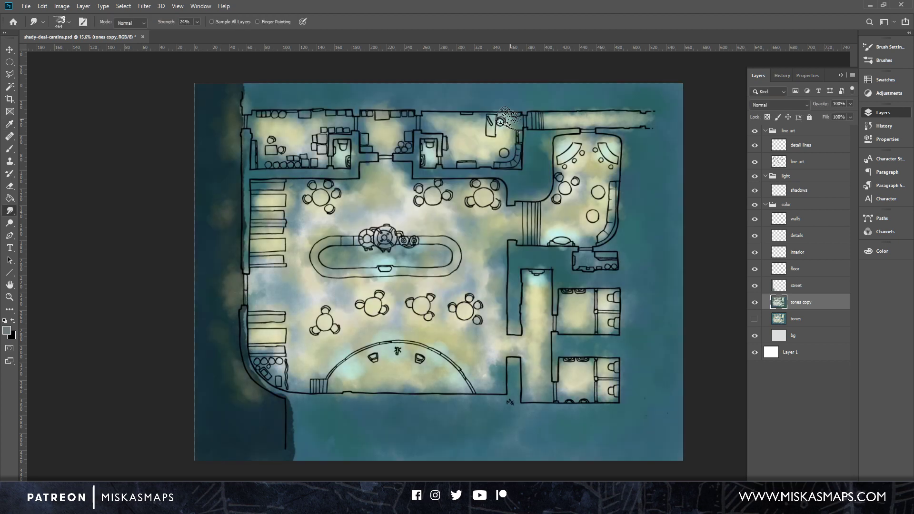
Turn the tones copy layer grayscale with Hue/Saturation by lowering its saturation to the minimum.
{"action": "left_click", "coordinate": [62, 6]}
{"action": "mouse_move", "coordinate": [131, 31]}
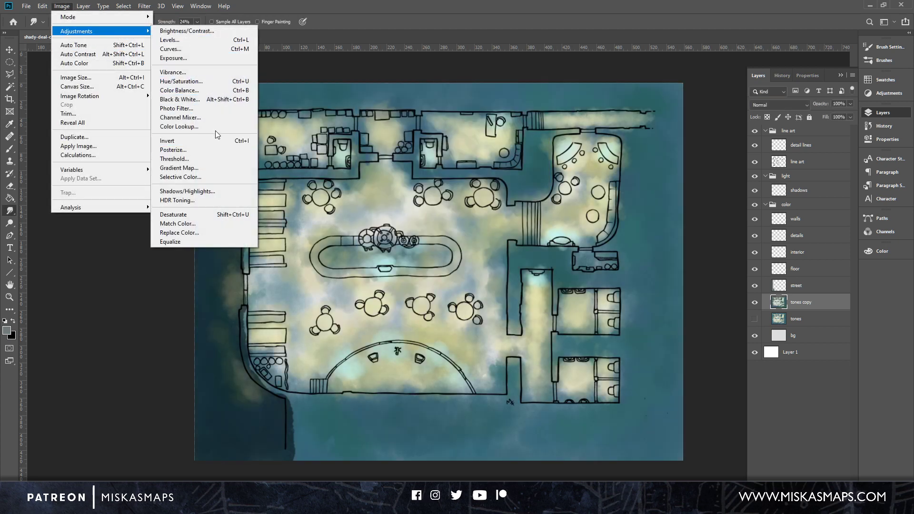
{"action": "left_click", "coordinate": [240, 84]}
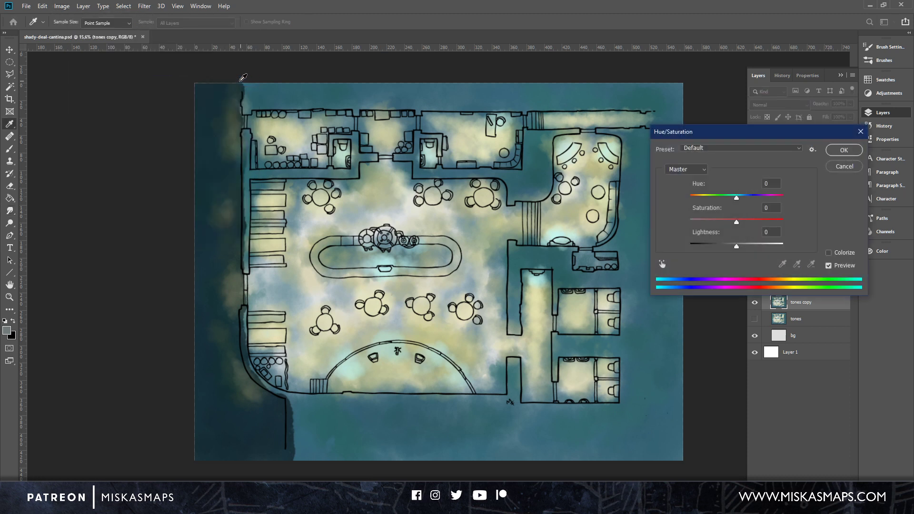
{"action": "left_click_drag", "start_coordinate": [737, 221], "coordinate": [691, 222]}
{"action": "left_click", "coordinate": [839, 152]}
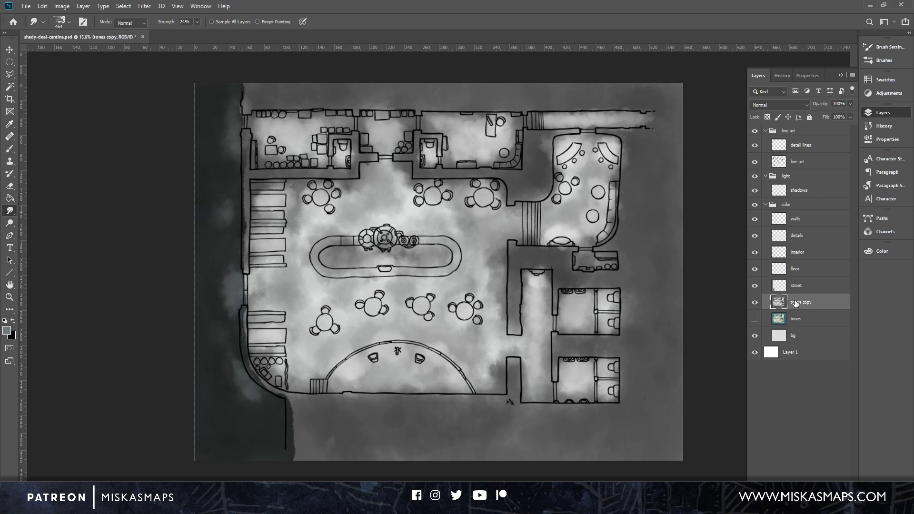
Hide the tones copy, show the original tones layer again, and set it to Normal blend mode at 100% opacity.
{"action": "left_click", "coordinate": [755, 303]}
{"action": "left_click", "coordinate": [756, 318]}
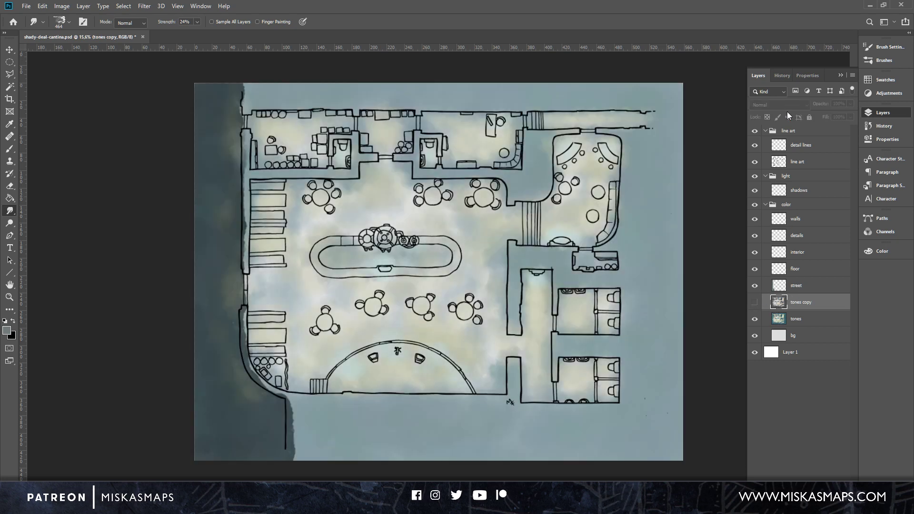
{"action": "left_click", "coordinate": [806, 314]}
{"action": "left_click", "coordinate": [803, 104]}
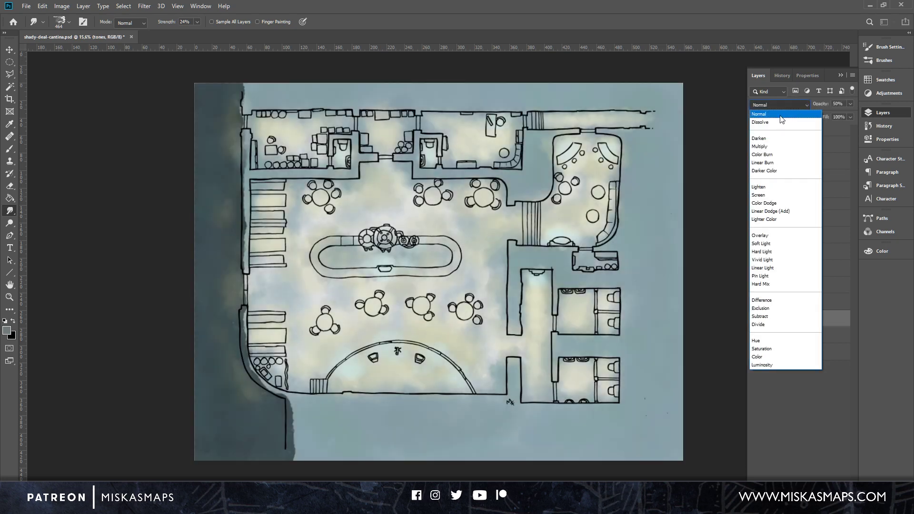
{"action": "left_click", "coordinate": [800, 113]}
{"action": "left_click", "coordinate": [850, 105]}
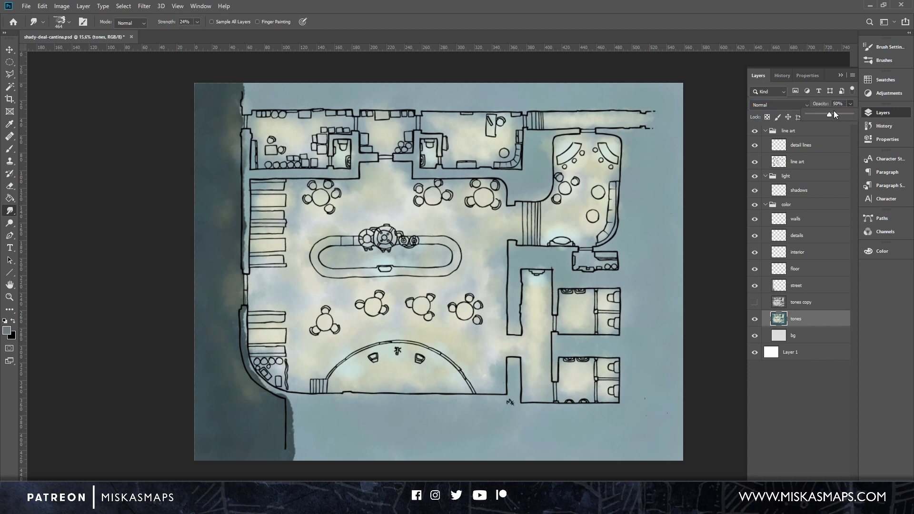
{"action": "left_click_drag", "start_coordinate": [849, 112], "coordinate": [851, 103]}
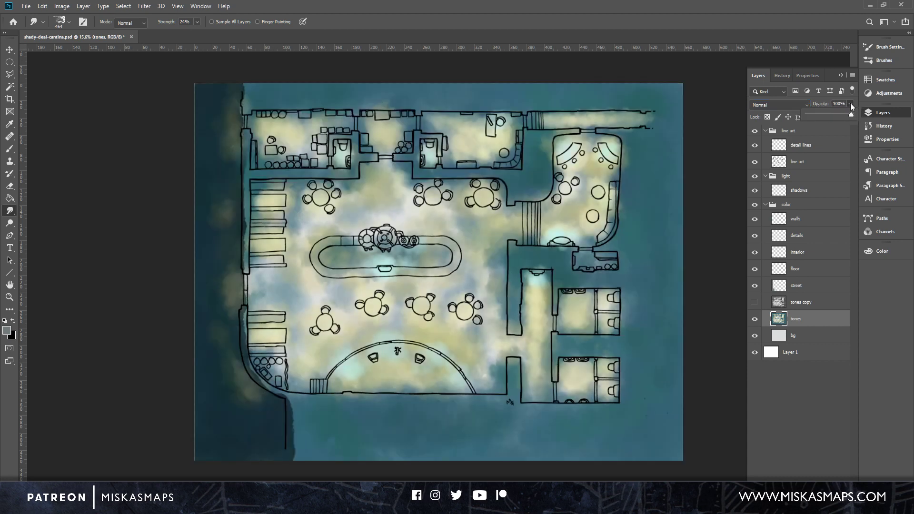
Set the street layer to Normal blend mode at 75% opacity.
{"action": "left_click", "coordinate": [810, 285]}
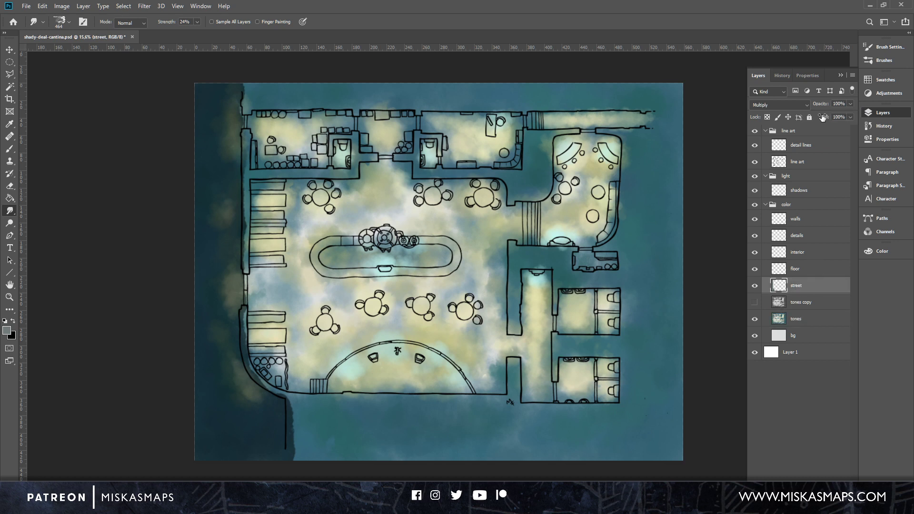
{"action": "left_click", "coordinate": [807, 104]}
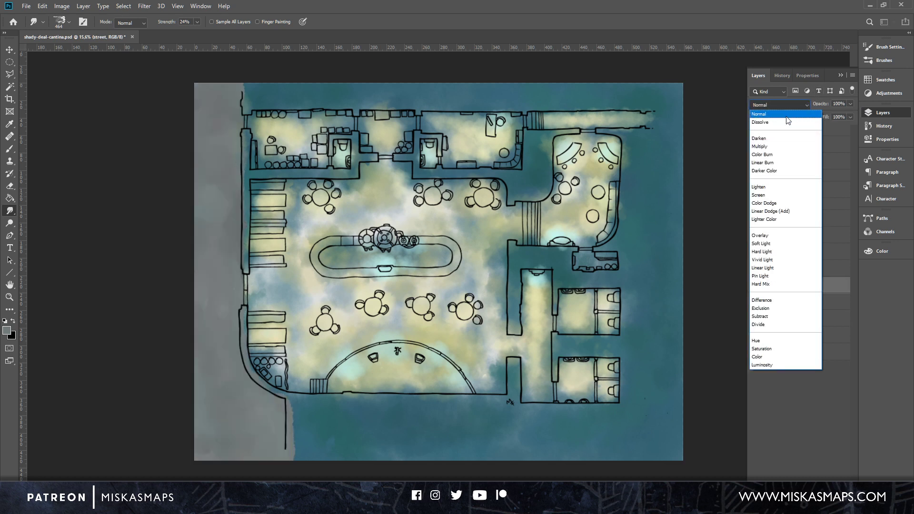
{"action": "left_click", "coordinate": [810, 106]}
{"action": "left_click", "coordinate": [849, 104]}
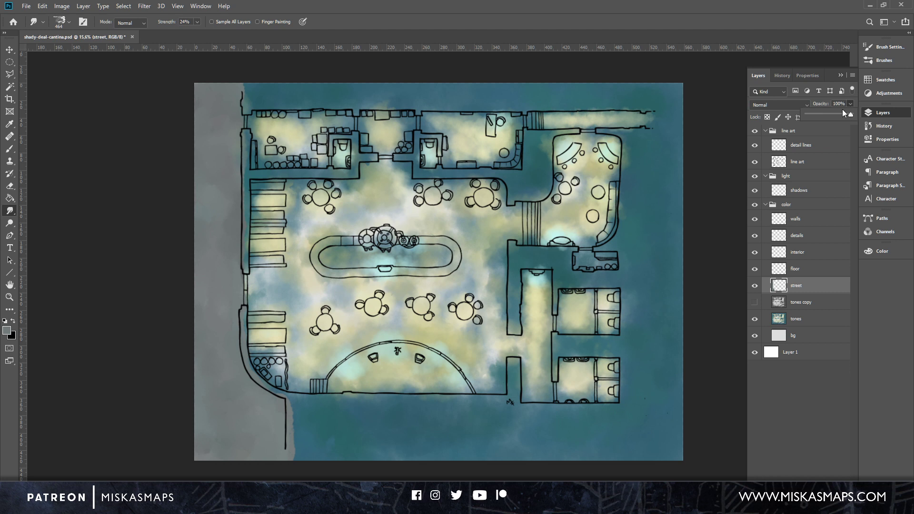
{"action": "left_click_drag", "start_coordinate": [844, 116], "coordinate": [842, 117]}
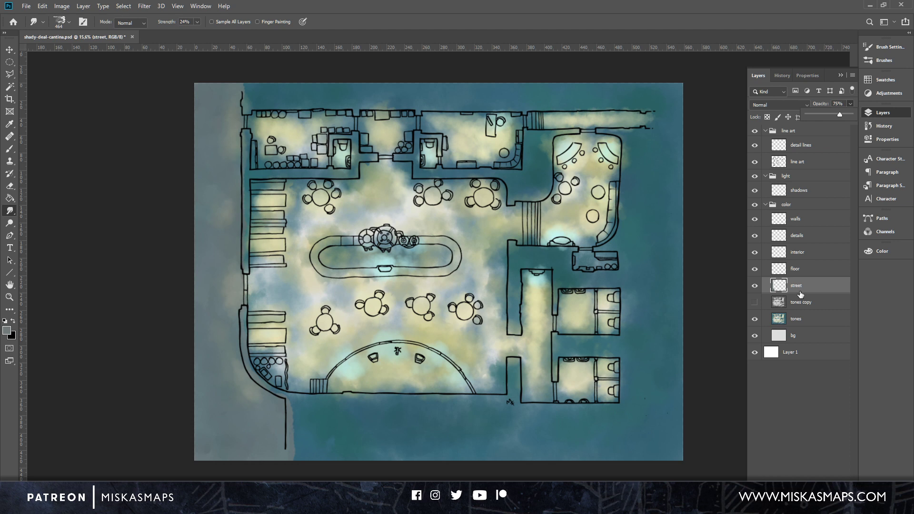
Move the grayscale tones copy into the light group above the shadows layer and make it visible.
{"action": "left_click", "coordinate": [801, 318]}
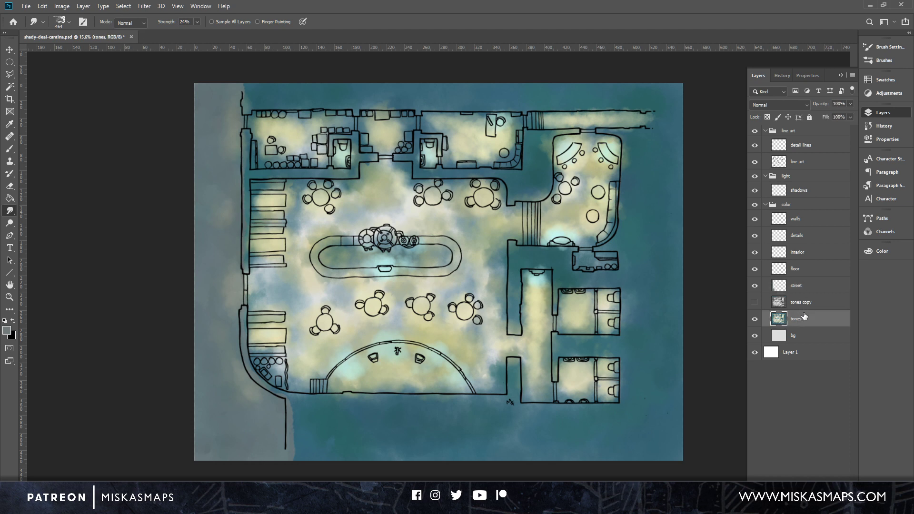
{"action": "left_click_drag", "start_coordinate": [805, 316], "coordinate": [813, 190]}
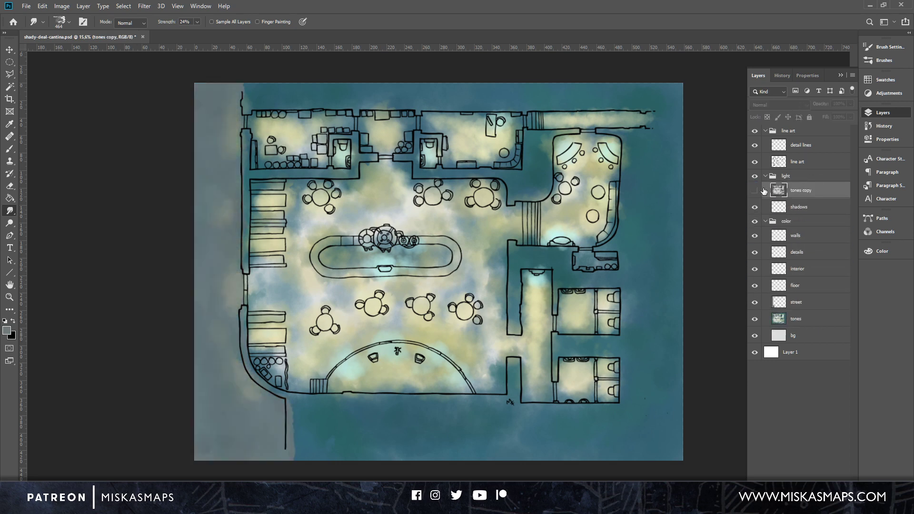
{"action": "left_click", "coordinate": [755, 190]}
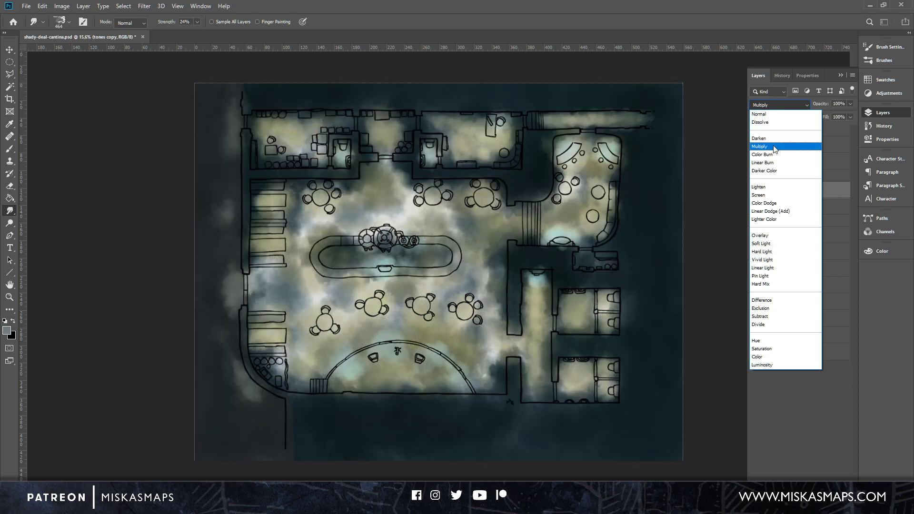
Set the tones copy's blend mode to Multiply and lower its opacity to roughly a third.
{"action": "left_click", "coordinate": [788, 146]}
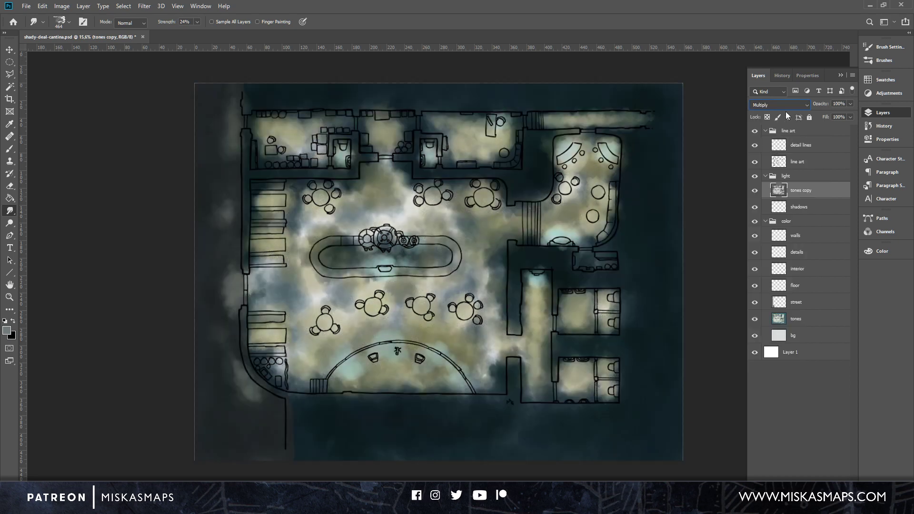
{"action": "left_click", "coordinate": [850, 104]}
{"action": "left_click", "coordinate": [821, 116]}
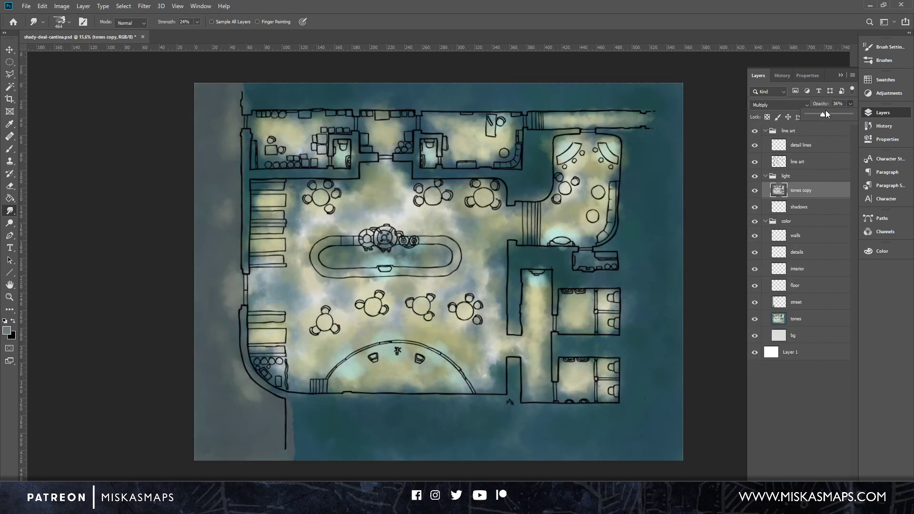
{"action": "left_click_drag", "start_coordinate": [818, 114], "coordinate": [822, 114]}
{"action": "left_click_drag", "start_coordinate": [822, 116], "coordinate": [819, 117]}
Rename the tones copy layer to "base light".
{"action": "double_click", "coordinate": [799, 191]}
{"action": "type", "text": "light"}
{"action": "key", "text": "Home"}
{"action": "type", "text": "base"}
{"action": "key", "text": "Return"}
Make the floor layer active and choose a pale green foreground color around #9fc8b2.
{"action": "left_click", "coordinate": [802, 320]}
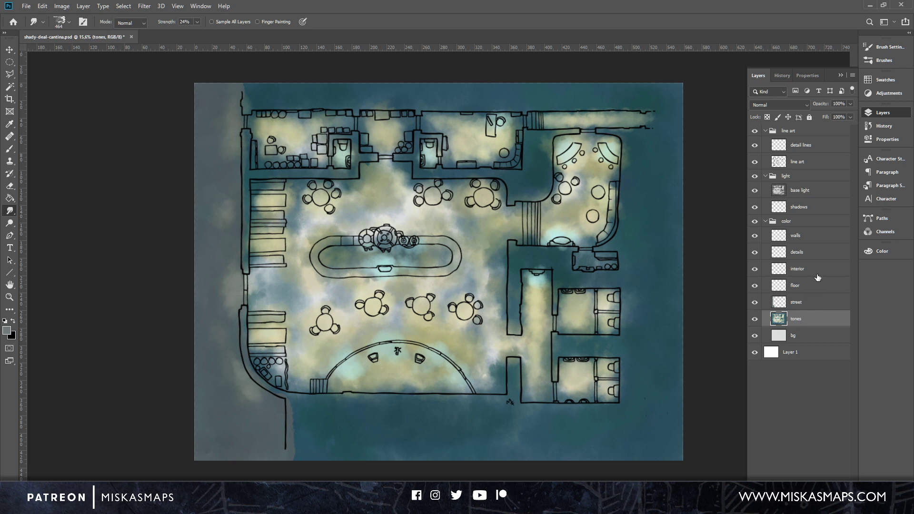
{"action": "left_click", "coordinate": [805, 302]}
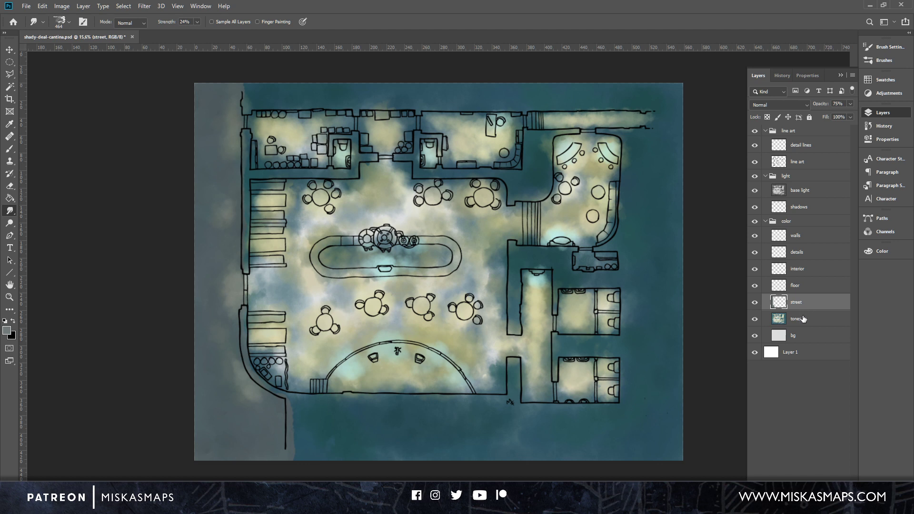
{"action": "left_click", "coordinate": [803, 286]}
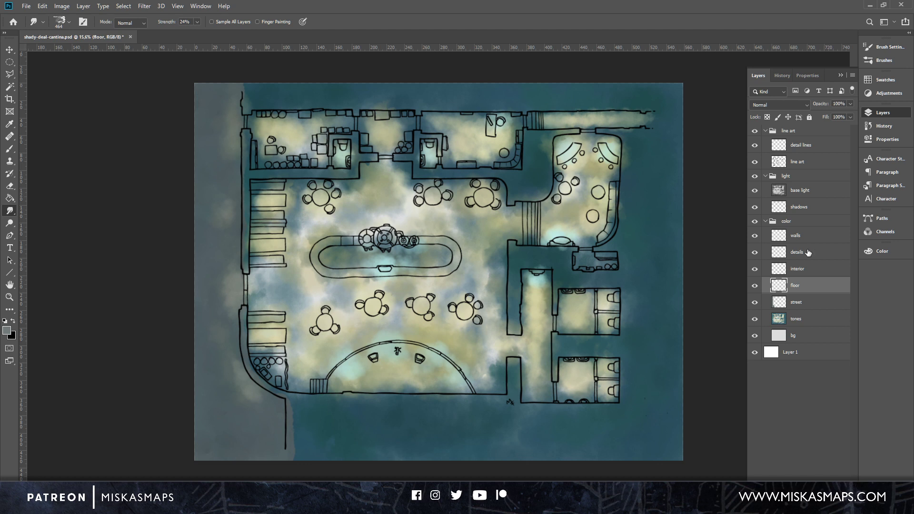
{"action": "left_click", "coordinate": [8, 330]}
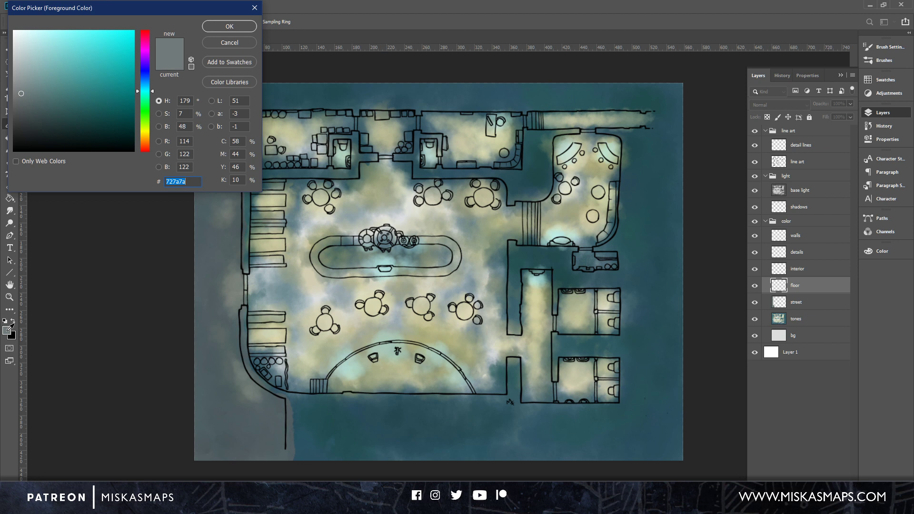
{"action": "mouse_move", "coordinate": [151, 88]}
{"action": "left_mouse_down"}
{"action": "mouse_move", "coordinate": [153, 70]}
{"action": "mouse_move", "coordinate": [152, 86]}
{"action": "left_mouse_up"}
{"action": "left_click_drag", "start_coordinate": [21, 72], "coordinate": [34, 57]}
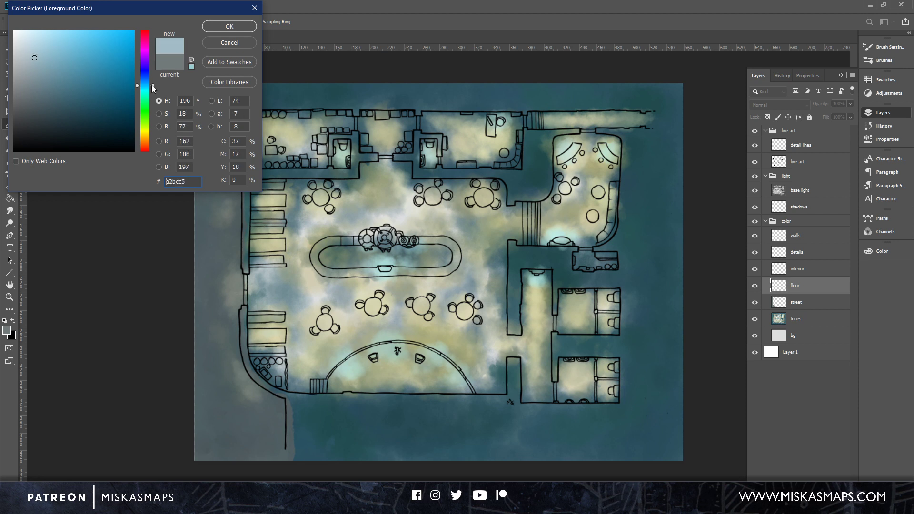
{"action": "left_click_drag", "start_coordinate": [146, 86], "coordinate": [152, 102]}
{"action": "mouse_move", "coordinate": [39, 51]}
{"action": "left_mouse_down"}
{"action": "mouse_move", "coordinate": [42, 42]}
{"action": "mouse_move", "coordinate": [44, 55]}
{"action": "left_mouse_up"}
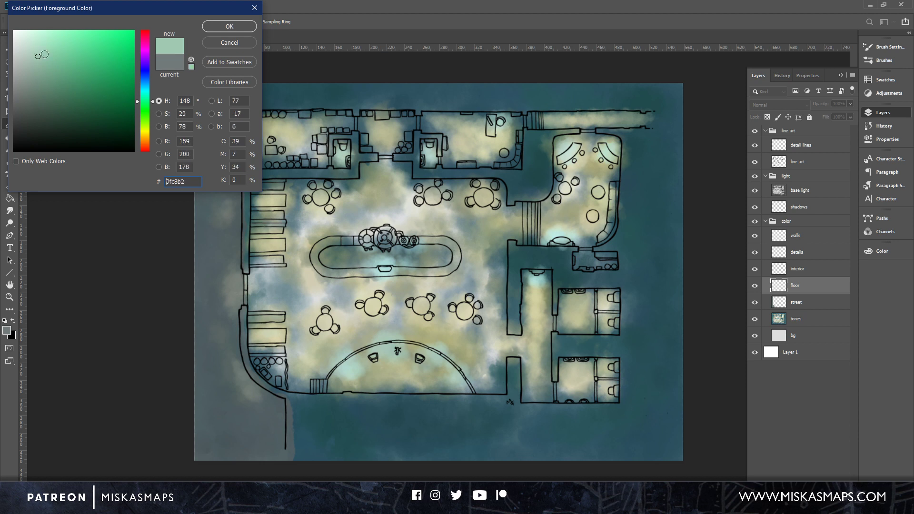
{"action": "left_click", "coordinate": [215, 27]}
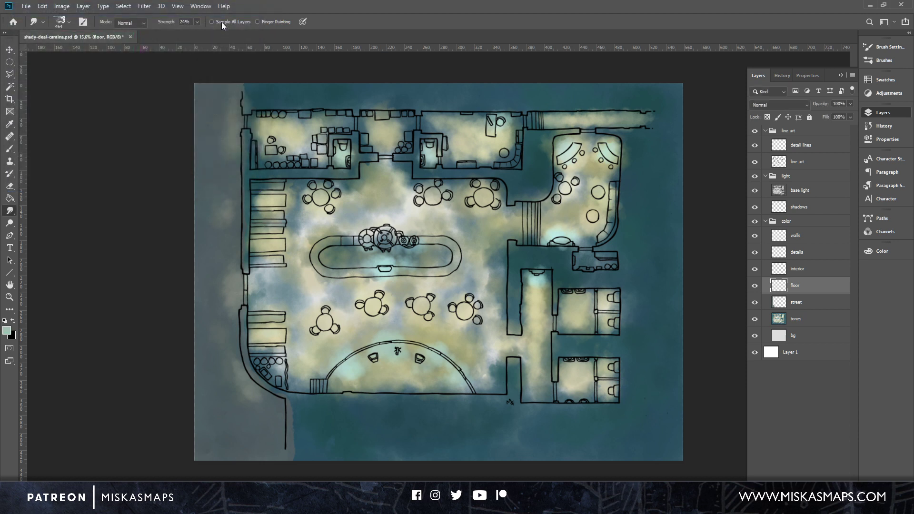
Switch to the Brush tool and reduce the brush size to about 226 px for the floor layer.
{"action": "left_click", "coordinate": [11, 150]}
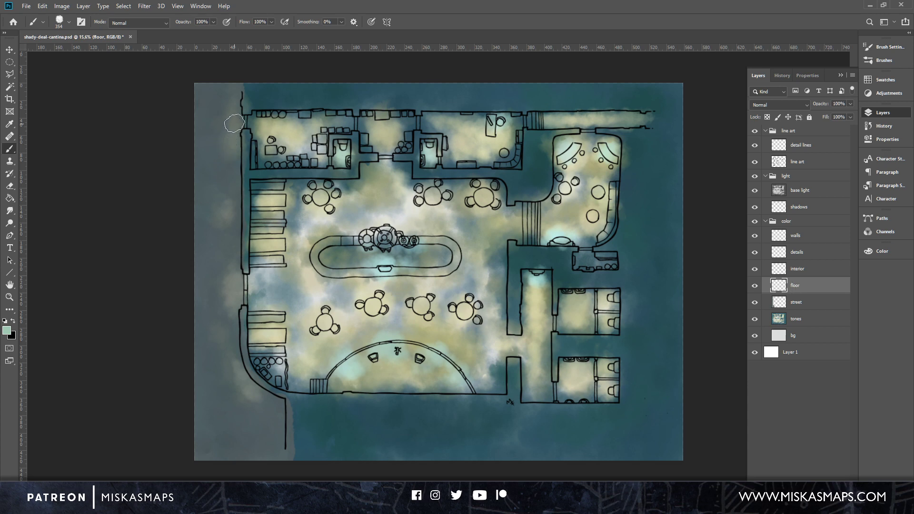
{"action": "right_click", "coordinate": [272, 125]}
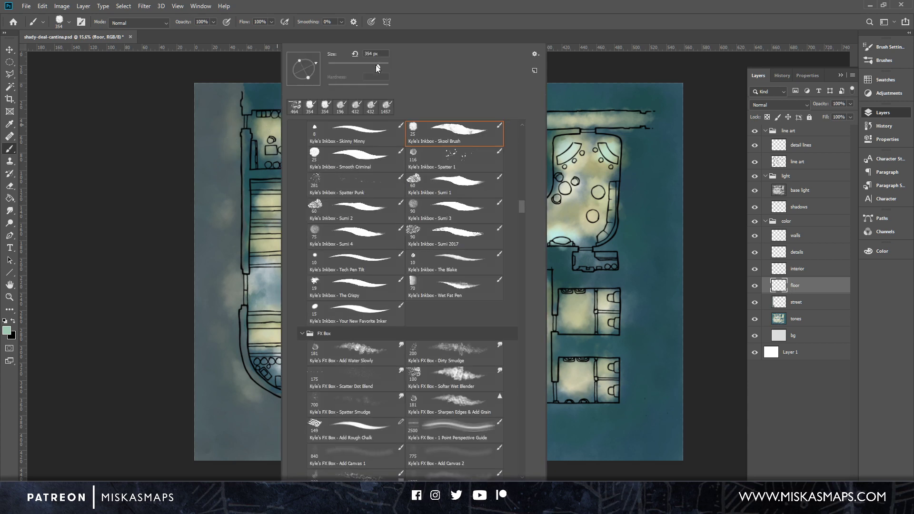
{"action": "left_click", "coordinate": [413, 34]}
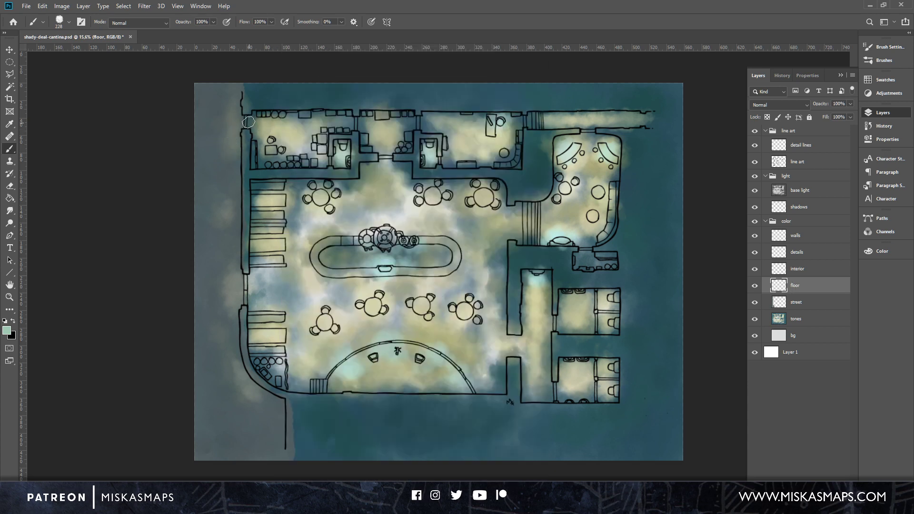
Paint pale green floor over the storage room, the adjoining central room and the two small toilets along the map's upper edge.
{"action": "mouse_move", "coordinate": [250, 125]}
{"action": "left_mouse_down"}
{"action": "mouse_move", "coordinate": [347, 115]}
{"action": "mouse_move", "coordinate": [345, 127]}
{"action": "mouse_move", "coordinate": [324, 126]}
{"action": "mouse_move", "coordinate": [332, 122]}
{"action": "left_mouse_up"}
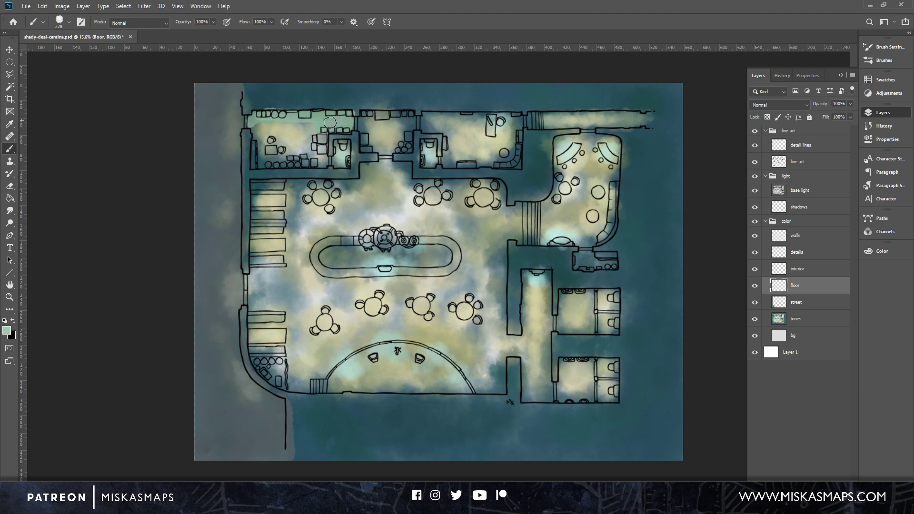
{"action": "mouse_move", "coordinate": [258, 122]}
{"action": "left_mouse_down"}
{"action": "mouse_move", "coordinate": [256, 164]}
{"action": "mouse_move", "coordinate": [325, 165]}
{"action": "mouse_move", "coordinate": [322, 131]}
{"action": "mouse_move", "coordinate": [304, 130]}
{"action": "mouse_move", "coordinate": [281, 150]}
{"action": "mouse_move", "coordinate": [264, 139]}
{"action": "mouse_move", "coordinate": [259, 151]}
{"action": "mouse_move", "coordinate": [341, 144]}
{"action": "mouse_move", "coordinate": [344, 161]}
{"action": "mouse_move", "coordinate": [340, 143]}
{"action": "mouse_move", "coordinate": [343, 164]}
{"action": "mouse_move", "coordinate": [348, 136]}
{"action": "left_mouse_up"}
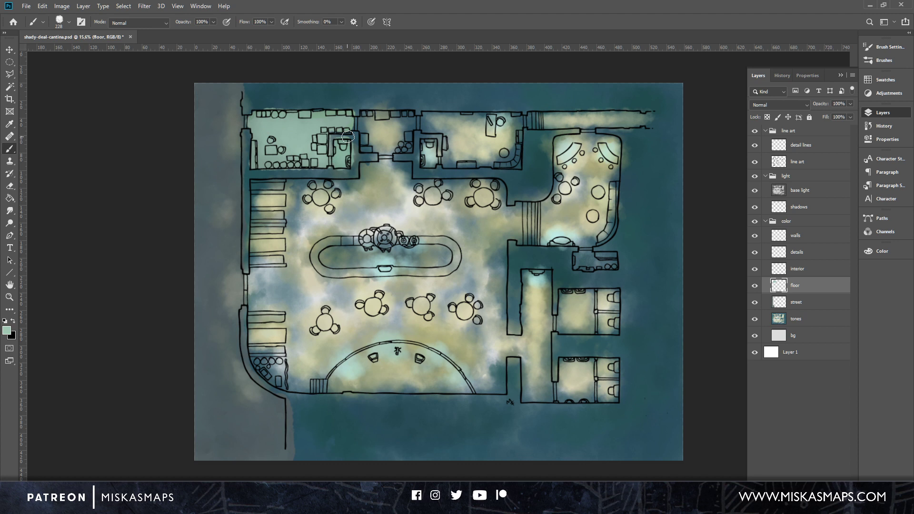
{"action": "mouse_move", "coordinate": [348, 136]}
{"action": "left_mouse_down"}
{"action": "mouse_move", "coordinate": [367, 127]}
{"action": "mouse_move", "coordinate": [364, 118]}
{"action": "mouse_move", "coordinate": [369, 149]}
{"action": "mouse_move", "coordinate": [404, 149]}
{"action": "mouse_move", "coordinate": [406, 115]}
{"action": "mouse_move", "coordinate": [374, 120]}
{"action": "mouse_move", "coordinate": [401, 143]}
{"action": "mouse_move", "coordinate": [373, 148]}
{"action": "mouse_move", "coordinate": [417, 111]}
{"action": "left_mouse_up"}
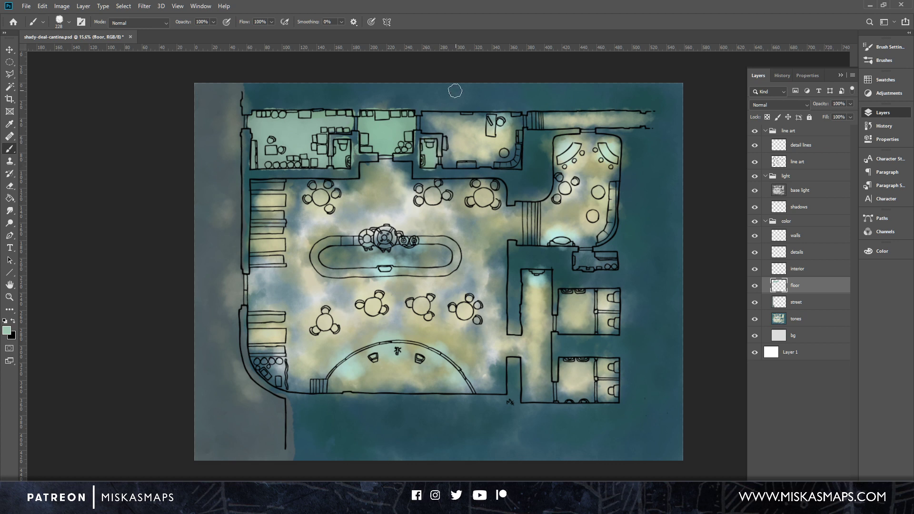
Change the foreground color to grayish olive #9ea088 and paint the floor of the upper office room with it.
{"action": "left_click", "coordinate": [7, 330]}
{"action": "left_click", "coordinate": [149, 129]}
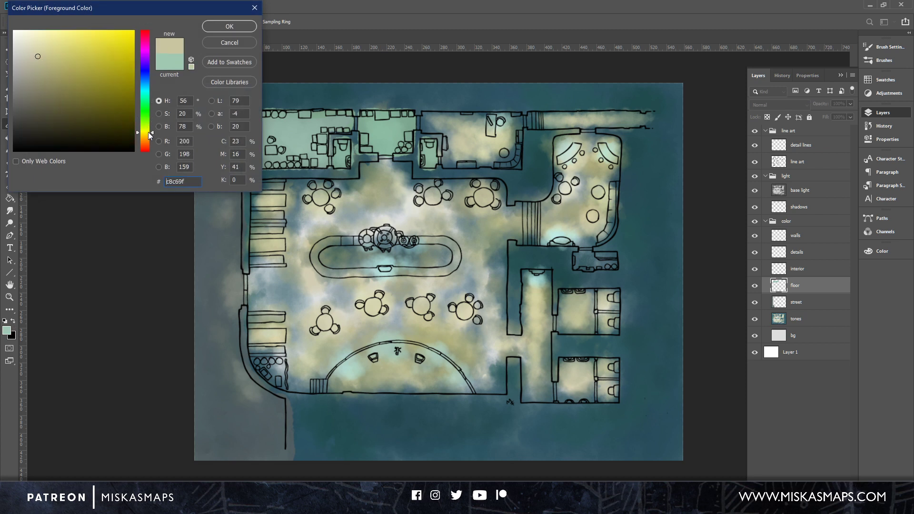
{"action": "left_click", "coordinate": [31, 76]}
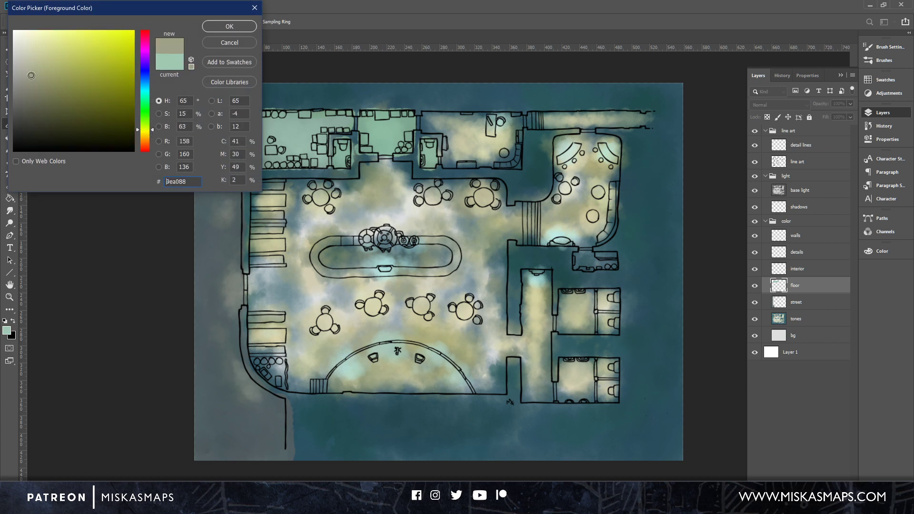
{"action": "left_click", "coordinate": [224, 26]}
{"action": "mouse_move", "coordinate": [425, 119]}
{"action": "left_mouse_down"}
{"action": "mouse_move", "coordinate": [425, 126]}
{"action": "mouse_move", "coordinate": [439, 116]}
{"action": "mouse_move", "coordinate": [450, 128]}
{"action": "mouse_move", "coordinate": [447, 159]}
{"action": "mouse_move", "coordinate": [465, 119]}
{"action": "mouse_move", "coordinate": [475, 164]}
{"action": "mouse_move", "coordinate": [493, 119]}
{"action": "mouse_move", "coordinate": [514, 162]}
{"action": "mouse_move", "coordinate": [516, 116]}
{"action": "left_mouse_up"}
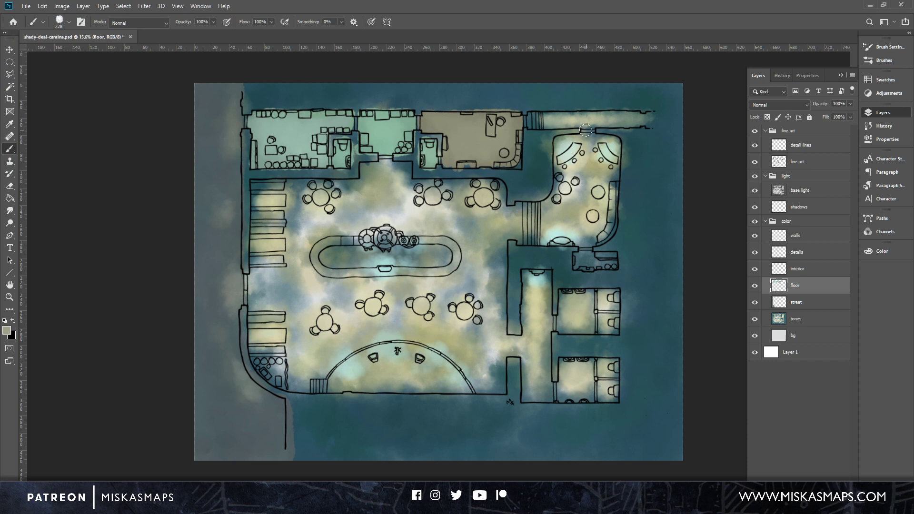
Change the foreground color to gray #878881 and paint the floor of the corridor leading out at the map's upper-right edge.
{"action": "left_click", "coordinate": [9, 332]}
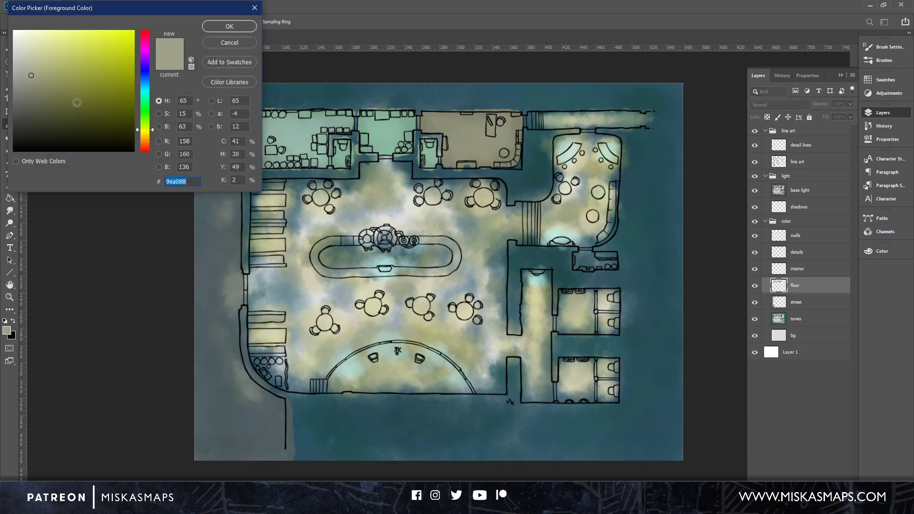
{"action": "left_click_drag", "start_coordinate": [31, 75], "coordinate": [20, 88]}
{"action": "left_click", "coordinate": [227, 27]}
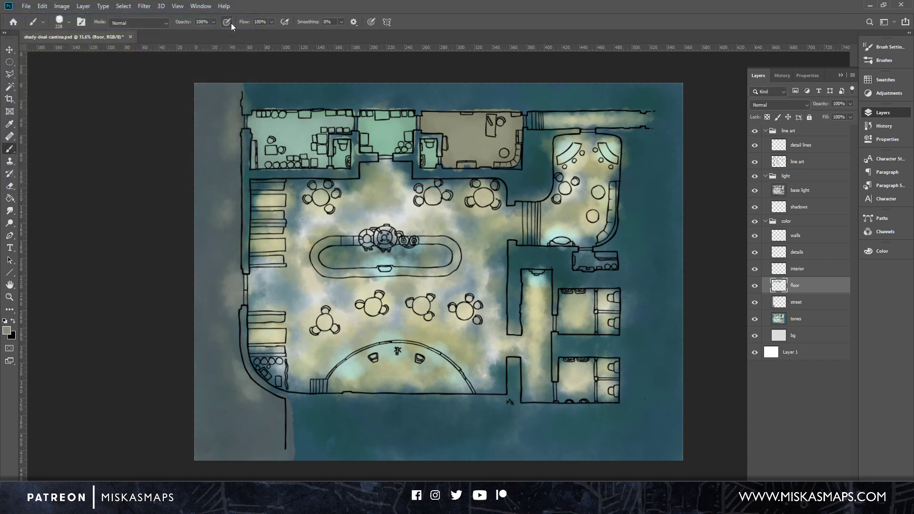
{"action": "left_click_drag", "start_coordinate": [538, 118], "coordinate": [663, 117]}
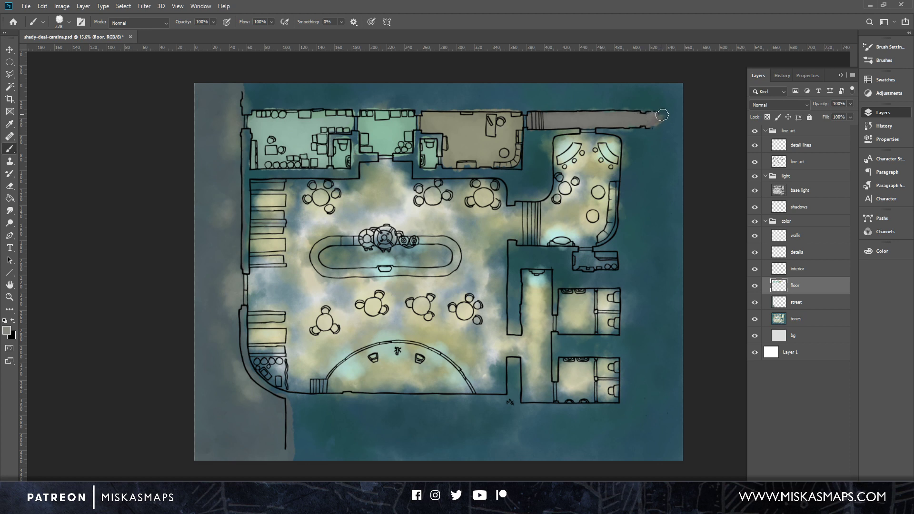
{"action": "left_click", "coordinate": [9, 210]}
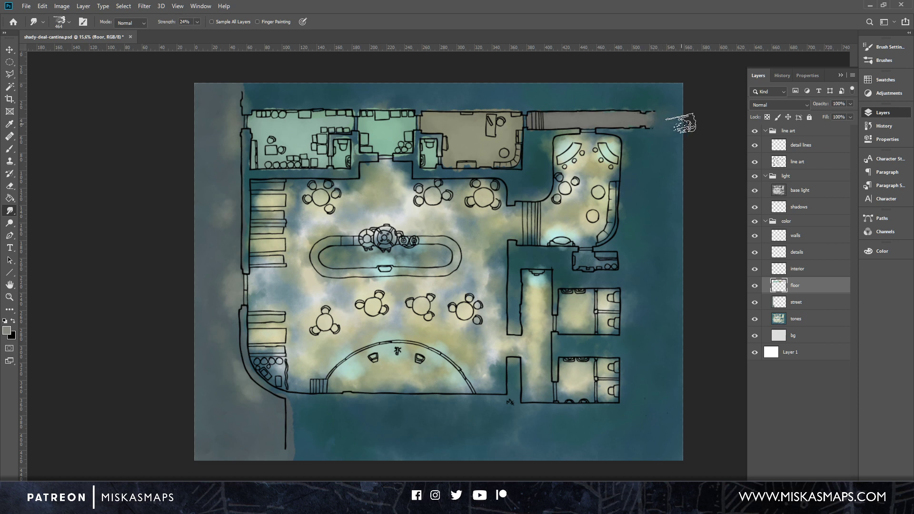
{"action": "left_click", "coordinate": [10, 148]}
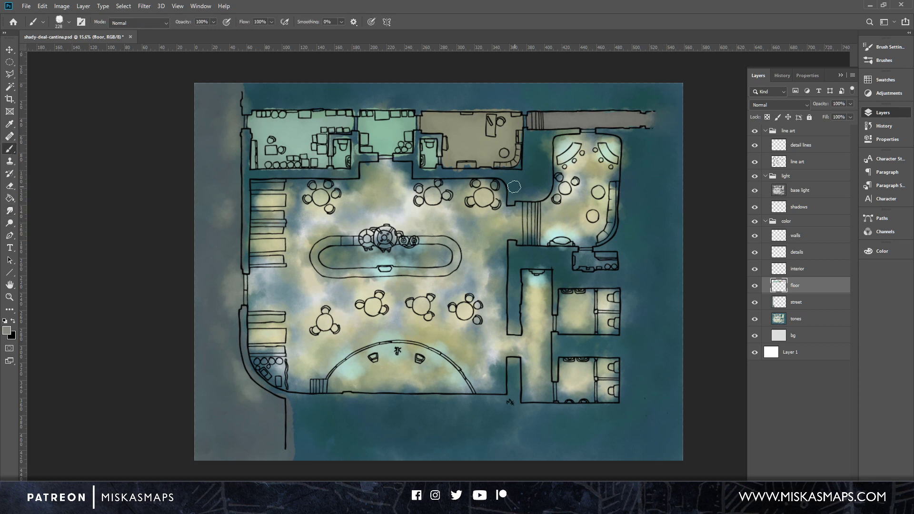
Shift the foreground color's hue to 42° and choose a muted tan around #a8966b for the main hall.
{"action": "left_click", "coordinate": [12, 329]}
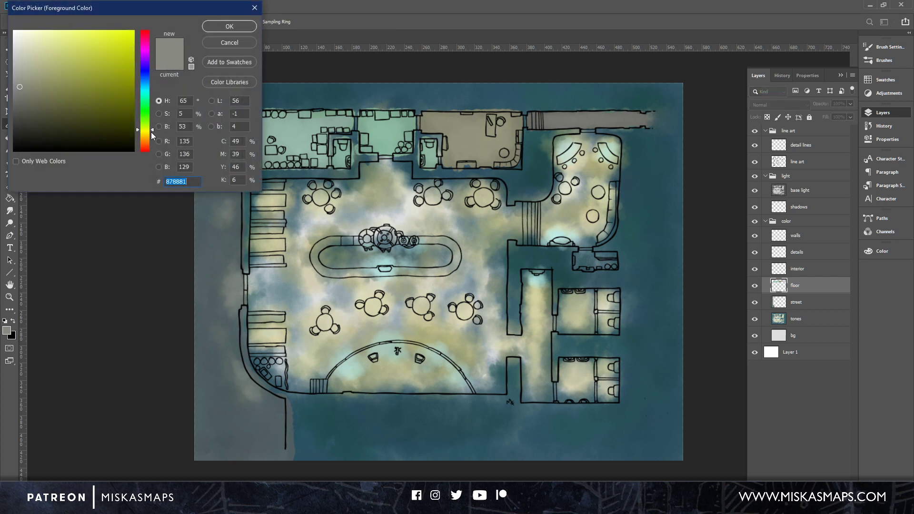
{"action": "left_click_drag", "start_coordinate": [150, 132], "coordinate": [152, 140]}
{"action": "left_click", "coordinate": [43, 89]}
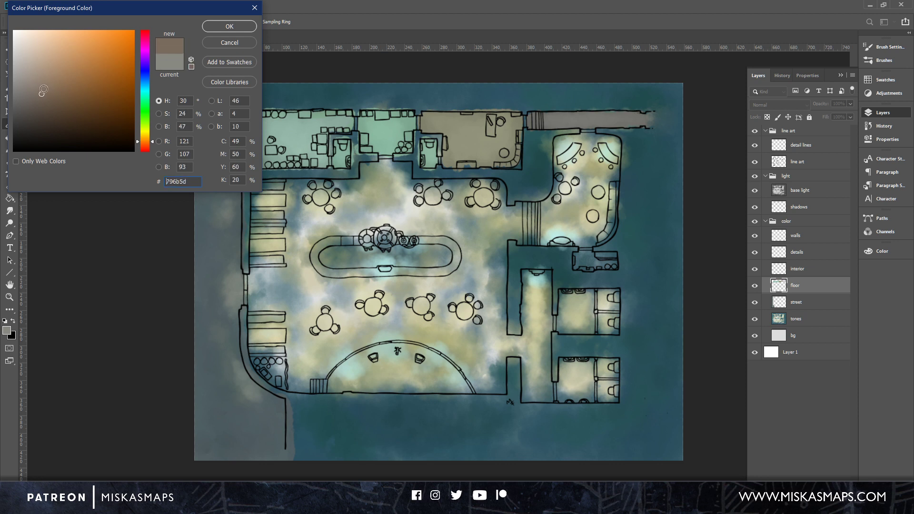
{"action": "left_click_drag", "start_coordinate": [43, 89], "coordinate": [63, 64]}
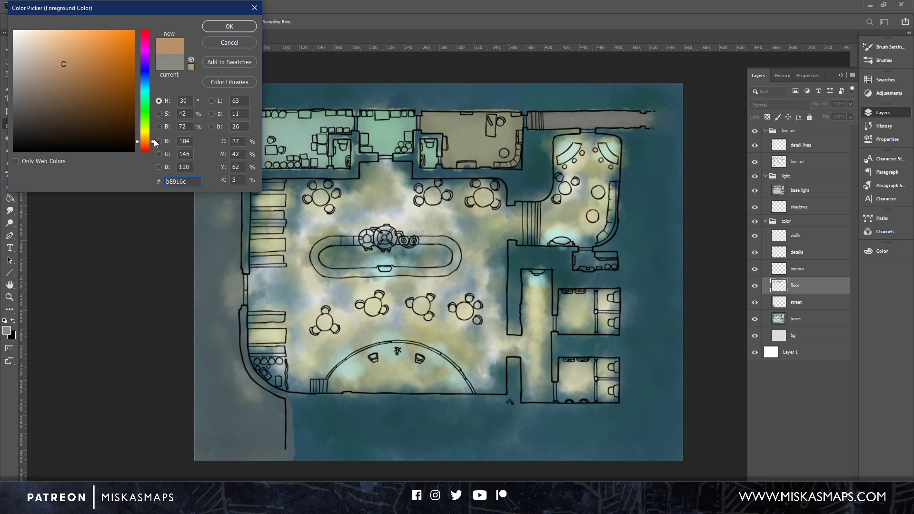
{"action": "mouse_move", "coordinate": [153, 141]}
{"action": "left_mouse_down"}
{"action": "mouse_move", "coordinate": [154, 153]}
{"action": "mouse_move", "coordinate": [153, 145]}
{"action": "left_mouse_up"}
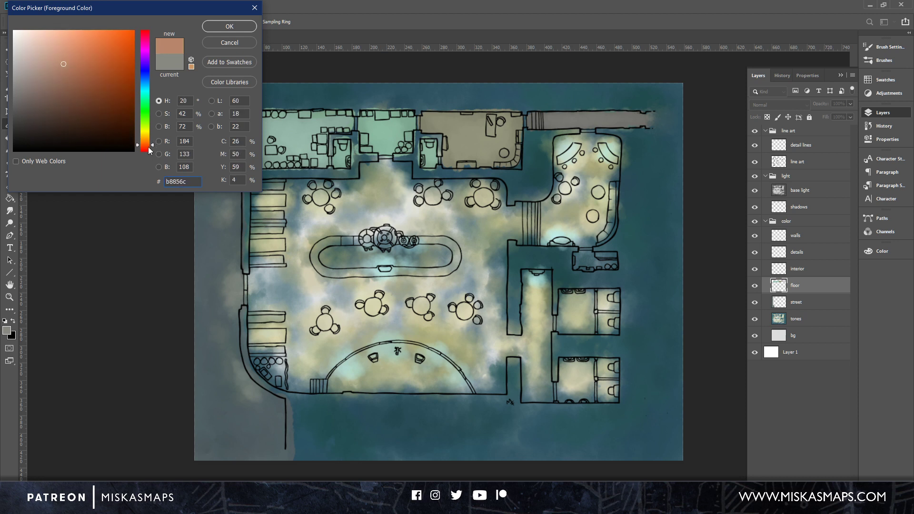
{"action": "left_click_drag", "start_coordinate": [153, 144], "coordinate": [152, 138]}
{"action": "left_click_drag", "start_coordinate": [63, 64], "coordinate": [59, 66]}
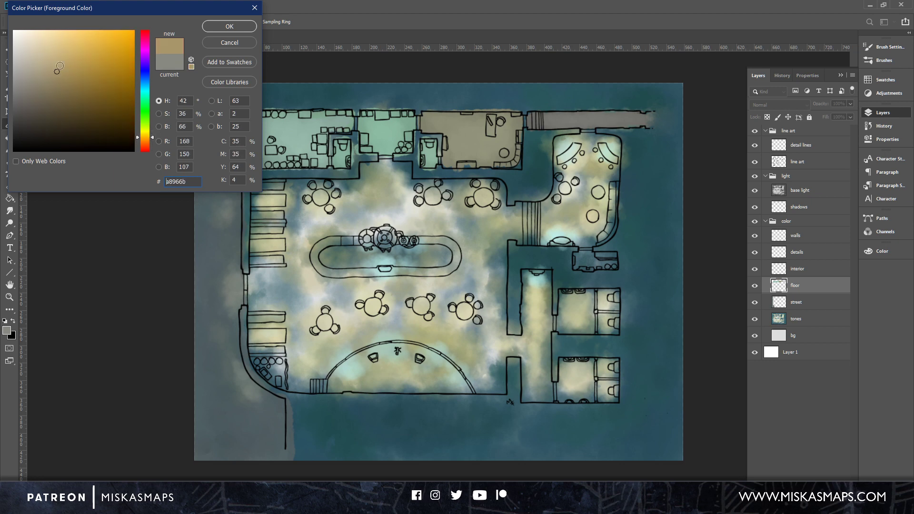
{"action": "left_click", "coordinate": [230, 26]}
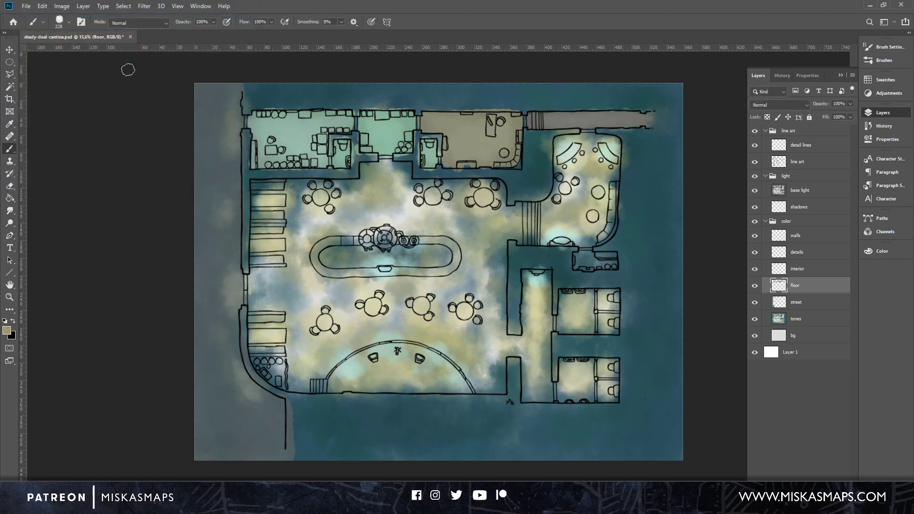
Lighten the tan foreground color to about #b9a87f.
{"action": "left_click", "coordinate": [8, 328]}
{"action": "left_click_drag", "start_coordinate": [64, 68], "coordinate": [70, 60]}
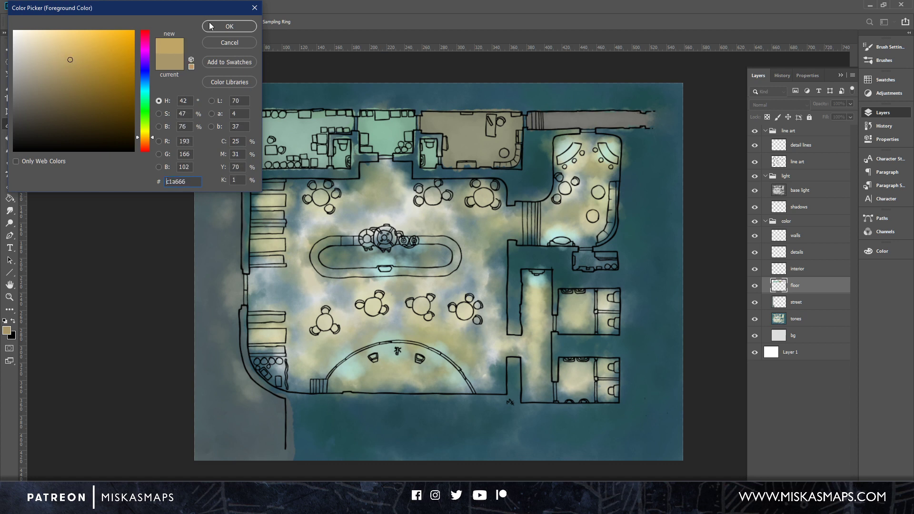
{"action": "left_click", "coordinate": [74, 63]}
{"action": "left_click", "coordinate": [65, 48]}
{"action": "left_click_drag", "start_coordinate": [62, 54], "coordinate": [52, 62]}
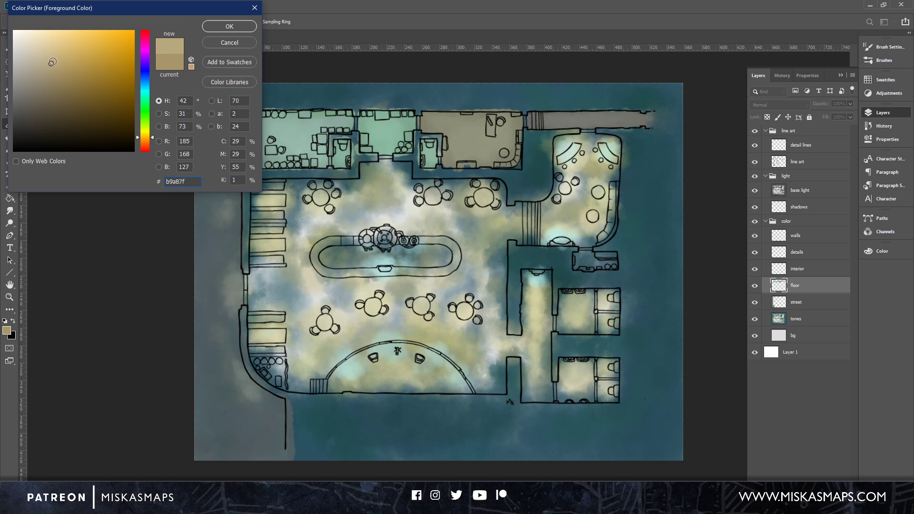
{"action": "left_click", "coordinate": [229, 26]}
Paint tan floor over the entrance, booths and upper part of the main hall, plus the upper-right lounge and the bar's interior.
{"action": "mouse_move", "coordinate": [249, 282]}
{"action": "left_mouse_down"}
{"action": "mouse_move", "coordinate": [257, 300]}
{"action": "mouse_move", "coordinate": [264, 274]}
{"action": "mouse_move", "coordinate": [276, 300]}
{"action": "mouse_move", "coordinate": [290, 272]}
{"action": "mouse_move", "coordinate": [307, 309]}
{"action": "left_mouse_up"}
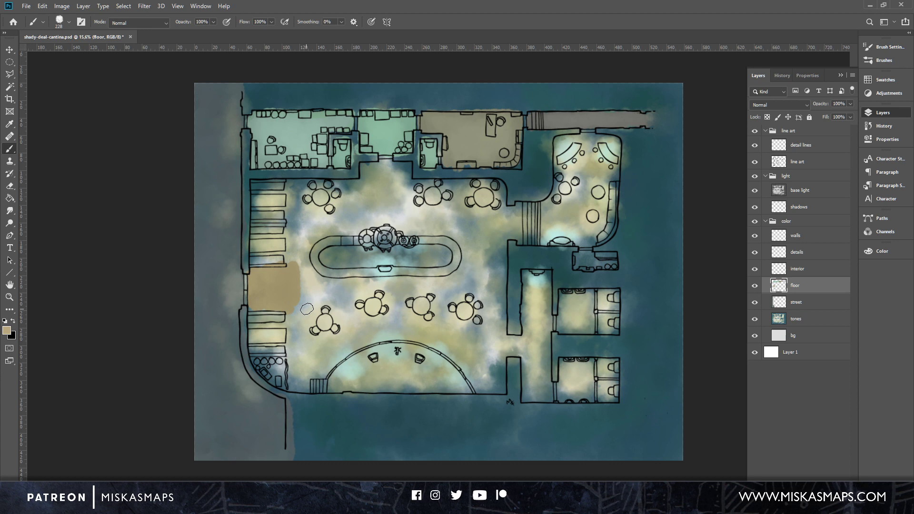
{"action": "mouse_move", "coordinate": [256, 186]}
{"action": "left_mouse_down"}
{"action": "mouse_move", "coordinate": [258, 268]}
{"action": "mouse_move", "coordinate": [274, 202]}
{"action": "mouse_move", "coordinate": [293, 255]}
{"action": "mouse_move", "coordinate": [290, 277]}
{"action": "mouse_move", "coordinate": [259, 288]}
{"action": "mouse_move", "coordinate": [254, 341]}
{"action": "mouse_move", "coordinate": [264, 315]}
{"action": "mouse_move", "coordinate": [272, 337]}
{"action": "mouse_move", "coordinate": [283, 337]}
{"action": "mouse_move", "coordinate": [286, 305]}
{"action": "mouse_move", "coordinate": [292, 333]}
{"action": "mouse_move", "coordinate": [272, 352]}
{"action": "mouse_move", "coordinate": [255, 349]}
{"action": "mouse_move", "coordinate": [270, 380]}
{"action": "mouse_move", "coordinate": [263, 364]}
{"action": "mouse_move", "coordinate": [304, 387]}
{"action": "mouse_move", "coordinate": [272, 352]}
{"action": "mouse_move", "coordinate": [300, 371]}
{"action": "mouse_move", "coordinate": [293, 341]}
{"action": "mouse_move", "coordinate": [308, 350]}
{"action": "mouse_move", "coordinate": [305, 204]}
{"action": "mouse_move", "coordinate": [255, 181]}
{"action": "mouse_move", "coordinate": [360, 181]}
{"action": "mouse_move", "coordinate": [364, 169]}
{"action": "mouse_move", "coordinate": [387, 165]}
{"action": "mouse_move", "coordinate": [408, 169]}
{"action": "mouse_move", "coordinate": [410, 191]}
{"action": "mouse_move", "coordinate": [496, 183]}
{"action": "mouse_move", "coordinate": [489, 190]}
{"action": "mouse_move", "coordinate": [498, 186]}
{"action": "mouse_move", "coordinate": [518, 210]}
{"action": "mouse_move", "coordinate": [548, 205]}
{"action": "mouse_move", "coordinate": [569, 143]}
{"action": "mouse_move", "coordinate": [610, 144]}
{"action": "mouse_move", "coordinate": [614, 200]}
{"action": "mouse_move", "coordinate": [605, 233]}
{"action": "mouse_move", "coordinate": [589, 235]}
{"action": "mouse_move", "coordinate": [577, 263]}
{"action": "mouse_move", "coordinate": [613, 262]}
{"action": "mouse_move", "coordinate": [556, 237]}
{"action": "mouse_move", "coordinate": [531, 239]}
{"action": "mouse_move", "coordinate": [564, 214]}
{"action": "mouse_move", "coordinate": [568, 168]}
{"action": "mouse_move", "coordinate": [602, 159]}
{"action": "mouse_move", "coordinate": [586, 170]}
{"action": "left_mouse_up"}
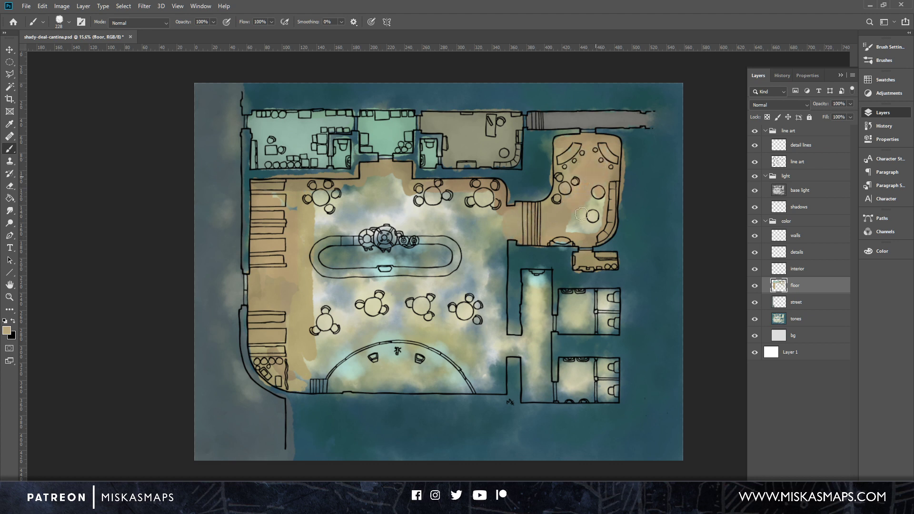
{"action": "mouse_move", "coordinate": [581, 214]}
{"action": "left_mouse_down"}
{"action": "mouse_move", "coordinate": [572, 230]}
{"action": "mouse_move", "coordinate": [588, 215]}
{"action": "mouse_move", "coordinate": [595, 224]}
{"action": "mouse_move", "coordinate": [606, 208]}
{"action": "mouse_move", "coordinate": [590, 224]}
{"action": "mouse_move", "coordinate": [555, 214]}
{"action": "mouse_move", "coordinate": [594, 170]}
{"action": "mouse_move", "coordinate": [533, 225]}
{"action": "mouse_move", "coordinate": [478, 195]}
{"action": "mouse_move", "coordinate": [392, 192]}
{"action": "mouse_move", "coordinate": [388, 177]}
{"action": "mouse_move", "coordinate": [317, 204]}
{"action": "mouse_move", "coordinate": [298, 197]}
{"action": "mouse_move", "coordinate": [334, 212]}
{"action": "mouse_move", "coordinate": [274, 199]}
{"action": "mouse_move", "coordinate": [318, 201]}
{"action": "mouse_move", "coordinate": [321, 231]}
{"action": "mouse_move", "coordinate": [305, 252]}
{"action": "mouse_move", "coordinate": [367, 217]}
{"action": "mouse_move", "coordinate": [296, 214]}
{"action": "mouse_move", "coordinate": [309, 306]}
{"action": "mouse_move", "coordinate": [325, 282]}
{"action": "mouse_move", "coordinate": [411, 284]}
{"action": "mouse_move", "coordinate": [335, 253]}
{"action": "mouse_move", "coordinate": [377, 256]}
{"action": "mouse_move", "coordinate": [332, 263]}
{"action": "mouse_move", "coordinate": [433, 254]}
{"action": "mouse_move", "coordinate": [397, 251]}
{"action": "mouse_move", "coordinate": [446, 258]}
{"action": "mouse_move", "coordinate": [406, 262]}
{"action": "left_mouse_up"}
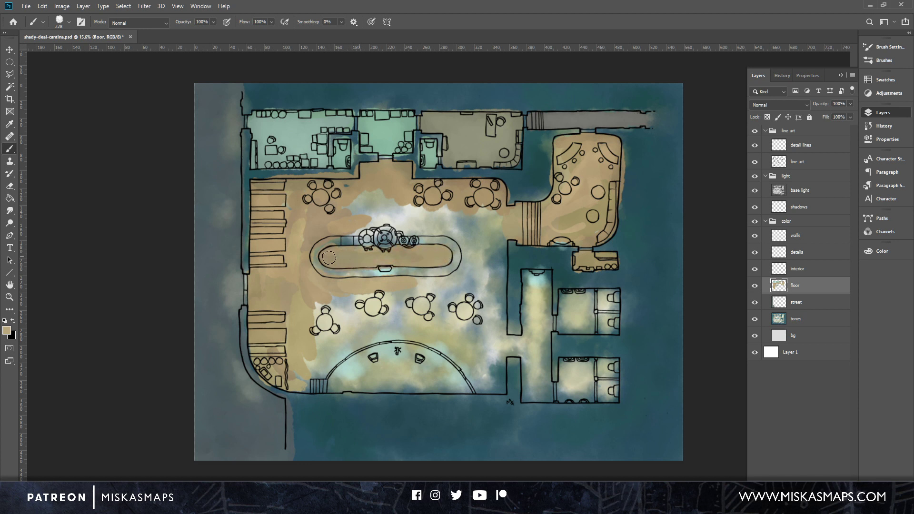
Fill the rest of the main hall around the bar and down to the stage with tan, along with the narrow hallway beside it.
{"action": "mouse_move", "coordinate": [343, 221]}
{"action": "left_mouse_down"}
{"action": "mouse_move", "coordinate": [435, 229]}
{"action": "mouse_move", "coordinate": [373, 194]}
{"action": "mouse_move", "coordinate": [353, 195]}
{"action": "mouse_move", "coordinate": [385, 194]}
{"action": "mouse_move", "coordinate": [377, 203]}
{"action": "mouse_move", "coordinate": [390, 203]}
{"action": "mouse_move", "coordinate": [379, 195]}
{"action": "mouse_move", "coordinate": [427, 214]}
{"action": "mouse_move", "coordinate": [455, 204]}
{"action": "mouse_move", "coordinate": [467, 255]}
{"action": "mouse_move", "coordinate": [440, 236]}
{"action": "mouse_move", "coordinate": [469, 238]}
{"action": "mouse_move", "coordinate": [481, 251]}
{"action": "mouse_move", "coordinate": [503, 232]}
{"action": "mouse_move", "coordinate": [503, 283]}
{"action": "mouse_move", "coordinate": [486, 259]}
{"action": "mouse_move", "coordinate": [468, 283]}
{"action": "mouse_move", "coordinate": [439, 294]}
{"action": "mouse_move", "coordinate": [481, 254]}
{"action": "mouse_move", "coordinate": [494, 257]}
{"action": "mouse_move", "coordinate": [492, 271]}
{"action": "mouse_move", "coordinate": [442, 285]}
{"action": "mouse_move", "coordinate": [333, 286]}
{"action": "mouse_move", "coordinate": [341, 295]}
{"action": "mouse_move", "coordinate": [323, 294]}
{"action": "mouse_move", "coordinate": [308, 319]}
{"action": "mouse_move", "coordinate": [311, 334]}
{"action": "mouse_move", "coordinate": [373, 265]}
{"action": "mouse_move", "coordinate": [336, 229]}
{"action": "mouse_move", "coordinate": [365, 235]}
{"action": "mouse_move", "coordinate": [321, 237]}
{"action": "mouse_move", "coordinate": [321, 270]}
{"action": "mouse_move", "coordinate": [351, 271]}
{"action": "mouse_move", "coordinate": [316, 240]}
{"action": "mouse_move", "coordinate": [453, 241]}
{"action": "mouse_move", "coordinate": [429, 271]}
{"action": "mouse_move", "coordinate": [331, 269]}
{"action": "mouse_move", "coordinate": [416, 268]}
{"action": "left_mouse_up"}
{"action": "left_click_drag", "start_coordinate": [304, 258], "coordinate": [347, 276]}
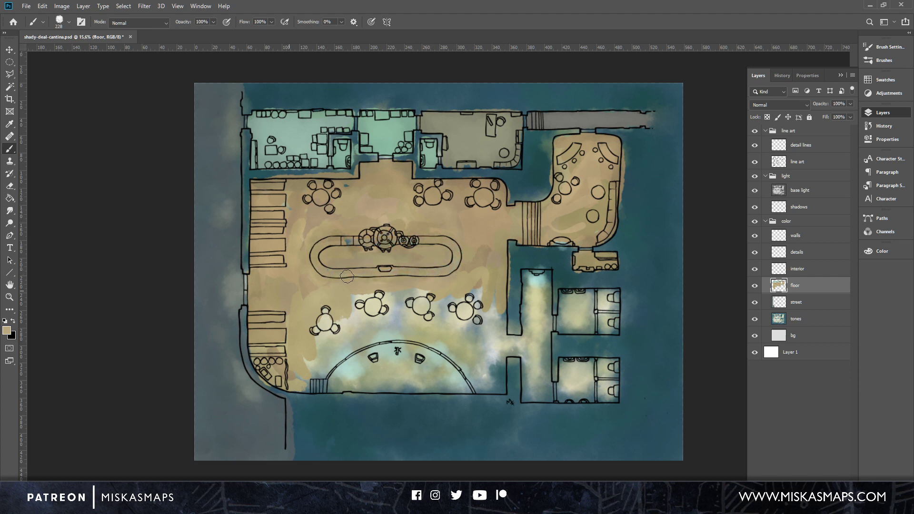
{"action": "mouse_move", "coordinate": [379, 248]}
{"action": "left_mouse_down"}
{"action": "mouse_move", "coordinate": [456, 250]}
{"action": "mouse_move", "coordinate": [312, 219]}
{"action": "mouse_move", "coordinate": [322, 227]}
{"action": "mouse_move", "coordinate": [293, 210]}
{"action": "left_mouse_up"}
{"action": "mouse_move", "coordinate": [329, 312]}
{"action": "left_mouse_down"}
{"action": "mouse_move", "coordinate": [356, 345]}
{"action": "mouse_move", "coordinate": [370, 339]}
{"action": "mouse_move", "coordinate": [341, 341]}
{"action": "mouse_move", "coordinate": [338, 321]}
{"action": "mouse_move", "coordinate": [394, 321]}
{"action": "mouse_move", "coordinate": [345, 303]}
{"action": "mouse_move", "coordinate": [401, 316]}
{"action": "mouse_move", "coordinate": [473, 362]}
{"action": "mouse_move", "coordinate": [484, 383]}
{"action": "mouse_move", "coordinate": [405, 321]}
{"action": "mouse_move", "coordinate": [450, 330]}
{"action": "mouse_move", "coordinate": [447, 319]}
{"action": "mouse_move", "coordinate": [459, 315]}
{"action": "mouse_move", "coordinate": [485, 340]}
{"action": "mouse_move", "coordinate": [479, 294]}
{"action": "mouse_move", "coordinate": [457, 320]}
{"action": "mouse_move", "coordinate": [490, 320]}
{"action": "mouse_move", "coordinate": [493, 364]}
{"action": "mouse_move", "coordinate": [498, 313]}
{"action": "mouse_move", "coordinate": [496, 379]}
{"action": "mouse_move", "coordinate": [454, 356]}
{"action": "mouse_move", "coordinate": [482, 388]}
{"action": "mouse_move", "coordinate": [501, 387]}
{"action": "mouse_move", "coordinate": [503, 350]}
{"action": "left_mouse_up"}
{"action": "mouse_move", "coordinate": [544, 292]}
{"action": "left_mouse_down"}
{"action": "mouse_move", "coordinate": [527, 275]}
{"action": "mouse_move", "coordinate": [526, 309]}
{"action": "mouse_move", "coordinate": [537, 306]}
{"action": "mouse_move", "coordinate": [529, 341]}
{"action": "mouse_move", "coordinate": [507, 342]}
{"action": "mouse_move", "coordinate": [531, 349]}
{"action": "mouse_move", "coordinate": [531, 398]}
{"action": "mouse_move", "coordinate": [548, 398]}
{"action": "mouse_move", "coordinate": [545, 333]}
{"action": "mouse_move", "coordinate": [545, 402]}
{"action": "mouse_move", "coordinate": [546, 299]}
{"action": "mouse_move", "coordinate": [537, 375]}
{"action": "mouse_move", "coordinate": [528, 341]}
{"action": "left_mouse_up"}
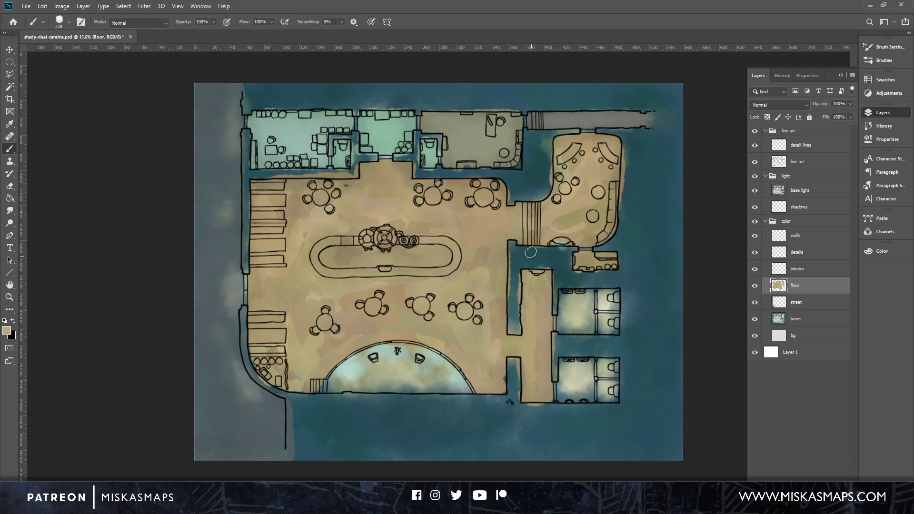
Change the foreground color to light green #c0d594 and paint the floors of the two lower-right restrooms.
{"action": "left_click", "coordinate": [6, 332]}
{"action": "left_click_drag", "start_coordinate": [147, 137], "coordinate": [153, 124]}
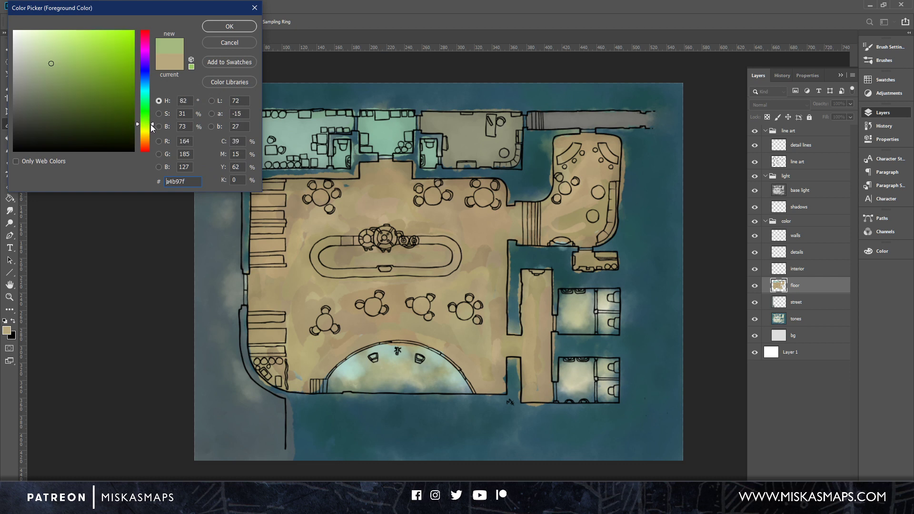
{"action": "left_click", "coordinate": [51, 47]}
{"action": "left_click", "coordinate": [229, 27]}
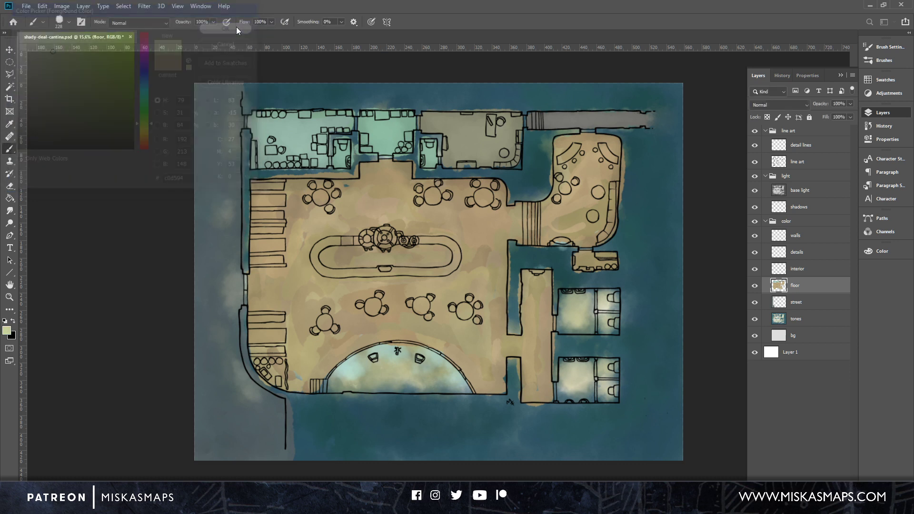
{"action": "mouse_move", "coordinate": [565, 294]}
{"action": "left_mouse_down"}
{"action": "mouse_move", "coordinate": [565, 326]}
{"action": "mouse_move", "coordinate": [570, 297]}
{"action": "mouse_move", "coordinate": [563, 315]}
{"action": "mouse_move", "coordinate": [587, 295]}
{"action": "mouse_move", "coordinate": [587, 331]}
{"action": "mouse_move", "coordinate": [578, 331]}
{"action": "mouse_move", "coordinate": [565, 304]}
{"action": "mouse_move", "coordinate": [577, 319]}
{"action": "mouse_move", "coordinate": [613, 297]}
{"action": "mouse_move", "coordinate": [614, 328]}
{"action": "mouse_move", "coordinate": [591, 328]}
{"action": "mouse_move", "coordinate": [601, 314]}
{"action": "mouse_move", "coordinate": [588, 331]}
{"action": "mouse_move", "coordinate": [572, 326]}
{"action": "mouse_move", "coordinate": [562, 301]}
{"action": "mouse_move", "coordinate": [620, 294]}
{"action": "mouse_move", "coordinate": [616, 314]}
{"action": "left_mouse_up"}
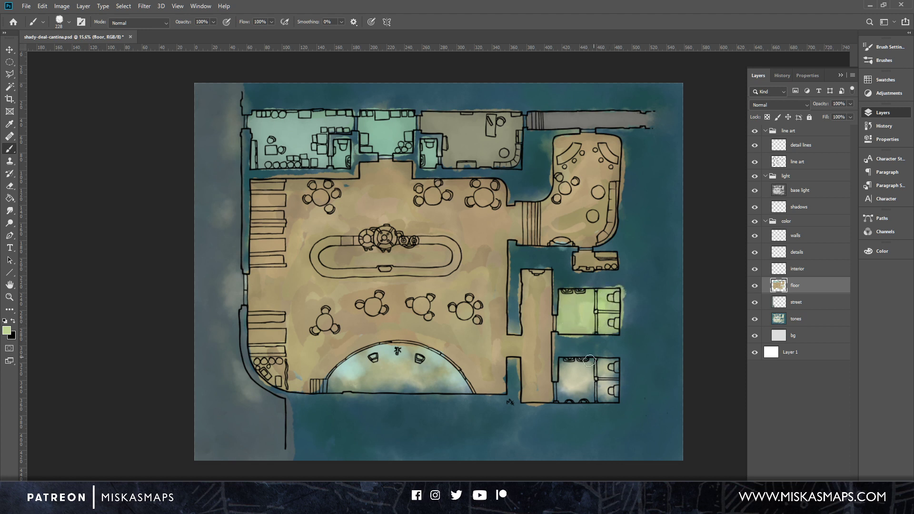
{"action": "mouse_move", "coordinate": [571, 369]}
{"action": "left_mouse_down"}
{"action": "mouse_move", "coordinate": [564, 394]}
{"action": "mouse_move", "coordinate": [565, 367]}
{"action": "mouse_move", "coordinate": [571, 392]}
{"action": "mouse_move", "coordinate": [584, 396]}
{"action": "mouse_move", "coordinate": [594, 377]}
{"action": "mouse_move", "coordinate": [616, 368]}
{"action": "mouse_move", "coordinate": [562, 395]}
{"action": "left_mouse_up"}
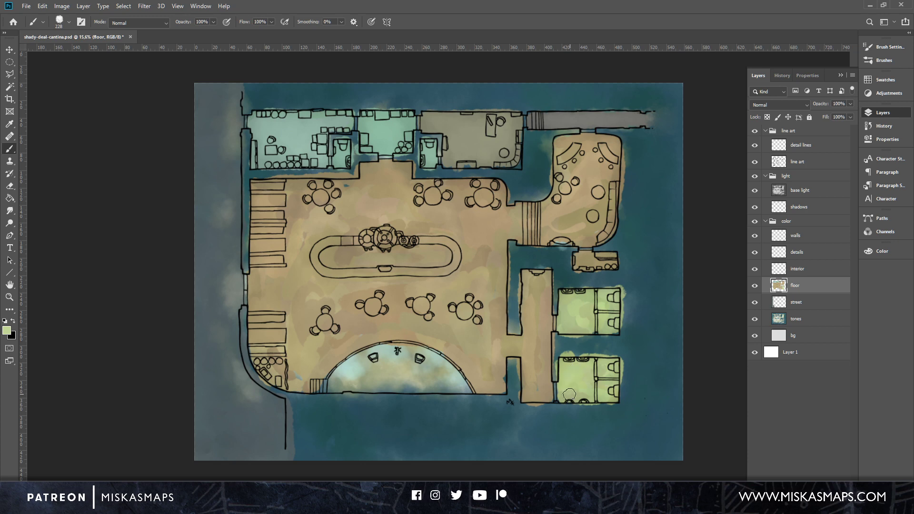
Change the foreground color to off-white #e3ead3 and repaint the floors of both lower-right restrooms and the two small upper toilets.
{"action": "left_click", "coordinate": [10, 333]}
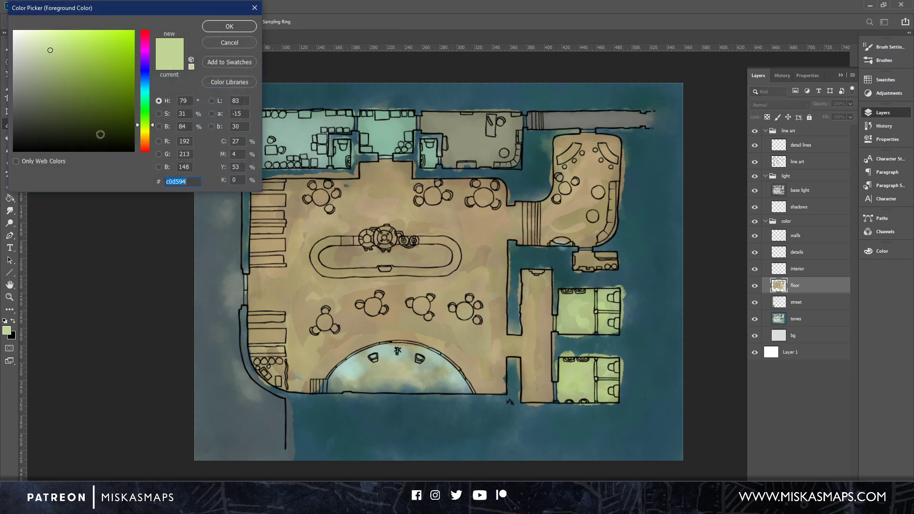
{"action": "left_click", "coordinate": [34, 51]}
{"action": "left_click", "coordinate": [25, 39]}
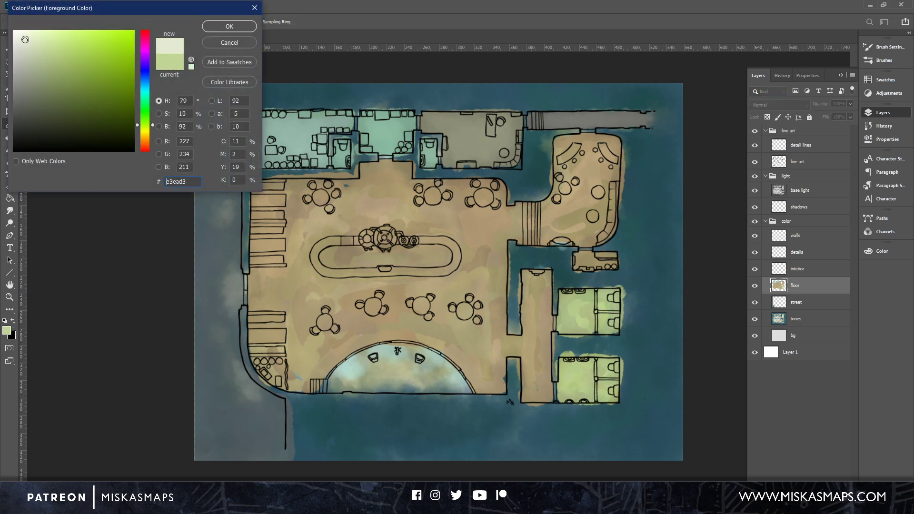
{"action": "left_click", "coordinate": [214, 29]}
{"action": "mouse_move", "coordinate": [565, 296]}
{"action": "left_mouse_down"}
{"action": "mouse_move", "coordinate": [567, 331]}
{"action": "mouse_move", "coordinate": [584, 298]}
{"action": "mouse_move", "coordinate": [593, 305]}
{"action": "mouse_move", "coordinate": [570, 330]}
{"action": "mouse_move", "coordinate": [589, 296]}
{"action": "mouse_move", "coordinate": [619, 311]}
{"action": "mouse_move", "coordinate": [611, 322]}
{"action": "mouse_move", "coordinate": [615, 311]}
{"action": "left_mouse_up"}
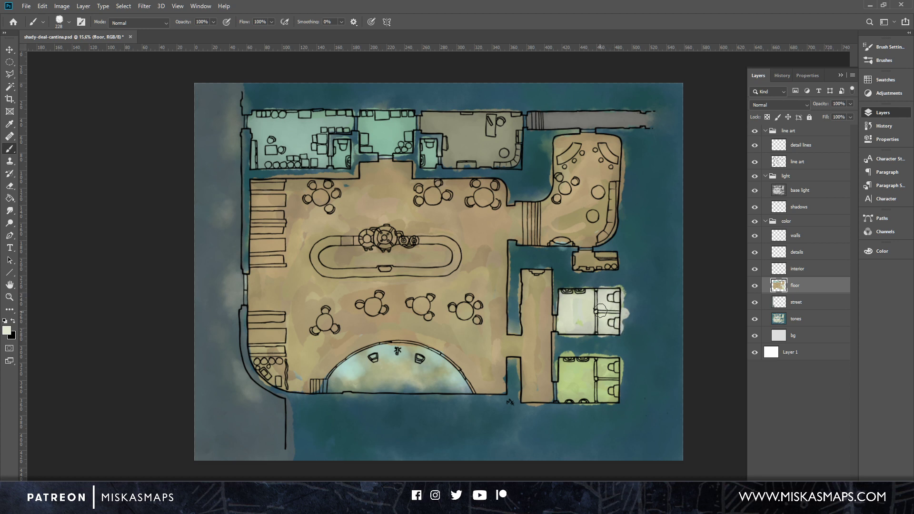
{"action": "mouse_move", "coordinate": [595, 361]}
{"action": "left_mouse_down"}
{"action": "mouse_move", "coordinate": [562, 370]}
{"action": "mouse_move", "coordinate": [561, 395]}
{"action": "mouse_move", "coordinate": [587, 362]}
{"action": "mouse_move", "coordinate": [574, 394]}
{"action": "mouse_move", "coordinate": [574, 374]}
{"action": "mouse_move", "coordinate": [603, 366]}
{"action": "mouse_move", "coordinate": [612, 367]}
{"action": "mouse_move", "coordinate": [604, 400]}
{"action": "mouse_move", "coordinate": [617, 396]}
{"action": "left_mouse_up"}
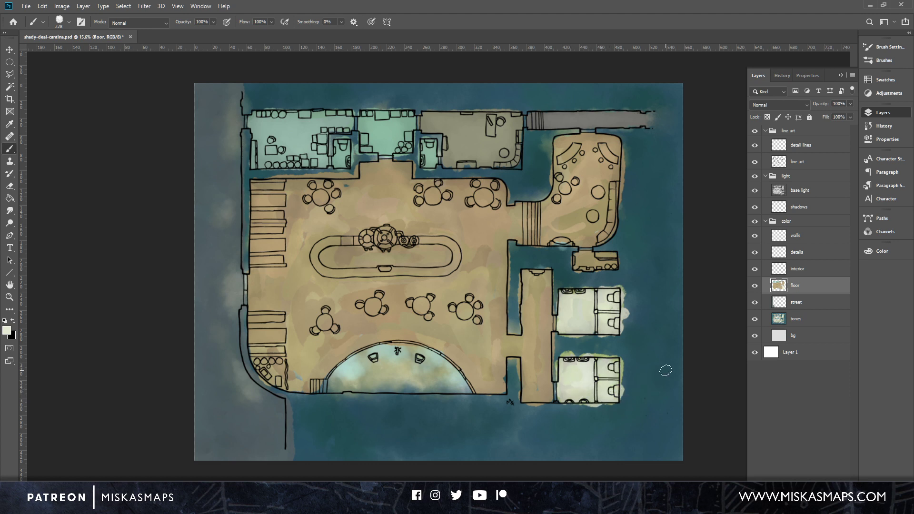
{"action": "left_click_drag", "start_coordinate": [427, 153], "coordinate": [432, 163]}
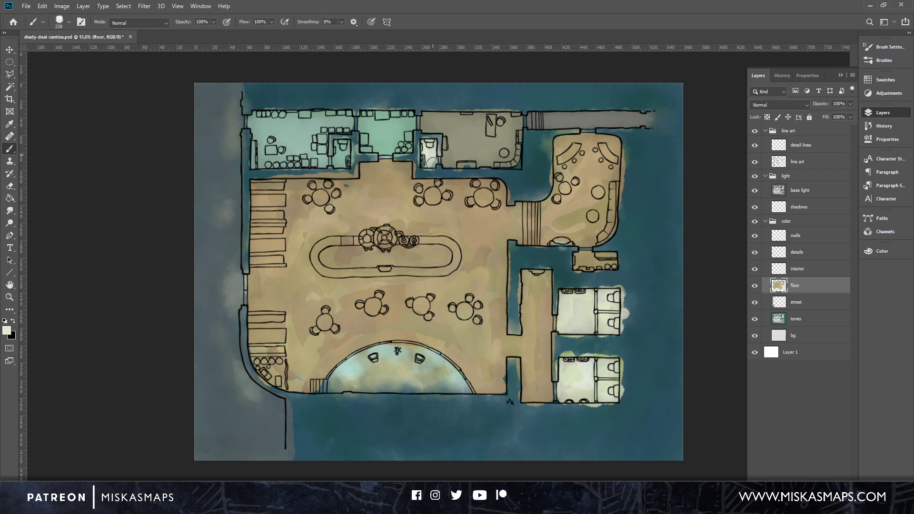
{"action": "mouse_move", "coordinate": [336, 146]}
{"action": "left_mouse_down"}
{"action": "mouse_move", "coordinate": [339, 163]}
{"action": "mouse_move", "coordinate": [341, 147]}
{"action": "left_mouse_up"}
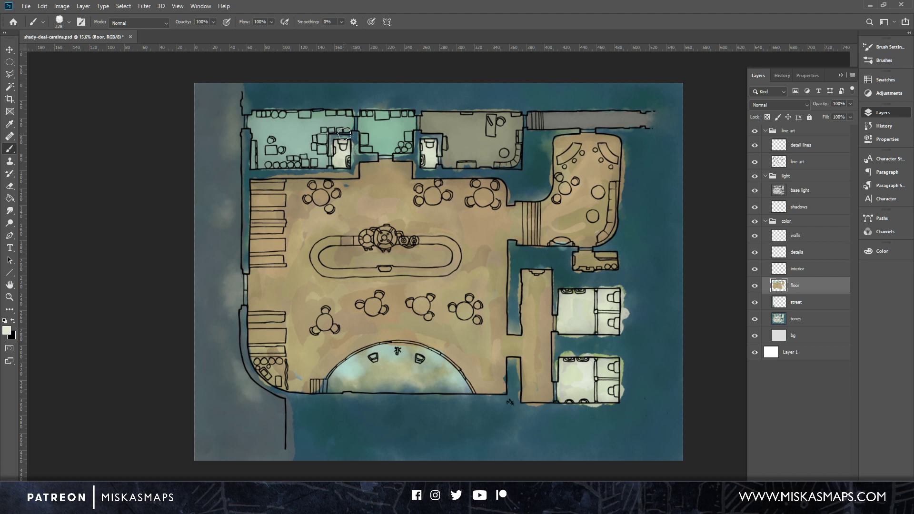
Change the foreground color to a dark gray-brown with a hue of 42°.
{"action": "left_click", "coordinate": [8, 329]}
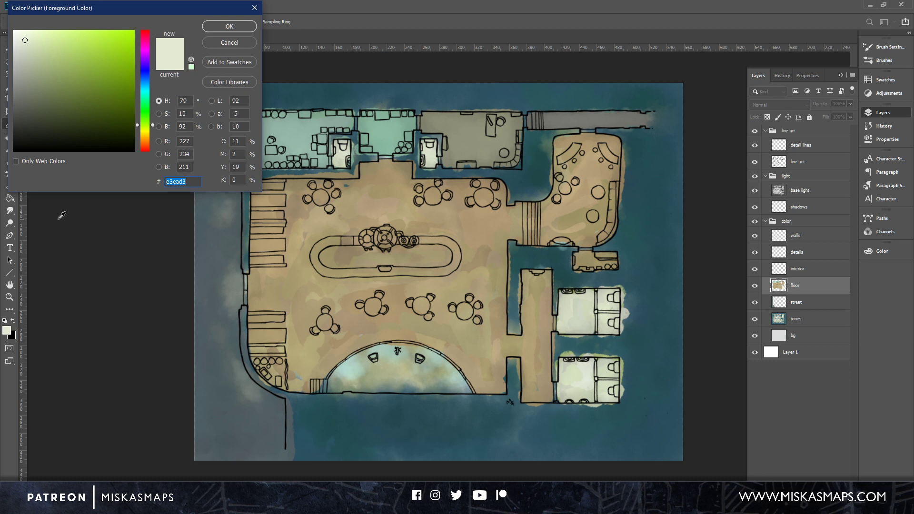
{"action": "left_click", "coordinate": [22, 91]}
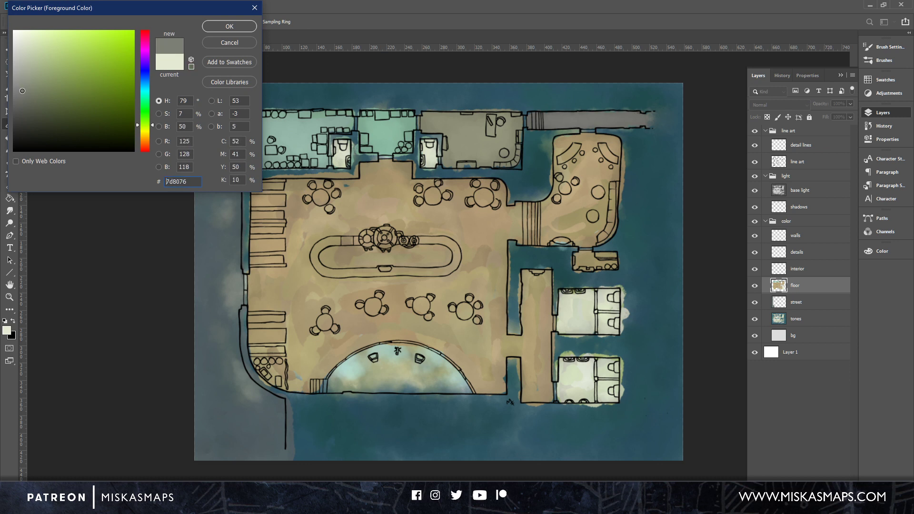
{"action": "left_click", "coordinate": [30, 91]}
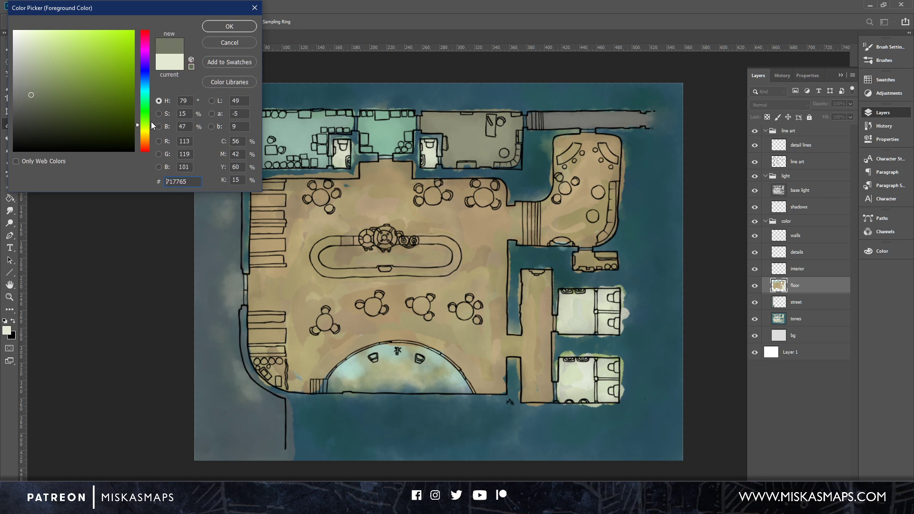
{"action": "left_click_drag", "start_coordinate": [152, 125], "coordinate": [153, 137]}
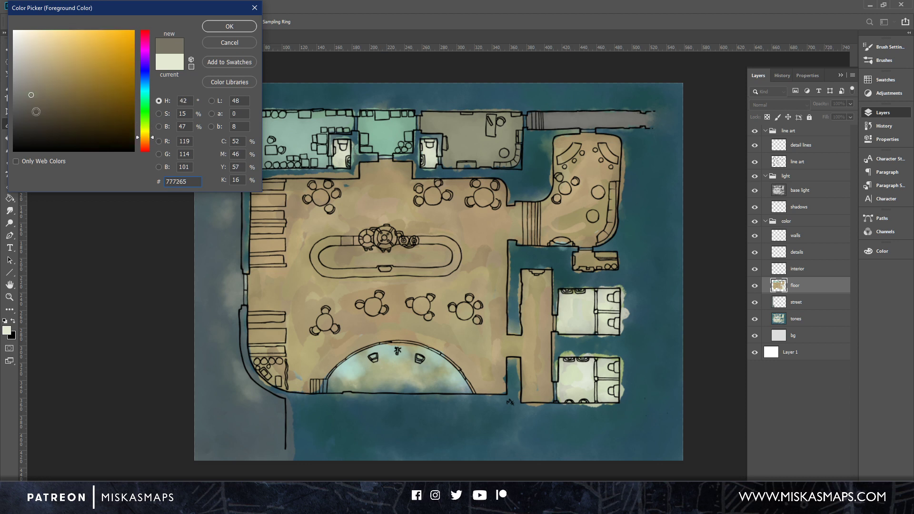
{"action": "left_click", "coordinate": [227, 25]}
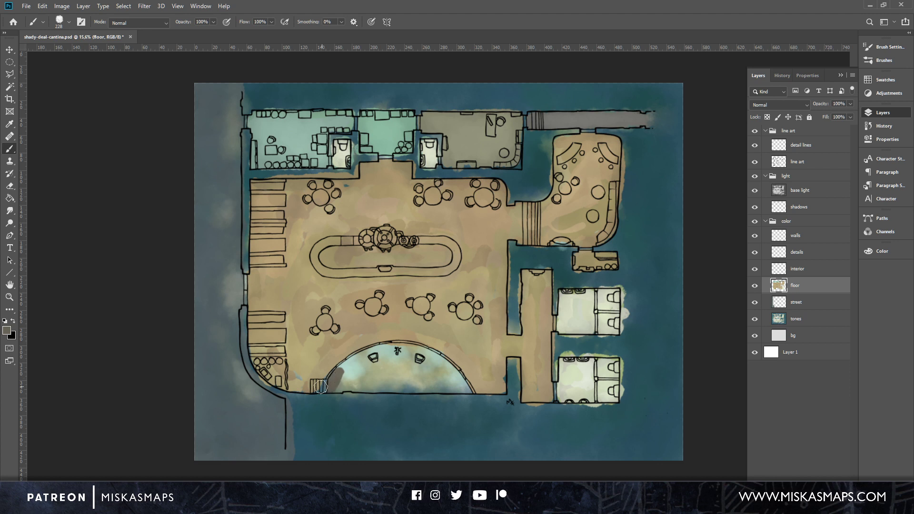
{"action": "left_click_drag", "start_coordinate": [321, 384], "coordinate": [315, 385]}
{"action": "left_click_drag", "start_coordinate": [331, 382], "coordinate": [365, 353]}
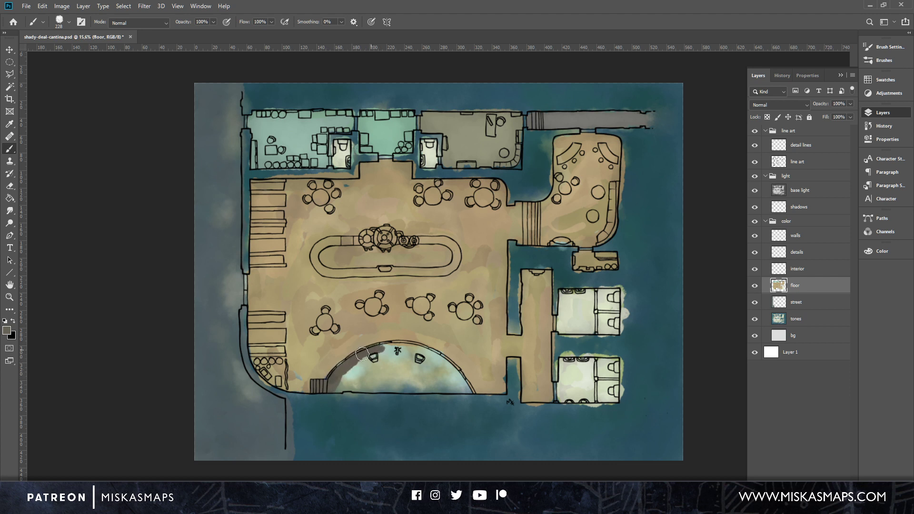
{"action": "left_click", "coordinate": [831, 480]}
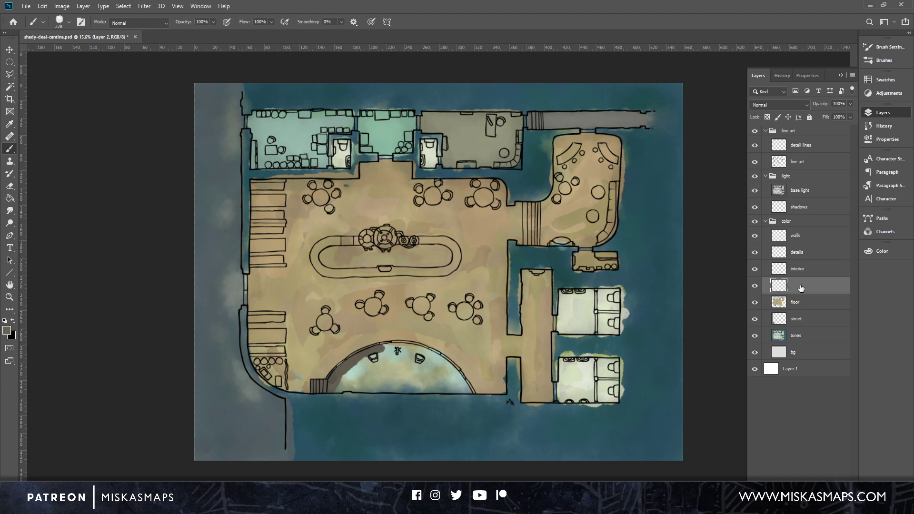
{"action": "double_click", "coordinate": [801, 287]}
{"action": "key", "text": "Return"}
{"action": "key", "text": "Delete"}
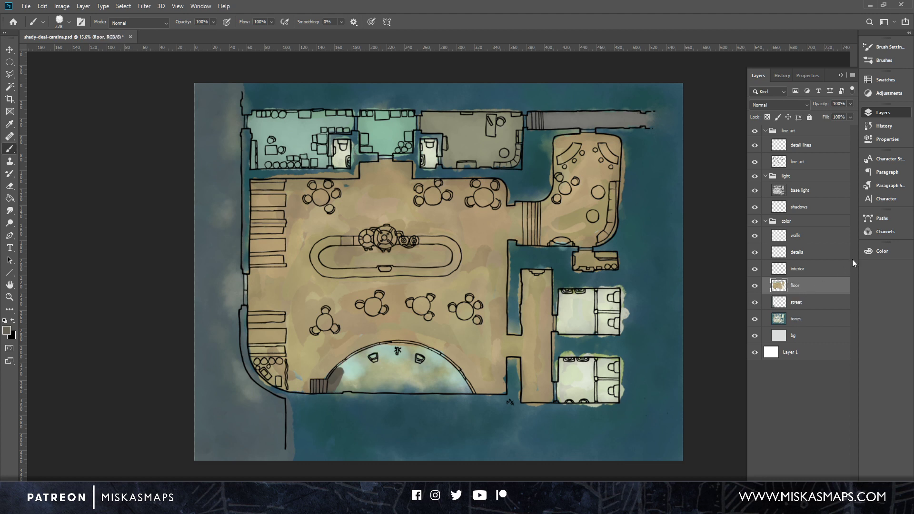
{"action": "key", "text": "ctrl+z"}
{"action": "key", "text": "ctrl+z"}
{"action": "key", "text": "ctrl+z"}
Add a new layer directly above the floor layer and name it stage.
{"action": "left_click", "coordinate": [832, 471]}
{"action": "double_click", "coordinate": [799, 285]}
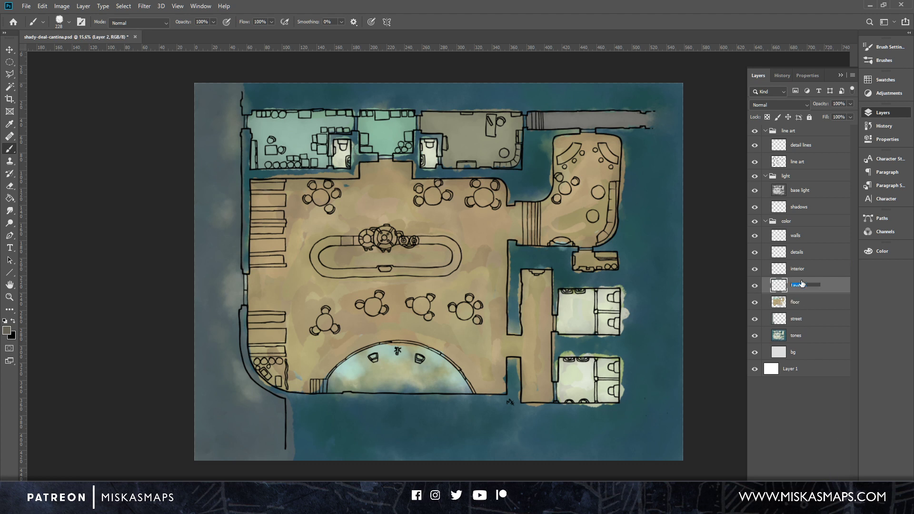
{"action": "type", "text": "stage"}
{"action": "key", "text": "Return"}
Paint the stage's side steps and its whole semicircular floor gray-brown on the stage layer, erasing paint that spills past the outline.
{"action": "left_click_drag", "start_coordinate": [317, 388], "coordinate": [318, 387]}
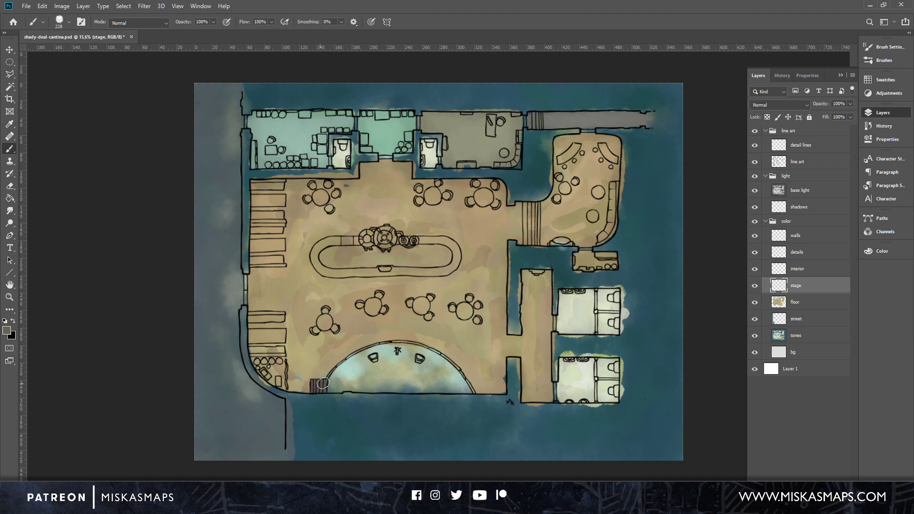
{"action": "mouse_move", "coordinate": [332, 391]}
{"action": "left_mouse_down"}
{"action": "mouse_move", "coordinate": [370, 350]}
{"action": "mouse_move", "coordinate": [360, 356]}
{"action": "mouse_move", "coordinate": [419, 349]}
{"action": "mouse_move", "coordinate": [393, 346]}
{"action": "mouse_move", "coordinate": [354, 358]}
{"action": "mouse_move", "coordinate": [329, 385]}
{"action": "mouse_move", "coordinate": [407, 351]}
{"action": "mouse_move", "coordinate": [432, 356]}
{"action": "mouse_move", "coordinate": [421, 349]}
{"action": "mouse_move", "coordinate": [468, 390]}
{"action": "left_mouse_up"}
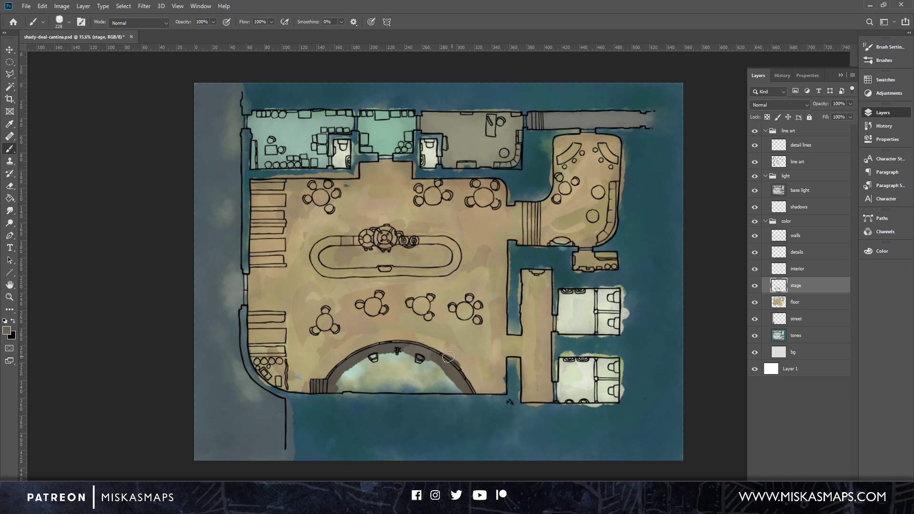
{"action": "mouse_move", "coordinate": [335, 389]}
{"action": "left_mouse_down"}
{"action": "mouse_move", "coordinate": [358, 388]}
{"action": "mouse_move", "coordinate": [404, 382]}
{"action": "mouse_move", "coordinate": [382, 358]}
{"action": "mouse_move", "coordinate": [372, 360]}
{"action": "mouse_move", "coordinate": [393, 378]}
{"action": "mouse_move", "coordinate": [384, 373]}
{"action": "mouse_move", "coordinate": [397, 361]}
{"action": "mouse_move", "coordinate": [413, 380]}
{"action": "mouse_move", "coordinate": [413, 366]}
{"action": "mouse_move", "coordinate": [409, 389]}
{"action": "mouse_move", "coordinate": [461, 389]}
{"action": "mouse_move", "coordinate": [432, 364]}
{"action": "left_mouse_up"}
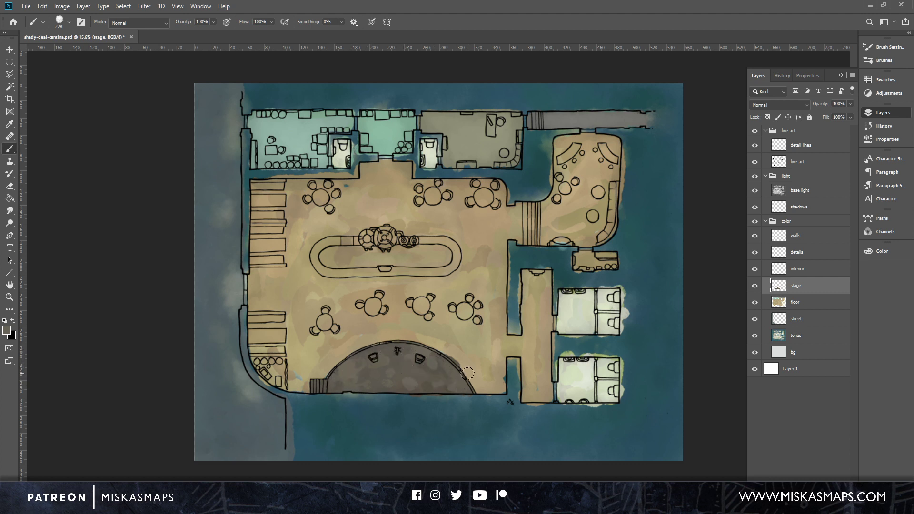
{"action": "key", "text": "e"}
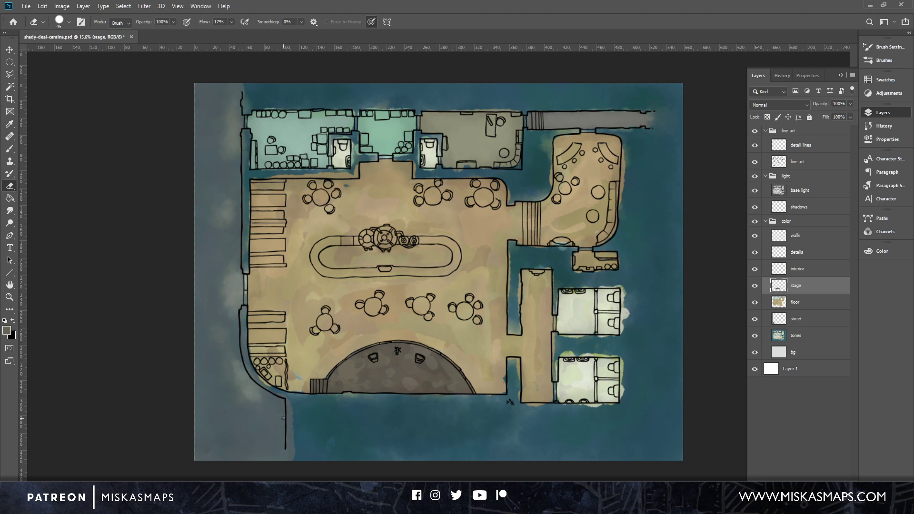
Select only the painted stage by inverting a Magic Wand selection, smudge its blotchy brushwork smooth, and deselect.
{"action": "left_click", "coordinate": [9, 87]}
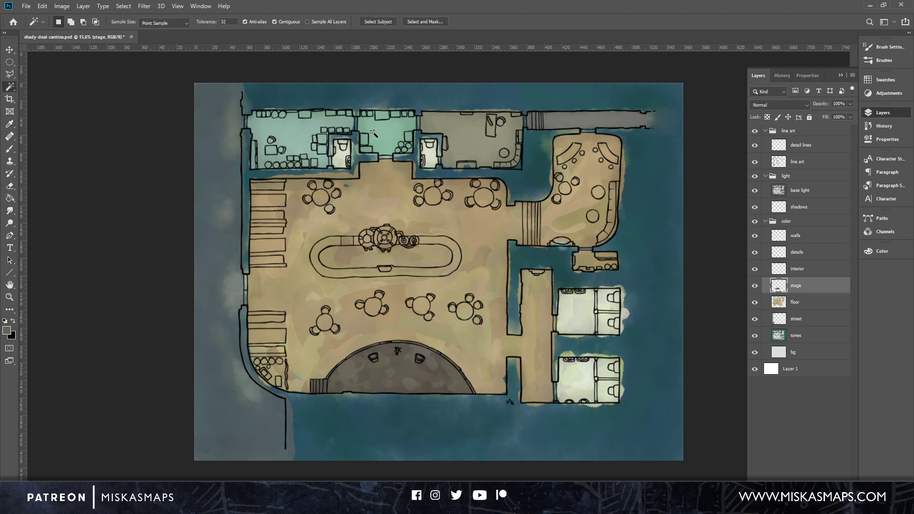
{"action": "left_click", "coordinate": [492, 357]}
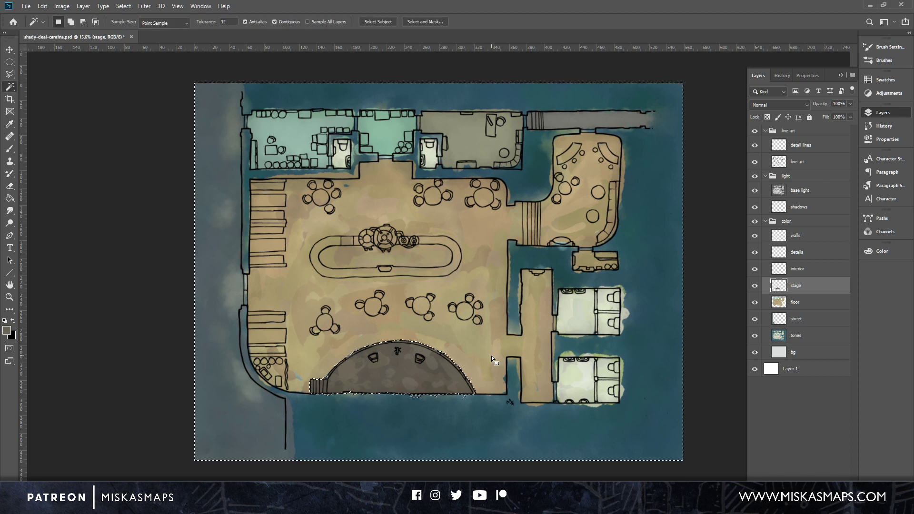
{"action": "key", "text": "ctrl+shift+i"}
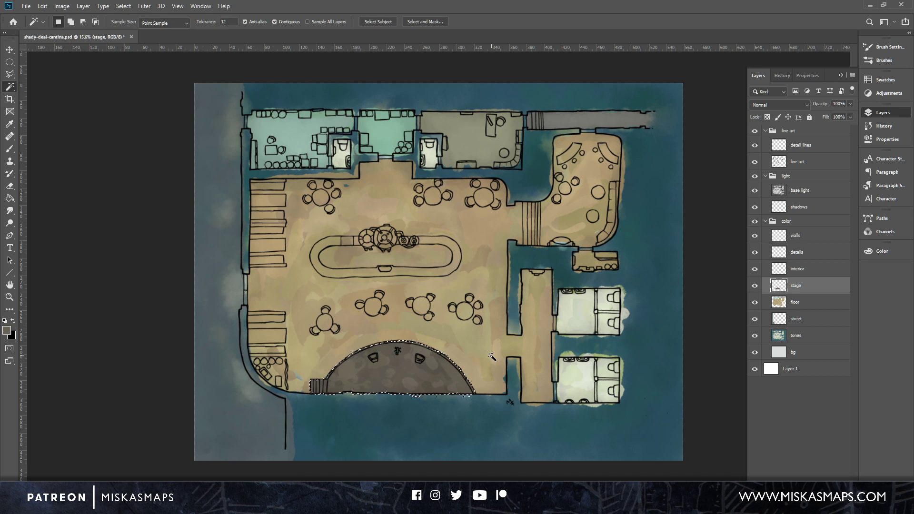
{"action": "left_click", "coordinate": [10, 211]}
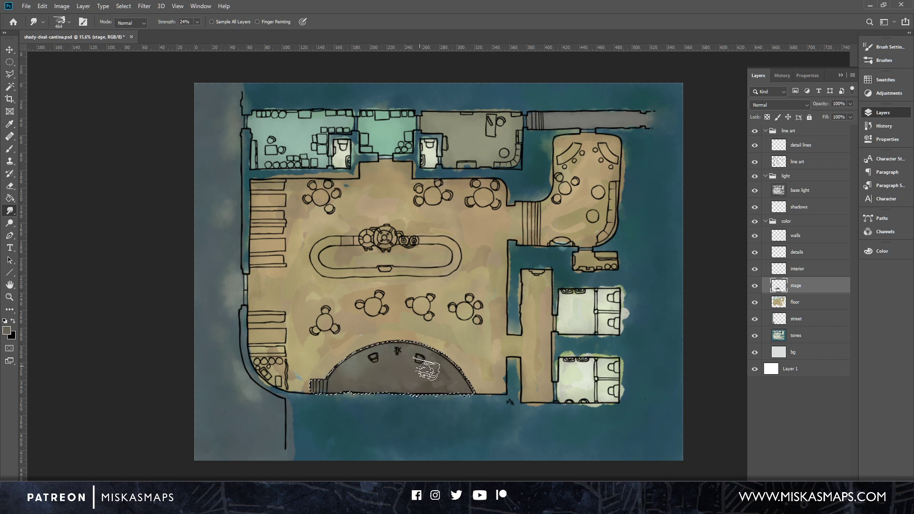
{"action": "mouse_move", "coordinate": [427, 369]}
{"action": "left_mouse_down"}
{"action": "mouse_move", "coordinate": [446, 377]}
{"action": "mouse_move", "coordinate": [442, 365]}
{"action": "mouse_move", "coordinate": [456, 378]}
{"action": "mouse_move", "coordinate": [393, 378]}
{"action": "mouse_move", "coordinate": [446, 383]}
{"action": "mouse_move", "coordinate": [430, 390]}
{"action": "mouse_move", "coordinate": [316, 390]}
{"action": "mouse_move", "coordinate": [388, 362]}
{"action": "mouse_move", "coordinate": [410, 363]}
{"action": "mouse_move", "coordinate": [395, 380]}
{"action": "mouse_move", "coordinate": [427, 383]}
{"action": "mouse_move", "coordinate": [413, 390]}
{"action": "mouse_move", "coordinate": [449, 384]}
{"action": "mouse_move", "coordinate": [413, 383]}
{"action": "left_mouse_up"}
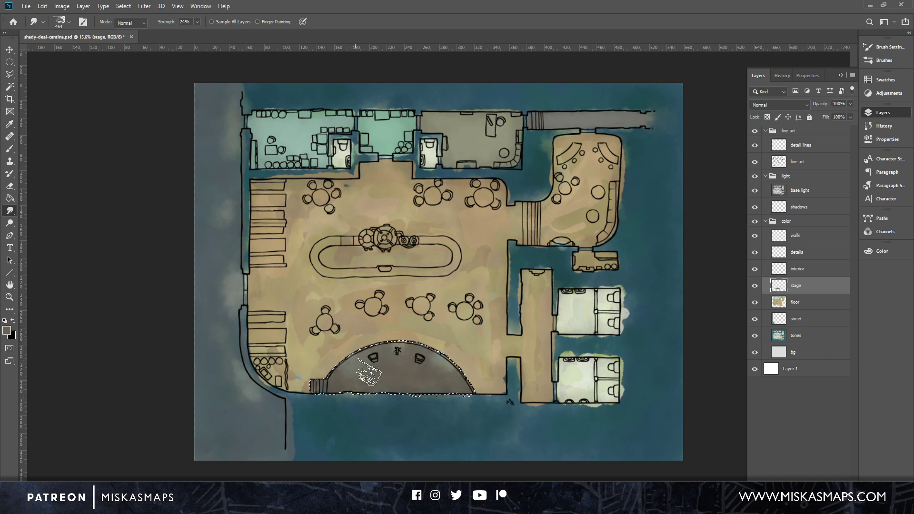
{"action": "left_click_drag", "start_coordinate": [369, 372], "coordinate": [352, 382]}
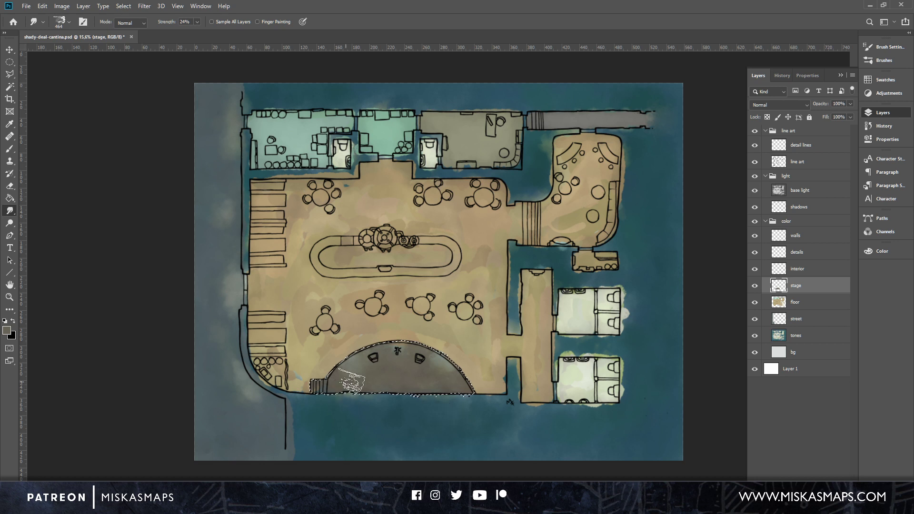
{"action": "key", "text": "ctrl+d"}
Smudge the tan brushwork on the floor layer across the booths and main hall into a softer blend.
{"action": "left_click", "coordinate": [802, 304]}
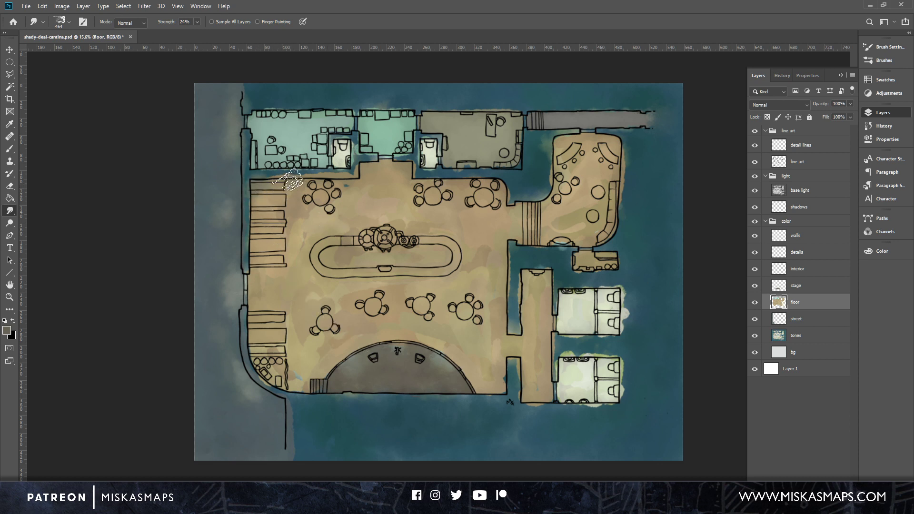
{"action": "mouse_move", "coordinate": [291, 198]}
{"action": "left_mouse_down"}
{"action": "mouse_move", "coordinate": [287, 246]}
{"action": "mouse_move", "coordinate": [285, 219]}
{"action": "mouse_move", "coordinate": [319, 209]}
{"action": "mouse_move", "coordinate": [305, 255]}
{"action": "mouse_move", "coordinate": [277, 276]}
{"action": "left_mouse_up"}
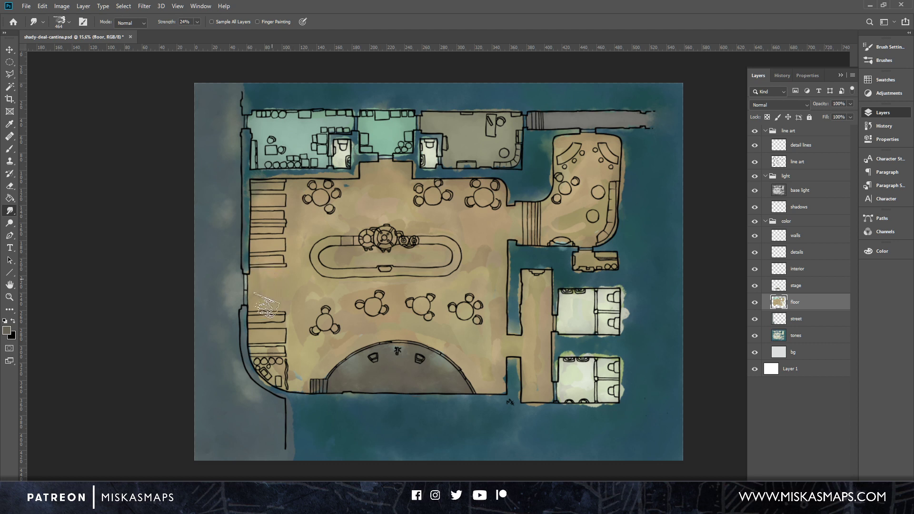
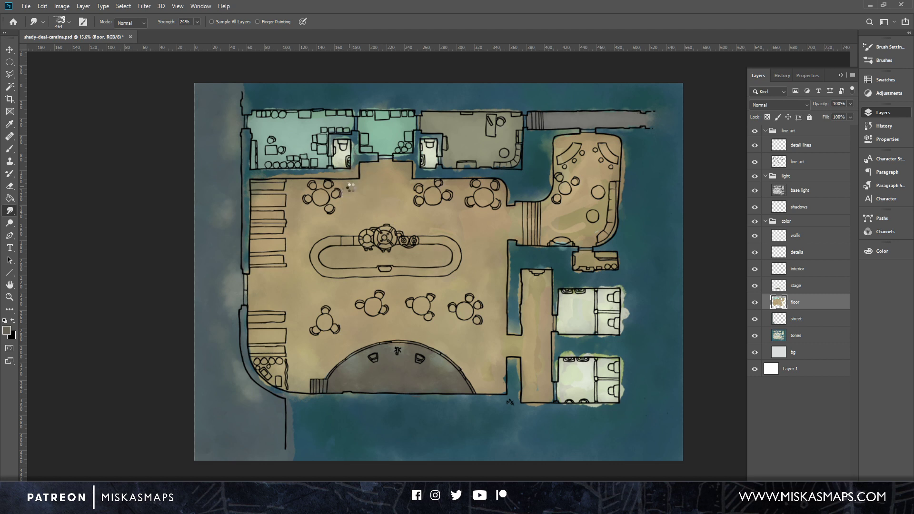
{"action": "key", "text": "b"}
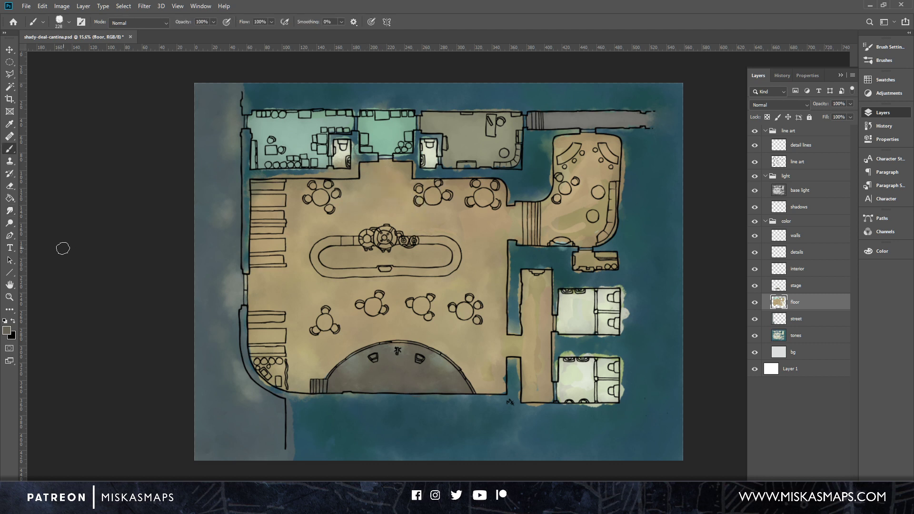
Smudge the floor paint of the upper-right lounge, the narrow hallway, and the gray and green rooms along the upper wall.
{"action": "left_click", "coordinate": [10, 210]}
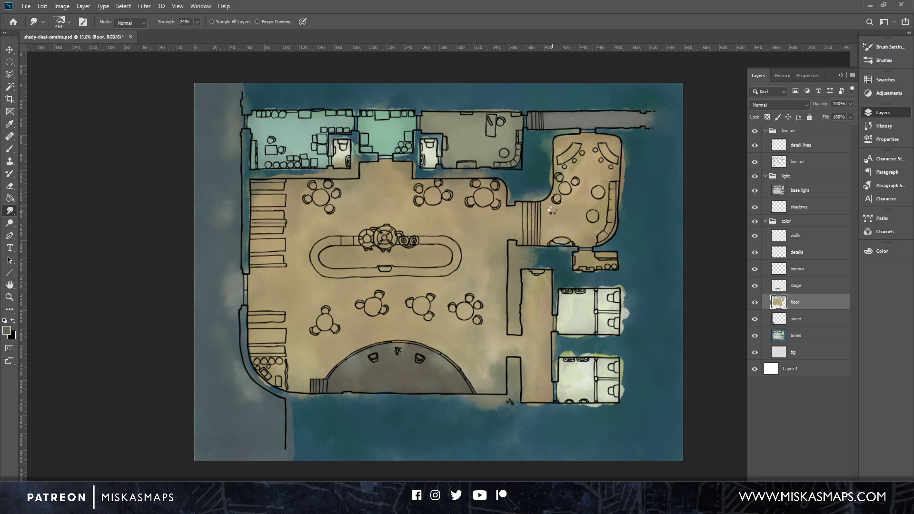
{"action": "mouse_move", "coordinate": [575, 177]}
{"action": "left_mouse_down"}
{"action": "mouse_move", "coordinate": [578, 148]}
{"action": "mouse_move", "coordinate": [602, 149]}
{"action": "mouse_move", "coordinate": [597, 219]}
{"action": "mouse_move", "coordinate": [590, 249]}
{"action": "left_mouse_up"}
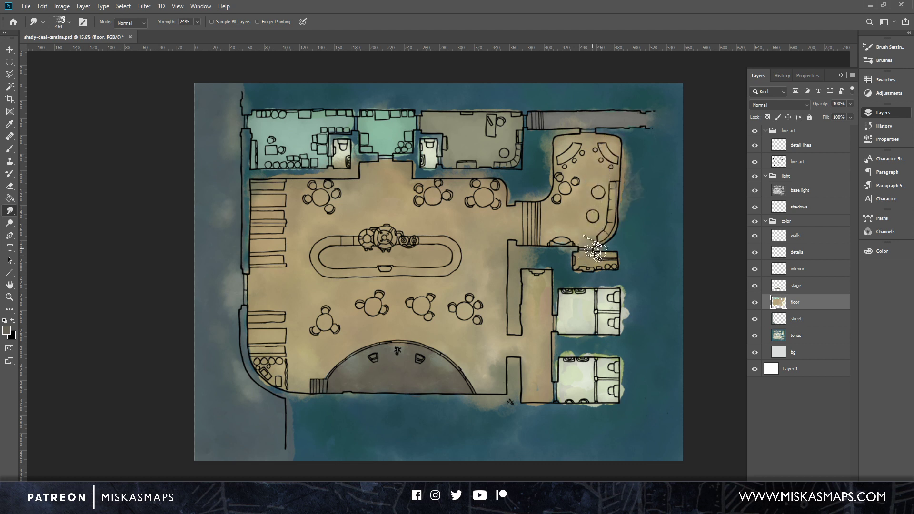
{"action": "mouse_move", "coordinate": [547, 297]}
{"action": "left_mouse_down"}
{"action": "mouse_move", "coordinate": [534, 290]}
{"action": "mouse_move", "coordinate": [536, 385]}
{"action": "mouse_move", "coordinate": [517, 348]}
{"action": "mouse_move", "coordinate": [531, 333]}
{"action": "left_mouse_up"}
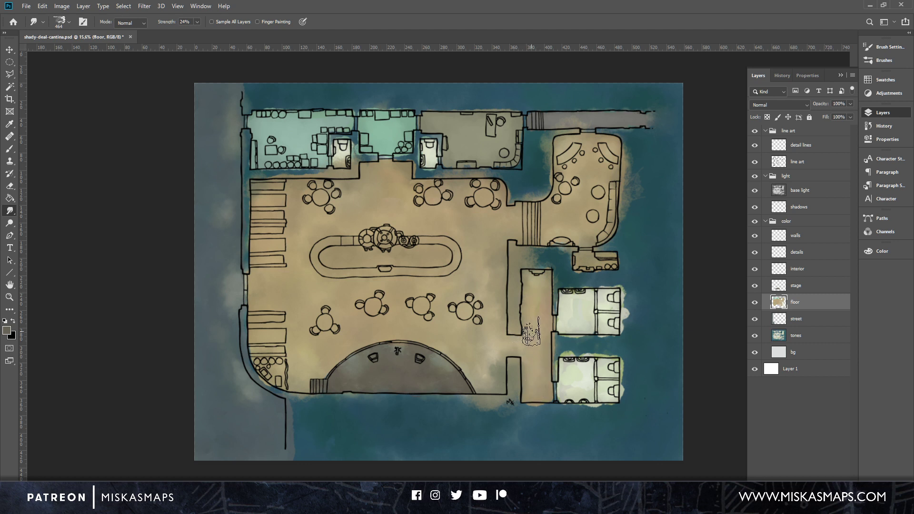
{"action": "mouse_move", "coordinate": [447, 138]}
{"action": "left_mouse_down"}
{"action": "mouse_move", "coordinate": [434, 121]}
{"action": "mouse_move", "coordinate": [463, 123]}
{"action": "mouse_move", "coordinate": [475, 138]}
{"action": "mouse_move", "coordinate": [456, 149]}
{"action": "mouse_move", "coordinate": [486, 143]}
{"action": "mouse_move", "coordinate": [491, 126]}
{"action": "mouse_move", "coordinate": [502, 148]}
{"action": "mouse_move", "coordinate": [475, 126]}
{"action": "mouse_move", "coordinate": [512, 150]}
{"action": "mouse_move", "coordinate": [439, 118]}
{"action": "left_mouse_up"}
{"action": "mouse_move", "coordinate": [383, 121]}
{"action": "left_mouse_down"}
{"action": "mouse_move", "coordinate": [392, 138]}
{"action": "mouse_move", "coordinate": [369, 124]}
{"action": "mouse_move", "coordinate": [365, 136]}
{"action": "mouse_move", "coordinate": [385, 124]}
{"action": "left_mouse_up"}
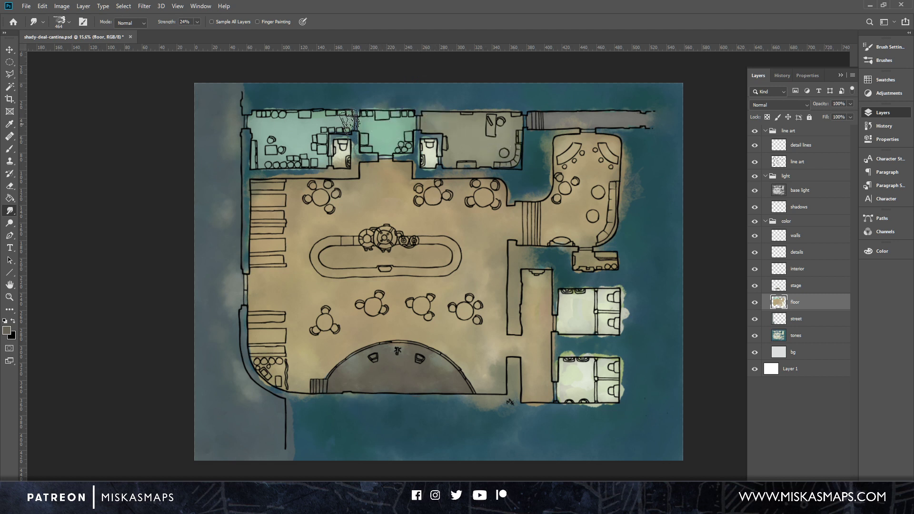
{"action": "mouse_move", "coordinate": [310, 126]}
{"action": "left_mouse_down"}
{"action": "mouse_move", "coordinate": [287, 146]}
{"action": "mouse_move", "coordinate": [278, 132]}
{"action": "mouse_move", "coordinate": [266, 141]}
{"action": "mouse_move", "coordinate": [272, 155]}
{"action": "mouse_move", "coordinate": [265, 125]}
{"action": "mouse_move", "coordinate": [271, 143]}
{"action": "left_mouse_up"}
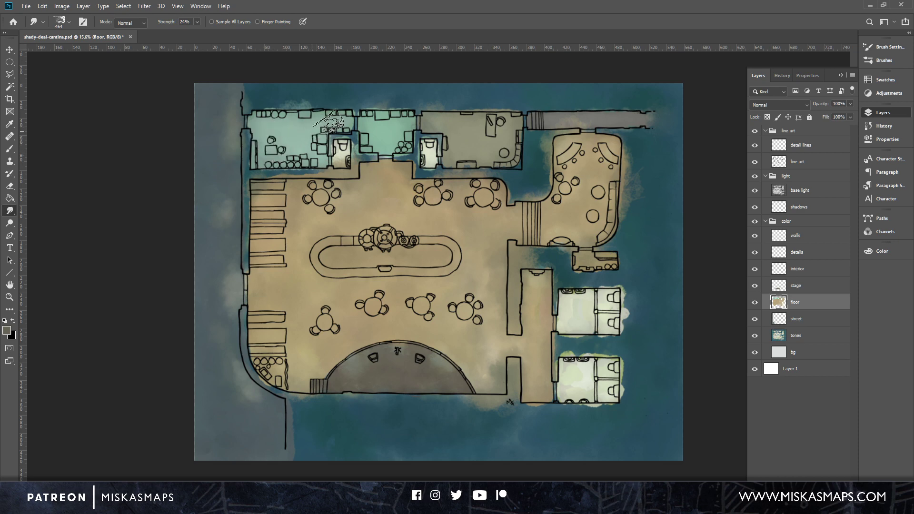
Reduce the smudge brush to 69 px and blend the off-white floor of the small toilet beside the large green room.
{"action": "right_click", "coordinate": [449, 163]}
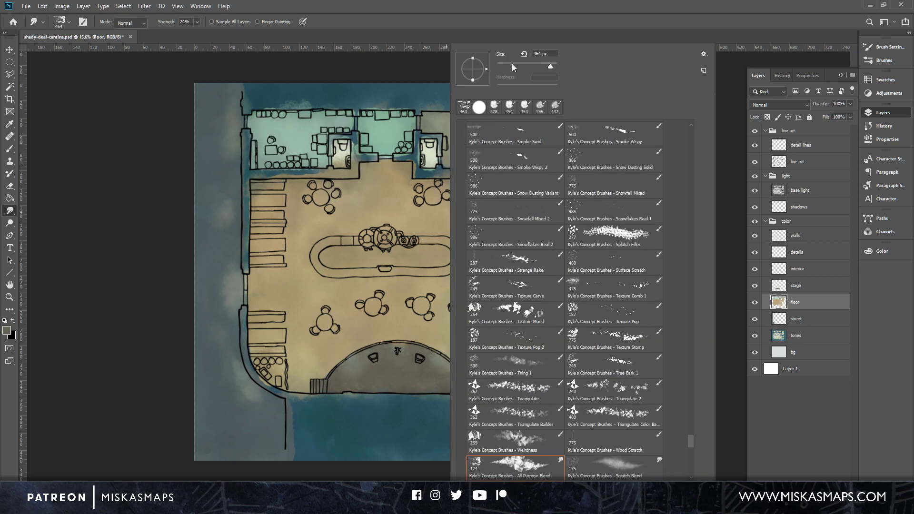
{"action": "left_click", "coordinate": [513, 63]}
{"action": "left_click", "coordinate": [513, 28]}
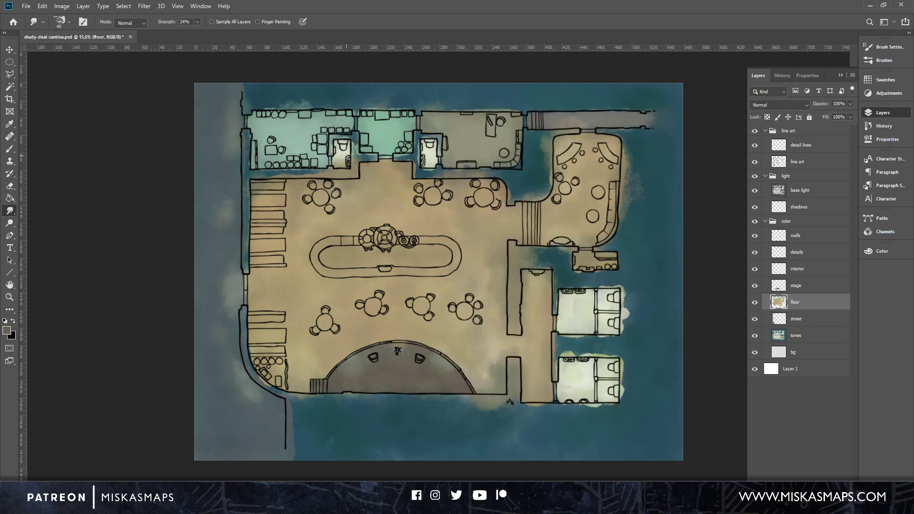
{"action": "key", "text": "ctrl+plus"}
{"action": "key", "text": "ctrl+plus"}
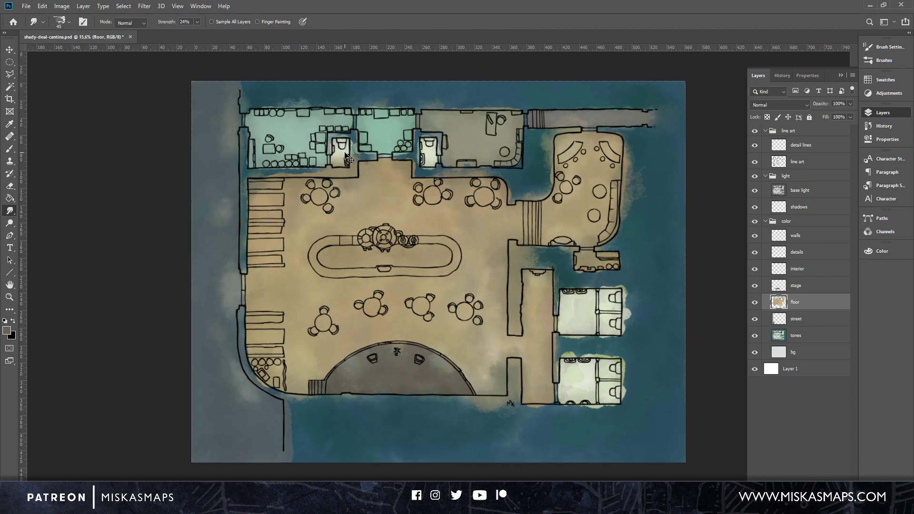
{"action": "key", "text": "ctrl+plus"}
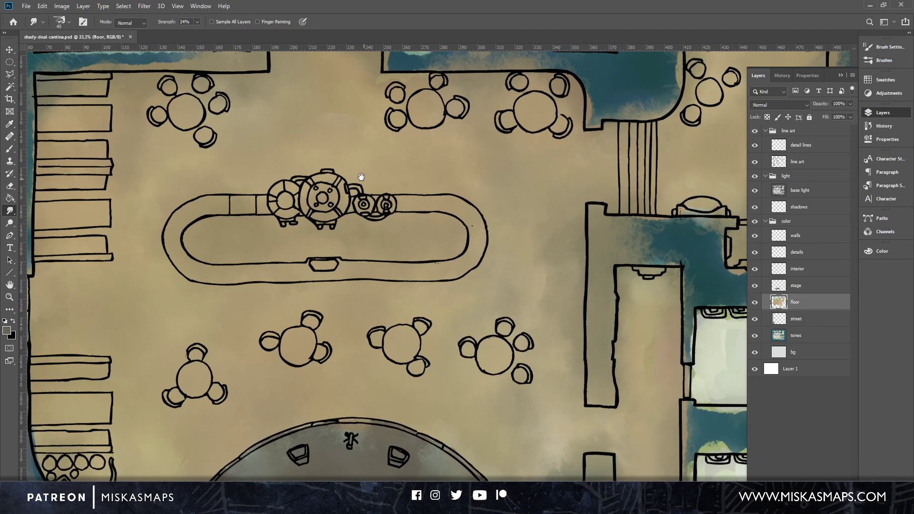
{"action": "left_click_drag", "start_coordinate": [324, 157], "coordinate": [465, 395]}
{"action": "right_click", "coordinate": [372, 260]}
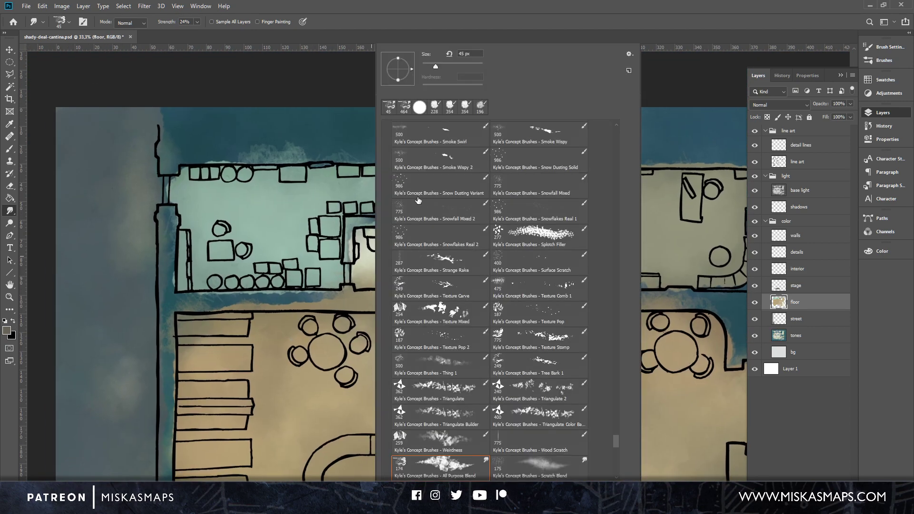
{"action": "left_click", "coordinate": [445, 69]}
{"action": "left_click", "coordinate": [361, 243]}
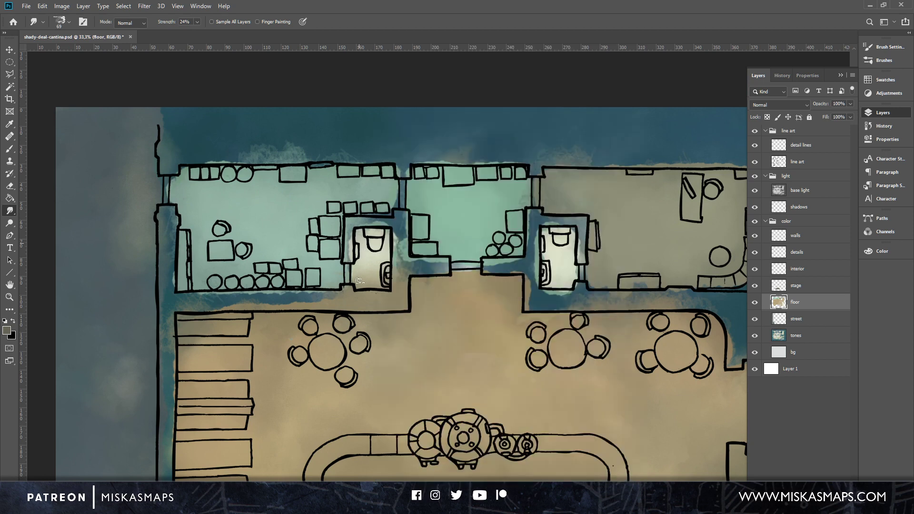
{"action": "mouse_move", "coordinate": [382, 278]}
{"action": "left_mouse_down"}
{"action": "mouse_move", "coordinate": [363, 239]}
{"action": "mouse_move", "coordinate": [371, 234]}
{"action": "left_mouse_up"}
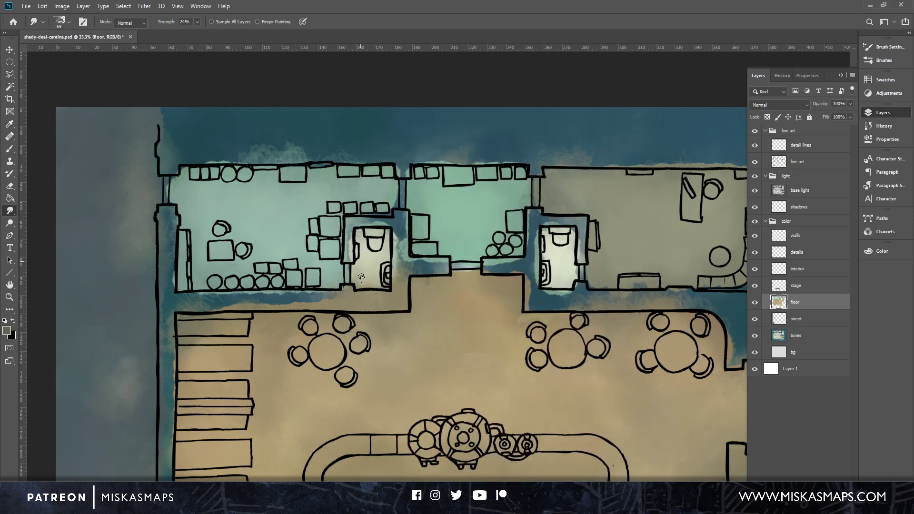
Smudge the off-white floor paint of the small toilet beside the gray room and of the upper restroom.
{"action": "mouse_move", "coordinate": [547, 265]}
{"action": "left_mouse_down"}
{"action": "mouse_move", "coordinate": [548, 243]}
{"action": "mouse_move", "coordinate": [561, 233]}
{"action": "mouse_move", "coordinate": [572, 263]}
{"action": "mouse_move", "coordinate": [553, 283]}
{"action": "mouse_move", "coordinate": [567, 259]}
{"action": "mouse_move", "coordinate": [553, 260]}
{"action": "mouse_move", "coordinate": [553, 294]}
{"action": "mouse_move", "coordinate": [551, 248]}
{"action": "mouse_move", "coordinate": [566, 263]}
{"action": "mouse_move", "coordinate": [560, 271]}
{"action": "mouse_move", "coordinate": [554, 262]}
{"action": "mouse_move", "coordinate": [565, 271]}
{"action": "mouse_move", "coordinate": [567, 264]}
{"action": "left_mouse_up"}
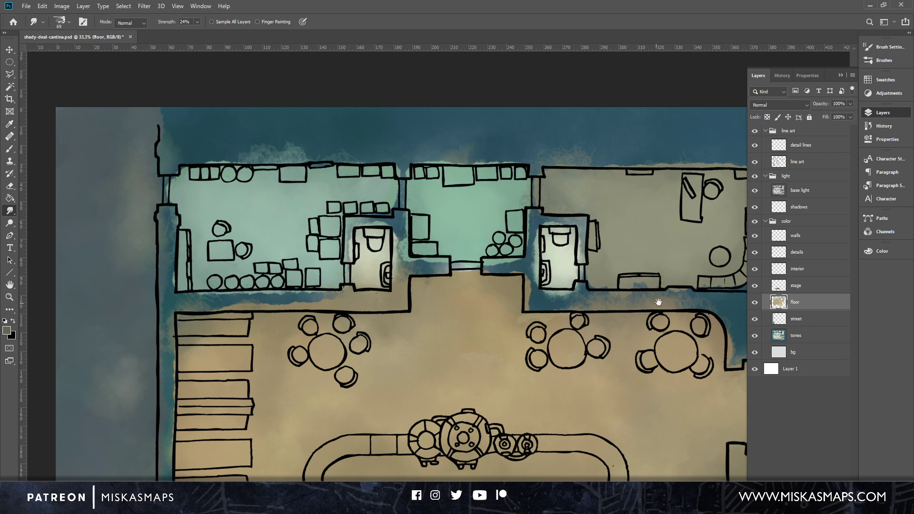
{"action": "left_click_drag", "start_coordinate": [658, 302], "coordinate": [326, 191]}
{"action": "left_click_drag", "start_coordinate": [685, 347], "coordinate": [520, 183]}
{"action": "mouse_move", "coordinate": [362, 301]}
{"action": "left_mouse_down"}
{"action": "mouse_move", "coordinate": [342, 288]}
{"action": "mouse_move", "coordinate": [341, 333]}
{"action": "mouse_move", "coordinate": [353, 349]}
{"action": "left_mouse_up"}
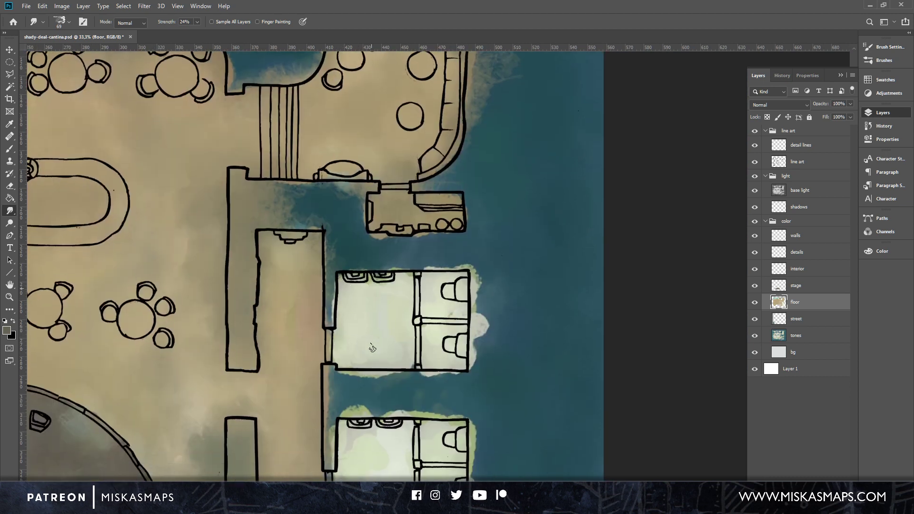
{"action": "mouse_move", "coordinate": [426, 275]}
{"action": "left_mouse_down"}
{"action": "mouse_move", "coordinate": [357, 363]}
{"action": "mouse_move", "coordinate": [434, 360]}
{"action": "mouse_move", "coordinate": [429, 354]}
{"action": "mouse_move", "coordinate": [441, 343]}
{"action": "mouse_move", "coordinate": [462, 339]}
{"action": "mouse_move", "coordinate": [435, 282]}
{"action": "left_mouse_up"}
Smudge the blotchy green-white floor paint of the lower restroom into a soft blend.
{"action": "left_click_drag", "start_coordinate": [547, 335], "coordinate": [600, 141]}
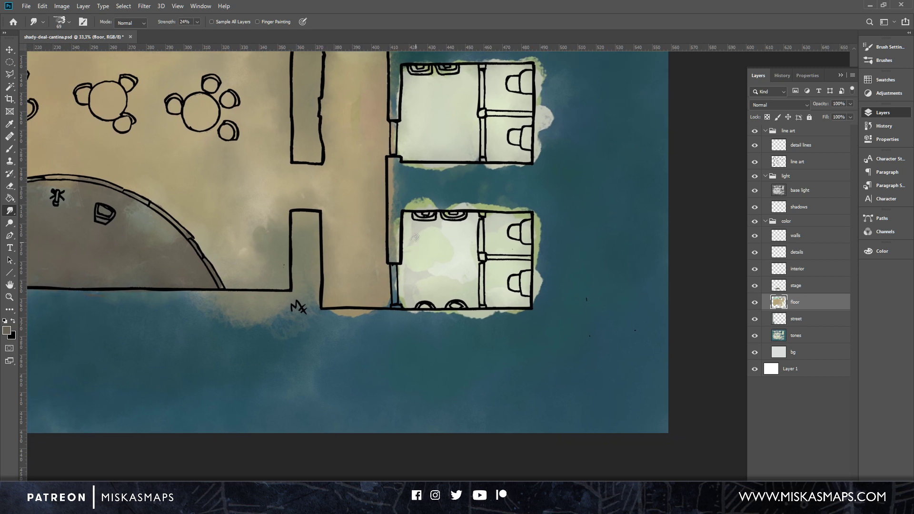
{"action": "mouse_move", "coordinate": [432, 263]}
{"action": "left_mouse_down"}
{"action": "mouse_move", "coordinate": [430, 235]}
{"action": "mouse_move", "coordinate": [472, 226]}
{"action": "mouse_move", "coordinate": [473, 295]}
{"action": "mouse_move", "coordinate": [458, 265]}
{"action": "left_mouse_up"}
{"action": "left_click_drag", "start_coordinate": [410, 236], "coordinate": [534, 286]}
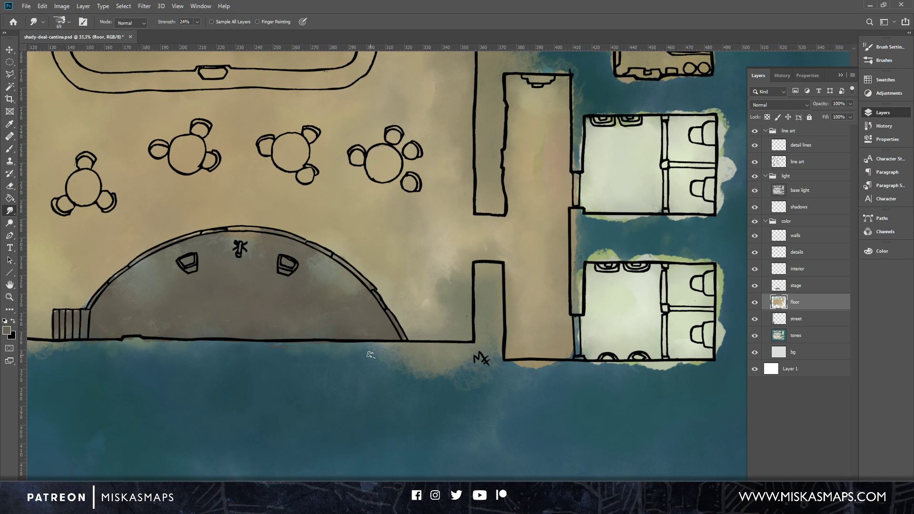
{"action": "scroll", "coordinate": [355, 300], "scroll_direction": "down", "scroll_amount": 1}
{"action": "scroll", "coordinate": [355, 299], "scroll_direction": "up", "scroll_amount": 3}
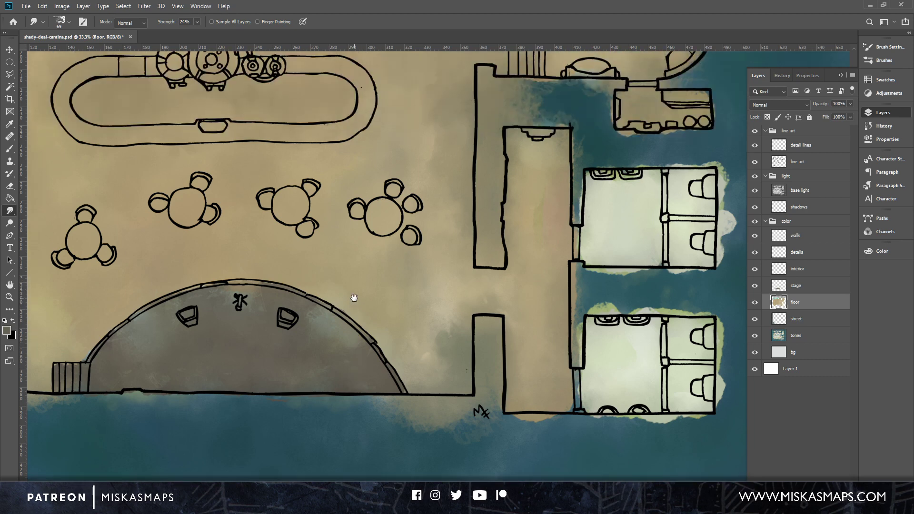
{"action": "scroll", "coordinate": [354, 297], "scroll_direction": "up", "scroll_amount": 6}
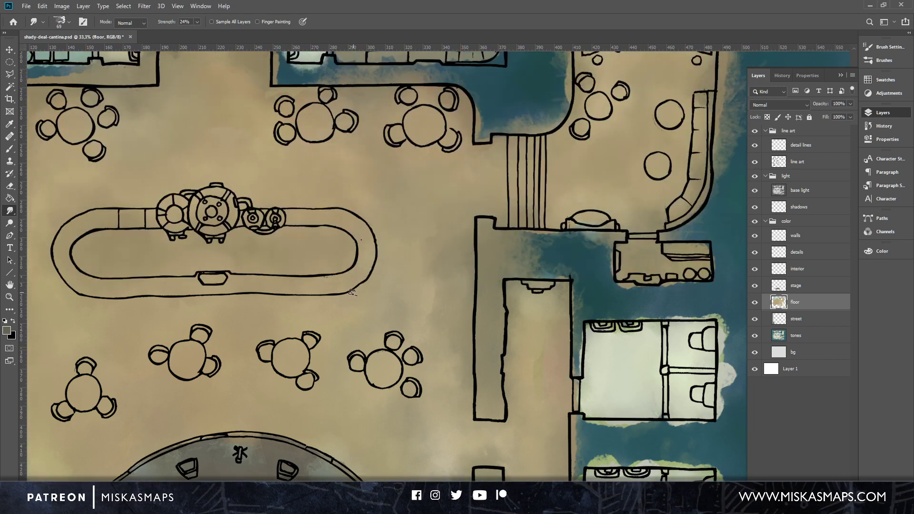
{"action": "scroll", "coordinate": [352, 291], "scroll_direction": "down", "scroll_amount": 2}
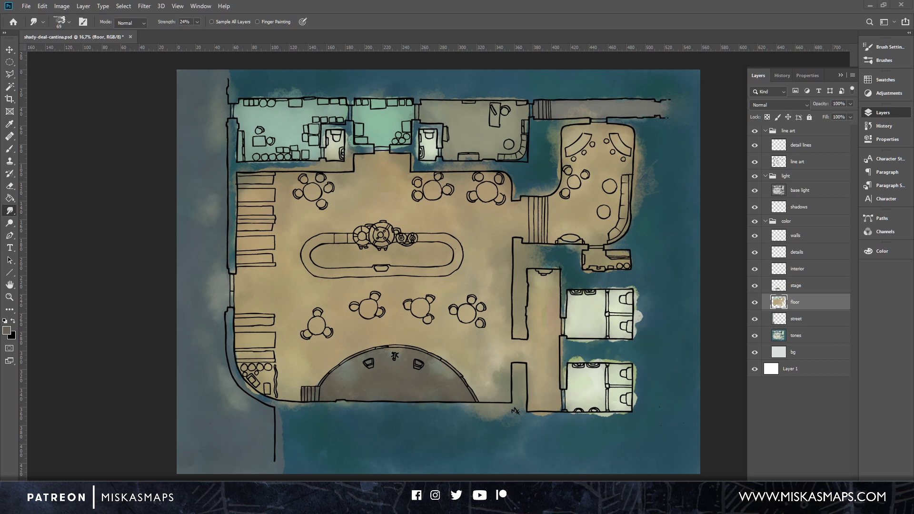
Make the detail lines layer active and set the foreground color to black (000000).
{"action": "left_click", "coordinate": [808, 269]}
{"action": "left_click", "coordinate": [803, 238]}
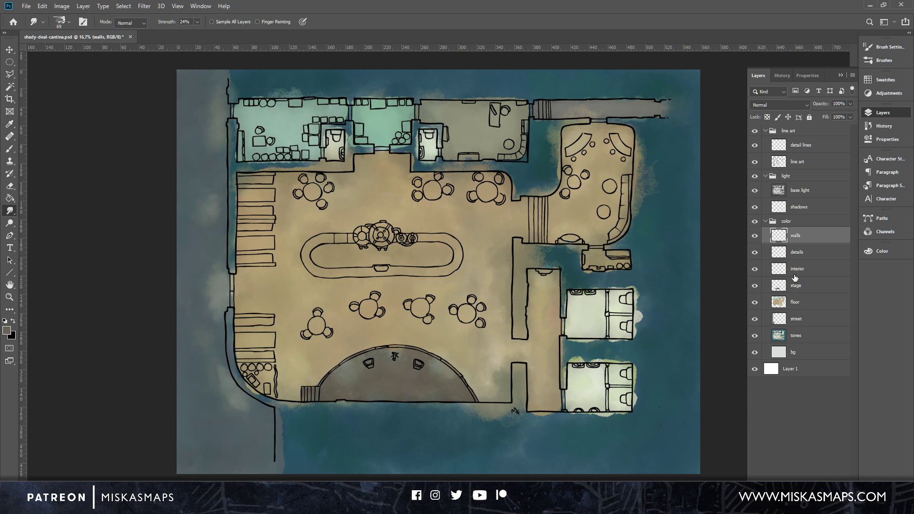
{"action": "left_click", "coordinate": [804, 146]}
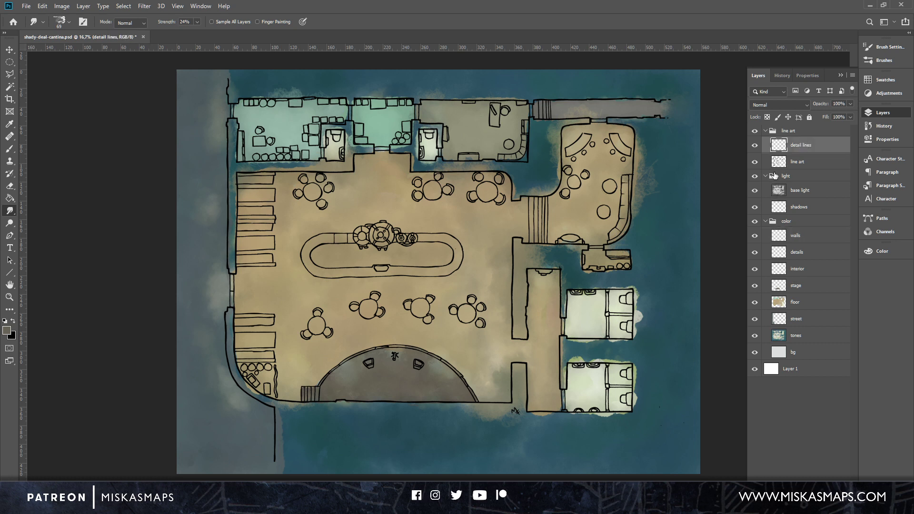
{"action": "left_click", "coordinate": [13, 322]}
{"action": "left_click", "coordinate": [7, 329]}
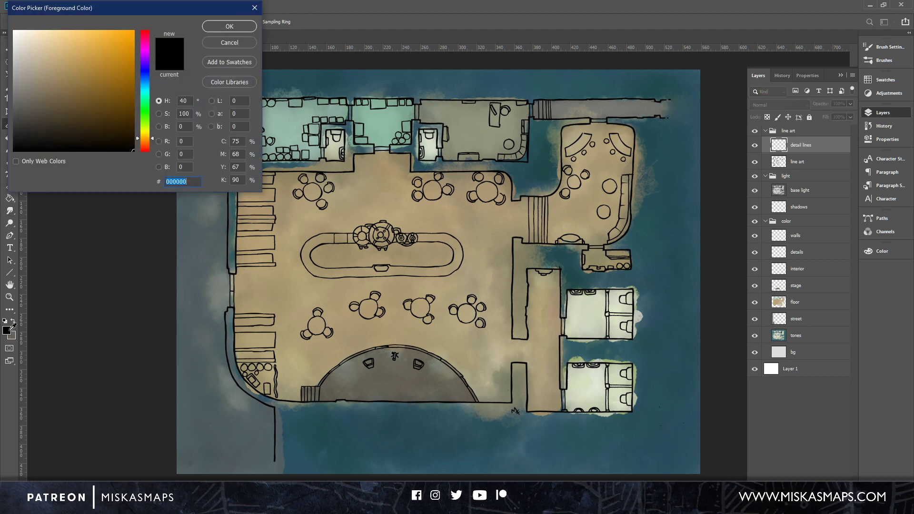
{"action": "left_click", "coordinate": [235, 27]}
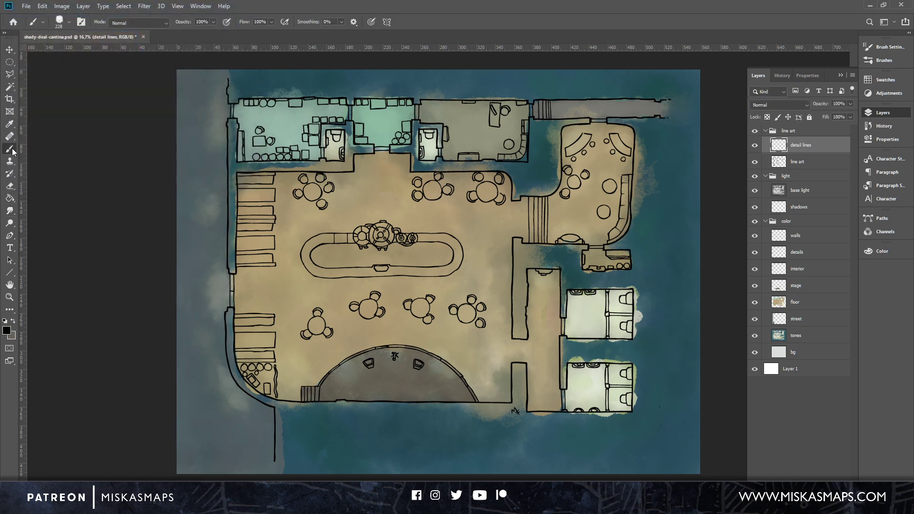
Choose the Kyle's Inkbox - Snappy brush and set its size to 10 px.
{"action": "left_click", "coordinate": [69, 21]}
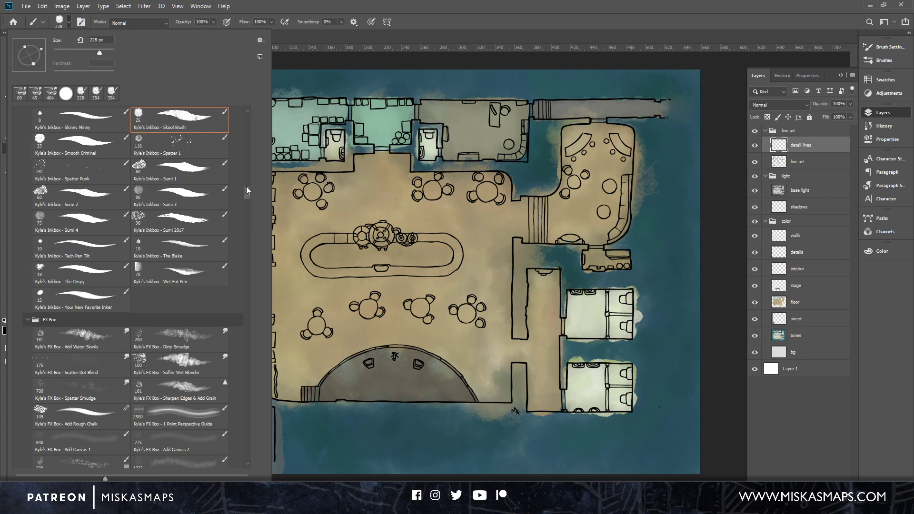
{"action": "left_click_drag", "start_coordinate": [247, 191], "coordinate": [251, 118]}
{"action": "left_click", "coordinate": [70, 150]}
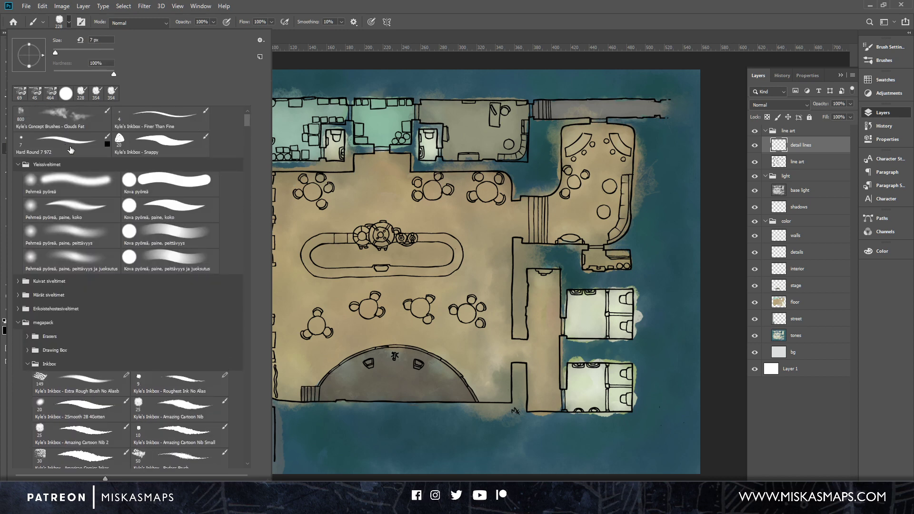
{"action": "left_click", "coordinate": [164, 117]}
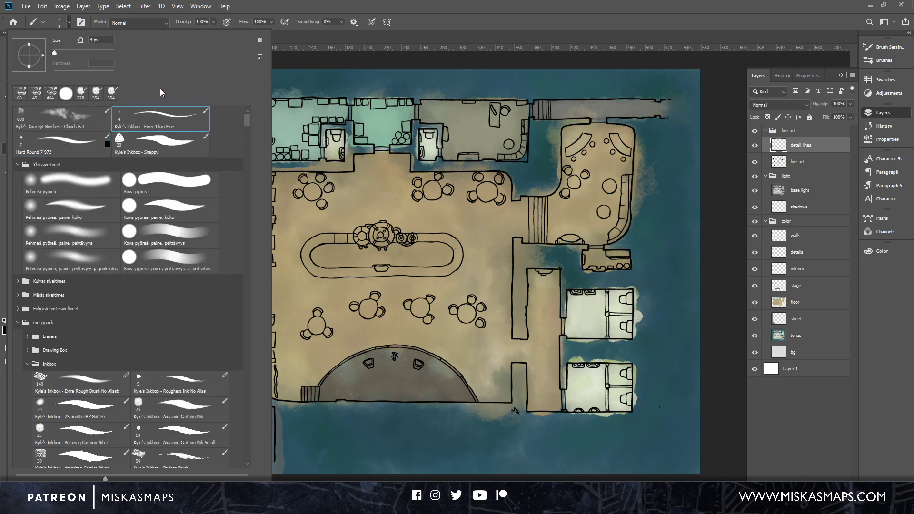
{"action": "left_click", "coordinate": [169, 144]}
{"action": "left_click_drag", "start_coordinate": [57, 51], "coordinate": [54, 48]}
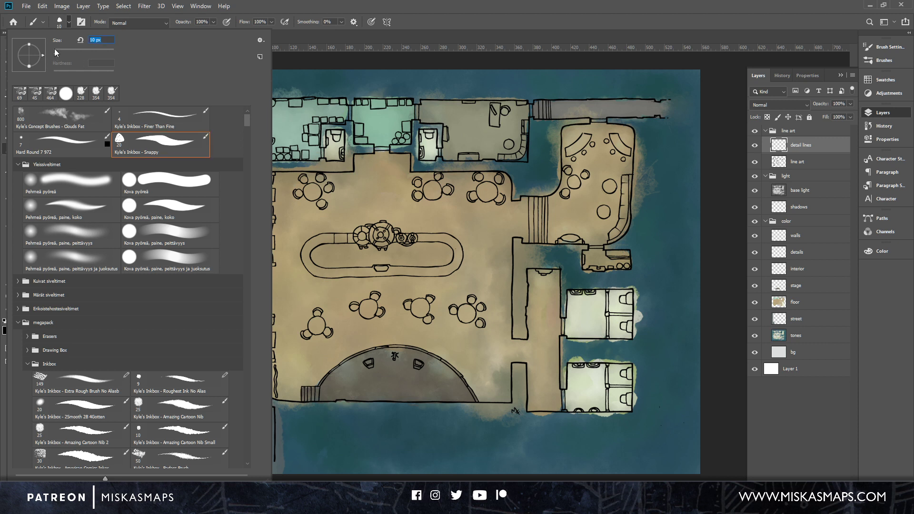
{"action": "left_click", "coordinate": [450, 24]}
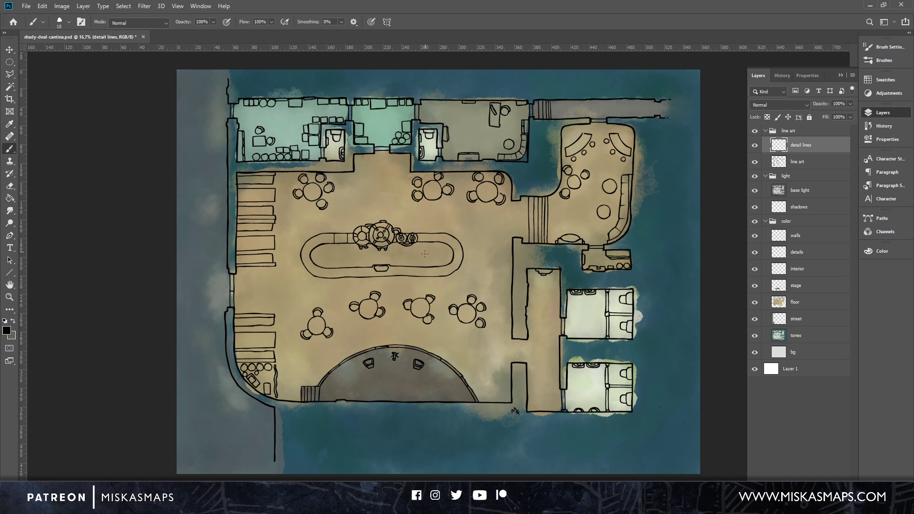
{"action": "mouse_move", "coordinate": [424, 253]}
{"action": "left_mouse_down"}
{"action": "mouse_move", "coordinate": [450, 223]}
{"action": "mouse_move", "coordinate": [442, 240]}
{"action": "left_mouse_up"}
{"action": "key", "text": "ctrl+z"}
{"action": "key", "text": "ctrl+z"}
Open a second window for shady-deal-cantina.psd and move it out of the main workspace.
{"action": "left_click", "coordinate": [201, 6]}
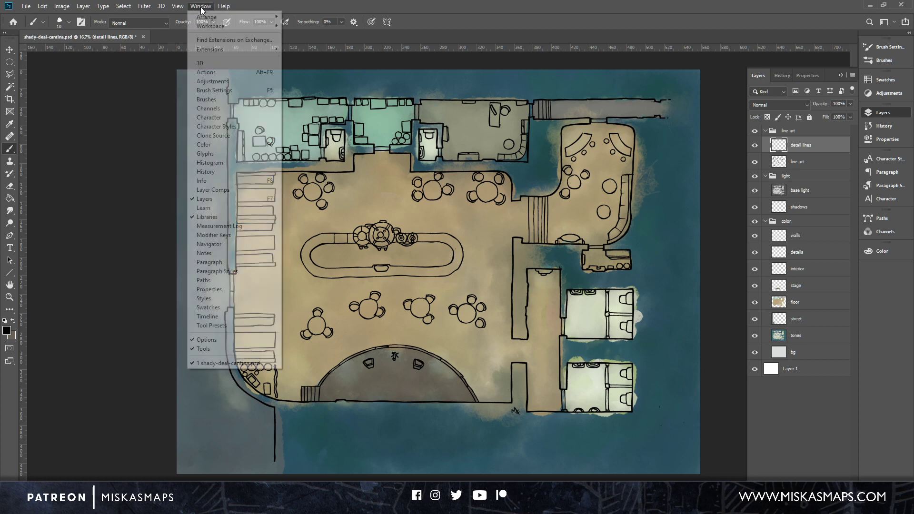
{"action": "mouse_move", "coordinate": [240, 18]}
{"action": "left_click", "coordinate": [341, 195]}
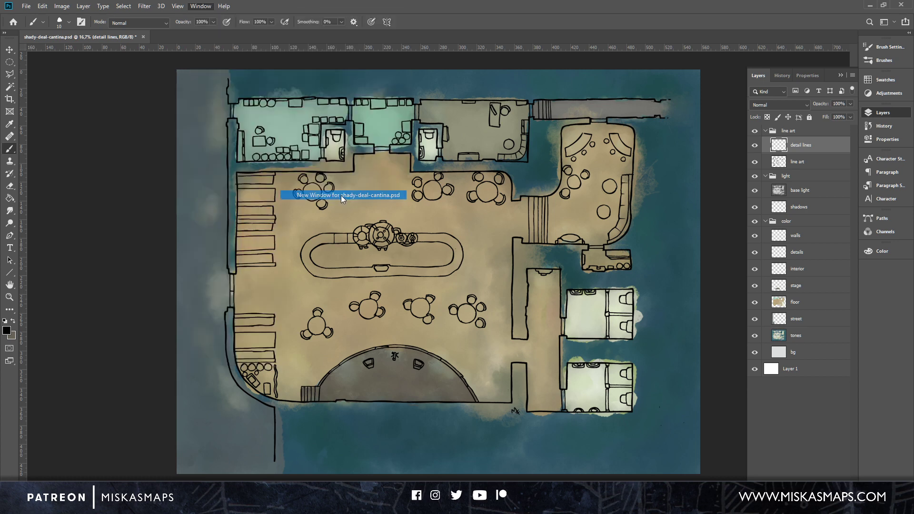
{"action": "left_click_drag", "start_coordinate": [239, 36], "coordinate": [247, 13]}
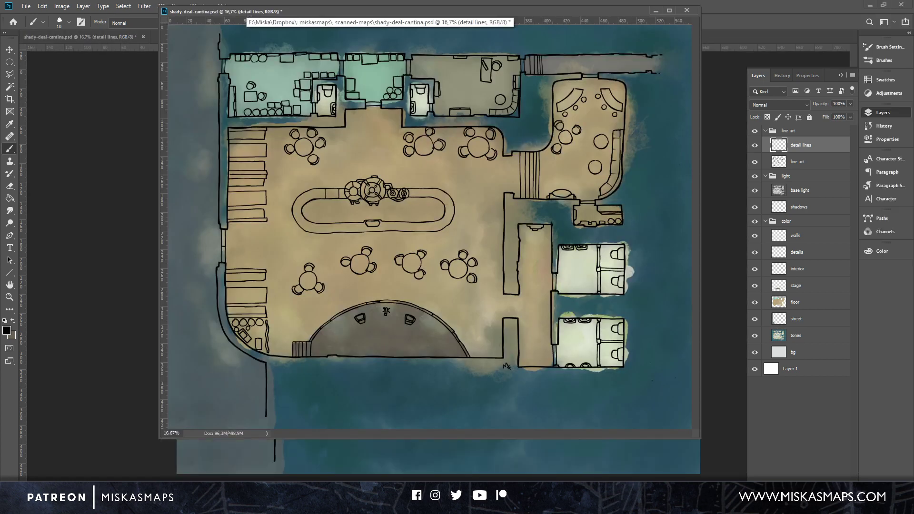
{"action": "left_click_drag", "start_coordinate": [328, 13], "coordinate": [388, 0]}
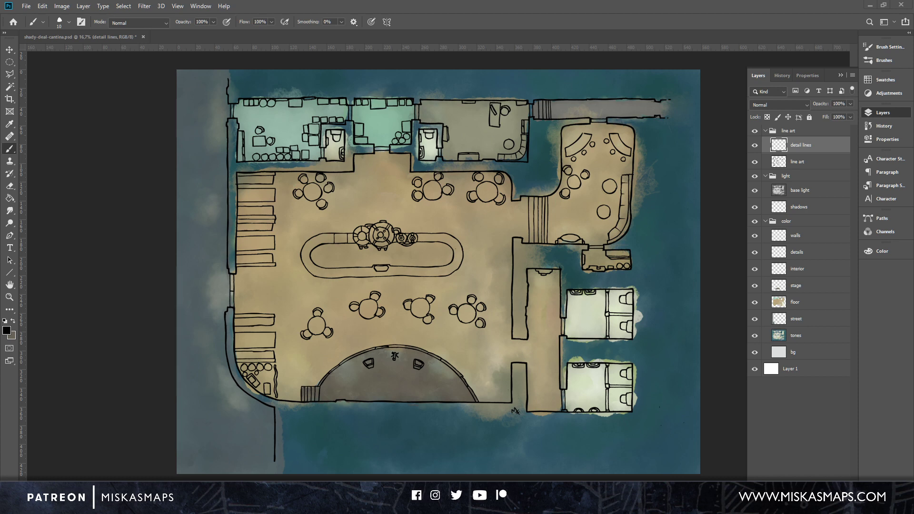
Draw four short lines across the outer street-side wall beside the upper booths to mark out window sections.
{"action": "key", "text": "ctrl+plus"}
{"action": "key", "text": "ctrl+plus"}
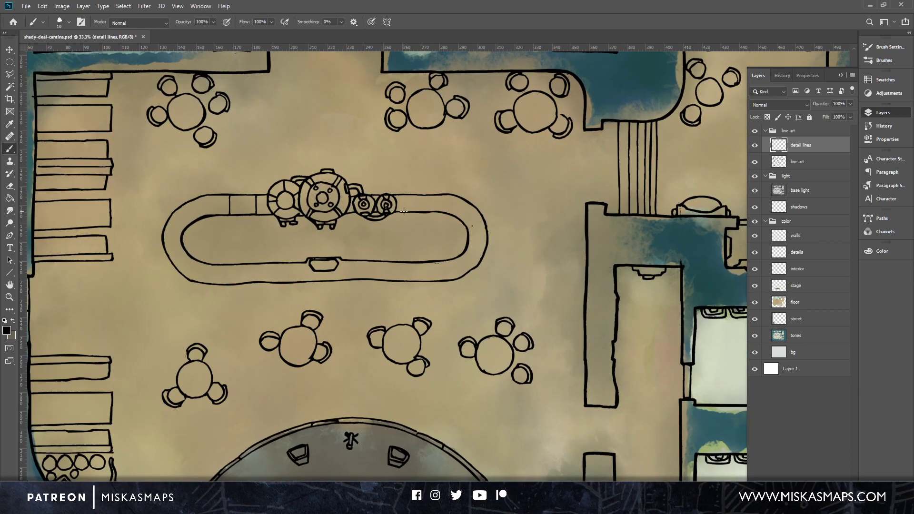
{"action": "key", "text": "ctrl+plus"}
{"action": "left_click_drag", "start_coordinate": [96, 174], "coordinate": [424, 228]}
{"action": "left_click_drag", "start_coordinate": [396, 184], "coordinate": [455, 381]}
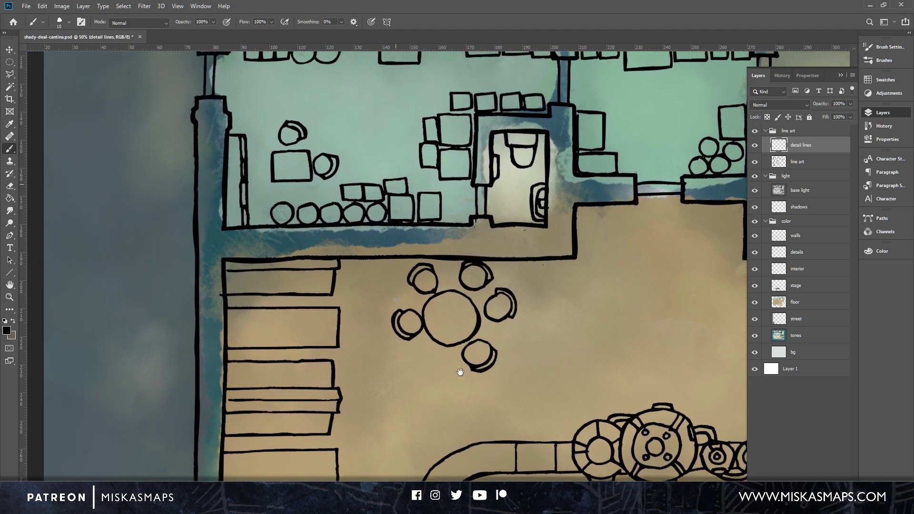
{"action": "mouse_move", "coordinate": [466, 233]}
{"action": "left_mouse_down"}
{"action": "mouse_move", "coordinate": [471, 305]}
{"action": "mouse_move", "coordinate": [506, 266]}
{"action": "mouse_move", "coordinate": [506, 141]}
{"action": "left_mouse_up"}
{"action": "left_click_drag", "start_coordinate": [473, 355], "coordinate": [480, 274]}
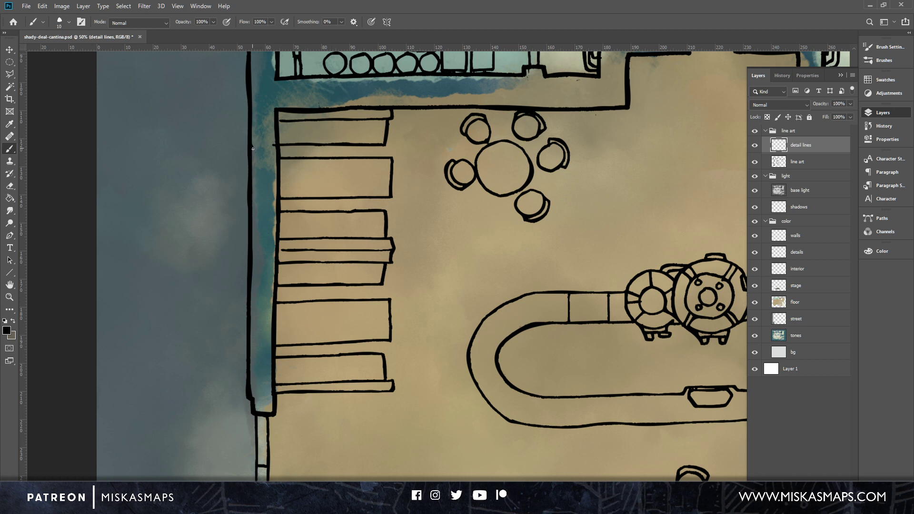
{"action": "left_click_drag", "start_coordinate": [253, 148], "coordinate": [278, 145]}
{"action": "left_click_drag", "start_coordinate": [255, 207], "coordinate": [277, 207]}
{"action": "left_click_drag", "start_coordinate": [250, 288], "coordinate": [270, 288]}
{"action": "left_click_drag", "start_coordinate": [250, 355], "coordinate": [269, 351]}
Draw a window in the outer wall beside the lower booths with two cross lines and two lengthwise lines.
{"action": "scroll", "coordinate": [470, 229], "scroll_direction": "down", "scroll_amount": 10}
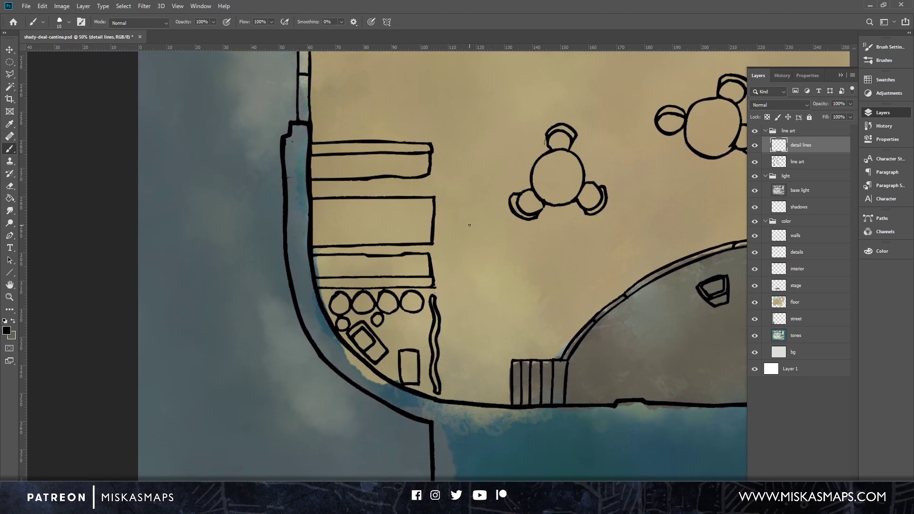
{"action": "left_click_drag", "start_coordinate": [287, 186], "coordinate": [309, 188]}
{"action": "left_click_drag", "start_coordinate": [289, 253], "coordinate": [307, 253]}
{"action": "left_click_drag", "start_coordinate": [293, 192], "coordinate": [291, 250]}
{"action": "left_click_drag", "start_coordinate": [299, 192], "coordinate": [299, 249]}
Draw paired black lengthwise lines inside the two window sections of the outer wall beside the upper booths.
{"action": "left_click_drag", "start_coordinate": [343, 322], "coordinate": [352, 389]}
{"action": "left_click_drag", "start_coordinate": [355, 172], "coordinate": [366, 421]}
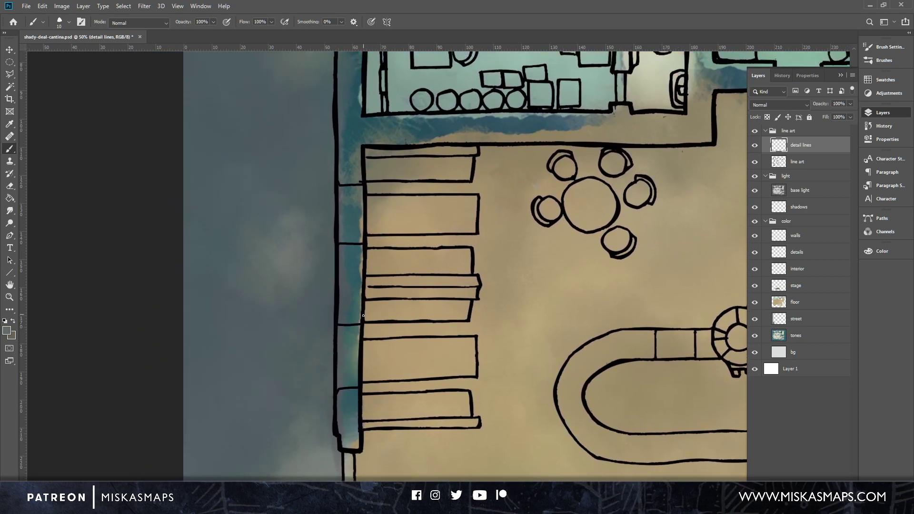
{"action": "left_click", "coordinate": [361, 277], "text": "alt"}
{"action": "left_click_drag", "start_coordinate": [397, 328], "coordinate": [445, 172]}
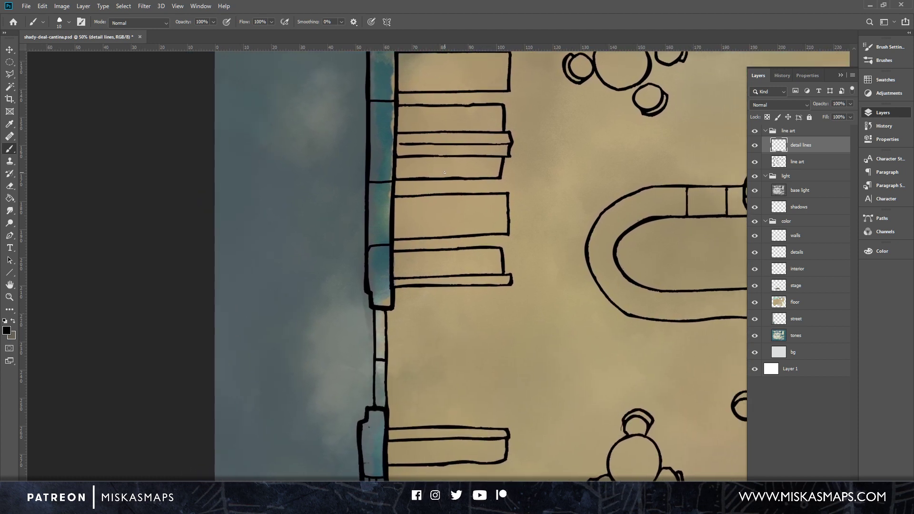
{"action": "scroll", "coordinate": [450, 198], "scroll_direction": "down", "scroll_amount": 1}
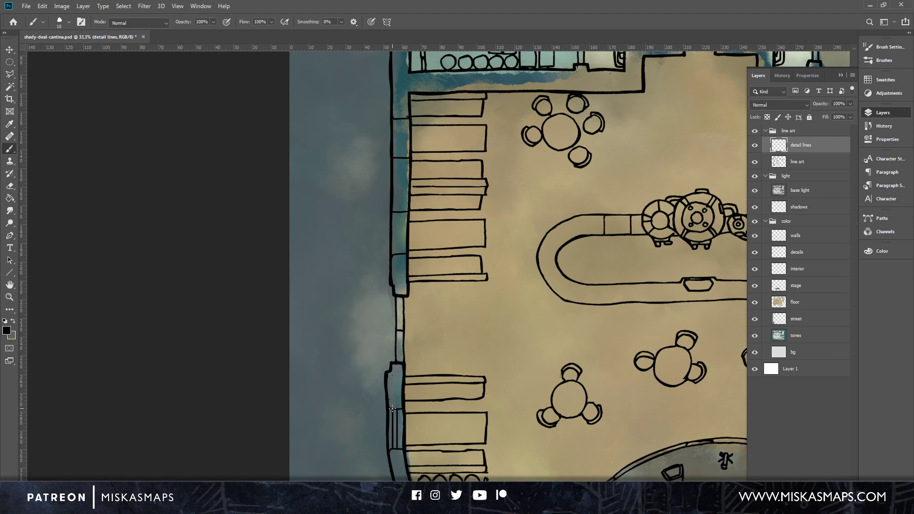
{"action": "left_click", "coordinate": [395, 253], "text": "shift"}
{"action": "left_click_drag", "start_coordinate": [395, 253], "coordinate": [396, 214]}
{"action": "key", "text": "ctrl+z"}
{"action": "left_click", "coordinate": [396, 158], "text": "shift"}
{"action": "key", "text": "ctrl+z"}
{"action": "mouse_move", "coordinate": [395, 157]}
{"action": "left_mouse_down"}
{"action": "mouse_move", "coordinate": [395, 117]}
{"action": "mouse_move", "coordinate": [406, 124]}
{"action": "mouse_move", "coordinate": [402, 158]}
{"action": "left_mouse_up"}
{"action": "key", "text": "ctrl+z"}
{"action": "left_click_drag", "start_coordinate": [400, 257], "coordinate": [400, 209]}
{"action": "left_click_drag", "start_coordinate": [402, 158], "coordinate": [401, 110]}
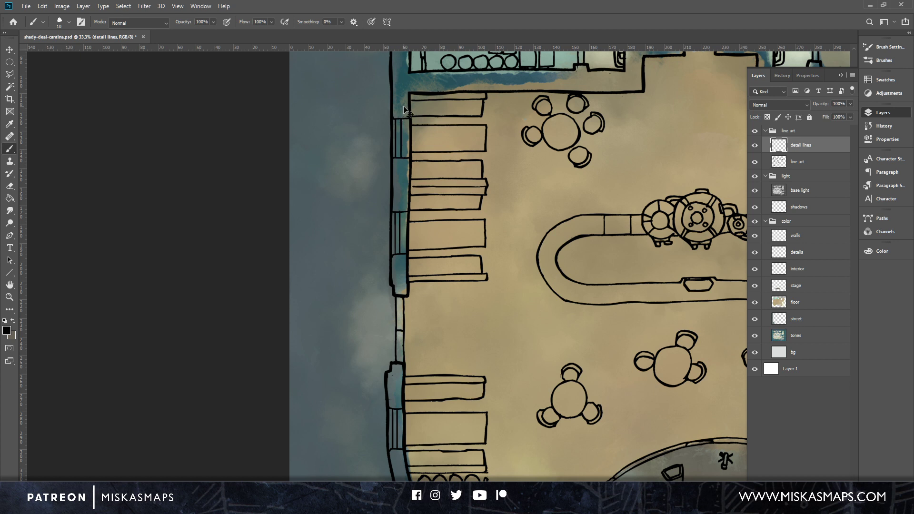
{"action": "key", "text": "ctrl+z"}
{"action": "left_click_drag", "start_coordinate": [400, 155], "coordinate": [403, 112]}
Draw a door with two lines across the opening at the far end of the gray hallway.
{"action": "scroll", "coordinate": [440, 223], "scroll_direction": "up", "scroll_amount": 5}
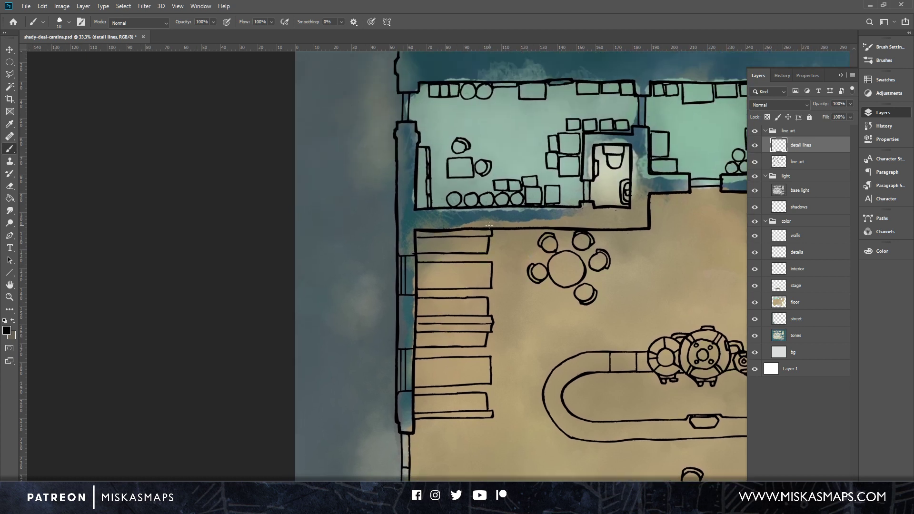
{"action": "left_click_drag", "start_coordinate": [473, 180], "coordinate": [443, 294]}
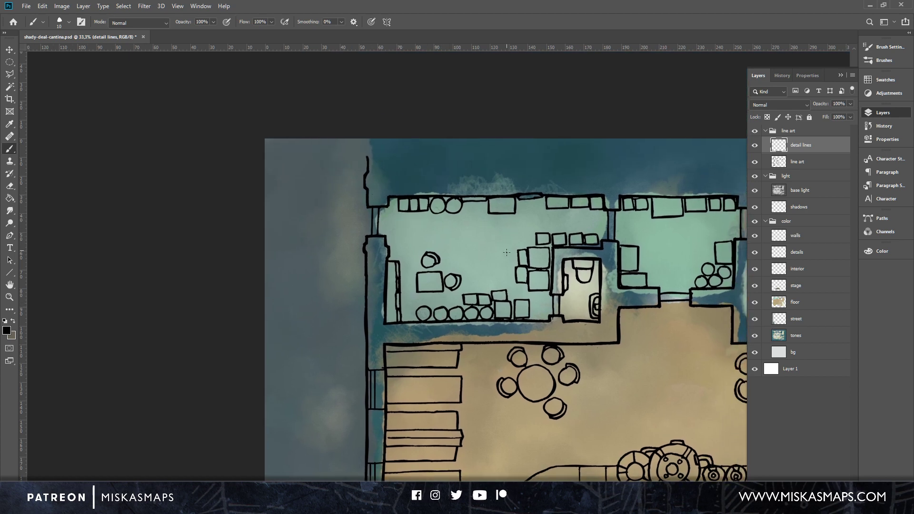
{"action": "scroll", "coordinate": [612, 310], "scroll_direction": "right", "scroll_amount": 20}
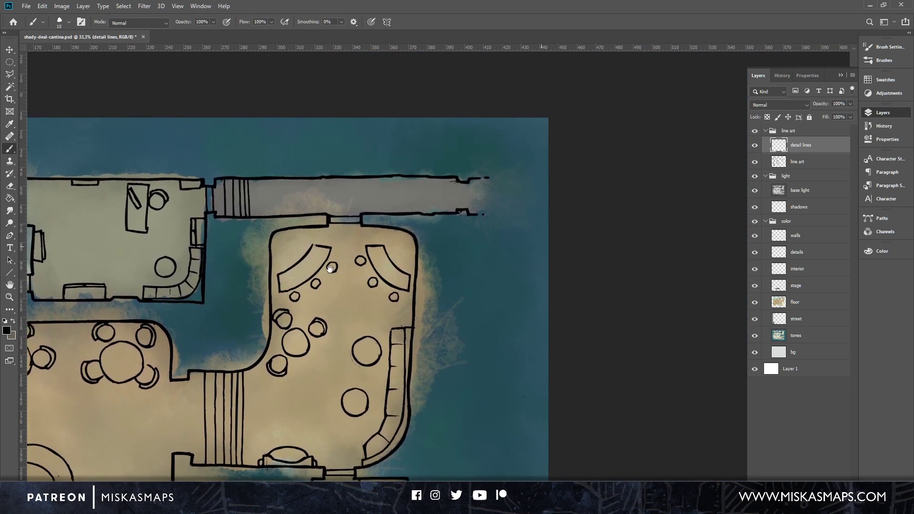
{"action": "left_click_drag", "start_coordinate": [440, 179], "coordinate": [445, 208]}
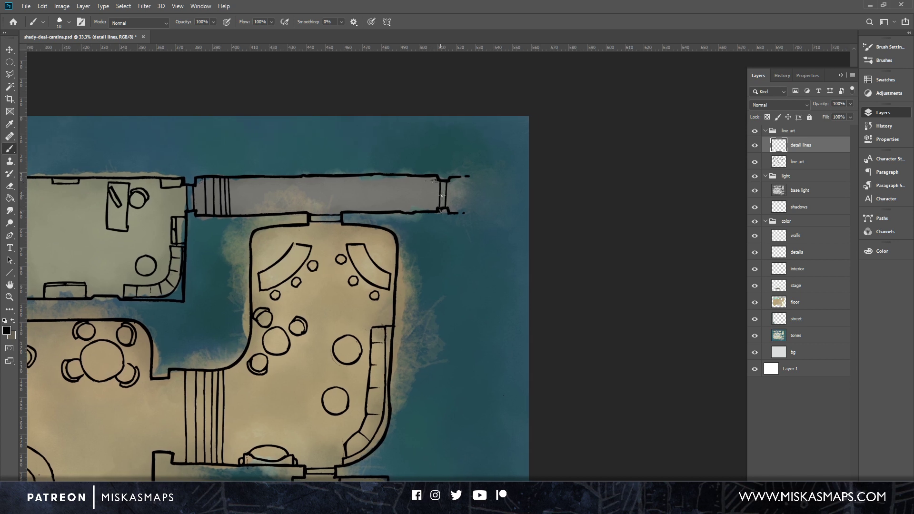
Add small dot details to the round table in the gray room.
{"action": "scroll", "coordinate": [516, 230], "scroll_direction": "left", "scroll_amount": 8}
{"action": "scroll", "coordinate": [515, 230], "scroll_direction": "down", "scroll_amount": 3}
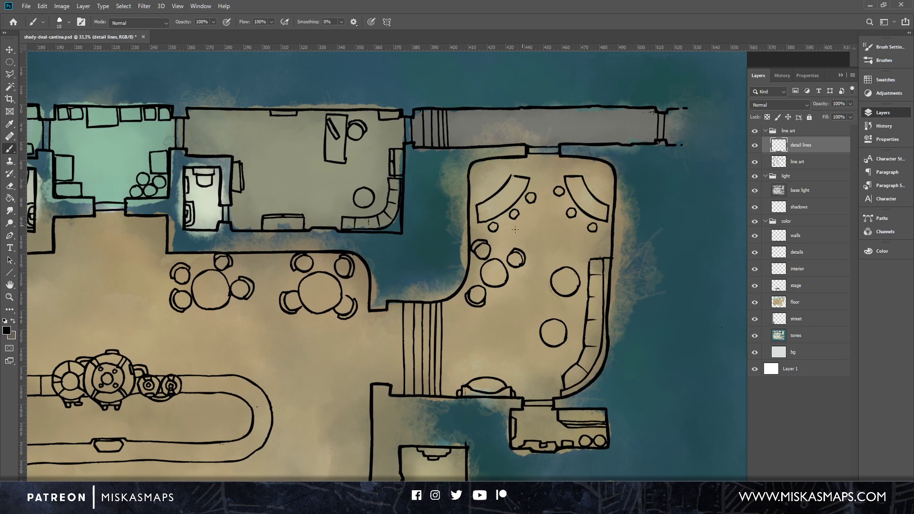
{"action": "scroll", "coordinate": [424, 265], "scroll_direction": "left", "scroll_amount": 4}
{"action": "scroll", "coordinate": [461, 331], "scroll_direction": "up", "scroll_amount": 3}
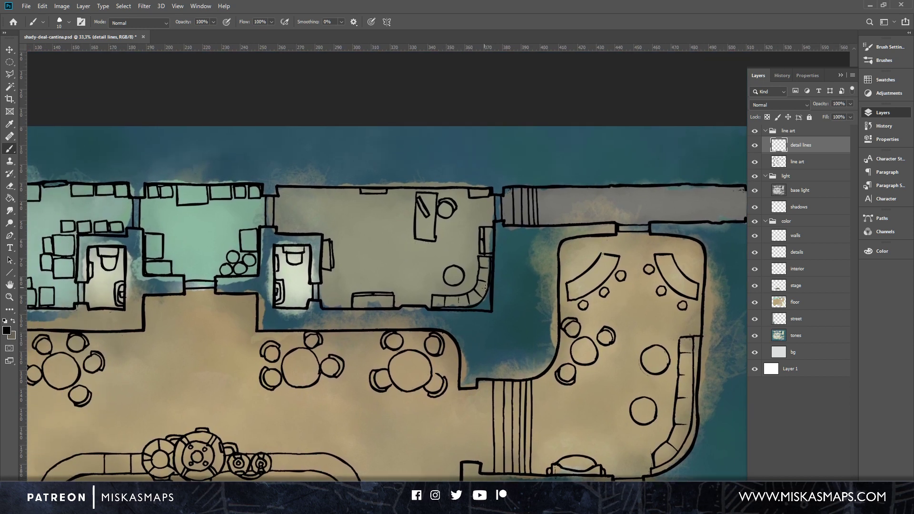
{"action": "left_click", "coordinate": [451, 279]}
{"action": "left_click", "coordinate": [457, 272]}
{"action": "scroll", "coordinate": [453, 237], "scroll_direction": "left", "scroll_amount": 3}
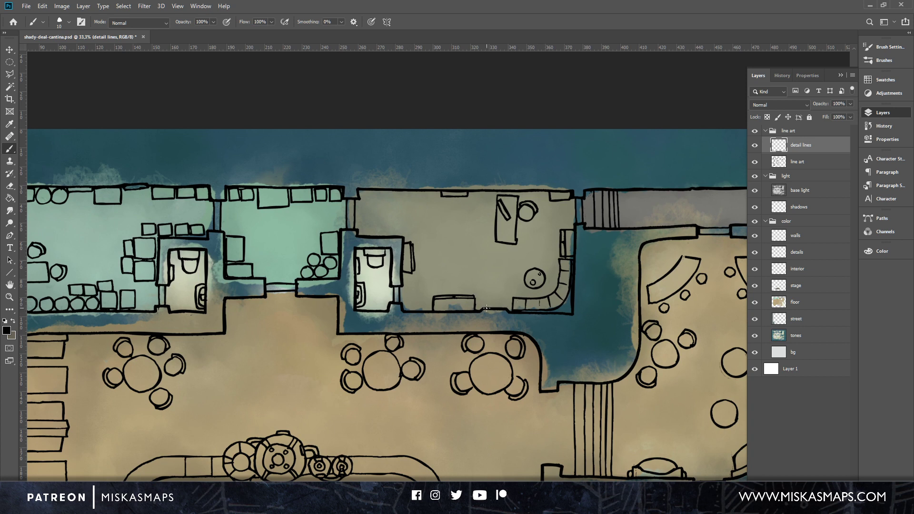
Ink a small wall detail, book lines on the corner shelf and papers on the desk in the gray room.
{"action": "left_click_drag", "start_coordinate": [486, 308], "coordinate": [504, 309]}
{"action": "left_click_drag", "start_coordinate": [554, 193], "coordinate": [569, 198]}
{"action": "mouse_move", "coordinate": [506, 201]}
{"action": "left_mouse_down"}
{"action": "mouse_move", "coordinate": [511, 217]}
{"action": "mouse_move", "coordinate": [514, 199]}
{"action": "mouse_move", "coordinate": [515, 215]}
{"action": "left_mouse_up"}
{"action": "mouse_move", "coordinate": [502, 228]}
{"action": "left_mouse_down"}
{"action": "mouse_move", "coordinate": [516, 227]}
{"action": "mouse_move", "coordinate": [508, 237]}
{"action": "mouse_move", "coordinate": [515, 225]}
{"action": "left_mouse_up"}
{"action": "mouse_move", "coordinate": [499, 232]}
{"action": "left_mouse_down"}
{"action": "mouse_move", "coordinate": [500, 242]}
{"action": "mouse_move", "coordinate": [514, 225]}
{"action": "left_mouse_up"}
Detail the gray room's upper wall shelves, curved corner bench and side cabinet with small shapes and thin wall panels.
{"action": "left_click_drag", "start_coordinate": [443, 198], "coordinate": [466, 198]}
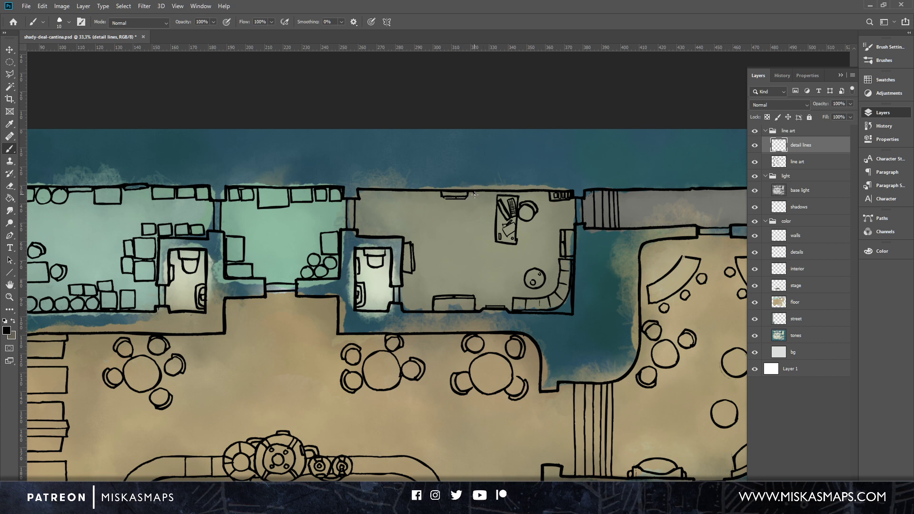
{"action": "left_click_drag", "start_coordinate": [474, 192], "coordinate": [490, 195]}
{"action": "mouse_move", "coordinate": [409, 193]}
{"action": "left_mouse_down"}
{"action": "mouse_move", "coordinate": [436, 199]}
{"action": "mouse_move", "coordinate": [420, 194]}
{"action": "left_mouse_up"}
{"action": "left_click_drag", "start_coordinate": [516, 302], "coordinate": [515, 306]}
{"action": "mouse_move", "coordinate": [518, 301]}
{"action": "left_mouse_down"}
{"action": "mouse_move", "coordinate": [553, 298]}
{"action": "mouse_move", "coordinate": [565, 263]}
{"action": "left_mouse_up"}
{"action": "left_click_drag", "start_coordinate": [569, 234], "coordinate": [568, 240]}
{"action": "left_click_drag", "start_coordinate": [569, 240], "coordinate": [568, 248]}
{"action": "left_click_drag", "start_coordinate": [369, 192], "coordinate": [401, 191]}
Ink details on the far teal room's crates, barrels, small desk and wall cabinet, plus the gray room's lower cabinet.
{"action": "left_click_drag", "start_coordinate": [432, 296], "coordinate": [644, 271]}
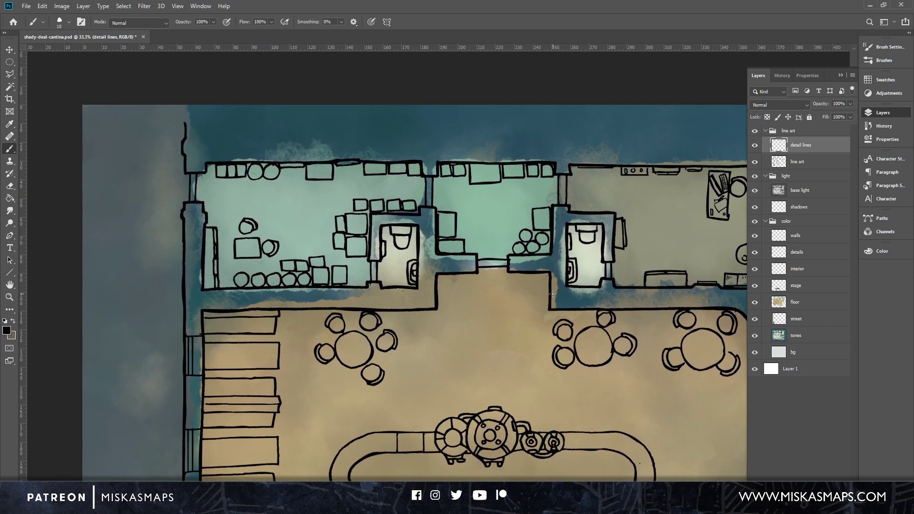
{"action": "left_click_drag", "start_coordinate": [553, 294], "coordinate": [631, 347]}
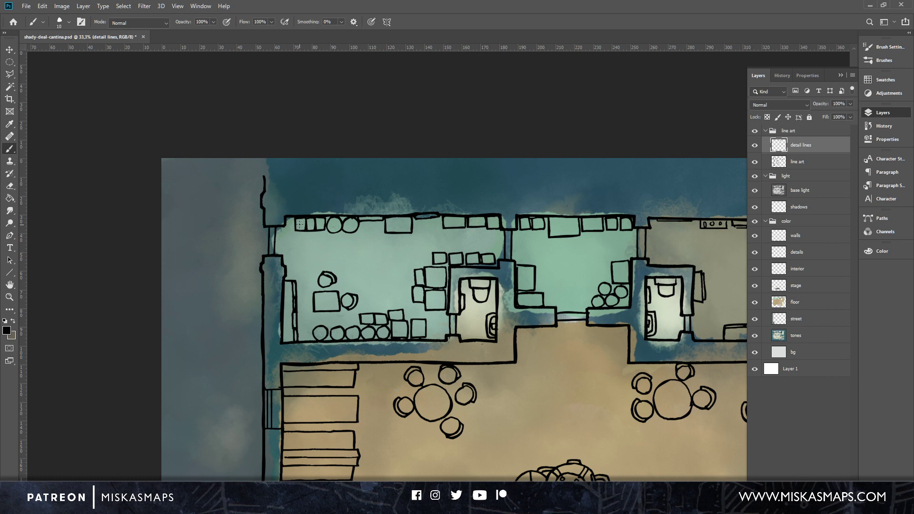
{"action": "left_click_drag", "start_coordinate": [311, 218], "coordinate": [311, 229]}
{"action": "mouse_move", "coordinate": [329, 224]}
{"action": "left_mouse_down"}
{"action": "mouse_move", "coordinate": [352, 232]}
{"action": "mouse_move", "coordinate": [351, 219]}
{"action": "left_mouse_up"}
{"action": "left_click_drag", "start_coordinate": [320, 296], "coordinate": [332, 308]}
{"action": "mouse_move", "coordinate": [328, 303]}
{"action": "left_mouse_down"}
{"action": "mouse_move", "coordinate": [342, 274]}
{"action": "mouse_move", "coordinate": [360, 281]}
{"action": "mouse_move", "coordinate": [335, 296]}
{"action": "left_mouse_up"}
{"action": "left_click_drag", "start_coordinate": [297, 291], "coordinate": [298, 326]}
{"action": "left_click_drag", "start_coordinate": [691, 273], "coordinate": [434, 270]}
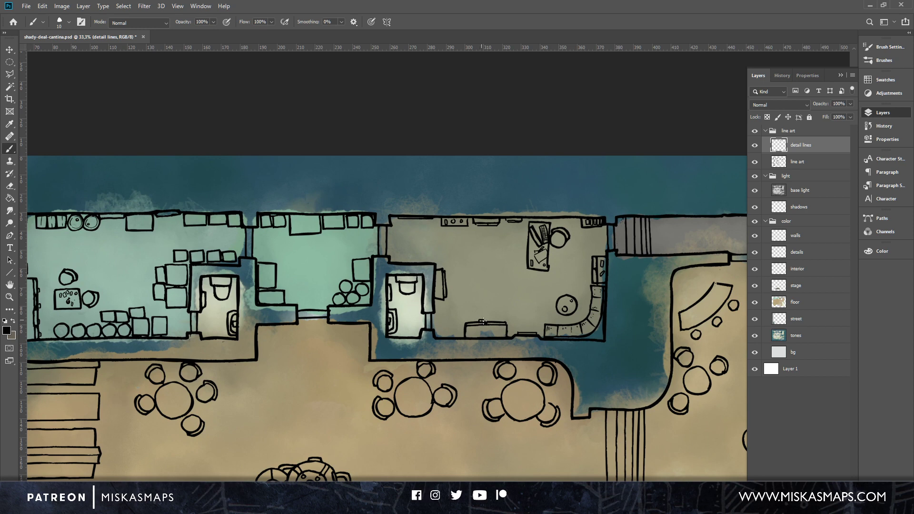
{"action": "left_click_drag", "start_coordinate": [484, 321], "coordinate": [493, 320]}
Draw inner frames and cross lines on the crates stacked around the far teal storage room.
{"action": "mouse_move", "coordinate": [279, 348]}
{"action": "left_mouse_down"}
{"action": "mouse_move", "coordinate": [470, 254]}
{"action": "mouse_move", "coordinate": [484, 261]}
{"action": "left_mouse_up"}
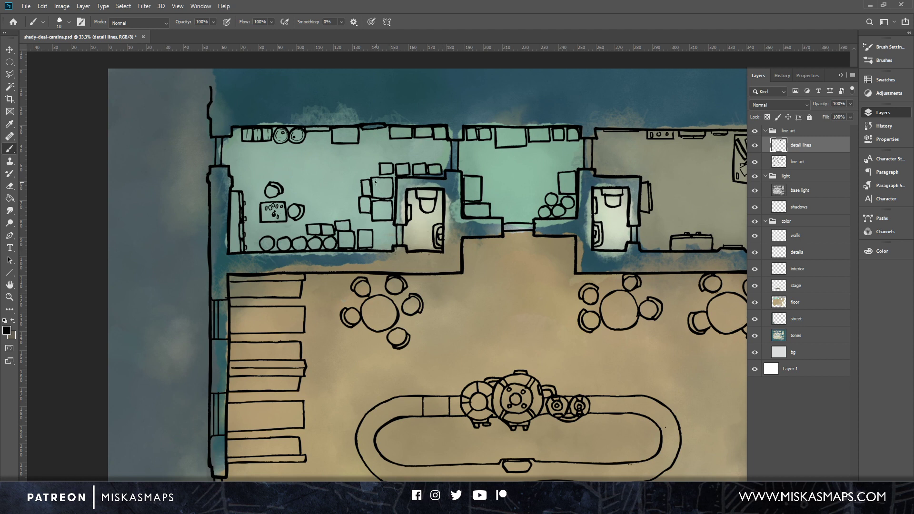
{"action": "left_click_drag", "start_coordinate": [381, 184], "coordinate": [382, 200]}
{"action": "left_click_drag", "start_coordinate": [372, 210], "coordinate": [392, 210]}
{"action": "left_click_drag", "start_coordinate": [361, 201], "coordinate": [371, 209]}
{"action": "mouse_move", "coordinate": [356, 139]}
{"action": "left_mouse_down"}
{"action": "mouse_move", "coordinate": [357, 130]}
{"action": "mouse_move", "coordinate": [334, 129]}
{"action": "left_mouse_up"}
{"action": "mouse_move", "coordinate": [335, 130]}
{"action": "left_mouse_down"}
{"action": "mouse_move", "coordinate": [357, 137]}
{"action": "mouse_move", "coordinate": [336, 142]}
{"action": "mouse_move", "coordinate": [440, 136]}
{"action": "left_mouse_up"}
{"action": "mouse_move", "coordinate": [430, 170]}
{"action": "left_mouse_down"}
{"action": "mouse_move", "coordinate": [441, 171]}
{"action": "mouse_move", "coordinate": [404, 170]}
{"action": "left_mouse_up"}
{"action": "mouse_move", "coordinate": [360, 232]}
{"action": "left_mouse_down"}
{"action": "mouse_move", "coordinate": [369, 245]}
{"action": "mouse_move", "coordinate": [371, 232]}
{"action": "mouse_move", "coordinate": [361, 232]}
{"action": "left_mouse_up"}
{"action": "mouse_move", "coordinate": [340, 233]}
{"action": "left_mouse_down"}
{"action": "mouse_move", "coordinate": [316, 246]}
{"action": "mouse_move", "coordinate": [315, 235]}
{"action": "mouse_move", "coordinate": [297, 247]}
{"action": "mouse_move", "coordinate": [294, 225]}
{"action": "mouse_move", "coordinate": [283, 250]}
{"action": "mouse_move", "coordinate": [263, 242]}
{"action": "left_mouse_up"}
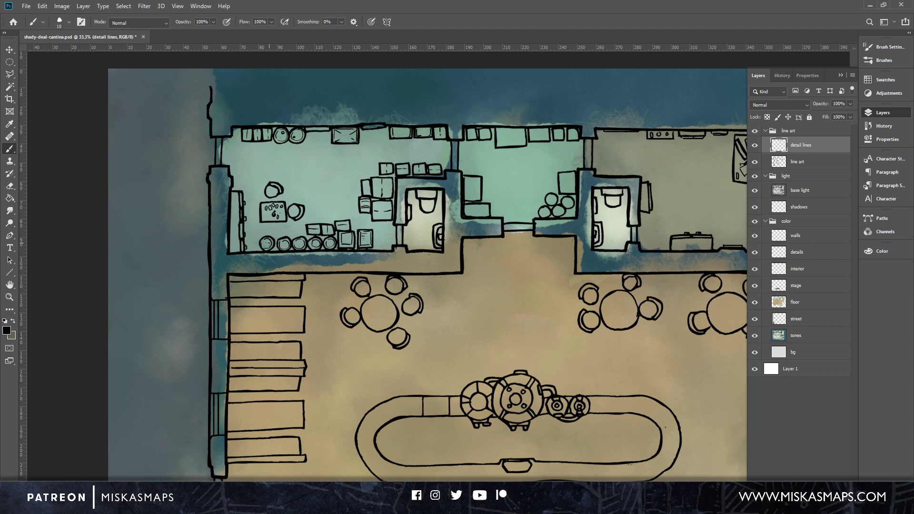
Add plank lines to the row of barrels and slats to the upper-wall crates in the far teal room.
{"action": "left_click_drag", "start_coordinate": [268, 242], "coordinate": [287, 246]}
{"action": "left_click_drag", "start_coordinate": [288, 245], "coordinate": [283, 245]}
{"action": "left_click_drag", "start_coordinate": [284, 245], "coordinate": [296, 245]}
{"action": "left_click_drag", "start_coordinate": [295, 245], "coordinate": [334, 245]}
{"action": "mouse_move", "coordinate": [397, 129]}
{"action": "left_mouse_down"}
{"action": "mouse_move", "coordinate": [396, 137]}
{"action": "mouse_move", "coordinate": [426, 137]}
{"action": "left_mouse_up"}
{"action": "left_click_drag", "start_coordinate": [428, 129], "coordinate": [428, 136]}
Draw items on the table and inner lines on the crates in the middle teal room.
{"action": "mouse_move", "coordinate": [499, 131]}
{"action": "left_mouse_down"}
{"action": "mouse_move", "coordinate": [510, 127]}
{"action": "mouse_move", "coordinate": [516, 136]}
{"action": "left_mouse_up"}
{"action": "mouse_move", "coordinate": [515, 137]}
{"action": "left_mouse_down"}
{"action": "mouse_move", "coordinate": [523, 132]}
{"action": "mouse_move", "coordinate": [503, 143]}
{"action": "left_mouse_up"}
{"action": "left_click_drag", "start_coordinate": [500, 138], "coordinate": [505, 141]}
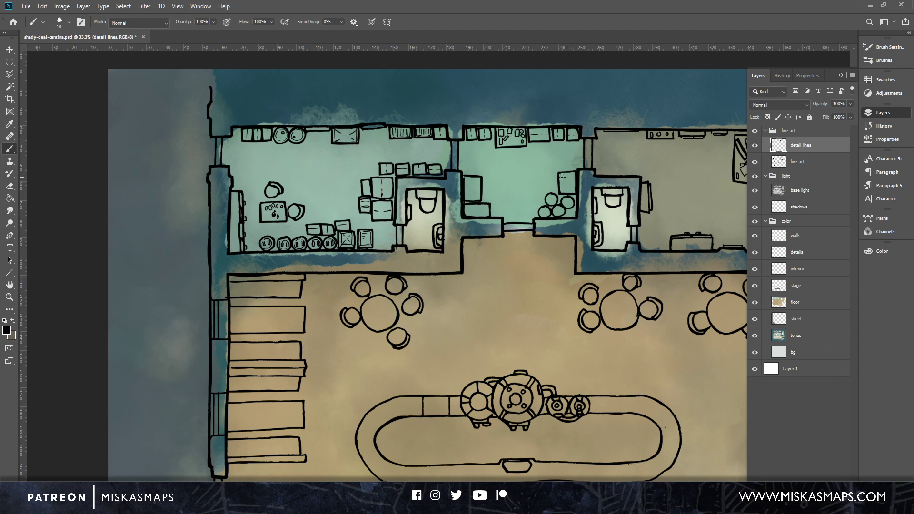
{"action": "mouse_move", "coordinate": [562, 176]}
{"action": "left_mouse_down"}
{"action": "mouse_move", "coordinate": [560, 192]}
{"action": "mouse_move", "coordinate": [574, 191]}
{"action": "mouse_move", "coordinate": [573, 174]}
{"action": "mouse_move", "coordinate": [563, 175]}
{"action": "mouse_move", "coordinate": [574, 172]}
{"action": "left_mouse_up"}
{"action": "mouse_move", "coordinate": [564, 189]}
{"action": "left_mouse_down"}
{"action": "mouse_move", "coordinate": [580, 143]}
{"action": "mouse_move", "coordinate": [562, 204]}
{"action": "mouse_move", "coordinate": [550, 198]}
{"action": "mouse_move", "coordinate": [570, 202]}
{"action": "mouse_move", "coordinate": [572, 195]}
{"action": "mouse_move", "coordinate": [561, 212]}
{"action": "mouse_move", "coordinate": [544, 214]}
{"action": "mouse_move", "coordinate": [546, 205]}
{"action": "mouse_move", "coordinate": [546, 216]}
{"action": "mouse_move", "coordinate": [566, 202]}
{"action": "left_mouse_up"}
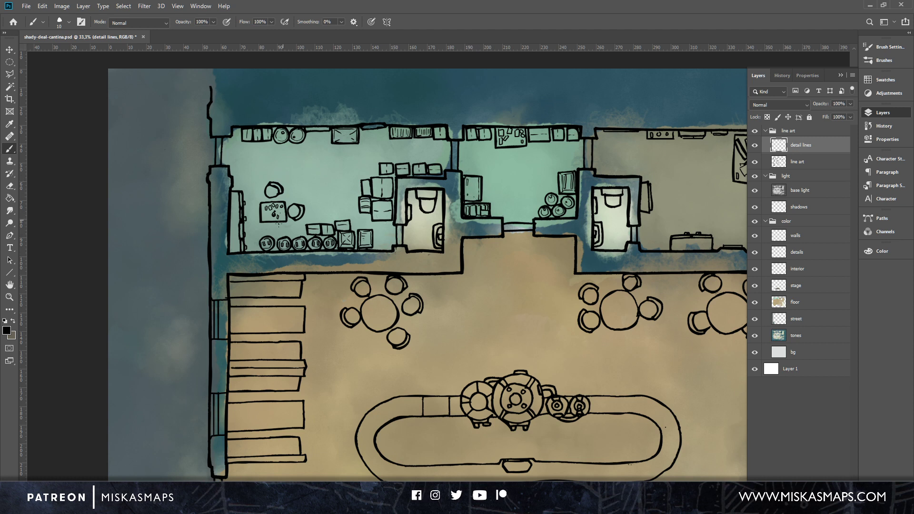
Scatter small specks across the floors of both teal storage rooms.
{"action": "left_click_drag", "start_coordinate": [234, 171], "coordinate": [235, 175]}
{"action": "left_click", "coordinate": [240, 157]}
{"action": "left_click", "coordinate": [236, 142]}
{"action": "left_click", "coordinate": [315, 142]}
{"action": "left_click_drag", "start_coordinate": [371, 169], "coordinate": [374, 172]}
{"action": "left_click_drag", "start_coordinate": [485, 197], "coordinate": [504, 212]}
{"action": "left_click", "coordinate": [495, 212]}
{"action": "left_click", "coordinate": [504, 215]}
{"action": "left_click_drag", "start_coordinate": [532, 147], "coordinate": [535, 145]}
Add small specks along the edges of the small bathroom beside the gray room.
{"action": "left_click_drag", "start_coordinate": [655, 214], "coordinate": [426, 180]}
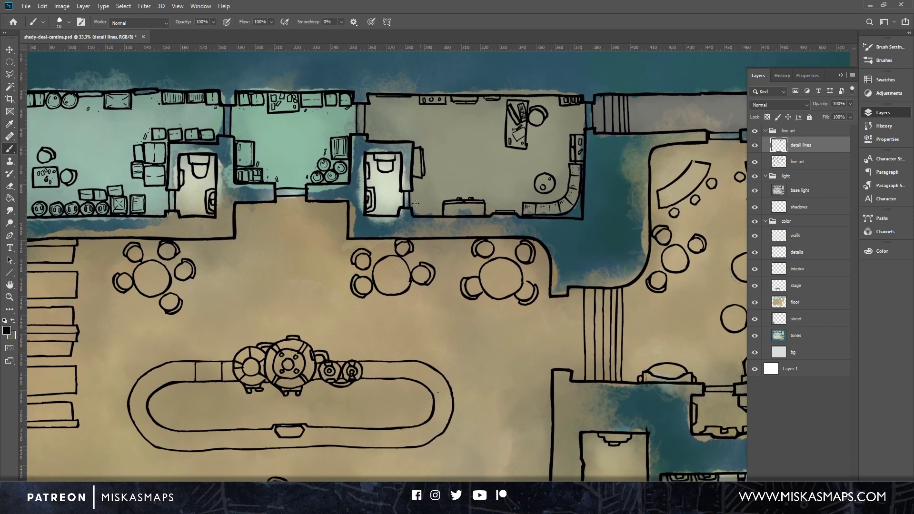
{"action": "left_click_drag", "start_coordinate": [372, 165], "coordinate": [374, 168]}
{"action": "left_click", "coordinate": [398, 161]}
{"action": "left_click", "coordinate": [376, 214]}
{"action": "left_click_drag", "start_coordinate": [378, 208], "coordinate": [397, 211]}
{"action": "left_click", "coordinate": [384, 212]}
{"action": "left_click", "coordinate": [392, 214]}
Draw floor cracks and scattered specks along the upper gray hallway, with a few specks near the gray room's entrance.
{"action": "left_click_drag", "start_coordinate": [583, 223], "coordinate": [435, 275]}
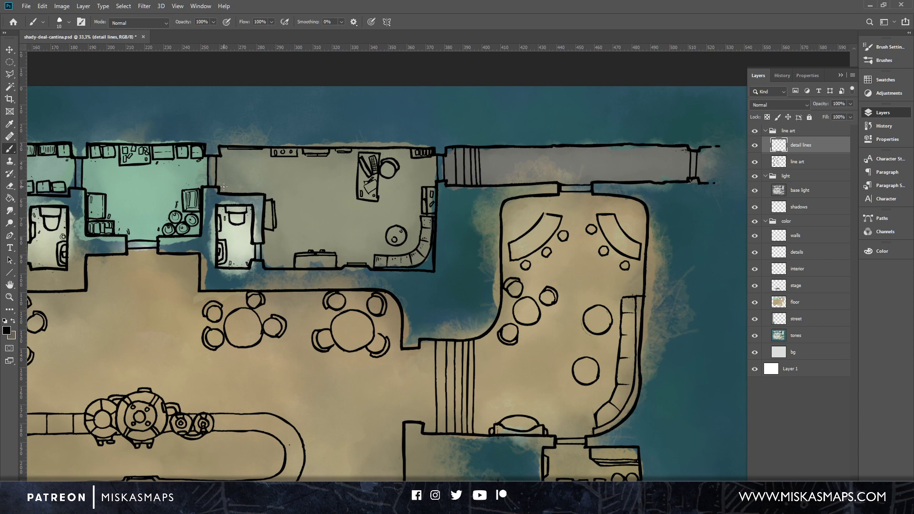
{"action": "left_click_drag", "start_coordinate": [224, 185], "coordinate": [225, 188]}
{"action": "left_click", "coordinate": [511, 182]}
{"action": "left_click", "coordinate": [515, 179]}
{"action": "left_click_drag", "start_coordinate": [608, 179], "coordinate": [606, 179]}
{"action": "left_click_drag", "start_coordinate": [624, 145], "coordinate": [652, 179]}
{"action": "left_click_drag", "start_coordinate": [545, 158], "coordinate": [537, 154]}
{"action": "left_click_drag", "start_coordinate": [543, 181], "coordinate": [547, 180]}
{"action": "left_click_drag", "start_coordinate": [667, 191], "coordinate": [567, 194]}
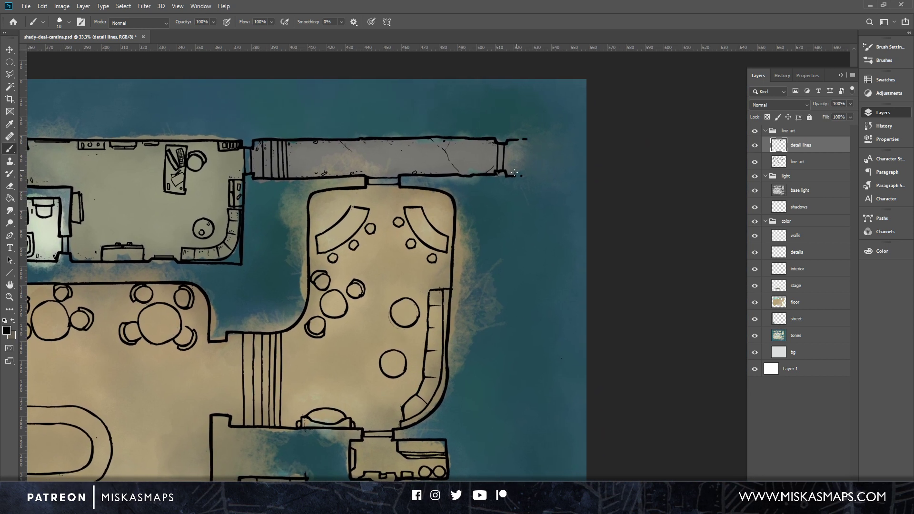
{"action": "left_click_drag", "start_coordinate": [517, 166], "coordinate": [520, 157]}
Ink inner edge lines on both curved tables in the side lounge and small items on the first one.
{"action": "left_click_drag", "start_coordinate": [439, 298], "coordinate": [547, 198]}
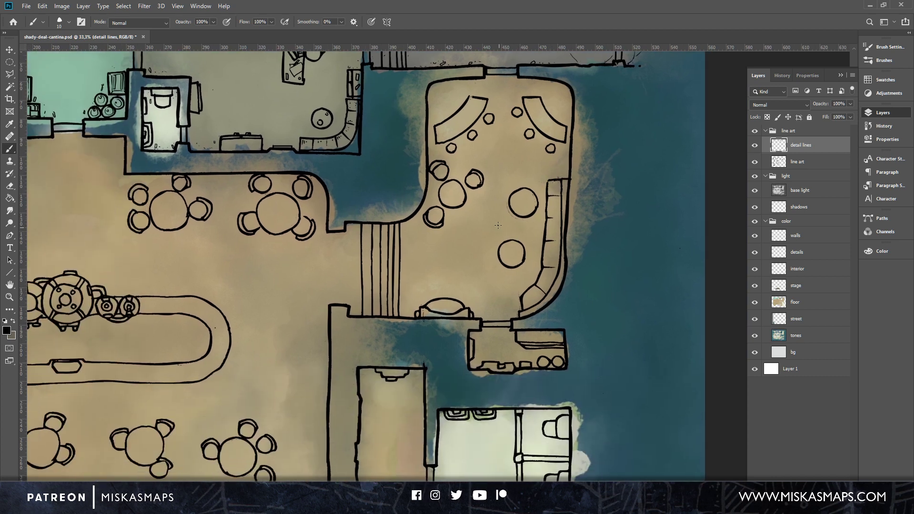
{"action": "left_click_drag", "start_coordinate": [436, 128], "coordinate": [438, 140]}
{"action": "left_click_drag", "start_coordinate": [471, 97], "coordinate": [485, 101]}
{"action": "mouse_move", "coordinate": [449, 137]}
{"action": "left_mouse_down"}
{"action": "mouse_move", "coordinate": [482, 107]}
{"action": "mouse_move", "coordinate": [529, 110]}
{"action": "mouse_move", "coordinate": [560, 138]}
{"action": "left_mouse_up"}
{"action": "left_click_drag", "start_coordinate": [438, 127], "coordinate": [468, 101]}
{"action": "left_click_drag", "start_coordinate": [535, 97], "coordinate": [547, 116]}
{"action": "left_click_drag", "start_coordinate": [449, 124], "coordinate": [449, 122]}
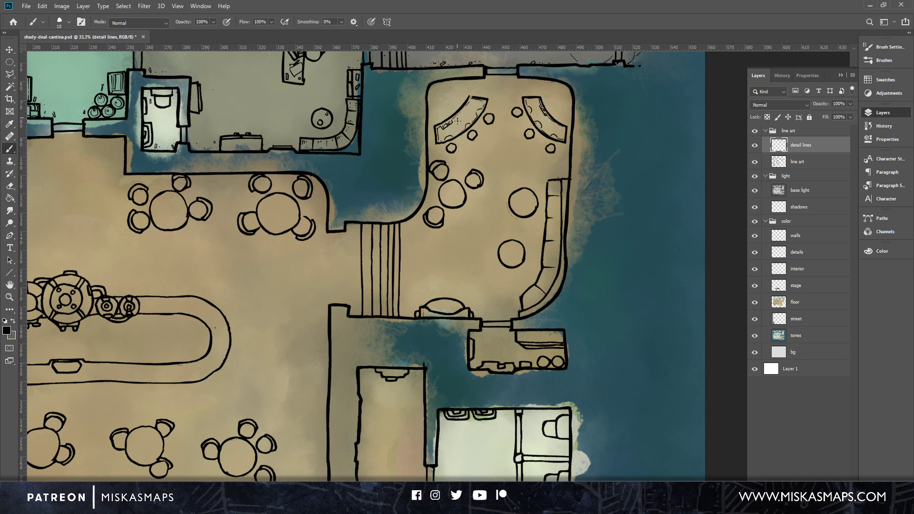
Add more small items and dots to the tops of the lounge's two curved tables.
{"action": "left_click_drag", "start_coordinate": [462, 116], "coordinate": [464, 118]}
{"action": "left_click", "coordinate": [546, 127]}
{"action": "left_click", "coordinate": [539, 125]}
{"action": "left_click_drag", "start_coordinate": [541, 122], "coordinate": [542, 126]}
{"action": "left_click", "coordinate": [537, 118]}
{"action": "left_click", "coordinate": [536, 110]}
Draw small items on the lounge's three round tables and short bars inside the rounded fixture at its lower wall.
{"action": "left_click_drag", "start_coordinate": [454, 185], "coordinate": [453, 184]}
{"action": "left_click", "coordinate": [457, 200]}
{"action": "left_click", "coordinate": [443, 195]}
{"action": "mouse_move", "coordinate": [526, 200]}
{"action": "left_mouse_down"}
{"action": "mouse_move", "coordinate": [529, 190]}
{"action": "mouse_move", "coordinate": [526, 210]}
{"action": "left_mouse_up"}
{"action": "left_click_drag", "start_coordinate": [517, 243], "coordinate": [517, 245]}
{"action": "left_click_drag", "start_coordinate": [436, 306], "coordinate": [449, 312]}
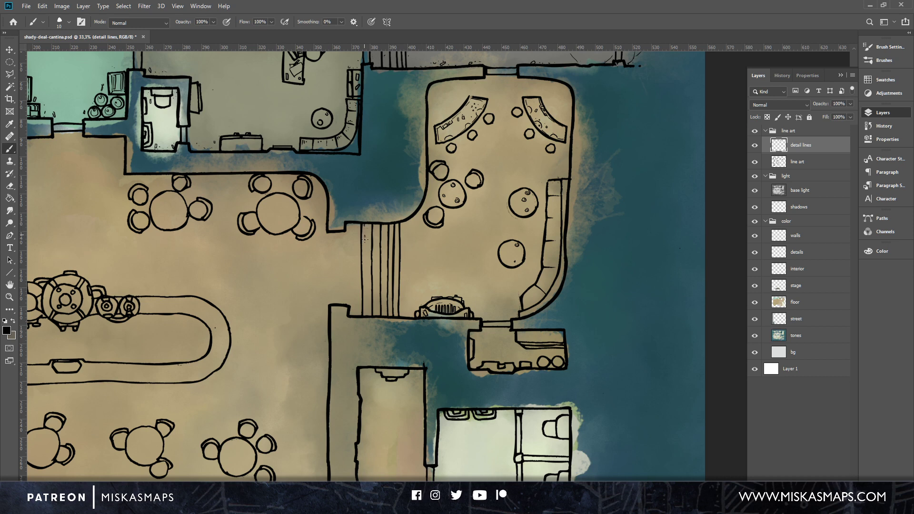
Scatter specks on the lounge stairs and on the floor around both ends of the steps.
{"action": "left_click_drag", "start_coordinate": [374, 240], "coordinate": [353, 226]}
{"action": "left_click", "coordinate": [357, 226]}
{"action": "left_click", "coordinate": [406, 225]}
{"action": "left_click", "coordinate": [413, 222]}
{"action": "left_click_drag", "start_coordinate": [419, 218], "coordinate": [421, 221]}
{"action": "left_click", "coordinate": [408, 233]}
{"action": "left_click_drag", "start_coordinate": [402, 314], "coordinate": [403, 311]}
{"action": "left_click", "coordinate": [354, 309]}
Dot the lounge's long curved bench with specks and add small fixtures along the upper side walls.
{"action": "left_click", "coordinate": [526, 306]}
{"action": "left_click", "coordinate": [526, 301]}
{"action": "left_click", "coordinate": [527, 297]}
{"action": "left_click", "coordinate": [540, 285]}
{"action": "left_click", "coordinate": [550, 234]}
{"action": "left_click", "coordinate": [551, 192]}
{"action": "left_click_drag", "start_coordinate": [430, 92], "coordinate": [430, 112]}
{"action": "mouse_move", "coordinate": [569, 91]}
{"action": "left_mouse_down"}
{"action": "mouse_move", "coordinate": [573, 108]}
{"action": "mouse_move", "coordinate": [568, 91]}
{"action": "left_mouse_up"}
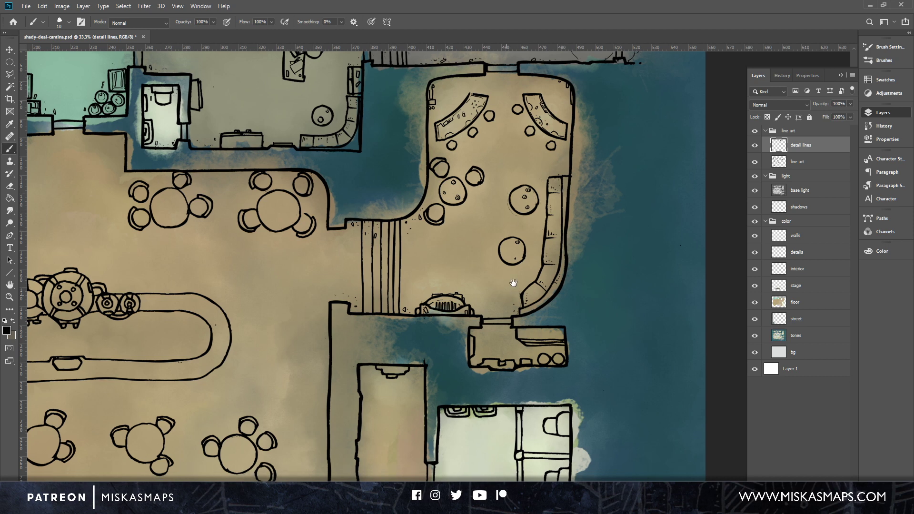
Detail the fixture at the corridor's upper end and scatter marks and specks in the upper restroom.
{"action": "mouse_move", "coordinate": [507, 287]}
{"action": "left_mouse_down"}
{"action": "mouse_move", "coordinate": [619, 151]}
{"action": "mouse_move", "coordinate": [612, 94]}
{"action": "left_mouse_up"}
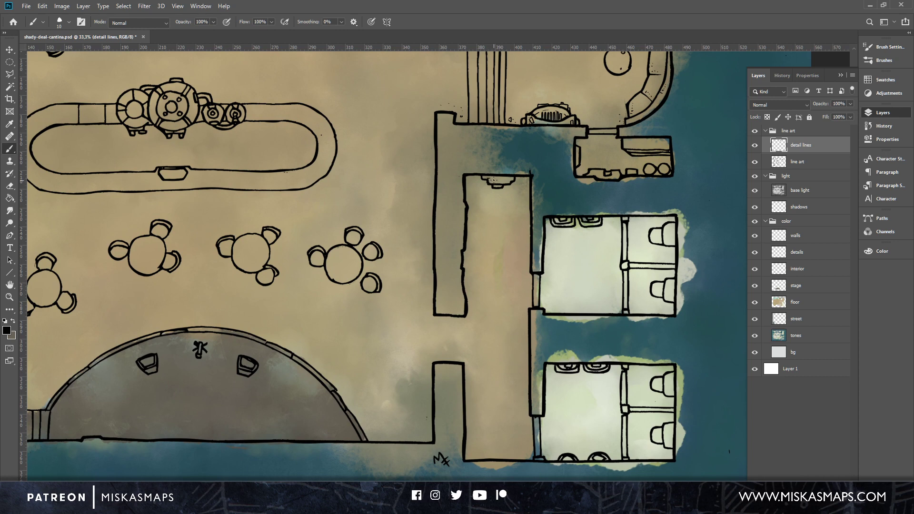
{"action": "left_click_drag", "start_coordinate": [506, 182], "coordinate": [494, 179]}
{"action": "left_click_drag", "start_coordinate": [550, 233], "coordinate": [548, 225]}
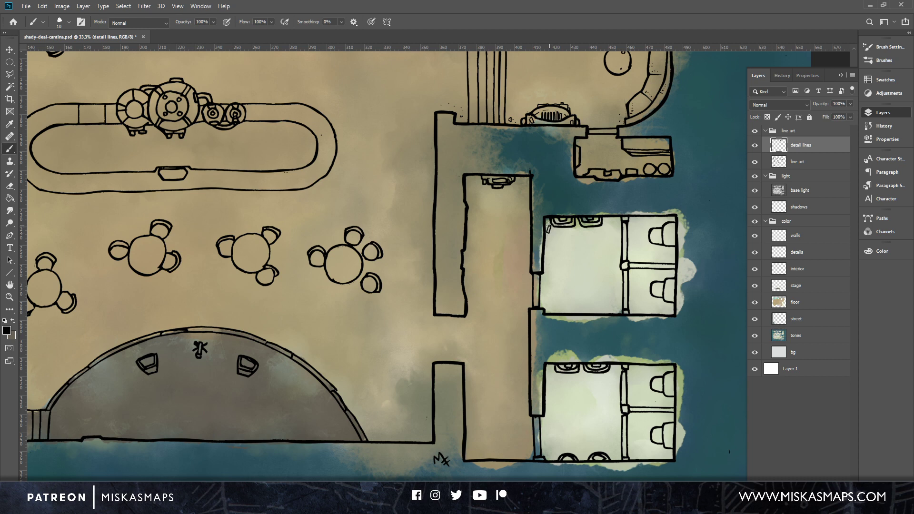
{"action": "left_click", "coordinate": [552, 245]}
{"action": "left_click", "coordinate": [610, 222]}
{"action": "left_click", "coordinate": [597, 236]}
{"action": "left_click", "coordinate": [605, 236]}
{"action": "left_click", "coordinate": [608, 237]}
{"action": "left_click", "coordinate": [657, 222]}
{"action": "left_click", "coordinate": [666, 221]}
Add cracks and specks around the upper restroom's toilet stalls and lower floor edge.
{"action": "mouse_move", "coordinate": [650, 258]}
{"action": "left_mouse_down"}
{"action": "mouse_move", "coordinate": [670, 256]}
{"action": "mouse_move", "coordinate": [652, 271]}
{"action": "mouse_move", "coordinate": [659, 277]}
{"action": "left_mouse_up"}
{"action": "mouse_move", "coordinate": [649, 308]}
{"action": "left_mouse_down"}
{"action": "mouse_move", "coordinate": [665, 312]}
{"action": "mouse_move", "coordinate": [659, 305]}
{"action": "left_mouse_up"}
{"action": "key", "text": "Return"}
{"action": "left_click_drag", "start_coordinate": [632, 275], "coordinate": [643, 274]}
{"action": "mouse_move", "coordinate": [613, 312]}
{"action": "left_mouse_down"}
{"action": "mouse_move", "coordinate": [577, 299]}
{"action": "mouse_move", "coordinate": [571, 311]}
{"action": "mouse_move", "coordinate": [605, 302]}
{"action": "left_mouse_up"}
Draw small cracks and specks across the lower restroom's stalls, sink area and side wall.
{"action": "left_click_drag", "start_coordinate": [682, 355], "coordinate": [707, 294]}
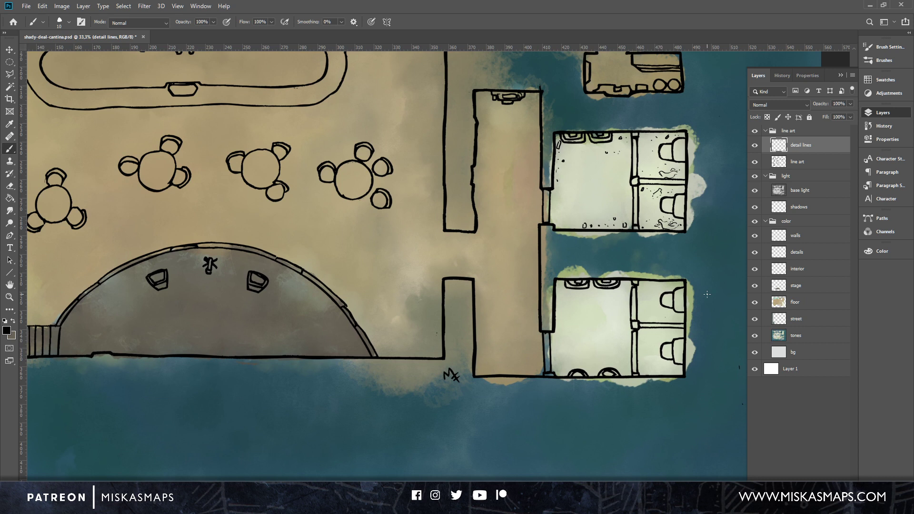
{"action": "left_click_drag", "start_coordinate": [642, 283], "coordinate": [665, 284]}
{"action": "left_click_drag", "start_coordinate": [679, 317], "coordinate": [643, 318]}
{"action": "left_click_drag", "start_coordinate": [678, 332], "coordinate": [679, 332]}
{"action": "left_click", "coordinate": [666, 335]}
{"action": "left_click_drag", "start_coordinate": [643, 367], "coordinate": [642, 372]}
{"action": "left_click_drag", "start_coordinate": [578, 364], "coordinate": [611, 361]}
{"action": "left_click_drag", "start_coordinate": [606, 345], "coordinate": [608, 348]}
{"action": "mouse_move", "coordinate": [558, 290]}
{"action": "left_mouse_down"}
{"action": "mouse_move", "coordinate": [619, 287]}
{"action": "mouse_move", "coordinate": [562, 319]}
{"action": "left_mouse_up"}
{"action": "left_click", "coordinate": [557, 317]}
{"action": "left_click", "coordinate": [559, 325]}
{"action": "left_click", "coordinate": [559, 328]}
Add a small wall panel and scattered specks at the lower end of the restroom corridor.
{"action": "mouse_move", "coordinate": [477, 361]}
{"action": "left_mouse_down"}
{"action": "mouse_move", "coordinate": [477, 375]}
{"action": "mouse_move", "coordinate": [476, 324]}
{"action": "mouse_move", "coordinate": [486, 365]}
{"action": "left_mouse_up"}
{"action": "left_click", "coordinate": [490, 367]}
{"action": "left_click", "coordinate": [492, 373]}
{"action": "left_click", "coordinate": [501, 369]}
{"action": "left_click", "coordinate": [494, 365]}
{"action": "left_click", "coordinate": [486, 354]}
Ink a crack at the corridor's wall end, fixtures along its side wall and specks down both sides.
{"action": "mouse_move", "coordinate": [455, 234]}
{"action": "left_mouse_down"}
{"action": "mouse_move", "coordinate": [481, 231]}
{"action": "mouse_move", "coordinate": [478, 209]}
{"action": "left_mouse_up"}
{"action": "mouse_move", "coordinate": [476, 169]}
{"action": "left_mouse_down"}
{"action": "mouse_move", "coordinate": [474, 184]}
{"action": "mouse_move", "coordinate": [479, 126]}
{"action": "mouse_move", "coordinate": [478, 153]}
{"action": "left_mouse_up"}
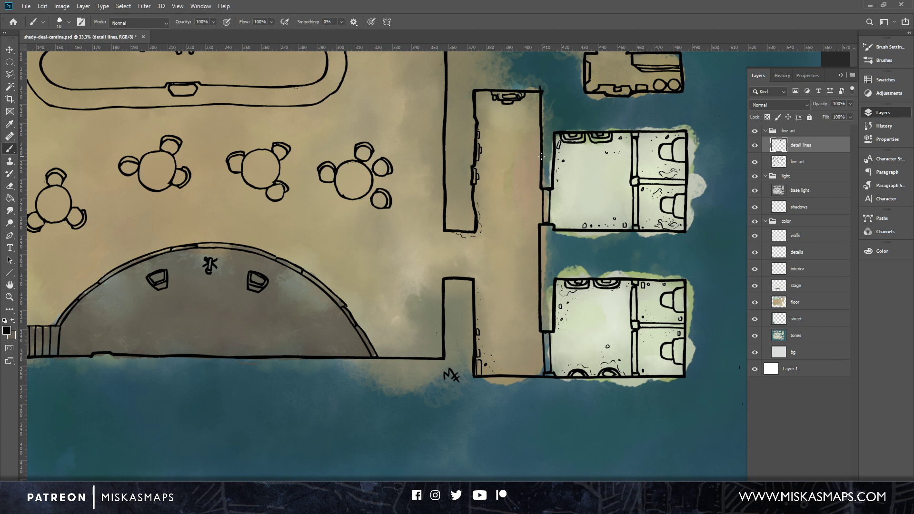
{"action": "mouse_move", "coordinate": [539, 157]}
{"action": "left_mouse_down"}
{"action": "mouse_move", "coordinate": [539, 181]}
{"action": "mouse_move", "coordinate": [538, 111]}
{"action": "left_mouse_up"}
{"action": "left_click_drag", "start_coordinate": [536, 148], "coordinate": [535, 153]}
{"action": "left_click", "coordinate": [488, 119]}
{"action": "left_click", "coordinate": [487, 127]}
{"action": "left_click_drag", "start_coordinate": [484, 134], "coordinate": [487, 139]}
{"action": "left_click_drag", "start_coordinate": [492, 196], "coordinate": [491, 215]}
{"action": "left_click_drag", "start_coordinate": [493, 288], "coordinate": [494, 305]}
Draw small cups and plates on the four round tables in front of the stage.
{"action": "left_click_drag", "start_coordinate": [555, 259], "coordinate": [700, 325]}
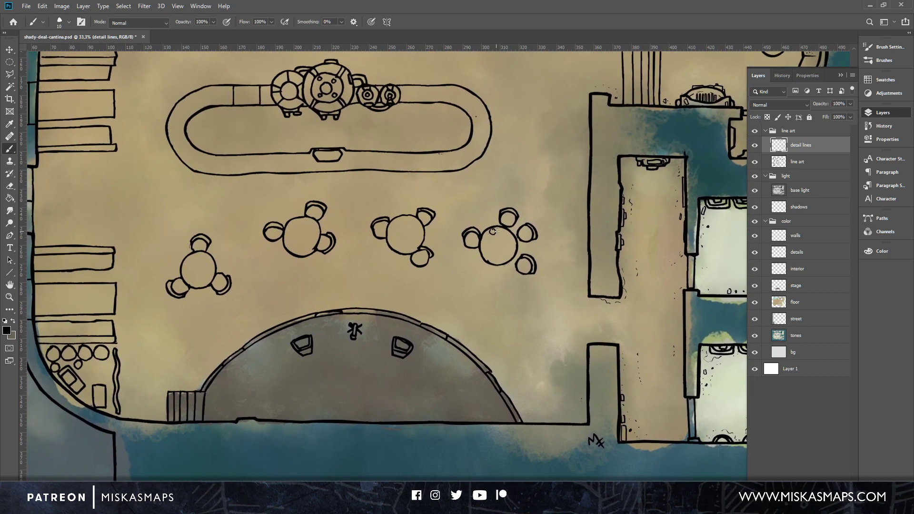
{"action": "left_click_drag", "start_coordinate": [513, 244], "coordinate": [514, 244]}
{"action": "mouse_move", "coordinate": [393, 227]}
{"action": "left_mouse_down"}
{"action": "mouse_move", "coordinate": [416, 223]}
{"action": "mouse_move", "coordinate": [420, 235]}
{"action": "left_mouse_up"}
{"action": "left_click_drag", "start_coordinate": [290, 231], "coordinate": [307, 223]}
{"action": "left_click", "coordinate": [300, 229]}
{"action": "left_click_drag", "start_coordinate": [208, 270], "coordinate": [209, 270]}
Add taps to the bar counter's lower fixture and fine details to the round machines above it.
{"action": "mouse_move", "coordinate": [320, 148]}
{"action": "left_mouse_down"}
{"action": "mouse_move", "coordinate": [333, 149]}
{"action": "mouse_move", "coordinate": [329, 156]}
{"action": "left_mouse_up"}
{"action": "mouse_move", "coordinate": [288, 98]}
{"action": "left_mouse_down"}
{"action": "mouse_move", "coordinate": [280, 89]}
{"action": "mouse_move", "coordinate": [287, 99]}
{"action": "mouse_move", "coordinate": [294, 87]}
{"action": "mouse_move", "coordinate": [287, 83]}
{"action": "left_mouse_up"}
{"action": "left_click_drag", "start_coordinate": [290, 79], "coordinate": [291, 75]}
{"action": "left_click_drag", "start_coordinate": [327, 86], "coordinate": [325, 90]}
{"action": "left_click_drag", "start_coordinate": [329, 107], "coordinate": [332, 109]}
{"action": "mouse_move", "coordinate": [357, 78]}
{"action": "left_mouse_down"}
{"action": "mouse_move", "coordinate": [368, 98]}
{"action": "mouse_move", "coordinate": [360, 95]}
{"action": "mouse_move", "coordinate": [368, 105]}
{"action": "mouse_move", "coordinate": [408, 103]}
{"action": "left_mouse_up"}
{"action": "mouse_move", "coordinate": [271, 102]}
{"action": "left_mouse_down"}
{"action": "mouse_move", "coordinate": [264, 99]}
{"action": "mouse_move", "coordinate": [273, 101]}
{"action": "left_mouse_up"}
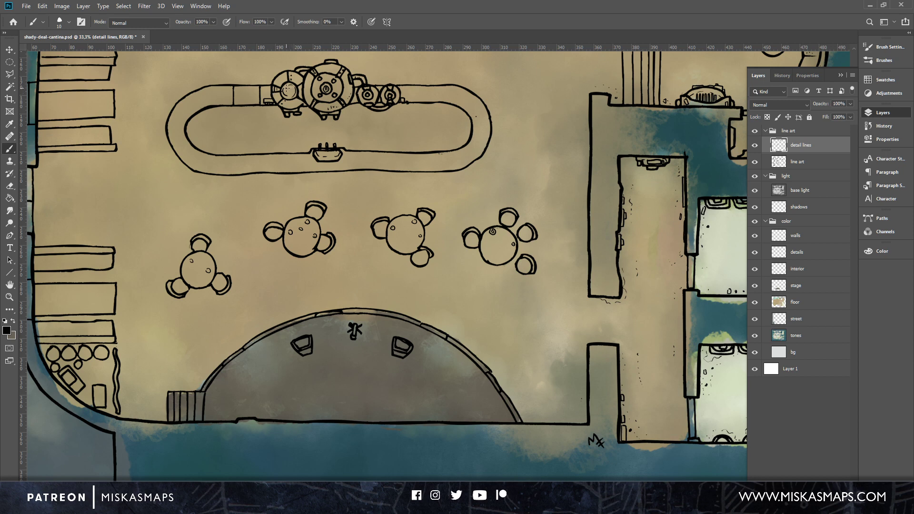
Ink buttons on the round machine, small cups around the bar counter and flat items beside its lower fixture.
{"action": "left_click_drag", "start_coordinate": [287, 89], "coordinate": [287, 88]}
{"action": "left_click_drag", "start_coordinate": [175, 113], "coordinate": [175, 113]}
{"action": "left_click_drag", "start_coordinate": [432, 165], "coordinate": [434, 165]}
{"action": "left_click_drag", "start_coordinate": [457, 99], "coordinate": [457, 96]}
{"action": "left_click_drag", "start_coordinate": [287, 152], "coordinate": [292, 152]}
{"action": "mouse_move", "coordinate": [352, 156]}
{"action": "left_mouse_down"}
{"action": "mouse_move", "coordinate": [369, 158]}
{"action": "mouse_move", "coordinate": [350, 153]}
{"action": "mouse_move", "coordinate": [362, 147]}
{"action": "left_mouse_up"}
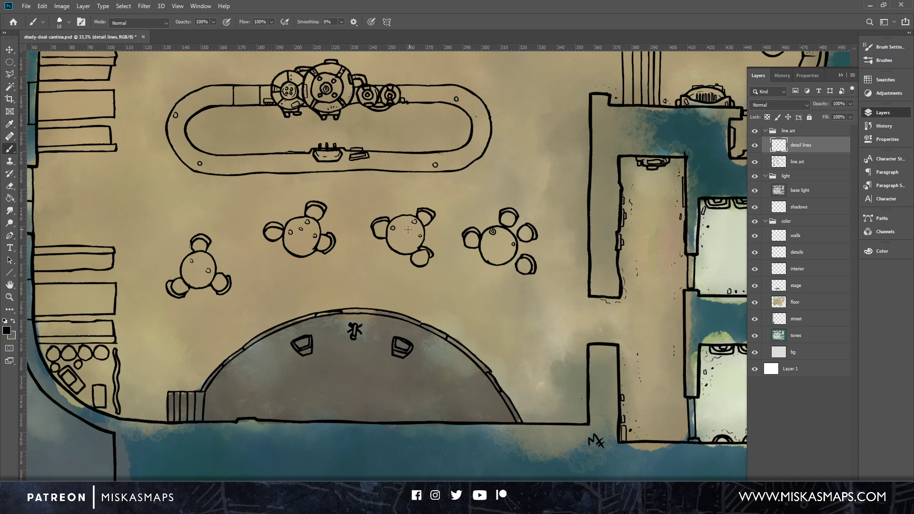
Draw a small box on the bar counter beside the smaller round machines.
{"action": "mouse_move", "coordinate": [338, 230]}
{"action": "left_mouse_down"}
{"action": "mouse_move", "coordinate": [503, 265]}
{"action": "mouse_move", "coordinate": [512, 290]}
{"action": "mouse_move", "coordinate": [476, 253]}
{"action": "left_mouse_up"}
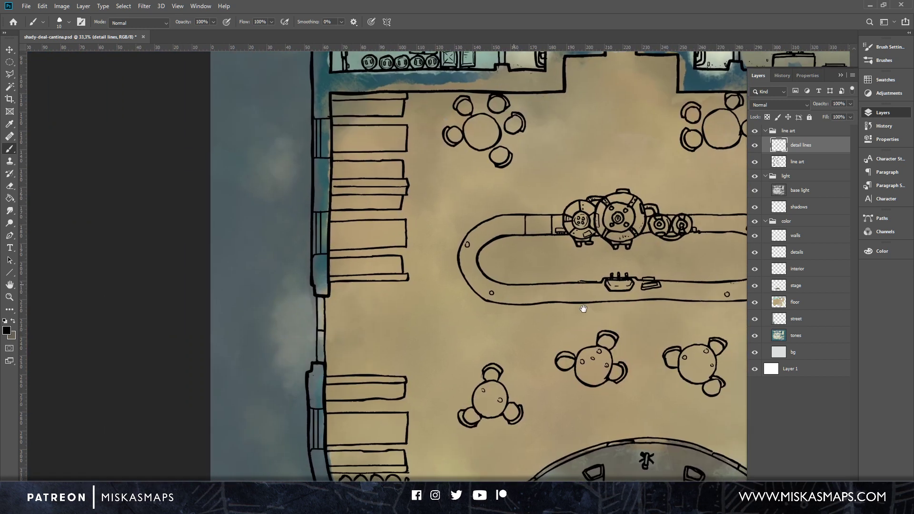
{"action": "left_click_drag", "start_coordinate": [583, 310], "coordinate": [378, 298]}
{"action": "left_click_drag", "start_coordinate": [534, 296], "coordinate": [485, 283]}
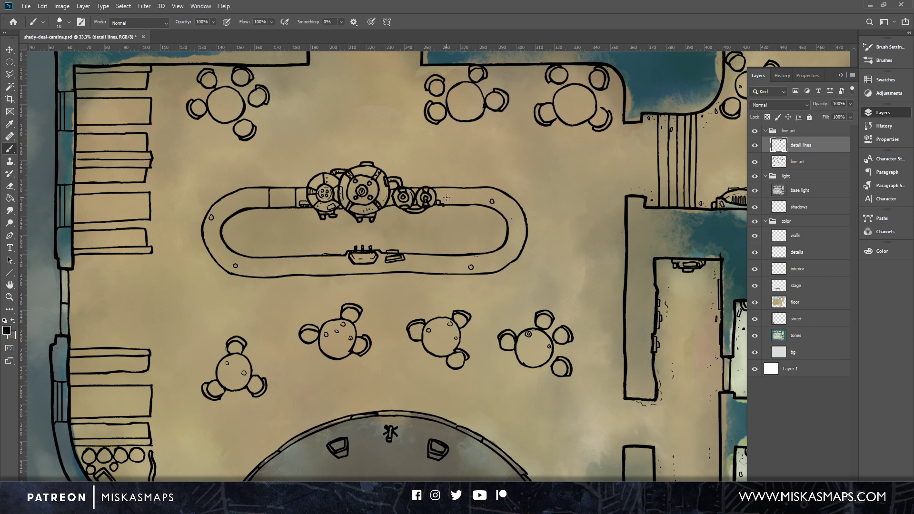
{"action": "mouse_move", "coordinate": [445, 196]}
{"action": "left_mouse_down"}
{"action": "mouse_move", "coordinate": [459, 199]}
{"action": "mouse_move", "coordinate": [445, 202]}
{"action": "left_mouse_up"}
{"action": "left_click_drag", "start_coordinate": [446, 196], "coordinate": [447, 202]}
{"action": "mouse_move", "coordinate": [447, 247]}
{"action": "left_mouse_down"}
{"action": "mouse_move", "coordinate": [554, 243]}
{"action": "mouse_move", "coordinate": [567, 259]}
{"action": "left_mouse_up"}
{"action": "key", "text": "ctrl+z"}
Ink specks beside the stage stairs and a thin ledge with small marks along the stage's back wall.
{"action": "mouse_move", "coordinate": [292, 347]}
{"action": "left_mouse_down"}
{"action": "mouse_move", "coordinate": [540, 241]}
{"action": "mouse_move", "coordinate": [548, 248]}
{"action": "left_mouse_up"}
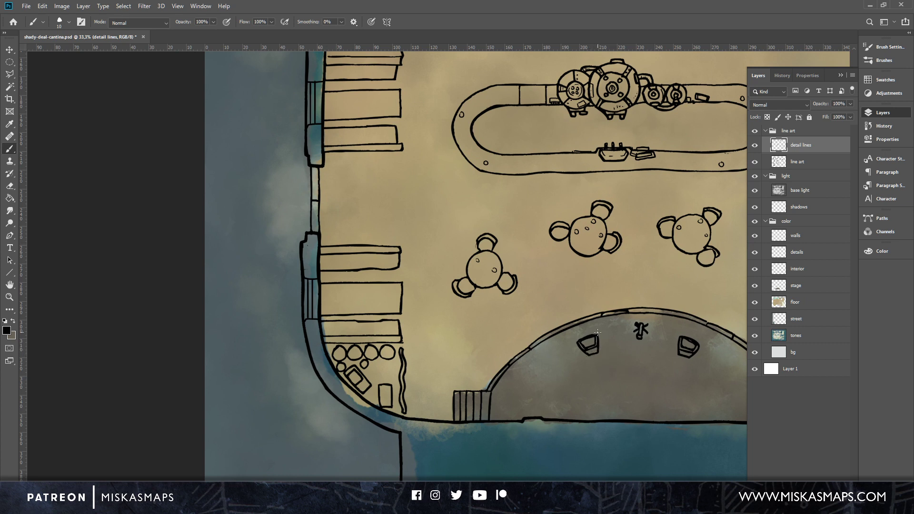
{"action": "left_click_drag", "start_coordinate": [642, 345], "coordinate": [537, 300]}
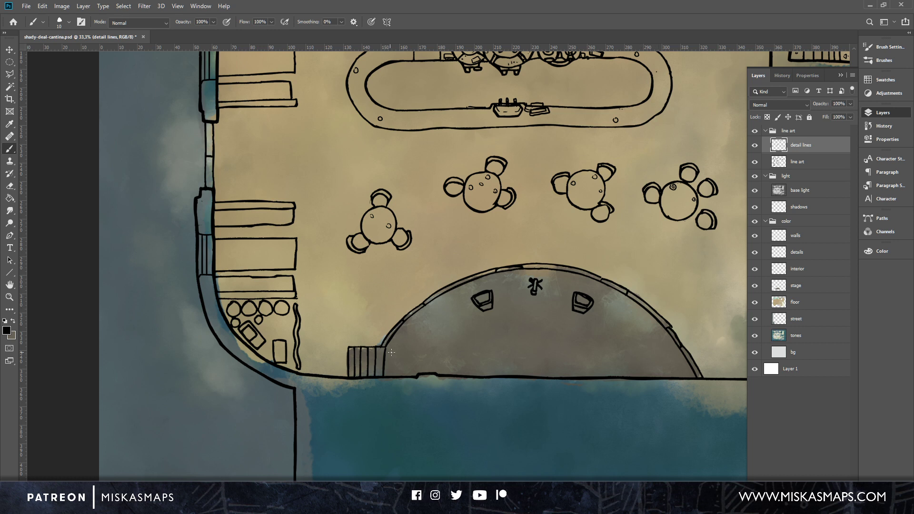
{"action": "left_click_drag", "start_coordinate": [392, 348], "coordinate": [407, 328]}
{"action": "left_click_drag", "start_coordinate": [443, 376], "coordinate": [447, 371]}
{"action": "left_click_drag", "start_coordinate": [462, 374], "coordinate": [640, 374]}
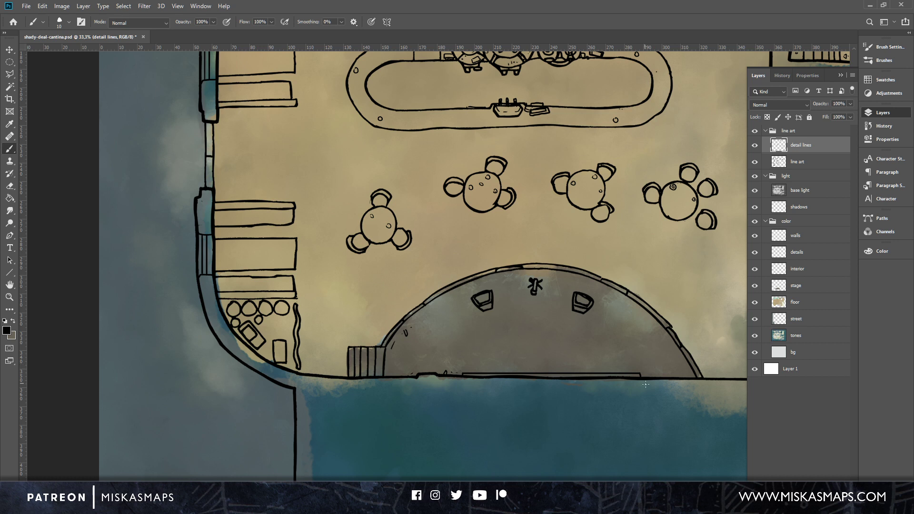
{"action": "left_click_drag", "start_coordinate": [648, 369], "coordinate": [675, 368]}
{"action": "left_click", "coordinate": [653, 374]}
{"action": "left_click", "coordinate": [657, 374]}
{"action": "left_click", "coordinate": [665, 372]}
Add cracks and specks along the curved rim of the stage.
{"action": "left_click_drag", "start_coordinate": [639, 309], "coordinate": [683, 360]}
{"action": "mouse_move", "coordinate": [684, 362]}
{"action": "left_mouse_down"}
{"action": "mouse_move", "coordinate": [697, 357]}
{"action": "mouse_move", "coordinate": [698, 371]}
{"action": "left_mouse_up"}
{"action": "left_click_drag", "start_coordinate": [675, 329], "coordinate": [640, 294]}
{"action": "mouse_move", "coordinate": [599, 272]}
{"action": "left_mouse_down"}
{"action": "mouse_move", "coordinate": [567, 256]}
{"action": "mouse_move", "coordinate": [516, 256]}
{"action": "left_mouse_up"}
Ink thin cracks and scattered specks across the stage floor.
{"action": "mouse_move", "coordinate": [600, 344]}
{"action": "left_mouse_down"}
{"action": "mouse_move", "coordinate": [600, 352]}
{"action": "mouse_move", "coordinate": [570, 339]}
{"action": "left_mouse_up"}
{"action": "left_click_drag", "start_coordinate": [486, 352], "coordinate": [484, 353]}
{"action": "left_click", "coordinate": [489, 353]}
{"action": "left_click", "coordinate": [490, 356]}
{"action": "left_click_drag", "start_coordinate": [428, 322], "coordinate": [425, 330]}
{"action": "left_click", "coordinate": [454, 306]}
{"action": "key", "text": "0"}
{"action": "left_click", "coordinate": [465, 289]}
{"action": "left_click", "coordinate": [511, 313]}
{"action": "left_click_drag", "start_coordinate": [460, 340], "coordinate": [488, 362]}
{"action": "left_click_drag", "start_coordinate": [565, 363], "coordinate": [550, 349]}
Erase the stand at the front centre of the stage from the line art layer, then reselect the detail lines layer.
{"action": "key", "text": "alt+bracketleft"}
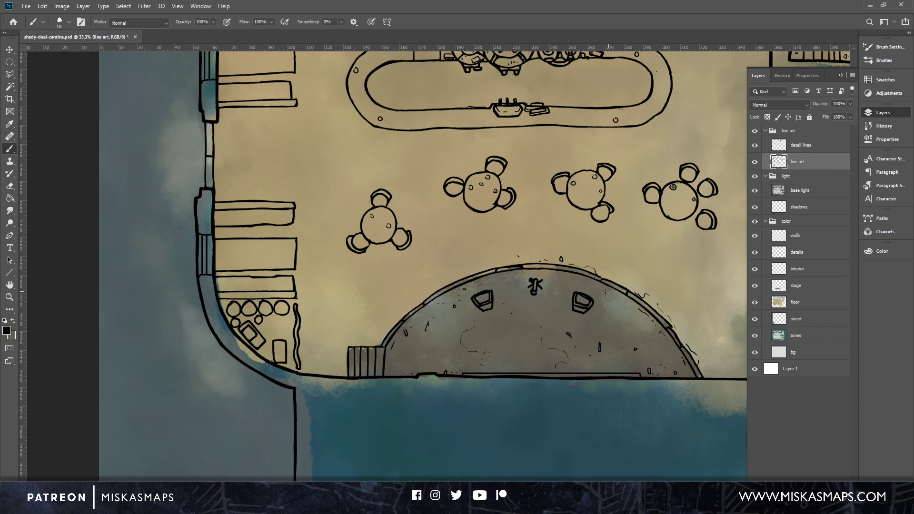
{"action": "key", "text": "e"}
{"action": "left_click_drag", "start_coordinate": [534, 280], "coordinate": [536, 292]}
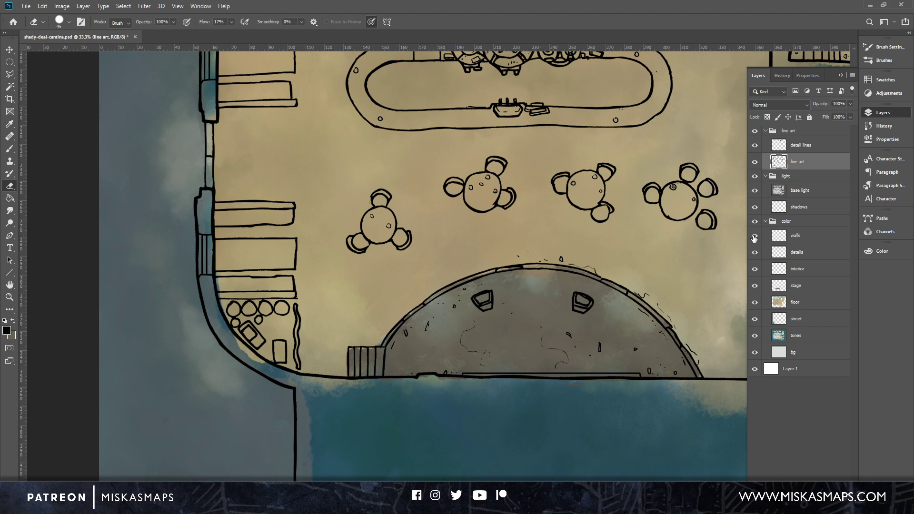
{"action": "left_click", "coordinate": [804, 150]}
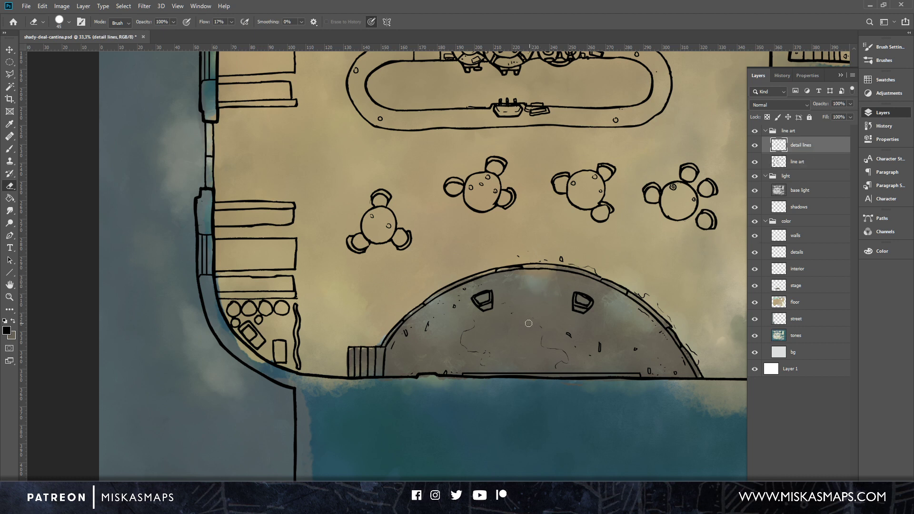
Scatter more specks over the stage, its stairs and the floor just outside them on the detail lines layer.
{"action": "key", "text": "b"}
{"action": "mouse_move", "coordinate": [523, 280]}
{"action": "left_mouse_down"}
{"action": "mouse_move", "coordinate": [570, 277]}
{"action": "mouse_move", "coordinate": [496, 278]}
{"action": "left_mouse_up"}
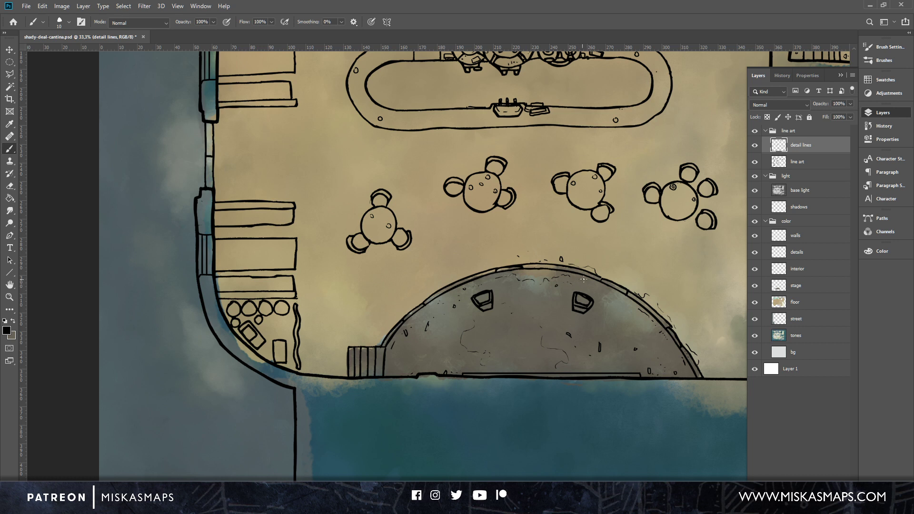
{"action": "left_click_drag", "start_coordinate": [610, 289], "coordinate": [617, 295]}
{"action": "left_click", "coordinate": [547, 314]}
{"action": "left_click_drag", "start_coordinate": [519, 321], "coordinate": [520, 324]}
{"action": "left_click", "coordinate": [518, 312]}
{"action": "left_click_drag", "start_coordinate": [427, 357], "coordinate": [378, 375]}
{"action": "left_click_drag", "start_coordinate": [377, 340], "coordinate": [378, 344]}
{"action": "left_click", "coordinate": [369, 328]}
{"action": "left_click", "coordinate": [395, 302]}
Ink lids, crate lines and floor specks in the corner storage area with the barrels.
{"action": "mouse_move", "coordinate": [281, 304]}
{"action": "left_mouse_down"}
{"action": "mouse_move", "coordinate": [285, 311]}
{"action": "mouse_move", "coordinate": [282, 301]}
{"action": "mouse_move", "coordinate": [245, 309]}
{"action": "mouse_move", "coordinate": [232, 301]}
{"action": "mouse_move", "coordinate": [235, 320]}
{"action": "left_mouse_up"}
{"action": "mouse_move", "coordinate": [263, 308]}
{"action": "left_mouse_down"}
{"action": "mouse_move", "coordinate": [284, 310]}
{"action": "mouse_move", "coordinate": [280, 355]}
{"action": "left_mouse_up"}
{"action": "mouse_move", "coordinate": [248, 330]}
{"action": "left_mouse_down"}
{"action": "mouse_move", "coordinate": [261, 344]}
{"action": "mouse_move", "coordinate": [259, 317]}
{"action": "mouse_move", "coordinate": [264, 354]}
{"action": "left_mouse_up"}
{"action": "left_click_drag", "start_coordinate": [266, 357], "coordinate": [290, 359]}
{"action": "left_click", "coordinate": [266, 346]}
{"action": "left_click", "coordinate": [242, 318]}
Draw wall-side items and cups on the three booth tables and small cups on two upper round tables.
{"action": "mouse_move", "coordinate": [218, 252]}
{"action": "left_mouse_down"}
{"action": "mouse_move", "coordinate": [218, 262]}
{"action": "mouse_move", "coordinate": [222, 255]}
{"action": "left_mouse_up"}
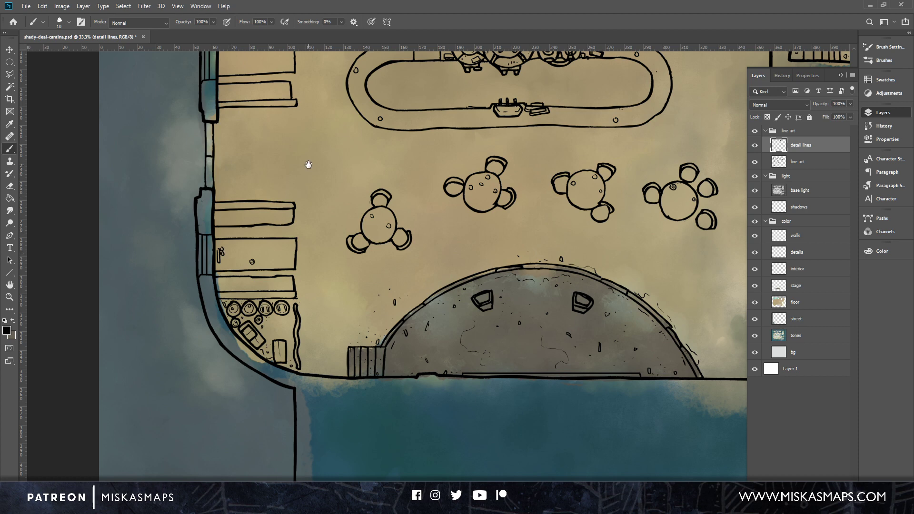
{"action": "left_click_drag", "start_coordinate": [309, 164], "coordinate": [327, 320]}
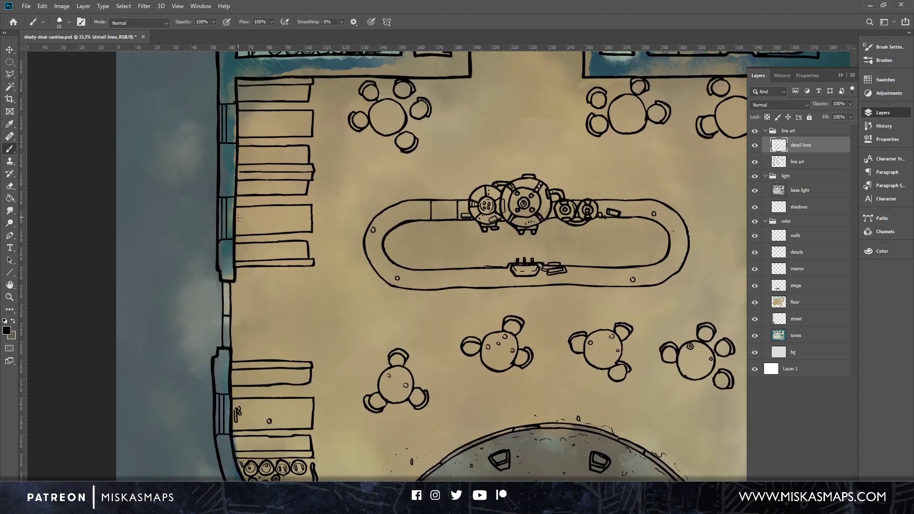
{"action": "left_click_drag", "start_coordinate": [239, 214], "coordinate": [243, 223]}
{"action": "left_click_drag", "start_coordinate": [271, 191], "coordinate": [275, 271]}
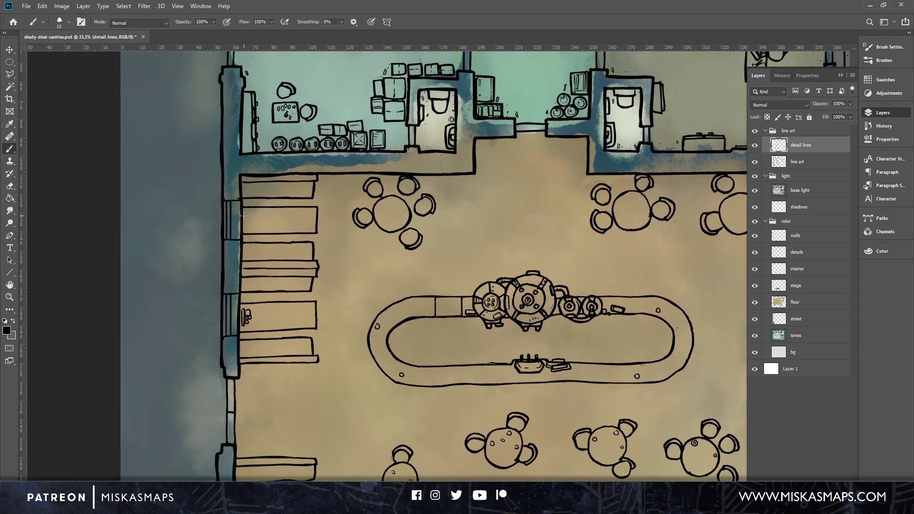
{"action": "mouse_move", "coordinate": [244, 215]}
{"action": "left_mouse_down"}
{"action": "mouse_move", "coordinate": [245, 232]}
{"action": "mouse_move", "coordinate": [251, 225]}
{"action": "left_mouse_up"}
{"action": "left_click_drag", "start_coordinate": [292, 307], "coordinate": [291, 307]}
{"action": "left_click_drag", "start_coordinate": [404, 215], "coordinate": [405, 216]}
{"action": "left_click_drag", "start_coordinate": [620, 201], "coordinate": [621, 203]}
Scatter specks in the entrance alcove, inside and beside the bar counter, and around the upper round tables.
{"action": "left_click_drag", "start_coordinate": [530, 255], "coordinate": [430, 302]}
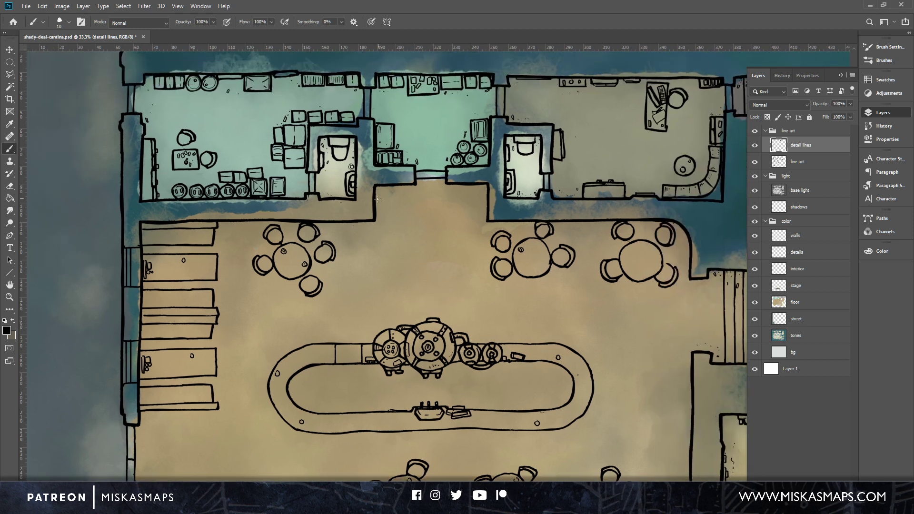
{"action": "mouse_move", "coordinate": [378, 199]}
{"action": "left_mouse_down"}
{"action": "mouse_move", "coordinate": [394, 195]}
{"action": "mouse_move", "coordinate": [384, 215]}
{"action": "mouse_move", "coordinate": [405, 189]}
{"action": "left_mouse_up"}
{"action": "left_click_drag", "start_coordinate": [491, 228], "coordinate": [496, 225]}
{"action": "left_click_drag", "start_coordinate": [306, 377], "coordinate": [310, 373]}
{"action": "left_click_drag", "start_coordinate": [307, 405], "coordinate": [309, 408]}
{"action": "left_click", "coordinate": [511, 406]}
{"action": "left_click_drag", "start_coordinate": [542, 367], "coordinate": [546, 365]}
{"action": "left_click", "coordinate": [646, 288]}
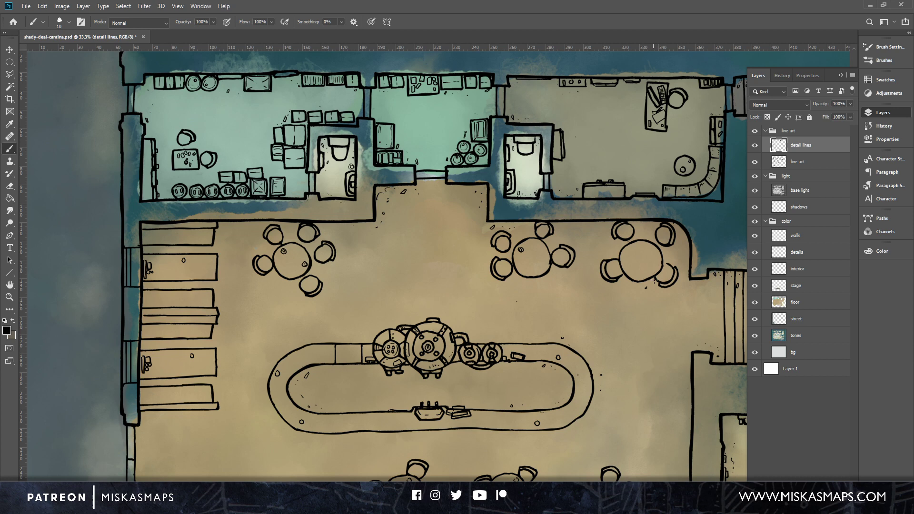
{"action": "left_click", "coordinate": [683, 241]}
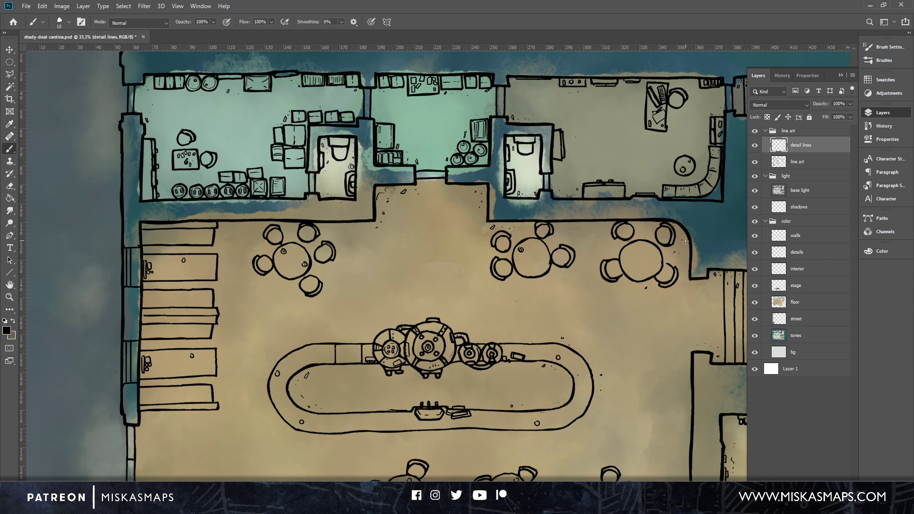
{"action": "left_click", "coordinate": [601, 226]}
Extend the outer wall lines to the upper and lower edges of the canvas on the detail lines layer.
{"action": "key", "text": "ctrl+plus"}
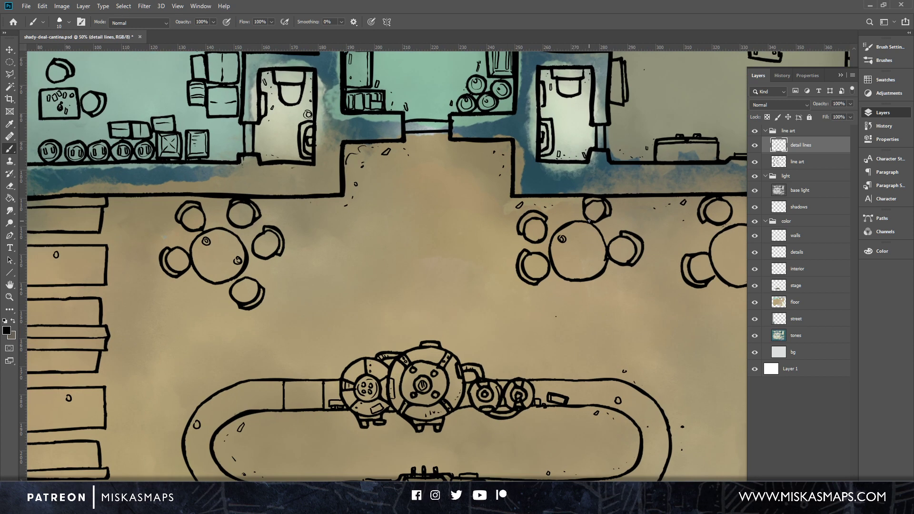
{"action": "mouse_move", "coordinate": [350, 203]}
{"action": "left_mouse_down"}
{"action": "mouse_move", "coordinate": [526, 355]}
{"action": "mouse_move", "coordinate": [545, 361]}
{"action": "left_mouse_up"}
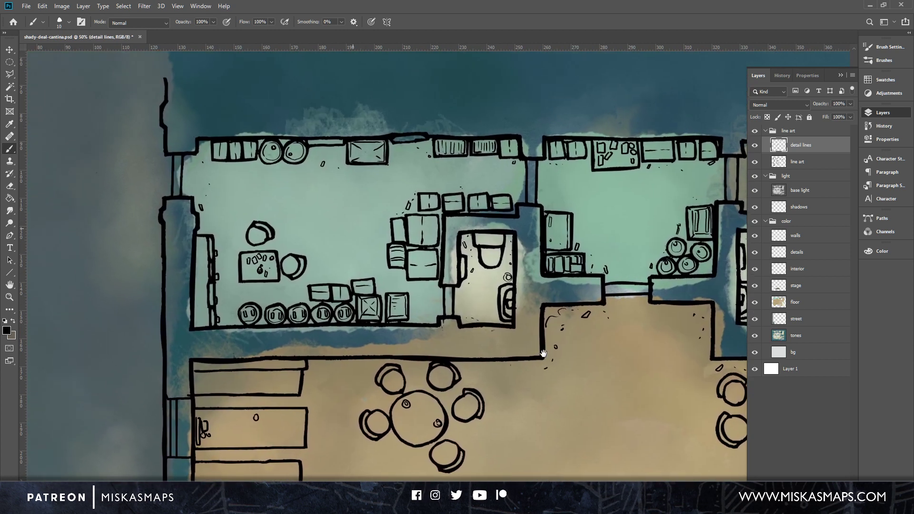
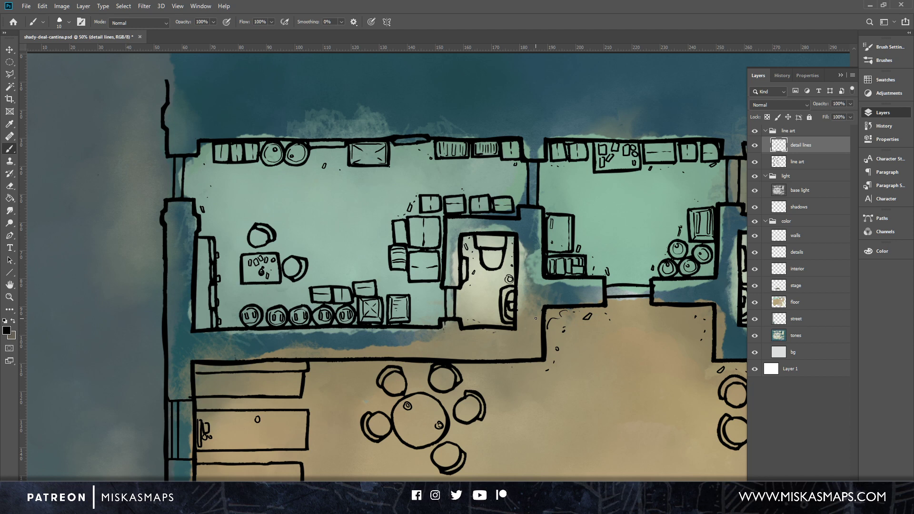
{"action": "left_click", "coordinate": [806, 239]}
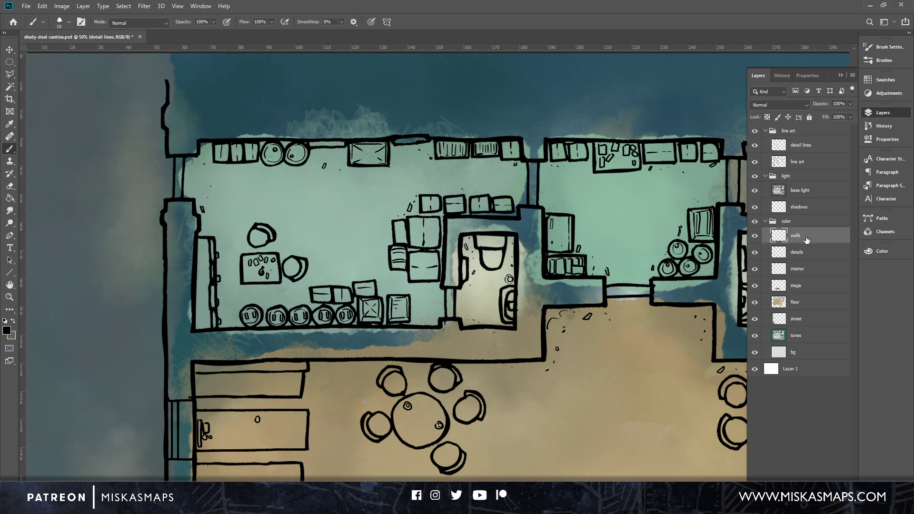
{"action": "left_click_drag", "start_coordinate": [371, 194], "coordinate": [489, 352]}
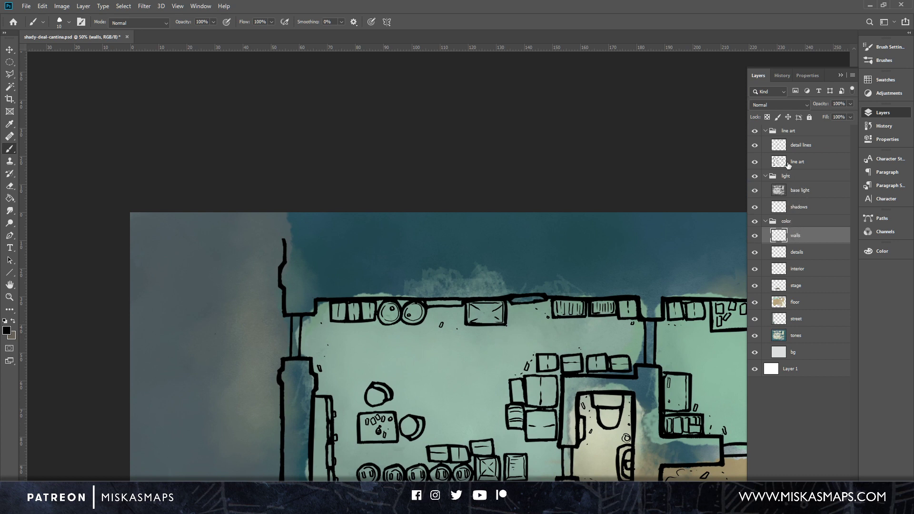
{"action": "left_click", "coordinate": [804, 144]}
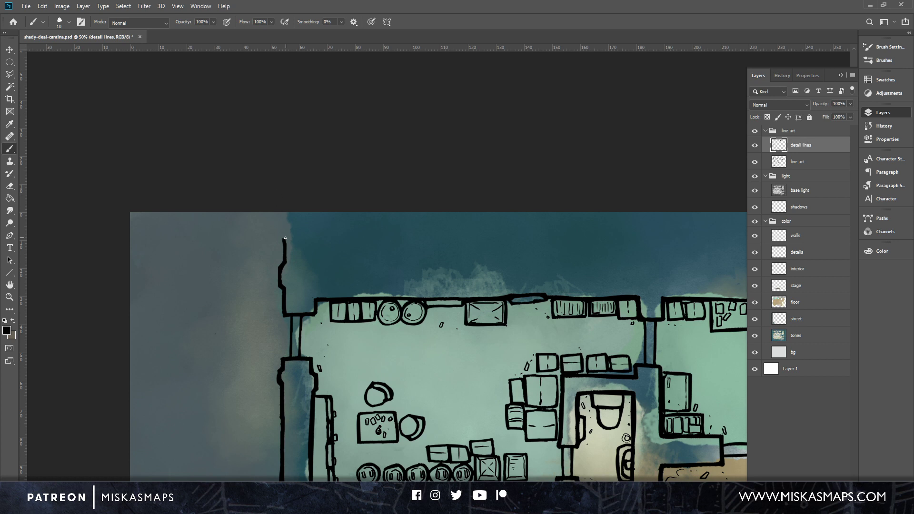
{"action": "left_click_drag", "start_coordinate": [283, 235], "coordinate": [284, 210]}
{"action": "left_click_drag", "start_coordinate": [537, 344], "coordinate": [538, 176]}
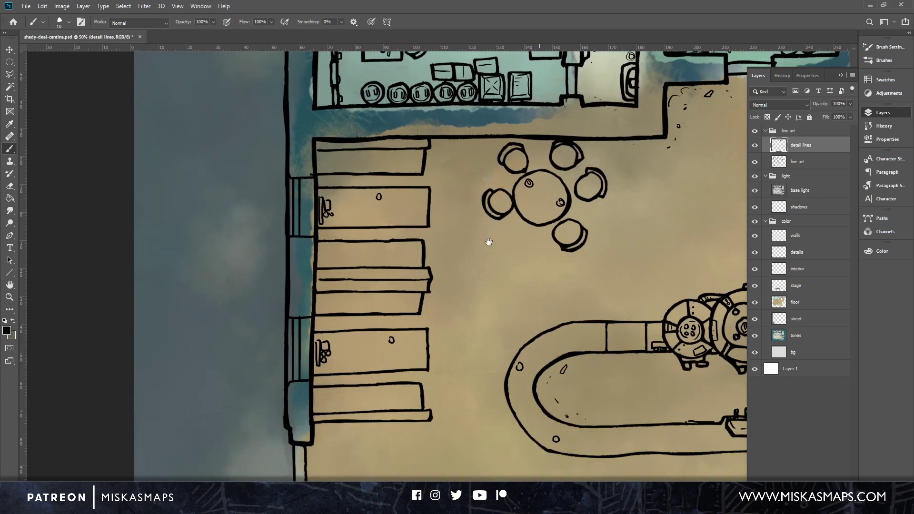
{"action": "left_click_drag", "start_coordinate": [456, 288], "coordinate": [472, 143]}
{"action": "left_click_drag", "start_coordinate": [503, 288], "coordinate": [487, 164]}
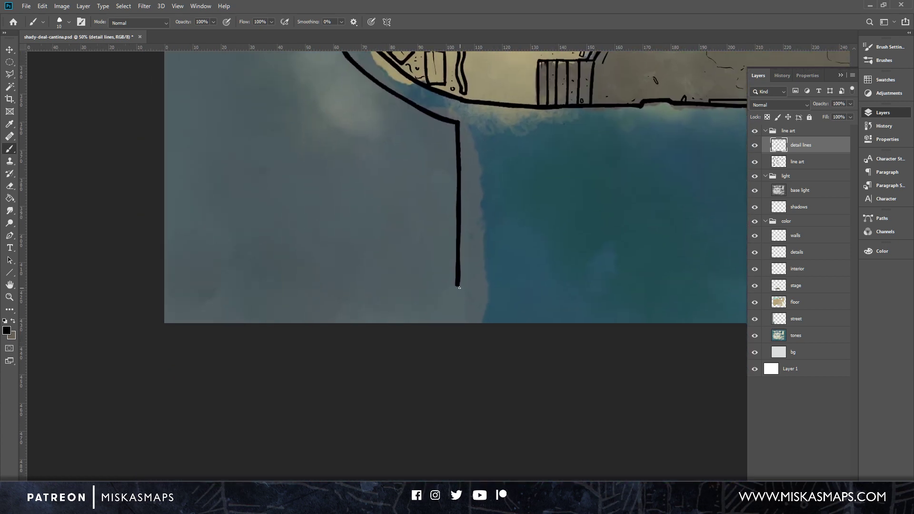
{"action": "left_click_drag", "start_coordinate": [458, 291], "coordinate": [457, 327]}
Merge the detail lines layer down into line art and select the solid wall area with the Magic Wand.
{"action": "right_click", "coordinate": [808, 145]}
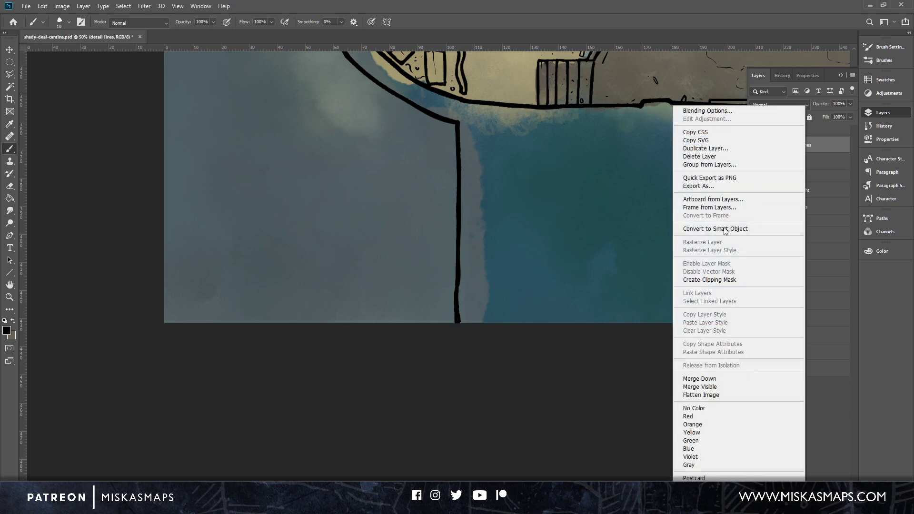
{"action": "left_click", "coordinate": [713, 379]}
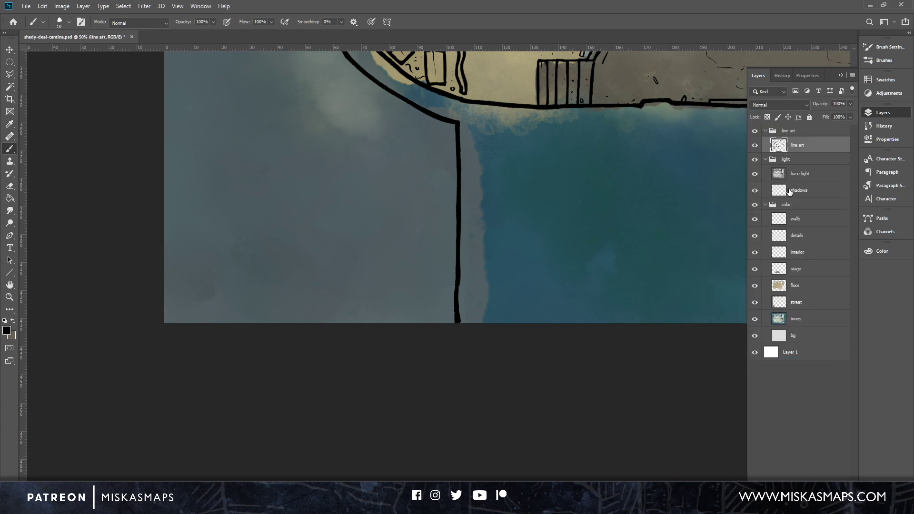
{"action": "left_click", "coordinate": [10, 86]}
{"action": "left_click", "coordinate": [543, 184]}
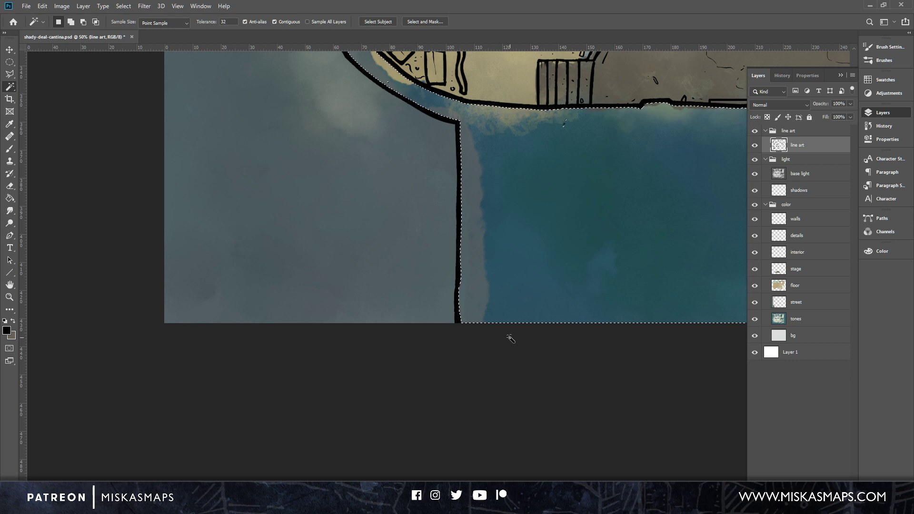
Add the missed speck below the stage wall to the selection with the Polygonal Lasso.
{"action": "key", "text": "e"}
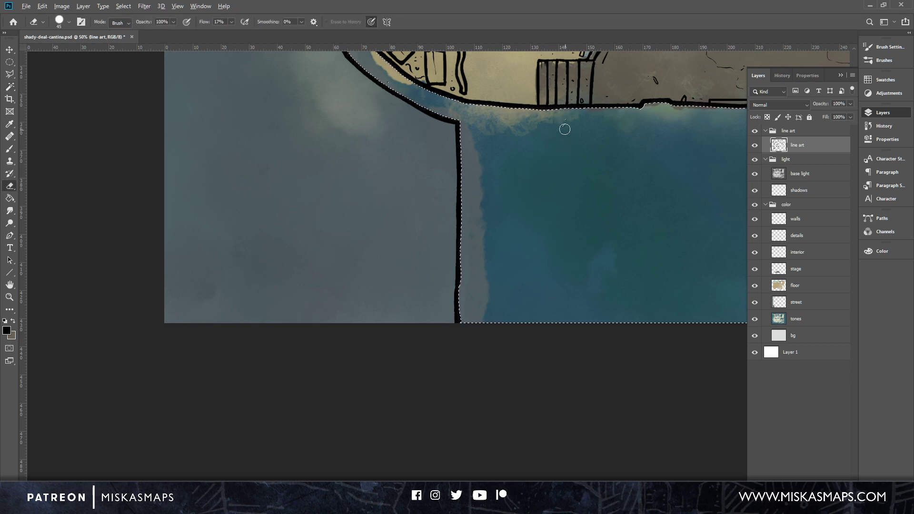
{"action": "left_click", "coordinate": [11, 75]}
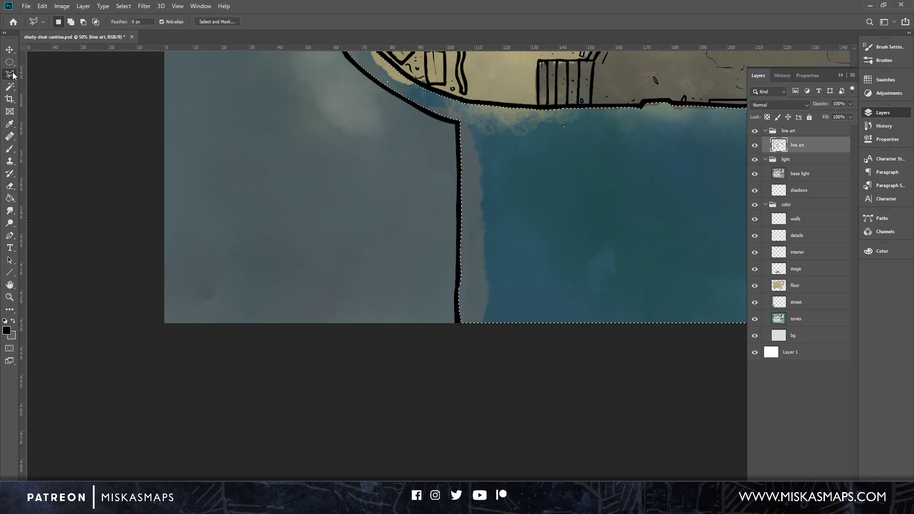
{"action": "key", "text": "alt"}
{"action": "mouse_move", "coordinate": [573, 115]}
{"action": "left_mouse_down"}
{"action": "mouse_move", "coordinate": [565, 136]}
{"action": "mouse_move", "coordinate": [557, 121]}
{"action": "mouse_move", "coordinate": [568, 112]}
{"action": "mouse_move", "coordinate": [582, 122]}
{"action": "mouse_move", "coordinate": [557, 146]}
{"action": "mouse_move", "coordinate": [545, 134]}
{"action": "mouse_move", "coordinate": [553, 114]}
{"action": "left_mouse_up"}
{"action": "key", "text": "shift"}
{"action": "key", "text": "shift"}
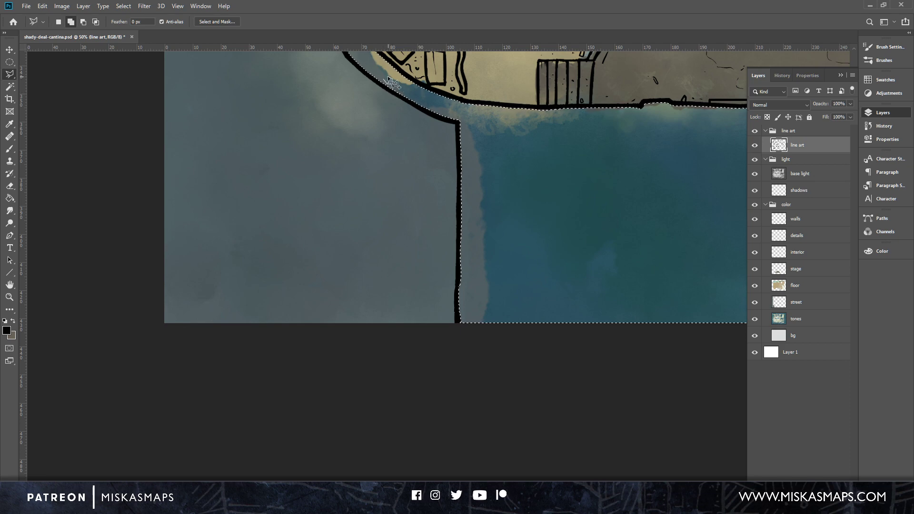
Add the missed spots inside the curved corner wall to the selection with the Polygonal Lasso.
{"action": "mouse_move", "coordinate": [392, 77]}
{"action": "left_mouse_down"}
{"action": "mouse_move", "coordinate": [499, 337]}
{"action": "mouse_move", "coordinate": [488, 329]}
{"action": "mouse_move", "coordinate": [502, 204]}
{"action": "left_mouse_up"}
{"action": "key", "text": "shift"}
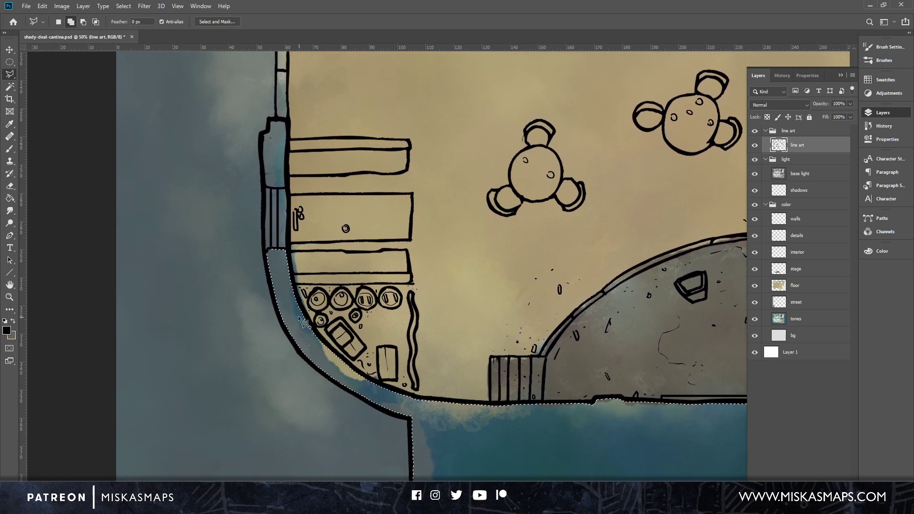
{"action": "left_click_drag", "start_coordinate": [302, 314], "coordinate": [303, 317]}
{"action": "key", "text": "shift"}
{"action": "left_click", "coordinate": [303, 320], "text": "shift"}
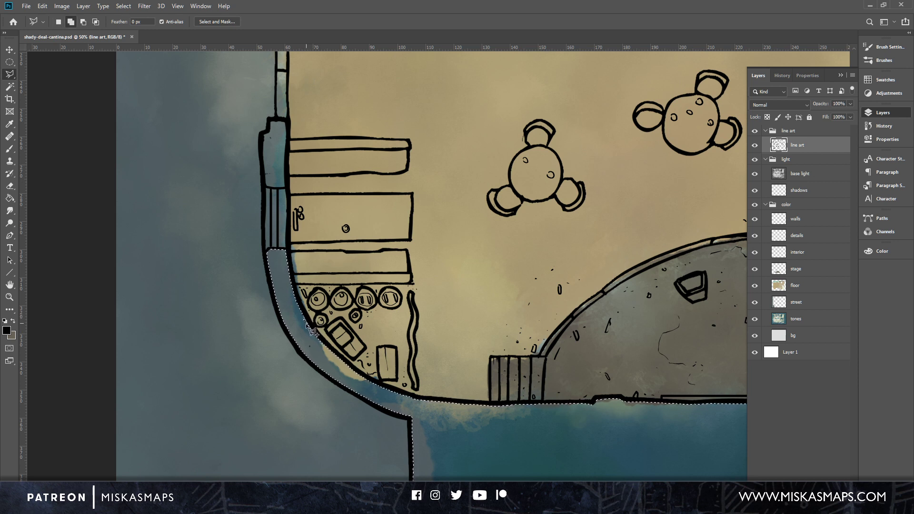
{"action": "left_click", "coordinate": [316, 351]}
{"action": "left_click", "coordinate": [308, 349]}
{"action": "left_click", "coordinate": [296, 315]}
{"action": "left_click", "coordinate": [303, 319]}
{"action": "key", "text": "ctrl+d"}
Outline the wall block between the side entrance and the lower window to add it to the selection.
{"action": "left_click_drag", "start_coordinate": [383, 187], "coordinate": [403, 458]}
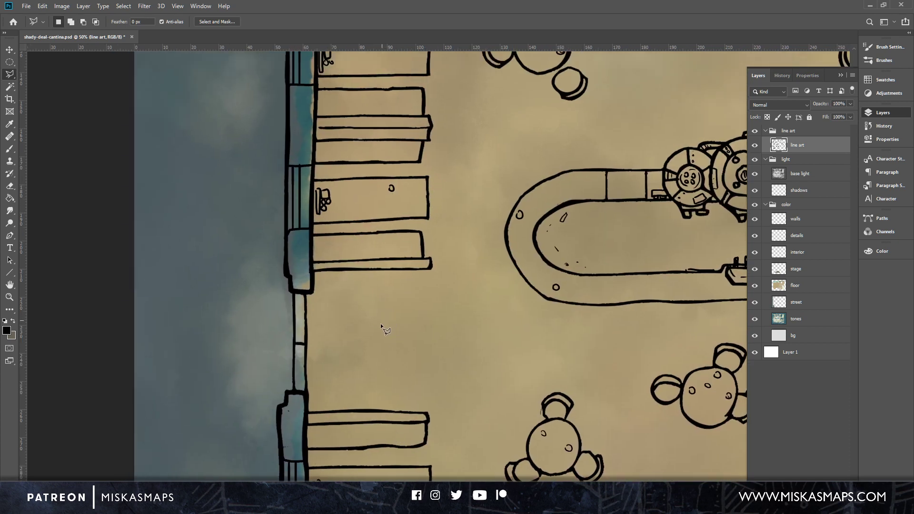
{"action": "left_click", "coordinate": [280, 410], "text": "shift"}
{"action": "left_click", "coordinate": [282, 460]}
{"action": "left_click", "coordinate": [306, 460]}
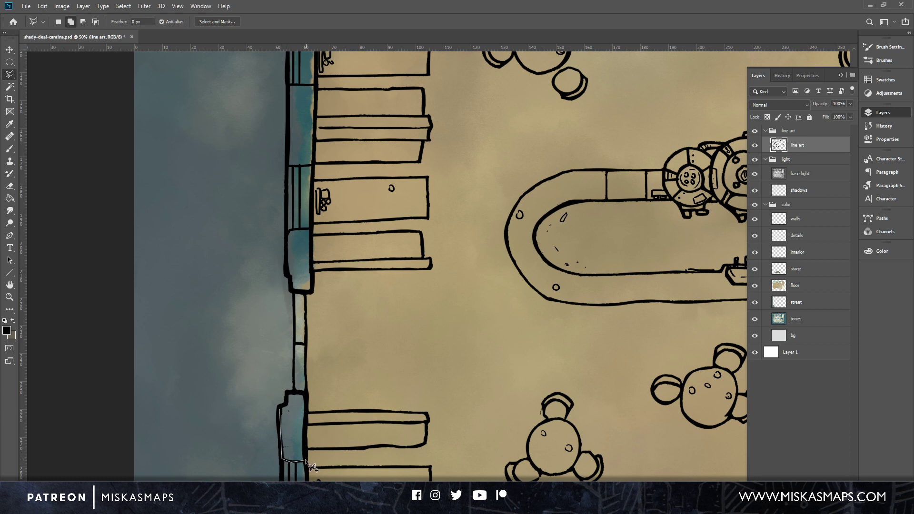
{"action": "left_click", "coordinate": [306, 394]}
{"action": "left_click", "coordinate": [288, 394]}
{"action": "left_click", "coordinate": [287, 405]}
{"action": "left_click", "coordinate": [280, 409]}
{"action": "left_click_drag", "start_coordinate": [369, 364], "coordinate": [463, 105]}
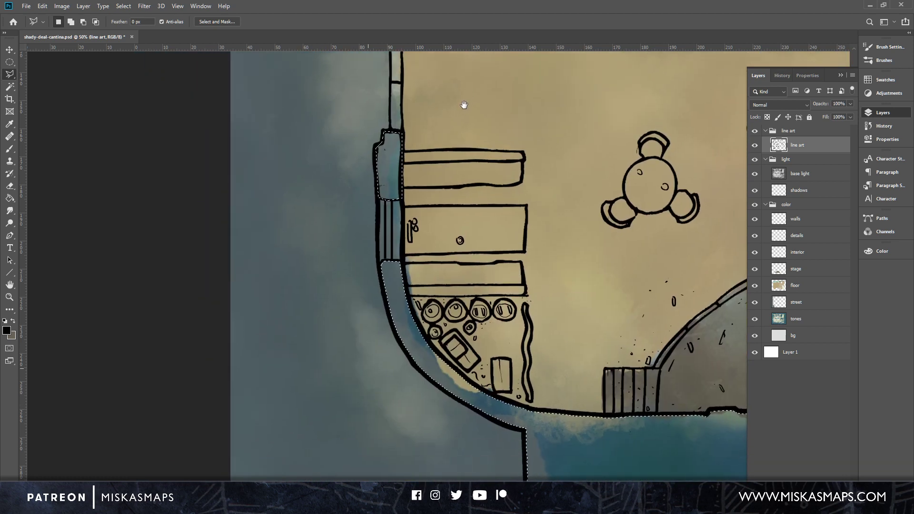
Outline the lower window in the outer wall, between the two selected wall blocks, to add it to the selection.
{"action": "left_click", "coordinate": [380, 199]}
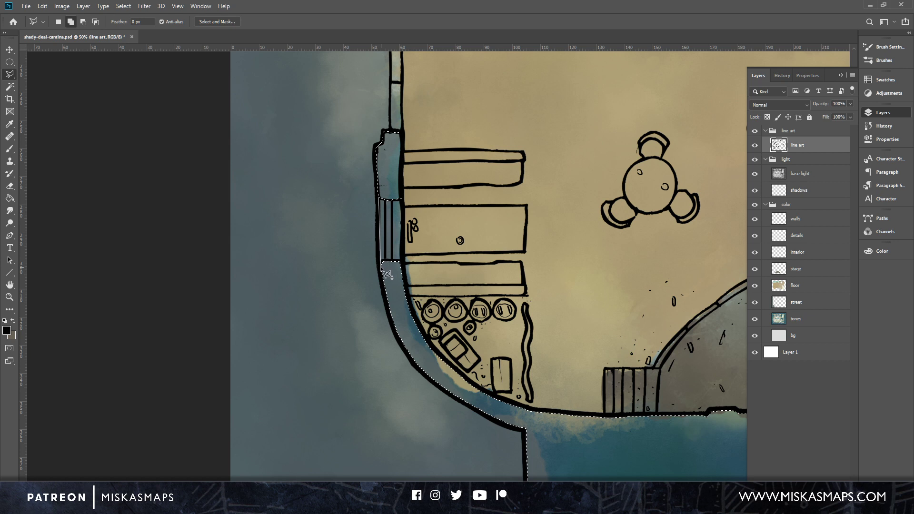
{"action": "left_click", "coordinate": [381, 263]}
{"action": "left_click", "coordinate": [402, 263]}
{"action": "left_click", "coordinate": [403, 196]}
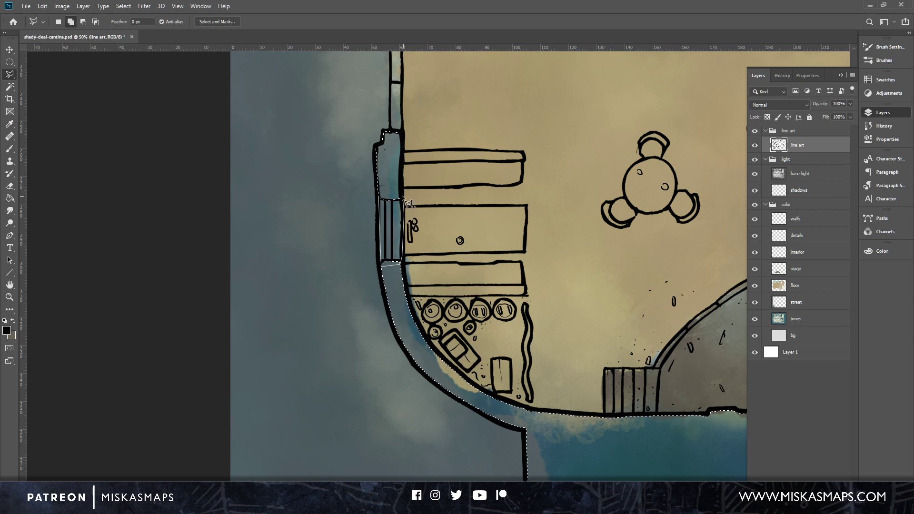
{"action": "left_click", "coordinate": [379, 198]}
{"action": "left_click_drag", "start_coordinate": [423, 145], "coordinate": [406, 376]}
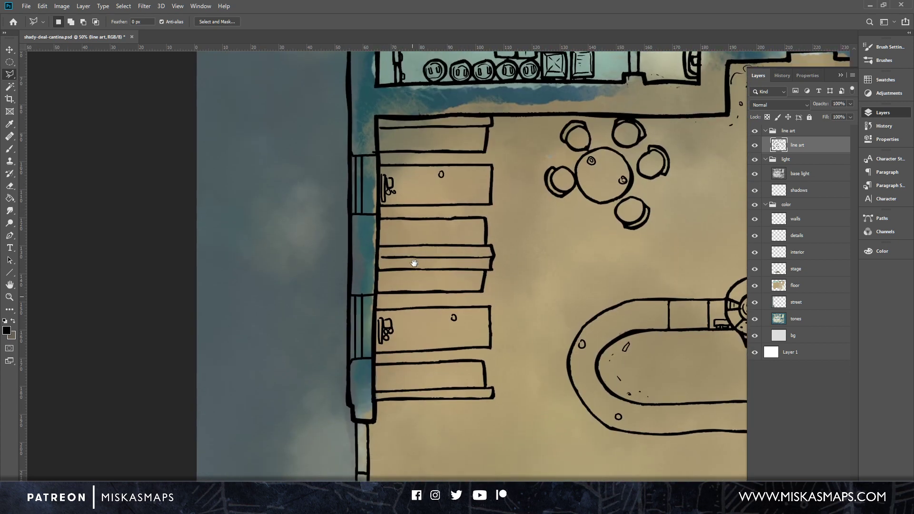
{"action": "left_click", "coordinate": [356, 423]}
{"action": "left_click", "coordinate": [376, 422]}
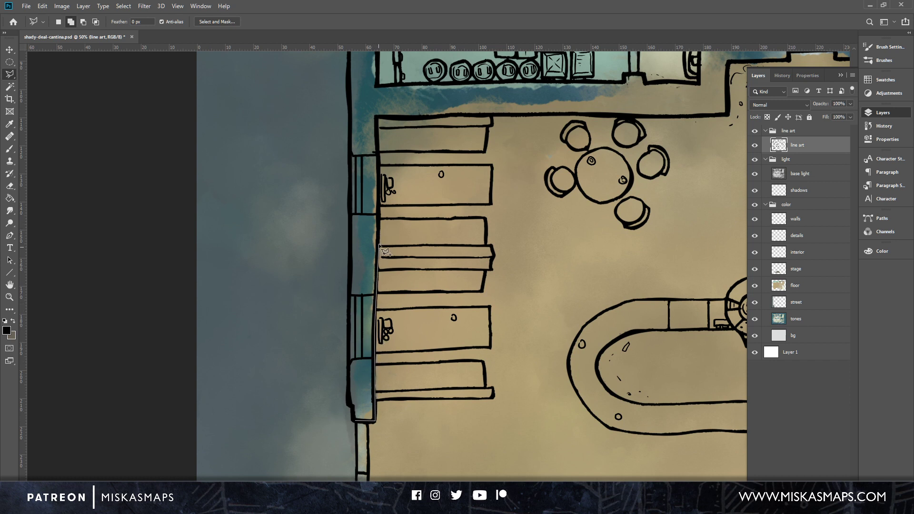
{"action": "left_click", "coordinate": [376, 116]}
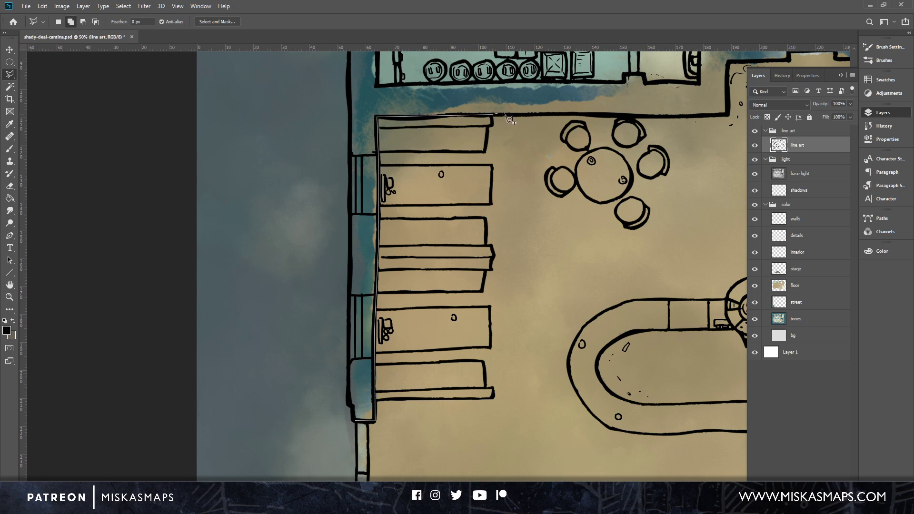
{"action": "left_click", "coordinate": [601, 114]}
{"action": "mouse_move", "coordinate": [640, 113]}
{"action": "left_mouse_down"}
{"action": "mouse_move", "coordinate": [568, 142]}
{"action": "mouse_move", "coordinate": [353, 196]}
{"action": "left_mouse_up"}
{"action": "left_click", "coordinate": [439, 196]}
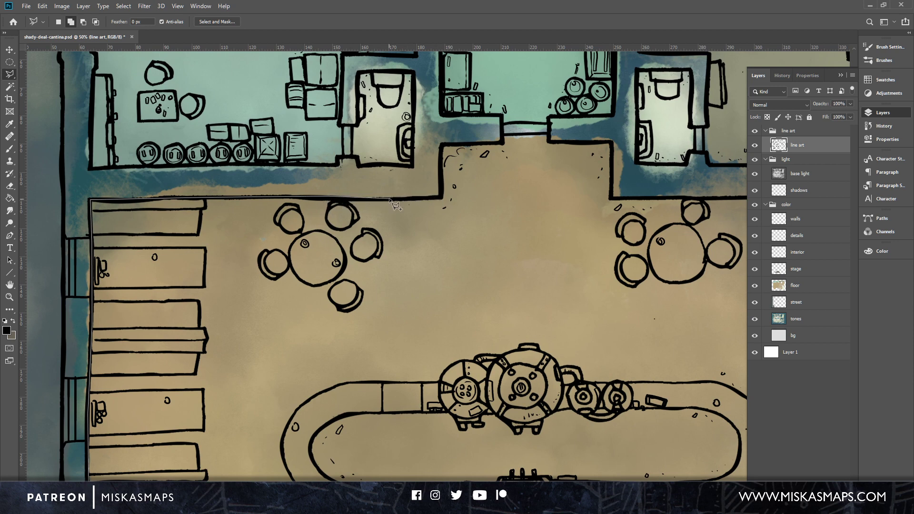
{"action": "left_click", "coordinate": [443, 198]}
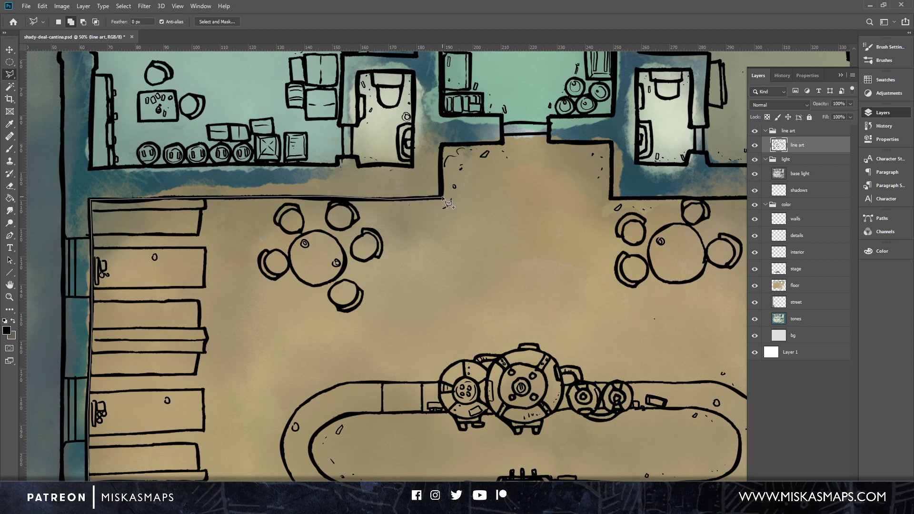
{"action": "left_click", "coordinate": [442, 143]}
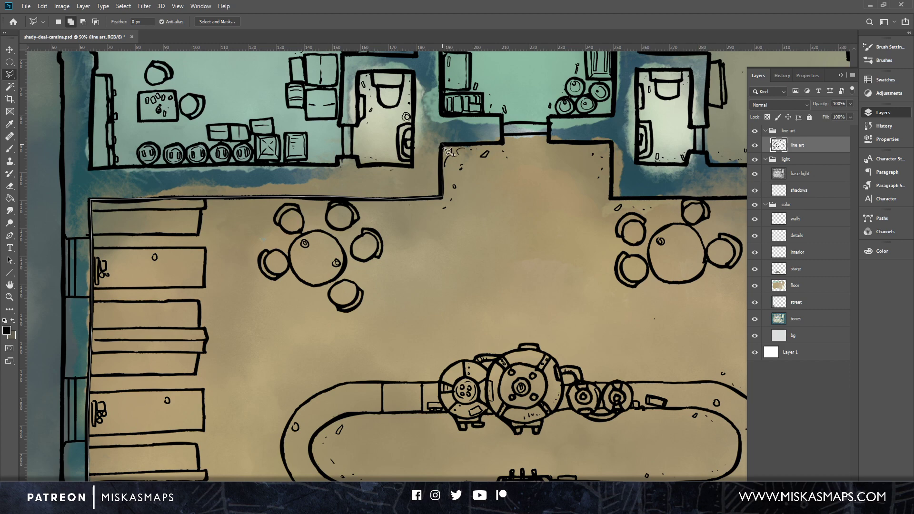
{"action": "left_click", "coordinate": [502, 143]}
{"action": "left_click", "coordinate": [502, 115]}
{"action": "left_click", "coordinate": [444, 114]}
{"action": "mouse_move", "coordinate": [450, 97]}
{"action": "left_mouse_down"}
{"action": "mouse_move", "coordinate": [419, 282]}
{"action": "mouse_move", "coordinate": [436, 143]}
{"action": "left_mouse_up"}
{"action": "left_click_drag", "start_coordinate": [434, 356], "coordinate": [453, 91]}
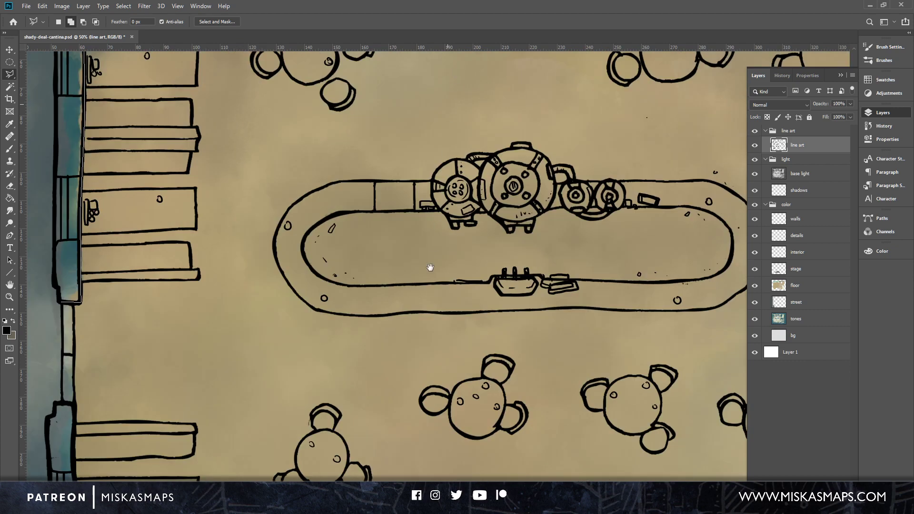
{"action": "left_click_drag", "start_coordinate": [430, 268], "coordinate": [520, 88]}
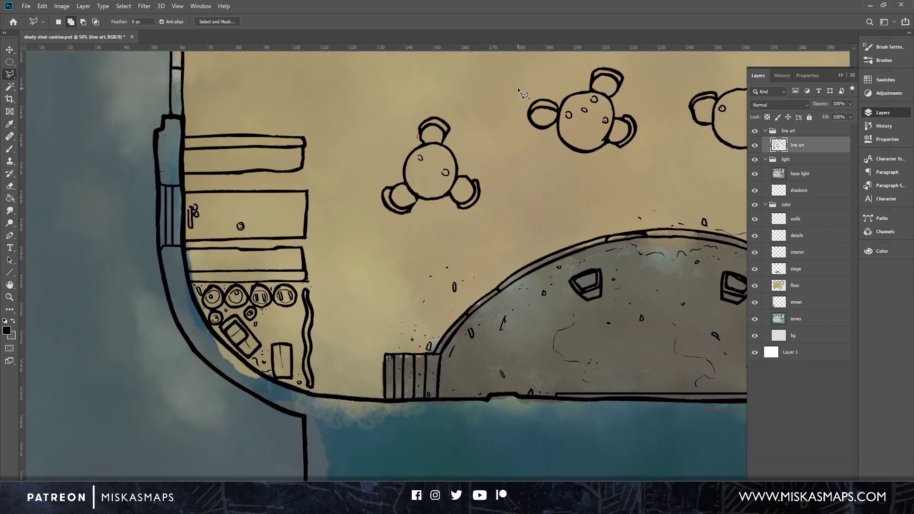
{"action": "double_click", "coordinate": [476, 318]}
Trace a Polygonal Lasso outline from the wall end above the side entrance, along the main hall's inner wall and around the back-room doorway.
{"action": "left_click_drag", "start_coordinate": [419, 185], "coordinate": [452, 386]}
{"action": "left_click_drag", "start_coordinate": [386, 185], "coordinate": [499, 390]}
{"action": "left_click_drag", "start_coordinate": [452, 304], "coordinate": [424, 262]}
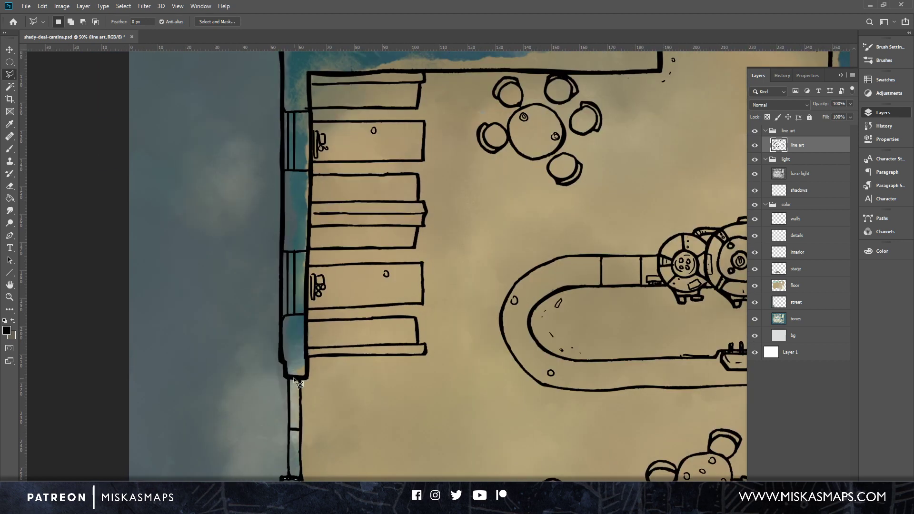
{"action": "key", "text": "shift"}
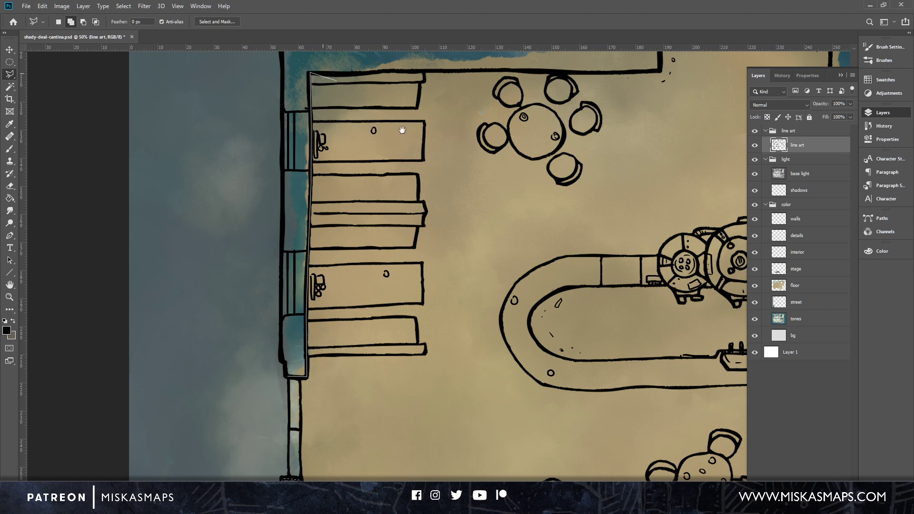
{"action": "left_click_drag", "start_coordinate": [402, 130], "coordinate": [149, 390]}
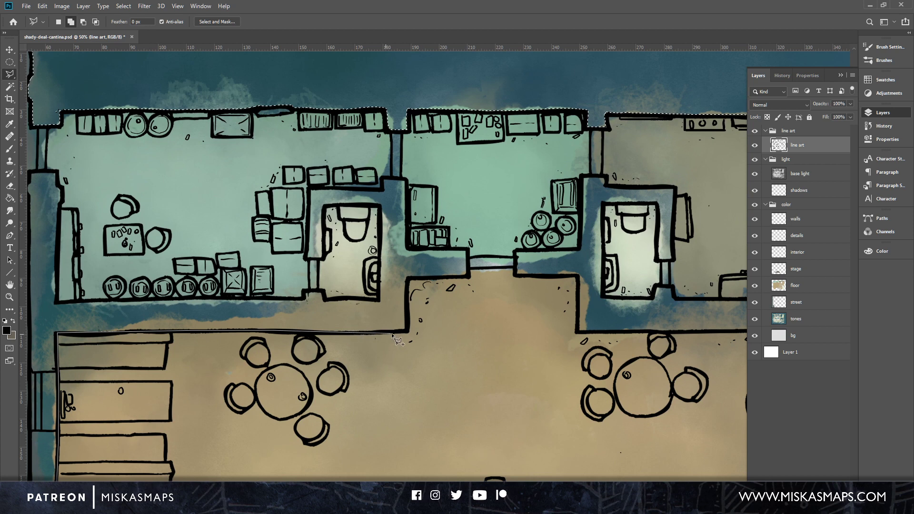
{"action": "left_click", "coordinate": [409, 331]}
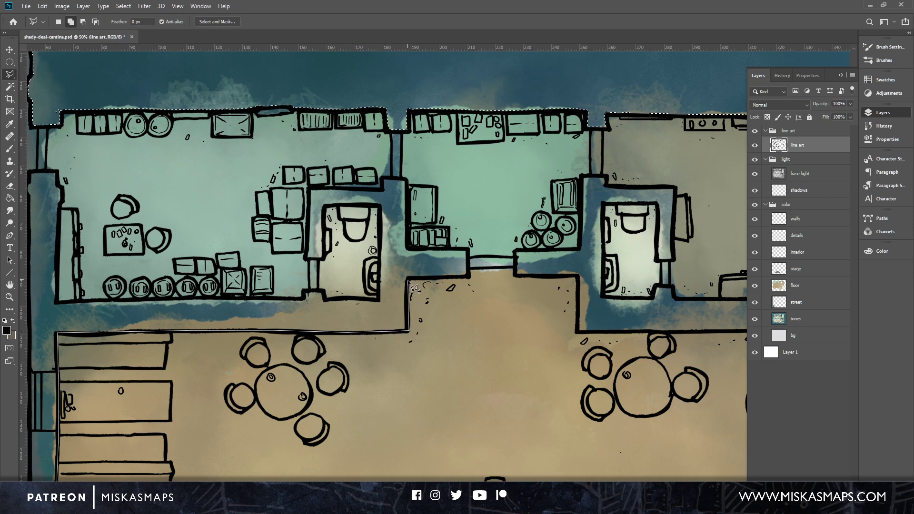
{"action": "left_click", "coordinate": [409, 279]}
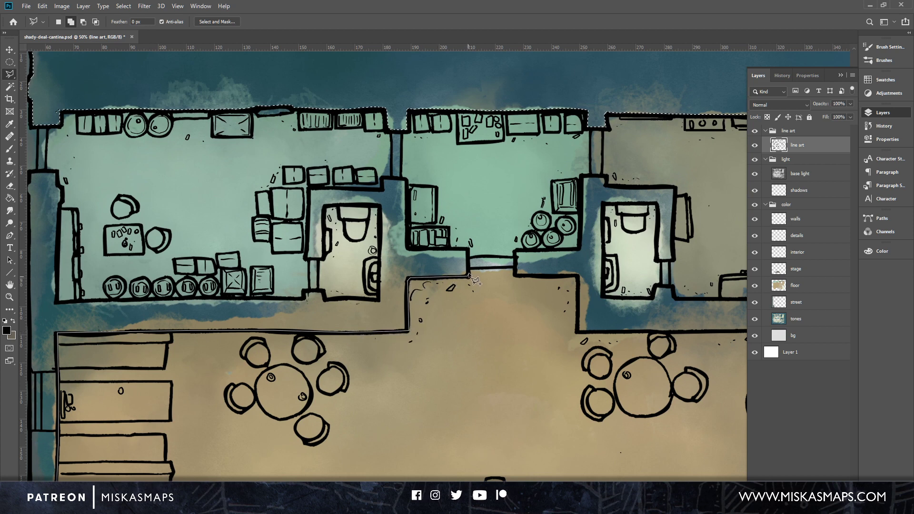
{"action": "left_click", "coordinate": [469, 274]}
{"action": "left_click", "coordinate": [469, 248]}
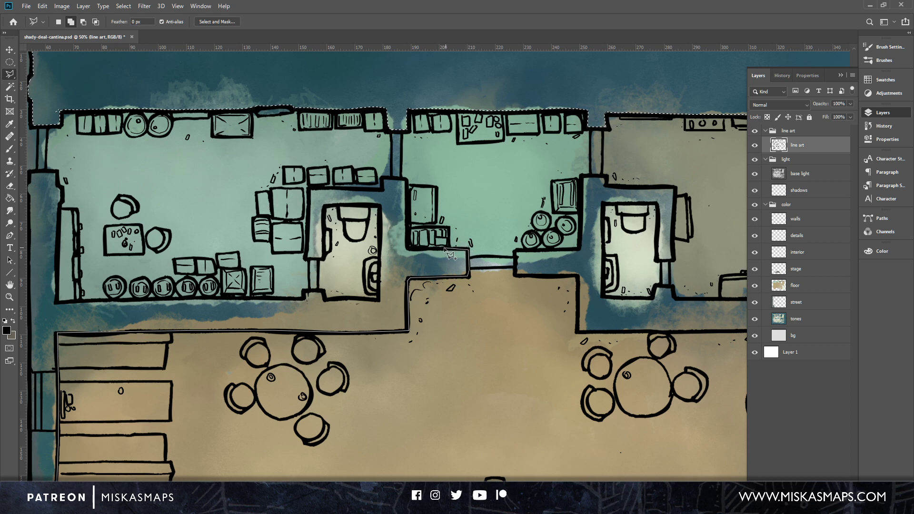
Trace the lasso selection from the central storeroom's left wall around the small restroom beside it, following the inked wall edges.
{"action": "left_click", "coordinate": [408, 248]}
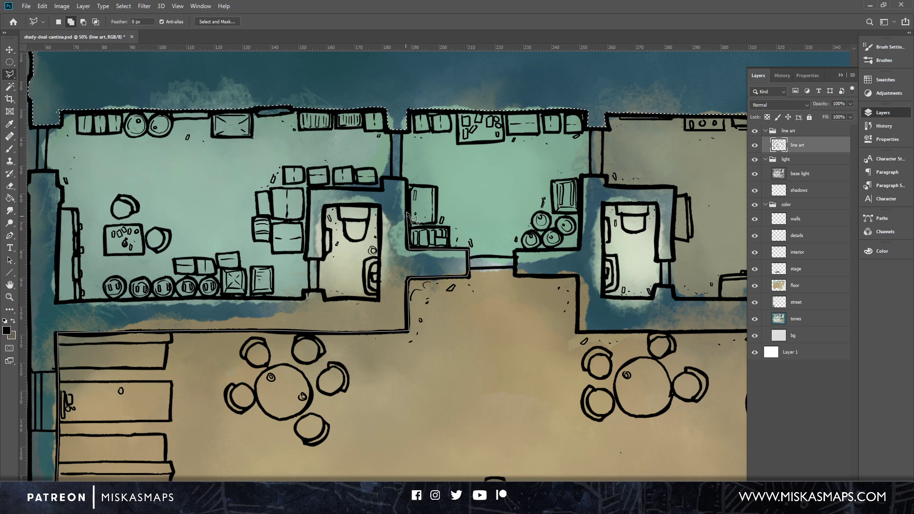
{"action": "left_click", "coordinate": [406, 179]}
{"action": "left_click", "coordinate": [382, 189]}
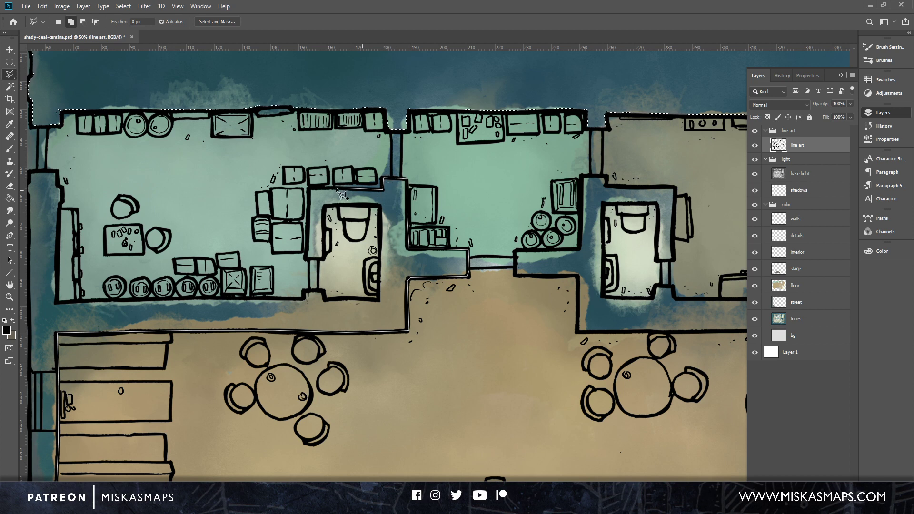
{"action": "left_click", "coordinate": [310, 189]}
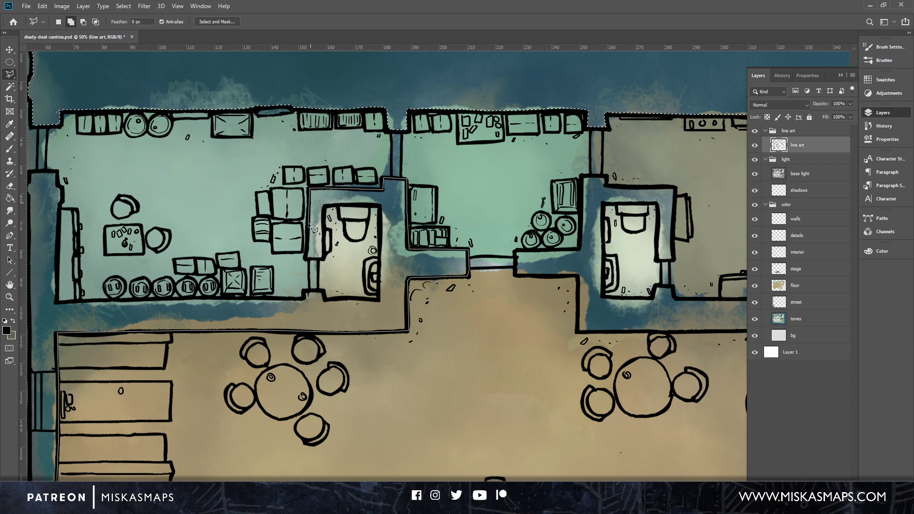
{"action": "left_click", "coordinate": [307, 257]}
{"action": "left_click", "coordinate": [322, 257]}
{"action": "left_click", "coordinate": [326, 206]}
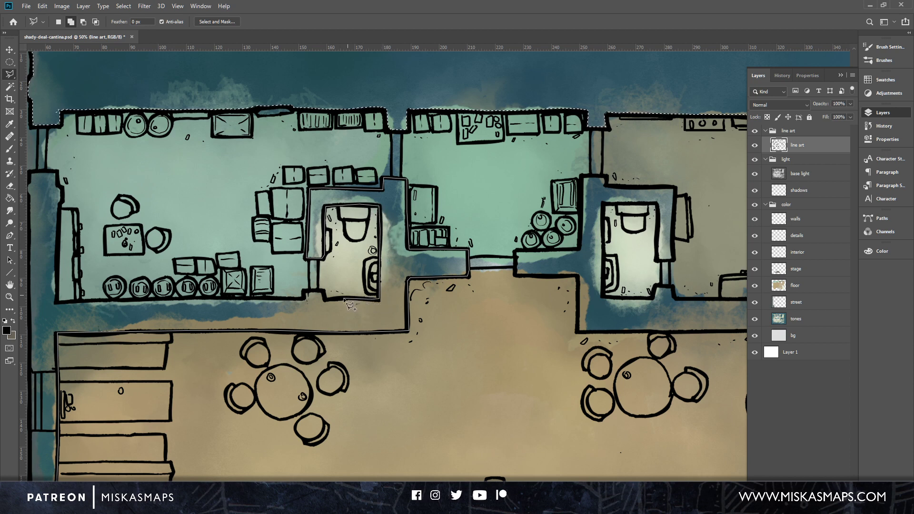
{"action": "left_click", "coordinate": [305, 298]}
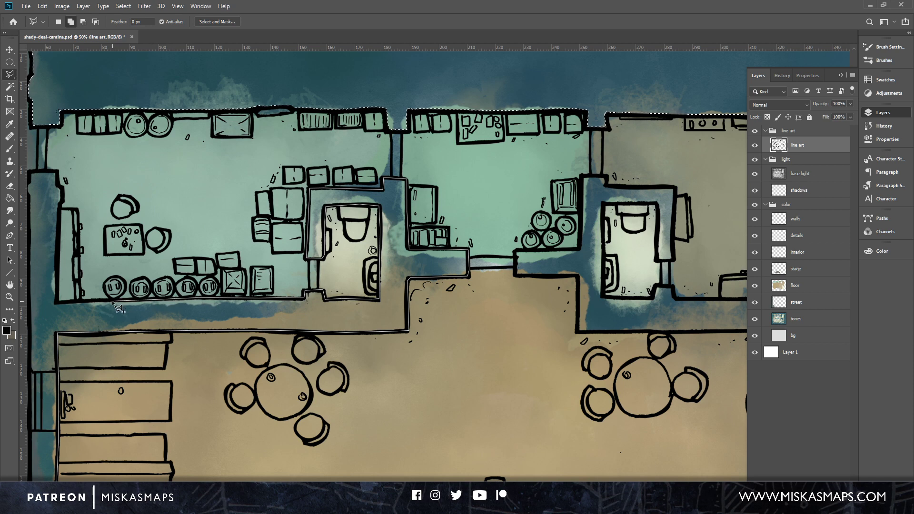
Continue the lasso outline along the large left storeroom's lower and left walls to its outer doorway.
{"action": "left_click", "coordinate": [56, 302]}
{"action": "left_click", "coordinate": [59, 172]}
{"action": "left_click", "coordinate": [29, 173]}
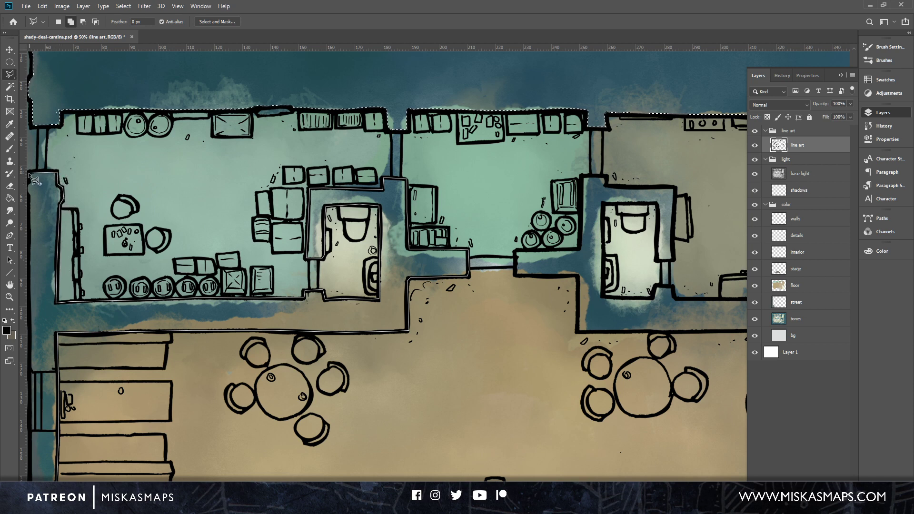
Follow the building's left exterior wall down past the booth windows to its lower end and close the added selection.
{"action": "key", "text": "space"}
{"action": "mouse_move", "coordinate": [101, 330]}
{"action": "left_mouse_down"}
{"action": "mouse_move", "coordinate": [325, 149]}
{"action": "mouse_move", "coordinate": [383, 156]}
{"action": "left_mouse_up"}
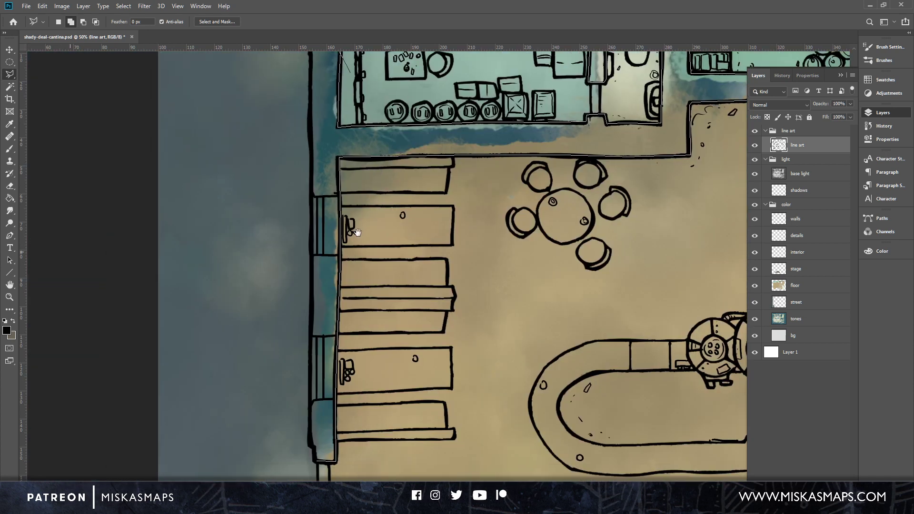
{"action": "left_click", "coordinate": [339, 290]}
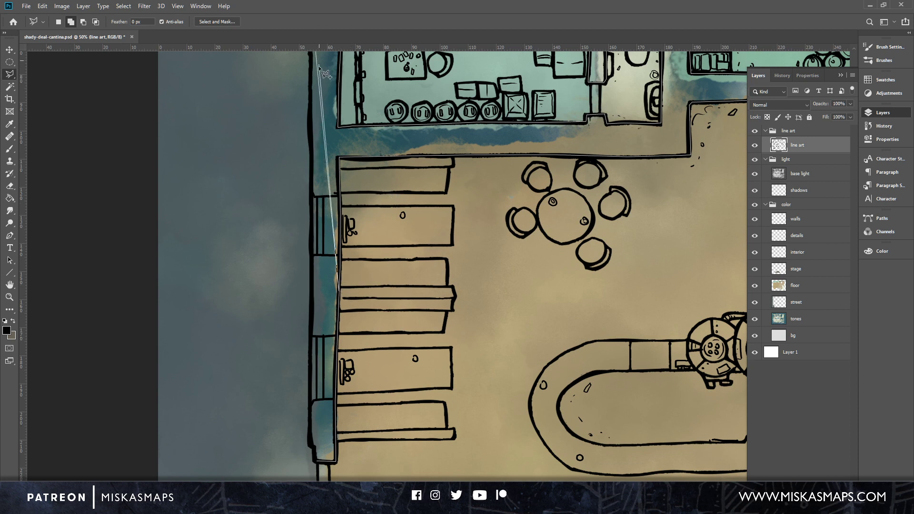
{"action": "key", "text": "space"}
{"action": "left_click_drag", "start_coordinate": [322, 108], "coordinate": [310, 234]}
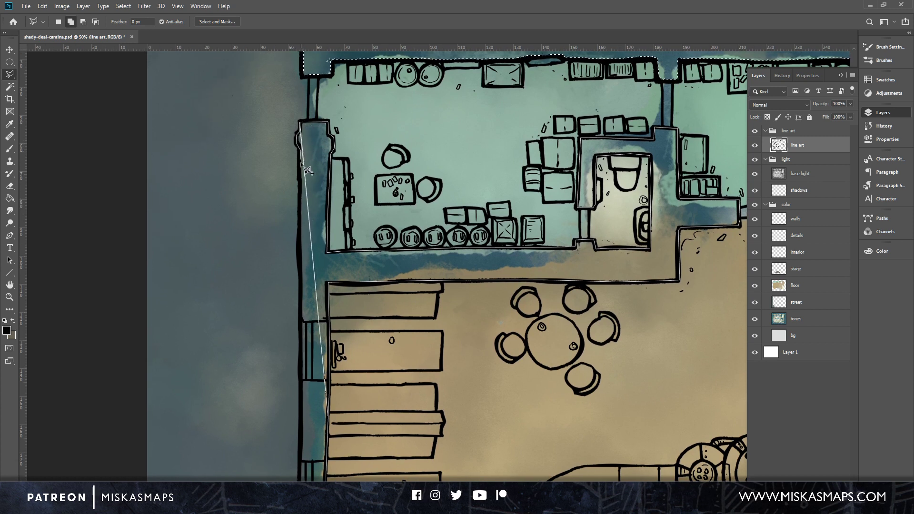
{"action": "left_click", "coordinate": [300, 208]}
{"action": "left_click", "coordinate": [302, 259]}
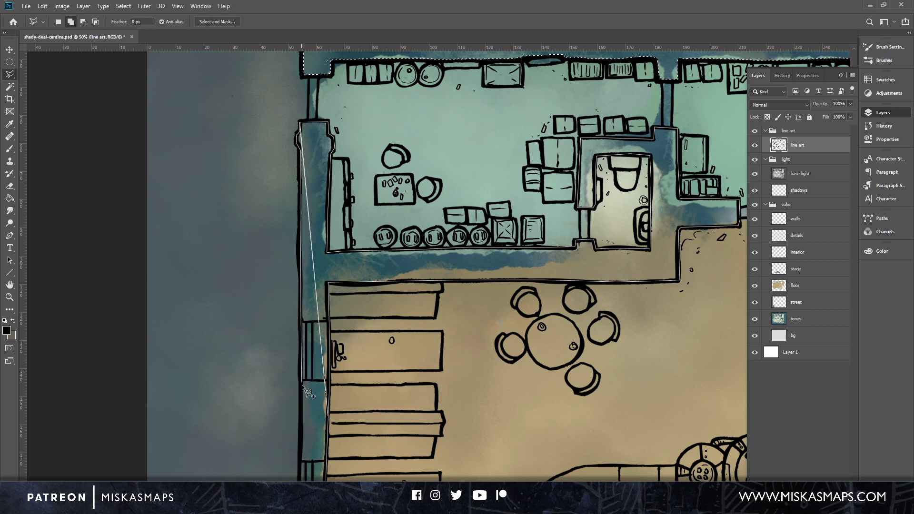
{"action": "left_click_drag", "start_coordinate": [307, 423], "coordinate": [308, 257]}
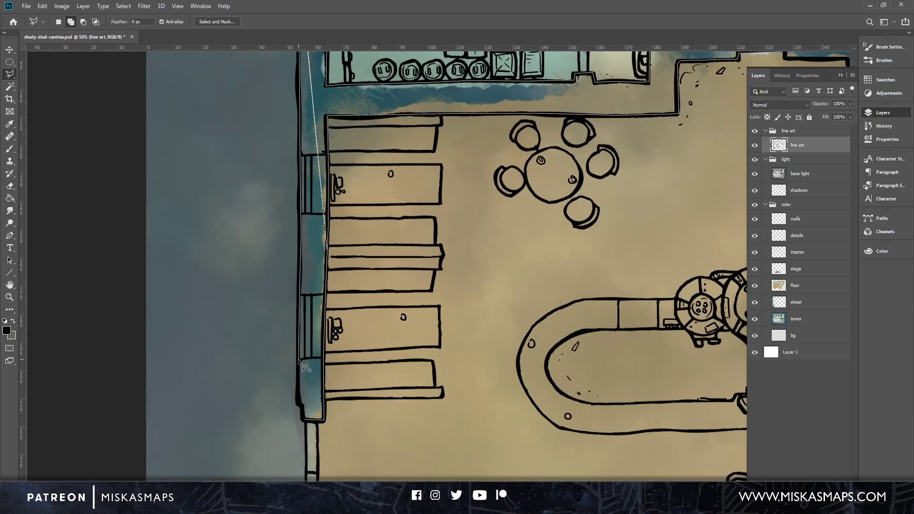
{"action": "left_click", "coordinate": [299, 403]}
{"action": "double_click", "coordinate": [305, 422]}
Start adding another lasso area at the wall right of the central storeroom's lower doorway, following the wall down to the main hall.
{"action": "scroll", "coordinate": [307, 419], "scroll_direction": "up", "scroll_amount": 5}
{"action": "scroll", "coordinate": [307, 419], "scroll_direction": "right", "scroll_amount": 2}
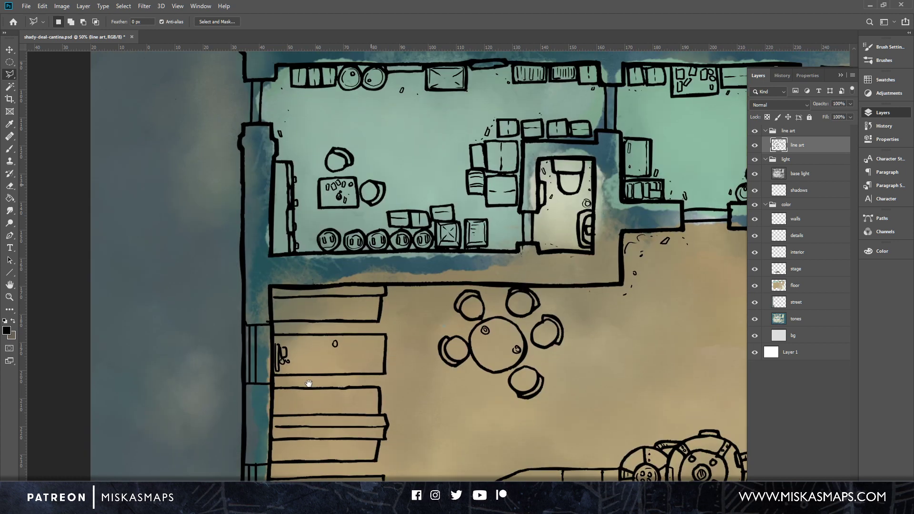
{"action": "scroll", "coordinate": [477, 286], "scroll_direction": "right", "scroll_amount": 10}
{"action": "scroll", "coordinate": [478, 285], "scroll_direction": "up", "scroll_amount": 3}
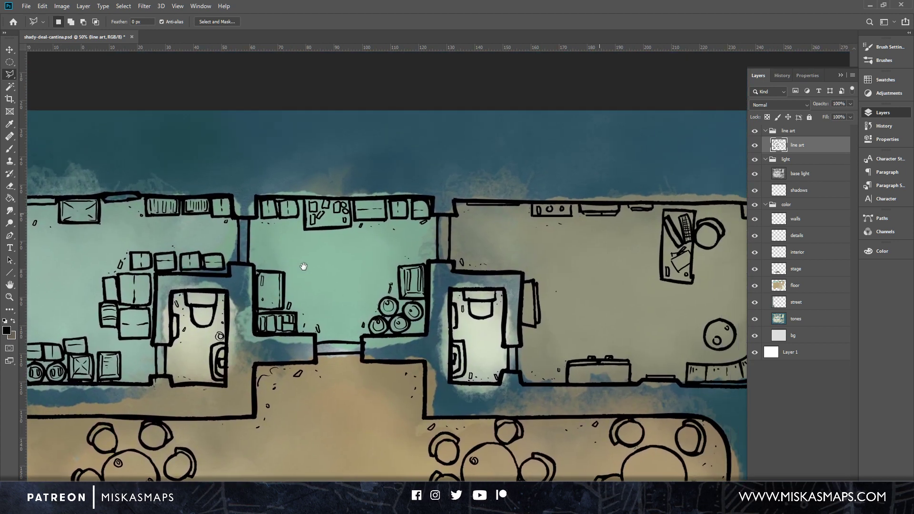
{"action": "scroll", "coordinate": [478, 286], "scroll_direction": "right", "scroll_amount": 2}
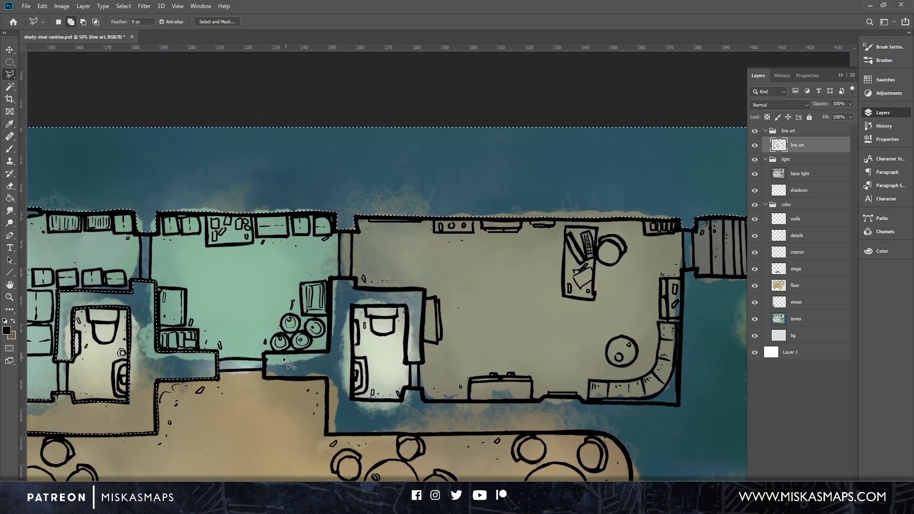
{"action": "left_click", "coordinate": [328, 378]}
{"action": "left_click", "coordinate": [327, 434]}
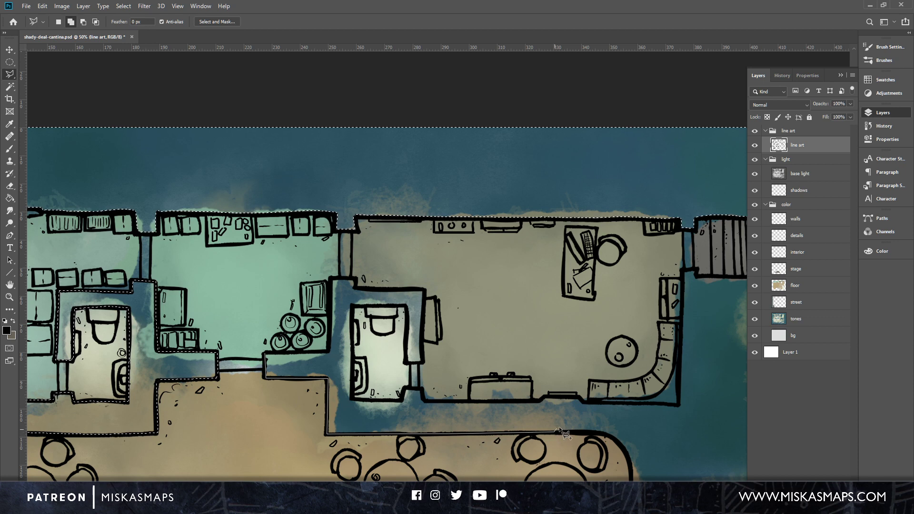
Extend the lasso outline along the main hall's upper wall, around its curved corner and across the top of the stairs.
{"action": "mouse_move", "coordinate": [598, 428]}
{"action": "left_mouse_down"}
{"action": "mouse_move", "coordinate": [494, 396]}
{"action": "mouse_move", "coordinate": [327, 225]}
{"action": "left_mouse_up"}
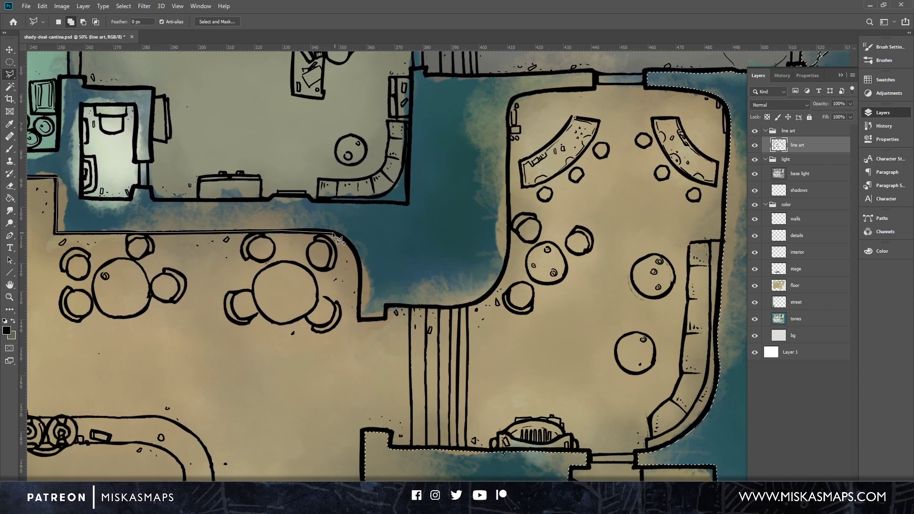
{"action": "left_click", "coordinate": [351, 246]}
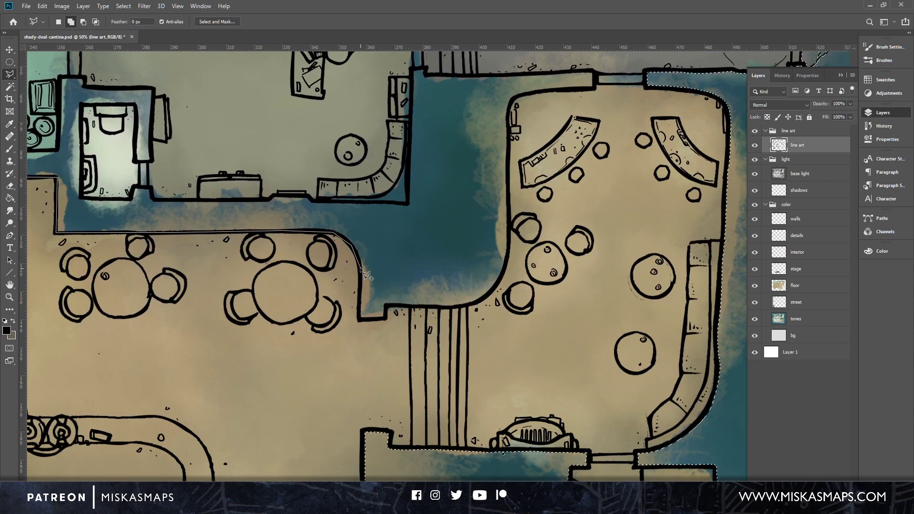
{"action": "left_click", "coordinate": [361, 270]}
{"action": "left_click", "coordinate": [360, 318]}
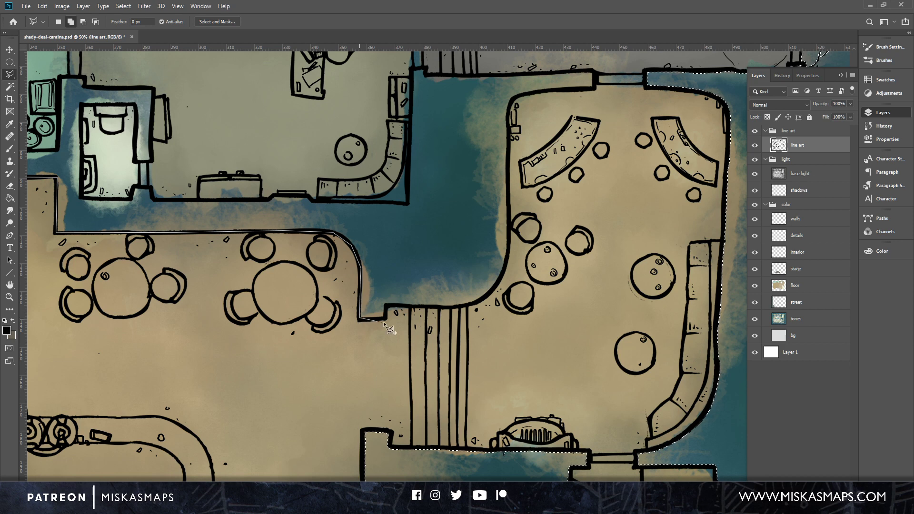
{"action": "left_click", "coordinate": [386, 318]}
{"action": "left_click", "coordinate": [388, 305]}
{"action": "left_click", "coordinate": [453, 307]}
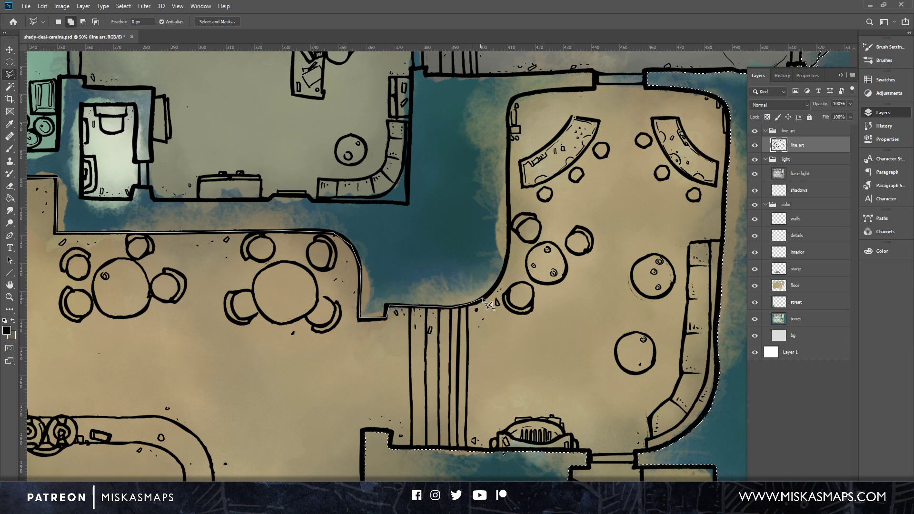
Trace the lounge's curved left wall up and around its rounded corner to the upper doorway.
{"action": "left_click", "coordinate": [486, 297]}
{"action": "left_click", "coordinate": [509, 248]}
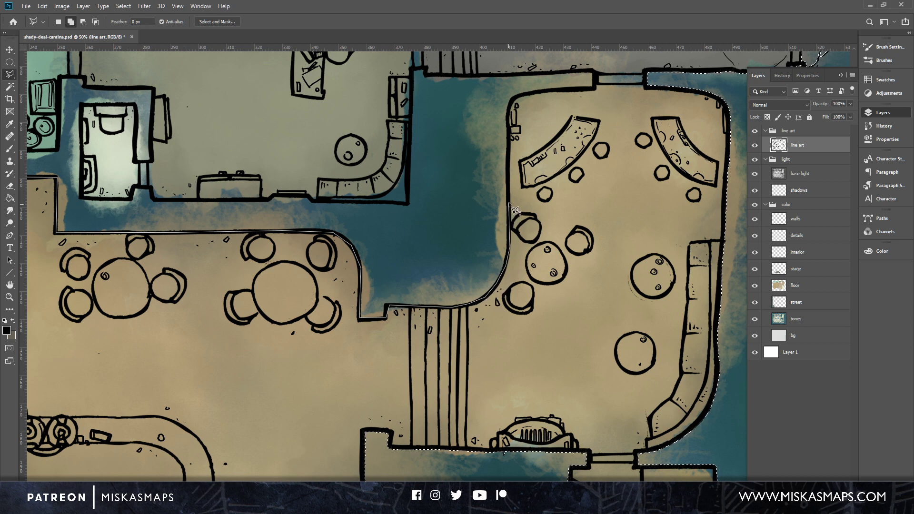
{"action": "left_click", "coordinate": [509, 136]}
{"action": "left_click", "coordinate": [510, 105]}
{"action": "left_click", "coordinate": [514, 98]}
{"action": "left_click", "coordinate": [532, 93]}
{"action": "left_click", "coordinate": [595, 72]}
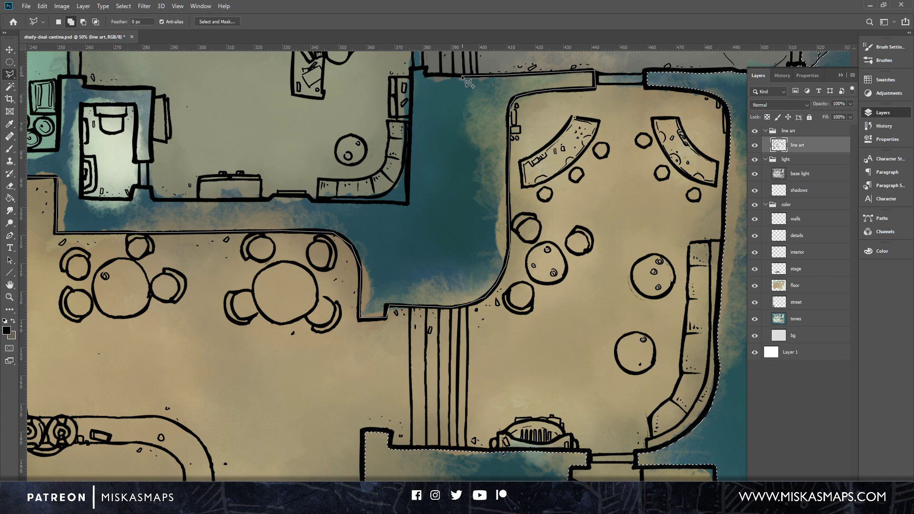
Continue the lasso outline along the corridor wall, the office's right wall and its lower wall to the restroom doorway.
{"action": "left_click", "coordinate": [412, 70]}
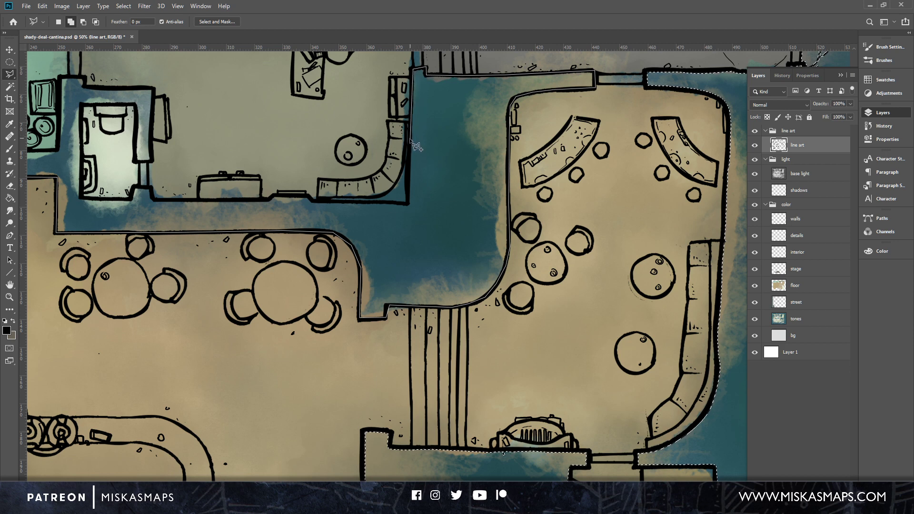
{"action": "left_click", "coordinate": [407, 205]}
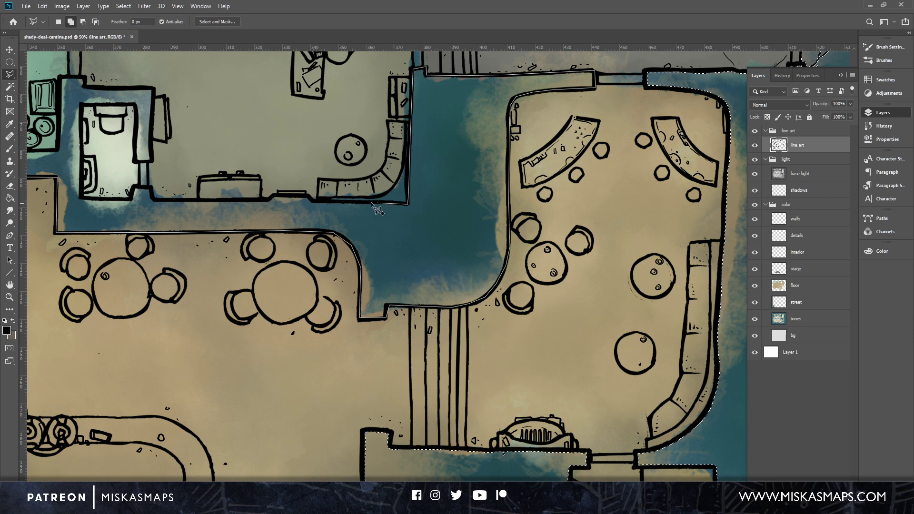
{"action": "left_click", "coordinate": [307, 198]}
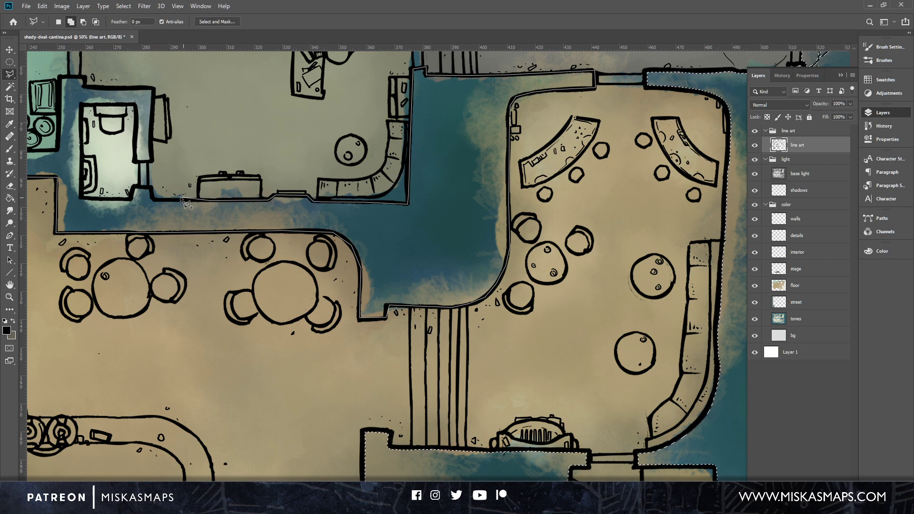
{"action": "left_click", "coordinate": [153, 200]}
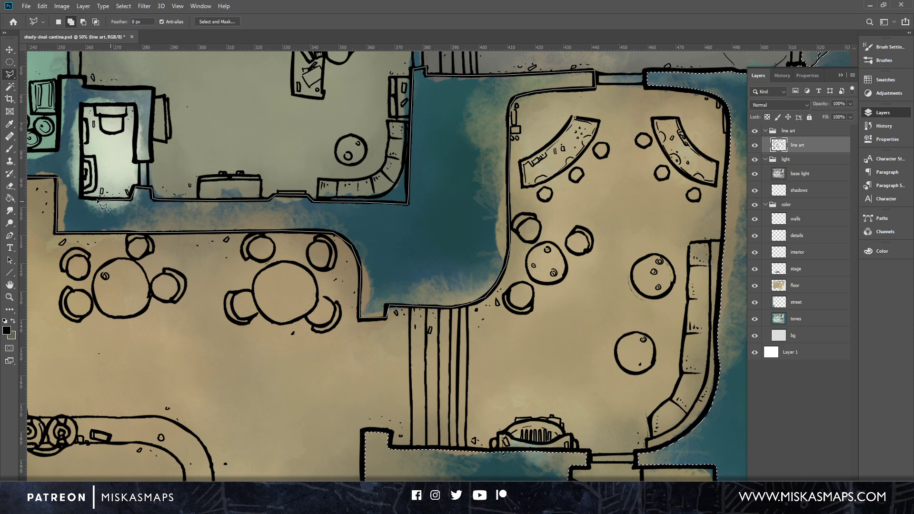
Outline the walls around the restroom beside the office and close the added selection at the central storeroom's lower doorway.
{"action": "left_click", "coordinate": [80, 199]}
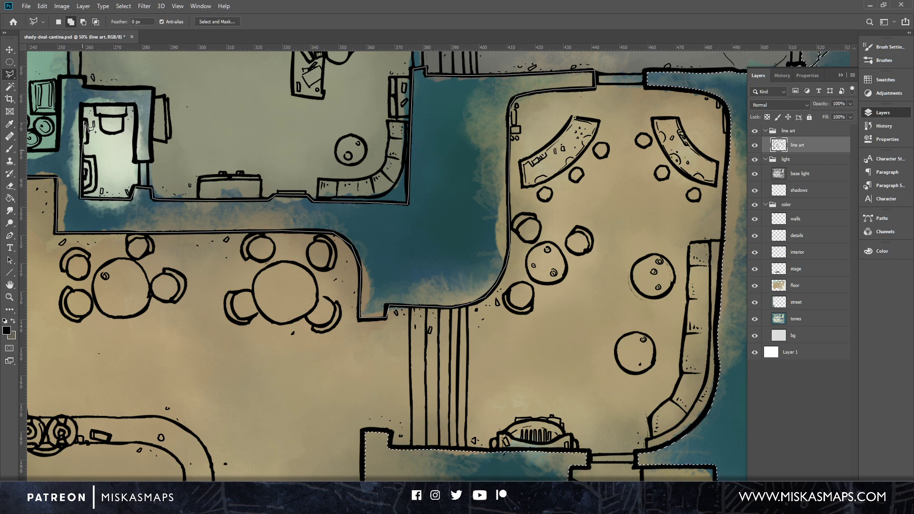
{"action": "left_click", "coordinate": [81, 104]}
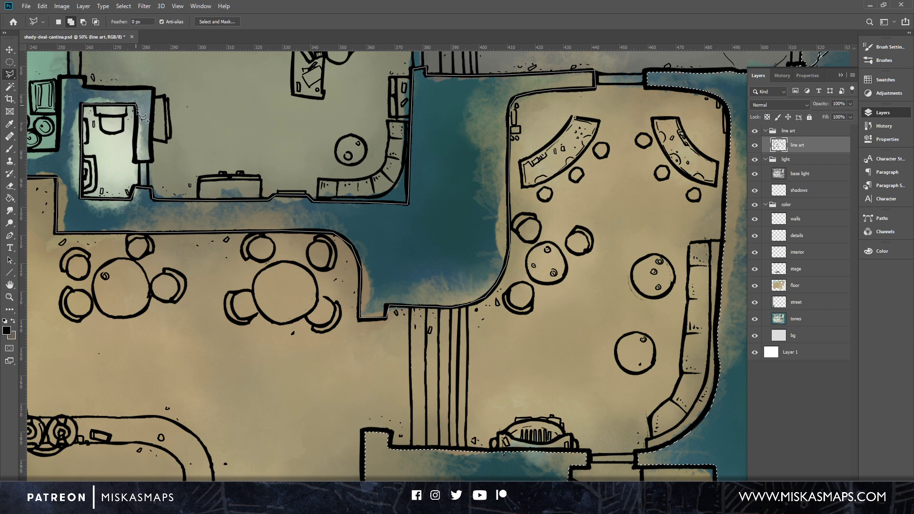
{"action": "left_click", "coordinate": [136, 160]}
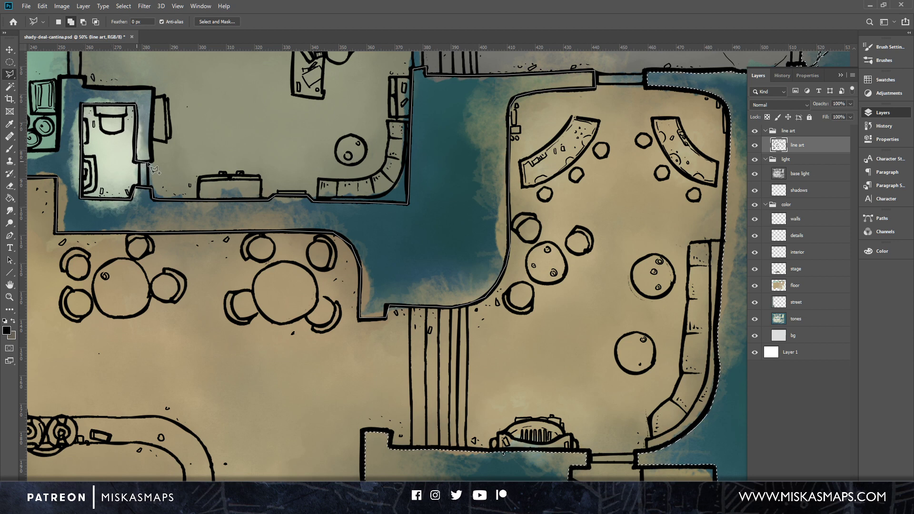
{"action": "left_click", "coordinate": [153, 89]}
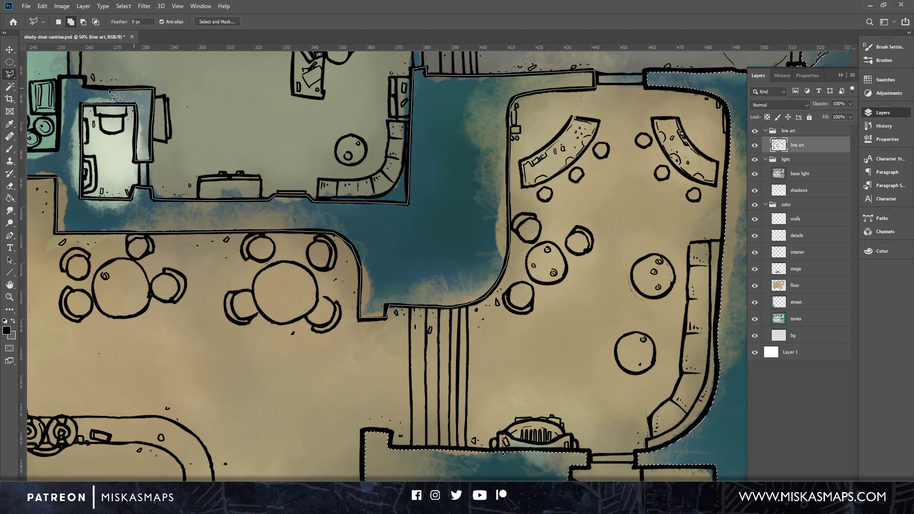
{"action": "left_click", "coordinate": [86, 77]}
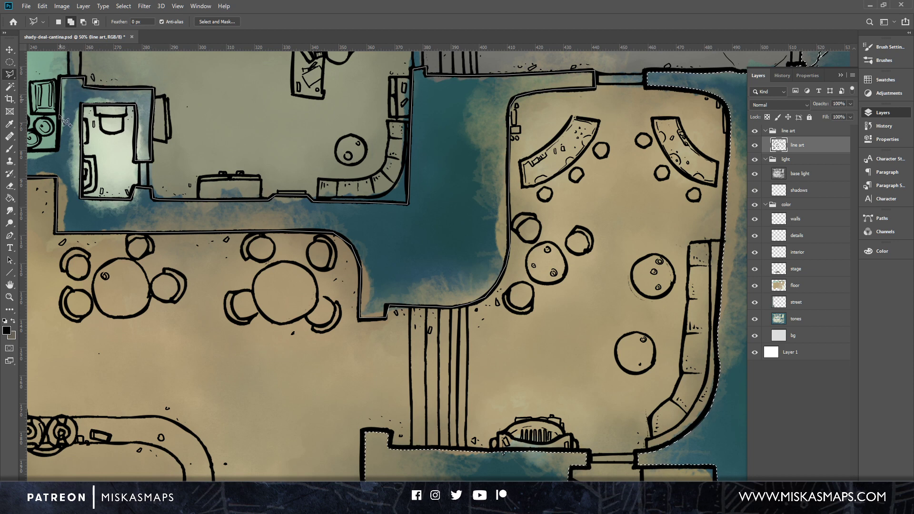
{"action": "left_click", "coordinate": [58, 150]}
{"action": "left_click_drag", "start_coordinate": [77, 157], "coordinate": [344, 187]}
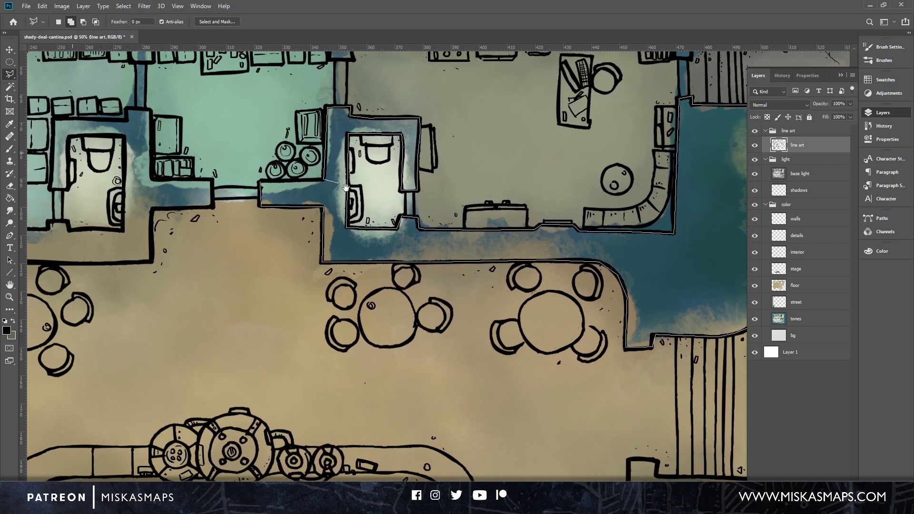
{"action": "left_click", "coordinate": [265, 180]}
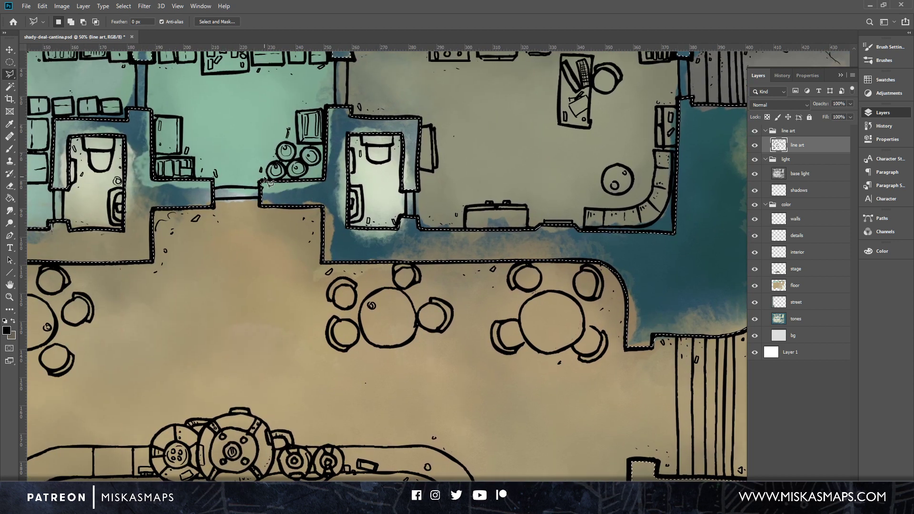
Examine the wall selection around the lounge, the right edge of the map and the lower restrooms.
{"action": "mouse_move", "coordinate": [524, 172]}
{"action": "left_mouse_down"}
{"action": "mouse_move", "coordinate": [442, 214]}
{"action": "mouse_move", "coordinate": [386, 337]}
{"action": "mouse_move", "coordinate": [288, 200]}
{"action": "left_mouse_up"}
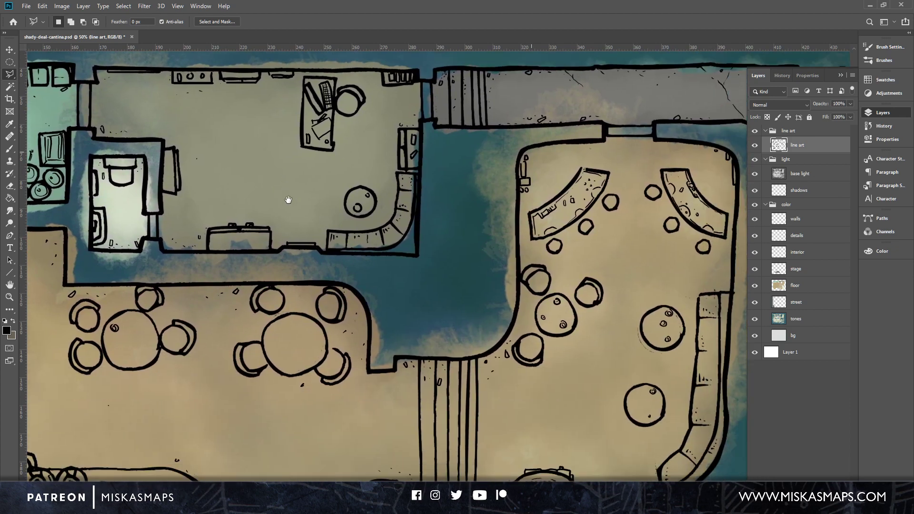
{"action": "left_click_drag", "start_coordinate": [578, 210], "coordinate": [396, 292]}
{"action": "key", "text": "ctrl+d"}
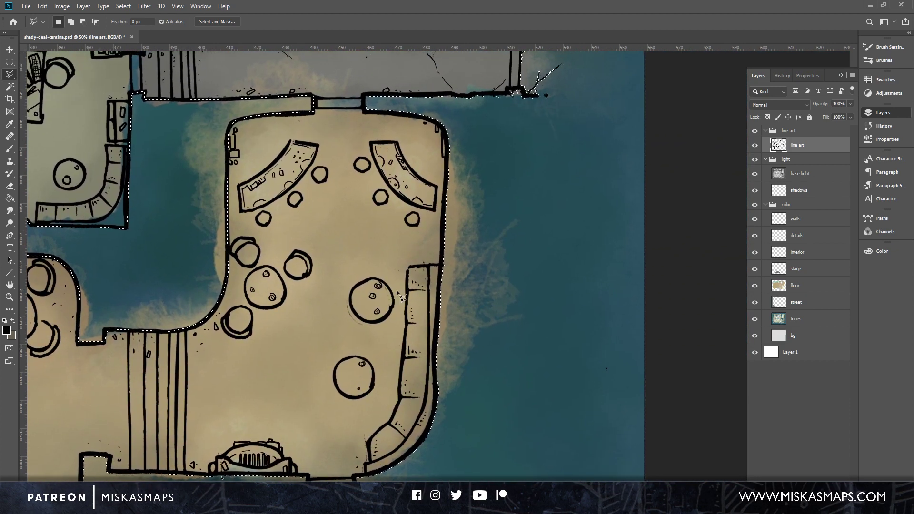
{"action": "left_click_drag", "start_coordinate": [328, 447], "coordinate": [476, 136]}
{"action": "left_click_drag", "start_coordinate": [492, 424], "coordinate": [573, 257]}
{"action": "key", "text": "ctrl+shift+d"}
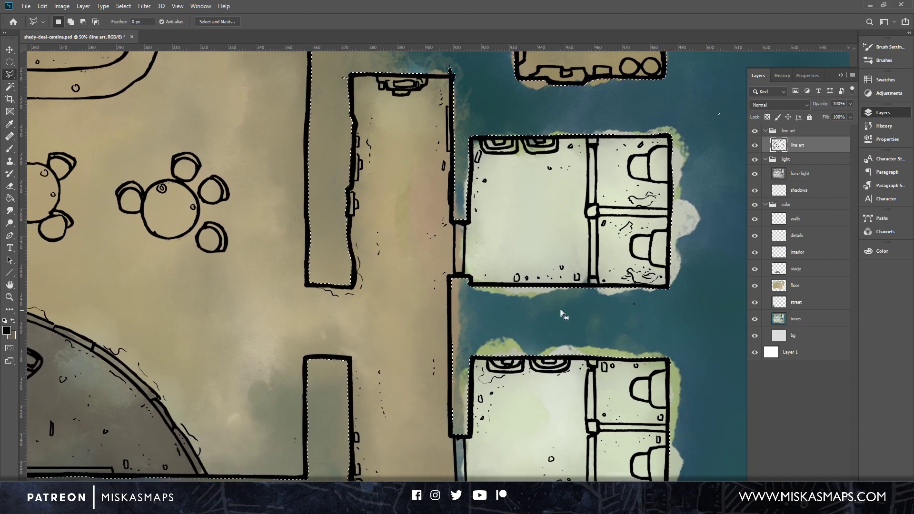
Add the stray unselected bit at the upper-left corner of the narrow room beside the restrooms to the selection.
{"action": "left_click_drag", "start_coordinate": [452, 150], "coordinate": [418, 272]}
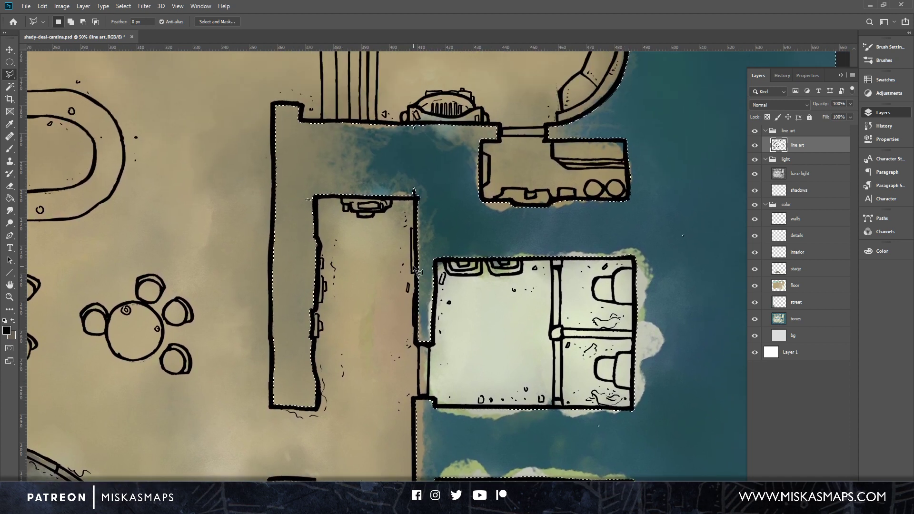
{"action": "key", "text": "shift"}
{"action": "left_click", "coordinate": [312, 204]}
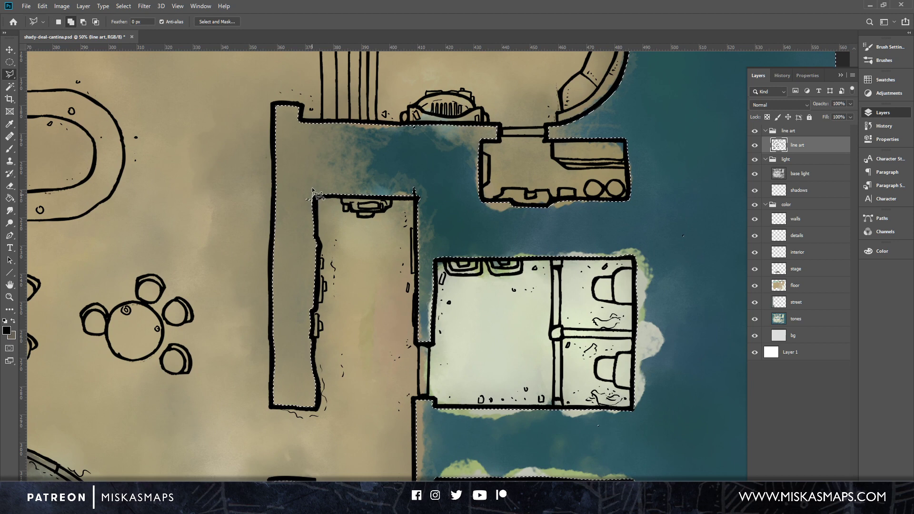
{"action": "left_click", "coordinate": [312, 187]}
{"action": "left_click", "coordinate": [312, 206]}
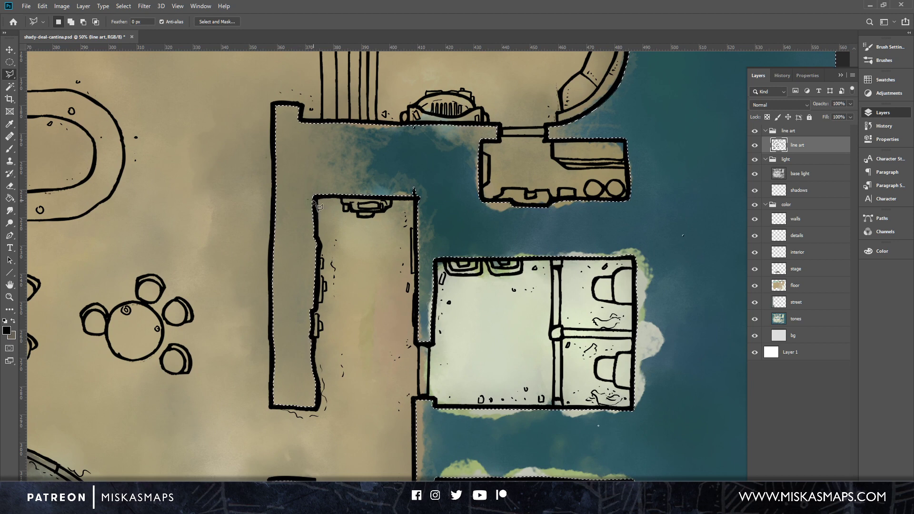
Add the unselected spike above the narrow room's upper-right corner to the selection with a thin lasso outline.
{"action": "left_click_drag", "start_coordinate": [481, 205], "coordinate": [391, 210]}
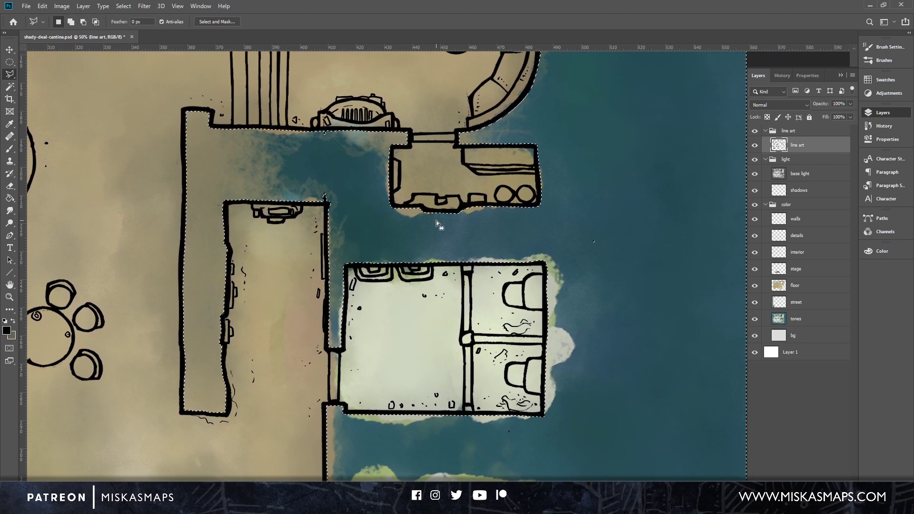
{"action": "key", "text": "shift"}
{"action": "left_click", "coordinate": [330, 132]}
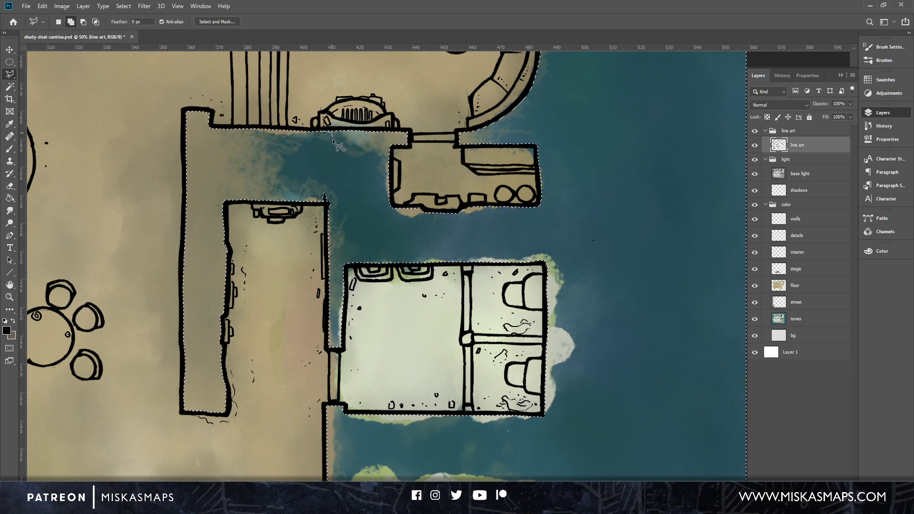
{"action": "left_click", "coordinate": [332, 202]}
{"action": "left_click", "coordinate": [320, 200]}
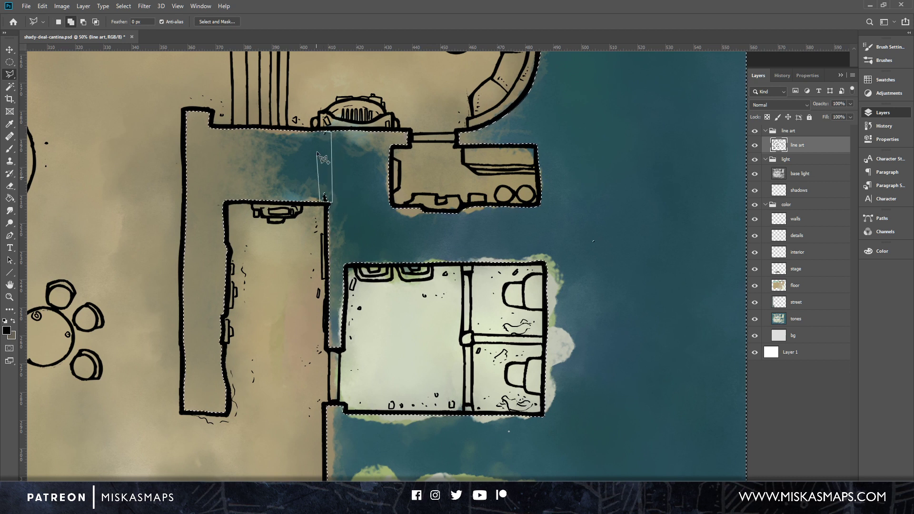
{"action": "left_click", "coordinate": [326, 136]}
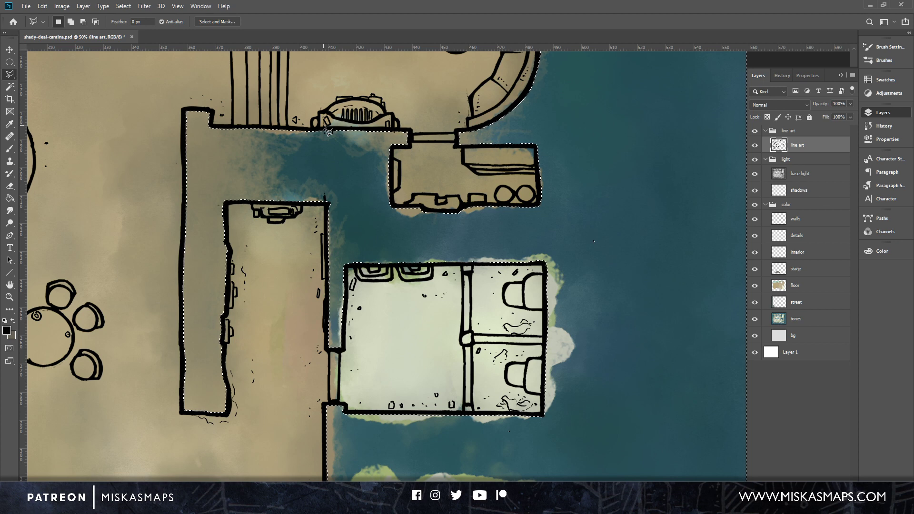
Lasso the stray specks to the right of and just below the upper restrooms into the selection.
{"action": "left_click_drag", "start_coordinate": [603, 351], "coordinate": [573, 251]}
{"action": "left_click", "coordinate": [557, 131], "text": "shift"}
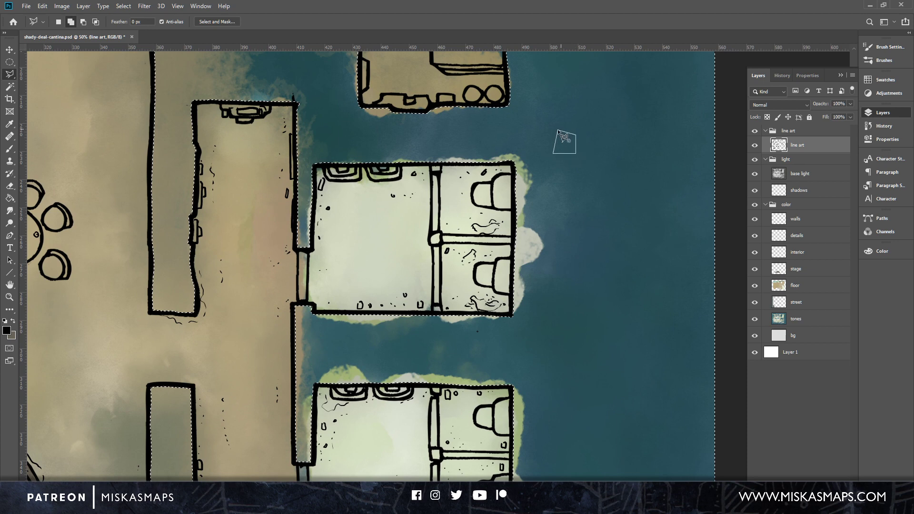
{"action": "left_click_drag", "start_coordinate": [565, 287], "coordinate": [568, 221]}
{"action": "left_click", "coordinate": [477, 222], "text": "shift"}
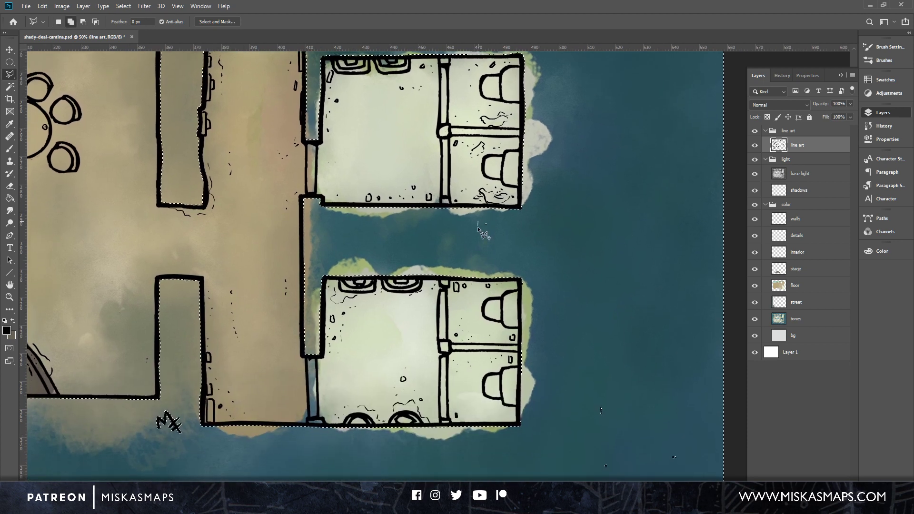
{"action": "left_click", "coordinate": [481, 218]}
Lasso the group of stray specks in the open area right of the lower restrooms into the selection.
{"action": "left_click_drag", "start_coordinate": [590, 293], "coordinate": [477, 144]}
{"action": "left_click", "coordinate": [471, 235], "text": "shift"}
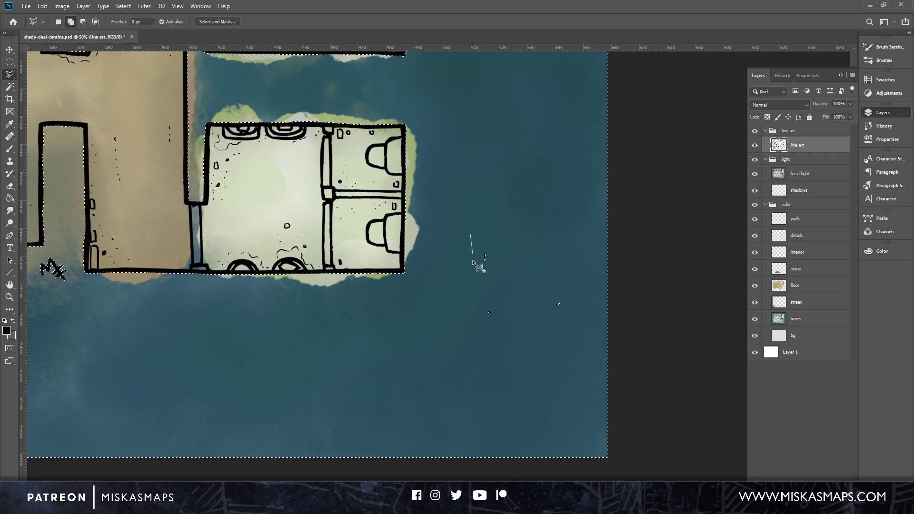
{"action": "left_click", "coordinate": [475, 344]}
{"action": "left_click", "coordinate": [575, 319]}
{"action": "left_click", "coordinate": [471, 235]}
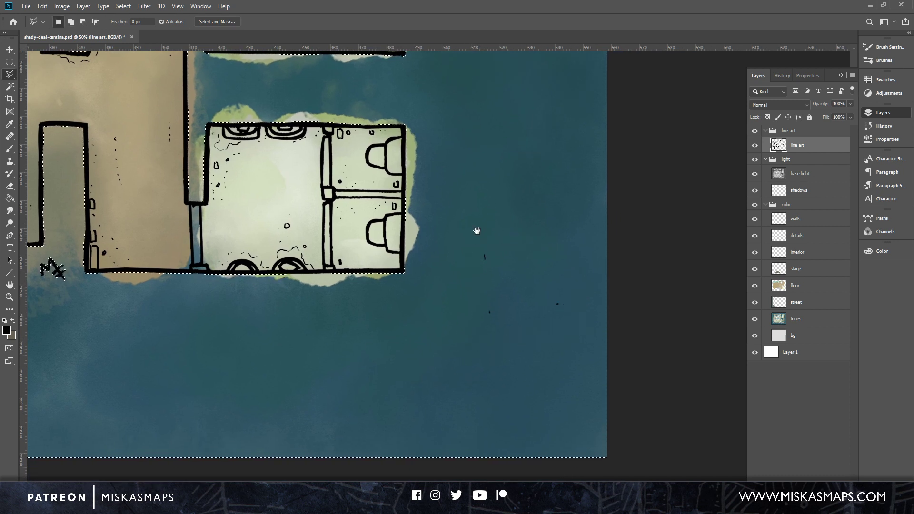
Add a small lasso area along the upper edge of the signature mark below the corridor wall to the selection.
{"action": "mouse_move", "coordinate": [241, 314]}
{"action": "left_mouse_down"}
{"action": "mouse_move", "coordinate": [352, 260]}
{"action": "mouse_move", "coordinate": [577, 223]}
{"action": "left_mouse_up"}
{"action": "left_click", "coordinate": [375, 170], "text": "shift"}
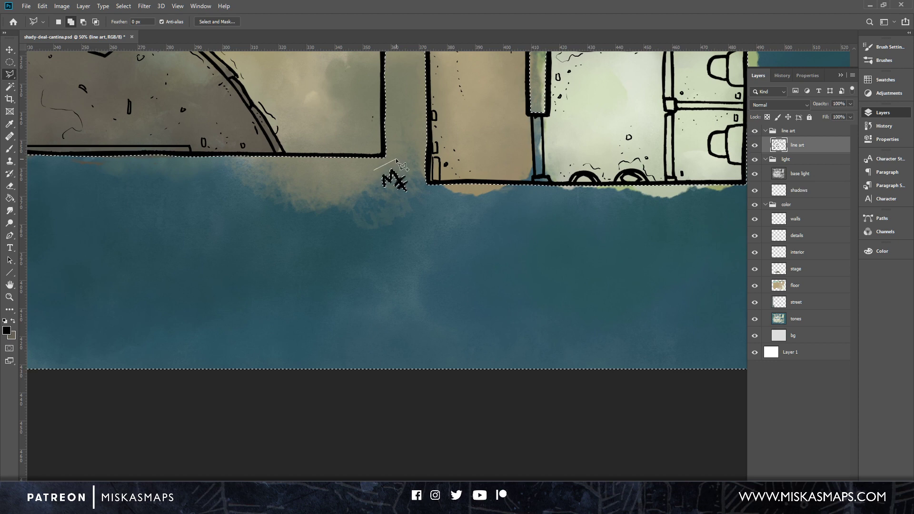
{"action": "left_click", "coordinate": [403, 159]}
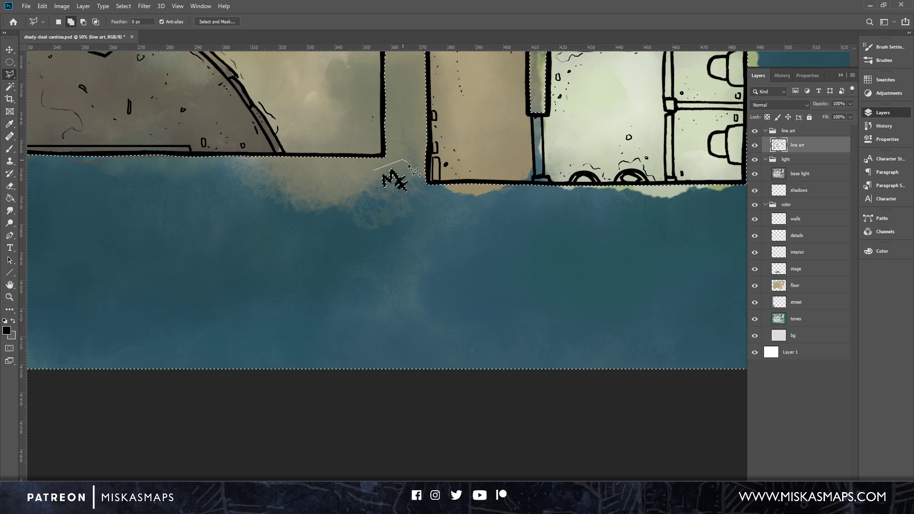
{"action": "left_click", "coordinate": [373, 170]}
Expand the wall selection by 5 pixels.
{"action": "mouse_move", "coordinate": [293, 252]}
{"action": "left_mouse_down"}
{"action": "mouse_move", "coordinate": [516, 316]}
{"action": "mouse_move", "coordinate": [669, 391]}
{"action": "left_mouse_up"}
{"action": "mouse_move", "coordinate": [323, 323]}
{"action": "left_mouse_down"}
{"action": "mouse_move", "coordinate": [353, 315]}
{"action": "mouse_move", "coordinate": [493, 355]}
{"action": "left_mouse_up"}
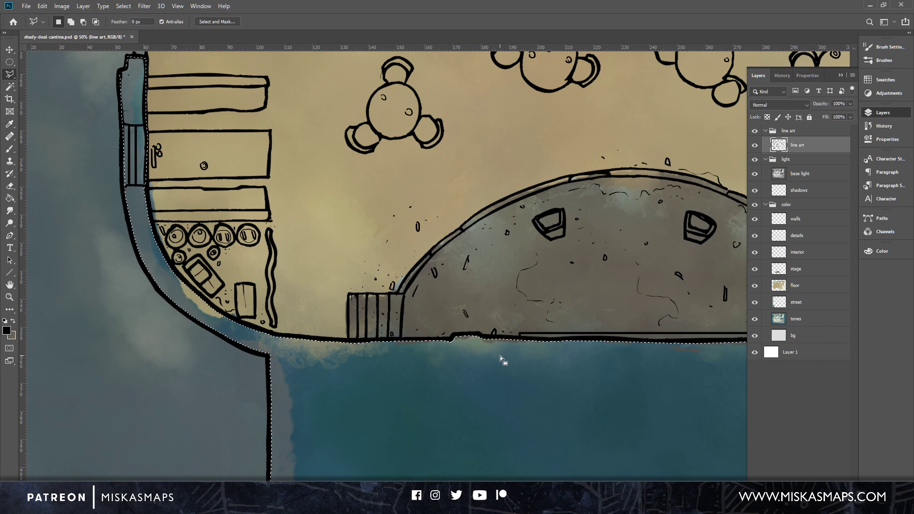
{"action": "left_click", "coordinate": [149, 8]}
{"action": "mouse_move", "coordinate": [161, 8]}
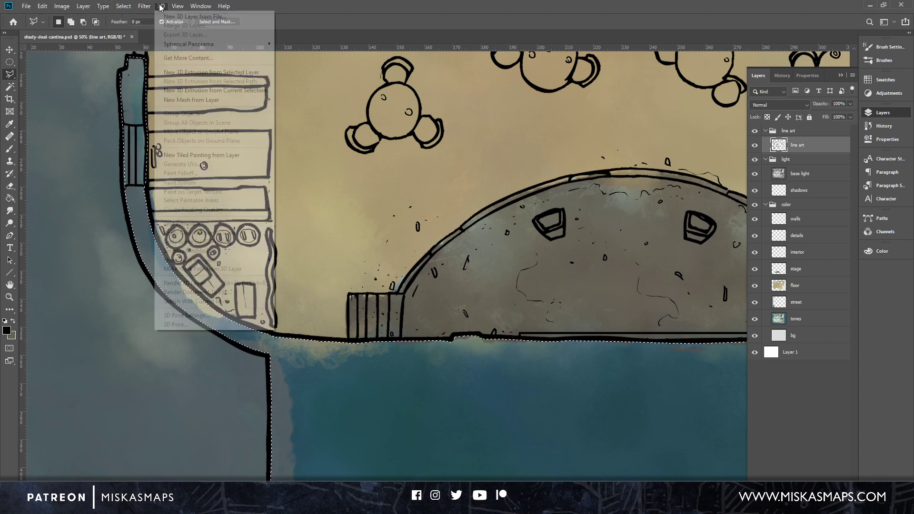
{"action": "mouse_move", "coordinate": [123, 6]}
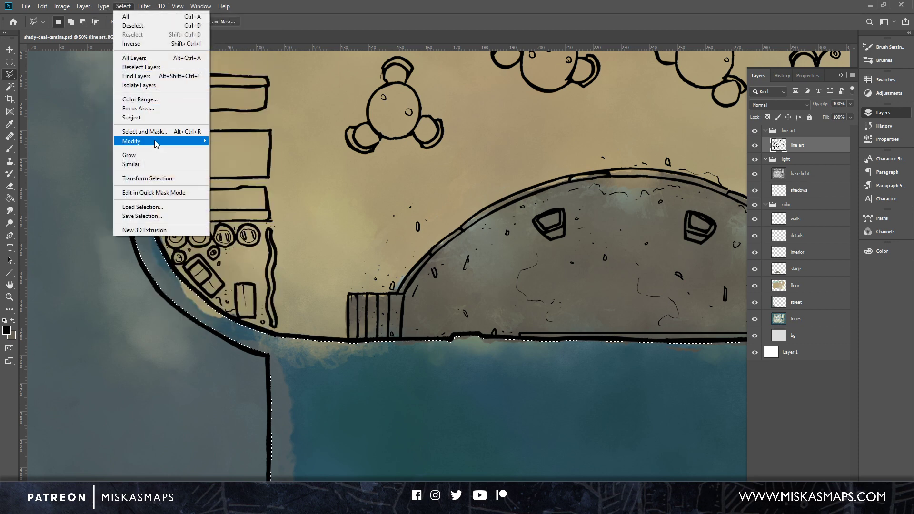
{"action": "mouse_move", "coordinate": [157, 144]}
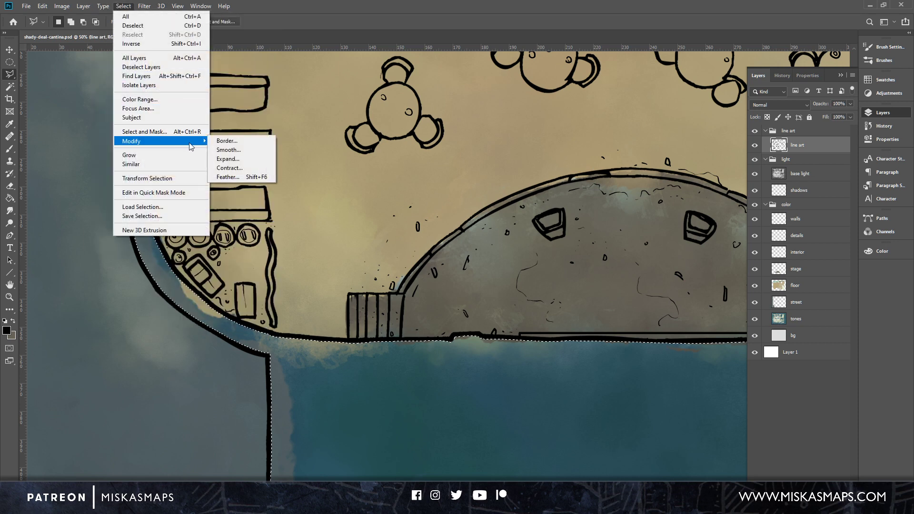
{"action": "left_click", "coordinate": [237, 162]}
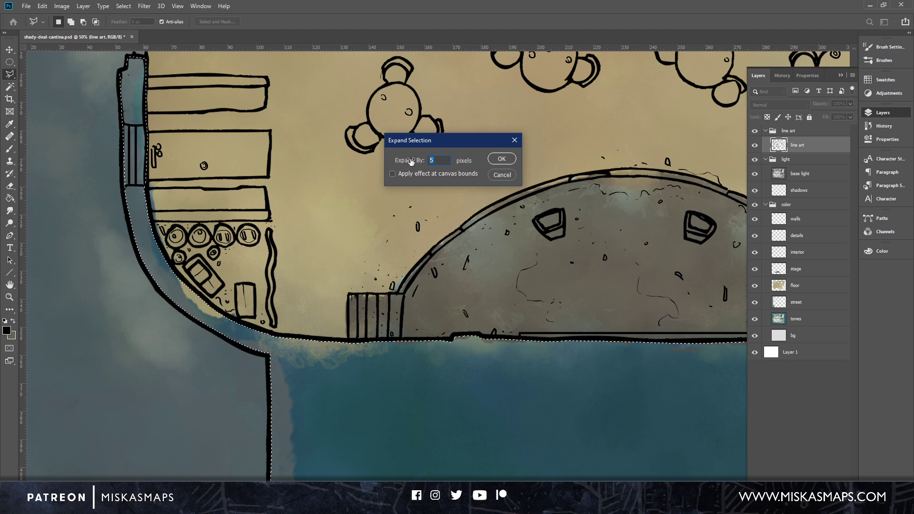
{"action": "left_click", "coordinate": [492, 160]}
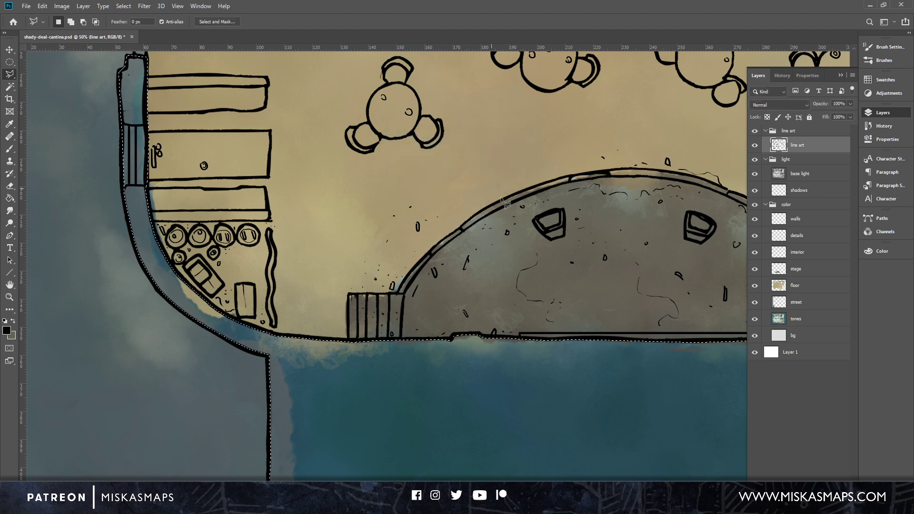
Check the expanded selection along the booths, storerooms and office, and make the walls layer active.
{"action": "left_click_drag", "start_coordinate": [233, 132], "coordinate": [306, 447]}
{"action": "left_click_drag", "start_coordinate": [349, 134], "coordinate": [343, 224]}
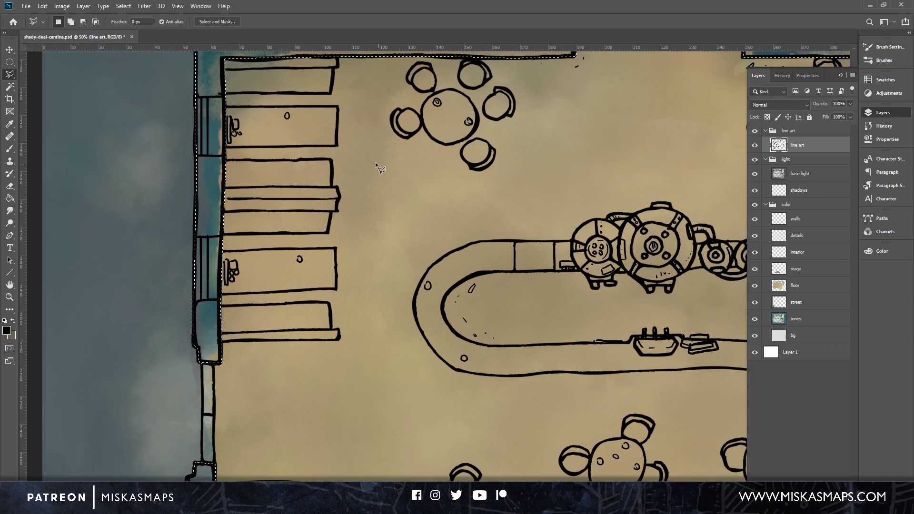
{"action": "mouse_move", "coordinate": [375, 162]}
{"action": "left_mouse_down"}
{"action": "mouse_move", "coordinate": [343, 210]}
{"action": "mouse_move", "coordinate": [336, 282]}
{"action": "left_mouse_up"}
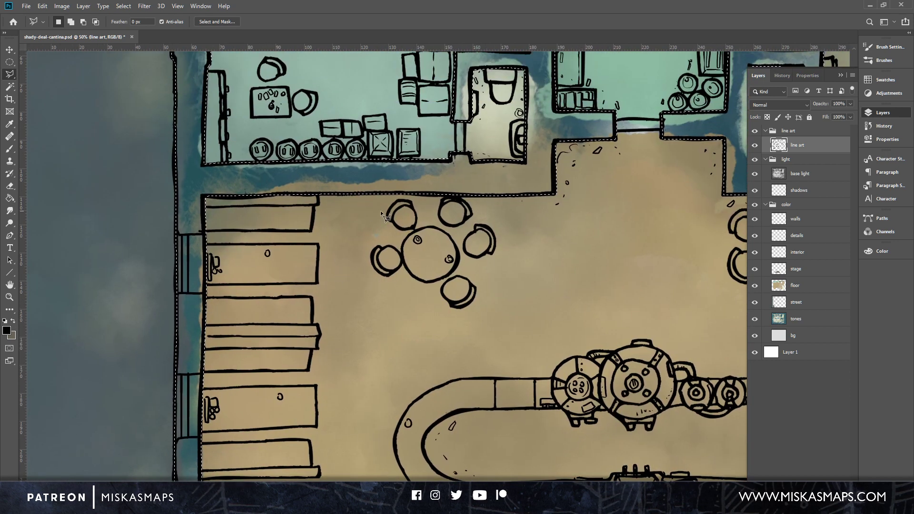
{"action": "left_click_drag", "start_coordinate": [570, 152], "coordinate": [425, 294]}
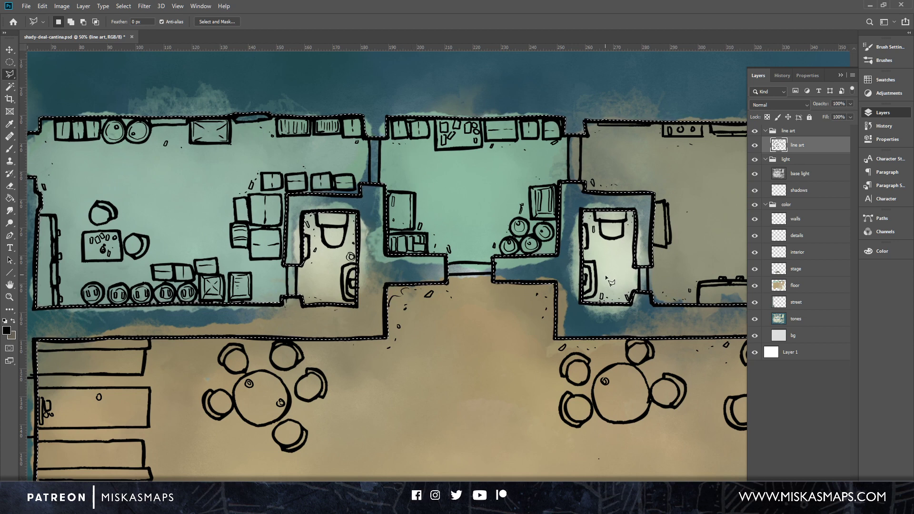
{"action": "left_click_drag", "start_coordinate": [605, 275], "coordinate": [352, 278]}
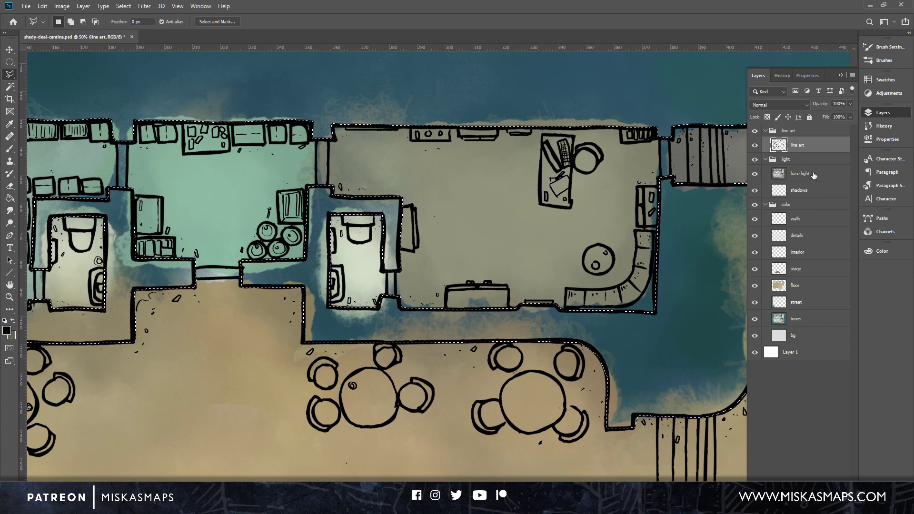
{"action": "left_click", "coordinate": [807, 219]}
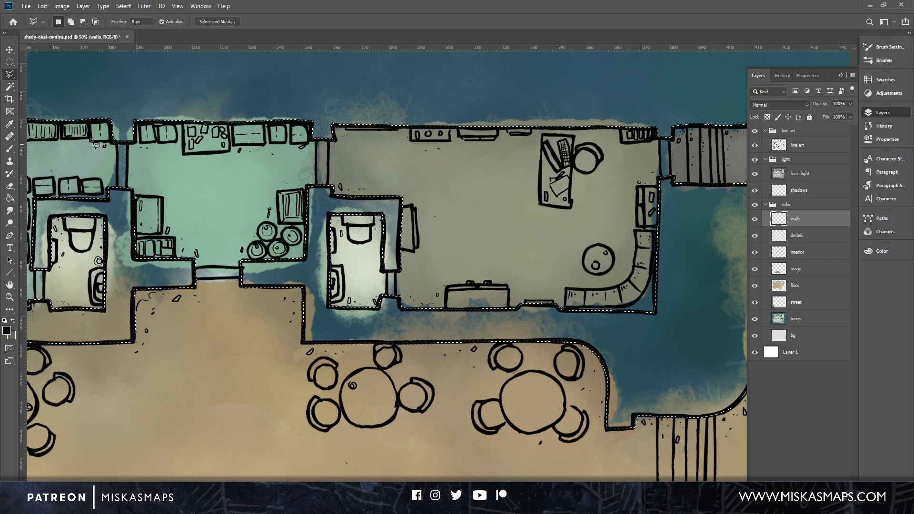
Set the foreground colour to the dark blue #394152.
{"action": "key", "text": "alt"}
{"action": "left_click", "coordinate": [7, 329]}
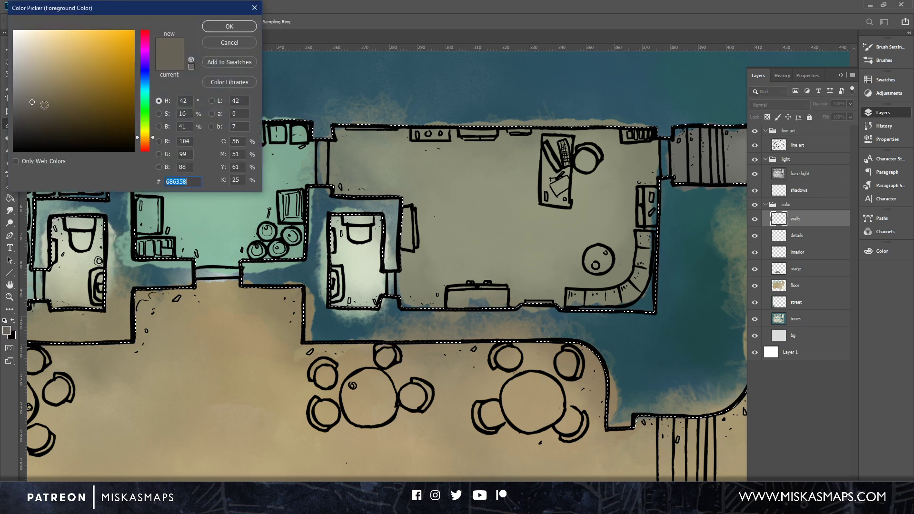
{"action": "left_click", "coordinate": [26, 110]}
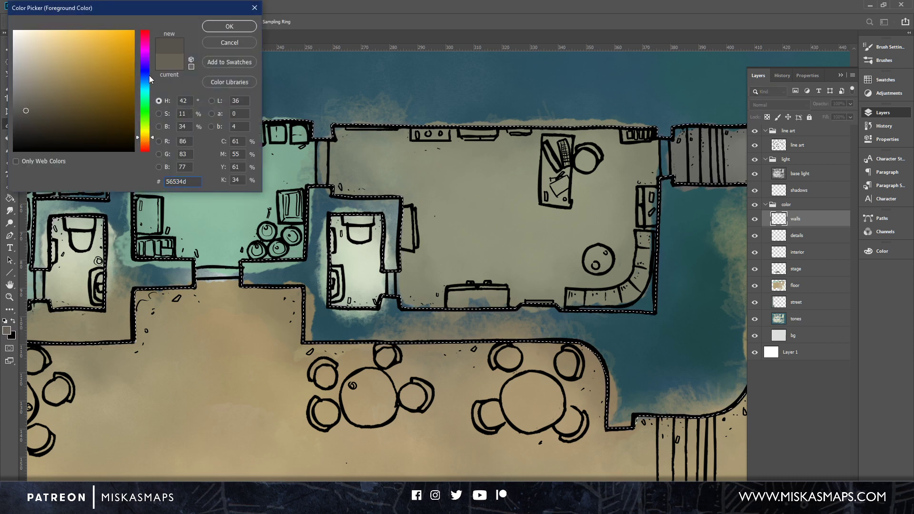
{"action": "left_click_drag", "start_coordinate": [150, 79], "coordinate": [152, 77]}
{"action": "left_click", "coordinate": [49, 112]}
{"action": "left_click", "coordinate": [227, 27]}
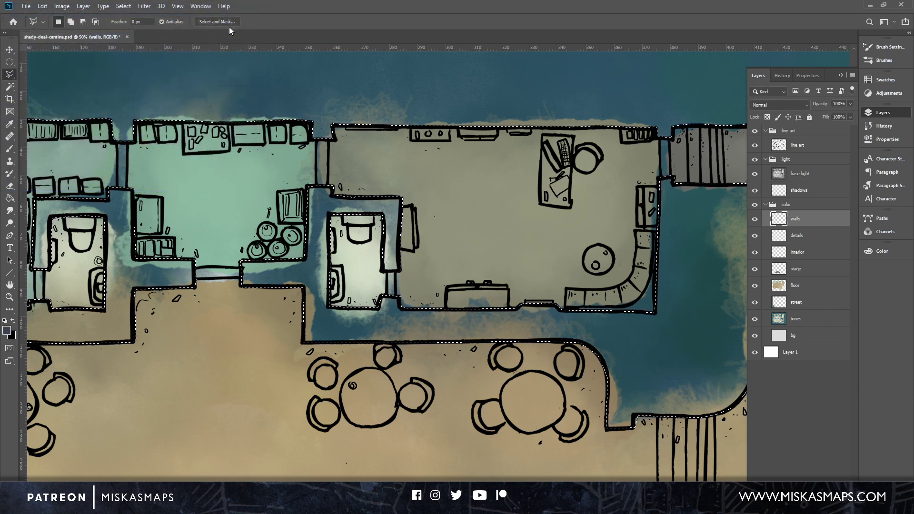
Adjust the foreground colour to a less saturated slate grey of the same blue hue.
{"action": "left_click", "coordinate": [62, 6]}
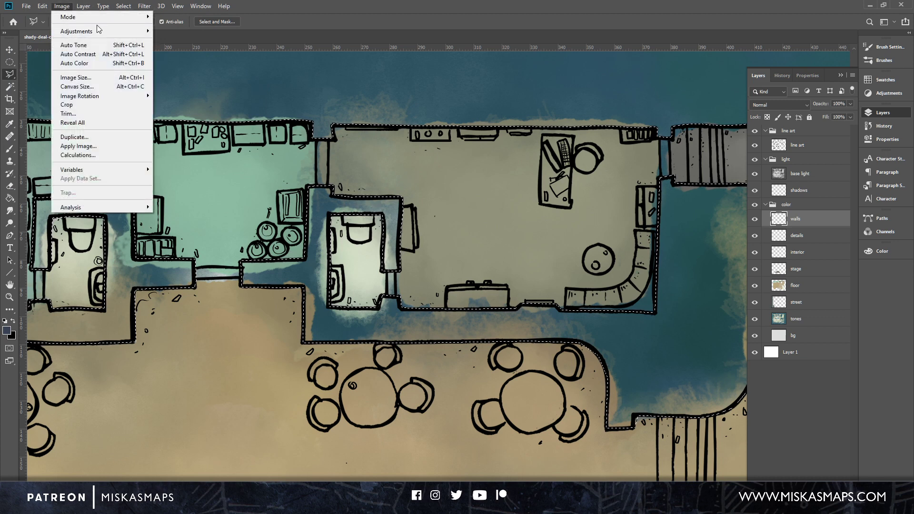
{"action": "left_click", "coordinate": [63, 6]}
{"action": "left_click", "coordinate": [65, 7]}
{"action": "left_click", "coordinate": [8, 331]}
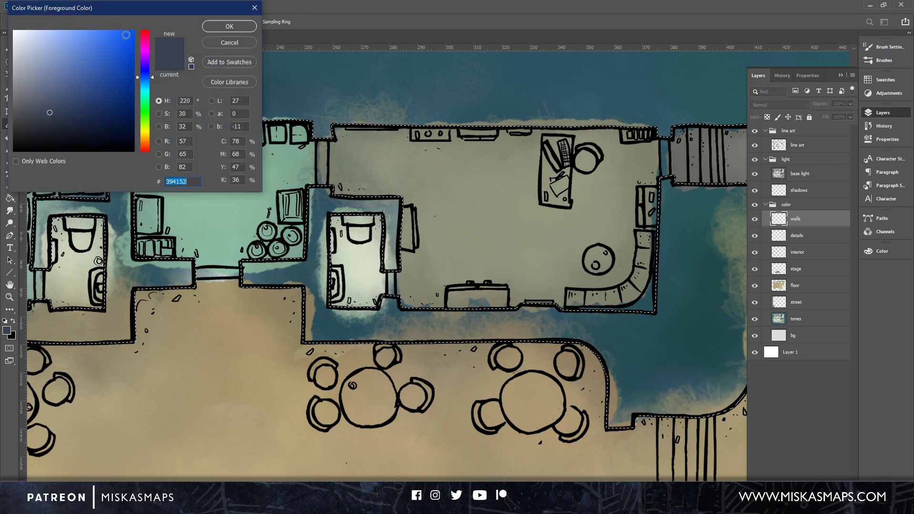
{"action": "left_click", "coordinate": [29, 104]}
{"action": "left_click_drag", "start_coordinate": [25, 111], "coordinate": [25, 107]}
{"action": "left_click", "coordinate": [218, 27]}
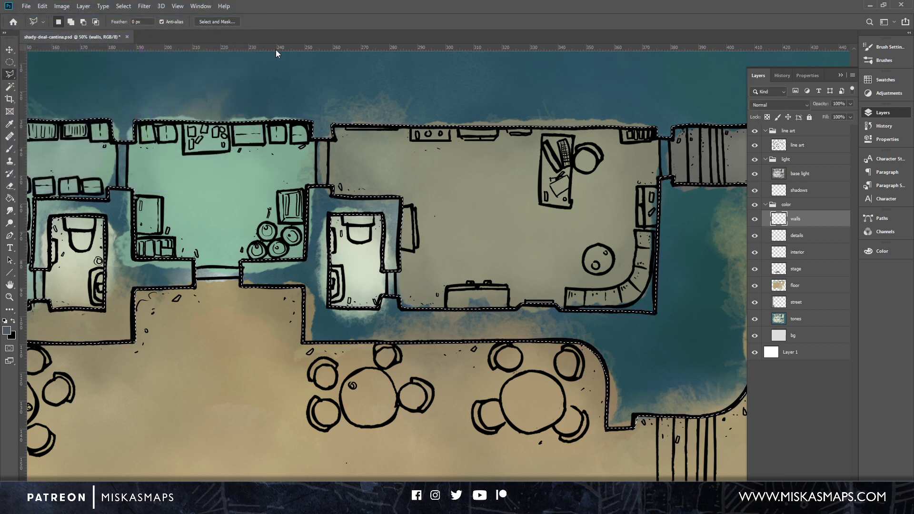
Fill the selection on the walls layer with the foreground colour in Normal mode at 100% opacity, and deselect.
{"action": "left_click", "coordinate": [62, 5]}
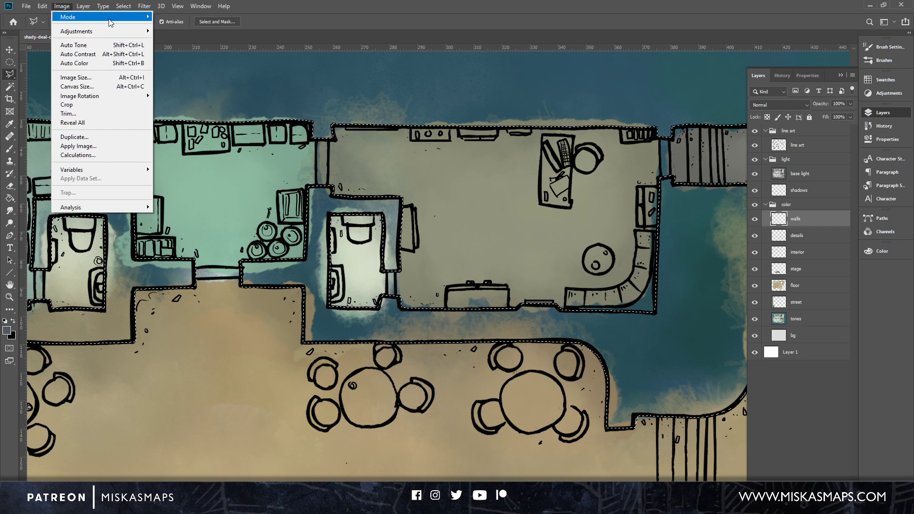
{"action": "mouse_move", "coordinate": [42, 6]}
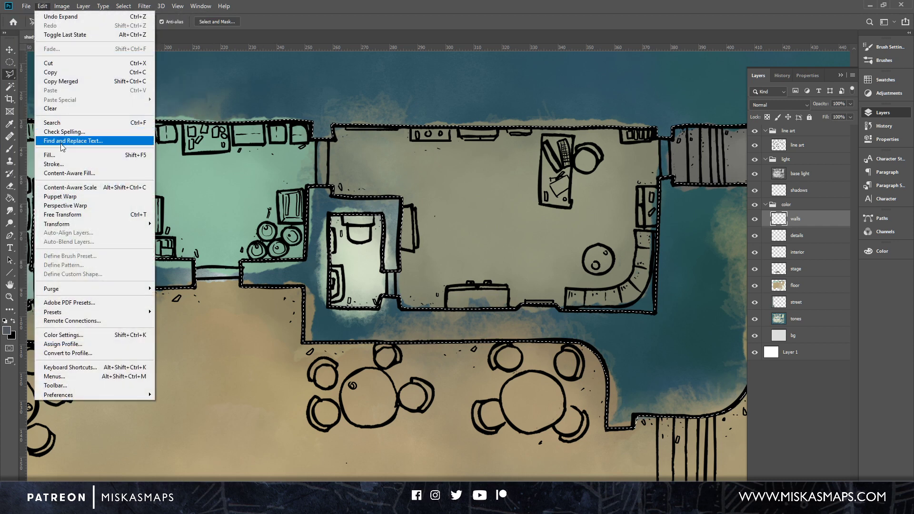
{"action": "left_click", "coordinate": [49, 155]}
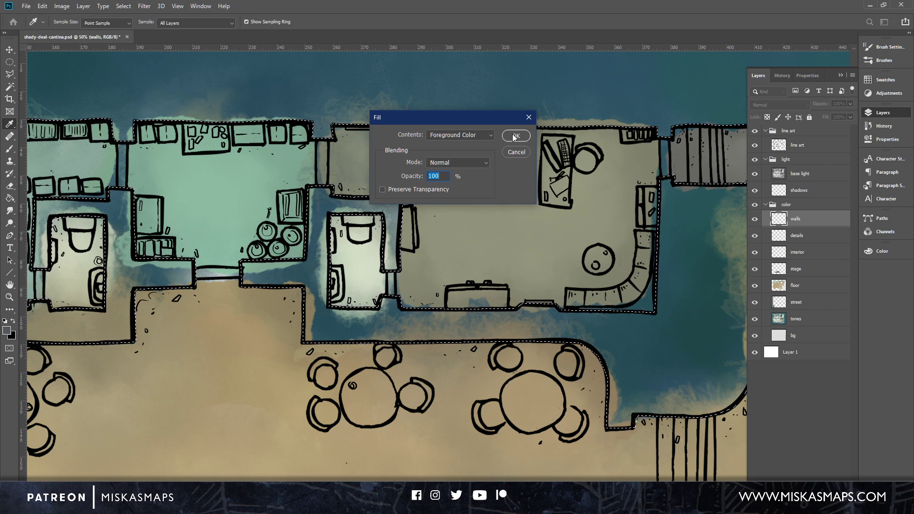
{"action": "left_click", "coordinate": [513, 134]}
{"action": "key", "text": "l"}
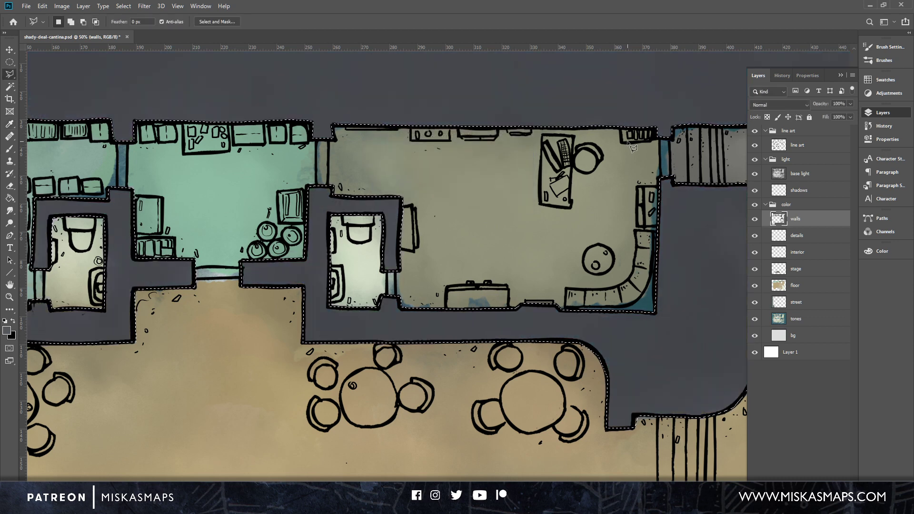
{"action": "key", "text": "ctrl+d"}
{"action": "scroll", "coordinate": [463, 181], "scroll_direction": "up", "scroll_amount": 1}
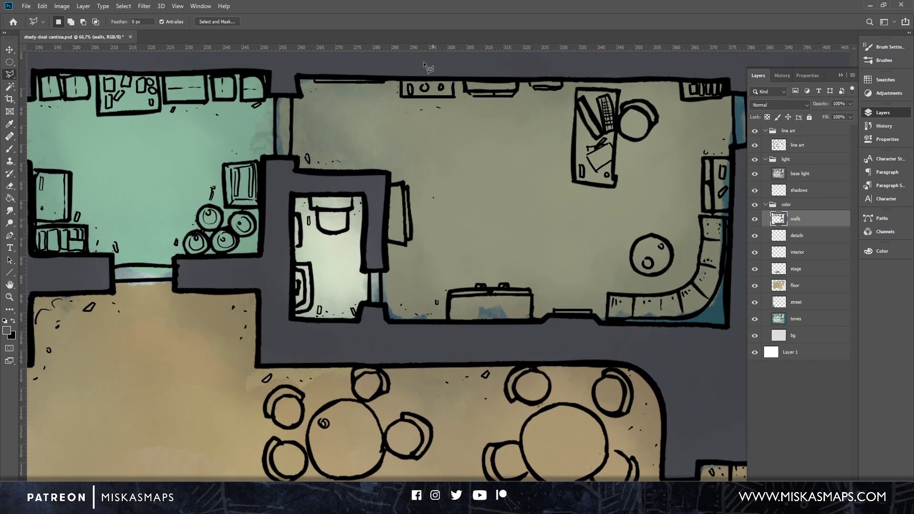
Make the base light layer active and raise its opacity to 100%.
{"action": "left_click", "coordinate": [9, 50]}
{"action": "key", "text": "ctrl+minus"}
{"action": "key", "text": "ctrl+minus"}
{"action": "key", "text": "ctrl+minus"}
{"action": "key", "text": "ctrl+minus"}
{"action": "key", "text": "ctrl+minus"}
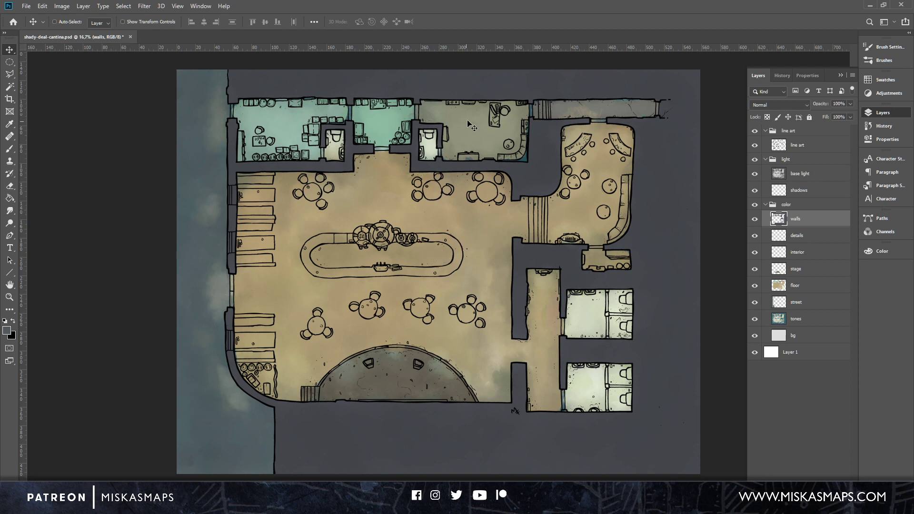
{"action": "left_click", "coordinate": [802, 175]}
{"action": "left_click", "coordinate": [850, 104]}
{"action": "mouse_move", "coordinate": [827, 113]}
{"action": "left_mouse_down"}
{"action": "mouse_move", "coordinate": [837, 113]}
{"action": "mouse_move", "coordinate": [819, 115]}
{"action": "mouse_move", "coordinate": [838, 114]}
{"action": "left_mouse_up"}
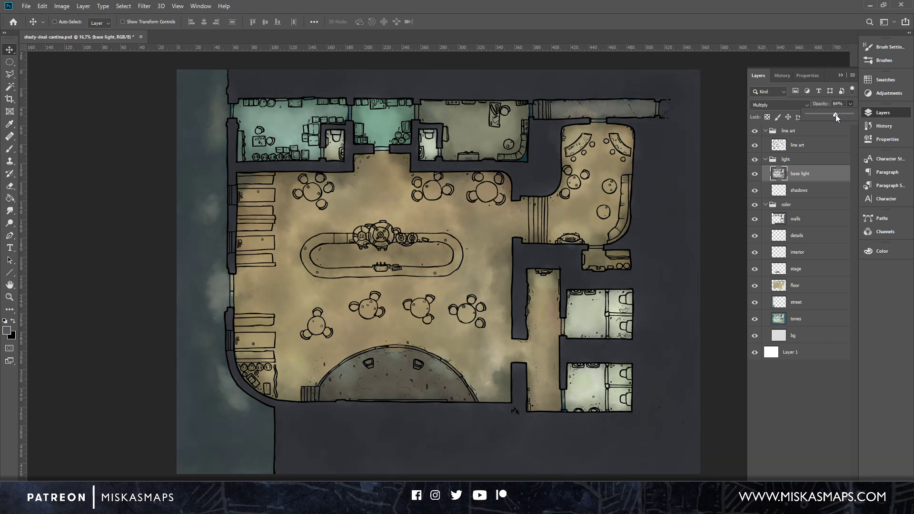
{"action": "left_click_drag", "start_coordinate": [844, 112], "coordinate": [868, 112]}
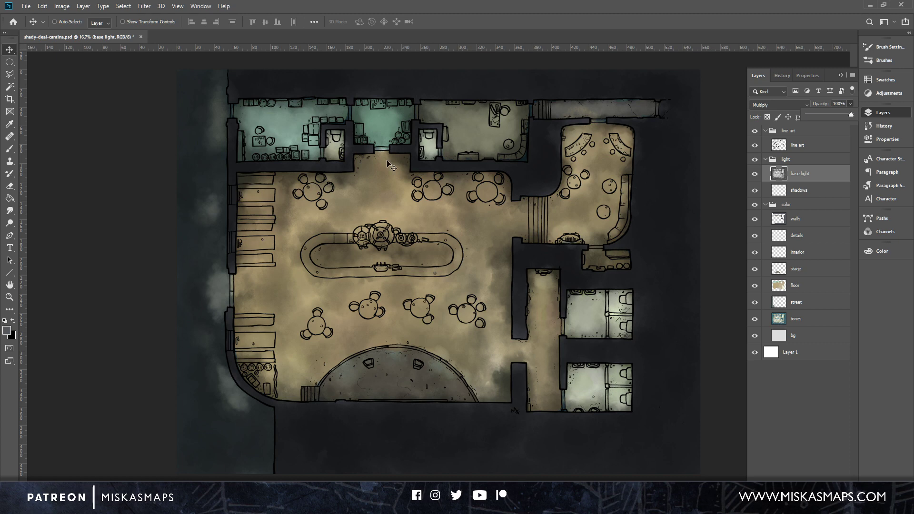
Apply a Gaussian Blur with a radius of about 107 pixels to the base light layer and set its opacity to 50%.
{"action": "left_click", "coordinate": [144, 6]}
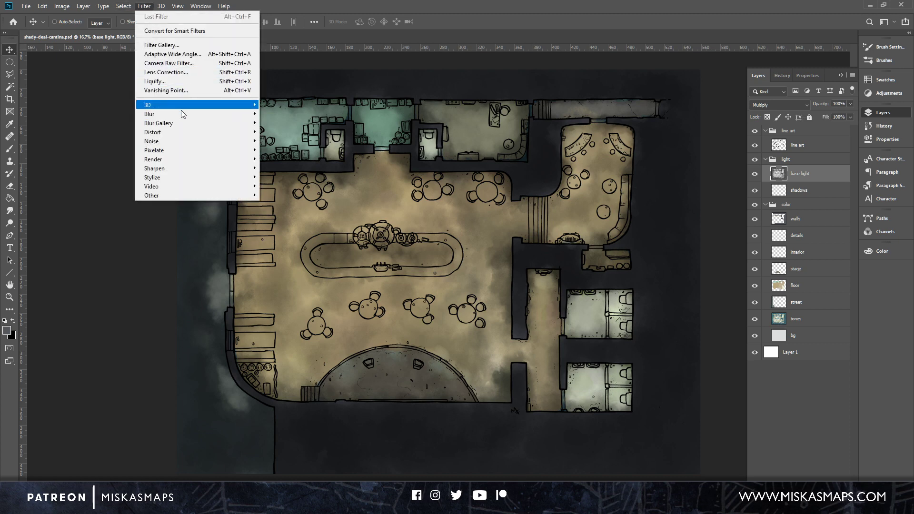
{"action": "mouse_move", "coordinate": [181, 114]}
{"action": "left_click", "coordinate": [281, 150]}
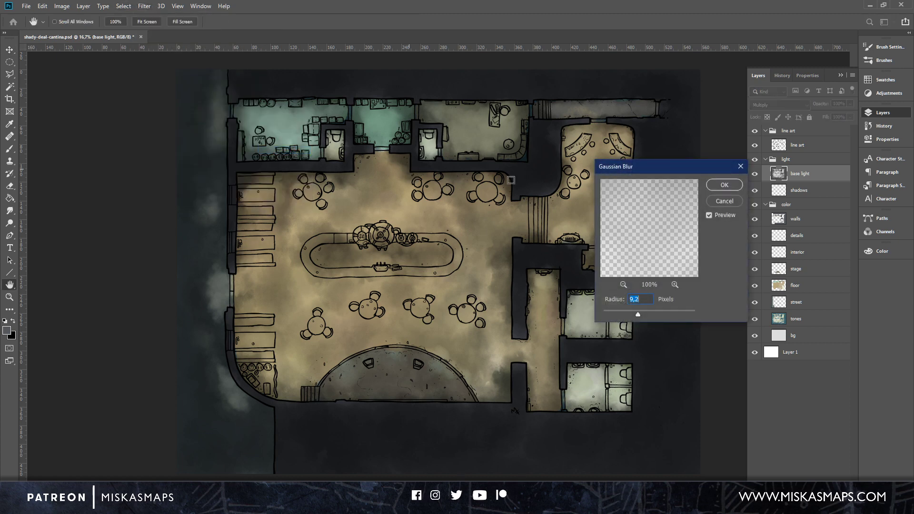
{"action": "left_click_drag", "start_coordinate": [638, 314], "coordinate": [664, 310]}
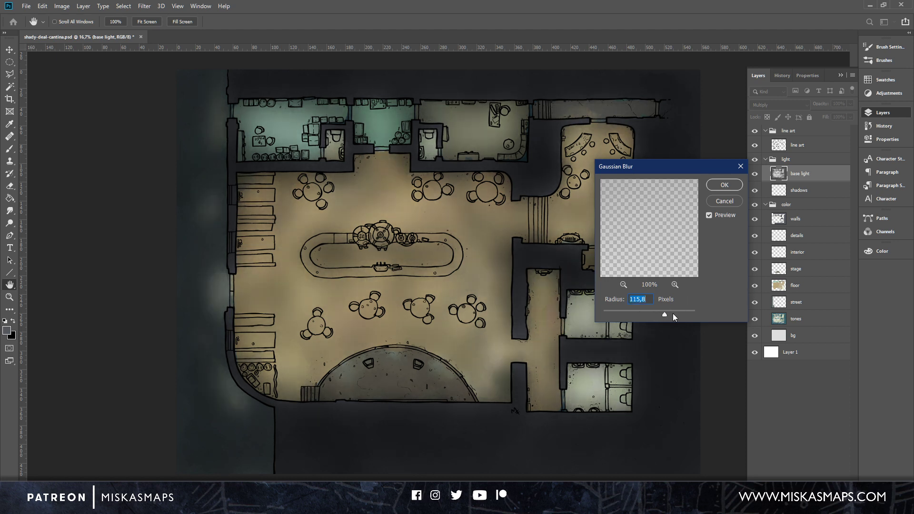
{"action": "left_click_drag", "start_coordinate": [673, 313], "coordinate": [673, 310]}
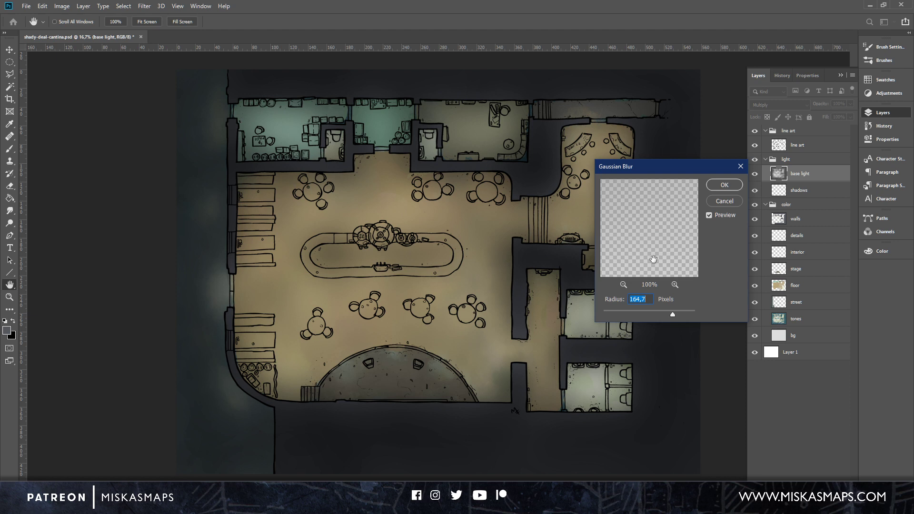
{"action": "left_click_drag", "start_coordinate": [668, 311], "coordinate": [669, 314]}
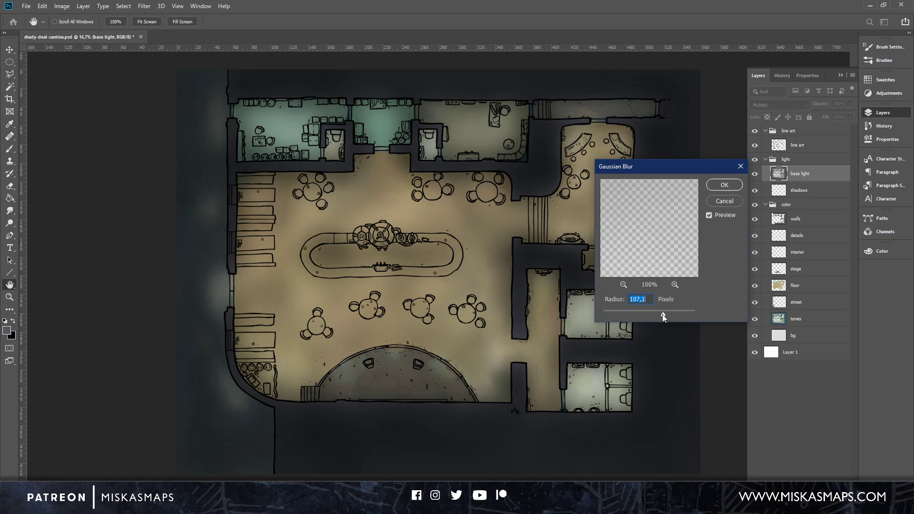
{"action": "left_click", "coordinate": [724, 184]}
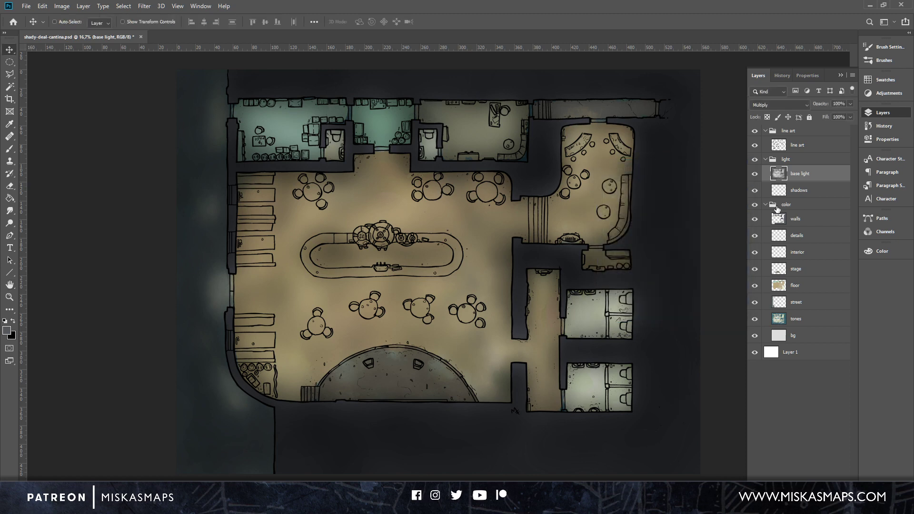
{"action": "left_click", "coordinate": [850, 104]}
{"action": "left_click_drag", "start_coordinate": [843, 114], "coordinate": [835, 117]}
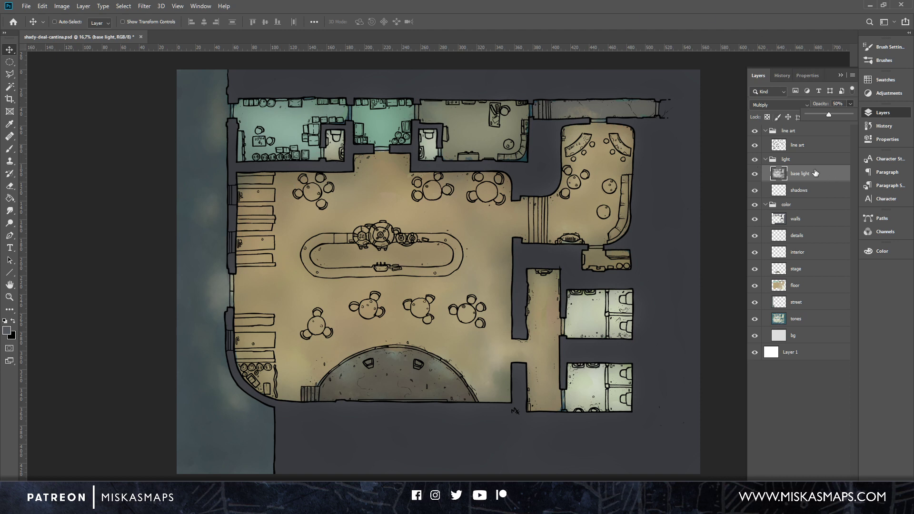
Add a Chisel Hard Bevel & Emboss to the walls layer with 490% depth, 27 px size and 10 px soften.
{"action": "left_click", "coordinate": [808, 223]}
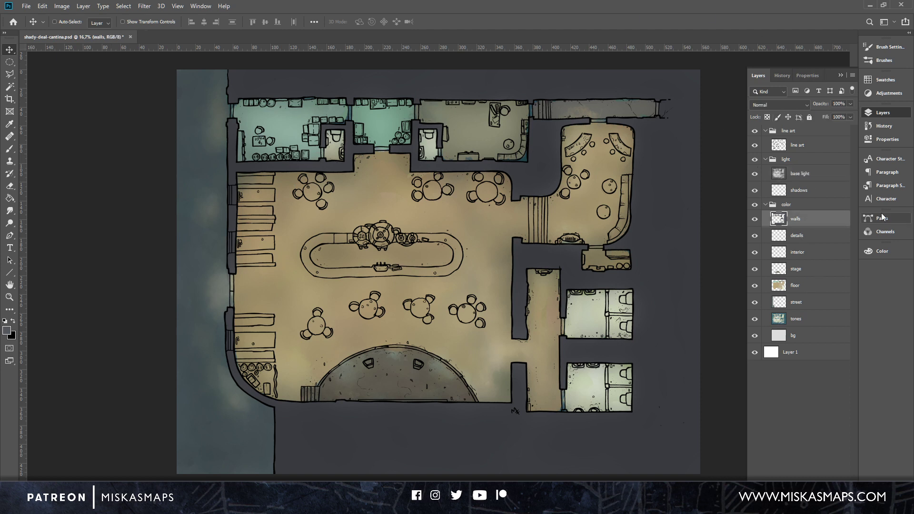
{"action": "double_click", "coordinate": [822, 222]}
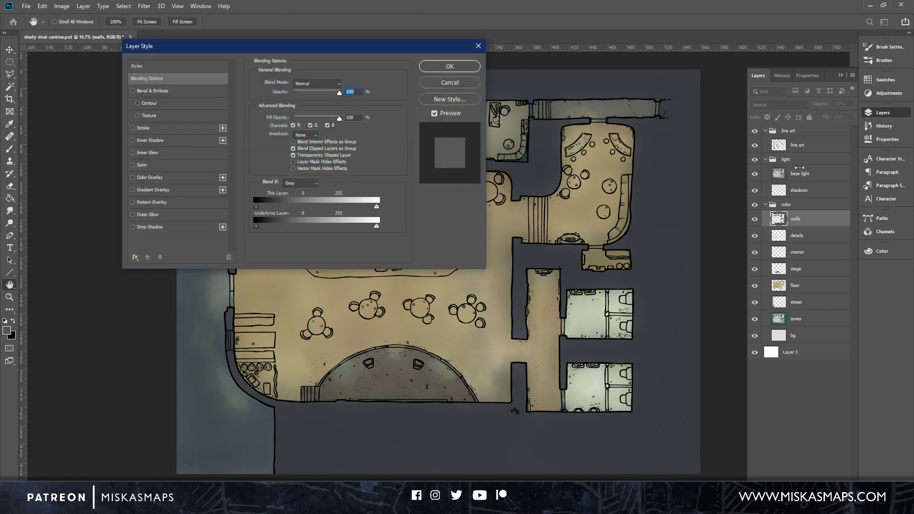
{"action": "left_click", "coordinate": [142, 90]}
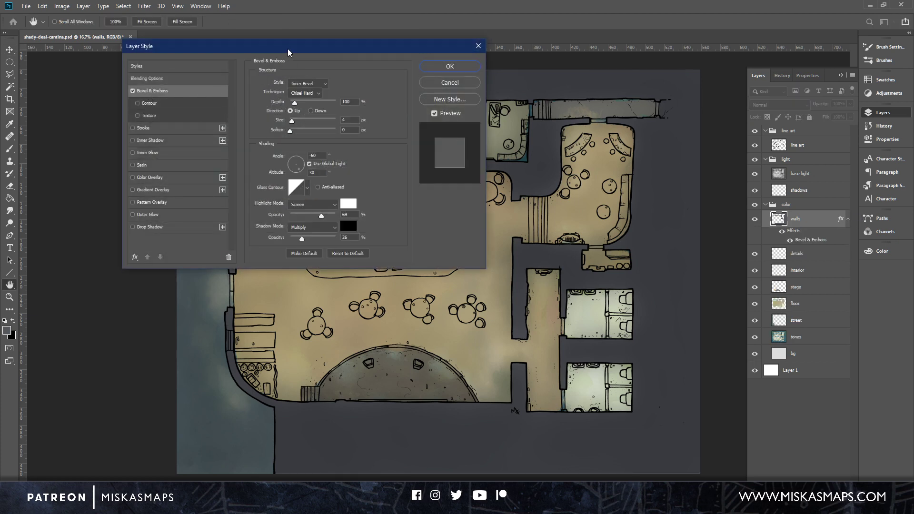
{"action": "left_click_drag", "start_coordinate": [288, 49], "coordinate": [430, 134]}
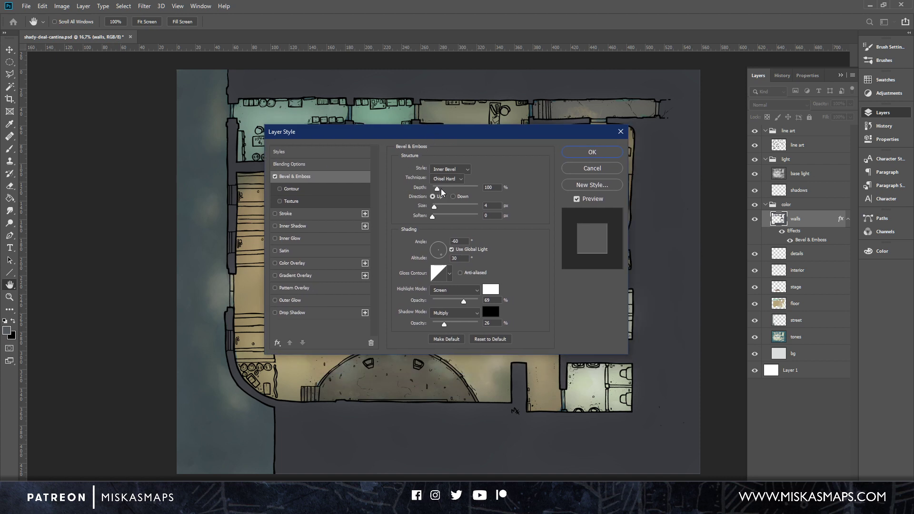
{"action": "left_click_drag", "start_coordinate": [440, 188], "coordinate": [444, 187]}
{"action": "left_click_drag", "start_coordinate": [439, 208], "coordinate": [441, 208]}
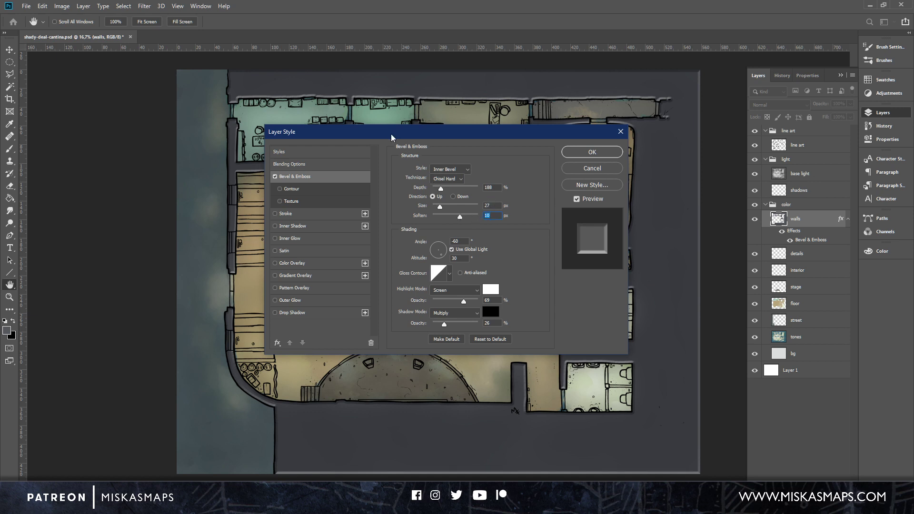
{"action": "left_click_drag", "start_coordinate": [440, 189], "coordinate": [455, 190]}
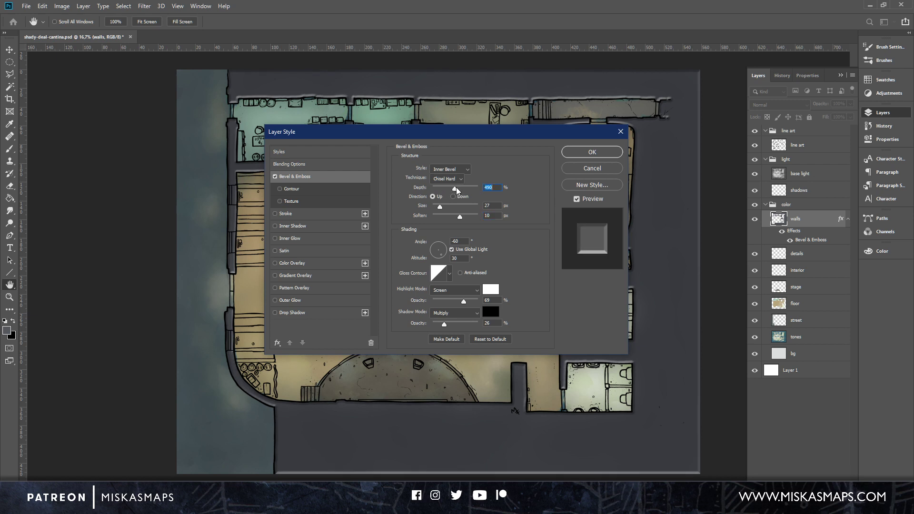
Change the walls' Bevel & Emboss technique to Smooth, set soften to 16 px, adjust the size and apply the style.
{"action": "left_click", "coordinate": [454, 180]}
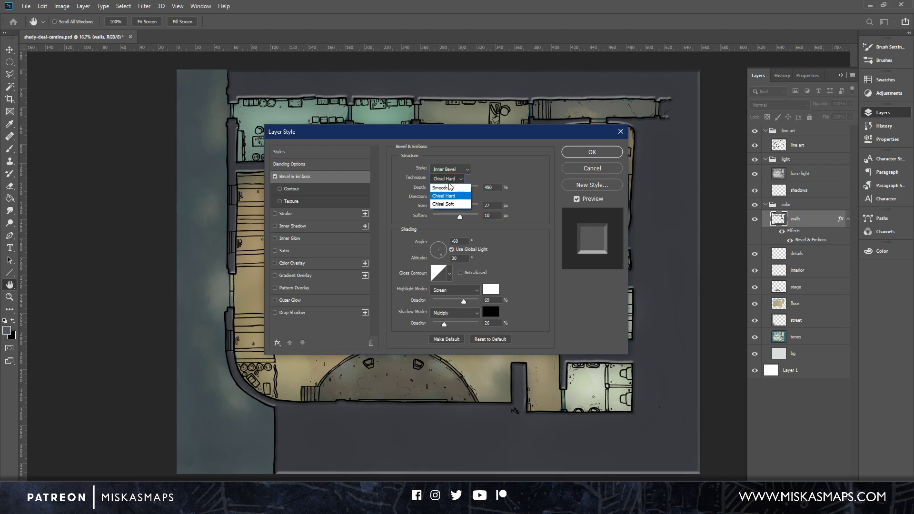
{"action": "left_click", "coordinate": [454, 205]}
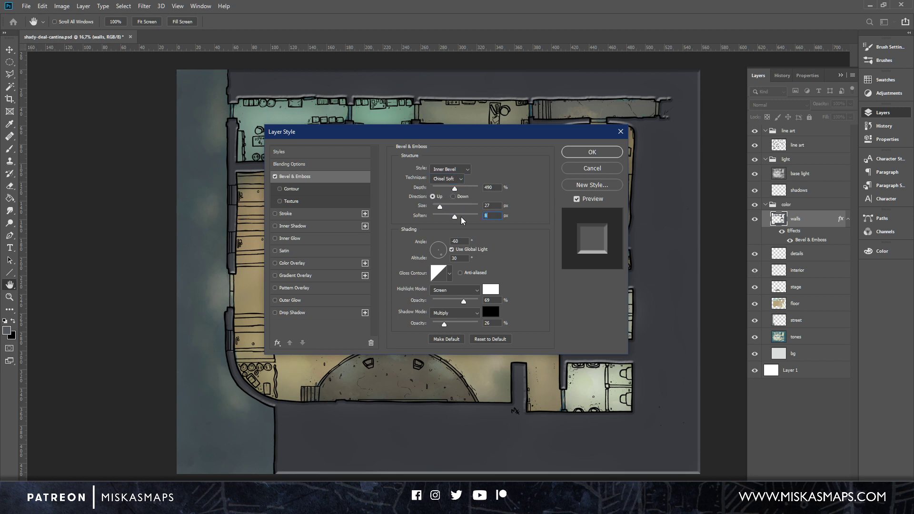
{"action": "left_click", "coordinate": [462, 179]}
{"action": "left_click", "coordinate": [443, 186]}
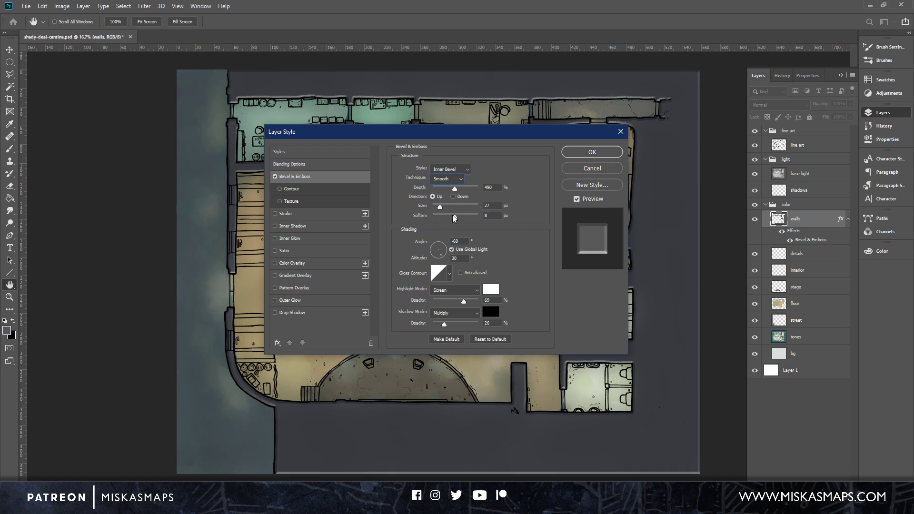
{"action": "left_click_drag", "start_coordinate": [453, 215], "coordinate": [478, 217]}
{"action": "left_click_drag", "start_coordinate": [444, 206], "coordinate": [442, 205]}
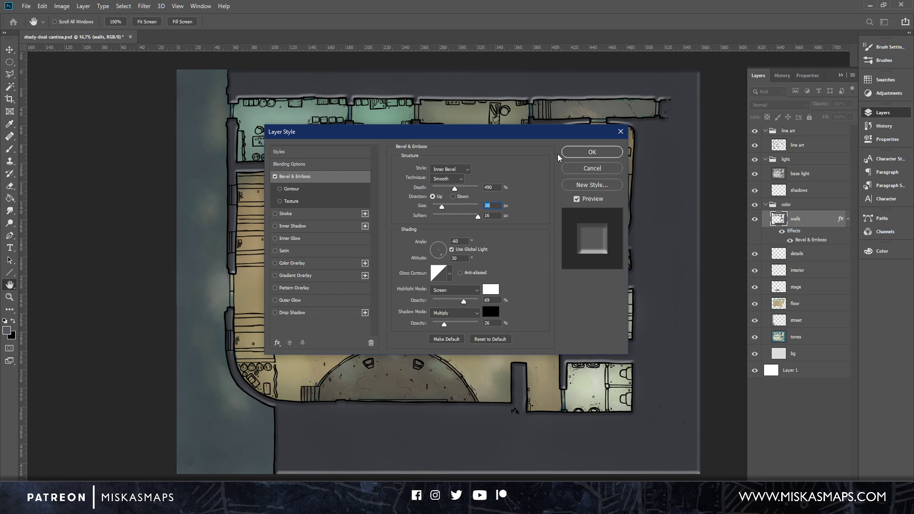
{"action": "left_click_drag", "start_coordinate": [442, 207], "coordinate": [441, 205]}
{"action": "left_click", "coordinate": [571, 153]}
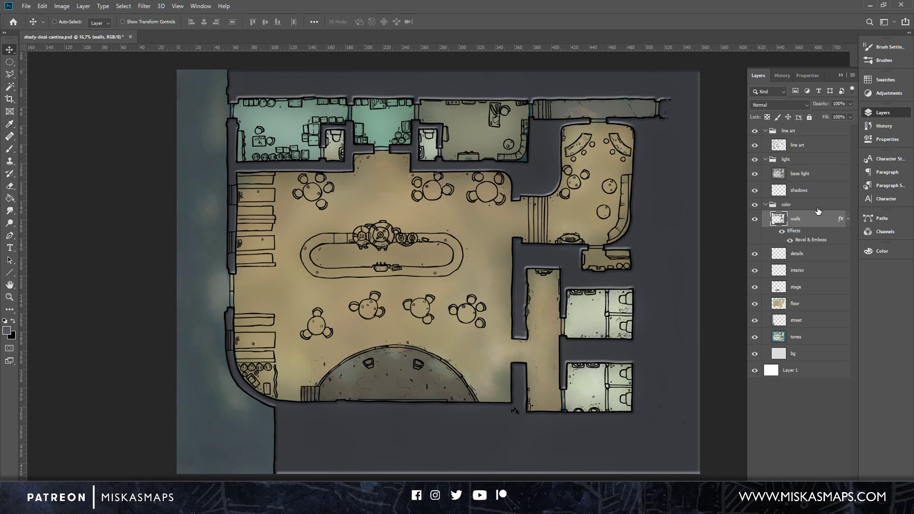
Add an Inner Glow to the walls layer with Lighten blending, 59% opacity and a size of 43 px.
{"action": "double_click", "coordinate": [827, 224]}
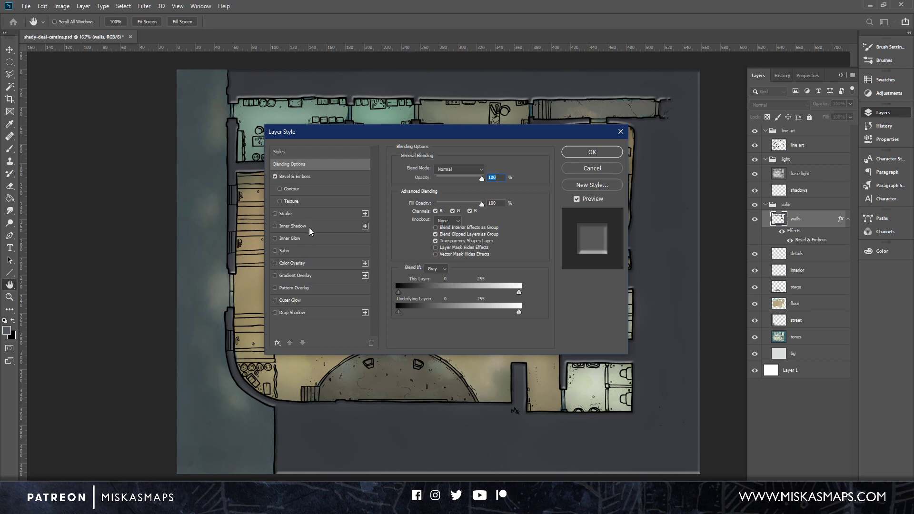
{"action": "left_click", "coordinate": [295, 238]}
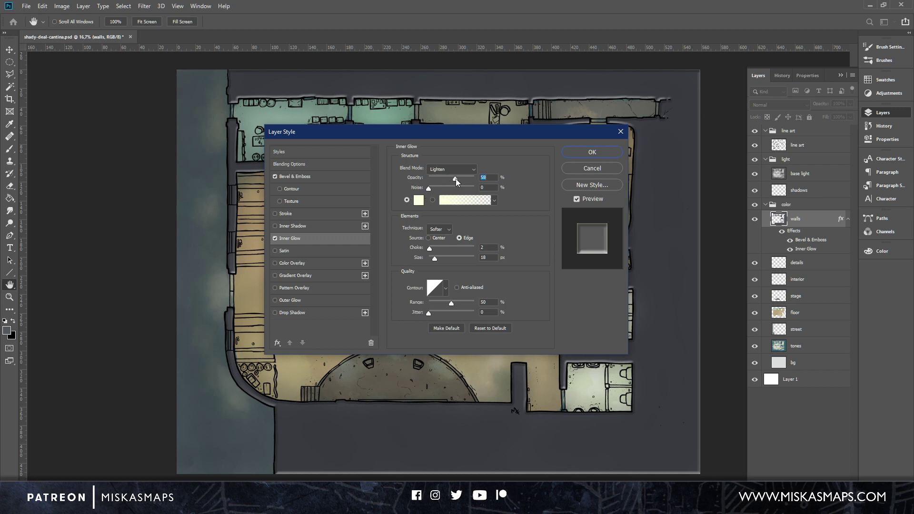
{"action": "left_click_drag", "start_coordinate": [453, 178], "coordinate": [449, 179]}
{"action": "left_click_drag", "start_coordinate": [436, 257], "coordinate": [446, 258]}
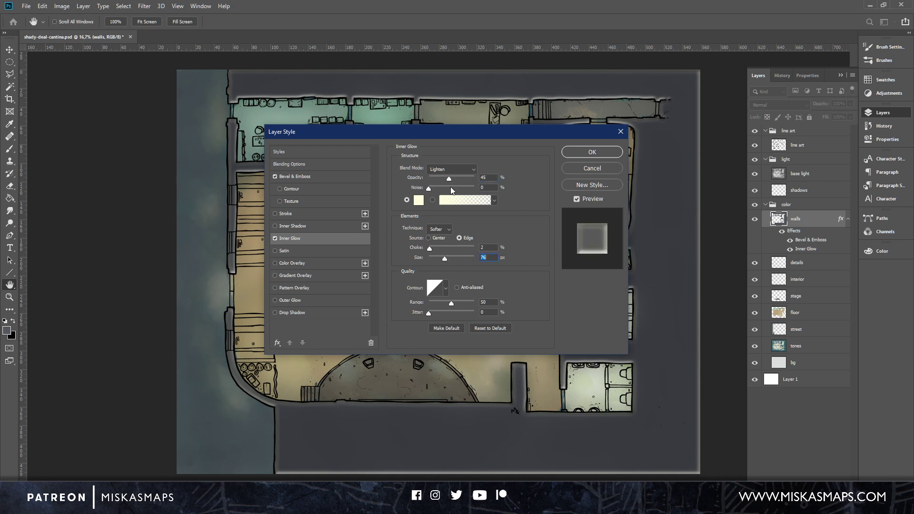
{"action": "left_click_drag", "start_coordinate": [449, 179], "coordinate": [457, 178]}
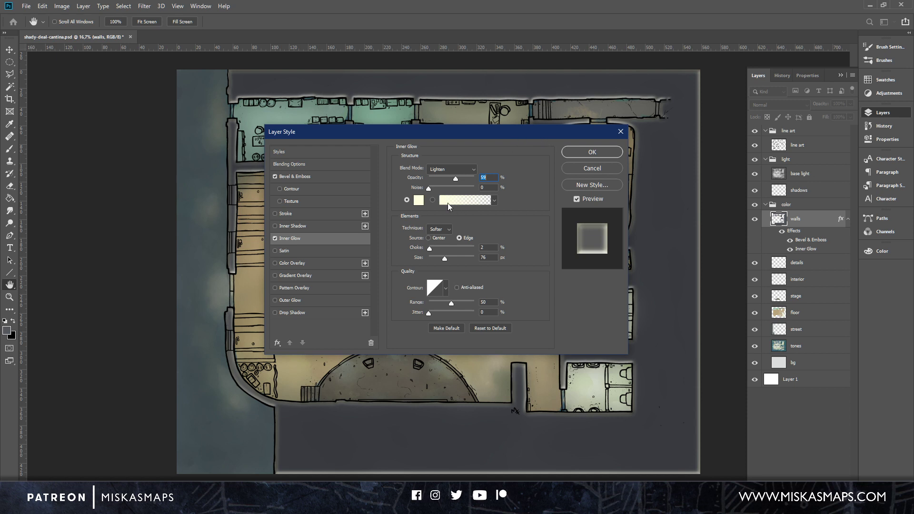
{"action": "left_click", "coordinate": [439, 258]}
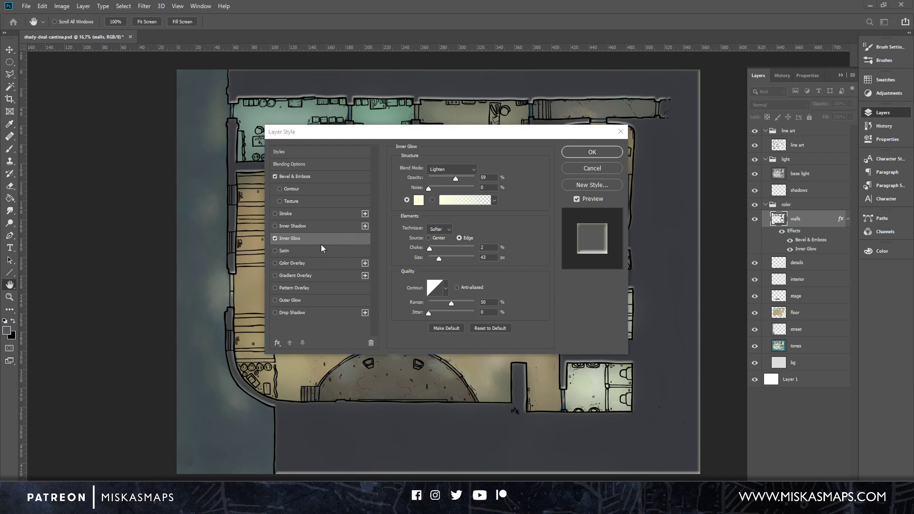
Set the walls' Inner Glow to 50% opacity and 76 px size, turn off Bevel & Emboss, and apply the style.
{"action": "left_click", "coordinate": [458, 176]}
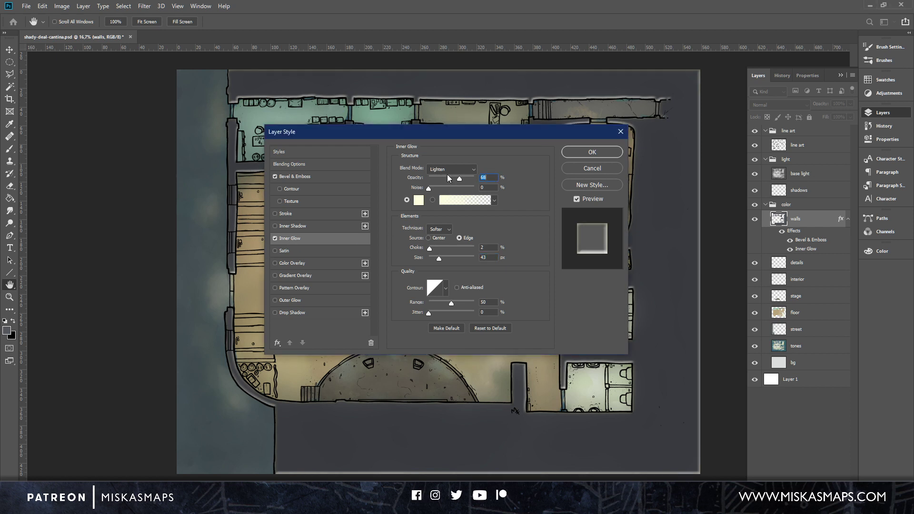
{"action": "left_click_drag", "start_coordinate": [465, 177], "coordinate": [441, 173]}
{"action": "mouse_move", "coordinate": [440, 256]}
{"action": "left_mouse_down"}
{"action": "mouse_move", "coordinate": [449, 255]}
{"action": "mouse_move", "coordinate": [439, 253]}
{"action": "left_mouse_up"}
{"action": "left_click", "coordinate": [275, 176]}
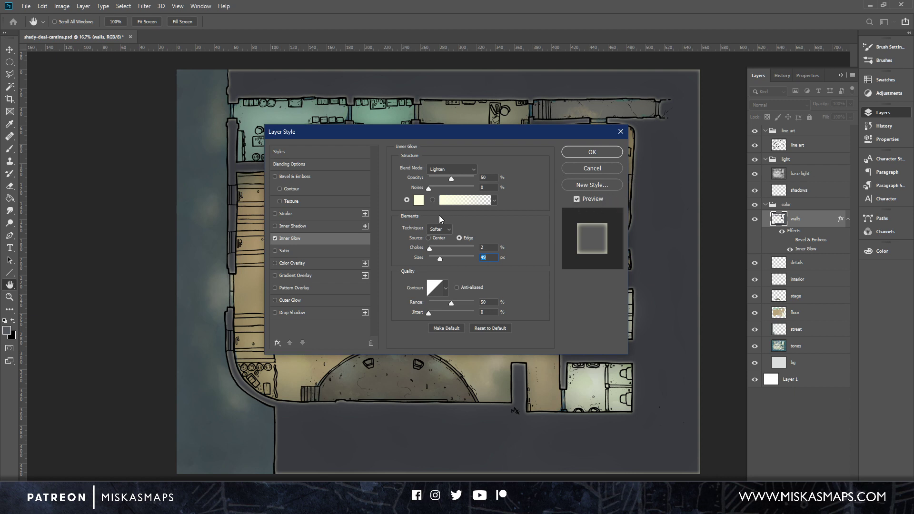
{"action": "left_click", "coordinate": [444, 258]}
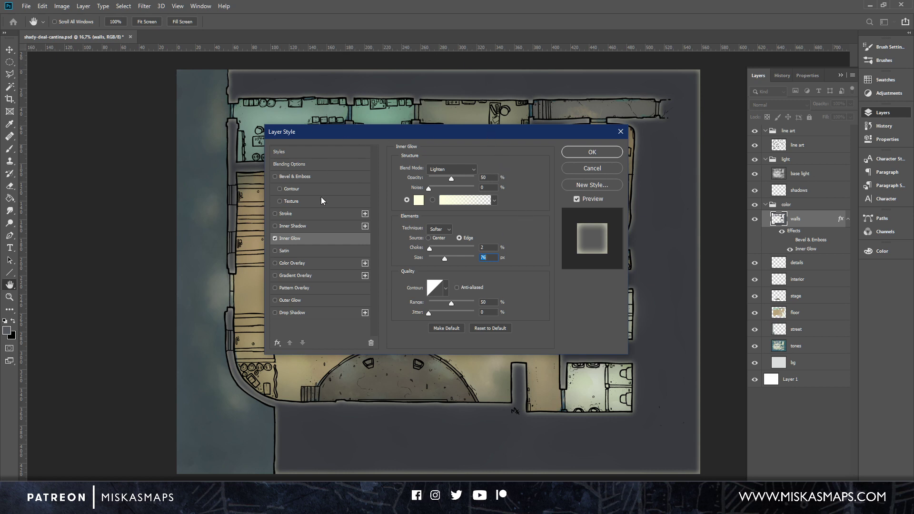
{"action": "left_click", "coordinate": [592, 151]}
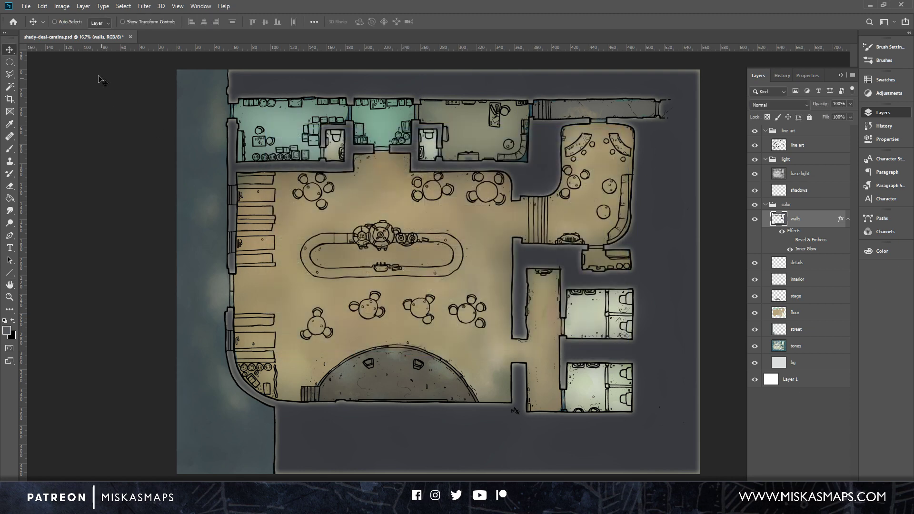
{"action": "left_click", "coordinate": [26, 6]}
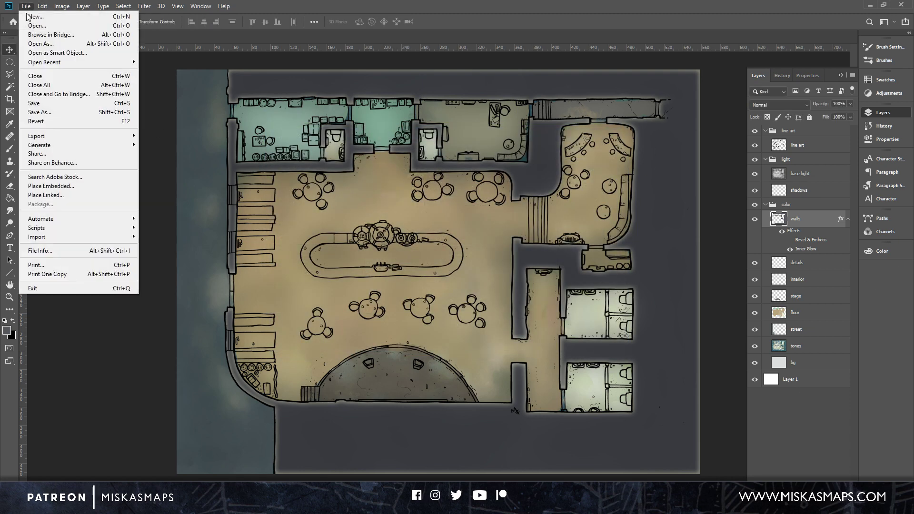
{"action": "left_click", "coordinate": [62, 186]}
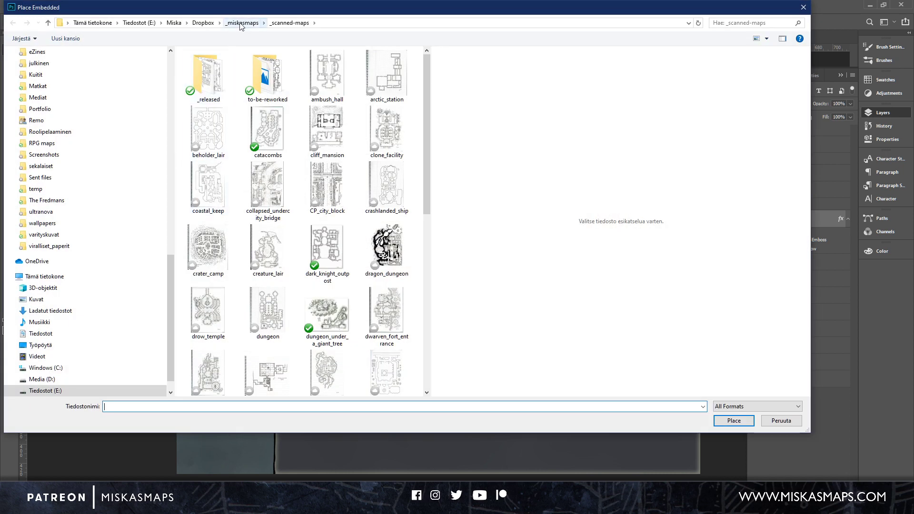
{"action": "left_click", "coordinate": [203, 23]}
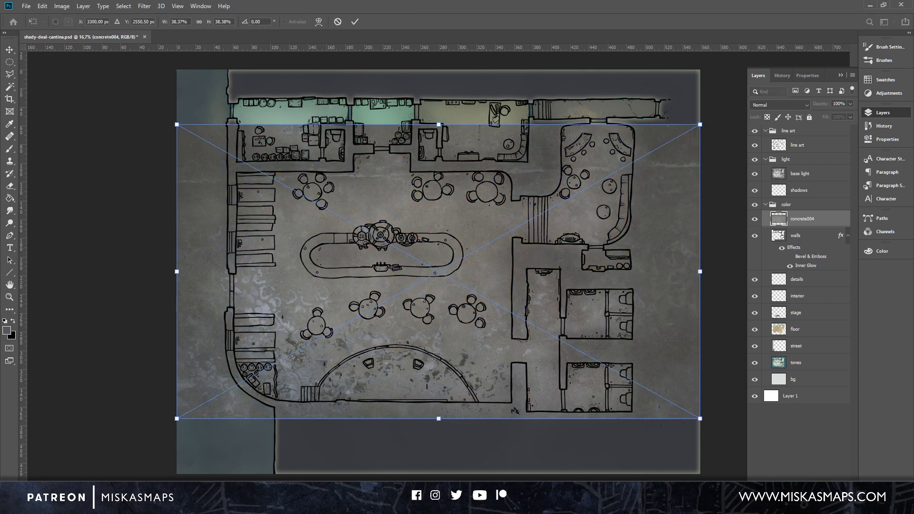
{"action": "key", "text": "Escape"}
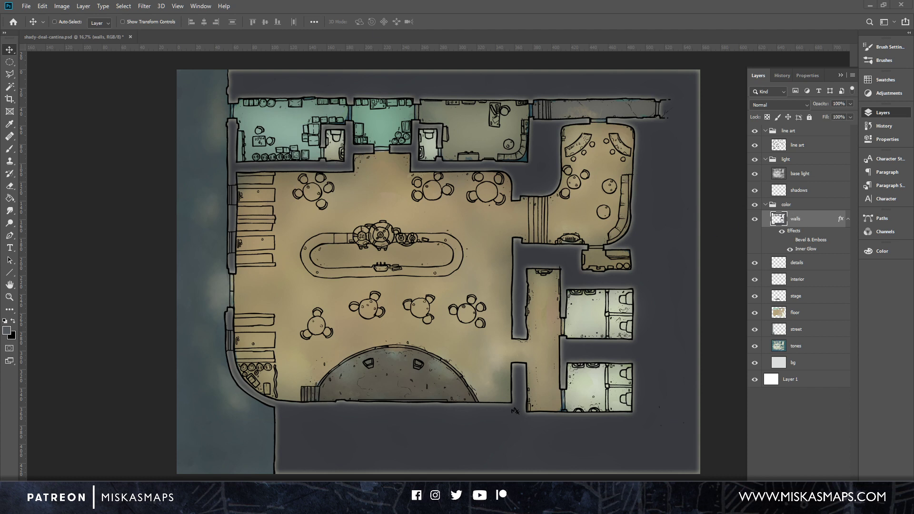
{"action": "left_click", "coordinate": [25, 6]}
{"action": "left_click", "coordinate": [72, 186]}
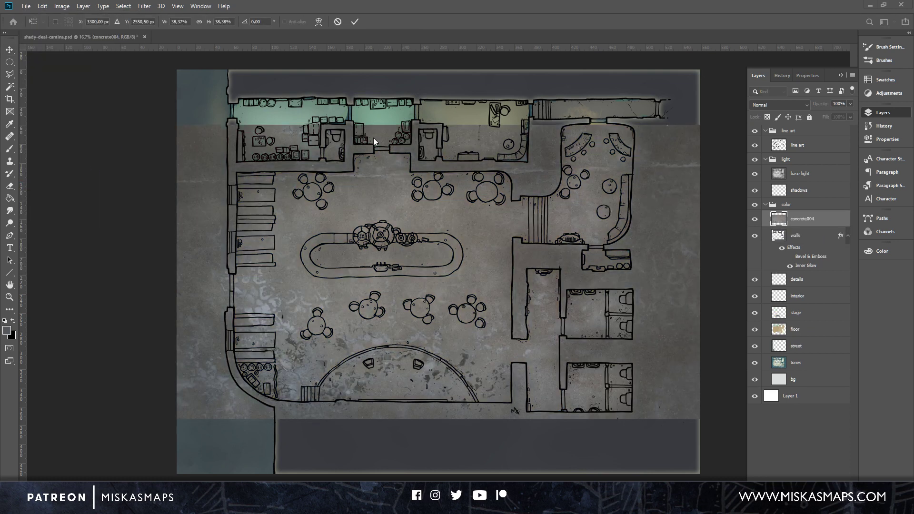
{"action": "key", "text": "Escape"}
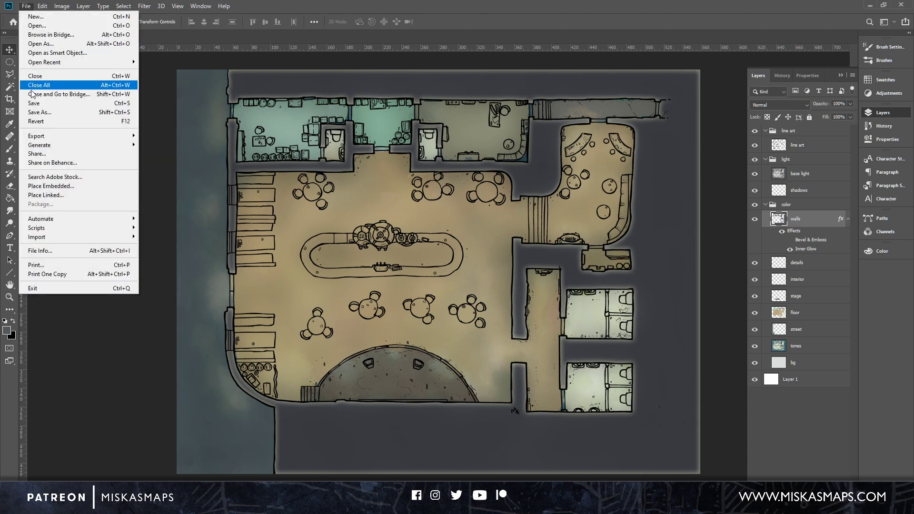
{"action": "left_click", "coordinate": [72, 187]}
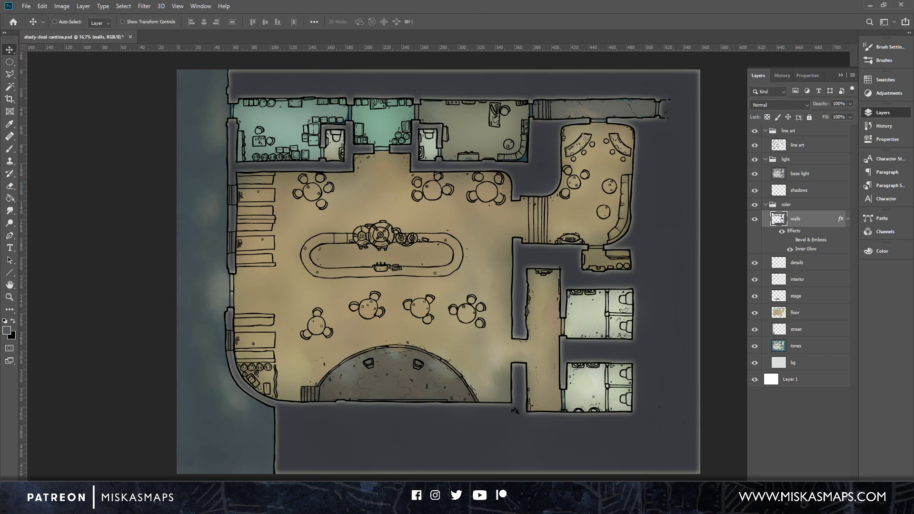
{"action": "key", "text": "Escape"}
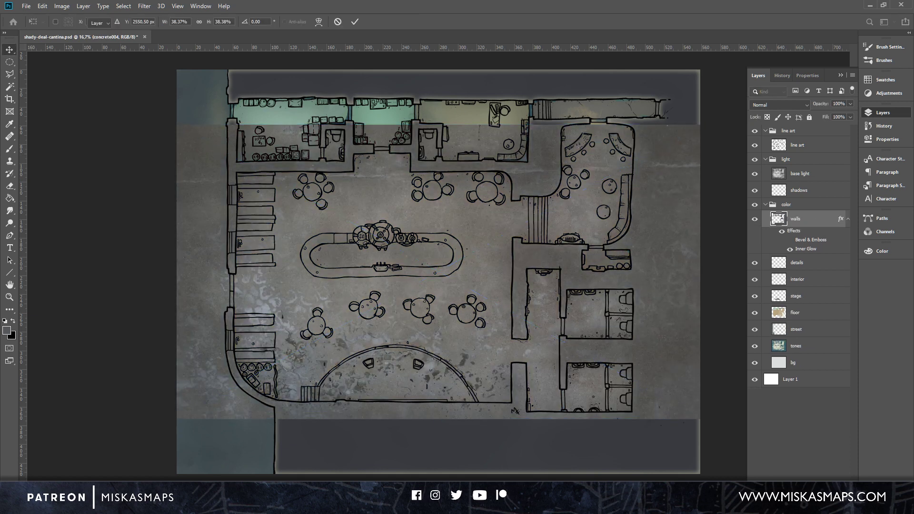
Place the concrete004 texture as an embedded image directly above the walls layer.
{"action": "left_click", "coordinate": [26, 5]}
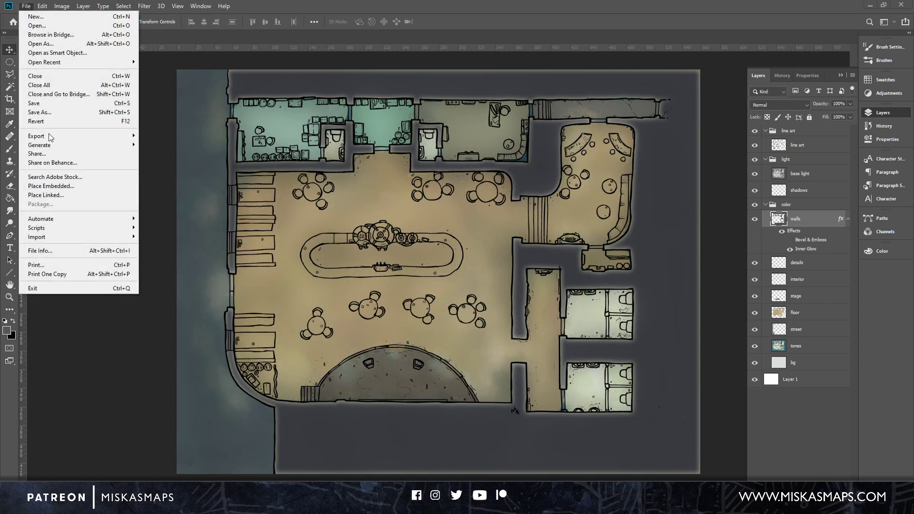
{"action": "left_click", "coordinate": [62, 186]}
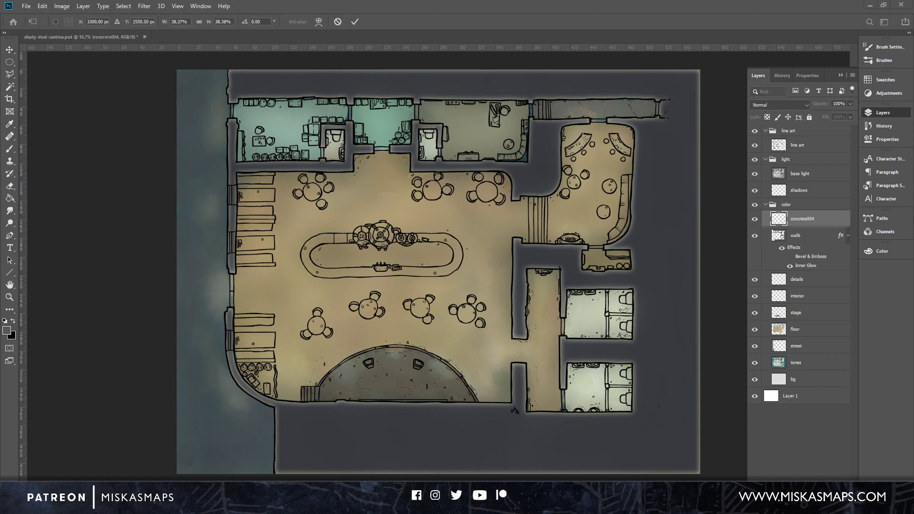
{"action": "left_click", "coordinate": [355, 22]}
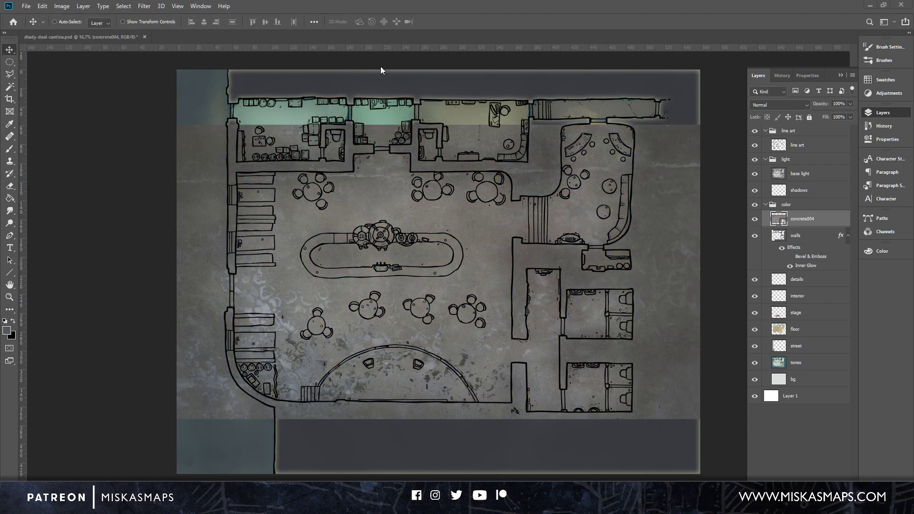
{"action": "key", "text": "ctrl+t"}
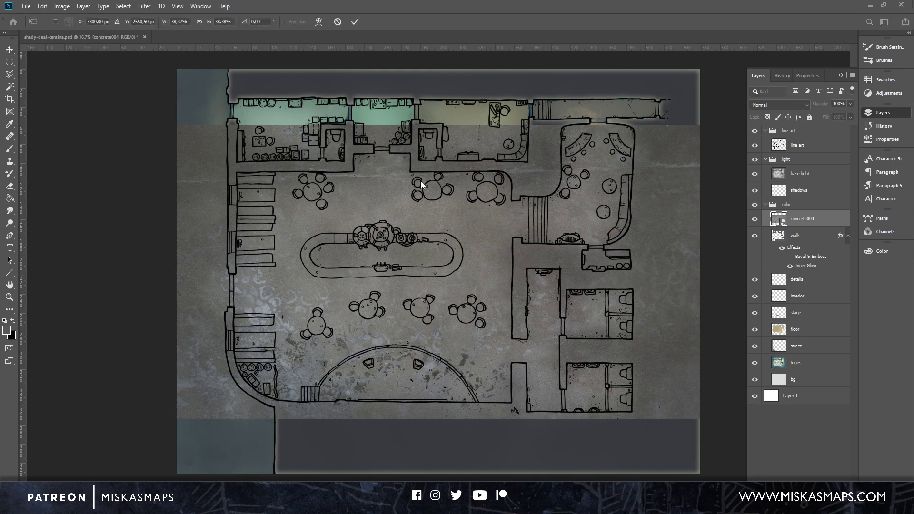
{"action": "key", "text": "Return"}
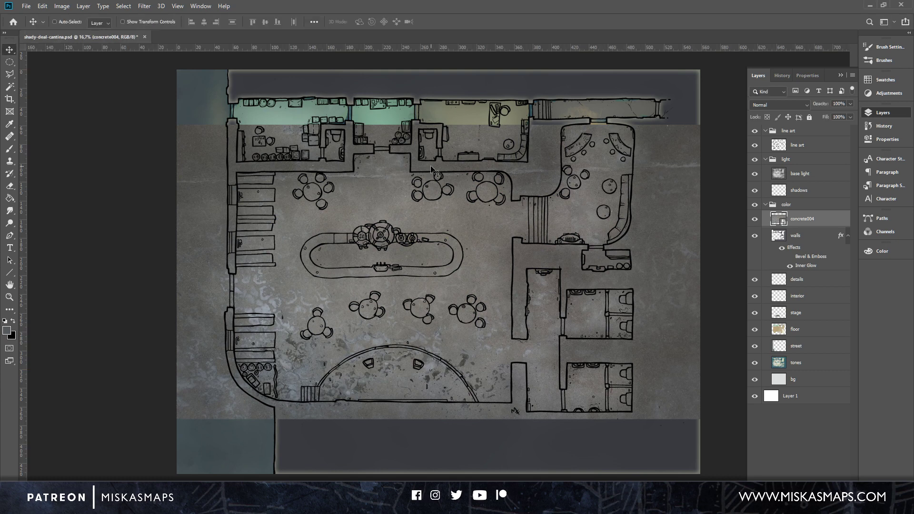
Move the concrete texture up and scale it proportionally to about 55% so it covers the whole canvas.
{"action": "left_click_drag", "start_coordinate": [378, 168], "coordinate": [391, 98]}
{"action": "key", "text": "t"}
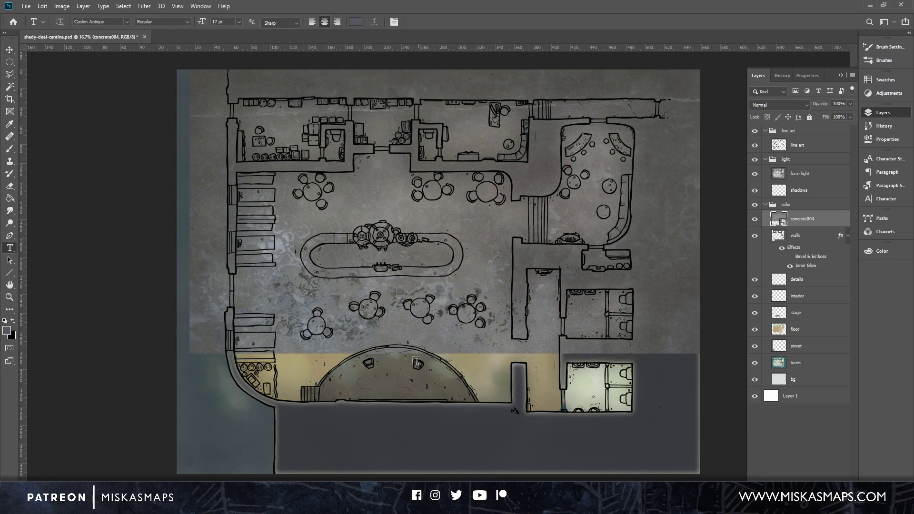
{"action": "left_click", "coordinate": [10, 50]}
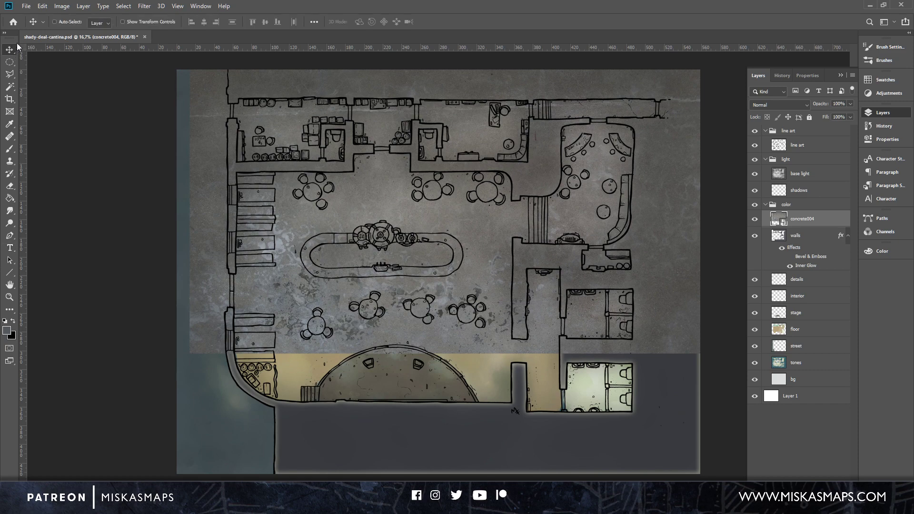
{"action": "key", "text": "ctrl+t"}
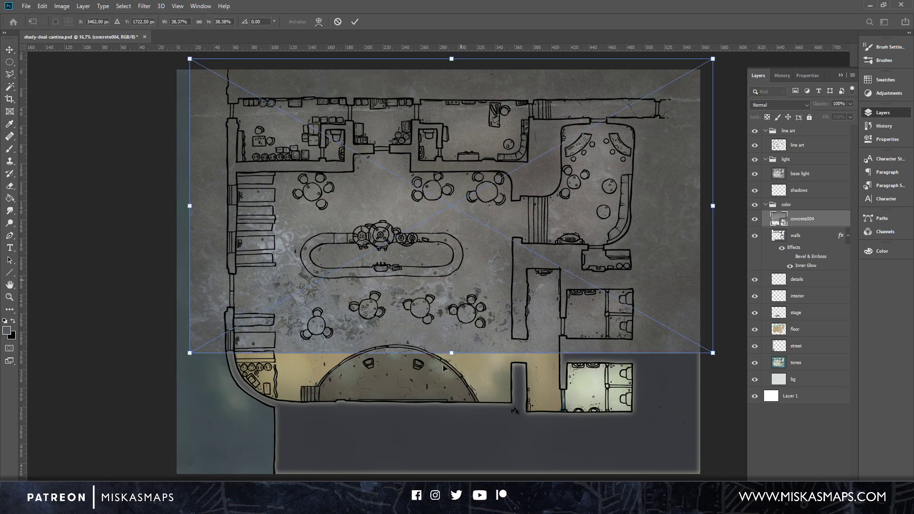
{"action": "left_click_drag", "start_coordinate": [452, 355], "coordinate": [460, 488]}
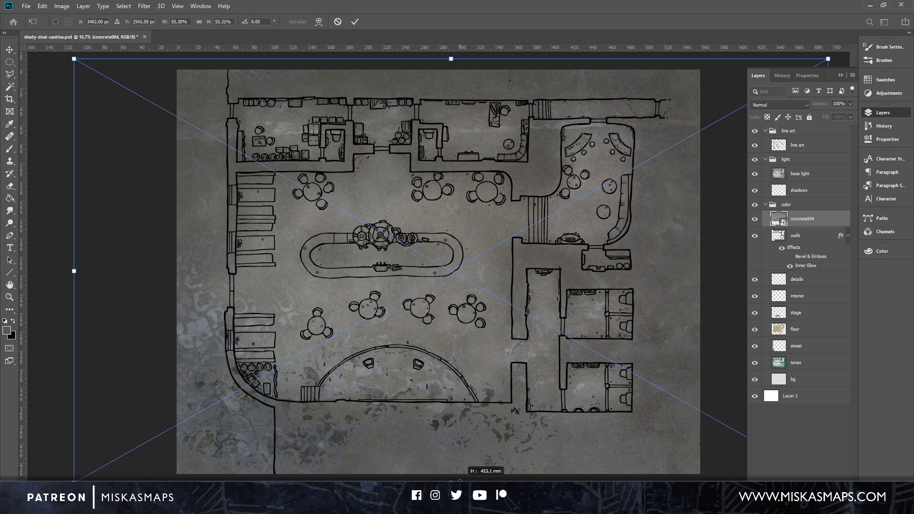
{"action": "left_click", "coordinate": [355, 21]}
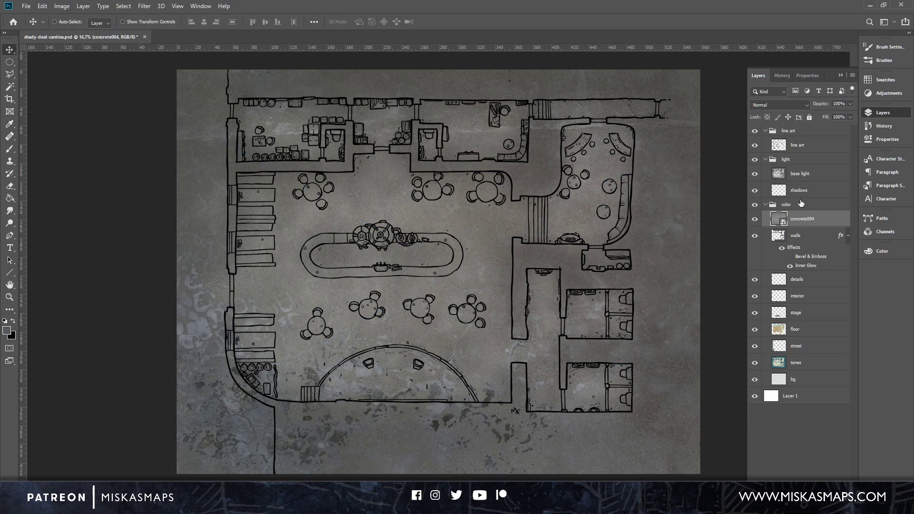
Clip the concrete004 layer to the walls layer with a clipping mask.
{"action": "right_click", "coordinate": [821, 219]}
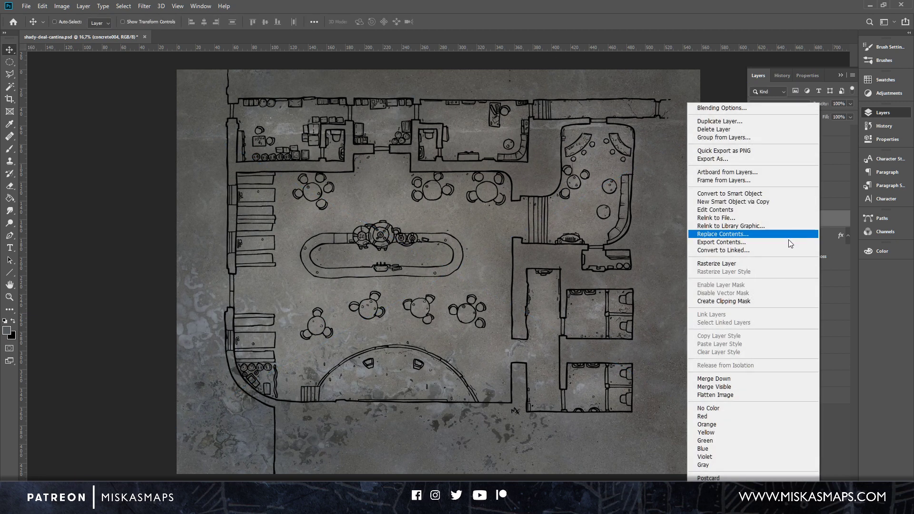
{"action": "left_click", "coordinate": [772, 301]}
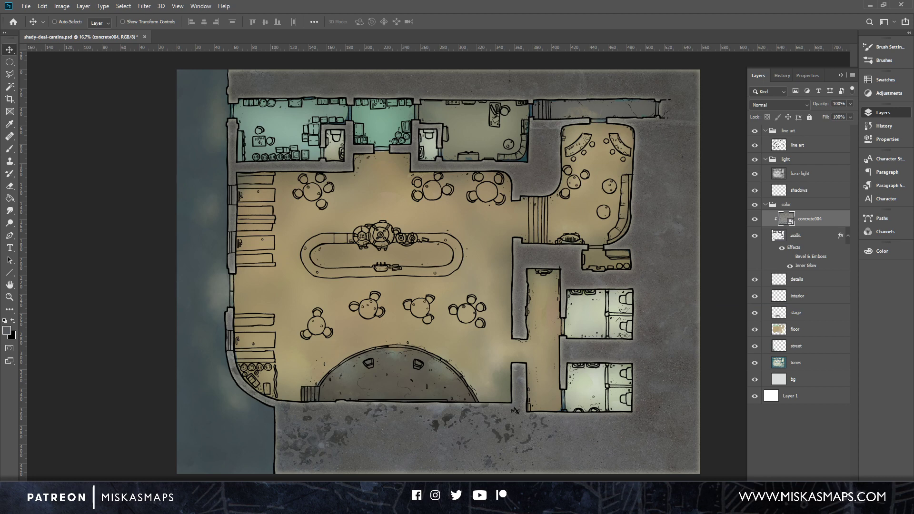
Try Multiply and Color Burn blending on the concrete texture, then return it to Normal.
{"action": "left_click", "coordinate": [805, 105]}
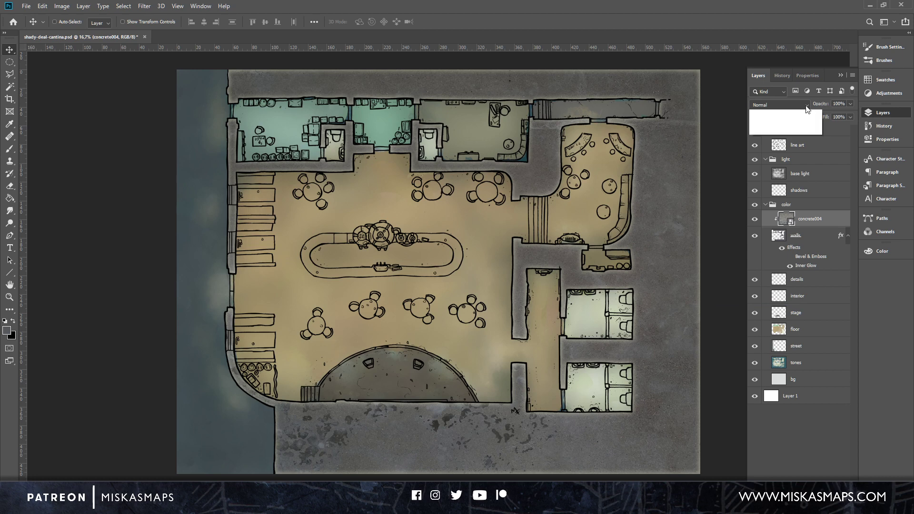
{"action": "left_click", "coordinate": [781, 149]}
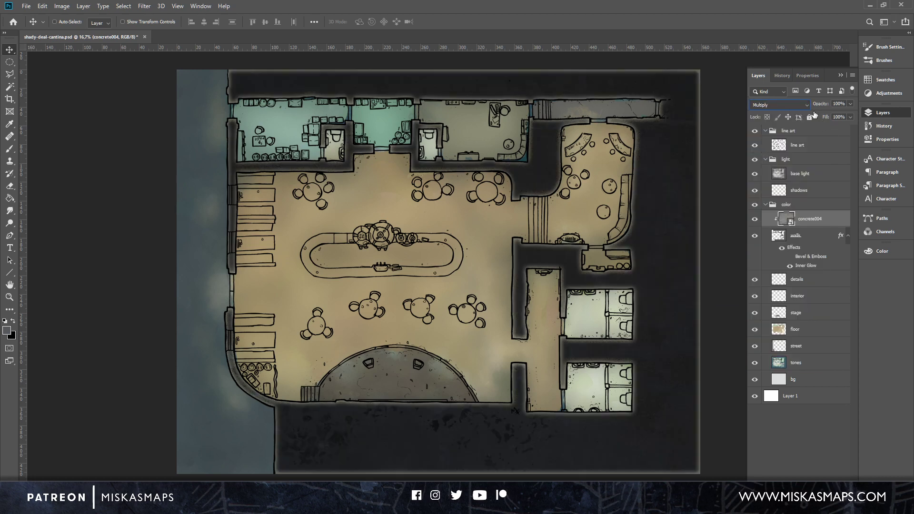
{"action": "left_click", "coordinate": [781, 104]}
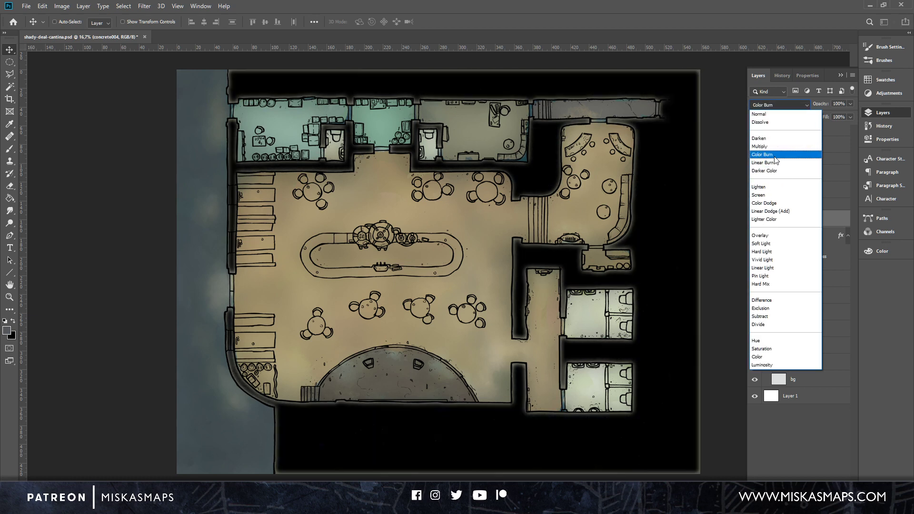
{"action": "left_click", "coordinate": [761, 114]}
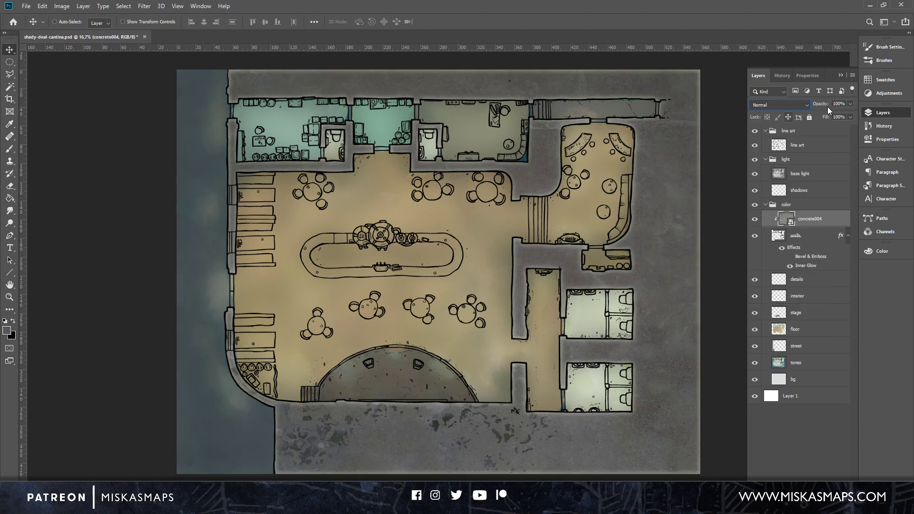
Lower the concrete texture's opacity to a faint overlay and hide its layer.
{"action": "left_click_drag", "start_coordinate": [851, 105], "coordinate": [812, 116]}
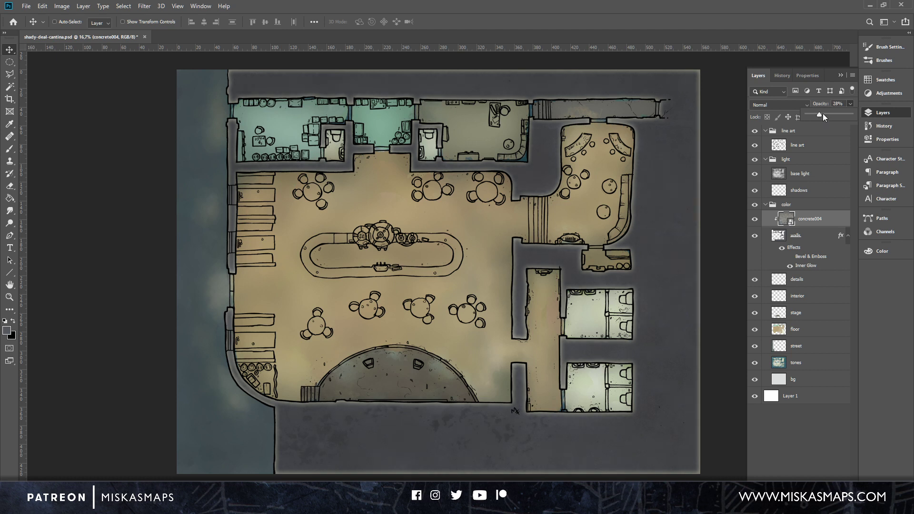
{"action": "left_click", "coordinate": [754, 219]}
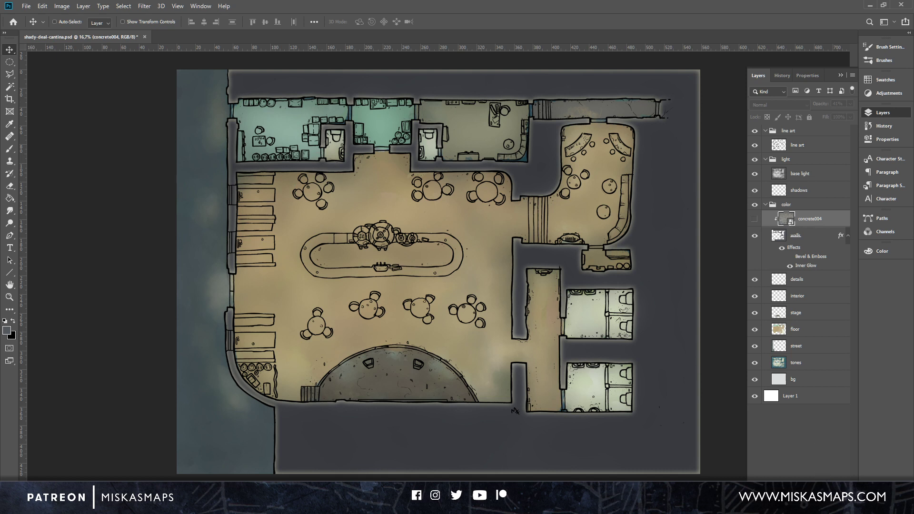
Add a new layer above the concrete texture and choose the Kyle's Concept Brushes - Manga Line Varied brush at 2887 px.
{"action": "key", "text": "ctrl+shift+alt+n"}
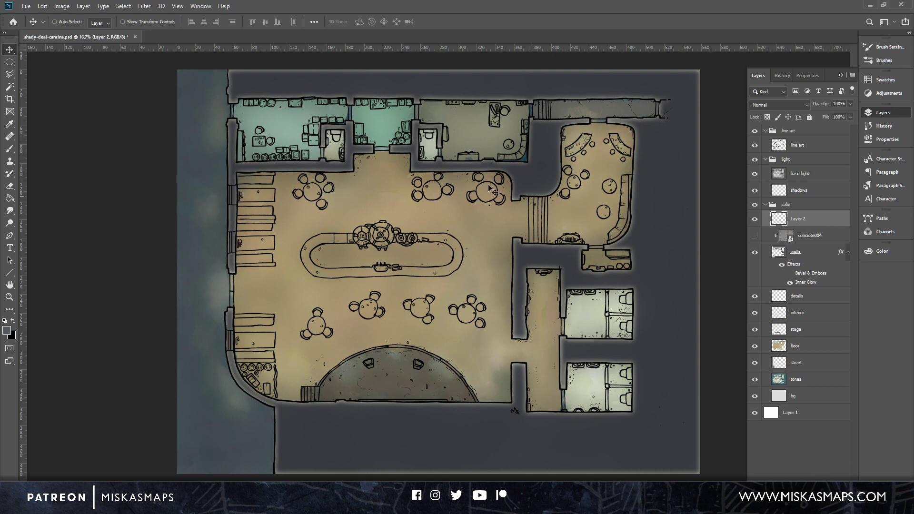
{"action": "left_click", "coordinate": [10, 149]}
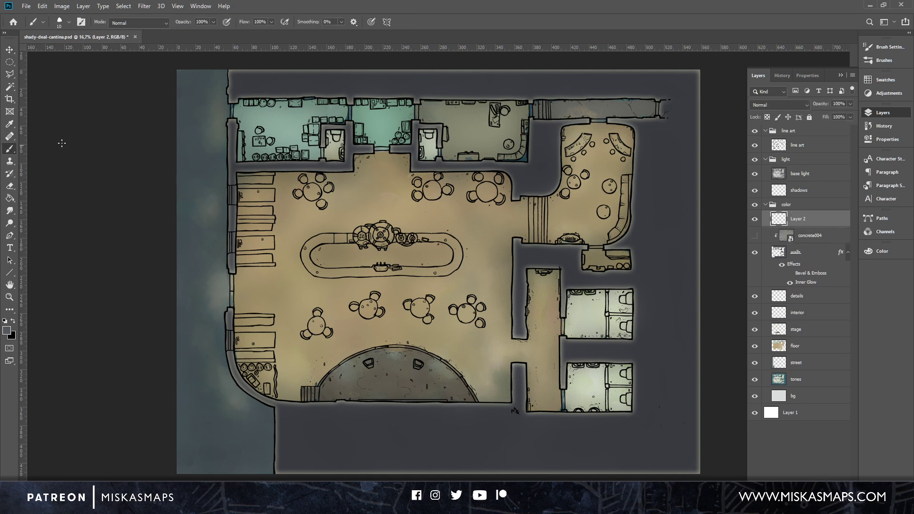
{"action": "left_click", "coordinate": [69, 22]}
{"action": "left_click_drag", "start_coordinate": [247, 126], "coordinate": [249, 211]}
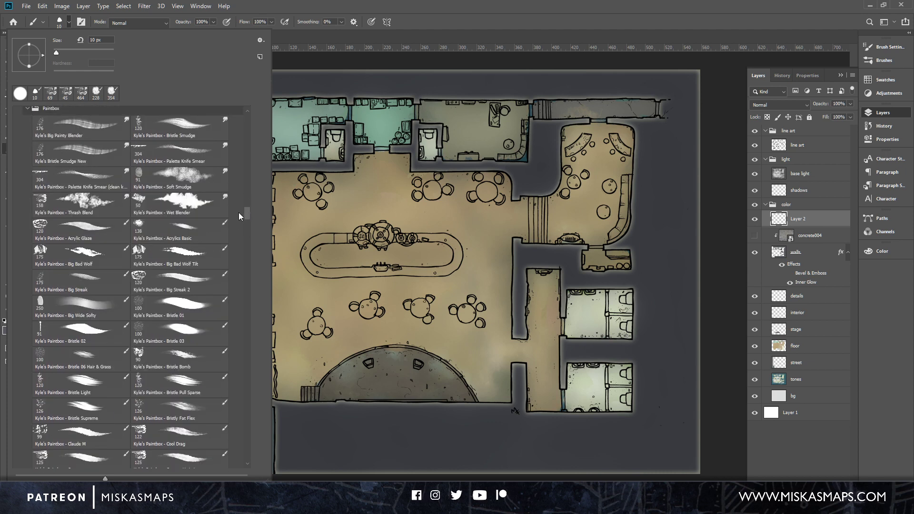
{"action": "left_click_drag", "start_coordinate": [250, 219], "coordinate": [251, 269]}
{"action": "scroll", "coordinate": [251, 268], "scroll_direction": "down", "scroll_amount": 2}
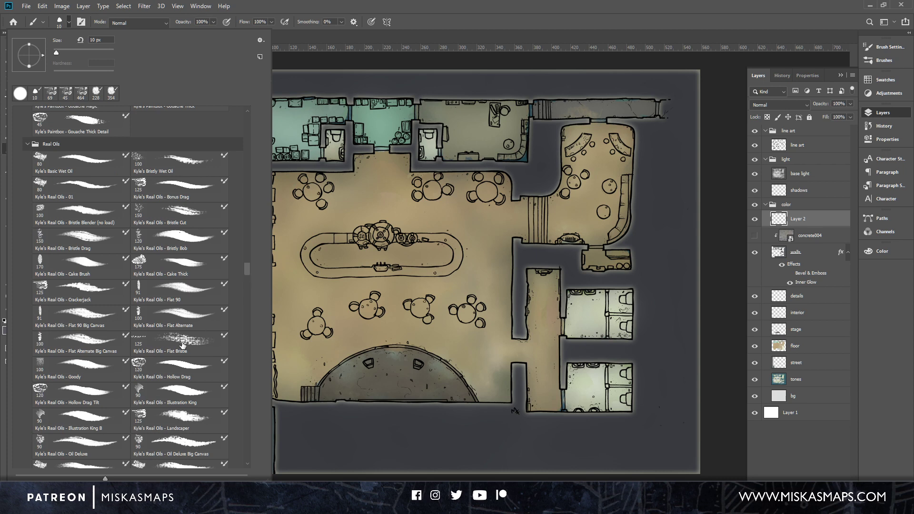
{"action": "left_click_drag", "start_coordinate": [245, 265], "coordinate": [250, 305]}
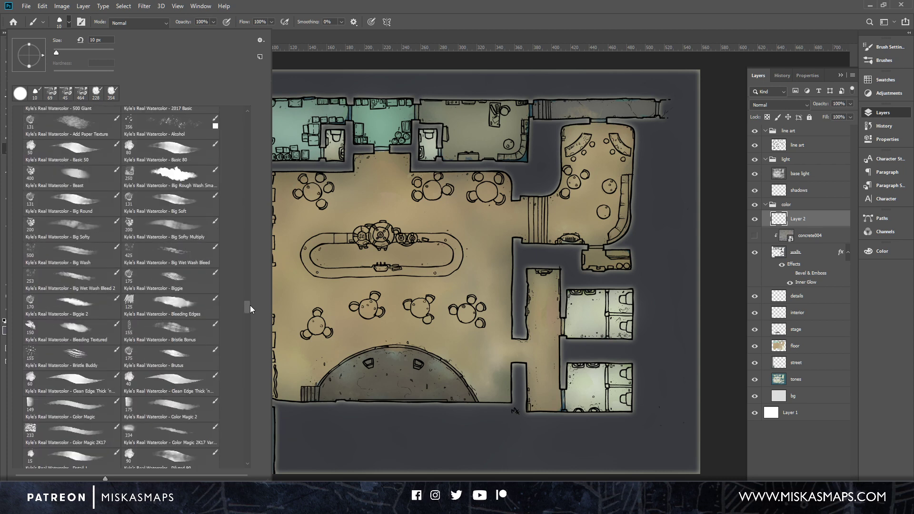
{"action": "mouse_move", "coordinate": [250, 304]}
{"action": "left_mouse_down"}
{"action": "mouse_move", "coordinate": [253, 296]}
{"action": "mouse_move", "coordinate": [262, 376]}
{"action": "left_mouse_up"}
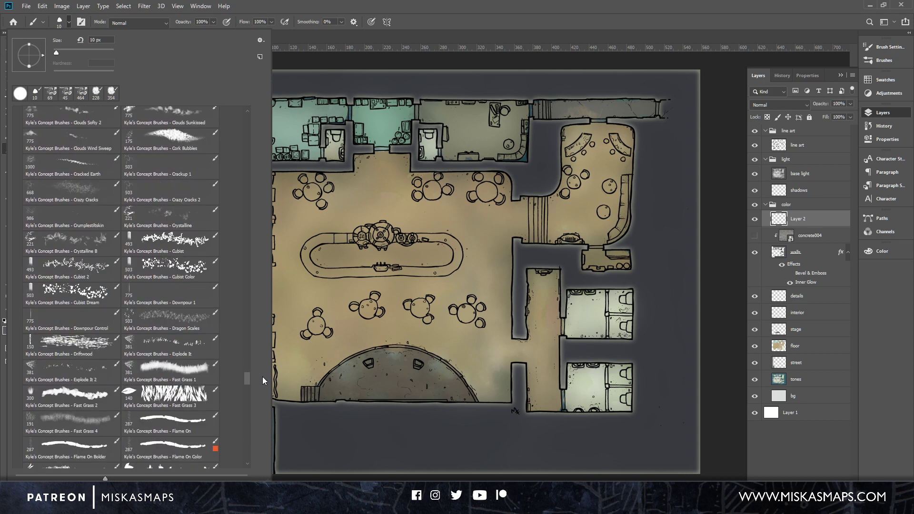
{"action": "left_click_drag", "start_coordinate": [263, 380], "coordinate": [267, 389]}
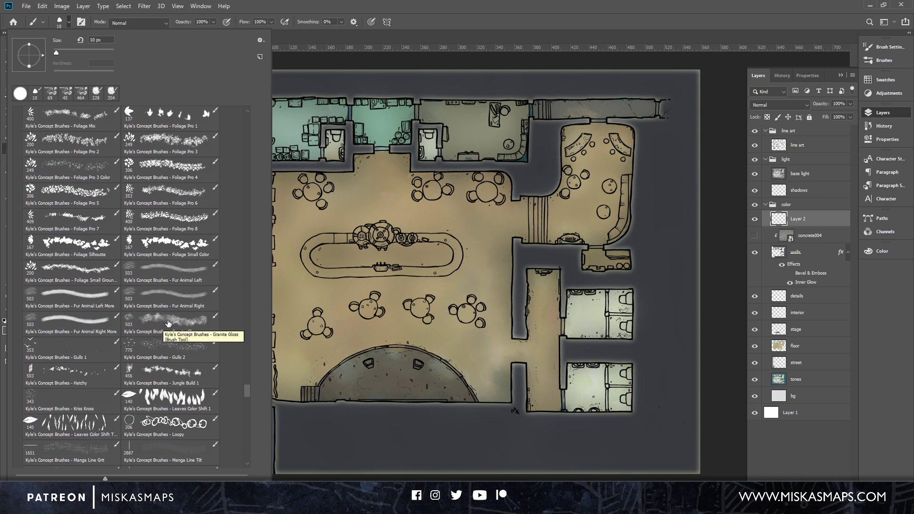
{"action": "scroll", "coordinate": [168, 324], "scroll_direction": "down", "scroll_amount": 2}
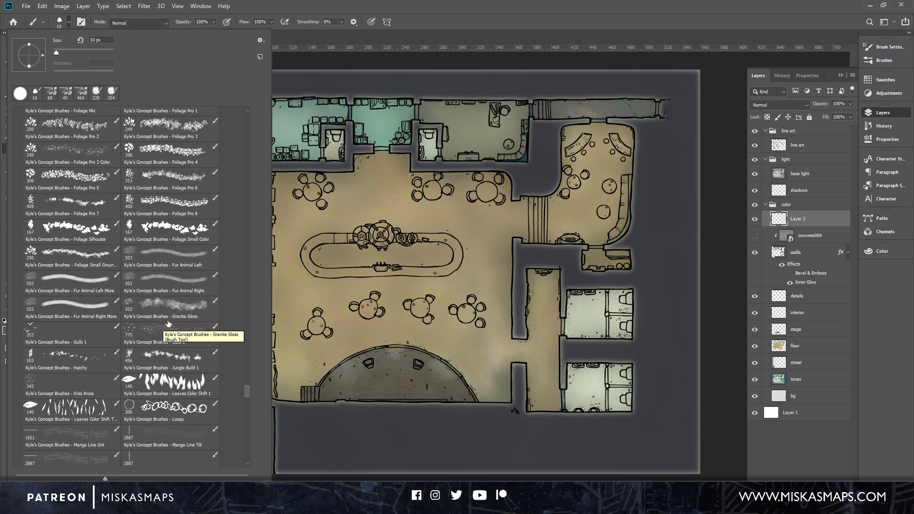
{"action": "scroll", "coordinate": [168, 324], "scroll_direction": "down", "scroll_amount": 6}
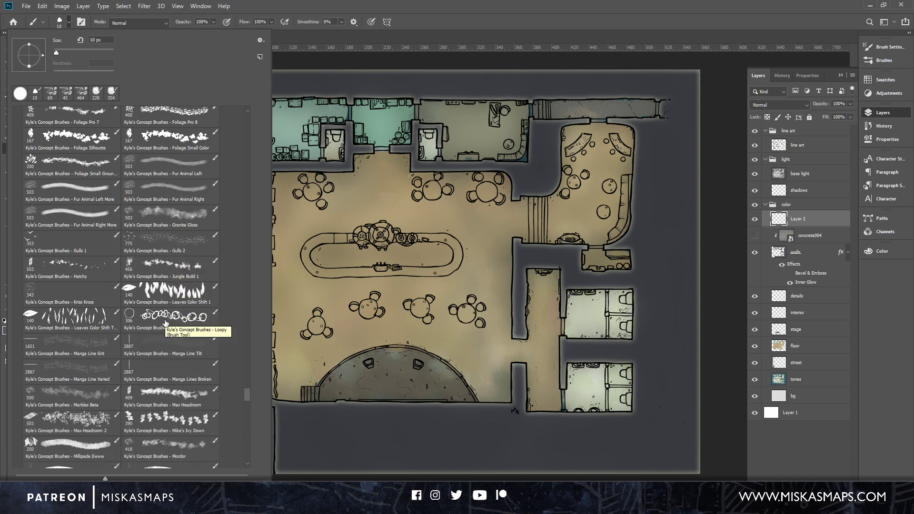
{"action": "left_click", "coordinate": [71, 372]}
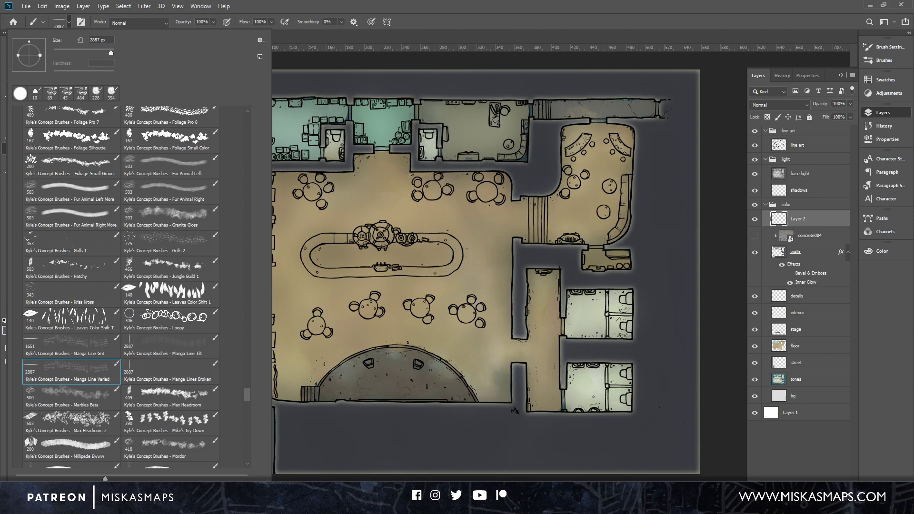
{"action": "left_click", "coordinate": [475, 14]}
Brush black Manga Line Varied hatching across the whole map on Layer 2, varying the stroke direction.
{"action": "left_click", "coordinate": [13, 321]}
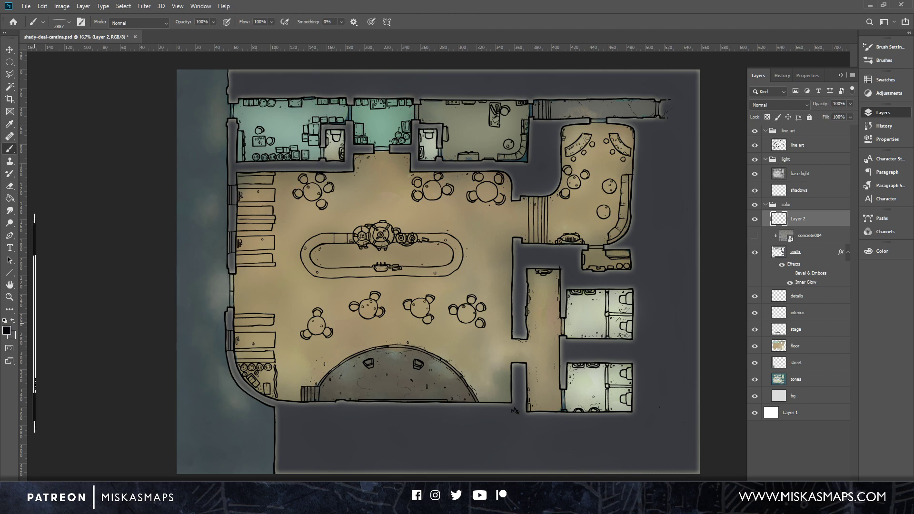
{"action": "left_click_drag", "start_coordinate": [268, 416], "coordinate": [608, 409]}
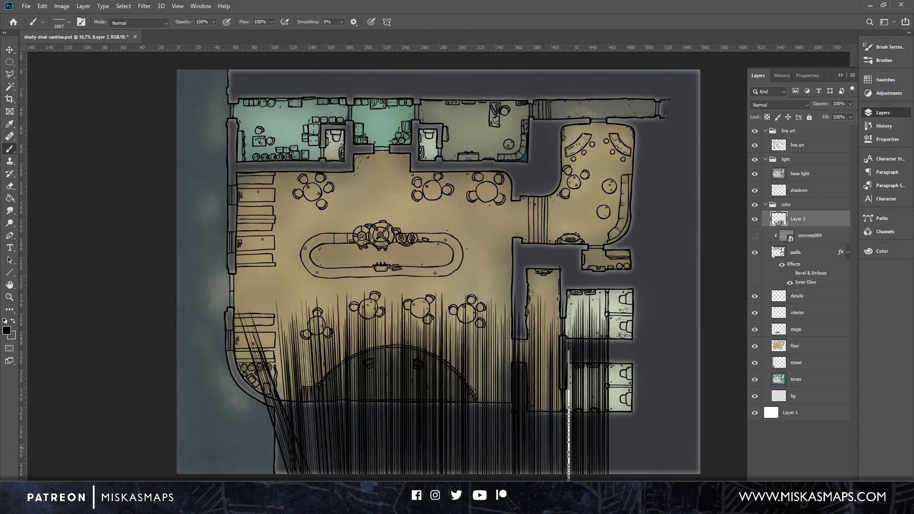
{"action": "left_click_drag", "start_coordinate": [568, 464], "coordinate": [734, 447]}
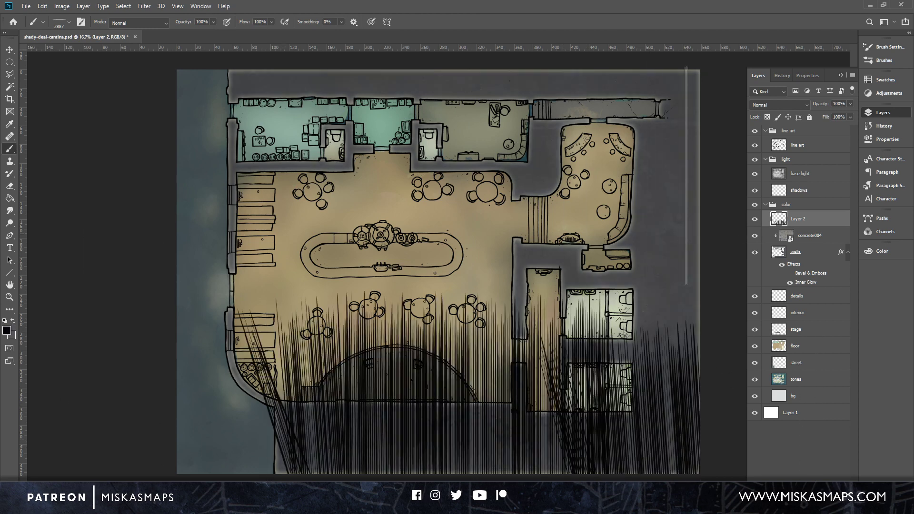
{"action": "left_click_drag", "start_coordinate": [686, 174], "coordinate": [593, 252]}
{"action": "left_click_drag", "start_coordinate": [715, 282], "coordinate": [462, 274]}
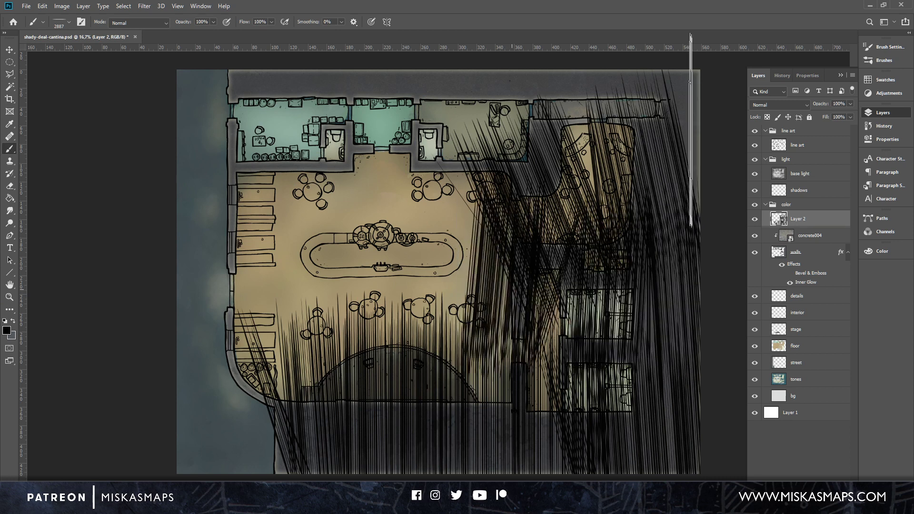
{"action": "mouse_move", "coordinate": [691, 131]}
{"action": "left_mouse_down"}
{"action": "mouse_move", "coordinate": [492, 112]}
{"action": "mouse_move", "coordinate": [307, 111]}
{"action": "mouse_move", "coordinate": [141, 140]}
{"action": "mouse_move", "coordinate": [143, 224]}
{"action": "mouse_move", "coordinate": [349, 430]}
{"action": "mouse_move", "coordinate": [401, 431]}
{"action": "left_mouse_up"}
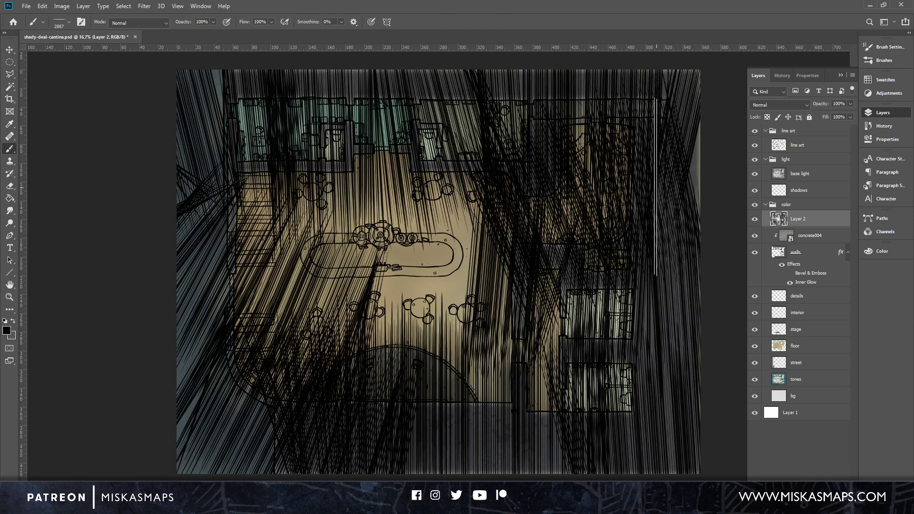
Clip Layer 2 to the walls layer with a clipping mask and clear all of its hatching.
{"action": "right_click", "coordinate": [820, 222]}
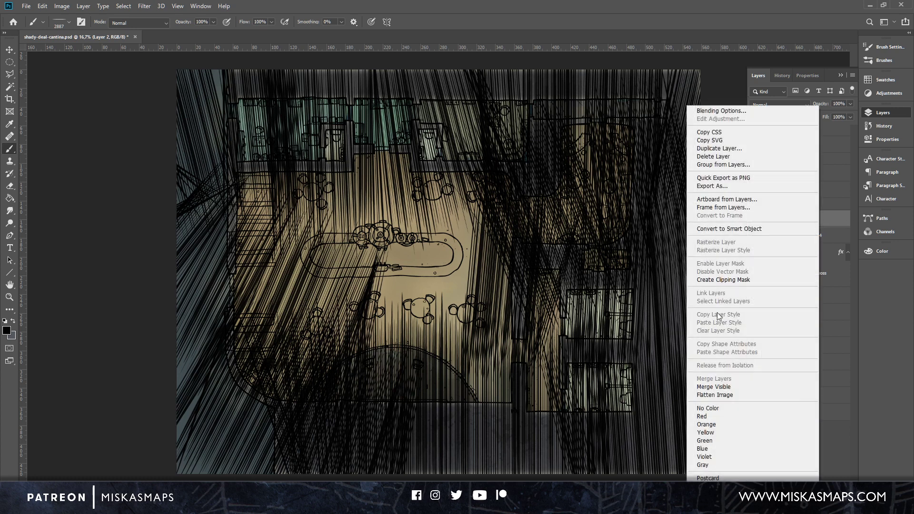
{"action": "left_click", "coordinate": [749, 279]}
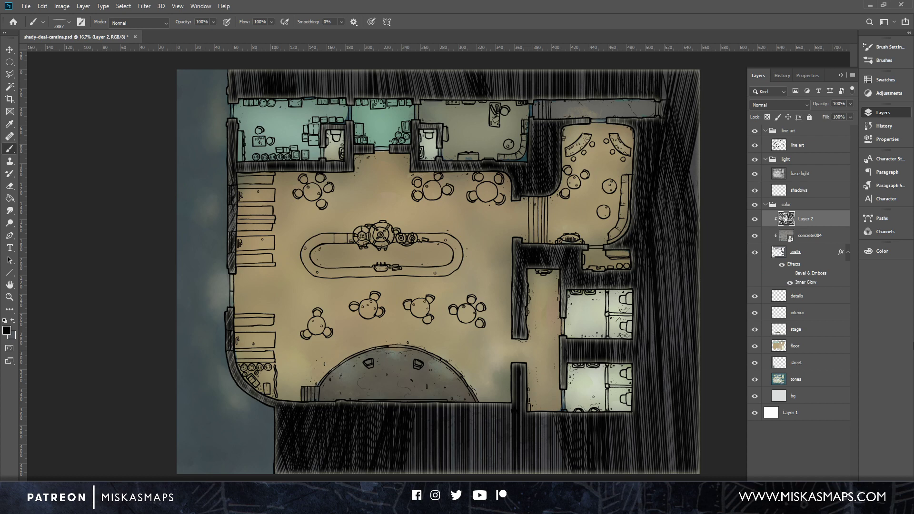
{"action": "key", "text": "ctrl+a"}
{"action": "key", "text": "Delete"}
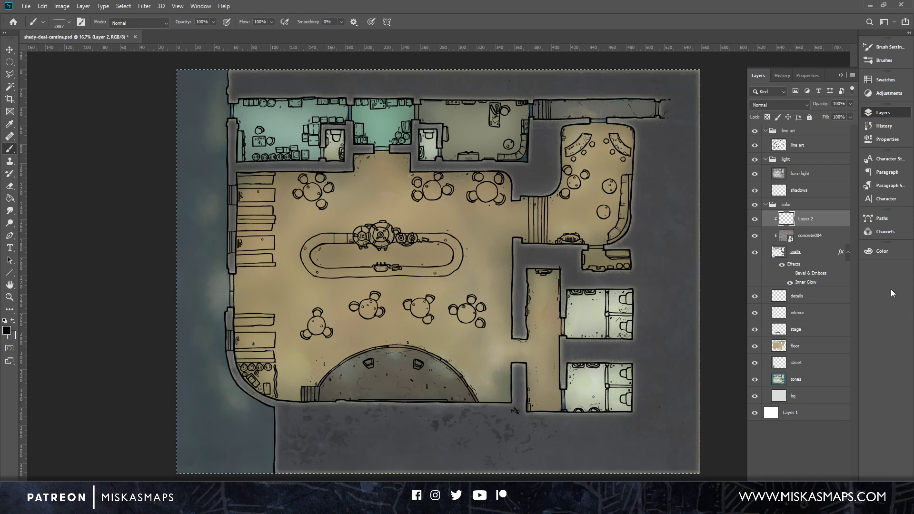
Choose the Kyle's Concept Brushes - Mordor brush for texturing the walls.
{"action": "left_click", "coordinate": [62, 22]}
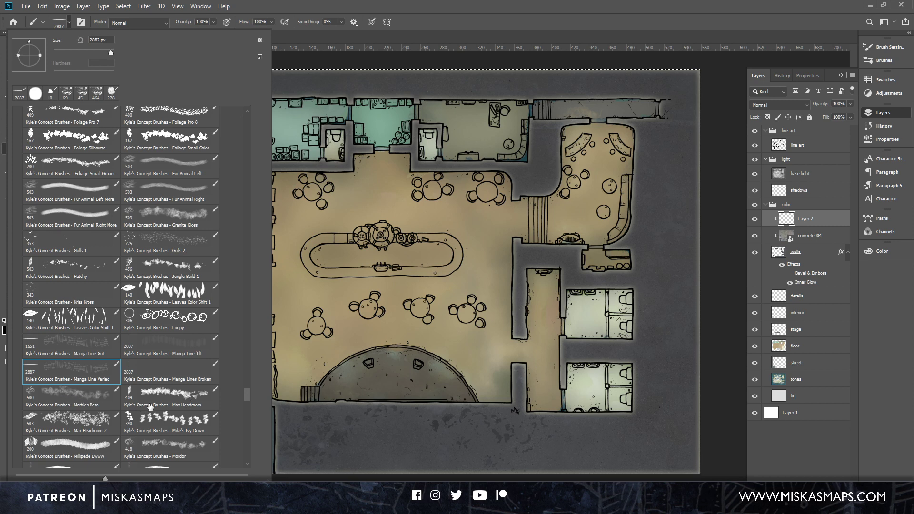
{"action": "scroll", "coordinate": [148, 408], "scroll_direction": "down", "scroll_amount": 1}
{"action": "left_click", "coordinate": [166, 421]}
Look through the remaining Kyle's Concept Brushes presets for other texture brushes.
{"action": "scroll", "coordinate": [176, 396], "scroll_direction": "down", "scroll_amount": 3}
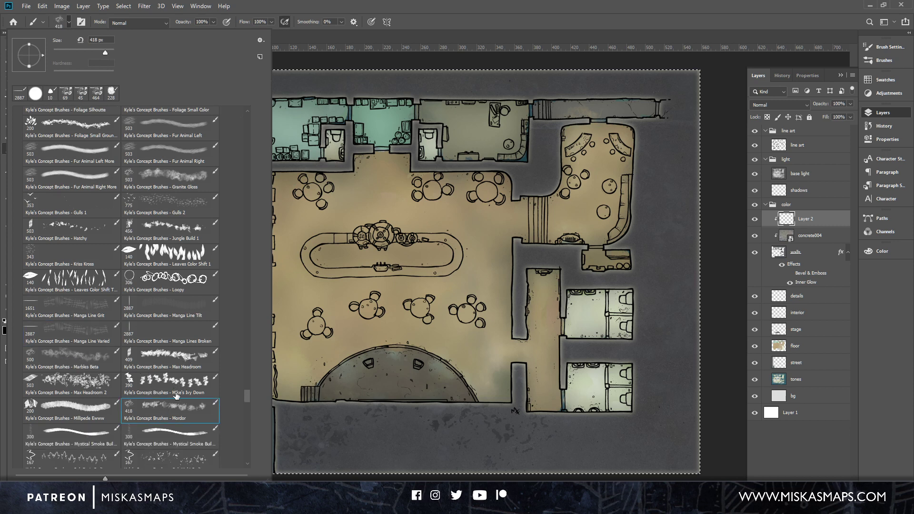
{"action": "scroll", "coordinate": [176, 396], "scroll_direction": "down", "scroll_amount": 1}
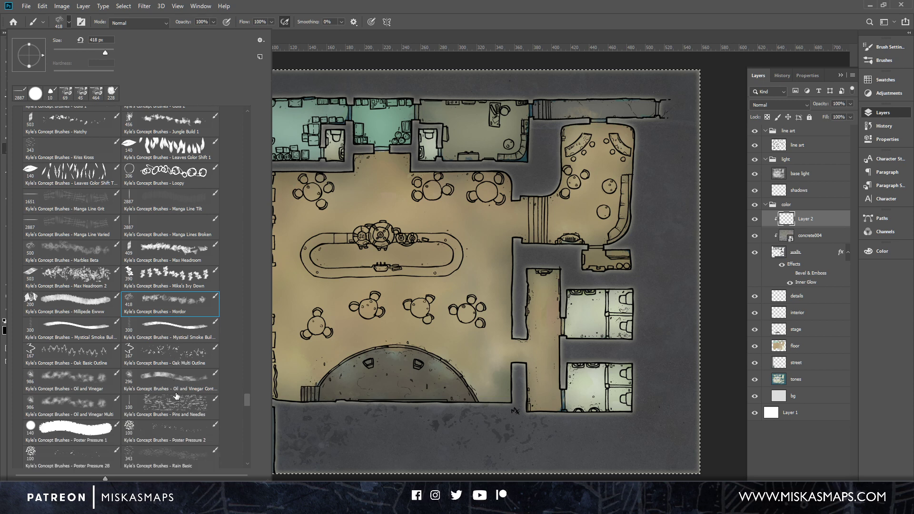
{"action": "scroll", "coordinate": [191, 400], "scroll_direction": "down", "scroll_amount": 1}
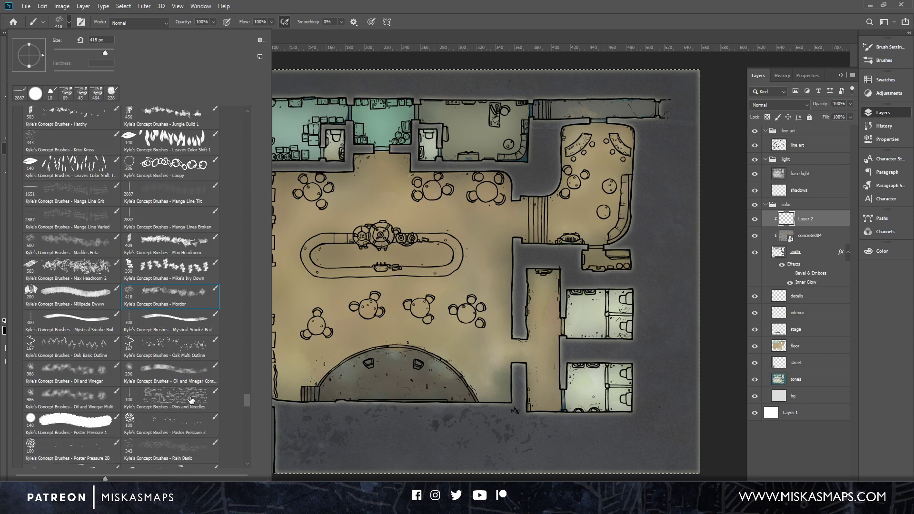
{"action": "scroll", "coordinate": [191, 400], "scroll_direction": "down", "scroll_amount": 3}
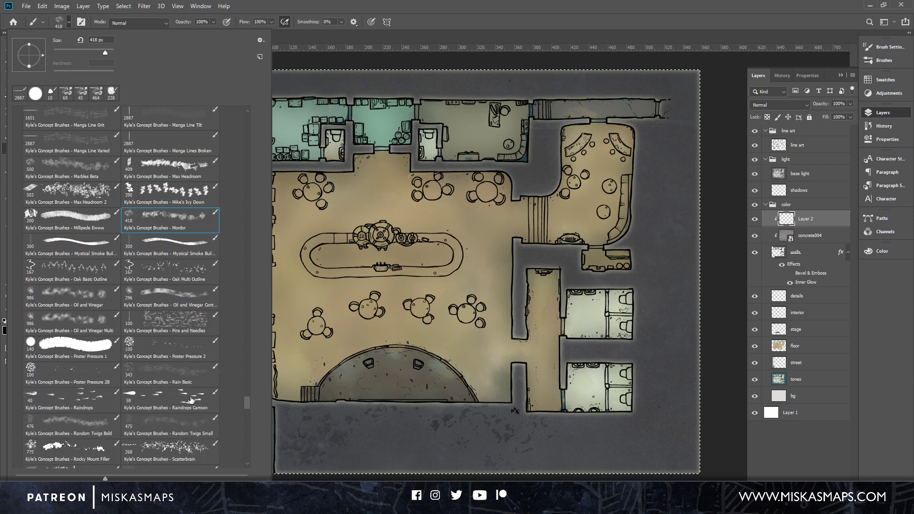
{"action": "scroll", "coordinate": [191, 400], "scroll_direction": "down", "scroll_amount": 3}
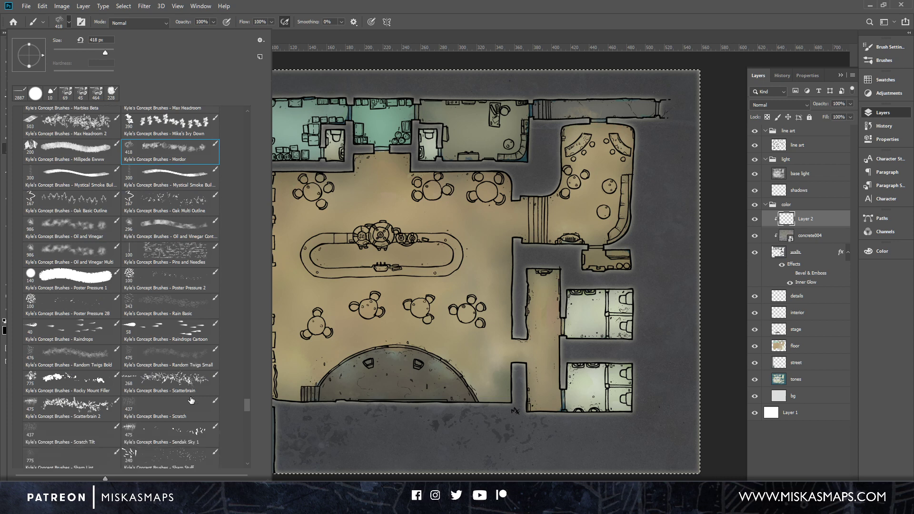
{"action": "scroll", "coordinate": [191, 400], "scroll_direction": "down", "scroll_amount": 4}
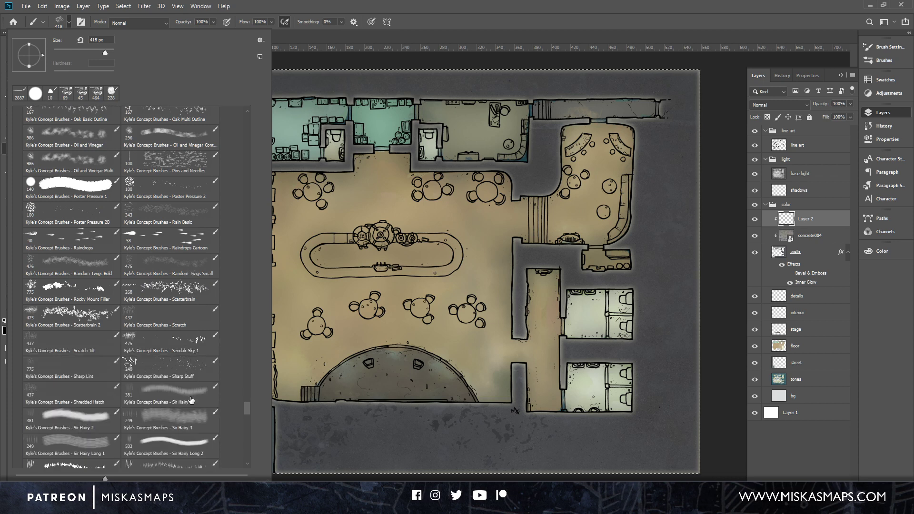
{"action": "scroll", "coordinate": [191, 400], "scroll_direction": "down", "scroll_amount": 4}
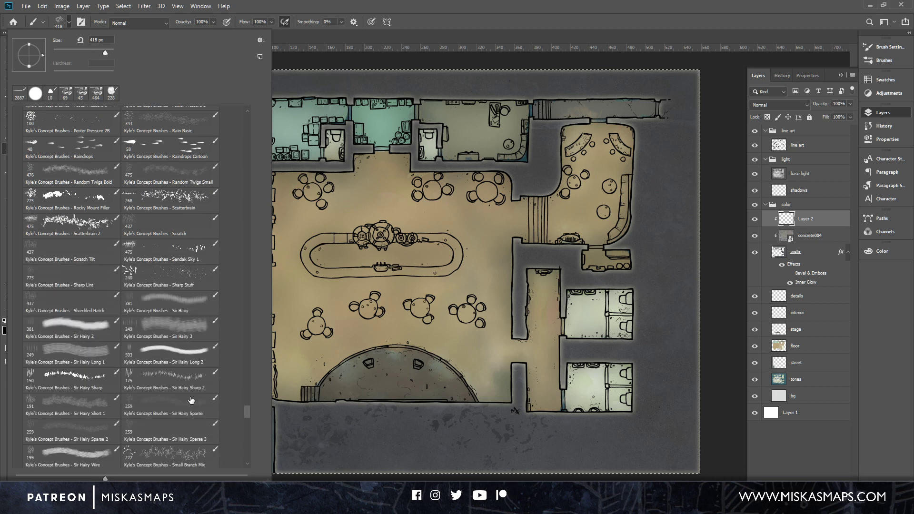
{"action": "scroll", "coordinate": [191, 400], "scroll_direction": "down", "scroll_amount": 4}
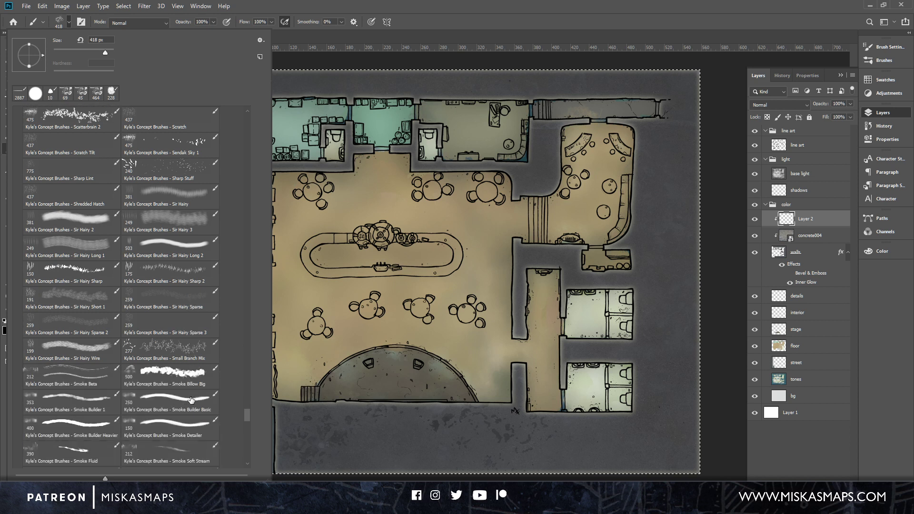
{"action": "scroll", "coordinate": [191, 400], "scroll_direction": "down", "scroll_amount": 4}
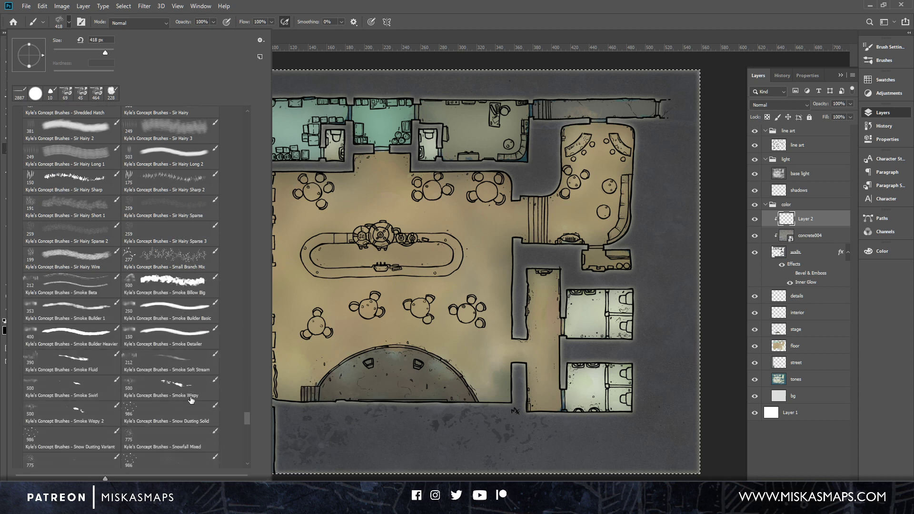
{"action": "scroll", "coordinate": [191, 400], "scroll_direction": "down", "scroll_amount": 4}
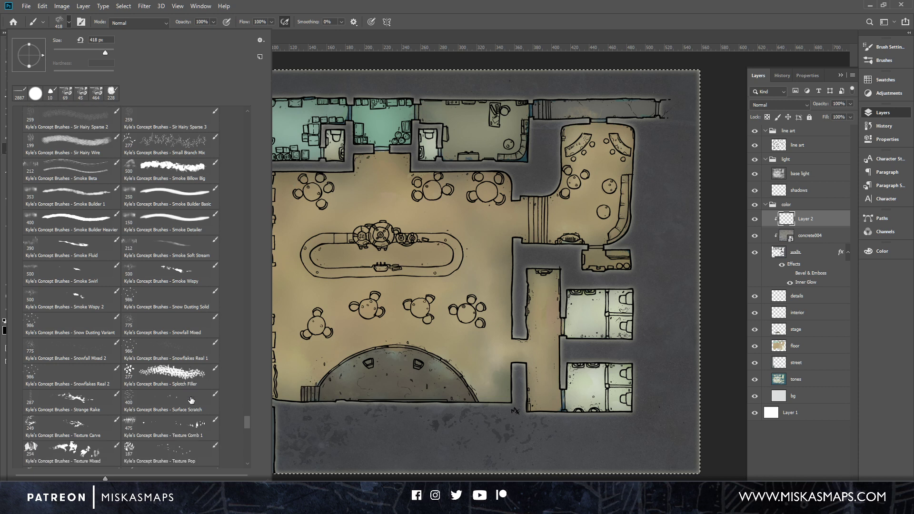
{"action": "scroll", "coordinate": [191, 400], "scroll_direction": "down", "scroll_amount": 1}
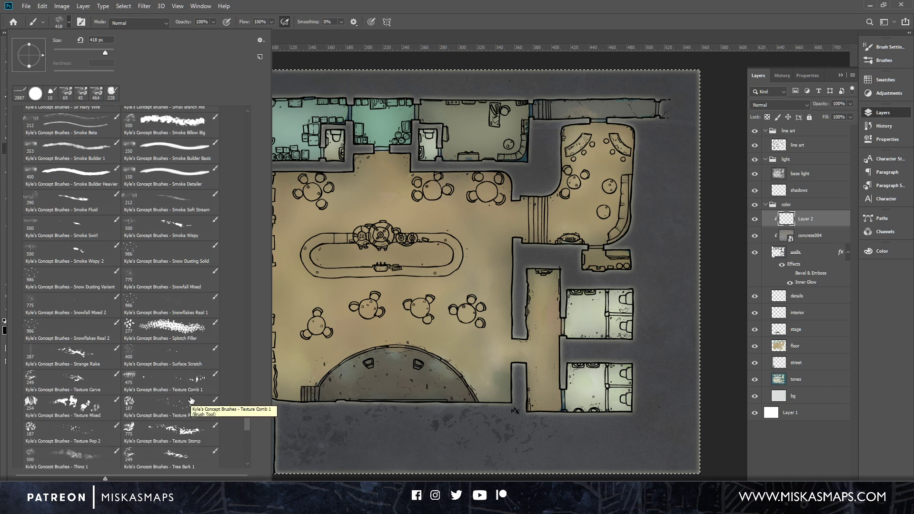
{"action": "scroll", "coordinate": [191, 400], "scroll_direction": "down", "scroll_amount": 2}
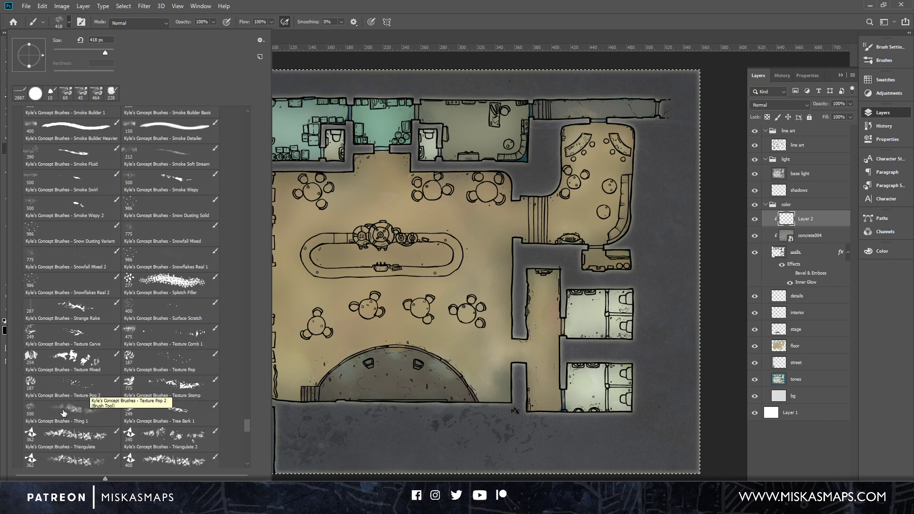
{"action": "scroll", "coordinate": [208, 410], "scroll_direction": "down", "scroll_amount": 3}
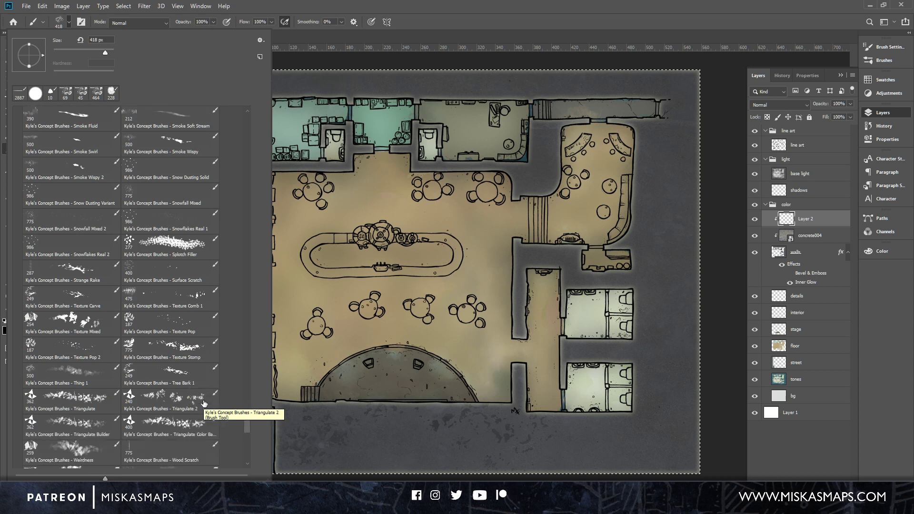
{"action": "scroll", "coordinate": [205, 403], "scroll_direction": "down", "scroll_amount": 2}
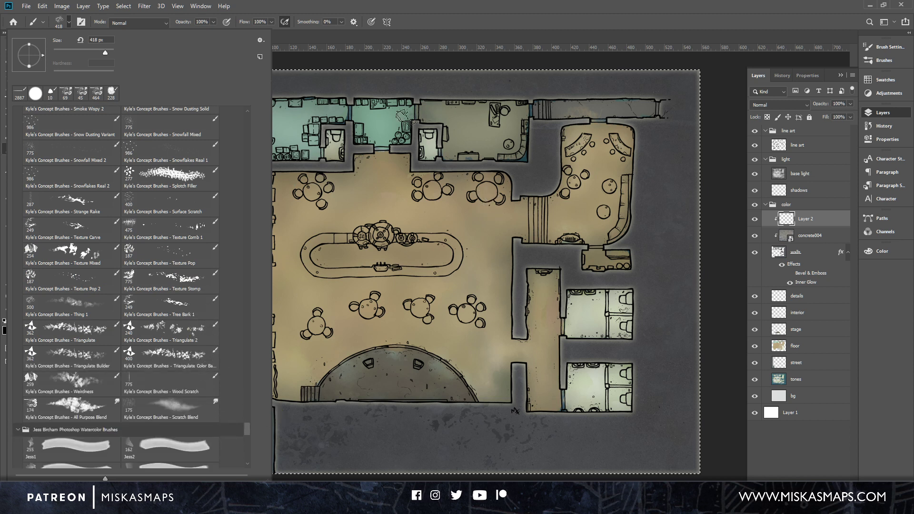
Enlarge the Mordor brush to 1811 px and dab it on the wall above the green storage room.
{"action": "left_click", "coordinate": [476, 60]}
{"action": "right_click", "coordinate": [431, 78]}
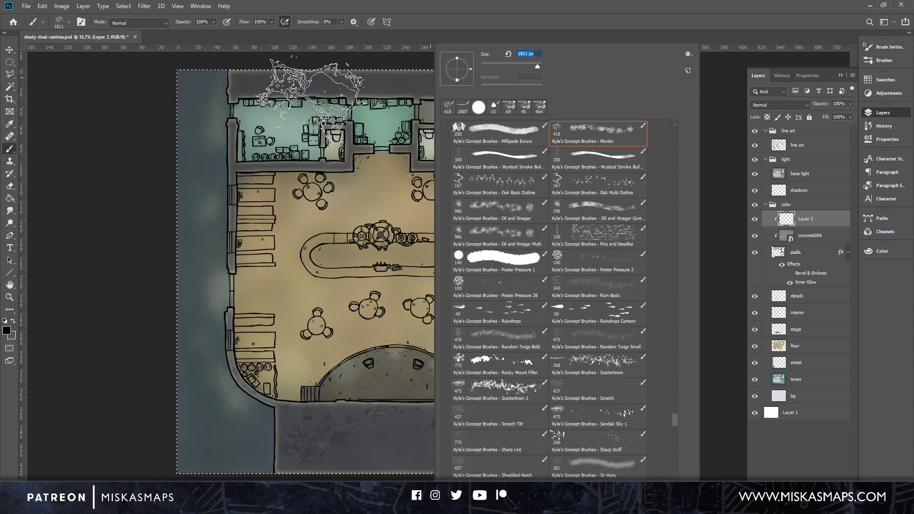
{"action": "left_click", "coordinate": [273, 86]}
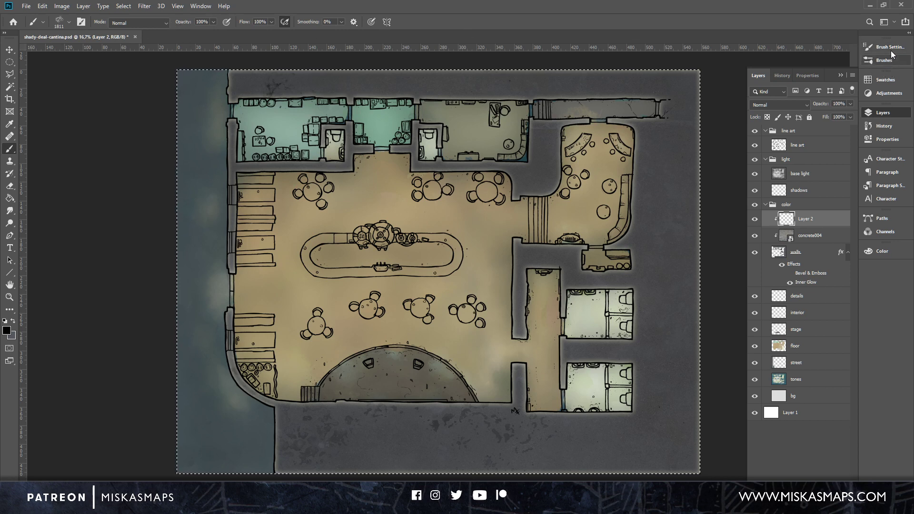
Show the brush's Color Dynamics settings and set the foreground colour to a blue-grey, about #5c6371.
{"action": "left_click", "coordinate": [869, 46]}
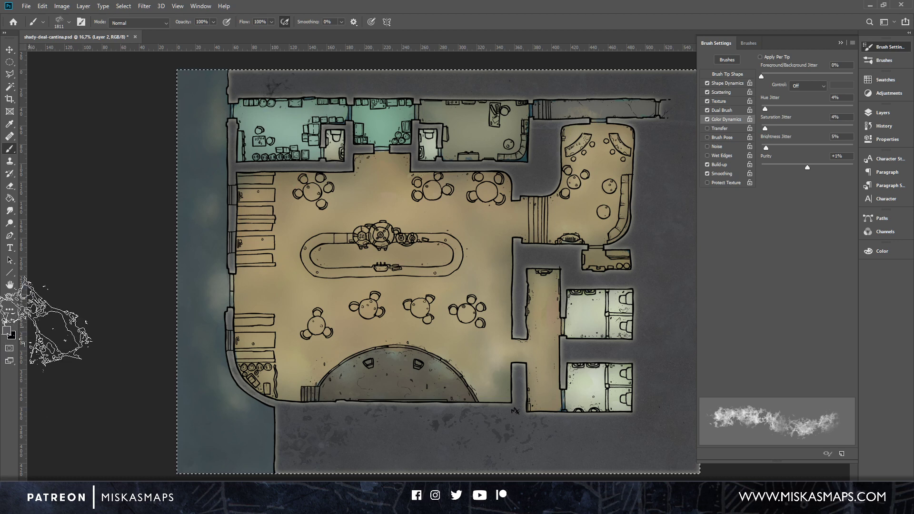
{"action": "left_click", "coordinate": [13, 322]}
{"action": "left_click", "coordinate": [6, 330]}
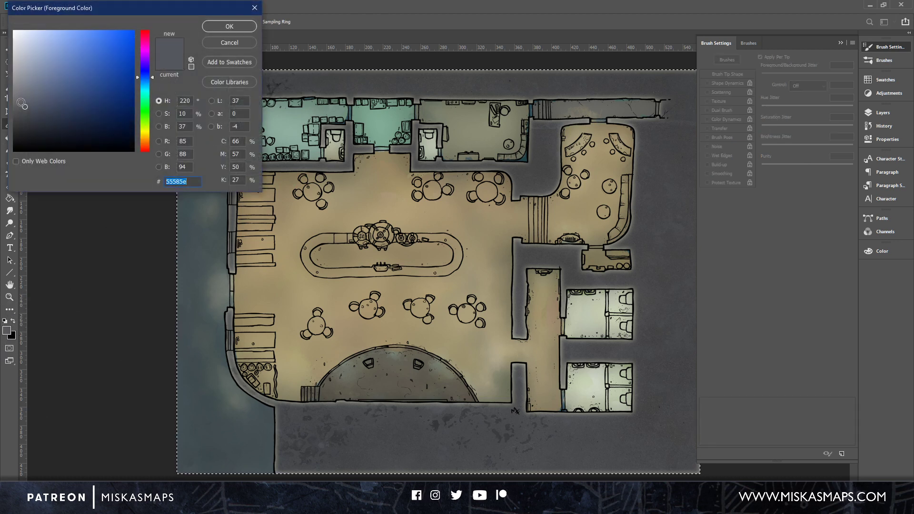
{"action": "left_click_drag", "start_coordinate": [24, 102], "coordinate": [31, 96]}
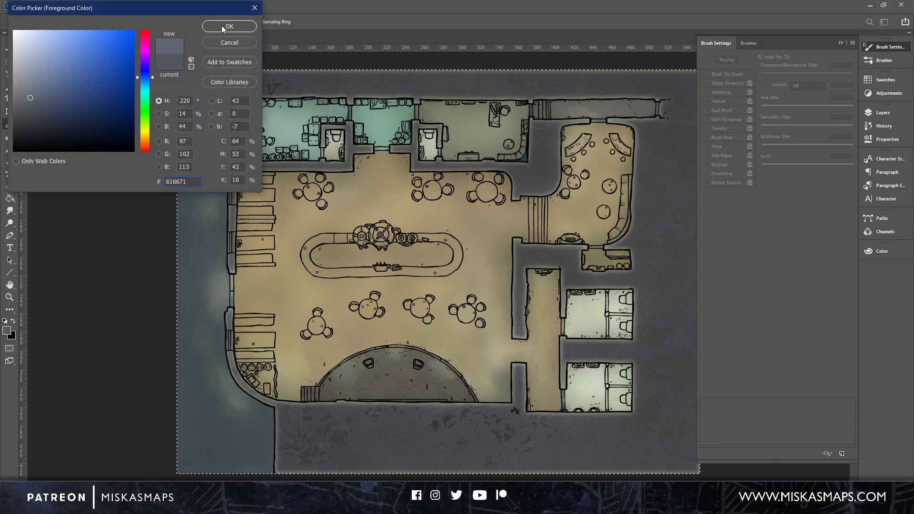
{"action": "left_click", "coordinate": [36, 97]}
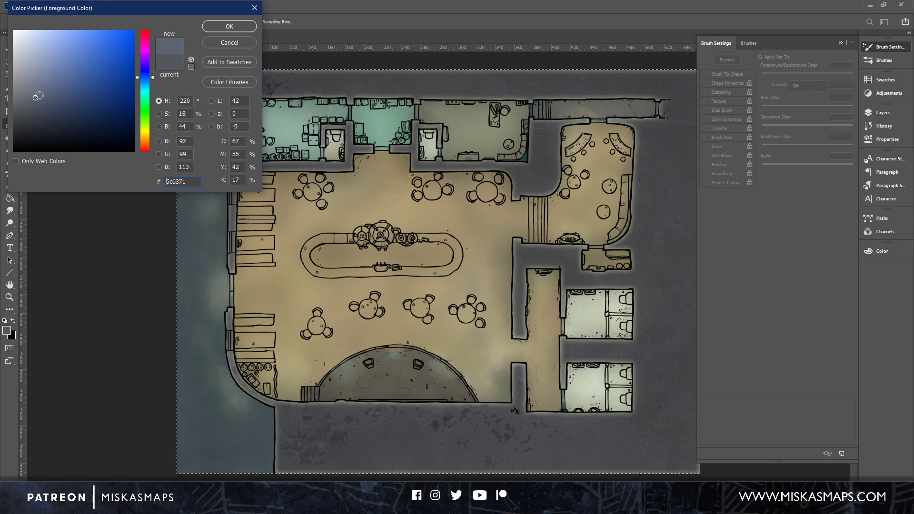
{"action": "left_click", "coordinate": [214, 25]}
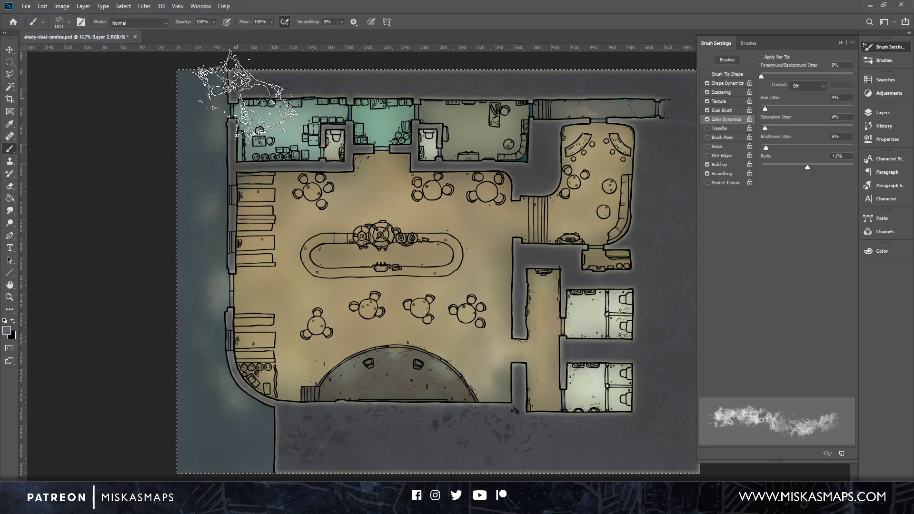
Remove the selection, brush blue-grey Mordor texture over the walls on Layer 2 and hide the concrete004 layer.
{"action": "key", "text": "ctrl+d"}
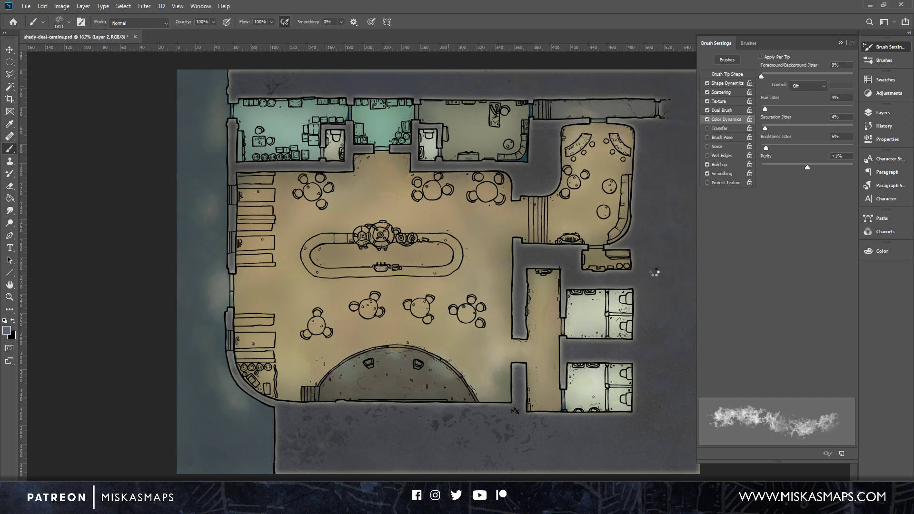
{"action": "left_click", "coordinate": [883, 113]}
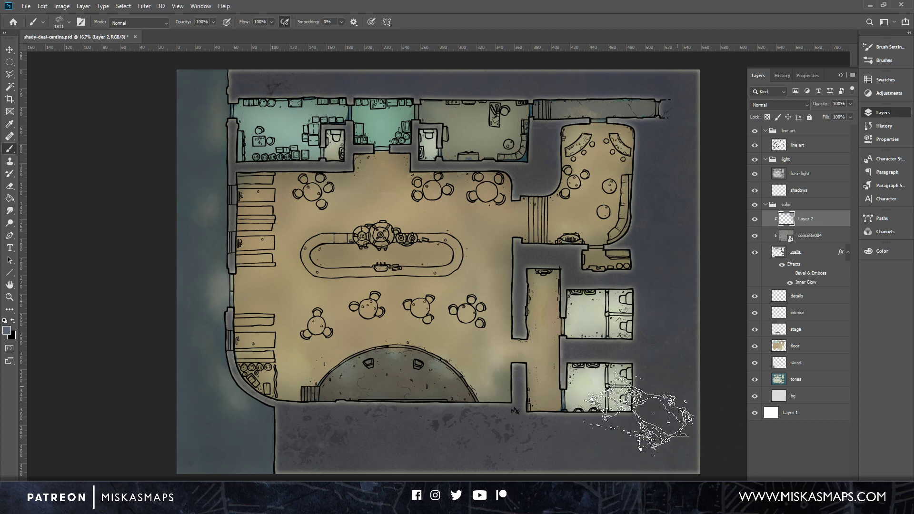
{"action": "left_click", "coordinate": [755, 236]}
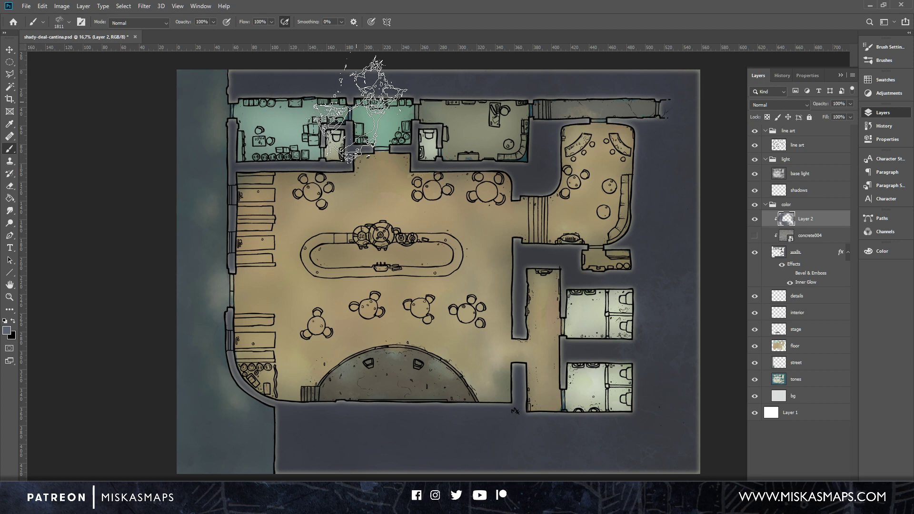
Darken the foreground colour to a deeper blue-grey, about #4c515c, for the wall texture.
{"action": "left_click", "coordinate": [6, 329]}
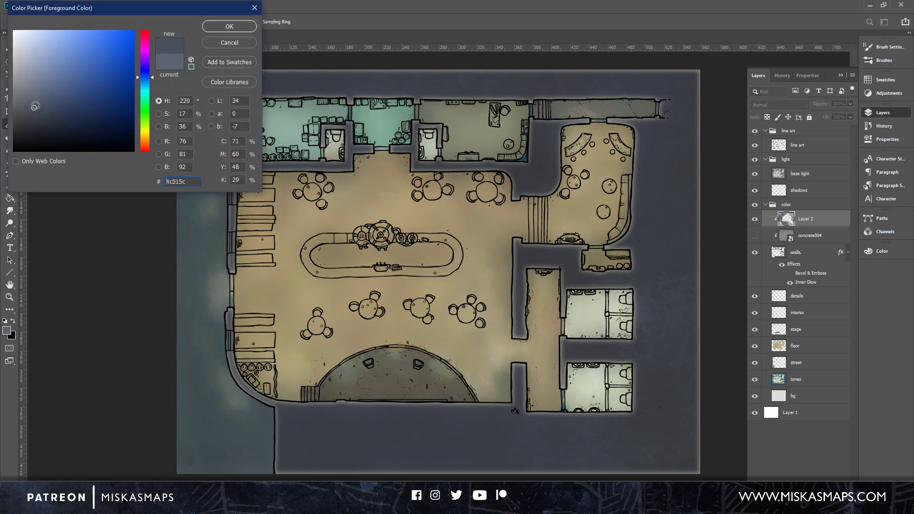
{"action": "left_click", "coordinate": [229, 26]}
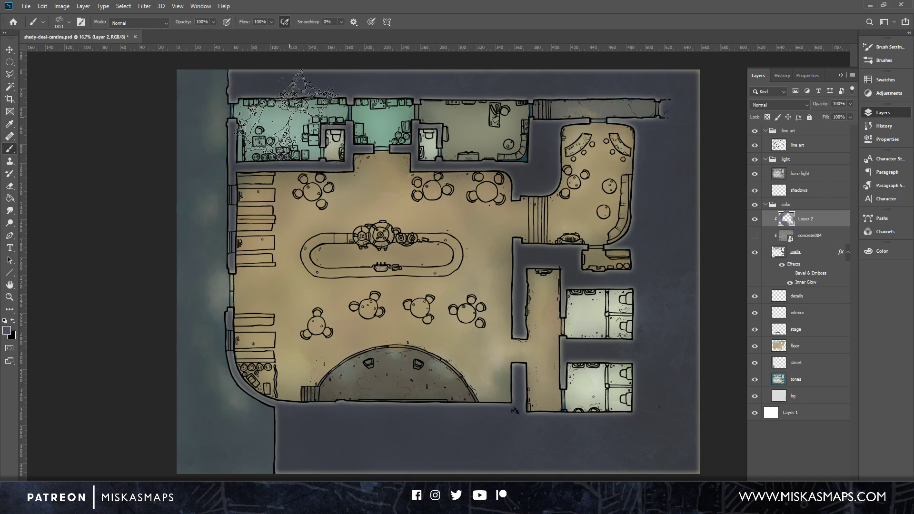
Reduce the Mordor brush to 369 px for painting finer wall texture on Layer 2.
{"action": "right_click", "coordinate": [326, 114]}
{"action": "left_click", "coordinate": [433, 65]}
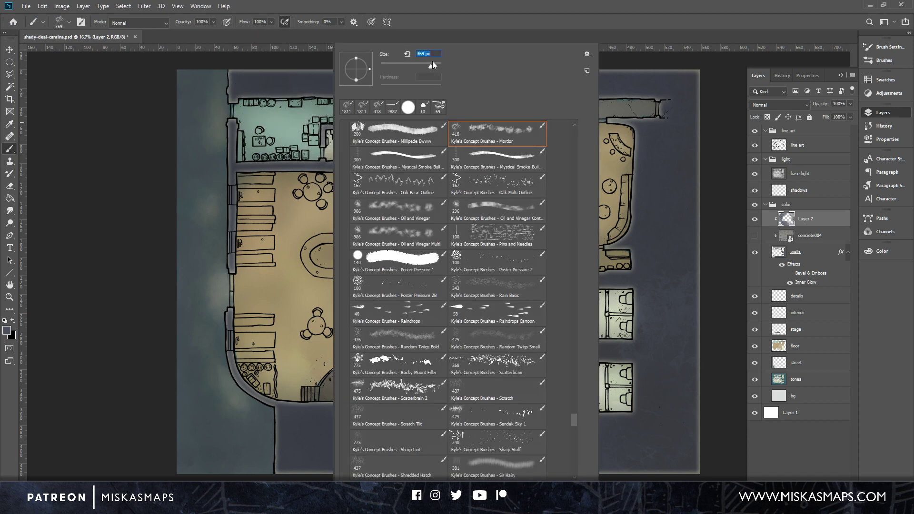
{"action": "left_click", "coordinate": [499, 33]}
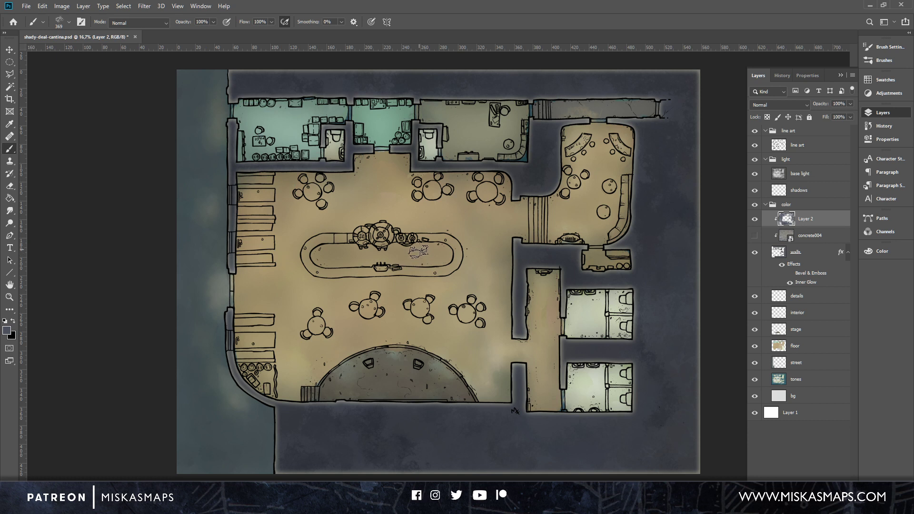
Create a new layer directly above the street layer and reduce the Mordor brush to 193 px.
{"action": "left_click", "coordinate": [792, 368]}
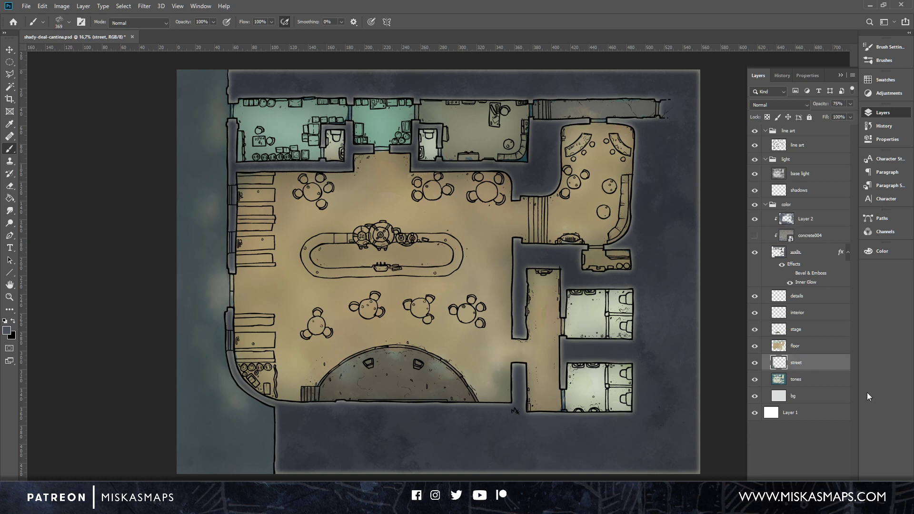
{"action": "key", "text": "ctrl+shift+alt+n"}
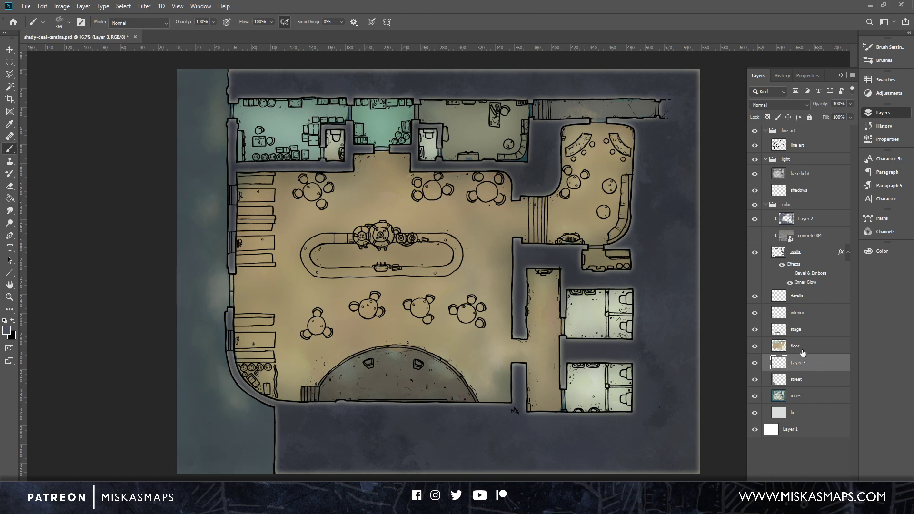
{"action": "right_click", "coordinate": [356, 124]}
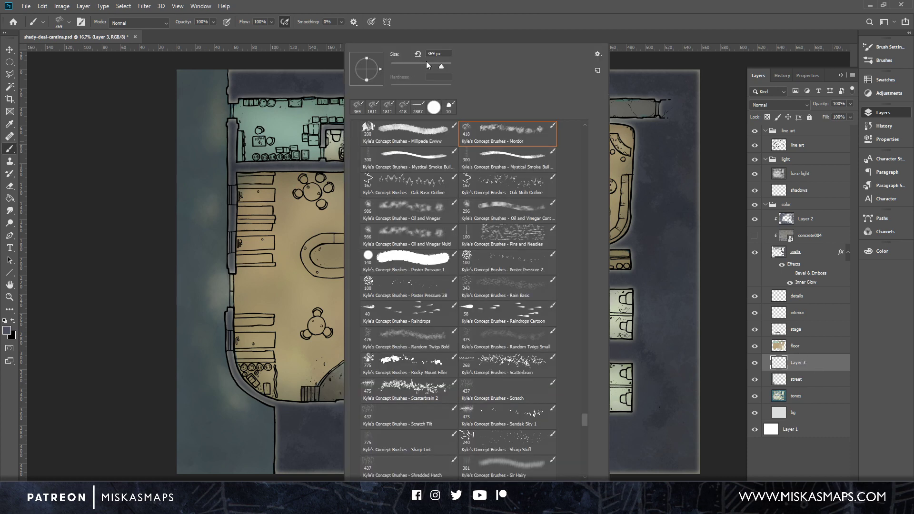
{"action": "left_click_drag", "start_coordinate": [436, 64], "coordinate": [435, 62]}
{"action": "left_click", "coordinate": [438, 24]}
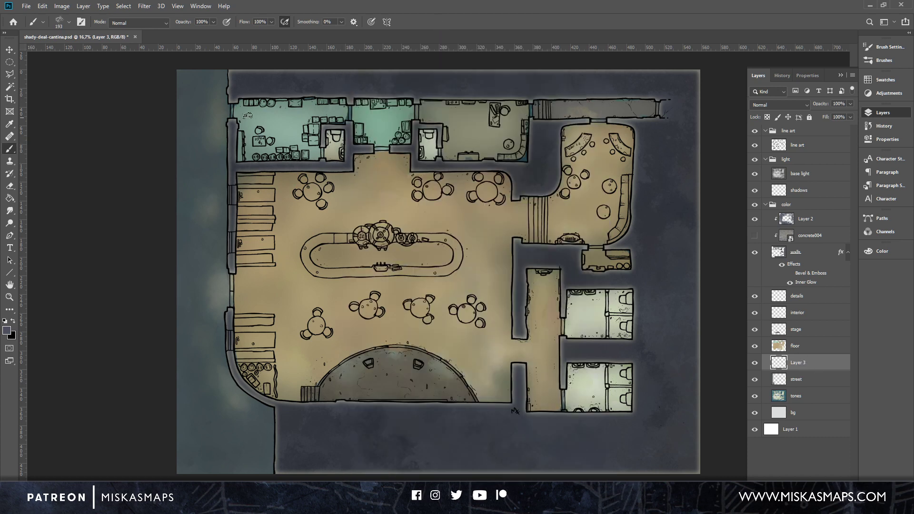
Brush dark blue-grey Mordor texture over the whole street strip beside the cantina on Layer 3.
{"action": "mouse_move", "coordinate": [180, 72]}
{"action": "left_mouse_down"}
{"action": "mouse_move", "coordinate": [177, 114]}
{"action": "mouse_move", "coordinate": [182, 97]}
{"action": "mouse_move", "coordinate": [189, 121]}
{"action": "mouse_move", "coordinate": [198, 110]}
{"action": "mouse_move", "coordinate": [210, 115]}
{"action": "mouse_move", "coordinate": [217, 139]}
{"action": "left_mouse_up"}
{"action": "left_click_drag", "start_coordinate": [183, 107], "coordinate": [218, 111]}
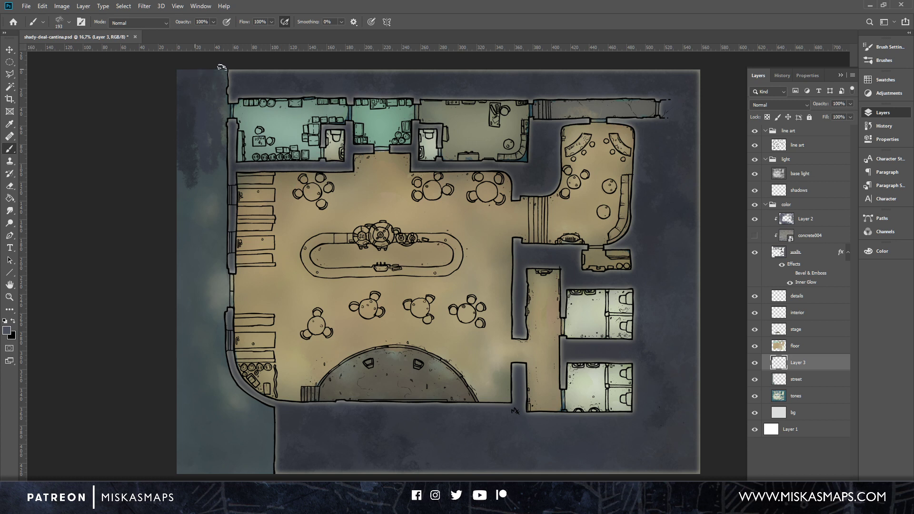
{"action": "mouse_move", "coordinate": [221, 67]}
{"action": "left_mouse_down"}
{"action": "mouse_move", "coordinate": [224, 147]}
{"action": "mouse_move", "coordinate": [206, 125]}
{"action": "left_mouse_up"}
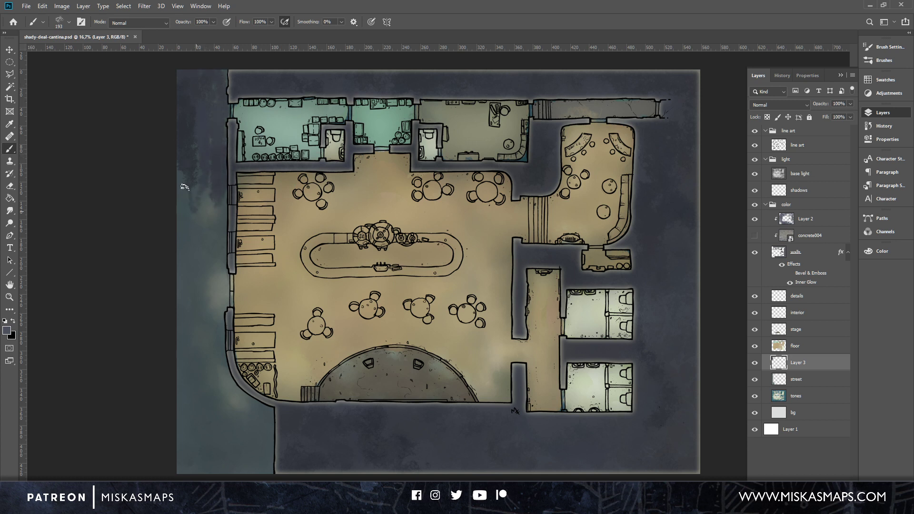
{"action": "mouse_move", "coordinate": [185, 187]}
{"action": "left_mouse_down"}
{"action": "mouse_move", "coordinate": [175, 234]}
{"action": "mouse_move", "coordinate": [192, 233]}
{"action": "mouse_move", "coordinate": [206, 208]}
{"action": "mouse_move", "coordinate": [213, 242]}
{"action": "mouse_move", "coordinate": [207, 168]}
{"action": "mouse_move", "coordinate": [209, 232]}
{"action": "mouse_move", "coordinate": [207, 212]}
{"action": "left_mouse_up"}
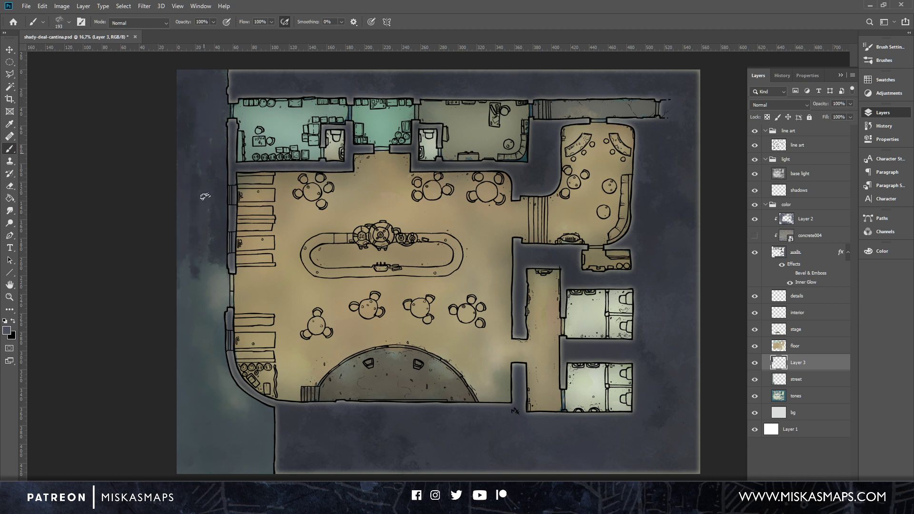
{"action": "mouse_move", "coordinate": [218, 281]}
{"action": "left_mouse_down"}
{"action": "mouse_move", "coordinate": [219, 314]}
{"action": "mouse_move", "coordinate": [227, 308]}
{"action": "mouse_move", "coordinate": [222, 298]}
{"action": "mouse_move", "coordinate": [206, 329]}
{"action": "mouse_move", "coordinate": [178, 262]}
{"action": "left_mouse_up"}
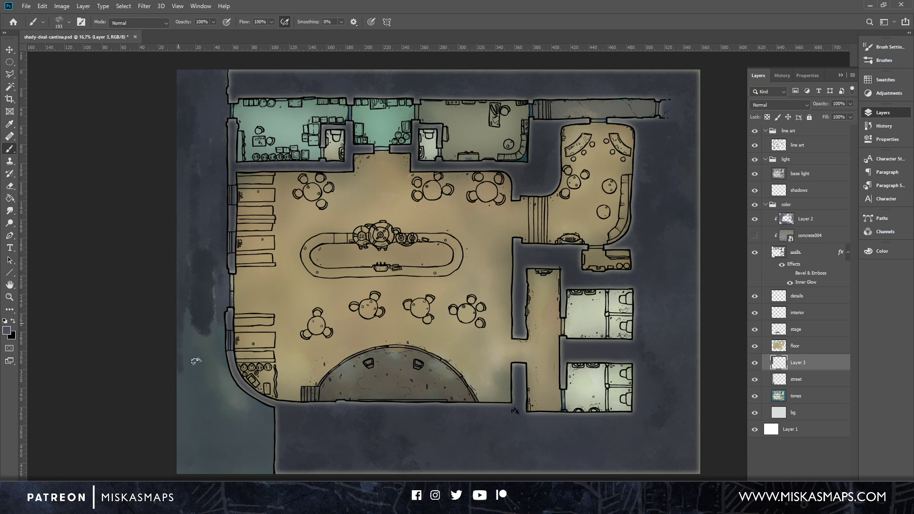
{"action": "mouse_move", "coordinate": [196, 361]}
{"action": "left_mouse_down"}
{"action": "mouse_move", "coordinate": [216, 345]}
{"action": "mouse_move", "coordinate": [199, 307]}
{"action": "mouse_move", "coordinate": [186, 314]}
{"action": "mouse_move", "coordinate": [209, 337]}
{"action": "mouse_move", "coordinate": [220, 408]}
{"action": "mouse_move", "coordinate": [226, 373]}
{"action": "mouse_move", "coordinate": [246, 415]}
{"action": "mouse_move", "coordinate": [260, 403]}
{"action": "left_mouse_up"}
{"action": "mouse_move", "coordinate": [271, 434]}
{"action": "left_mouse_down"}
{"action": "mouse_move", "coordinate": [250, 457]}
{"action": "mouse_move", "coordinate": [230, 424]}
{"action": "mouse_move", "coordinate": [218, 457]}
{"action": "mouse_move", "coordinate": [188, 409]}
{"action": "left_mouse_up"}
{"action": "mouse_move", "coordinate": [186, 373]}
{"action": "left_mouse_down"}
{"action": "mouse_move", "coordinate": [189, 469]}
{"action": "mouse_move", "coordinate": [177, 377]}
{"action": "mouse_move", "coordinate": [184, 476]}
{"action": "left_mouse_up"}
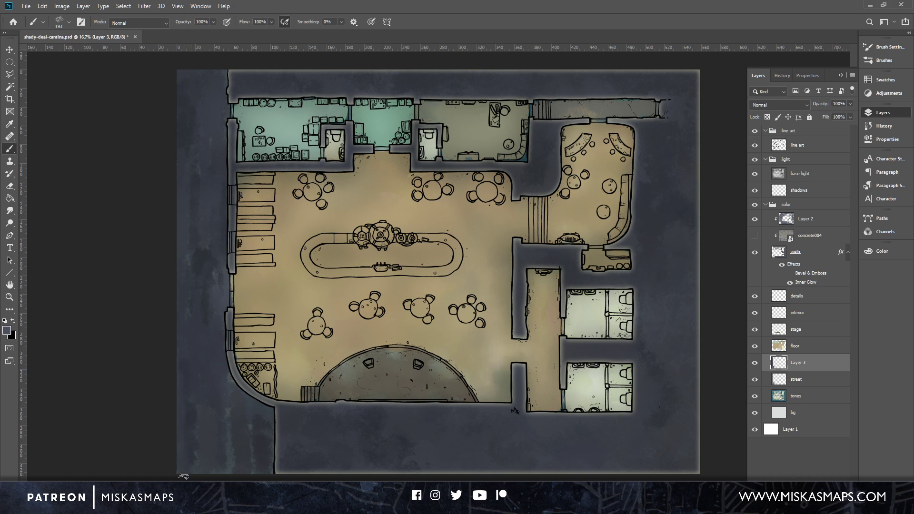
{"action": "left_click_drag", "start_coordinate": [228, 425], "coordinate": [227, 479]}
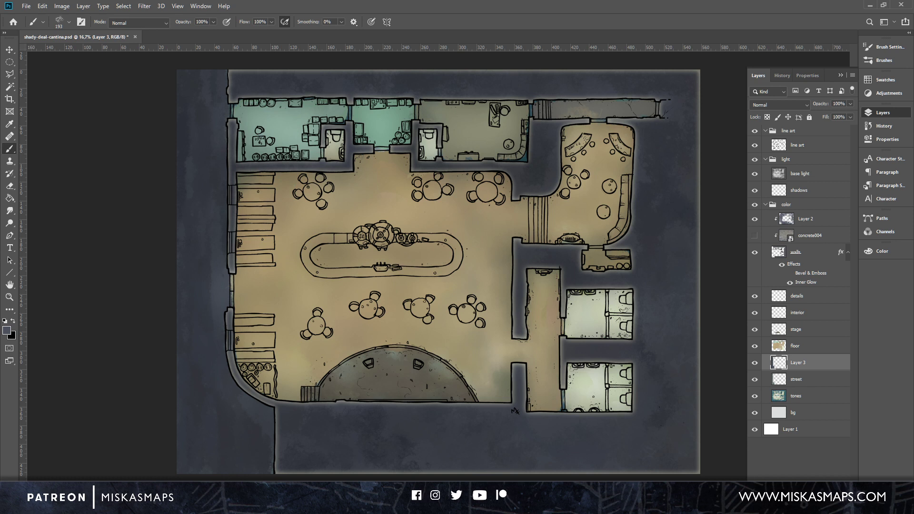
Add a Hue/Saturation adjustment above Layer 3, raise its lightness and shift the hue to turn the street a warmer grey.
{"action": "left_click", "coordinate": [803, 489]}
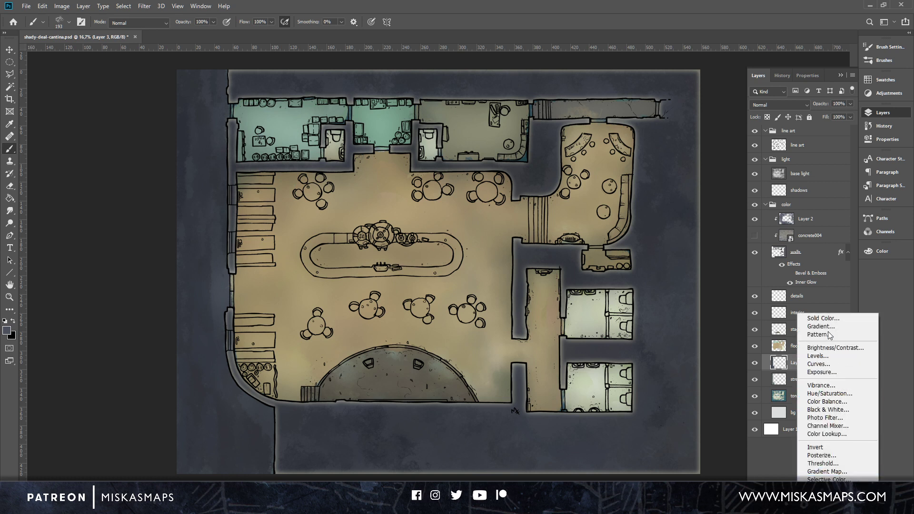
{"action": "left_click", "coordinate": [852, 393]}
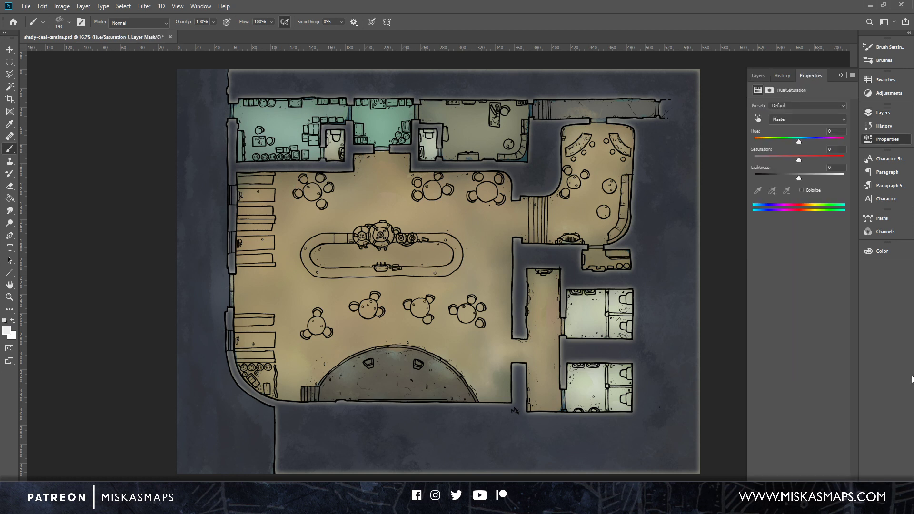
{"action": "left_click_drag", "start_coordinate": [806, 174], "coordinate": [816, 173]}
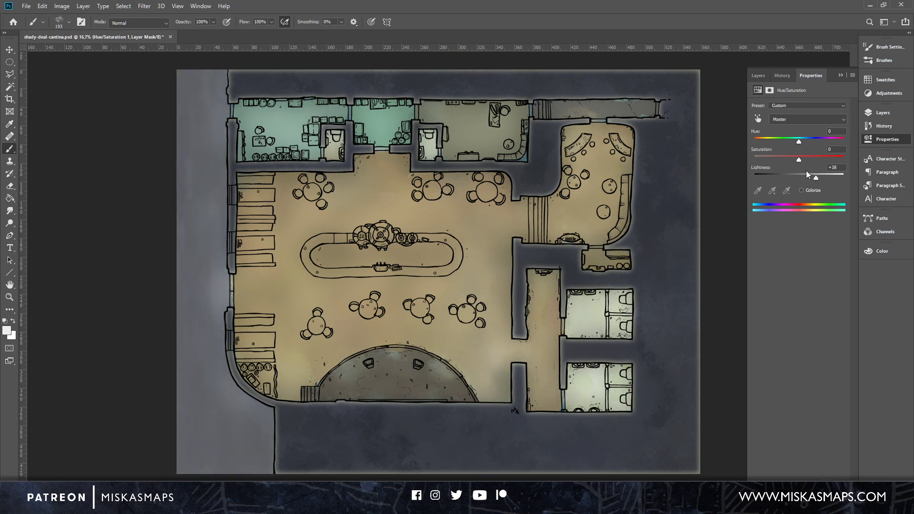
{"action": "left_click_drag", "start_coordinate": [812, 175], "coordinate": [814, 179]}
{"action": "mouse_move", "coordinate": [818, 176]}
{"action": "left_mouse_down"}
{"action": "mouse_move", "coordinate": [784, 177]}
{"action": "mouse_move", "coordinate": [821, 170]}
{"action": "mouse_move", "coordinate": [781, 166]}
{"action": "mouse_move", "coordinate": [815, 168]}
{"action": "left_mouse_up"}
{"action": "left_click_drag", "start_coordinate": [800, 139], "coordinate": [750, 133]}
Clip the textured Layer 3 to the street layer.
{"action": "left_click", "coordinate": [884, 112]}
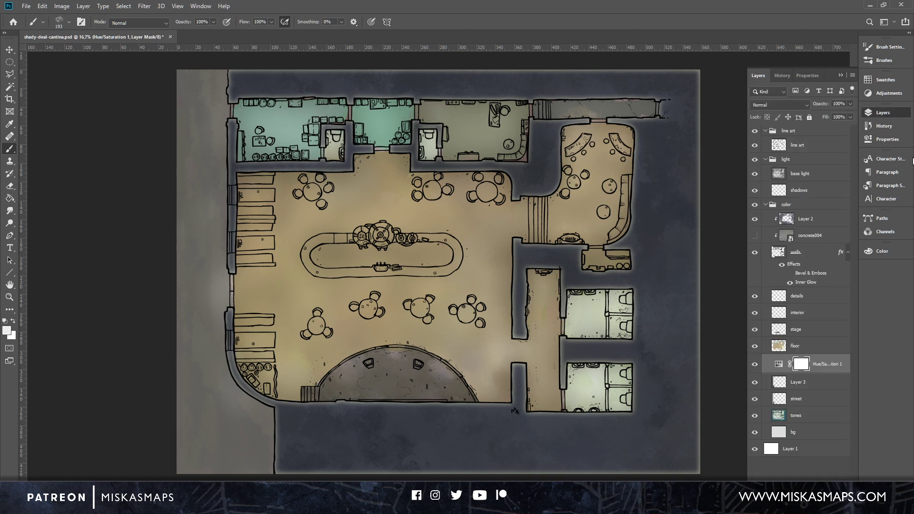
{"action": "left_click", "coordinate": [819, 351]}
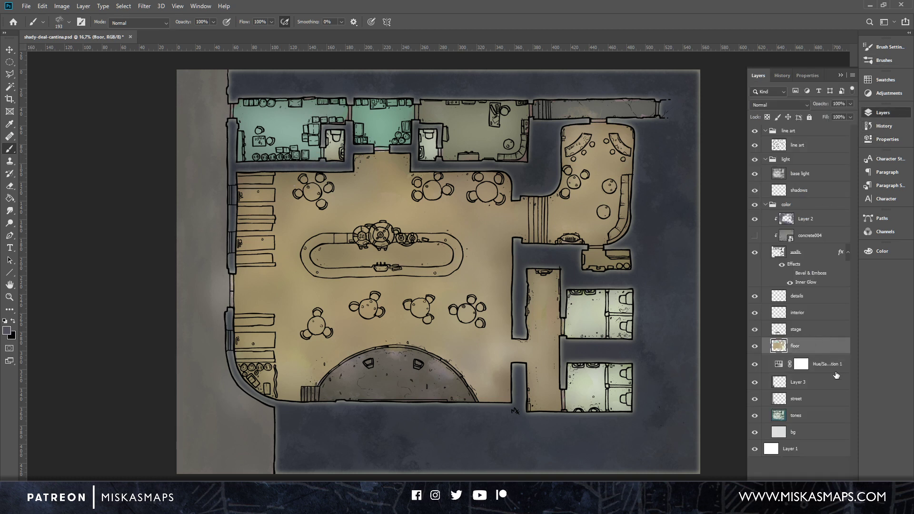
{"action": "left_click", "coordinate": [811, 383]}
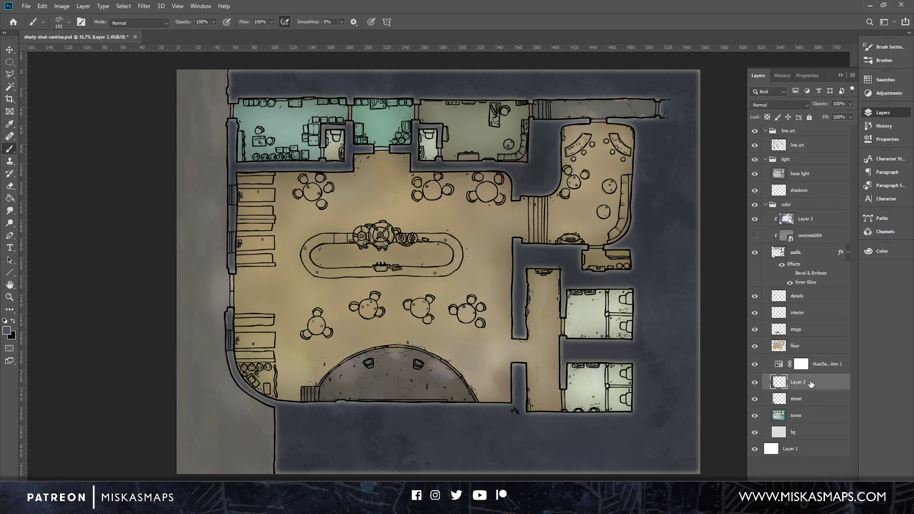
{"action": "right_click", "coordinate": [810, 384]}
{"action": "left_click", "coordinate": [750, 281]}
Try the Multiply blend mode on Layer 3 and return it to Normal.
{"action": "left_click", "coordinate": [794, 104]}
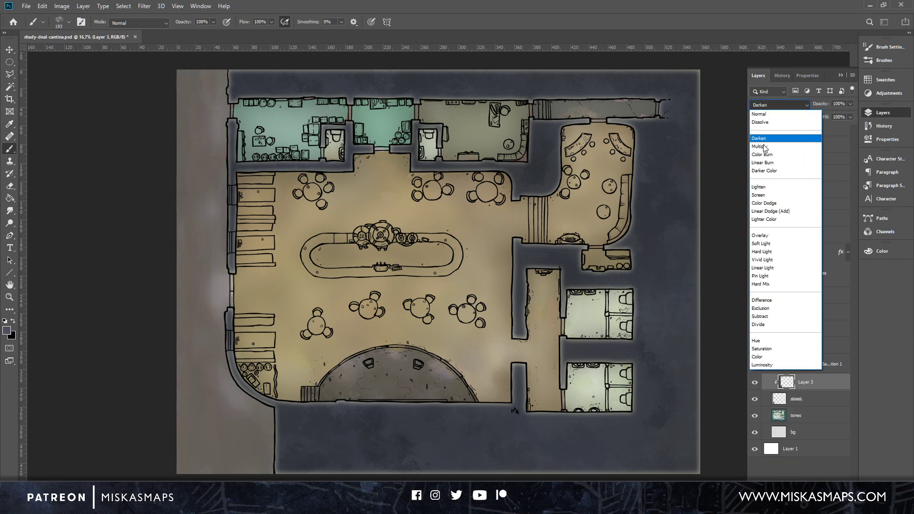
{"action": "left_click", "coordinate": [780, 145]}
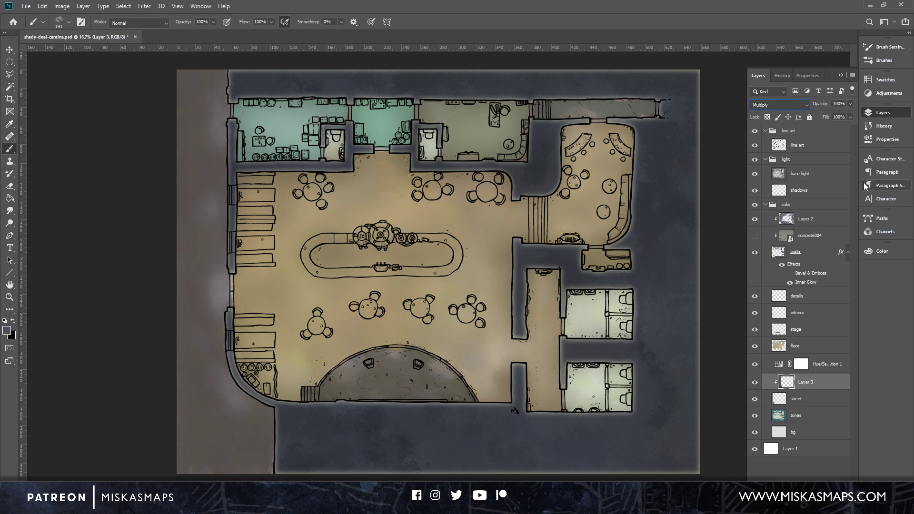
{"action": "left_click", "coordinate": [791, 105]}
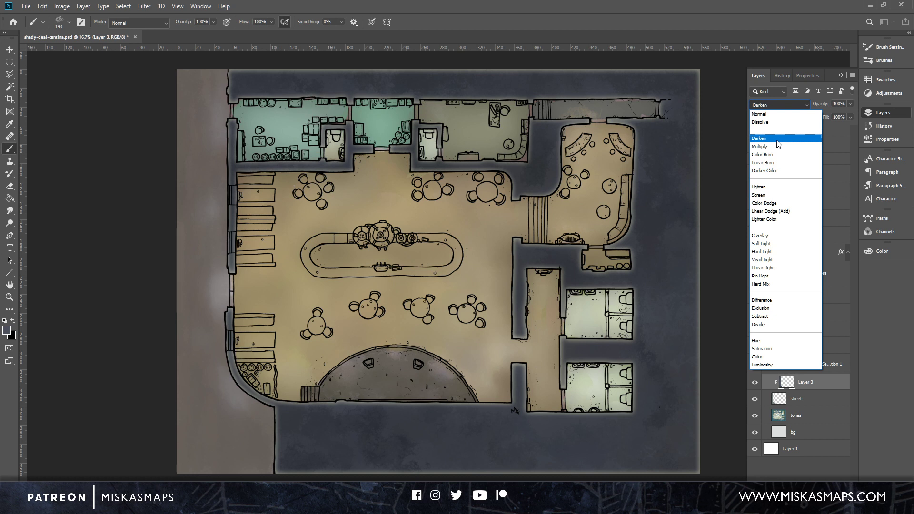
{"action": "left_click", "coordinate": [782, 114]}
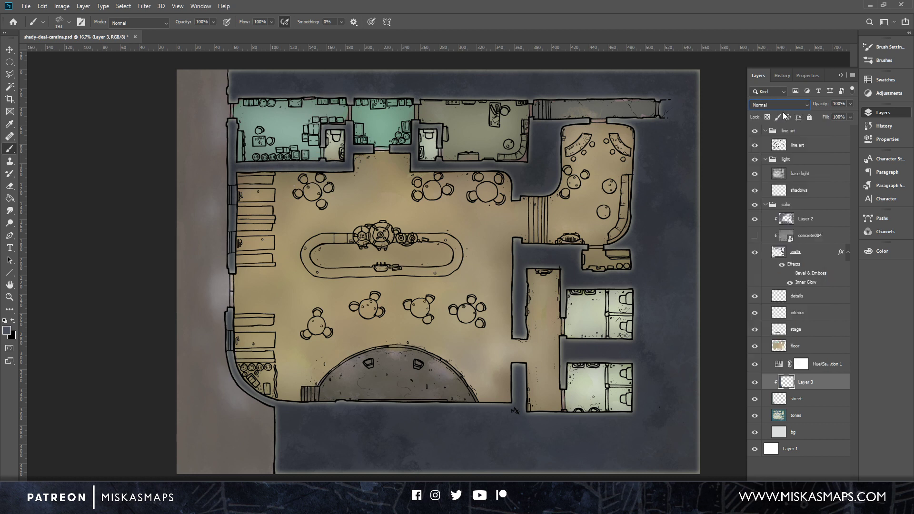
Try inverted colours and opacities of 86% and 61% on Layer 3, and restore its original colours at 100% opacity.
{"action": "left_click_drag", "start_coordinate": [852, 104], "coordinate": [830, 115]}
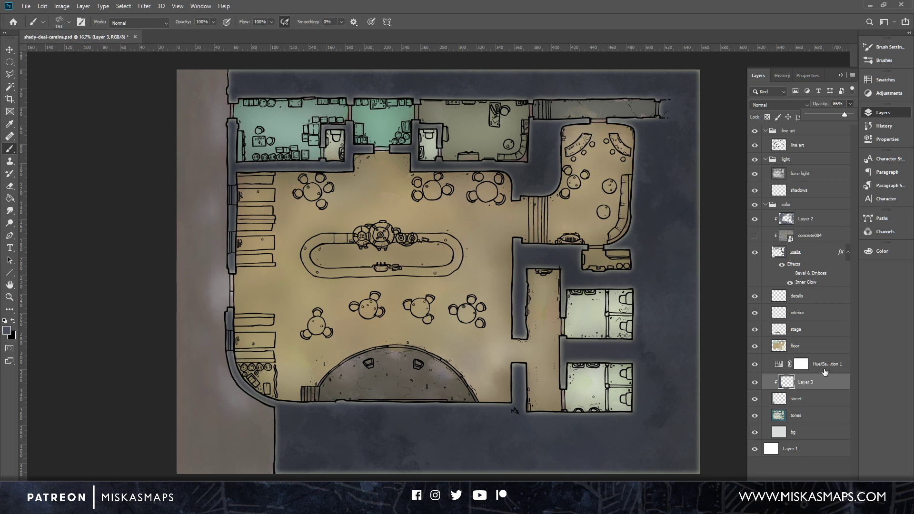
{"action": "key", "text": "ctrl+z"}
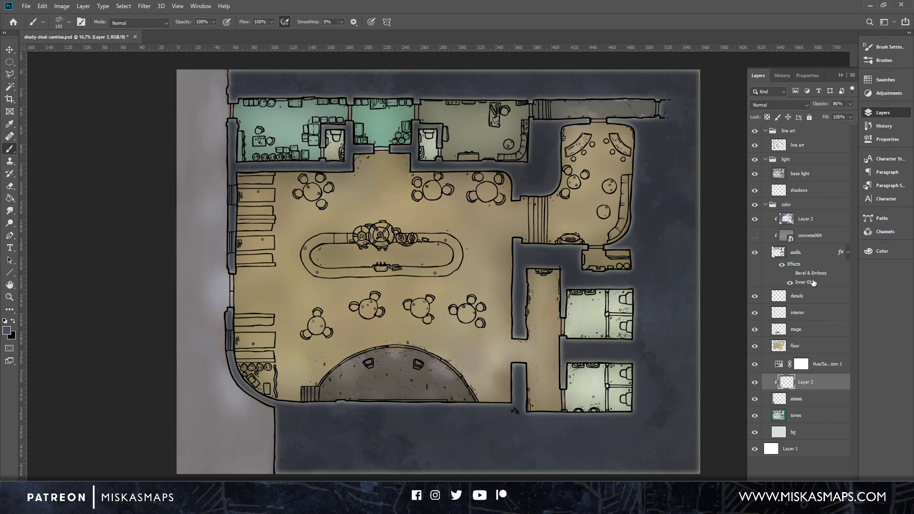
{"action": "left_click", "coordinate": [850, 105]}
{"action": "left_click_drag", "start_coordinate": [852, 118], "coordinate": [854, 113]}
{"action": "left_click", "coordinate": [802, 104]}
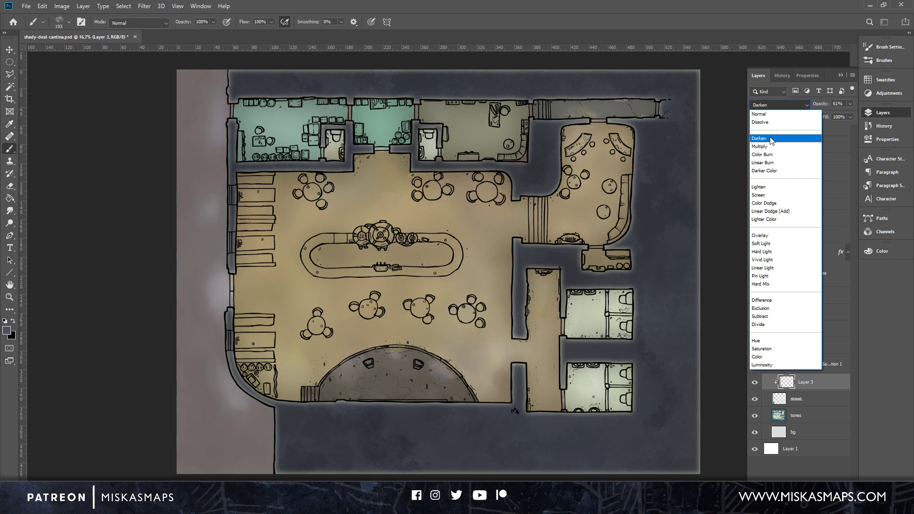
{"action": "left_click", "coordinate": [770, 115]}
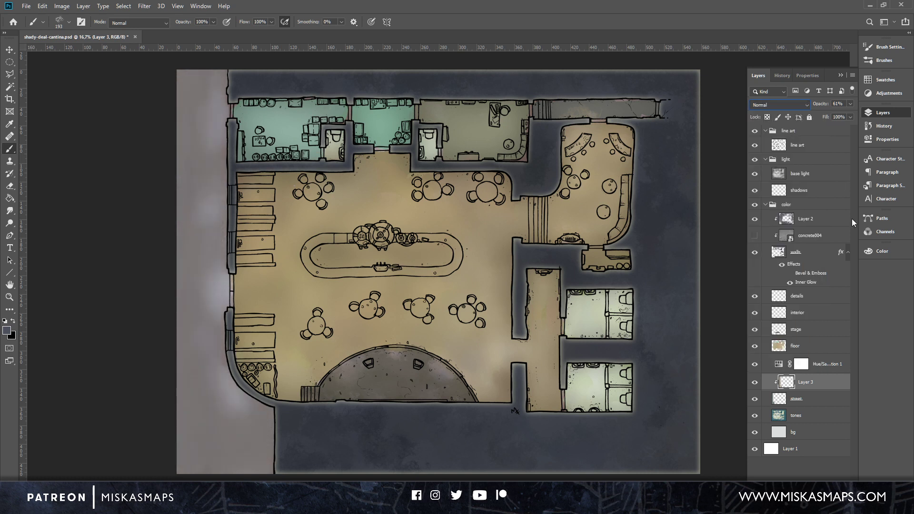
{"action": "left_click", "coordinate": [850, 104]}
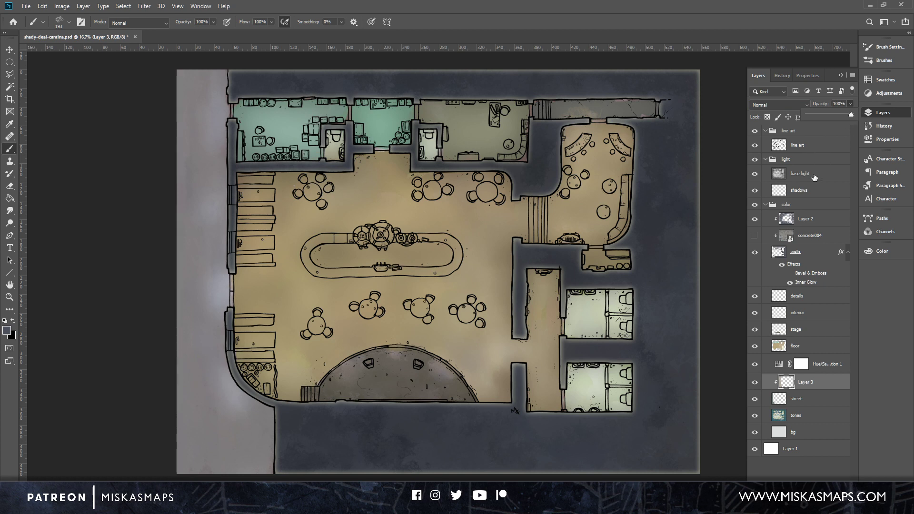
{"action": "key", "text": "ctrl+i"}
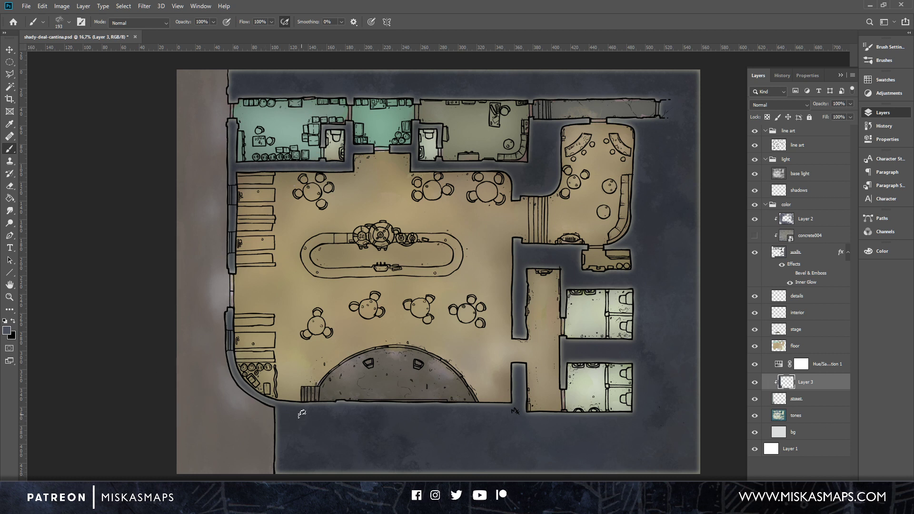
Set Layer 3's opacity to 75% to match the street layer and merge it down into street.
{"action": "left_click", "coordinate": [851, 103]}
{"action": "left_click", "coordinate": [826, 399]}
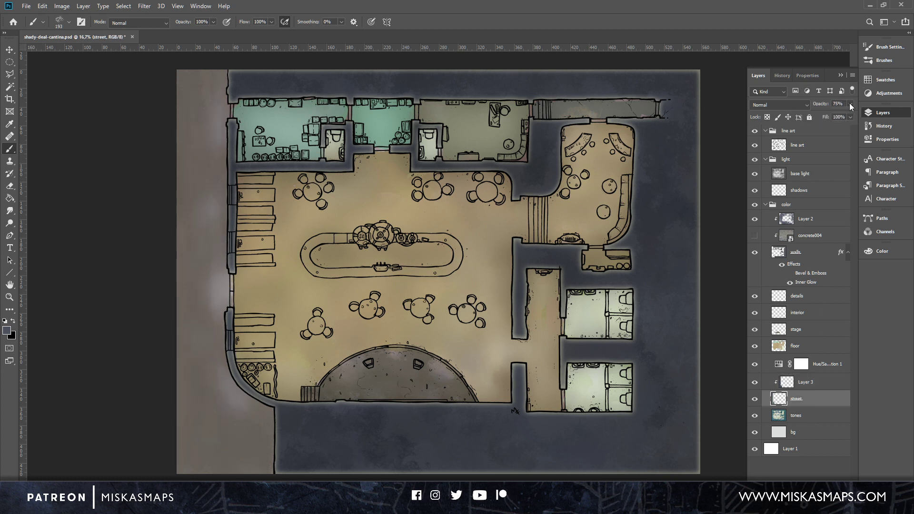
{"action": "left_click", "coordinate": [817, 383]}
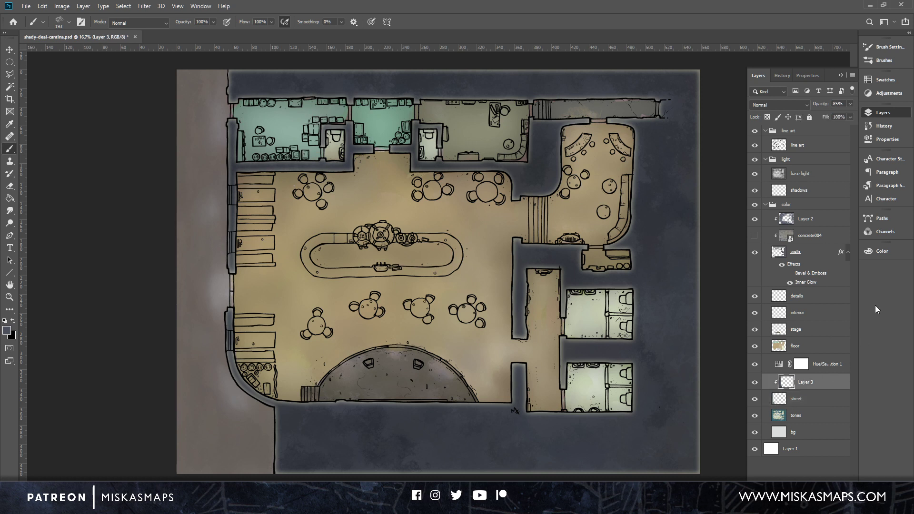
{"action": "left_click", "coordinate": [850, 104]}
{"action": "right_click", "coordinate": [810, 385]}
{"action": "left_click", "coordinate": [738, 379]}
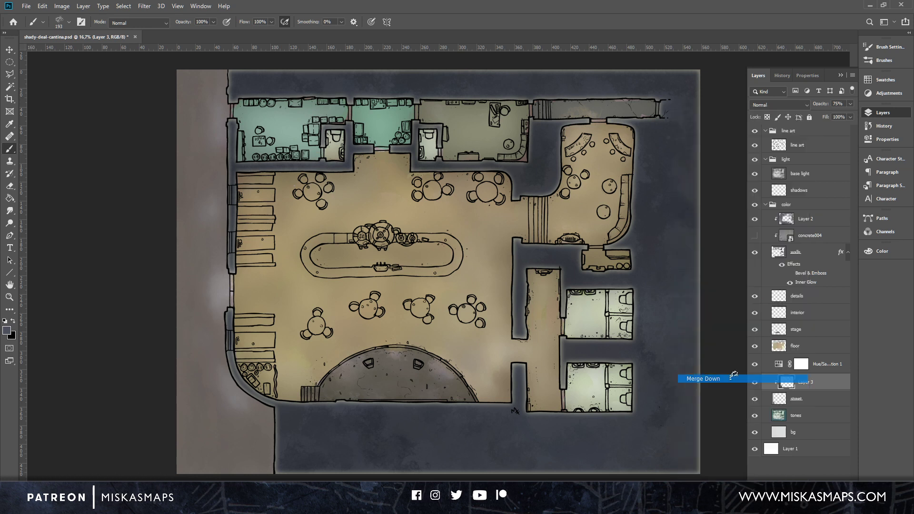
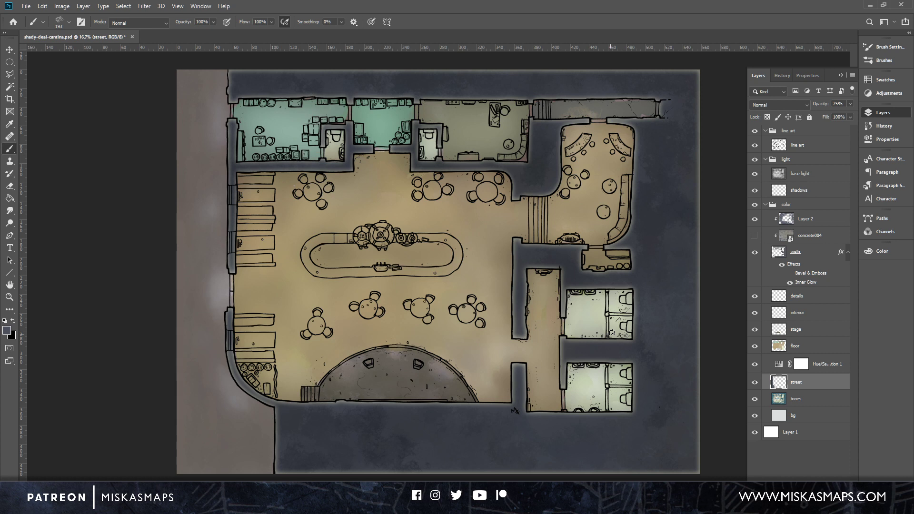
Select the base light layer and compare the walls with the concrete004 texture shown and hidden.
{"action": "left_click", "coordinate": [809, 174]}
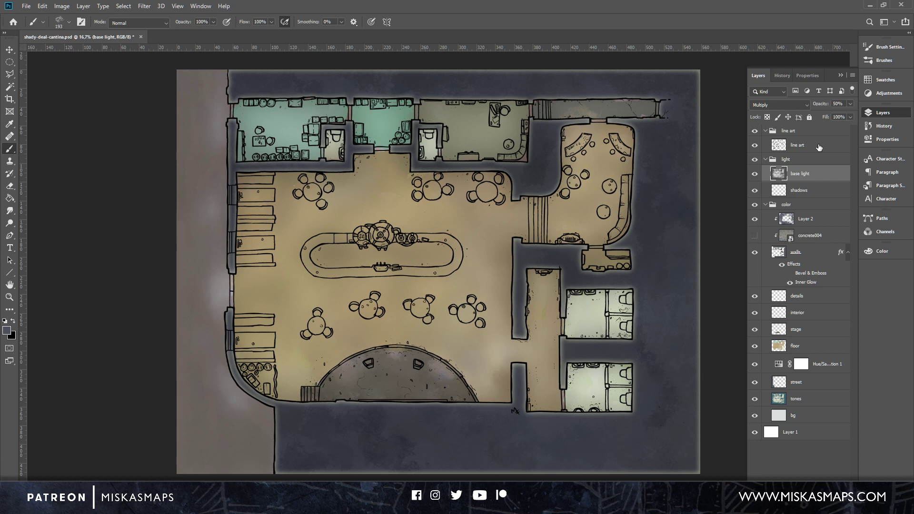
{"action": "left_click", "coordinate": [754, 235]}
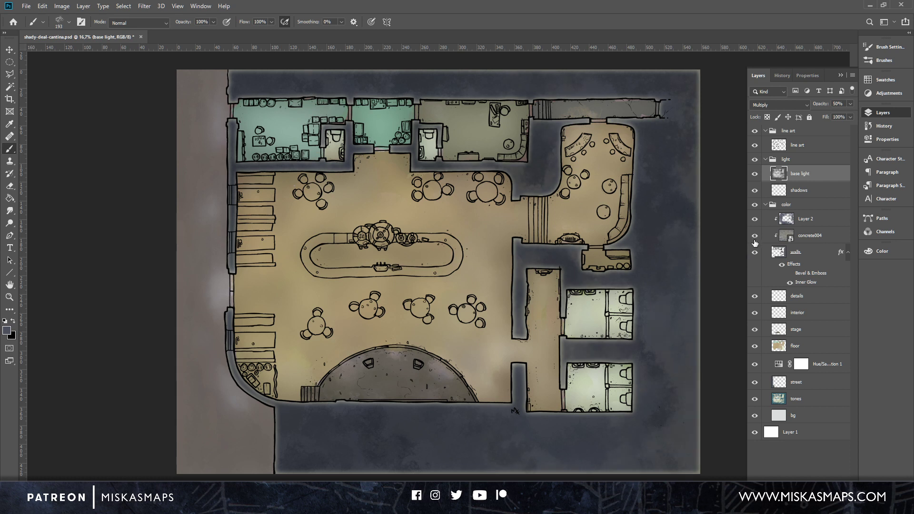
{"action": "left_click", "coordinate": [754, 236]}
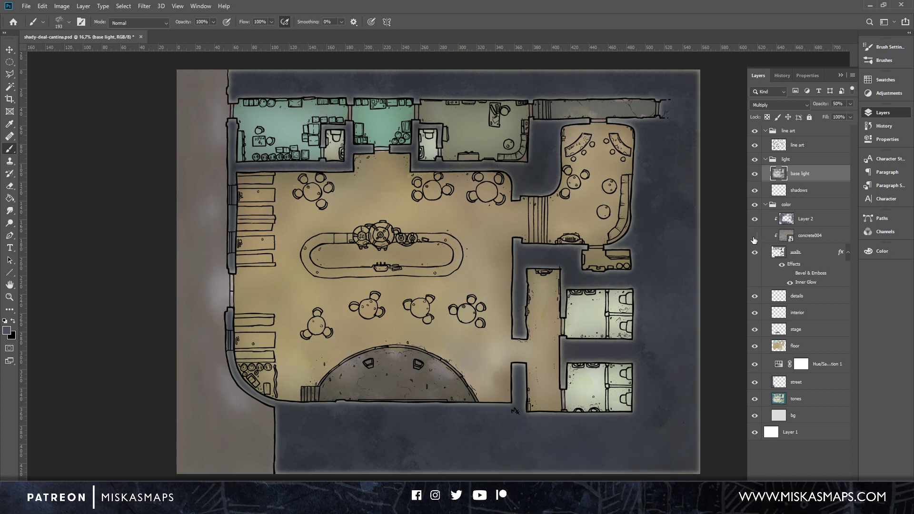
Check the walls with concrete004 toggled on and off, and leave that texture layer hidden.
{"action": "left_click", "coordinate": [754, 236]}
{"action": "left_click", "coordinate": [754, 239]}
{"action": "left_click", "coordinate": [754, 238]}
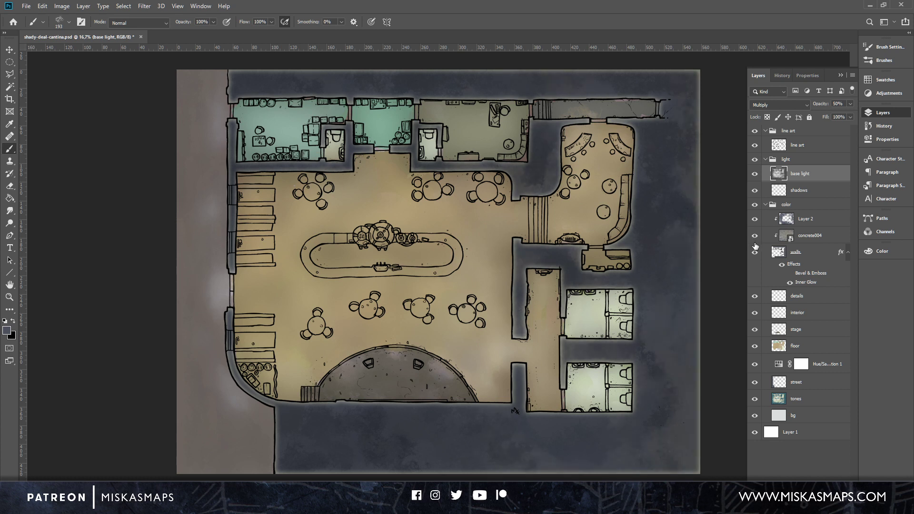
{"action": "left_click", "coordinate": [755, 237]}
Set Layer 2 above the walls to the Multiply blend mode at 49% opacity.
{"action": "left_click", "coordinate": [799, 220]}
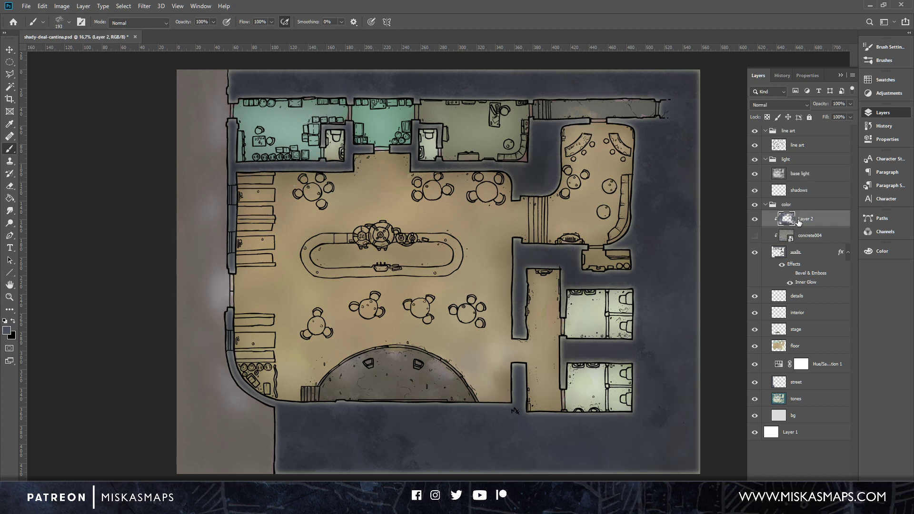
{"action": "left_click", "coordinate": [805, 104]}
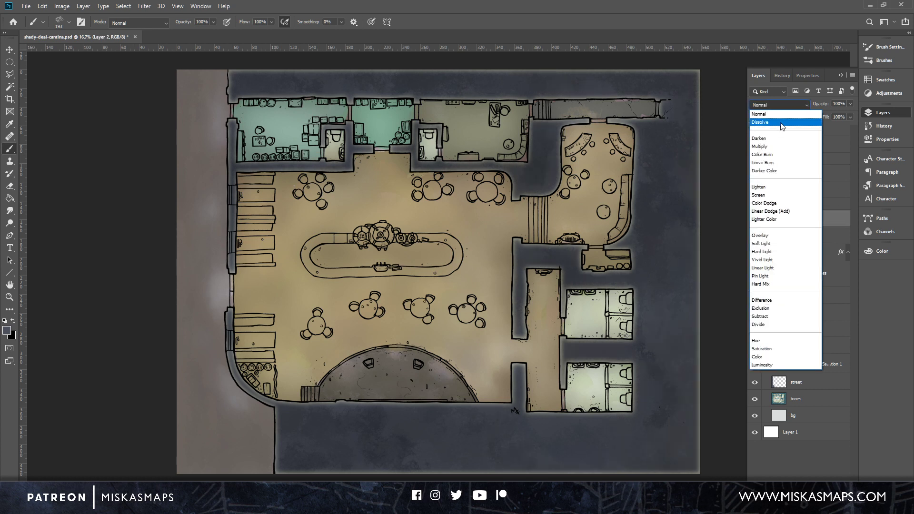
{"action": "left_click", "coordinate": [765, 147]}
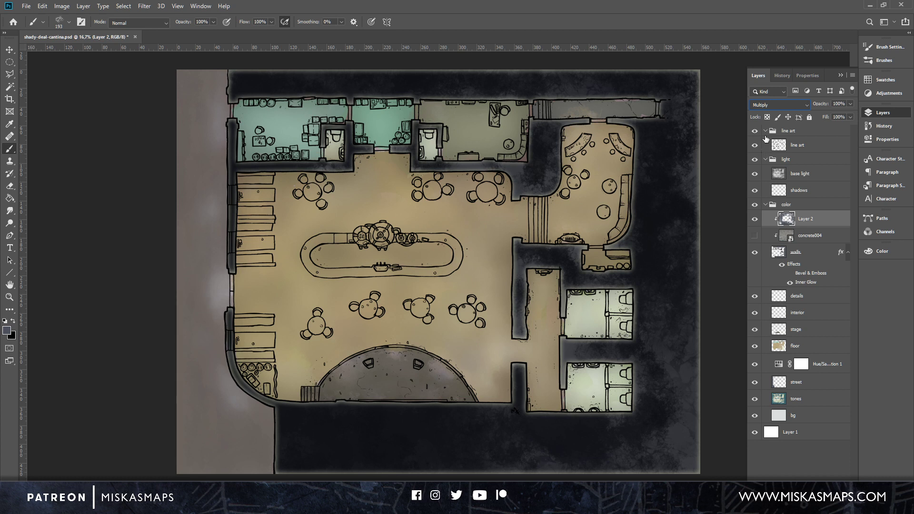
{"action": "left_click", "coordinate": [851, 104]}
{"action": "left_click_drag", "start_coordinate": [839, 115], "coordinate": [827, 117]}
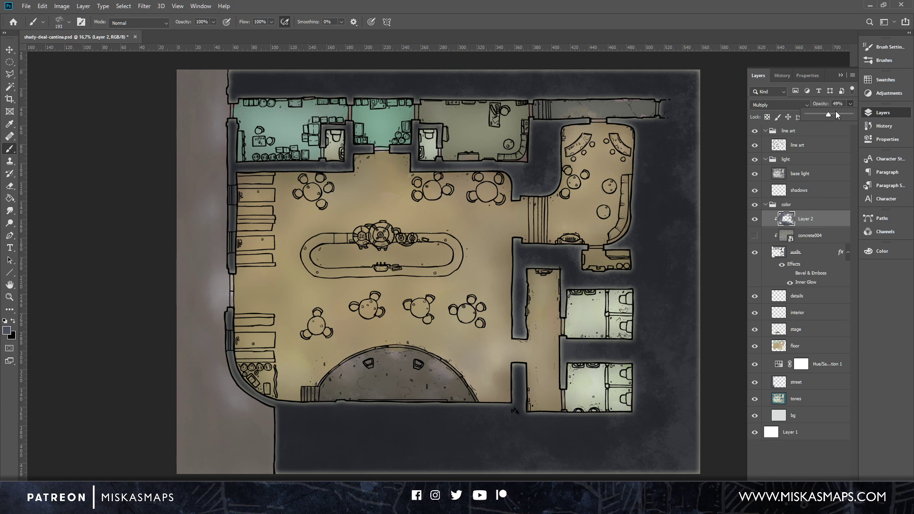
Try a grey Color Overlay at 57% opacity in the walls layer's style and cancel it.
{"action": "left_click", "coordinate": [803, 251]}
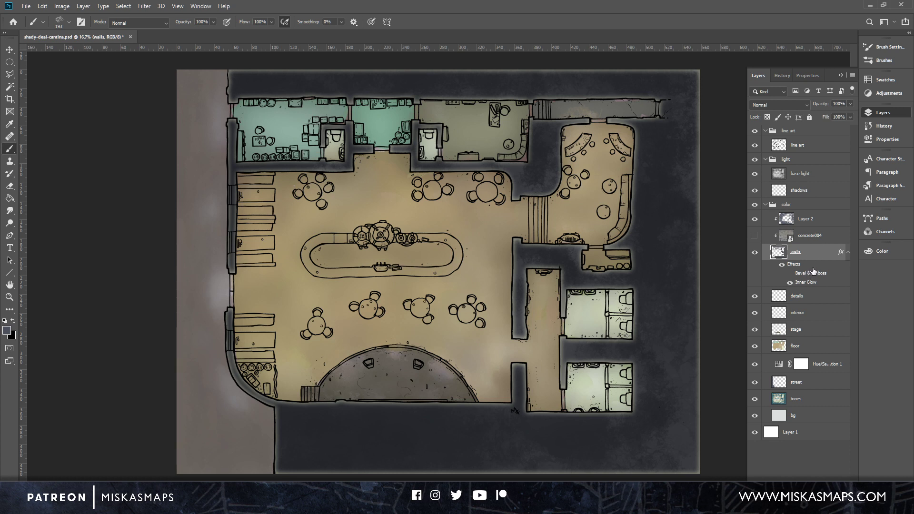
{"action": "left_click", "coordinate": [809, 220]}
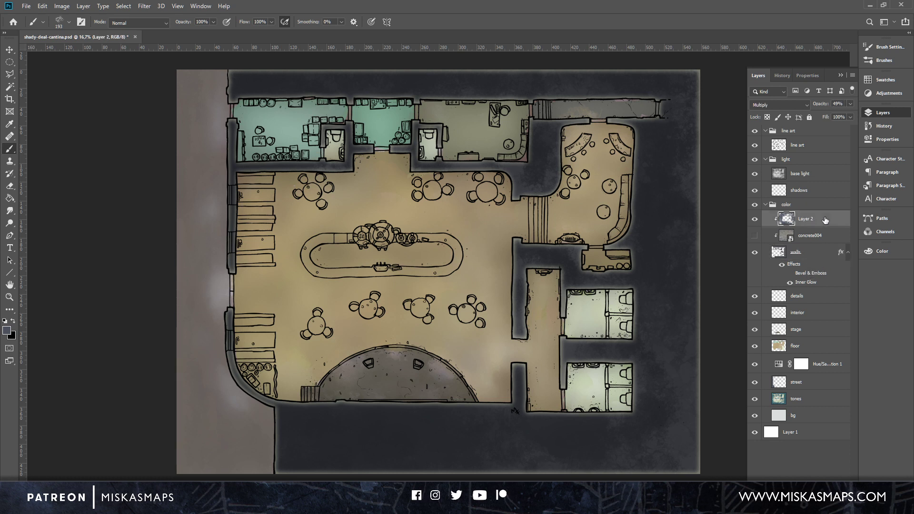
{"action": "left_click", "coordinate": [822, 258]}
{"action": "double_click", "coordinate": [829, 269]}
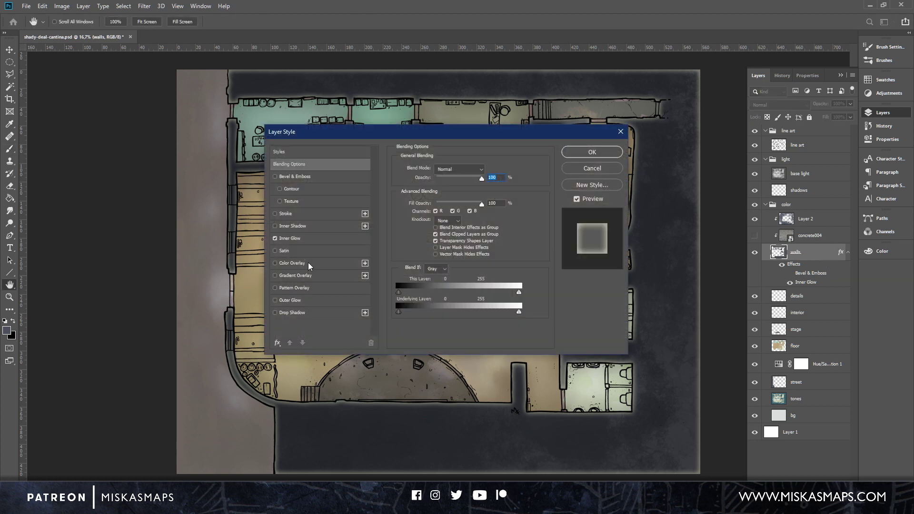
{"action": "left_click", "coordinate": [311, 266]}
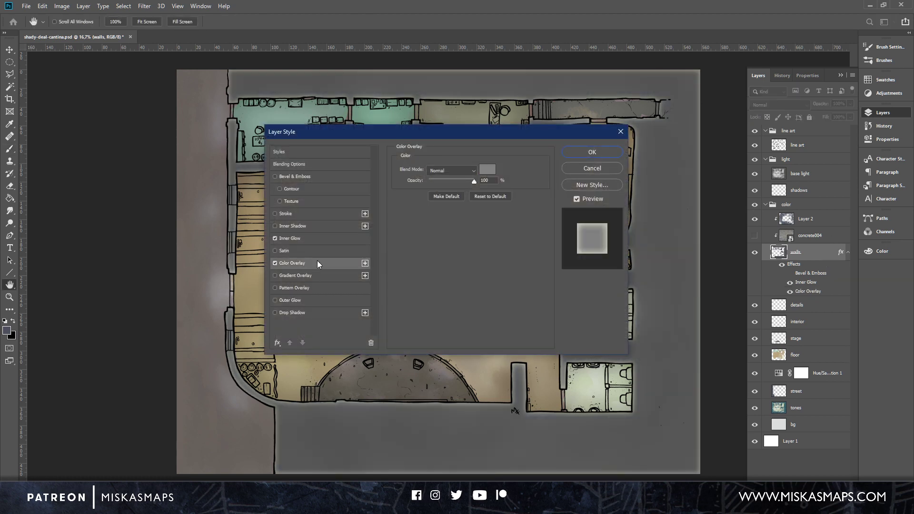
{"action": "left_click_drag", "start_coordinate": [467, 181], "coordinate": [462, 179]}
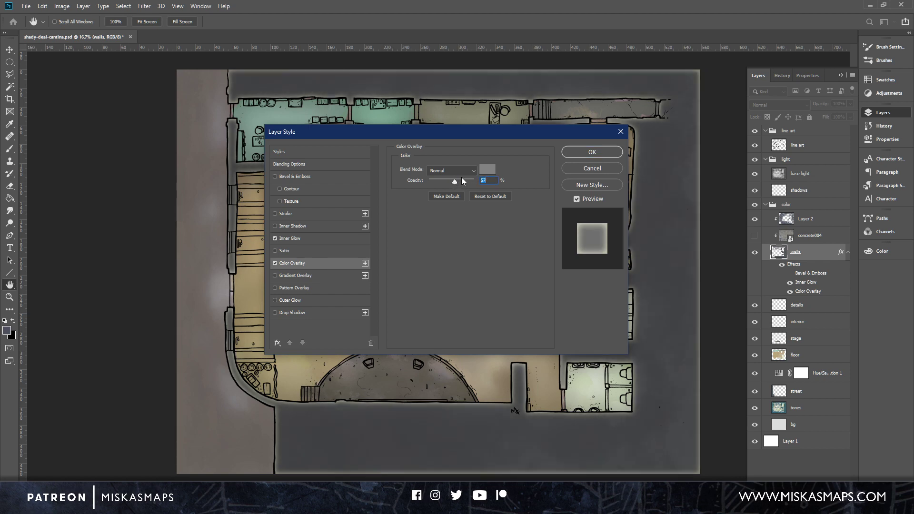
{"action": "key", "text": "b"}
{"action": "left_click", "coordinate": [592, 168]}
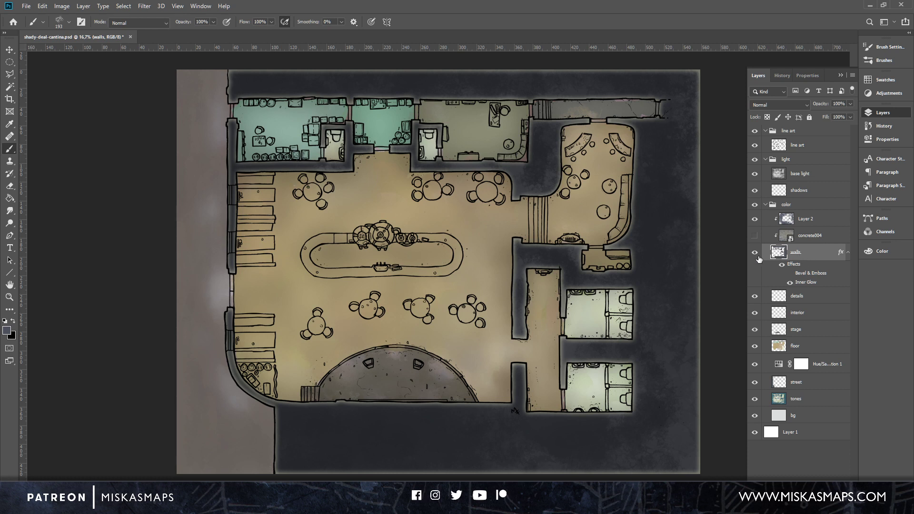
Choose a lighter, weakly saturated blue-grey as the foreground colour.
{"action": "left_click", "coordinate": [6, 331]}
{"action": "left_click", "coordinate": [18, 82]}
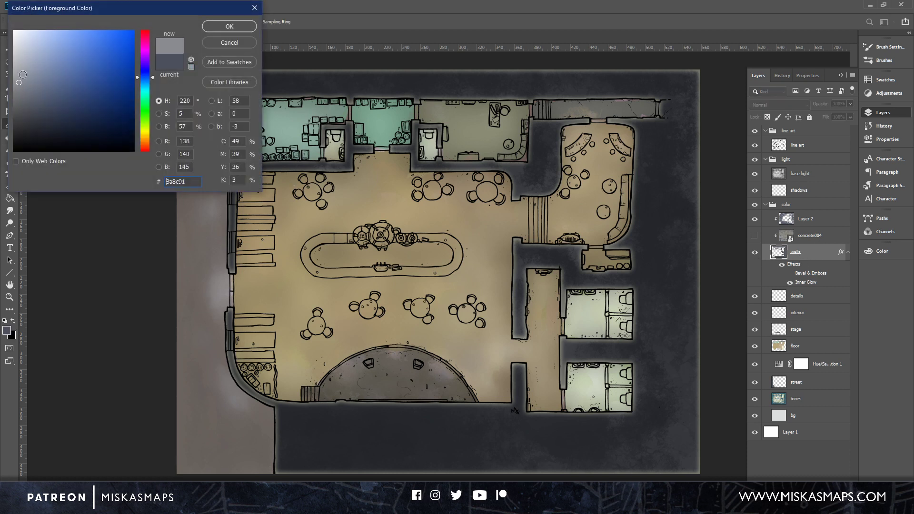
{"action": "left_click", "coordinate": [21, 71]}
{"action": "left_click", "coordinate": [216, 23]}
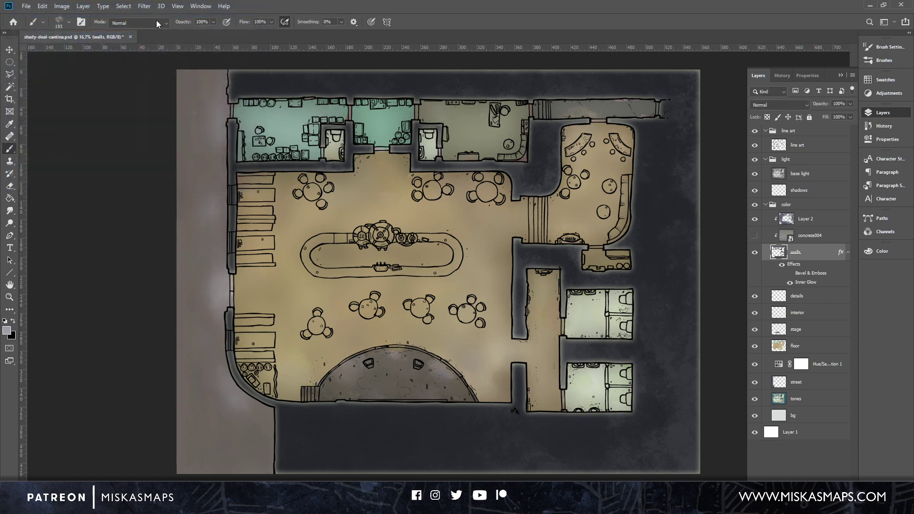
Select the wall areas on the walls layer with the Magic Wand and fill them with the lighter foreground grey.
{"action": "left_click", "coordinate": [62, 6]}
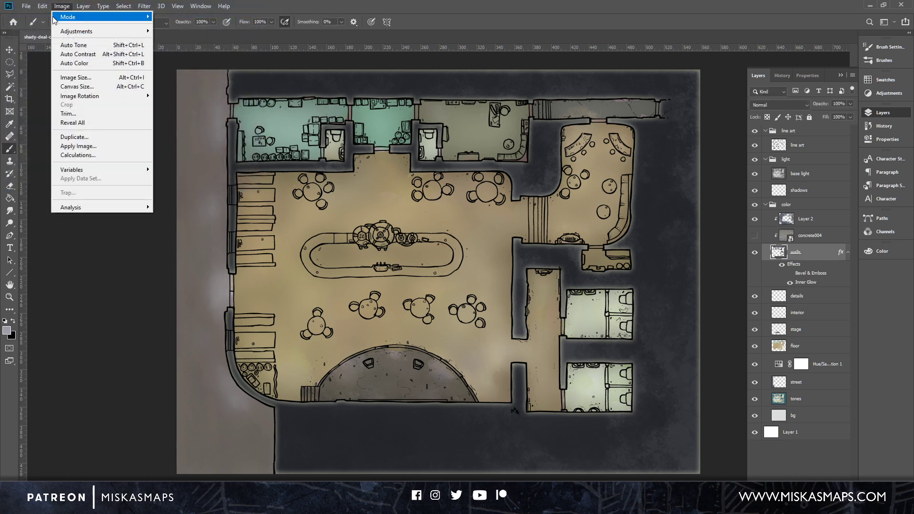
{"action": "left_click", "coordinate": [11, 87]}
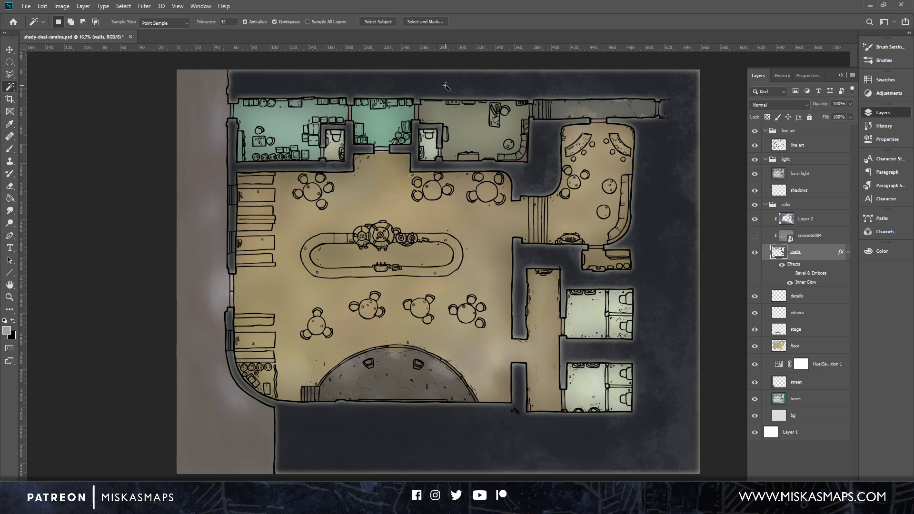
{"action": "left_click", "coordinate": [518, 82]}
{"action": "left_click", "coordinate": [237, 166], "text": "shift"}
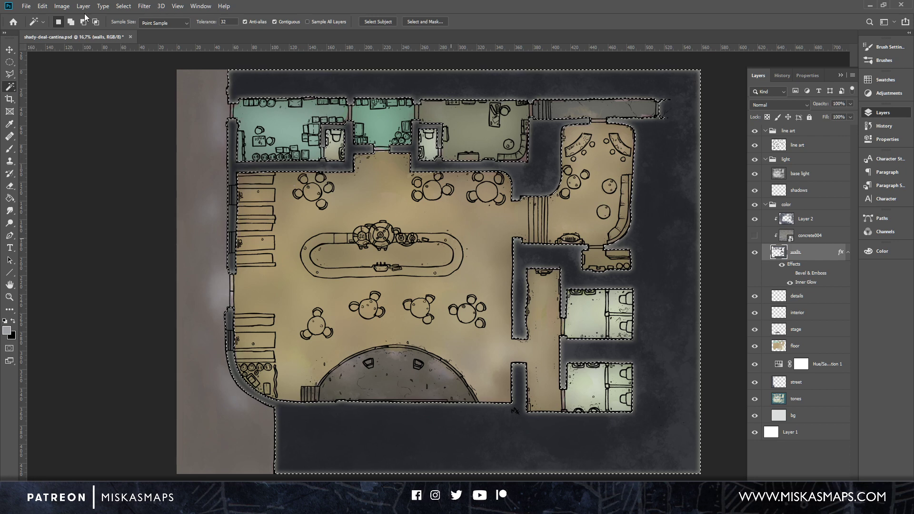
{"action": "left_click", "coordinate": [42, 6]}
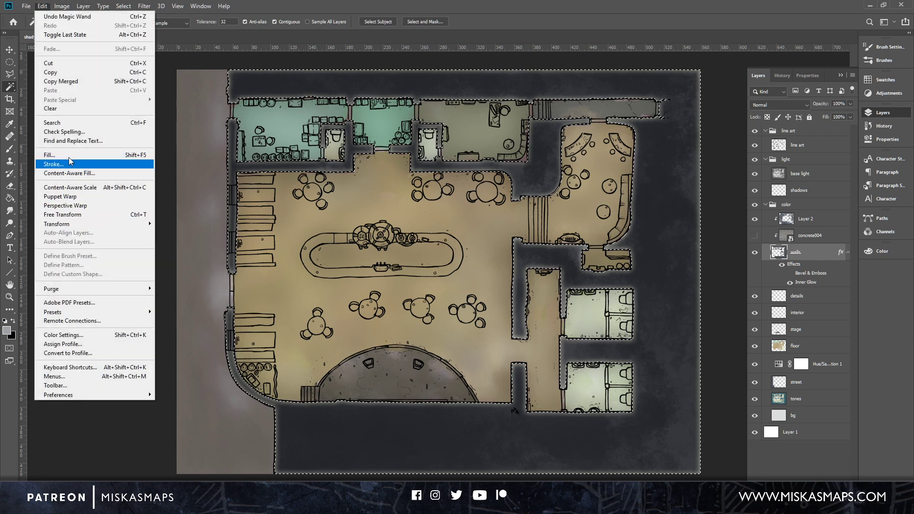
{"action": "left_click", "coordinate": [50, 155]}
{"action": "left_click", "coordinate": [513, 137]}
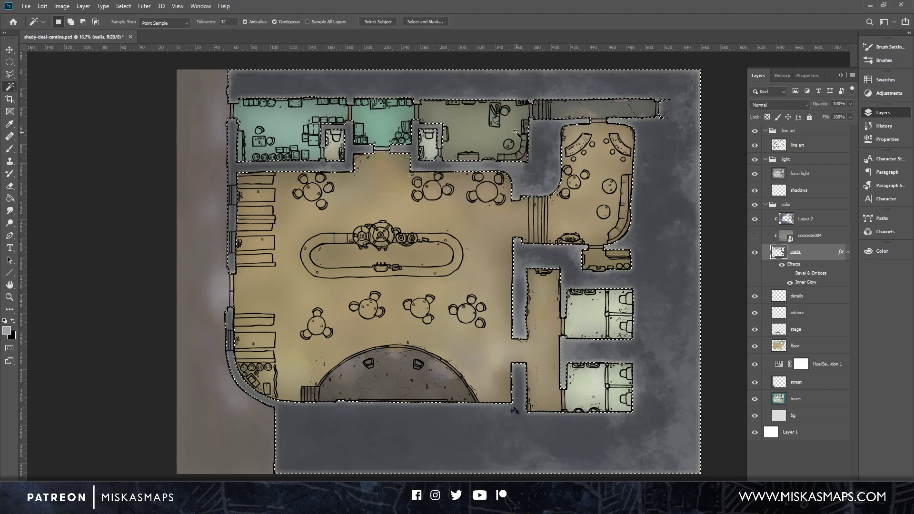
{"action": "key", "text": "w"}
{"action": "key", "text": "ctrl+d"}
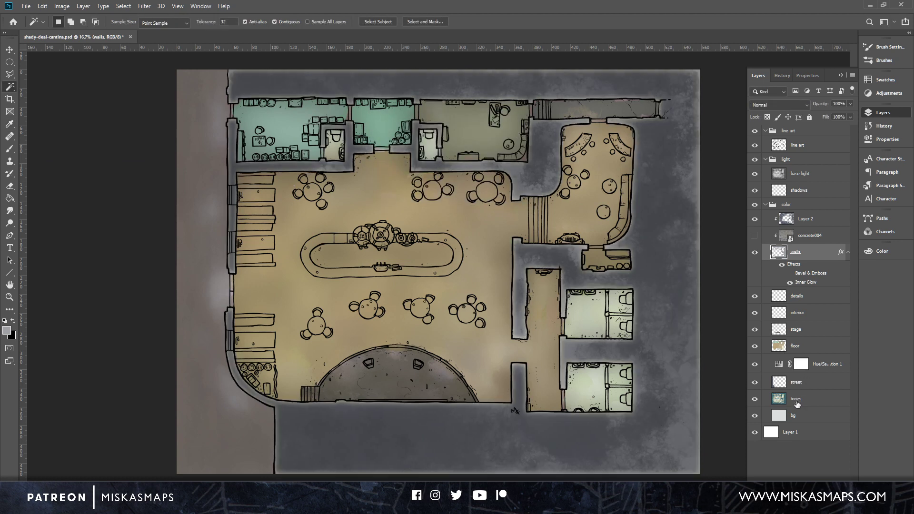
Set the street layer's blend mode to Multiply.
{"action": "left_click", "coordinate": [800, 384]}
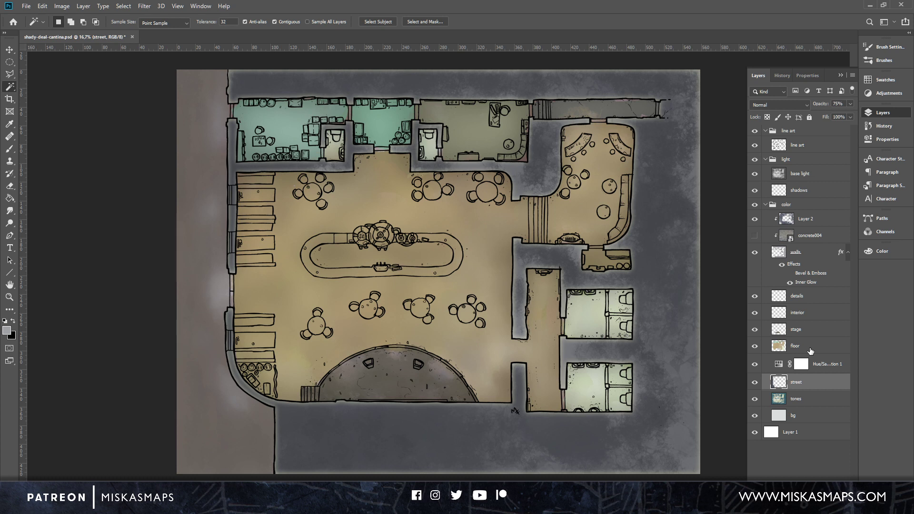
{"action": "left_click", "coordinate": [850, 104]}
{"action": "left_click", "coordinate": [806, 104]}
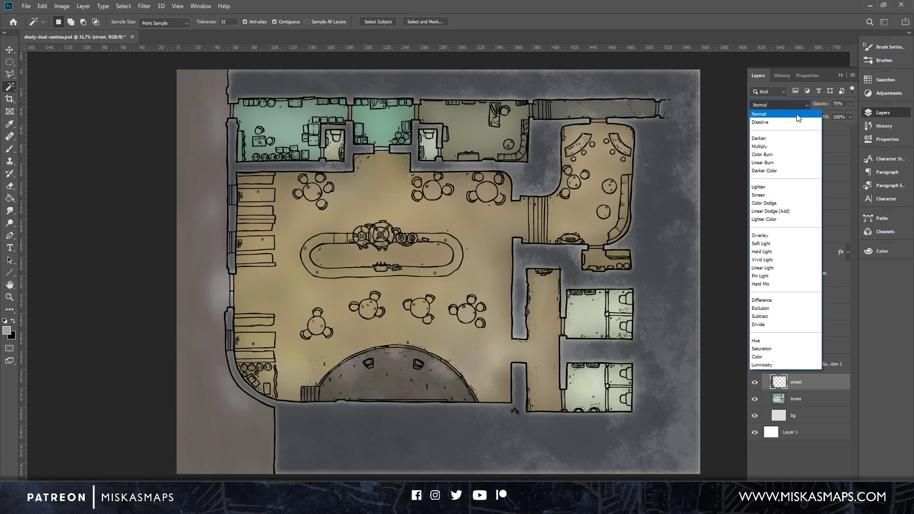
{"action": "left_click", "coordinate": [783, 139]}
{"action": "left_click", "coordinate": [800, 400]}
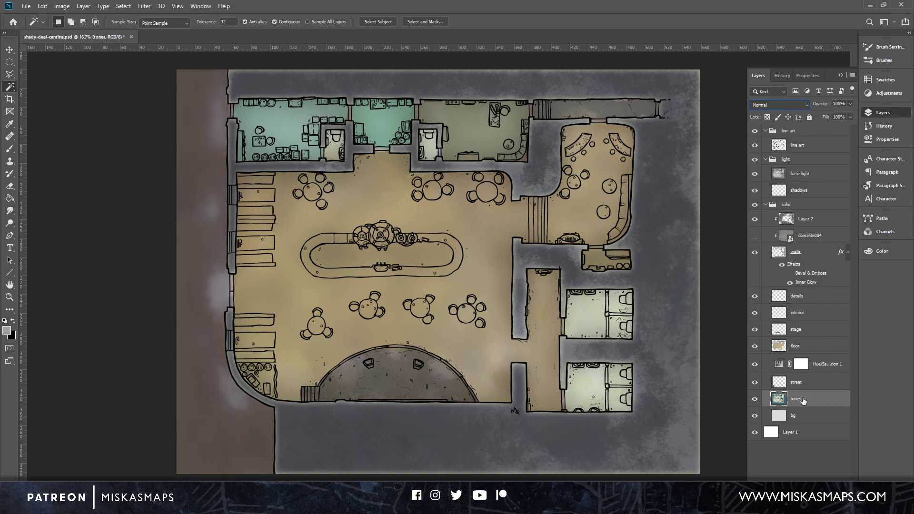
{"action": "left_click", "coordinate": [814, 383]}
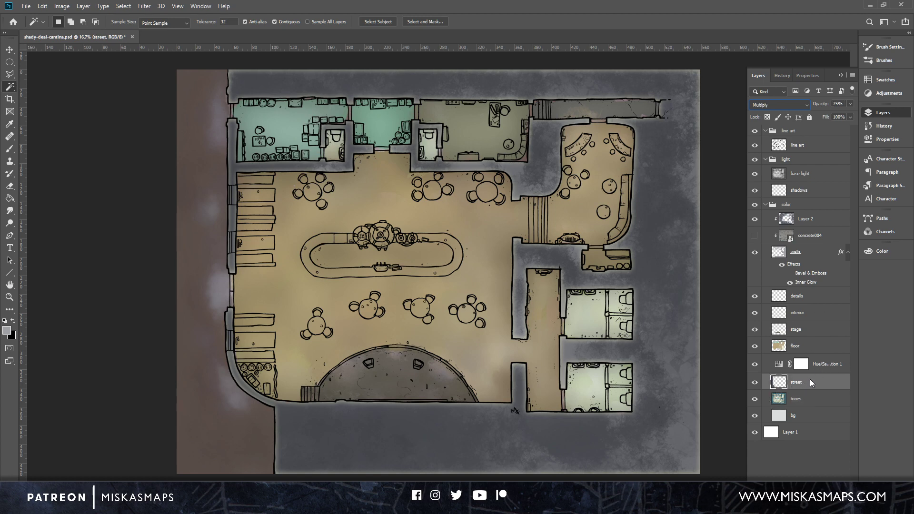
Hide the Hue/Saturation 1 adjustment layer above street and delete it.
{"action": "right_click", "coordinate": [810, 381]}
{"action": "left_click", "coordinate": [818, 355]}
{"action": "left_click", "coordinate": [822, 364]}
{"action": "left_click", "coordinate": [755, 364]}
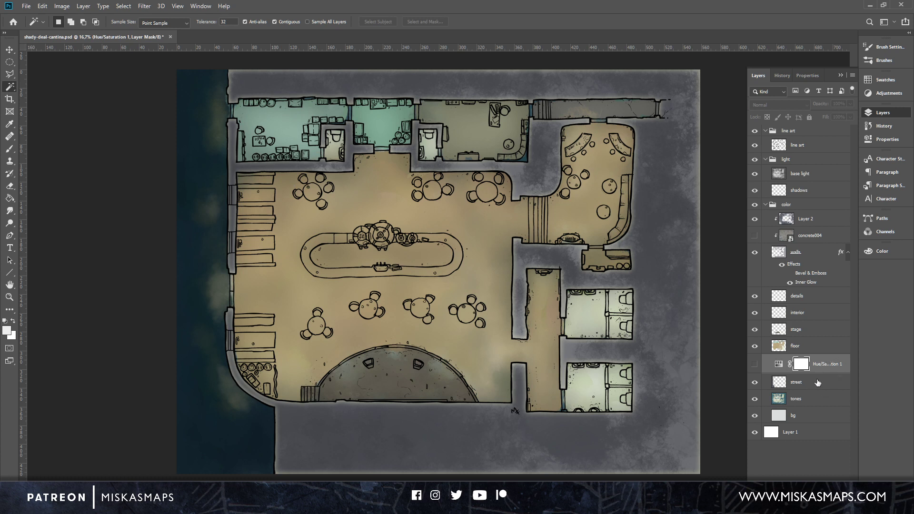
{"action": "left_click_drag", "start_coordinate": [826, 367], "coordinate": [843, 489]}
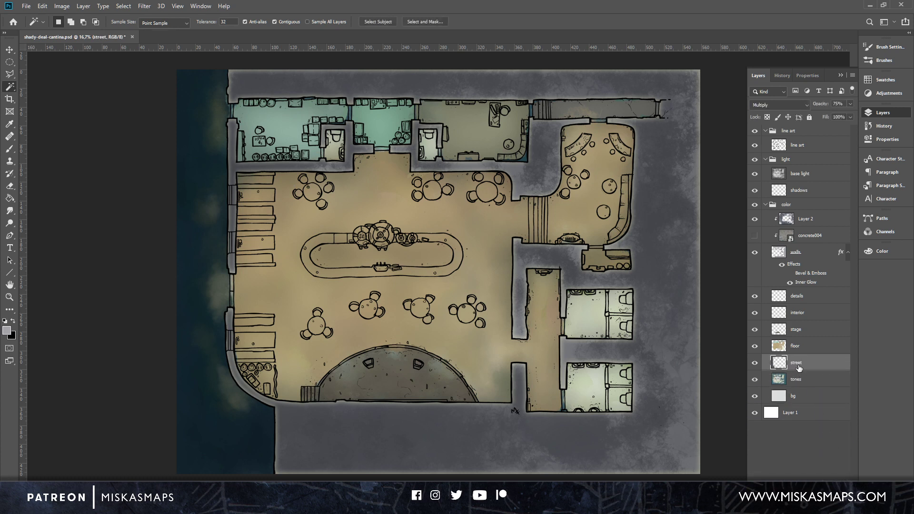
Apply a Gaussian Blur with a 107.1-pixel radius to the tones layer.
{"action": "left_click", "coordinate": [818, 382]}
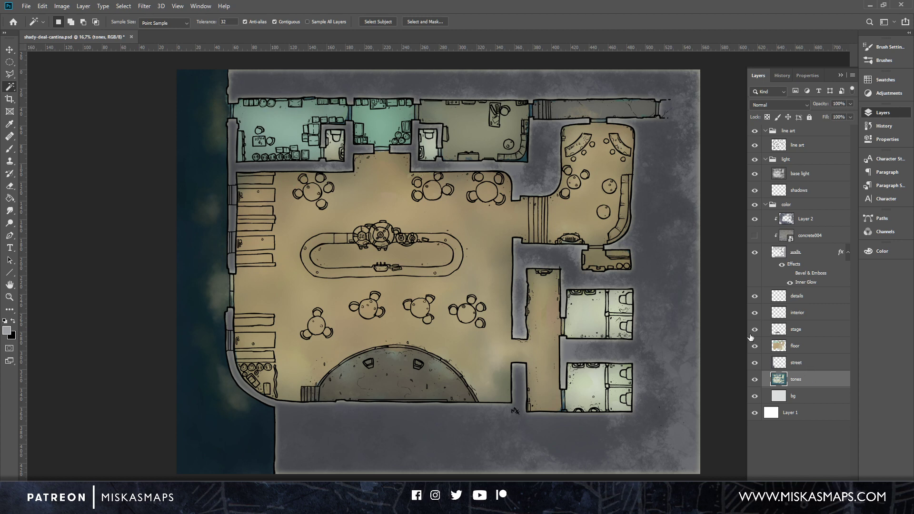
{"action": "left_click", "coordinate": [177, 6]}
{"action": "left_click", "coordinate": [177, 6]}
{"action": "left_click", "coordinate": [145, 7]}
{"action": "mouse_move", "coordinate": [171, 115]}
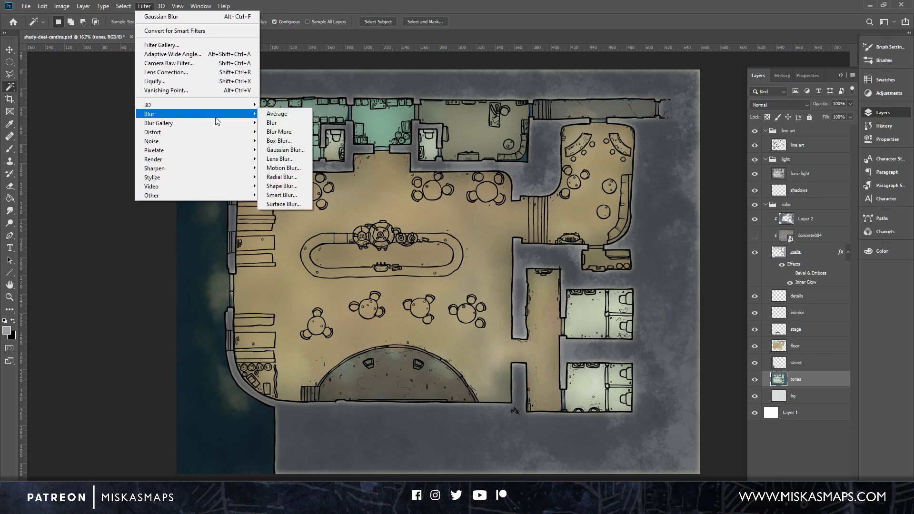
{"action": "left_click", "coordinate": [285, 148]}
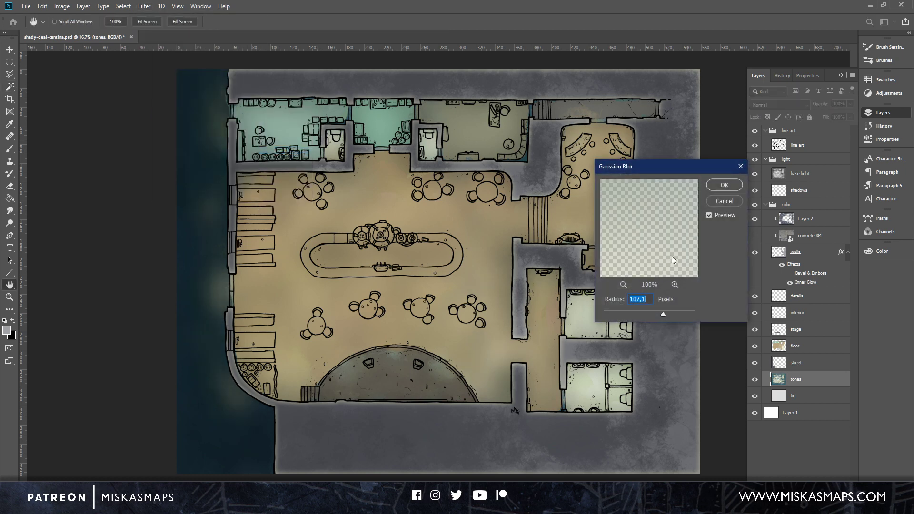
{"action": "left_click", "coordinate": [724, 185]}
{"action": "key", "text": "w"}
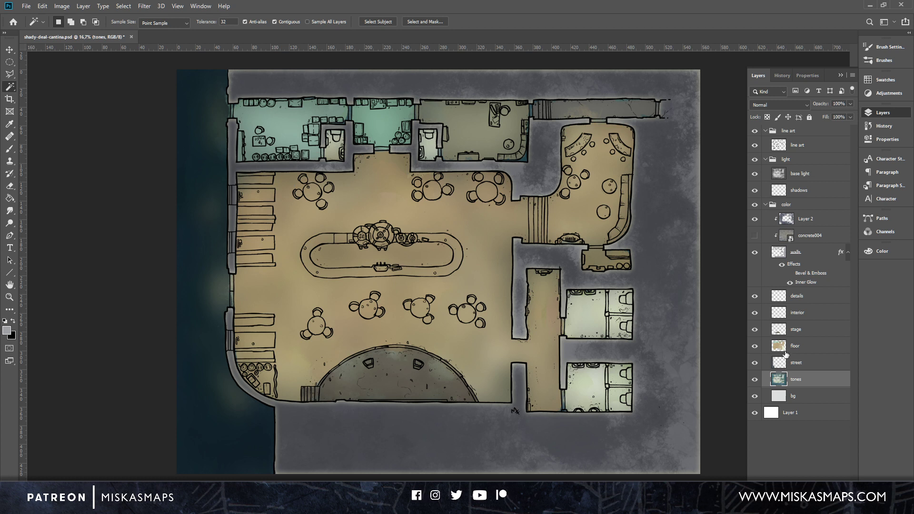
Move the concrete004 layer directly above street, make it visible and clip it to the street layer.
{"action": "left_click_drag", "start_coordinate": [807, 232], "coordinate": [807, 356]}
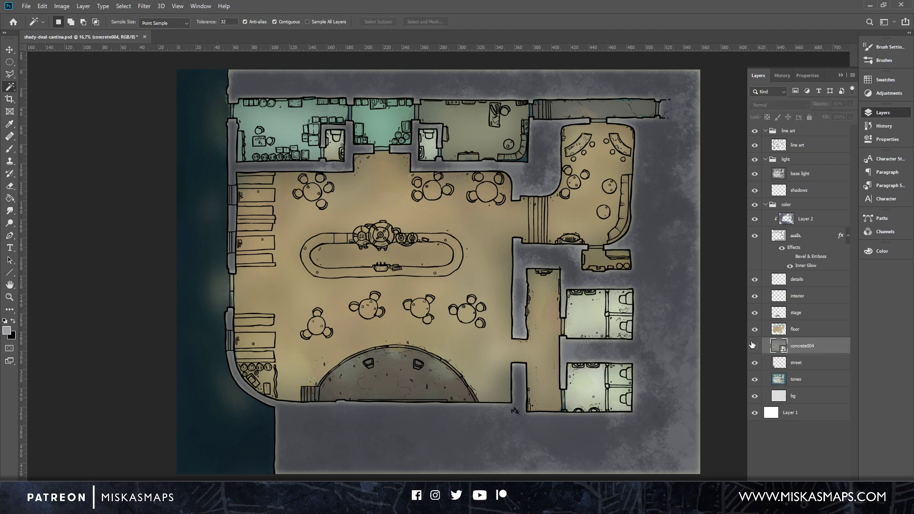
{"action": "right_click", "coordinate": [804, 344]}
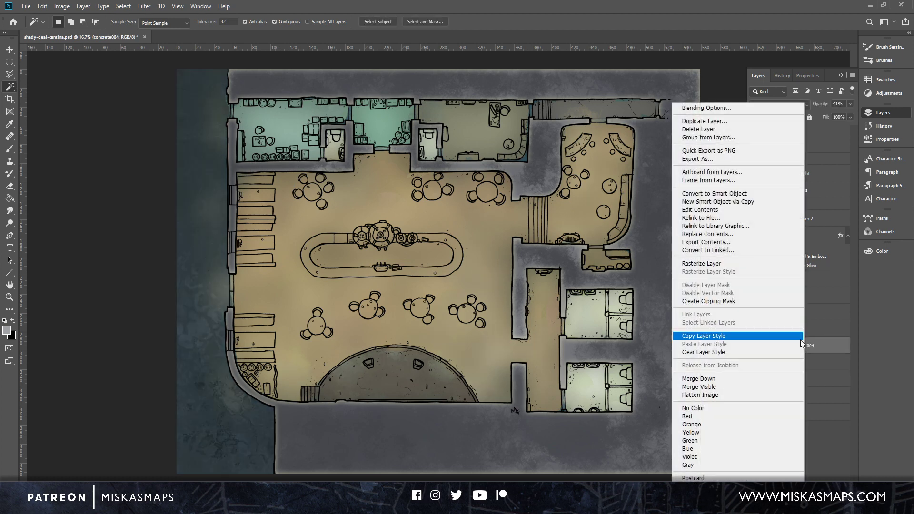
{"action": "left_click", "coordinate": [744, 301]}
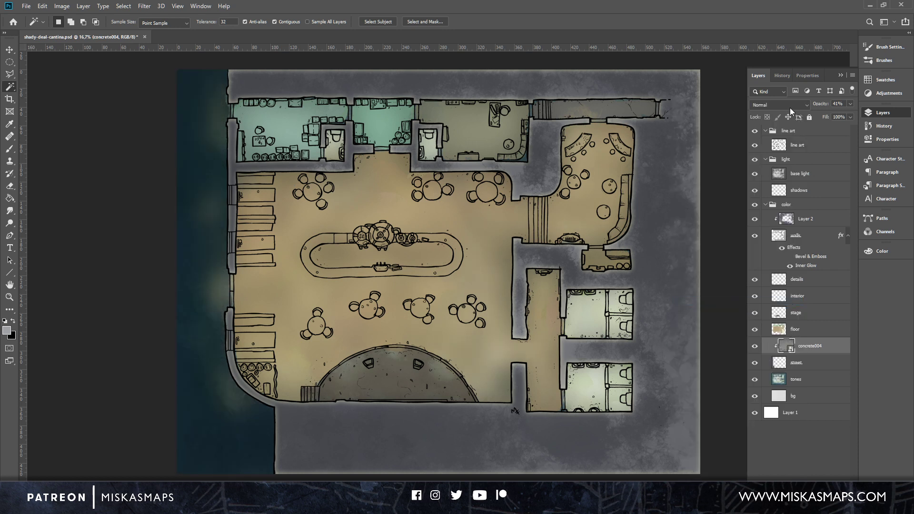
Reposition the concrete004 texture over the street area with the Move tool.
{"action": "key", "text": "v"}
{"action": "left_click_drag", "start_coordinate": [196, 233], "coordinate": [149, 316]}
{"action": "left_click_drag", "start_coordinate": [240, 413], "coordinate": [225, 419]}
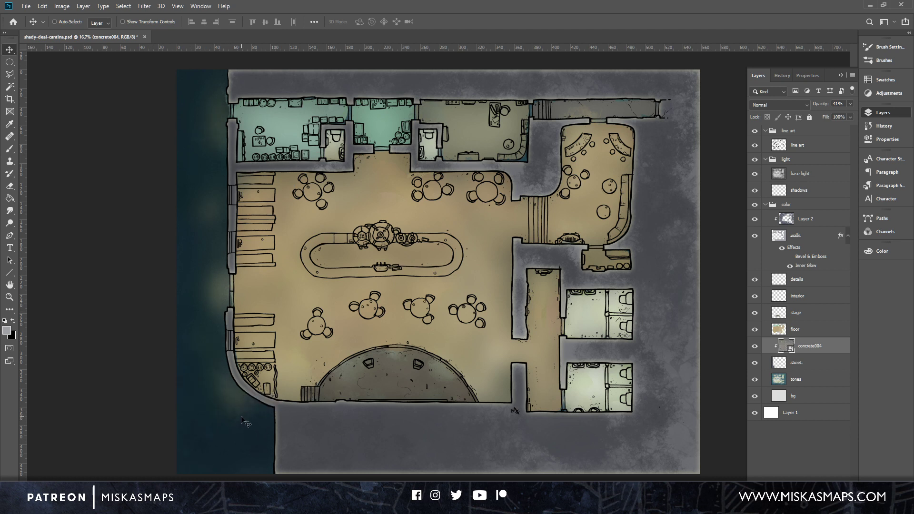
Raise concrete004's opacity to 90% and set its blend mode to Color Burn.
{"action": "left_click", "coordinate": [849, 103]}
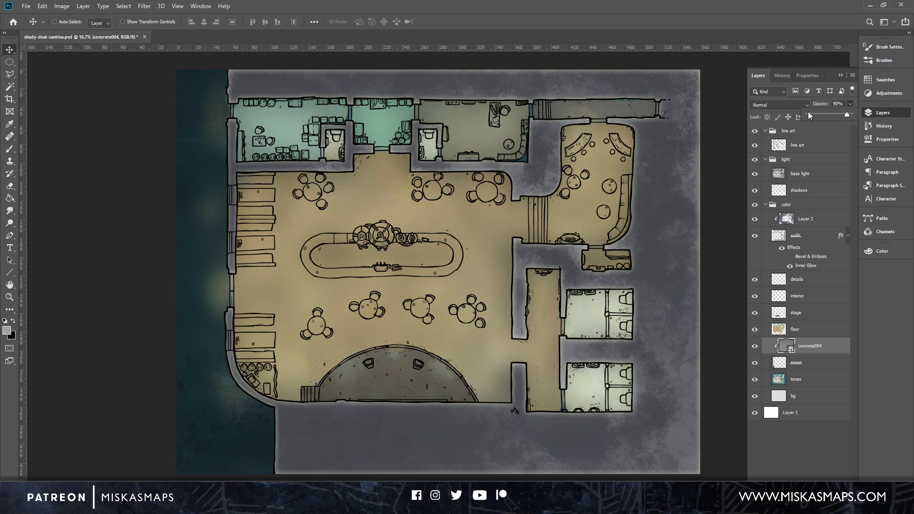
{"action": "left_click", "coordinate": [786, 104]}
{"action": "left_click", "coordinate": [774, 148]}
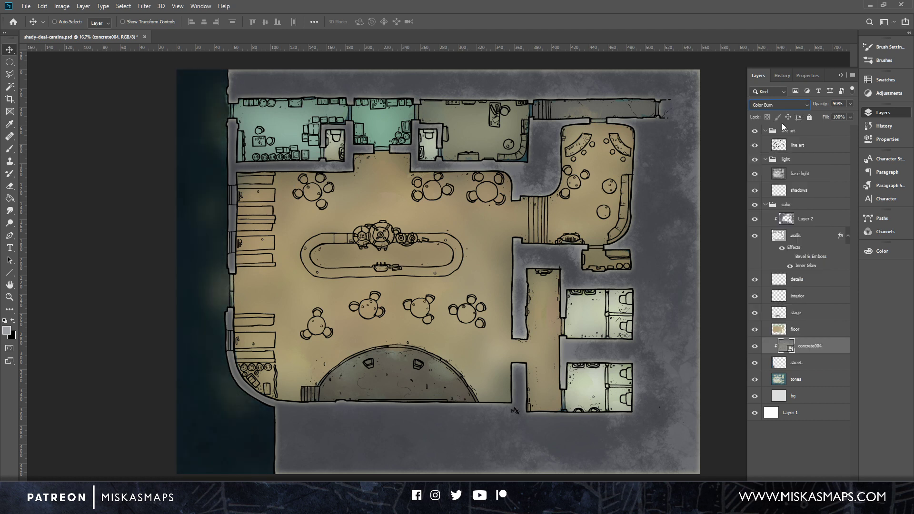
Set the concrete004 layer's blend mode to Lighten.
{"action": "key", "text": "Down"}
{"action": "key", "text": "Down"}
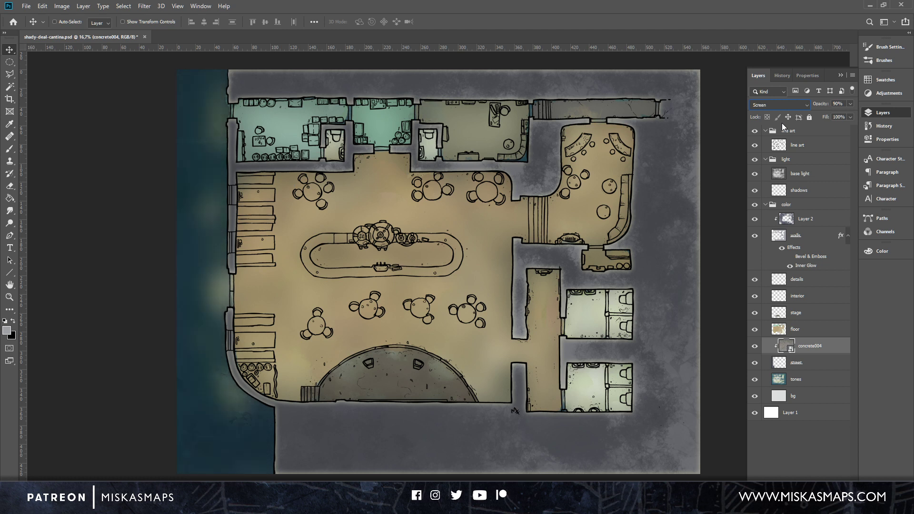
{"action": "key", "text": "Up"}
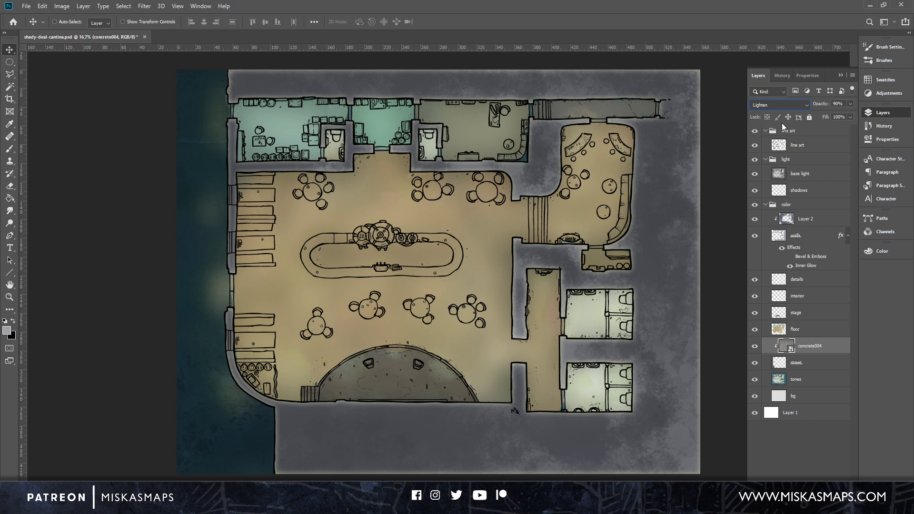
Add a new clipped layer directly above walls and make a Magic Wand selection of the walls area for it.
{"action": "left_click", "coordinate": [806, 237]}
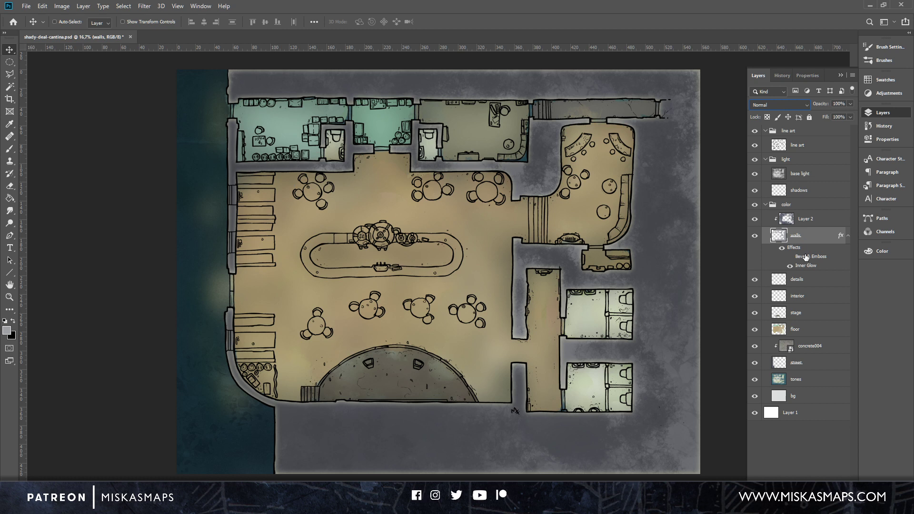
{"action": "key", "text": "ctrl+shift+alt+n"}
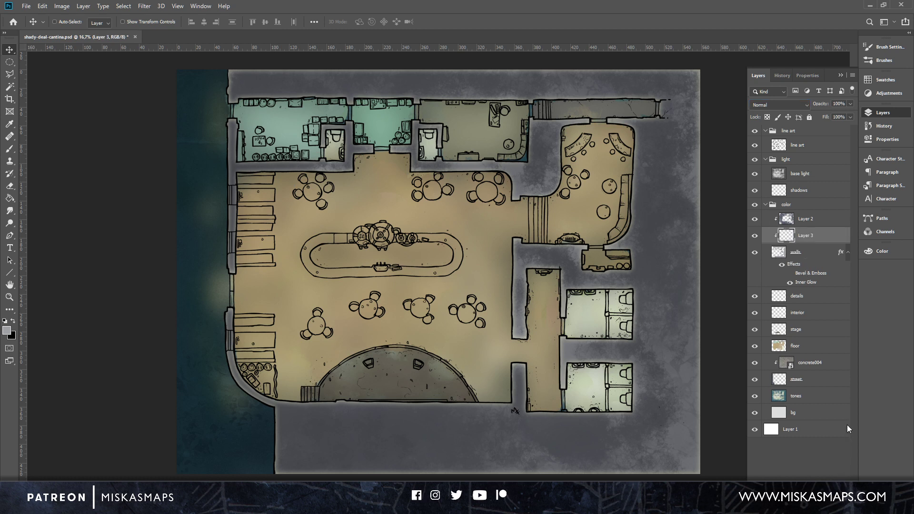
{"action": "left_click", "coordinate": [16, 88]}
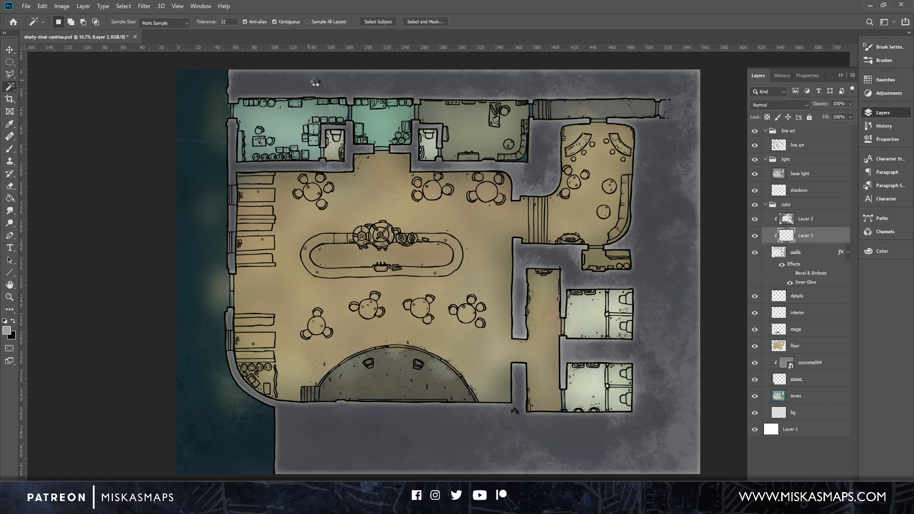
{"action": "left_click", "coordinate": [356, 169]}
{"action": "key", "text": "ctrl+d"}
{"action": "left_click", "coordinate": [801, 255]}
{"action": "left_click", "coordinate": [651, 218]}
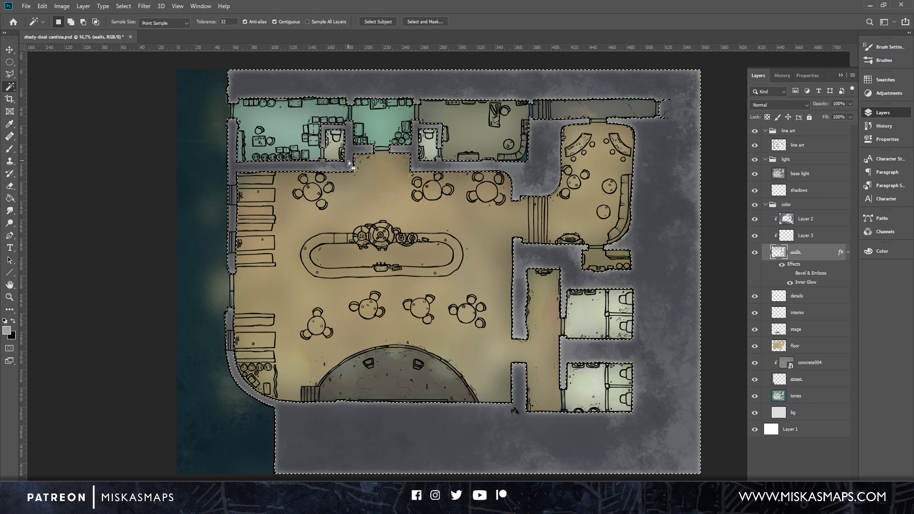
{"action": "left_click", "coordinate": [787, 234]}
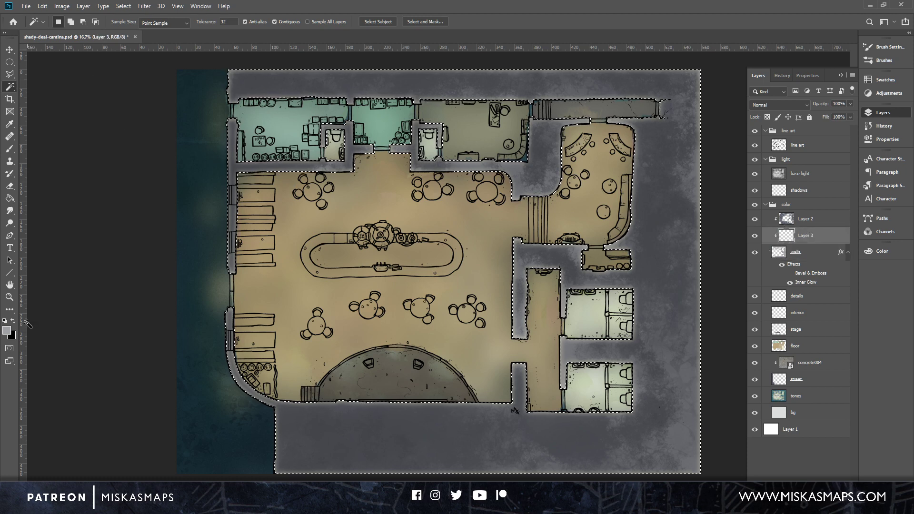
Change the foreground colour to a dark grey.
{"action": "left_click", "coordinate": [7, 329]}
{"action": "mouse_move", "coordinate": [57, 151]}
{"action": "left_mouse_down"}
{"action": "mouse_move", "coordinate": [29, 136]}
{"action": "mouse_move", "coordinate": [24, 118]}
{"action": "left_mouse_up"}
{"action": "left_click", "coordinate": [230, 27]}
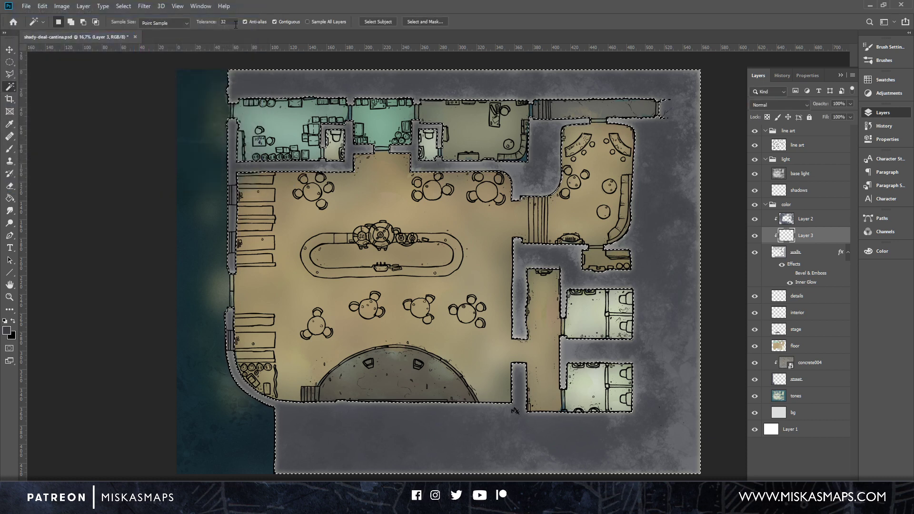
Try filling the selected walls area with the dark grey foreground colour, and undo both the fill and the selection.
{"action": "left_click", "coordinate": [61, 6]}
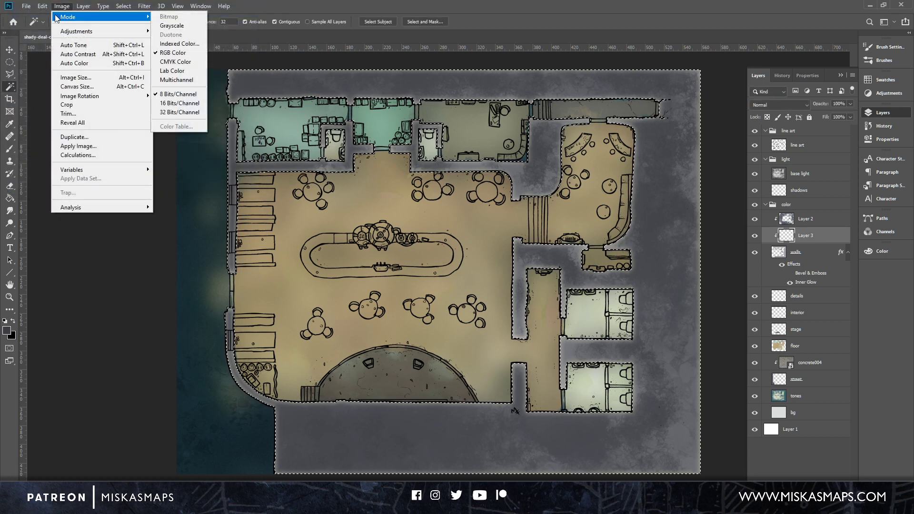
{"action": "mouse_move", "coordinate": [44, 8]}
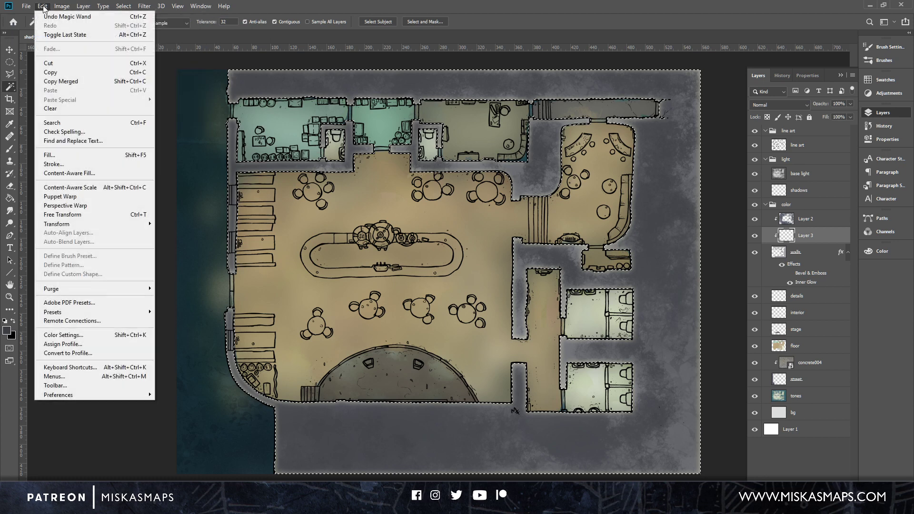
{"action": "left_click", "coordinate": [67, 155]}
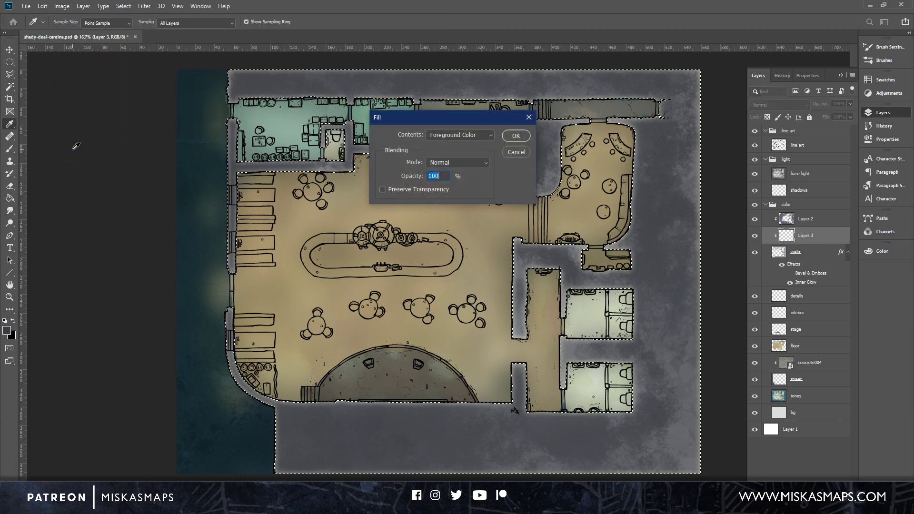
{"action": "left_click", "coordinate": [515, 136]}
{"action": "key", "text": "w"}
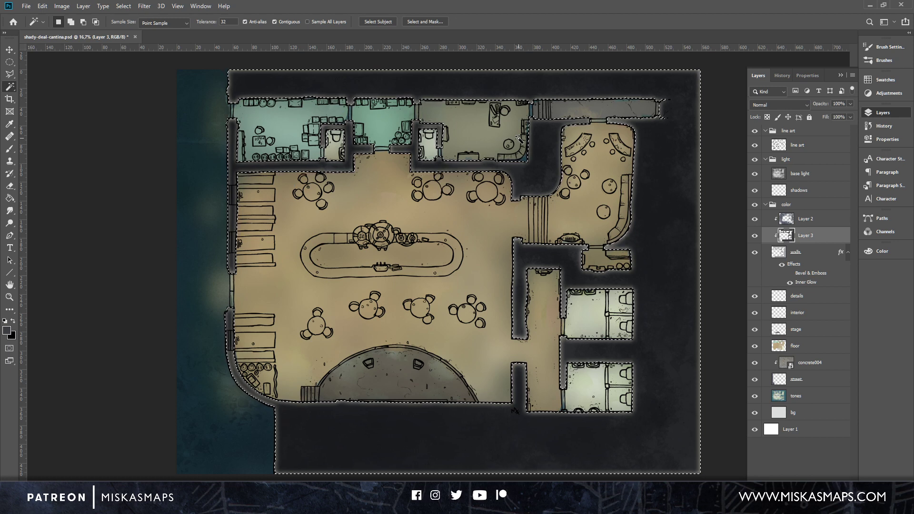
{"action": "key", "text": "ctrl+z"}
{"action": "key", "text": "ctrl+z"}
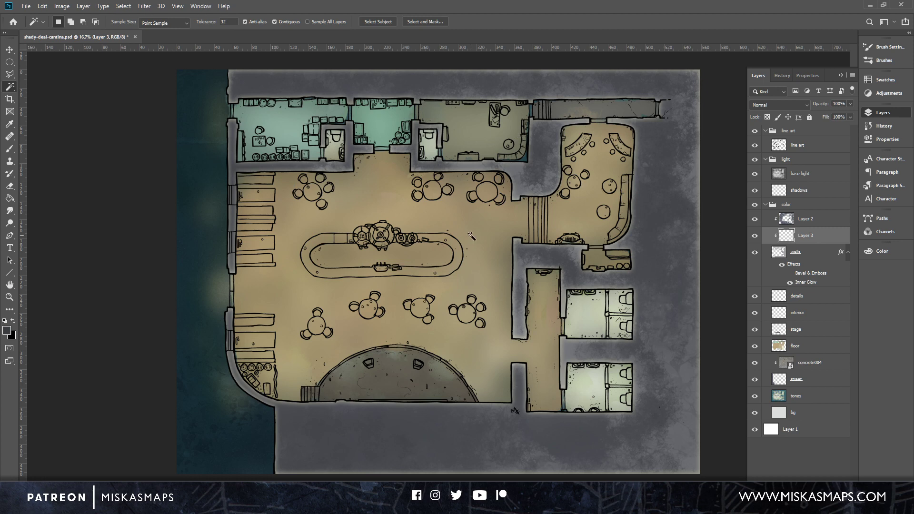
Fill the whole of Layer 3 with the foreground colour in Normal mode at 100% opacity.
{"action": "left_click", "coordinate": [43, 7]}
{"action": "left_click", "coordinate": [65, 155]}
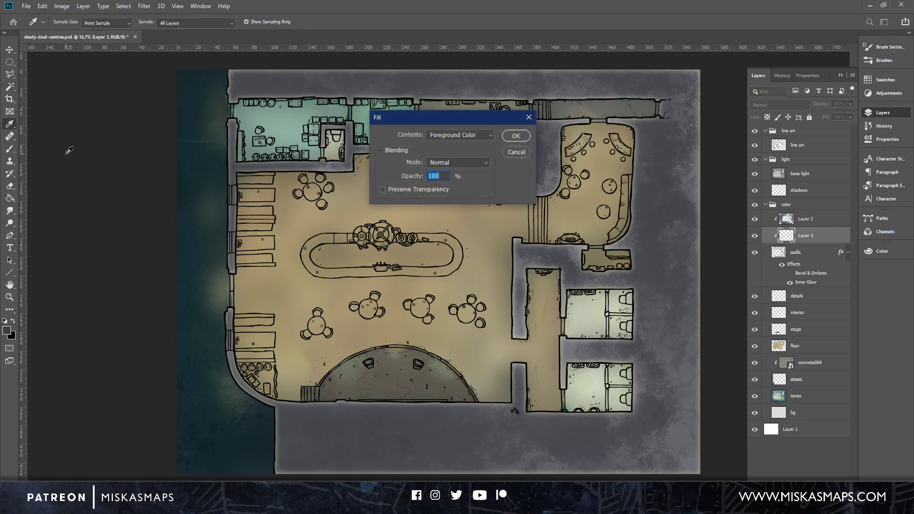
{"action": "left_click", "coordinate": [516, 137]}
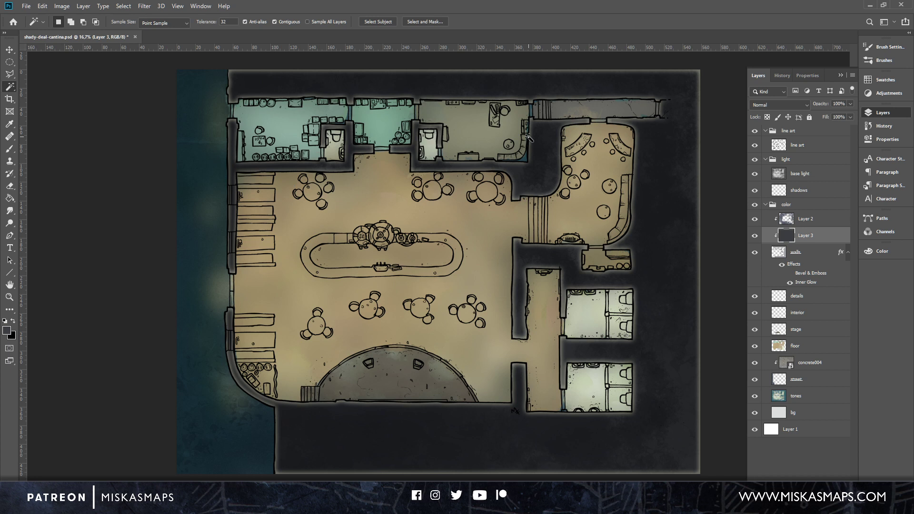
Hide Layer 2 and Layer 3 and add a new clipped layer directly above walls.
{"action": "left_click", "coordinate": [807, 220]}
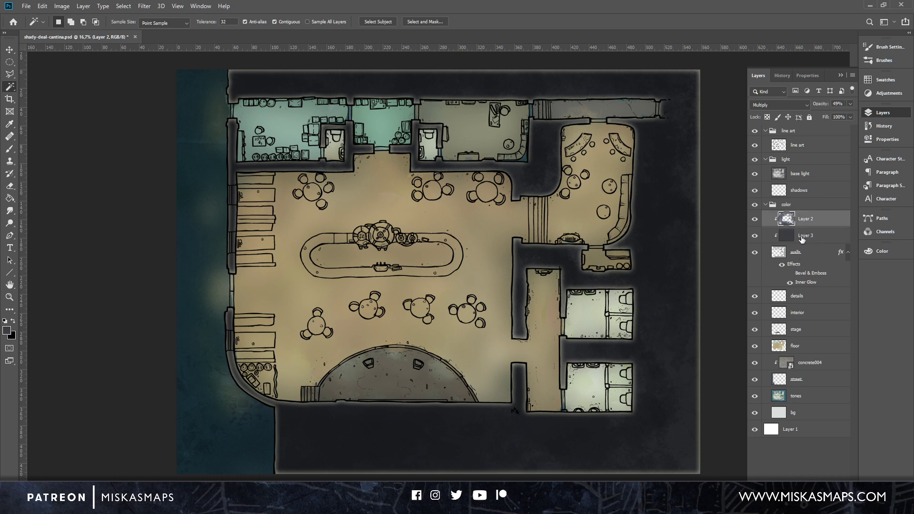
{"action": "left_click", "coordinate": [802, 252]}
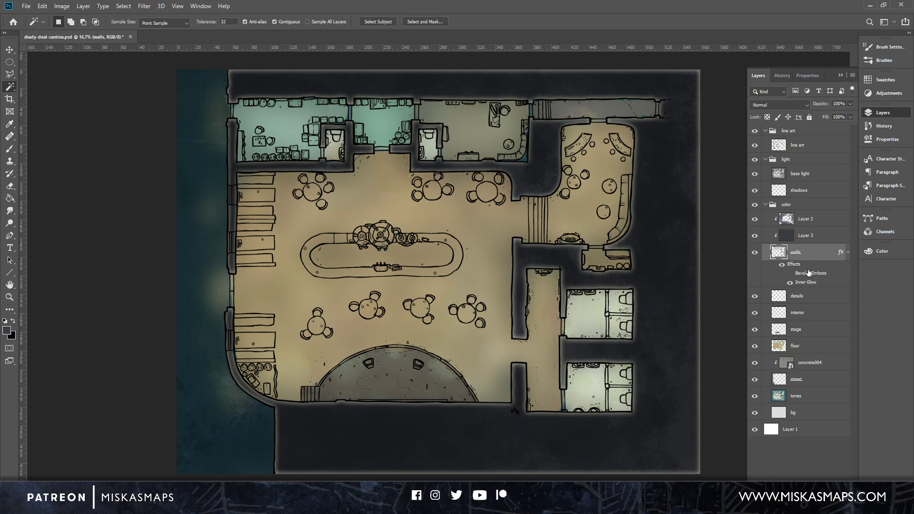
{"action": "left_click_drag", "start_coordinate": [755, 219], "coordinate": [755, 236]}
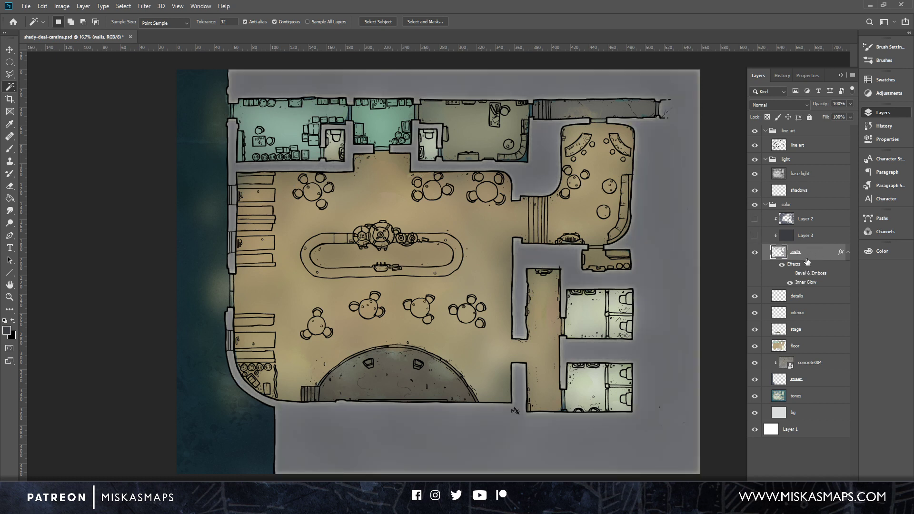
{"action": "key", "text": "ctrl+shift+alt+n"}
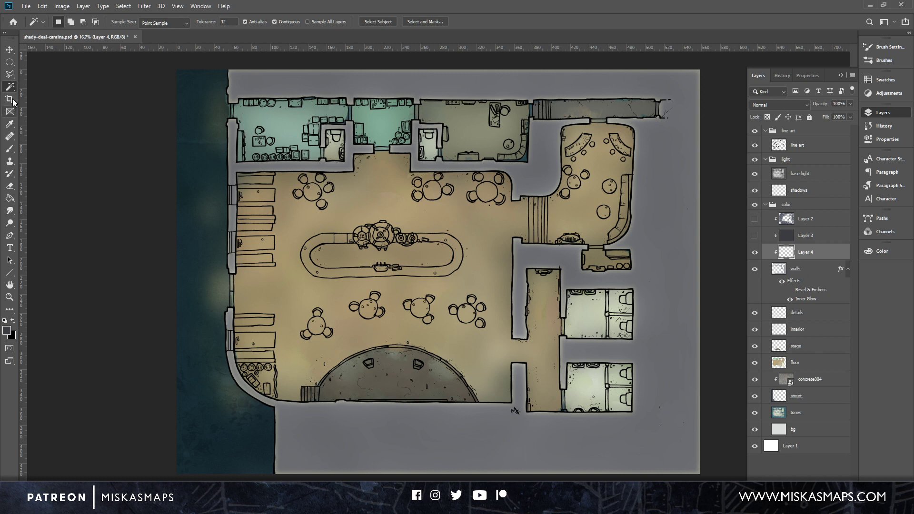
Choose the Kyle's Inkbox - Snappy brush for the Brush tool.
{"action": "left_click", "coordinate": [11, 149]}
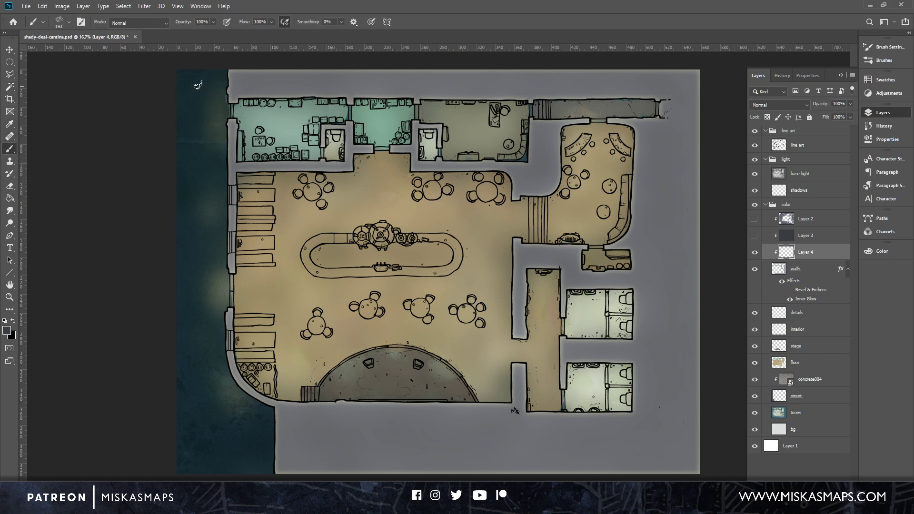
{"action": "left_click", "coordinate": [69, 22]}
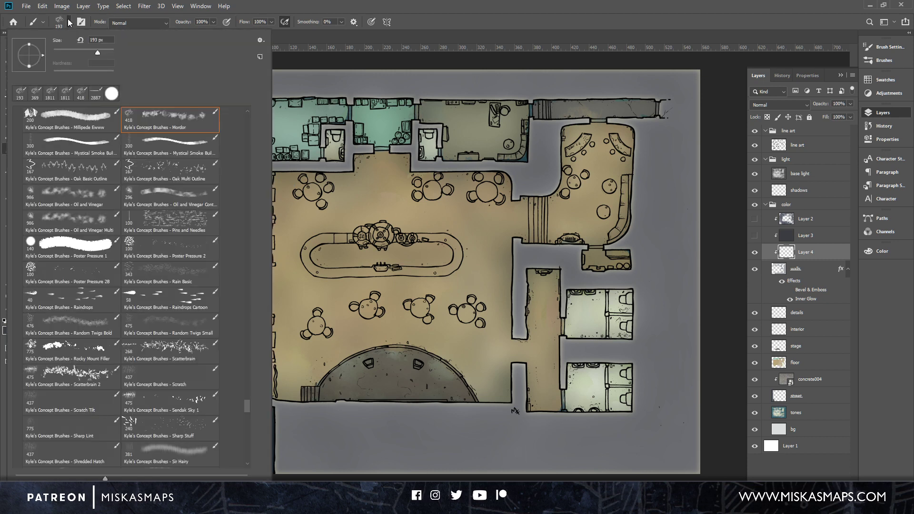
{"action": "left_click", "coordinate": [120, 93]}
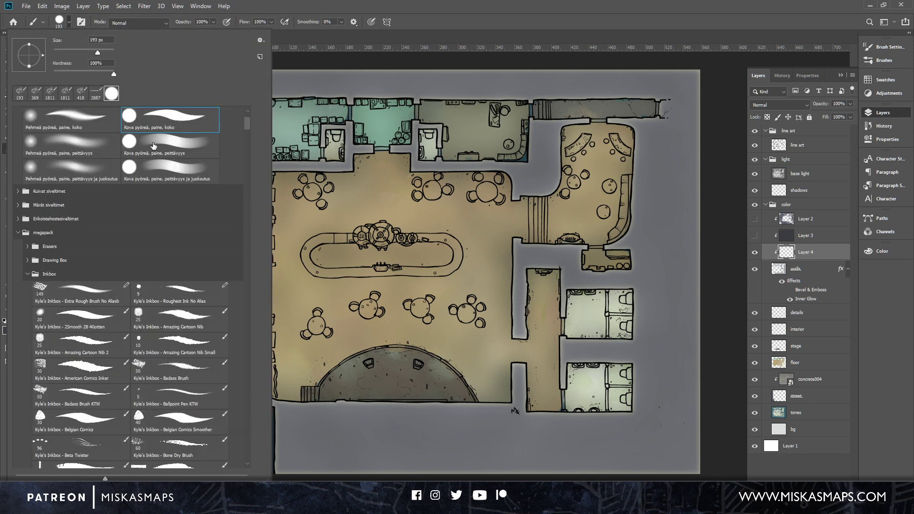
{"action": "scroll", "coordinate": [248, 119], "scroll_direction": "up", "scroll_amount": 3}
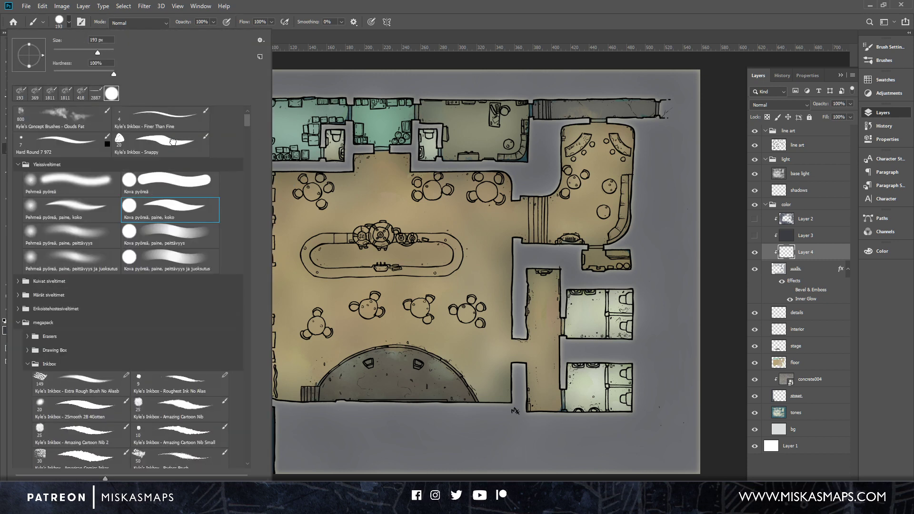
{"action": "left_click", "coordinate": [138, 143]}
{"action": "left_click", "coordinate": [262, 8]}
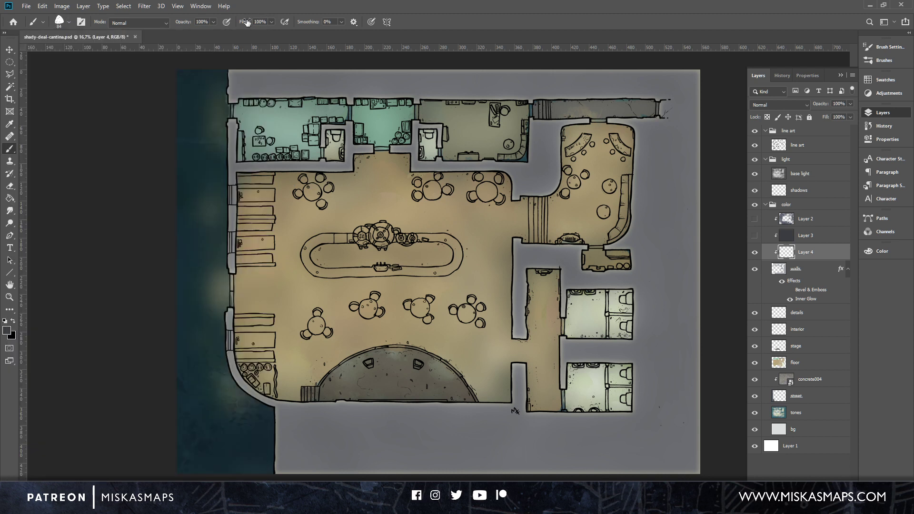
Hide the base light layer and paint along the upper edge of the walls area with grey sampled from the walls.
{"action": "left_click", "coordinate": [319, 76], "text": "alt"}
{"action": "left_click_drag", "start_coordinate": [234, 68], "coordinate": [385, 70]}
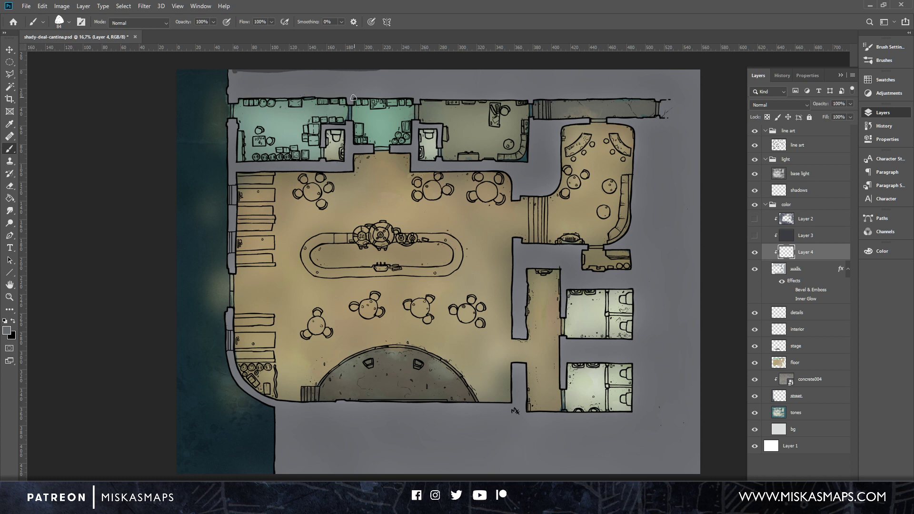
{"action": "left_click_drag", "start_coordinate": [253, 77], "coordinate": [242, 72]}
{"action": "left_click", "coordinate": [755, 175]}
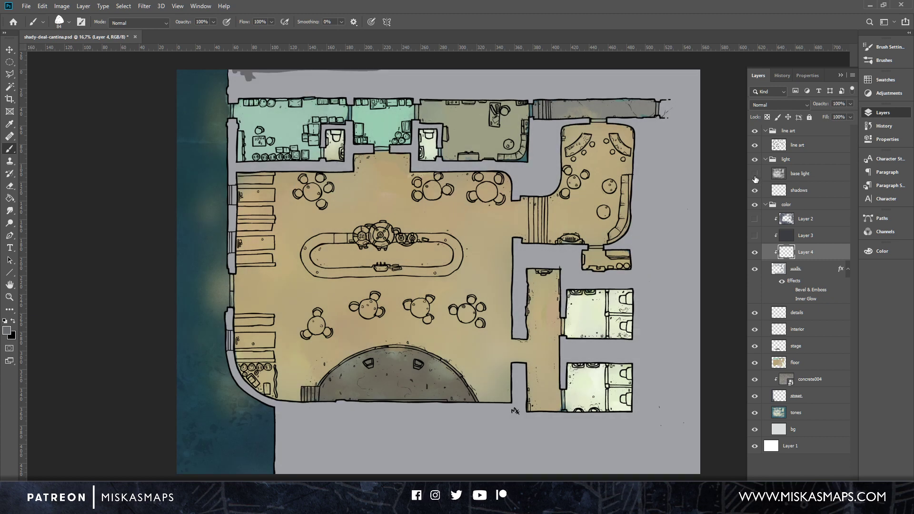
{"action": "left_click", "coordinate": [281, 80], "text": "alt"}
{"action": "mouse_move", "coordinate": [256, 84]}
{"action": "left_mouse_down"}
{"action": "mouse_move", "coordinate": [234, 71]}
{"action": "mouse_move", "coordinate": [254, 84]}
{"action": "mouse_move", "coordinate": [260, 73]}
{"action": "mouse_move", "coordinate": [247, 68]}
{"action": "mouse_move", "coordinate": [356, 67]}
{"action": "left_mouse_up"}
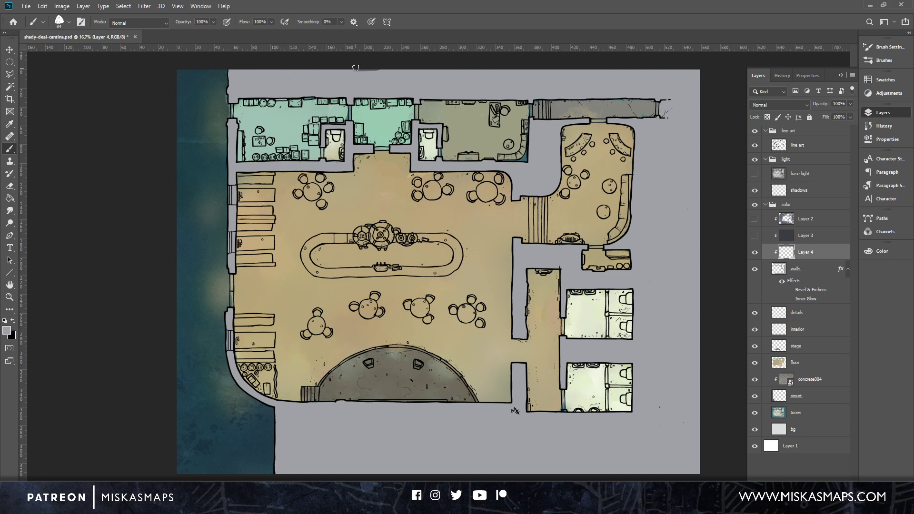
Re-enable the Inner Glow effect on the walls layer and brush the sampled grey along the map's upper edge.
{"action": "left_click", "coordinate": [790, 290]}
{"action": "left_click", "coordinate": [790, 298]}
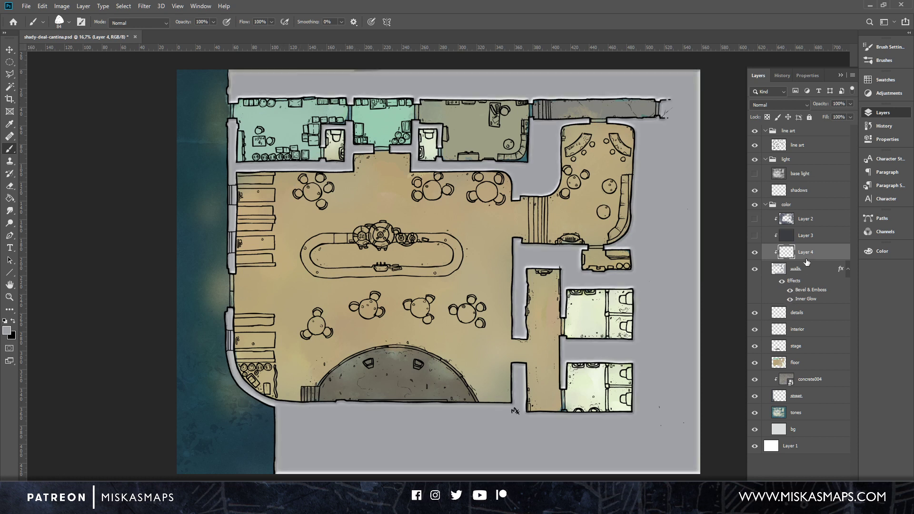
{"action": "left_click", "coordinate": [790, 289]}
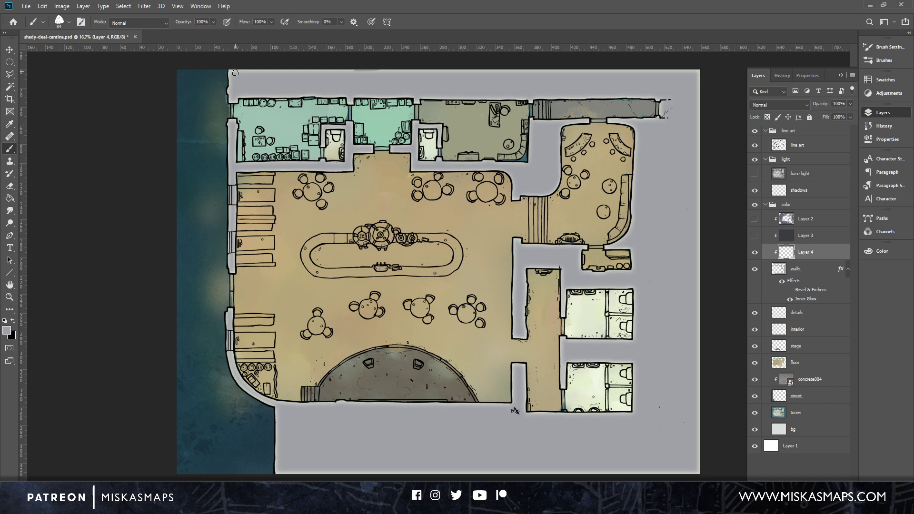
{"action": "left_click_drag", "start_coordinate": [278, 69], "coordinate": [390, 71]}
Select a thin rectangular strip along the map's upper edge with the Rectangular Marquee and activate the Paint Bucket tool.
{"action": "left_click", "coordinate": [9, 65]}
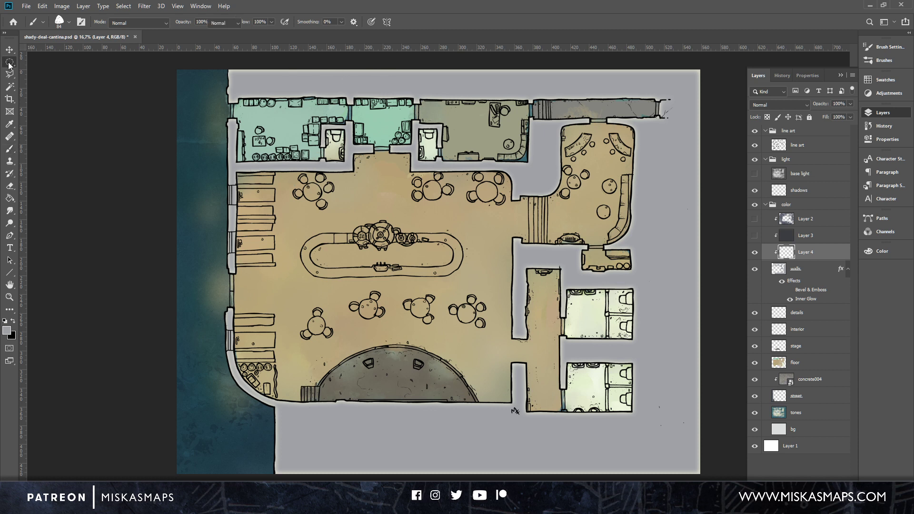
{"action": "right_click", "coordinate": [9, 64]}
{"action": "left_click", "coordinate": [64, 63]}
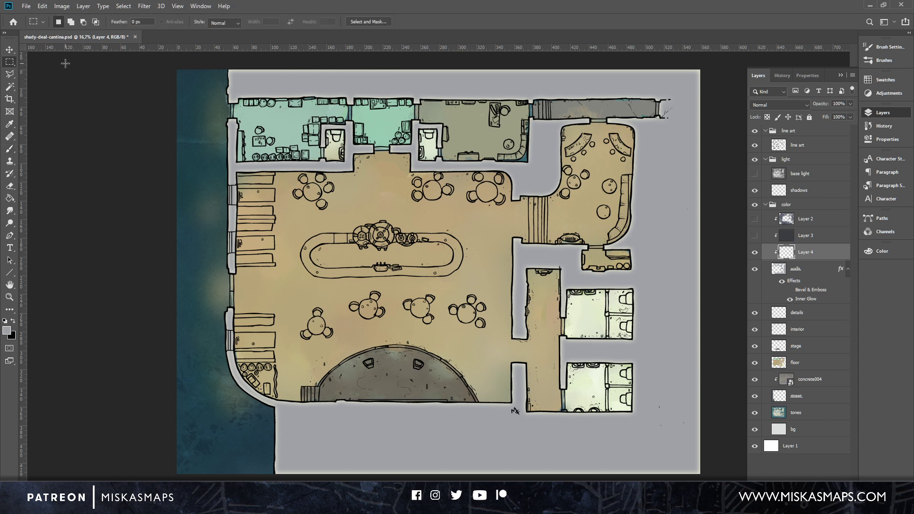
{"action": "left_click_drag", "start_coordinate": [230, 70], "coordinate": [725, 75]}
{"action": "key", "text": "g"}
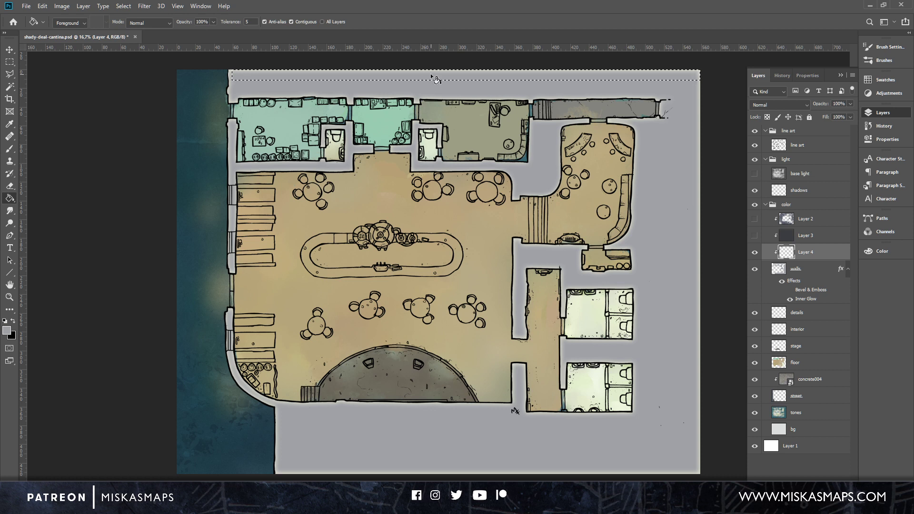
Show Layer 2 and Layer 3 again and make Layer 3 the active layer.
{"action": "left_click_drag", "start_coordinate": [754, 224], "coordinate": [757, 229]}
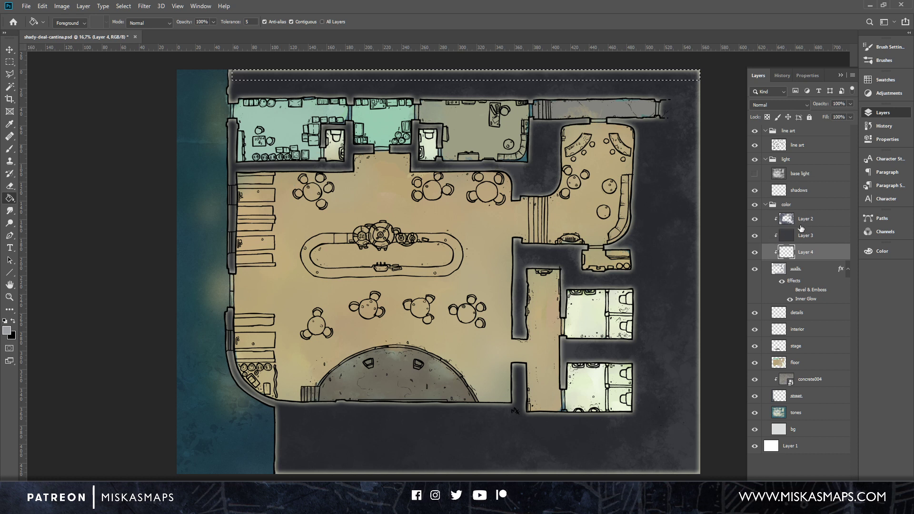
{"action": "left_click", "coordinate": [812, 235]}
{"action": "left_click", "coordinate": [818, 220]}
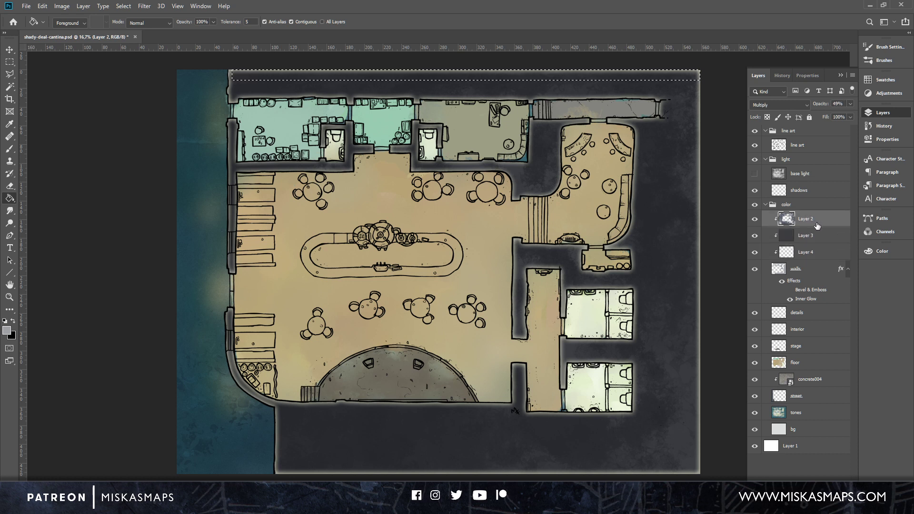
{"action": "left_click", "coordinate": [816, 235]}
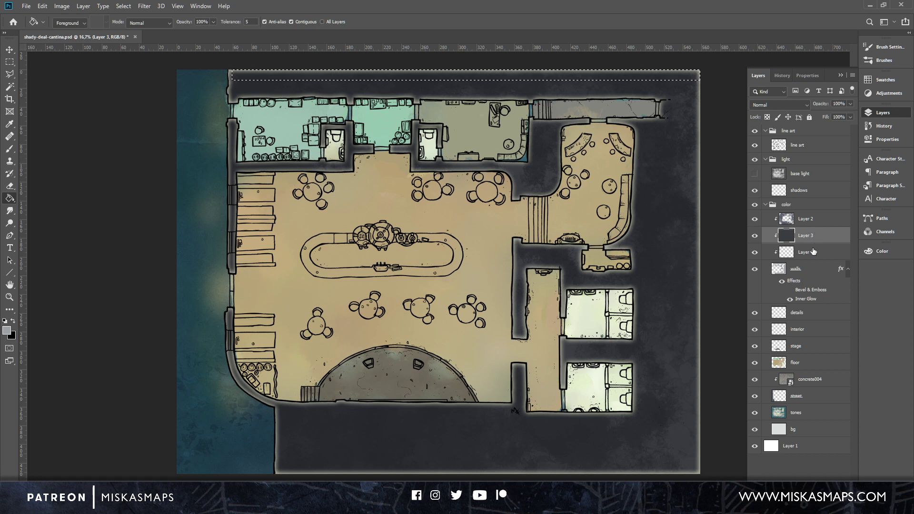
Compare the walls with Inner Glow off and on, and try Layer 4 at different positions in the clipped stack.
{"action": "left_click", "coordinate": [791, 300]}
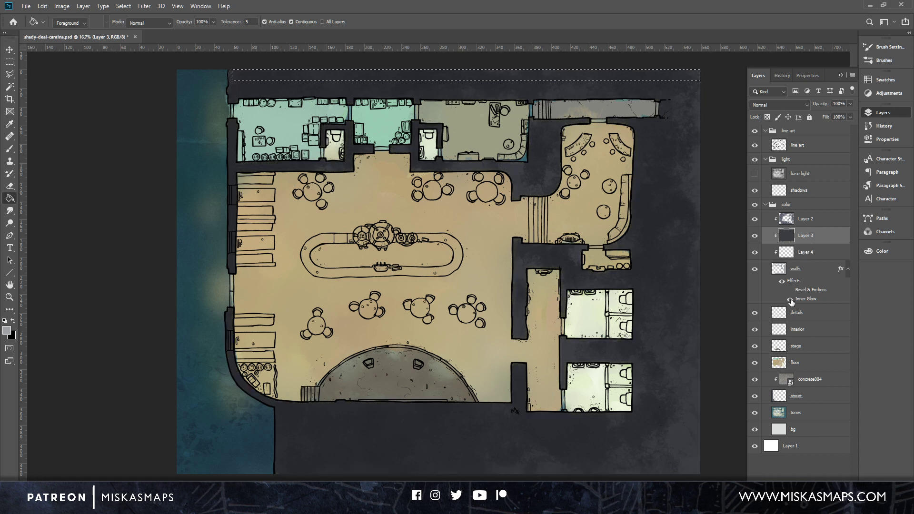
{"action": "left_click", "coordinate": [790, 299]}
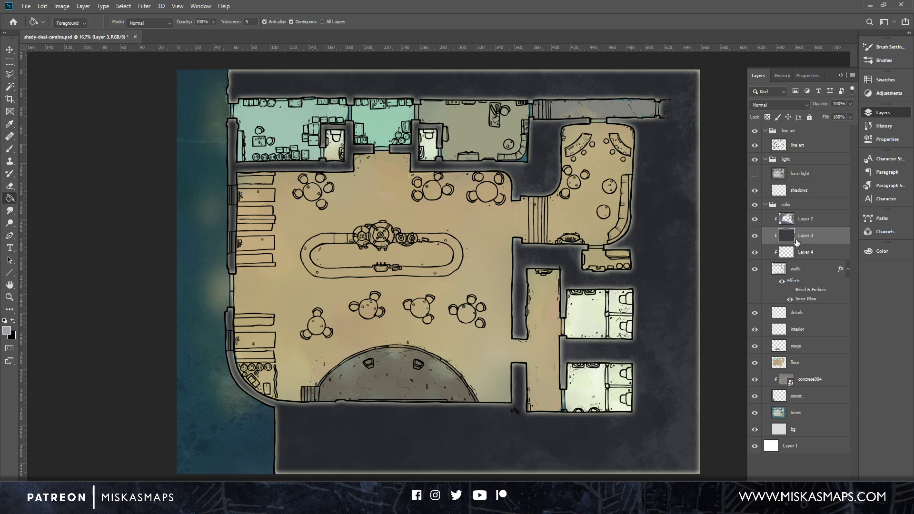
{"action": "double_click", "coordinate": [806, 252]}
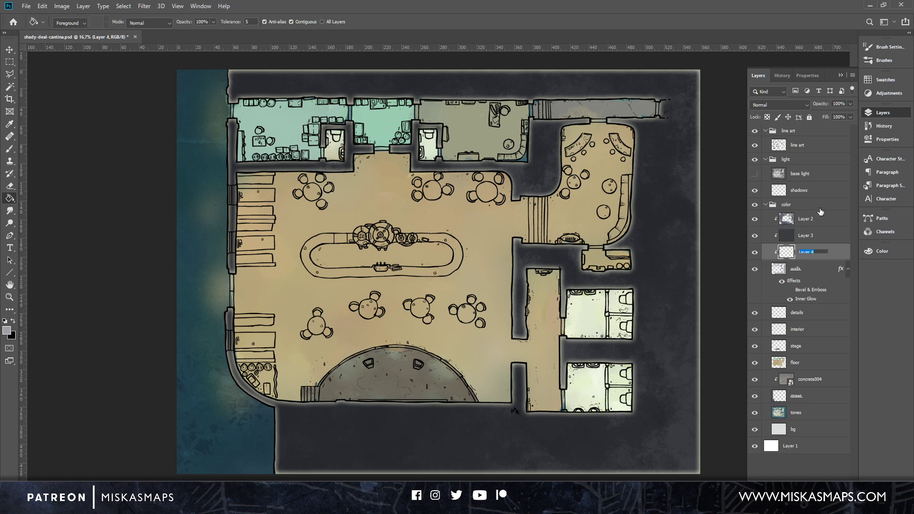
{"action": "left_click", "coordinate": [833, 253]}
{"action": "right_click", "coordinate": [831, 250]}
{"action": "key", "text": "Escape"}
{"action": "left_click_drag", "start_coordinate": [832, 251], "coordinate": [826, 222]}
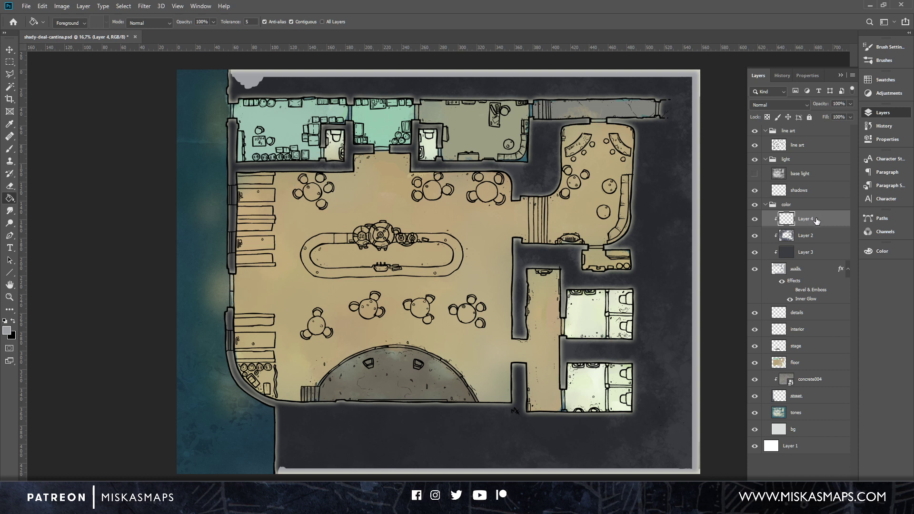
{"action": "left_click_drag", "start_coordinate": [816, 222], "coordinate": [815, 245]}
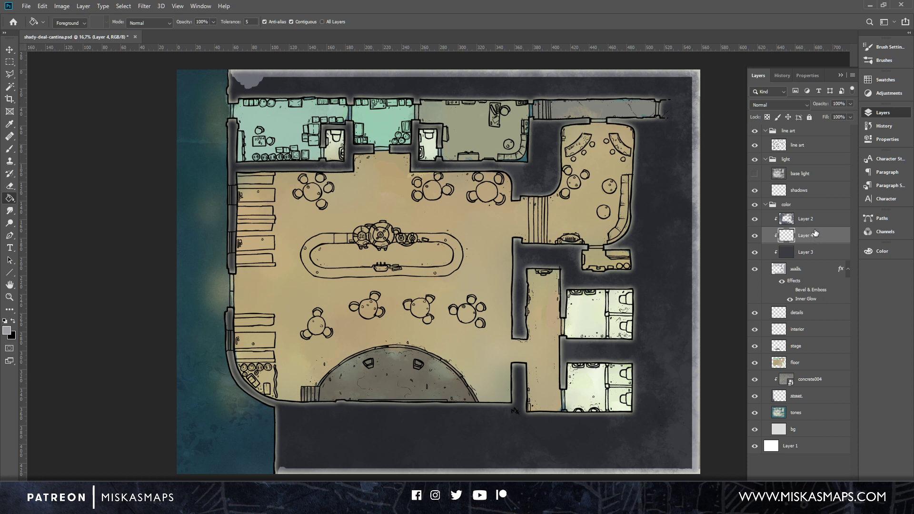
{"action": "left_click_drag", "start_coordinate": [814, 235], "coordinate": [814, 249]}
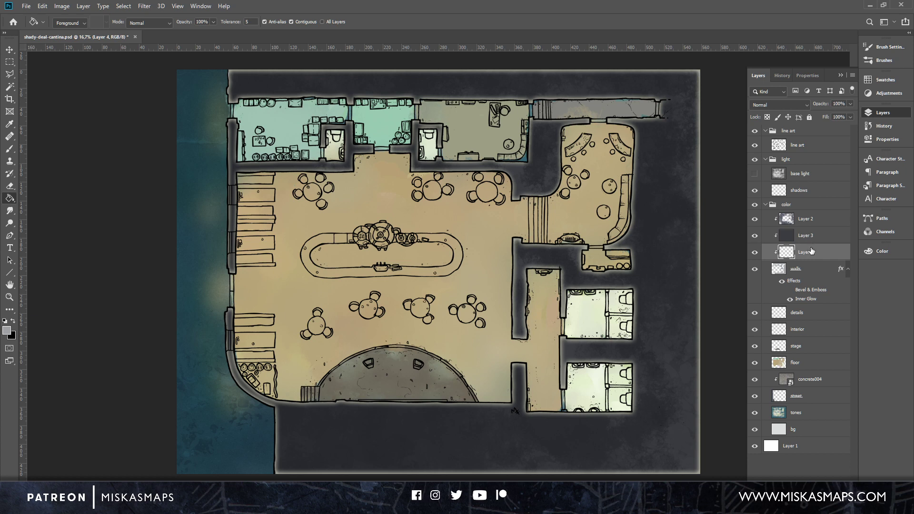
Move Layer 4 above Layer 2 and release its clipping mask.
{"action": "left_click_drag", "start_coordinate": [810, 252], "coordinate": [823, 219]}
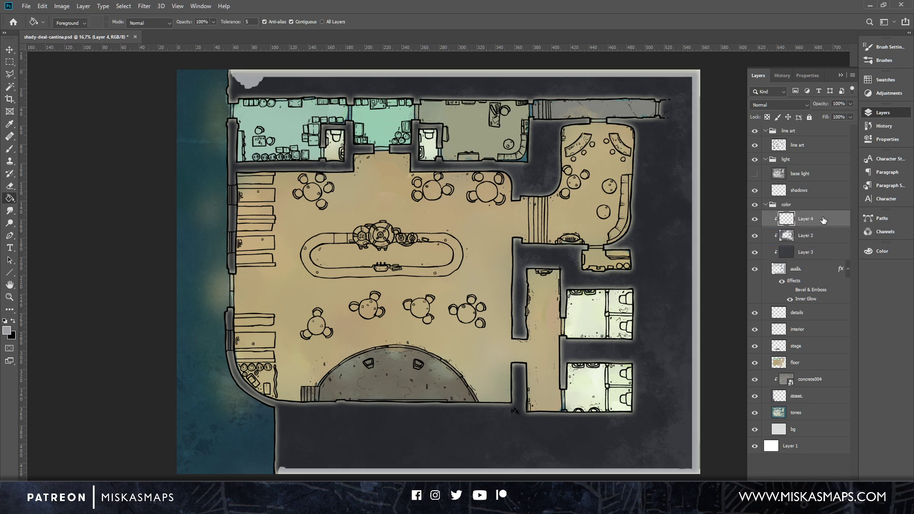
{"action": "right_click", "coordinate": [824, 217]}
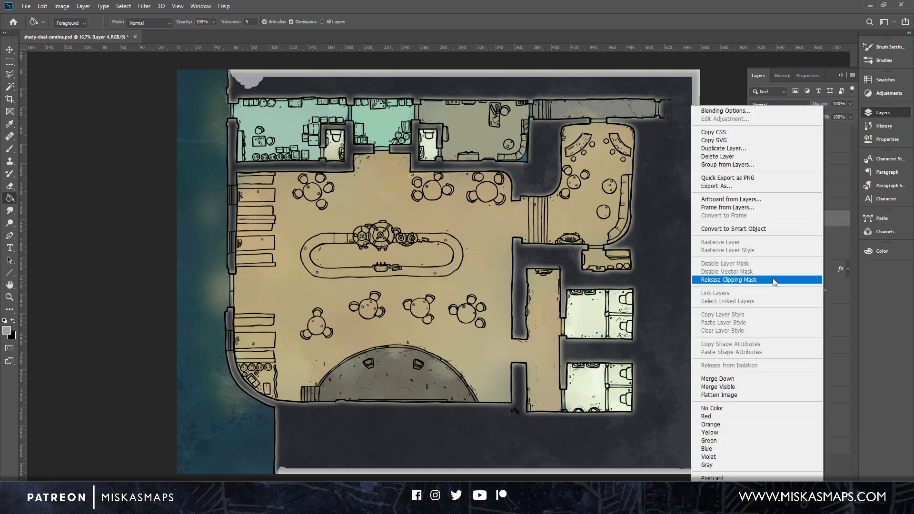
{"action": "left_click", "coordinate": [719, 280]}
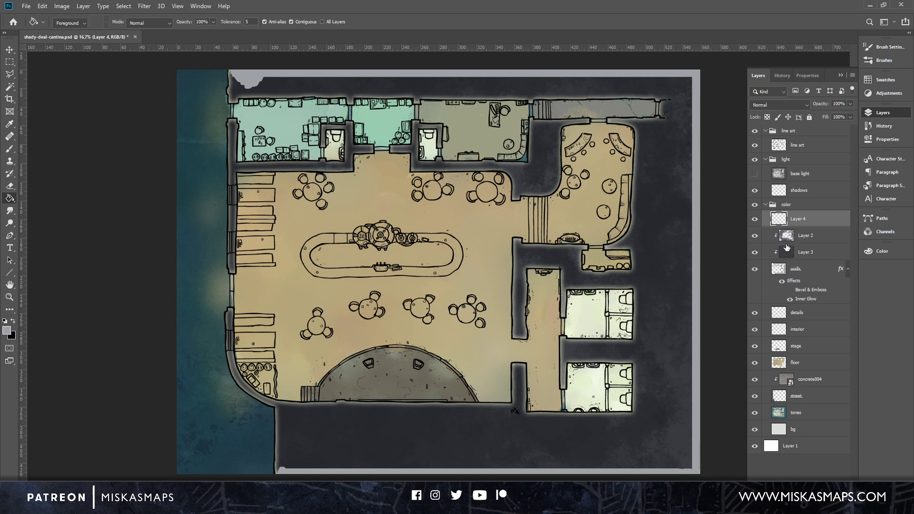
With Layer 2 hidden, fill Layer 4's border strip with dark grey sampled from the walls, and delete Layer 4 after showing Layer 2.
{"action": "left_click", "coordinate": [755, 235]}
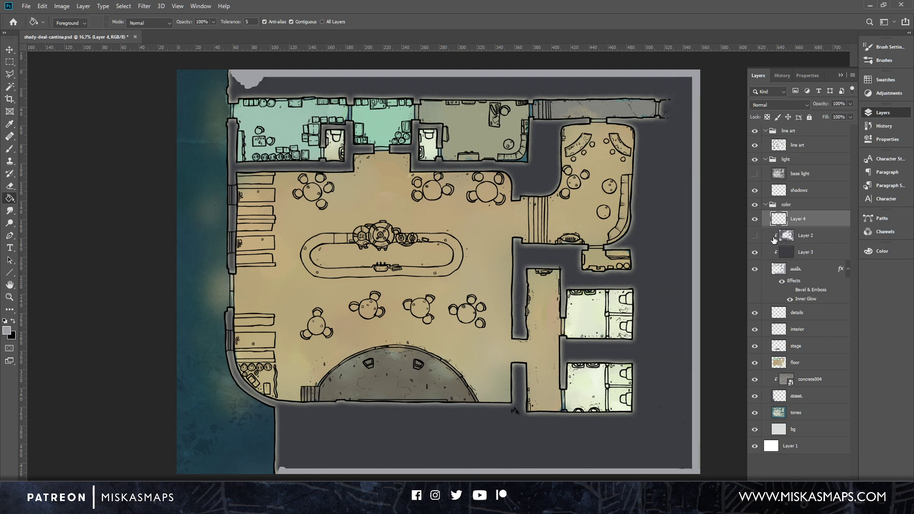
{"action": "left_click", "coordinate": [778, 235], "text": "alt"}
{"action": "left_click", "coordinate": [254, 77]}
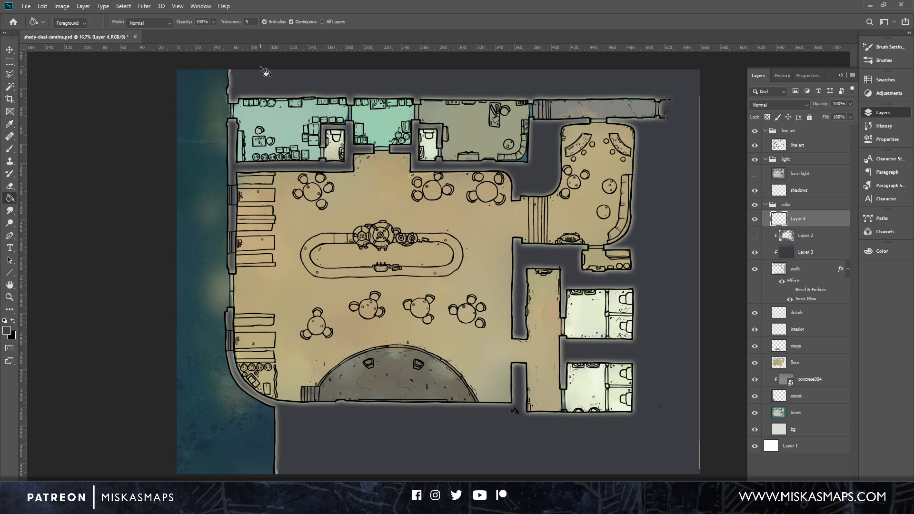
{"action": "left_click", "coordinate": [755, 236]}
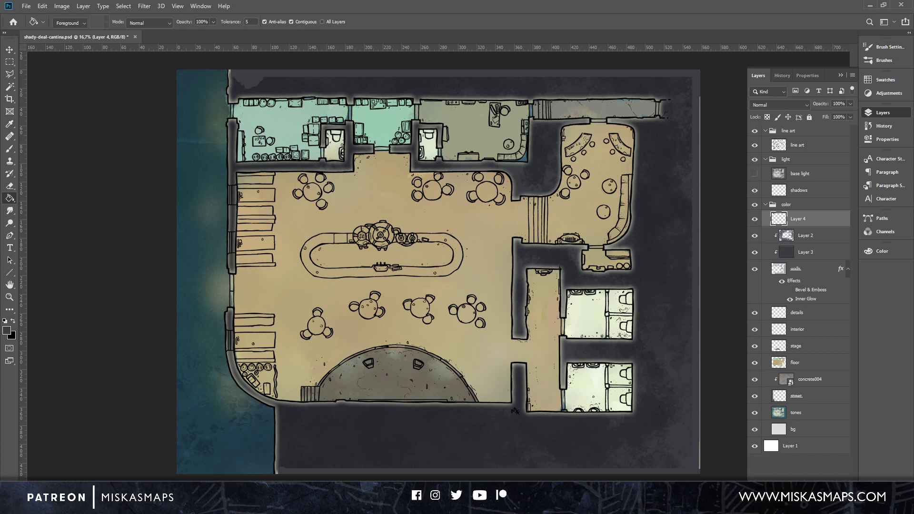
{"action": "key", "text": "Delete"}
Duplicate the walls layer as walls copy, hide the original and rasterize the copy's layer style.
{"action": "left_click", "coordinate": [810, 254]}
{"action": "right_click", "coordinate": [814, 252]}
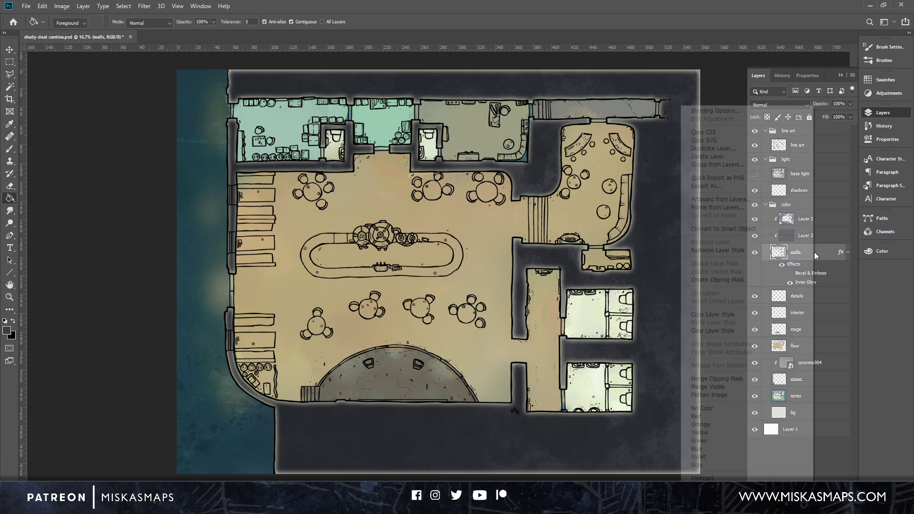
{"action": "left_click", "coordinate": [747, 149]}
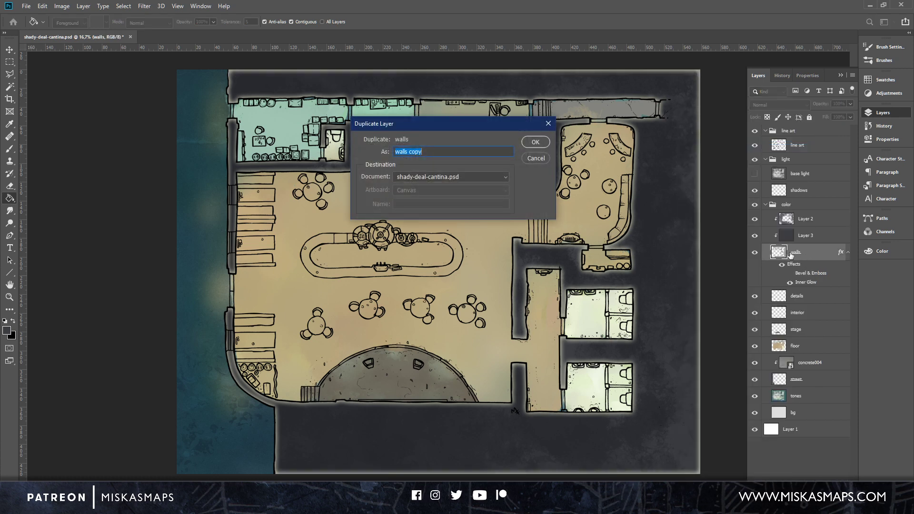
{"action": "left_click", "coordinate": [535, 143]}
{"action": "left_click", "coordinate": [755, 295]}
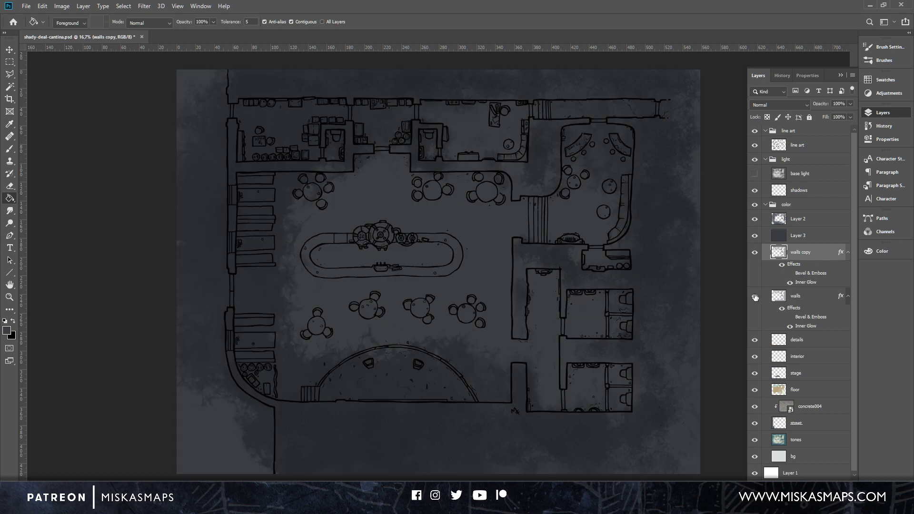
{"action": "right_click", "coordinate": [808, 253]}
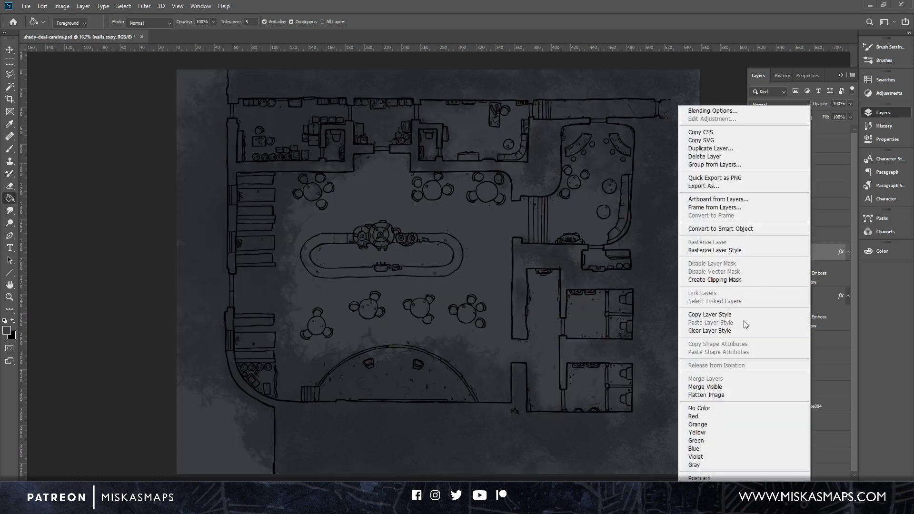
{"action": "left_click", "coordinate": [745, 251]}
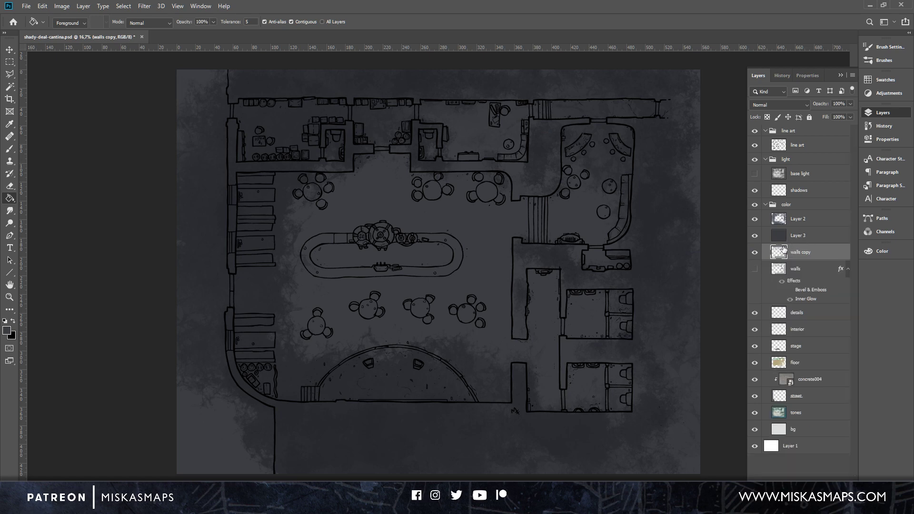
Clip Layer 2 and Layer 3 to the walls copy layer and hide both of them.
{"action": "left_click", "coordinate": [803, 222]}
{"action": "left_click", "coordinate": [815, 234], "text": "shift"}
{"action": "right_click", "coordinate": [815, 234]}
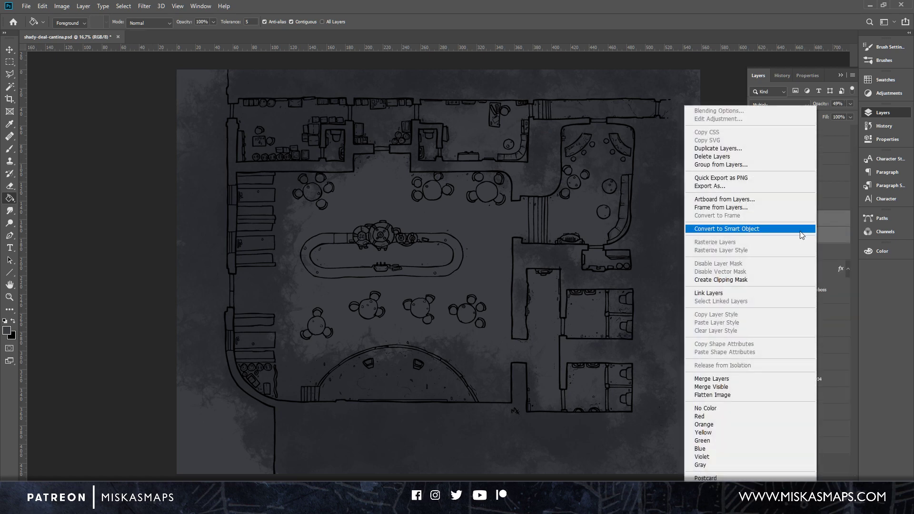
{"action": "left_click", "coordinate": [761, 278]}
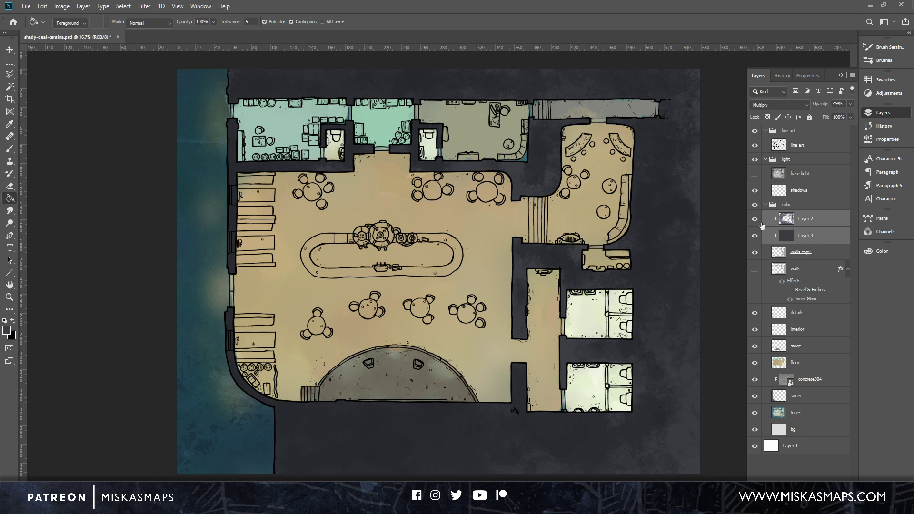
{"action": "left_click_drag", "start_coordinate": [755, 220], "coordinate": [755, 235]}
Set the brush to 168 px and paint the walls' light grey over the glow along the outer map edges on walls copy.
{"action": "left_click", "coordinate": [823, 253]}
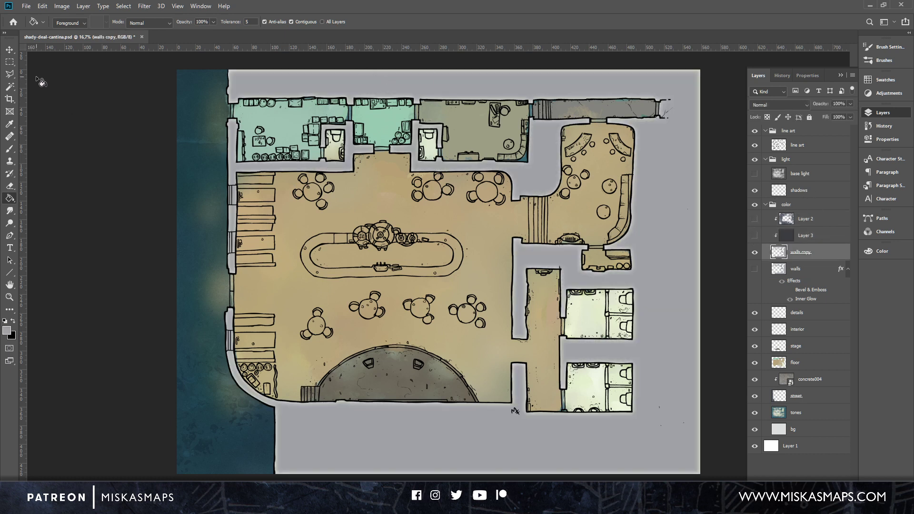
{"action": "left_click", "coordinate": [10, 148]}
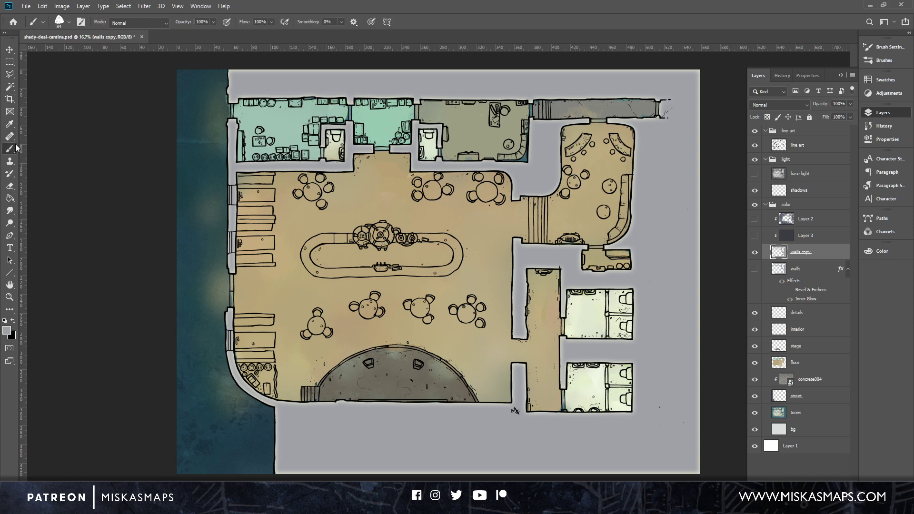
{"action": "right_click", "coordinate": [248, 71]}
{"action": "double_click", "coordinate": [348, 55]}
{"action": "type", "text": "168"}
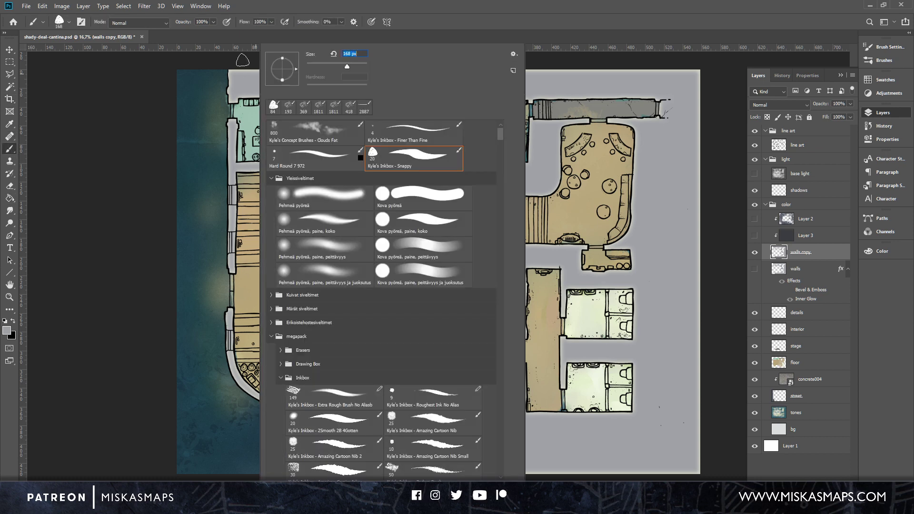
{"action": "key", "text": "Return"}
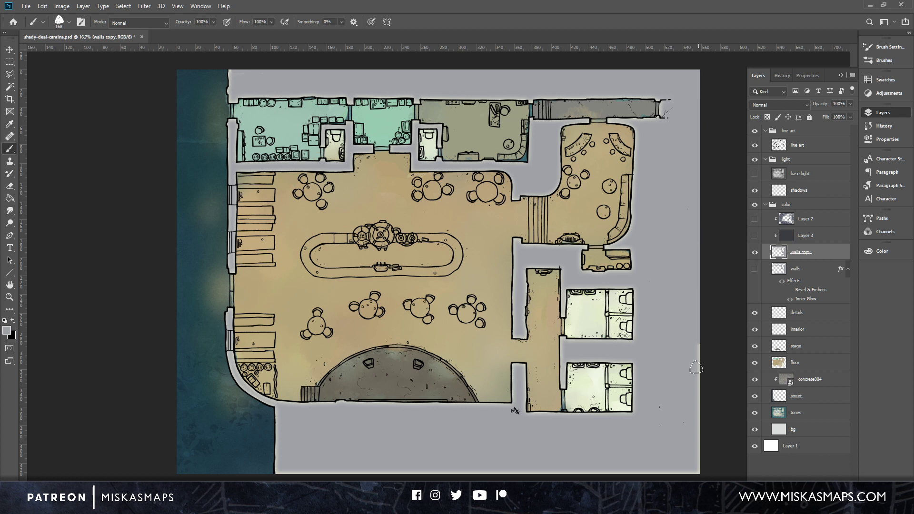
{"action": "mouse_move", "coordinate": [709, 478]}
{"action": "left_mouse_down"}
{"action": "mouse_move", "coordinate": [701, 422]}
{"action": "mouse_move", "coordinate": [689, 457]}
{"action": "mouse_move", "coordinate": [698, 477]}
{"action": "mouse_move", "coordinate": [642, 475]}
{"action": "mouse_move", "coordinate": [680, 468]}
{"action": "mouse_move", "coordinate": [281, 476]}
{"action": "left_mouse_up"}
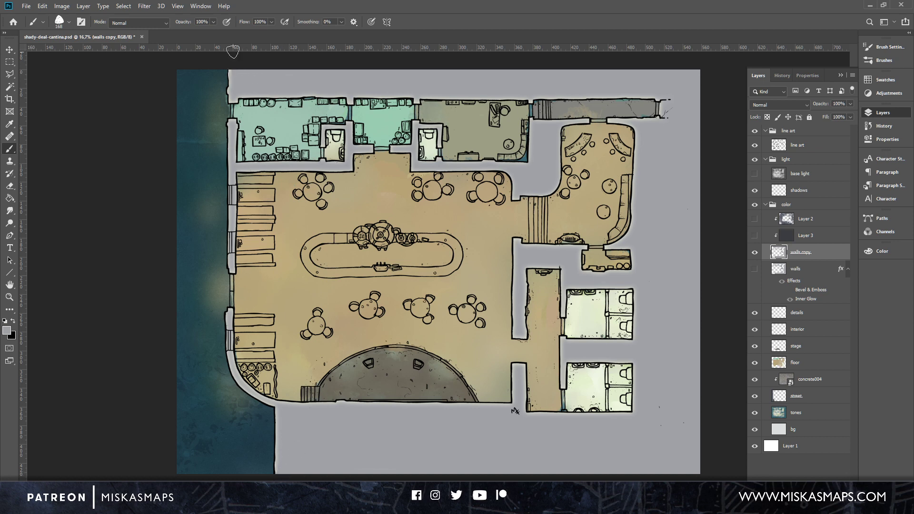
Show Layer 2, Layer 3 and the base light layer again.
{"action": "left_click", "coordinate": [754, 219]}
{"action": "left_click", "coordinate": [755, 235]}
{"action": "left_click", "coordinate": [755, 173]}
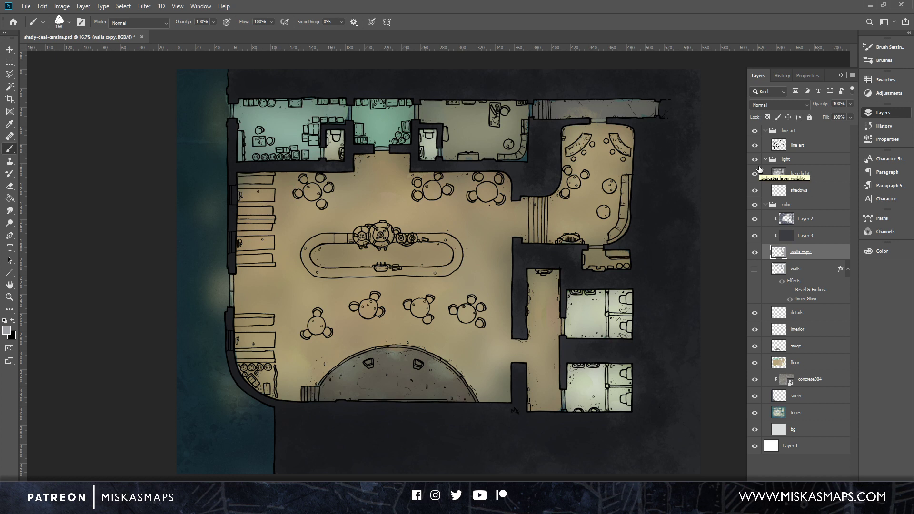
Set Layer 3's blend mode to Overlay.
{"action": "left_click", "coordinate": [807, 235]}
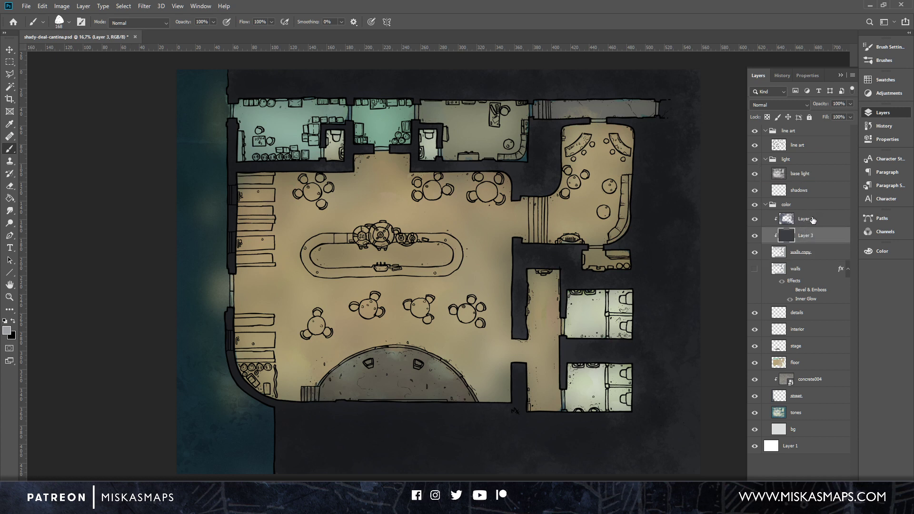
{"action": "left_click", "coordinate": [806, 105]}
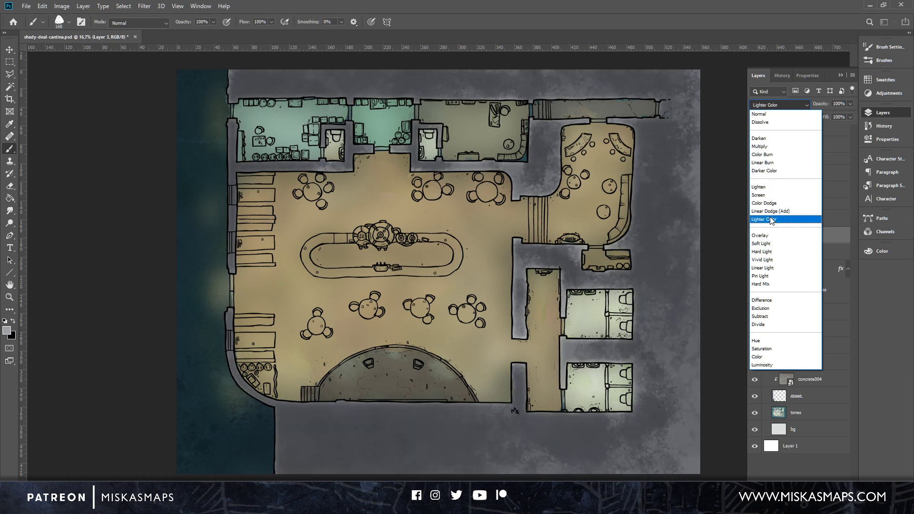
{"action": "left_click", "coordinate": [768, 236]}
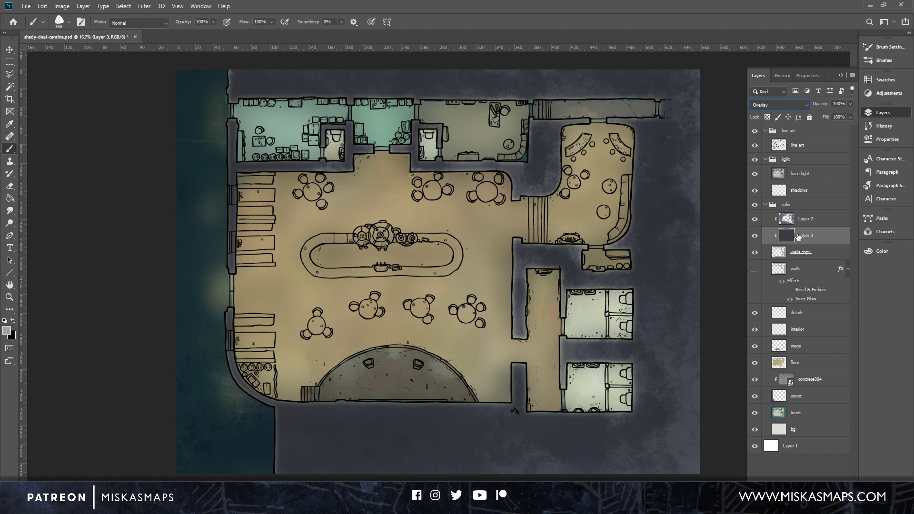
Show the original walls layer with its Inner Glow and delete the walls copy layer.
{"action": "left_click", "coordinate": [754, 252]}
{"action": "left_click", "coordinate": [755, 269]}
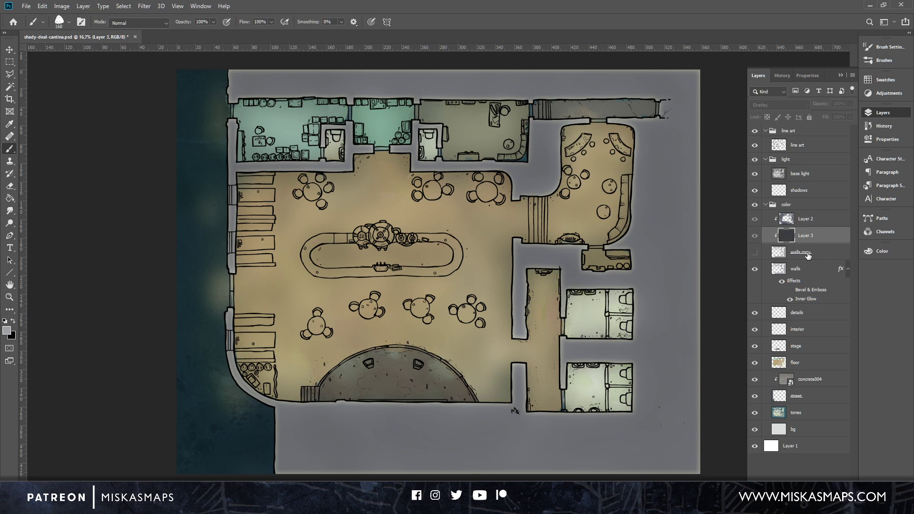
{"action": "left_click_drag", "start_coordinate": [820, 254], "coordinate": [845, 487]}
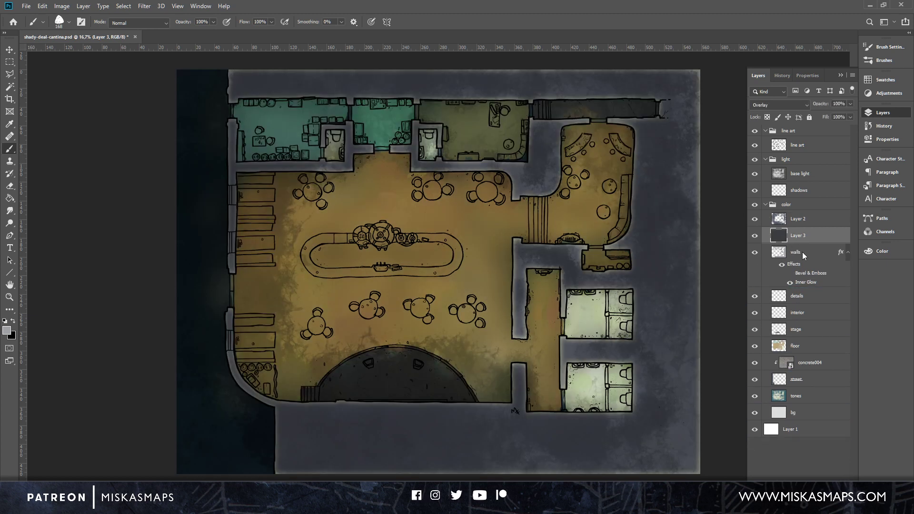
Clip Layer 2 and Layer 3 to the original walls layer.
{"action": "left_click", "coordinate": [812, 219], "text": "shift"}
{"action": "right_click", "coordinate": [812, 218]}
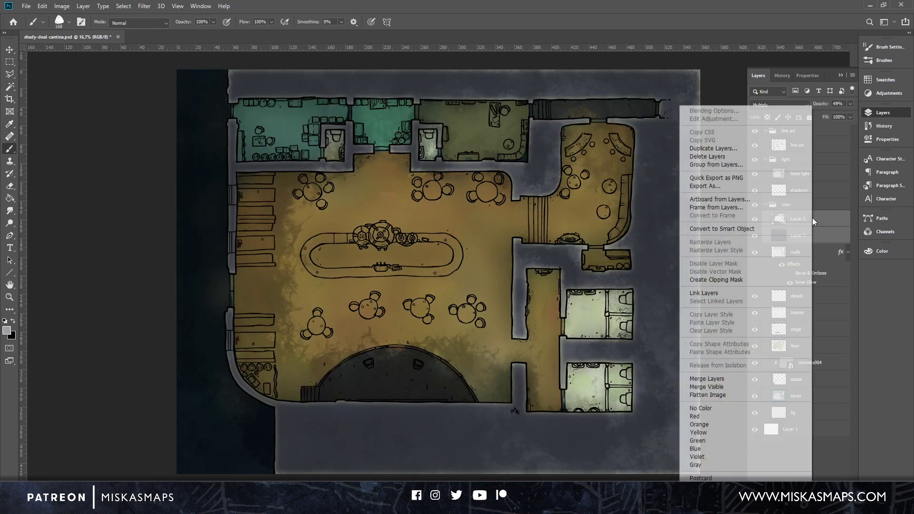
{"action": "left_click", "coordinate": [751, 282]}
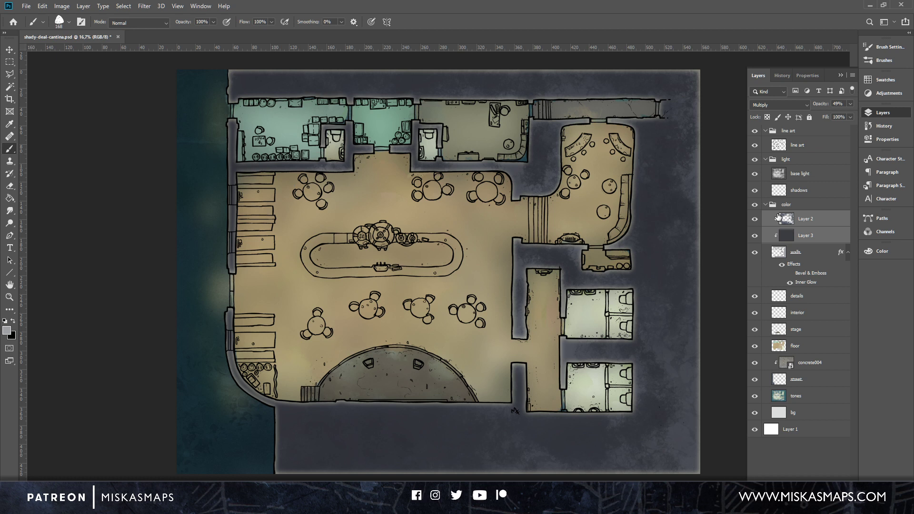
{"action": "left_click", "coordinate": [10, 62]}
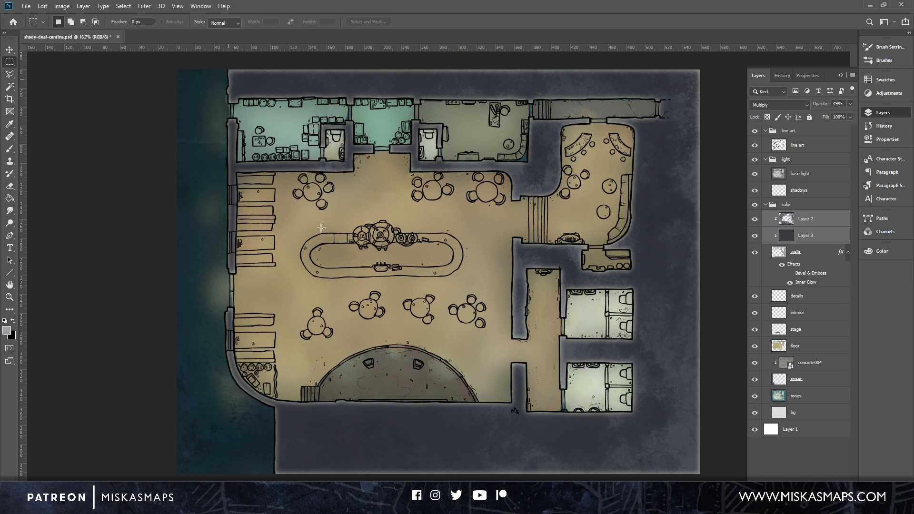
{"action": "key", "text": "ctrl+a"}
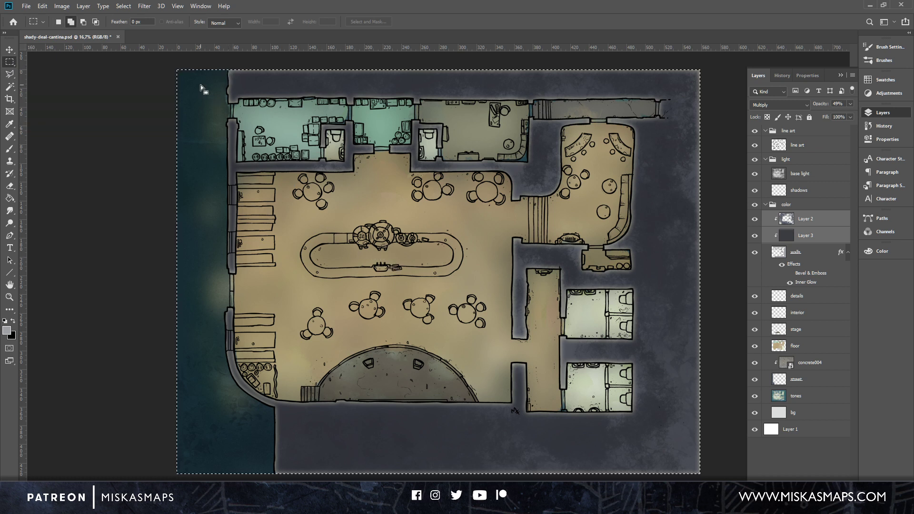
{"action": "key", "text": "ctrl+d"}
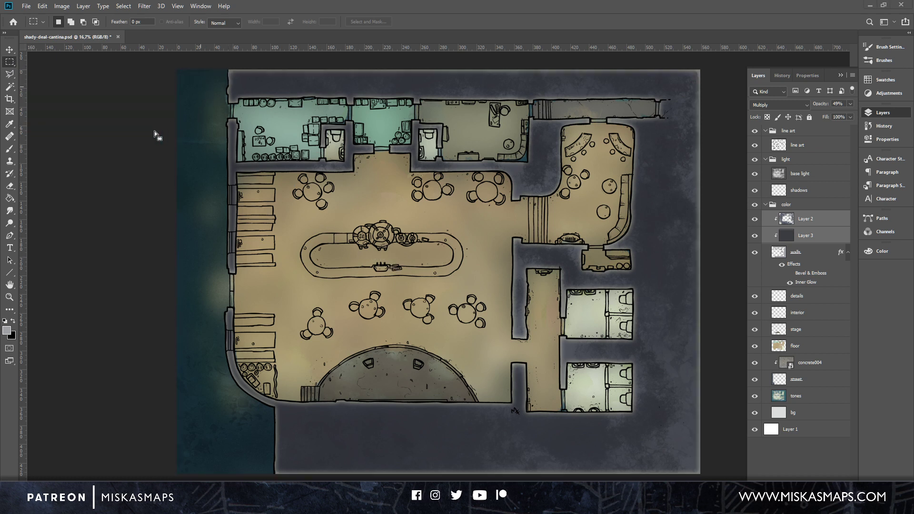
Add a thin black frame around the whole map's outer edge on a new layer above the clipped wall layers.
{"action": "key", "text": "ctrl+a"}
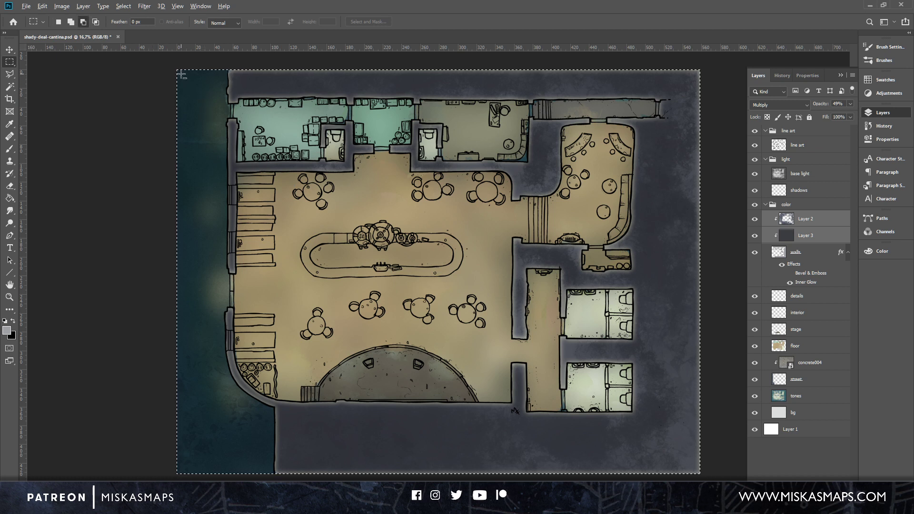
{"action": "left_click_drag", "start_coordinate": [181, 75], "coordinate": [696, 470]}
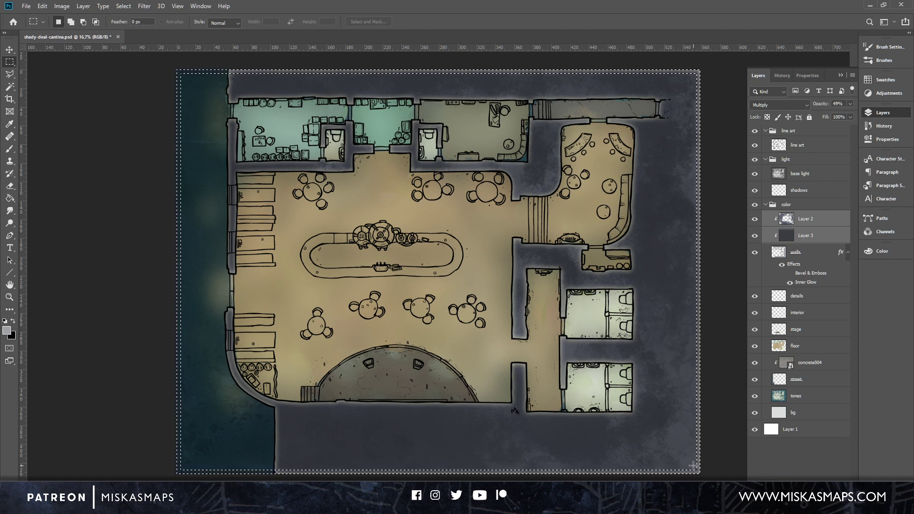
{"action": "left_click", "coordinate": [13, 321]}
{"action": "key", "text": "ctrl+shift+alt+n"}
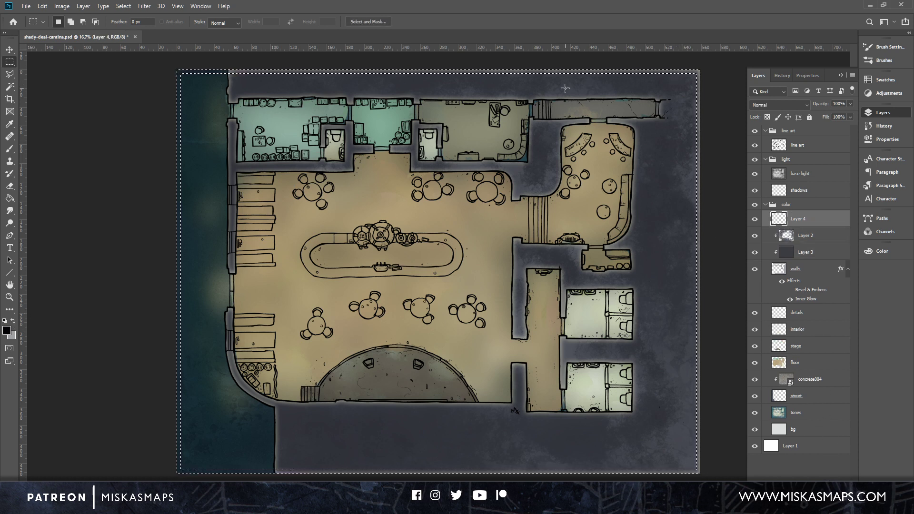
{"action": "key", "text": "g"}
{"action": "left_click", "coordinate": [184, 76]}
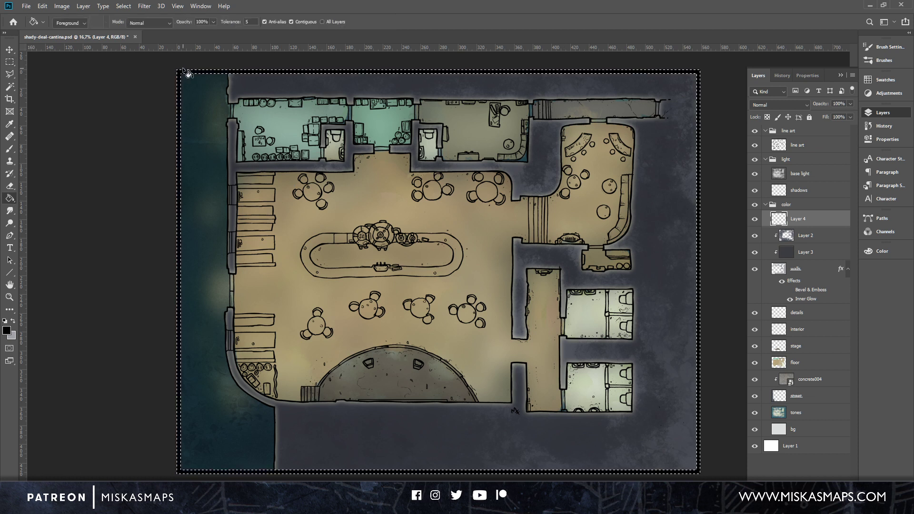
{"action": "key", "text": "ctrl+d"}
Make the interior layer active and choose a dark brown swatch as the foreground colour.
{"action": "left_click", "coordinate": [802, 329]}
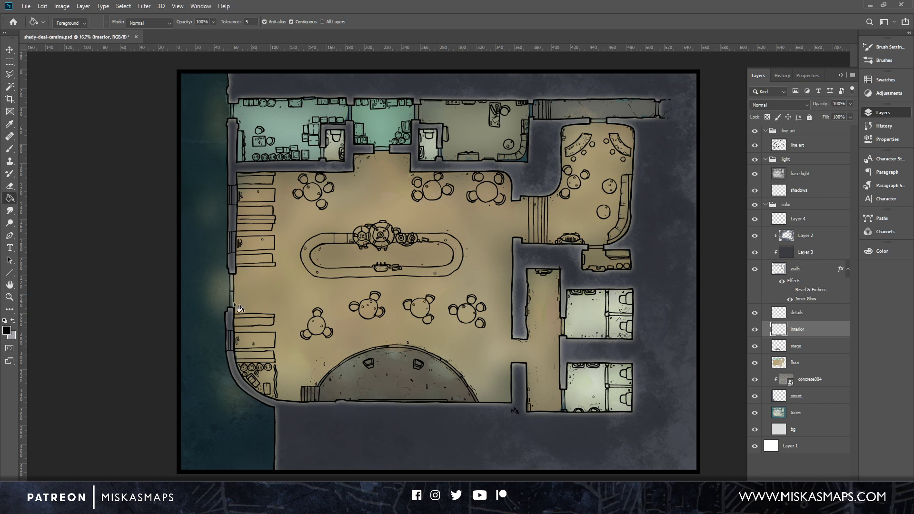
{"action": "left_click", "coordinate": [13, 321]}
{"action": "left_click", "coordinate": [885, 79]}
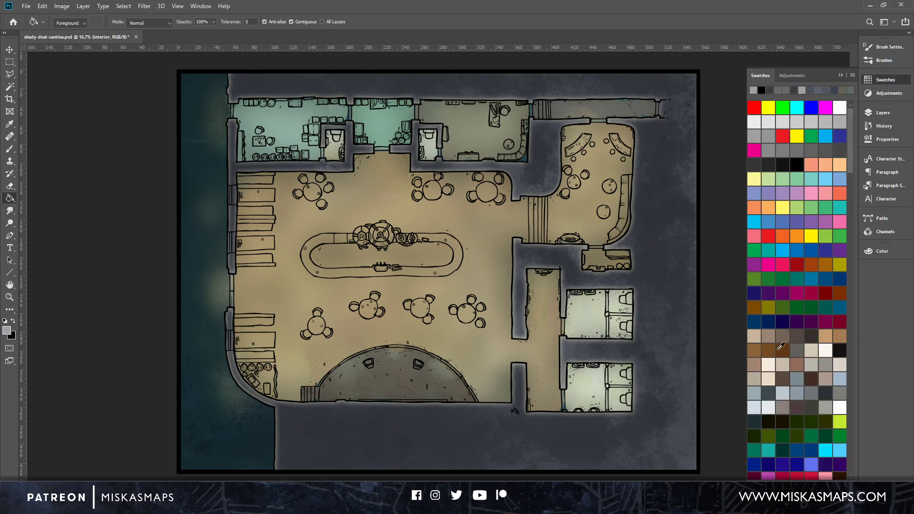
{"action": "left_click", "coordinate": [784, 336]}
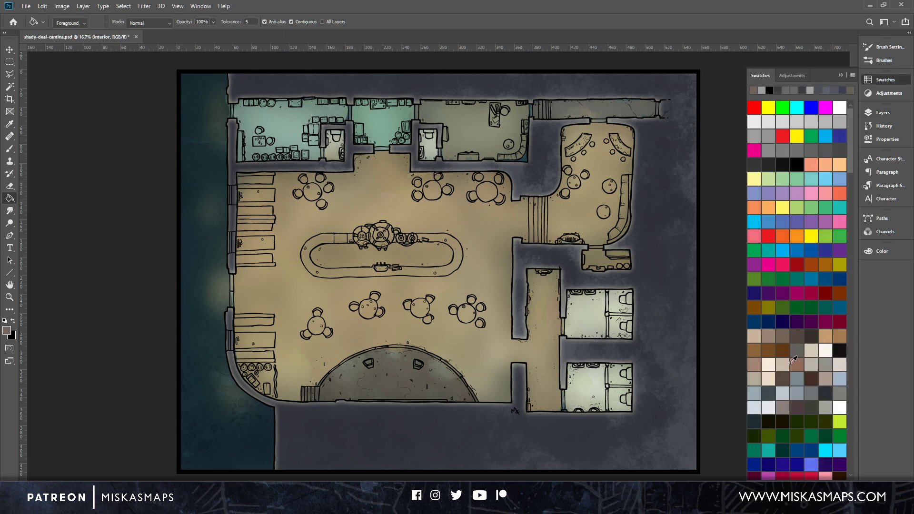
{"action": "left_click", "coordinate": [809, 335]}
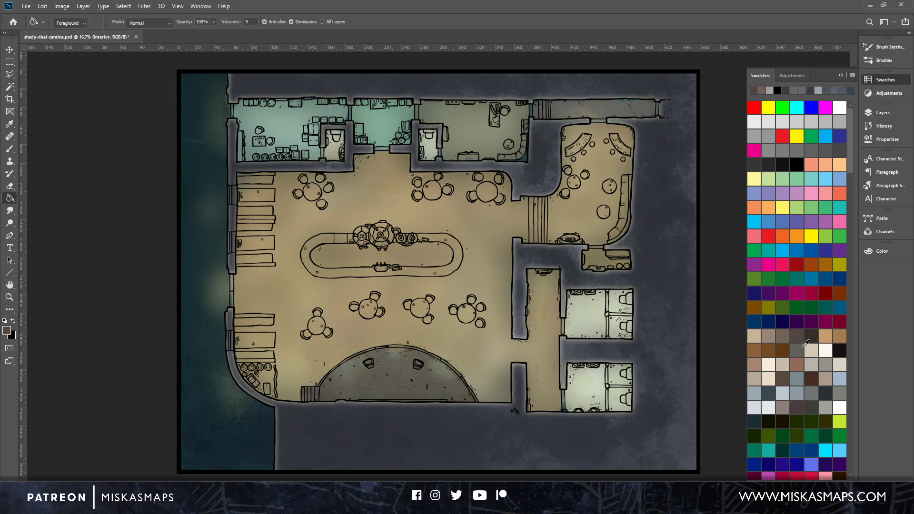
Paint the round table in the main hall's upper-left area dark brown with the Snappy brush at 33 px.
{"action": "left_click", "coordinate": [10, 149]}
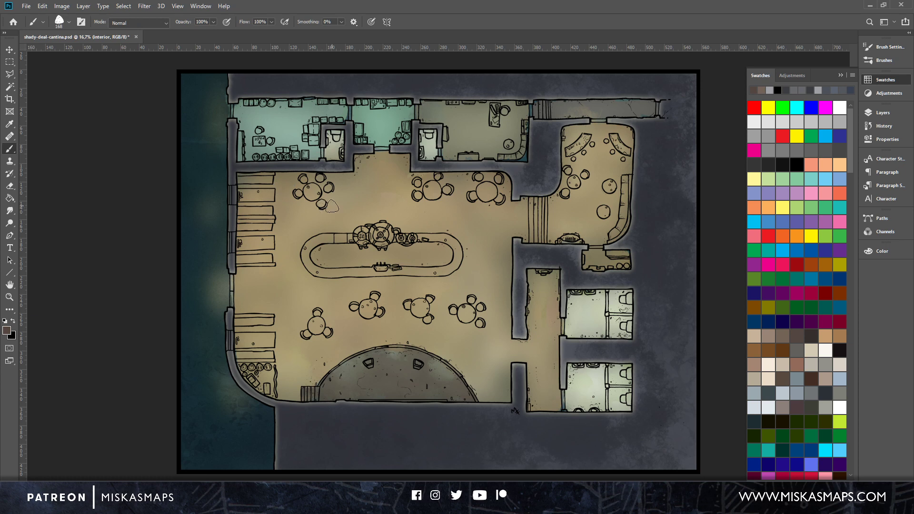
{"action": "key", "text": "ctrl+plus"}
{"action": "key", "text": "ctrl+plus"}
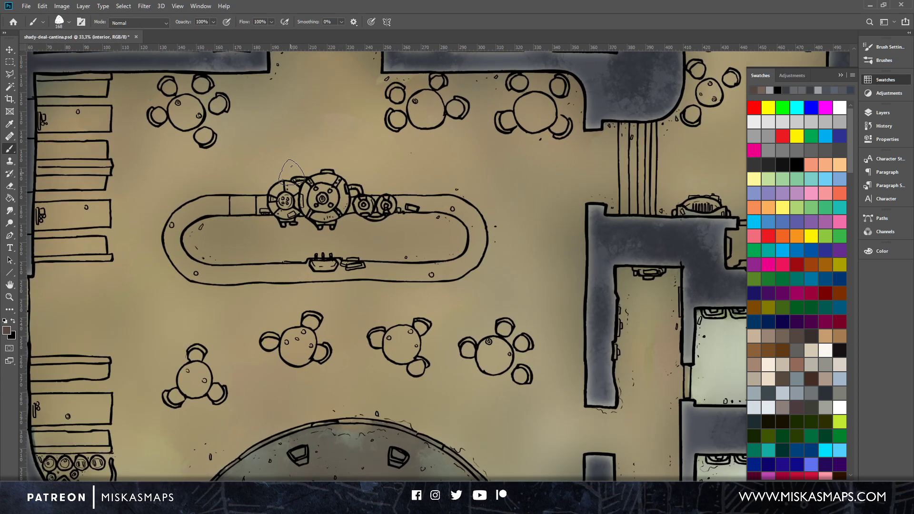
{"action": "right_click", "coordinate": [304, 155]}
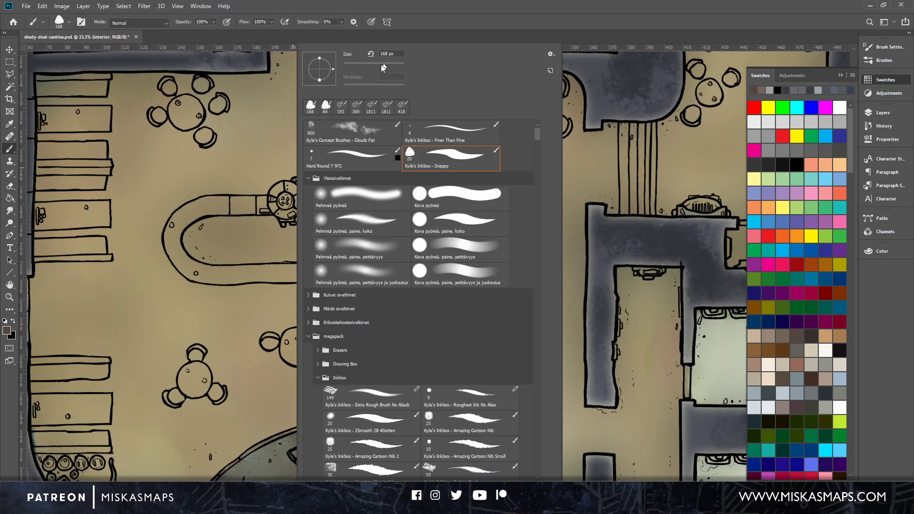
{"action": "left_click_drag", "start_coordinate": [362, 64], "coordinate": [356, 63]}
{"action": "mouse_move", "coordinate": [177, 106]}
{"action": "left_mouse_down"}
{"action": "mouse_move", "coordinate": [195, 122]}
{"action": "mouse_move", "coordinate": [183, 128]}
{"action": "mouse_move", "coordinate": [171, 114]}
{"action": "mouse_move", "coordinate": [175, 123]}
{"action": "mouse_move", "coordinate": [197, 110]}
{"action": "left_mouse_up"}
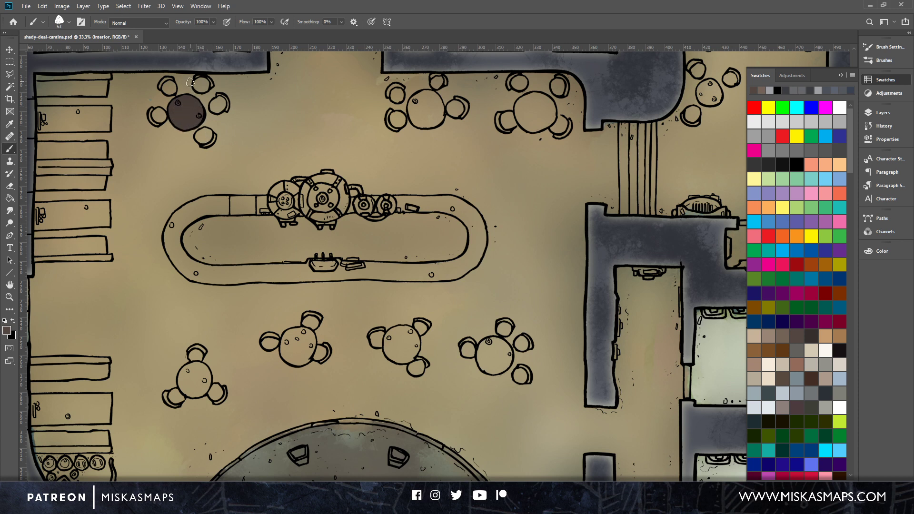
Paint the middle round table above the bar and its chairs dark brown.
{"action": "mouse_move", "coordinate": [417, 96]}
{"action": "left_mouse_down"}
{"action": "mouse_move", "coordinate": [415, 118]}
{"action": "mouse_move", "coordinate": [413, 103]}
{"action": "mouse_move", "coordinate": [430, 95]}
{"action": "mouse_move", "coordinate": [441, 119]}
{"action": "mouse_move", "coordinate": [426, 126]}
{"action": "mouse_move", "coordinate": [411, 109]}
{"action": "mouse_move", "coordinate": [422, 125]}
{"action": "mouse_move", "coordinate": [442, 113]}
{"action": "mouse_move", "coordinate": [438, 99]}
{"action": "mouse_move", "coordinate": [412, 101]}
{"action": "mouse_move", "coordinate": [426, 113]}
{"action": "mouse_move", "coordinate": [420, 119]}
{"action": "mouse_move", "coordinate": [437, 109]}
{"action": "mouse_move", "coordinate": [437, 75]}
{"action": "mouse_move", "coordinate": [451, 107]}
{"action": "mouse_move", "coordinate": [460, 110]}
{"action": "mouse_move", "coordinate": [458, 100]}
{"action": "mouse_move", "coordinate": [467, 107]}
{"action": "mouse_move", "coordinate": [463, 116]}
{"action": "left_mouse_up"}
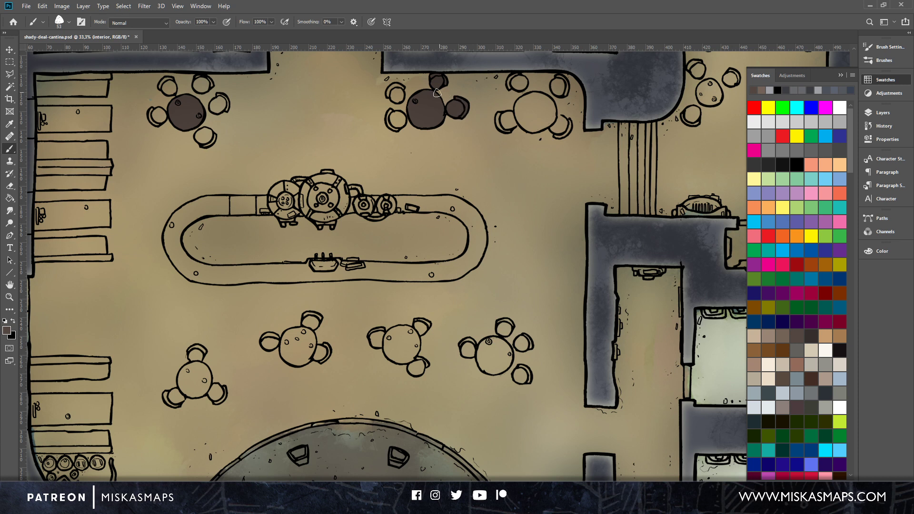
{"action": "left_click_drag", "start_coordinate": [395, 91], "coordinate": [401, 88]}
{"action": "mouse_move", "coordinate": [394, 122]}
{"action": "left_mouse_down"}
{"action": "mouse_move", "coordinate": [391, 112]}
{"action": "mouse_move", "coordinate": [397, 123]}
{"action": "left_mouse_up"}
Colour the five chairs around the upper-left round table dark brown.
{"action": "left_click_drag", "start_coordinate": [206, 133], "coordinate": [200, 138]}
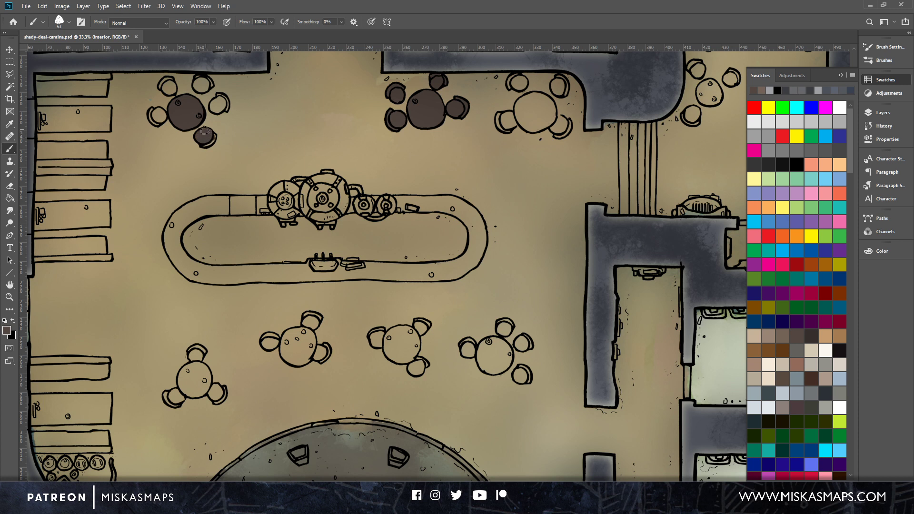
{"action": "left_click_drag", "start_coordinate": [208, 141], "coordinate": [220, 105]}
{"action": "mouse_move", "coordinate": [221, 98]}
{"action": "left_mouse_down"}
{"action": "mouse_move", "coordinate": [215, 104]}
{"action": "mouse_move", "coordinate": [199, 86]}
{"action": "mouse_move", "coordinate": [205, 78]}
{"action": "mouse_move", "coordinate": [210, 85]}
{"action": "mouse_move", "coordinate": [162, 86]}
{"action": "mouse_move", "coordinate": [173, 81]}
{"action": "left_mouse_up"}
{"action": "mouse_move", "coordinate": [158, 125]}
{"action": "left_mouse_down"}
{"action": "mouse_move", "coordinate": [158, 112]}
{"action": "mouse_move", "coordinate": [150, 117]}
{"action": "mouse_move", "coordinate": [156, 126]}
{"action": "mouse_move", "coordinate": [159, 111]}
{"action": "left_mouse_up"}
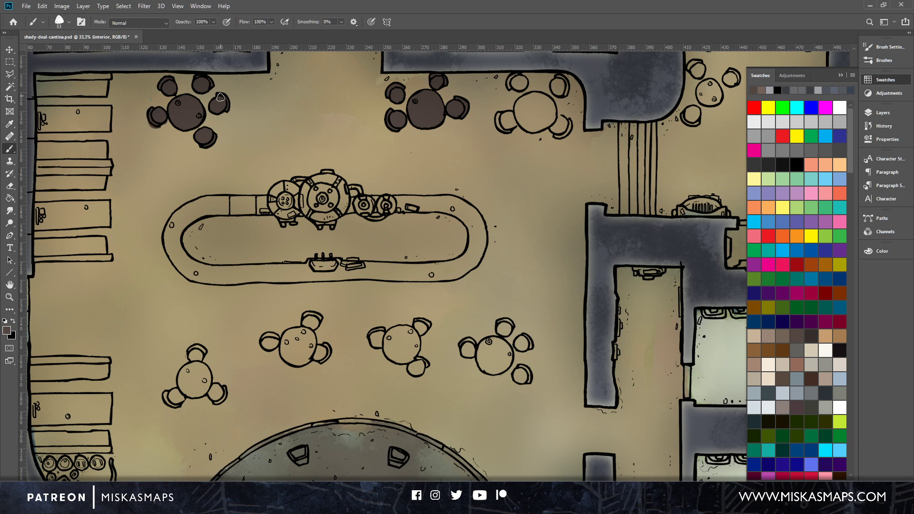
{"action": "key", "text": "e"}
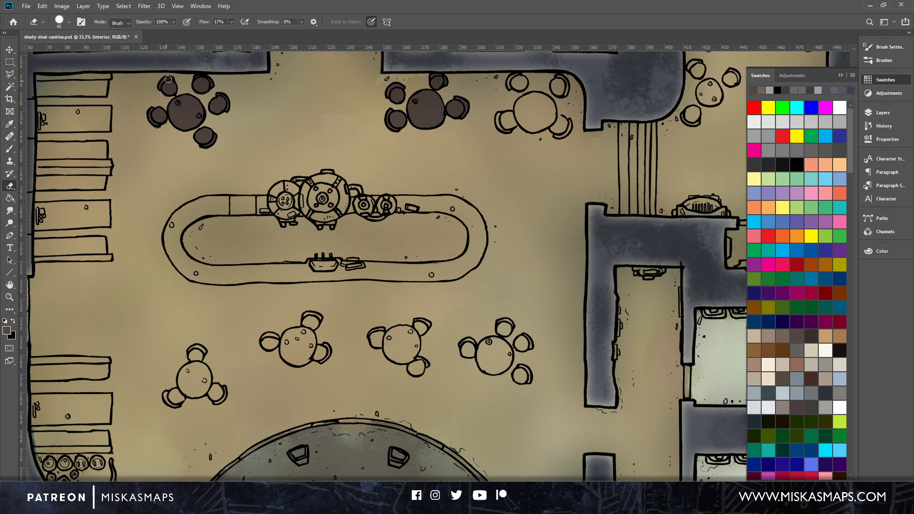
{"action": "key", "text": "b"}
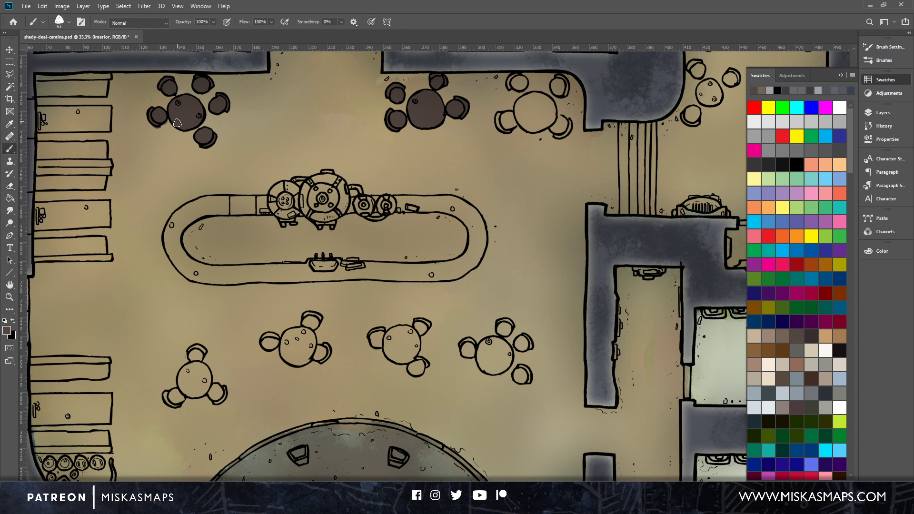
{"action": "key", "text": "e"}
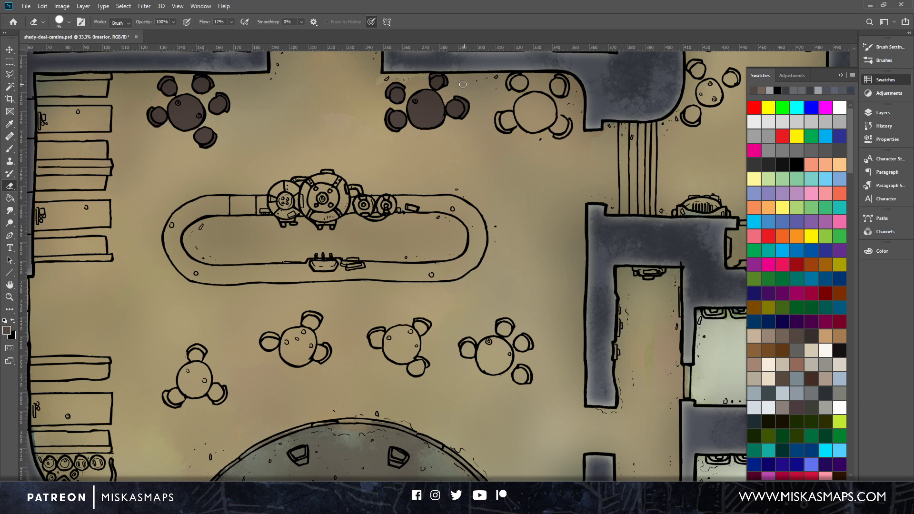
{"action": "key", "text": "b"}
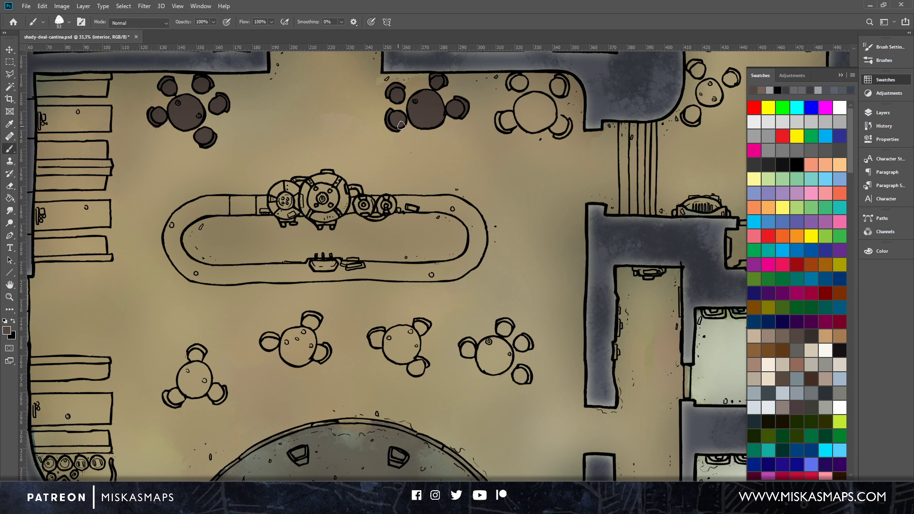
Paint the upper-right round table in the main hall and its chairs dark brown.
{"action": "mouse_move", "coordinate": [541, 109]}
{"action": "left_mouse_down"}
{"action": "mouse_move", "coordinate": [373, 182]}
{"action": "mouse_move", "coordinate": [364, 196]}
{"action": "mouse_move", "coordinate": [367, 184]}
{"action": "mouse_move", "coordinate": [379, 191]}
{"action": "mouse_move", "coordinate": [356, 189]}
{"action": "mouse_move", "coordinate": [358, 173]}
{"action": "mouse_move", "coordinate": [350, 186]}
{"action": "mouse_move", "coordinate": [367, 205]}
{"action": "mouse_move", "coordinate": [378, 174]}
{"action": "mouse_move", "coordinate": [342, 192]}
{"action": "mouse_move", "coordinate": [333, 202]}
{"action": "mouse_move", "coordinate": [341, 206]}
{"action": "mouse_move", "coordinate": [342, 193]}
{"action": "left_mouse_up"}
{"action": "mouse_move", "coordinate": [353, 155]}
{"action": "left_mouse_down"}
{"action": "mouse_move", "coordinate": [344, 164]}
{"action": "mouse_move", "coordinate": [397, 167]}
{"action": "mouse_move", "coordinate": [396, 155]}
{"action": "left_mouse_up"}
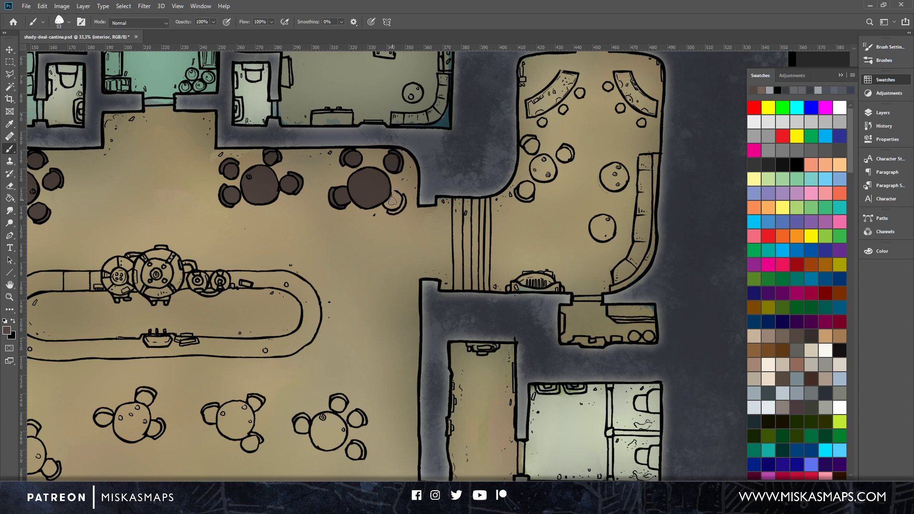
{"action": "mouse_move", "coordinate": [393, 201]}
{"action": "left_mouse_down"}
{"action": "mouse_move", "coordinate": [402, 202]}
{"action": "mouse_move", "coordinate": [394, 212]}
{"action": "mouse_move", "coordinate": [386, 204]}
{"action": "left_mouse_up"}
Paint the two right-hand round tables below the bar dark brown, including their chairs.
{"action": "left_click_drag", "start_coordinate": [415, 262], "coordinate": [526, 156]}
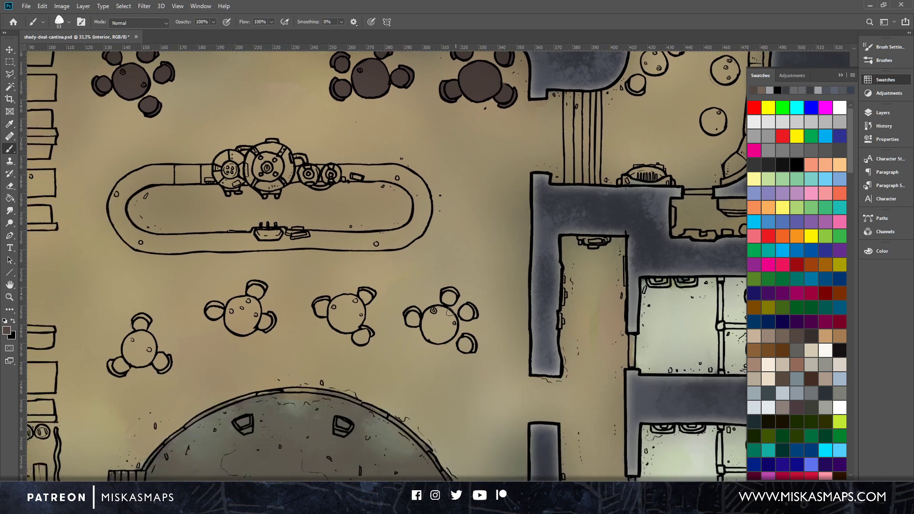
{"action": "mouse_move", "coordinate": [435, 322]}
{"action": "left_mouse_down"}
{"action": "mouse_move", "coordinate": [452, 335]}
{"action": "mouse_move", "coordinate": [439, 342]}
{"action": "mouse_move", "coordinate": [449, 336]}
{"action": "mouse_move", "coordinate": [439, 312]}
{"action": "mouse_move", "coordinate": [443, 342]}
{"action": "mouse_move", "coordinate": [445, 321]}
{"action": "mouse_move", "coordinate": [416, 324]}
{"action": "mouse_move", "coordinate": [406, 315]}
{"action": "mouse_move", "coordinate": [453, 295]}
{"action": "mouse_move", "coordinate": [472, 312]}
{"action": "mouse_move", "coordinate": [463, 313]}
{"action": "mouse_move", "coordinate": [473, 351]}
{"action": "left_mouse_up"}
{"action": "mouse_move", "coordinate": [349, 307]}
{"action": "left_mouse_down"}
{"action": "mouse_move", "coordinate": [335, 321]}
{"action": "mouse_move", "coordinate": [353, 323]}
{"action": "mouse_move", "coordinate": [340, 303]}
{"action": "mouse_move", "coordinate": [330, 310]}
{"action": "mouse_move", "coordinate": [339, 299]}
{"action": "mouse_move", "coordinate": [332, 317]}
{"action": "mouse_move", "coordinate": [352, 322]}
{"action": "mouse_move", "coordinate": [355, 299]}
{"action": "mouse_move", "coordinate": [359, 325]}
{"action": "mouse_move", "coordinate": [339, 328]}
{"action": "mouse_move", "coordinate": [351, 319]}
{"action": "mouse_move", "coordinate": [370, 334]}
{"action": "left_mouse_up"}
{"action": "left_click_drag", "start_coordinate": [365, 296], "coordinate": [373, 296]}
{"action": "mouse_move", "coordinate": [325, 306]}
{"action": "left_mouse_down"}
{"action": "mouse_move", "coordinate": [324, 315]}
{"action": "mouse_move", "coordinate": [328, 301]}
{"action": "mouse_move", "coordinate": [313, 306]}
{"action": "left_mouse_up"}
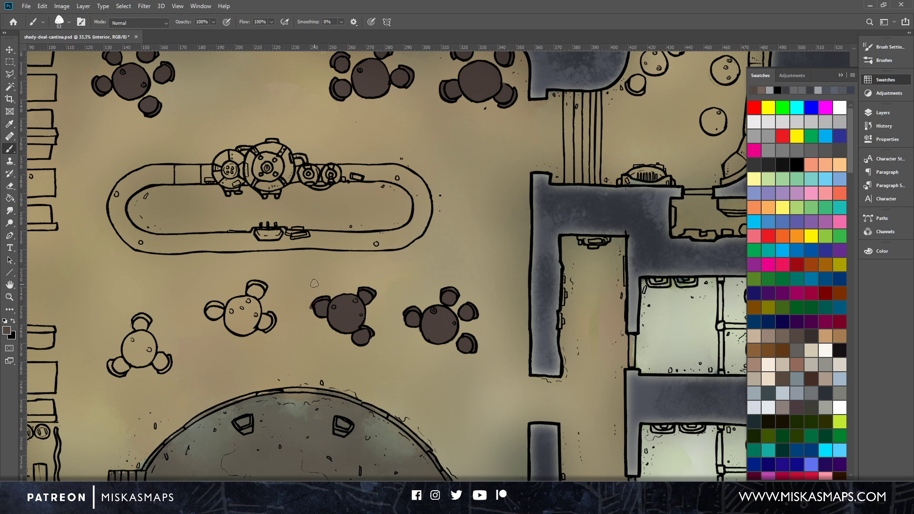
{"action": "key", "text": "e"}
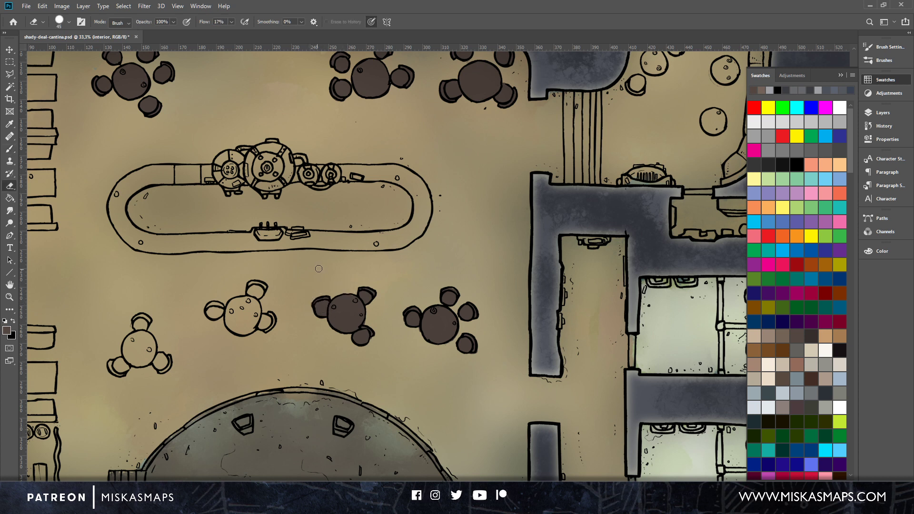
{"action": "key", "text": "b"}
Paint the two left-hand round tables between the bar and the stage dark brown, including their chairs.
{"action": "mouse_move", "coordinate": [231, 308]}
{"action": "left_mouse_down"}
{"action": "mouse_move", "coordinate": [245, 323]}
{"action": "mouse_move", "coordinate": [237, 303]}
{"action": "mouse_move", "coordinate": [227, 313]}
{"action": "mouse_move", "coordinate": [246, 332]}
{"action": "mouse_move", "coordinate": [256, 305]}
{"action": "mouse_move", "coordinate": [236, 302]}
{"action": "mouse_move", "coordinate": [243, 301]}
{"action": "mouse_move", "coordinate": [234, 313]}
{"action": "mouse_move", "coordinate": [243, 320]}
{"action": "mouse_move", "coordinate": [242, 309]}
{"action": "mouse_move", "coordinate": [231, 323]}
{"action": "mouse_move", "coordinate": [238, 331]}
{"action": "mouse_move", "coordinate": [255, 287]}
{"action": "left_mouse_up"}
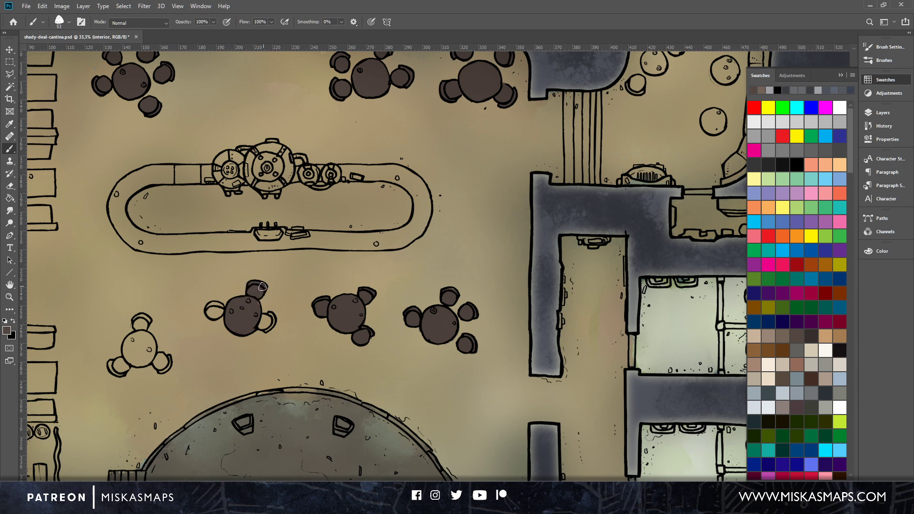
{"action": "left_click_drag", "start_coordinate": [257, 303], "coordinate": [267, 328]}
{"action": "left_click_drag", "start_coordinate": [215, 299], "coordinate": [218, 309]}
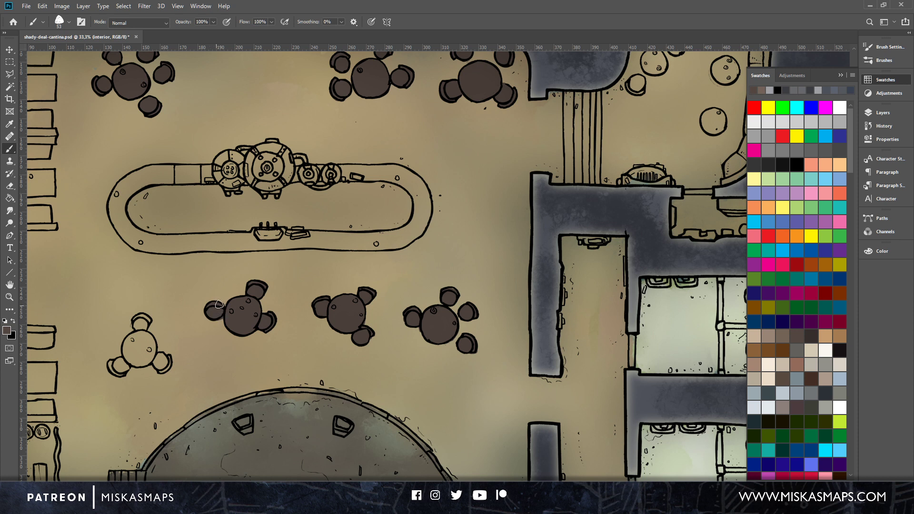
{"action": "key", "text": "e"}
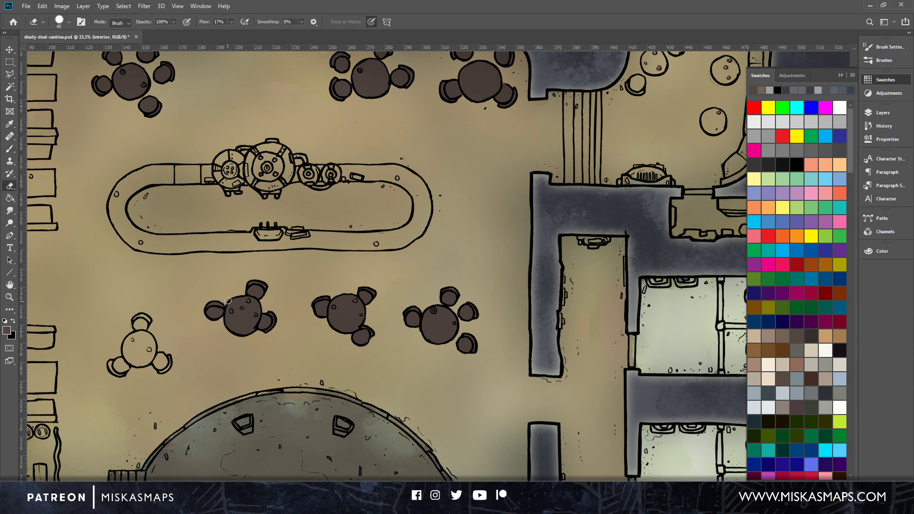
{"action": "key", "text": "b"}
{"action": "mouse_move", "coordinate": [130, 336]}
{"action": "left_mouse_down"}
{"action": "mouse_move", "coordinate": [135, 361]}
{"action": "mouse_move", "coordinate": [153, 349]}
{"action": "mouse_move", "coordinate": [150, 337]}
{"action": "mouse_move", "coordinate": [133, 338]}
{"action": "mouse_move", "coordinate": [150, 344]}
{"action": "mouse_move", "coordinate": [151, 357]}
{"action": "mouse_move", "coordinate": [137, 364]}
{"action": "mouse_move", "coordinate": [150, 359]}
{"action": "mouse_move", "coordinate": [141, 360]}
{"action": "mouse_move", "coordinate": [144, 353]}
{"action": "mouse_move", "coordinate": [169, 361]}
{"action": "left_mouse_up"}
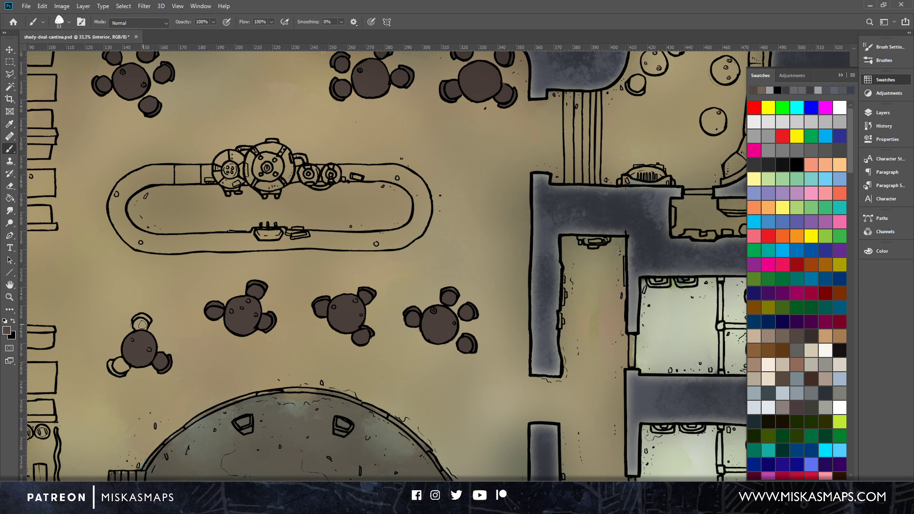
{"action": "left_click_drag", "start_coordinate": [142, 325], "coordinate": [148, 319]}
{"action": "mouse_move", "coordinate": [123, 364]}
{"action": "left_mouse_down"}
{"action": "mouse_move", "coordinate": [113, 364]}
{"action": "mouse_move", "coordinate": [119, 374]}
{"action": "left_mouse_up"}
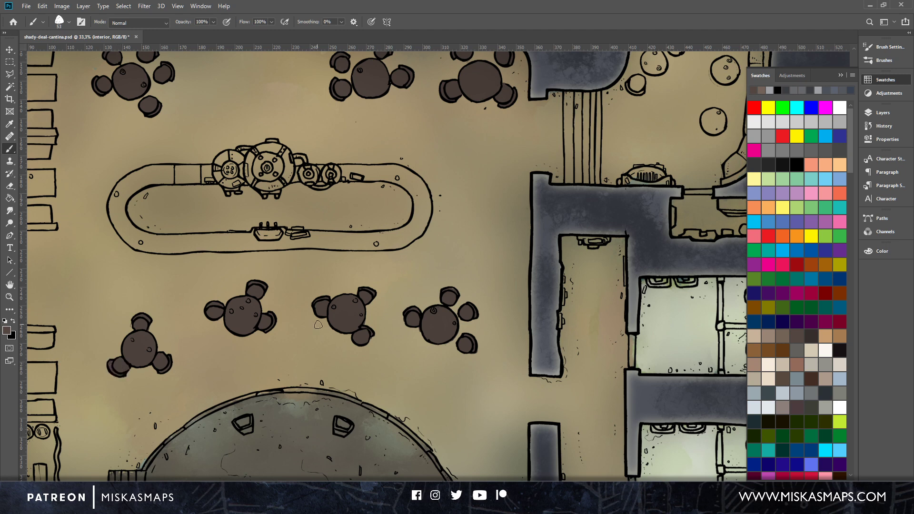
Paint the small round table and the desk chair in the grey office above the hall dark brown.
{"action": "scroll", "coordinate": [318, 325], "scroll_direction": "left", "scroll_amount": 3}
{"action": "scroll", "coordinate": [523, 266], "scroll_direction": "up", "scroll_amount": 4}
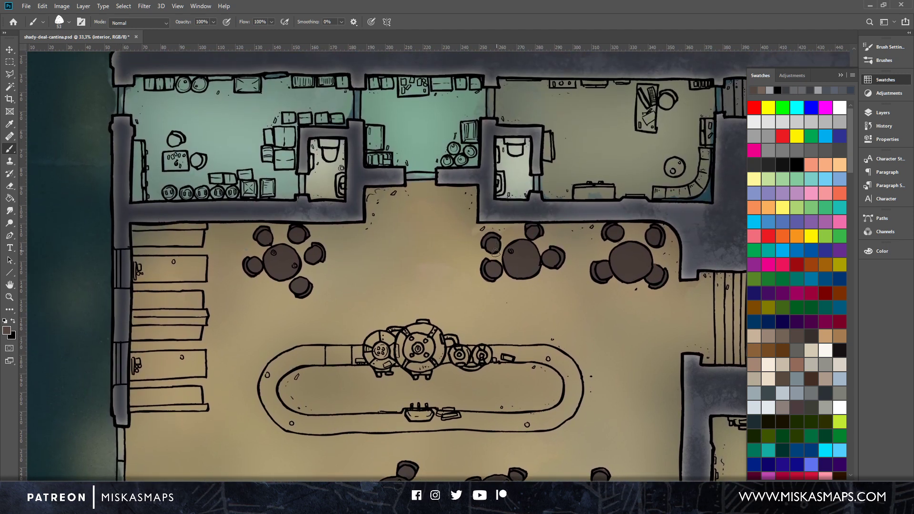
{"action": "scroll", "coordinate": [503, 260], "scroll_direction": "right", "scroll_amount": 4}
{"action": "scroll", "coordinate": [503, 260], "scroll_direction": "up", "scroll_amount": 3}
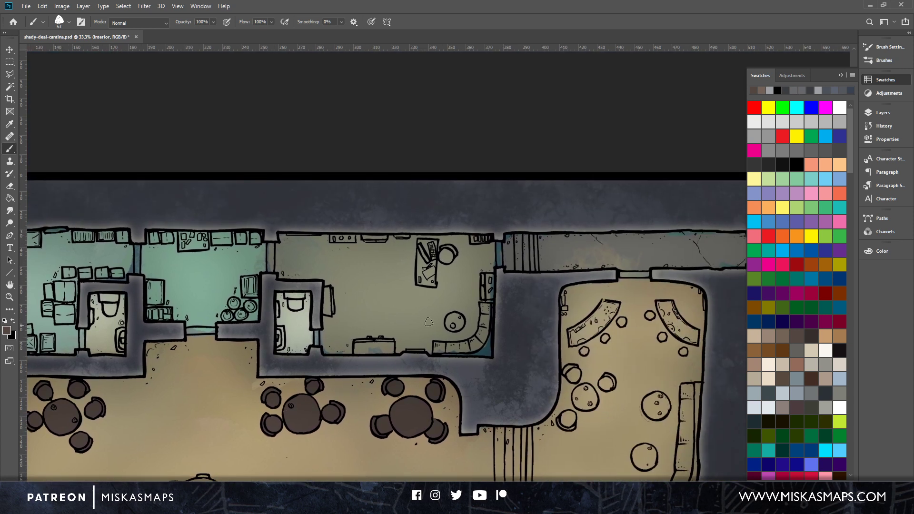
{"action": "left_click_drag", "start_coordinate": [453, 319], "coordinate": [458, 318]}
{"action": "left_click_drag", "start_coordinate": [448, 256], "coordinate": [446, 257]}
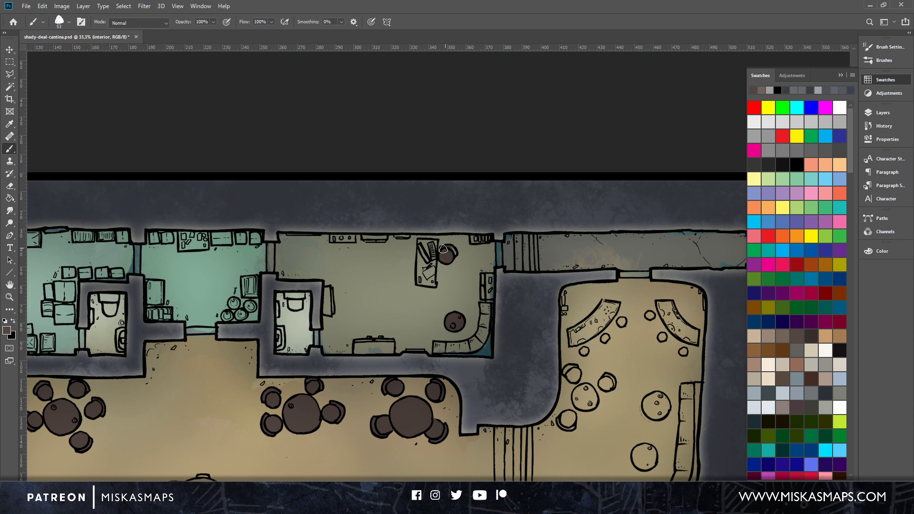
Paint the two chairs beside the small table in the teal storeroom dark brown.
{"action": "left_click_drag", "start_coordinate": [191, 334], "coordinate": [461, 294]}
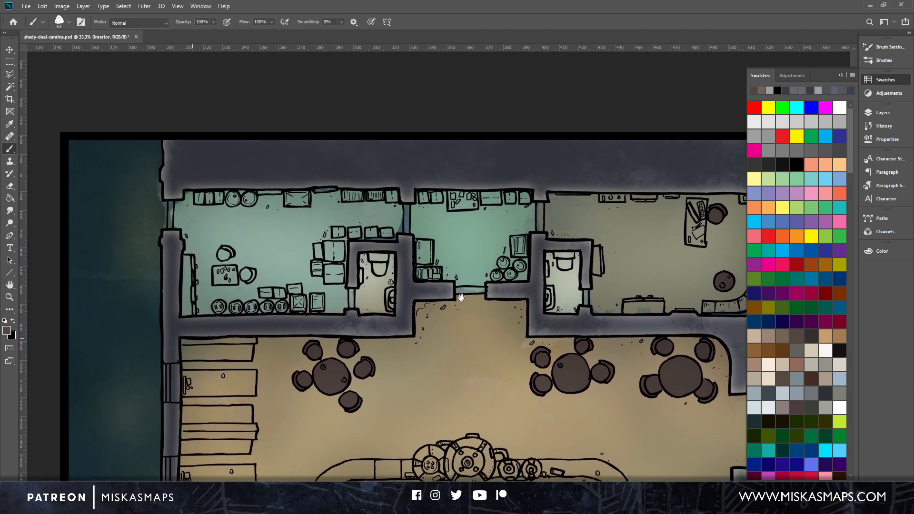
{"action": "left_click_drag", "start_coordinate": [226, 253], "coordinate": [226, 255]}
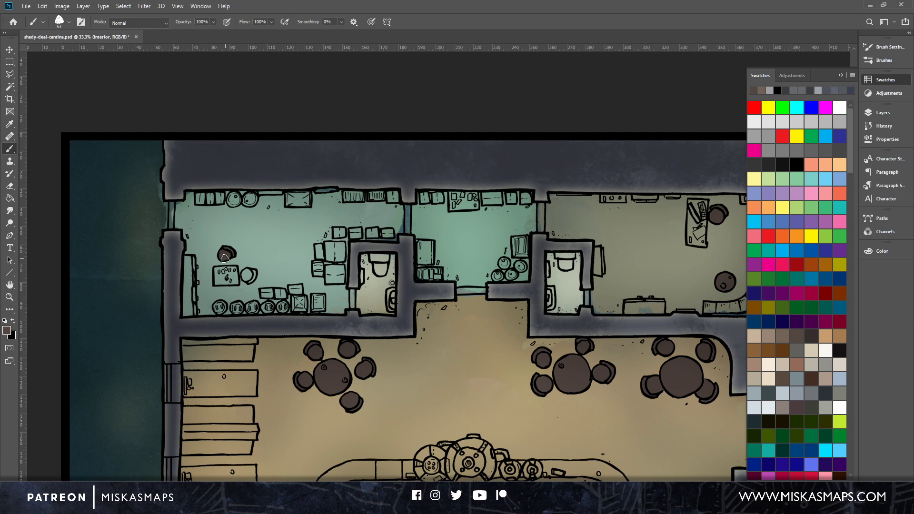
{"action": "left_click_drag", "start_coordinate": [248, 275], "coordinate": [248, 274]}
Paint the uppermost booth table along the main hall's left wall dark brown.
{"action": "left_click_drag", "start_coordinate": [346, 390], "coordinate": [469, 229]}
{"action": "mouse_move", "coordinate": [312, 221]}
{"action": "left_mouse_down"}
{"action": "mouse_move", "coordinate": [378, 212]}
{"action": "mouse_move", "coordinate": [376, 232]}
{"action": "mouse_move", "coordinate": [308, 233]}
{"action": "mouse_move", "coordinate": [325, 218]}
{"action": "mouse_move", "coordinate": [340, 224]}
{"action": "mouse_move", "coordinate": [363, 216]}
{"action": "mouse_move", "coordinate": [371, 222]}
{"action": "mouse_move", "coordinate": [339, 218]}
{"action": "mouse_move", "coordinate": [374, 229]}
{"action": "mouse_move", "coordinate": [309, 232]}
{"action": "mouse_move", "coordinate": [361, 221]}
{"action": "mouse_move", "coordinate": [356, 234]}
{"action": "mouse_move", "coordinate": [326, 234]}
{"action": "mouse_move", "coordinate": [367, 233]}
{"action": "left_mouse_up"}
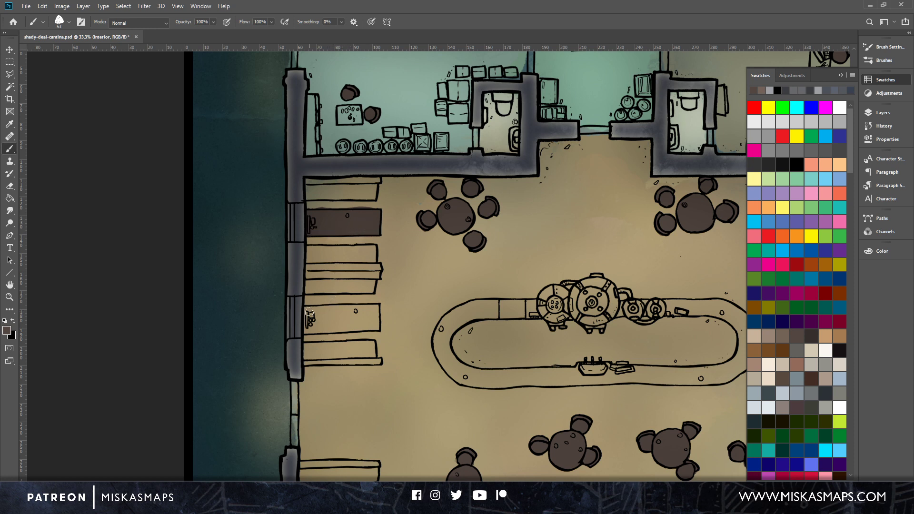
Fill the second booth table along the left wall dark brown and erase paint spilling past the upper two booth tables' outlines.
{"action": "mouse_move", "coordinate": [309, 313]}
{"action": "left_mouse_down"}
{"action": "mouse_move", "coordinate": [307, 333]}
{"action": "mouse_move", "coordinate": [352, 309]}
{"action": "mouse_move", "coordinate": [314, 307]}
{"action": "mouse_move", "coordinate": [377, 307]}
{"action": "mouse_move", "coordinate": [369, 330]}
{"action": "mouse_move", "coordinate": [328, 331]}
{"action": "mouse_move", "coordinate": [319, 316]}
{"action": "mouse_move", "coordinate": [360, 321]}
{"action": "mouse_move", "coordinate": [361, 312]}
{"action": "mouse_move", "coordinate": [372, 323]}
{"action": "left_mouse_up"}
{"action": "key", "text": "e"}
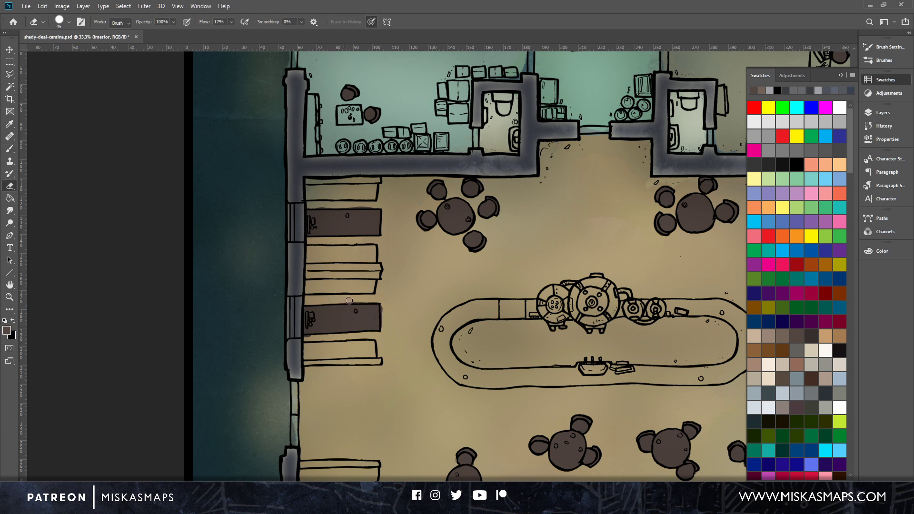
{"action": "left_click_drag", "start_coordinate": [382, 312], "coordinate": [384, 332]}
{"action": "left_click_drag", "start_coordinate": [327, 206], "coordinate": [376, 205]}
Fill the booth table near the building's lower-left corner with the same dark brown.
{"action": "scroll", "coordinate": [401, 289], "scroll_direction": "down", "scroll_amount": 5}
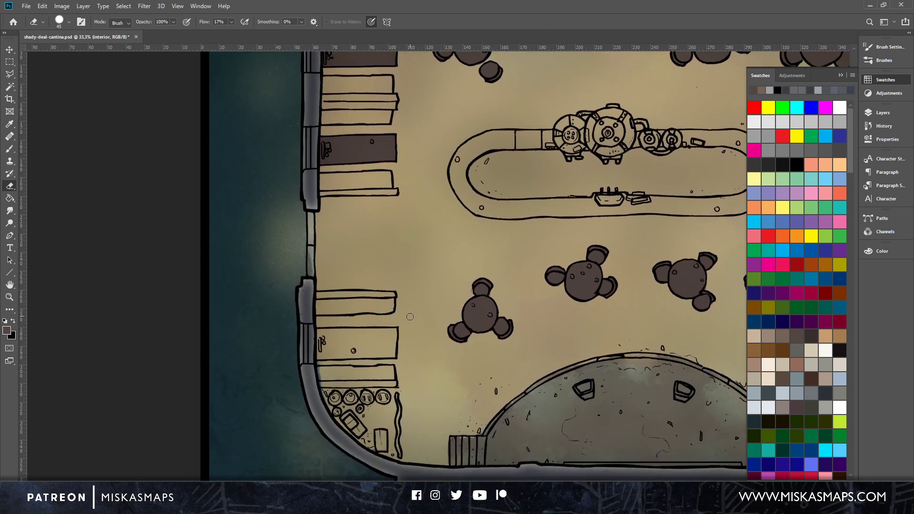
{"action": "key", "text": "b"}
{"action": "mouse_move", "coordinate": [320, 330]}
{"action": "left_mouse_down"}
{"action": "mouse_move", "coordinate": [321, 357]}
{"action": "mouse_move", "coordinate": [363, 354]}
{"action": "mouse_move", "coordinate": [338, 356]}
{"action": "mouse_move", "coordinate": [318, 331]}
{"action": "mouse_move", "coordinate": [396, 332]}
{"action": "mouse_move", "coordinate": [394, 356]}
{"action": "mouse_move", "coordinate": [329, 356]}
{"action": "mouse_move", "coordinate": [323, 347]}
{"action": "mouse_move", "coordinate": [348, 336]}
{"action": "mouse_move", "coordinate": [368, 349]}
{"action": "mouse_move", "coordinate": [390, 344]}
{"action": "left_mouse_up"}
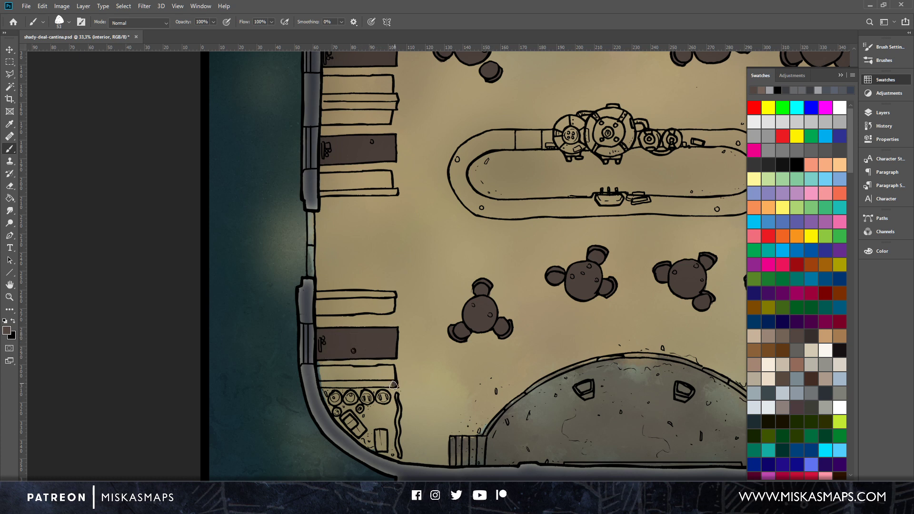
{"action": "mouse_move", "coordinate": [391, 383]}
{"action": "left_mouse_down"}
{"action": "mouse_move", "coordinate": [321, 384]}
{"action": "mouse_move", "coordinate": [395, 383]}
{"action": "left_mouse_up"}
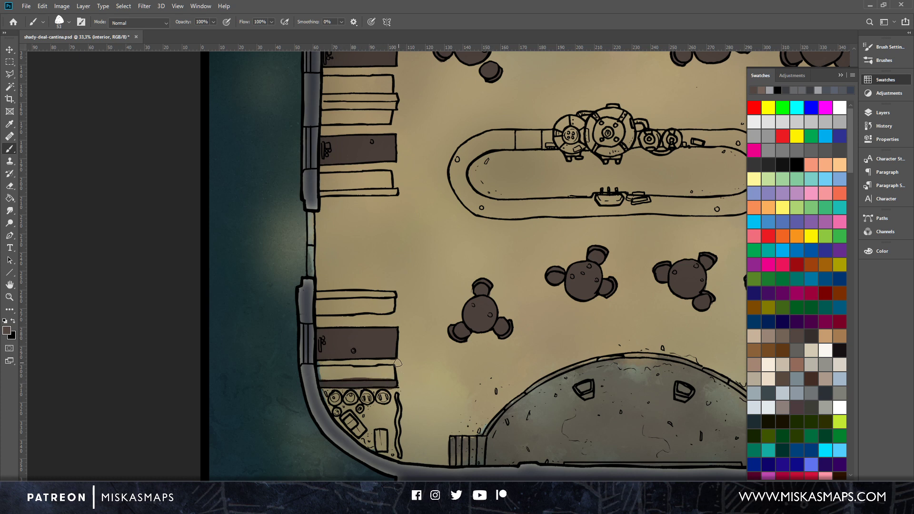
{"action": "key", "text": "e"}
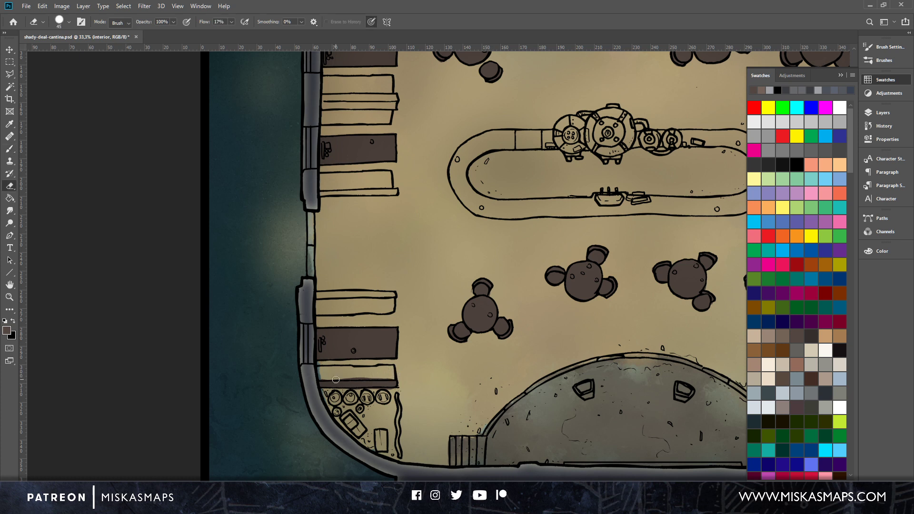
{"action": "left_click_drag", "start_coordinate": [326, 384], "coordinate": [387, 380]}
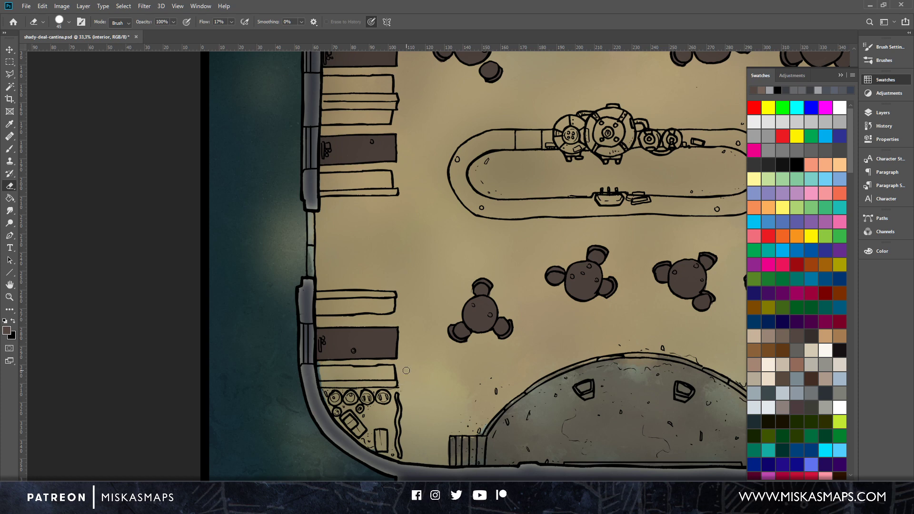
Paint the oval bar counter in the main hall dark brown and erase the paint covering the machines on it.
{"action": "left_click_drag", "start_coordinate": [537, 279], "coordinate": [331, 391]}
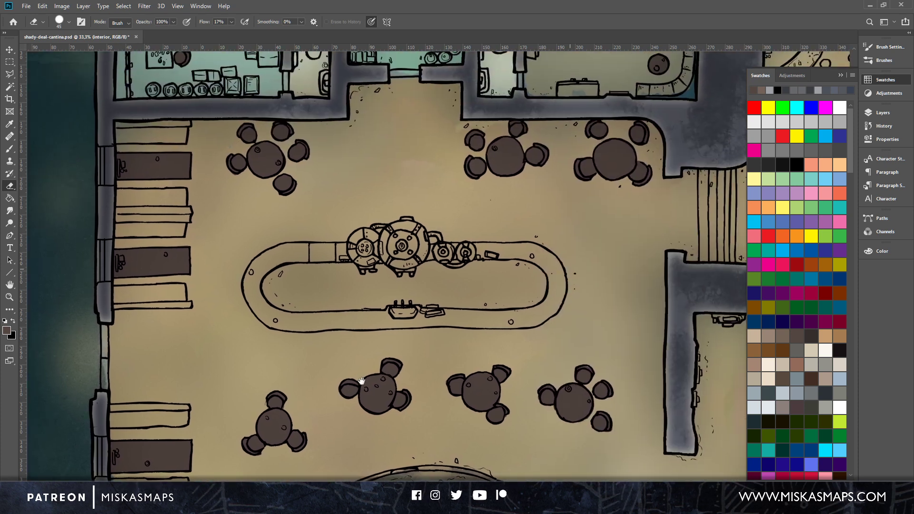
{"action": "key", "text": "b"}
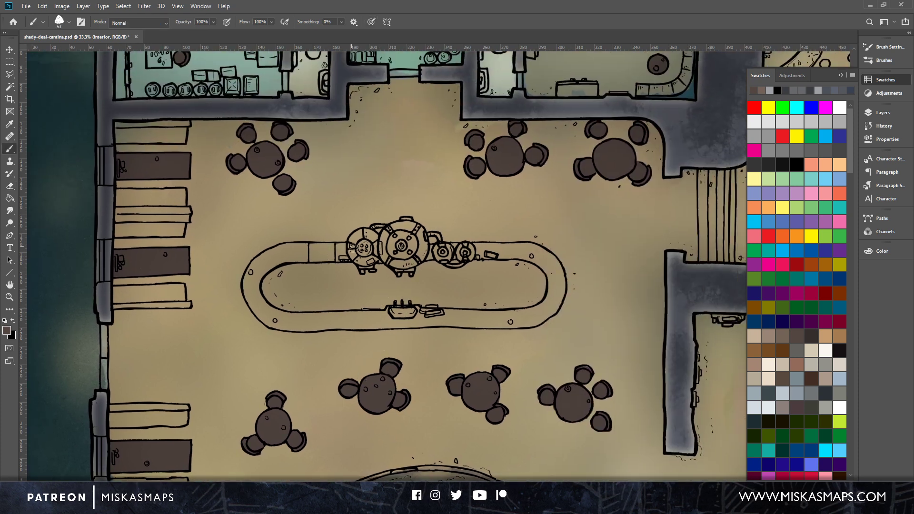
{"action": "mouse_move", "coordinate": [341, 248]}
{"action": "left_mouse_down"}
{"action": "mouse_move", "coordinate": [303, 249]}
{"action": "mouse_move", "coordinate": [344, 253]}
{"action": "mouse_move", "coordinate": [303, 258]}
{"action": "mouse_move", "coordinate": [340, 257]}
{"action": "mouse_move", "coordinate": [315, 254]}
{"action": "mouse_move", "coordinate": [327, 248]}
{"action": "mouse_move", "coordinate": [320, 245]}
{"action": "mouse_move", "coordinate": [271, 254]}
{"action": "mouse_move", "coordinate": [292, 246]}
{"action": "mouse_move", "coordinate": [262, 256]}
{"action": "mouse_move", "coordinate": [246, 288]}
{"action": "mouse_move", "coordinate": [265, 256]}
{"action": "mouse_move", "coordinate": [256, 280]}
{"action": "mouse_move", "coordinate": [290, 257]}
{"action": "left_mouse_up"}
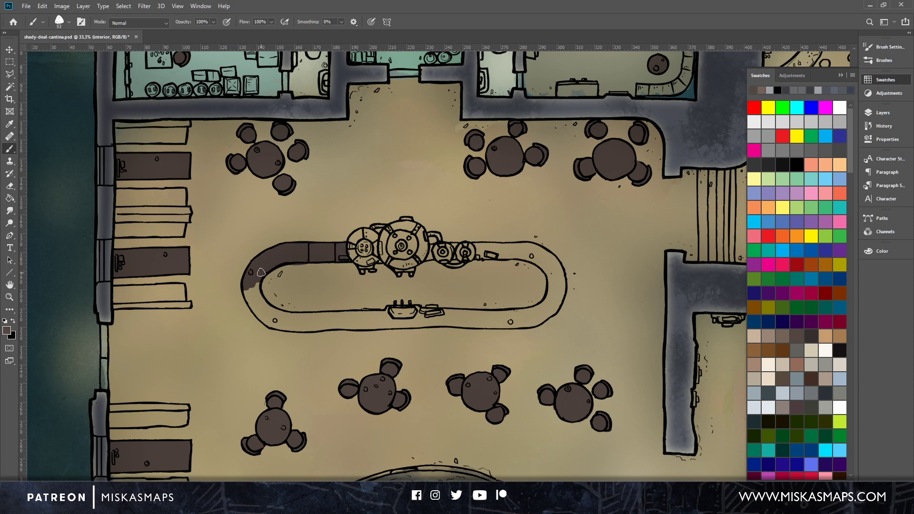
{"action": "mouse_move", "coordinate": [261, 273]}
{"action": "left_mouse_down"}
{"action": "mouse_move", "coordinate": [250, 305]}
{"action": "mouse_move", "coordinate": [272, 312]}
{"action": "mouse_move", "coordinate": [260, 297]}
{"action": "mouse_move", "coordinate": [285, 315]}
{"action": "mouse_move", "coordinate": [266, 322]}
{"action": "mouse_move", "coordinate": [284, 327]}
{"action": "mouse_move", "coordinate": [315, 328]}
{"action": "mouse_move", "coordinate": [285, 321]}
{"action": "mouse_move", "coordinate": [290, 315]}
{"action": "mouse_move", "coordinate": [393, 324]}
{"action": "mouse_move", "coordinate": [366, 315]}
{"action": "mouse_move", "coordinate": [389, 307]}
{"action": "mouse_move", "coordinate": [390, 319]}
{"action": "mouse_move", "coordinate": [399, 307]}
{"action": "mouse_move", "coordinate": [419, 311]}
{"action": "mouse_move", "coordinate": [395, 315]}
{"action": "mouse_move", "coordinate": [400, 323]}
{"action": "mouse_move", "coordinate": [391, 326]}
{"action": "mouse_move", "coordinate": [451, 324]}
{"action": "mouse_move", "coordinate": [420, 312]}
{"action": "mouse_move", "coordinate": [471, 314]}
{"action": "mouse_move", "coordinate": [440, 311]}
{"action": "mouse_move", "coordinate": [480, 316]}
{"action": "mouse_move", "coordinate": [468, 323]}
{"action": "mouse_move", "coordinate": [527, 323]}
{"action": "mouse_move", "coordinate": [475, 324]}
{"action": "mouse_move", "coordinate": [518, 323]}
{"action": "mouse_move", "coordinate": [485, 312]}
{"action": "mouse_move", "coordinate": [540, 307]}
{"action": "mouse_move", "coordinate": [507, 319]}
{"action": "mouse_move", "coordinate": [538, 321]}
{"action": "mouse_move", "coordinate": [560, 292]}
{"action": "mouse_move", "coordinate": [530, 316]}
{"action": "mouse_move", "coordinate": [553, 287]}
{"action": "mouse_move", "coordinate": [542, 263]}
{"action": "mouse_move", "coordinate": [562, 286]}
{"action": "mouse_move", "coordinate": [531, 246]}
{"action": "mouse_move", "coordinate": [552, 265]}
{"action": "mouse_move", "coordinate": [542, 251]}
{"action": "mouse_move", "coordinate": [426, 248]}
{"action": "mouse_move", "coordinate": [457, 256]}
{"action": "mouse_move", "coordinate": [431, 258]}
{"action": "mouse_move", "coordinate": [533, 255]}
{"action": "left_mouse_up"}
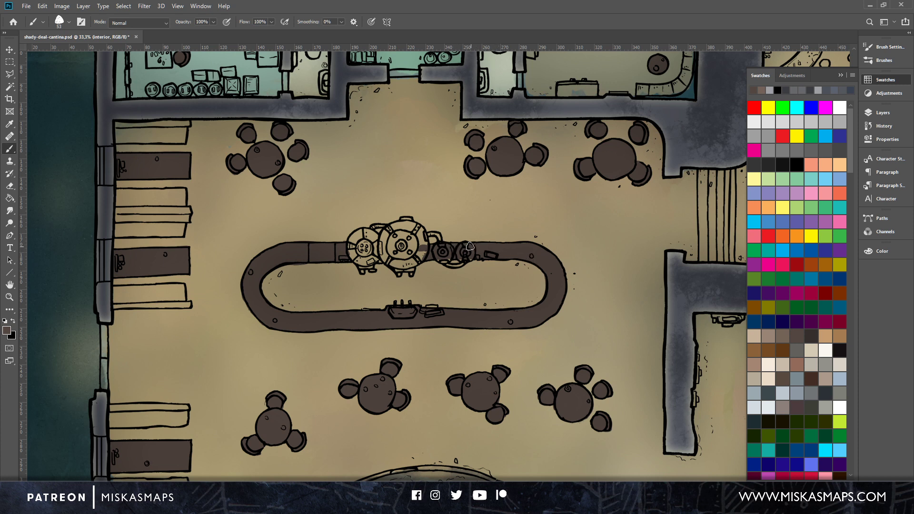
{"action": "key", "text": "e"}
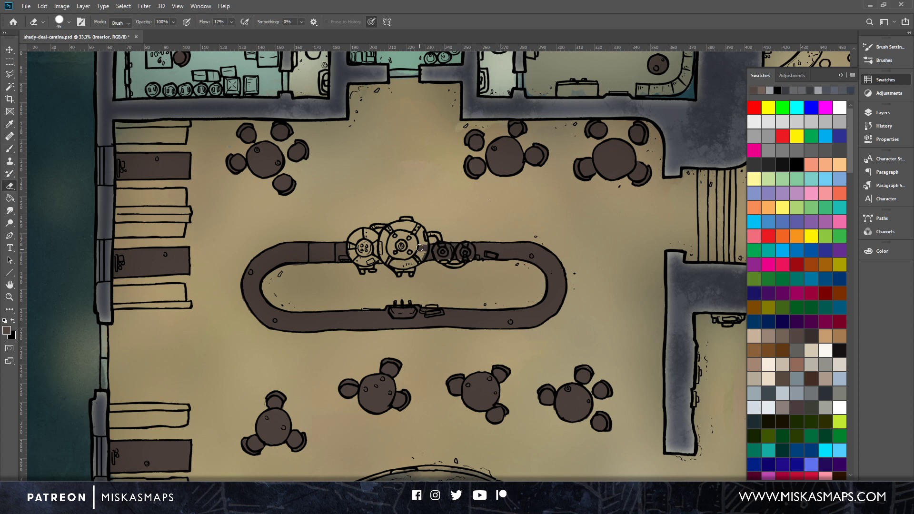
{"action": "mouse_move", "coordinate": [423, 239]}
{"action": "left_mouse_down"}
{"action": "mouse_move", "coordinate": [419, 257]}
{"action": "mouse_move", "coordinate": [461, 252]}
{"action": "left_mouse_up"}
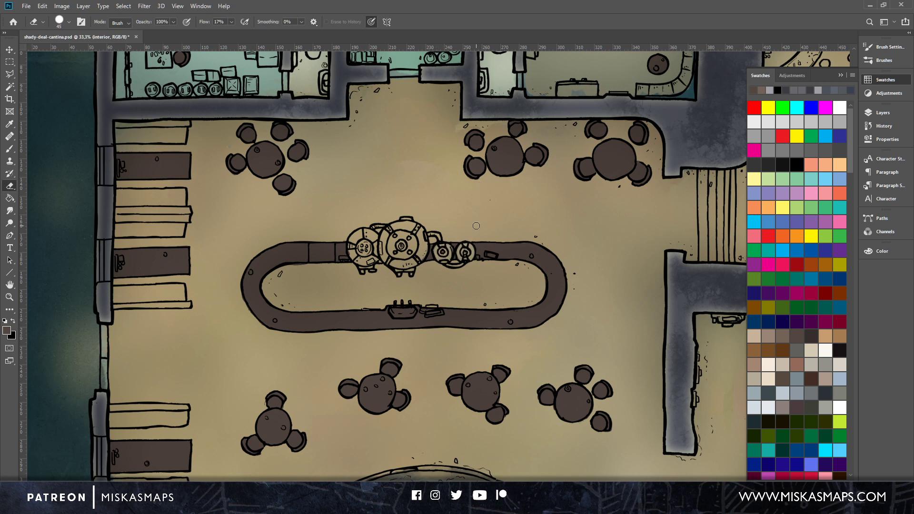
Paint the round tables, the chairs and the two curved counters in the side lounge beyond the stairs dark brown.
{"action": "mouse_move", "coordinate": [613, 278]}
{"action": "left_mouse_down"}
{"action": "mouse_move", "coordinate": [413, 352]}
{"action": "mouse_move", "coordinate": [366, 351]}
{"action": "mouse_move", "coordinate": [318, 334]}
{"action": "mouse_move", "coordinate": [316, 365]}
{"action": "left_mouse_up"}
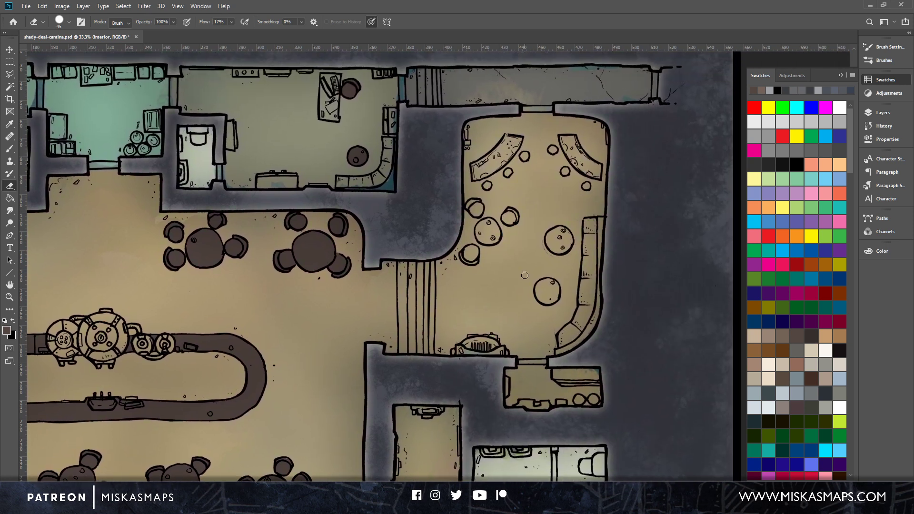
{"action": "key", "text": "b"}
{"action": "mouse_move", "coordinate": [471, 253]}
{"action": "left_mouse_down"}
{"action": "mouse_move", "coordinate": [487, 228]}
{"action": "mouse_move", "coordinate": [494, 238]}
{"action": "left_mouse_up"}
{"action": "left_click_drag", "start_coordinate": [477, 208], "coordinate": [475, 210]}
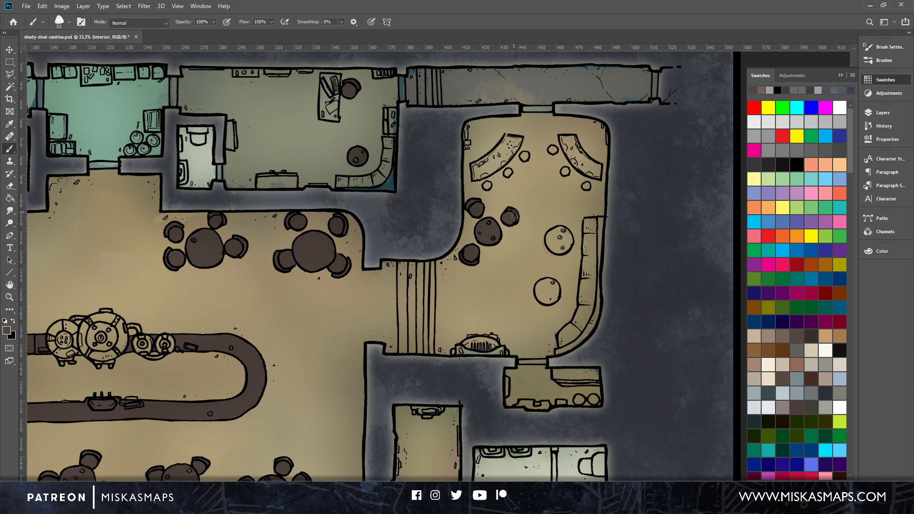
{"action": "left_click_drag", "start_coordinate": [553, 234], "coordinate": [557, 245]}
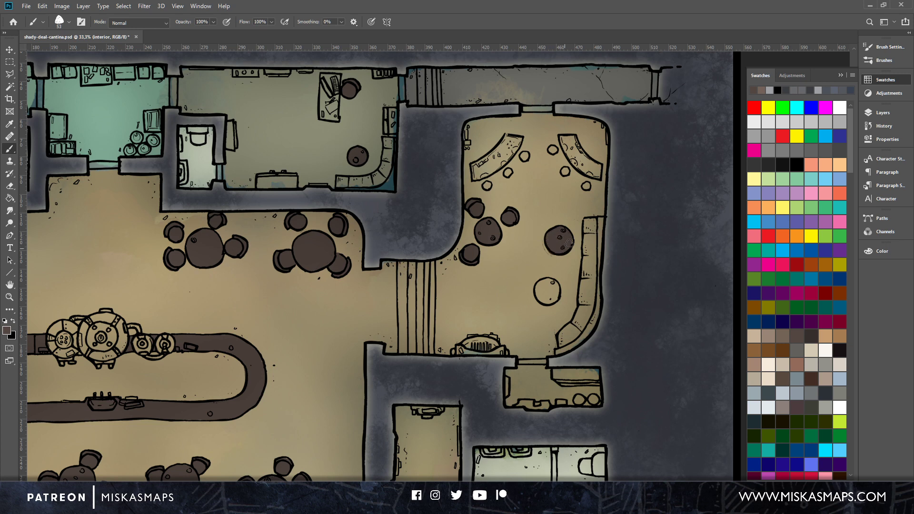
{"action": "mouse_move", "coordinate": [545, 284]}
{"action": "left_mouse_down"}
{"action": "mouse_move", "coordinate": [549, 302]}
{"action": "mouse_move", "coordinate": [551, 286]}
{"action": "left_mouse_up"}
{"action": "mouse_move", "coordinate": [564, 139]}
{"action": "left_mouse_down"}
{"action": "mouse_move", "coordinate": [575, 139]}
{"action": "mouse_move", "coordinate": [569, 148]}
{"action": "mouse_move", "coordinate": [595, 167]}
{"action": "mouse_move", "coordinate": [584, 169]}
{"action": "left_mouse_up"}
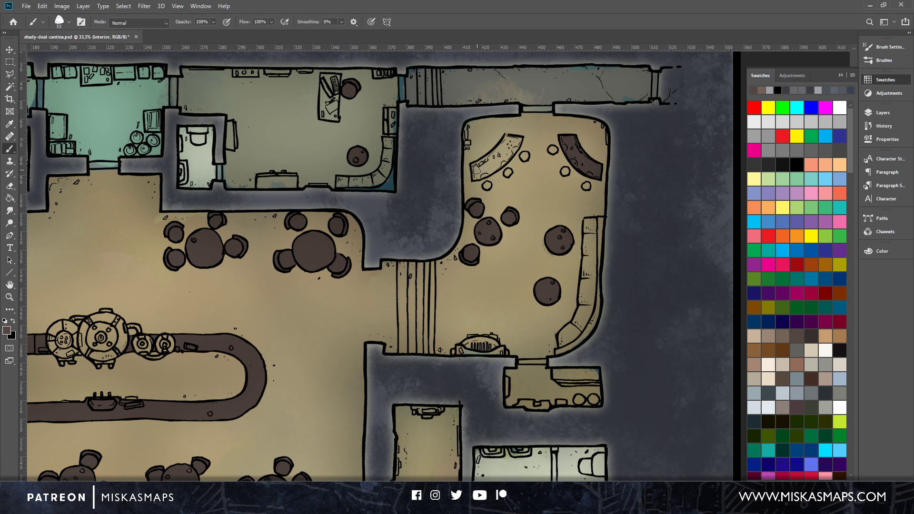
{"action": "mouse_move", "coordinate": [476, 169]}
{"action": "left_mouse_down"}
{"action": "mouse_move", "coordinate": [506, 140]}
{"action": "mouse_move", "coordinate": [520, 141]}
{"action": "mouse_move", "coordinate": [478, 175]}
{"action": "mouse_move", "coordinate": [512, 143]}
{"action": "mouse_move", "coordinate": [492, 163]}
{"action": "left_mouse_up"}
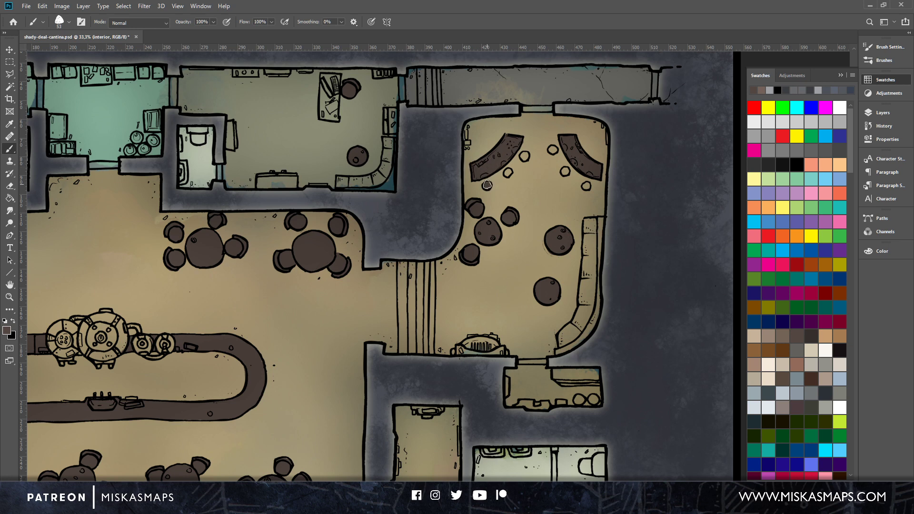
Paint the small round stools beside the lounge's curved counters dark brown.
{"action": "left_click", "coordinate": [487, 184]}
{"action": "left_click", "coordinate": [508, 172]}
{"action": "left_click", "coordinate": [524, 157]}
{"action": "left_click", "coordinate": [553, 150]}
{"action": "left_click", "coordinate": [565, 170]}
Pick a dark red swatch and recolor the small round stools beside the lounge's curved counters with it.
{"action": "left_click", "coordinate": [840, 323]}
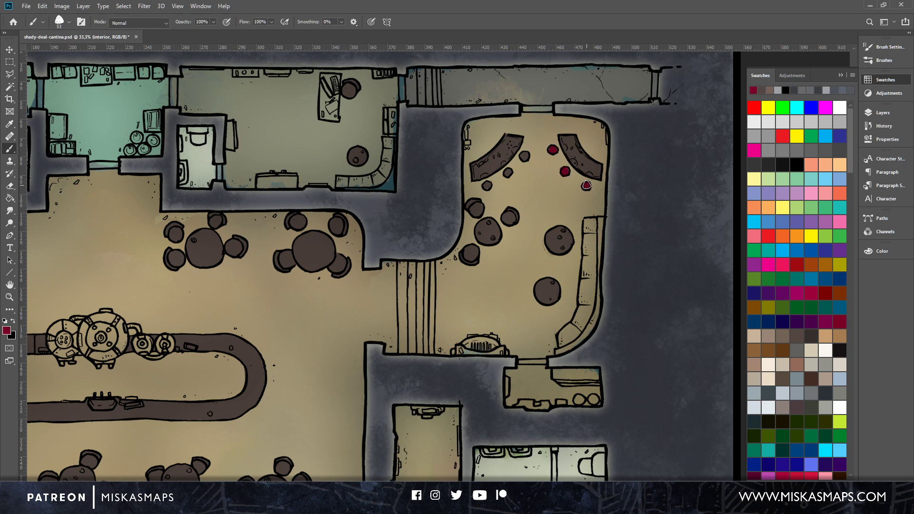
{"action": "left_click", "coordinate": [525, 155]}
{"action": "left_click", "coordinate": [509, 173]}
{"action": "left_click", "coordinate": [487, 184]}
Paint the benches around the upper two booth tables along the left wall dark red.
{"action": "left_click_drag", "start_coordinate": [340, 321], "coordinate": [628, 259]}
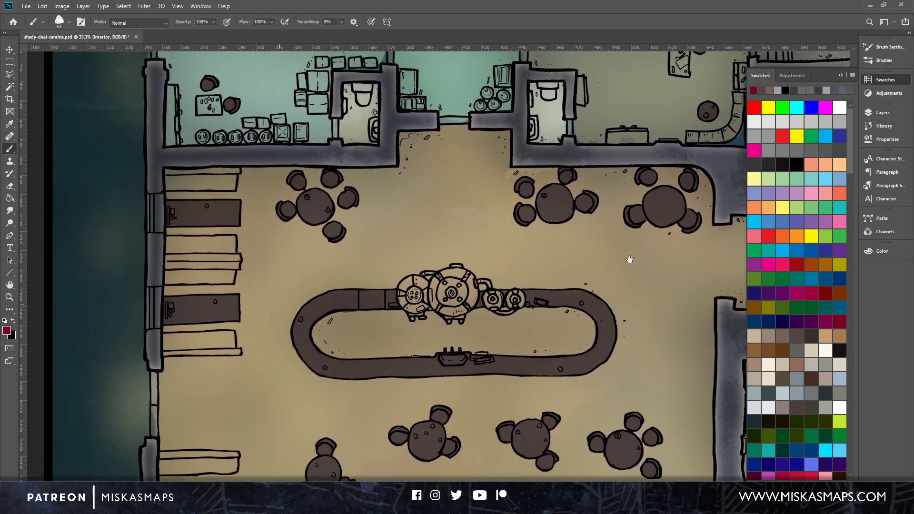
{"action": "mouse_move", "coordinate": [166, 171]}
{"action": "left_mouse_down"}
{"action": "mouse_move", "coordinate": [208, 175]}
{"action": "mouse_move", "coordinate": [176, 182]}
{"action": "mouse_move", "coordinate": [203, 186]}
{"action": "mouse_move", "coordinate": [218, 183]}
{"action": "mouse_move", "coordinate": [200, 179]}
{"action": "mouse_move", "coordinate": [203, 171]}
{"action": "mouse_move", "coordinate": [238, 170]}
{"action": "mouse_move", "coordinate": [221, 179]}
{"action": "mouse_move", "coordinate": [234, 177]}
{"action": "mouse_move", "coordinate": [231, 187]}
{"action": "mouse_move", "coordinate": [214, 181]}
{"action": "left_mouse_up"}
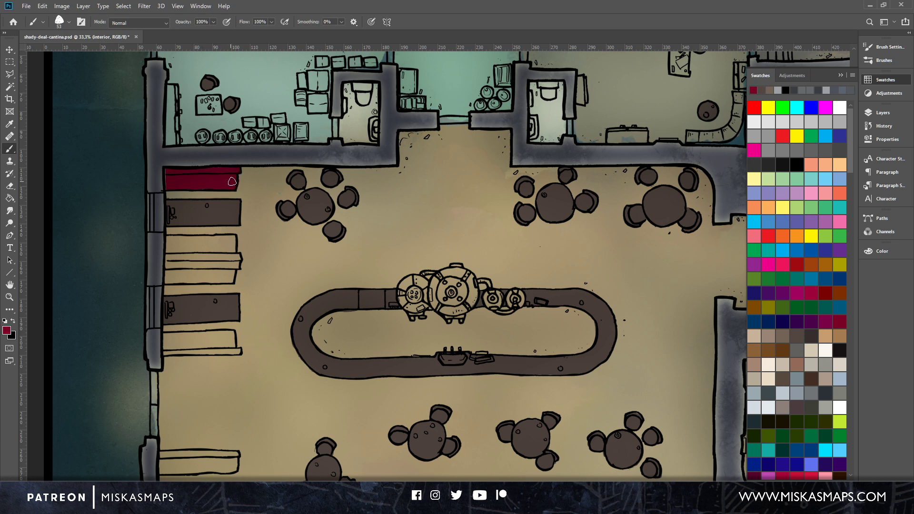
{"action": "mouse_move", "coordinate": [169, 243]}
{"action": "left_mouse_down"}
{"action": "mouse_move", "coordinate": [169, 279]}
{"action": "mouse_move", "coordinate": [234, 280]}
{"action": "mouse_move", "coordinate": [236, 265]}
{"action": "mouse_move", "coordinate": [233, 239]}
{"action": "mouse_move", "coordinate": [175, 239]}
{"action": "mouse_move", "coordinate": [173, 246]}
{"action": "mouse_move", "coordinate": [221, 243]}
{"action": "mouse_move", "coordinate": [214, 252]}
{"action": "mouse_move", "coordinate": [227, 255]}
{"action": "mouse_move", "coordinate": [186, 271]}
{"action": "mouse_move", "coordinate": [209, 274]}
{"action": "mouse_move", "coordinate": [176, 275]}
{"action": "mouse_move", "coordinate": [231, 261]}
{"action": "mouse_move", "coordinate": [210, 258]}
{"action": "left_mouse_up"}
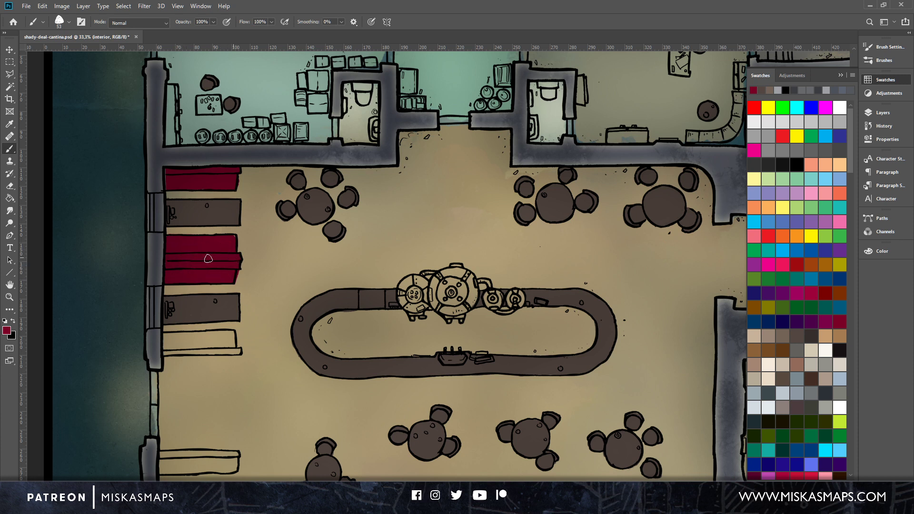
{"action": "left_click", "coordinate": [166, 328]}
{"action": "mouse_move", "coordinate": [167, 334]}
{"action": "left_mouse_down"}
{"action": "mouse_move", "coordinate": [166, 352]}
{"action": "mouse_move", "coordinate": [236, 351]}
{"action": "mouse_move", "coordinate": [211, 352]}
{"action": "mouse_move", "coordinate": [233, 333]}
{"action": "mouse_move", "coordinate": [180, 335]}
{"action": "mouse_move", "coordinate": [172, 346]}
{"action": "mouse_move", "coordinate": [227, 342]}
{"action": "left_mouse_up"}
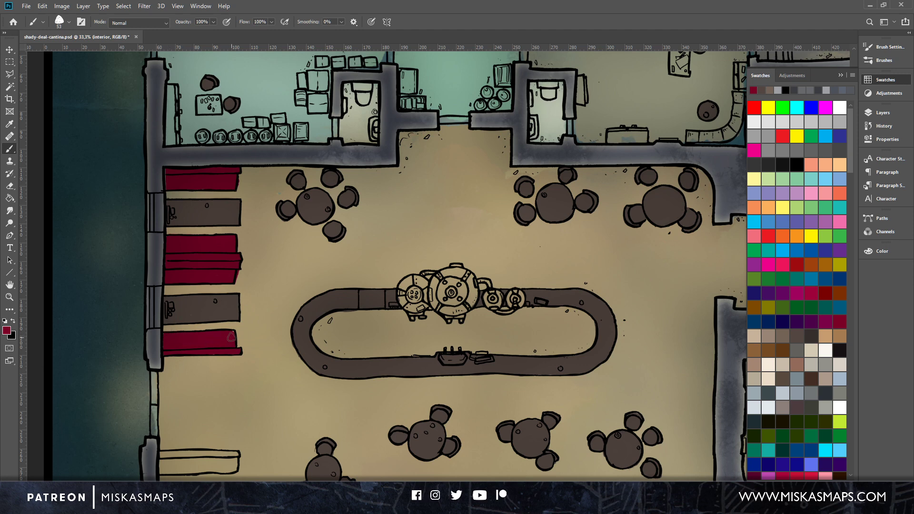
Paint the two benches around the lower-left booth table dark red.
{"action": "mouse_move", "coordinate": [279, 367]}
{"action": "left_mouse_down"}
{"action": "mouse_move", "coordinate": [310, 260]}
{"action": "mouse_move", "coordinate": [361, 195]}
{"action": "left_mouse_up"}
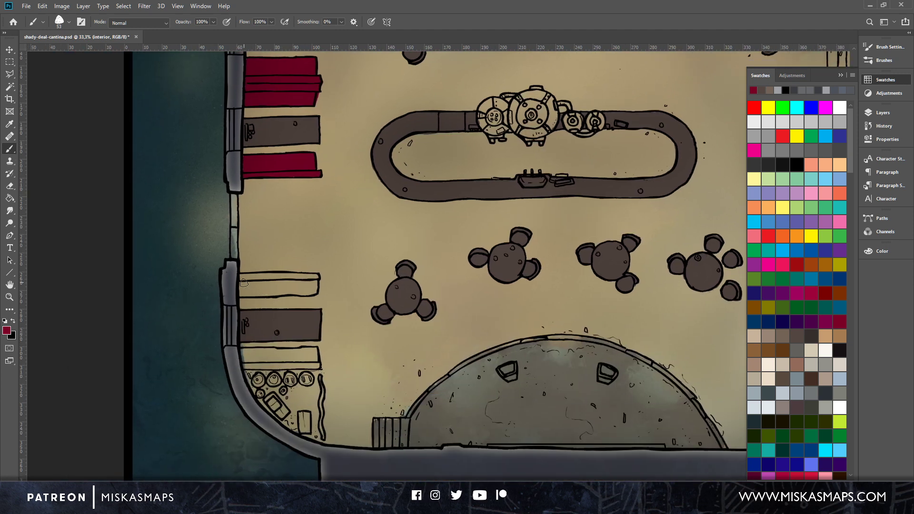
{"action": "mouse_move", "coordinate": [243, 276]}
{"action": "left_mouse_down"}
{"action": "mouse_move", "coordinate": [313, 291]}
{"action": "mouse_move", "coordinate": [299, 294]}
{"action": "mouse_move", "coordinate": [318, 284]}
{"action": "mouse_move", "coordinate": [311, 290]}
{"action": "mouse_move", "coordinate": [316, 276]}
{"action": "mouse_move", "coordinate": [243, 278]}
{"action": "mouse_move", "coordinate": [292, 279]}
{"action": "mouse_move", "coordinate": [250, 288]}
{"action": "mouse_move", "coordinate": [313, 293]}
{"action": "left_mouse_up"}
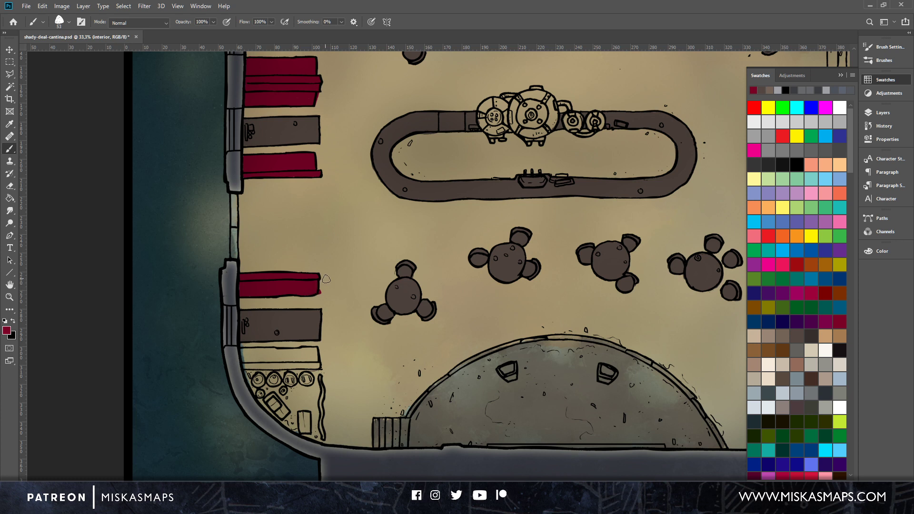
{"action": "key", "text": "e"}
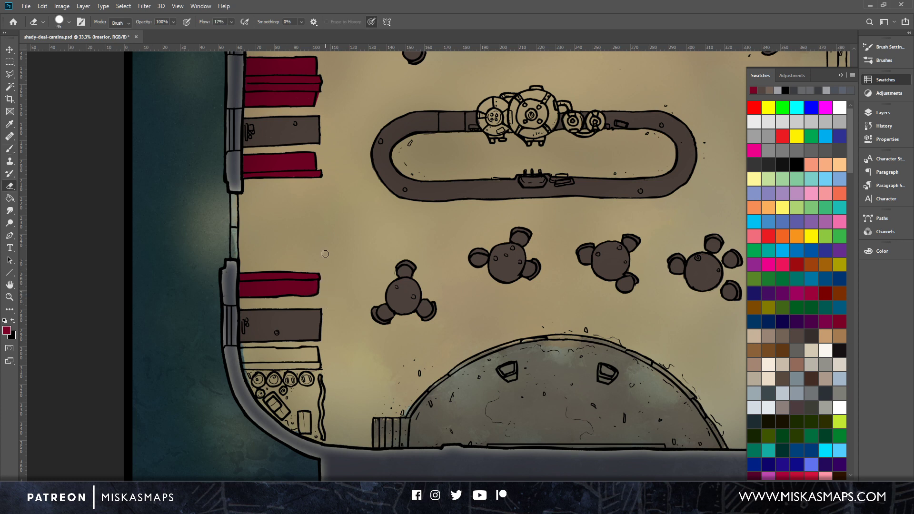
{"action": "key", "text": "b"}
{"action": "mouse_move", "coordinate": [243, 351]}
{"action": "left_mouse_down"}
{"action": "mouse_move", "coordinate": [248, 365]}
{"action": "mouse_move", "coordinate": [318, 364]}
{"action": "mouse_move", "coordinate": [314, 353]}
{"action": "mouse_move", "coordinate": [244, 352]}
{"action": "mouse_move", "coordinate": [248, 359]}
{"action": "mouse_move", "coordinate": [303, 354]}
{"action": "mouse_move", "coordinate": [317, 366]}
{"action": "mouse_move", "coordinate": [243, 367]}
{"action": "left_mouse_up"}
Paint the curved corner sofa in the office and the long curved sofa in the side lounge dark red.
{"action": "left_click_drag", "start_coordinate": [593, 245], "coordinate": [356, 425]}
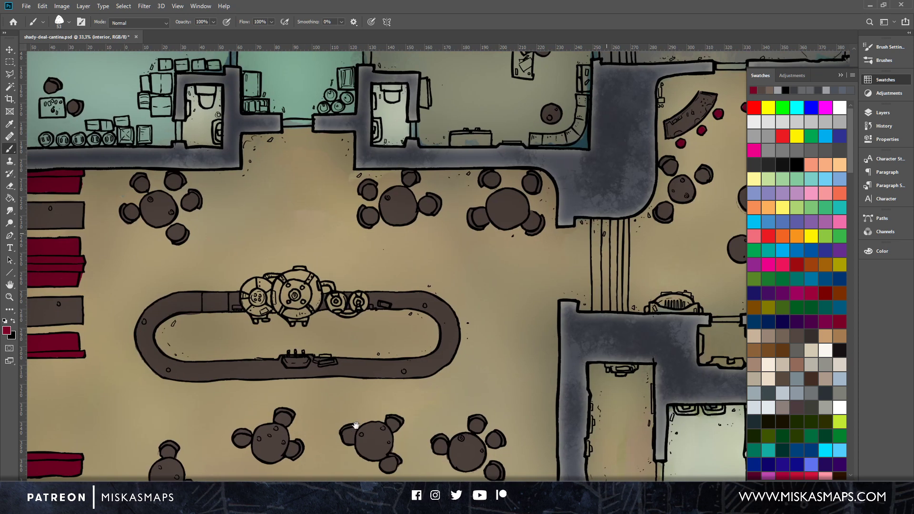
{"action": "left_click_drag", "start_coordinate": [697, 158], "coordinate": [496, 133]}
{"action": "left_click_drag", "start_coordinate": [459, 212], "coordinate": [441, 382]}
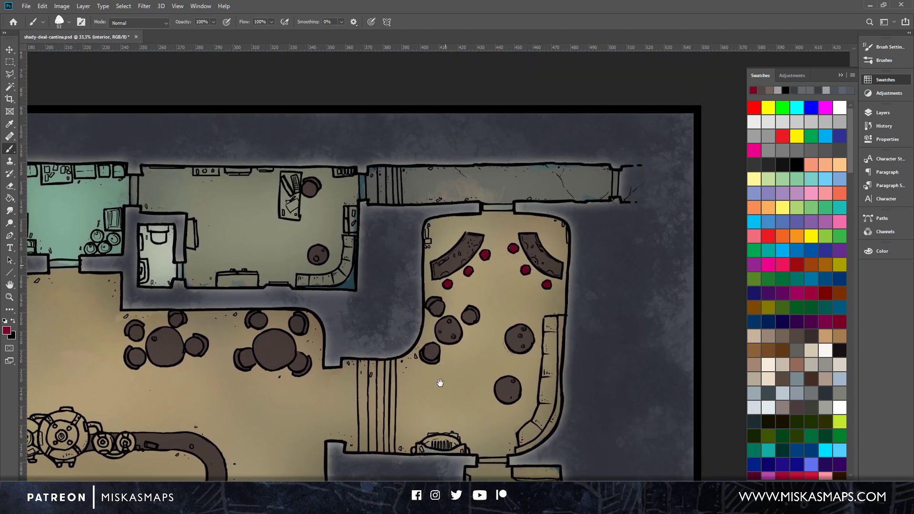
{"action": "mouse_move", "coordinate": [297, 278]}
{"action": "left_mouse_down"}
{"action": "mouse_move", "coordinate": [352, 285]}
{"action": "mouse_move", "coordinate": [352, 239]}
{"action": "mouse_move", "coordinate": [341, 280]}
{"action": "mouse_move", "coordinate": [348, 255]}
{"action": "mouse_move", "coordinate": [335, 277]}
{"action": "mouse_move", "coordinate": [347, 260]}
{"action": "mouse_move", "coordinate": [332, 277]}
{"action": "mouse_move", "coordinate": [304, 278]}
{"action": "mouse_move", "coordinate": [330, 277]}
{"action": "left_mouse_up"}
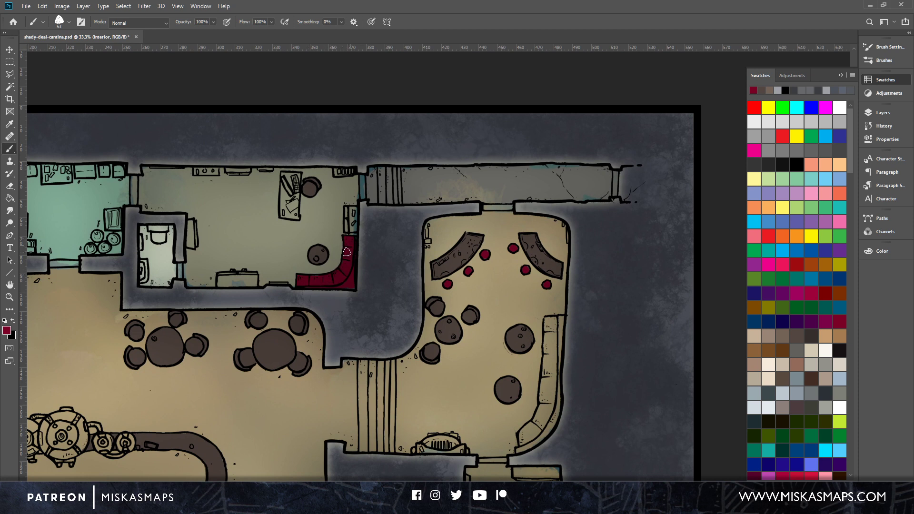
{"action": "left_click_drag", "start_coordinate": [491, 304], "coordinate": [369, 184]}
{"action": "mouse_move", "coordinate": [427, 203]}
{"action": "left_mouse_down"}
{"action": "mouse_move", "coordinate": [428, 269]}
{"action": "mouse_move", "coordinate": [427, 235]}
{"action": "mouse_move", "coordinate": [421, 258]}
{"action": "mouse_move", "coordinate": [425, 200]}
{"action": "mouse_move", "coordinate": [417, 290]}
{"action": "mouse_move", "coordinate": [424, 263]}
{"action": "mouse_move", "coordinate": [431, 270]}
{"action": "mouse_move", "coordinate": [421, 301]}
{"action": "mouse_move", "coordinate": [425, 285]}
{"action": "mouse_move", "coordinate": [399, 321]}
{"action": "mouse_move", "coordinate": [423, 303]}
{"action": "mouse_move", "coordinate": [398, 330]}
{"action": "mouse_move", "coordinate": [431, 303]}
{"action": "mouse_move", "coordinate": [439, 197]}
{"action": "left_mouse_up"}
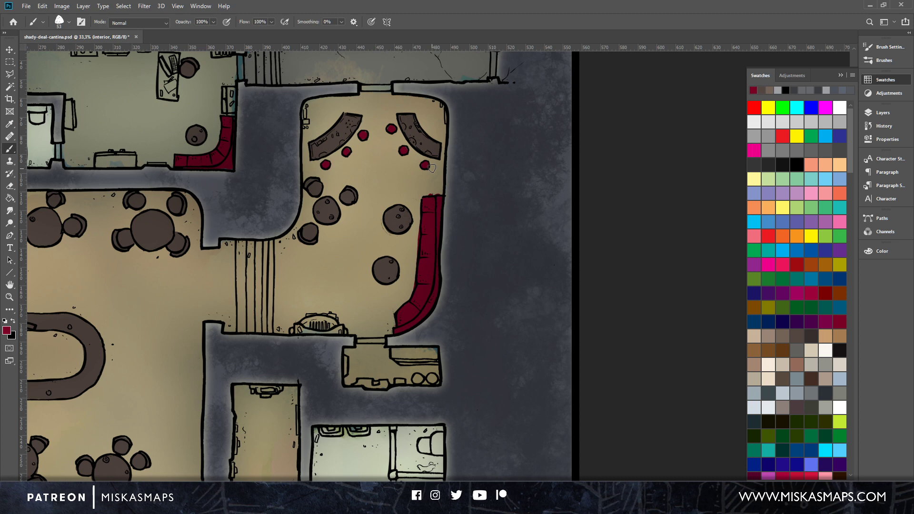
Pick a light tan swatch and paint the row of small crates along the storage room's upper wall.
{"action": "left_click_drag", "start_coordinate": [285, 219], "coordinate": [551, 373]}
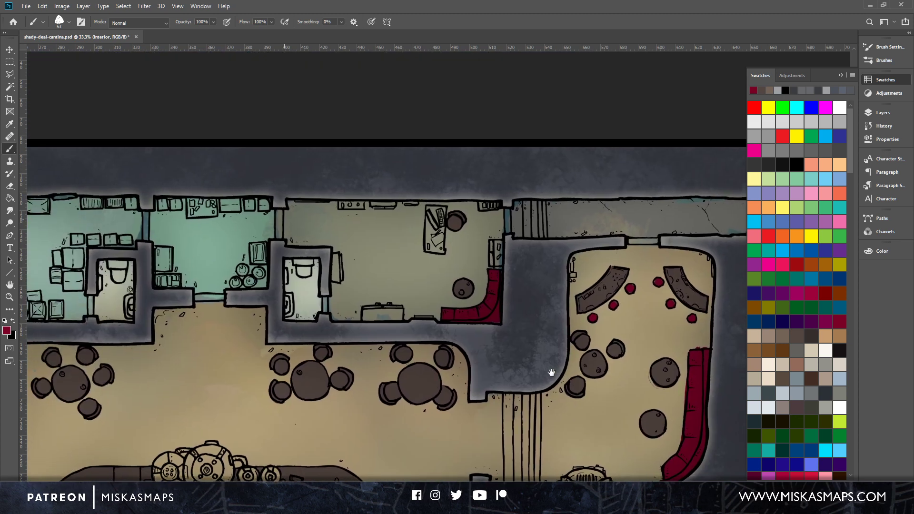
{"action": "left_click_drag", "start_coordinate": [424, 340], "coordinate": [565, 348]}
{"action": "left_click_drag", "start_coordinate": [367, 306], "coordinate": [516, 314]}
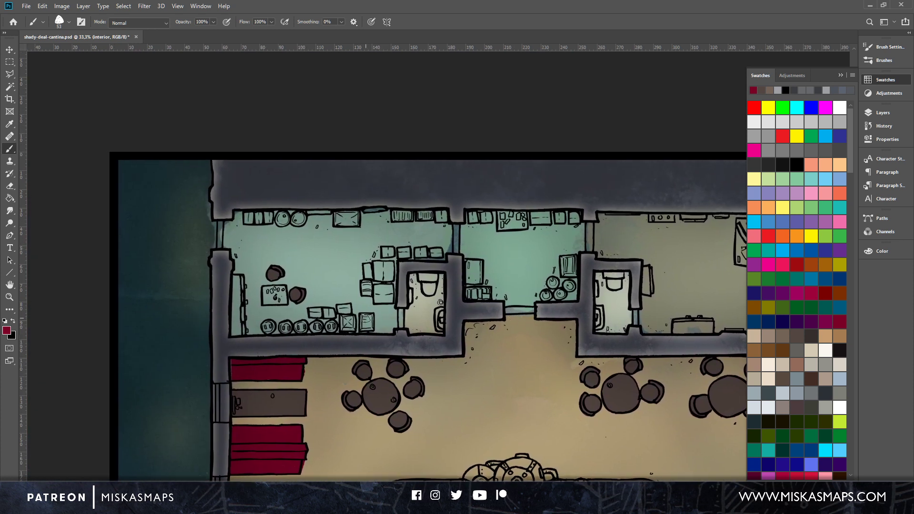
{"action": "left_click", "coordinate": [842, 337]}
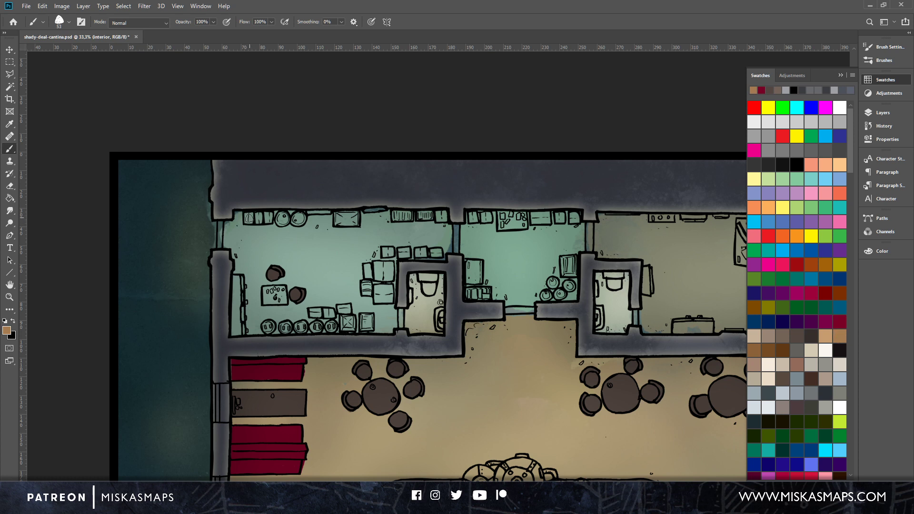
{"action": "left_click_drag", "start_coordinate": [249, 218], "coordinate": [246, 219]}
{"action": "left_click", "coordinate": [829, 336]}
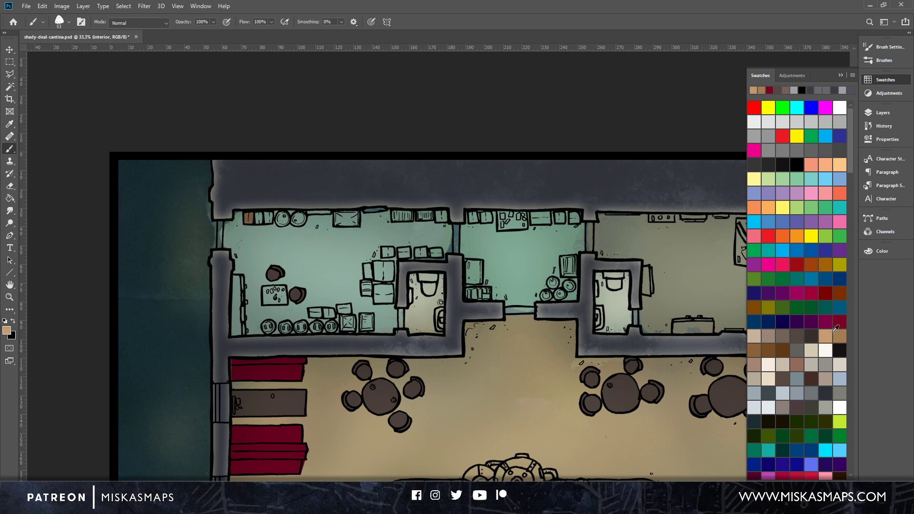
{"action": "left_click_drag", "start_coordinate": [249, 217], "coordinate": [269, 218]}
Paint the boxes in the curved corner nook below the lower-left booth light tan.
{"action": "mouse_move", "coordinate": [400, 423]}
{"action": "left_mouse_down"}
{"action": "mouse_move", "coordinate": [524, 192]}
{"action": "mouse_move", "coordinate": [518, 105]}
{"action": "left_mouse_up"}
{"action": "left_click_drag", "start_coordinate": [464, 314], "coordinate": [464, 314]}
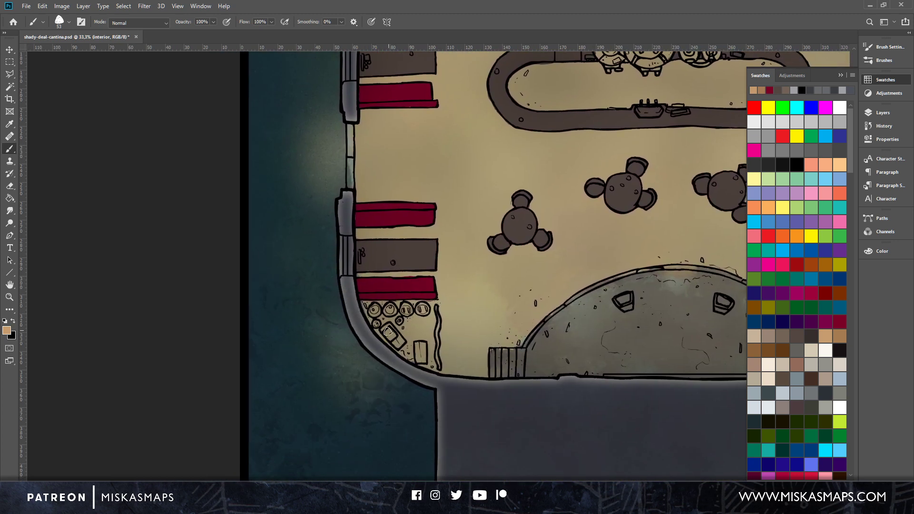
{"action": "mouse_move", "coordinate": [388, 329]}
{"action": "left_mouse_down"}
{"action": "mouse_move", "coordinate": [420, 359]}
{"action": "mouse_move", "coordinate": [422, 343]}
{"action": "left_mouse_up"}
{"action": "scroll", "coordinate": [481, 228], "scroll_direction": "up", "scroll_amount": 10}
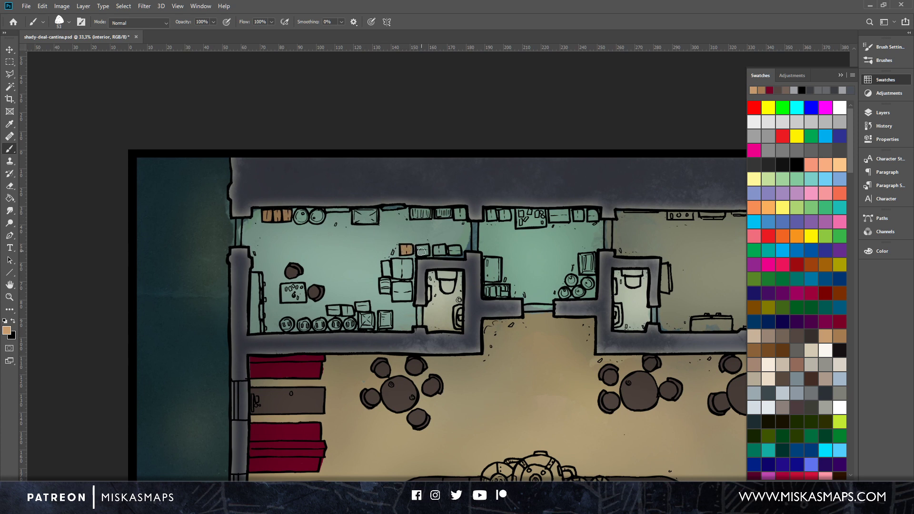
Paint the remaining crates in the storage room and the boxes along the adjoining green room's upper wall light tan.
{"action": "mouse_move", "coordinate": [421, 251]}
{"action": "left_mouse_down"}
{"action": "mouse_move", "coordinate": [457, 251]}
{"action": "mouse_move", "coordinate": [462, 213]}
{"action": "left_mouse_up"}
{"action": "mouse_move", "coordinate": [388, 268]}
{"action": "left_mouse_down"}
{"action": "mouse_move", "coordinate": [408, 275]}
{"action": "mouse_move", "coordinate": [396, 287]}
{"action": "mouse_move", "coordinate": [405, 296]}
{"action": "left_mouse_up"}
{"action": "left_click_drag", "start_coordinate": [337, 313], "coordinate": [367, 308]}
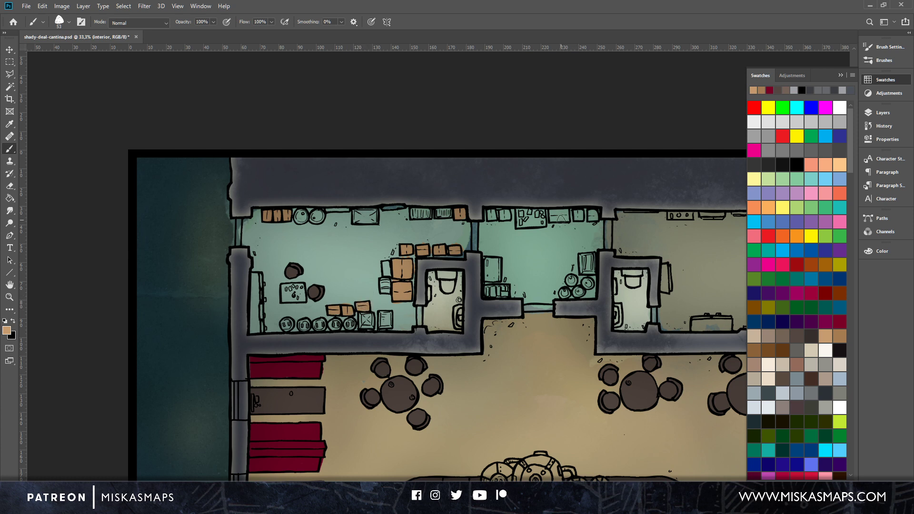
{"action": "mouse_move", "coordinate": [562, 219]}
{"action": "left_mouse_down"}
{"action": "mouse_move", "coordinate": [554, 215]}
{"action": "mouse_move", "coordinate": [596, 218]}
{"action": "left_mouse_up"}
{"action": "mouse_move", "coordinate": [491, 216]}
{"action": "left_mouse_down"}
{"action": "mouse_move", "coordinate": [505, 215]}
{"action": "mouse_move", "coordinate": [514, 201]}
{"action": "left_mouse_up"}
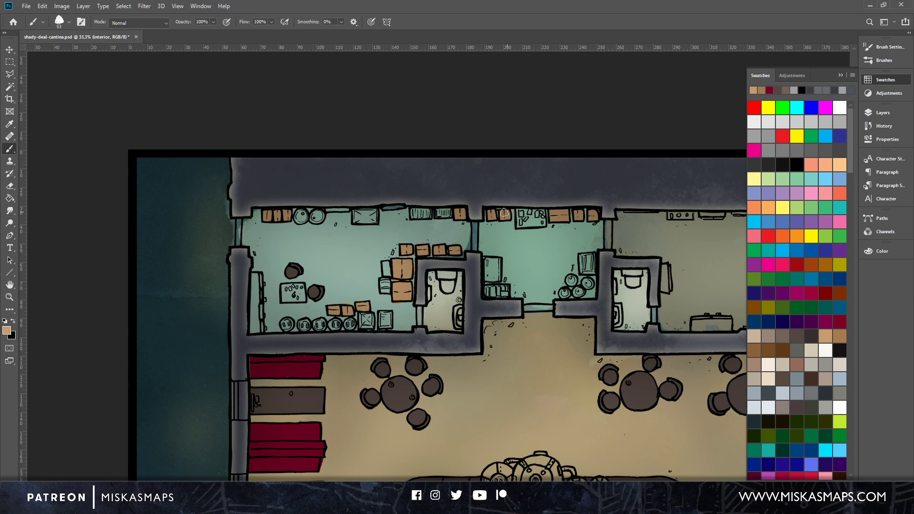
On the line art layer, ink small black details with a 12 px brush on the counters of the small room below the side lounge.
{"action": "left_click_drag", "start_coordinate": [634, 344], "coordinate": [376, 310]}
{"action": "left_click_drag", "start_coordinate": [566, 352], "coordinate": [478, 318]}
{"action": "mouse_move", "coordinate": [366, 320]}
{"action": "left_mouse_down"}
{"action": "mouse_move", "coordinate": [515, 246]}
{"action": "mouse_move", "coordinate": [555, 153]}
{"action": "mouse_move", "coordinate": [302, 292]}
{"action": "mouse_move", "coordinate": [407, 184]}
{"action": "mouse_move", "coordinate": [245, 104]}
{"action": "mouse_move", "coordinate": [207, 124]}
{"action": "left_mouse_up"}
{"action": "left_click", "coordinate": [885, 47]}
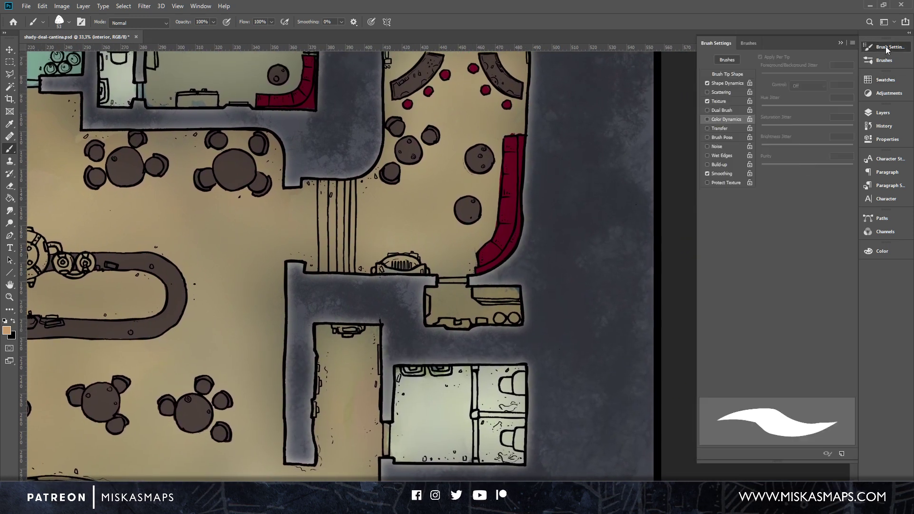
{"action": "left_click", "coordinate": [884, 62]}
{"action": "left_click", "coordinate": [880, 113]}
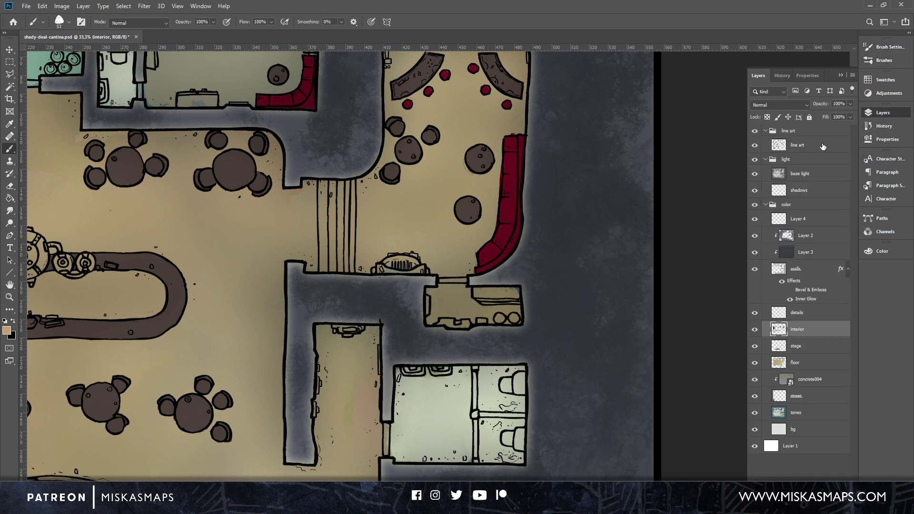
{"action": "left_click", "coordinate": [810, 145]}
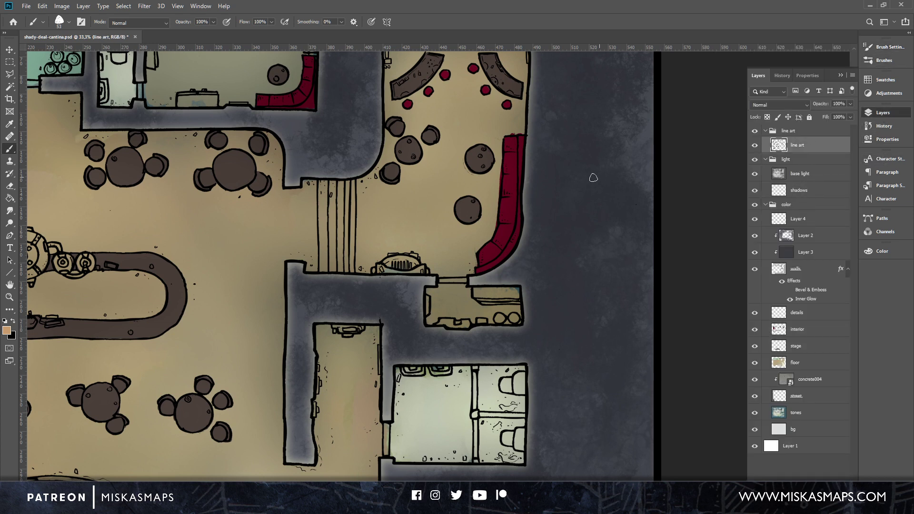
{"action": "left_click", "coordinate": [13, 321]}
{"action": "left_click", "coordinate": [69, 22]}
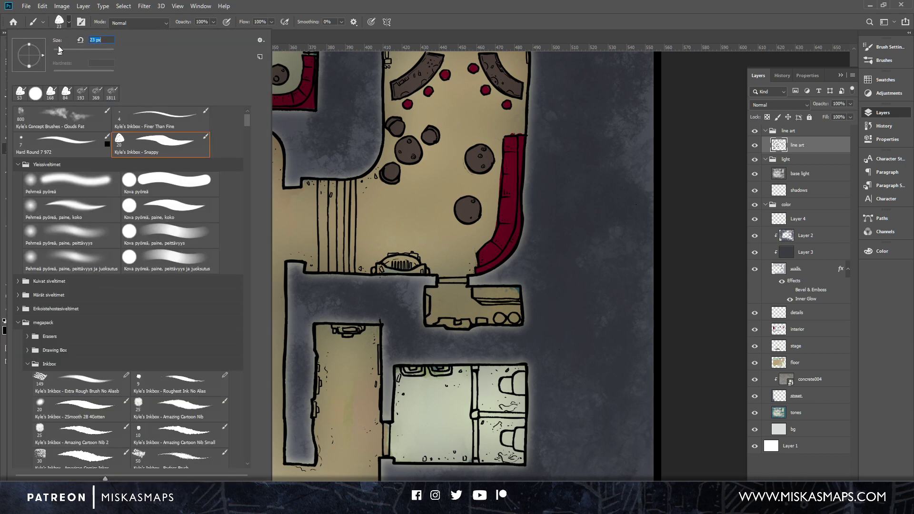
{"action": "left_click_drag", "start_coordinate": [59, 52], "coordinate": [56, 50]}
{"action": "left_click", "coordinate": [499, 317]}
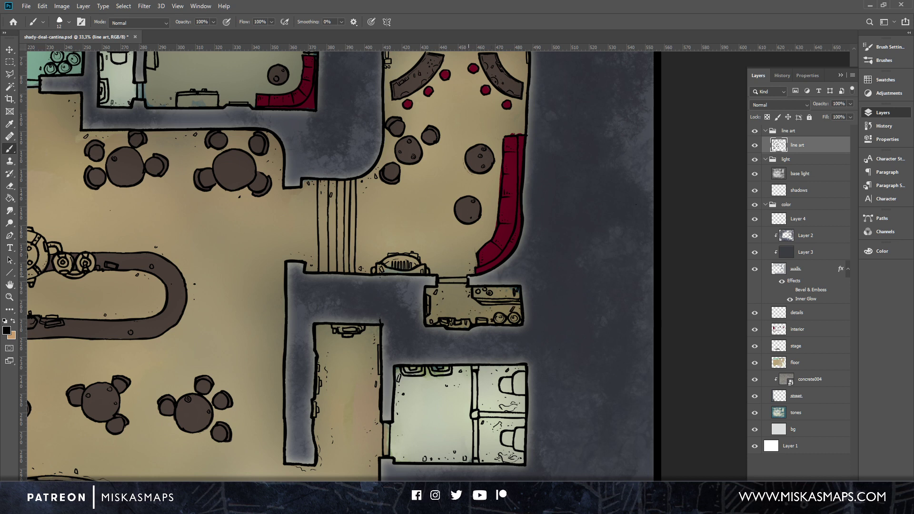
Return to the interior layer, choose a beige swatch and set the brush size to 42 px.
{"action": "left_click", "coordinate": [810, 333]}
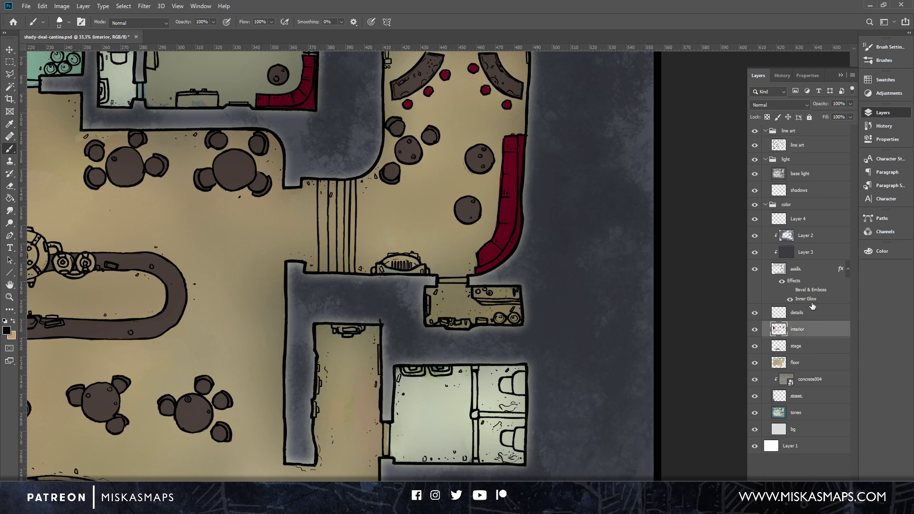
{"action": "left_click_drag", "start_coordinate": [471, 236], "coordinate": [644, 385]}
{"action": "left_click_drag", "start_coordinate": [444, 286], "coordinate": [429, 309]}
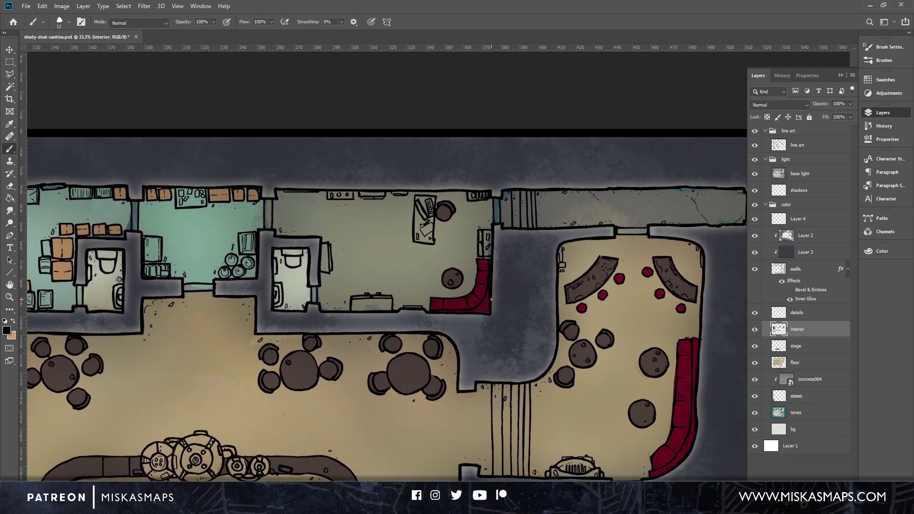
{"action": "left_click", "coordinate": [883, 80]}
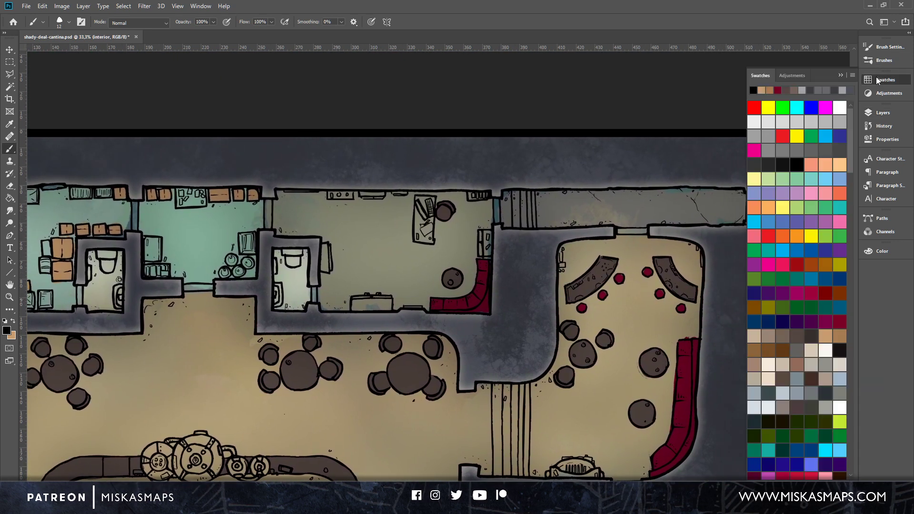
{"action": "left_click", "coordinate": [783, 364]}
{"action": "right_click", "coordinate": [422, 199]}
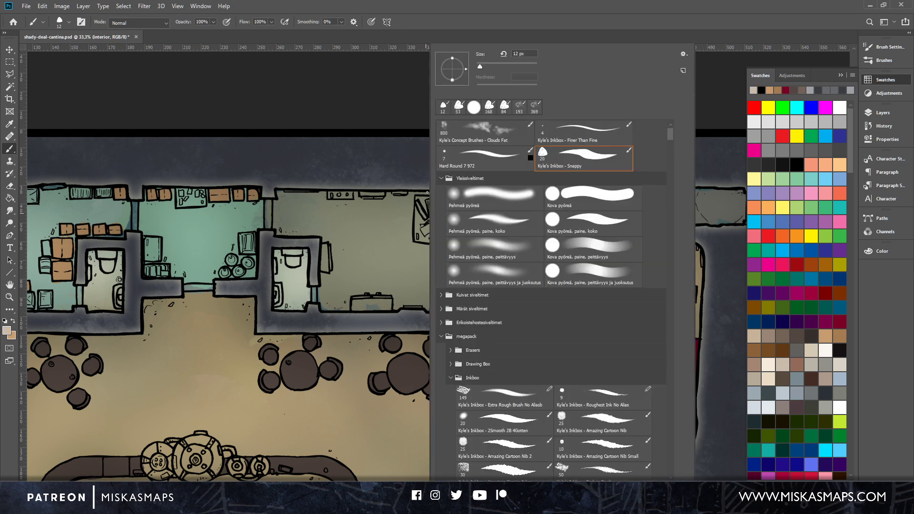
{"action": "left_click_drag", "start_coordinate": [492, 66], "coordinate": [489, 65]}
{"action": "left_click", "coordinate": [511, 31]}
Try beige and then cream as the base color of the office desk.
{"action": "mouse_move", "coordinate": [423, 198]}
{"action": "left_mouse_down"}
{"action": "mouse_move", "coordinate": [431, 209]}
{"action": "mouse_move", "coordinate": [424, 223]}
{"action": "mouse_move", "coordinate": [421, 202]}
{"action": "mouse_move", "coordinate": [414, 238]}
{"action": "mouse_move", "coordinate": [429, 243]}
{"action": "left_mouse_up"}
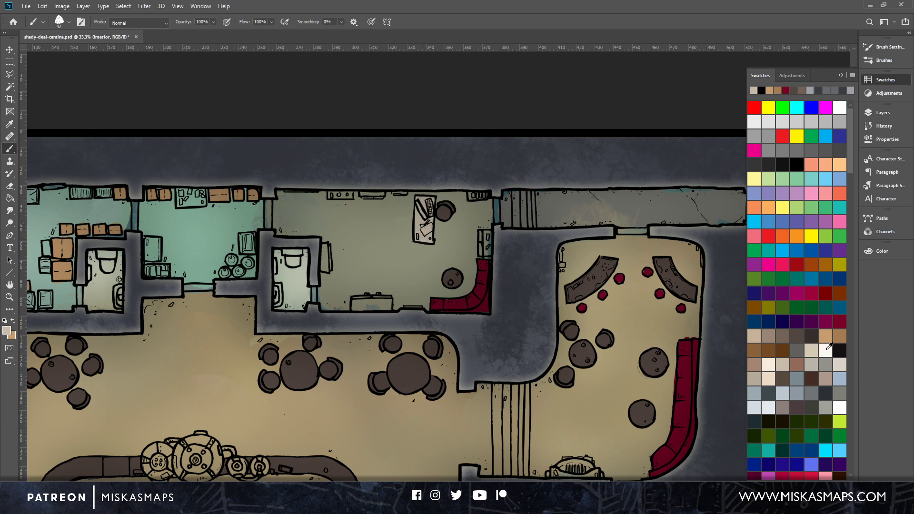
{"action": "left_click", "coordinate": [768, 365]}
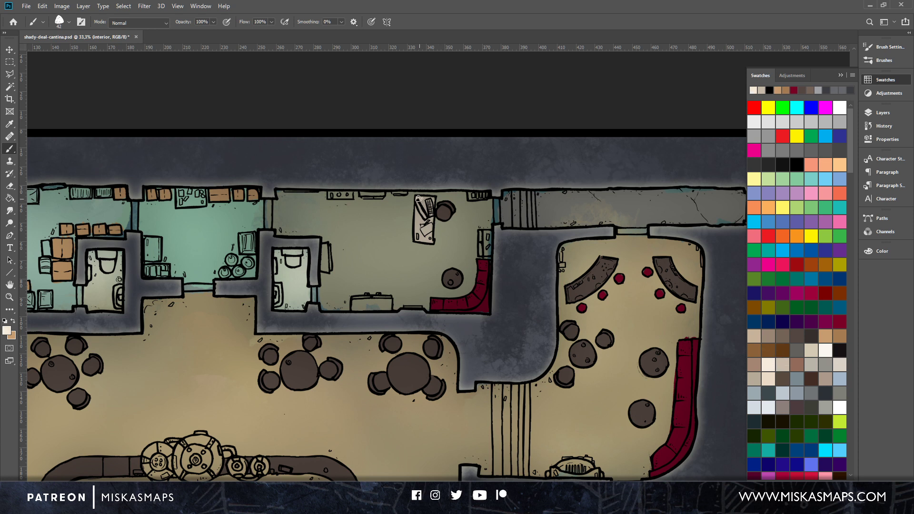
{"action": "mouse_move", "coordinate": [418, 199]}
{"action": "left_mouse_down"}
{"action": "mouse_move", "coordinate": [417, 236]}
{"action": "mouse_move", "coordinate": [432, 199]}
{"action": "mouse_move", "coordinate": [420, 238]}
{"action": "mouse_move", "coordinate": [426, 232]}
{"action": "left_mouse_up"}
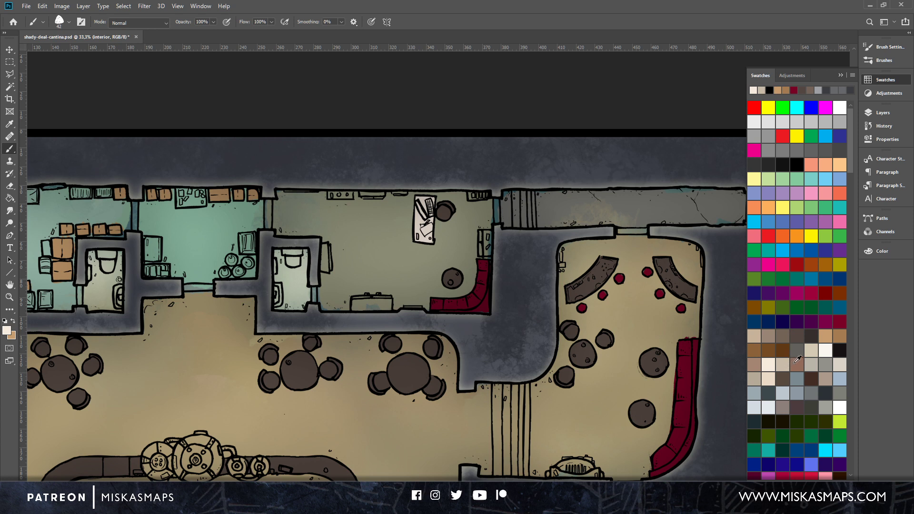
Choose a medium brown swatch and paint the office desk, the storage room table and the adjoining green room's worktable.
{"action": "left_click", "coordinate": [756, 349]}
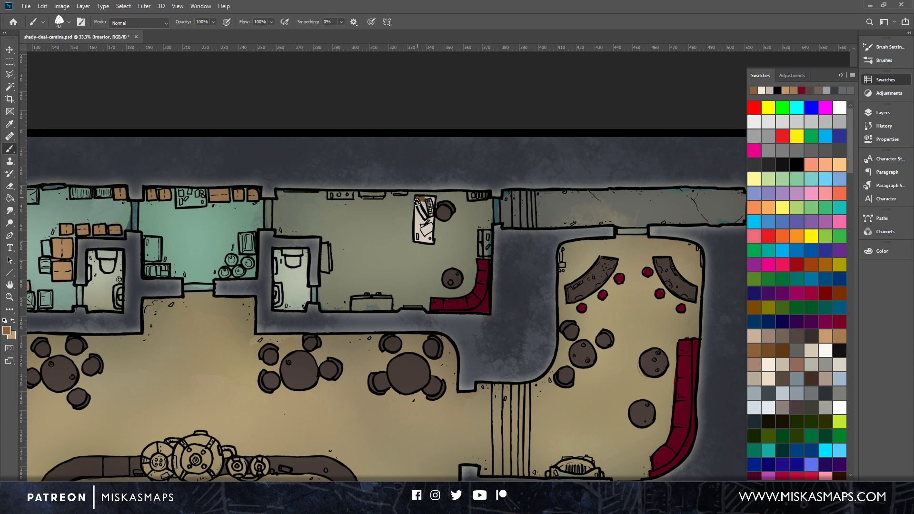
{"action": "mouse_move", "coordinate": [417, 202]}
{"action": "left_mouse_down"}
{"action": "mouse_move", "coordinate": [414, 236]}
{"action": "mouse_move", "coordinate": [429, 200]}
{"action": "mouse_move", "coordinate": [432, 219]}
{"action": "mouse_move", "coordinate": [433, 199]}
{"action": "mouse_move", "coordinate": [428, 242]}
{"action": "mouse_move", "coordinate": [417, 239]}
{"action": "mouse_move", "coordinate": [431, 229]}
{"action": "left_mouse_up"}
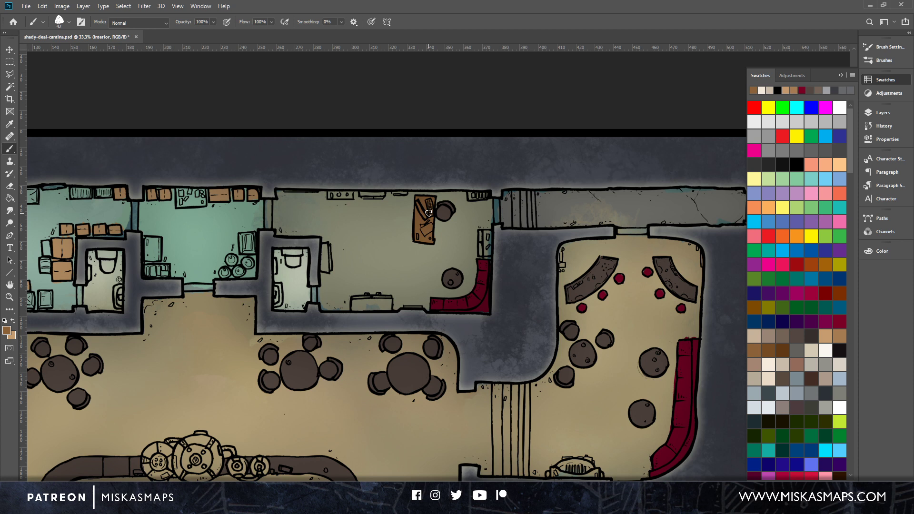
{"action": "mouse_move", "coordinate": [231, 335]}
{"action": "left_mouse_down"}
{"action": "mouse_move", "coordinate": [593, 308]}
{"action": "mouse_move", "coordinate": [581, 303]}
{"action": "left_mouse_up"}
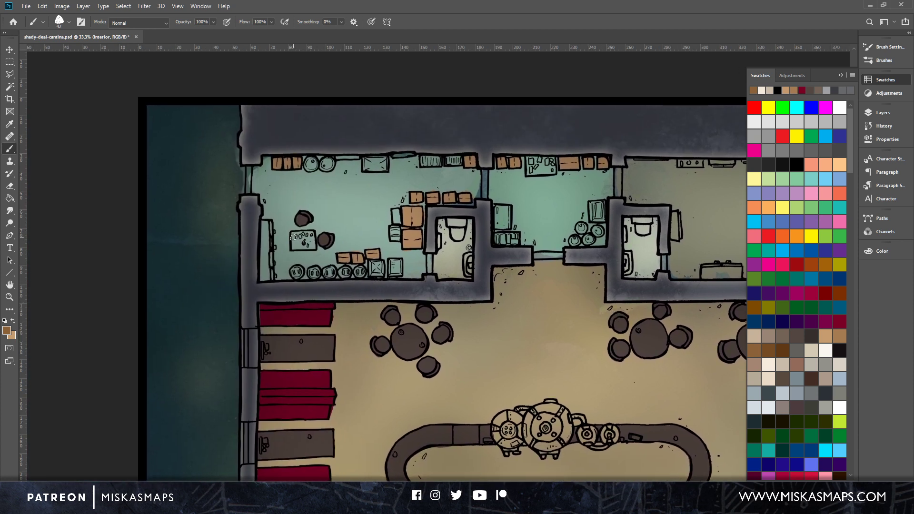
{"action": "mouse_move", "coordinate": [294, 237]}
{"action": "left_mouse_down"}
{"action": "mouse_move", "coordinate": [310, 240]}
{"action": "mouse_move", "coordinate": [307, 247]}
{"action": "mouse_move", "coordinate": [297, 242]}
{"action": "mouse_move", "coordinate": [311, 233]}
{"action": "left_mouse_up"}
{"action": "mouse_move", "coordinate": [533, 164]}
{"action": "left_mouse_down"}
{"action": "mouse_move", "coordinate": [553, 159]}
{"action": "mouse_move", "coordinate": [552, 171]}
{"action": "mouse_move", "coordinate": [530, 172]}
{"action": "mouse_move", "coordinate": [547, 172]}
{"action": "mouse_move", "coordinate": [530, 161]}
{"action": "left_mouse_up"}
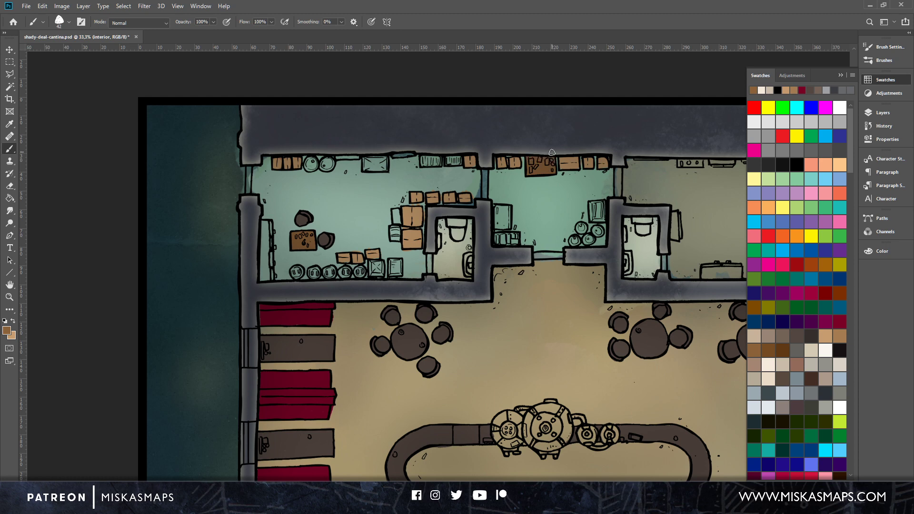
Paint the storage room's barrels light blue-grey, both the upper pair and the row along the lower wall.
{"action": "left_click_drag", "start_coordinate": [586, 236], "coordinate": [321, 244]}
{"action": "left_click_drag", "start_coordinate": [540, 264], "coordinate": [316, 252]}
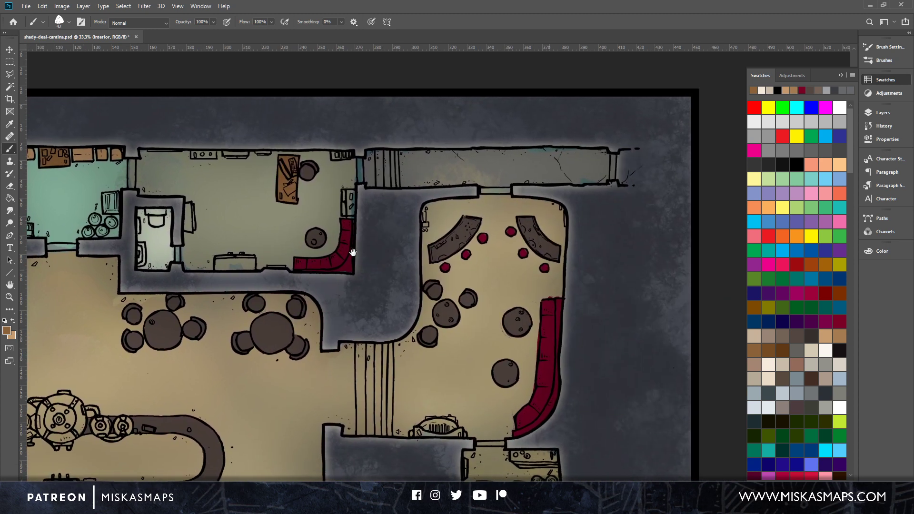
{"action": "mouse_move", "coordinate": [620, 321]}
{"action": "left_mouse_down"}
{"action": "mouse_move", "coordinate": [513, 284]}
{"action": "mouse_move", "coordinate": [428, 351]}
{"action": "mouse_move", "coordinate": [433, 305]}
{"action": "mouse_move", "coordinate": [498, 219]}
{"action": "mouse_move", "coordinate": [493, 259]}
{"action": "mouse_move", "coordinate": [528, 262]}
{"action": "left_mouse_up"}
{"action": "mouse_move", "coordinate": [314, 265]}
{"action": "left_mouse_down"}
{"action": "mouse_move", "coordinate": [585, 404]}
{"action": "mouse_move", "coordinate": [597, 429]}
{"action": "left_mouse_up"}
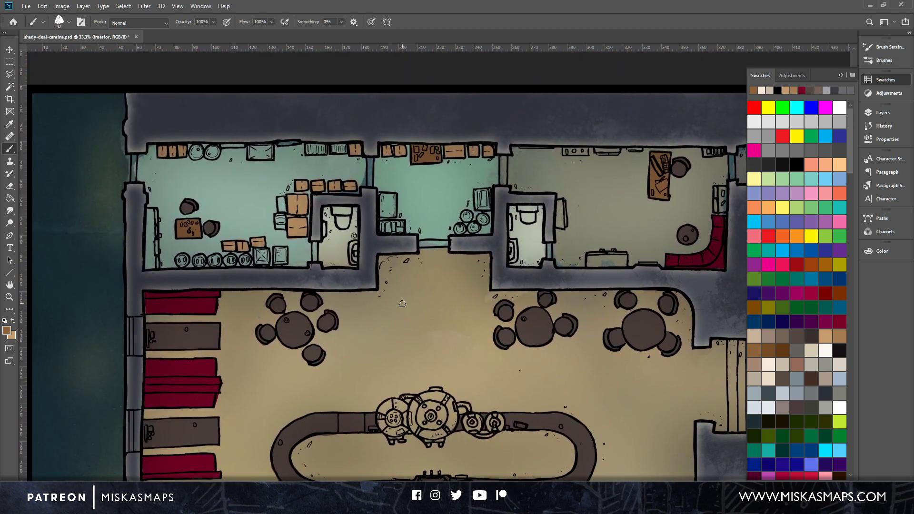
{"action": "left_click", "coordinate": [757, 391]}
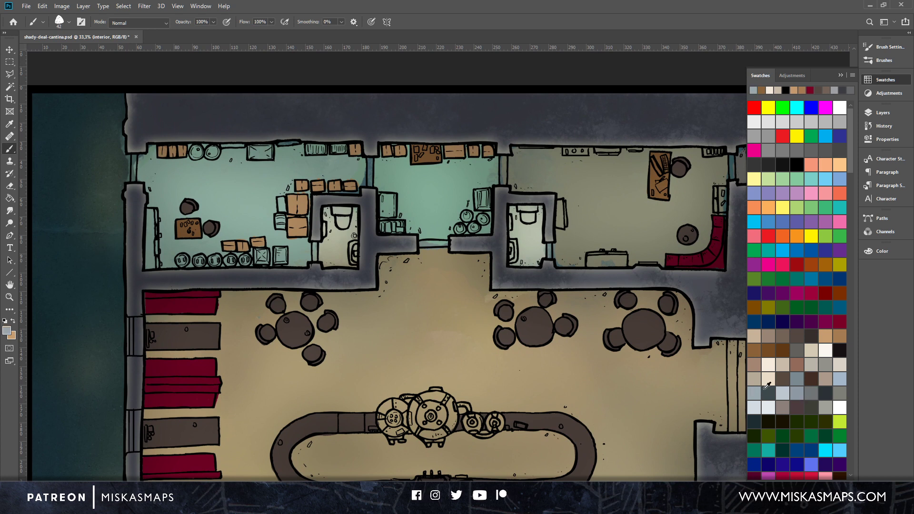
{"action": "left_click", "coordinate": [842, 377]}
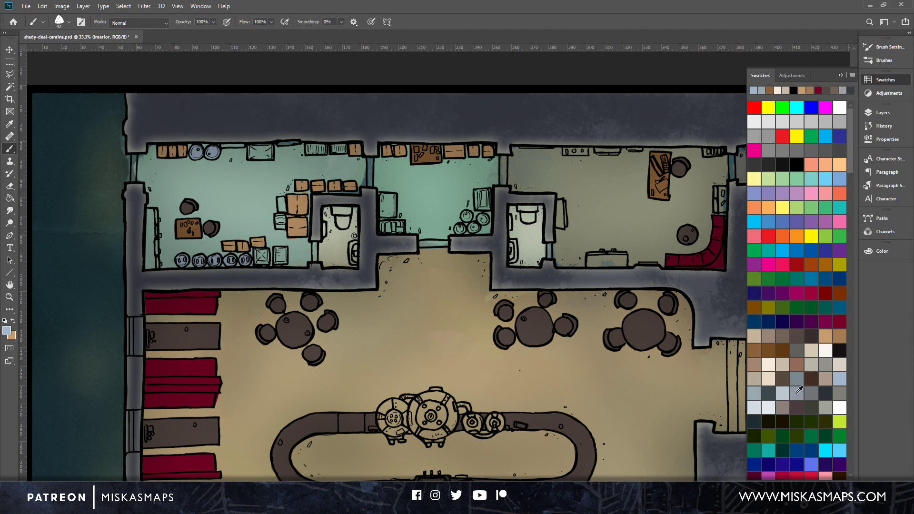
Touch up the storage room barrels with a darker blue-grey and paint the barrels in the adjoining green room blue-grey.
{"action": "left_click", "coordinate": [809, 380]}
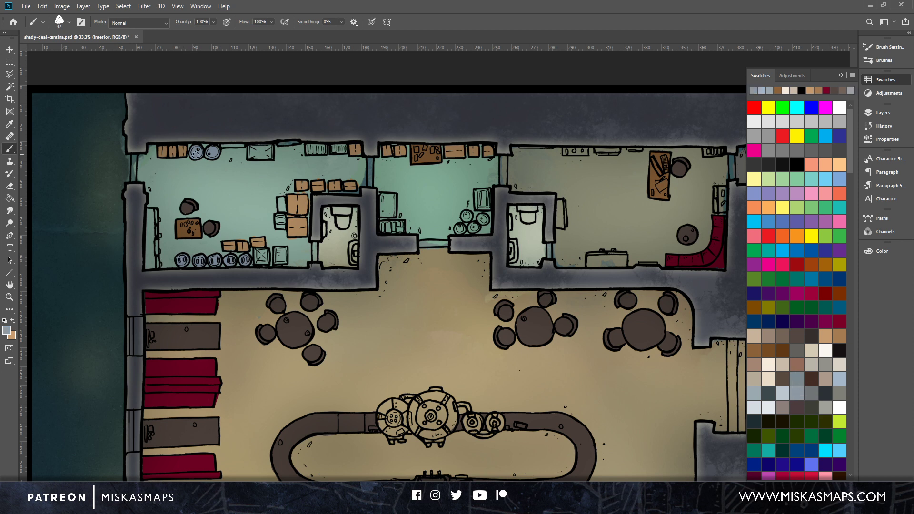
{"action": "left_click_drag", "start_coordinate": [211, 151], "coordinate": [208, 153]}
{"action": "left_click_drag", "start_coordinate": [309, 360], "coordinate": [320, 310]}
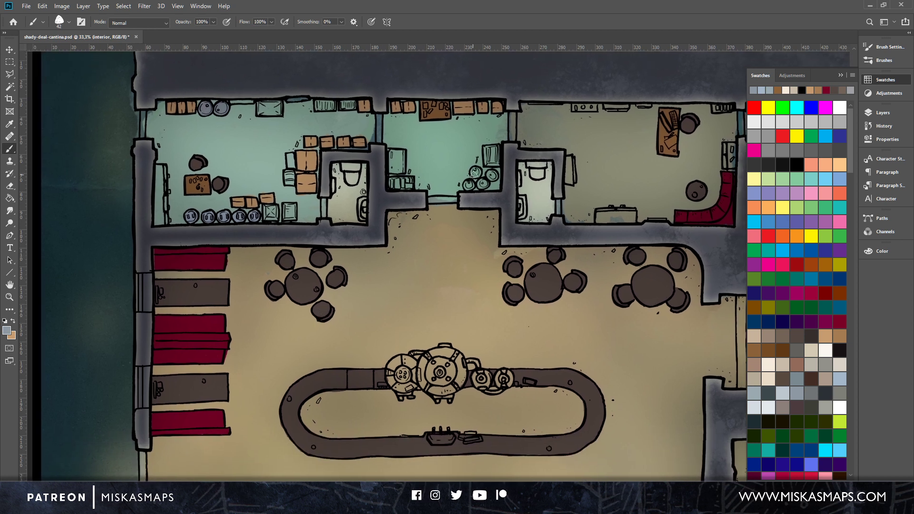
{"action": "mouse_move", "coordinate": [474, 174]}
{"action": "left_mouse_down"}
{"action": "mouse_move", "coordinate": [470, 185]}
{"action": "mouse_move", "coordinate": [494, 178]}
{"action": "left_mouse_up"}
Paint the row of barrels in the curved corner nook below the lower-left booth in blue-grey tones.
{"action": "mouse_move", "coordinate": [349, 362]}
{"action": "left_mouse_down"}
{"action": "mouse_move", "coordinate": [480, 156]}
{"action": "mouse_move", "coordinate": [516, 74]}
{"action": "left_mouse_up"}
{"action": "mouse_move", "coordinate": [343, 376]}
{"action": "left_mouse_down"}
{"action": "mouse_move", "coordinate": [377, 295]}
{"action": "mouse_move", "coordinate": [305, 278]}
{"action": "left_mouse_up"}
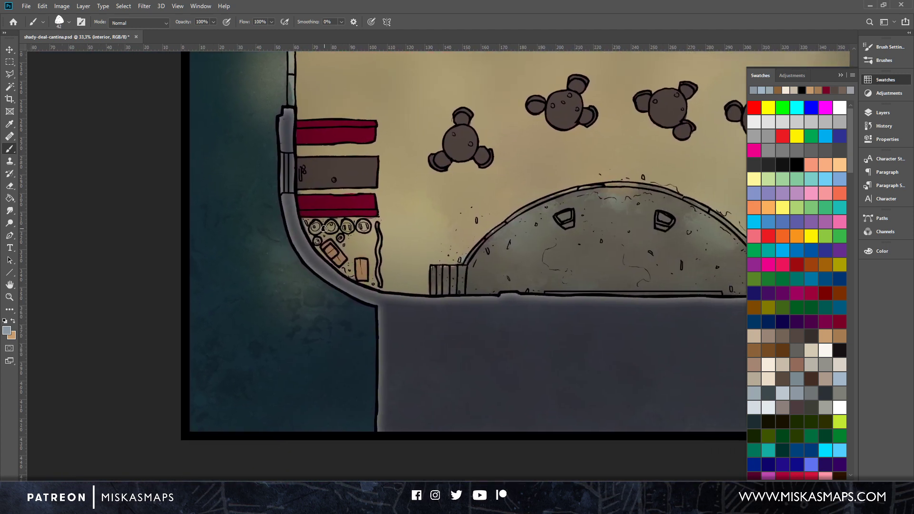
{"action": "left_click_drag", "start_coordinate": [327, 226], "coordinate": [329, 227]}
{"action": "left_click", "coordinate": [764, 89]}
{"action": "left_click", "coordinate": [347, 226]}
Paint the small round containers in the corner nook lime green and the wavy curtain beside them dark teal.
{"action": "left_click", "coordinate": [841, 422]}
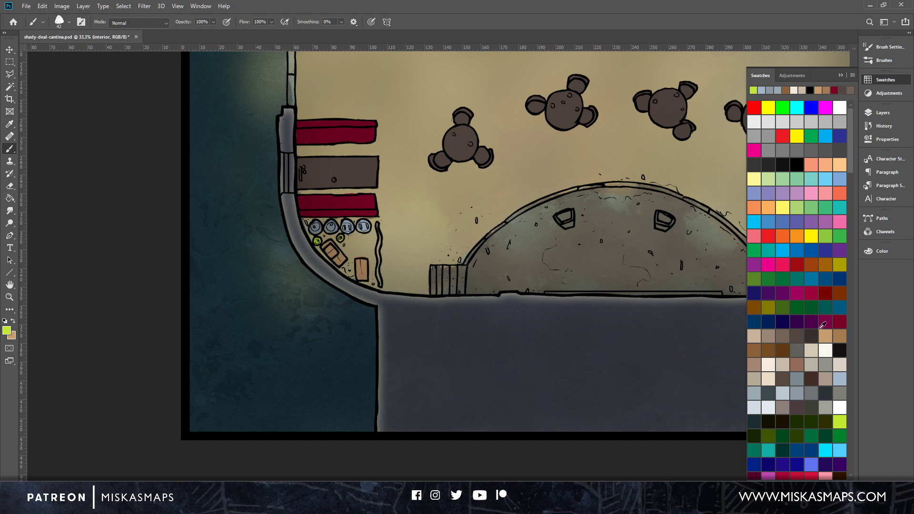
{"action": "left_click", "coordinate": [756, 420]}
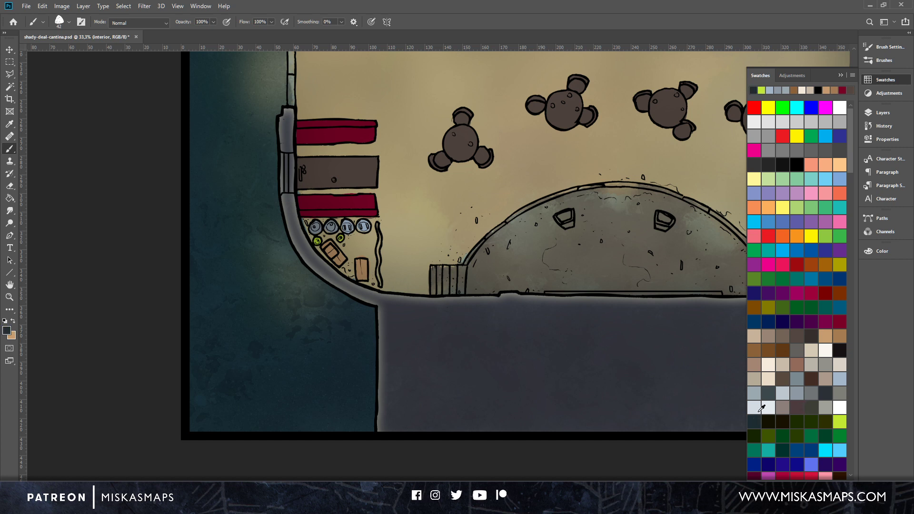
{"action": "left_click_drag", "start_coordinate": [376, 224], "coordinate": [379, 284]}
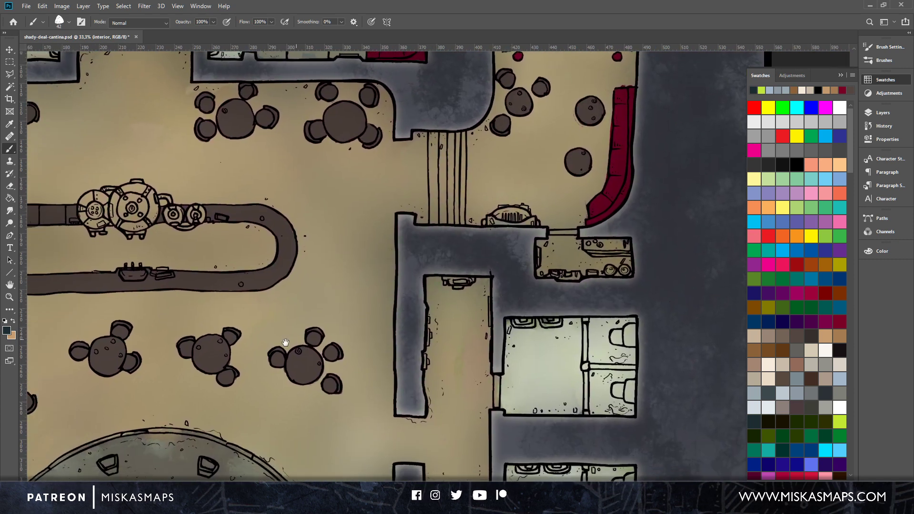
Choose a pale blue-grey swatch and paint the round drink machine and its pipes on the oval bar.
{"action": "left_click_drag", "start_coordinate": [281, 343], "coordinate": [424, 383]}
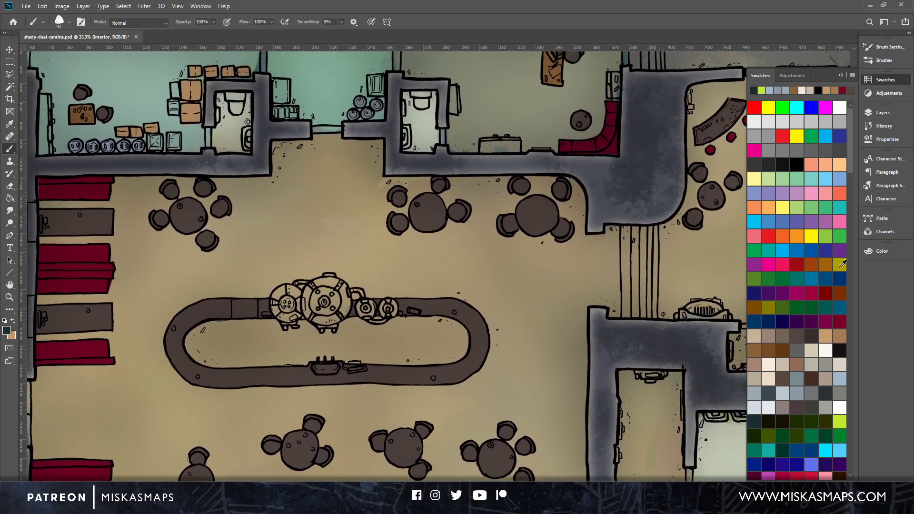
{"action": "left_click", "coordinate": [758, 179]}
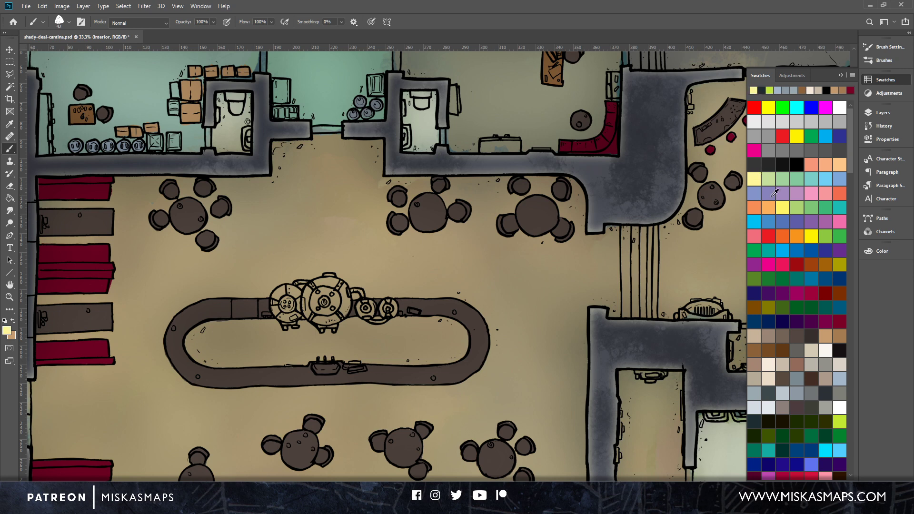
{"action": "left_click", "coordinate": [787, 390]}
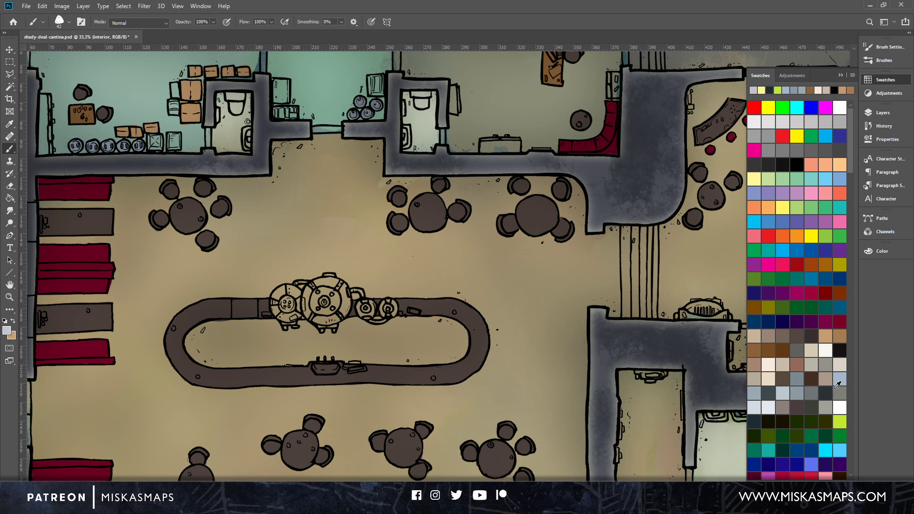
{"action": "left_click", "coordinate": [763, 402]}
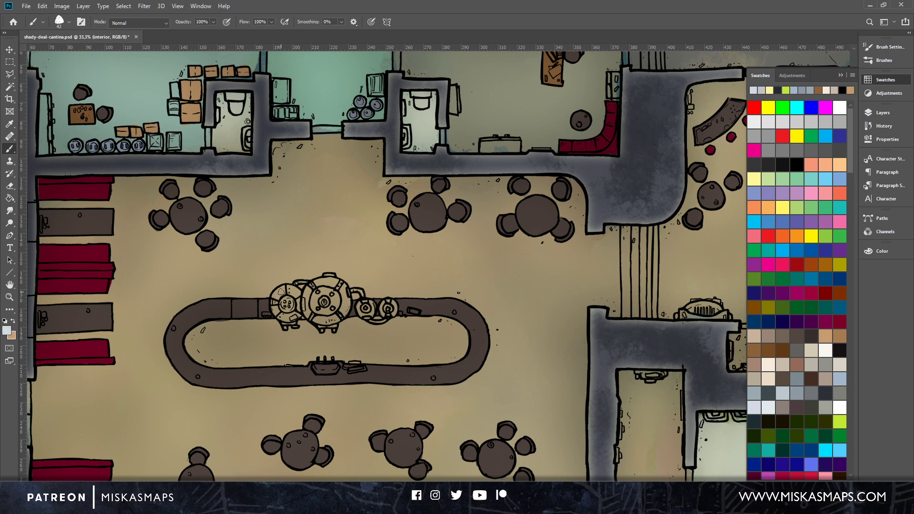
{"action": "mouse_move", "coordinate": [280, 290]}
{"action": "left_mouse_down"}
{"action": "mouse_move", "coordinate": [275, 304]}
{"action": "mouse_move", "coordinate": [287, 288]}
{"action": "mouse_move", "coordinate": [294, 308]}
{"action": "mouse_move", "coordinate": [284, 300]}
{"action": "mouse_move", "coordinate": [299, 304]}
{"action": "left_mouse_up"}
{"action": "mouse_move", "coordinate": [282, 318]}
{"action": "left_mouse_down"}
{"action": "mouse_move", "coordinate": [297, 293]}
{"action": "mouse_move", "coordinate": [309, 306]}
{"action": "mouse_move", "coordinate": [312, 285]}
{"action": "mouse_move", "coordinate": [303, 298]}
{"action": "mouse_move", "coordinate": [331, 280]}
{"action": "mouse_move", "coordinate": [340, 314]}
{"action": "mouse_move", "coordinate": [303, 307]}
{"action": "mouse_move", "coordinate": [316, 320]}
{"action": "mouse_move", "coordinate": [342, 315]}
{"action": "mouse_move", "coordinate": [325, 319]}
{"action": "mouse_move", "coordinate": [312, 291]}
{"action": "mouse_move", "coordinate": [330, 276]}
{"action": "left_mouse_up"}
{"action": "left_click_drag", "start_coordinate": [321, 327], "coordinate": [285, 327]}
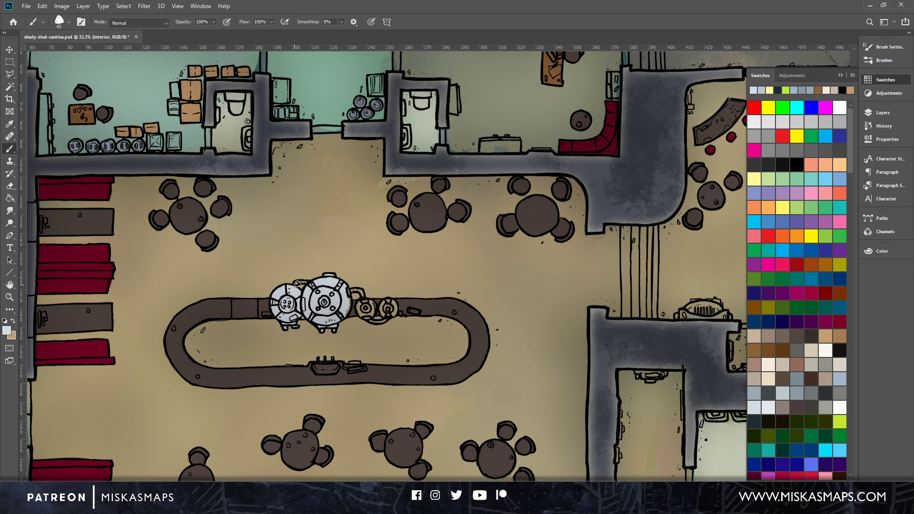
{"action": "mouse_move", "coordinate": [298, 284]}
{"action": "left_mouse_down"}
{"action": "mouse_move", "coordinate": [363, 299]}
{"action": "mouse_move", "coordinate": [375, 320]}
{"action": "mouse_move", "coordinate": [388, 307]}
{"action": "left_mouse_up"}
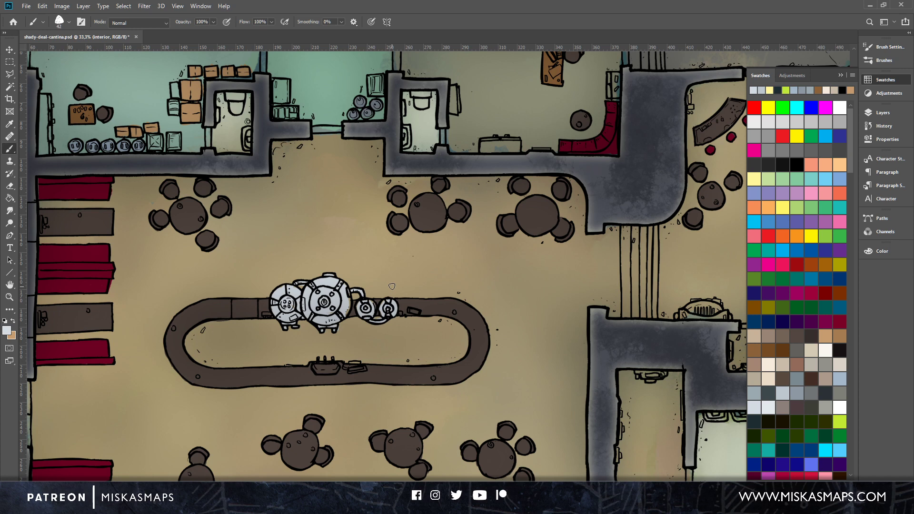
Choose a very pale grey swatch and paint the toilets and sinks in the two small bathrooms beside the green rooms.
{"action": "left_click_drag", "start_coordinate": [299, 189], "coordinate": [423, 337]}
{"action": "left_click", "coordinate": [769, 411]}
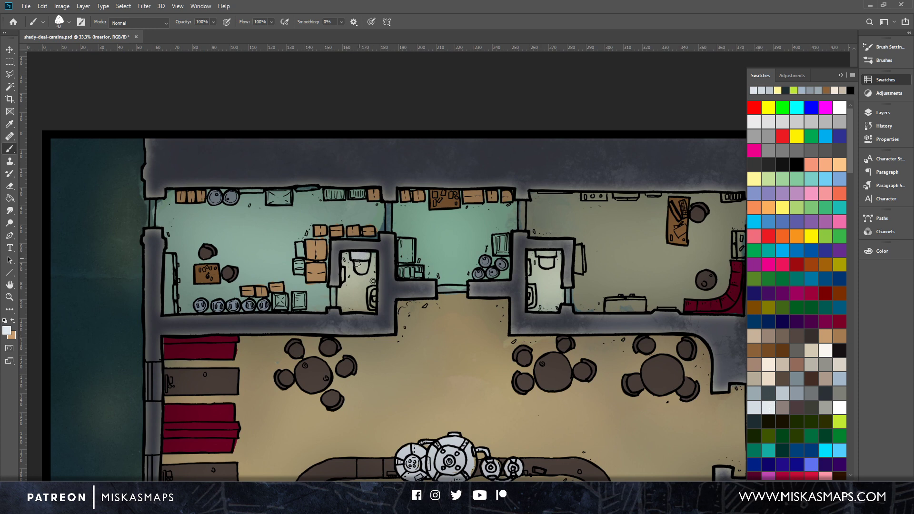
{"action": "left_click_drag", "start_coordinate": [358, 263], "coordinate": [365, 263]}
{"action": "mouse_move", "coordinate": [371, 296]}
{"action": "left_mouse_down"}
{"action": "mouse_move", "coordinate": [374, 289]}
{"action": "mouse_move", "coordinate": [372, 307]}
{"action": "mouse_move", "coordinate": [376, 298]}
{"action": "left_mouse_up"}
{"action": "left_click_drag", "start_coordinate": [529, 291], "coordinate": [528, 306]}
Paint the toilets in the stalls of the two larger restrooms off the corridor with the same pale grey.
{"action": "left_click_drag", "start_coordinate": [575, 335], "coordinate": [119, 201]}
{"action": "left_click_drag", "start_coordinate": [493, 343], "coordinate": [463, 220]}
{"action": "left_click_drag", "start_coordinate": [446, 340], "coordinate": [448, 331]}
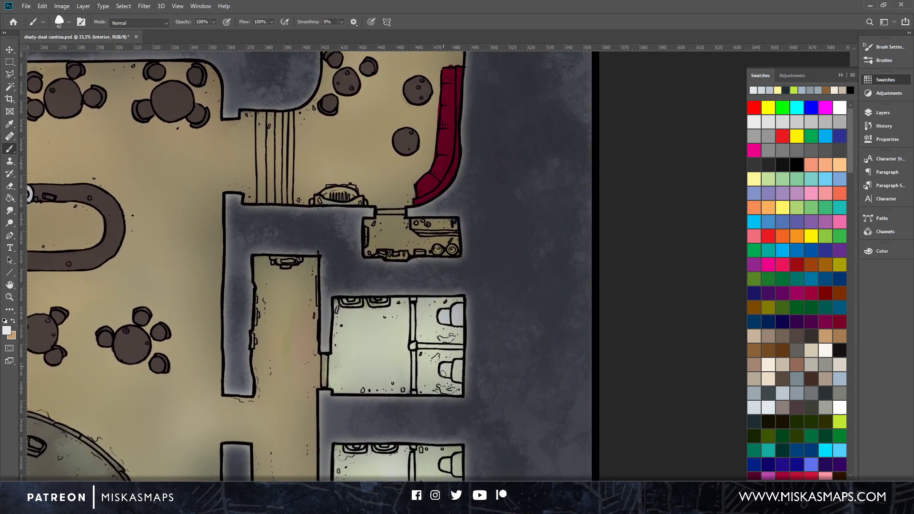
{"action": "scroll", "coordinate": [486, 351], "scroll_direction": "down", "scroll_amount": 3}
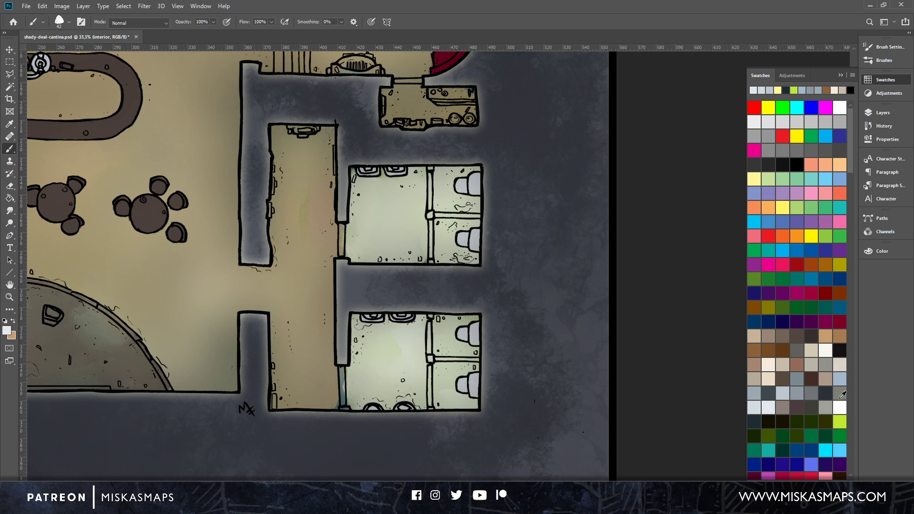
Pick an off-white swatch and fine-tune it to a near-white foreground color.
{"action": "left_click", "coordinate": [828, 340]}
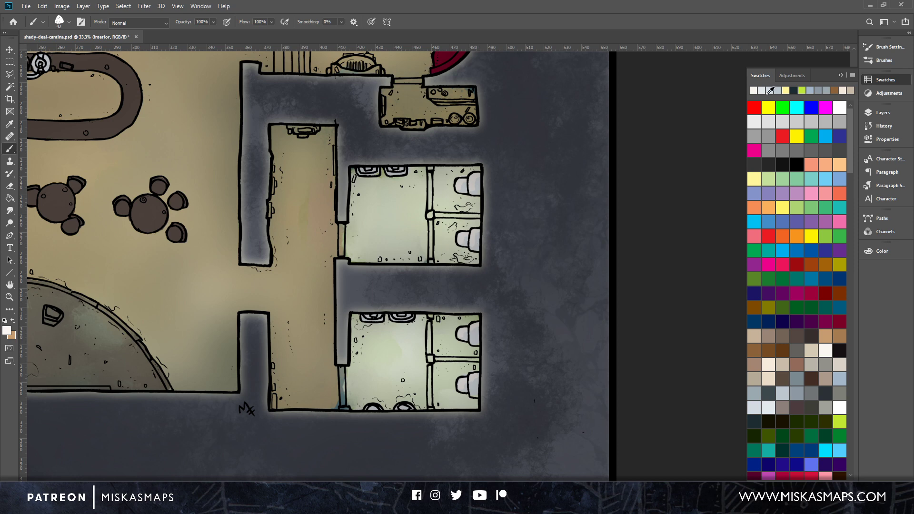
{"action": "left_click", "coordinate": [6, 330]}
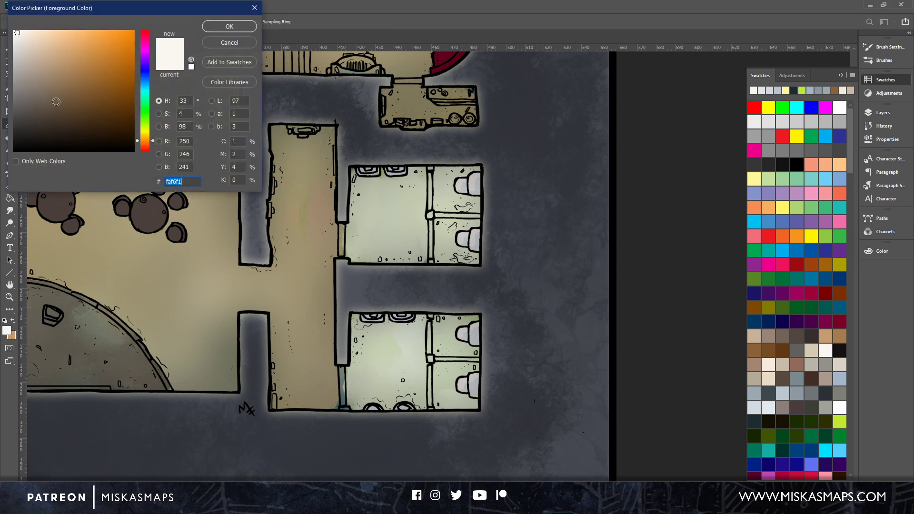
{"action": "left_click", "coordinate": [15, 35]}
{"action": "left_click", "coordinate": [227, 29]}
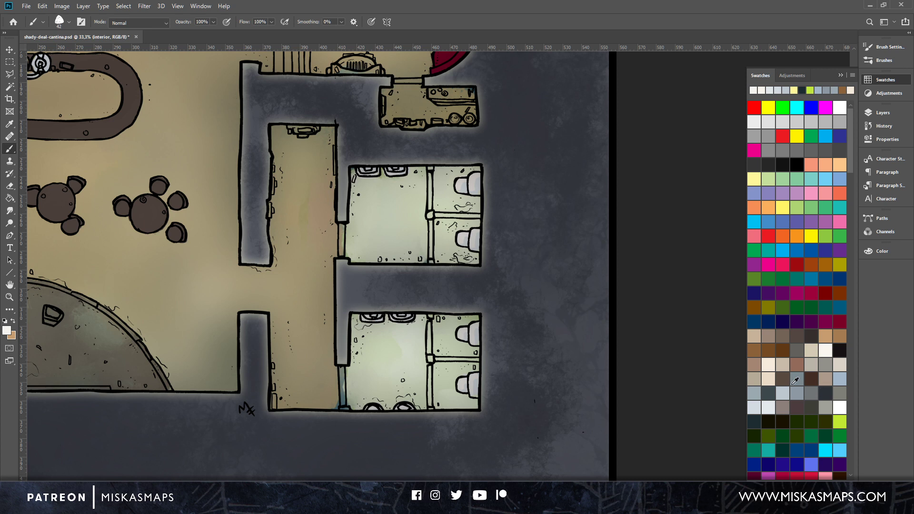
Paint the stall partitions in both larger restrooms blue-grey, then clean up the edges.
{"action": "left_click", "coordinate": [811, 369]}
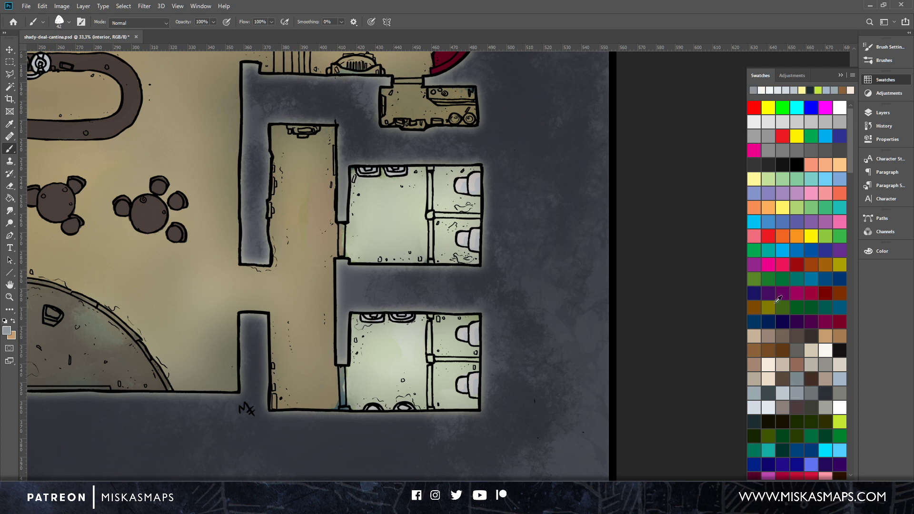
{"action": "left_click_drag", "start_coordinate": [430, 172], "coordinate": [430, 260]}
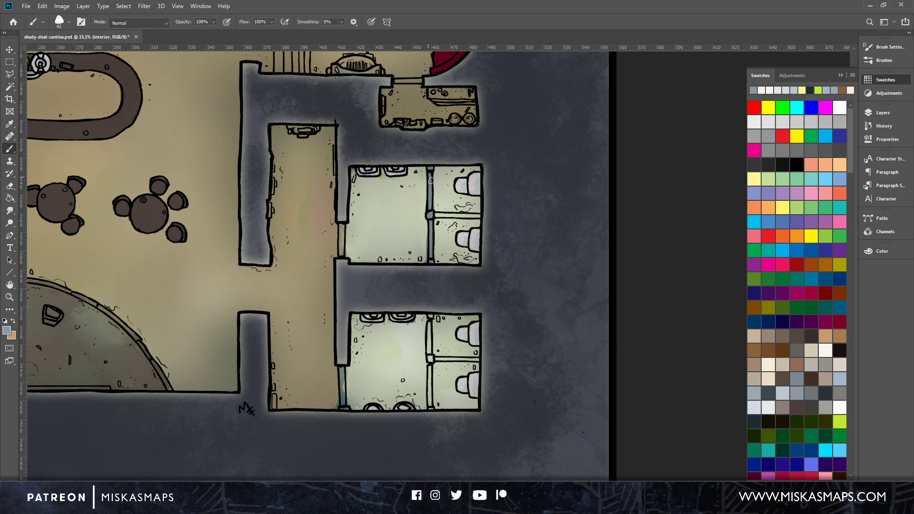
{"action": "left_click_drag", "start_coordinate": [434, 215], "coordinate": [479, 217]}
{"action": "left_click_drag", "start_coordinate": [429, 317], "coordinate": [430, 405]}
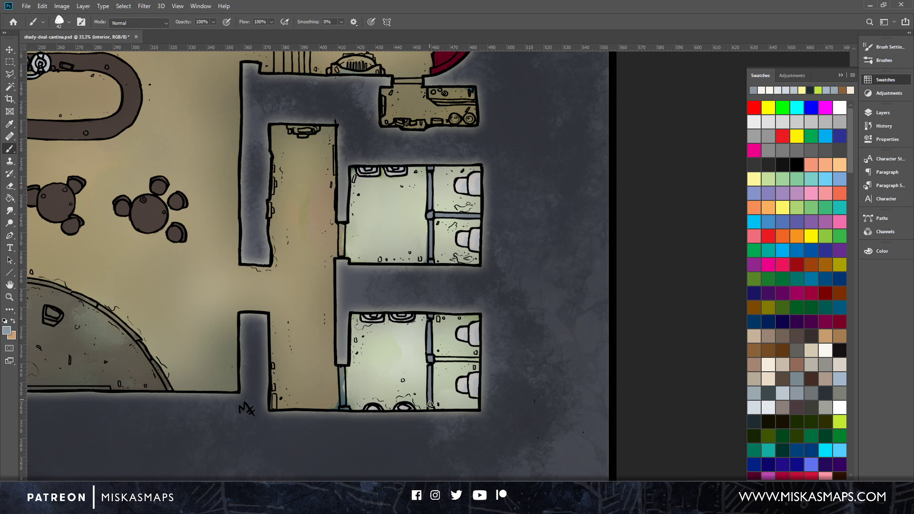
{"action": "mouse_move", "coordinate": [438, 363]}
{"action": "left_mouse_down"}
{"action": "mouse_move", "coordinate": [481, 361]}
{"action": "mouse_move", "coordinate": [474, 366]}
{"action": "left_mouse_up"}
{"action": "key", "text": "e"}
{"action": "key", "text": "b"}
Paint the crate on the storage room's upper wall and the small crate beside the orange stack blue.
{"action": "mouse_move", "coordinate": [351, 347]}
{"action": "left_mouse_down"}
{"action": "mouse_move", "coordinate": [541, 335]}
{"action": "mouse_move", "coordinate": [605, 415]}
{"action": "left_mouse_up"}
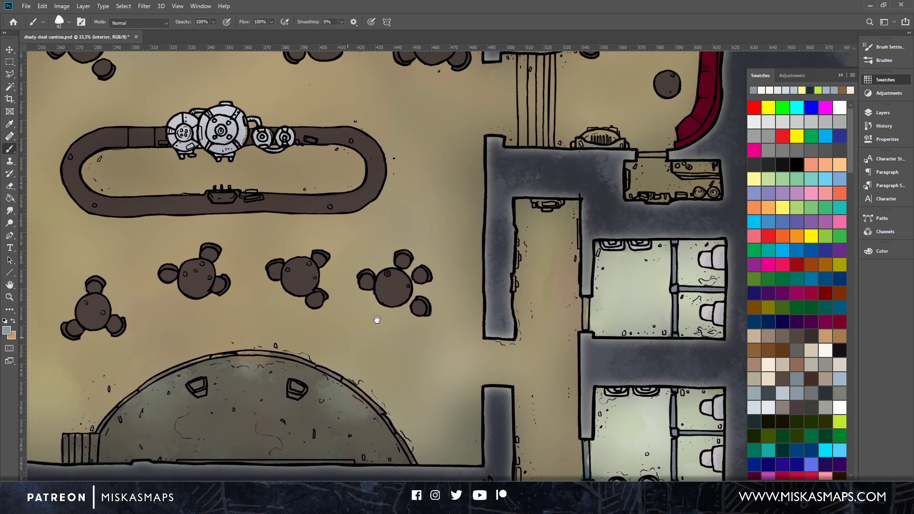
{"action": "left_click_drag", "start_coordinate": [378, 320], "coordinate": [582, 313]}
{"action": "left_click_drag", "start_coordinate": [526, 237], "coordinate": [551, 363]}
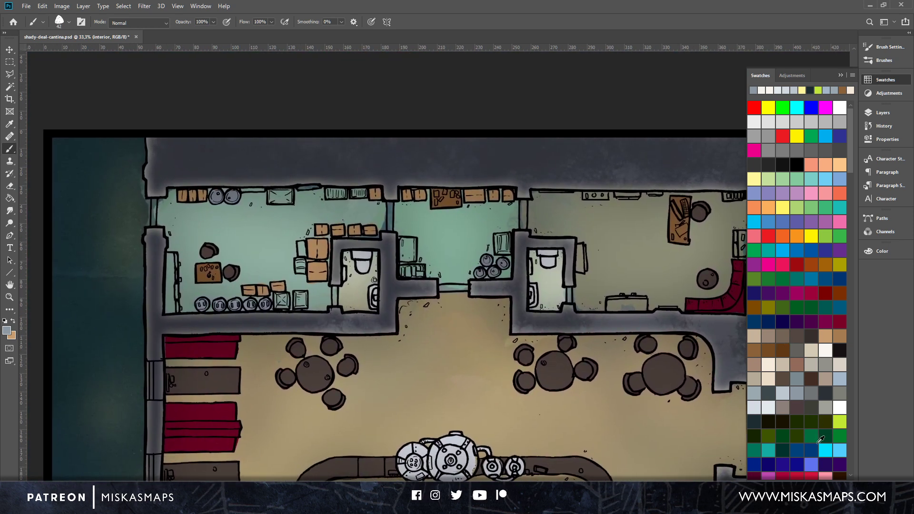
{"action": "left_click", "coordinate": [815, 279]}
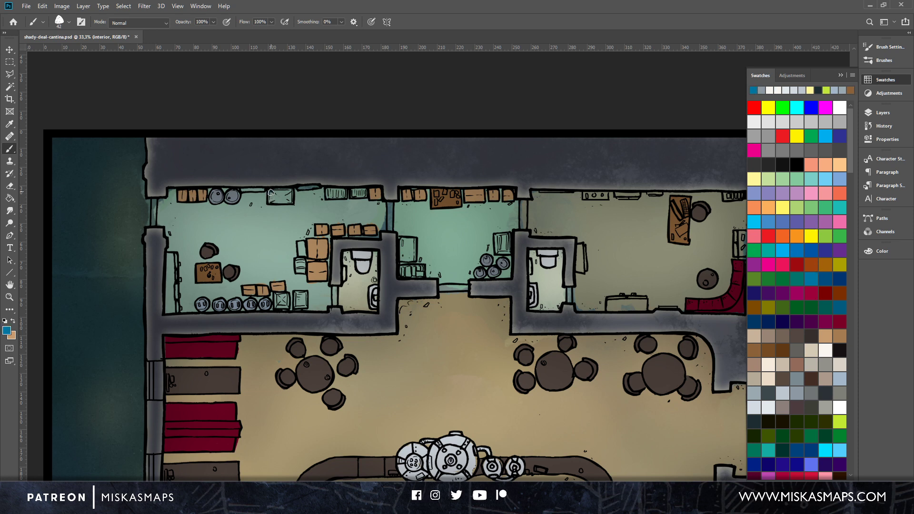
{"action": "mouse_move", "coordinate": [271, 192]}
{"action": "left_mouse_down"}
{"action": "mouse_move", "coordinate": [291, 201]}
{"action": "mouse_move", "coordinate": [284, 197]}
{"action": "left_mouse_up"}
{"action": "mouse_move", "coordinate": [300, 263]}
{"action": "left_mouse_down"}
{"action": "mouse_move", "coordinate": [303, 270]}
{"action": "mouse_move", "coordinate": [298, 259]}
{"action": "left_mouse_up"}
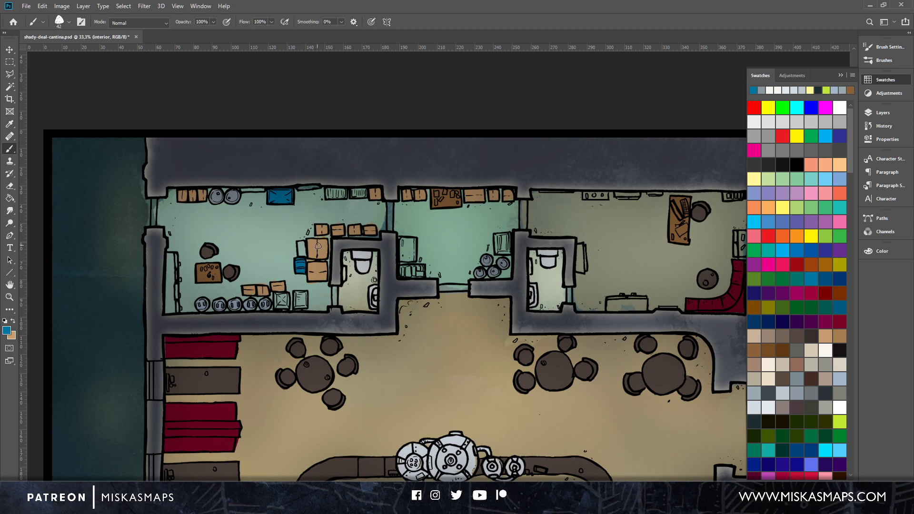
Paint the storage room's remaining crates: reddish brown beside the orange stack, dark grey and taupe next to the barrel row.
{"action": "left_click", "coordinate": [797, 365]}
{"action": "mouse_move", "coordinate": [312, 245]}
{"action": "left_mouse_down"}
{"action": "mouse_move", "coordinate": [300, 255]}
{"action": "mouse_move", "coordinate": [303, 243]}
{"action": "left_mouse_up"}
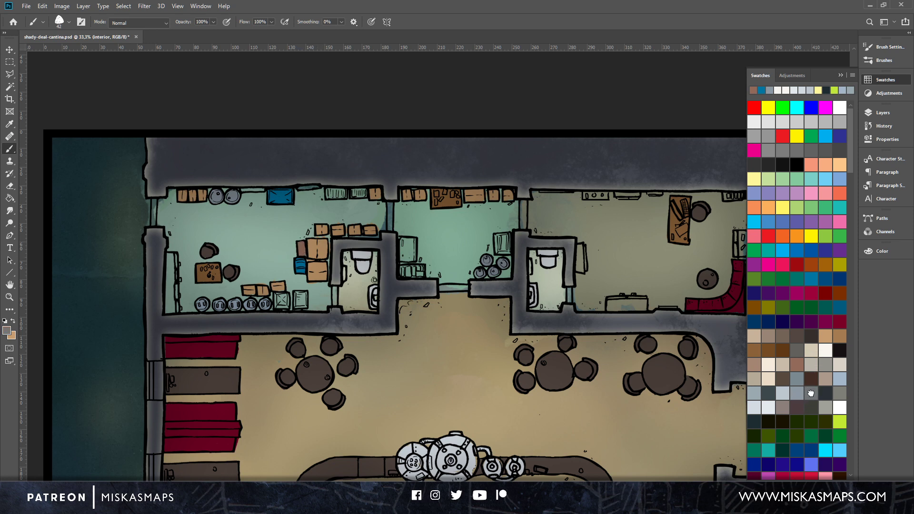
{"action": "left_click", "coordinate": [811, 391]}
{"action": "mouse_move", "coordinate": [276, 297]}
{"action": "left_mouse_down"}
{"action": "mouse_move", "coordinate": [284, 307]}
{"action": "mouse_move", "coordinate": [281, 299]}
{"action": "left_mouse_up"}
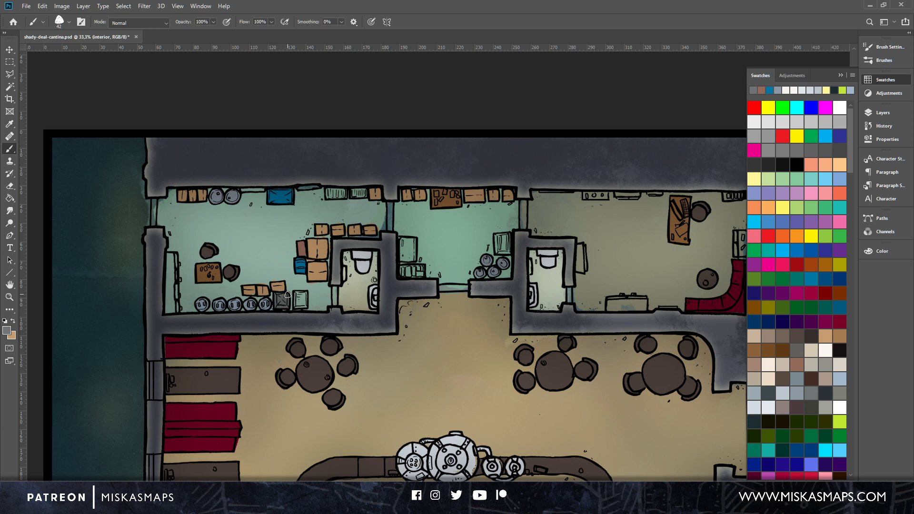
{"action": "left_click", "coordinate": [825, 375]}
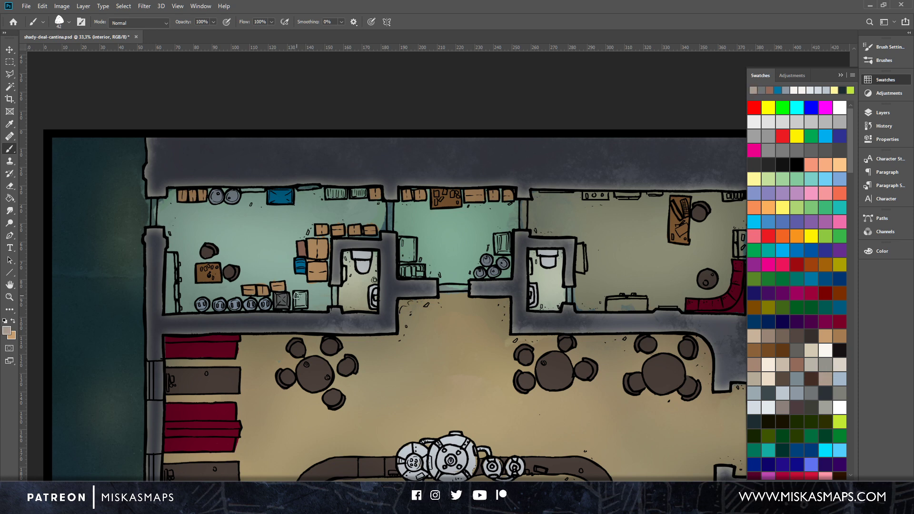
{"action": "left_click_drag", "start_coordinate": [297, 295], "coordinate": [303, 306]}
Choose a green swatch and paint the long narrow cabinet along the storage room's outer wall.
{"action": "left_click", "coordinate": [804, 392]}
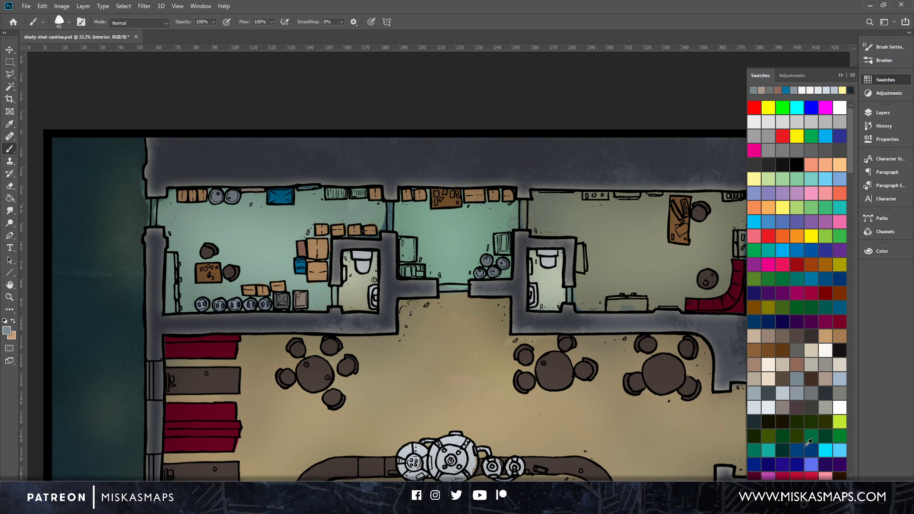
{"action": "left_click", "coordinate": [812, 436]}
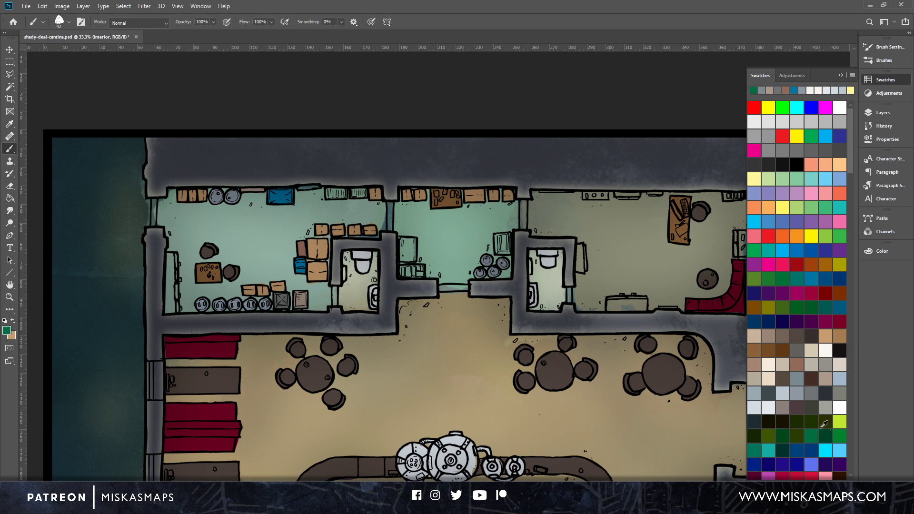
{"action": "mouse_move", "coordinate": [167, 255]}
{"action": "left_mouse_down"}
{"action": "mouse_move", "coordinate": [167, 312]}
{"action": "mouse_move", "coordinate": [173, 290]}
{"action": "mouse_move", "coordinate": [174, 307]}
{"action": "mouse_move", "coordinate": [167, 312]}
{"action": "mouse_move", "coordinate": [168, 254]}
{"action": "left_mouse_up"}
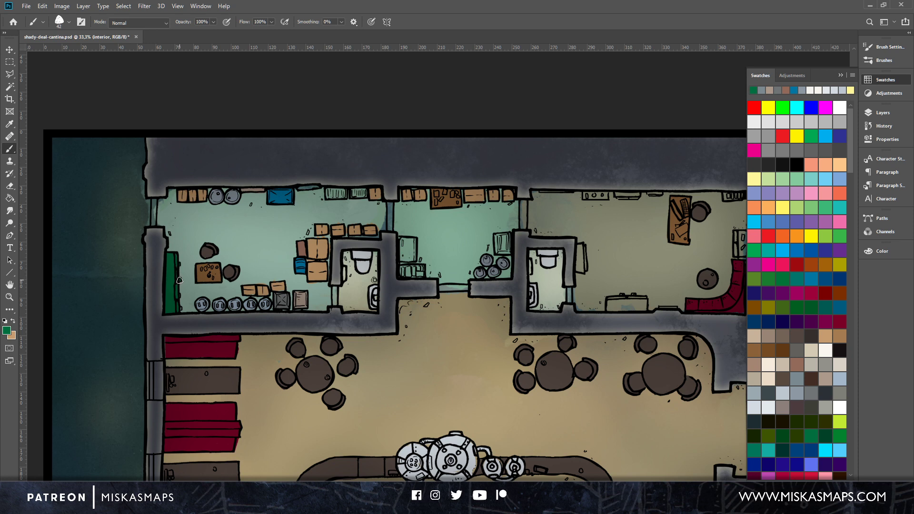
Paint the office's low cabinet on the lower wall dark grey and the panel on its upper wall pale blue-grey.
{"action": "scroll", "coordinate": [178, 303], "scroll_direction": "right", "scroll_amount": 5}
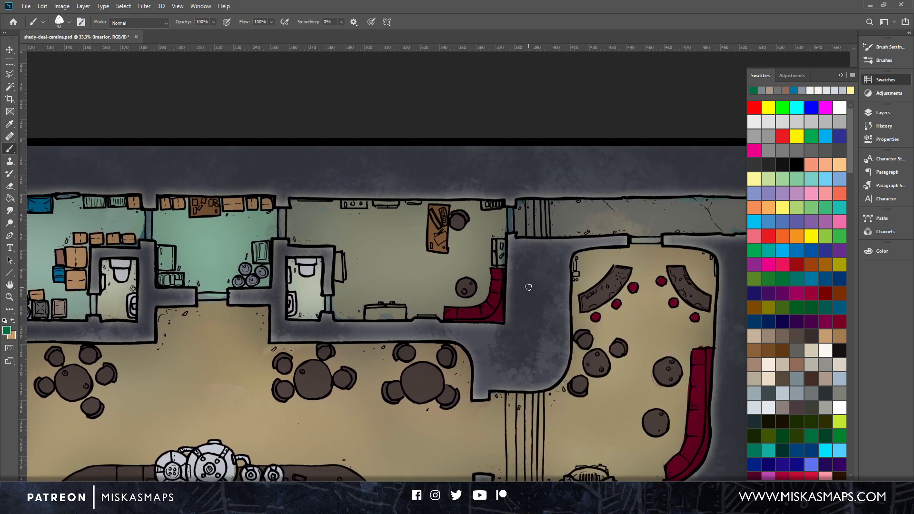
{"action": "left_click", "coordinate": [811, 393]}
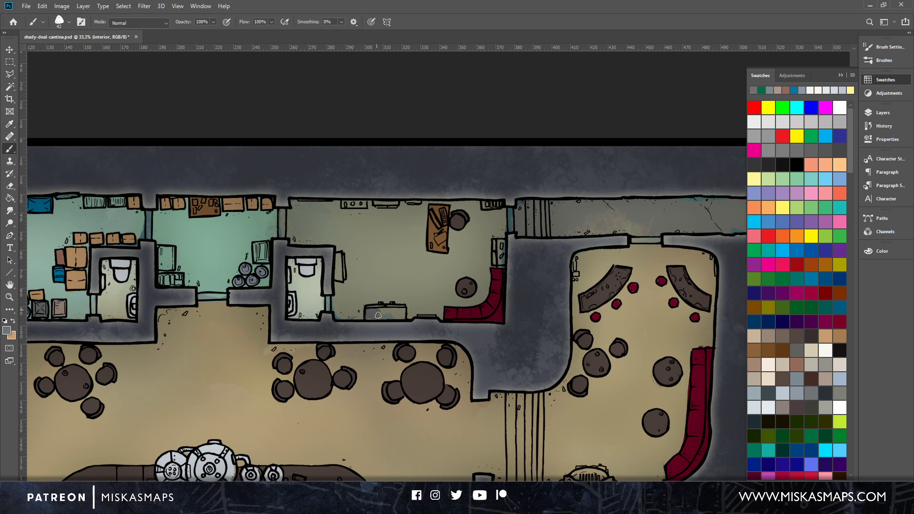
{"action": "left_click_drag", "start_coordinate": [379, 316], "coordinate": [403, 314]}
{"action": "left_click", "coordinate": [787, 393]}
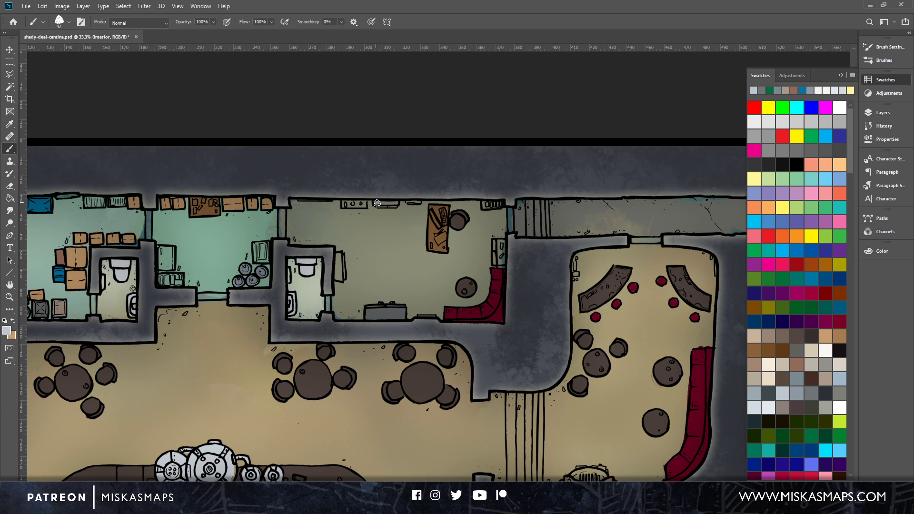
{"action": "left_click_drag", "start_coordinate": [378, 203], "coordinate": [393, 204]}
Paint the office's corner shelf taupe and the shelf above the red sofa brown.
{"action": "left_click", "coordinate": [783, 407]}
{"action": "left_click_drag", "start_coordinate": [484, 205], "coordinate": [494, 204]}
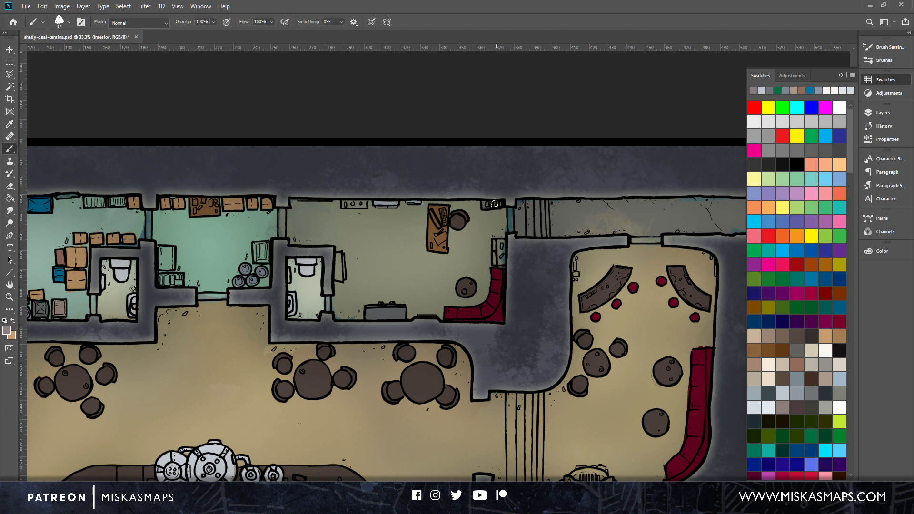
{"action": "left_click", "coordinate": [774, 332]}
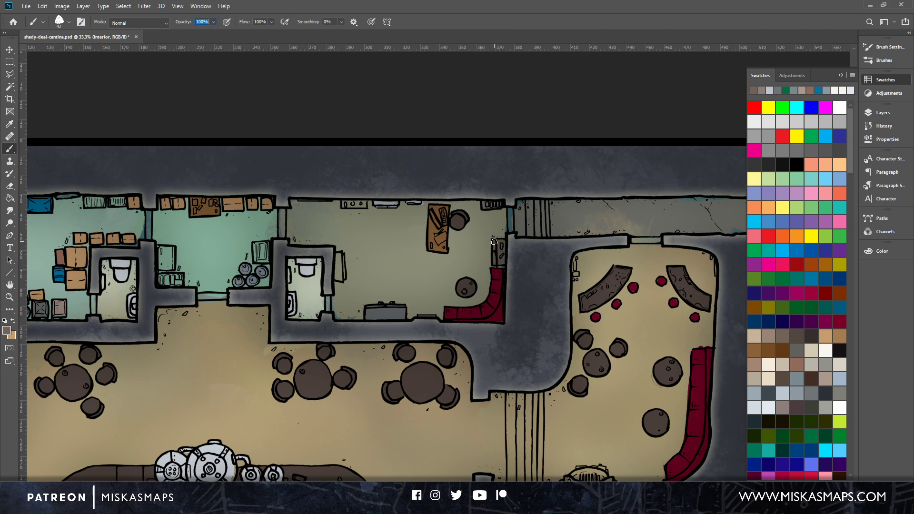
Paint the office's remaining wall fixtures and the board beside the small bathroom grey, and the thin upper-wall strip near-black.
{"action": "left_click", "coordinate": [827, 363]}
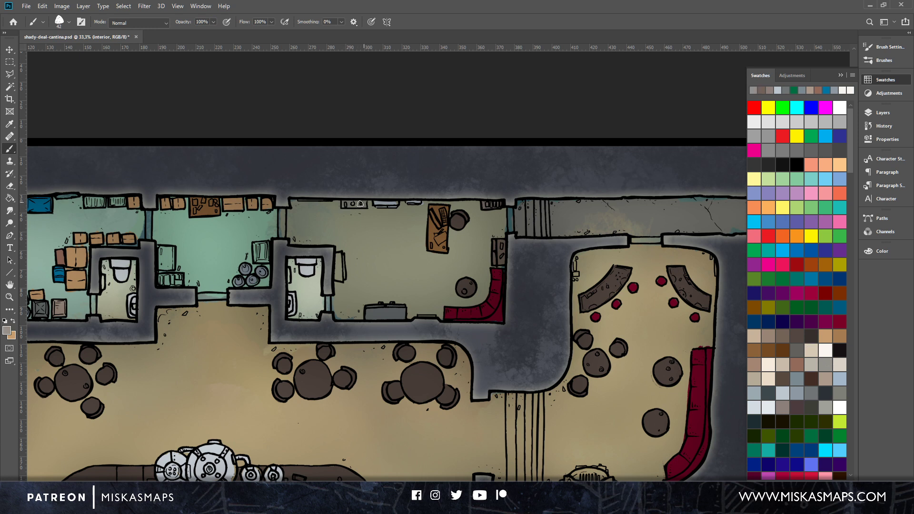
{"action": "mouse_move", "coordinate": [338, 258]}
{"action": "left_mouse_down"}
{"action": "mouse_move", "coordinate": [337, 281]}
{"action": "mouse_move", "coordinate": [340, 270]}
{"action": "left_mouse_up"}
{"action": "left_click", "coordinate": [842, 350]}
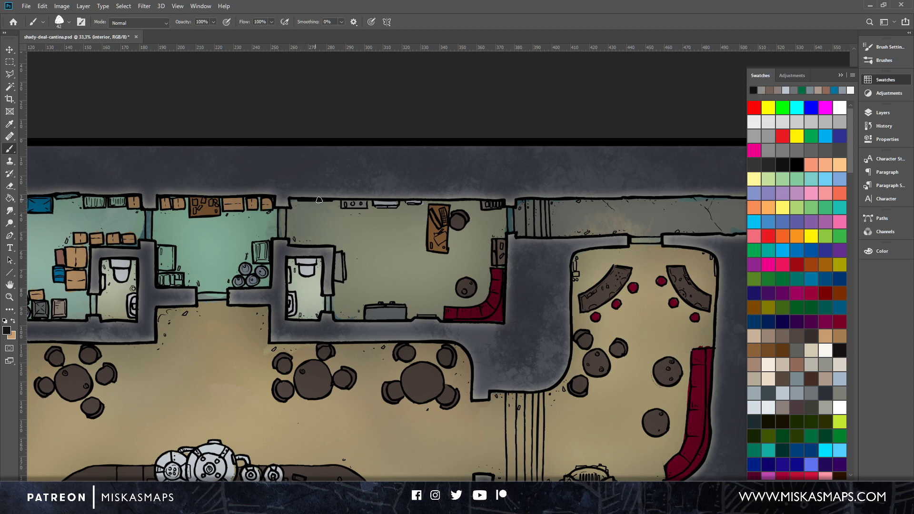
Paint the small wall fixture in the lounge blue-grey and the rounded machine beside the lounge steps orange.
{"action": "left_click_drag", "start_coordinate": [643, 351], "coordinate": [488, 204]}
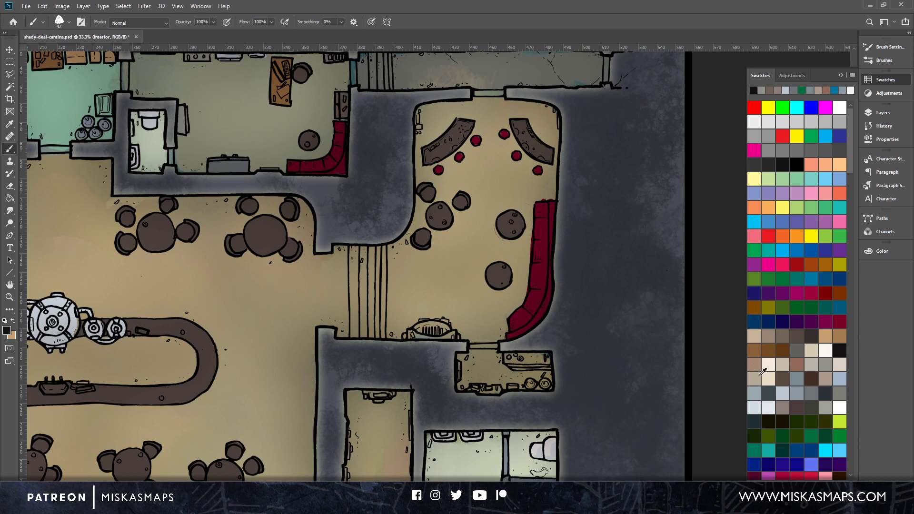
{"action": "left_click", "coordinate": [754, 393]}
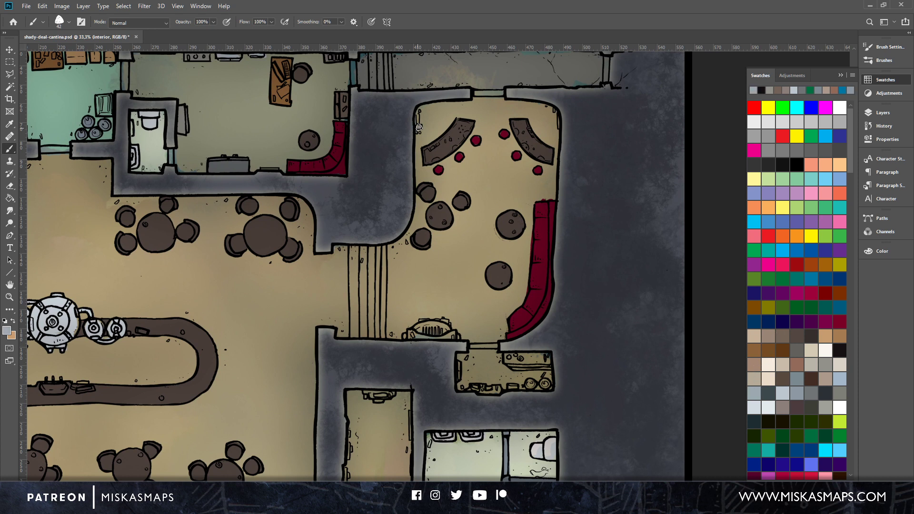
{"action": "left_click", "coordinate": [783, 406]}
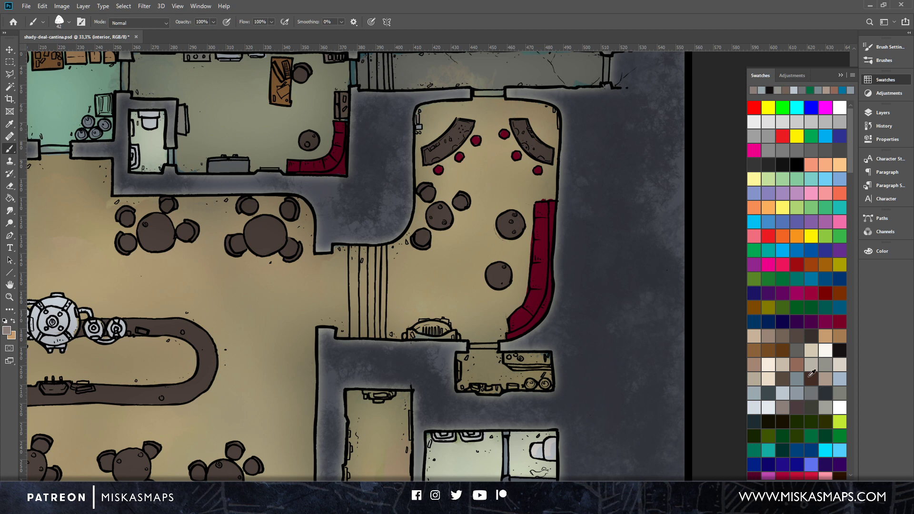
{"action": "left_click", "coordinate": [797, 235]}
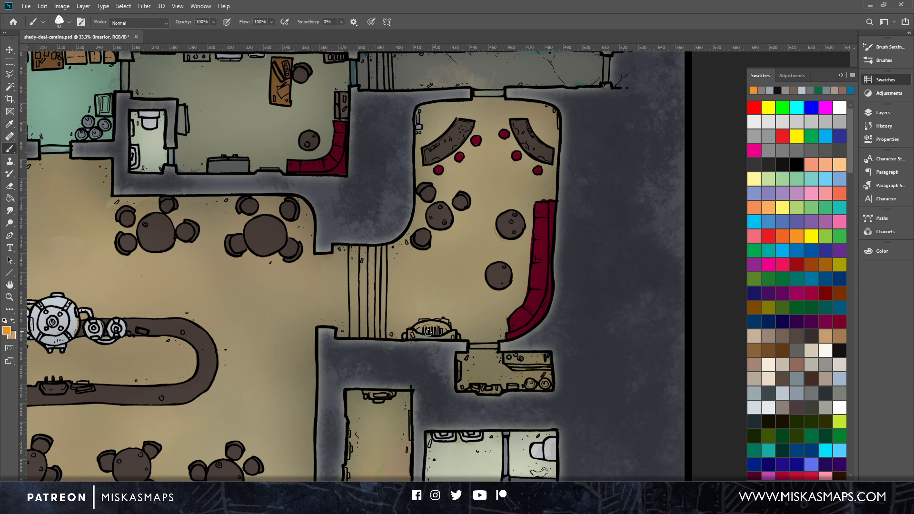
{"action": "mouse_move", "coordinate": [428, 333]}
{"action": "left_mouse_down"}
{"action": "mouse_move", "coordinate": [408, 336]}
{"action": "mouse_move", "coordinate": [428, 326]}
{"action": "mouse_move", "coordinate": [442, 336]}
{"action": "mouse_move", "coordinate": [428, 328]}
{"action": "left_mouse_up"}
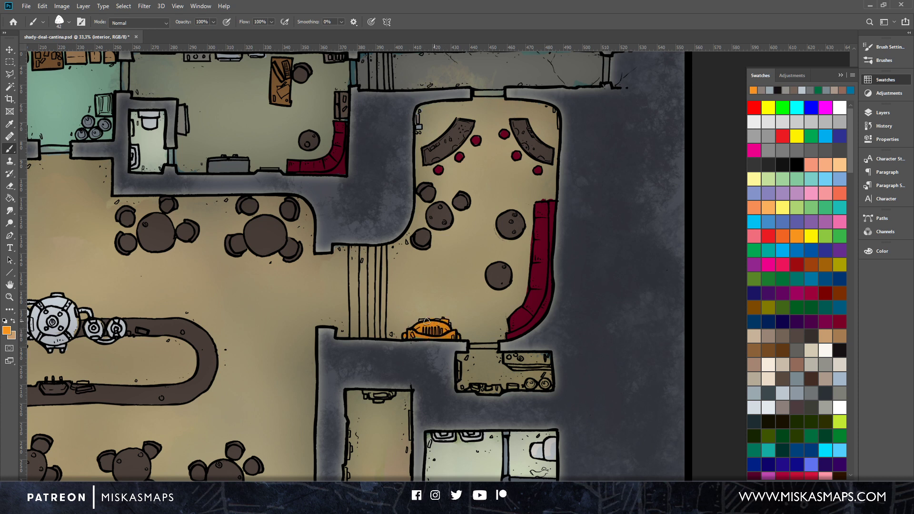
Paint the wall machine at the upper end of the restroom corridor blue-grey with dark brown parts.
{"action": "left_click_drag", "start_coordinate": [424, 387], "coordinate": [494, 262]}
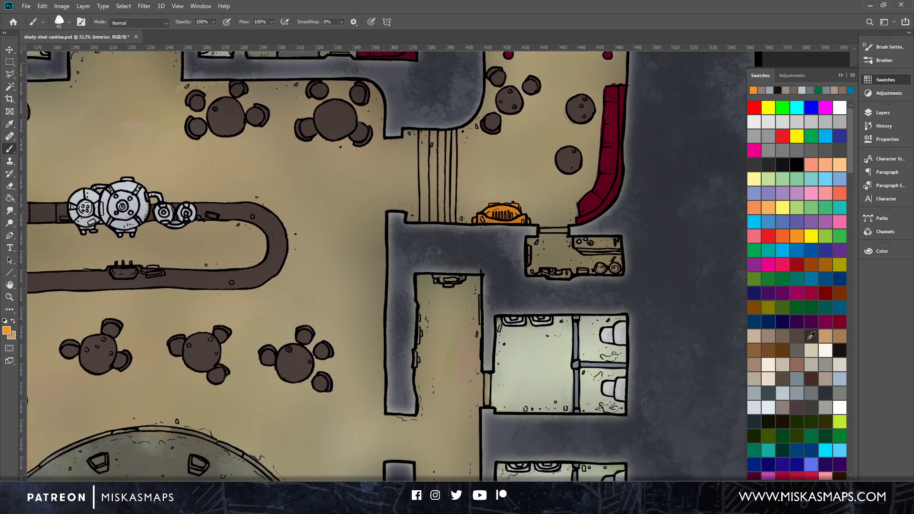
{"action": "left_click", "coordinate": [802, 381]}
{"action": "mouse_move", "coordinate": [437, 277]}
{"action": "left_mouse_down"}
{"action": "mouse_move", "coordinate": [462, 279]}
{"action": "mouse_move", "coordinate": [449, 285]}
{"action": "left_mouse_up"}
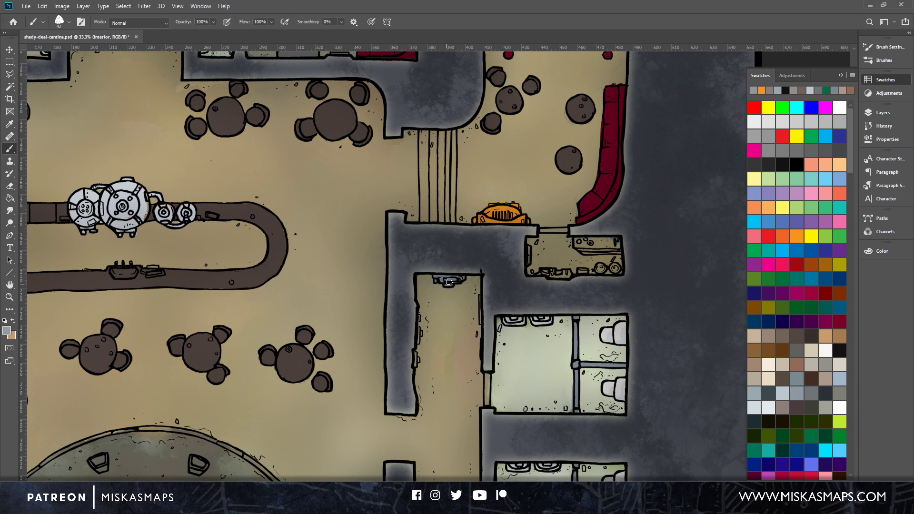
{"action": "left_click", "coordinate": [797, 407]}
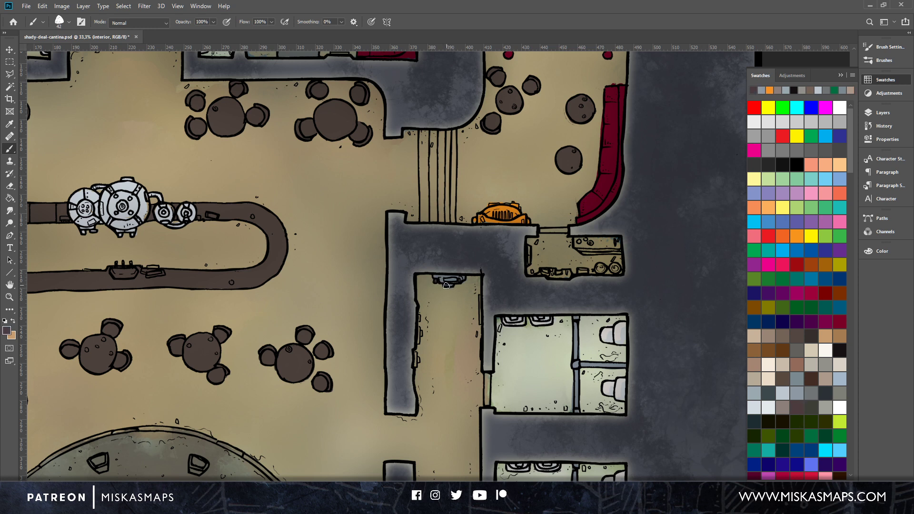
{"action": "left_click_drag", "start_coordinate": [446, 286], "coordinate": [456, 283]}
{"action": "left_click_drag", "start_coordinate": [552, 343], "coordinate": [476, 433]}
{"action": "left_click_drag", "start_coordinate": [514, 270], "coordinate": [466, 356]}
{"action": "mouse_move", "coordinate": [447, 319]}
{"action": "left_mouse_down"}
{"action": "mouse_move", "coordinate": [483, 324]}
{"action": "mouse_move", "coordinate": [523, 373]}
{"action": "mouse_move", "coordinate": [615, 387]}
{"action": "left_mouse_up"}
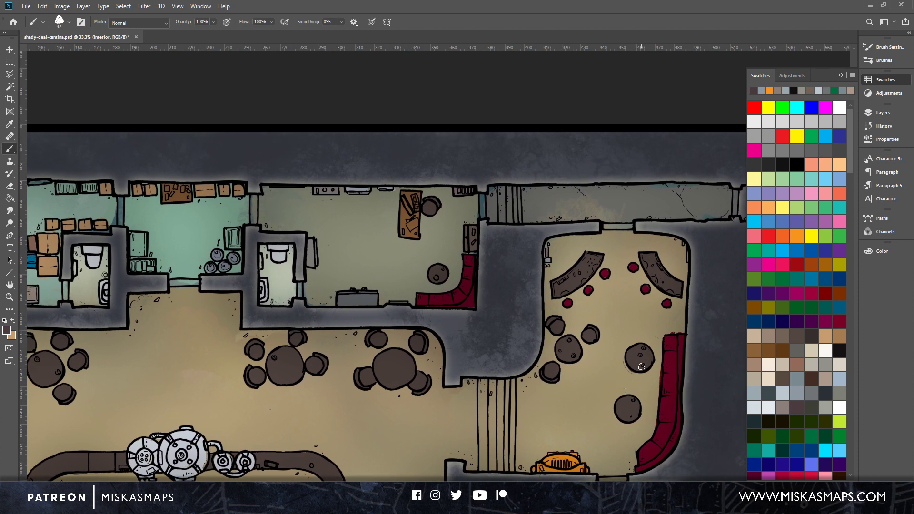
Paint the middle fixture on the office's upper wall blue-grey.
{"action": "left_click", "coordinate": [799, 379]}
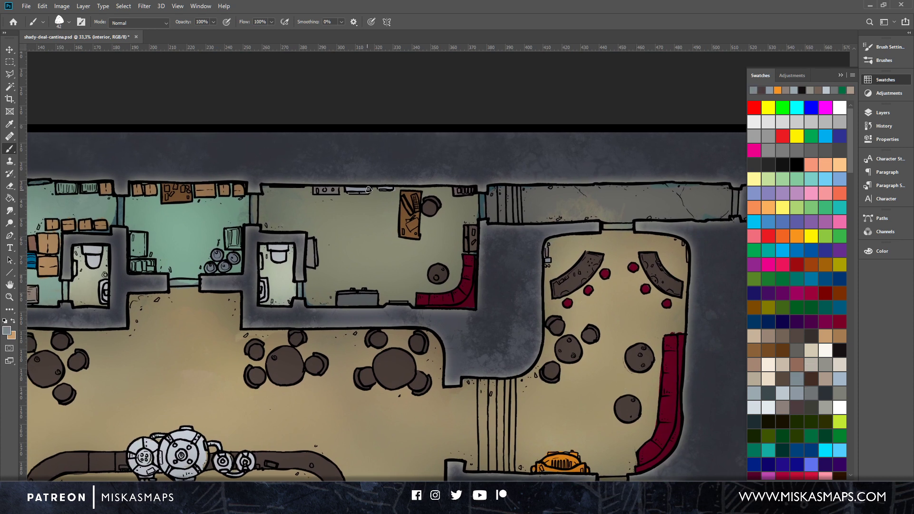
{"action": "mouse_move", "coordinate": [368, 189]}
{"action": "left_mouse_down"}
{"action": "mouse_move", "coordinate": [347, 190]}
{"action": "mouse_move", "coordinate": [373, 190]}
{"action": "left_mouse_up"}
{"action": "key", "text": "e"}
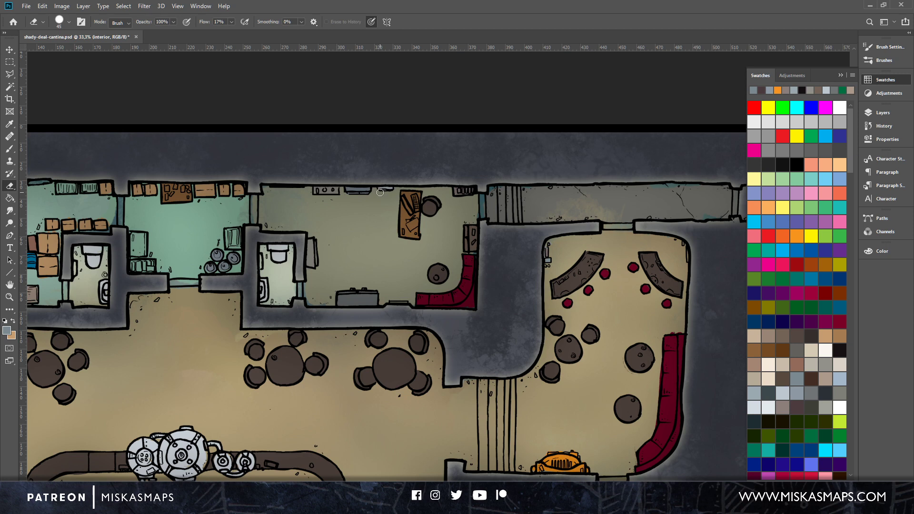
{"action": "key", "text": "ctrl+minus"}
{"action": "key", "text": "ctrl+minus"}
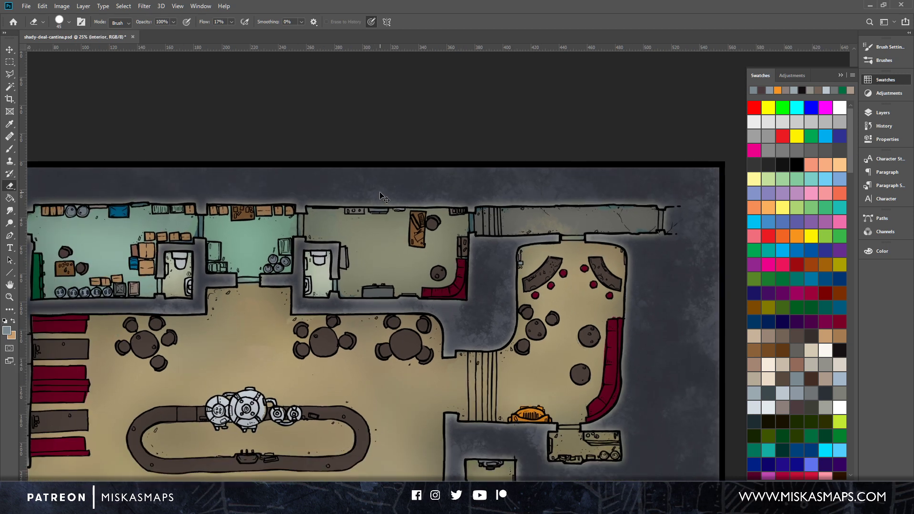
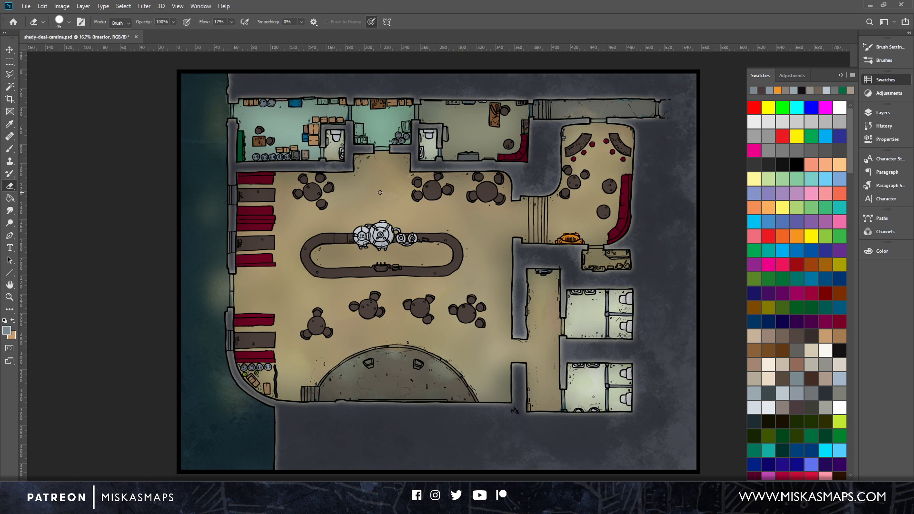
Select the painted street area by wand-selecting the empty part of the street layer and inverting the selection.
{"action": "left_click", "coordinate": [872, 114]}
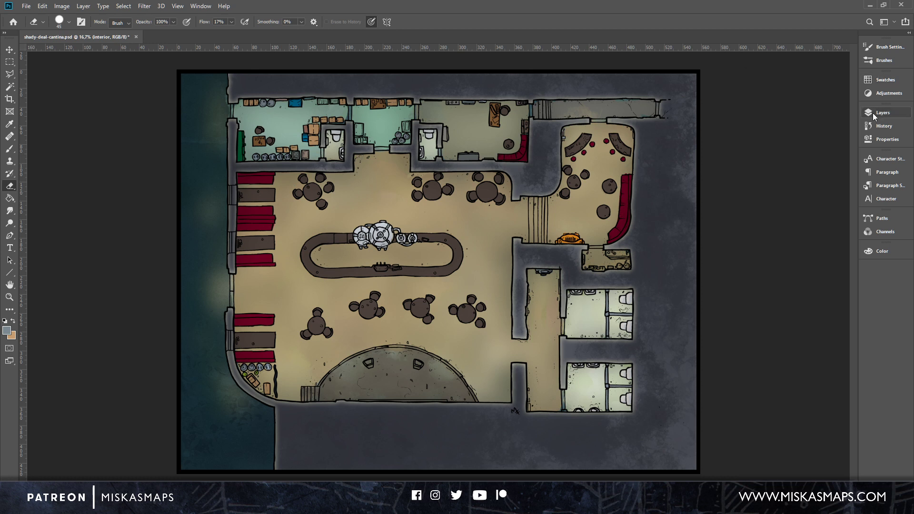
{"action": "left_click", "coordinate": [871, 113]}
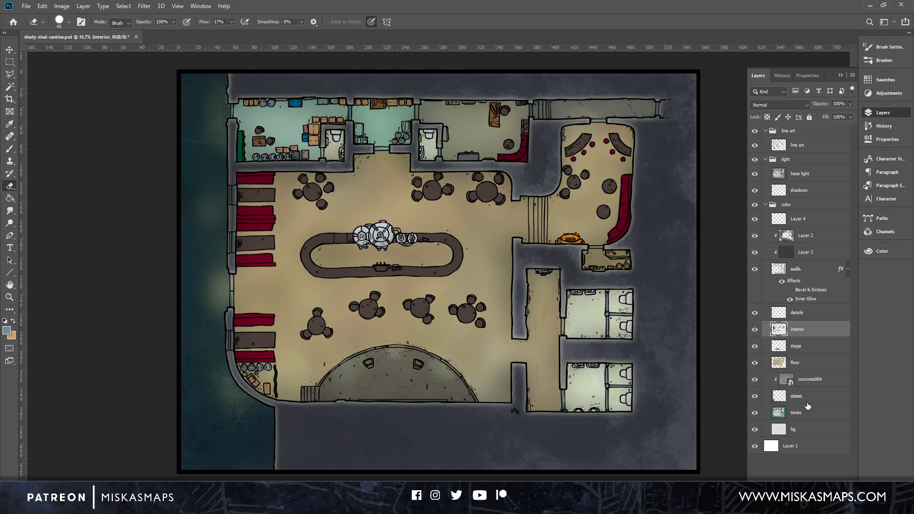
{"action": "left_click", "coordinate": [820, 394]}
{"action": "left_click", "coordinate": [10, 86]}
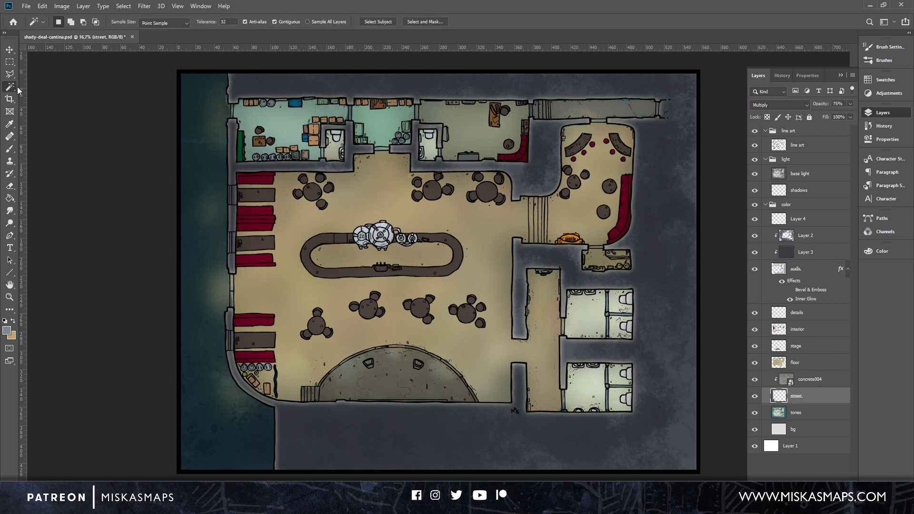
{"action": "left_click", "coordinate": [363, 235]}
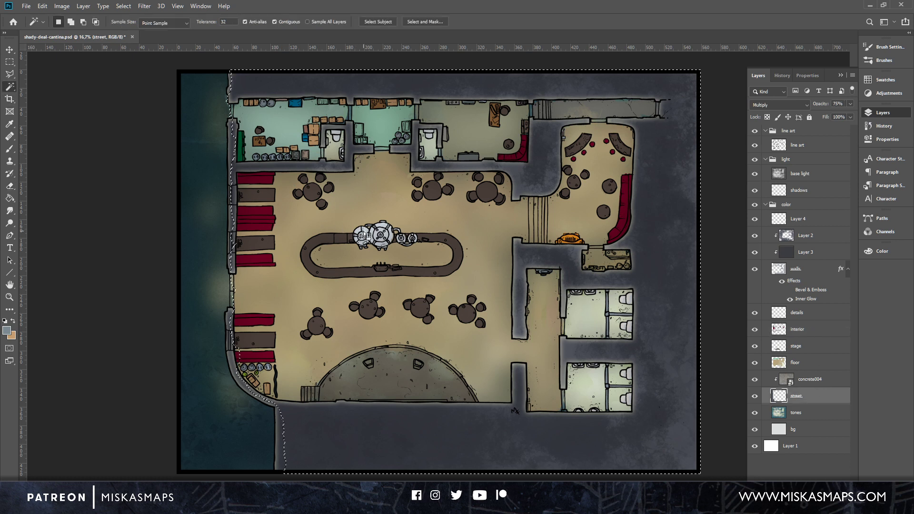
{"action": "key", "text": "ctrl+shift+i"}
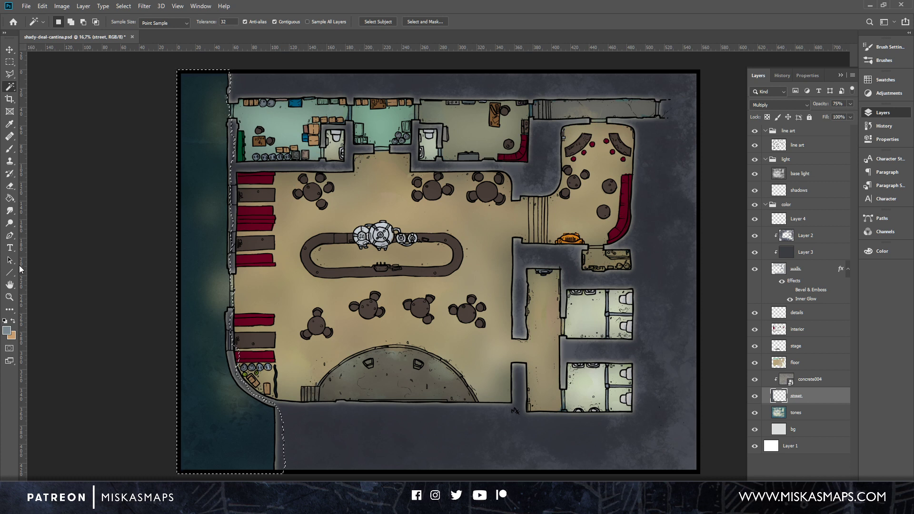
Add a new layer above the street layer and fill the street selection on it with dark blue.
{"action": "key", "text": "ctrl+shift+alt+n"}
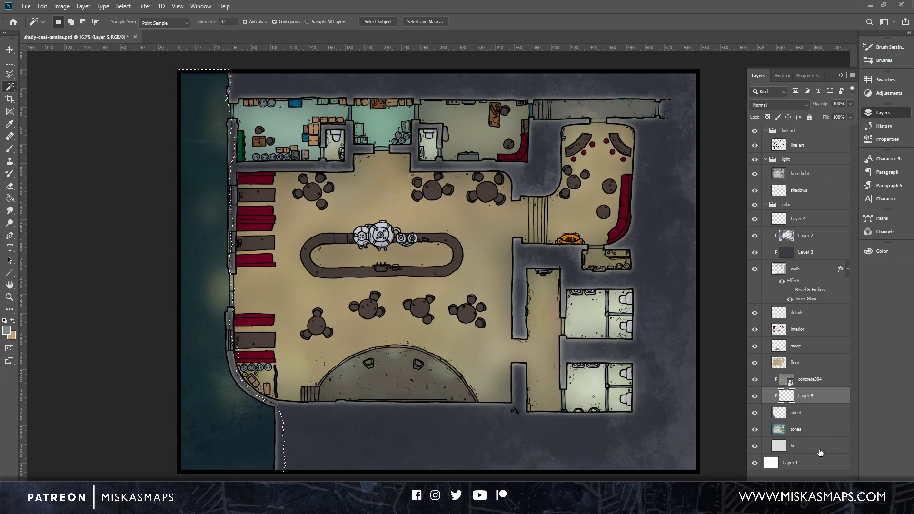
{"action": "left_click", "coordinate": [6, 330]}
{"action": "left_click", "coordinate": [41, 114]}
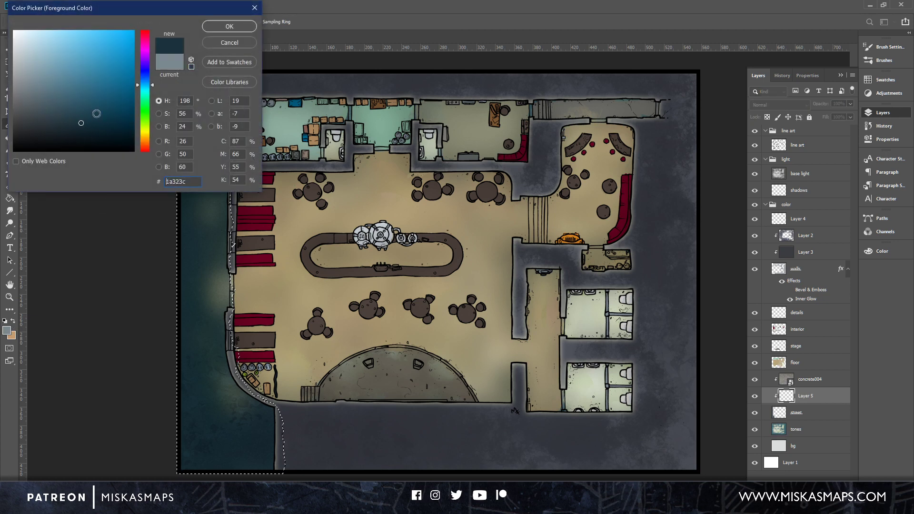
{"action": "left_click", "coordinate": [220, 28]}
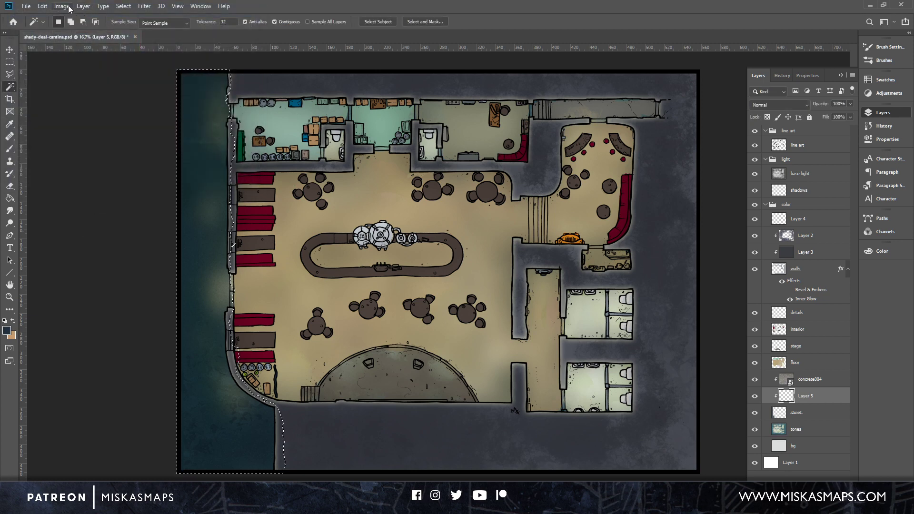
{"action": "left_click", "coordinate": [44, 6]}
{"action": "left_click", "coordinate": [50, 155]}
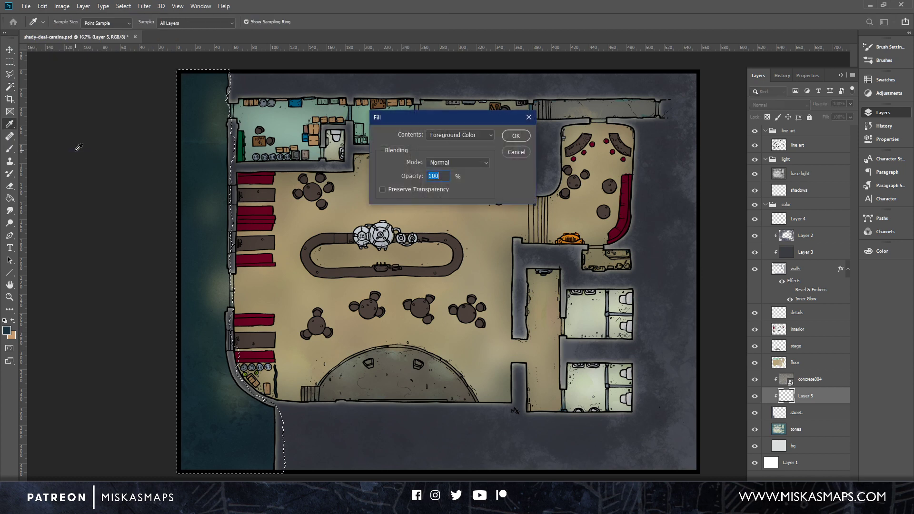
{"action": "left_click", "coordinate": [515, 137]}
{"action": "key", "text": "w"}
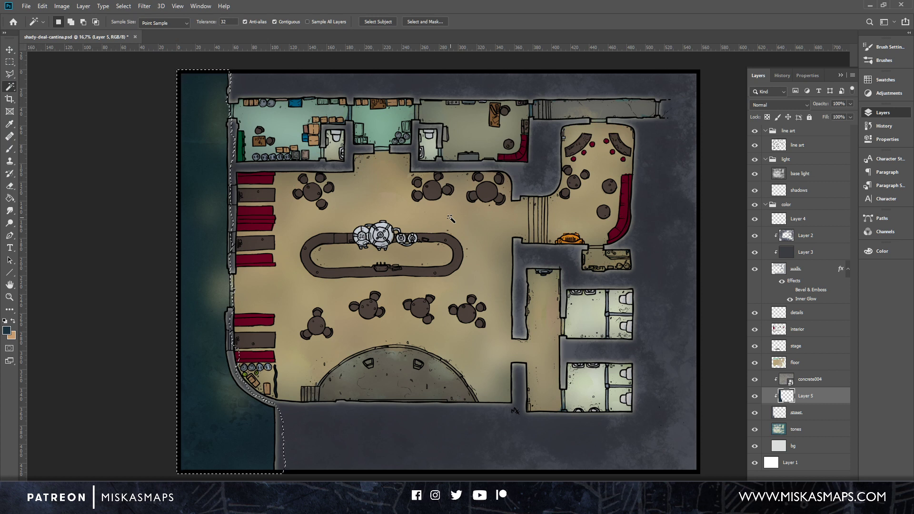
Place the dark blue layer above concrete004, clear the selection, and set its blend mode to Multiply.
{"action": "left_click_drag", "start_coordinate": [810, 395], "coordinate": [822, 371]}
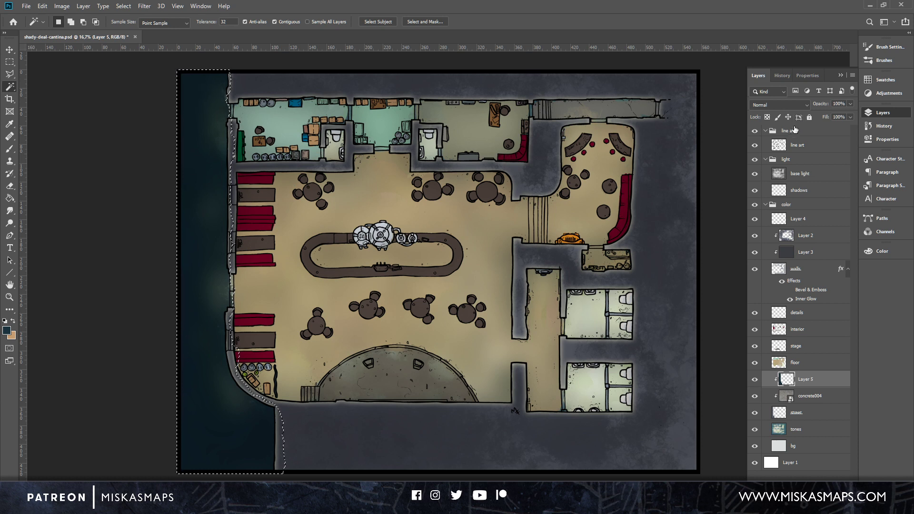
{"action": "key", "text": "ctrl+d"}
{"action": "left_click", "coordinate": [781, 105]}
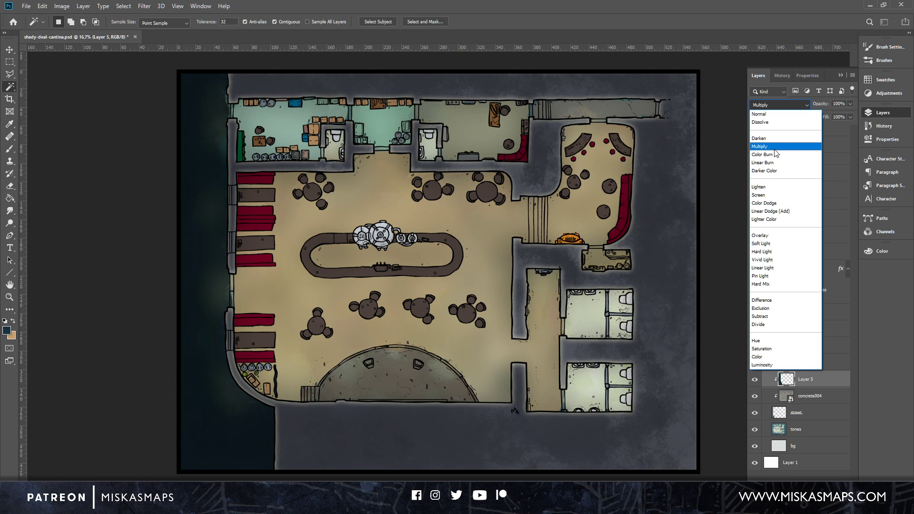
{"action": "left_click", "coordinate": [775, 146]}
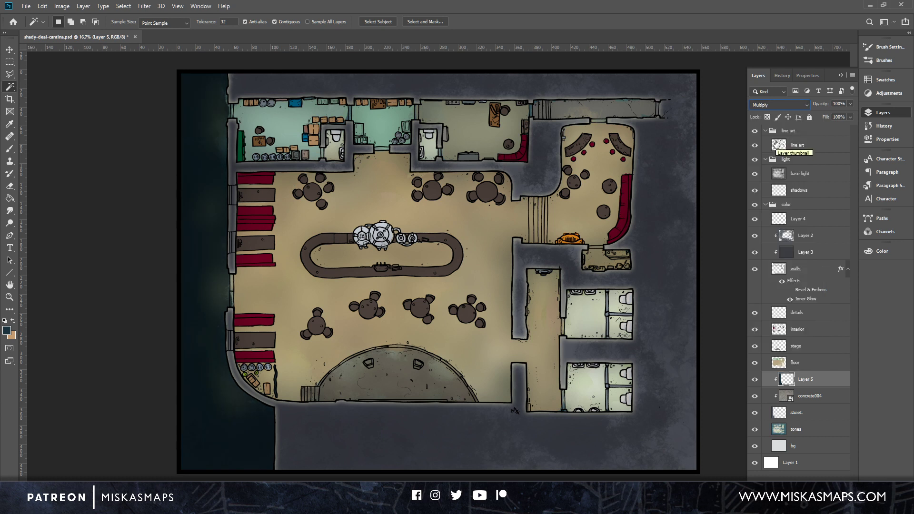
Try a higher opacity of about 57% on the base light layer and return it to 50%.
{"action": "left_click", "coordinate": [804, 174]}
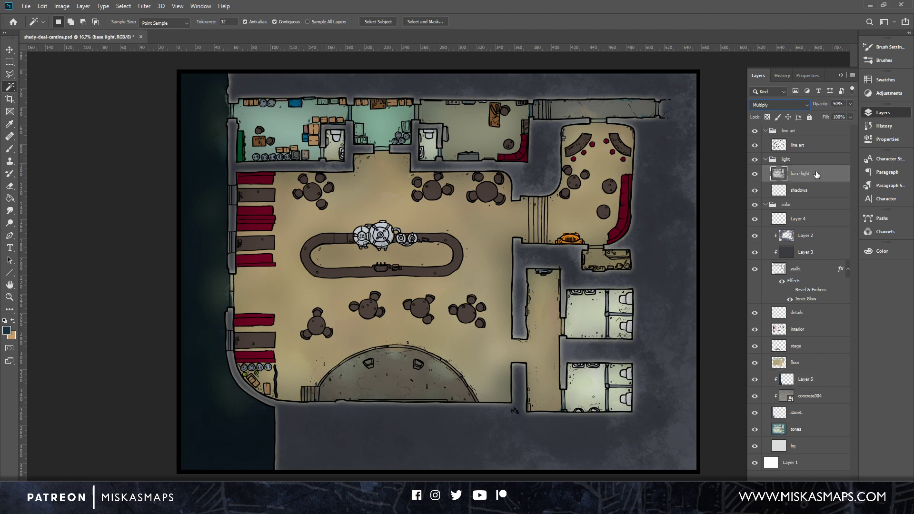
{"action": "left_click", "coordinate": [850, 104]}
{"action": "left_click", "coordinate": [839, 115]}
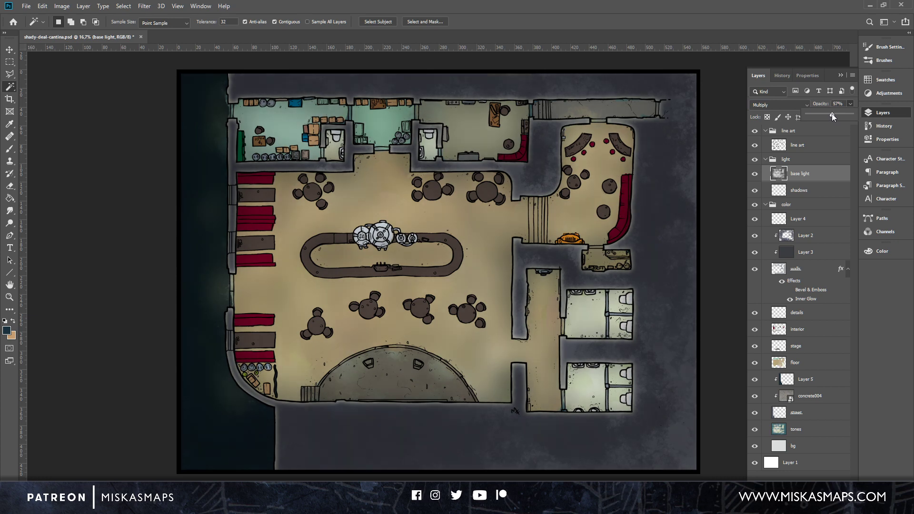
{"action": "left_click_drag", "start_coordinate": [830, 115], "coordinate": [828, 115]}
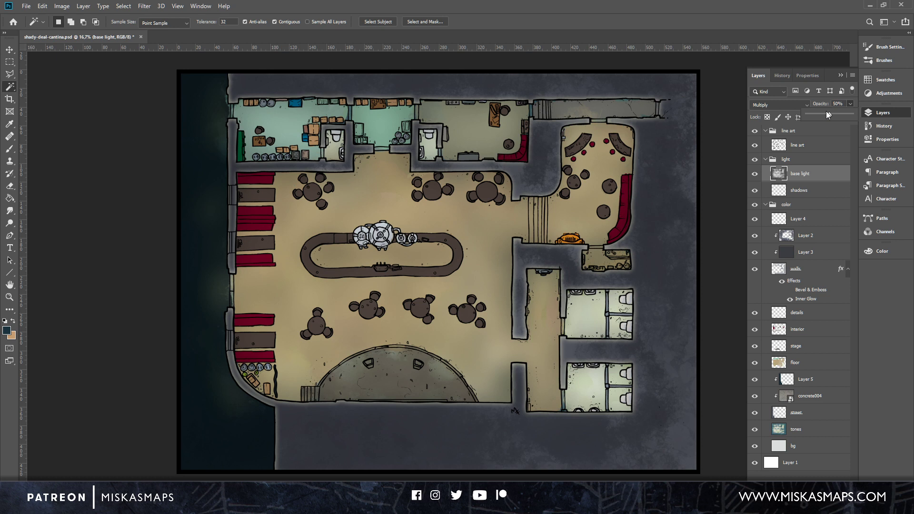
{"action": "left_click", "coordinate": [328, 247]}
Inspect the wall edge beside the storeroom's street doorway by toggling the tones and base light layers there.
{"action": "key", "text": "ctrl+plus"}
{"action": "key", "text": "ctrl+plus"}
{"action": "left_click_drag", "start_coordinate": [214, 154], "coordinate": [435, 334]}
{"action": "left_click", "coordinate": [8, 49]}
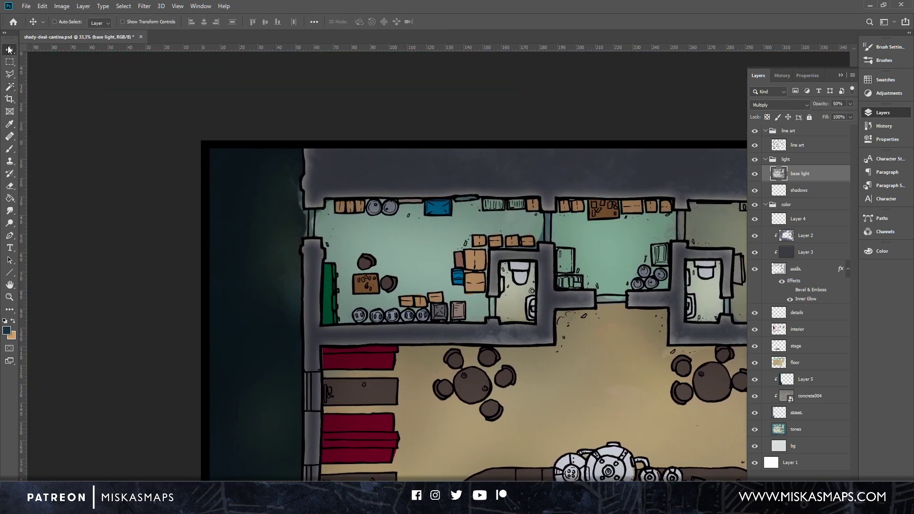
{"action": "right_click", "coordinate": [303, 206]}
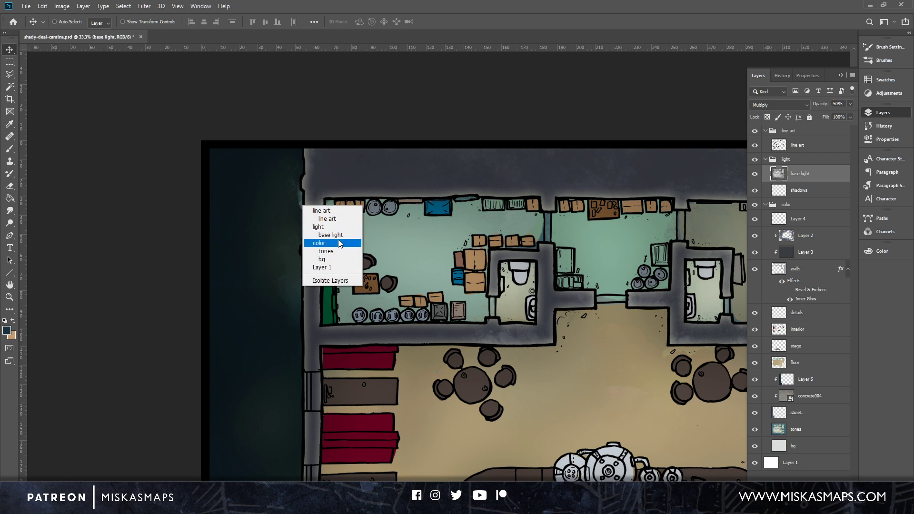
{"action": "left_click", "coordinate": [340, 252]}
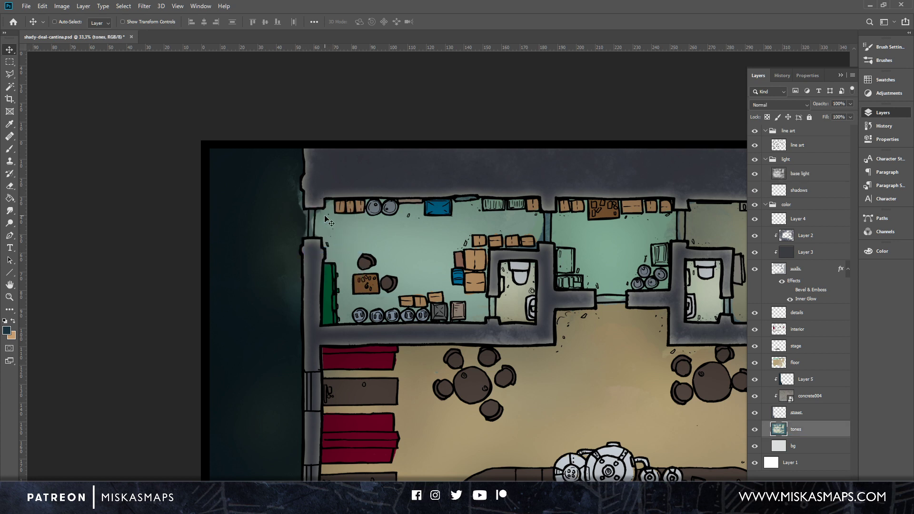
{"action": "left_click", "coordinate": [755, 431]}
{"action": "left_click", "coordinate": [756, 431]}
{"action": "left_click", "coordinate": [755, 174]}
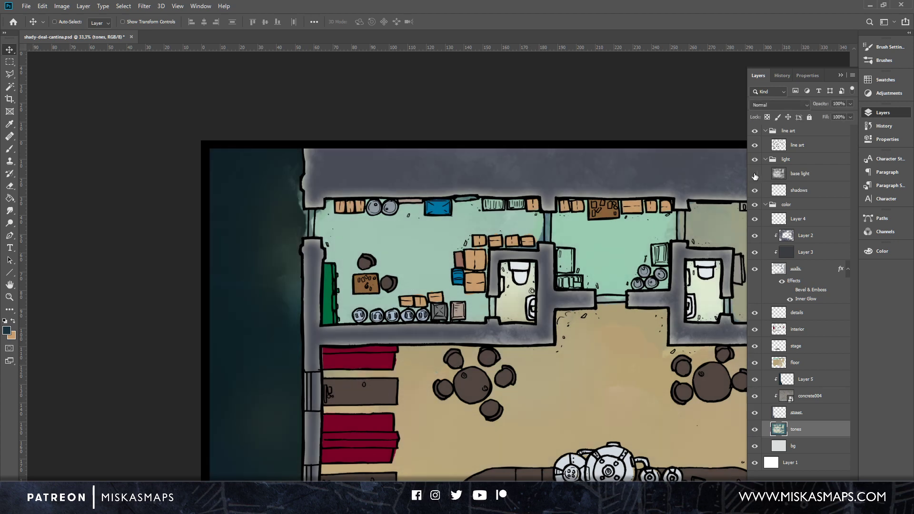
{"action": "left_click", "coordinate": [755, 174]}
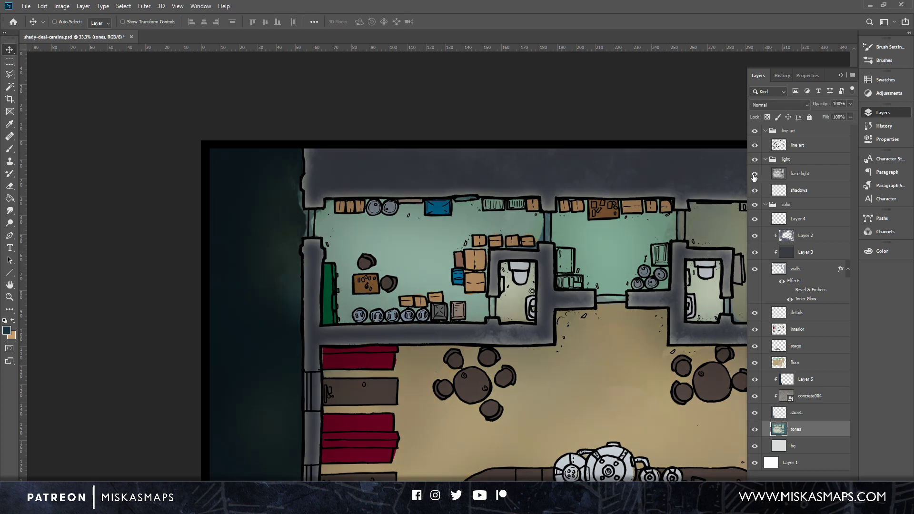
Check which of the bg and tones layers colors the street-side wall edge, toggling the tones layer's visibility.
{"action": "right_click", "coordinate": [302, 205]}
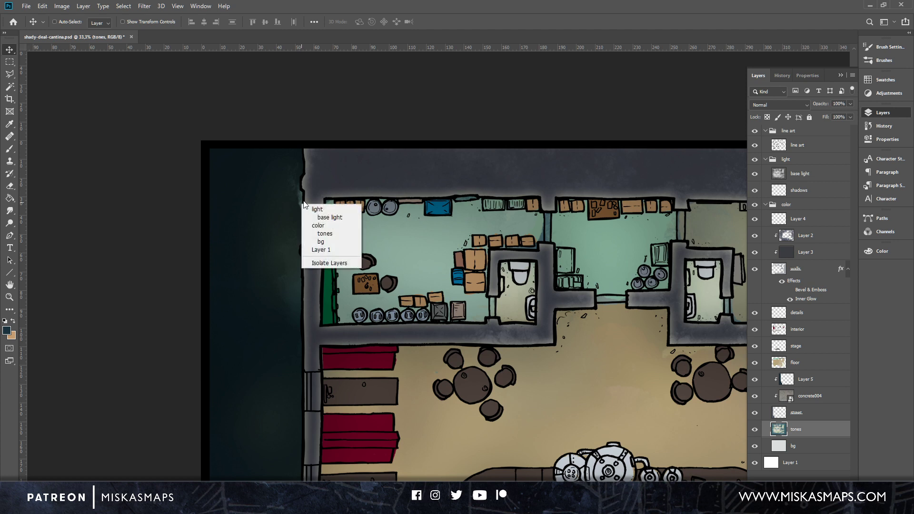
{"action": "left_click", "coordinate": [341, 243]}
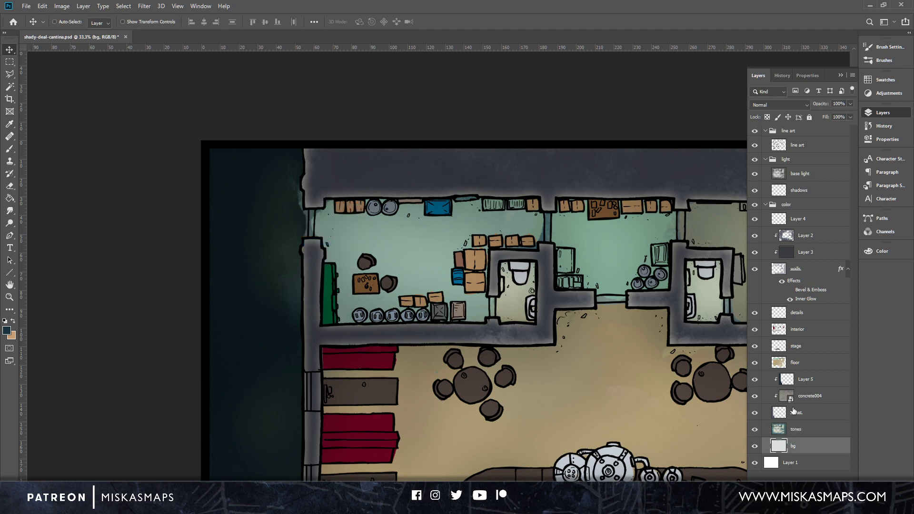
{"action": "right_click", "coordinate": [302, 204]}
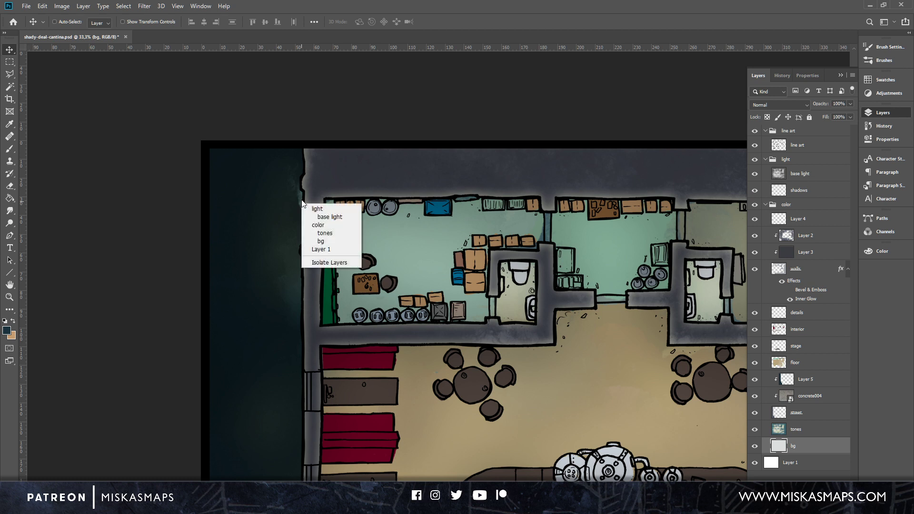
{"action": "left_click", "coordinate": [325, 233]}
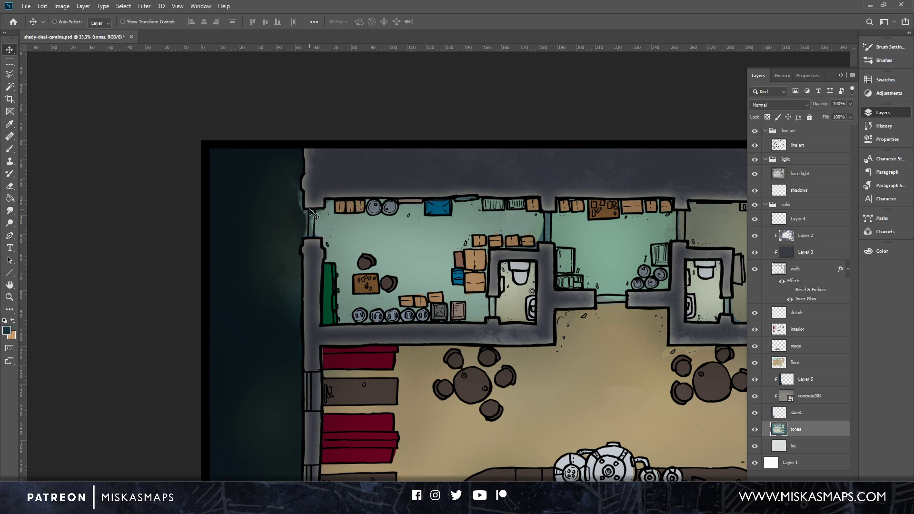
{"action": "left_click", "coordinate": [755, 431]}
{"action": "left_click", "coordinate": [754, 431]}
{"action": "left_click", "coordinate": [755, 431]}
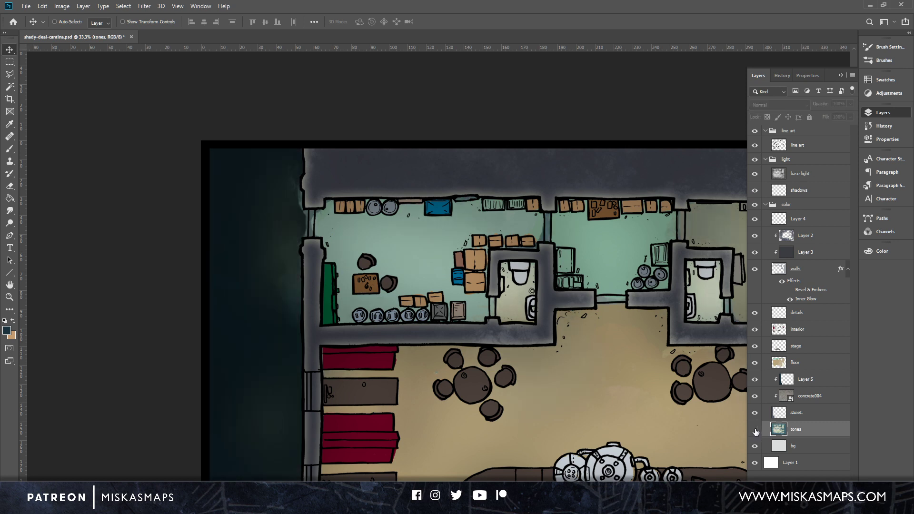
{"action": "left_click", "coordinate": [755, 431]}
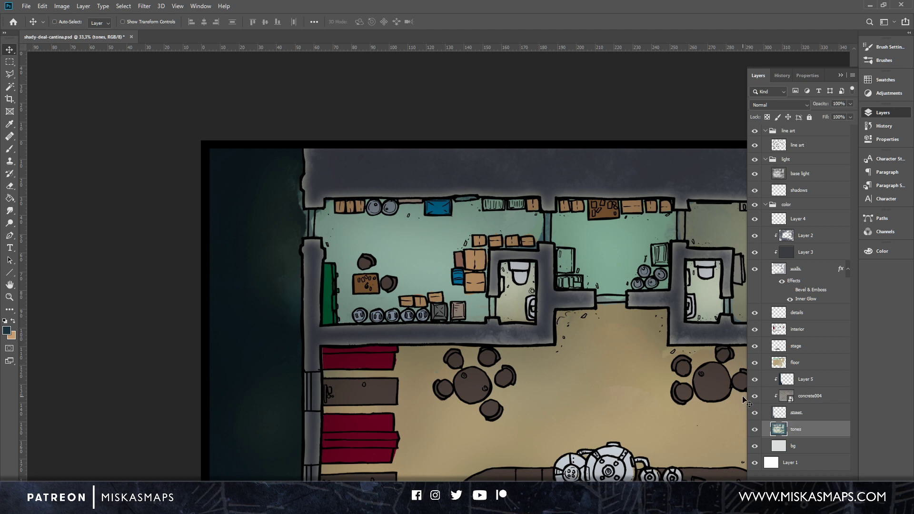
Make the street layer beneath the storeroom's street doorway active and ready the Brush tool.
{"action": "right_click", "coordinate": [305, 217]}
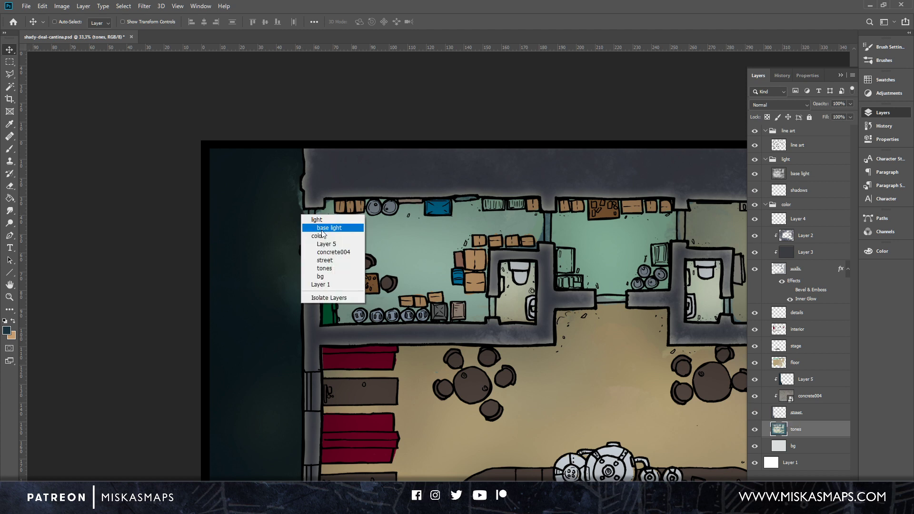
{"action": "left_click", "coordinate": [327, 261]}
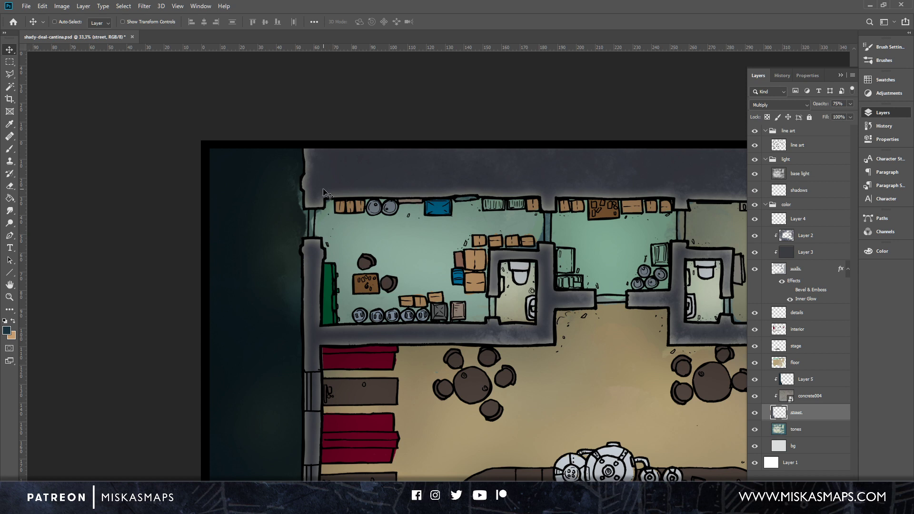
{"action": "key", "text": "b"}
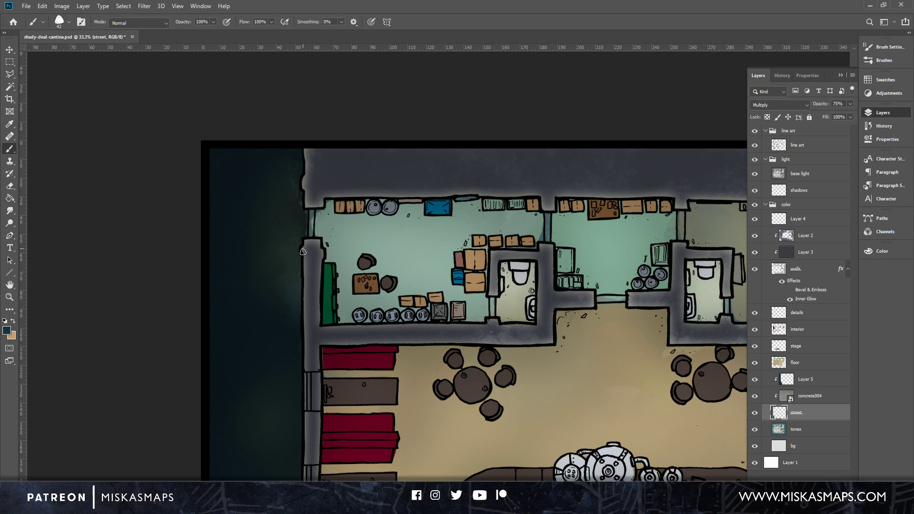
Look over the street wall, the lower seating area, the entrance corridor and the bar for objects still lacking base color.
{"action": "left_click_drag", "start_coordinate": [403, 333], "coordinate": [442, 112]}
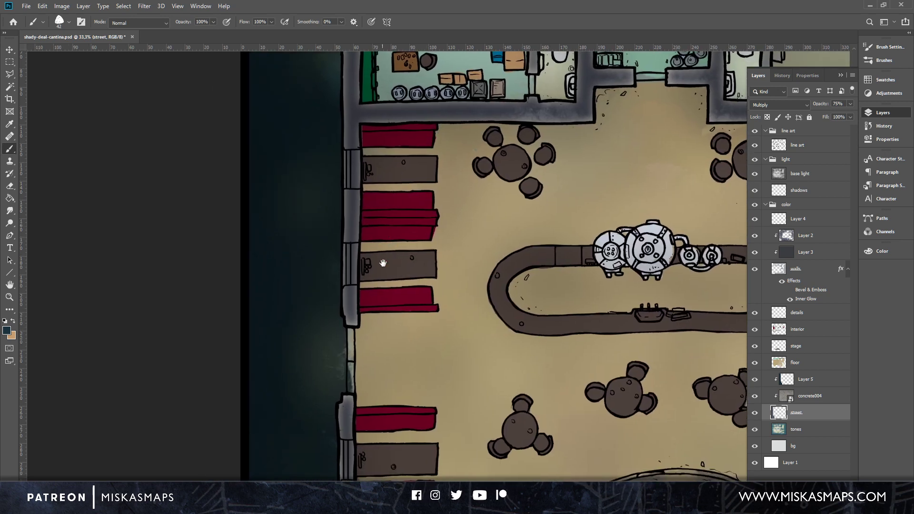
{"action": "left_click_drag", "start_coordinate": [381, 262], "coordinate": [402, 153]}
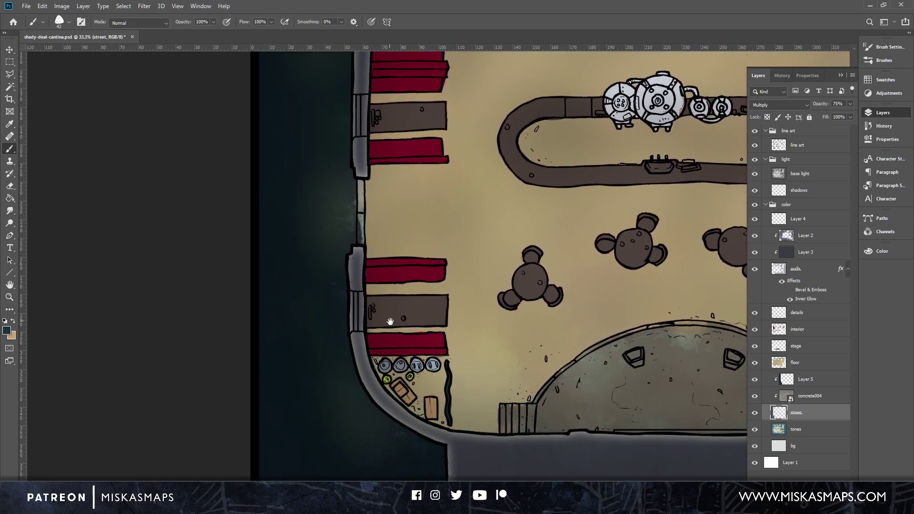
{"action": "left_click_drag", "start_coordinate": [390, 320], "coordinate": [267, 442]}
{"action": "left_click_drag", "start_coordinate": [457, 72], "coordinate": [364, 401]}
{"action": "left_click_drag", "start_coordinate": [423, 250], "coordinate": [445, 201]}
{"action": "left_click_drag", "start_coordinate": [724, 329], "coordinate": [330, 234]}
{"action": "left_click_drag", "start_coordinate": [490, 277], "coordinate": [516, 313]}
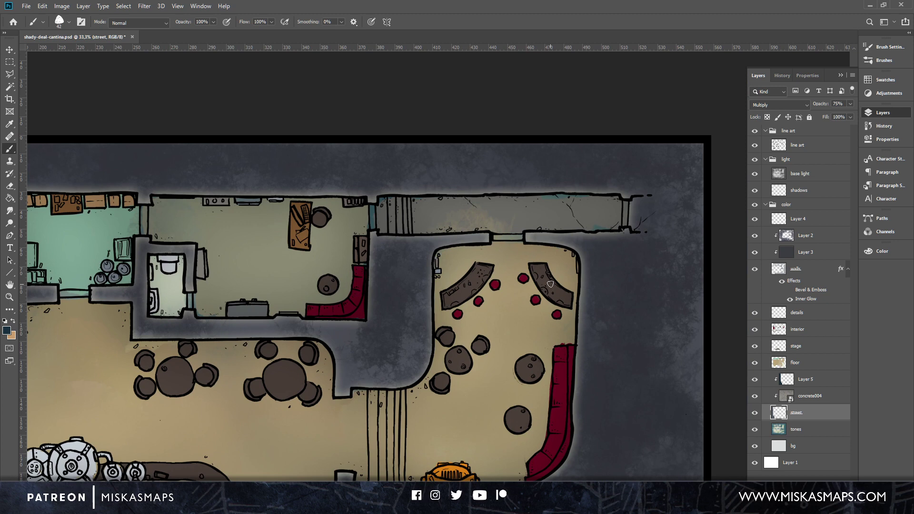
{"action": "left_click_drag", "start_coordinate": [230, 402], "coordinate": [418, 288]}
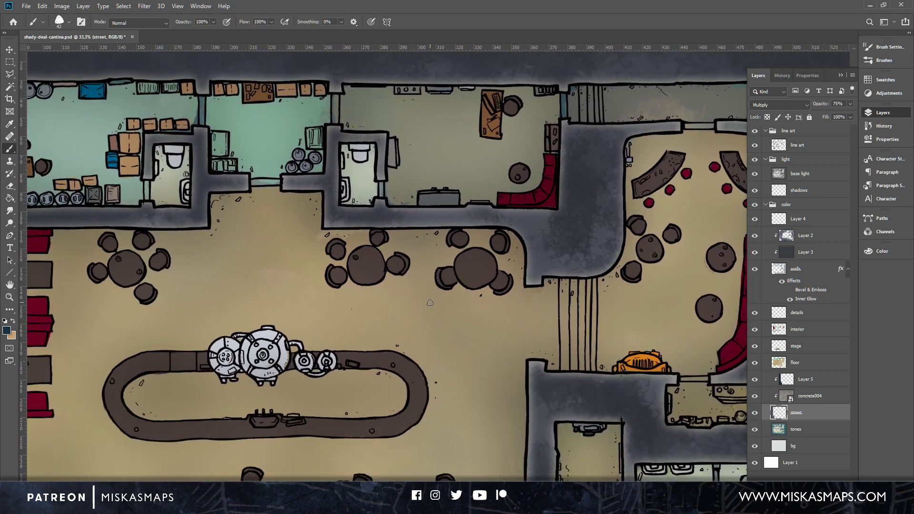
Paint the round drink machines on the bar counter light blue-grey on the interior layer.
{"action": "left_click", "coordinate": [811, 329]}
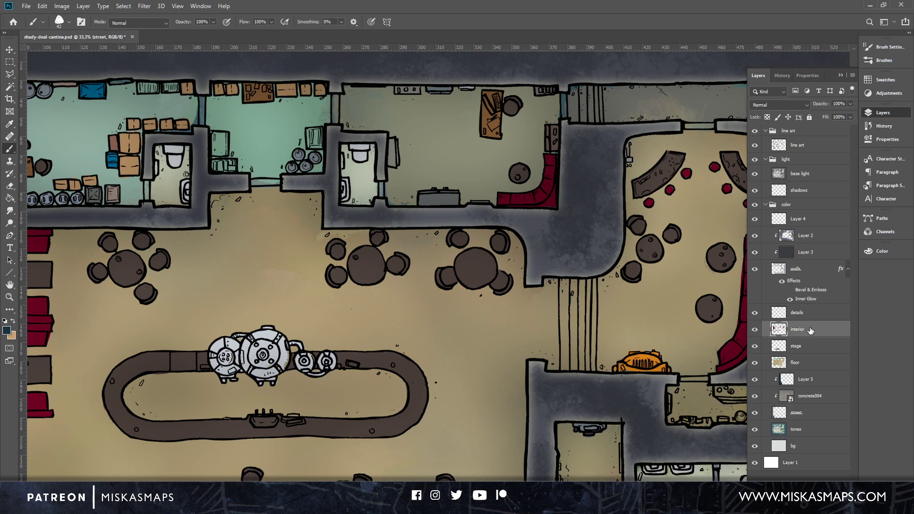
{"action": "left_click", "coordinate": [883, 80]}
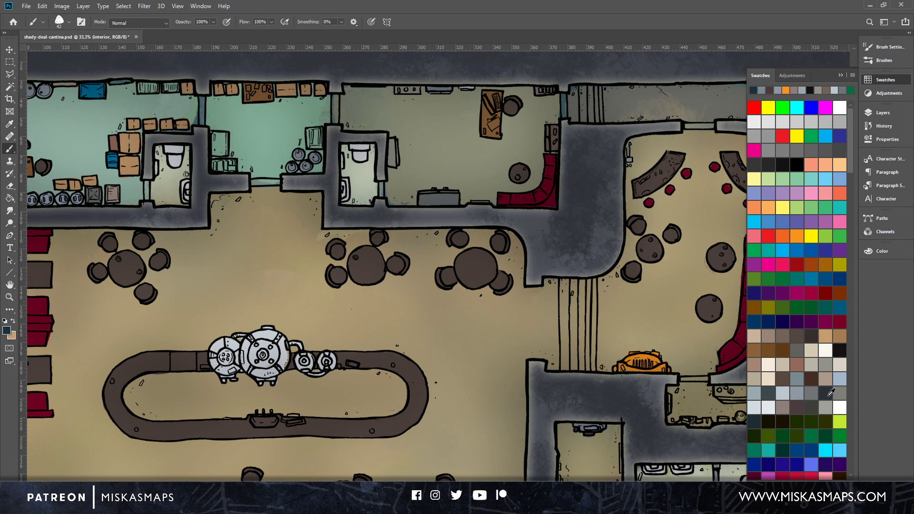
{"action": "left_click", "coordinate": [839, 379]}
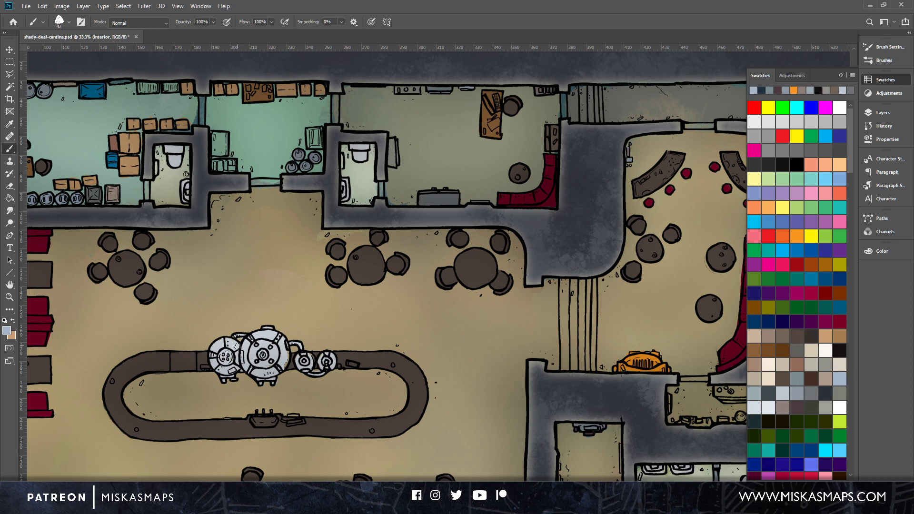
{"action": "mouse_move", "coordinate": [221, 342]}
{"action": "left_mouse_down"}
{"action": "mouse_move", "coordinate": [221, 365]}
{"action": "mouse_move", "coordinate": [233, 346]}
{"action": "mouse_move", "coordinate": [238, 355]}
{"action": "mouse_move", "coordinate": [219, 369]}
{"action": "mouse_move", "coordinate": [234, 365]}
{"action": "mouse_move", "coordinate": [223, 380]}
{"action": "mouse_move", "coordinate": [232, 368]}
{"action": "left_mouse_up"}
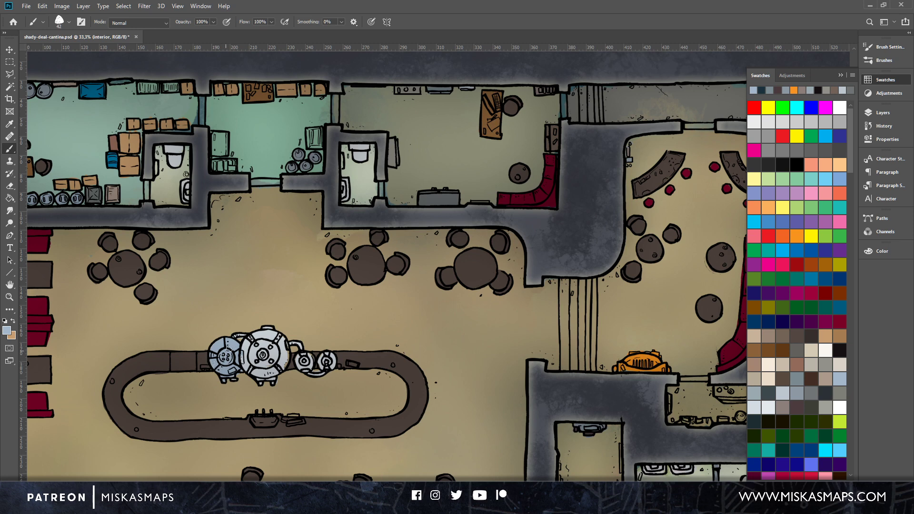
{"action": "mouse_move", "coordinate": [234, 337]}
{"action": "left_mouse_down"}
{"action": "mouse_move", "coordinate": [252, 339]}
{"action": "mouse_move", "coordinate": [243, 360]}
{"action": "mouse_move", "coordinate": [254, 335]}
{"action": "mouse_move", "coordinate": [278, 338]}
{"action": "mouse_move", "coordinate": [248, 367]}
{"action": "mouse_move", "coordinate": [260, 374]}
{"action": "mouse_move", "coordinate": [286, 355]}
{"action": "mouse_move", "coordinate": [274, 379]}
{"action": "left_mouse_up"}
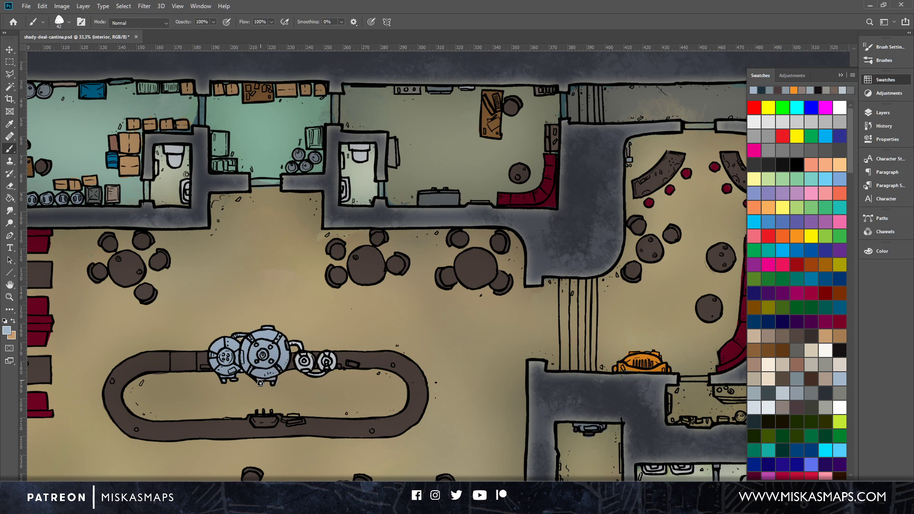
{"action": "mouse_move", "coordinate": [292, 343]}
{"action": "left_mouse_down"}
{"action": "mouse_move", "coordinate": [312, 373]}
{"action": "mouse_move", "coordinate": [342, 351]}
{"action": "left_mouse_up"}
Clean up the blue-grey overspill beside the drink machines, repainting the bar counter with its own sampled brown.
{"action": "key", "text": "e"}
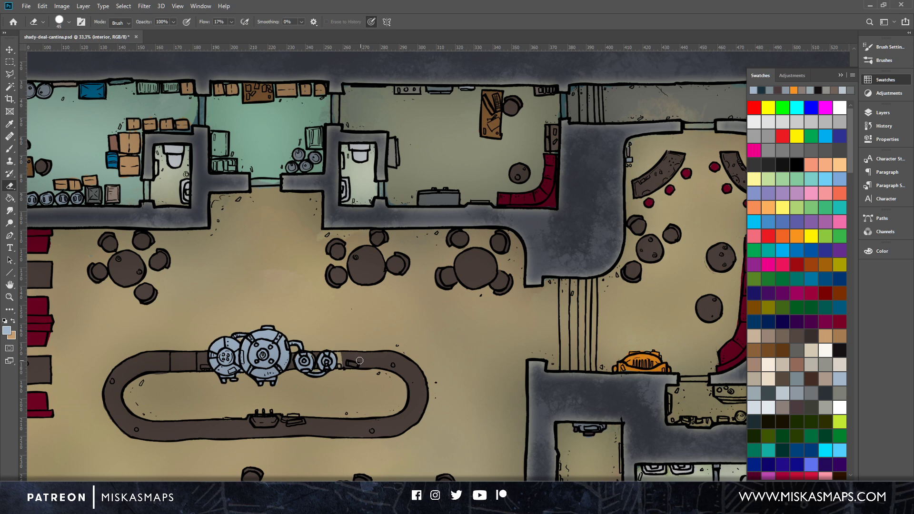
{"action": "key", "text": "b"}
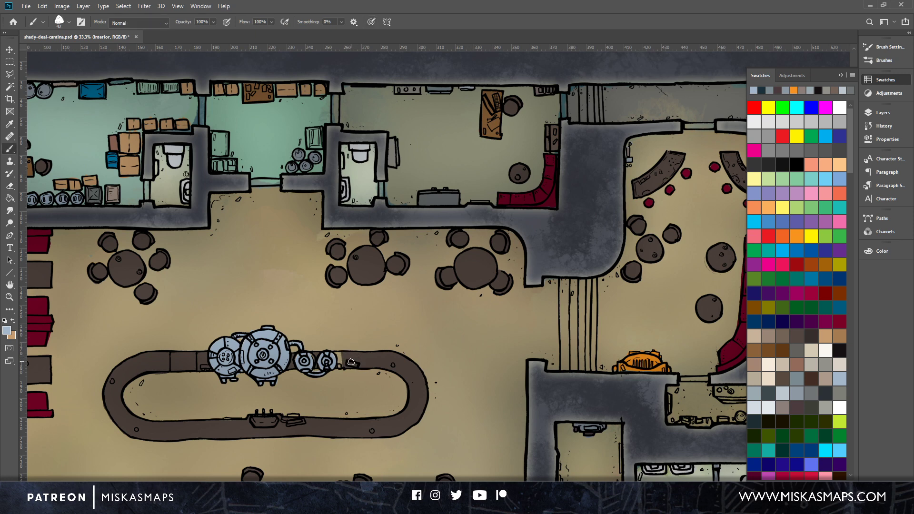
{"action": "left_click", "coordinate": [340, 355], "text": "alt"}
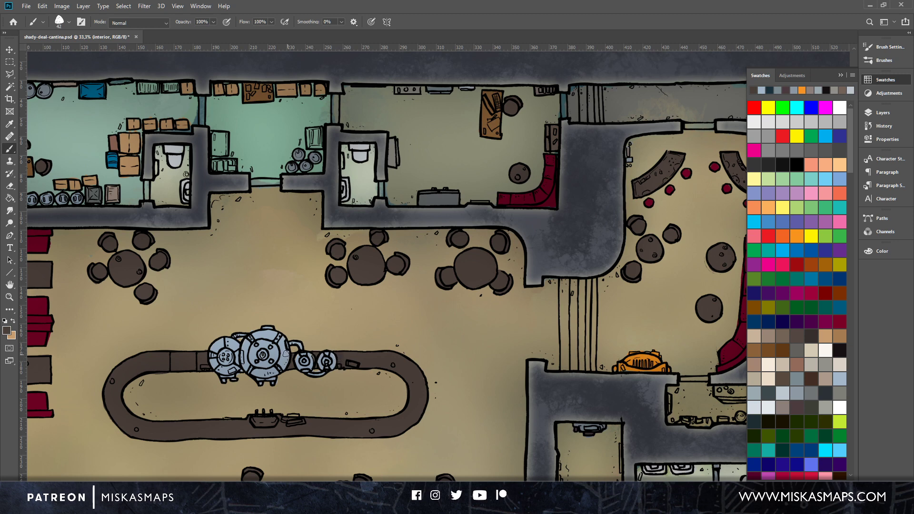
{"action": "key", "text": "e"}
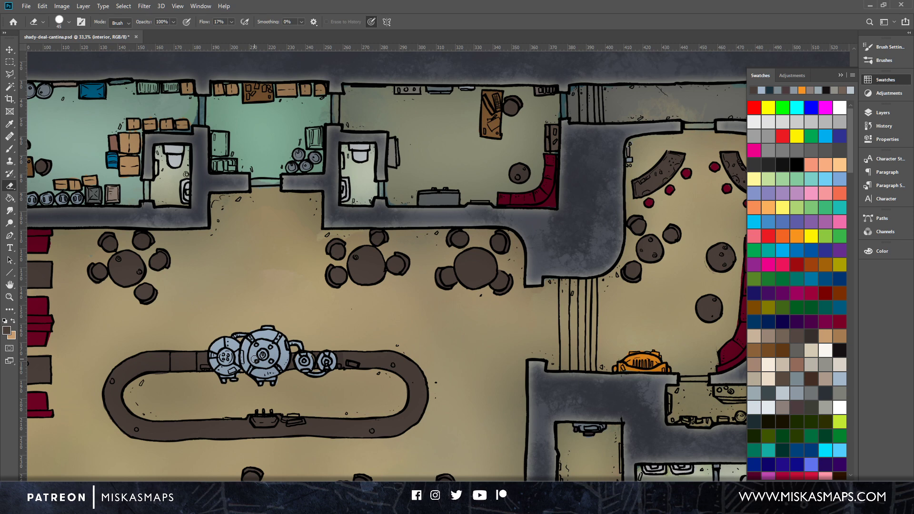
Paint the front panel of the orange jukebox beside the lounge steps, trying blue-grey before covering it with bright light blue.
{"action": "left_click_drag", "start_coordinate": [667, 344], "coordinate": [509, 295]}
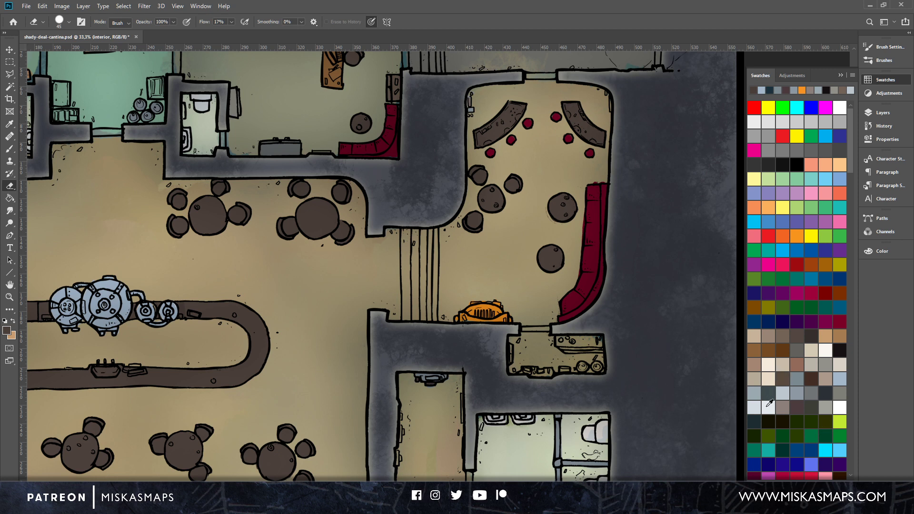
{"action": "left_click", "coordinate": [840, 379]}
{"action": "key", "text": "b"}
{"action": "left_click_drag", "start_coordinate": [469, 312], "coordinate": [488, 309]}
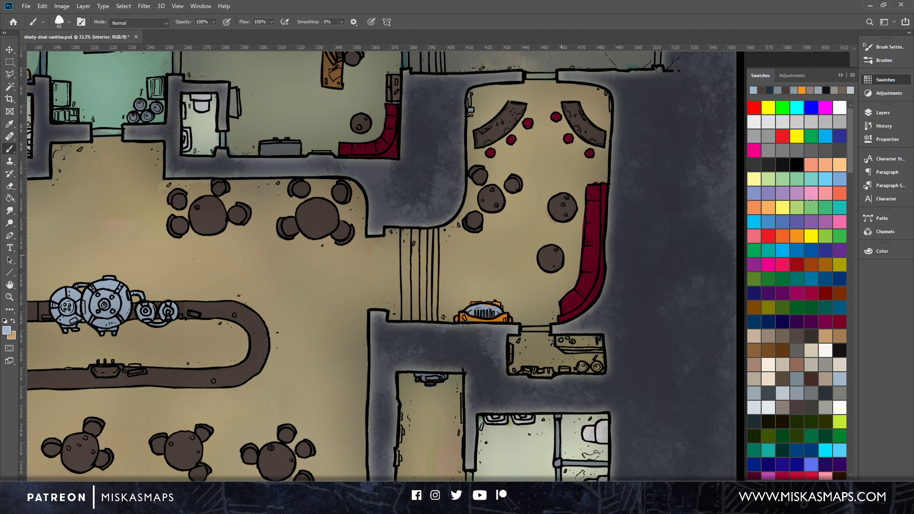
{"action": "left_click", "coordinate": [828, 178]}
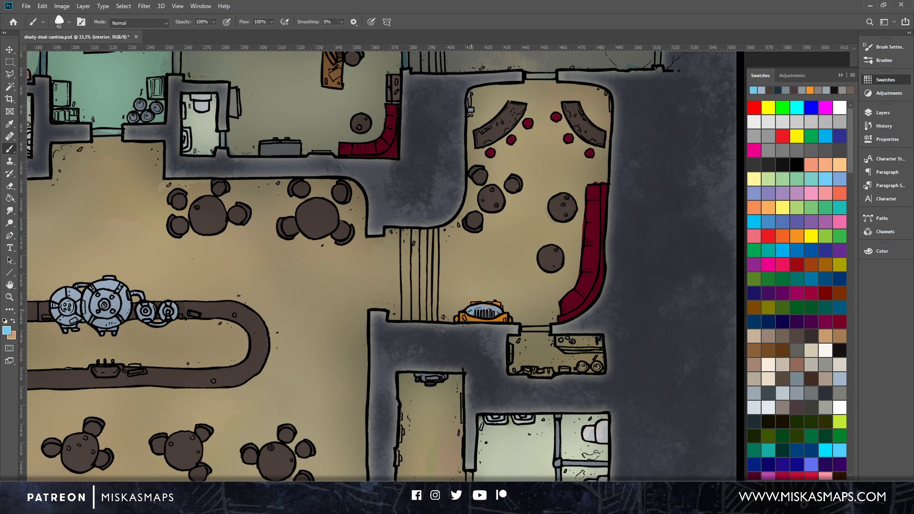
{"action": "left_click_drag", "start_coordinate": [485, 315], "coordinate": [489, 311]}
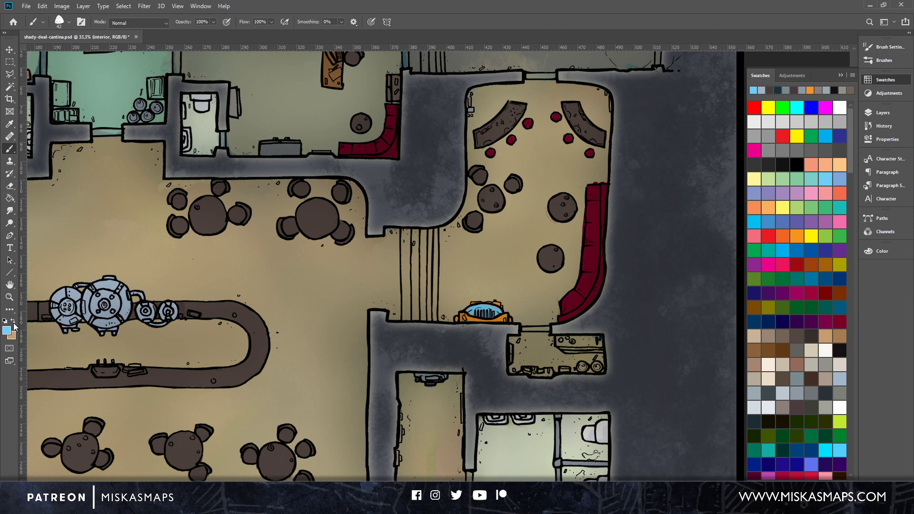
Paint the cabinet against the office's lower wall cream and clean up its edges.
{"action": "left_click", "coordinate": [769, 365]}
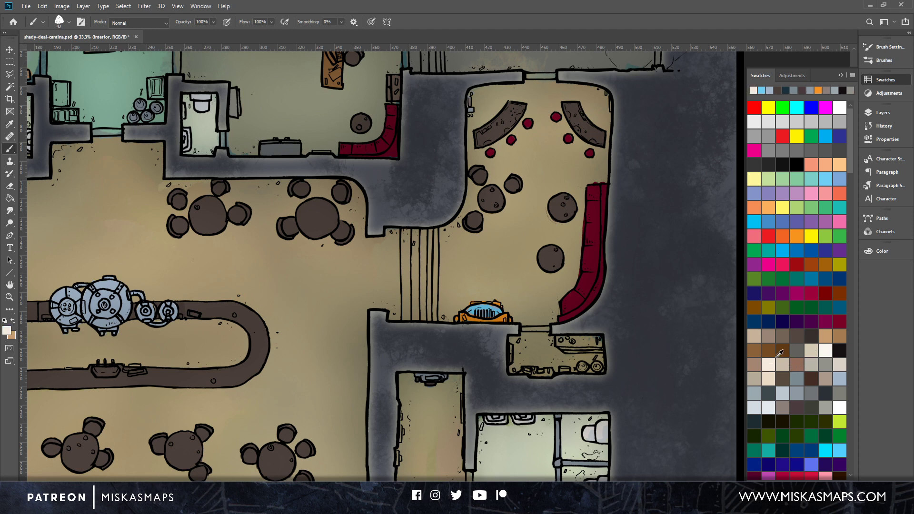
{"action": "left_click_drag", "start_coordinate": [262, 153], "coordinate": [296, 153]}
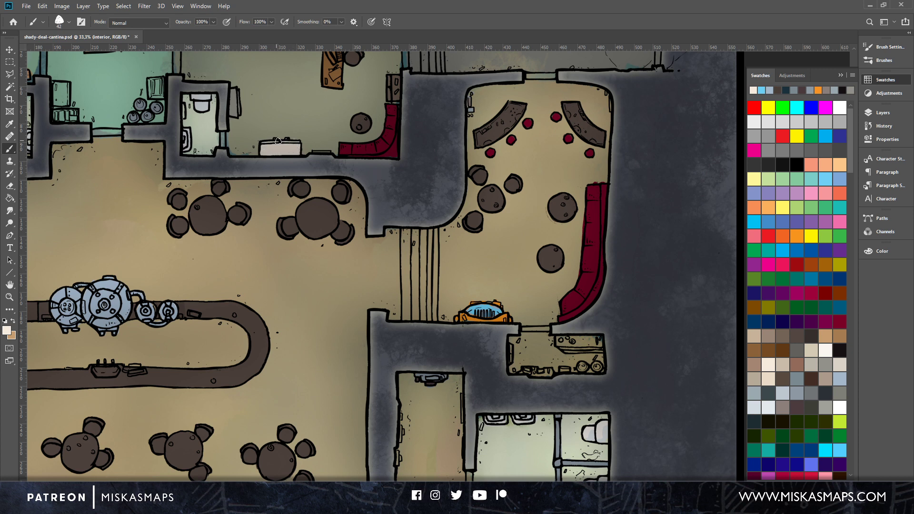
{"action": "key", "text": "e"}
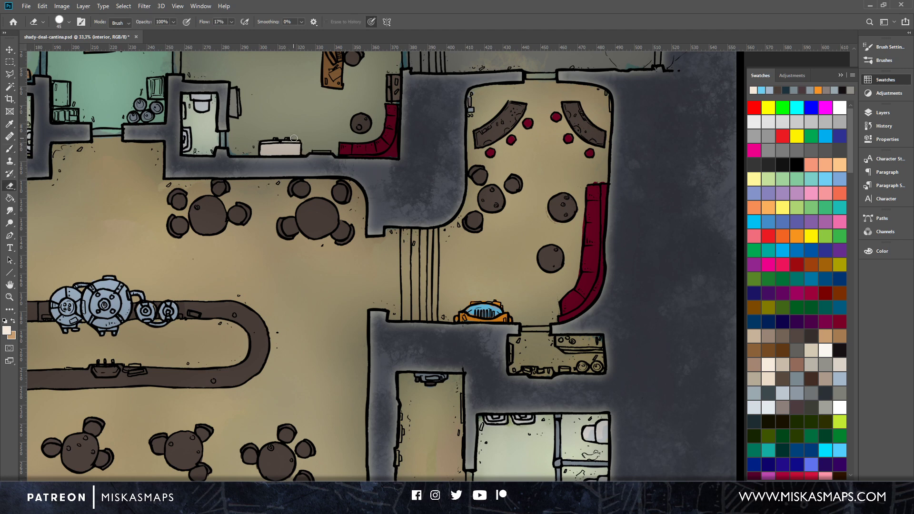
{"action": "left_click_drag", "start_coordinate": [333, 112], "coordinate": [341, 244]}
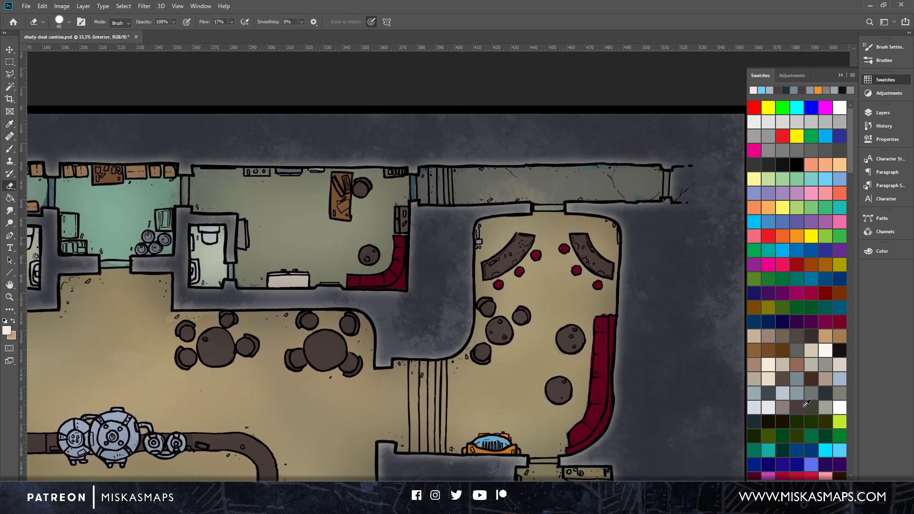
{"action": "left_click", "coordinate": [842, 379]}
{"action": "left_click", "coordinate": [754, 407]}
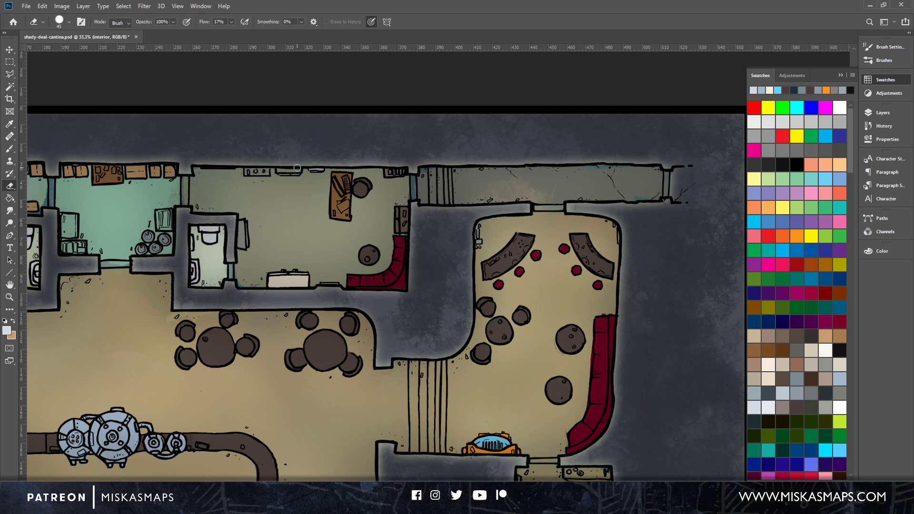
Check what the interior layer contains by toggling its visibility off and on.
{"action": "left_click", "coordinate": [880, 110]}
{"action": "left_click", "coordinate": [877, 115]}
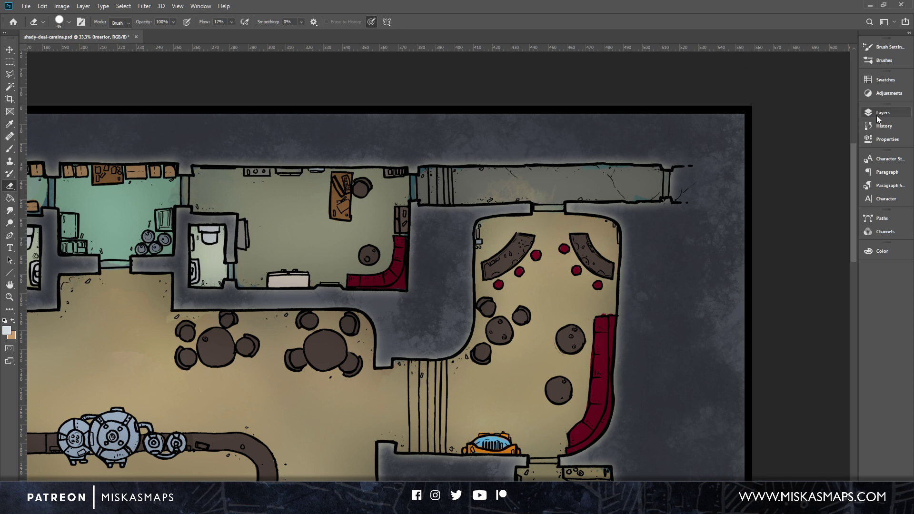
{"action": "left_click", "coordinate": [879, 119]}
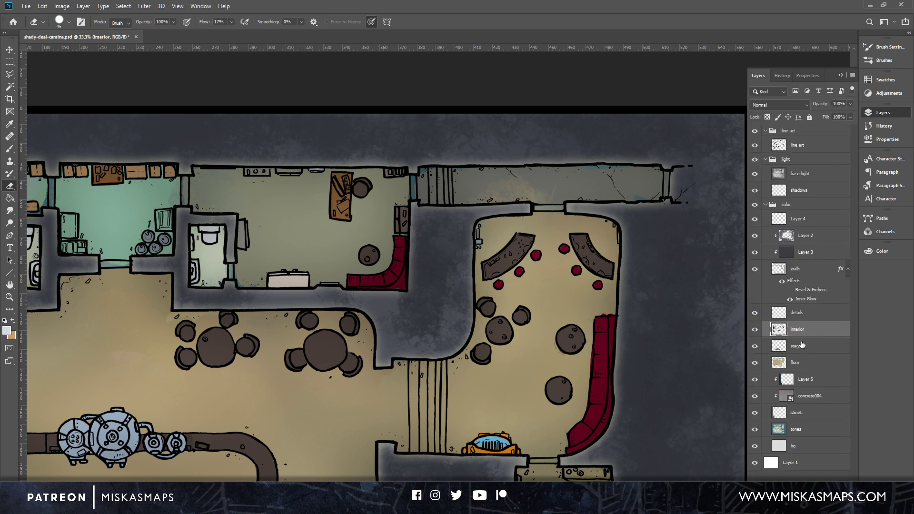
{"action": "left_click", "coordinate": [755, 331]}
{"action": "left_click", "coordinate": [754, 331]}
Paint the flat wall fixtures along the office's upper wall light grey.
{"action": "left_click", "coordinate": [885, 80]}
{"action": "left_click", "coordinate": [884, 80]}
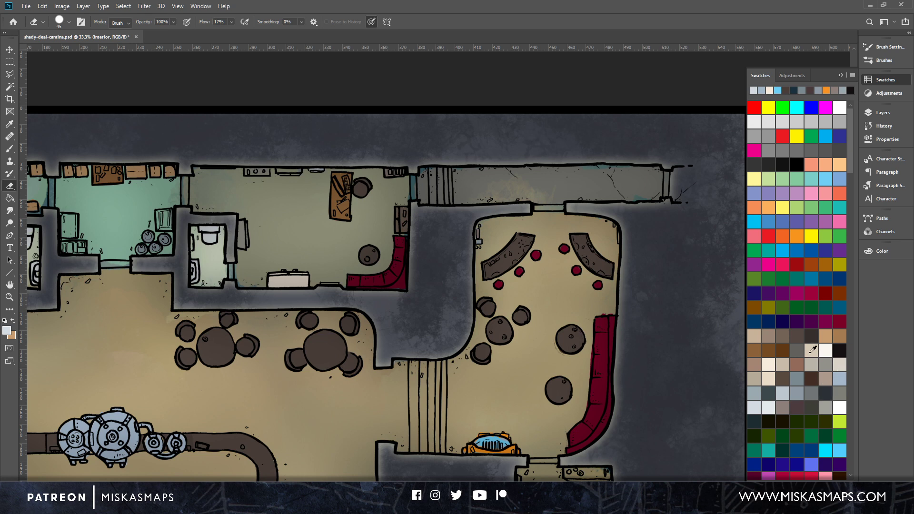
{"action": "left_click", "coordinate": [782, 392]}
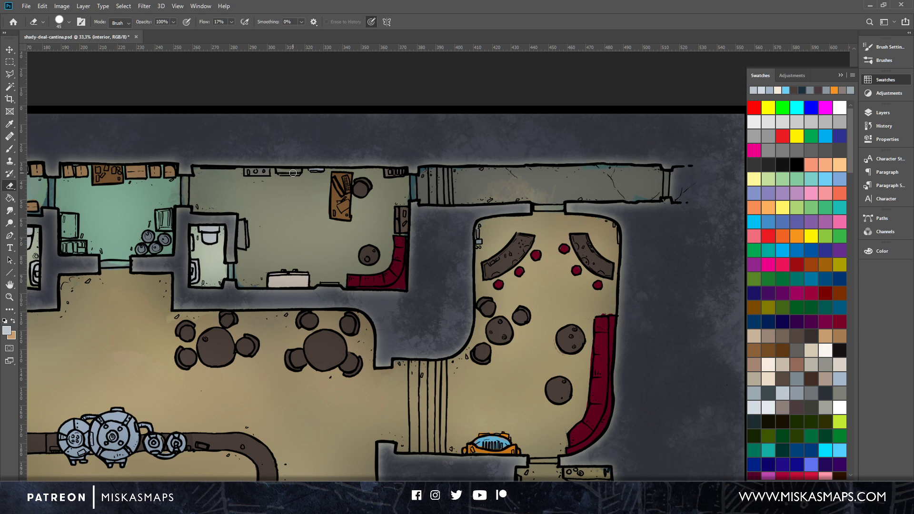
{"action": "key", "text": "b"}
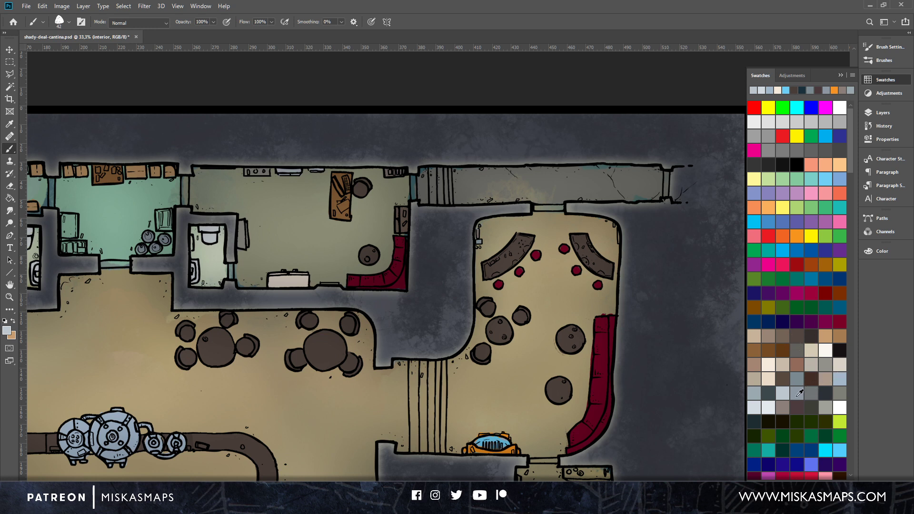
Paint the office's upper wall shelf and the cabinet above the red sofa brown, and the panel beside the toilet blue-grey.
{"action": "left_click", "coordinate": [762, 343]}
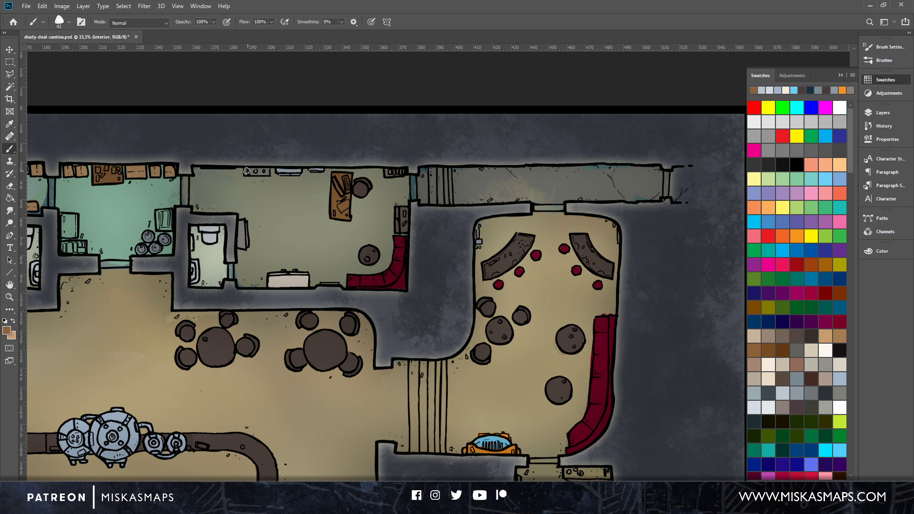
{"action": "left_click_drag", "start_coordinate": [248, 171], "coordinate": [265, 173]}
{"action": "mouse_move", "coordinate": [397, 210]}
{"action": "left_mouse_down"}
{"action": "mouse_move", "coordinate": [406, 218]}
{"action": "mouse_move", "coordinate": [400, 231]}
{"action": "left_mouse_up"}
{"action": "left_click", "coordinate": [798, 392]}
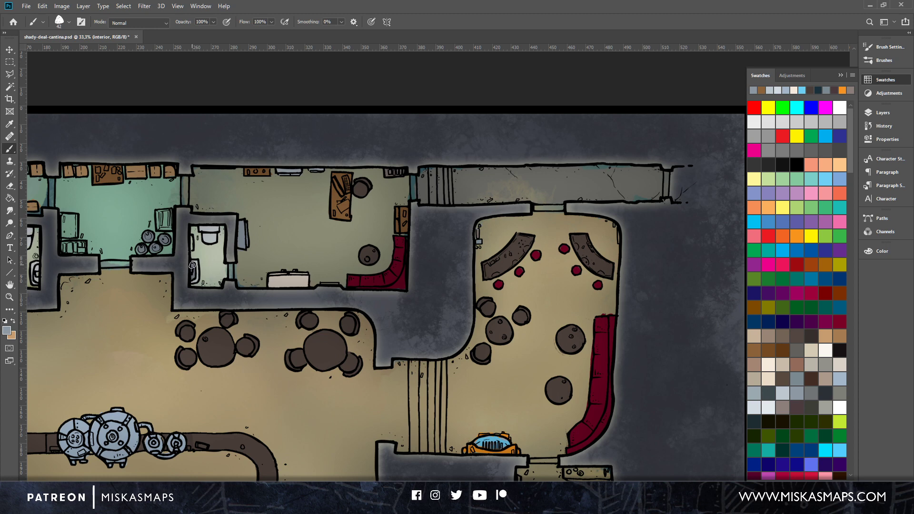
Paint the cabinet against the middle storeroom's left wall white.
{"action": "mouse_move", "coordinate": [192, 265]}
{"action": "left_mouse_down"}
{"action": "mouse_move", "coordinate": [196, 275]}
{"action": "mouse_move", "coordinate": [191, 265]}
{"action": "mouse_move", "coordinate": [323, 251]}
{"action": "left_mouse_up"}
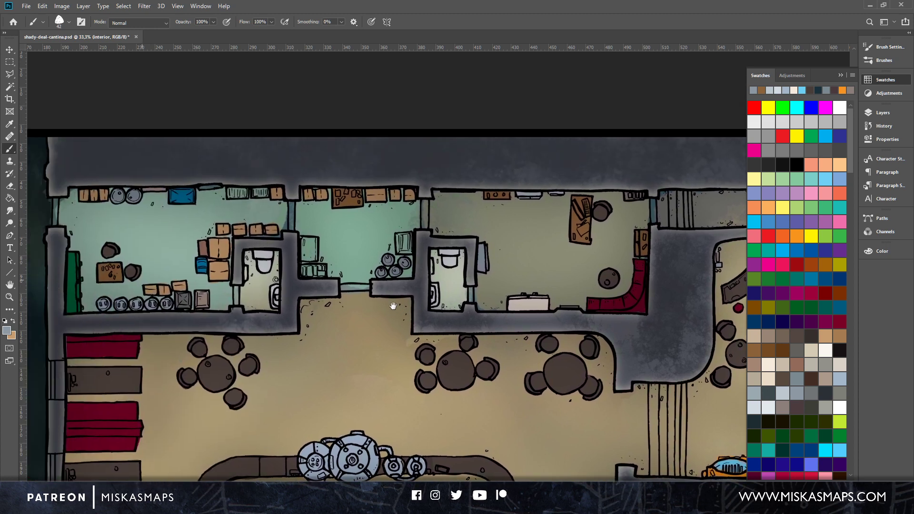
{"action": "left_click", "coordinate": [754, 405]}
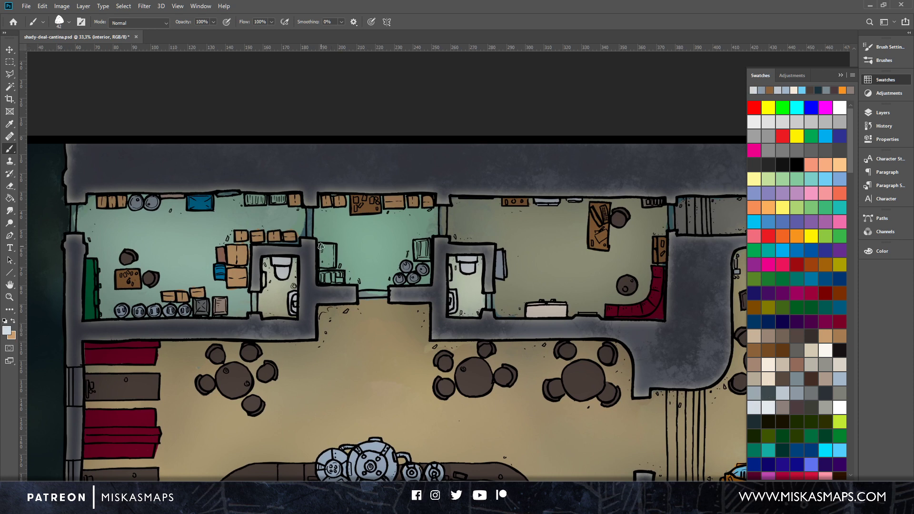
{"action": "mouse_move", "coordinate": [319, 246]}
{"action": "left_mouse_down"}
{"action": "mouse_move", "coordinate": [322, 266]}
{"action": "mouse_move", "coordinate": [333, 247]}
{"action": "left_mouse_up"}
{"action": "left_click", "coordinate": [840, 406]}
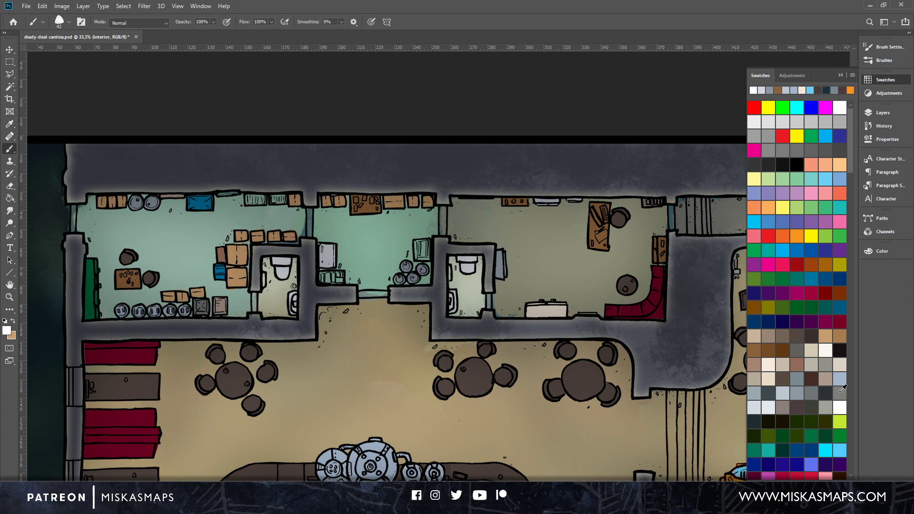
{"action": "mouse_move", "coordinate": [323, 264]}
{"action": "left_mouse_down"}
{"action": "mouse_move", "coordinate": [334, 264]}
{"action": "mouse_move", "coordinate": [328, 246]}
{"action": "mouse_move", "coordinate": [320, 253]}
{"action": "mouse_move", "coordinate": [331, 252]}
{"action": "left_mouse_up"}
Paint the cabinet above the middle storeroom's barrels green and the small crates below the white cabinet dark grey.
{"action": "left_click", "coordinate": [810, 436]}
{"action": "left_click_drag", "start_coordinate": [418, 242], "coordinate": [422, 253]}
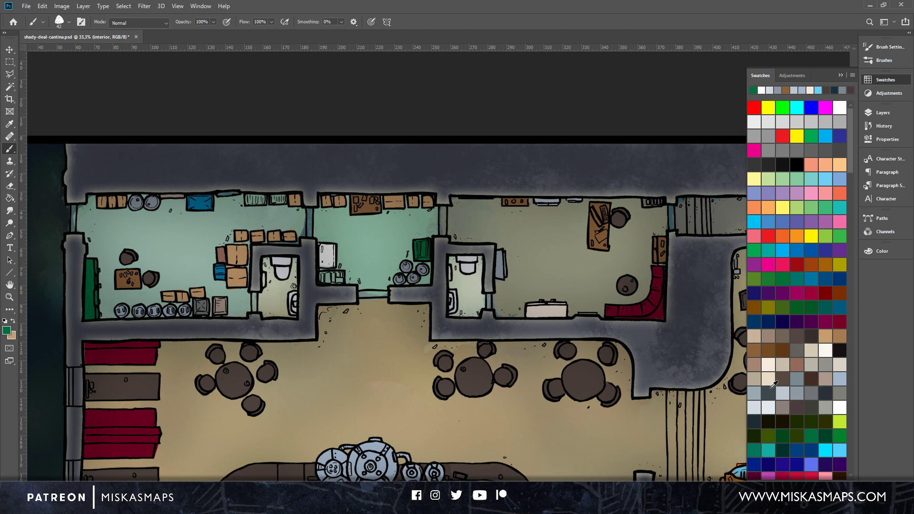
{"action": "left_click", "coordinate": [799, 350]}
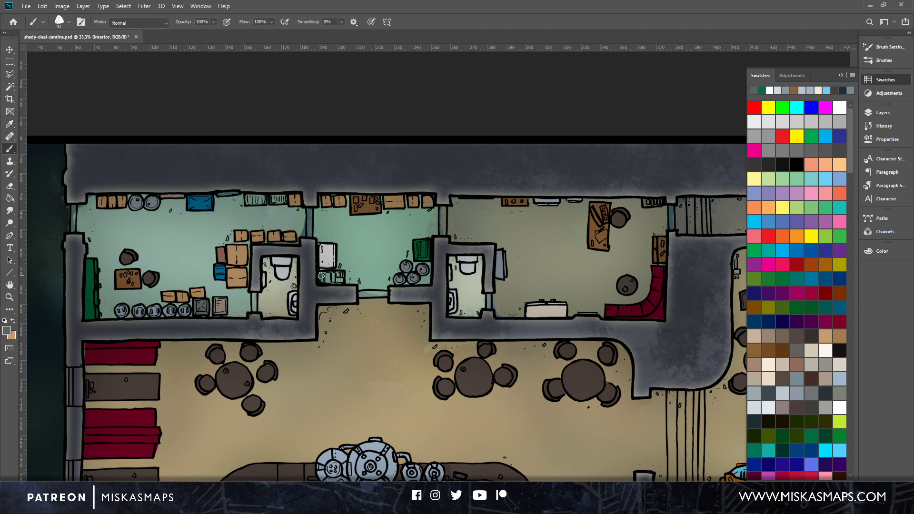
{"action": "mouse_move", "coordinate": [323, 275]}
{"action": "left_mouse_down"}
{"action": "mouse_move", "coordinate": [341, 273]}
{"action": "mouse_move", "coordinate": [341, 281]}
{"action": "mouse_move", "coordinate": [321, 277]}
{"action": "mouse_move", "coordinate": [333, 283]}
{"action": "left_mouse_up"}
Paint the slatted crates along the large left storeroom's upper wall grey.
{"action": "key", "text": "e"}
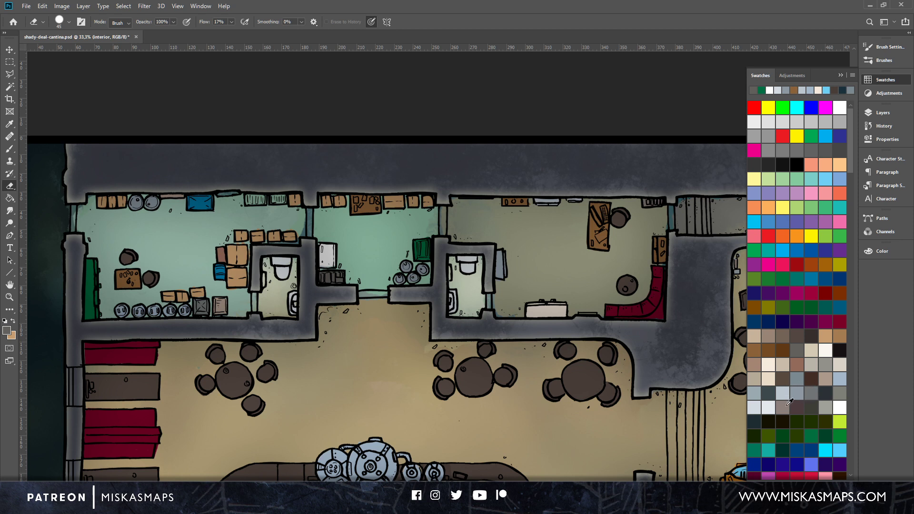
{"action": "left_click", "coordinate": [768, 386]}
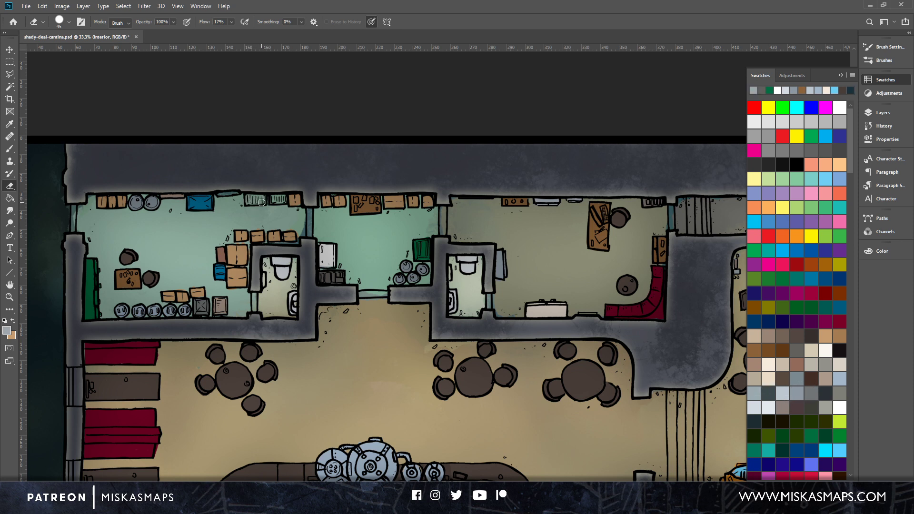
{"action": "key", "text": "b"}
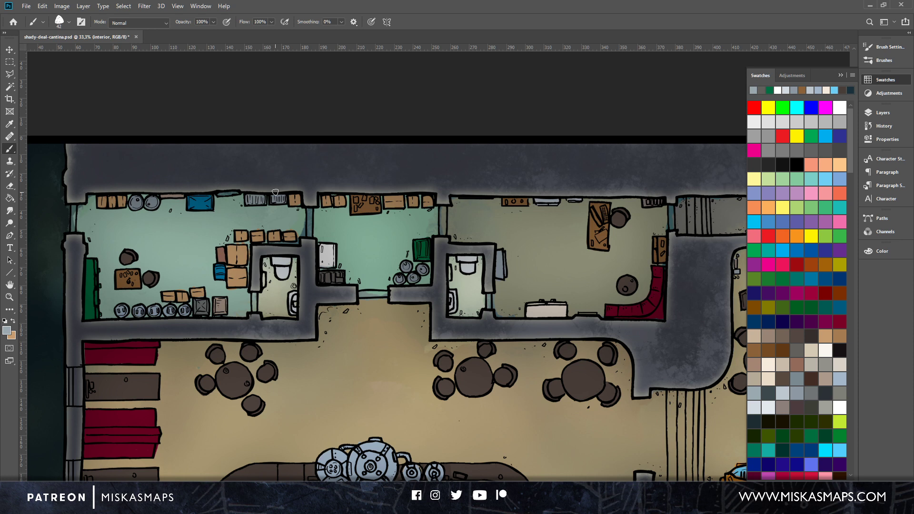
Add a new layer named doors directly above the interior layer.
{"action": "left_click", "coordinate": [885, 113]}
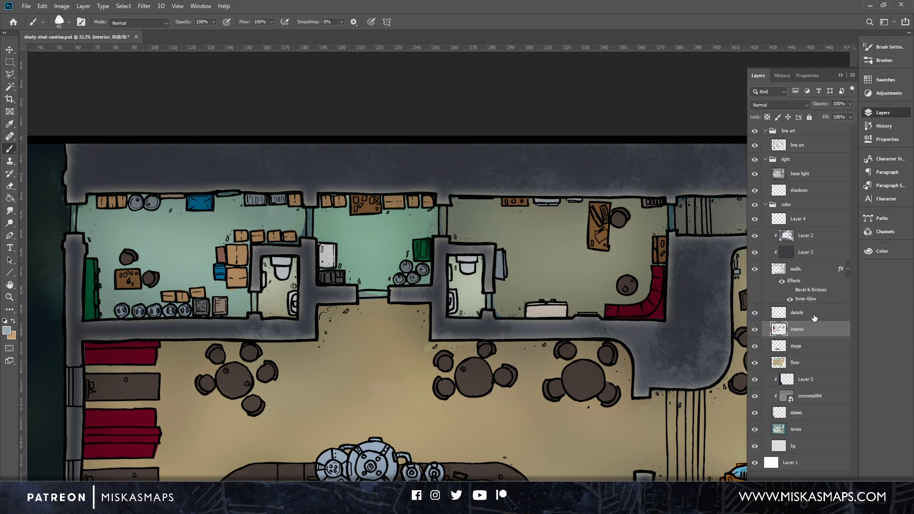
{"action": "left_click", "coordinate": [817, 315]}
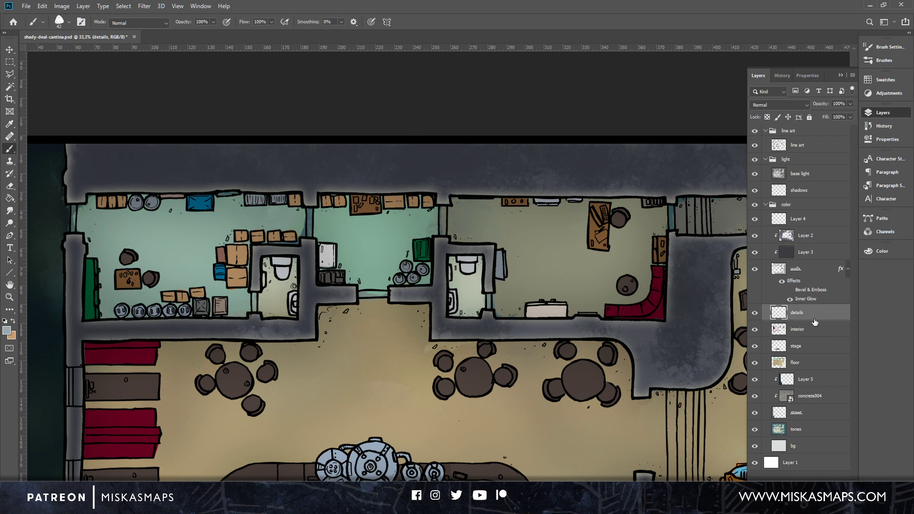
{"action": "left_click", "coordinate": [811, 332]}
{"action": "left_click", "coordinate": [832, 485]}
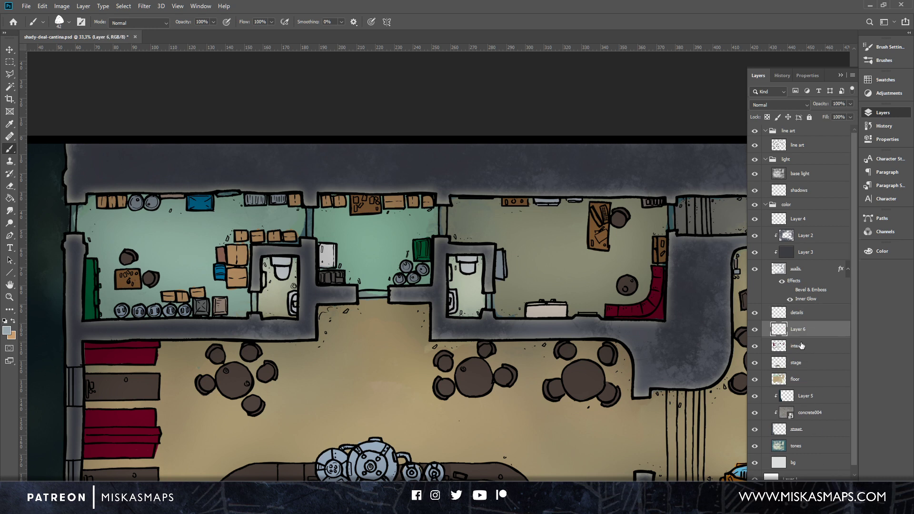
{"action": "double_click", "coordinate": [799, 330]}
{"action": "type", "text": "doors"}
{"action": "key", "text": "Return"}
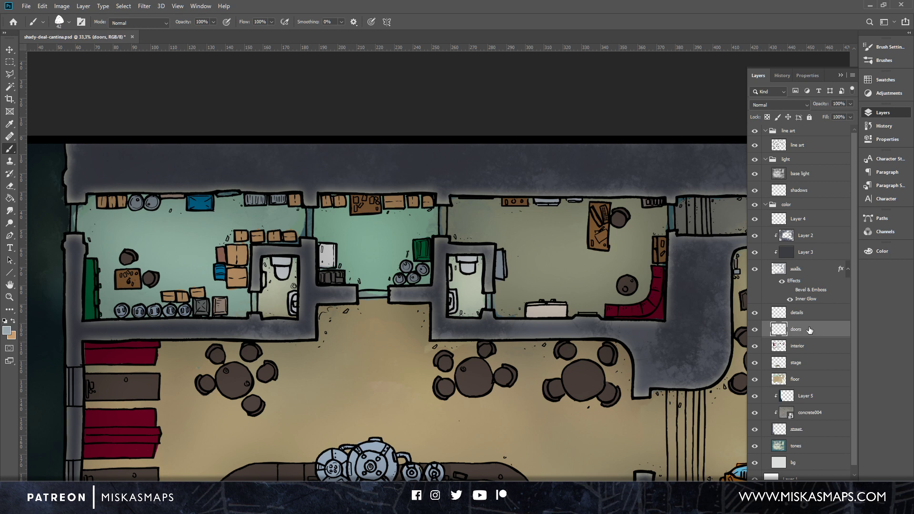
Paint the office's corridor door, the door at the corridor's far end and the lounge's upper door light blue-grey.
{"action": "left_click", "coordinate": [884, 80]}
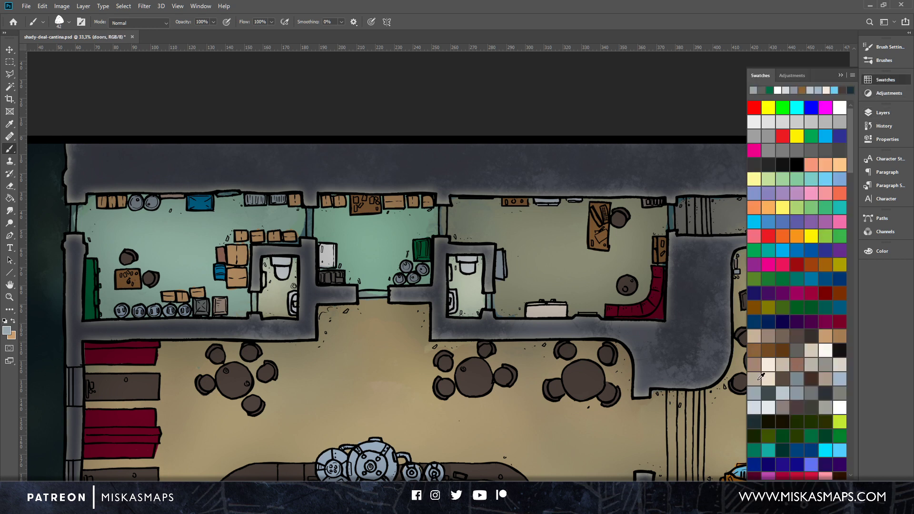
{"action": "left_click", "coordinate": [760, 379]}
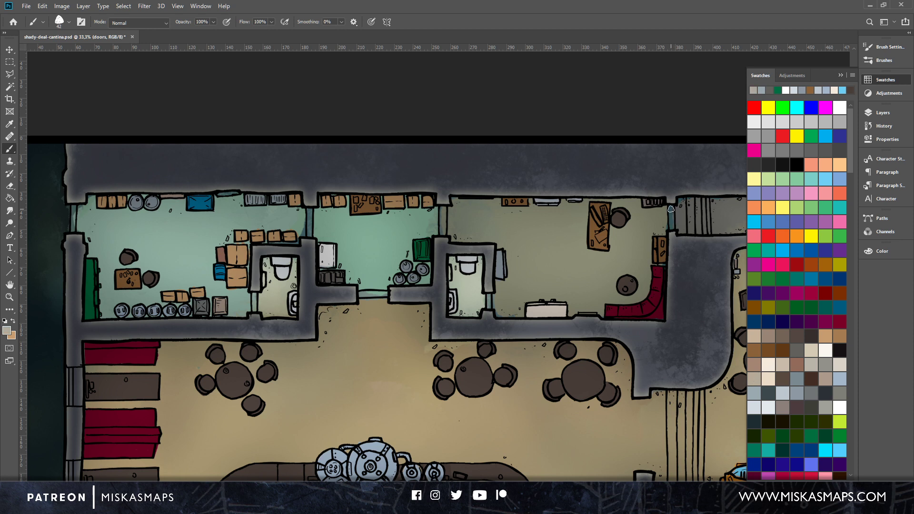
{"action": "mouse_move", "coordinate": [671, 209]}
{"action": "left_mouse_down"}
{"action": "mouse_move", "coordinate": [671, 227]}
{"action": "mouse_move", "coordinate": [672, 215]}
{"action": "left_mouse_up"}
{"action": "left_click", "coordinate": [783, 392]}
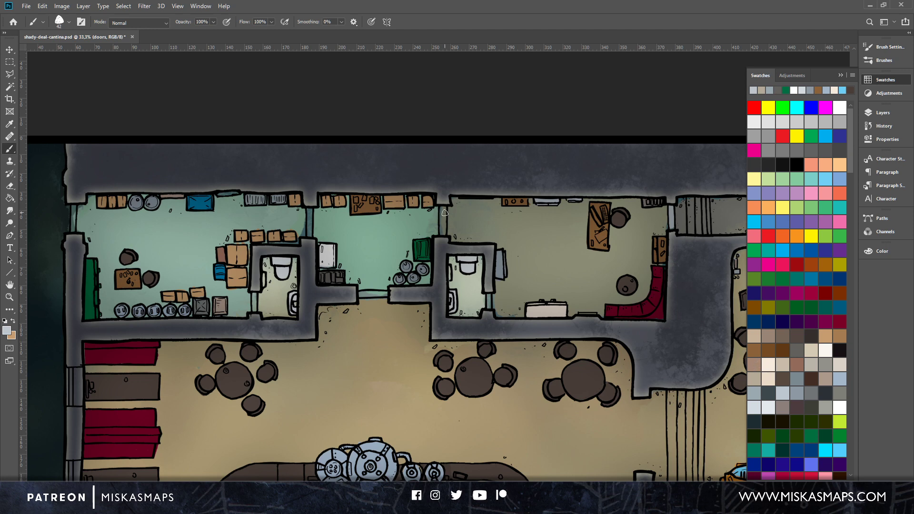
{"action": "scroll", "coordinate": [445, 213], "scroll_direction": "right", "scroll_amount": 8}
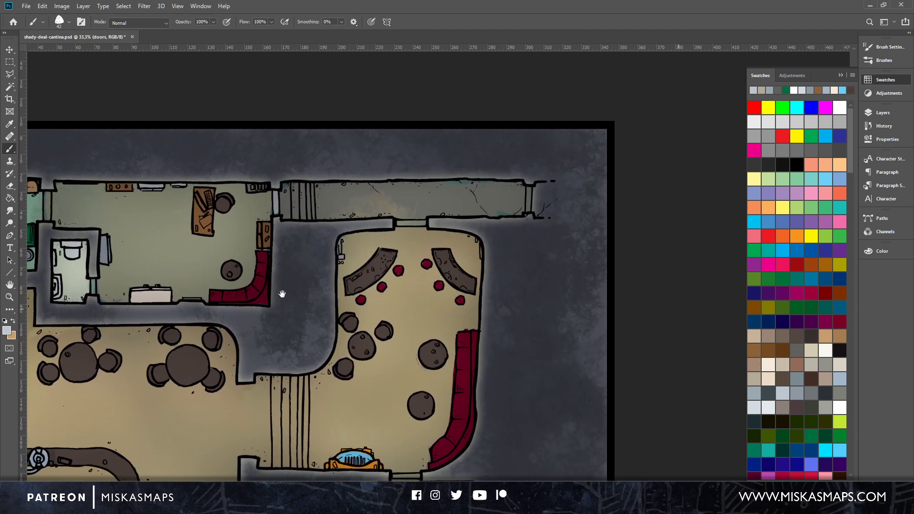
{"action": "mouse_move", "coordinate": [521, 199]}
{"action": "left_mouse_down"}
{"action": "mouse_move", "coordinate": [524, 188]}
{"action": "mouse_move", "coordinate": [524, 209]}
{"action": "mouse_move", "coordinate": [525, 187]}
{"action": "left_mouse_up"}
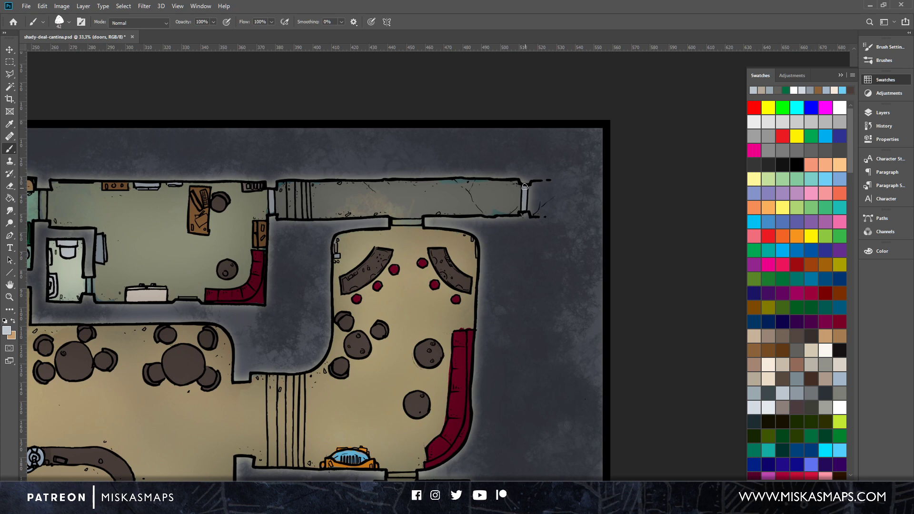
{"action": "left_click_drag", "start_coordinate": [394, 226], "coordinate": [401, 222]}
Paint the door below the lounge light blue-grey and both restroom entrance doors a paler grey.
{"action": "left_click_drag", "start_coordinate": [530, 378], "coordinate": [573, 181]}
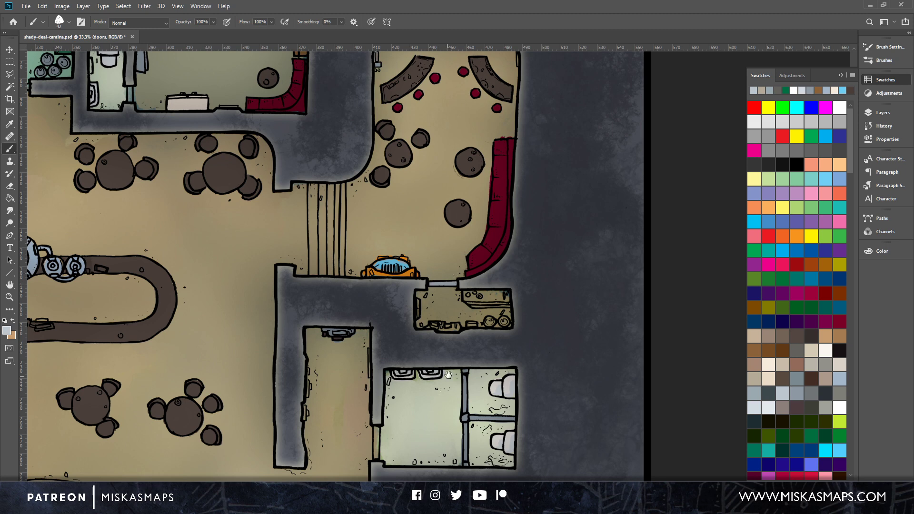
{"action": "left_click_drag", "start_coordinate": [470, 369], "coordinate": [532, 145]}
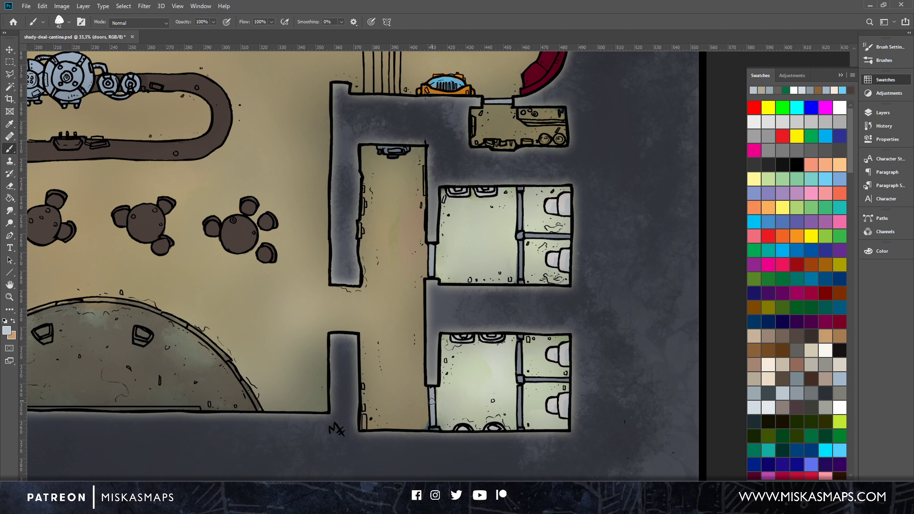
{"action": "left_click", "coordinate": [757, 392]}
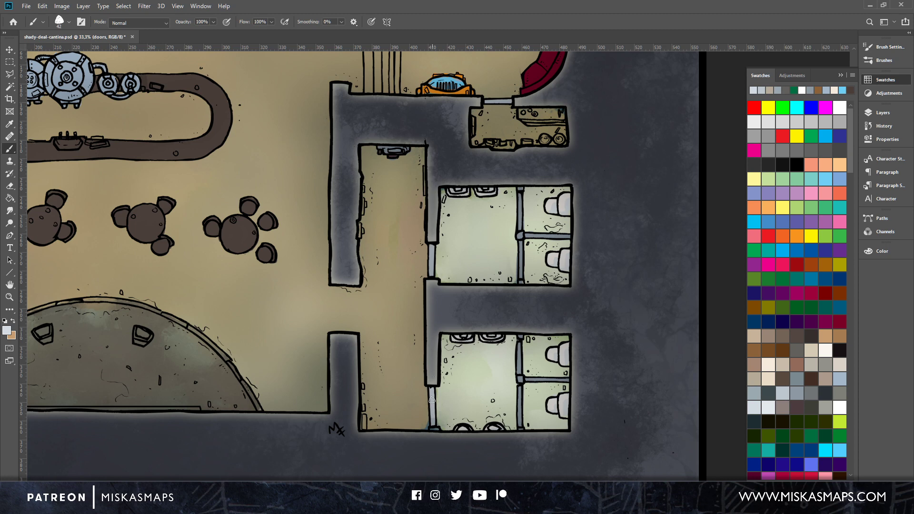
{"action": "left_click_drag", "start_coordinate": [431, 249], "coordinate": [431, 271]}
Repaint the corridor's far door and the lounge's upper and lower doors in the paler grey.
{"action": "mouse_move", "coordinate": [492, 104]}
{"action": "left_mouse_down"}
{"action": "mouse_move", "coordinate": [469, 274]}
{"action": "mouse_move", "coordinate": [468, 329]}
{"action": "mouse_move", "coordinate": [484, 327]}
{"action": "left_mouse_up"}
{"action": "left_click_drag", "start_coordinate": [516, 278], "coordinate": [498, 329]}
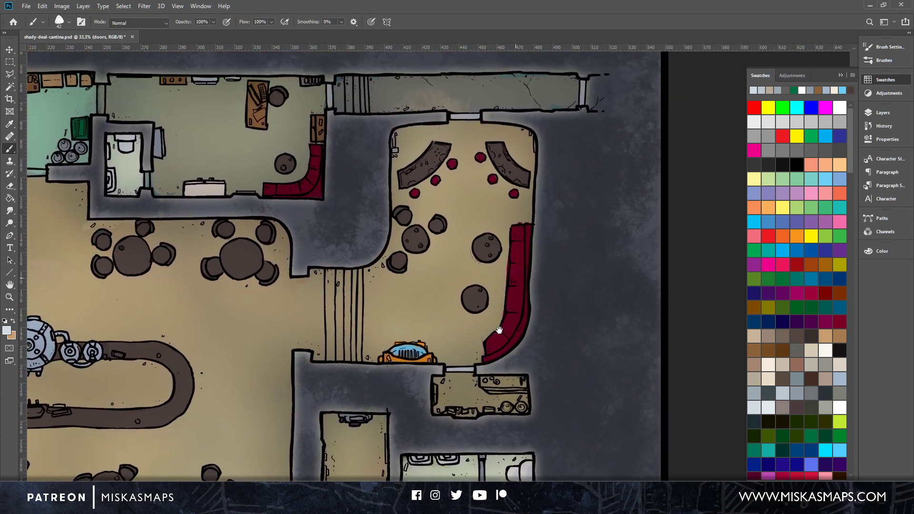
{"action": "left_click_drag", "start_coordinate": [533, 265], "coordinate": [526, 299]}
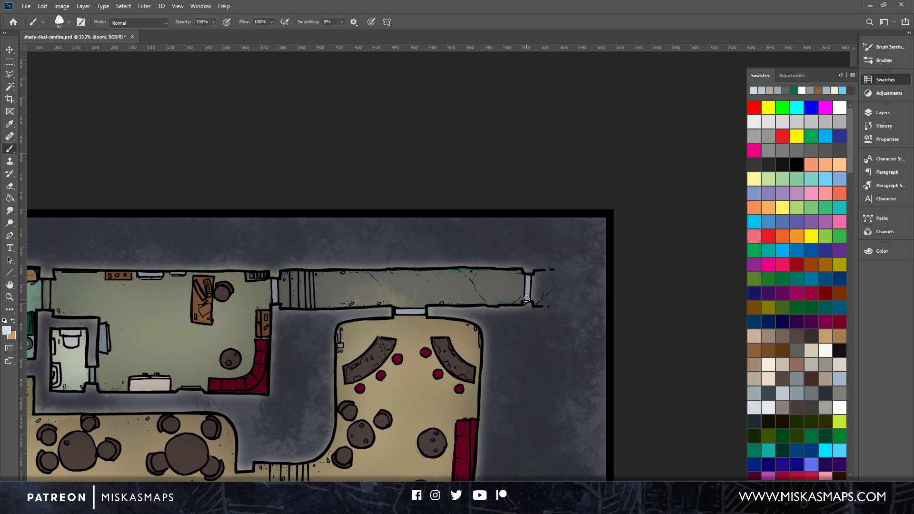
{"action": "left_click_drag", "start_coordinate": [414, 313], "coordinate": [425, 312]}
Paint the office's doors, its toilet door and the middle storeroom's left and lower doors pale grey.
{"action": "mouse_move", "coordinate": [274, 284]}
{"action": "left_mouse_down"}
{"action": "mouse_move", "coordinate": [299, 307]}
{"action": "mouse_move", "coordinate": [586, 309]}
{"action": "left_mouse_up"}
{"action": "left_click_drag", "start_coordinate": [376, 367], "coordinate": [377, 384]}
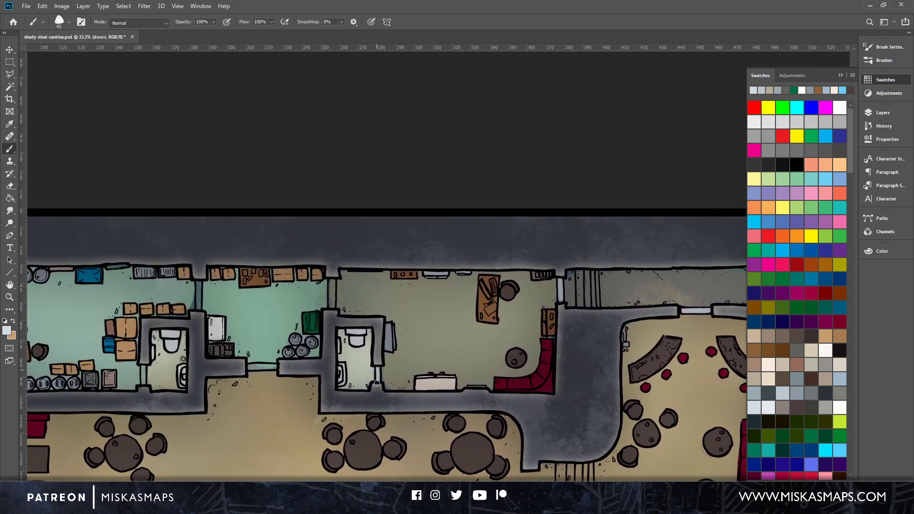
{"action": "left_click_drag", "start_coordinate": [331, 284], "coordinate": [332, 300]}
{"action": "mouse_move", "coordinate": [198, 284]}
{"action": "left_mouse_down"}
{"action": "mouse_move", "coordinate": [198, 308]}
{"action": "mouse_move", "coordinate": [199, 283]}
{"action": "left_mouse_up"}
{"action": "left_click_drag", "start_coordinate": [253, 370], "coordinate": [254, 370]}
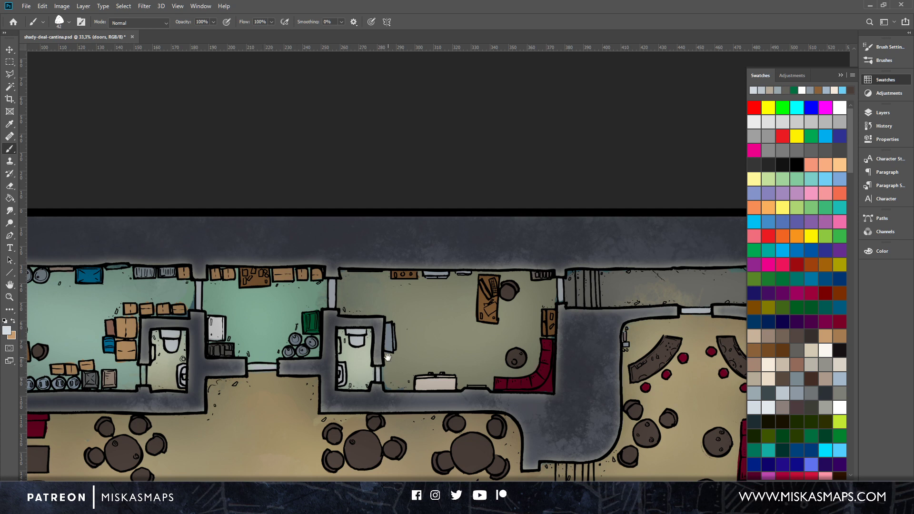
Paint the left storeroom's toilet door, its outer door and the main hall's street entrance pale grey.
{"action": "left_click_drag", "start_coordinate": [388, 357], "coordinate": [592, 287]}
{"action": "left_click_drag", "start_coordinate": [348, 297], "coordinate": [350, 304]}
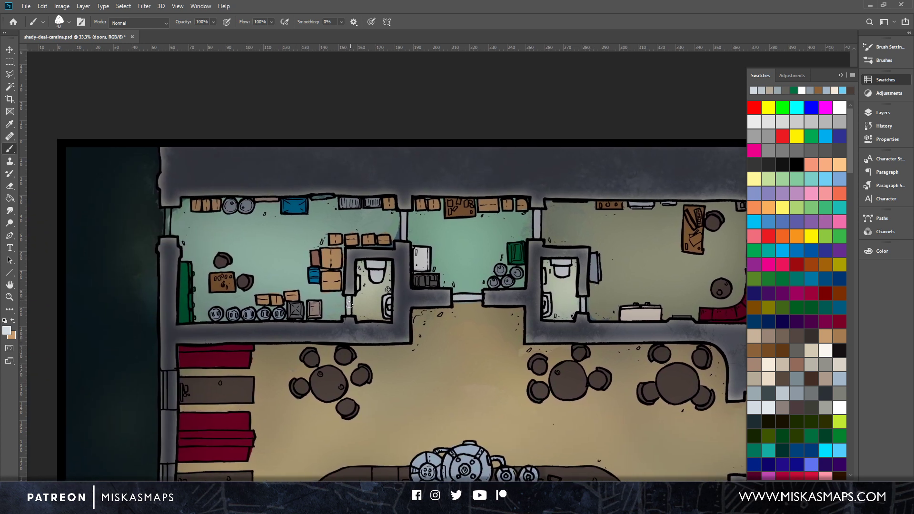
{"action": "left_click_drag", "start_coordinate": [174, 220], "coordinate": [167, 225]}
{"action": "left_click_drag", "start_coordinate": [335, 382], "coordinate": [501, 238]}
{"action": "mouse_move", "coordinate": [336, 413]}
{"action": "left_mouse_down"}
{"action": "mouse_move", "coordinate": [334, 457]}
{"action": "mouse_move", "coordinate": [334, 447]}
{"action": "left_mouse_up"}
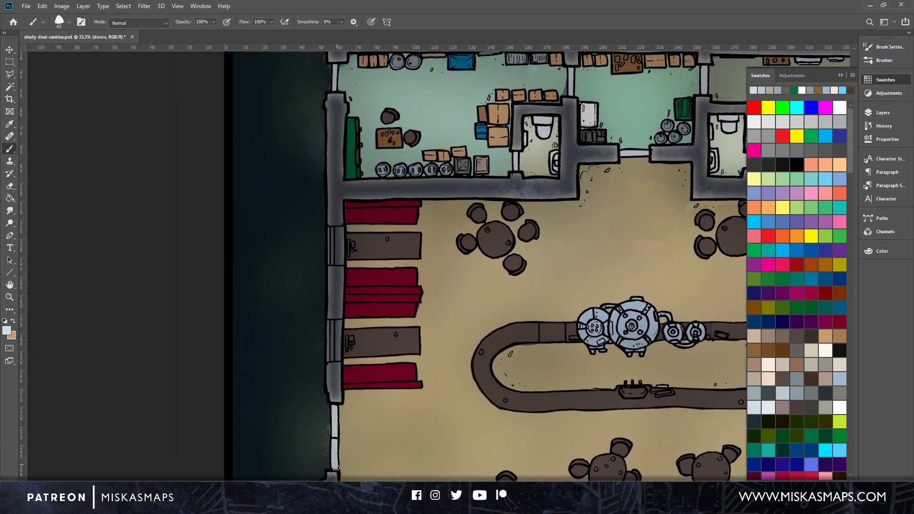
{"action": "key", "text": "e"}
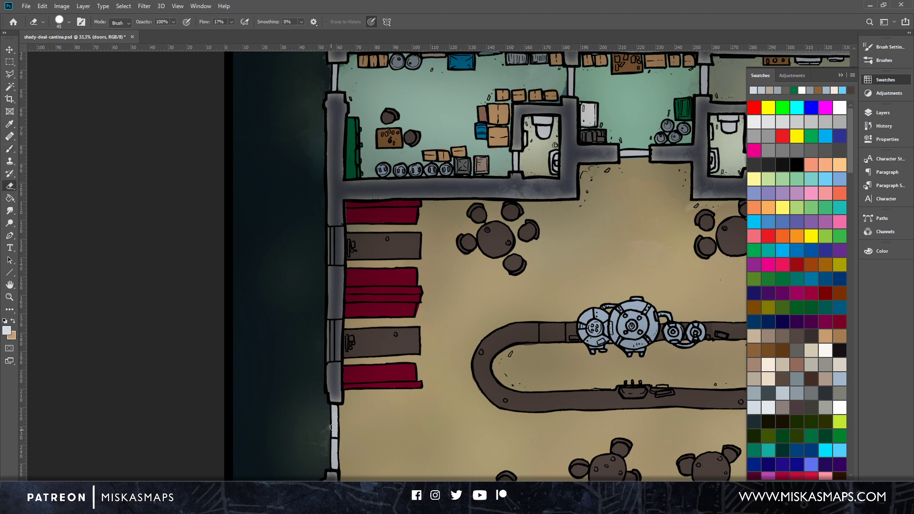
Paint the stall doors in both restrooms pale grey.
{"action": "left_click_drag", "start_coordinate": [486, 357], "coordinate": [298, 192]}
{"action": "left_click_drag", "start_coordinate": [516, 347], "coordinate": [430, 332]}
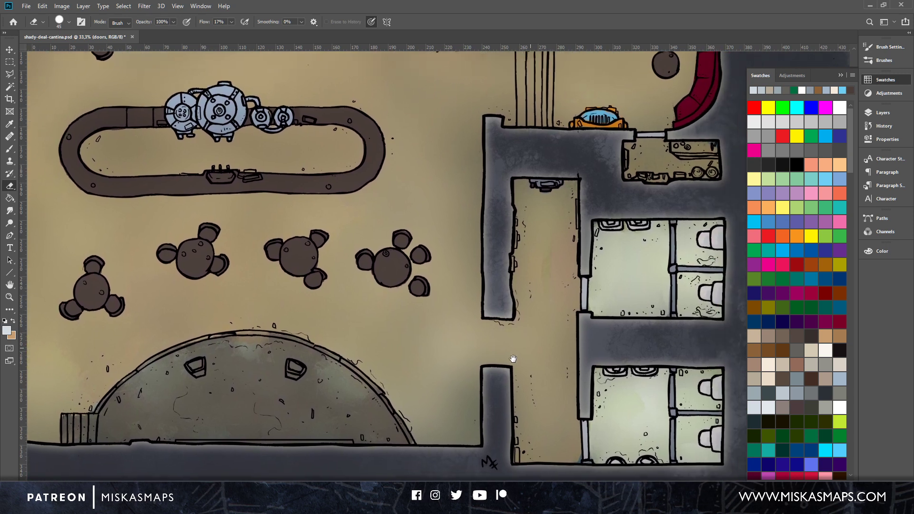
{"action": "left_click_drag", "start_coordinate": [478, 314], "coordinate": [567, 382]}
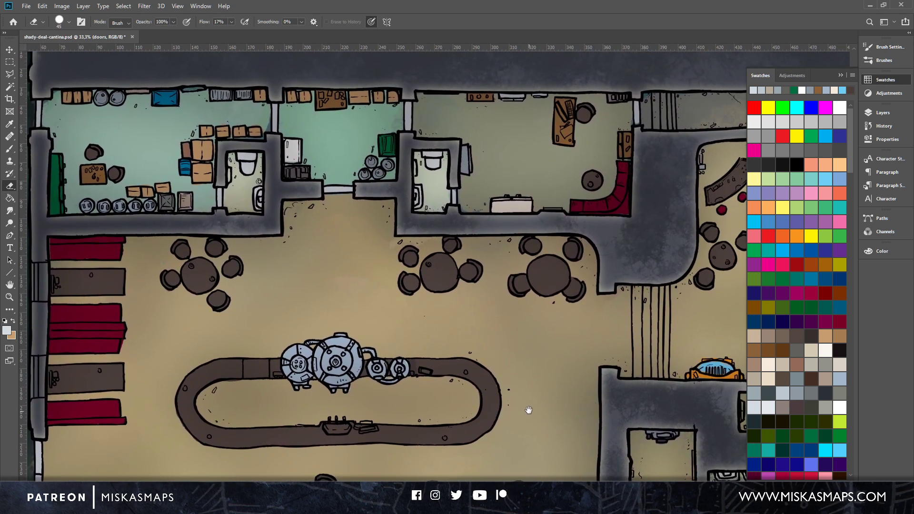
{"action": "mouse_move", "coordinate": [529, 410]}
{"action": "left_mouse_down"}
{"action": "mouse_move", "coordinate": [521, 352]}
{"action": "mouse_move", "coordinate": [547, 314]}
{"action": "left_mouse_up"}
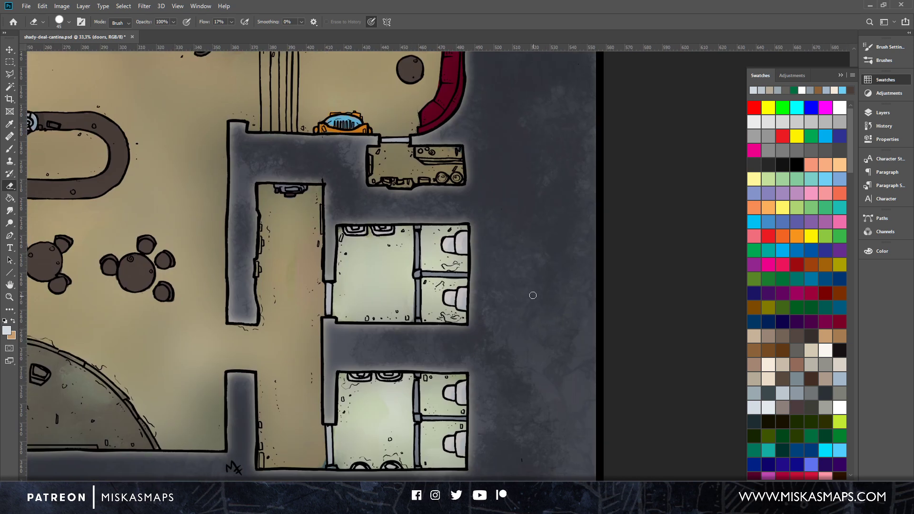
{"action": "key", "text": "b"}
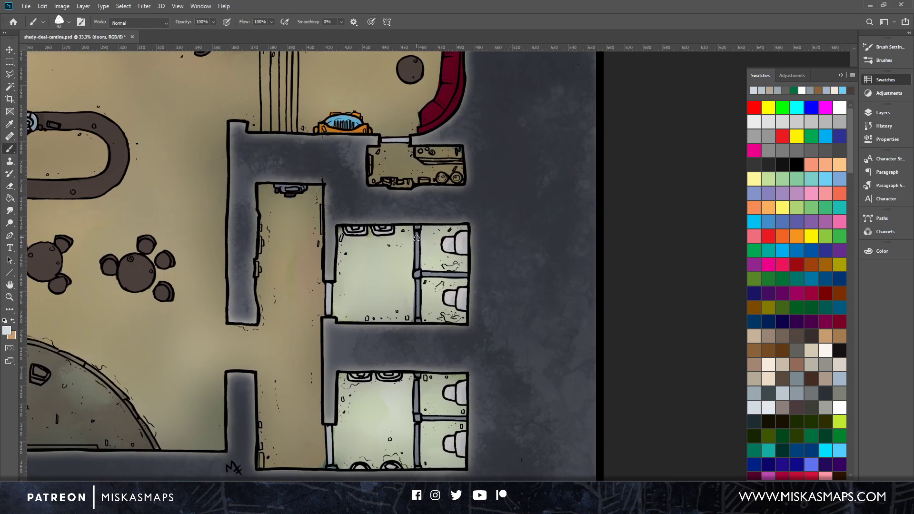
{"action": "left_click_drag", "start_coordinate": [418, 286], "coordinate": [419, 306]}
{"action": "left_click_drag", "start_coordinate": [416, 383], "coordinate": [417, 463]}
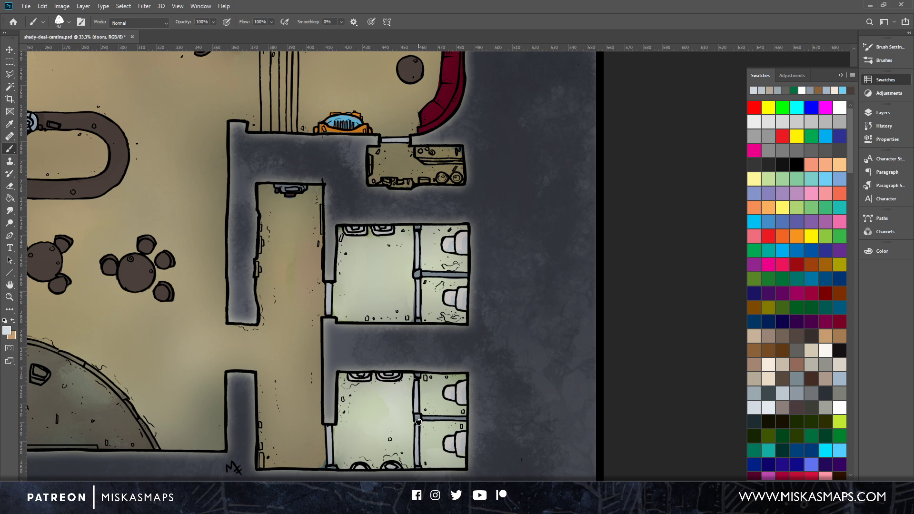
Paint the partition walls between the restroom stalls a sampled blue-grey.
{"action": "left_click", "coordinate": [433, 274], "text": "alt"}
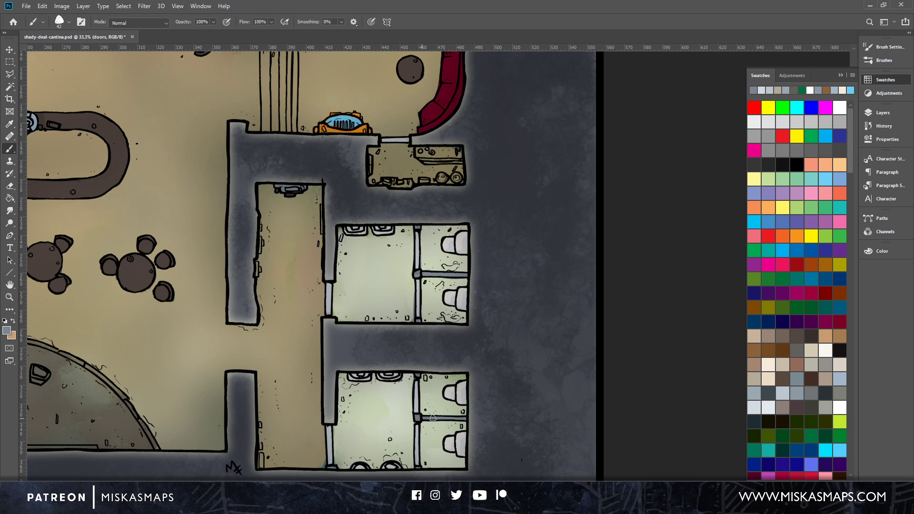
{"action": "left_click_drag", "start_coordinate": [374, 364], "coordinate": [640, 454]}
{"action": "left_click_drag", "start_coordinate": [414, 348], "coordinate": [552, 370]}
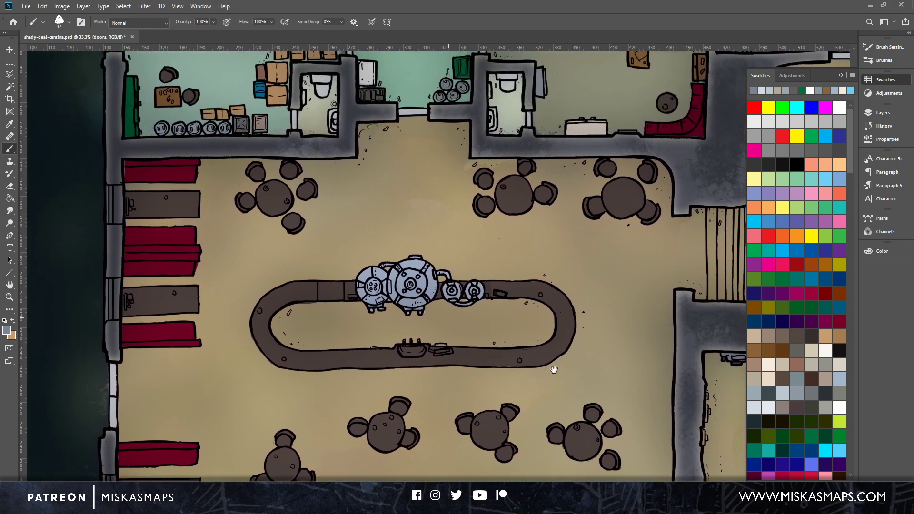
{"action": "left_click_drag", "start_coordinate": [501, 312], "coordinate": [538, 387]}
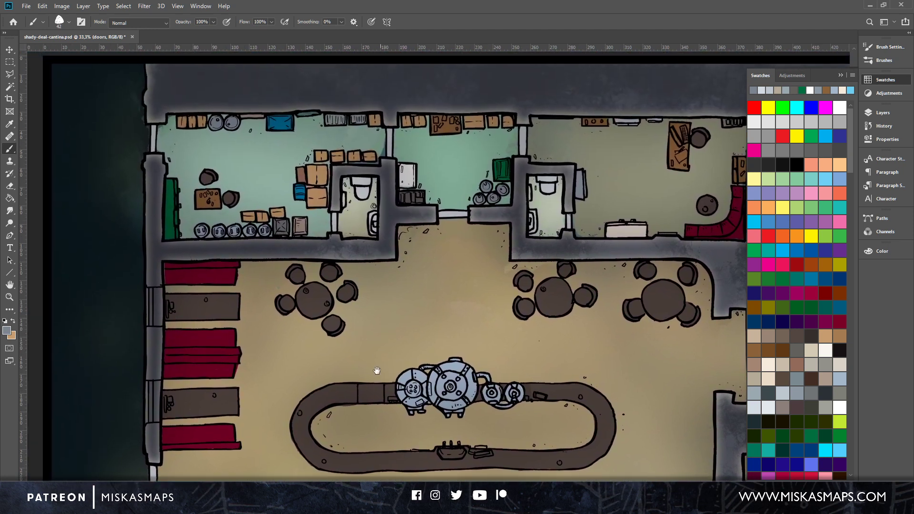
Choose light blue as the painting color, move the doors layer above Layer 2 and release its clipping mask.
{"action": "left_click_drag", "start_coordinate": [377, 371], "coordinate": [530, 316]}
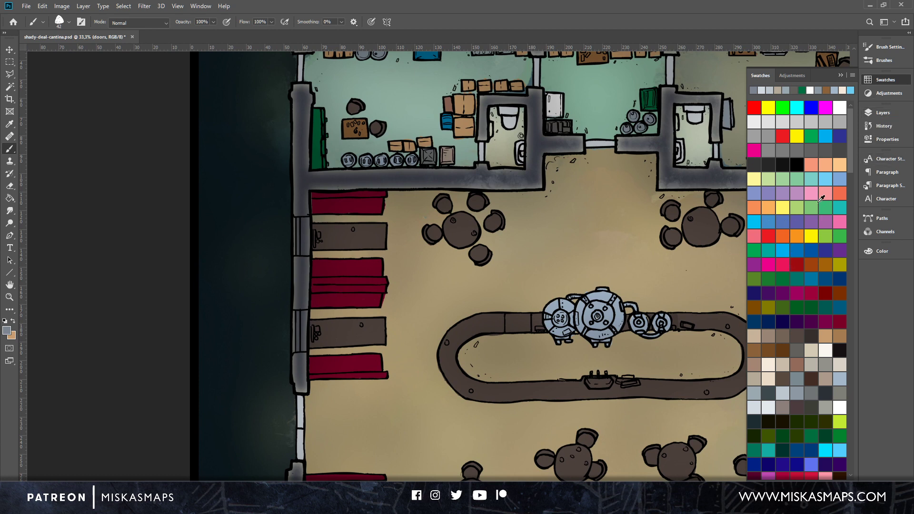
{"action": "left_click", "coordinate": [826, 179]}
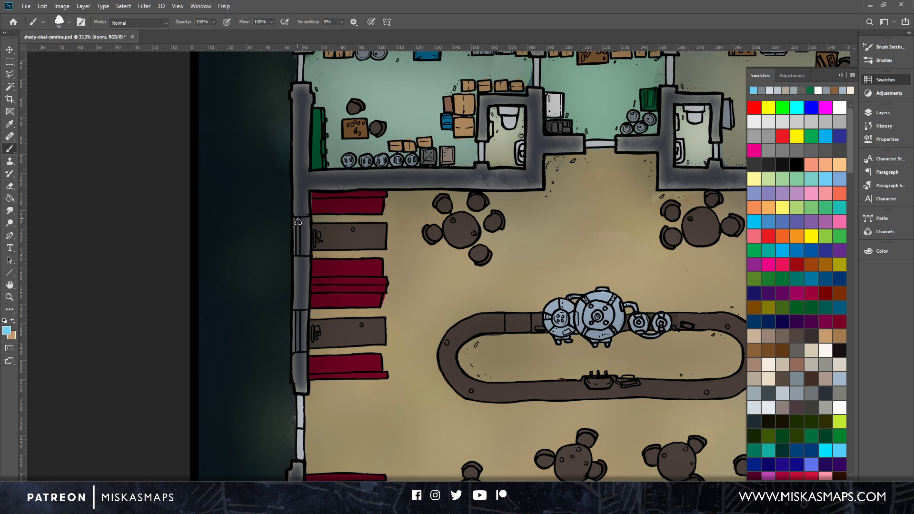
{"action": "left_click", "coordinate": [881, 113]}
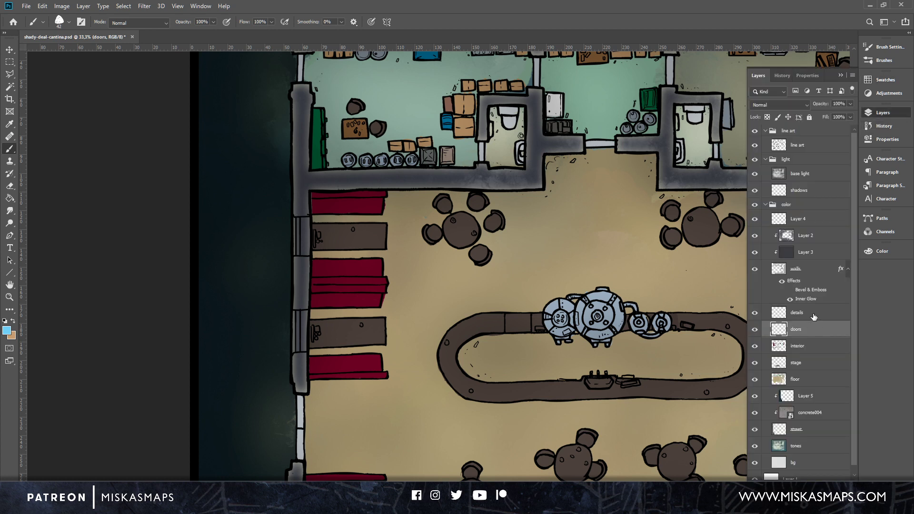
{"action": "left_click_drag", "start_coordinate": [814, 327], "coordinate": [820, 237]}
{"action": "right_click", "coordinate": [820, 236]}
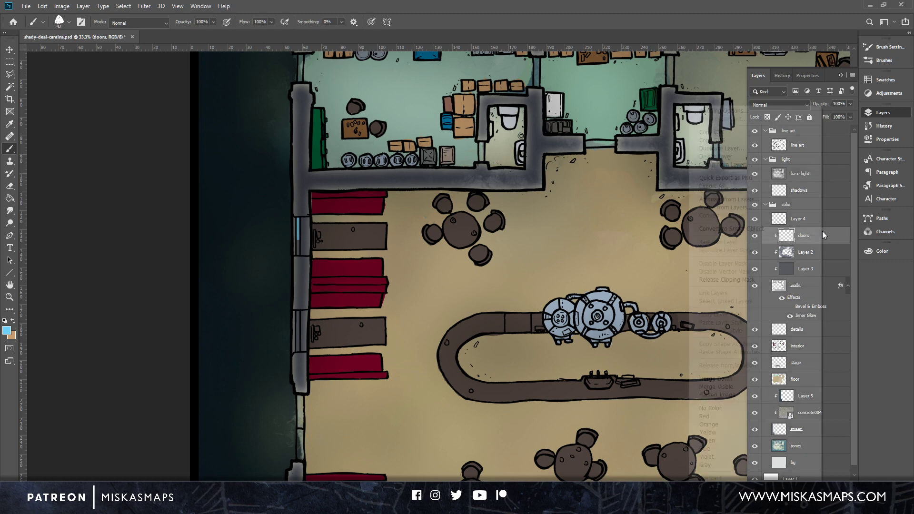
{"action": "left_click", "coordinate": [773, 281]}
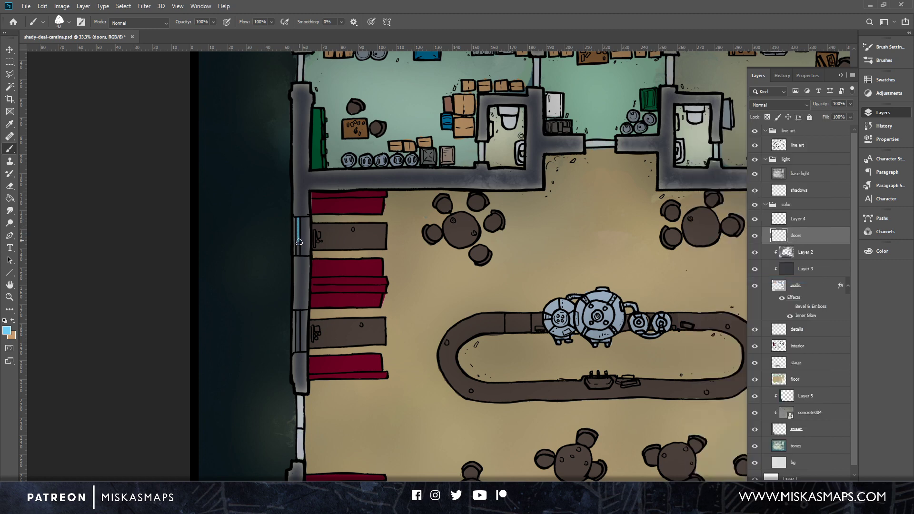
Paint the glass of the main hall's outer wall windows beside the booths light blue.
{"action": "left_click_drag", "start_coordinate": [299, 242], "coordinate": [299, 252]}
{"action": "left_click_drag", "start_coordinate": [297, 315], "coordinate": [299, 348]}
{"action": "left_click_drag", "start_coordinate": [375, 353], "coordinate": [425, 99]}
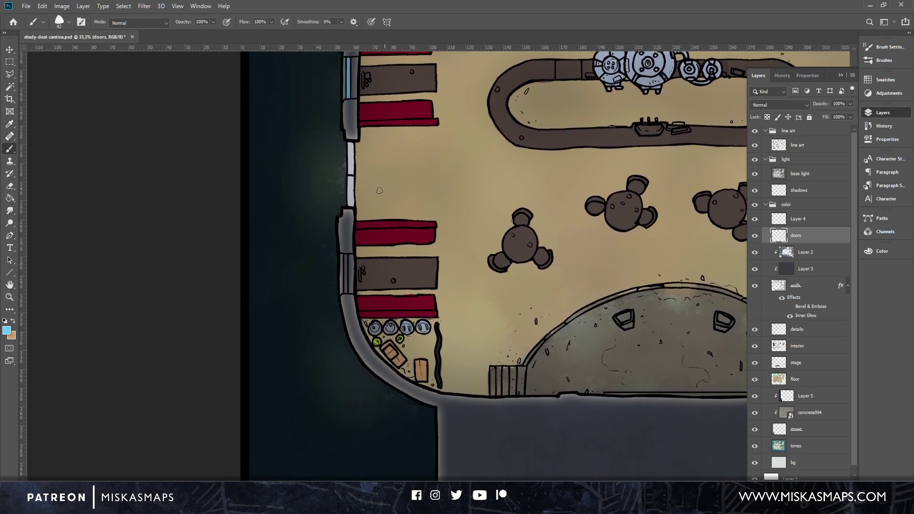
{"action": "left_click_drag", "start_coordinate": [345, 256], "coordinate": [346, 292]}
Mix a lighter grey from sampled surroundings and paint the inner frame strip of the window south of the street entrance.
{"action": "left_click", "coordinate": [351, 247], "text": "alt"}
{"action": "left_click", "coordinate": [7, 330]}
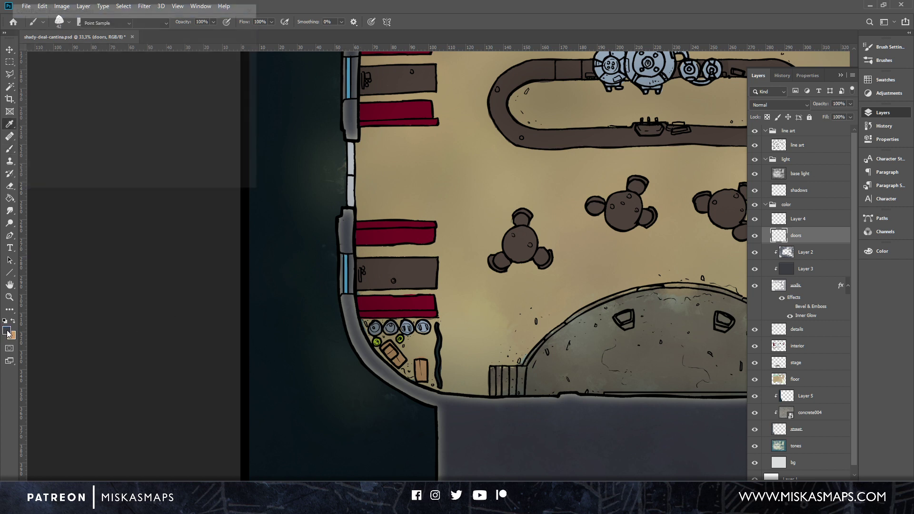
{"action": "left_click", "coordinate": [22, 101]}
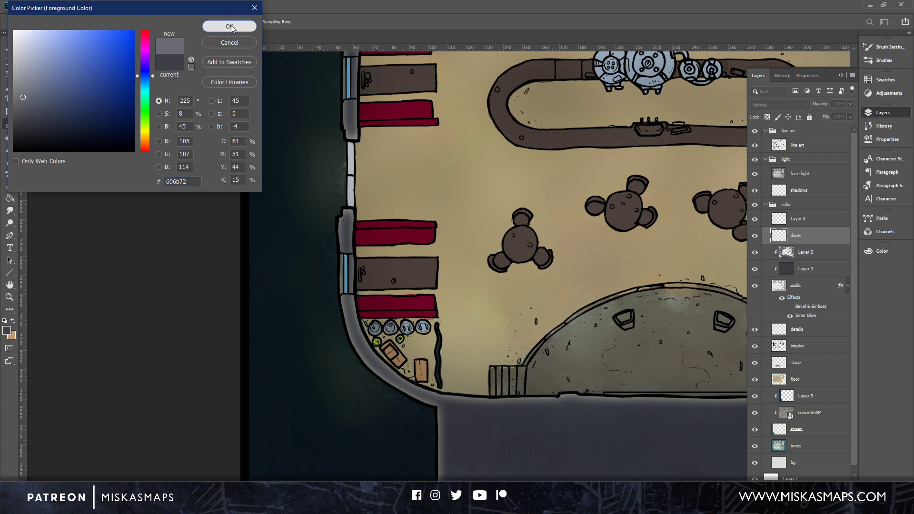
{"action": "left_click", "coordinate": [230, 27]}
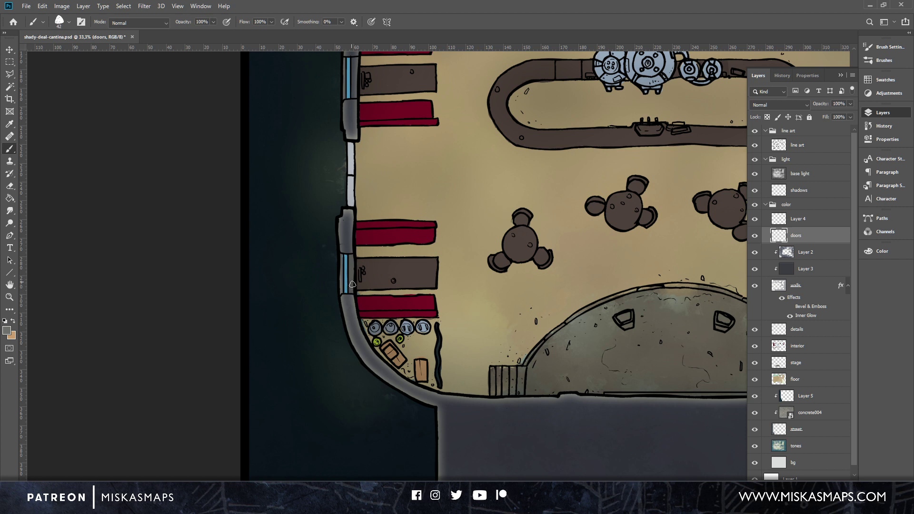
{"action": "left_click", "coordinate": [7, 330]}
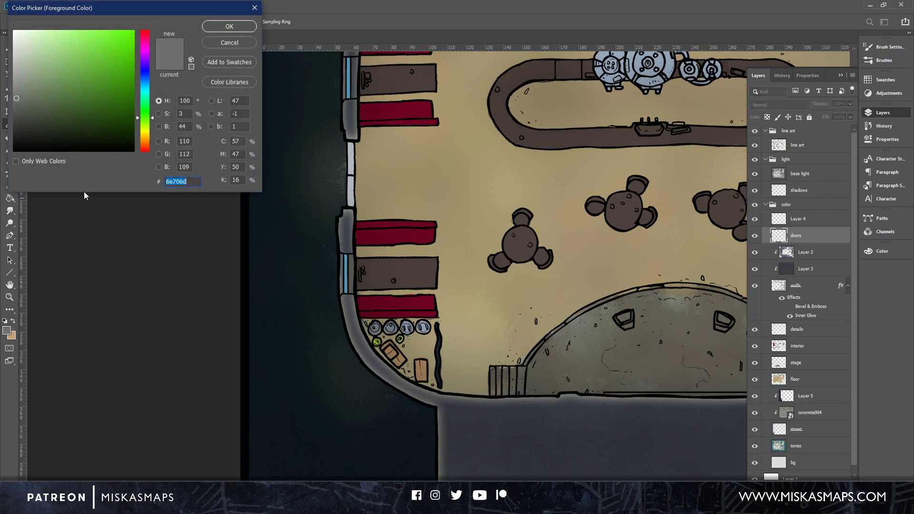
{"action": "left_click", "coordinate": [18, 76]}
{"action": "left_click", "coordinate": [229, 26]}
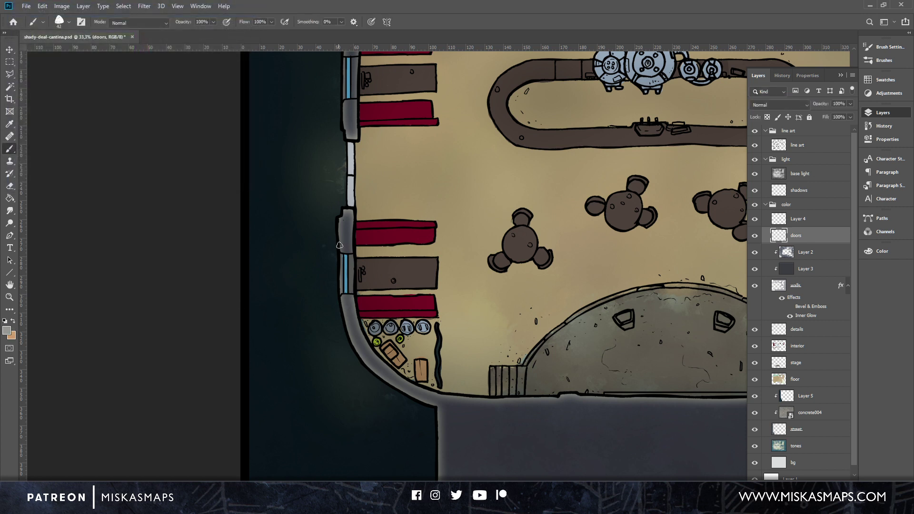
{"action": "left_click_drag", "start_coordinate": [352, 257], "coordinate": [351, 290]}
Paint the inner frame strips of the windows north of the street entrance grey.
{"action": "left_click_drag", "start_coordinate": [377, 189], "coordinate": [356, 366]}
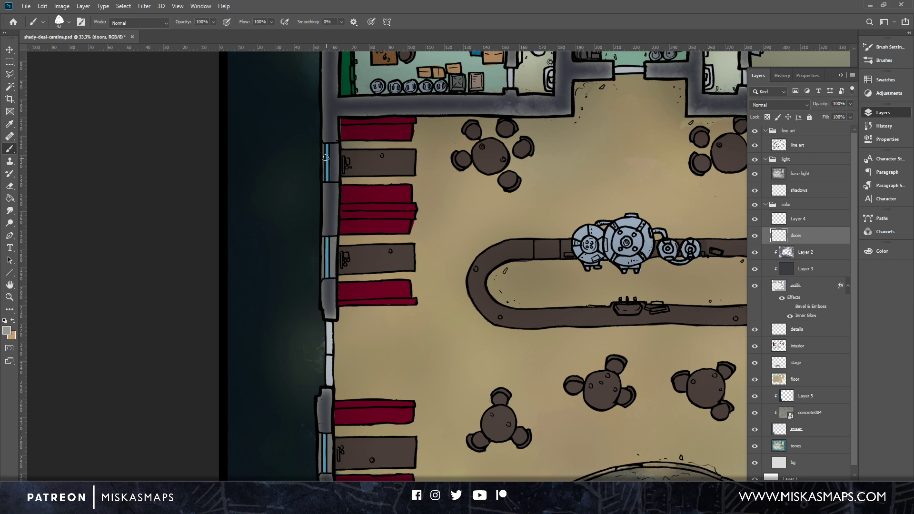
{"action": "left_click_drag", "start_coordinate": [331, 145], "coordinate": [335, 179]}
{"action": "left_click_drag", "start_coordinate": [611, 349], "coordinate": [270, 254]}
{"action": "left_click", "coordinate": [553, 209], "text": "alt"}
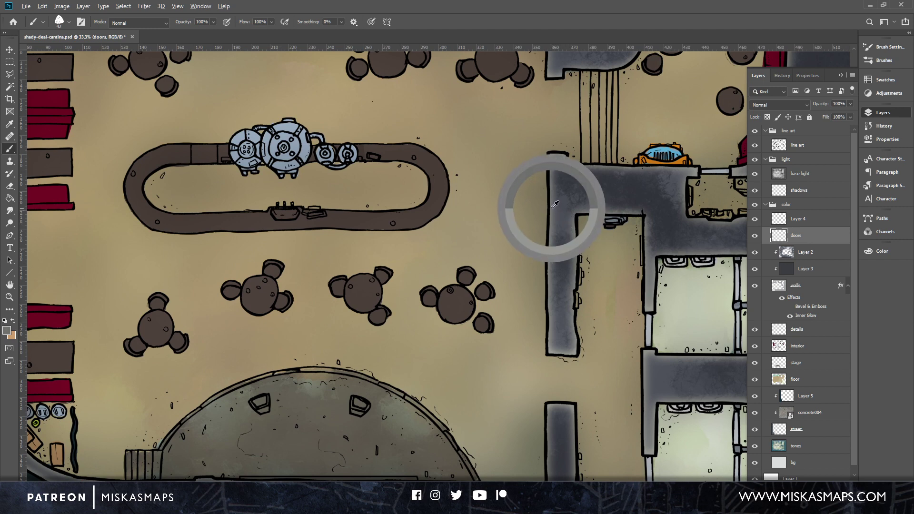
{"action": "mouse_move", "coordinate": [299, 259]}
{"action": "left_mouse_down"}
{"action": "mouse_move", "coordinate": [627, 362]}
{"action": "mouse_move", "coordinate": [648, 384]}
{"action": "left_mouse_up"}
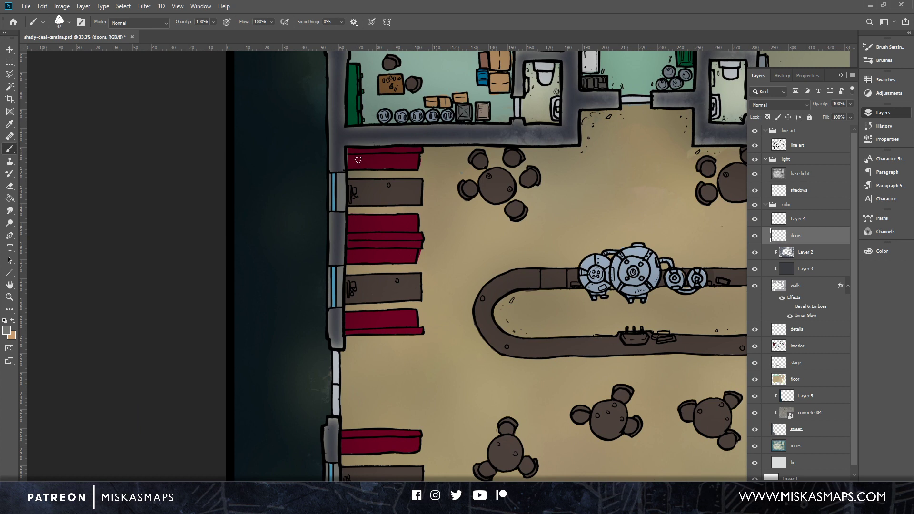
{"action": "left_click_drag", "start_coordinate": [414, 370], "coordinate": [468, 257]}
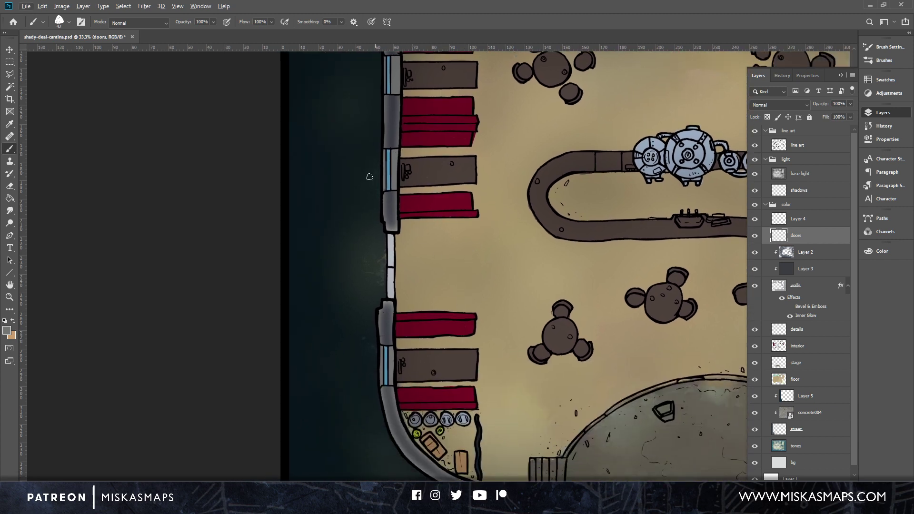
Try to repaint the street entrance and the left storeroom's outer door with greys sampled from other doors.
{"action": "left_click_drag", "start_coordinate": [605, 292], "coordinate": [238, 297]}
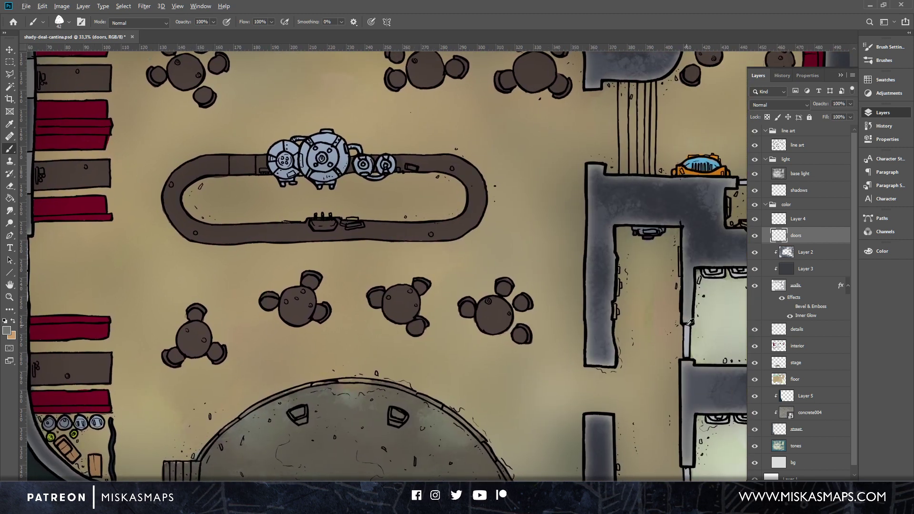
{"action": "scroll", "coordinate": [430, 317], "scroll_direction": "left", "scroll_amount": 10}
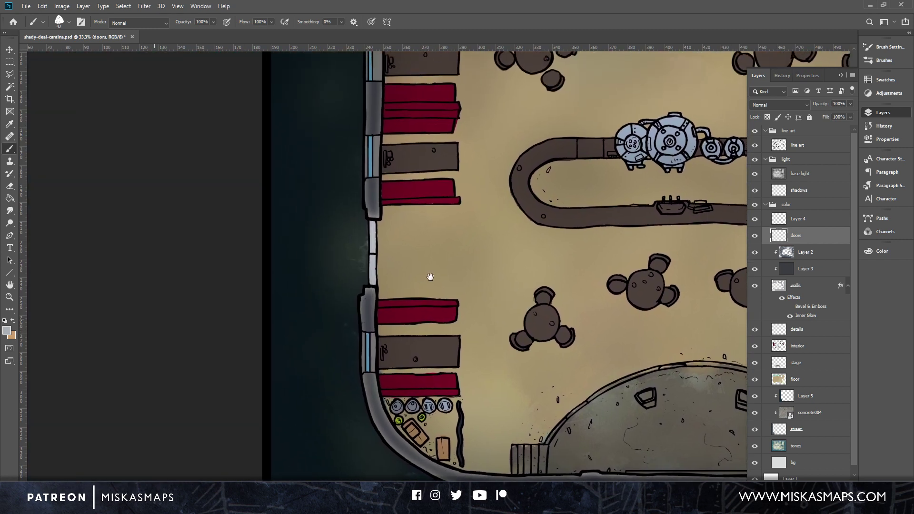
{"action": "left_click_drag", "start_coordinate": [375, 223], "coordinate": [376, 283]}
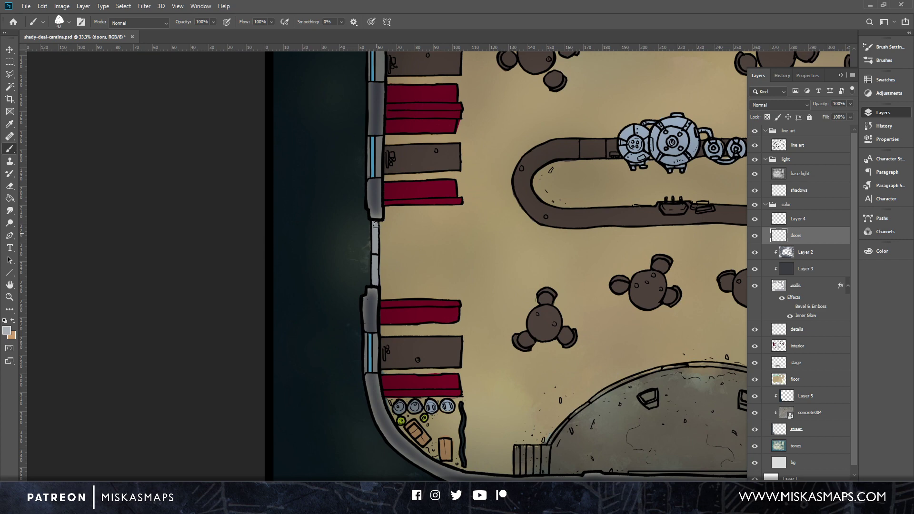
{"action": "left_click_drag", "start_coordinate": [458, 202], "coordinate": [349, 449]}
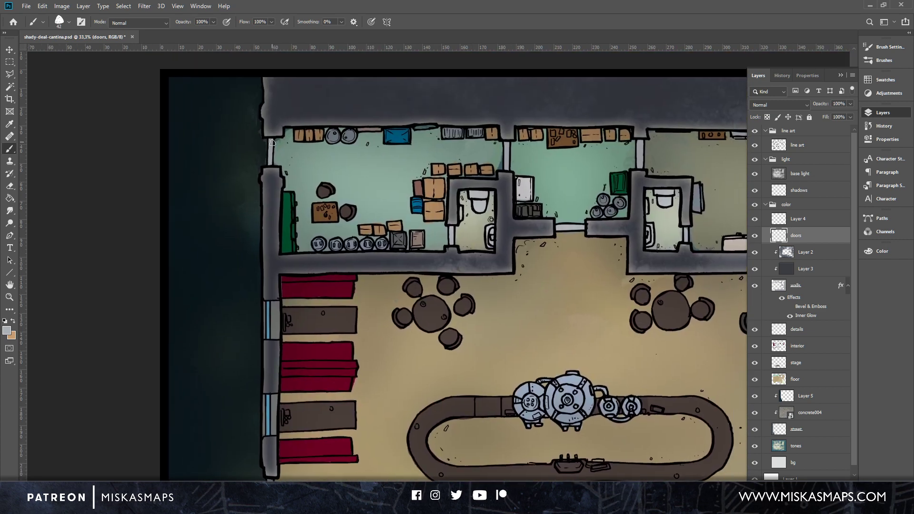
{"action": "left_click_drag", "start_coordinate": [269, 142], "coordinate": [270, 163]}
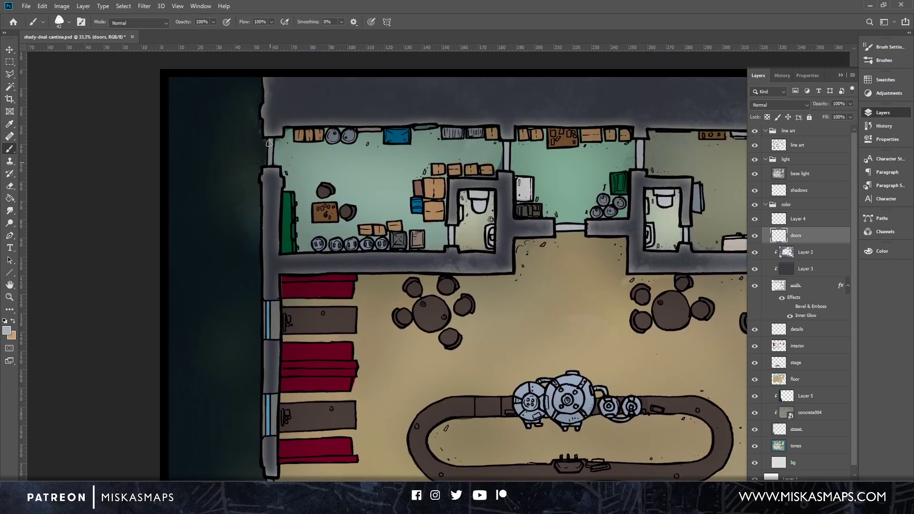
{"action": "left_click", "coordinate": [507, 145], "text": "alt"}
{"action": "left_click_drag", "start_coordinate": [270, 143], "coordinate": [270, 163]}
{"action": "left_click", "coordinate": [568, 225], "text": "alt"}
{"action": "left_click_drag", "start_coordinate": [271, 141], "coordinate": [270, 161]}
With the base light layer temporarily hidden, repaint the left storeroom's outer door and the street entrance in a pale grey sampled from another door.
{"action": "left_click_drag", "start_coordinate": [384, 348], "coordinate": [505, 197]}
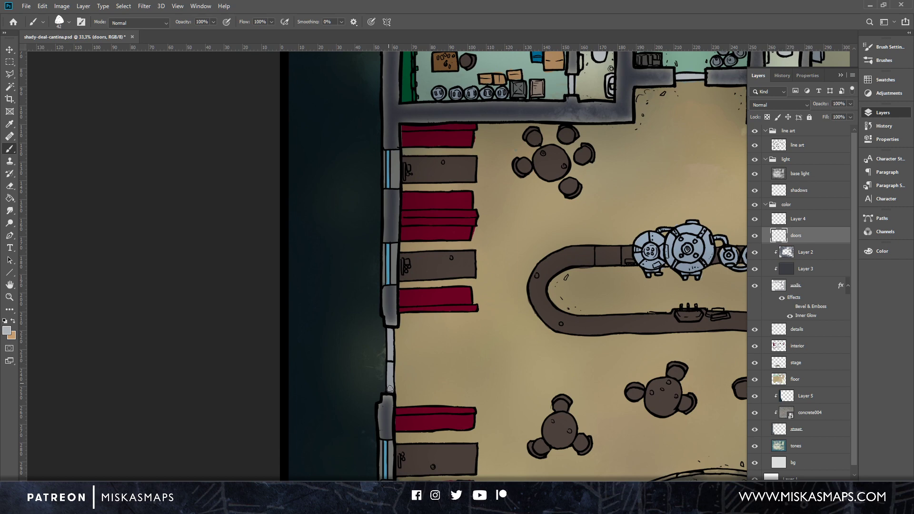
{"action": "left_click_drag", "start_coordinate": [549, 357], "coordinate": [121, 258]}
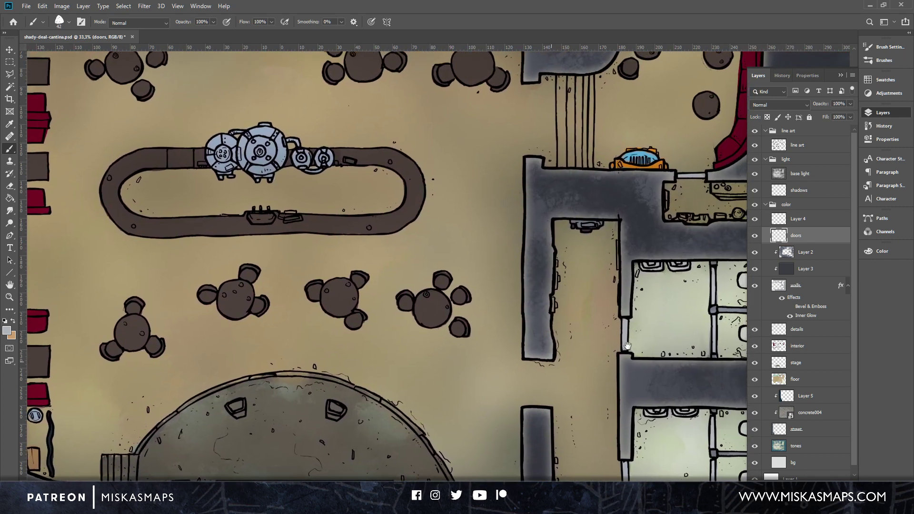
{"action": "left_click_drag", "start_coordinate": [636, 292], "coordinate": [521, 224]}
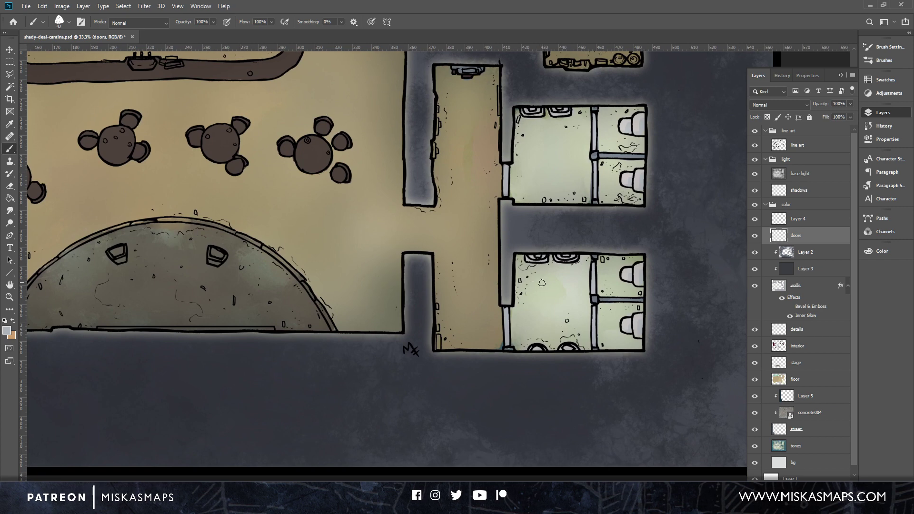
{"action": "left_click_drag", "start_coordinate": [311, 265], "coordinate": [538, 423]}
{"action": "left_click_drag", "start_coordinate": [520, 370], "coordinate": [427, 432]}
{"action": "left_click", "coordinate": [755, 175]}
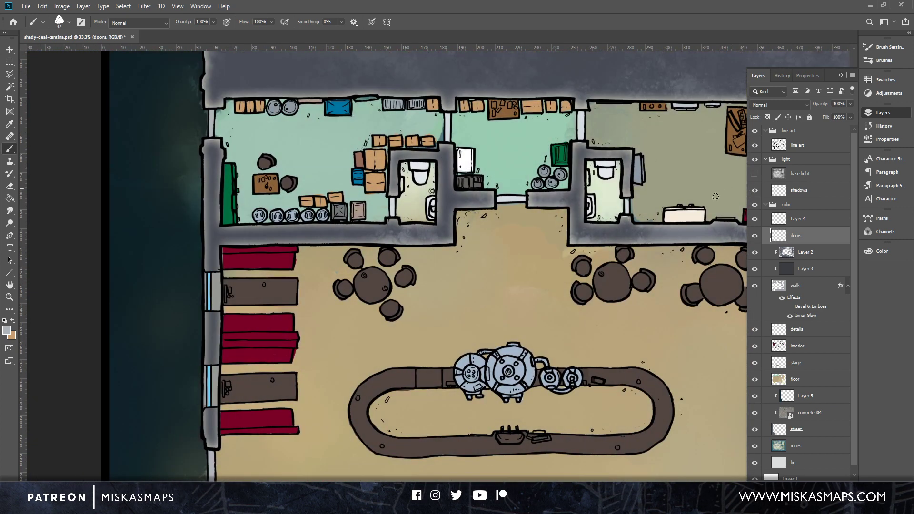
{"action": "left_click", "coordinate": [505, 193], "text": "alt"}
{"action": "left_click_drag", "start_coordinate": [211, 116], "coordinate": [211, 129]}
{"action": "mouse_move", "coordinate": [285, 339]}
{"action": "left_mouse_down"}
{"action": "mouse_move", "coordinate": [337, 286]}
{"action": "mouse_move", "coordinate": [406, 112]}
{"action": "left_mouse_up"}
{"action": "left_click_drag", "start_coordinate": [332, 228], "coordinate": [333, 285]}
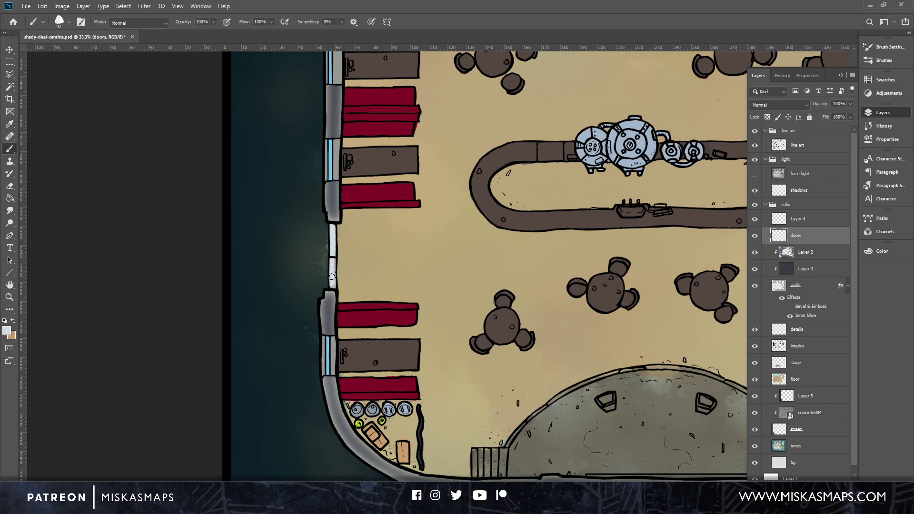
{"action": "left_click", "coordinate": [755, 173]}
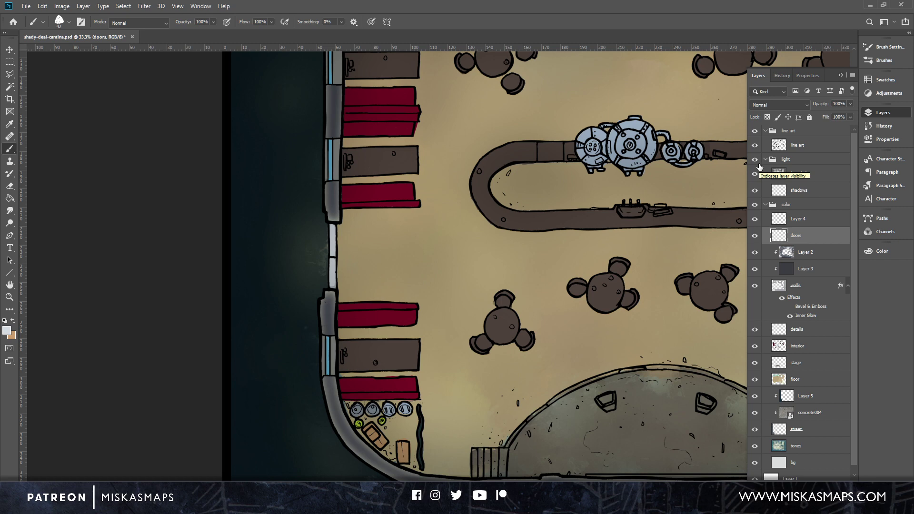
Move the doors layer into the line art group beneath the line art layer and pick a darker grey as painting color.
{"action": "mouse_move", "coordinate": [576, 150]}
{"action": "left_mouse_down"}
{"action": "mouse_move", "coordinate": [438, 325]}
{"action": "mouse_move", "coordinate": [349, 476]}
{"action": "left_mouse_up"}
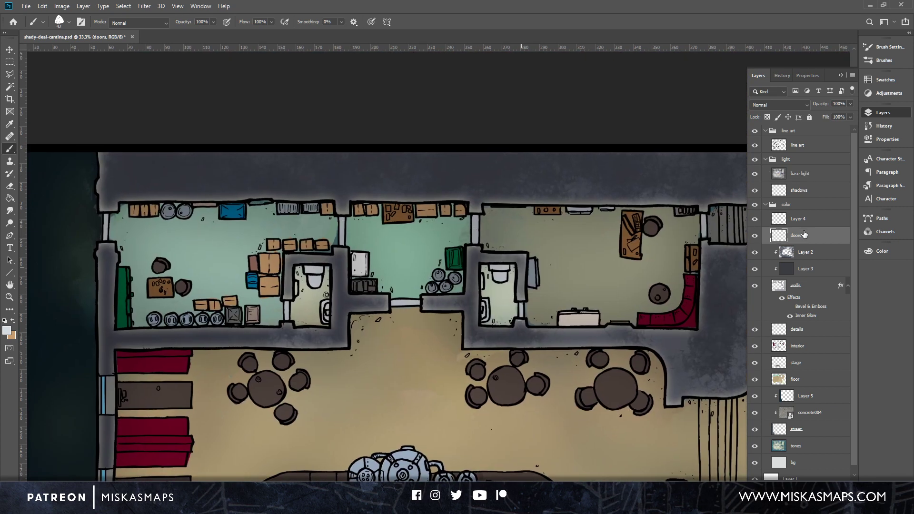
{"action": "left_click_drag", "start_coordinate": [803, 236], "coordinate": [809, 162]}
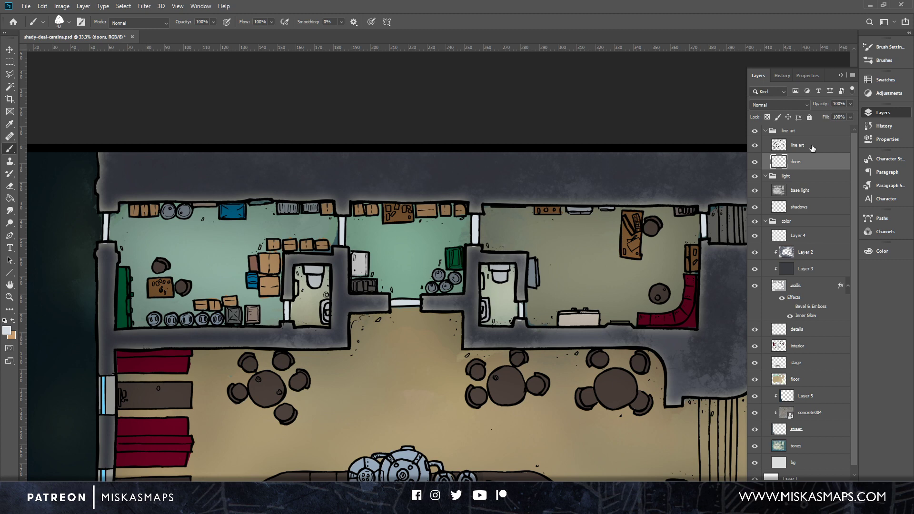
{"action": "left_click", "coordinate": [7, 331]}
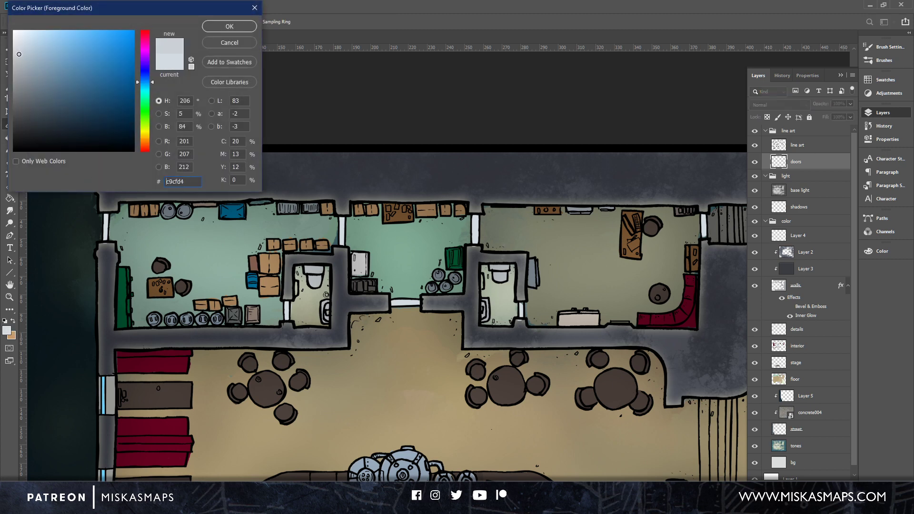
{"action": "left_click_drag", "start_coordinate": [19, 54], "coordinate": [20, 67]}
{"action": "left_click", "coordinate": [230, 26]}
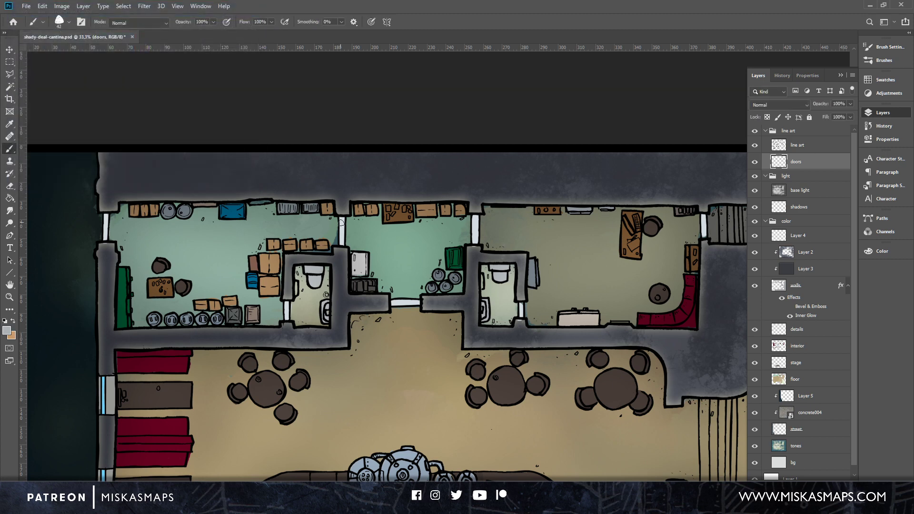
Add darker grey shading to the middle storeroom's three doors and the left storeroom's outer door.
{"action": "left_click_drag", "start_coordinate": [341, 220], "coordinate": [342, 220]}
{"action": "left_click_drag", "start_coordinate": [400, 304], "coordinate": [412, 303]}
{"action": "left_click_drag", "start_coordinate": [475, 223], "coordinate": [475, 237]}
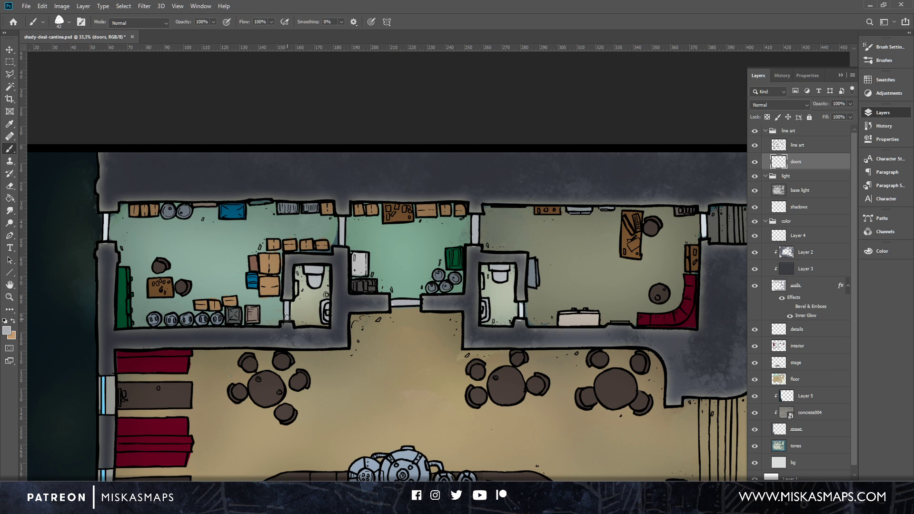
{"action": "left_click_drag", "start_coordinate": [106, 215], "coordinate": [106, 238]}
Add darker grey shading to the lounge's door into the back corridor and the door at the corridor's far end.
{"action": "left_click_drag", "start_coordinate": [568, 266], "coordinate": [241, 270]}
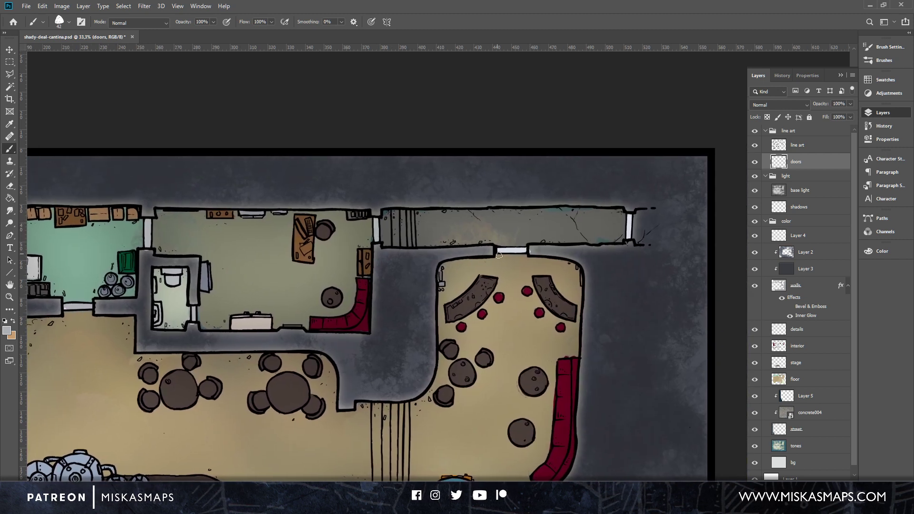
{"action": "left_click_drag", "start_coordinate": [499, 250], "coordinate": [515, 251]}
{"action": "left_click_drag", "start_coordinate": [630, 218], "coordinate": [629, 234]}
{"action": "key", "text": "e"}
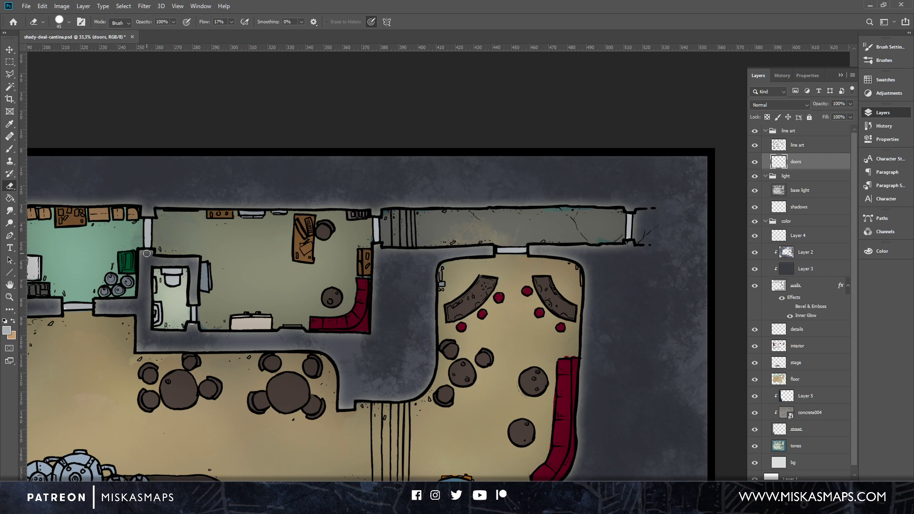
Add darker grey shading to the doors of the two right-hand restrooms and to their toilet stall doors.
{"action": "left_click_drag", "start_coordinate": [475, 338], "coordinate": [518, 124]}
{"action": "left_click_drag", "start_coordinate": [500, 348], "coordinate": [529, 157]}
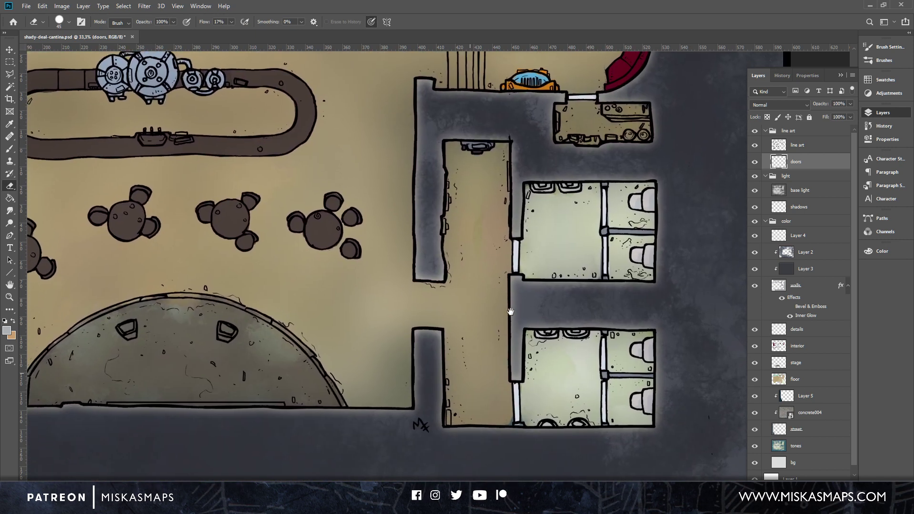
{"action": "left_click_drag", "start_coordinate": [511, 312], "coordinate": [491, 273]}
{"action": "key", "text": "b"}
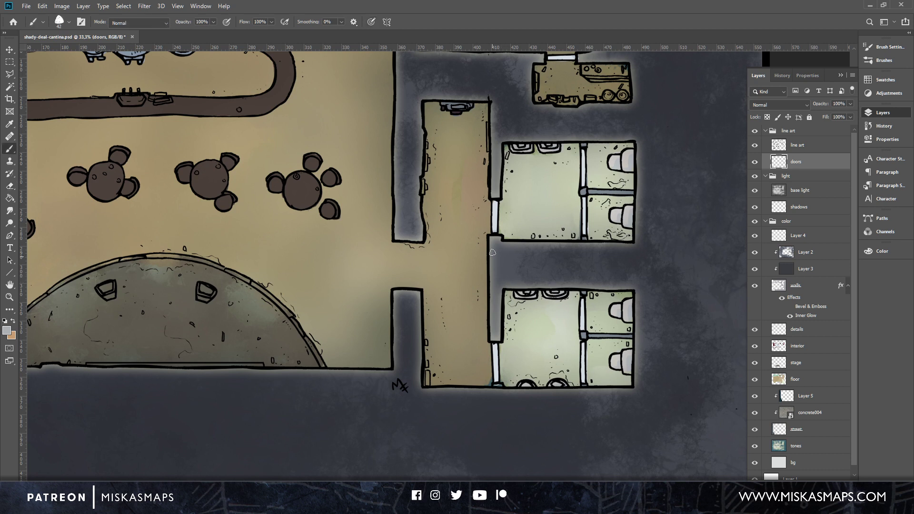
{"action": "mouse_move", "coordinate": [495, 203]}
{"action": "left_mouse_down"}
{"action": "mouse_move", "coordinate": [494, 229]}
{"action": "mouse_move", "coordinate": [495, 212]}
{"action": "mouse_move", "coordinate": [495, 220]}
{"action": "left_mouse_up"}
{"action": "left_click_drag", "start_coordinate": [583, 301], "coordinate": [583, 379]}
{"action": "mouse_move", "coordinate": [583, 154]}
{"action": "left_mouse_down"}
{"action": "mouse_move", "coordinate": [584, 229]}
{"action": "mouse_move", "coordinate": [586, 220]}
{"action": "left_mouse_up"}
{"action": "key", "text": "e"}
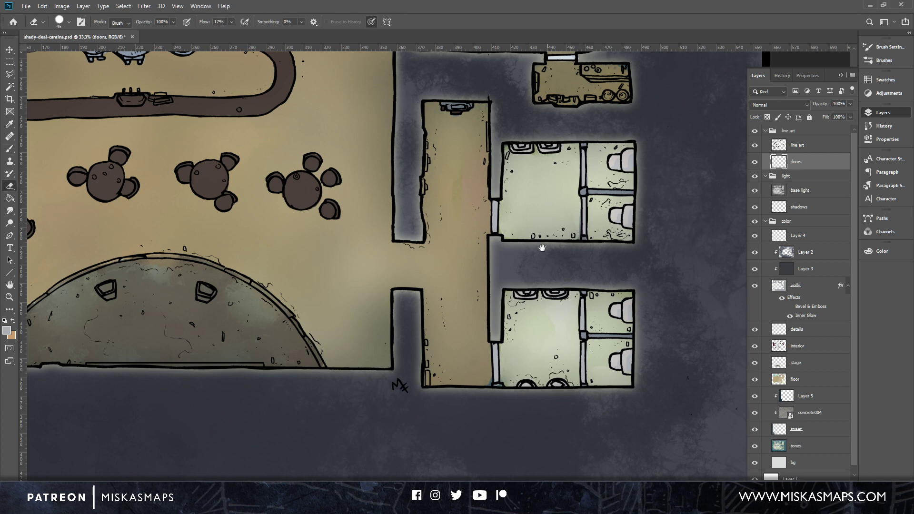
Add darker grey shading to the street entrance's double door in the cantina's left outer wall.
{"action": "left_click_drag", "start_coordinate": [404, 329], "coordinate": [668, 368]}
{"action": "mouse_move", "coordinate": [339, 283]}
{"action": "left_mouse_down"}
{"action": "mouse_move", "coordinate": [535, 341]}
{"action": "mouse_move", "coordinate": [578, 335]}
{"action": "left_mouse_up"}
{"action": "key", "text": "b"}
{"action": "mouse_move", "coordinate": [338, 236]}
{"action": "left_mouse_down"}
{"action": "mouse_move", "coordinate": [339, 223]}
{"action": "mouse_move", "coordinate": [339, 279]}
{"action": "left_mouse_up"}
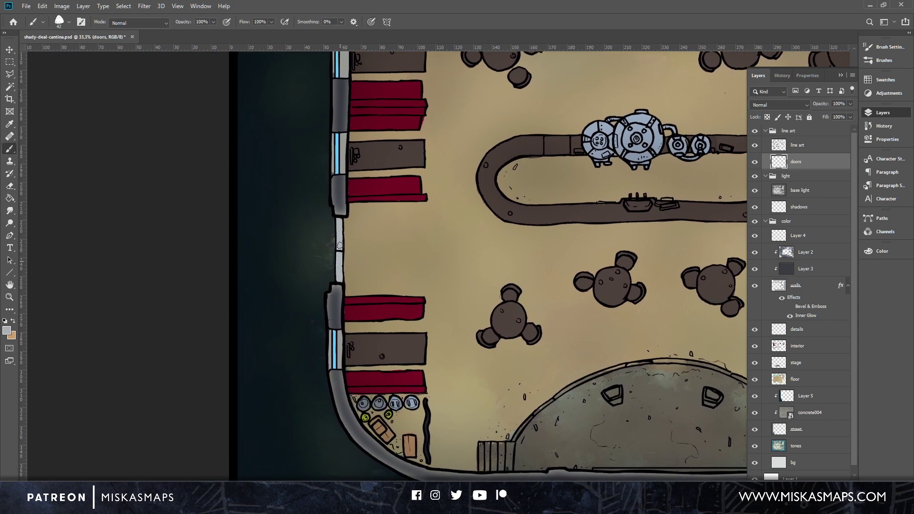
{"action": "scroll", "coordinate": [500, 286], "scroll_direction": "up", "scroll_amount": 5}
{"action": "scroll", "coordinate": [491, 347], "scroll_direction": "right", "scroll_amount": 2}
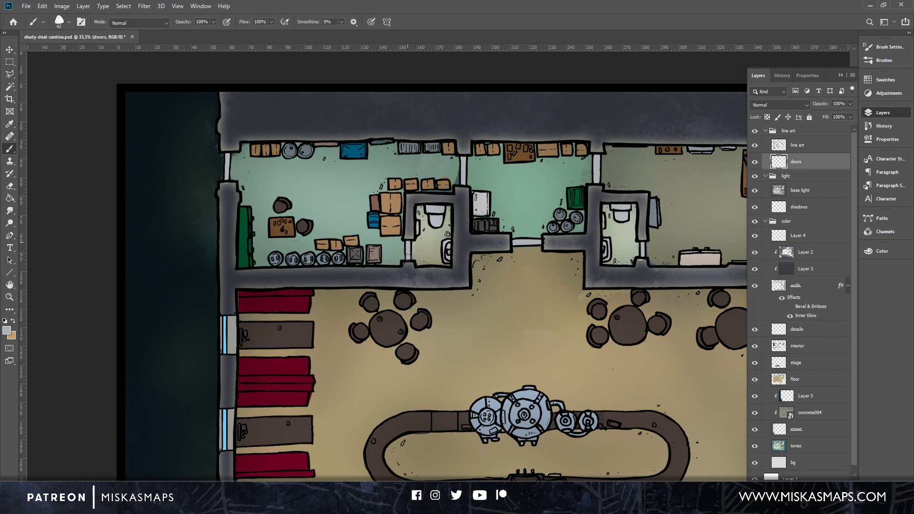
{"action": "key", "text": "e"}
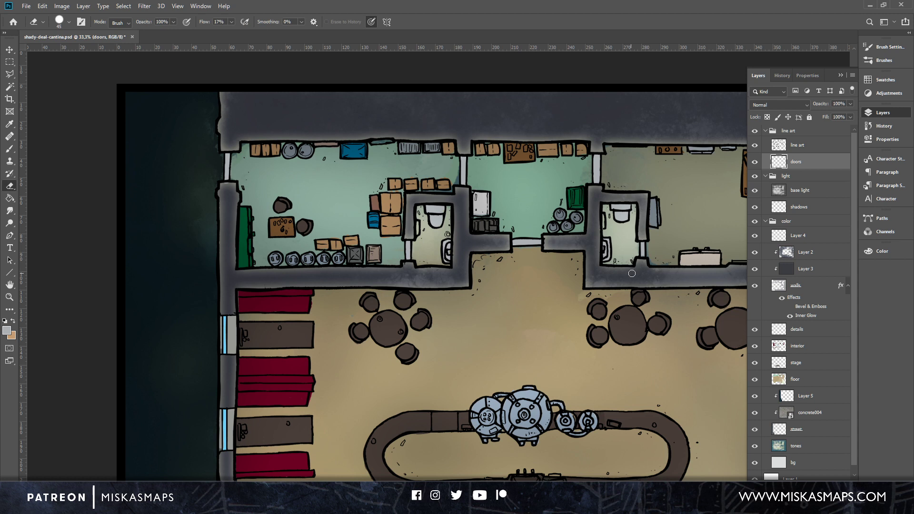
{"action": "key", "text": "b"}
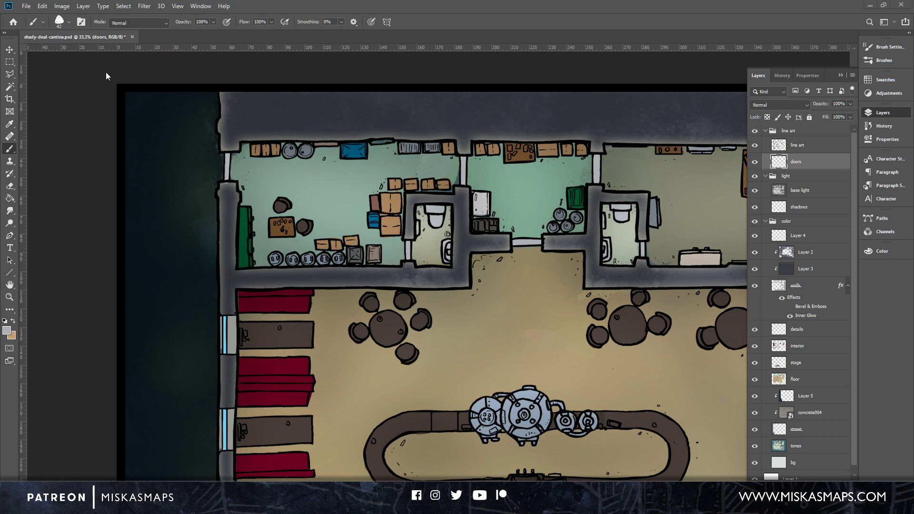
On the details layer, paint the papers on the middle storeroom's table white with a 20 px brush.
{"action": "left_click", "coordinate": [804, 331]}
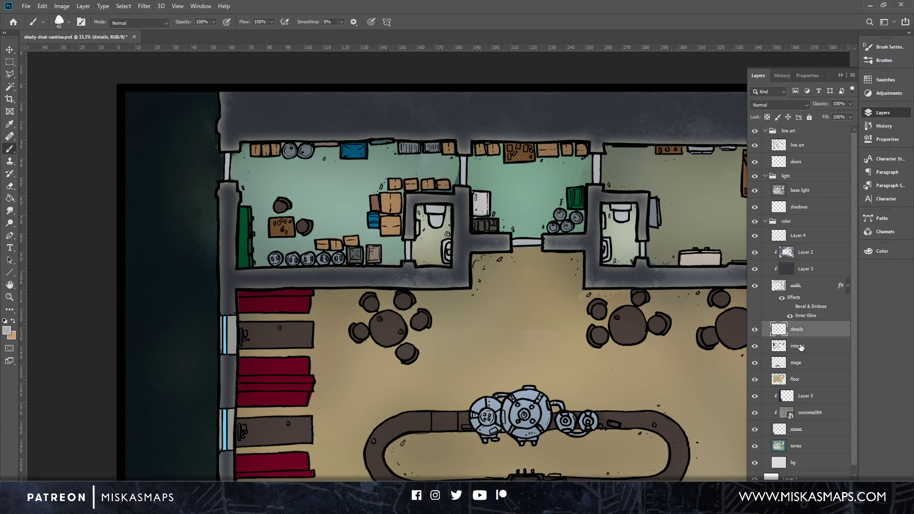
{"action": "left_click", "coordinate": [882, 80]}
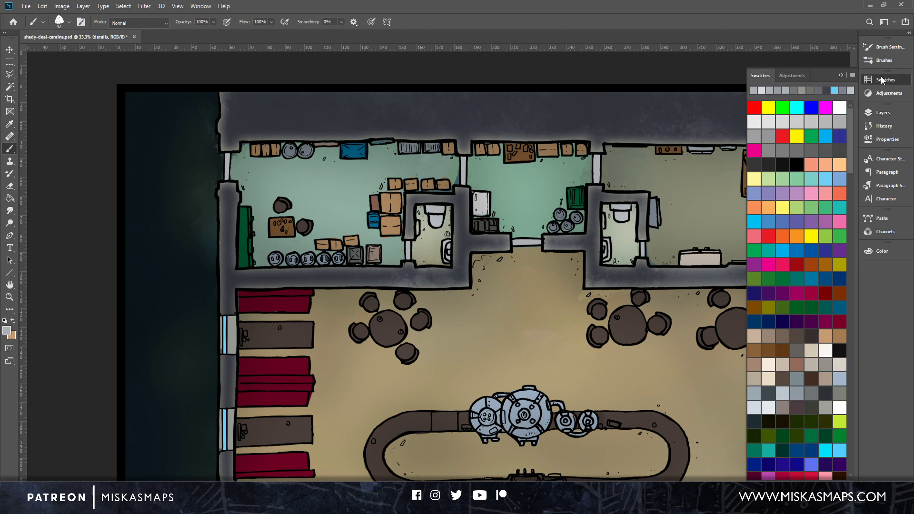
{"action": "left_click", "coordinate": [771, 119]}
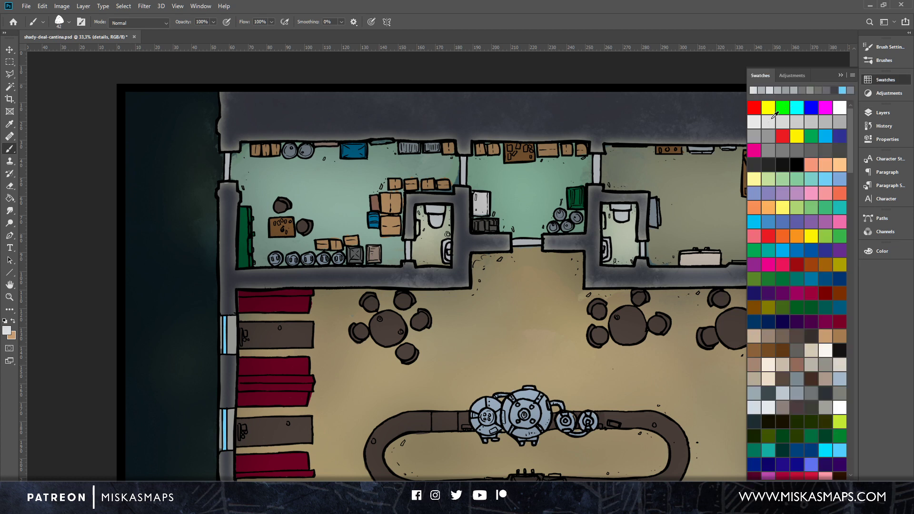
{"action": "left_click", "coordinate": [843, 105]}
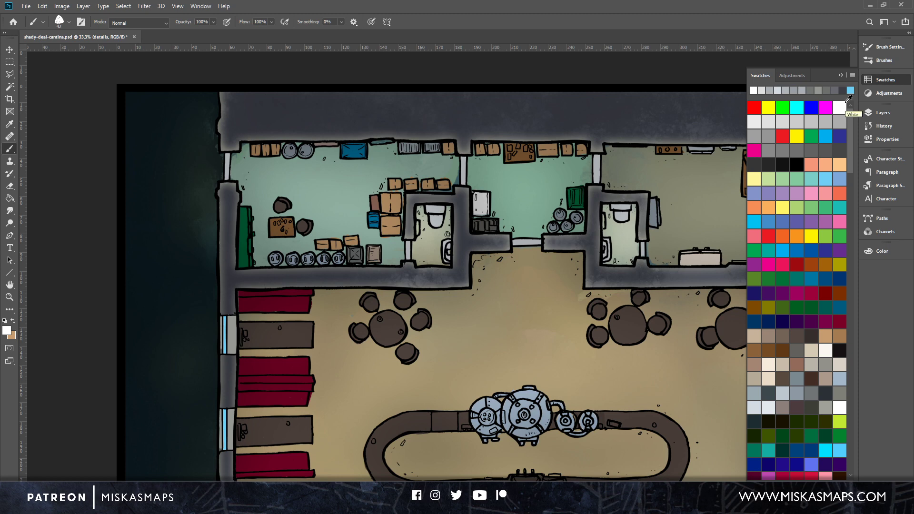
{"action": "key", "text": "ctrl+plus"}
{"action": "key", "text": "ctrl+plus"}
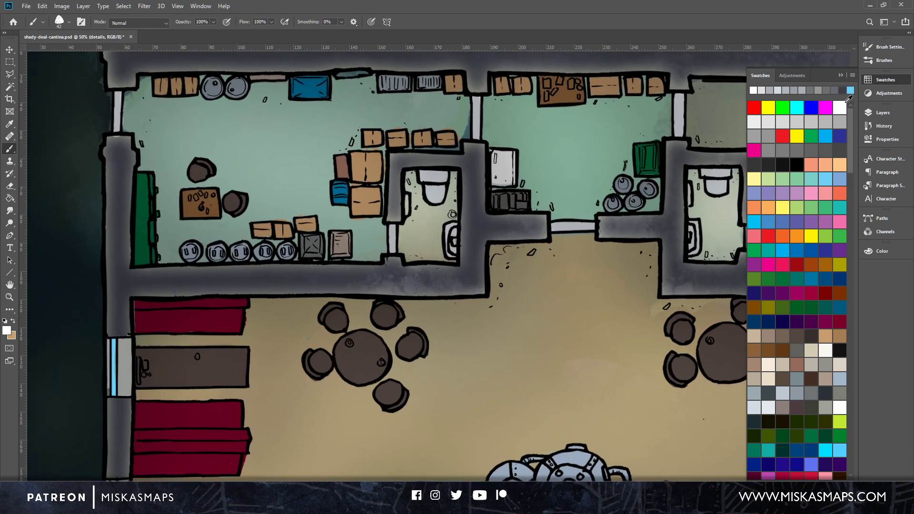
{"action": "left_click_drag", "start_coordinate": [576, 133], "coordinate": [486, 327]}
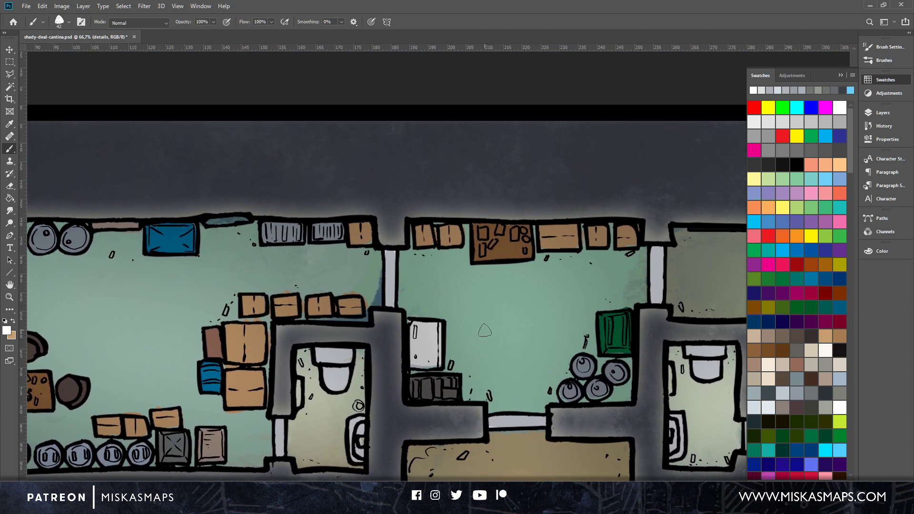
{"action": "right_click", "coordinate": [528, 235]}
{"action": "left_click_drag", "start_coordinate": [585, 64], "coordinate": [585, 63]}
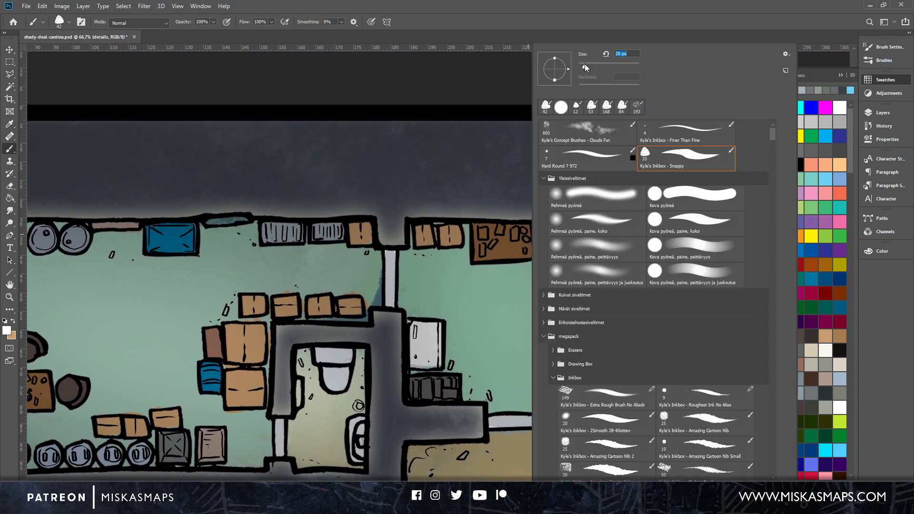
{"action": "mouse_move", "coordinate": [482, 231]}
{"action": "left_mouse_down"}
{"action": "mouse_move", "coordinate": [483, 252]}
{"action": "mouse_move", "coordinate": [515, 232]}
{"action": "left_mouse_up"}
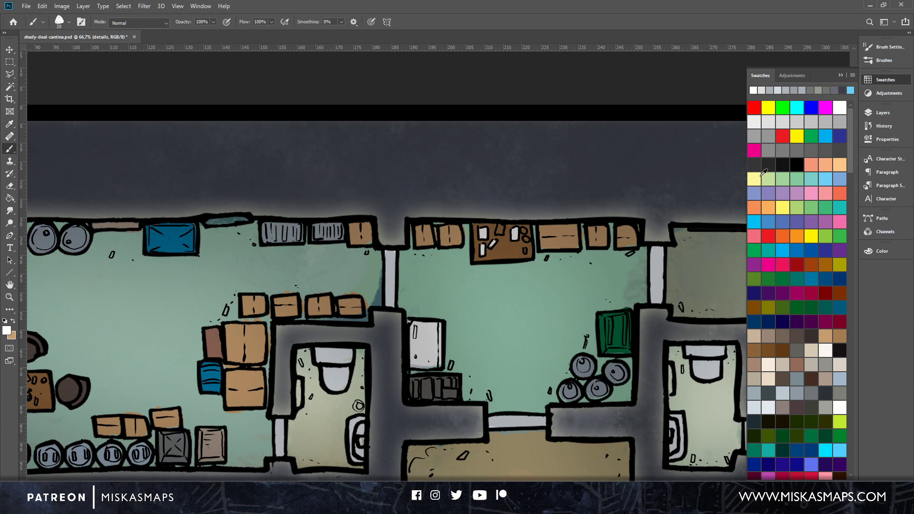
Color the remaining small items on the middle storeroom's table light grey, light green and blue.
{"action": "left_click", "coordinate": [781, 117]}
{"action": "left_click_drag", "start_coordinate": [525, 232], "coordinate": [526, 238]}
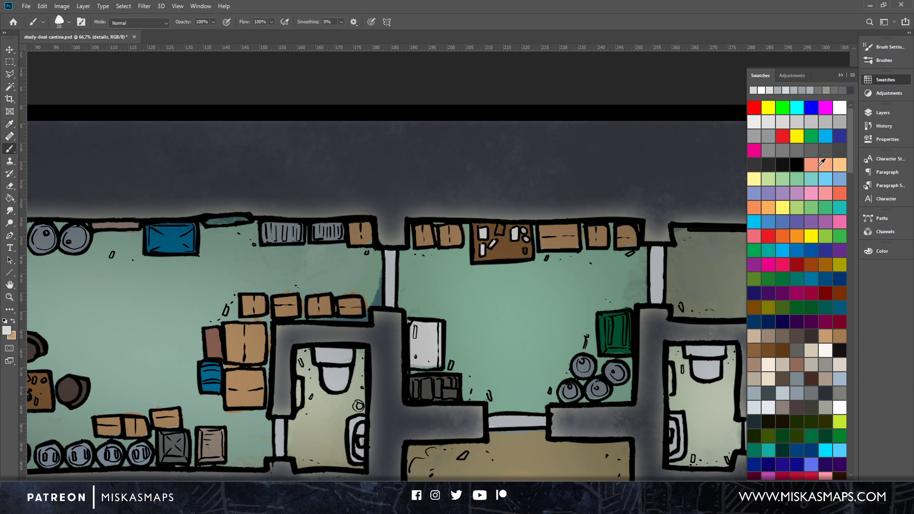
{"action": "left_click", "coordinate": [802, 203]}
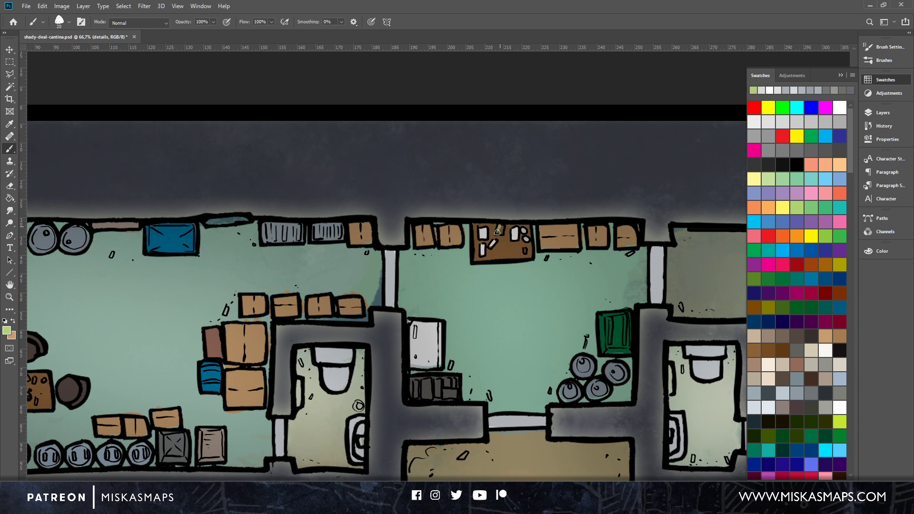
{"action": "left_click_drag", "start_coordinate": [501, 232], "coordinate": [502, 227]}
{"action": "left_click", "coordinate": [769, 221]}
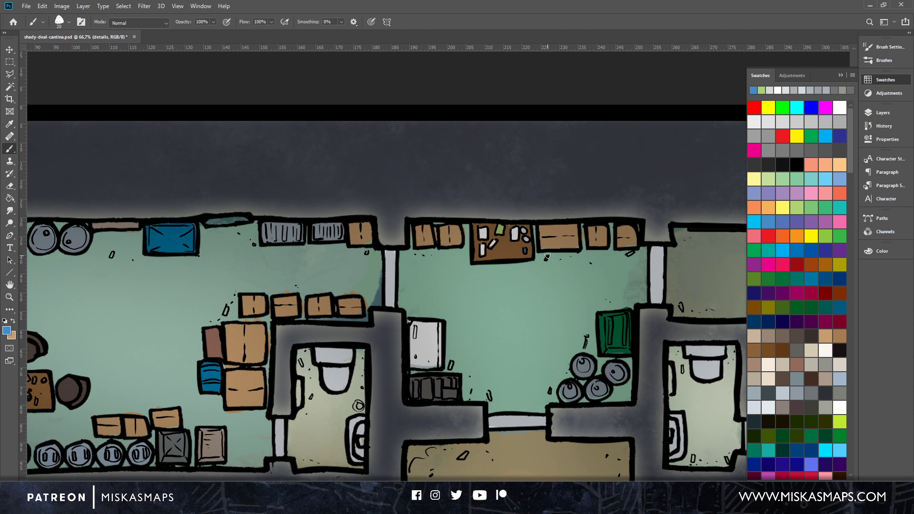
Color the loose debris on the left and middle storeroom floors brownish grey.
{"action": "left_click", "coordinate": [768, 335]}
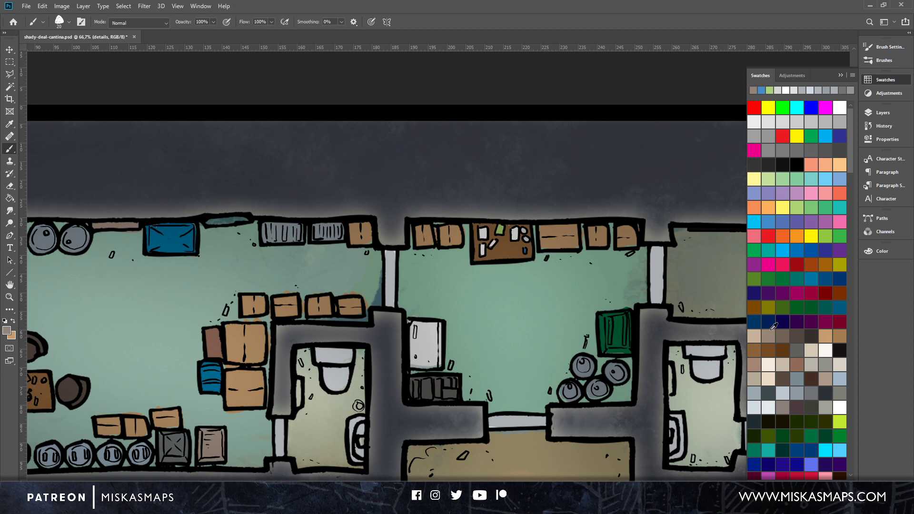
{"action": "left_click", "coordinate": [226, 311]}
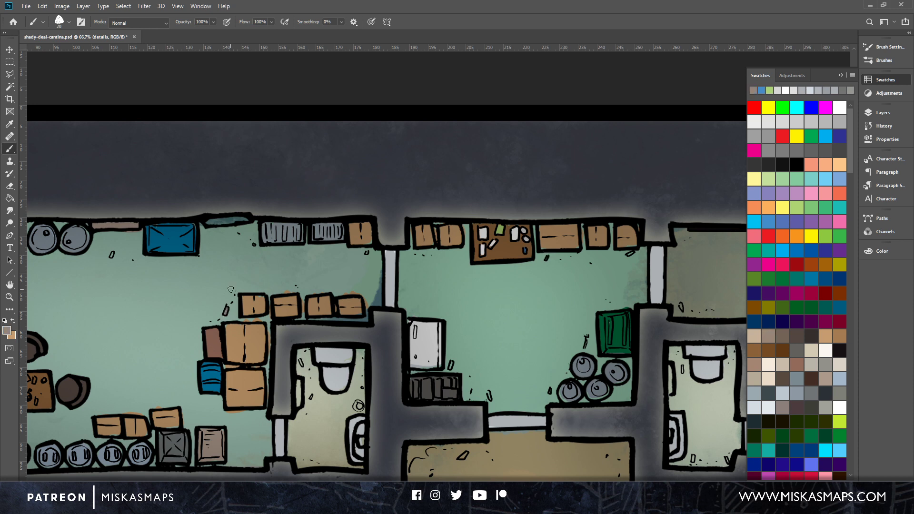
{"action": "left_click", "coordinate": [112, 254]}
{"action": "left_click_drag", "start_coordinate": [634, 328], "coordinate": [367, 181]}
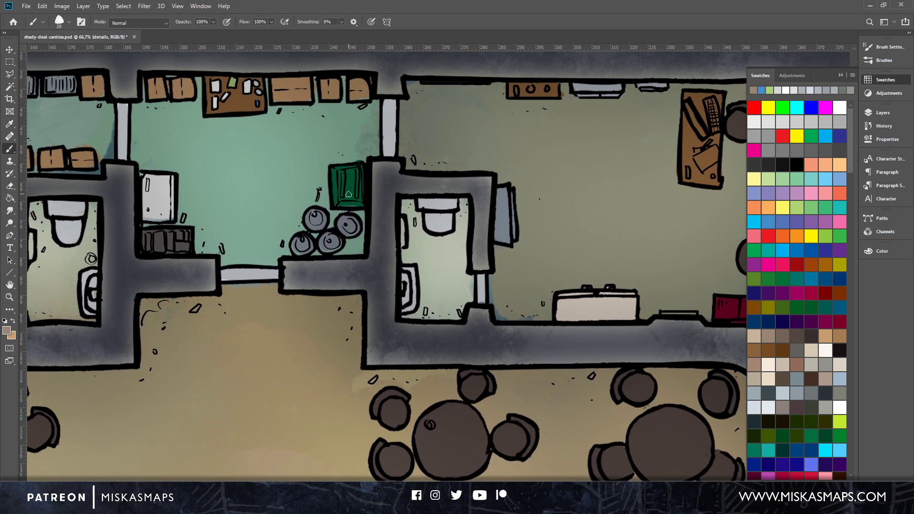
{"action": "left_click_drag", "start_coordinate": [221, 246], "coordinate": [223, 252]}
Color the debris on the main hall floor outside the middle storeroom in blue-grey and grey tones.
{"action": "left_click", "coordinate": [805, 376]}
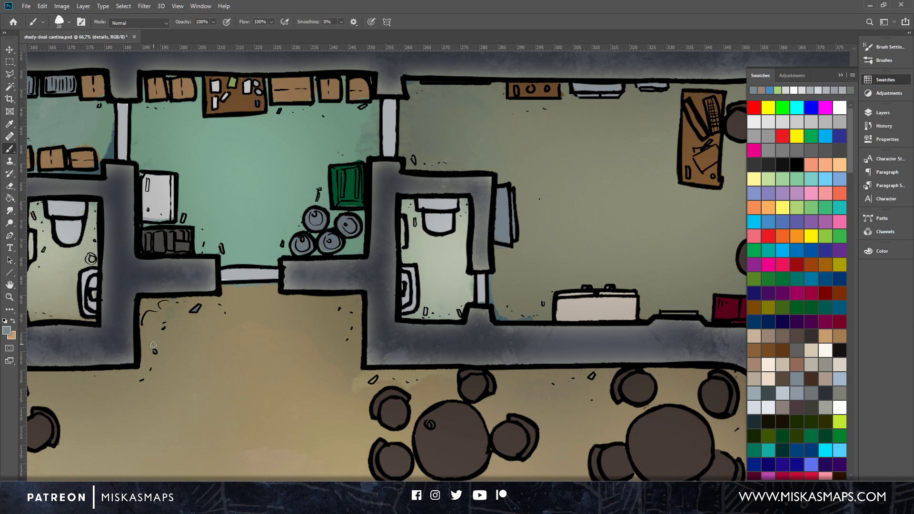
{"action": "left_click", "coordinate": [827, 380]}
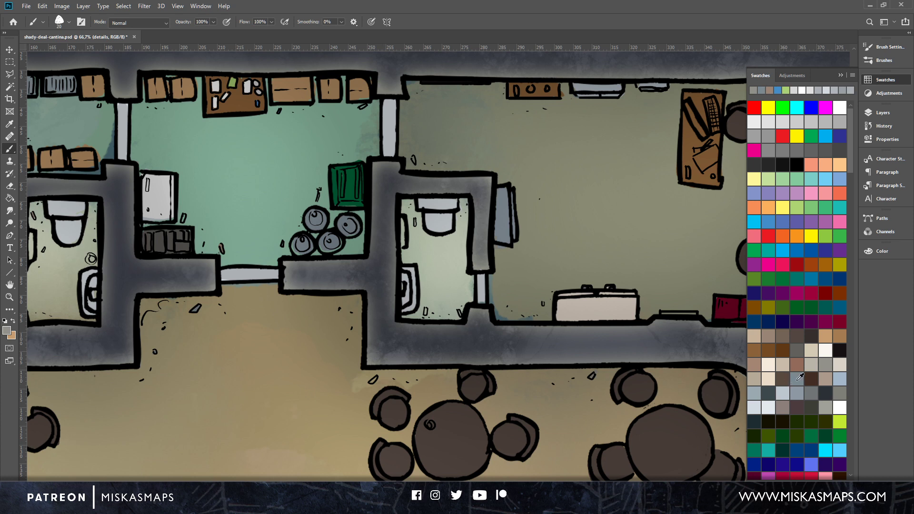
{"action": "left_click", "coordinate": [802, 346]}
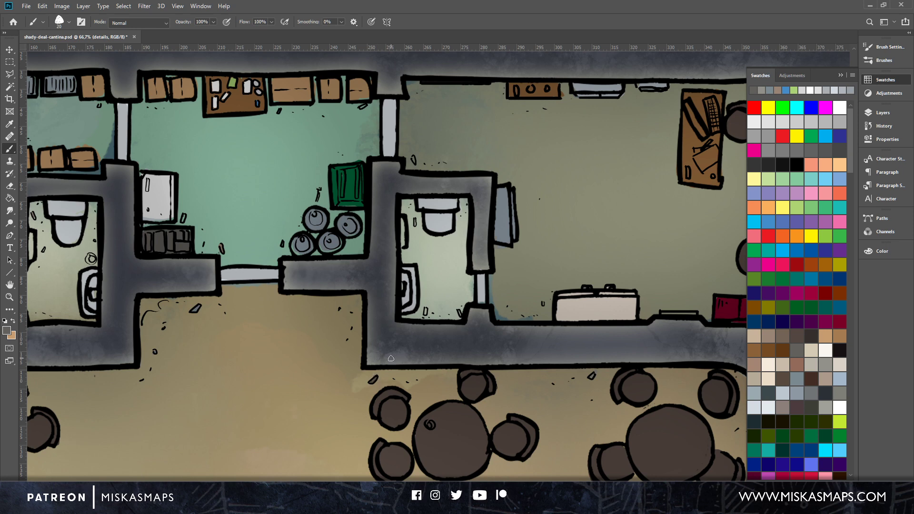
Paint the papers on the lounge's desk white and pick dark grey as painting color.
{"action": "left_click_drag", "start_coordinate": [622, 245], "coordinate": [402, 364]}
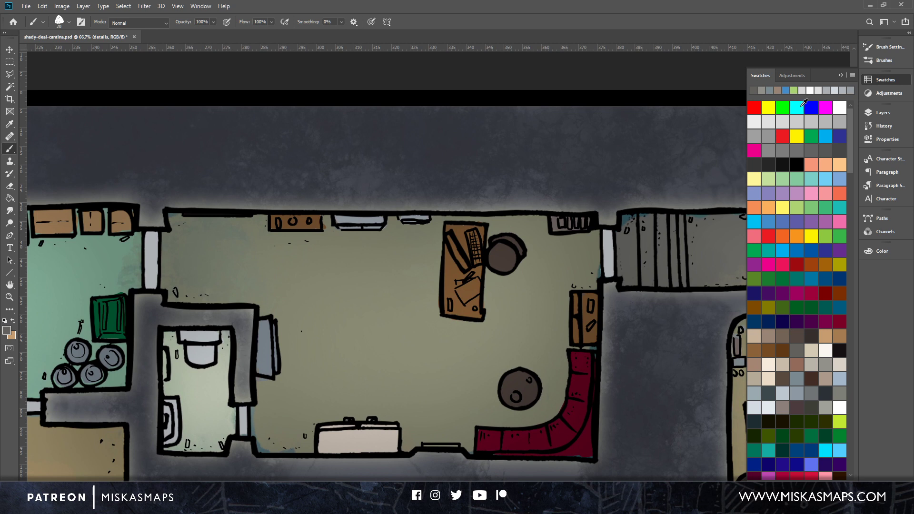
{"action": "left_click", "coordinate": [840, 108]}
{"action": "left_click_drag", "start_coordinate": [458, 290], "coordinate": [473, 280]}
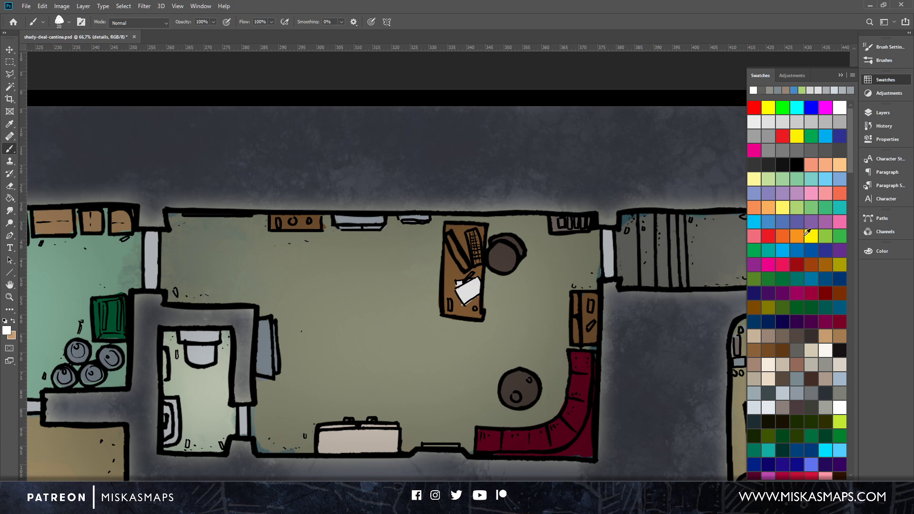
{"action": "left_click", "coordinate": [797, 348]}
Color the small round items on the lounge's upper wall cabinet green and teal.
{"action": "left_click", "coordinate": [754, 279]}
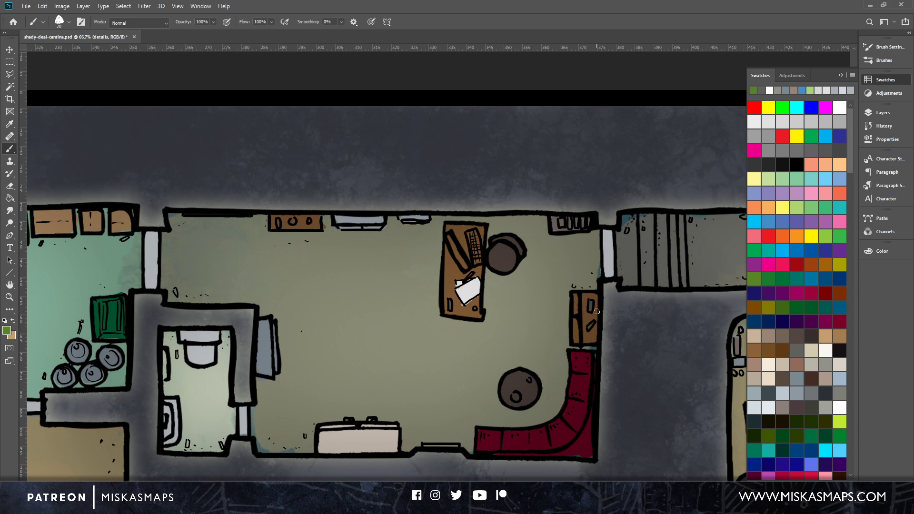
{"action": "left_click", "coordinate": [293, 222]}
{"action": "left_click", "coordinate": [768, 250]}
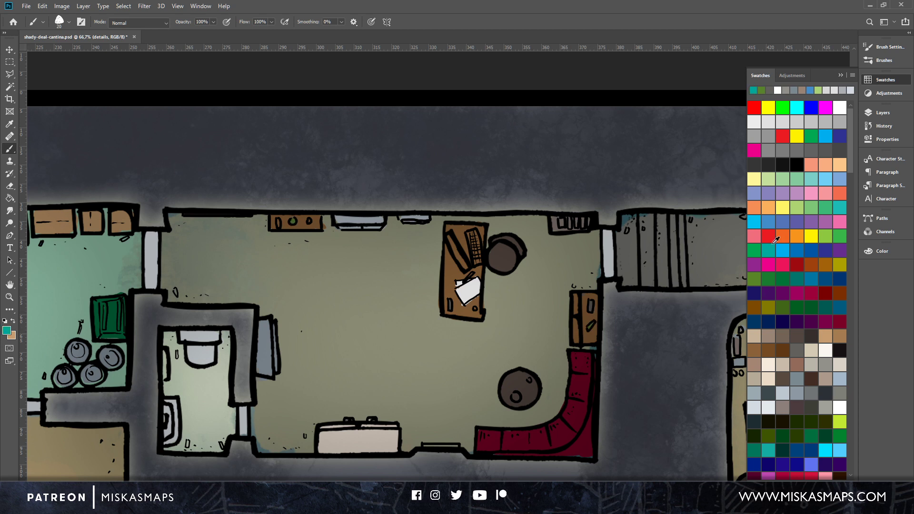
{"action": "left_click", "coordinate": [309, 220]}
Color the small items on the lounge's round table orange and blue.
{"action": "left_click", "coordinate": [790, 121]}
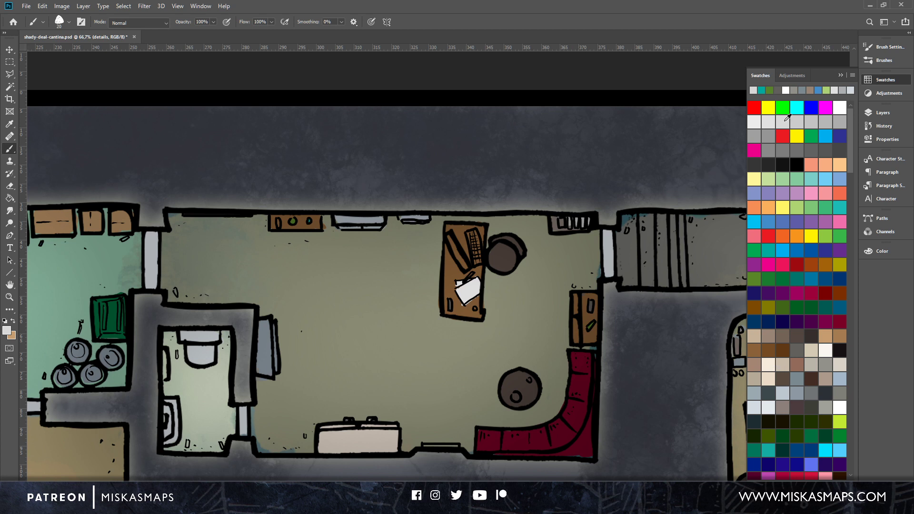
{"action": "left_click", "coordinate": [799, 235]}
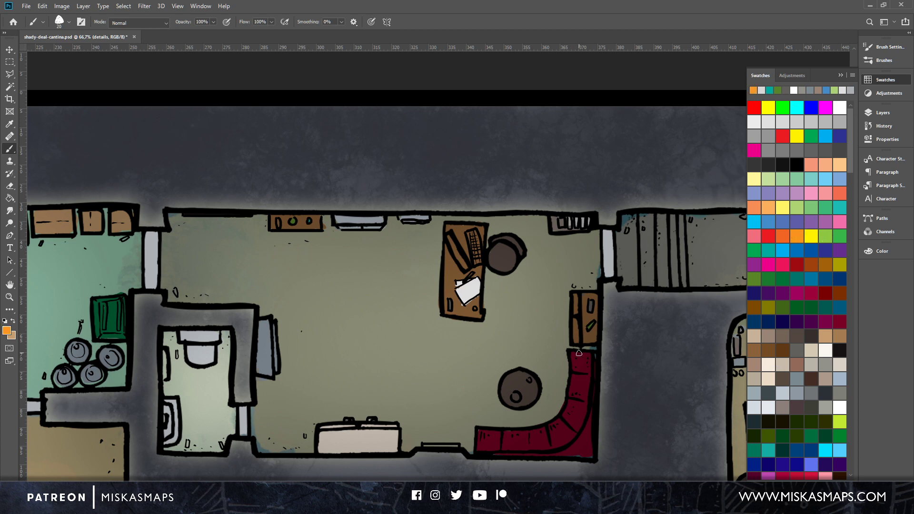
{"action": "left_click", "coordinate": [515, 397]}
{"action": "left_click", "coordinate": [767, 221]}
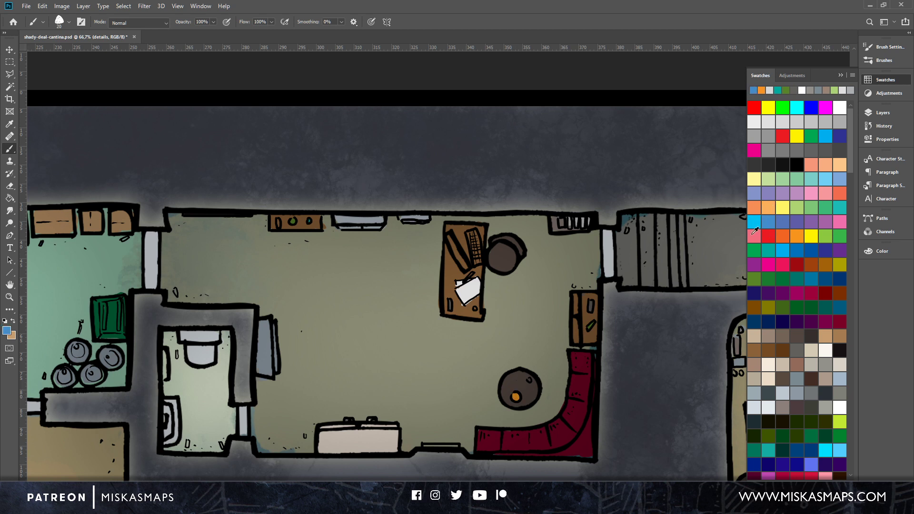
{"action": "left_click", "coordinate": [529, 380]}
Paint the papers on the left storeroom's table light grey, pick light orange as painting color and show the layer list again.
{"action": "left_click_drag", "start_coordinate": [274, 318], "coordinate": [591, 283]}
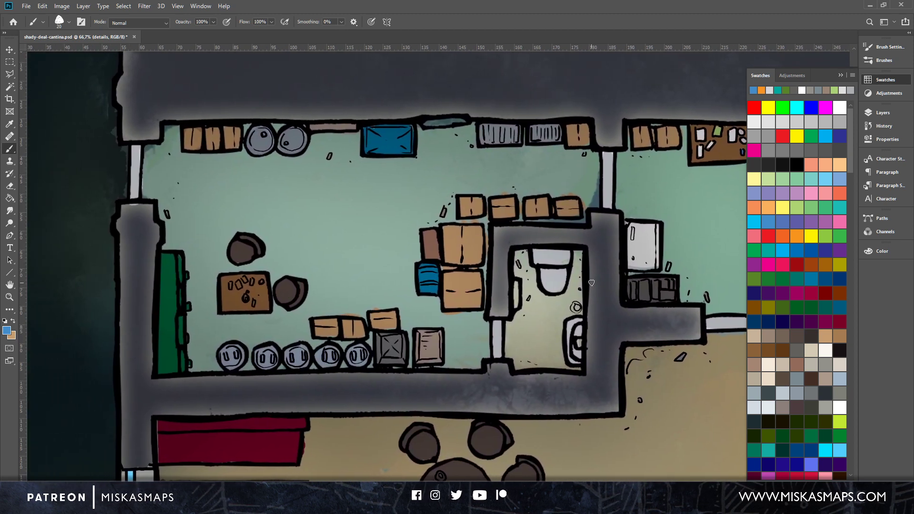
{"action": "left_click", "coordinate": [770, 120]}
{"action": "left_click_drag", "start_coordinate": [231, 284], "coordinate": [244, 281]}
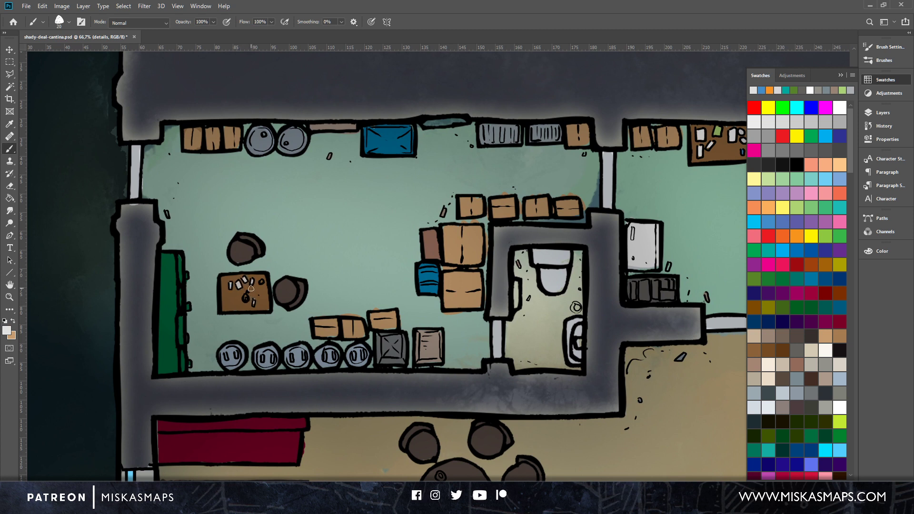
{"action": "left_click", "coordinate": [770, 208]}
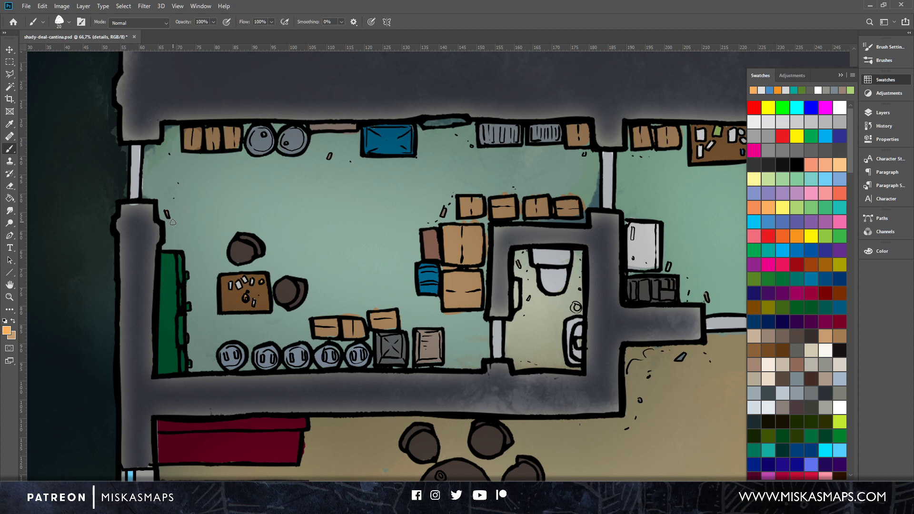
{"action": "left_click", "coordinate": [878, 117]}
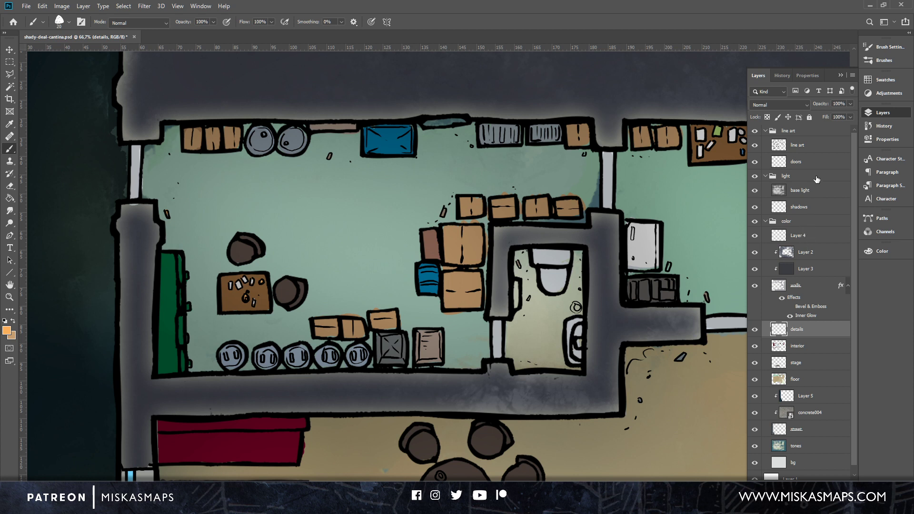
{"action": "left_click", "coordinate": [809, 161]}
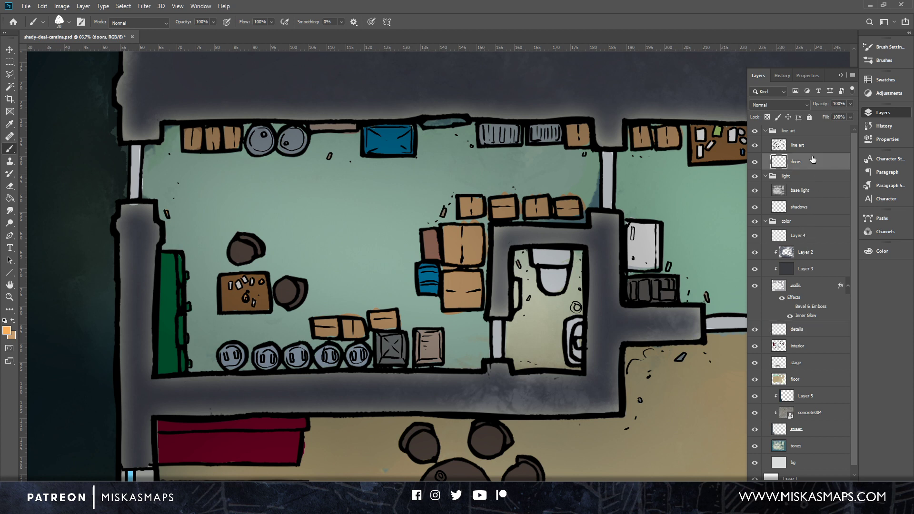
{"action": "key", "text": "e"}
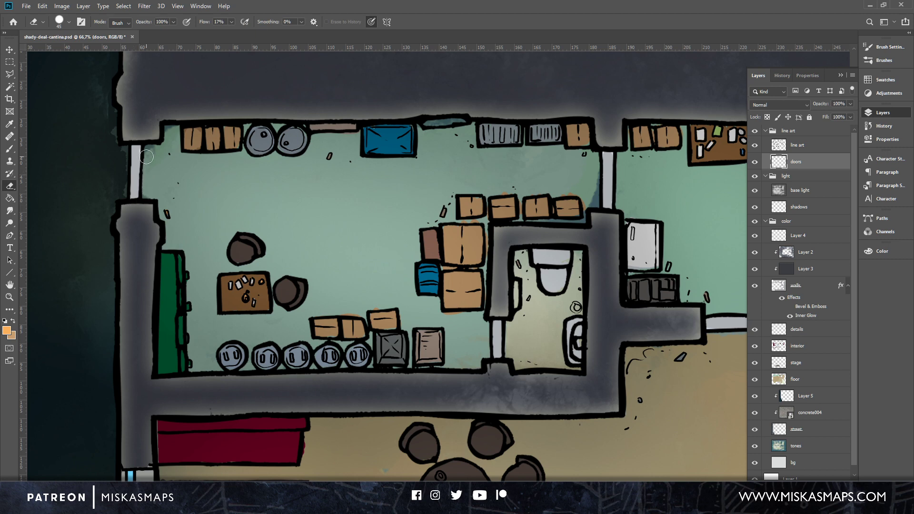
{"action": "scroll", "coordinate": [146, 157], "scroll_direction": "down", "scroll_amount": 6}
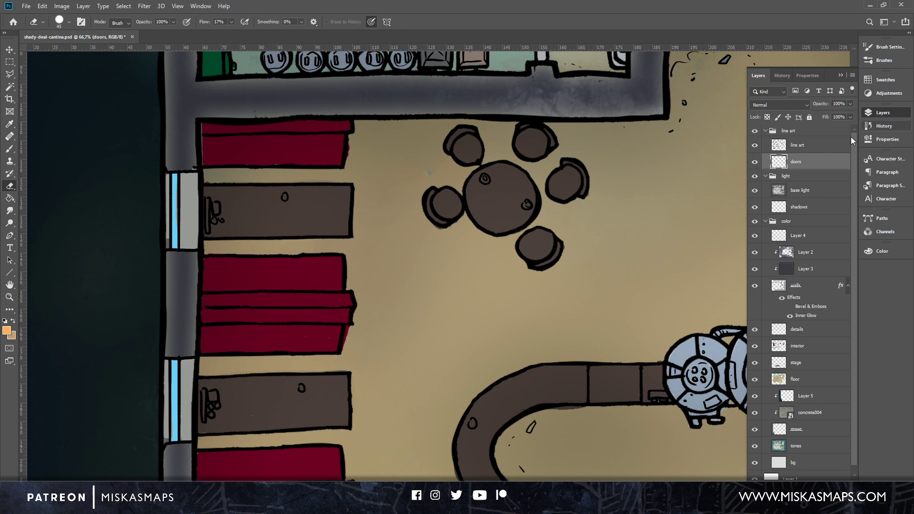
Color the two small round items on the round table above the bar orange on the details layer.
{"action": "left_click", "coordinate": [809, 329]}
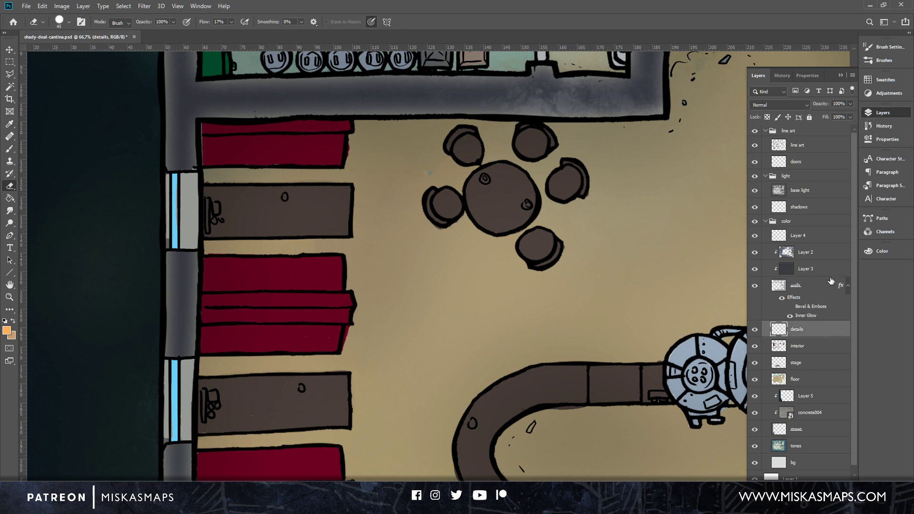
{"action": "left_click", "coordinate": [886, 80]}
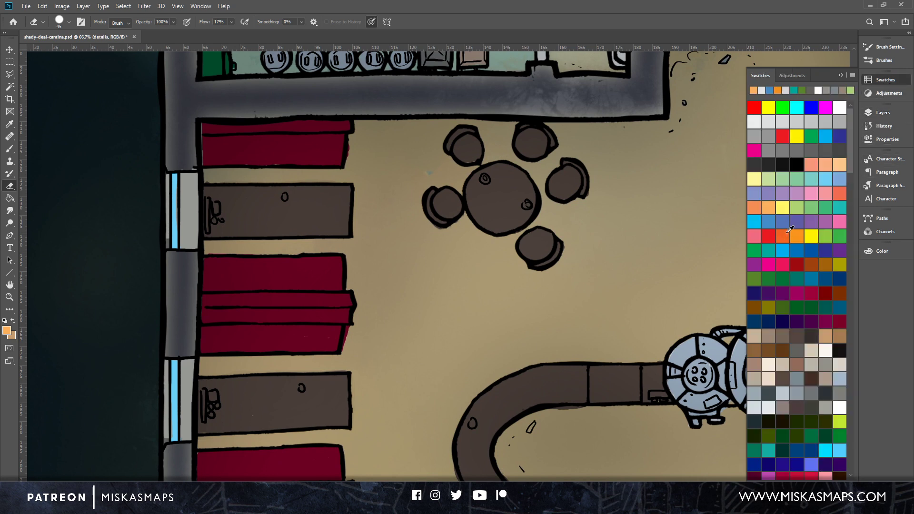
{"action": "left_click", "coordinate": [755, 208]}
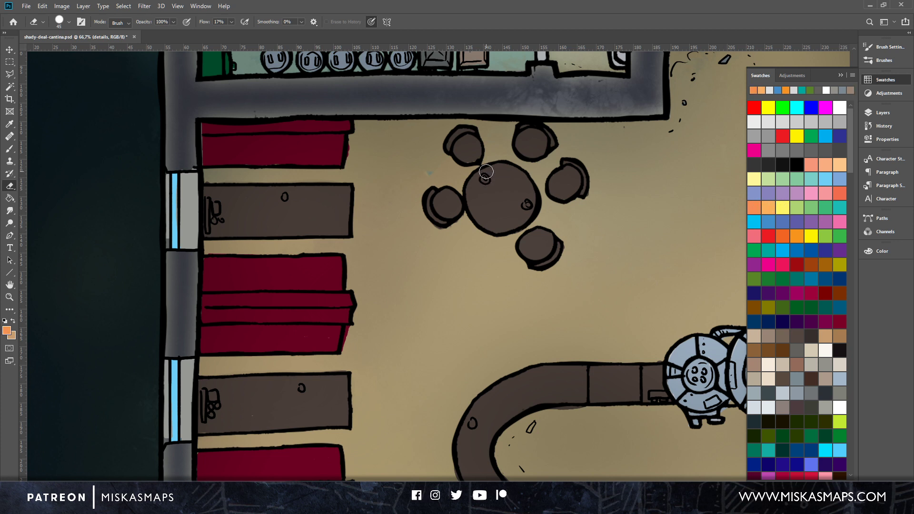
{"action": "key", "text": "b"}
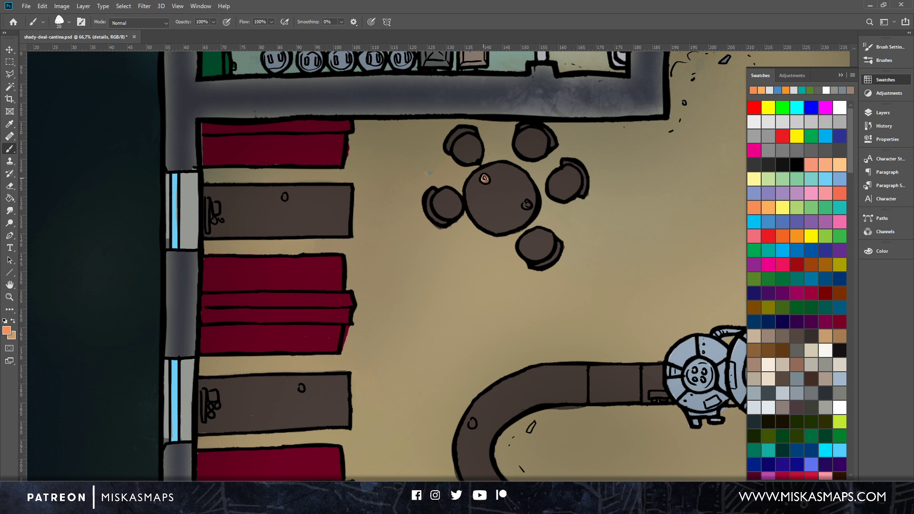
{"action": "left_click", "coordinate": [485, 179]}
{"action": "left_click", "coordinate": [527, 205]}
Color the small round items on the upper booth tables light grey and those along the bar counter's lower side light orange.
{"action": "left_click", "coordinate": [823, 120]}
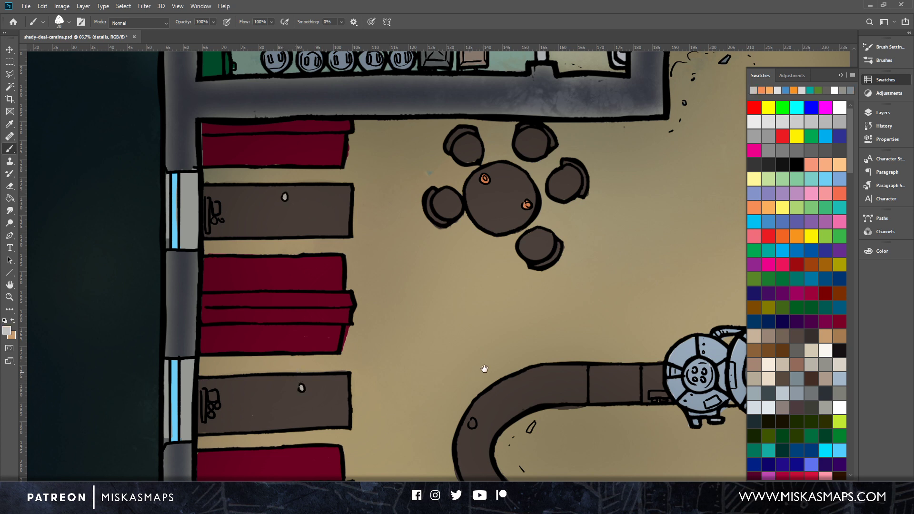
{"action": "left_click_drag", "start_coordinate": [484, 369], "coordinate": [455, 213]}
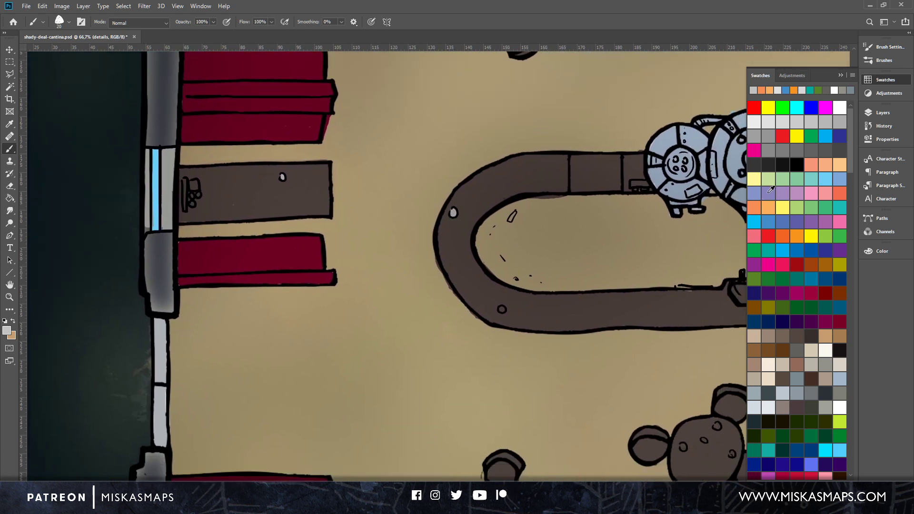
{"action": "left_click", "coordinate": [762, 211]}
{"action": "scroll", "coordinate": [656, 297], "scroll_direction": "right", "scroll_amount": 10}
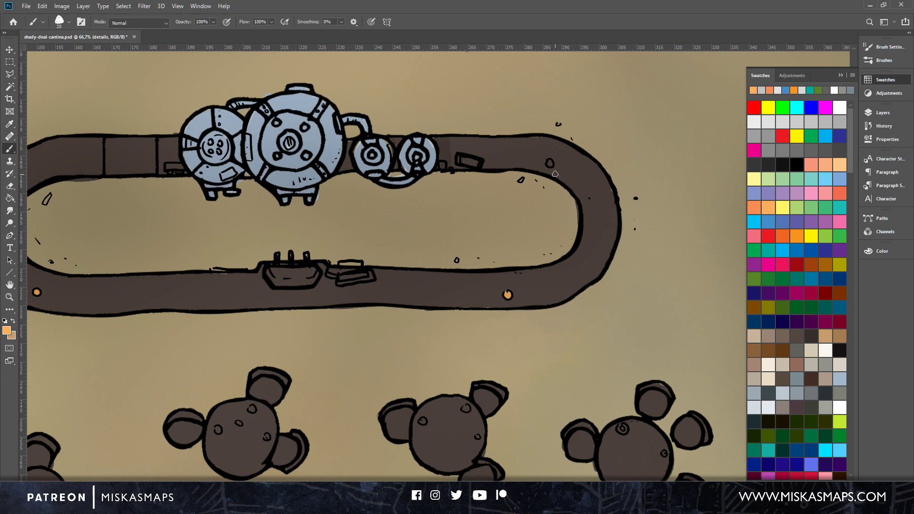
{"action": "scroll", "coordinate": [578, 372], "scroll_direction": "down", "scroll_amount": 5}
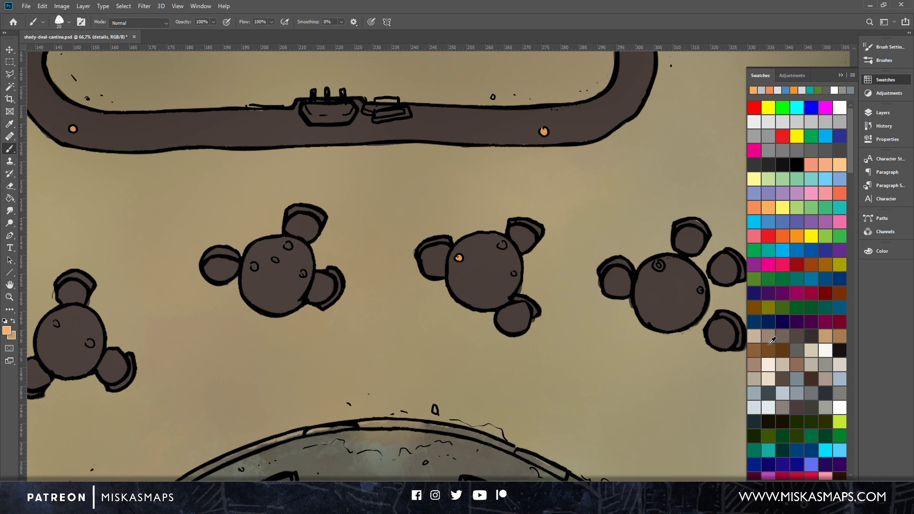
Mix the lighter brown 70625c from the table color and paint a small round item on a table below the bar.
{"action": "left_click", "coordinate": [666, 293], "text": "alt"}
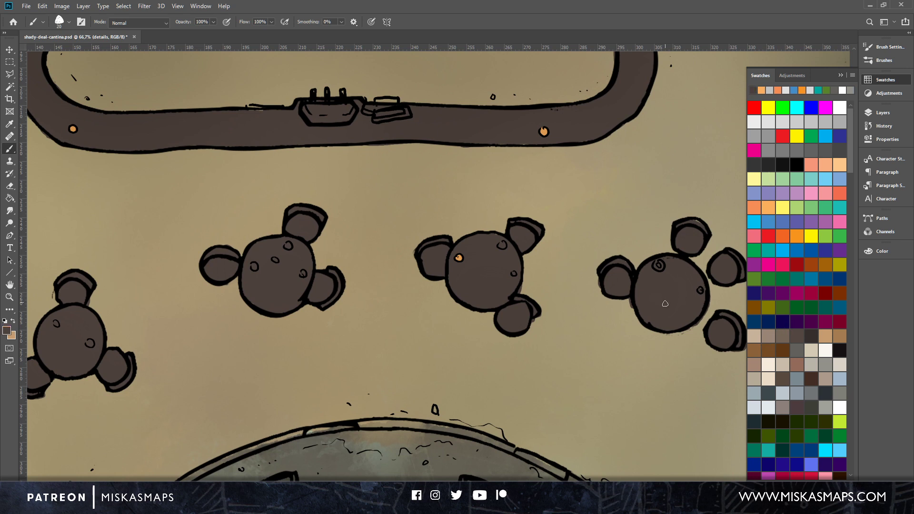
{"action": "left_click", "coordinate": [7, 331]}
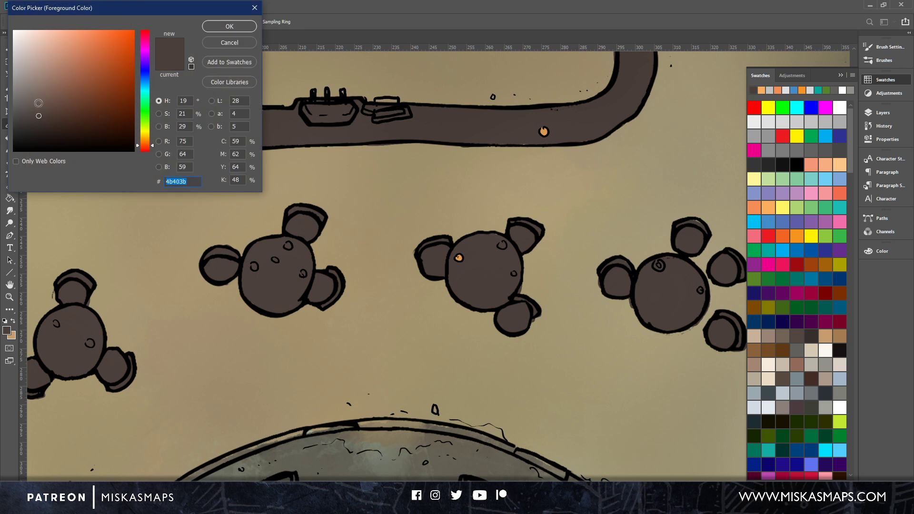
{"action": "left_click_drag", "start_coordinate": [40, 103], "coordinate": [35, 91]}
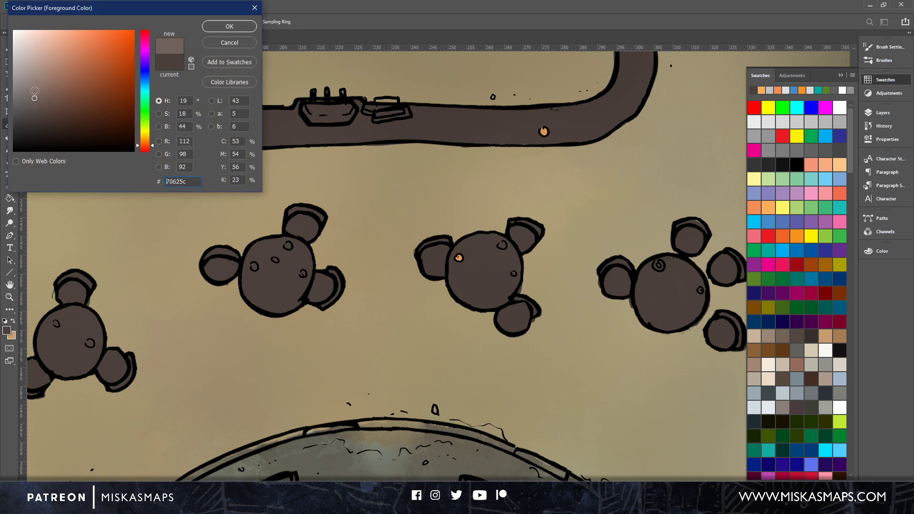
{"action": "left_click", "coordinate": [230, 26]}
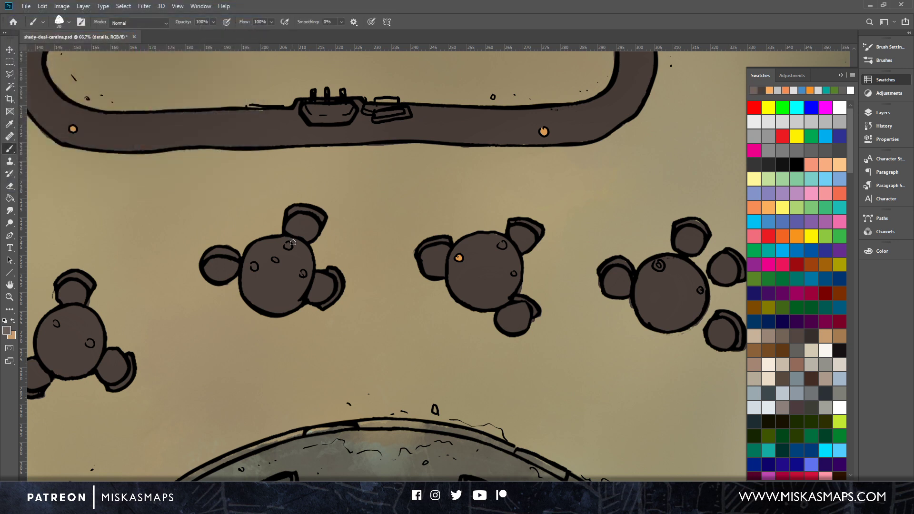
{"action": "left_click", "coordinate": [276, 260]}
Color more small round items on the round tables between bar and stage light orange, greyish brown and olive.
{"action": "left_click", "coordinate": [768, 208]}
{"action": "left_click", "coordinate": [770, 331]}
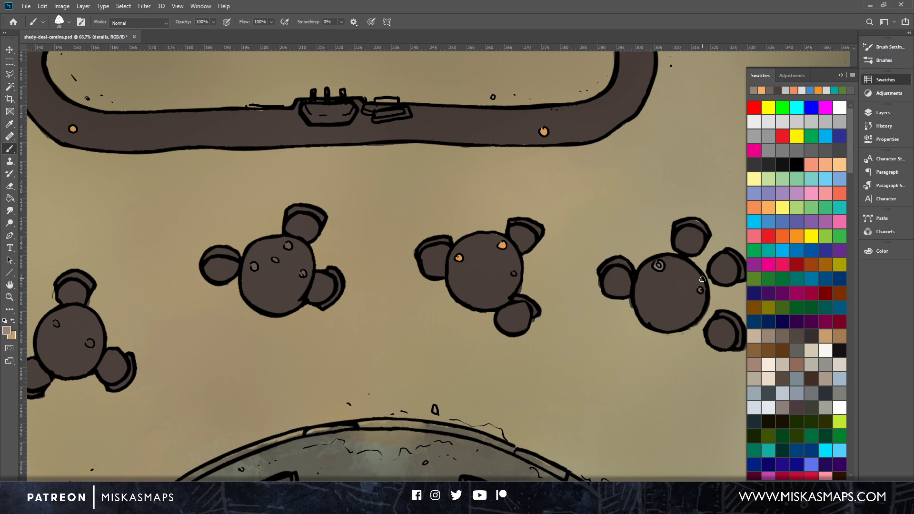
{"action": "left_click_drag", "start_coordinate": [353, 327], "coordinate": [596, 218]}
{"action": "left_click_drag", "start_coordinate": [443, 301], "coordinate": [538, 288]}
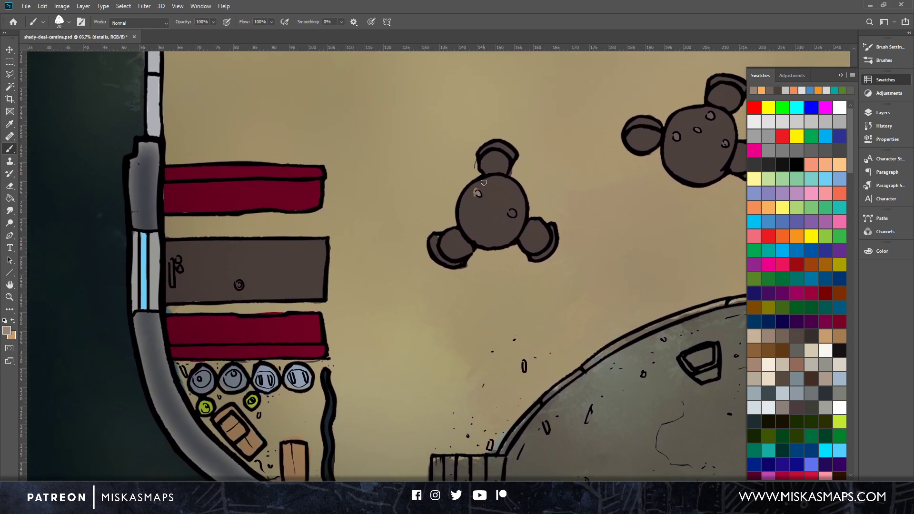
{"action": "left_click_drag", "start_coordinate": [479, 191], "coordinate": [478, 192]}
{"action": "left_click", "coordinate": [768, 306]}
{"action": "left_click_drag", "start_coordinate": [514, 212], "coordinate": [512, 213]}
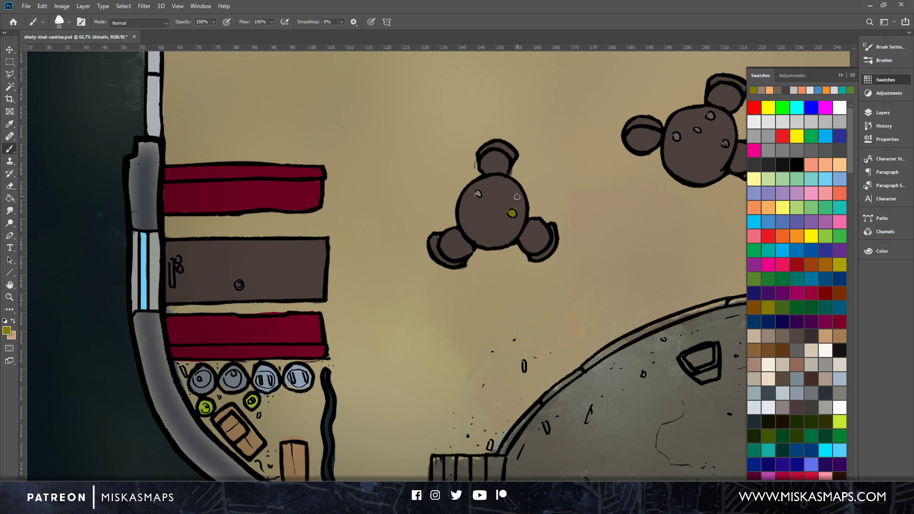
Color the long item on the lowest booth table tan and the small round items there brown.
{"action": "left_click_drag", "start_coordinate": [331, 330], "coordinate": [495, 239]}
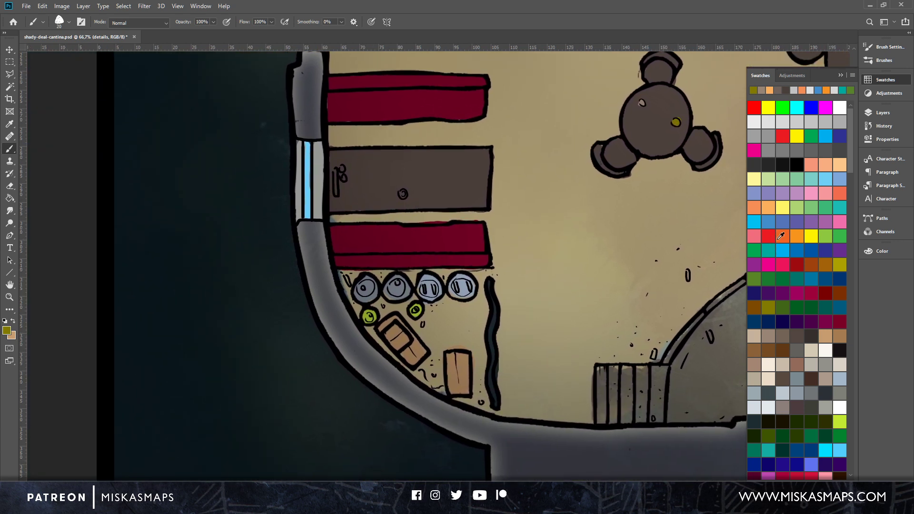
{"action": "left_click", "coordinate": [826, 337]}
{"action": "left_click_drag", "start_coordinate": [336, 171], "coordinate": [336, 184]}
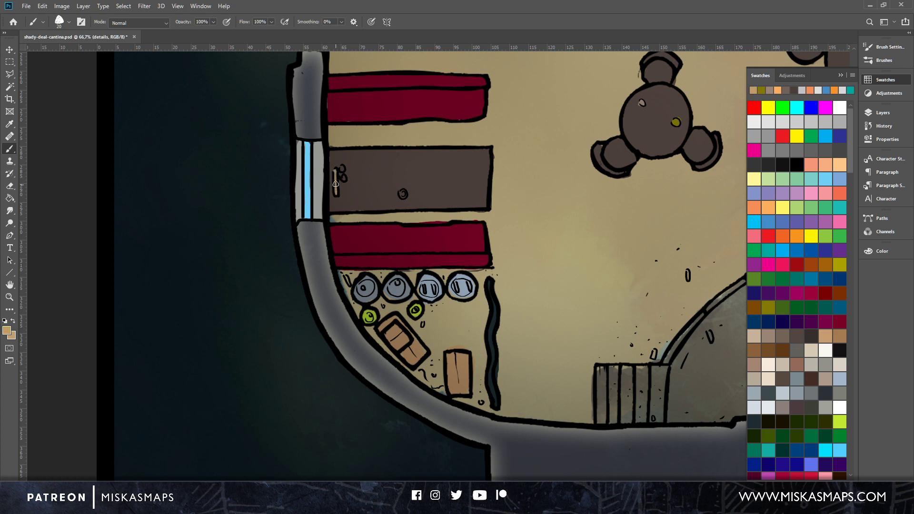
{"action": "left_click", "coordinate": [754, 350]}
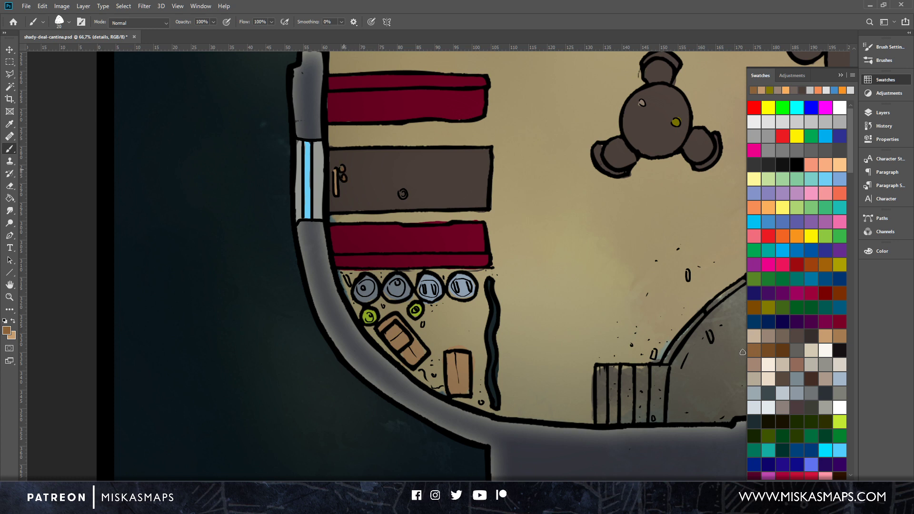
{"action": "left_click", "coordinate": [770, 337]}
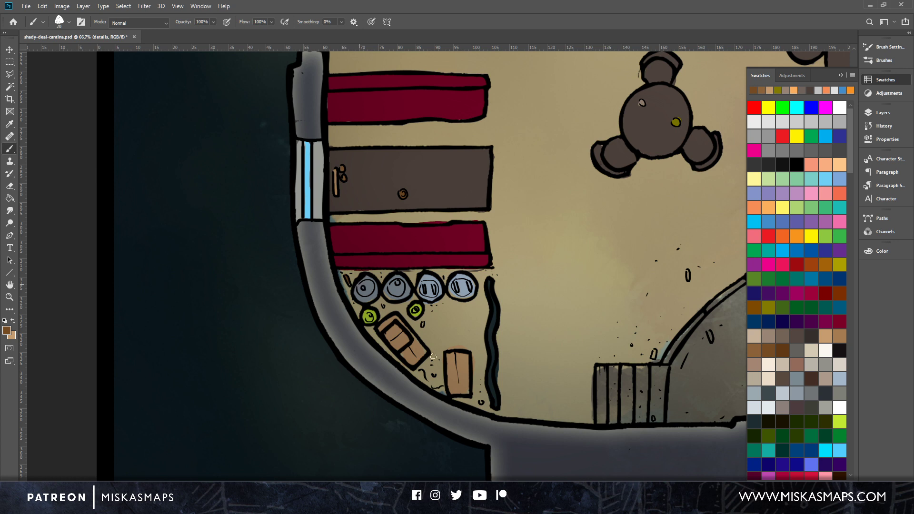
Color the small debris pieces on and around the semicircular stage in brown, greyish brown and reddish brown.
{"action": "left_click_drag", "start_coordinate": [688, 272], "coordinate": [687, 279]}
{"action": "left_click_drag", "start_coordinate": [709, 335], "coordinate": [371, 286]}
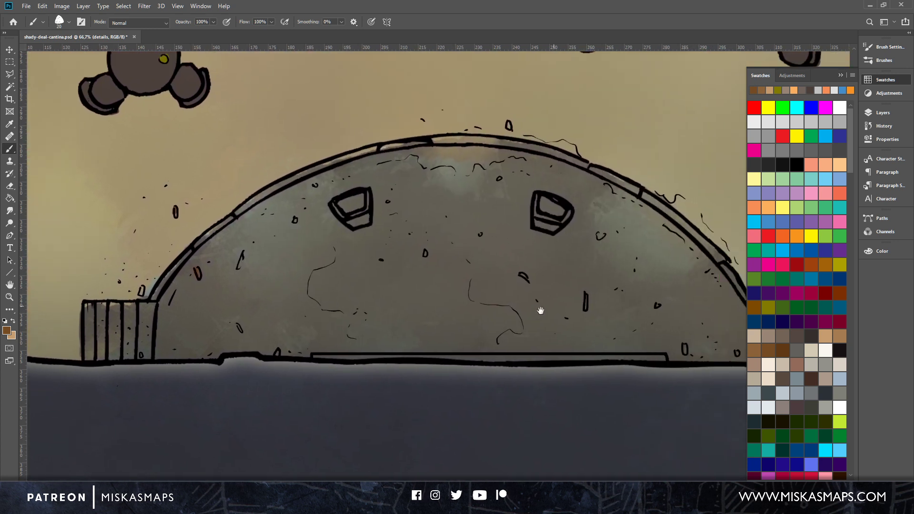
{"action": "left_click_drag", "start_coordinate": [540, 311], "coordinate": [529, 315]}
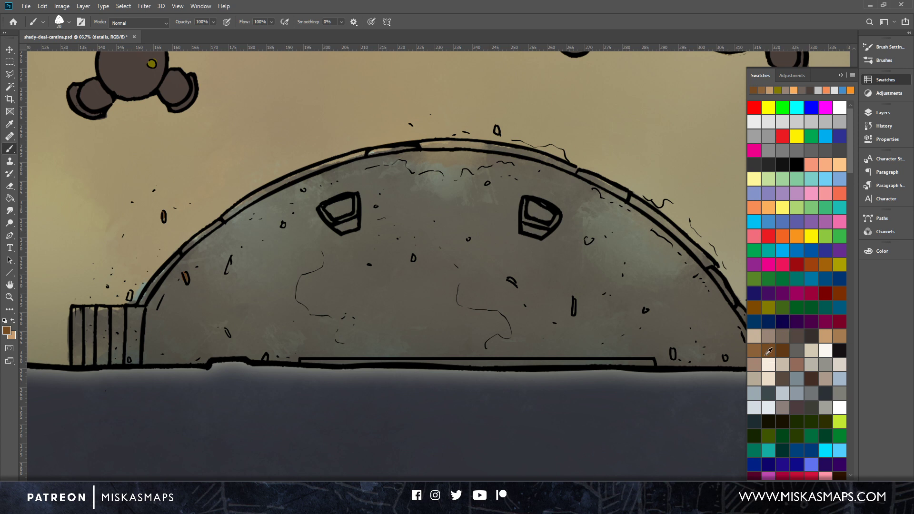
{"action": "left_click", "coordinate": [769, 336]}
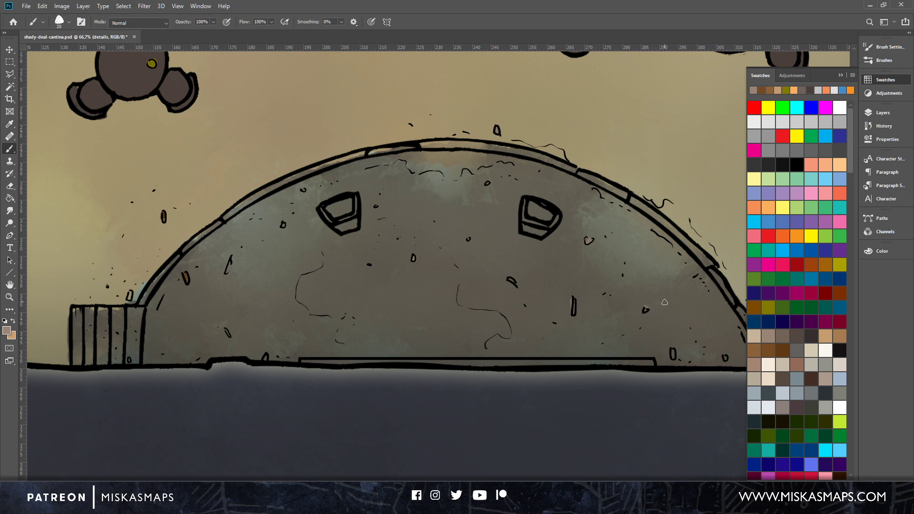
{"action": "left_click", "coordinate": [797, 363]}
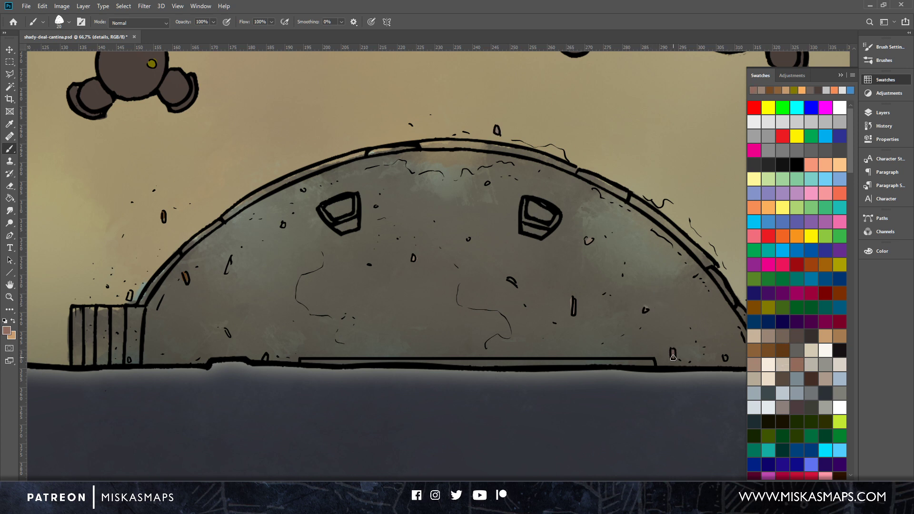
{"action": "left_click_drag", "start_coordinate": [673, 357], "coordinate": [531, 363]}
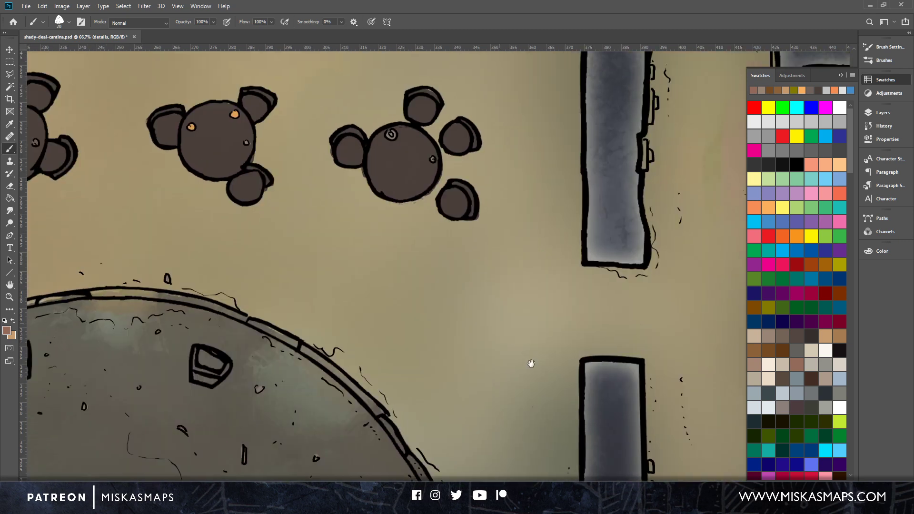
Color the small round items on two round tables in the room with the curved counters light beige and orange.
{"action": "left_click_drag", "start_coordinate": [431, 235], "coordinate": [489, 412]}
{"action": "left_click_drag", "start_coordinate": [626, 239], "coordinate": [438, 366]}
{"action": "left_click_drag", "start_coordinate": [670, 312], "coordinate": [556, 338]}
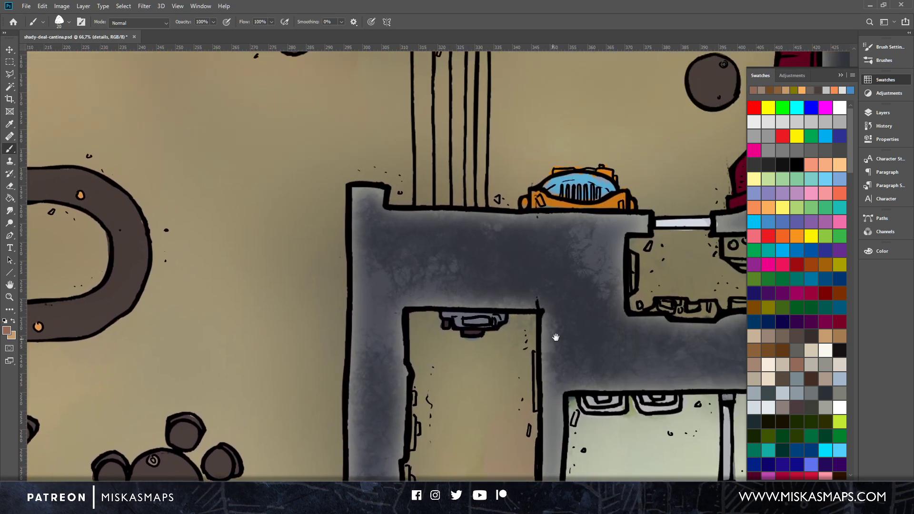
{"action": "left_click_drag", "start_coordinate": [687, 272], "coordinate": [606, 287]}
{"action": "left_click_drag", "start_coordinate": [686, 214], "coordinate": [563, 336]}
{"action": "left_click_drag", "start_coordinate": [588, 251], "coordinate": [593, 420]}
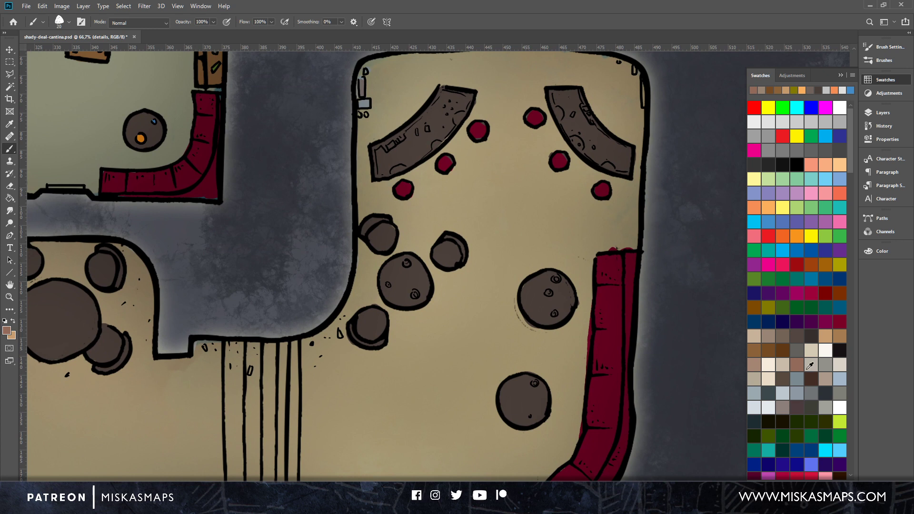
{"action": "left_click", "coordinate": [755, 379]}
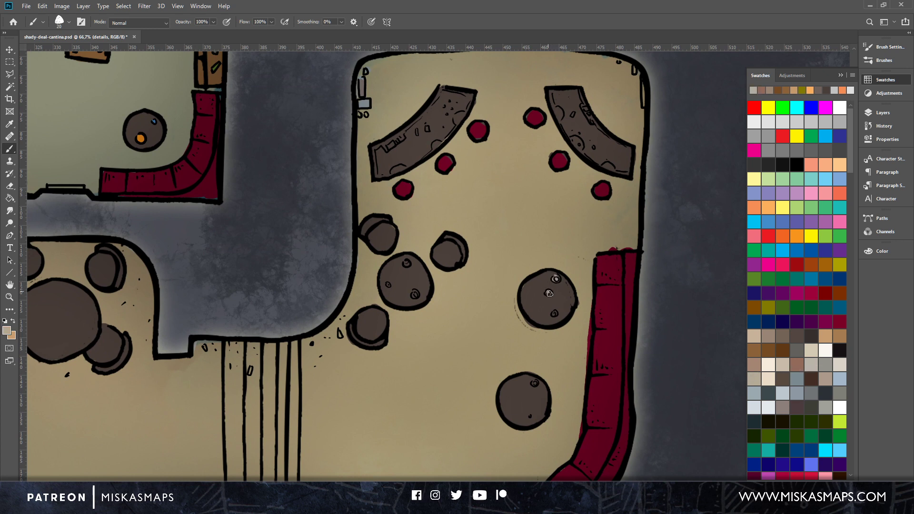
{"action": "left_click_drag", "start_coordinate": [555, 312], "coordinate": [555, 314]}
{"action": "left_click", "coordinate": [755, 207]}
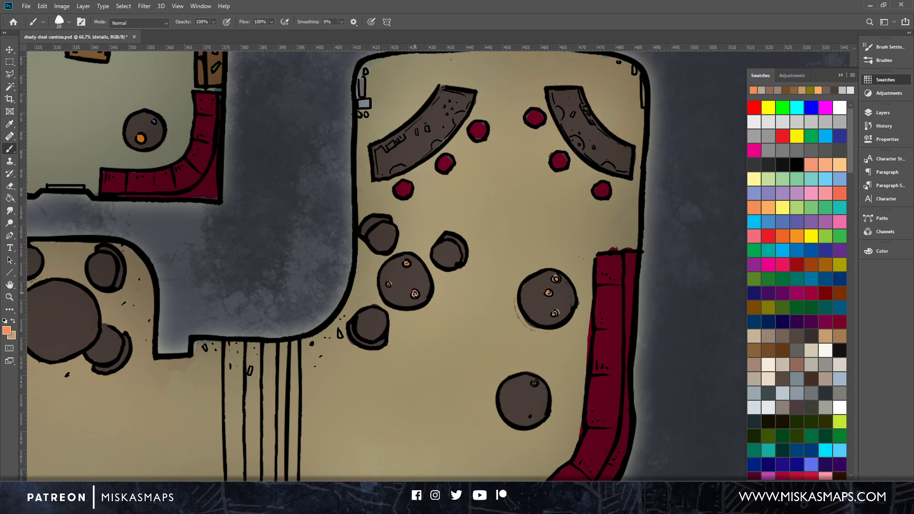
Color the small items and half-round details on the two curved counters greyish brown.
{"action": "left_click_drag", "start_coordinate": [536, 219], "coordinate": [529, 352]}
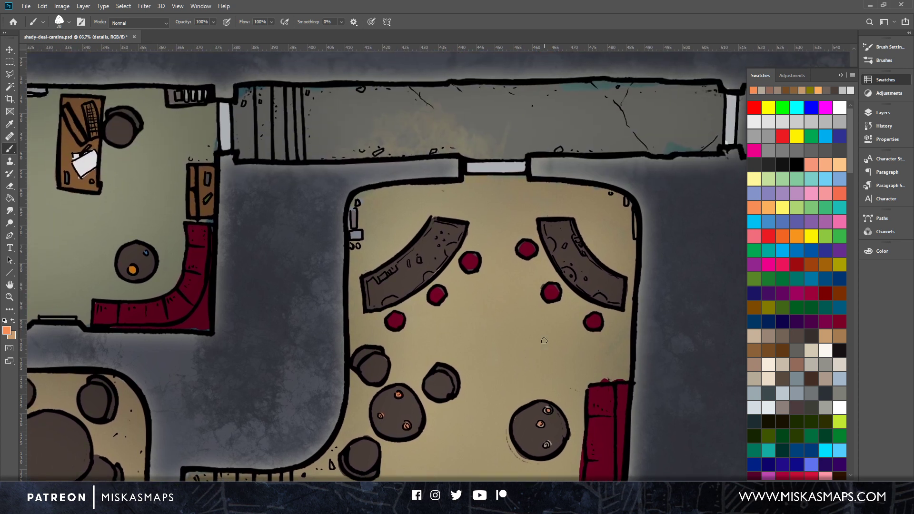
{"action": "left_click", "coordinate": [783, 335]}
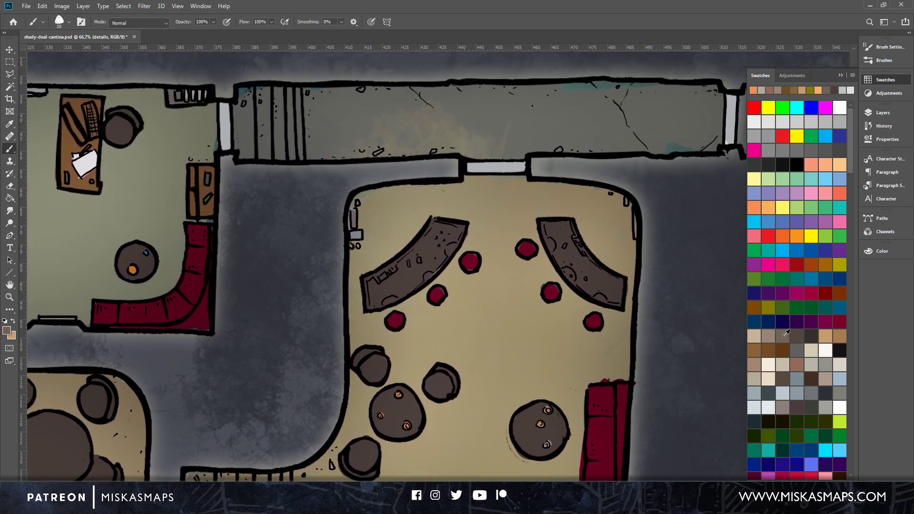
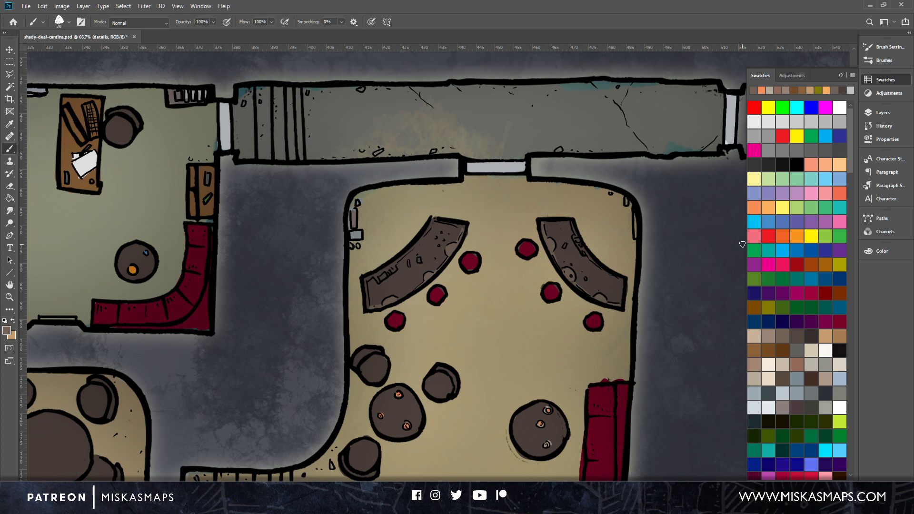
{"action": "mouse_move", "coordinate": [533, 410]}
{"action": "left_mouse_down"}
{"action": "mouse_move", "coordinate": [532, 391]}
{"action": "mouse_move", "coordinate": [537, 416]}
{"action": "left_mouse_up"}
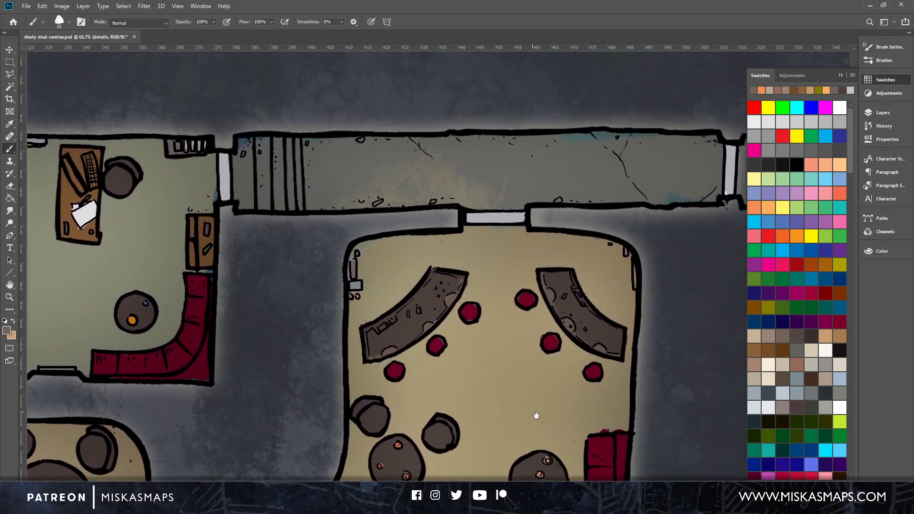
Color the debris pieces along the lower wall of the long cracked corridor dark green.
{"action": "left_click", "coordinate": [754, 365]}
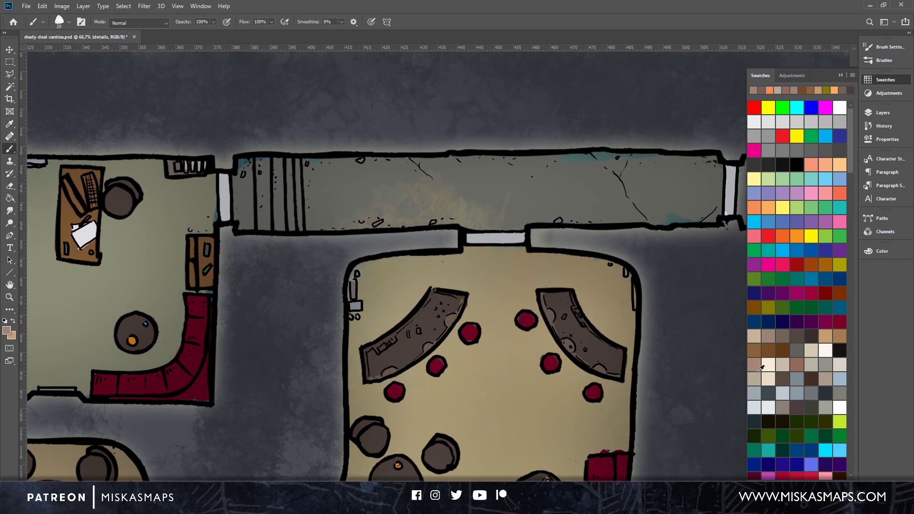
{"action": "left_click", "coordinate": [783, 307]}
{"action": "left_click_drag", "start_coordinate": [375, 223], "coordinate": [383, 219]}
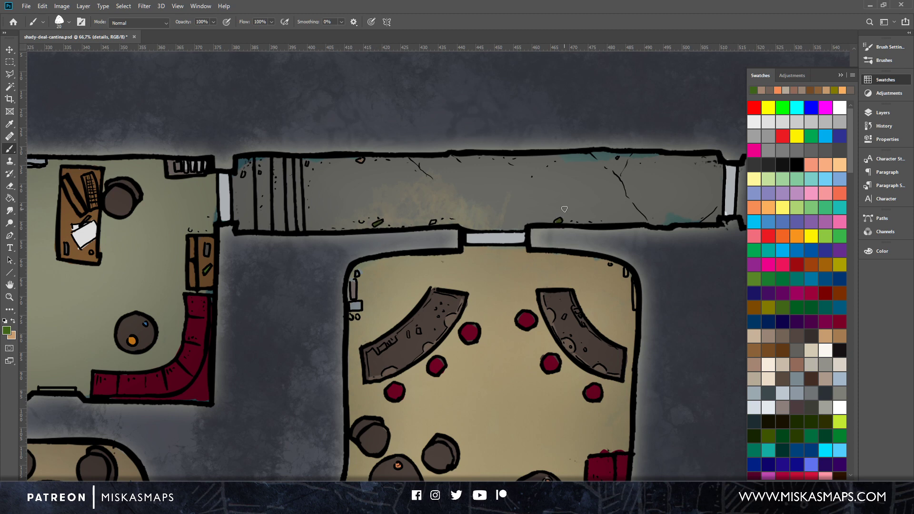
Color the stepped counter in the small storage room below the curved red couch greyish brown.
{"action": "left_click_drag", "start_coordinate": [577, 388], "coordinate": [582, 222]}
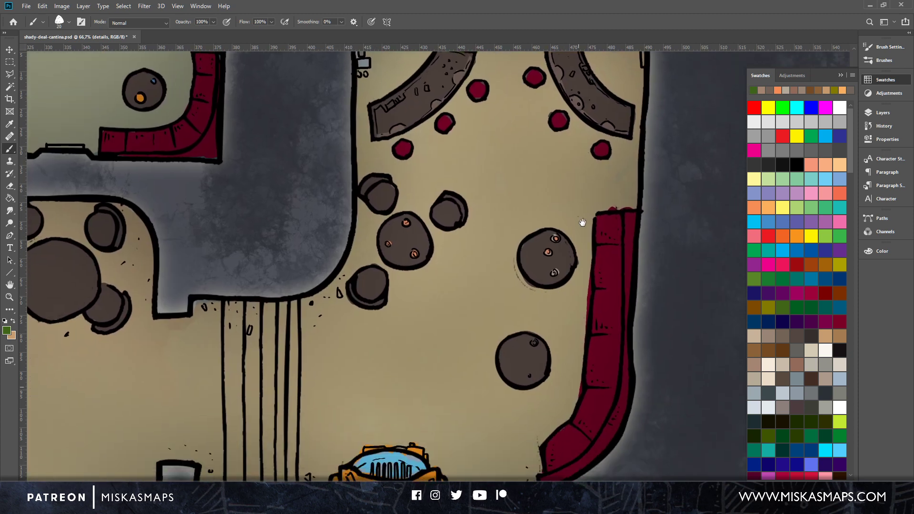
{"action": "left_click_drag", "start_coordinate": [578, 331], "coordinate": [590, 228]}
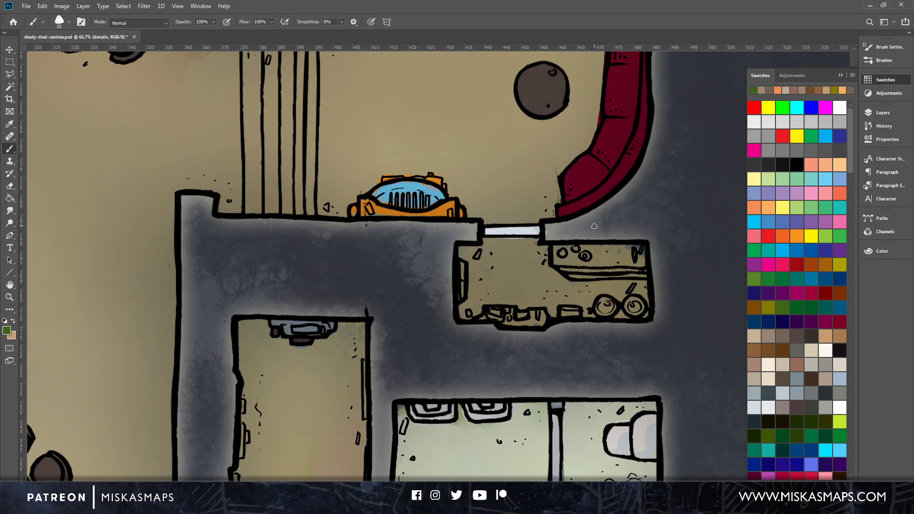
{"action": "left_click", "coordinate": [783, 335]}
{"action": "mouse_move", "coordinate": [558, 251]}
{"action": "left_mouse_down"}
{"action": "mouse_move", "coordinate": [562, 265]}
{"action": "mouse_move", "coordinate": [625, 253]}
{"action": "mouse_move", "coordinate": [643, 267]}
{"action": "left_mouse_up"}
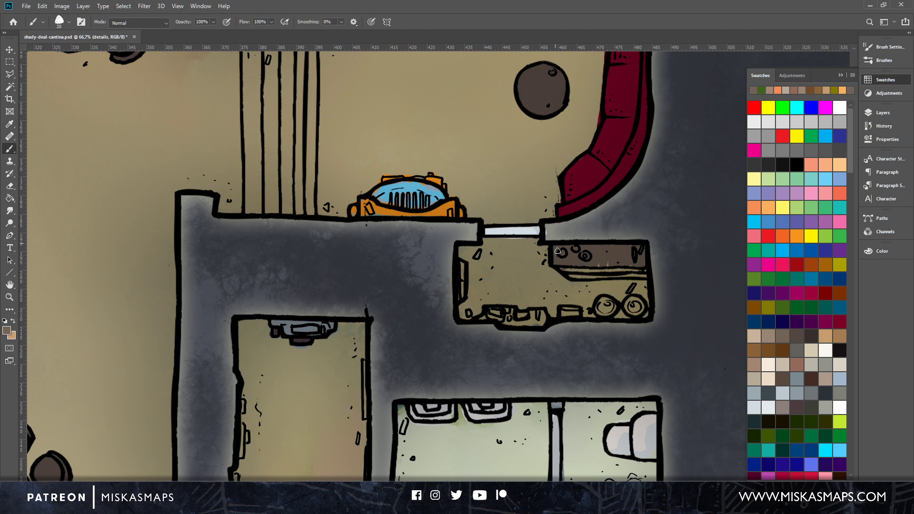
{"action": "mouse_move", "coordinate": [566, 270]}
{"action": "left_mouse_down"}
{"action": "mouse_move", "coordinate": [637, 273]}
{"action": "mouse_move", "coordinate": [576, 278]}
{"action": "mouse_move", "coordinate": [638, 275]}
{"action": "mouse_move", "coordinate": [576, 279]}
{"action": "mouse_move", "coordinate": [552, 258]}
{"action": "left_mouse_up"}
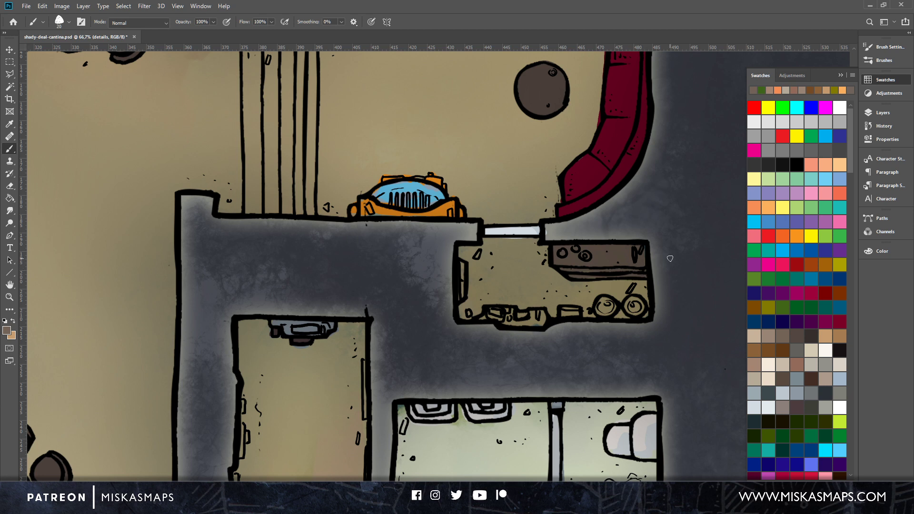
{"action": "left_click", "coordinate": [879, 116]}
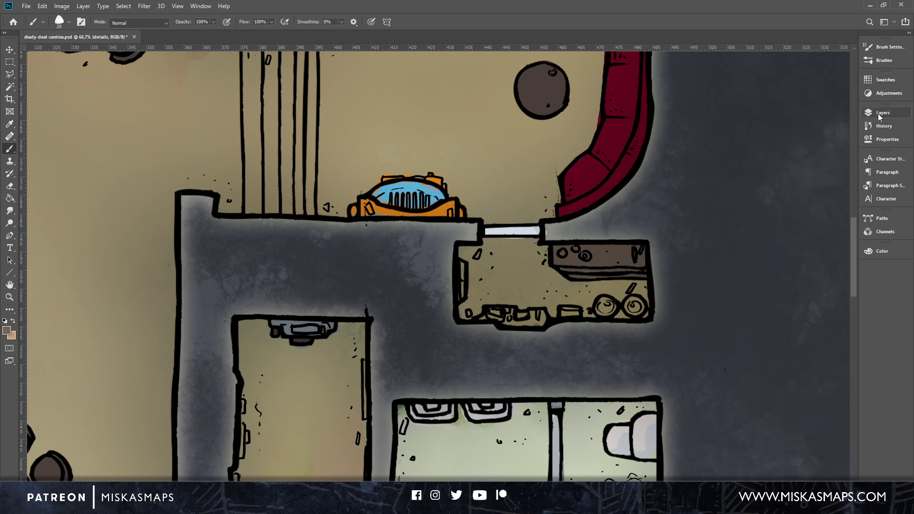
{"action": "left_click", "coordinate": [880, 116]}
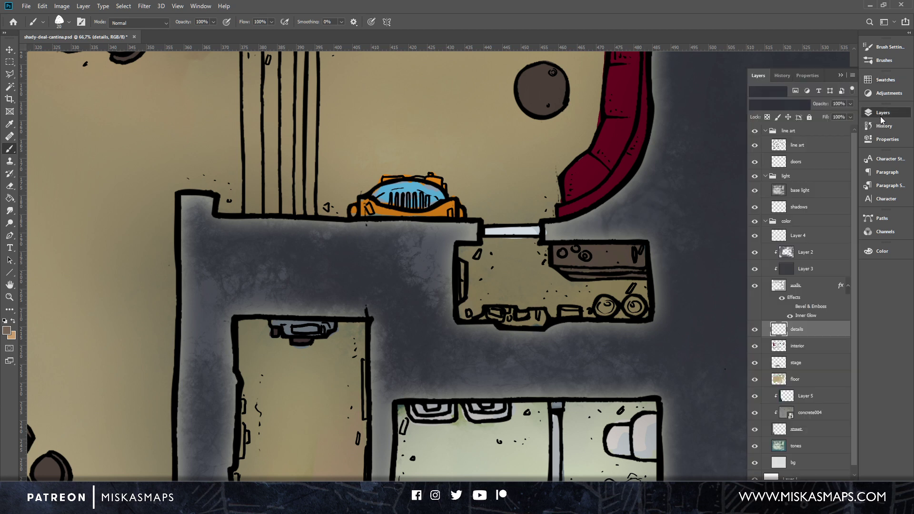
{"action": "left_click", "coordinate": [805, 162]}
{"action": "key", "text": "e"}
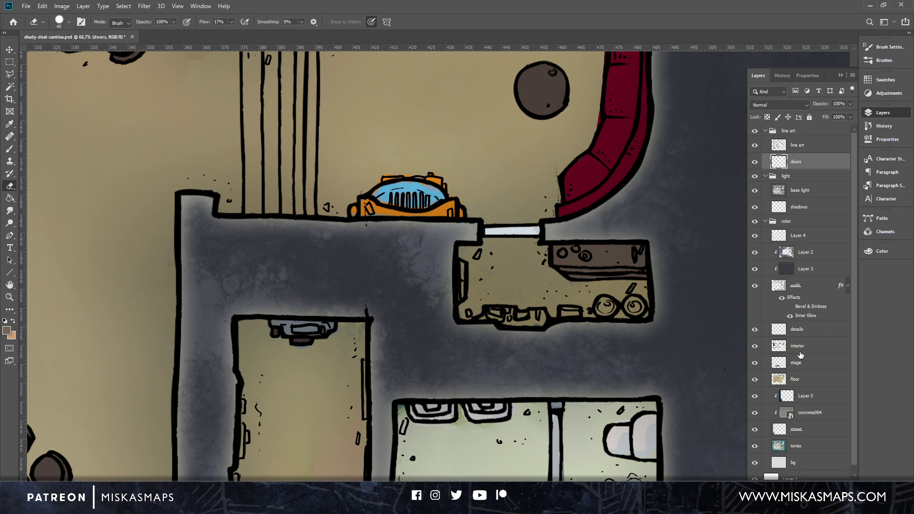
{"action": "left_click", "coordinate": [815, 330]}
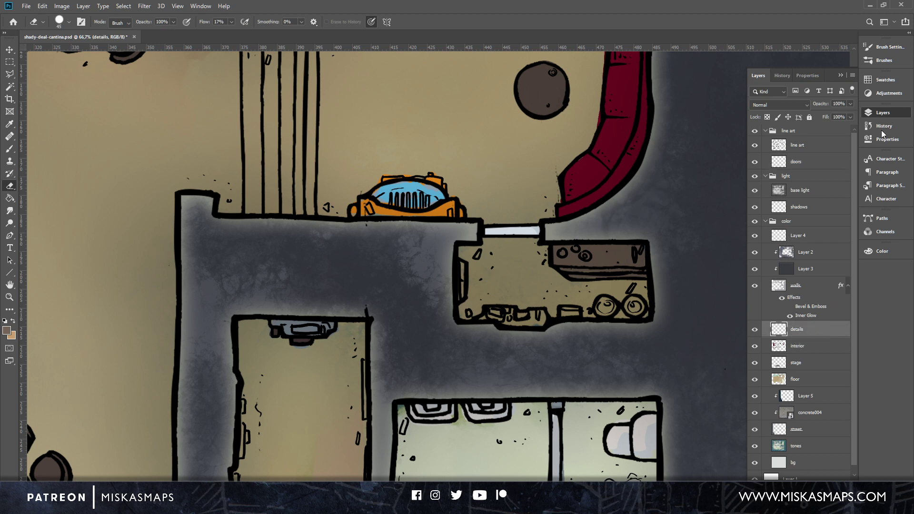
Color the two round barrels in the storage room green on the details layer.
{"action": "left_click", "coordinate": [883, 80]}
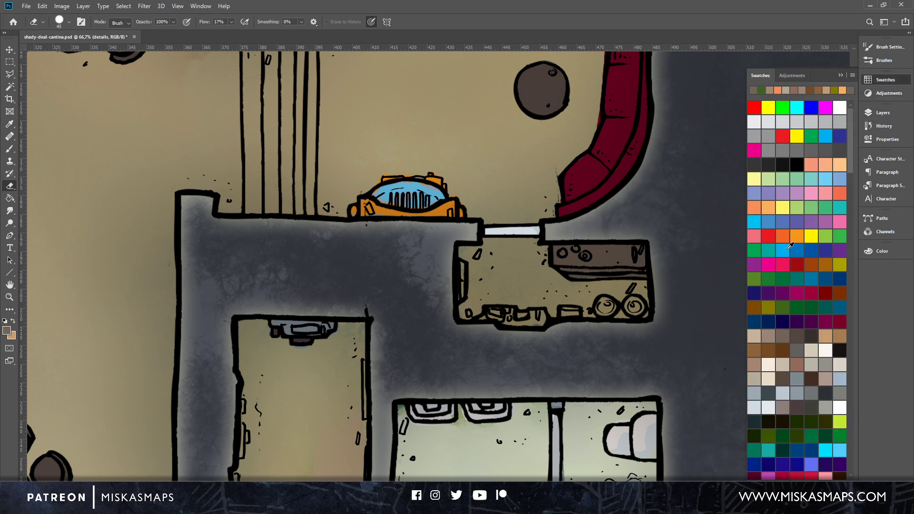
{"action": "left_click", "coordinate": [771, 306]}
{"action": "left_click", "coordinate": [756, 277]}
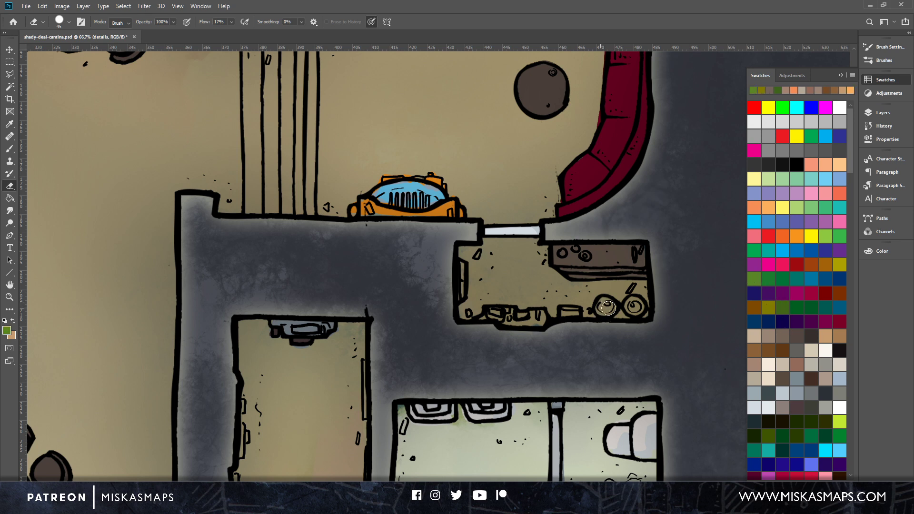
{"action": "key", "text": "b"}
{"action": "mouse_move", "coordinate": [609, 303]}
{"action": "left_mouse_down"}
{"action": "mouse_move", "coordinate": [600, 309]}
{"action": "mouse_move", "coordinate": [637, 304]}
{"action": "mouse_move", "coordinate": [631, 310]}
{"action": "left_mouse_up"}
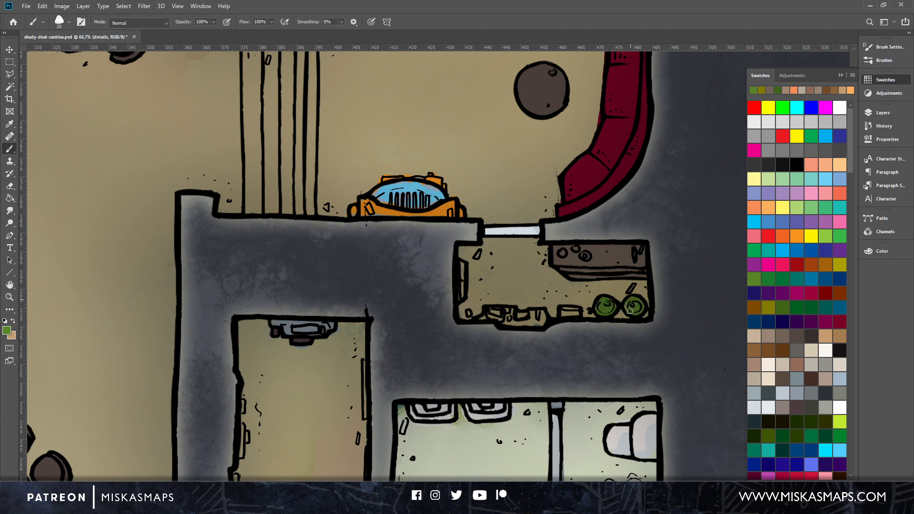
Color the narrow wall panel and the small slanted item above the barrels bluish grey.
{"action": "left_click", "coordinate": [798, 249]}
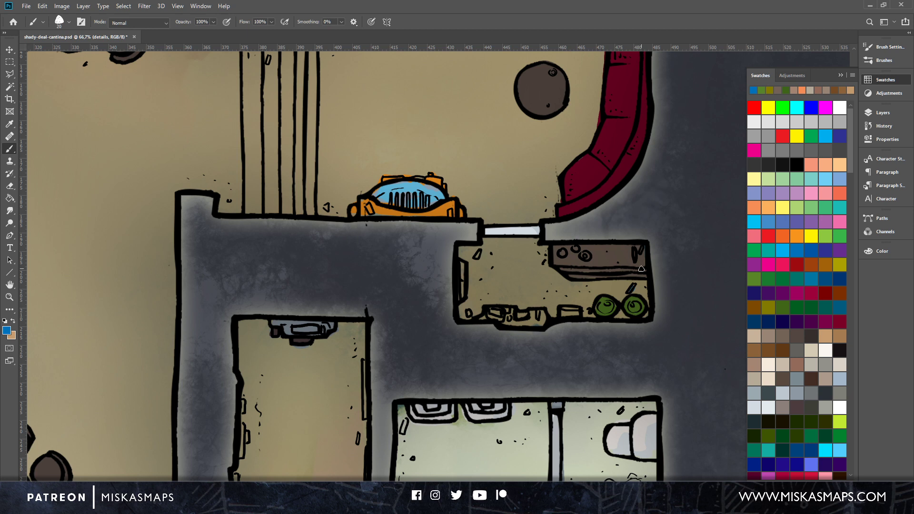
{"action": "left_click", "coordinate": [757, 364]}
{"action": "left_click", "coordinate": [756, 393]}
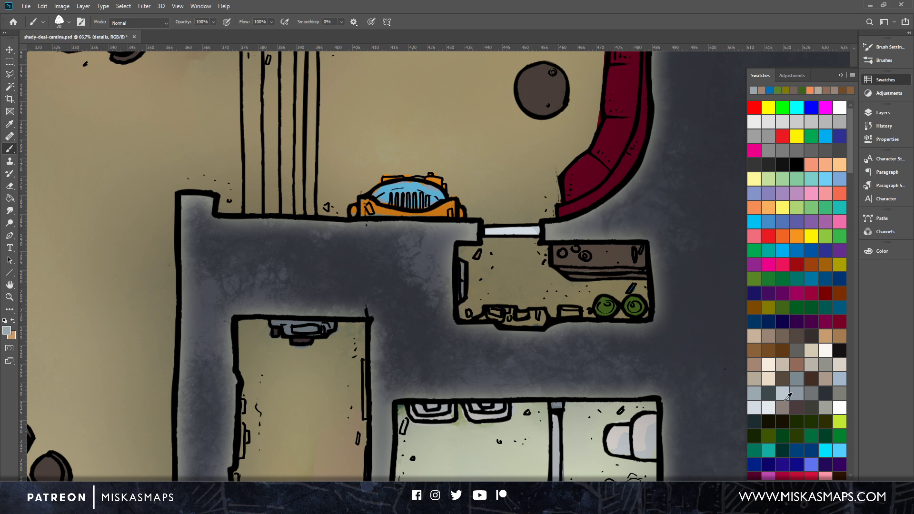
Color the machinery along the storage room's lower wall dark grey and the box beside it greyish brown.
{"action": "left_click", "coordinate": [798, 350]}
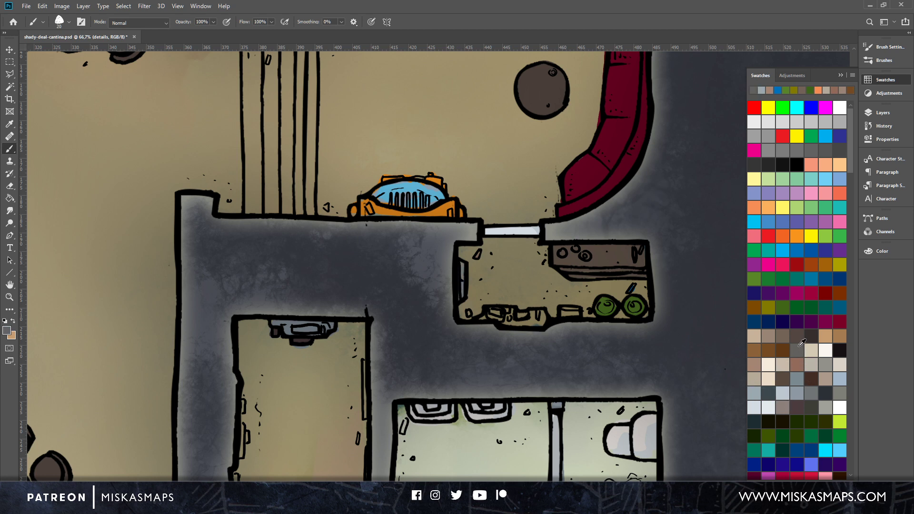
{"action": "mouse_move", "coordinate": [484, 317]}
{"action": "left_mouse_down"}
{"action": "mouse_move", "coordinate": [514, 311]}
{"action": "mouse_move", "coordinate": [518, 325]}
{"action": "mouse_move", "coordinate": [546, 323]}
{"action": "left_mouse_up"}
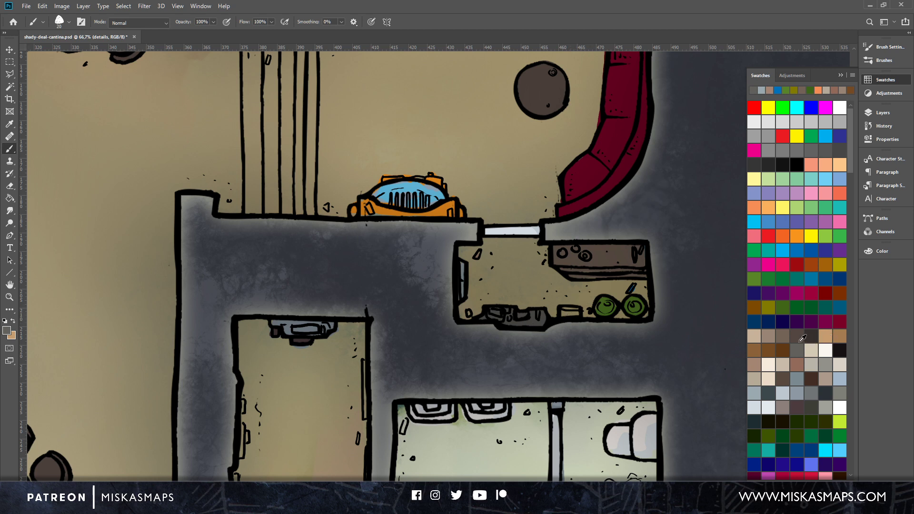
{"action": "left_click", "coordinate": [783, 336]}
{"action": "left_click_drag", "start_coordinate": [565, 311], "coordinate": [578, 311]}
Color the small debris pieces on the floors of the upper and lower restrooms brown.
{"action": "scroll", "coordinate": [631, 351], "scroll_direction": "down", "scroll_amount": 5}
{"action": "scroll", "coordinate": [657, 241], "scroll_direction": "left", "scroll_amount": 2}
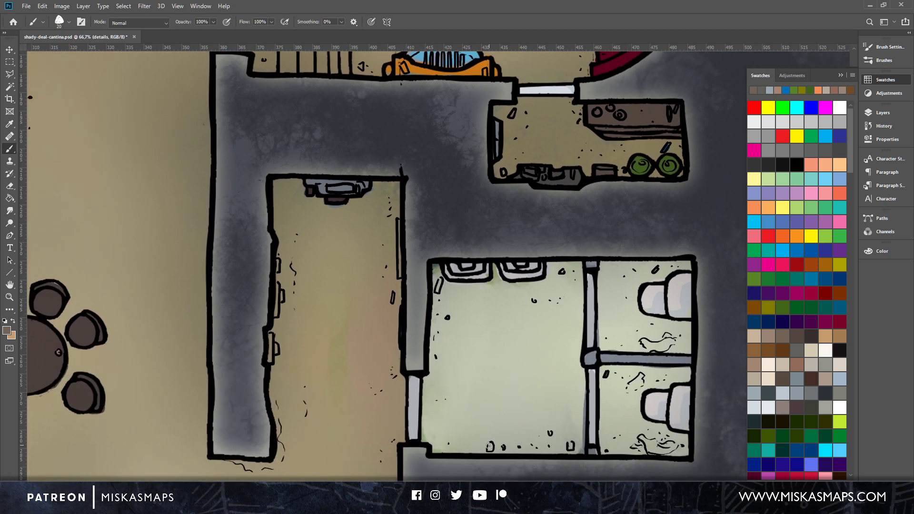
{"action": "left_click_drag", "start_coordinate": [489, 446], "coordinate": [491, 448]}
{"action": "left_click_drag", "start_coordinate": [571, 445], "coordinate": [572, 448]}
{"action": "left_click", "coordinate": [551, 433]}
{"action": "scroll", "coordinate": [524, 381], "scroll_direction": "down", "scroll_amount": 12}
{"action": "scroll", "coordinate": [616, 328], "scroll_direction": "left", "scroll_amount": 1}
{"action": "scroll", "coordinate": [616, 328], "scroll_direction": "down", "scroll_amount": 2}
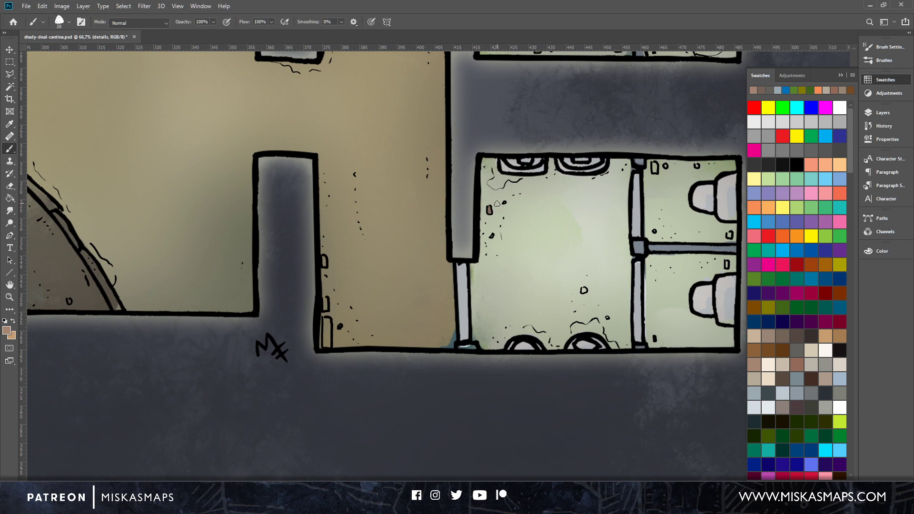
{"action": "left_click", "coordinate": [584, 290]}
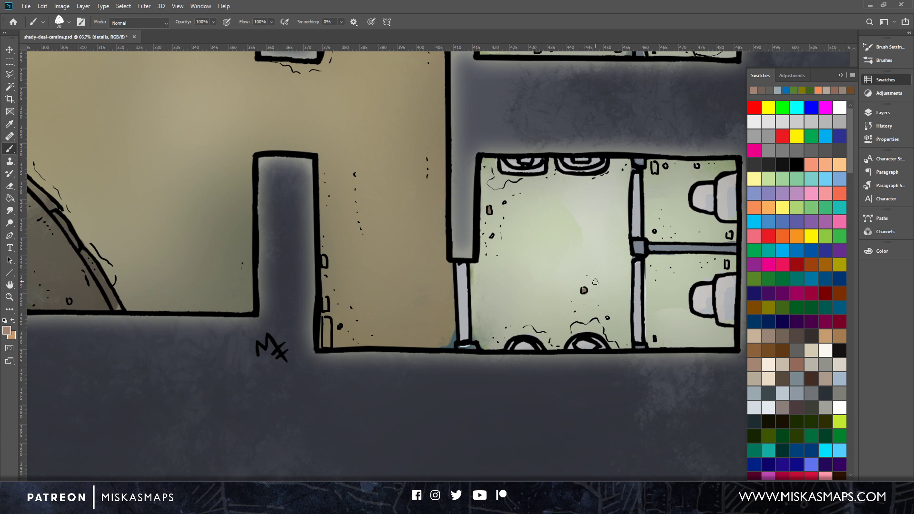
Mix a pale blue-grey (#9db4b5) from the restroom floor color and paint the puddle under the lower restroom's upper-left sink with it.
{"action": "left_click", "coordinate": [596, 323], "text": "alt"}
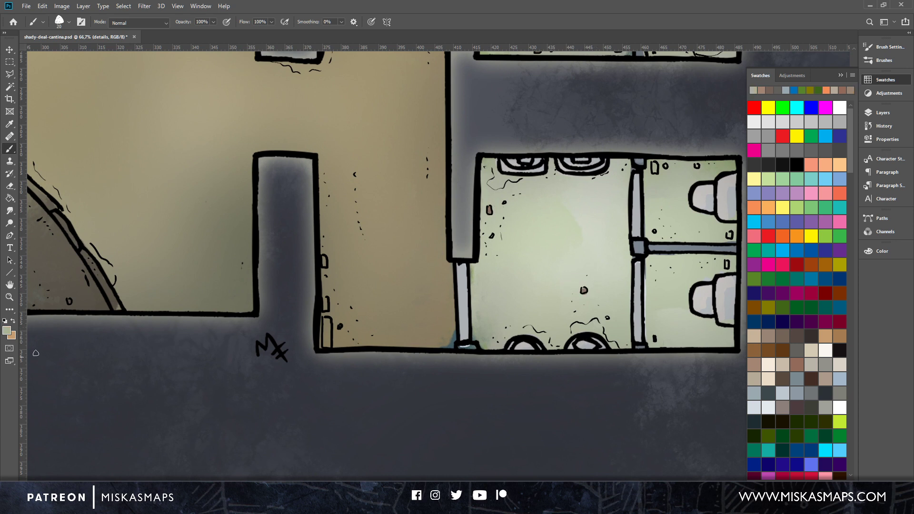
{"action": "left_click", "coordinate": [7, 330]}
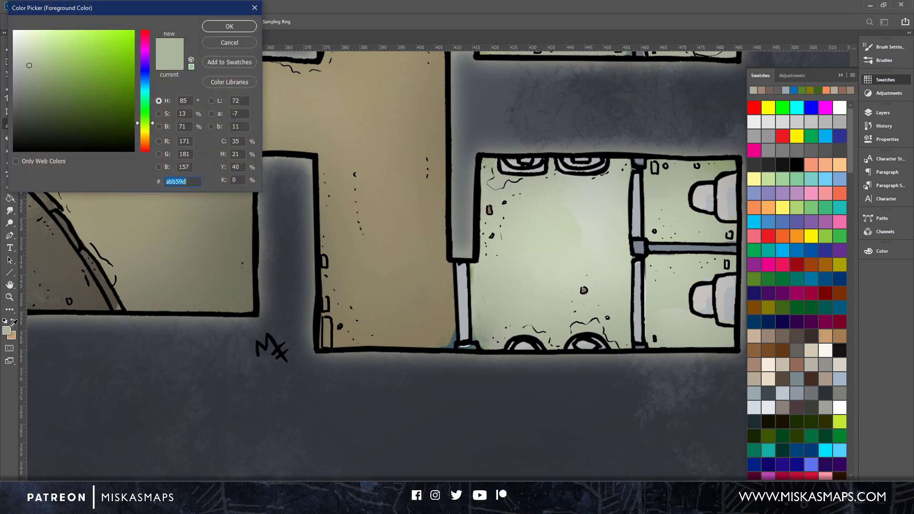
{"action": "left_click", "coordinate": [146, 93]}
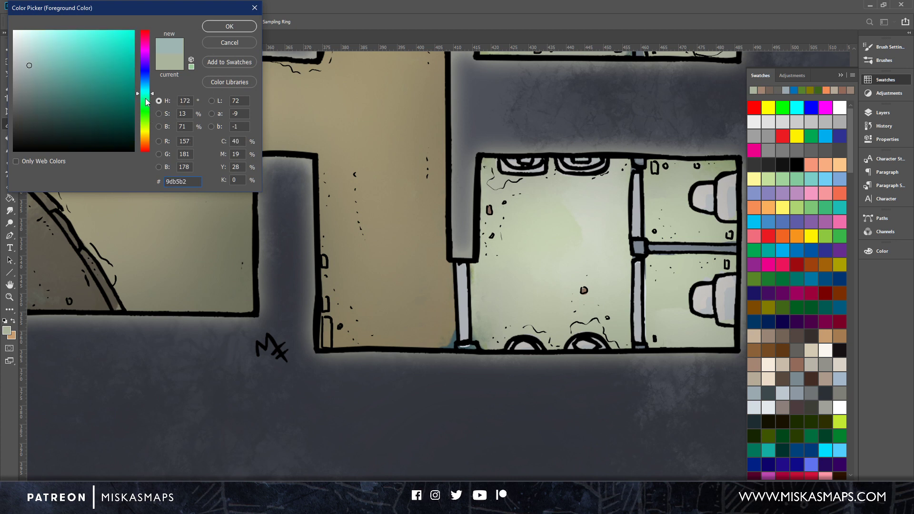
{"action": "left_click_drag", "start_coordinate": [148, 96], "coordinate": [148, 91]}
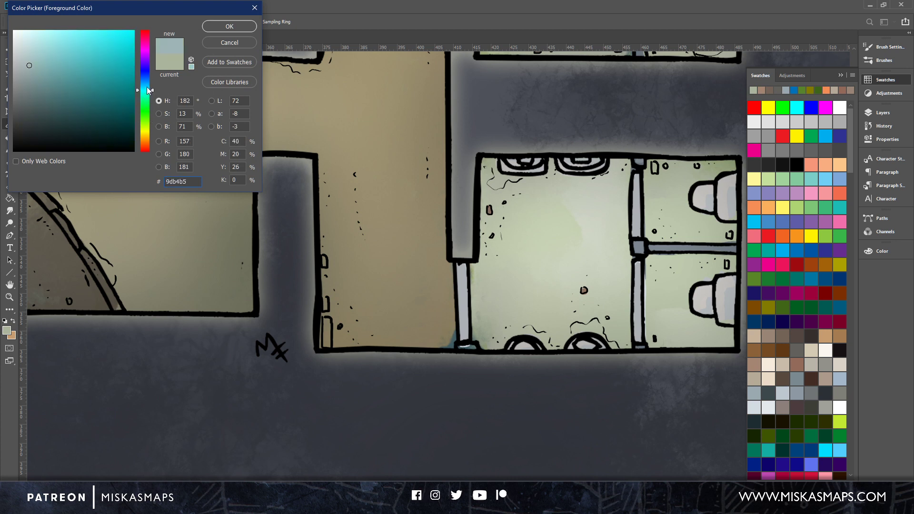
{"action": "left_click", "coordinate": [237, 28]}
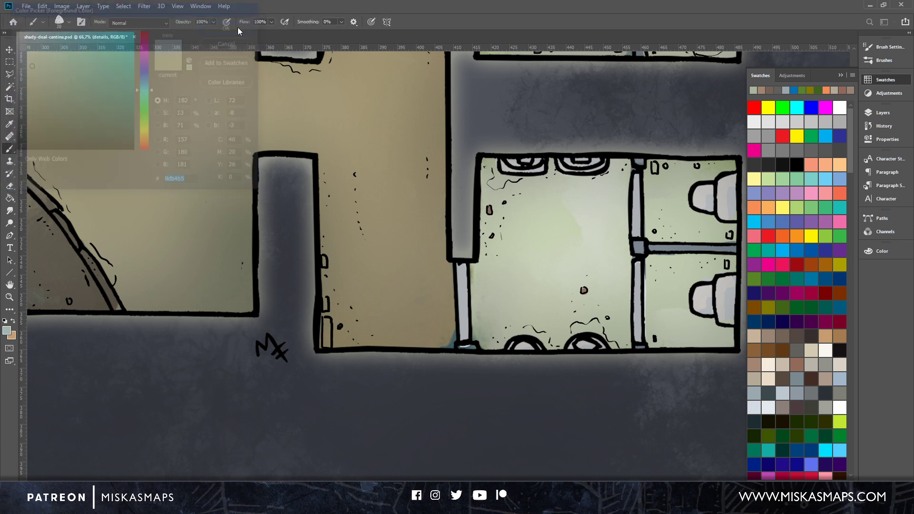
{"action": "left_click", "coordinate": [271, 22]}
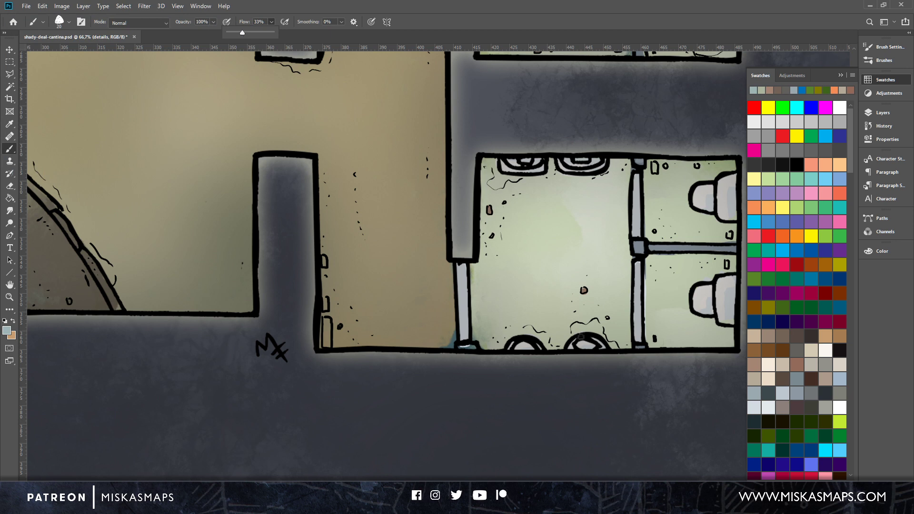
{"action": "left_click", "coordinate": [573, 334]}
{"action": "mouse_move", "coordinate": [493, 161]}
{"action": "left_mouse_down"}
{"action": "mouse_move", "coordinate": [490, 184]}
{"action": "mouse_move", "coordinate": [526, 177]}
{"action": "left_mouse_up"}
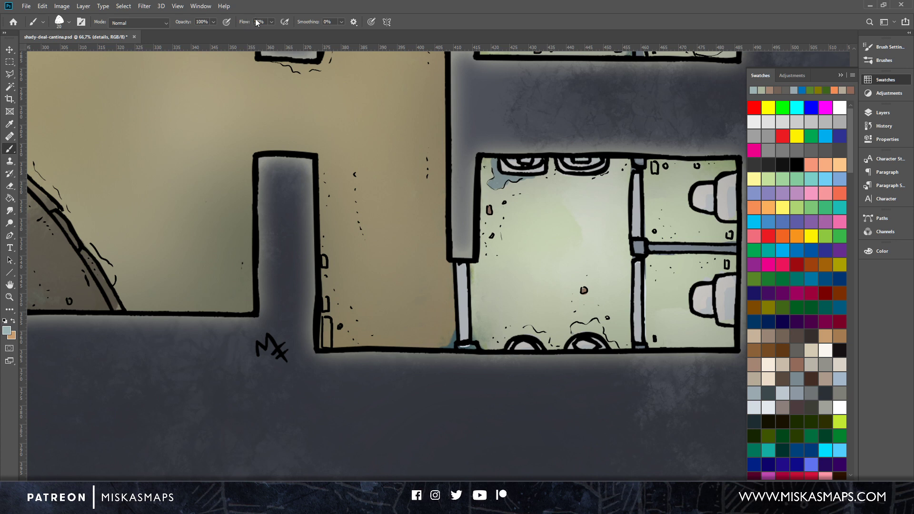
Reduce the brush flow to 10% and color the loose scraps in the upper restroom's stalls light grey and pale cream.
{"action": "left_click", "coordinate": [271, 22]}
{"action": "left_click_drag", "start_coordinate": [262, 31], "coordinate": [262, 29]}
{"action": "left_click_drag", "start_coordinate": [569, 188], "coordinate": [435, 413]}
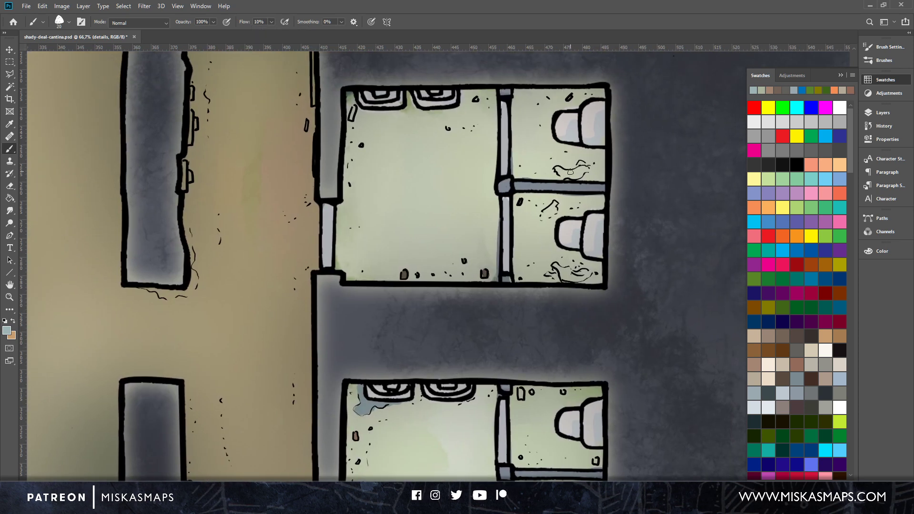
{"action": "left_click", "coordinate": [768, 119]}
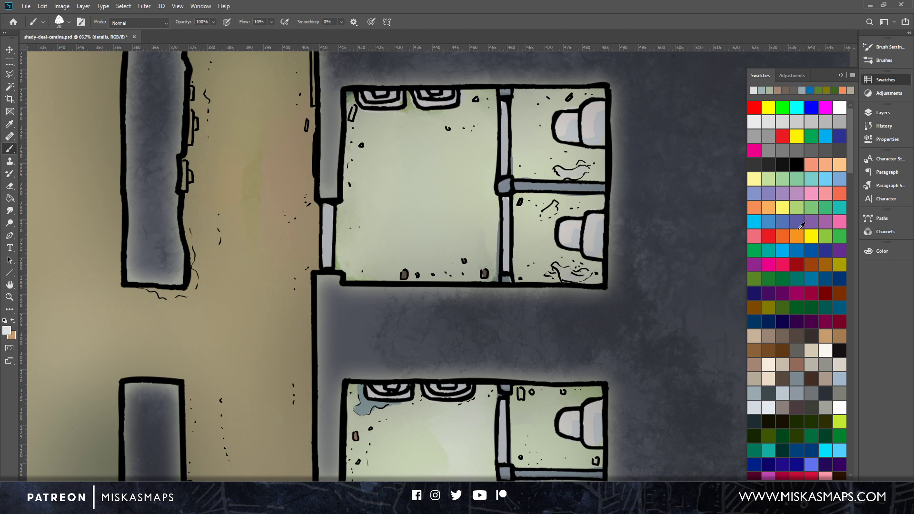
{"action": "left_click", "coordinate": [768, 363]}
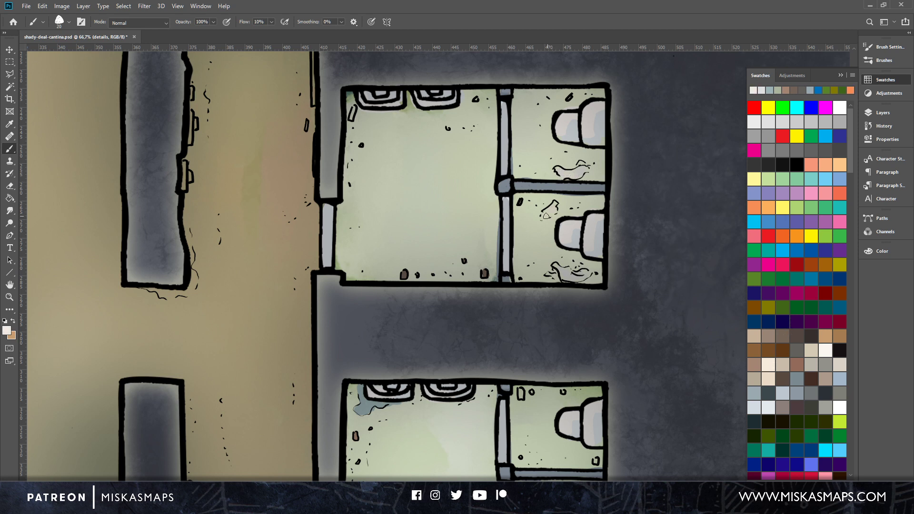
Paint the stains around the two basins on the lower restroom's bottom wall orange.
{"action": "left_click_drag", "start_coordinate": [577, 369], "coordinate": [607, 298]}
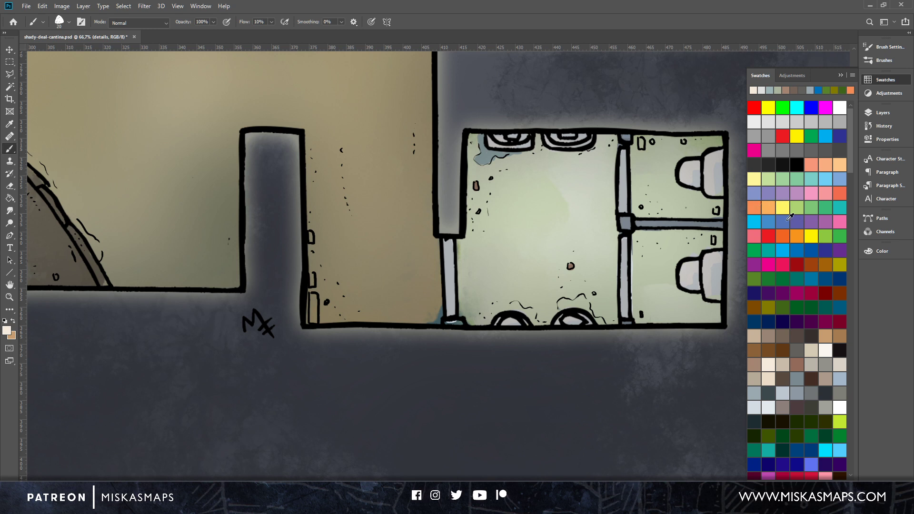
{"action": "left_click", "coordinate": [798, 234]}
{"action": "mouse_move", "coordinate": [566, 302]}
{"action": "left_mouse_down"}
{"action": "mouse_move", "coordinate": [603, 324]}
{"action": "mouse_move", "coordinate": [563, 300]}
{"action": "mouse_move", "coordinate": [540, 325]}
{"action": "mouse_move", "coordinate": [547, 324]}
{"action": "mouse_move", "coordinate": [512, 305]}
{"action": "left_mouse_up"}
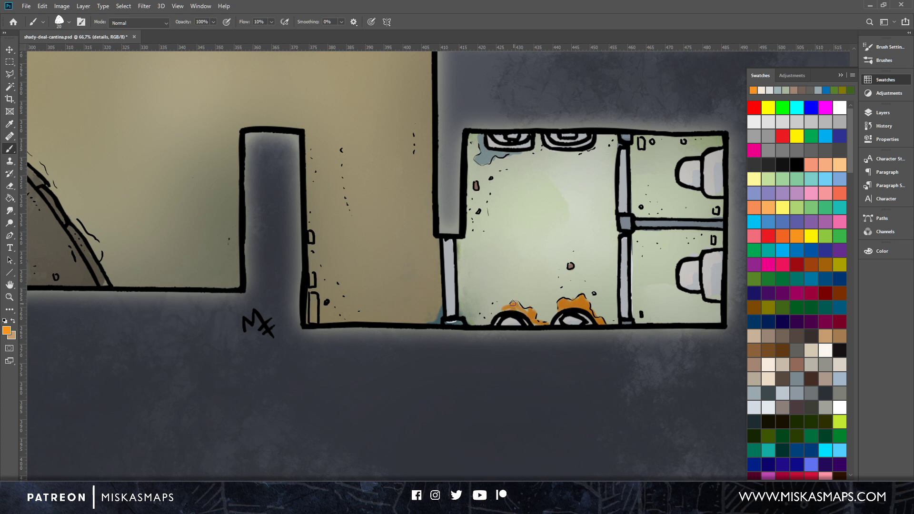
{"action": "mouse_move", "coordinate": [506, 307]}
{"action": "left_mouse_down"}
{"action": "mouse_move", "coordinate": [491, 322]}
{"action": "mouse_move", "coordinate": [506, 307]}
{"action": "left_mouse_up"}
Sample the restroom floor color and lower the brush to 17% opacity and 51% flow.
{"action": "left_click", "coordinate": [548, 300], "text": "alt"}
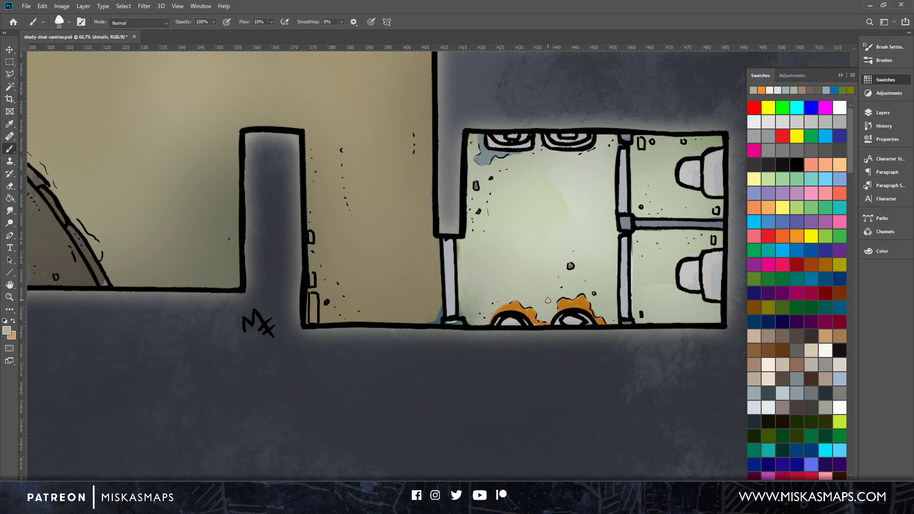
{"action": "left_click", "coordinate": [213, 22]}
{"action": "left_click_drag", "start_coordinate": [179, 30], "coordinate": [178, 25]}
{"action": "left_click", "coordinate": [271, 22]}
Mix a muted tan brush color (#cca475) starting from the orange of the stain.
{"action": "left_click", "coordinate": [7, 331]}
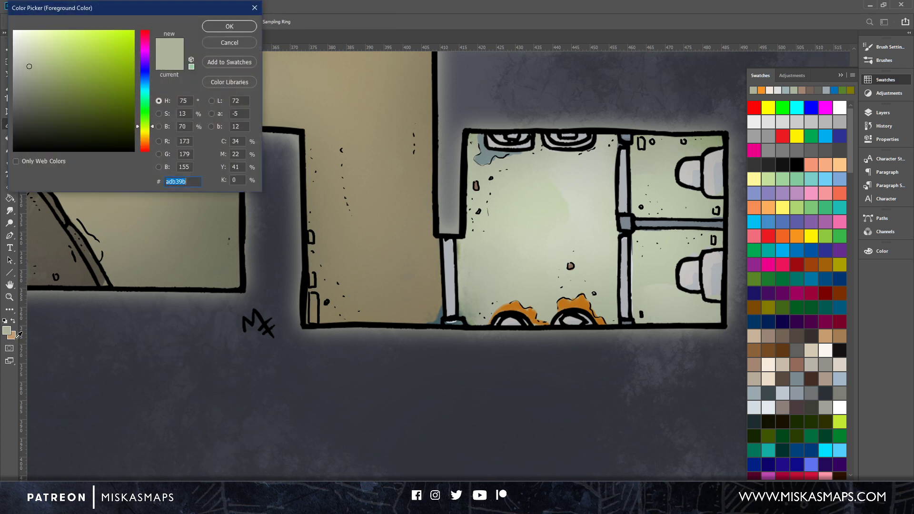
{"action": "left_click", "coordinate": [147, 131]}
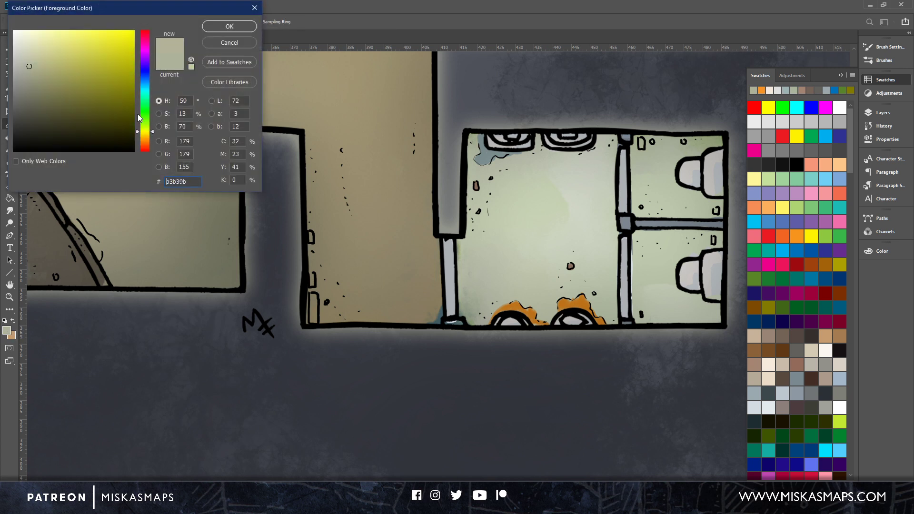
{"action": "left_click", "coordinate": [50, 61]}
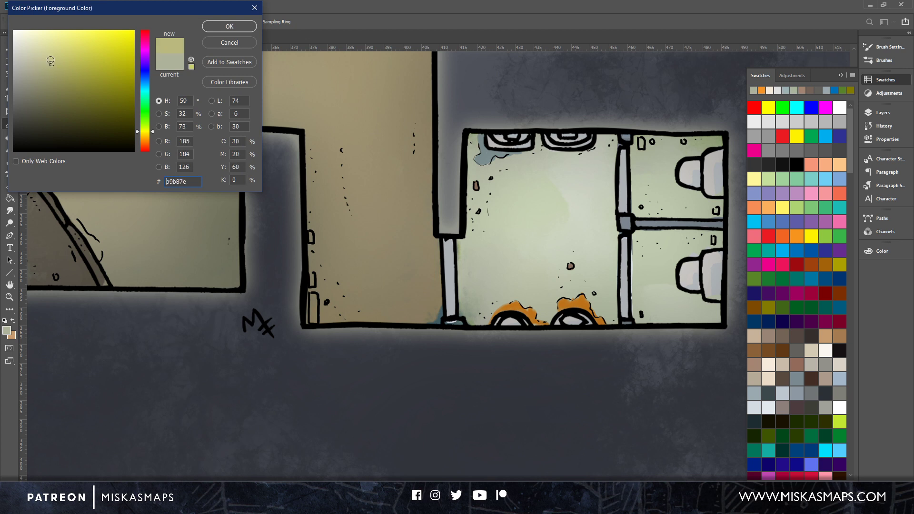
{"action": "left_click", "coordinate": [503, 308]}
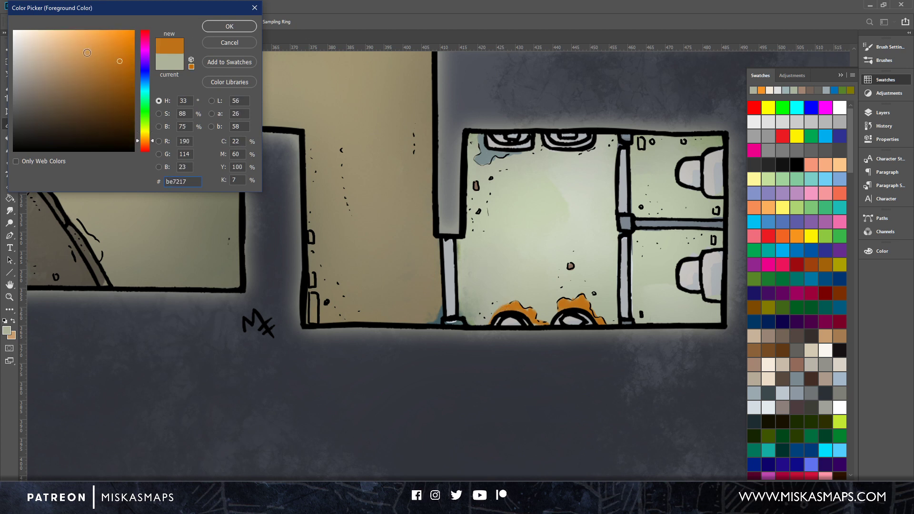
{"action": "left_click_drag", "start_coordinate": [79, 55], "coordinate": [65, 54]}
{"action": "left_click", "coordinate": [222, 22]}
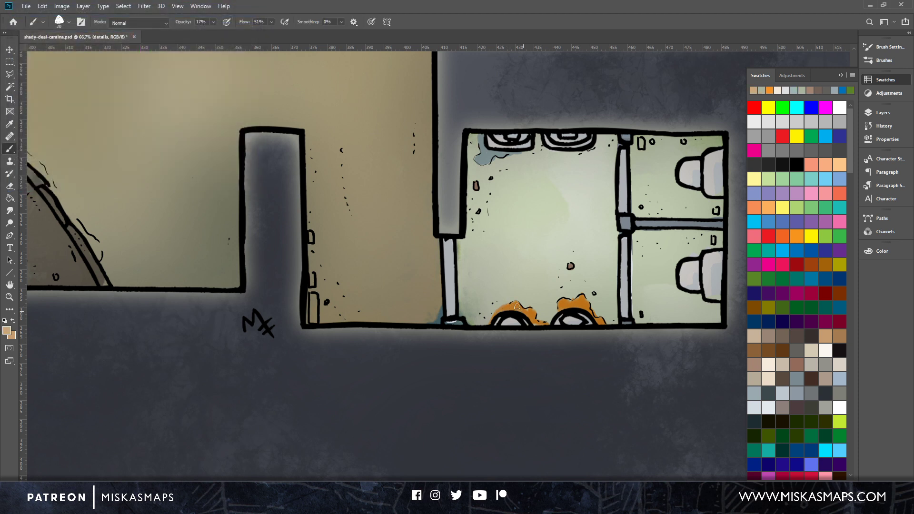
Set the brush opacity and flow to 100% and repaint the orange stains around the bottom-wall basins tan.
{"action": "left_click", "coordinate": [213, 22]}
{"action": "left_click_drag", "start_coordinate": [214, 30], "coordinate": [279, 44]}
{"action": "left_click", "coordinate": [498, 313]}
{"action": "left_click", "coordinate": [499, 312]}
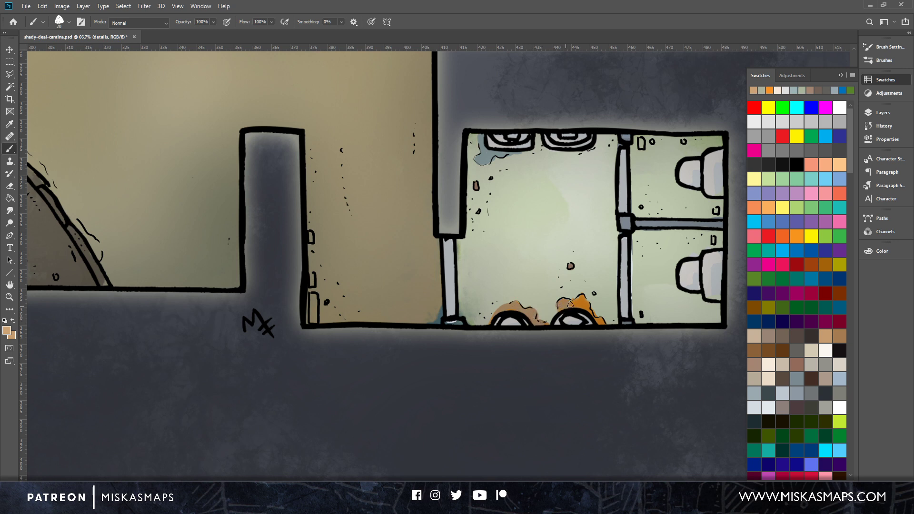
{"action": "left_click", "coordinate": [7, 330]}
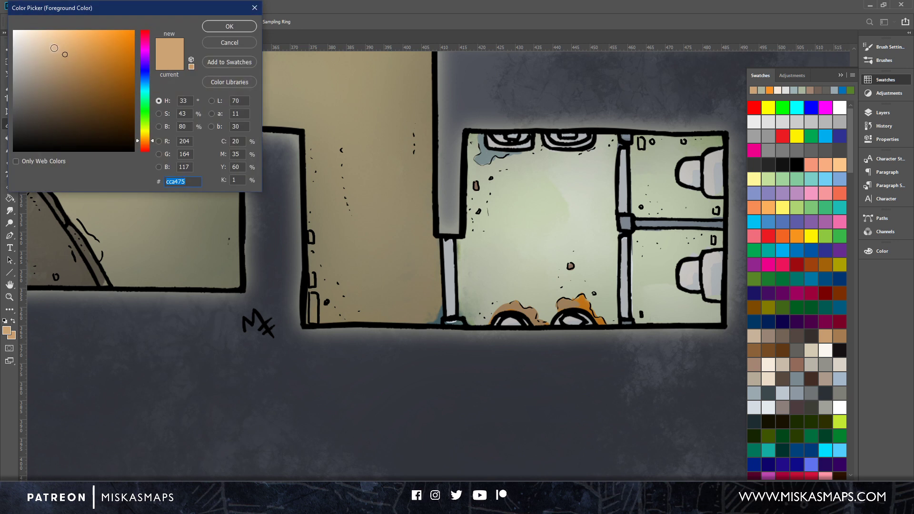
Choose a lighter tan foreground colour and repaint the orange stains around the two sinks along the washroom's lower wall.
{"action": "left_click_drag", "start_coordinate": [54, 47], "coordinate": [42, 45]}
{"action": "left_click", "coordinate": [231, 27]}
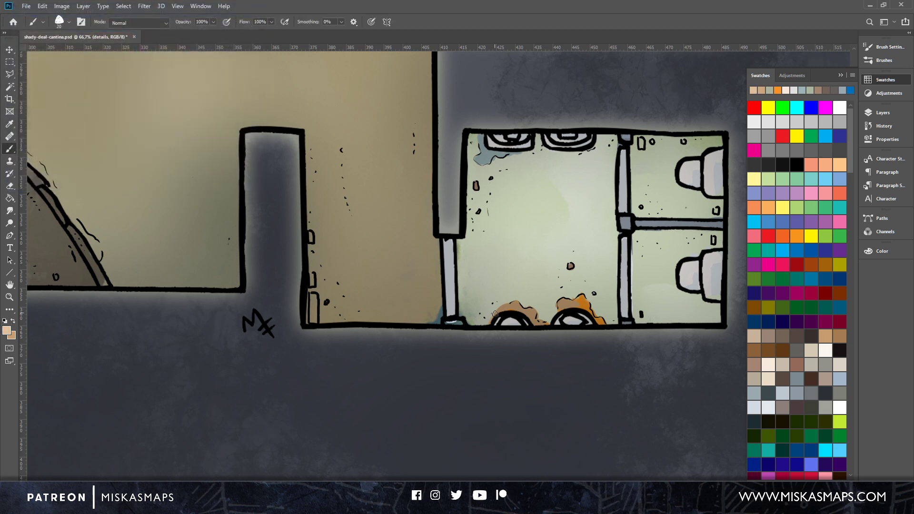
{"action": "mouse_move", "coordinate": [495, 314]}
{"action": "left_mouse_down"}
{"action": "mouse_move", "coordinate": [533, 318]}
{"action": "mouse_move", "coordinate": [513, 308]}
{"action": "mouse_move", "coordinate": [516, 301]}
{"action": "mouse_move", "coordinate": [536, 323]}
{"action": "mouse_move", "coordinate": [582, 297]}
{"action": "mouse_move", "coordinate": [596, 320]}
{"action": "left_mouse_up"}
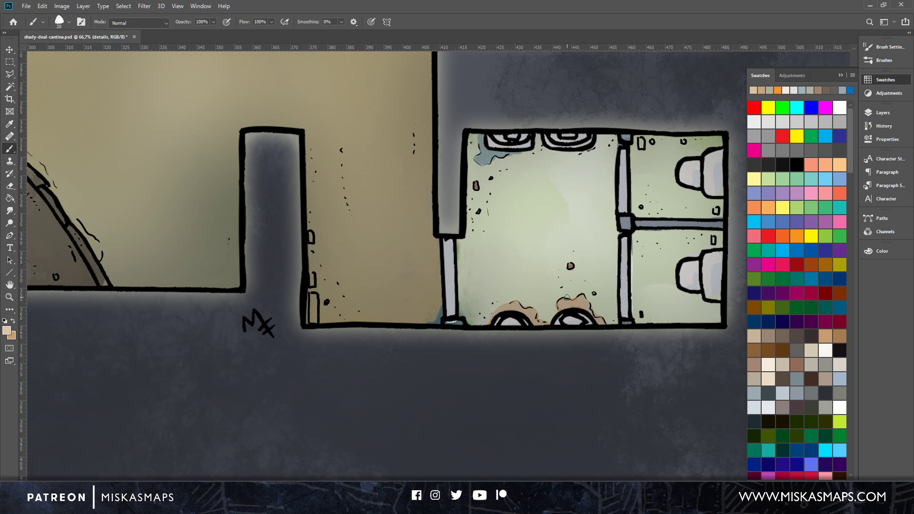
Colour the small debris in the washroom's upper stall light tan and the box on the corridor's left wall brown.
{"action": "left_click_drag", "start_coordinate": [610, 303], "coordinate": [406, 399]}
{"action": "left_click", "coordinate": [758, 335]}
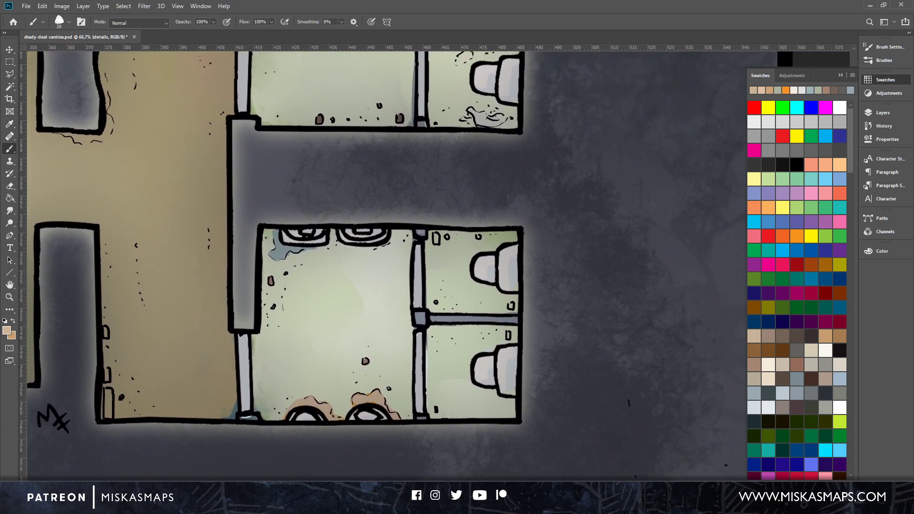
{"action": "left_click_drag", "start_coordinate": [436, 238], "coordinate": [437, 241]}
{"action": "left_click", "coordinate": [511, 305]}
{"action": "left_click_drag", "start_coordinate": [519, 300], "coordinate": [715, 180]}
{"action": "left_click", "coordinate": [785, 336]}
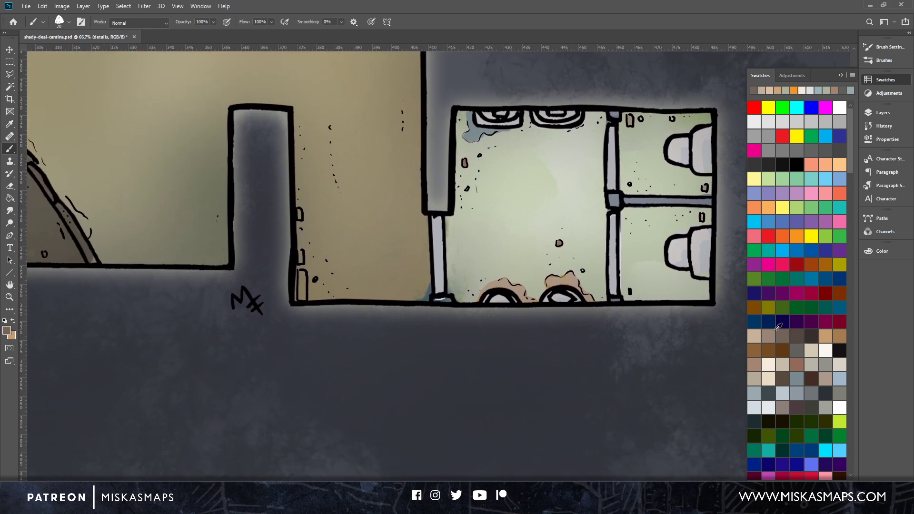
{"action": "left_click_drag", "start_coordinate": [301, 273], "coordinate": [302, 297]}
Paint the lower sections of the two wedge-shaped speakers on the semicircular stage with a dark brown swatch.
{"action": "left_click_drag", "start_coordinate": [413, 255], "coordinate": [559, 364]}
{"action": "left_click_drag", "start_coordinate": [457, 280], "coordinate": [654, 314]}
{"action": "left_click_drag", "start_coordinate": [518, 355], "coordinate": [634, 323]}
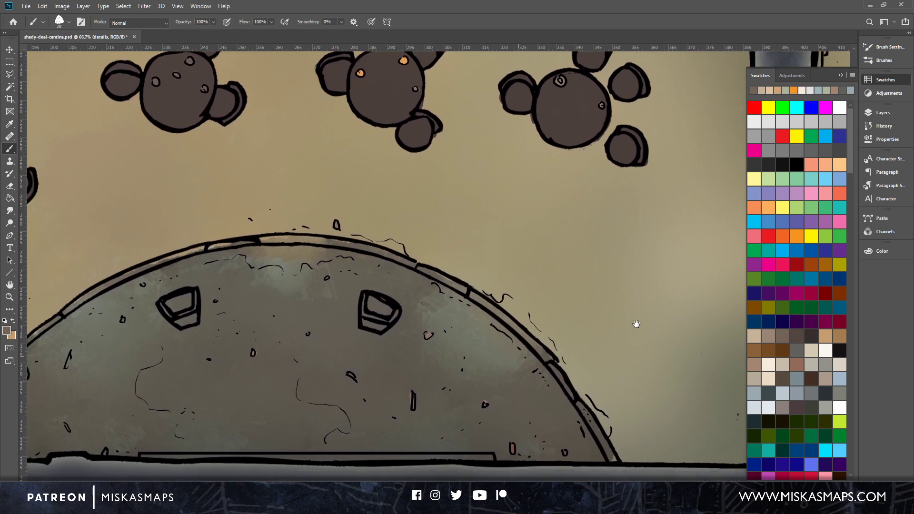
{"action": "left_click_drag", "start_coordinate": [539, 392], "coordinate": [623, 347]}
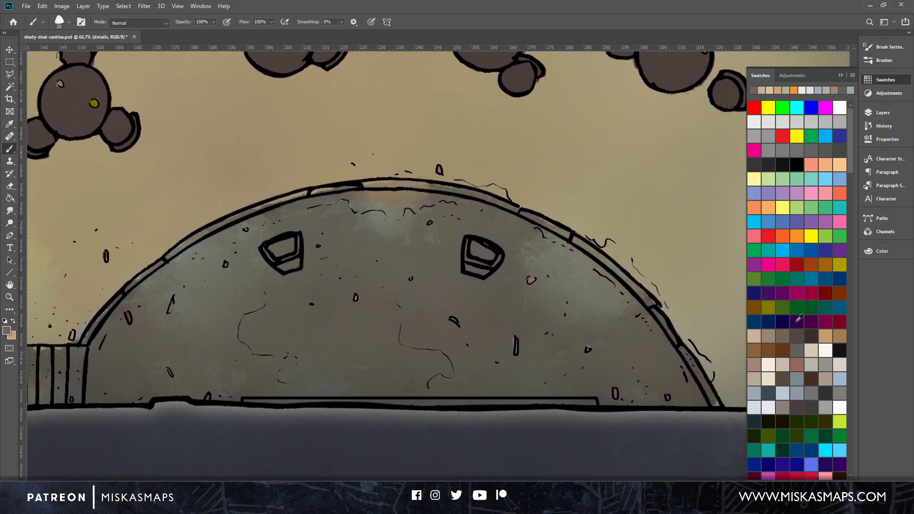
{"action": "left_click", "coordinate": [799, 327]}
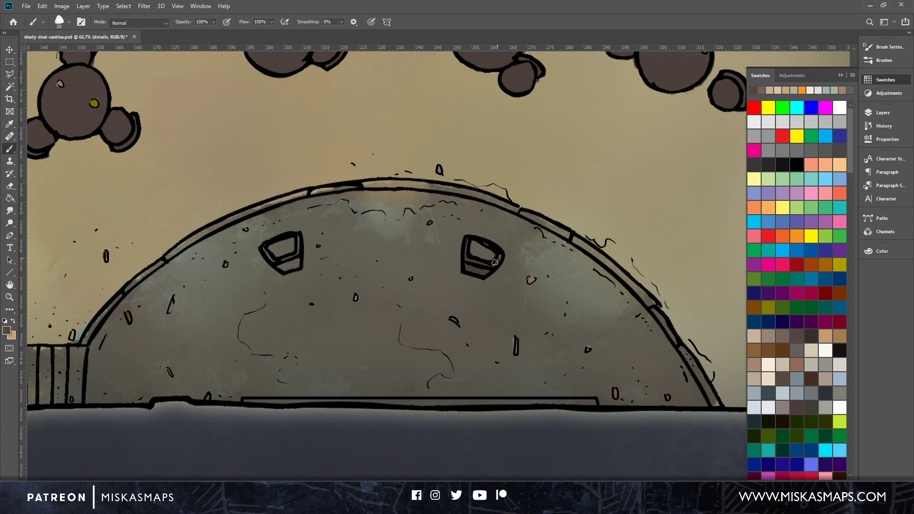
{"action": "mouse_move", "coordinate": [262, 248]}
{"action": "left_mouse_down"}
{"action": "mouse_move", "coordinate": [286, 264]}
{"action": "mouse_move", "coordinate": [299, 257]}
{"action": "left_mouse_up"}
Fill the inner faces of the two stage speakers with a dark grey swatch.
{"action": "left_click", "coordinate": [815, 332]}
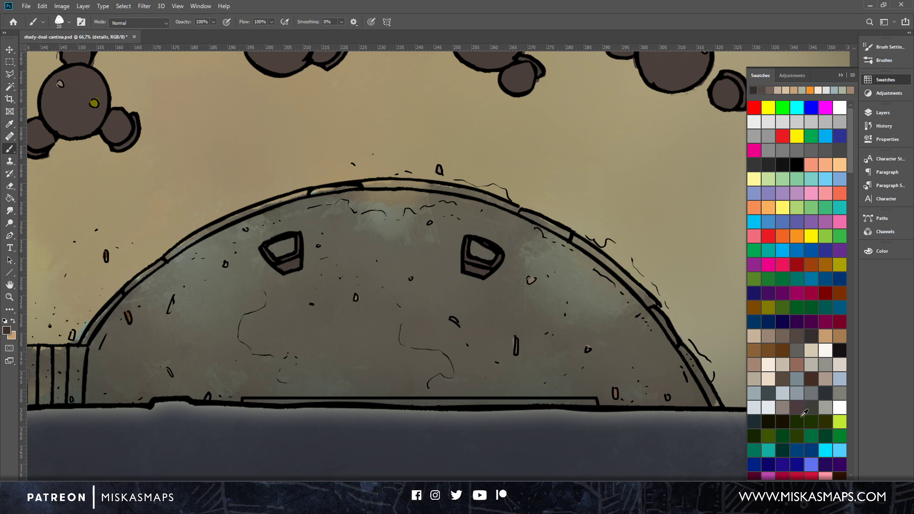
{"action": "left_click", "coordinate": [827, 148]}
{"action": "left_click", "coordinate": [764, 160]}
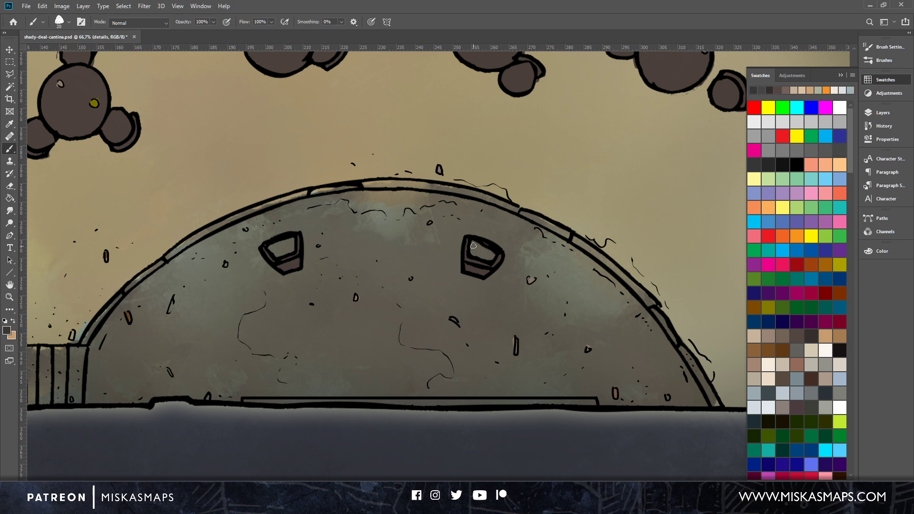
{"action": "left_click_drag", "start_coordinate": [473, 246], "coordinate": [484, 249]}
{"action": "left_click_drag", "start_coordinate": [267, 249], "coordinate": [293, 244]}
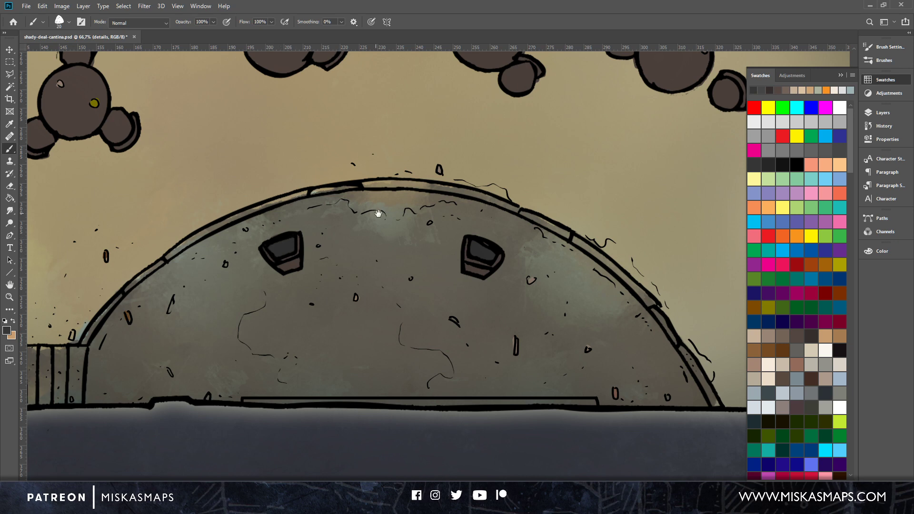
Switch to the soft round pressure-opacity brush "Pehmeä pyöreä, paine, peittävyys" at 92 px with 31% opacity.
{"action": "left_click_drag", "start_coordinate": [345, 276], "coordinate": [641, 352]}
{"action": "left_click_drag", "start_coordinate": [523, 357], "coordinate": [633, 381]}
{"action": "left_click_drag", "start_coordinate": [582, 219], "coordinate": [626, 375]}
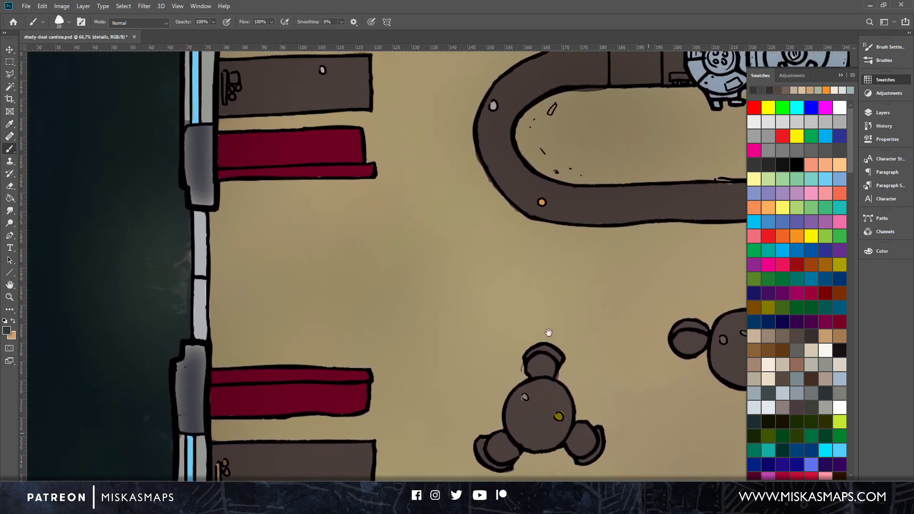
{"action": "left_click_drag", "start_coordinate": [514, 302], "coordinate": [629, 389]}
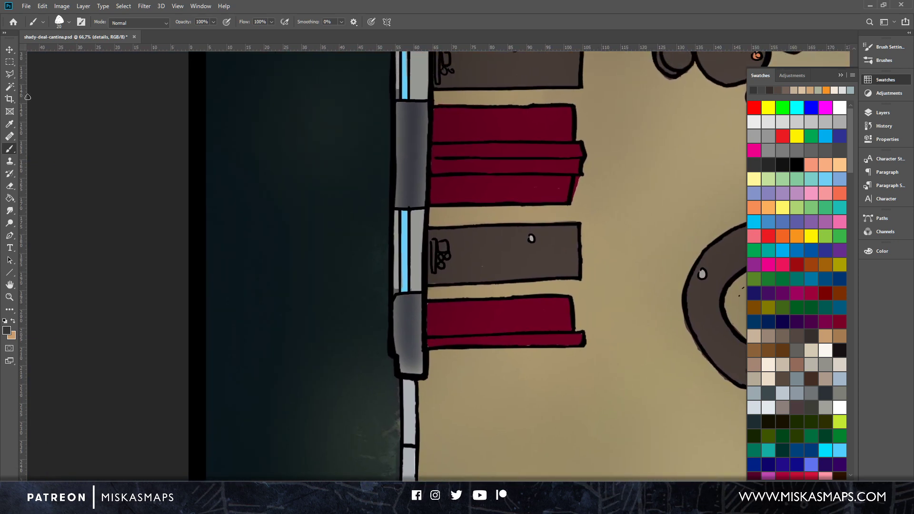
{"action": "left_click", "coordinate": [68, 22]}
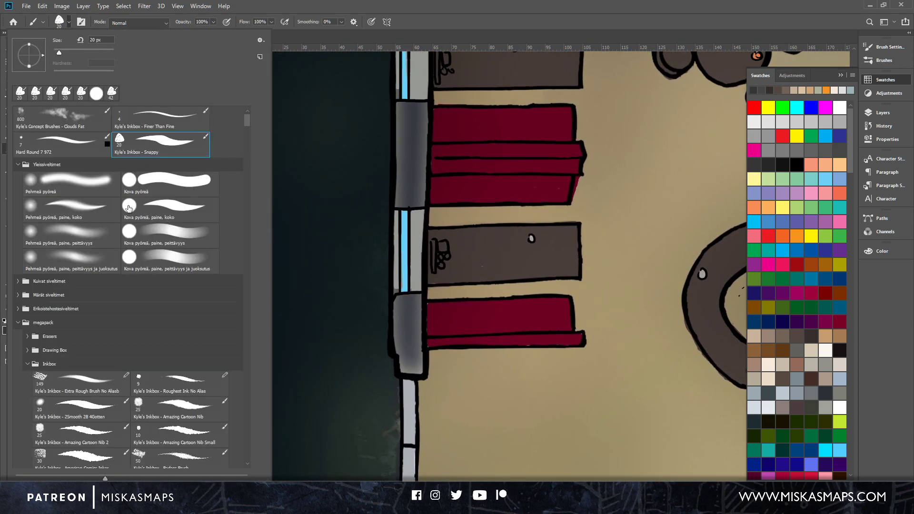
{"action": "left_click", "coordinate": [97, 235]}
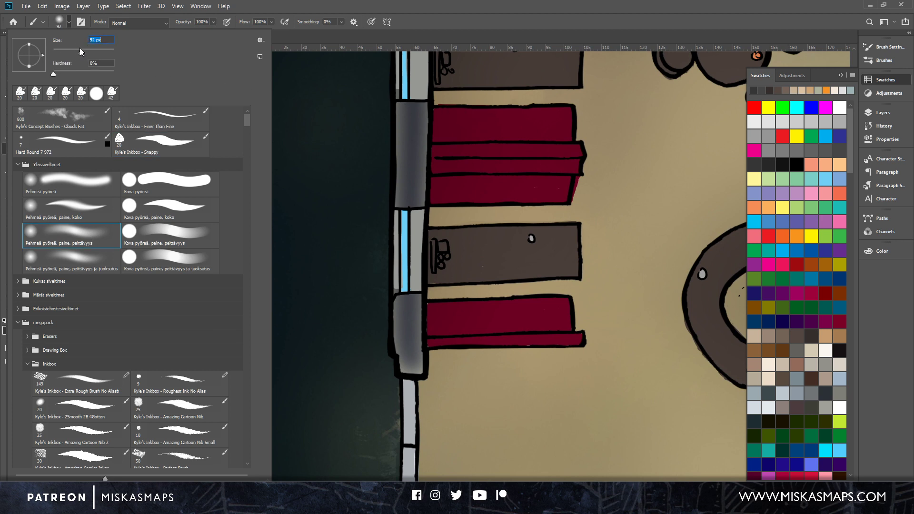
{"action": "left_click", "coordinate": [299, 8]}
{"action": "left_click", "coordinate": [213, 22]}
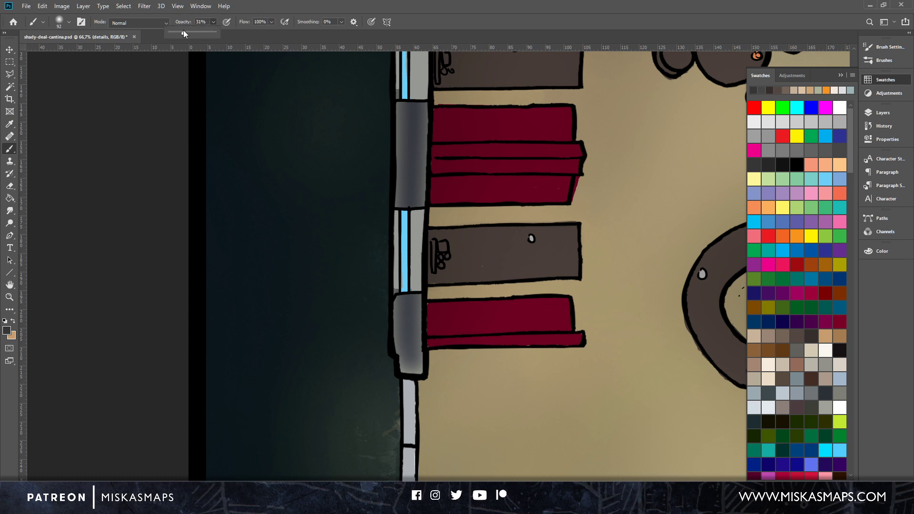
{"action": "left_click", "coordinate": [454, 33]}
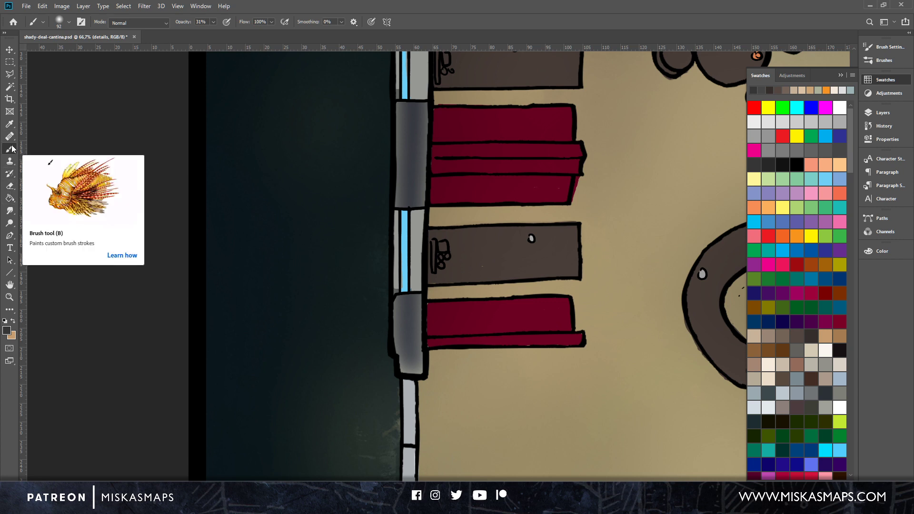
Set the foreground colour to a bright cyan with hue 182.
{"action": "left_click", "coordinate": [7, 330]}
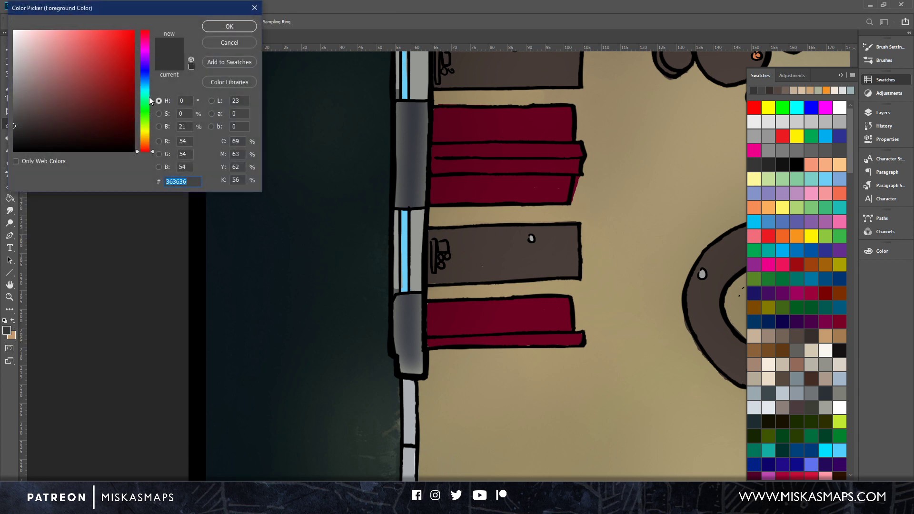
{"action": "left_click_drag", "start_coordinate": [149, 97], "coordinate": [147, 91]}
{"action": "left_click_drag", "start_coordinate": [80, 42], "coordinate": [105, 31]}
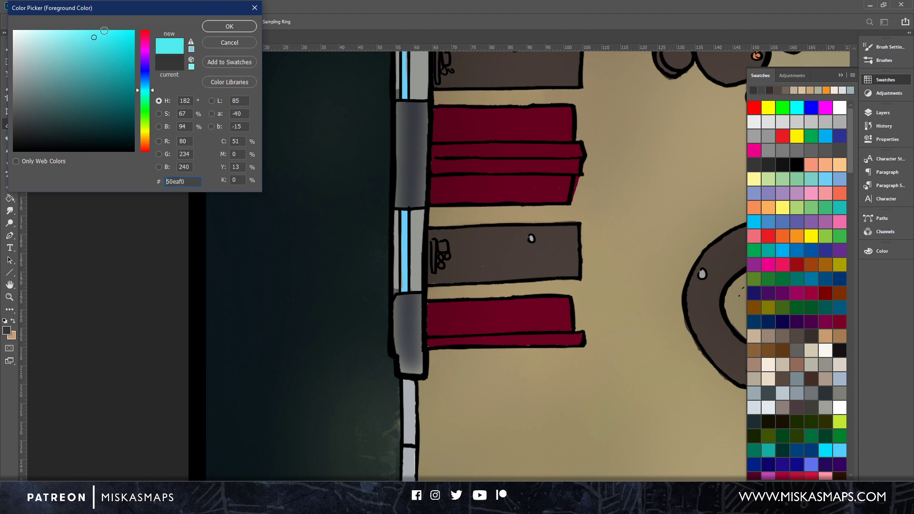
{"action": "left_click", "coordinate": [229, 26]}
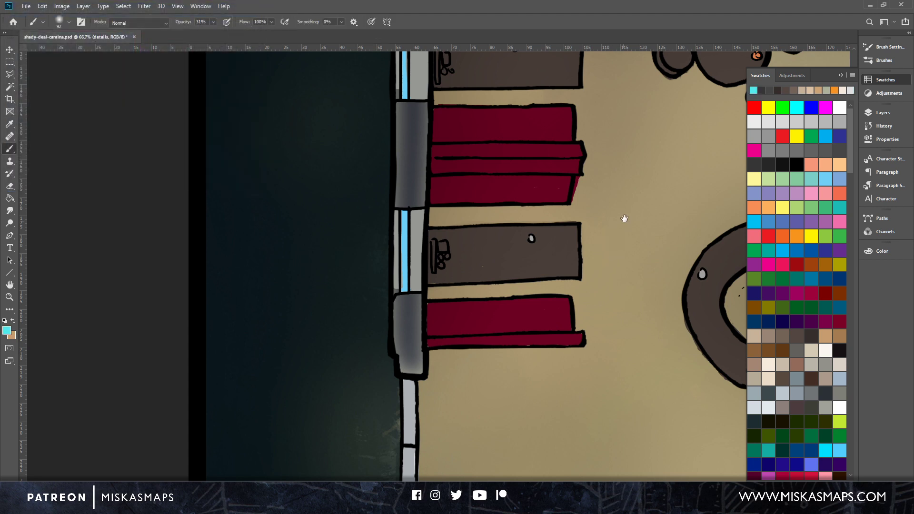
Paint a soft cyan glow over the computer on the desk in the upper office.
{"action": "left_click_drag", "start_coordinate": [624, 218], "coordinate": [636, 152]}
{"action": "left_click_drag", "start_coordinate": [567, 261], "coordinate": [672, 98]}
{"action": "left_click_drag", "start_coordinate": [567, 271], "coordinate": [493, 355]}
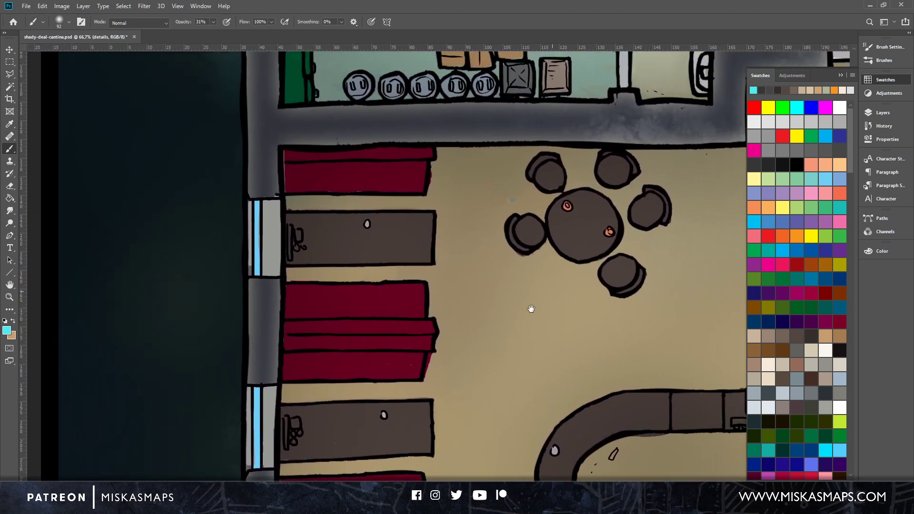
{"action": "left_click_drag", "start_coordinate": [567, 247], "coordinate": [449, 329]}
{"action": "left_click_drag", "start_coordinate": [553, 305], "coordinate": [458, 322]}
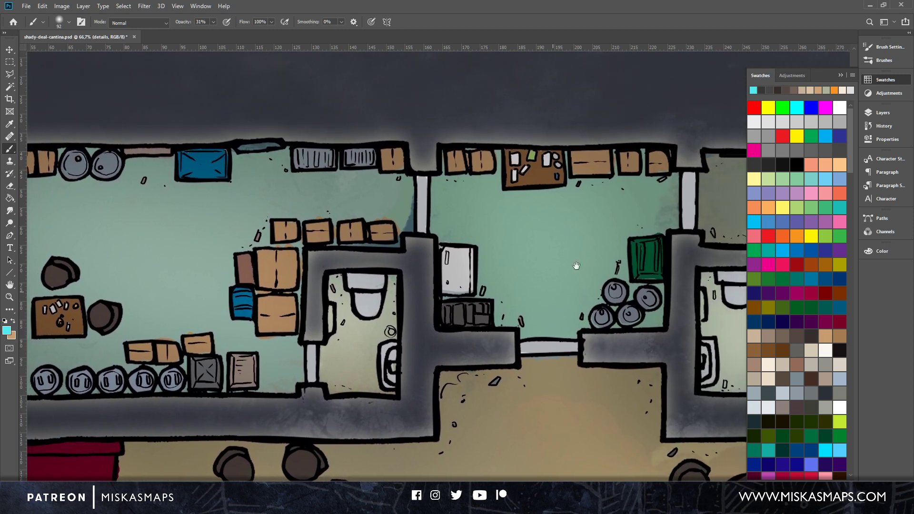
{"action": "left_click_drag", "start_coordinate": [575, 265], "coordinate": [403, 332]}
{"action": "left_click_drag", "start_coordinate": [653, 261], "coordinate": [421, 264]}
{"action": "left_click_drag", "start_coordinate": [617, 271], "coordinate": [541, 245]}
{"action": "mouse_move", "coordinate": [455, 212]}
{"action": "left_mouse_down"}
{"action": "mouse_move", "coordinate": [548, 284]}
{"action": "mouse_move", "coordinate": [534, 250]}
{"action": "mouse_move", "coordinate": [552, 293]}
{"action": "mouse_move", "coordinate": [535, 276]}
{"action": "mouse_move", "coordinate": [546, 270]}
{"action": "mouse_move", "coordinate": [548, 284]}
{"action": "mouse_move", "coordinate": [555, 240]}
{"action": "mouse_move", "coordinate": [560, 258]}
{"action": "left_mouse_up"}
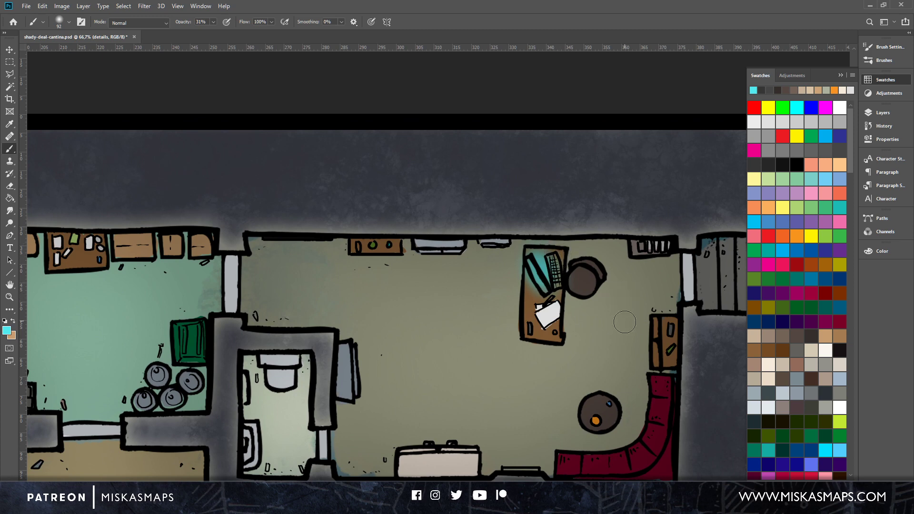
Paint a wide soft cyan glow around the domed orange machine against the wall beside the stairs.
{"action": "left_click_drag", "start_coordinate": [736, 381], "coordinate": [543, 309]}
{"action": "left_click_drag", "start_coordinate": [618, 420], "coordinate": [567, 277]}
{"action": "mouse_move", "coordinate": [621, 400]}
{"action": "left_mouse_down"}
{"action": "mouse_move", "coordinate": [514, 382]}
{"action": "mouse_move", "coordinate": [507, 406]}
{"action": "left_mouse_up"}
{"action": "mouse_move", "coordinate": [493, 225]}
{"action": "left_mouse_down"}
{"action": "mouse_move", "coordinate": [478, 221]}
{"action": "mouse_move", "coordinate": [482, 203]}
{"action": "left_mouse_up"}
{"action": "left_click_drag", "start_coordinate": [607, 275], "coordinate": [467, 287]}
{"action": "left_click_drag", "start_coordinate": [544, 195], "coordinate": [556, 195]}
{"action": "left_click_drag", "start_coordinate": [534, 317], "coordinate": [574, 62]}
{"action": "left_click_drag", "start_coordinate": [541, 316], "coordinate": [552, 265]}
{"action": "mouse_move", "coordinate": [365, 284]}
{"action": "left_mouse_down"}
{"action": "mouse_move", "coordinate": [389, 257]}
{"action": "mouse_move", "coordinate": [439, 283]}
{"action": "mouse_move", "coordinate": [442, 305]}
{"action": "mouse_move", "coordinate": [385, 250]}
{"action": "mouse_move", "coordinate": [436, 281]}
{"action": "left_mouse_up"}
{"action": "mouse_move", "coordinate": [341, 284]}
{"action": "left_mouse_down"}
{"action": "mouse_move", "coordinate": [377, 242]}
{"action": "mouse_move", "coordinate": [440, 288]}
{"action": "left_mouse_up"}
{"action": "mouse_move", "coordinate": [323, 265]}
{"action": "left_mouse_down"}
{"action": "mouse_move", "coordinate": [456, 274]}
{"action": "mouse_move", "coordinate": [442, 278]}
{"action": "mouse_move", "coordinate": [463, 302]}
{"action": "mouse_move", "coordinate": [459, 266]}
{"action": "mouse_move", "coordinate": [469, 300]}
{"action": "mouse_move", "coordinate": [450, 252]}
{"action": "mouse_move", "coordinate": [357, 232]}
{"action": "mouse_move", "coordinate": [321, 302]}
{"action": "mouse_move", "coordinate": [366, 229]}
{"action": "mouse_move", "coordinate": [463, 284]}
{"action": "left_mouse_up"}
{"action": "left_click_drag", "start_coordinate": [377, 276], "coordinate": [449, 293]}
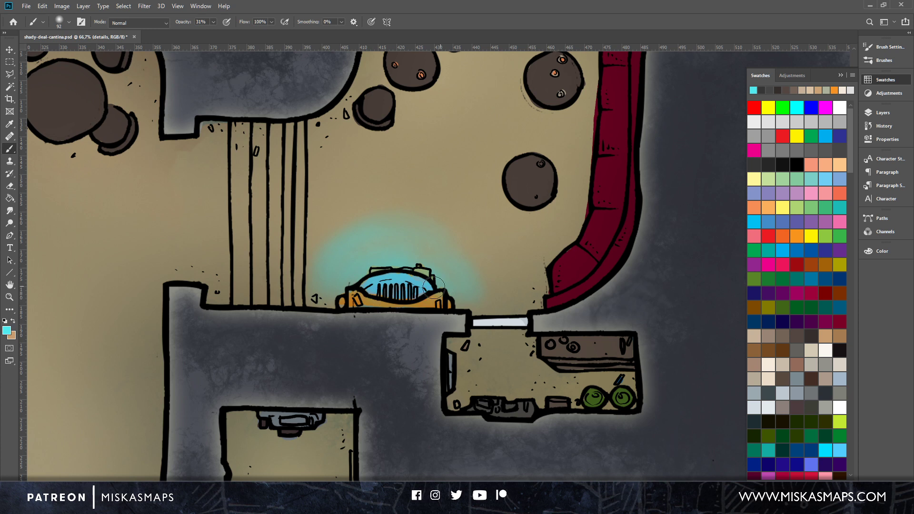
Add a soft cyan glow to the device on the upper wall of the narrow corridor.
{"action": "left_click_drag", "start_coordinate": [511, 314], "coordinate": [592, 162]}
{"action": "left_click_drag", "start_coordinate": [532, 286], "coordinate": [561, 237]}
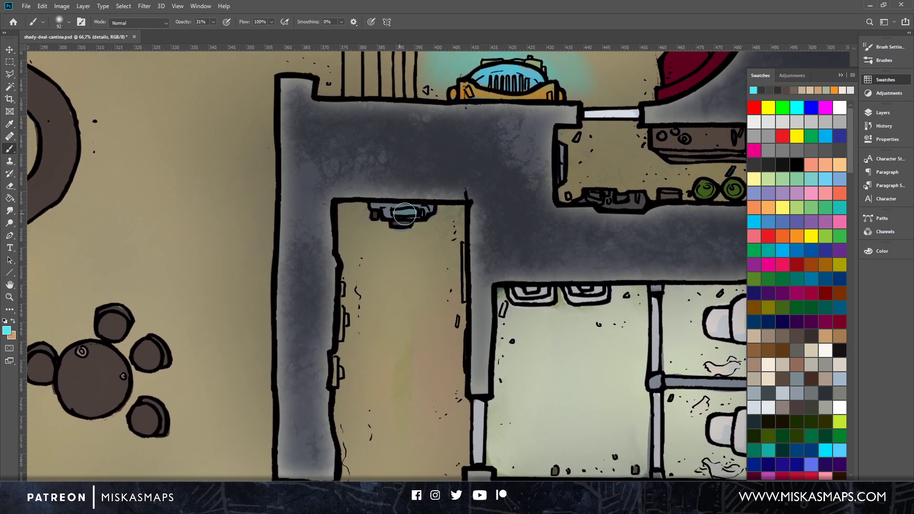
{"action": "mouse_move", "coordinate": [400, 218]}
{"action": "left_mouse_down"}
{"action": "mouse_move", "coordinate": [375, 237]}
{"action": "mouse_move", "coordinate": [394, 250]}
{"action": "mouse_move", "coordinate": [427, 232]}
{"action": "left_mouse_up"}
Add a cyan glow over the small device beside the sink on the oval bar counter.
{"action": "left_click_drag", "start_coordinate": [423, 318], "coordinate": [638, 398]}
{"action": "left_click_drag", "start_coordinate": [420, 379], "coordinate": [697, 217]}
{"action": "left_click_drag", "start_coordinate": [515, 332], "coordinate": [576, 364]}
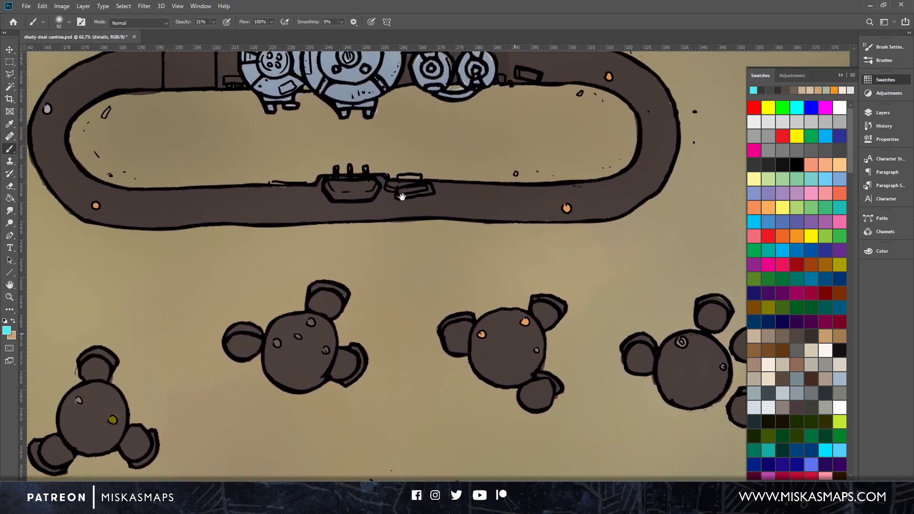
{"action": "mouse_move", "coordinate": [401, 191]}
{"action": "left_mouse_down"}
{"action": "mouse_move", "coordinate": [404, 179]}
{"action": "mouse_move", "coordinate": [419, 183]}
{"action": "left_mouse_up"}
Paint soft orange glows over the four short light segments along the stage's curved edge using an orange swatch.
{"action": "left_click_drag", "start_coordinate": [505, 325], "coordinate": [667, 211]}
{"action": "left_click_drag", "start_coordinate": [516, 433], "coordinate": [548, 276]}
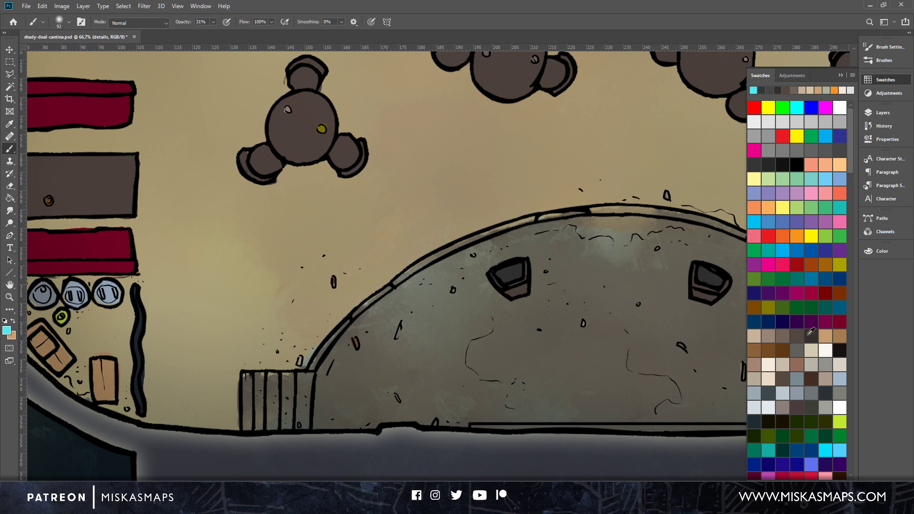
{"action": "left_click", "coordinate": [800, 232]}
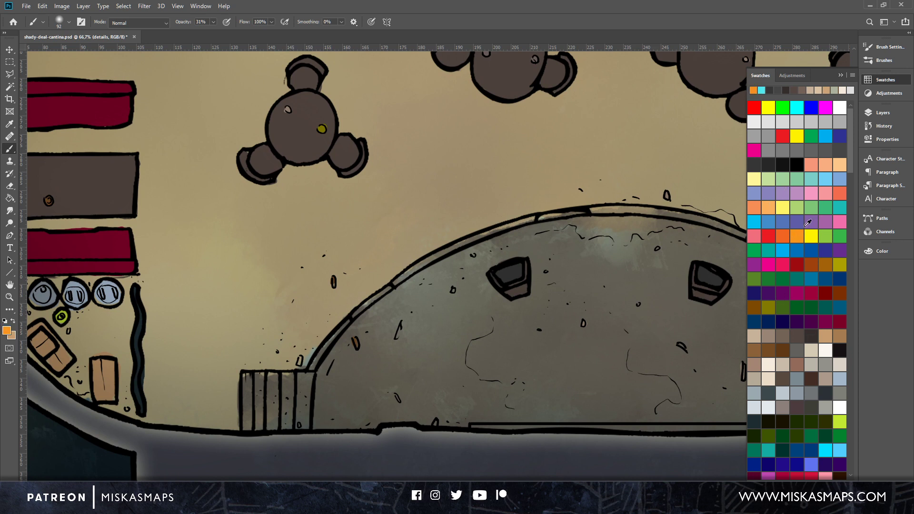
{"action": "mouse_move", "coordinate": [386, 286]}
{"action": "left_mouse_down"}
{"action": "mouse_move", "coordinate": [353, 315]}
{"action": "mouse_move", "coordinate": [388, 281]}
{"action": "mouse_move", "coordinate": [353, 305]}
{"action": "left_mouse_up"}
{"action": "left_click_drag", "start_coordinate": [574, 204], "coordinate": [571, 206]}
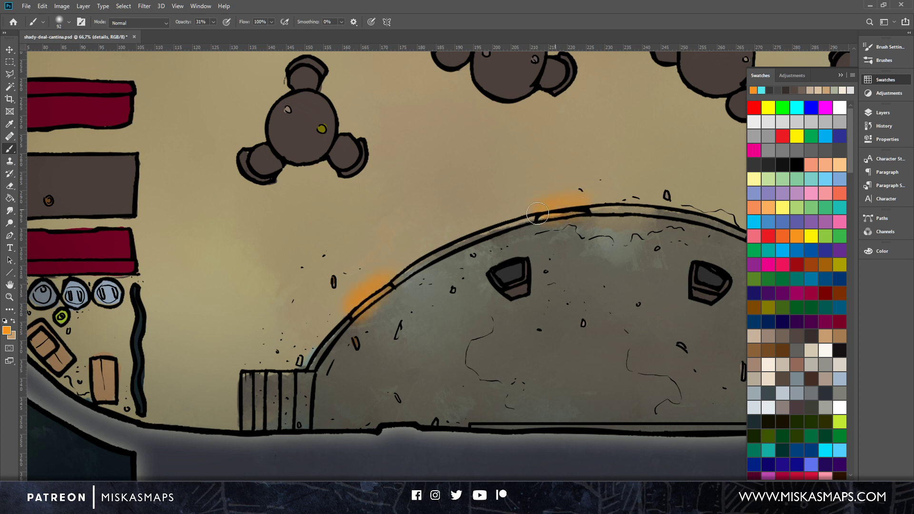
{"action": "left_click_drag", "start_coordinate": [610, 267], "coordinate": [257, 273]}
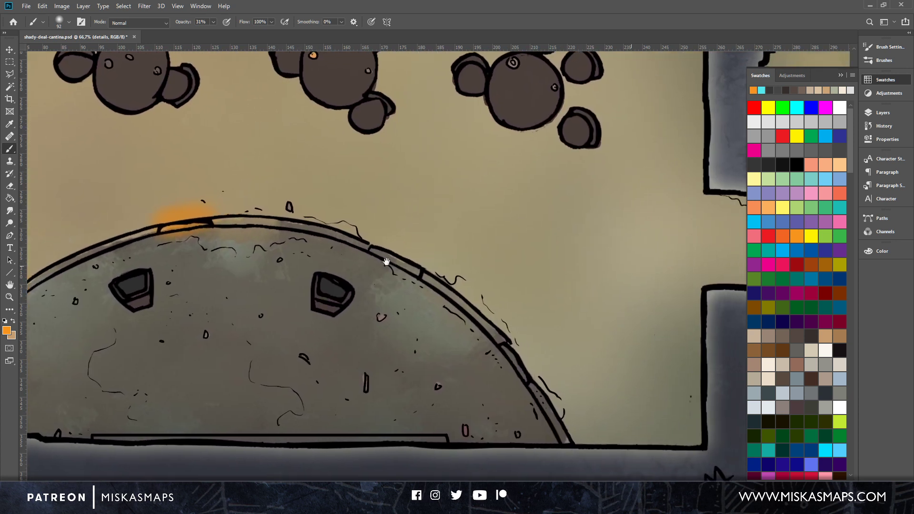
{"action": "left_click_drag", "start_coordinate": [378, 247], "coordinate": [418, 267]}
{"action": "left_click_drag", "start_coordinate": [491, 336], "coordinate": [526, 374]}
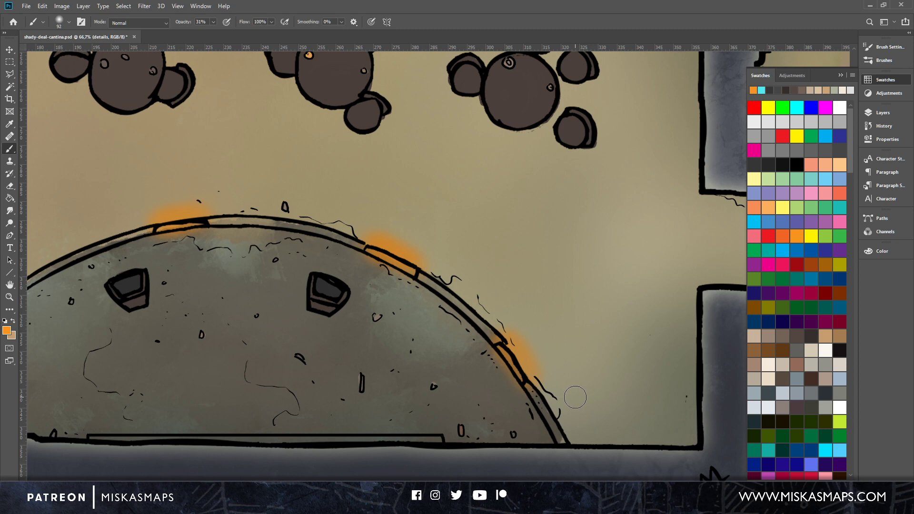
Dab orange glows over the four small lights on the large round tank at the bar.
{"action": "left_click_drag", "start_coordinate": [365, 189], "coordinate": [515, 464]}
{"action": "left_click_drag", "start_coordinate": [410, 219], "coordinate": [482, 353]}
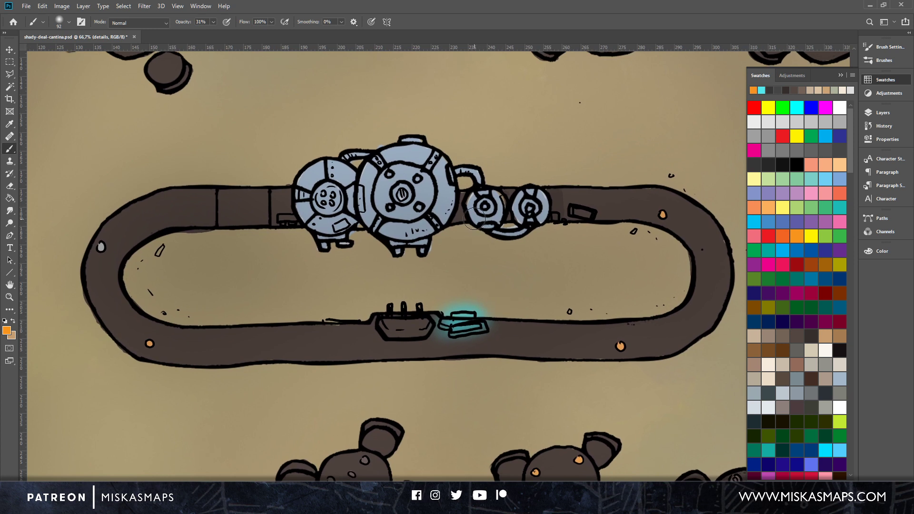
{"action": "left_click", "coordinate": [389, 208]}
{"action": "left_click", "coordinate": [388, 175]}
{"action": "left_click", "coordinate": [416, 177]}
{"action": "left_click", "coordinate": [419, 208]}
{"action": "left_click", "coordinate": [419, 208]}
{"action": "left_click", "coordinate": [418, 179]}
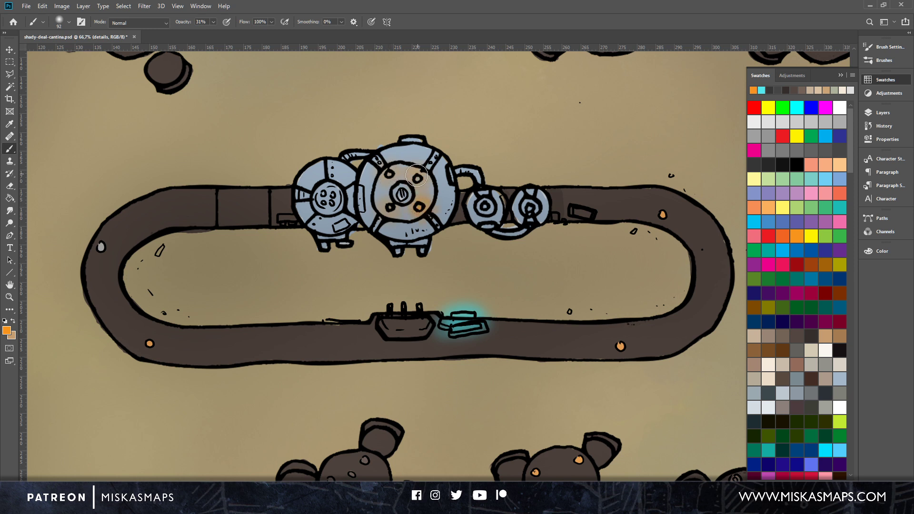
{"action": "left_click", "coordinate": [389, 174]}
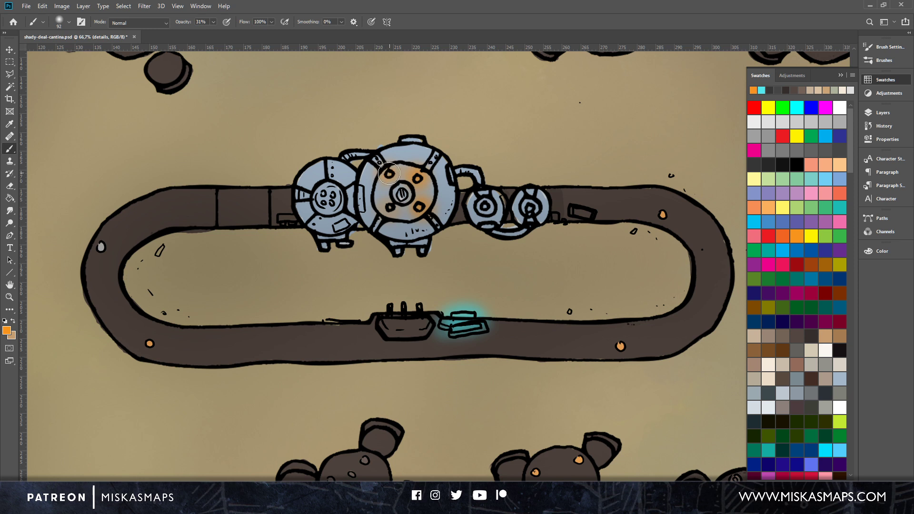
{"action": "left_click", "coordinate": [391, 208]}
{"action": "left_click", "coordinate": [389, 204]}
Fill the sink basin on the oval bar counter with orange-red using the Kyle's Inkbox - Snappy brush at 20 px.
{"action": "left_click", "coordinate": [787, 236]}
{"action": "left_click", "coordinate": [68, 22]}
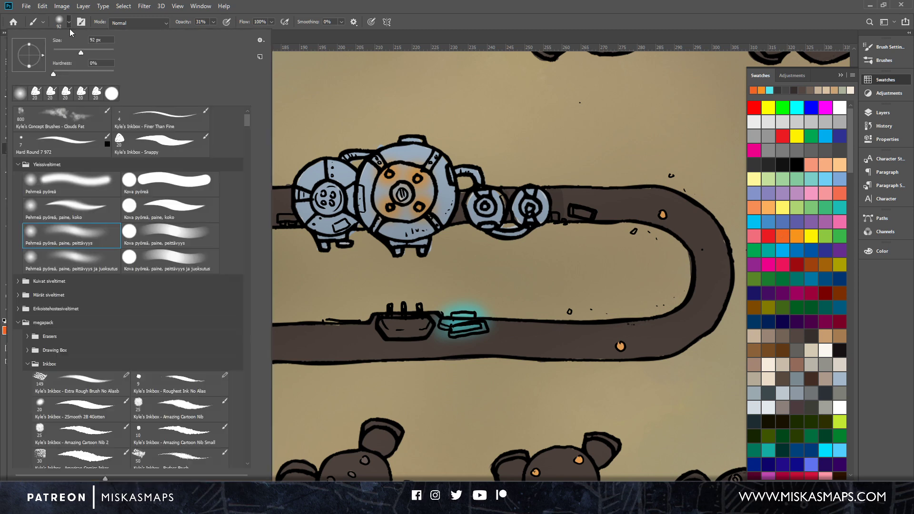
{"action": "left_click", "coordinate": [34, 93]}
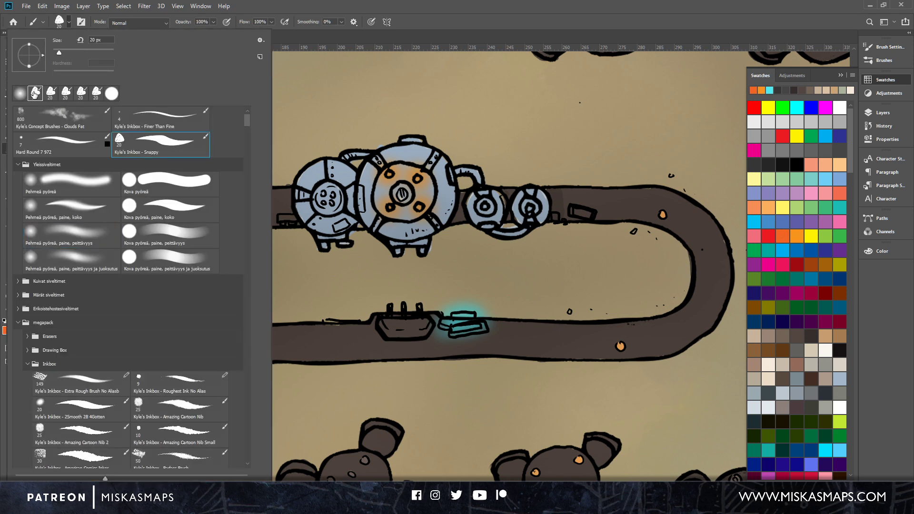
{"action": "left_click", "coordinate": [387, 326]}
{"action": "mouse_move", "coordinate": [381, 319]}
{"action": "left_mouse_down"}
{"action": "mouse_move", "coordinate": [399, 334]}
{"action": "mouse_move", "coordinate": [423, 320]}
{"action": "left_mouse_up"}
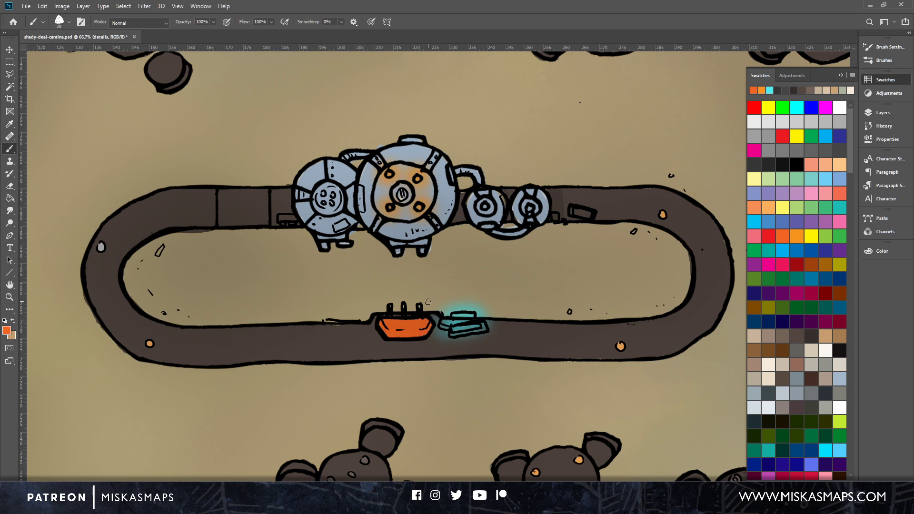
Paint the small rectangular device on the counter beside the round tanks bright blue with a soft 20 px pressure-opacity brush.
{"action": "left_click", "coordinate": [756, 220]}
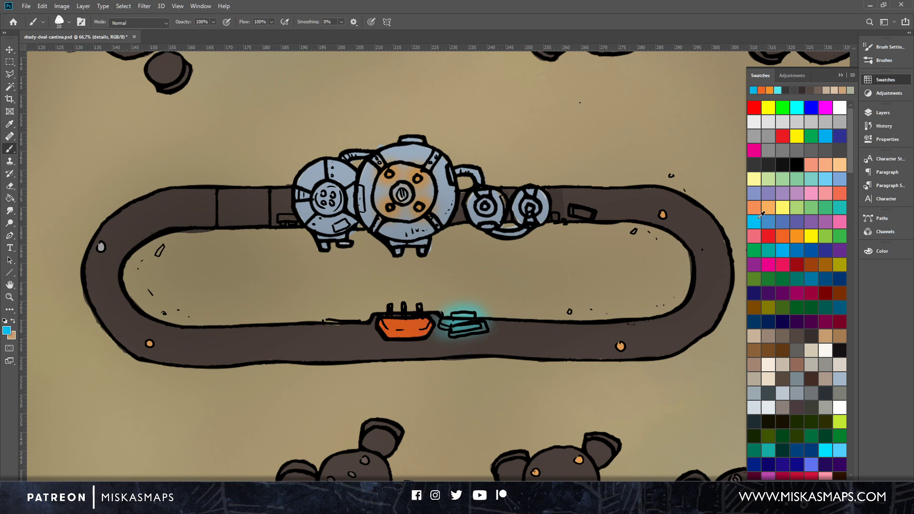
{"action": "left_click", "coordinate": [68, 22]}
{"action": "left_click", "coordinate": [35, 95]}
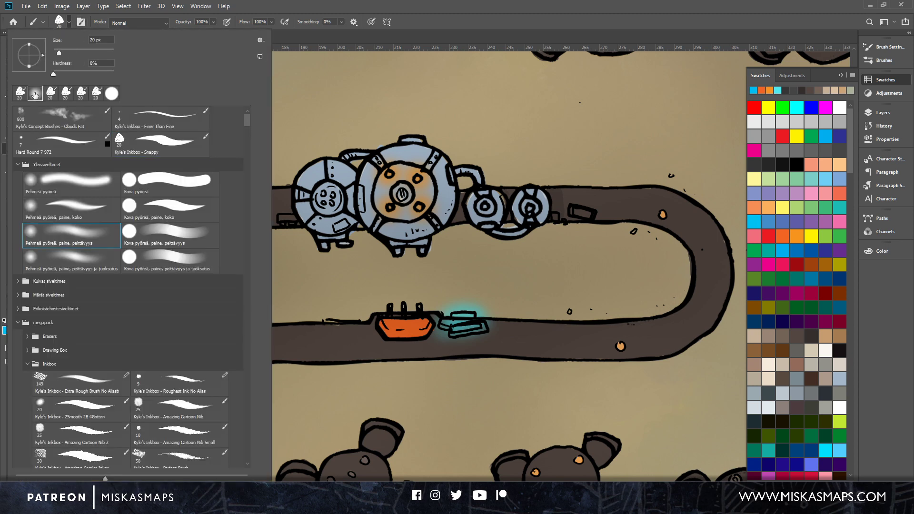
{"action": "left_click", "coordinate": [572, 212]}
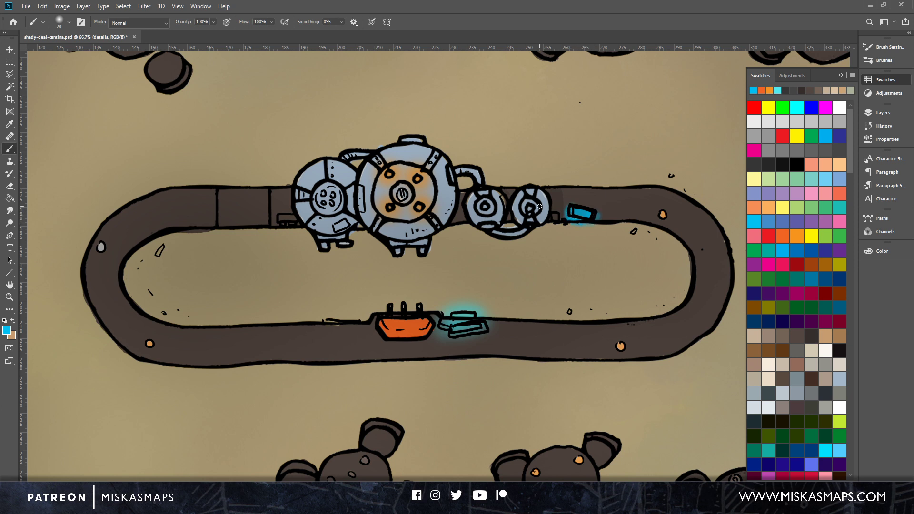
Colour the small box on the counter beside the smaller riveted tank blue-grey with the Kyle's Inkbox - Snappy brush.
{"action": "left_click", "coordinate": [61, 21]}
{"action": "left_click", "coordinate": [35, 92]}
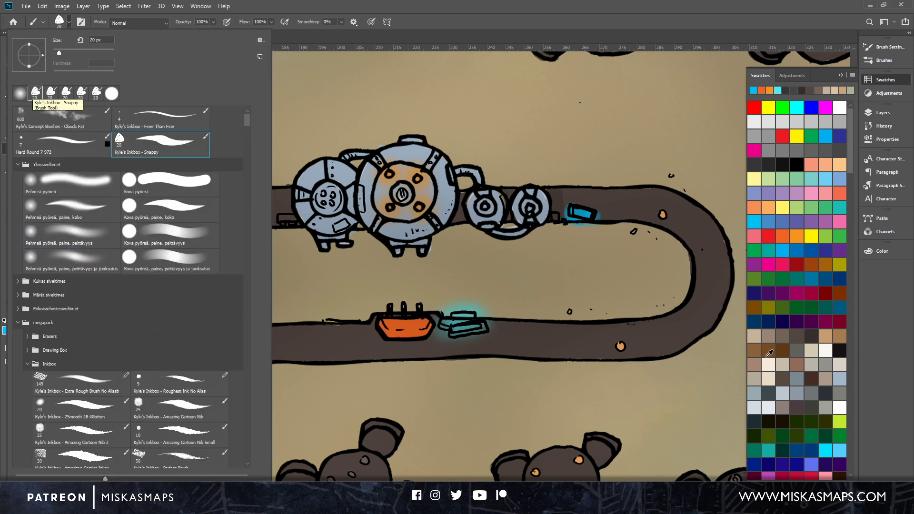
{"action": "left_click", "coordinate": [797, 379]}
{"action": "left_click_drag", "start_coordinate": [281, 219], "coordinate": [292, 219]}
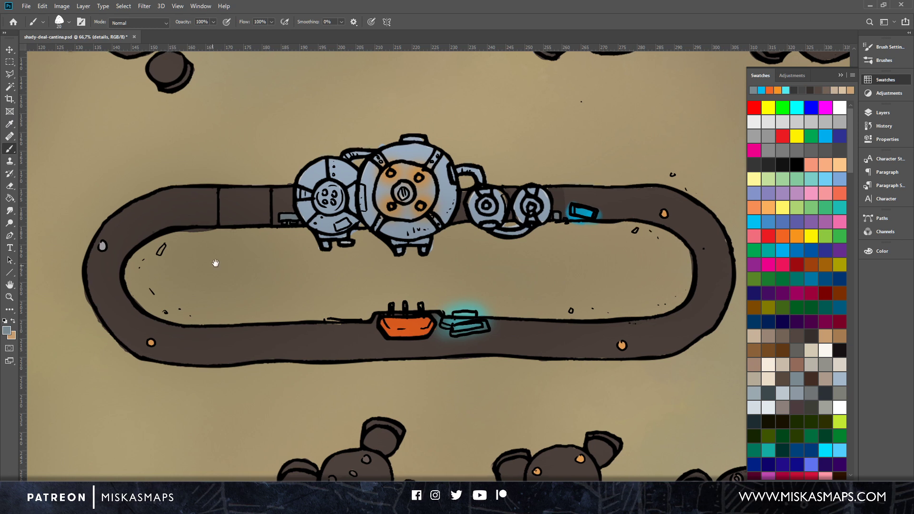
Colour the narrow strips on the two upper booth tables light beige and the larger items beside them muted brown-grey.
{"action": "scroll", "coordinate": [351, 239], "scroll_direction": "left", "scroll_amount": 5}
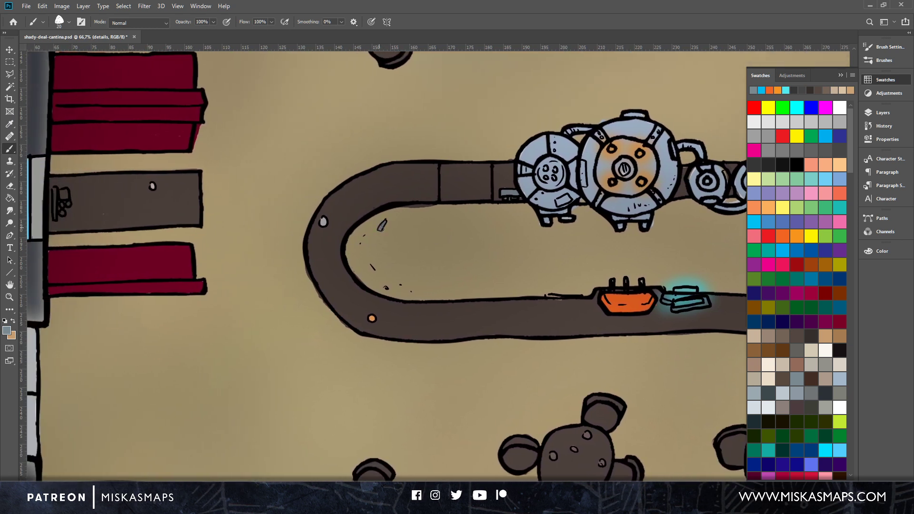
{"action": "left_click_drag", "start_coordinate": [329, 270], "coordinate": [582, 340]}
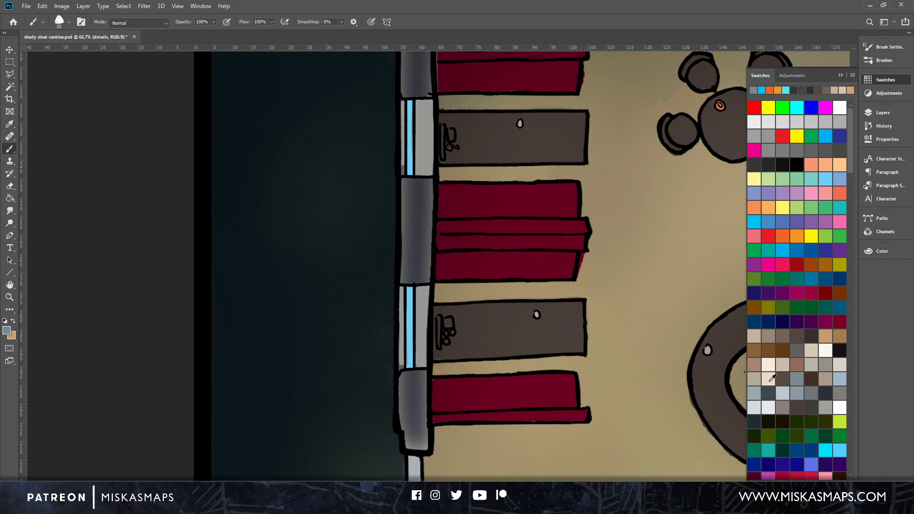
{"action": "left_click", "coordinate": [784, 364]}
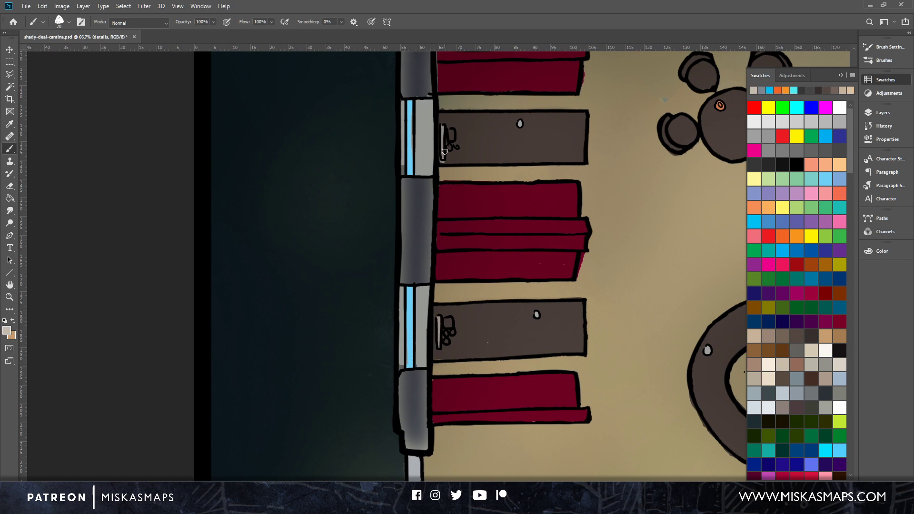
{"action": "left_click", "coordinate": [785, 334]}
{"action": "left_click_drag", "start_coordinate": [450, 133], "coordinate": [452, 137]}
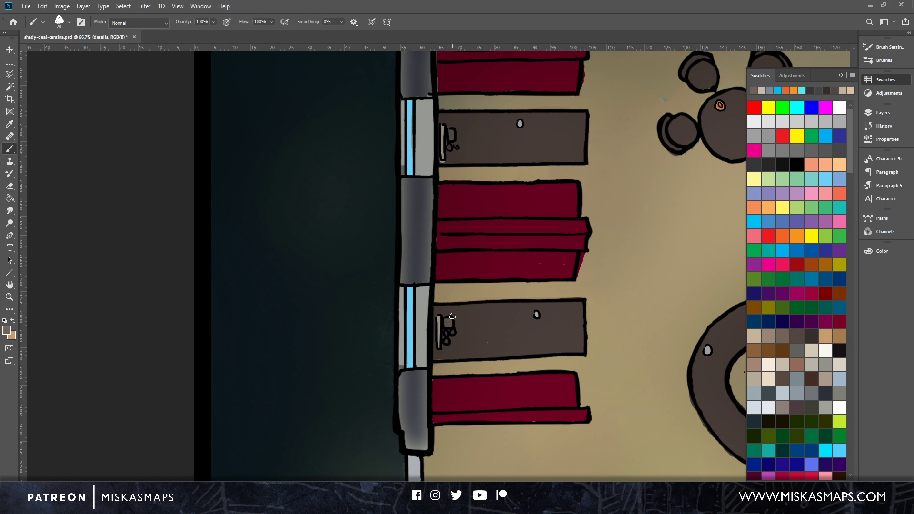
{"action": "left_click", "coordinate": [809, 340]}
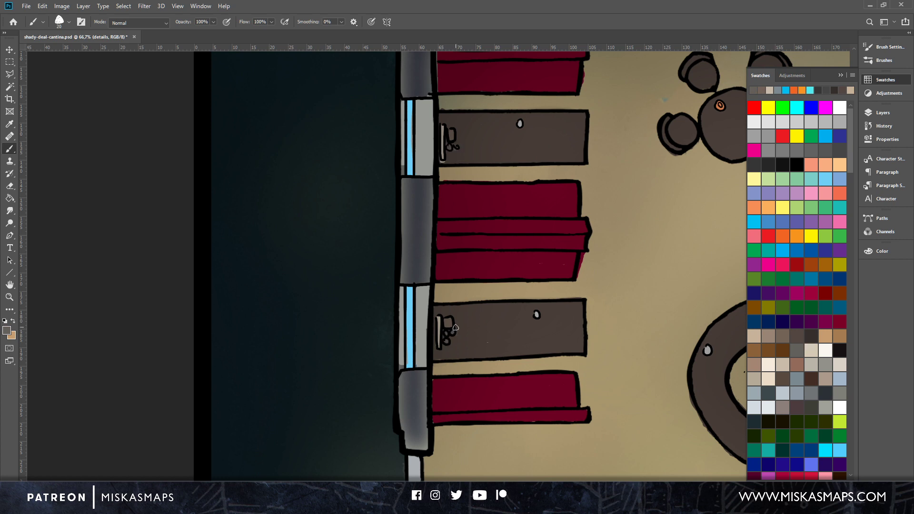
Dab light blue-grey onto the small round items on the two upper booth tables.
{"action": "left_click", "coordinate": [758, 392]}
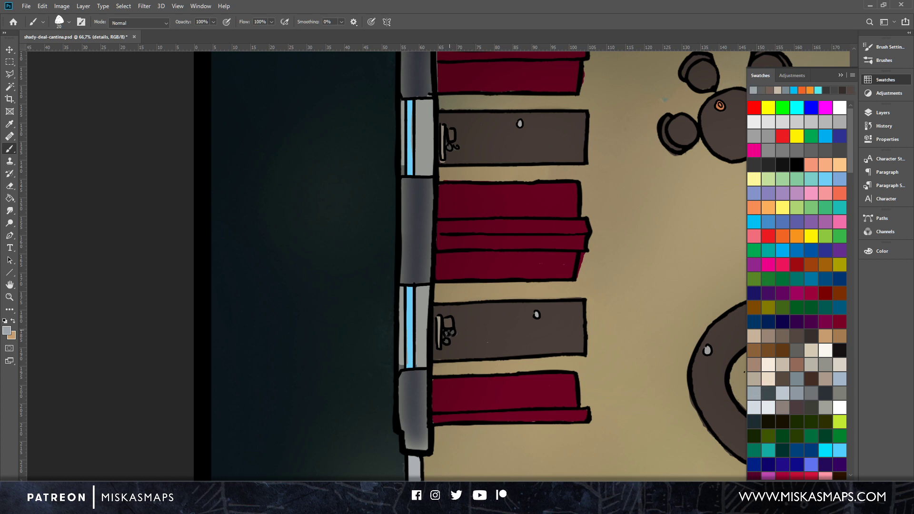
{"action": "left_click", "coordinate": [447, 333]}
{"action": "left_click", "coordinate": [453, 333]}
{"action": "left_click", "coordinate": [447, 341]}
{"action": "left_click", "coordinate": [450, 147]}
{"action": "left_click", "coordinate": [457, 147]}
Select the shadows layer and set up the soft round pressure-opacity brush at 80 px with 51% hardness.
{"action": "scroll", "coordinate": [465, 140], "scroll_direction": "down", "scroll_amount": 4}
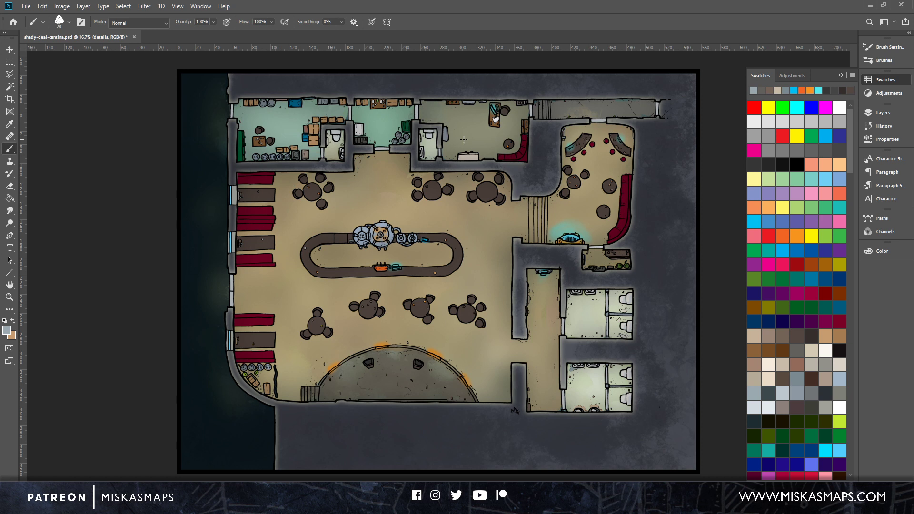
{"action": "left_click", "coordinate": [883, 113]}
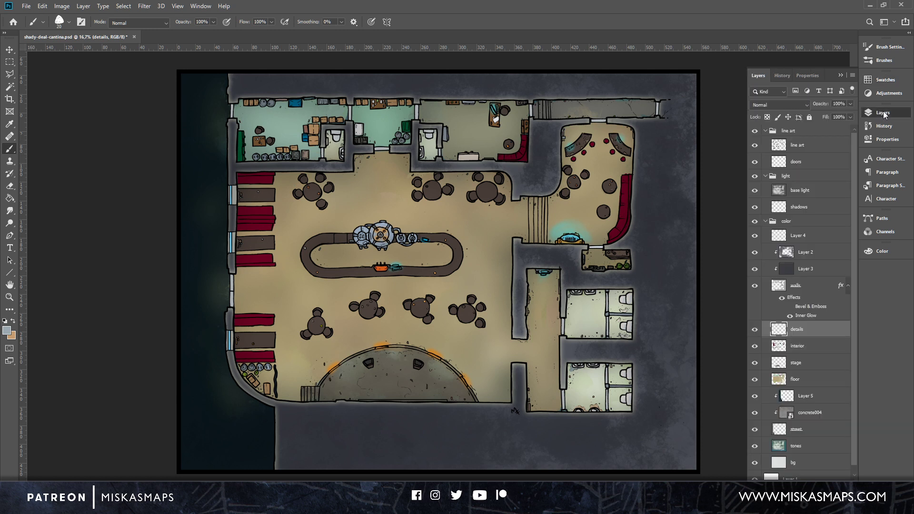
{"action": "left_click", "coordinate": [803, 209]}
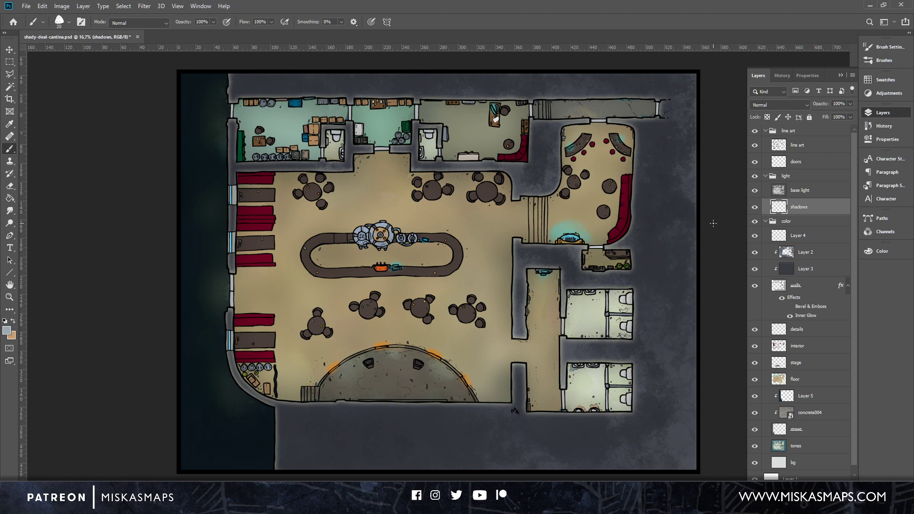
{"action": "left_click", "coordinate": [69, 22]}
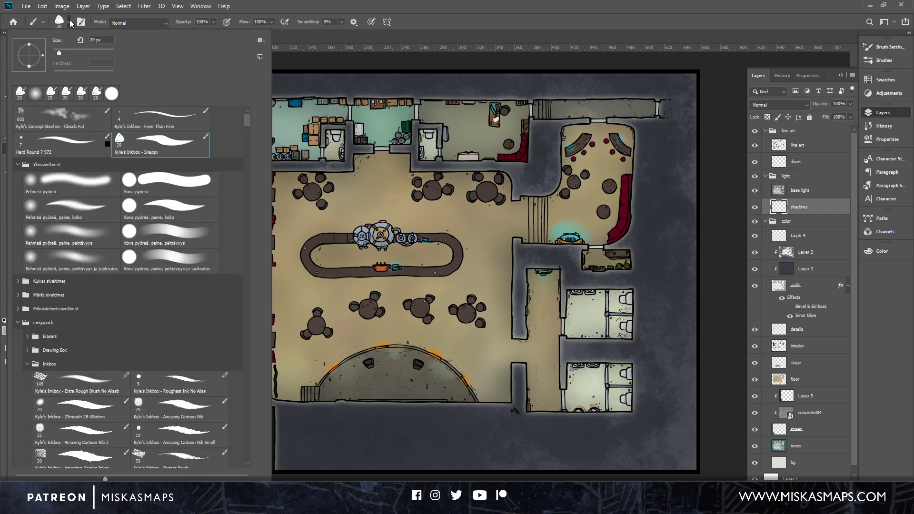
{"action": "left_click", "coordinate": [98, 229]}
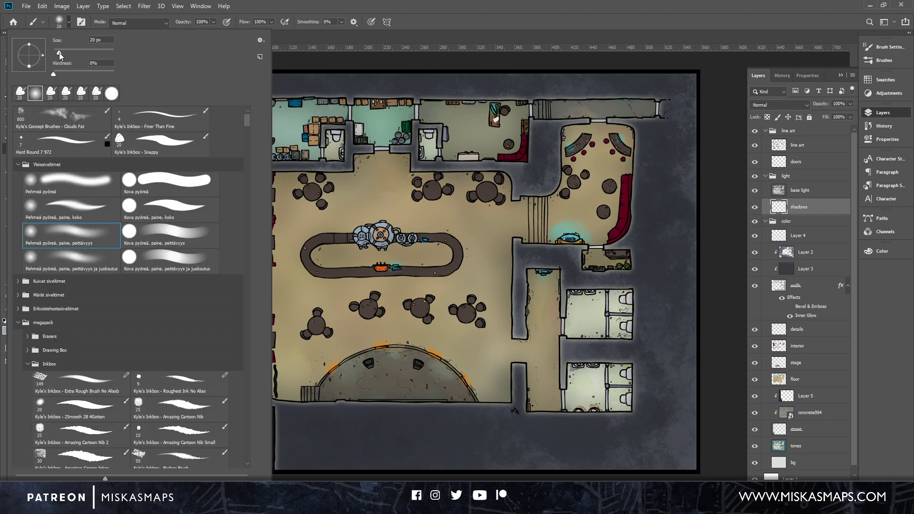
{"action": "left_click_drag", "start_coordinate": [59, 53], "coordinate": [63, 50]}
{"action": "left_click_drag", "start_coordinate": [76, 55], "coordinate": [77, 50]}
{"action": "left_click_drag", "start_coordinate": [53, 74], "coordinate": [84, 75]}
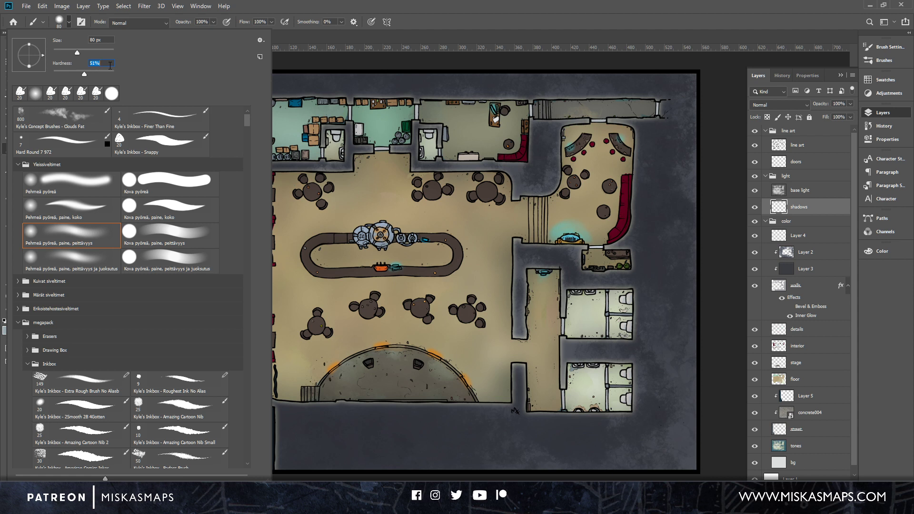
{"action": "left_click", "coordinate": [495, 31]}
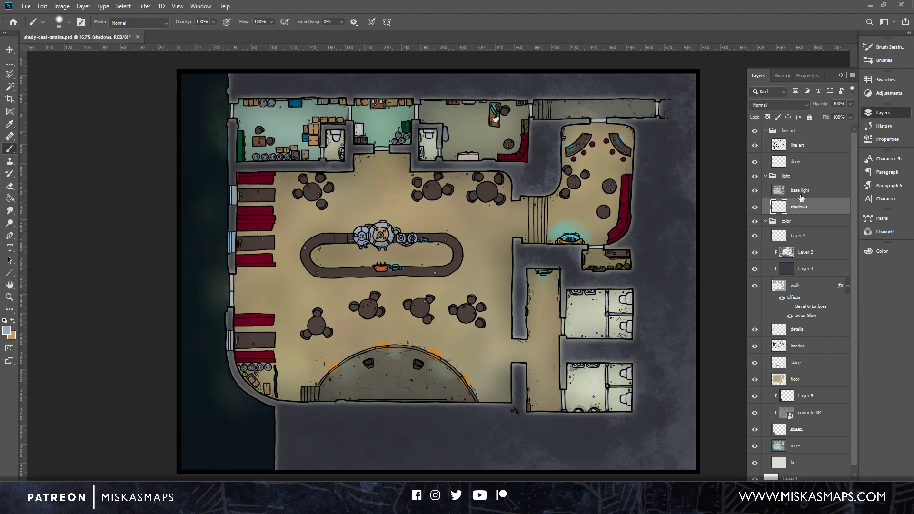
Set the shadows layer's blend mode to Multiply and its opacity to 40%.
{"action": "left_click", "coordinate": [802, 106]}
{"action": "left_click", "coordinate": [779, 141]}
{"action": "left_click", "coordinate": [851, 103]}
{"action": "left_click_drag", "start_coordinate": [852, 114], "coordinate": [819, 115]}
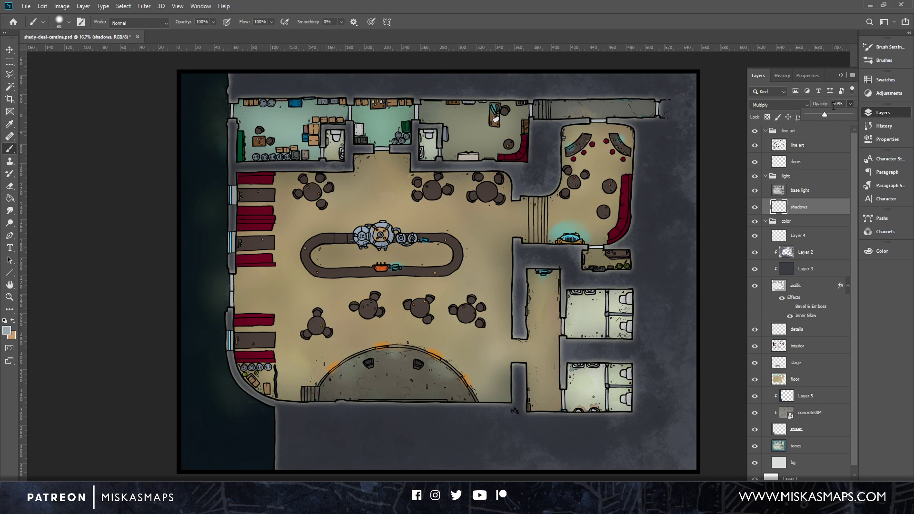
Choose a very dark navy blue as the foreground colour for painting shadows.
{"action": "left_click", "coordinate": [7, 330]}
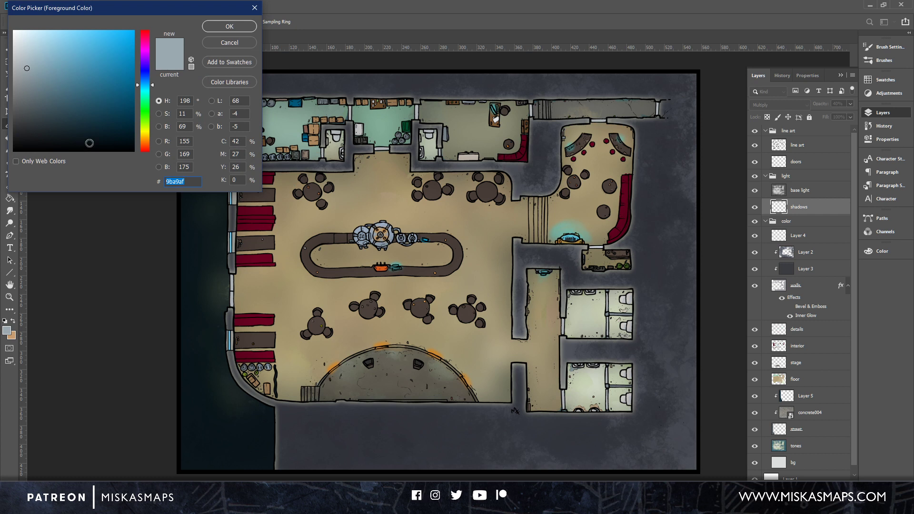
{"action": "left_click_drag", "start_coordinate": [80, 145], "coordinate": [85, 139]}
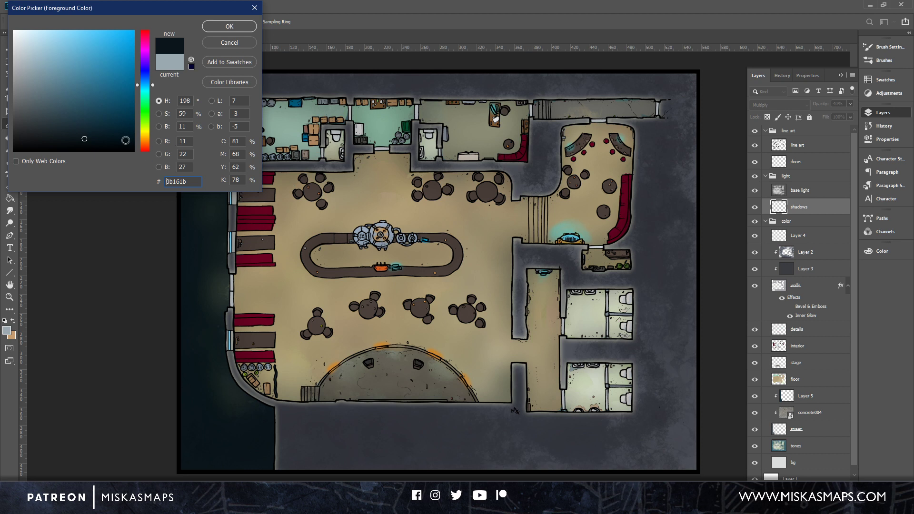
{"action": "left_click_drag", "start_coordinate": [86, 138], "coordinate": [101, 138]}
{"action": "left_click", "coordinate": [227, 27]}
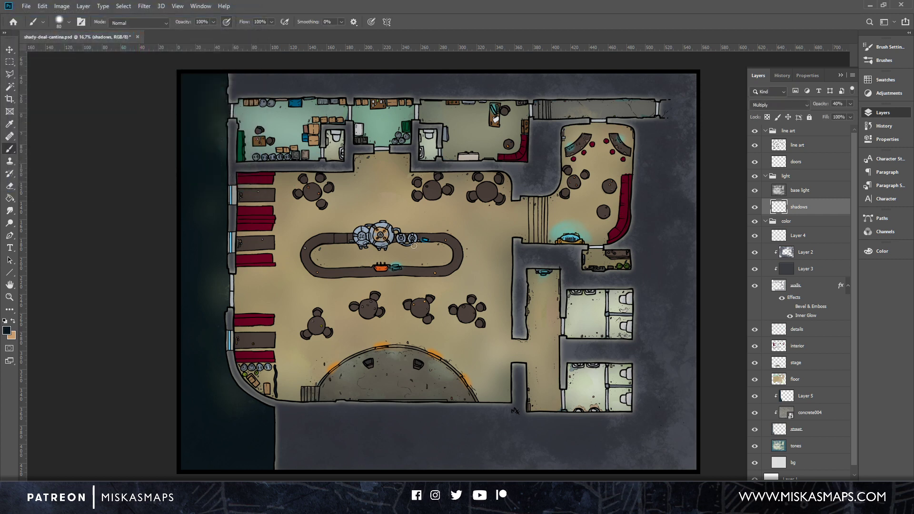
Paint shadows beside the green shelf and around the desk chairs in the teal storage room with a 100 px pressure-sized brush.
{"action": "right_click", "coordinate": [492, 302]}
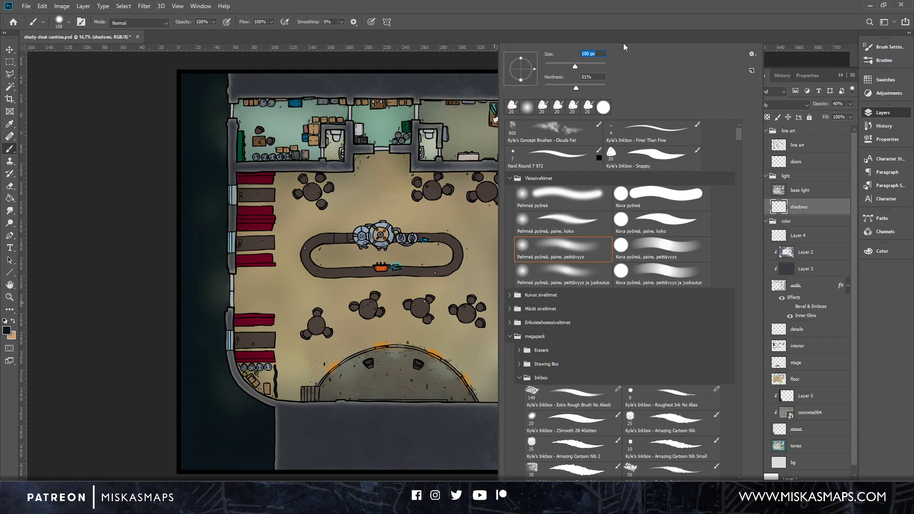
{"action": "left_click", "coordinate": [478, 60]}
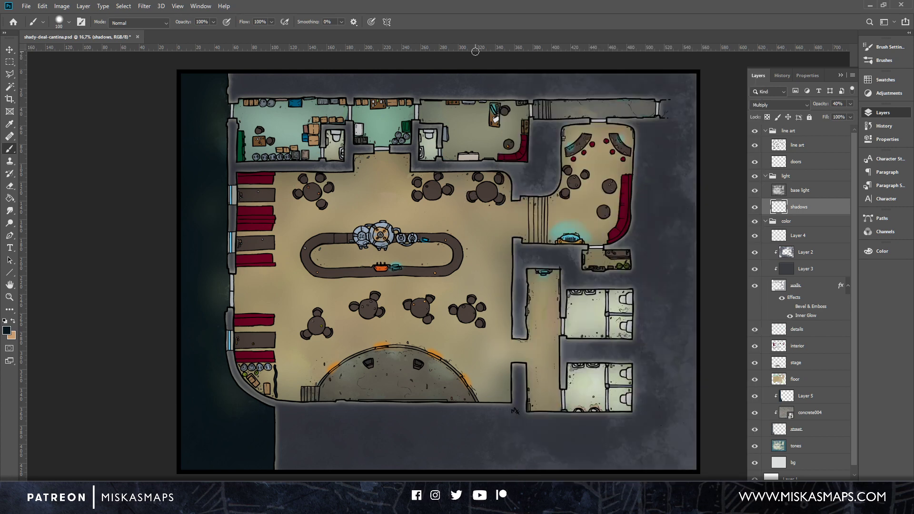
{"action": "key", "text": "ctrl+plus"}
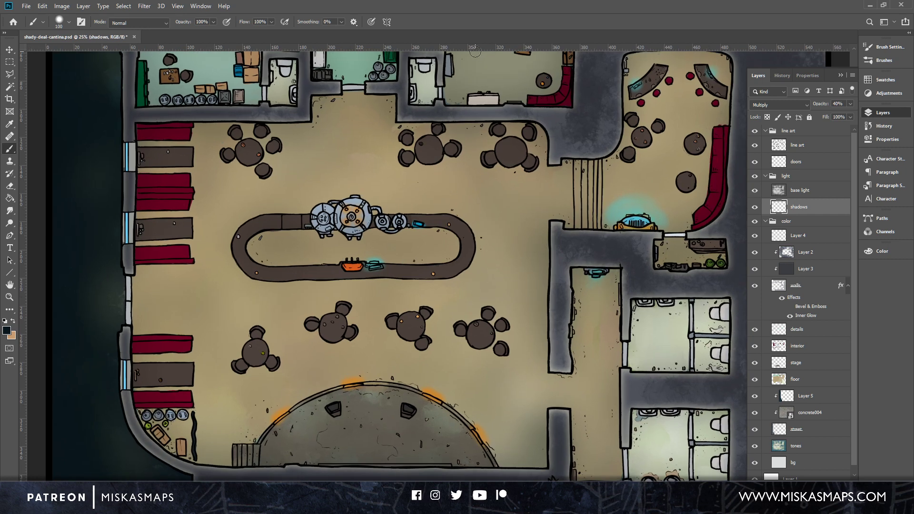
{"action": "left_click_drag", "start_coordinate": [305, 177], "coordinate": [507, 307]}
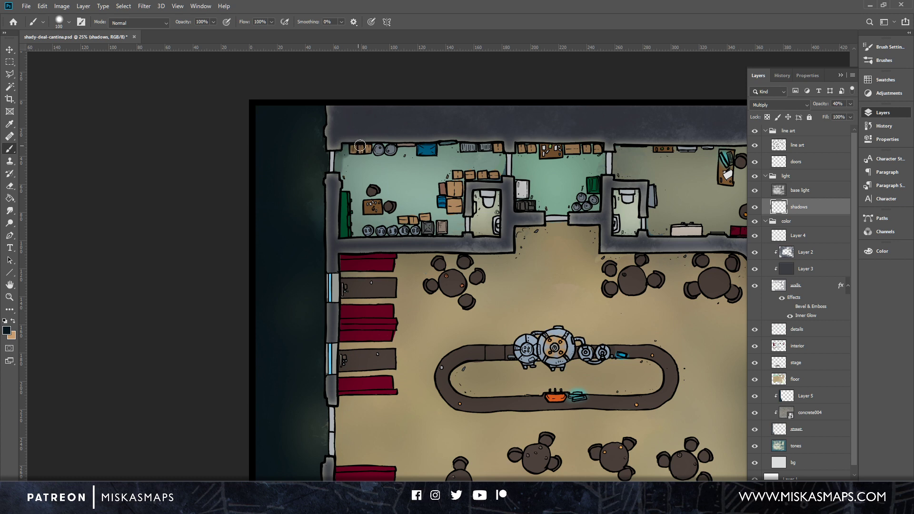
{"action": "left_click", "coordinate": [369, 23]}
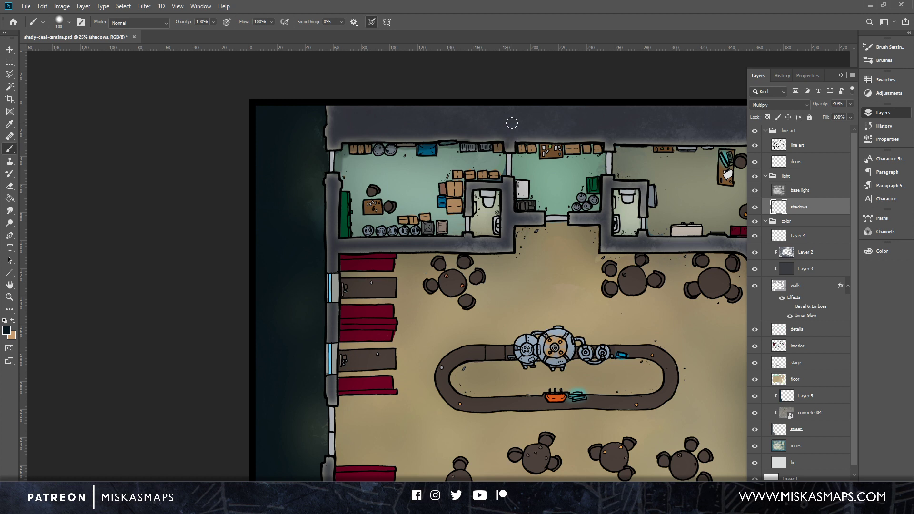
{"action": "key", "text": "e"}
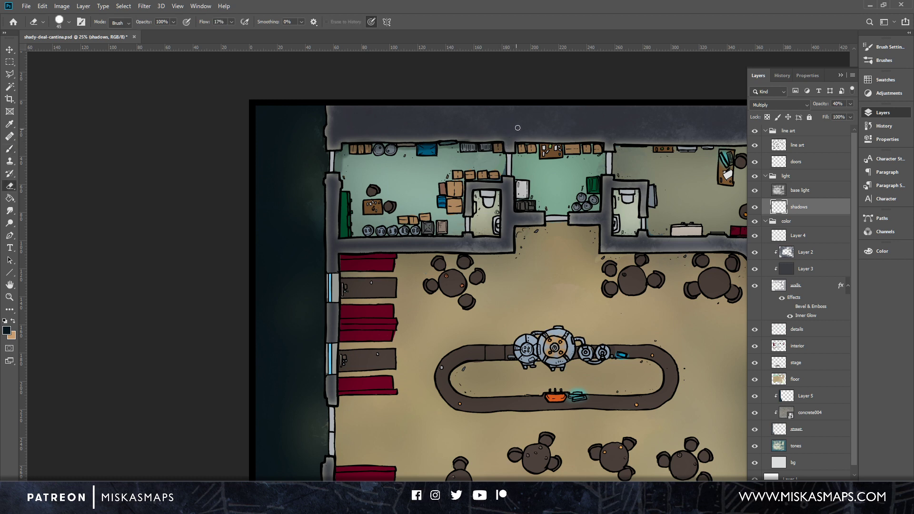
{"action": "key", "text": "b"}
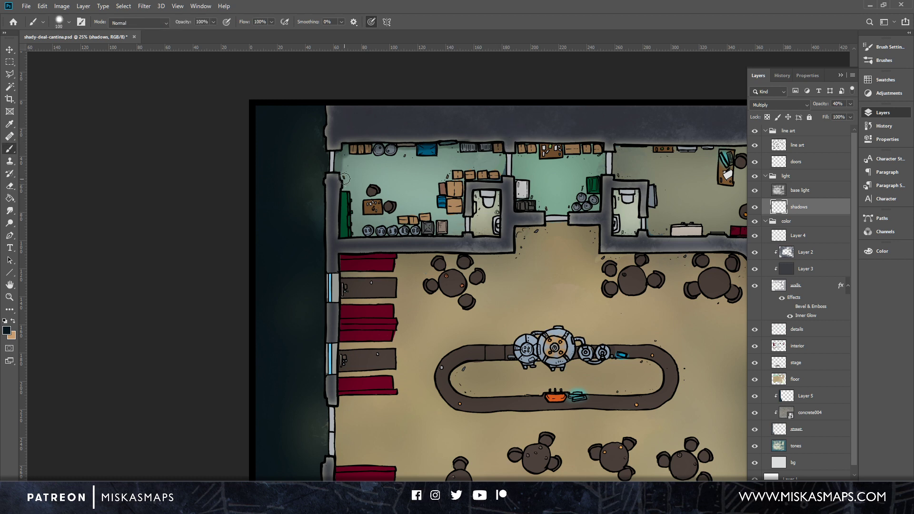
{"action": "mouse_move", "coordinate": [343, 193]}
{"action": "left_mouse_down"}
{"action": "mouse_move", "coordinate": [345, 234]}
{"action": "mouse_move", "coordinate": [351, 186]}
{"action": "mouse_move", "coordinate": [380, 192]}
{"action": "mouse_move", "coordinate": [388, 212]}
{"action": "mouse_move", "coordinate": [396, 206]}
{"action": "mouse_move", "coordinate": [387, 199]}
{"action": "left_mouse_up"}
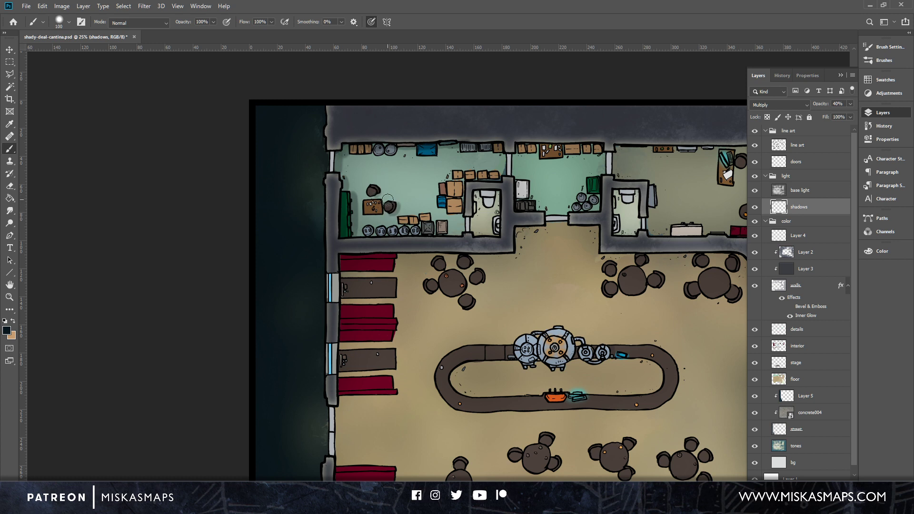
Strengthen the painted shadows by setting the shadows layer's opacity to 60%.
{"action": "left_click", "coordinate": [851, 104]}
{"action": "left_click_drag", "start_coordinate": [831, 113], "coordinate": [832, 113]}
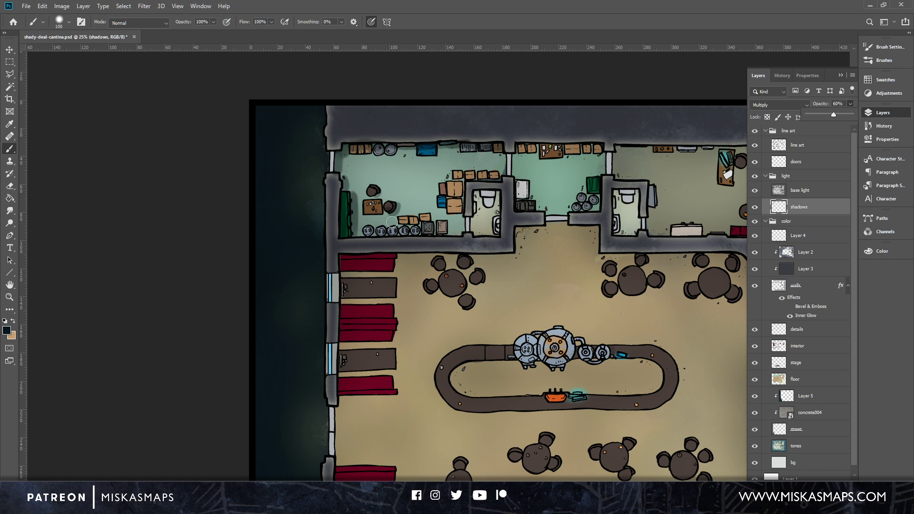
{"action": "left_click", "coordinate": [368, 235]}
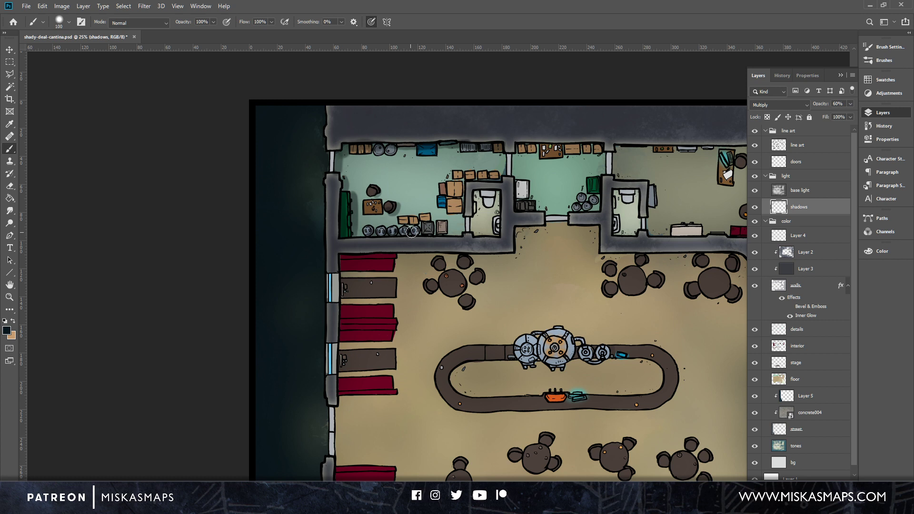
Paint shadows around the crates, barrels and desk in the teal storage room and inside its adjoining toilet.
{"action": "mouse_move", "coordinate": [402, 224]}
{"action": "left_mouse_down"}
{"action": "mouse_move", "coordinate": [435, 222]}
{"action": "mouse_move", "coordinate": [449, 235]}
{"action": "mouse_move", "coordinate": [464, 219]}
{"action": "mouse_move", "coordinate": [462, 197]}
{"action": "mouse_move", "coordinate": [445, 208]}
{"action": "left_mouse_up"}
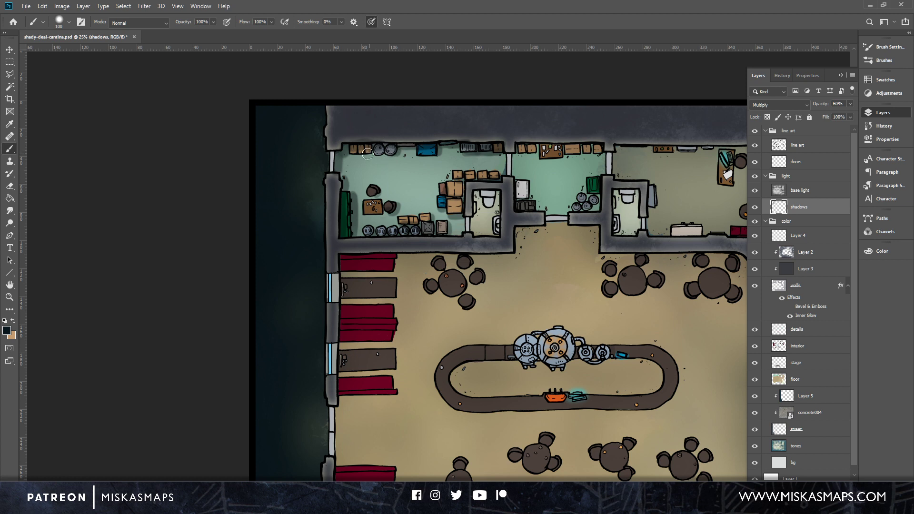
{"action": "left_click_drag", "start_coordinate": [355, 156], "coordinate": [369, 156]}
{"action": "left_click_drag", "start_coordinate": [368, 218], "coordinate": [380, 215]}
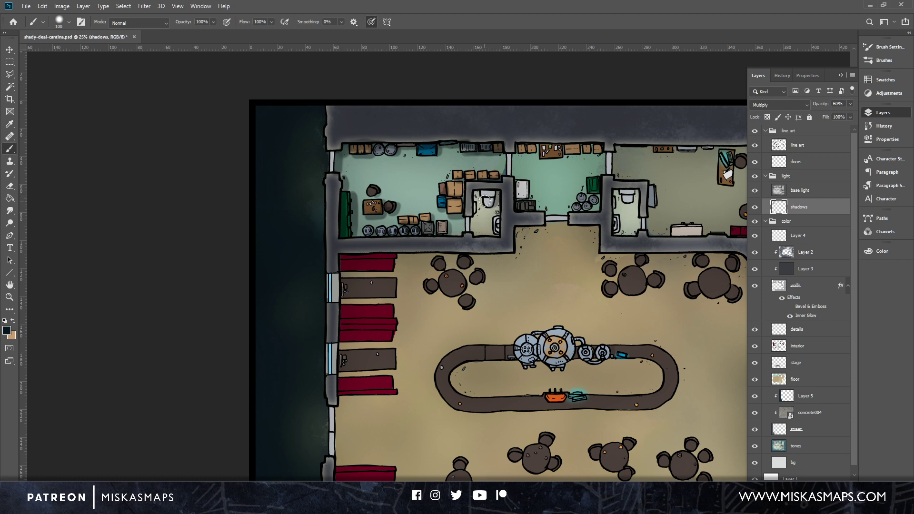
{"action": "left_click_drag", "start_coordinate": [485, 200], "coordinate": [492, 201]}
{"action": "mouse_move", "coordinate": [476, 199]}
{"action": "left_mouse_down"}
{"action": "mouse_move", "coordinate": [473, 231]}
{"action": "mouse_move", "coordinate": [476, 200]}
{"action": "left_mouse_up"}
Add further shadows beside the desk chair, the stacked crates and the wall-side barrels in the teal storage room.
{"action": "key", "text": "ctrl+minus"}
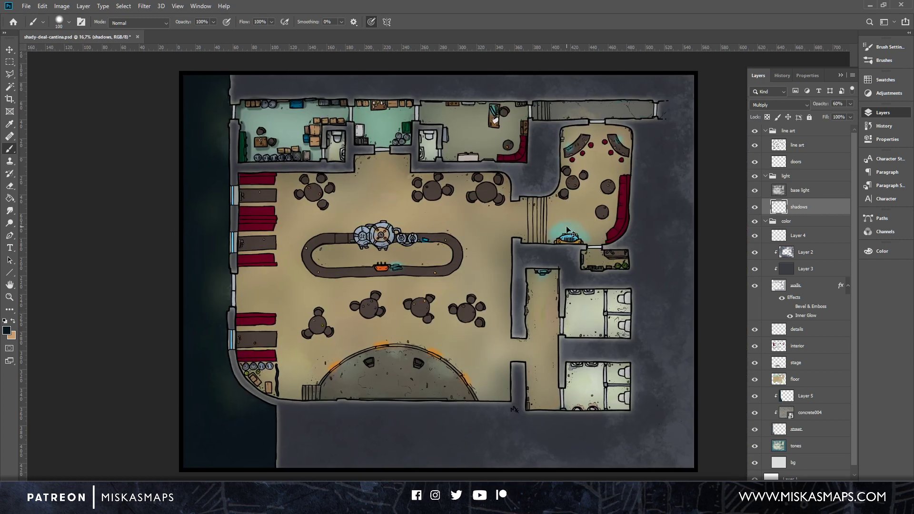
{"action": "key", "text": "ctrl+minus"}
{"action": "key", "text": "ctrl+plus"}
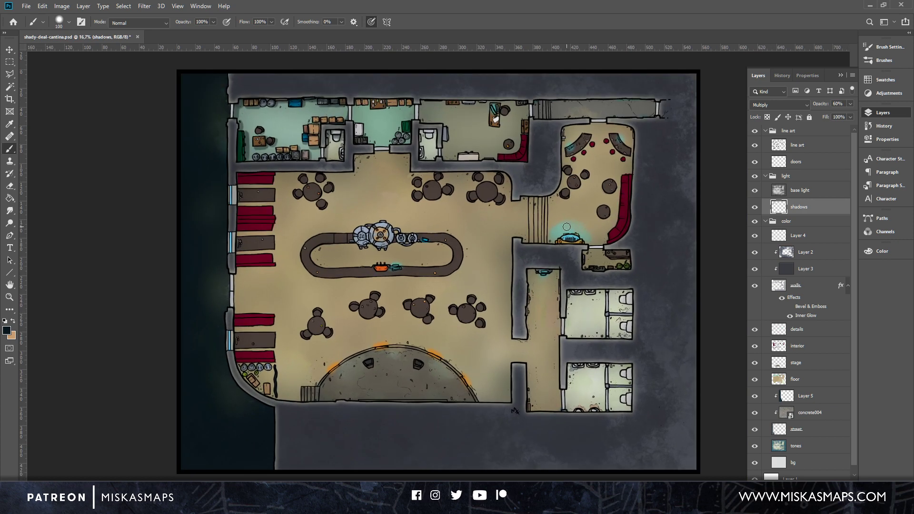
{"action": "key", "text": "ctrl+plus"}
{"action": "key", "text": "ctrl+minus"}
{"action": "key", "text": "ctrl+plus"}
{"action": "key", "text": "ctrl+plus"}
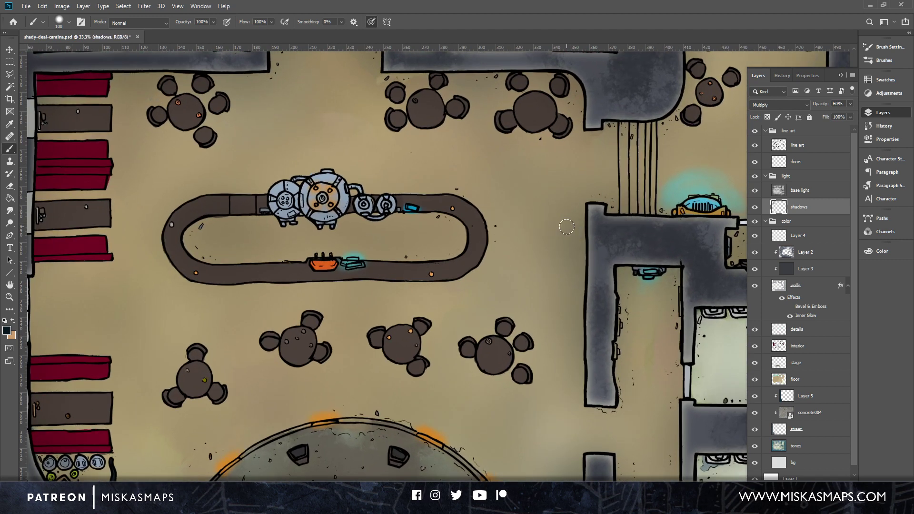
{"action": "left_click_drag", "start_coordinate": [439, 208], "coordinate": [570, 423]}
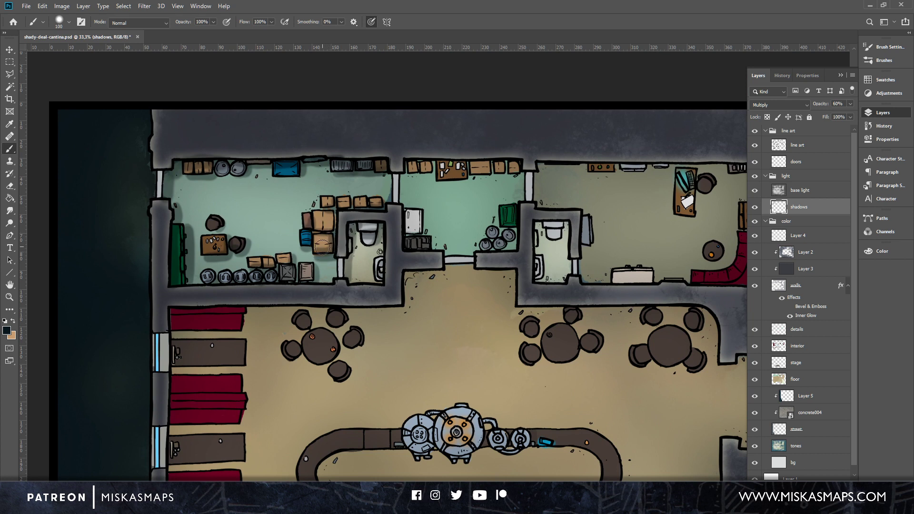
{"action": "mouse_move", "coordinate": [323, 248]}
{"action": "left_mouse_down"}
{"action": "mouse_move", "coordinate": [314, 251]}
{"action": "mouse_move", "coordinate": [317, 244]}
{"action": "left_mouse_up"}
{"action": "mouse_move", "coordinate": [303, 280]}
{"action": "left_mouse_down"}
{"action": "mouse_move", "coordinate": [311, 280]}
{"action": "mouse_move", "coordinate": [312, 261]}
{"action": "mouse_move", "coordinate": [293, 280]}
{"action": "mouse_move", "coordinate": [291, 262]}
{"action": "mouse_move", "coordinate": [278, 268]}
{"action": "left_mouse_up"}
{"action": "mouse_move", "coordinate": [244, 171]}
{"action": "left_mouse_down"}
{"action": "mouse_move", "coordinate": [219, 175]}
{"action": "mouse_move", "coordinate": [238, 177]}
{"action": "left_mouse_up"}
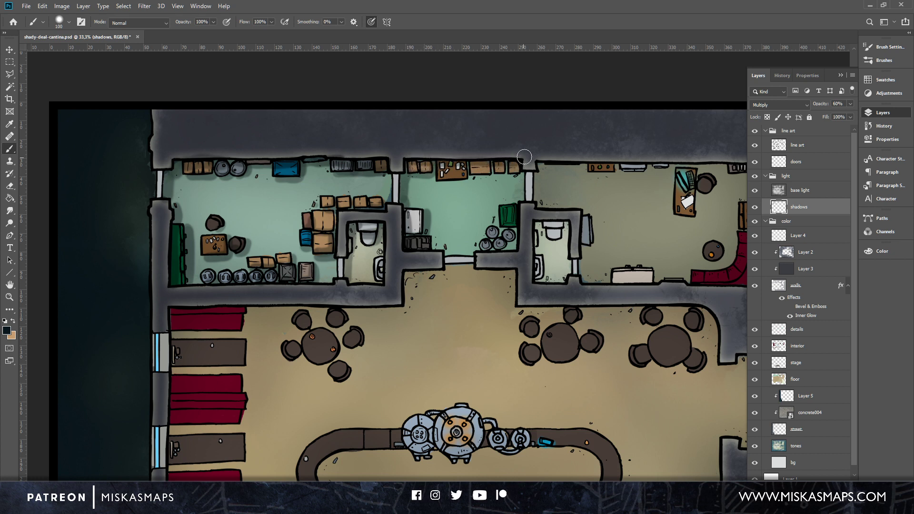
Paint shadows in the smaller teal room under the upper wall's crates and desk and around the green cabinet, barrels and white cabinet.
{"action": "mouse_move", "coordinate": [441, 183]}
{"action": "left_mouse_down"}
{"action": "mouse_move", "coordinate": [461, 183]}
{"action": "mouse_move", "coordinate": [469, 168]}
{"action": "mouse_move", "coordinate": [490, 179]}
{"action": "mouse_move", "coordinate": [493, 168]}
{"action": "mouse_move", "coordinate": [506, 176]}
{"action": "mouse_move", "coordinate": [507, 165]}
{"action": "mouse_move", "coordinate": [520, 176]}
{"action": "mouse_move", "coordinate": [521, 165]}
{"action": "left_mouse_up"}
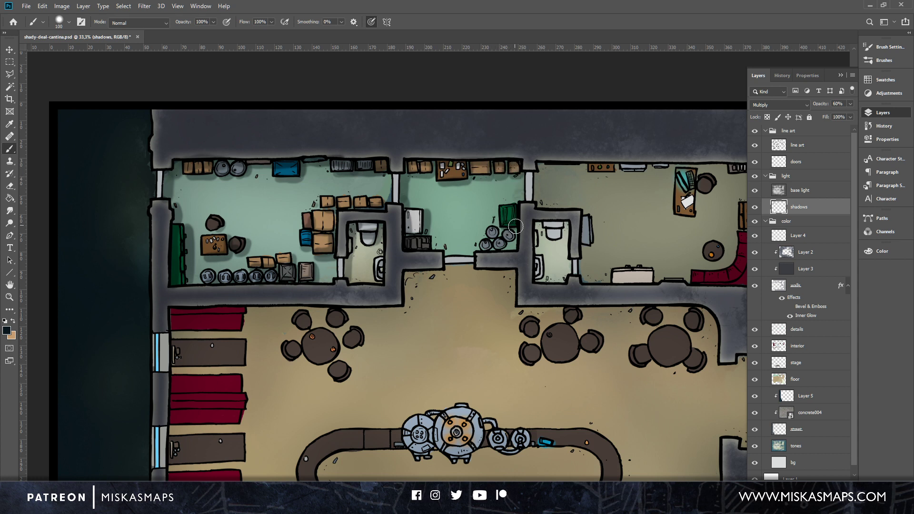
{"action": "mouse_move", "coordinate": [518, 207]}
{"action": "left_mouse_down"}
{"action": "mouse_move", "coordinate": [519, 246]}
{"action": "mouse_move", "coordinate": [510, 243]}
{"action": "mouse_move", "coordinate": [516, 232]}
{"action": "mouse_move", "coordinate": [503, 249]}
{"action": "mouse_move", "coordinate": [489, 249]}
{"action": "mouse_move", "coordinate": [500, 230]}
{"action": "left_mouse_up"}
{"action": "mouse_move", "coordinate": [438, 241]}
{"action": "left_mouse_down"}
{"action": "mouse_move", "coordinate": [409, 251]}
{"action": "mouse_move", "coordinate": [435, 230]}
{"action": "left_mouse_up"}
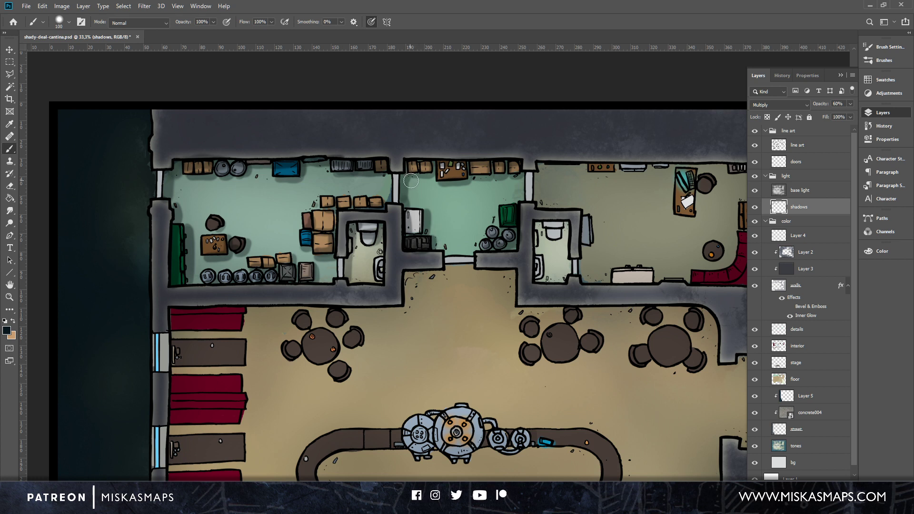
{"action": "mouse_move", "coordinate": [413, 172]}
{"action": "left_mouse_down"}
{"action": "mouse_move", "coordinate": [418, 162]}
{"action": "mouse_move", "coordinate": [433, 163]}
{"action": "left_mouse_up"}
Paint shadows in the grey-green office along the upper wall and around the desk, chair, round table, red sofa and white sideboard.
{"action": "left_click_drag", "start_coordinate": [576, 222], "coordinate": [457, 249]}
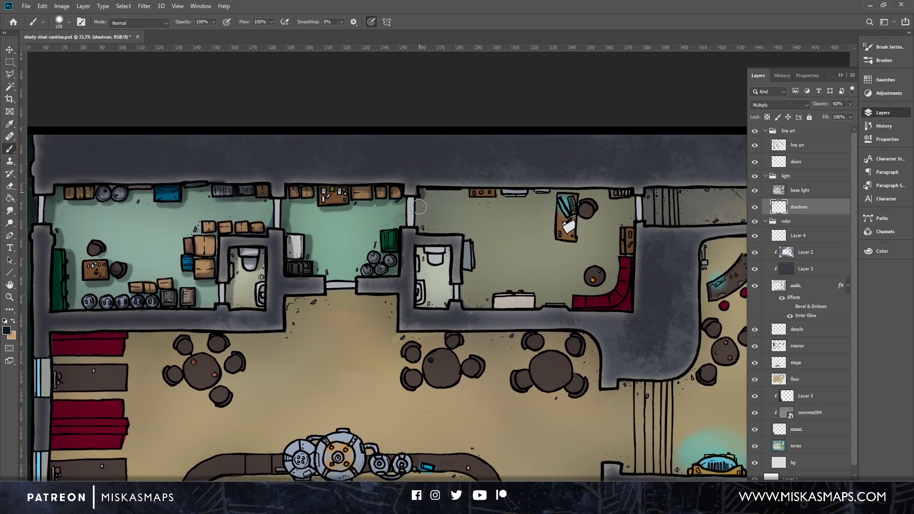
{"action": "left_click_drag", "start_coordinate": [426, 192], "coordinate": [630, 196]}
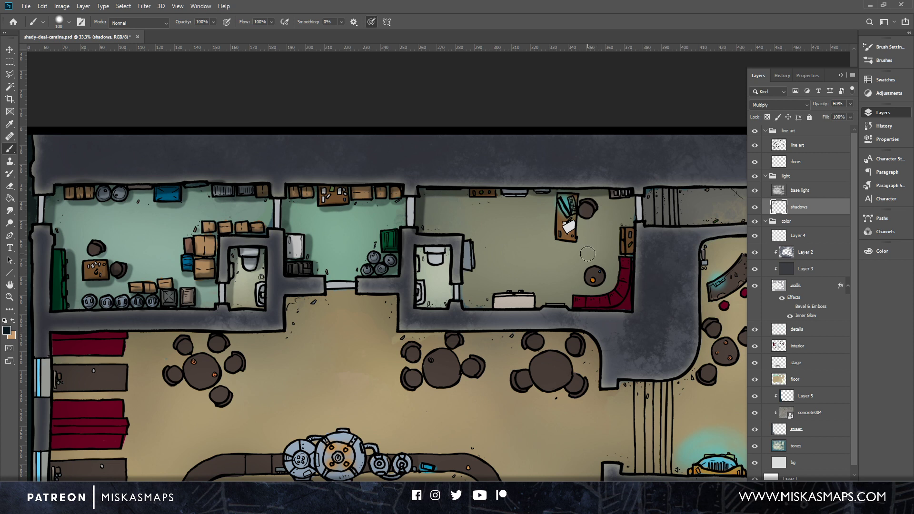
{"action": "mouse_move", "coordinate": [580, 226]}
{"action": "left_mouse_down"}
{"action": "mouse_move", "coordinate": [576, 244]}
{"action": "mouse_move", "coordinate": [560, 242]}
{"action": "left_mouse_up"}
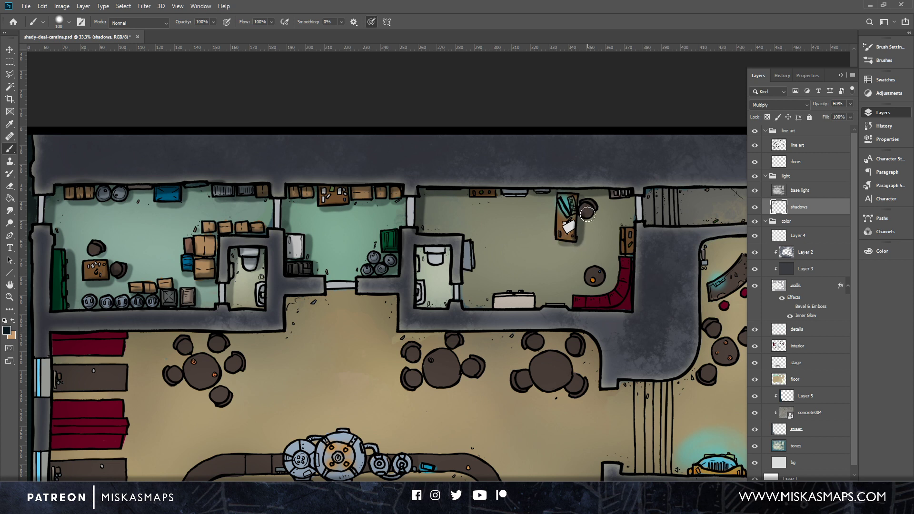
{"action": "mouse_move", "coordinate": [580, 212]}
{"action": "left_mouse_down"}
{"action": "mouse_move", "coordinate": [591, 205]}
{"action": "mouse_move", "coordinate": [599, 218]}
{"action": "mouse_move", "coordinate": [585, 219]}
{"action": "mouse_move", "coordinate": [597, 214]}
{"action": "mouse_move", "coordinate": [594, 200]}
{"action": "left_mouse_up"}
{"action": "mouse_move", "coordinate": [600, 287]}
{"action": "left_mouse_down"}
{"action": "mouse_move", "coordinate": [604, 273]}
{"action": "mouse_move", "coordinate": [596, 287]}
{"action": "mouse_move", "coordinate": [591, 273]}
{"action": "mouse_move", "coordinate": [629, 264]}
{"action": "mouse_move", "coordinate": [619, 298]}
{"action": "mouse_move", "coordinate": [611, 305]}
{"action": "mouse_move", "coordinate": [632, 245]}
{"action": "left_mouse_up"}
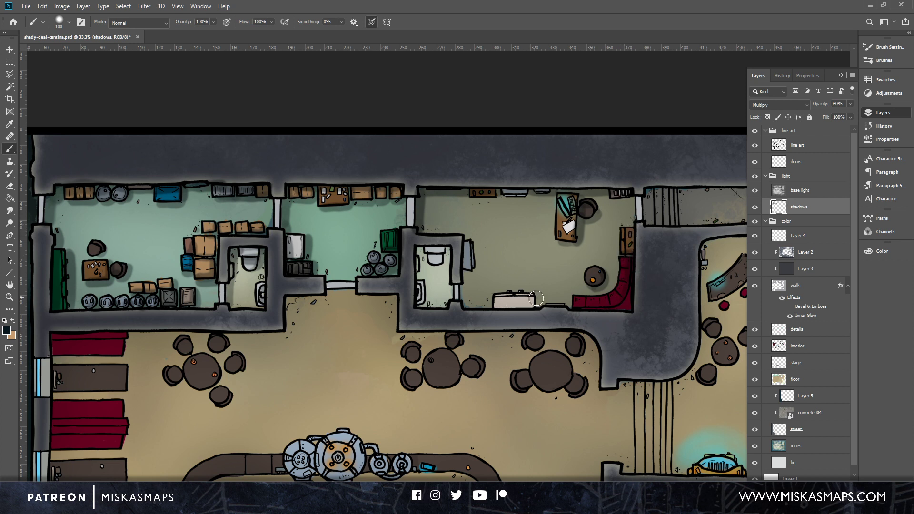
{"action": "left_click_drag", "start_coordinate": [536, 298], "coordinate": [537, 309]}
Shade the office's wall cabinet, the insides of both small toilets and the furniture along the office's upper wall.
{"action": "mouse_move", "coordinate": [464, 274]}
{"action": "left_mouse_down"}
{"action": "mouse_move", "coordinate": [464, 302]}
{"action": "mouse_move", "coordinate": [472, 234]}
{"action": "mouse_move", "coordinate": [472, 242]}
{"action": "mouse_move", "coordinate": [464, 236]}
{"action": "mouse_move", "coordinate": [463, 274]}
{"action": "mouse_move", "coordinate": [464, 265]}
{"action": "mouse_move", "coordinate": [419, 249]}
{"action": "mouse_move", "coordinate": [420, 306]}
{"action": "left_mouse_up"}
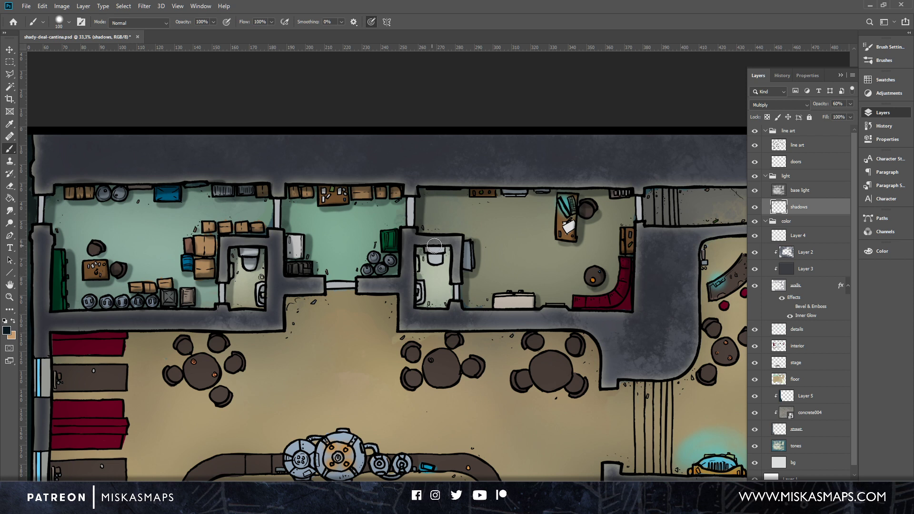
{"action": "mouse_move", "coordinate": [447, 250]}
{"action": "left_mouse_down"}
{"action": "mouse_move", "coordinate": [433, 248]}
{"action": "mouse_move", "coordinate": [447, 253]}
{"action": "mouse_move", "coordinate": [423, 302]}
{"action": "left_mouse_up"}
{"action": "left_click_drag", "start_coordinate": [258, 302], "coordinate": [261, 309]}
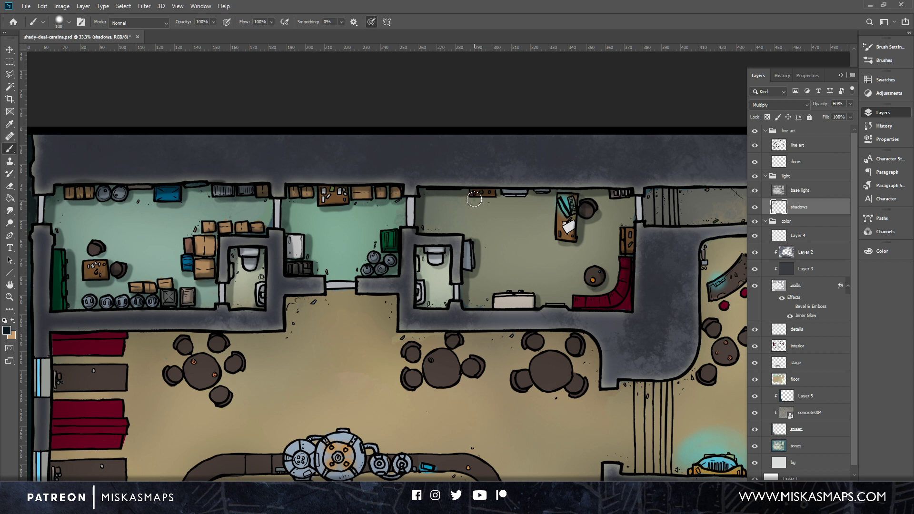
{"action": "left_click_drag", "start_coordinate": [473, 198], "coordinate": [534, 197]}
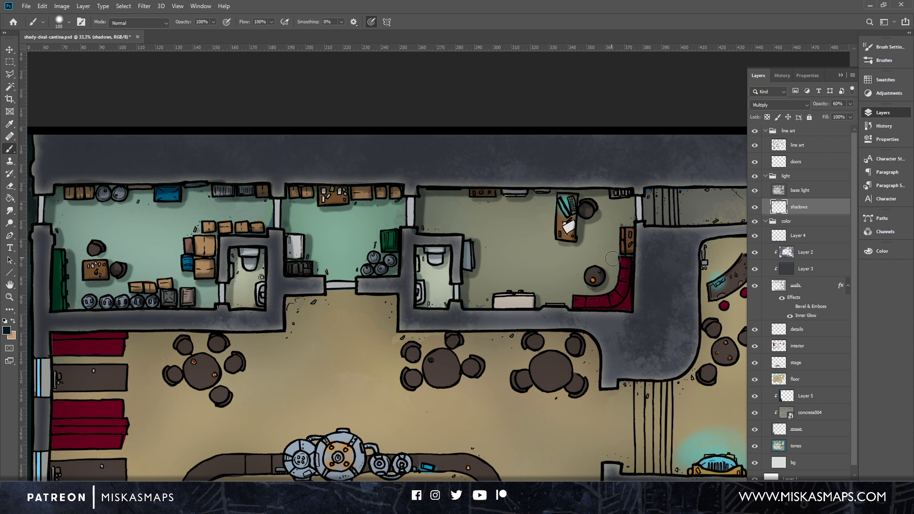
Paint shadows along the walls, doorways and steps of the grey corridor beside the office.
{"action": "left_click_drag", "start_coordinate": [623, 263], "coordinate": [457, 278]}
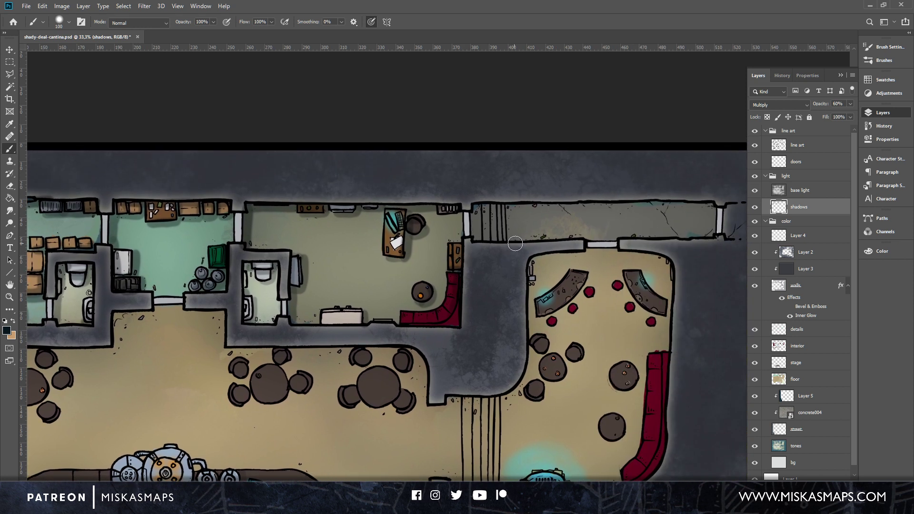
{"action": "left_click_drag", "start_coordinate": [481, 215], "coordinate": [474, 239]}
{"action": "left_click_drag", "start_coordinate": [474, 208], "coordinate": [714, 208]}
{"action": "mouse_move", "coordinate": [677, 233]}
{"action": "left_mouse_down"}
{"action": "mouse_move", "coordinate": [608, 241]}
{"action": "mouse_move", "coordinate": [413, 235]}
{"action": "left_mouse_up"}
{"action": "left_click_drag", "start_coordinate": [466, 221], "coordinate": [461, 232]}
{"action": "left_click_drag", "start_coordinate": [463, 213], "coordinate": [479, 210]}
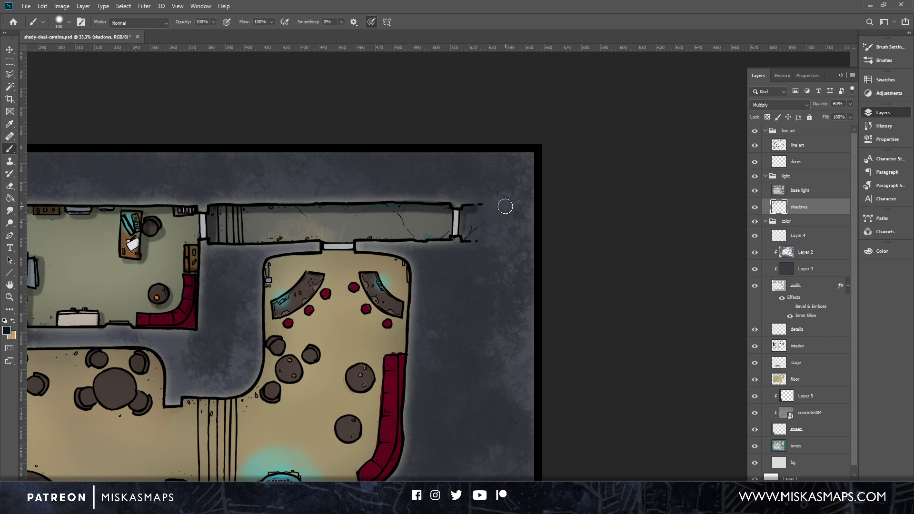
{"action": "mouse_move", "coordinate": [222, 213]}
{"action": "left_mouse_down"}
{"action": "mouse_move", "coordinate": [221, 245]}
{"action": "mouse_move", "coordinate": [227, 209]}
{"action": "mouse_move", "coordinate": [233, 235]}
{"action": "left_mouse_up"}
Paint shadows along the lounge's upper and curved walls and around its two curved tables and red stools.
{"action": "left_click_drag", "start_coordinate": [348, 269], "coordinate": [460, 216]}
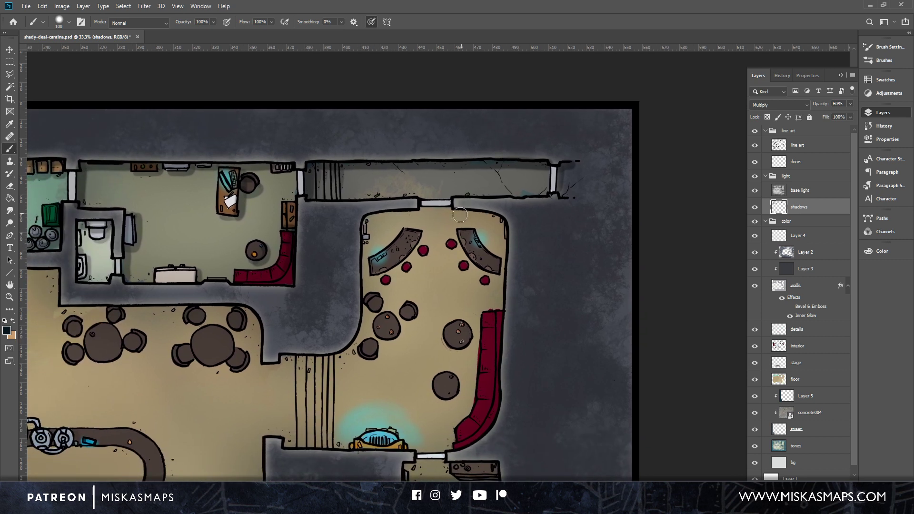
{"action": "mouse_move", "coordinate": [306, 361]}
{"action": "left_mouse_down"}
{"action": "mouse_move", "coordinate": [267, 367]}
{"action": "mouse_move", "coordinate": [340, 353]}
{"action": "mouse_move", "coordinate": [360, 334]}
{"action": "mouse_move", "coordinate": [366, 232]}
{"action": "mouse_move", "coordinate": [383, 214]}
{"action": "mouse_move", "coordinate": [509, 215]}
{"action": "left_mouse_up"}
{"action": "mouse_move", "coordinate": [373, 281]}
{"action": "left_mouse_down"}
{"action": "mouse_move", "coordinate": [447, 229]}
{"action": "mouse_move", "coordinate": [482, 275]}
{"action": "mouse_move", "coordinate": [500, 265]}
{"action": "left_mouse_up"}
{"action": "left_click_drag", "start_coordinate": [410, 271], "coordinate": [424, 258]}
{"action": "left_click_drag", "start_coordinate": [391, 284], "coordinate": [388, 286]}
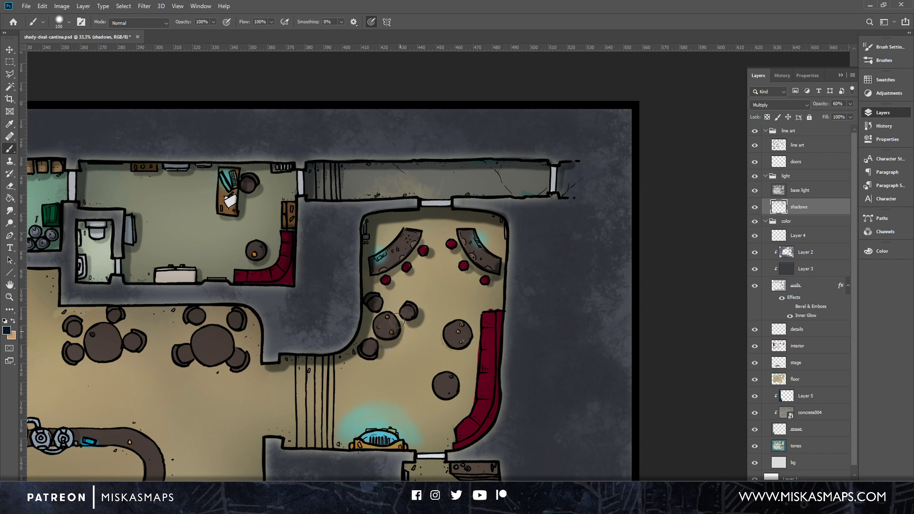
Paint shadows around the lounge's round tables and chairs and along the long red sofa.
{"action": "left_click_drag", "start_coordinate": [376, 312], "coordinate": [382, 302]}
{"action": "mouse_move", "coordinate": [449, 348]}
{"action": "left_mouse_down"}
{"action": "mouse_move", "coordinate": [469, 344]}
{"action": "mouse_move", "coordinate": [465, 319]}
{"action": "left_mouse_up"}
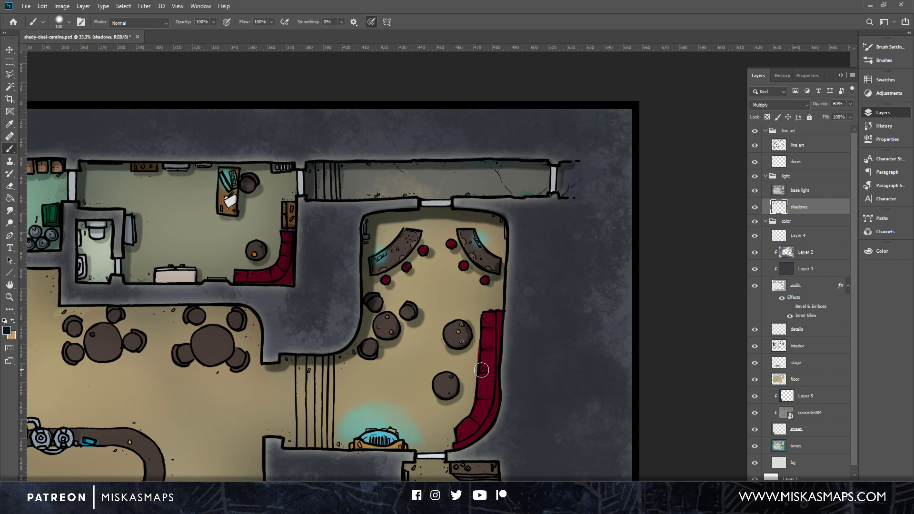
{"action": "mouse_move", "coordinate": [480, 397]}
{"action": "left_mouse_down"}
{"action": "mouse_move", "coordinate": [493, 400]}
{"action": "mouse_move", "coordinate": [482, 426]}
{"action": "left_mouse_up"}
Shade the steps leading into the lounge and the inside walls of the small storage closet below it.
{"action": "left_click_drag", "start_coordinate": [297, 363], "coordinate": [298, 413]}
{"action": "mouse_move", "coordinate": [309, 359]}
{"action": "left_mouse_down"}
{"action": "mouse_move", "coordinate": [307, 440]}
{"action": "mouse_move", "coordinate": [319, 360]}
{"action": "mouse_move", "coordinate": [315, 444]}
{"action": "mouse_move", "coordinate": [323, 360]}
{"action": "mouse_move", "coordinate": [322, 450]}
{"action": "mouse_move", "coordinate": [331, 361]}
{"action": "mouse_move", "coordinate": [329, 458]}
{"action": "left_mouse_up"}
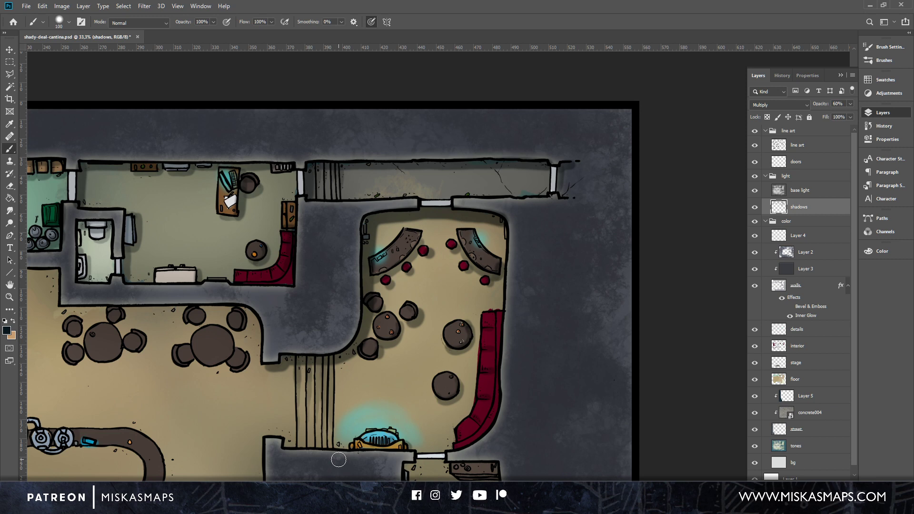
{"action": "scroll", "coordinate": [531, 326], "scroll_direction": "down", "scroll_amount": 5}
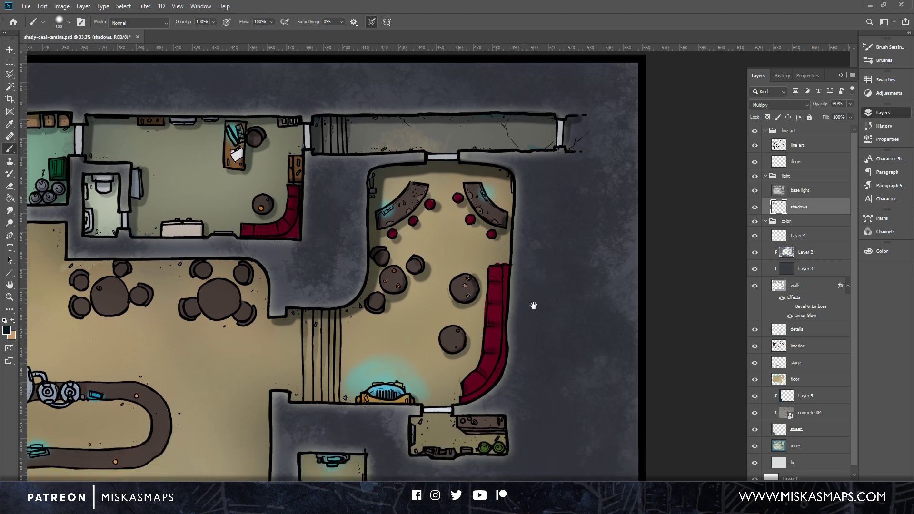
{"action": "left_click_drag", "start_coordinate": [439, 283], "coordinate": [439, 314]}
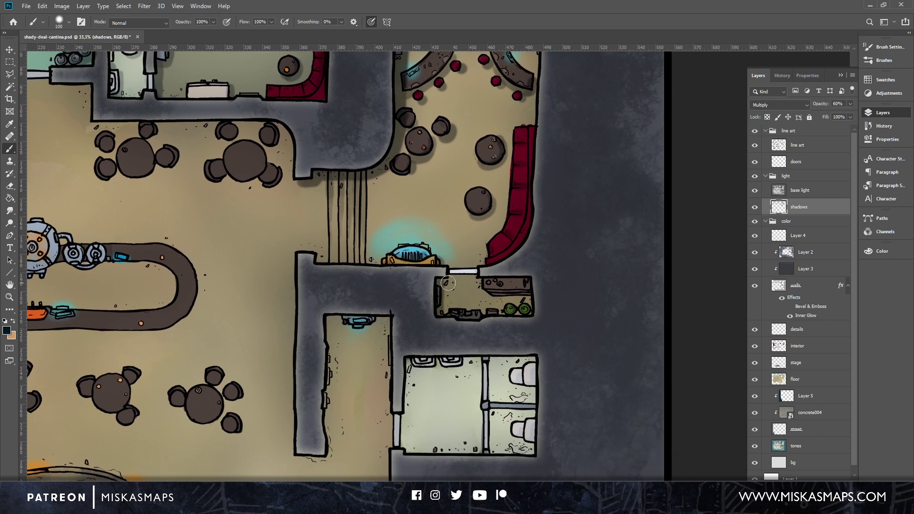
{"action": "mouse_move", "coordinate": [447, 283]}
{"action": "left_mouse_down"}
{"action": "mouse_move", "coordinate": [474, 280]}
{"action": "mouse_move", "coordinate": [453, 278]}
{"action": "mouse_move", "coordinate": [494, 283]}
{"action": "mouse_move", "coordinate": [481, 282]}
{"action": "mouse_move", "coordinate": [486, 289]}
{"action": "mouse_move", "coordinate": [494, 283]}
{"action": "mouse_move", "coordinate": [484, 282]}
{"action": "mouse_move", "coordinate": [530, 279]}
{"action": "mouse_move", "coordinate": [502, 299]}
{"action": "mouse_move", "coordinate": [493, 294]}
{"action": "mouse_move", "coordinate": [525, 295]}
{"action": "mouse_move", "coordinate": [498, 299]}
{"action": "mouse_move", "coordinate": [530, 298]}
{"action": "mouse_move", "coordinate": [532, 309]}
{"action": "mouse_move", "coordinate": [440, 309]}
{"action": "left_mouse_up"}
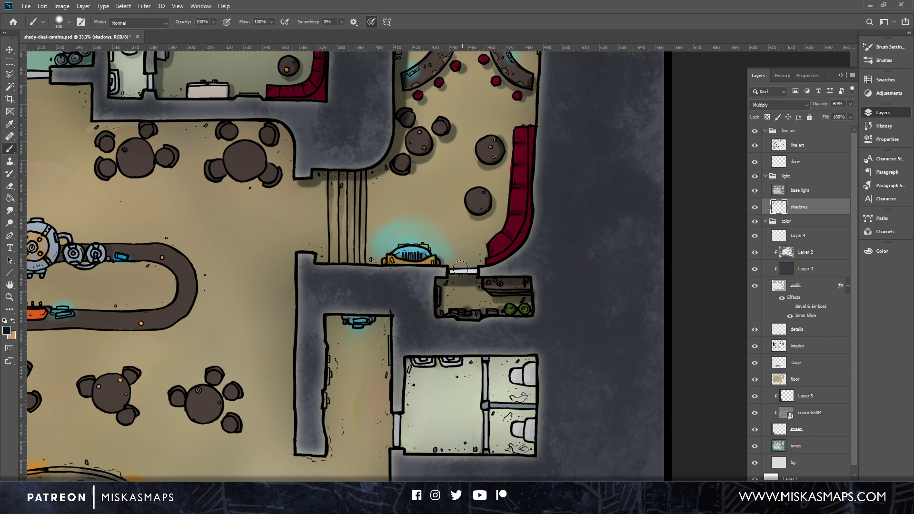
Paint shadows under the three round tables and their chairs along the upper side of the main hall.
{"action": "left_click_drag", "start_coordinate": [461, 268], "coordinate": [598, 244]}
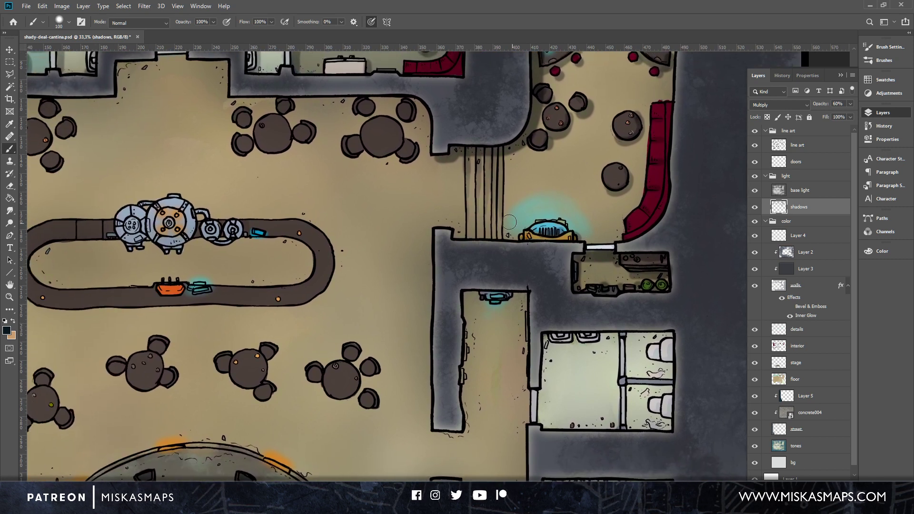
{"action": "mouse_move", "coordinate": [411, 103]}
{"action": "left_mouse_down"}
{"action": "mouse_move", "coordinate": [409, 122]}
{"action": "mouse_move", "coordinate": [406, 104]}
{"action": "mouse_move", "coordinate": [360, 105]}
{"action": "mouse_move", "coordinate": [382, 147]}
{"action": "mouse_move", "coordinate": [350, 140]}
{"action": "mouse_move", "coordinate": [352, 153]}
{"action": "mouse_move", "coordinate": [356, 138]}
{"action": "mouse_move", "coordinate": [362, 158]}
{"action": "mouse_move", "coordinate": [374, 149]}
{"action": "mouse_move", "coordinate": [396, 157]}
{"action": "mouse_move", "coordinate": [370, 156]}
{"action": "mouse_move", "coordinate": [394, 156]}
{"action": "mouse_move", "coordinate": [407, 138]}
{"action": "mouse_move", "coordinate": [401, 122]}
{"action": "mouse_move", "coordinate": [400, 130]}
{"action": "mouse_move", "coordinate": [384, 117]}
{"action": "mouse_move", "coordinate": [399, 153]}
{"action": "left_mouse_up"}
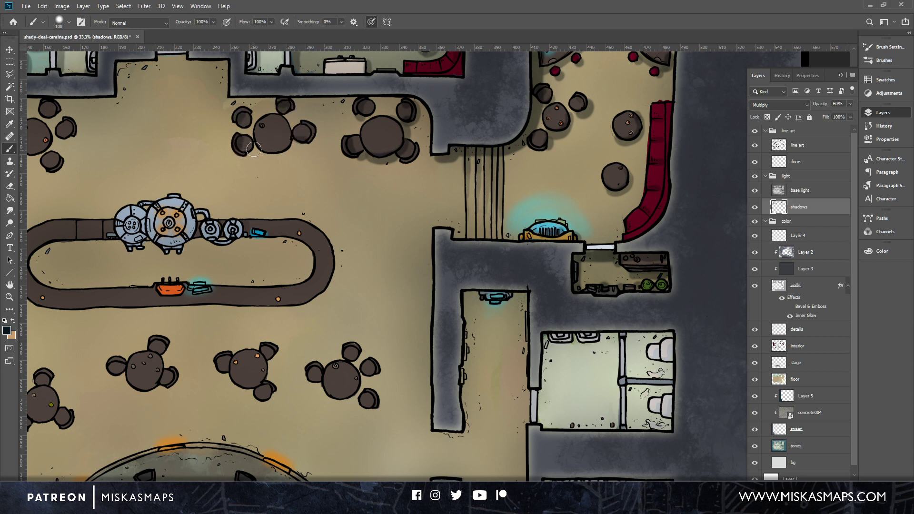
{"action": "mouse_move", "coordinate": [256, 148]}
{"action": "left_mouse_down"}
{"action": "mouse_move", "coordinate": [289, 149]}
{"action": "mouse_move", "coordinate": [290, 118]}
{"action": "left_mouse_up"}
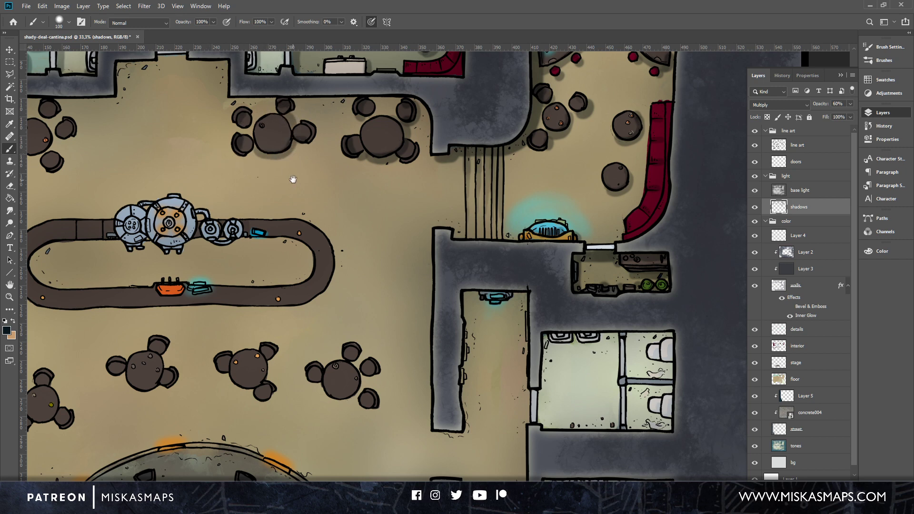
{"action": "left_click_drag", "start_coordinate": [292, 179], "coordinate": [544, 267]}
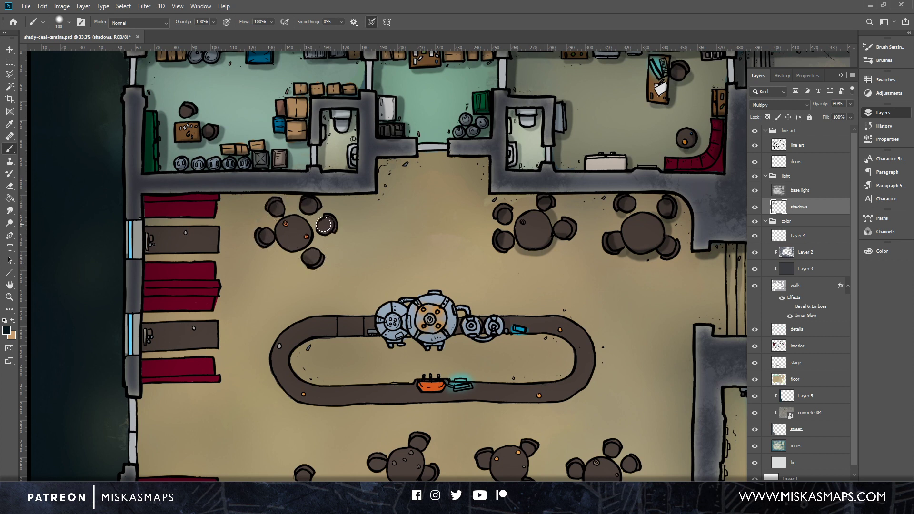
{"action": "mouse_move", "coordinate": [303, 218]}
{"action": "left_mouse_down"}
{"action": "mouse_move", "coordinate": [313, 245]}
{"action": "mouse_move", "coordinate": [281, 248]}
{"action": "left_mouse_up"}
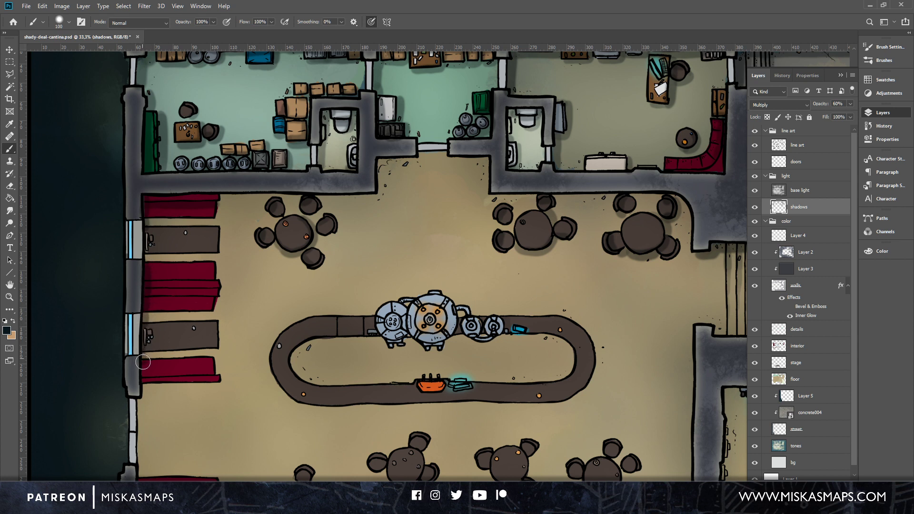
Paint shadows along the main hall's window wall, its upper wall above the booths and the recess below the teal room's door.
{"action": "mouse_move", "coordinate": [144, 382]}
{"action": "left_mouse_down"}
{"action": "mouse_move", "coordinate": [144, 477]}
{"action": "mouse_move", "coordinate": [137, 388]}
{"action": "mouse_move", "coordinate": [137, 413]}
{"action": "left_mouse_up"}
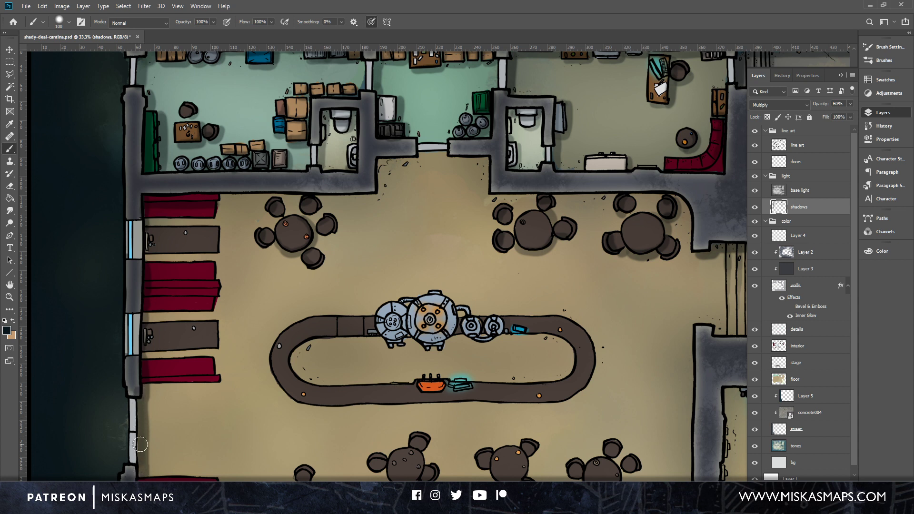
{"action": "left_click_drag", "start_coordinate": [640, 360], "coordinate": [664, 430]}
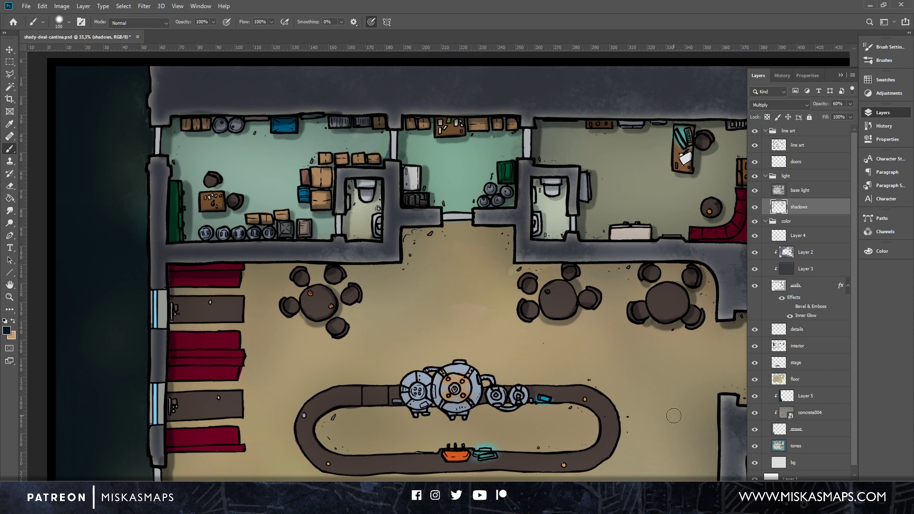
{"action": "mouse_move", "coordinate": [189, 266]}
{"action": "left_mouse_down"}
{"action": "mouse_move", "coordinate": [173, 268]}
{"action": "mouse_move", "coordinate": [402, 270]}
{"action": "left_mouse_up"}
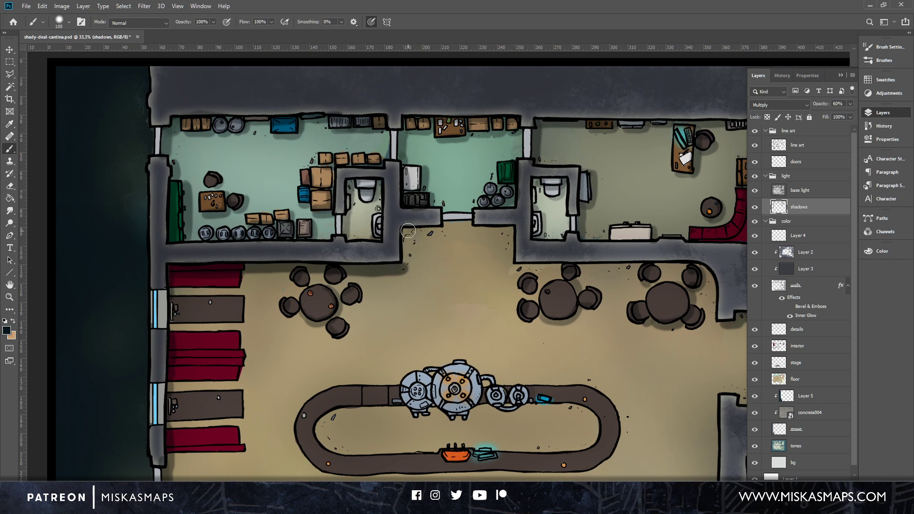
{"action": "left_click_drag", "start_coordinate": [408, 231], "coordinate": [405, 268]}
{"action": "mouse_move", "coordinate": [411, 233]}
{"action": "left_mouse_down"}
{"action": "mouse_move", "coordinate": [515, 227]}
{"action": "mouse_move", "coordinate": [550, 249]}
{"action": "mouse_move", "coordinate": [538, 278]}
{"action": "mouse_move", "coordinate": [518, 267]}
{"action": "mouse_move", "coordinate": [683, 269]}
{"action": "mouse_move", "coordinate": [695, 298]}
{"action": "mouse_move", "coordinate": [624, 308]}
{"action": "mouse_move", "coordinate": [478, 272]}
{"action": "mouse_move", "coordinate": [472, 254]}
{"action": "left_mouse_up"}
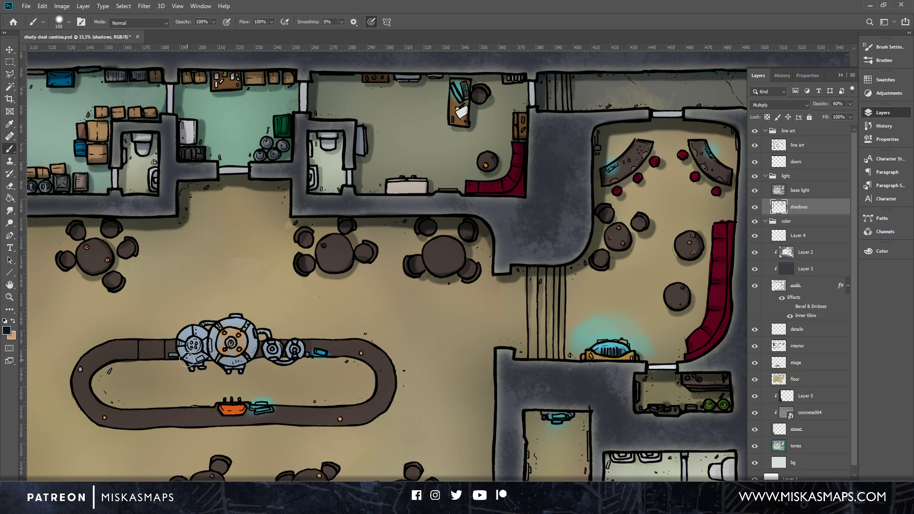
Paint shadows below the bar's round metal machines and along the inner edge of the oval counter.
{"action": "mouse_move", "coordinate": [186, 360]}
{"action": "left_mouse_down"}
{"action": "mouse_move", "coordinate": [205, 356]}
{"action": "mouse_move", "coordinate": [190, 329]}
{"action": "left_mouse_up"}
{"action": "mouse_move", "coordinate": [230, 365]}
{"action": "left_mouse_down"}
{"action": "mouse_move", "coordinate": [253, 343]}
{"action": "mouse_move", "coordinate": [235, 320]}
{"action": "mouse_move", "coordinate": [252, 347]}
{"action": "mouse_move", "coordinate": [248, 358]}
{"action": "mouse_move", "coordinate": [224, 360]}
{"action": "mouse_move", "coordinate": [237, 342]}
{"action": "mouse_move", "coordinate": [195, 352]}
{"action": "mouse_move", "coordinate": [200, 346]}
{"action": "mouse_move", "coordinate": [209, 364]}
{"action": "left_mouse_up"}
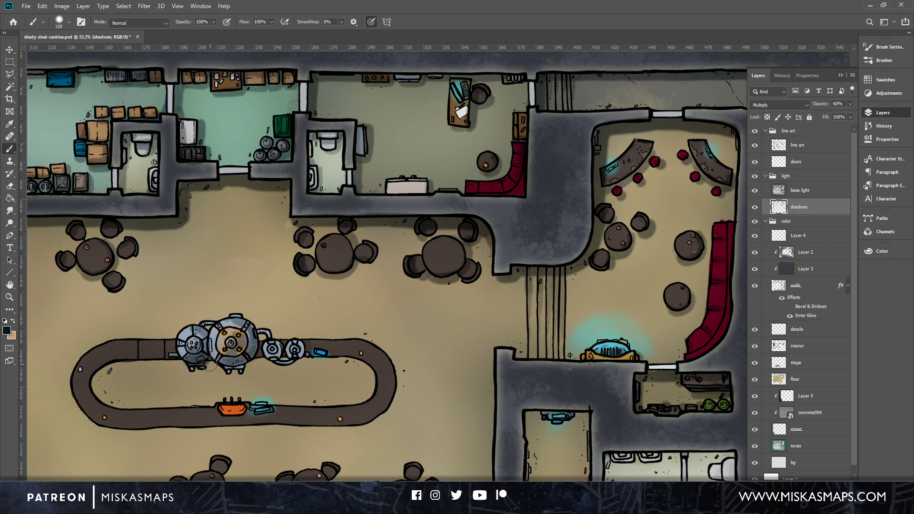
{"action": "mouse_move", "coordinate": [283, 352]}
{"action": "left_mouse_down"}
{"action": "mouse_move", "coordinate": [272, 353]}
{"action": "mouse_move", "coordinate": [299, 345]}
{"action": "mouse_move", "coordinate": [293, 351]}
{"action": "left_mouse_up"}
{"action": "mouse_move", "coordinate": [96, 389]}
{"action": "left_mouse_down"}
{"action": "mouse_move", "coordinate": [192, 367]}
{"action": "mouse_move", "coordinate": [186, 362]}
{"action": "mouse_move", "coordinate": [141, 365]}
{"action": "mouse_move", "coordinate": [181, 364]}
{"action": "mouse_move", "coordinate": [153, 363]}
{"action": "mouse_move", "coordinate": [210, 382]}
{"action": "mouse_move", "coordinate": [186, 369]}
{"action": "mouse_move", "coordinate": [224, 366]}
{"action": "mouse_move", "coordinate": [216, 365]}
{"action": "mouse_move", "coordinate": [234, 375]}
{"action": "mouse_move", "coordinate": [261, 364]}
{"action": "mouse_move", "coordinate": [227, 361]}
{"action": "mouse_move", "coordinate": [260, 358]}
{"action": "mouse_move", "coordinate": [273, 369]}
{"action": "mouse_move", "coordinate": [278, 361]}
{"action": "mouse_move", "coordinate": [286, 379]}
{"action": "mouse_move", "coordinate": [284, 358]}
{"action": "mouse_move", "coordinate": [313, 374]}
{"action": "mouse_move", "coordinate": [300, 357]}
{"action": "mouse_move", "coordinate": [293, 368]}
{"action": "mouse_move", "coordinate": [305, 373]}
{"action": "mouse_move", "coordinate": [273, 369]}
{"action": "mouse_move", "coordinate": [284, 380]}
{"action": "mouse_move", "coordinate": [281, 369]}
{"action": "mouse_move", "coordinate": [255, 367]}
{"action": "mouse_move", "coordinate": [227, 376]}
{"action": "mouse_move", "coordinate": [238, 384]}
{"action": "mouse_move", "coordinate": [258, 372]}
{"action": "left_mouse_up"}
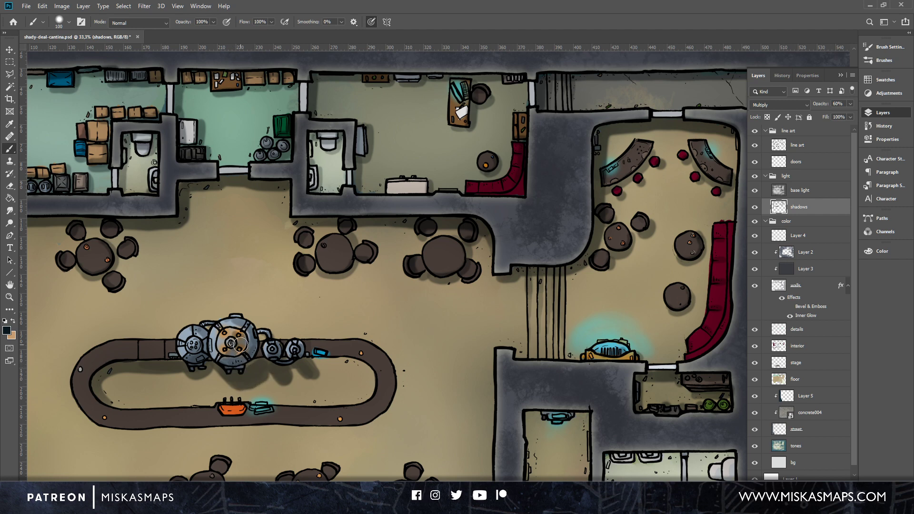
{"action": "mouse_move", "coordinate": [193, 373]}
{"action": "left_mouse_down"}
{"action": "mouse_move", "coordinate": [209, 378]}
{"action": "mouse_move", "coordinate": [212, 363]}
{"action": "mouse_move", "coordinate": [192, 377]}
{"action": "left_mouse_up"}
{"action": "mouse_move", "coordinate": [317, 366]}
{"action": "left_mouse_down"}
{"action": "mouse_move", "coordinate": [360, 364]}
{"action": "mouse_move", "coordinate": [371, 395]}
{"action": "mouse_move", "coordinate": [354, 375]}
{"action": "left_mouse_up"}
Paint a shadow along the oval bar counter's outer lower edge and rounded ends, thinning it with the Eraser.
{"action": "scroll", "coordinate": [354, 375], "scroll_direction": "down", "scroll_amount": 5}
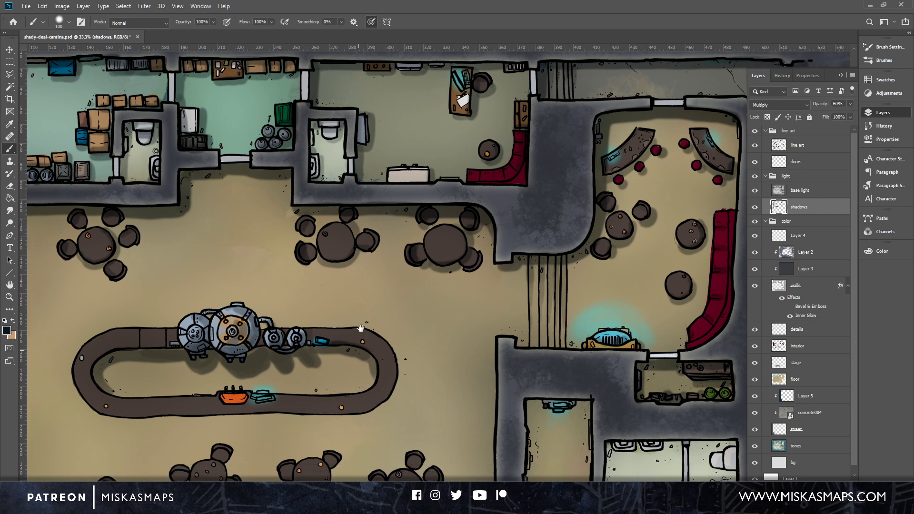
{"action": "left_click_drag", "start_coordinate": [234, 292], "coordinate": [278, 295]}
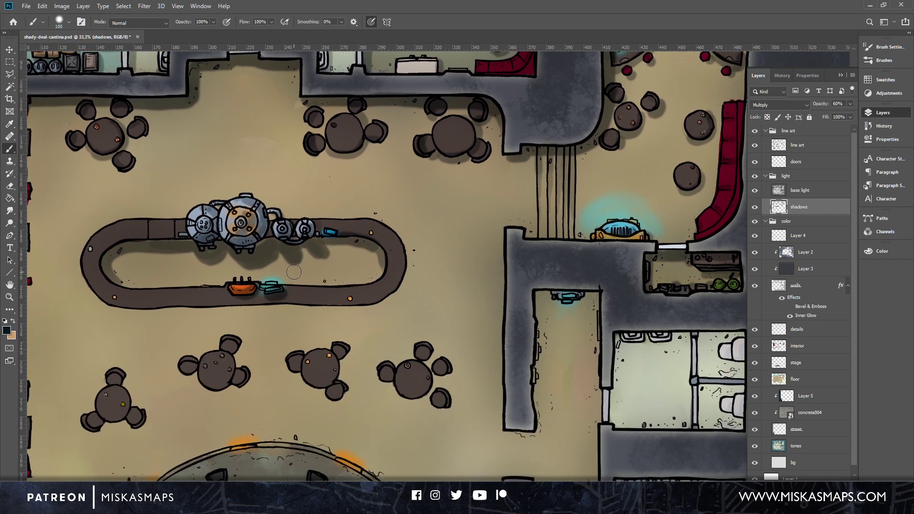
{"action": "key", "text": "e"}
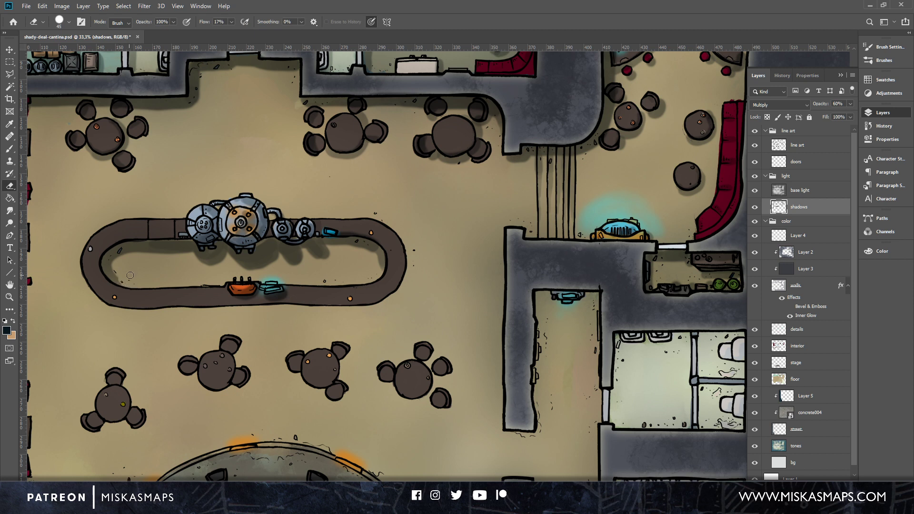
{"action": "key", "text": "b"}
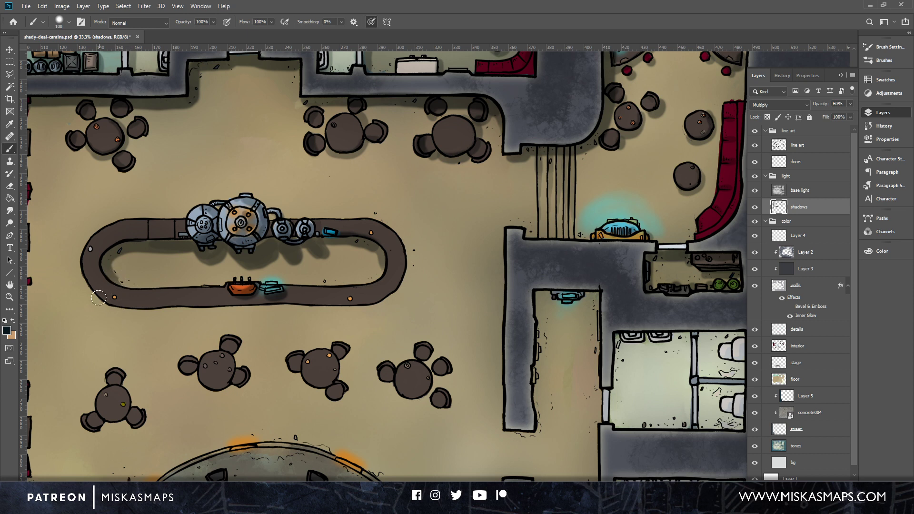
{"action": "mouse_move", "coordinate": [93, 290]}
{"action": "left_mouse_down"}
{"action": "mouse_move", "coordinate": [130, 312]}
{"action": "mouse_move", "coordinate": [238, 312]}
{"action": "mouse_move", "coordinate": [120, 312]}
{"action": "mouse_move", "coordinate": [115, 301]}
{"action": "left_mouse_up"}
{"action": "mouse_move", "coordinate": [245, 311]}
{"action": "left_mouse_down"}
{"action": "mouse_move", "coordinate": [368, 308]}
{"action": "mouse_move", "coordinate": [392, 299]}
{"action": "mouse_move", "coordinate": [408, 255]}
{"action": "mouse_move", "coordinate": [381, 226]}
{"action": "left_mouse_up"}
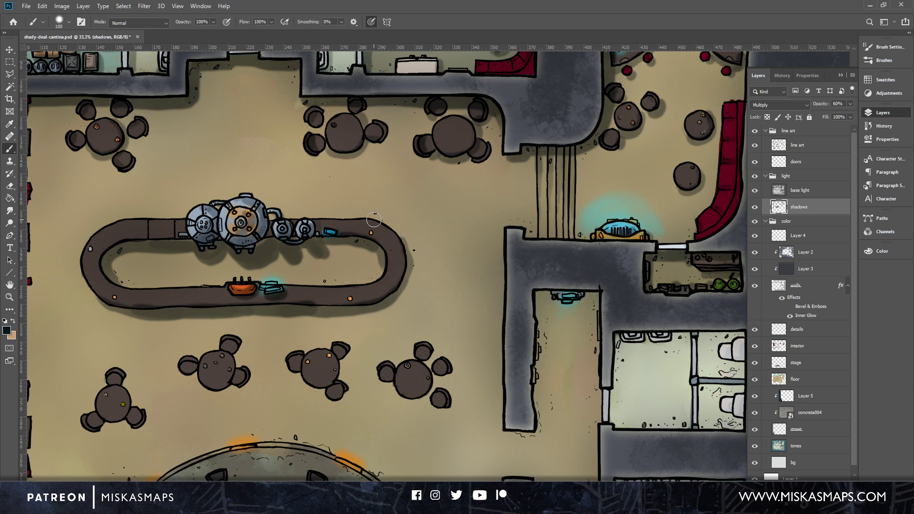
{"action": "key", "text": "e"}
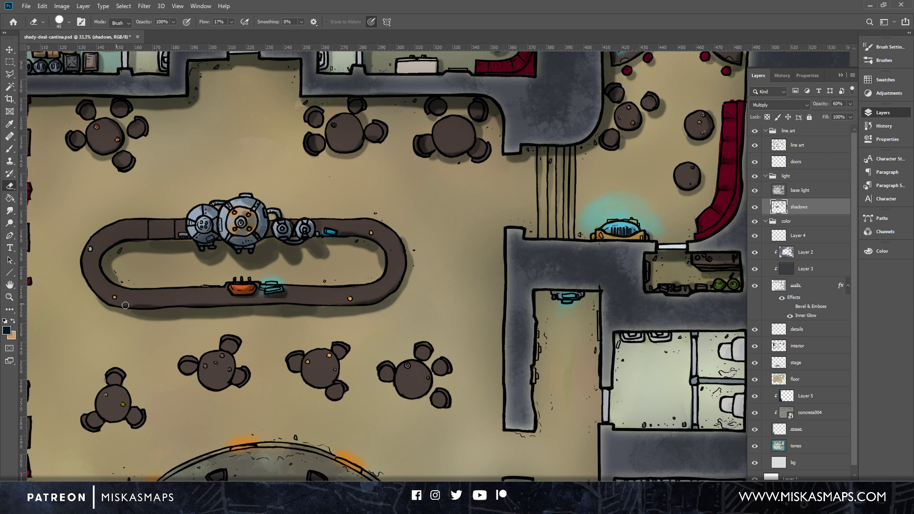
{"action": "left_click_drag", "start_coordinate": [186, 306], "coordinate": [254, 303]}
{"action": "key", "text": "b"}
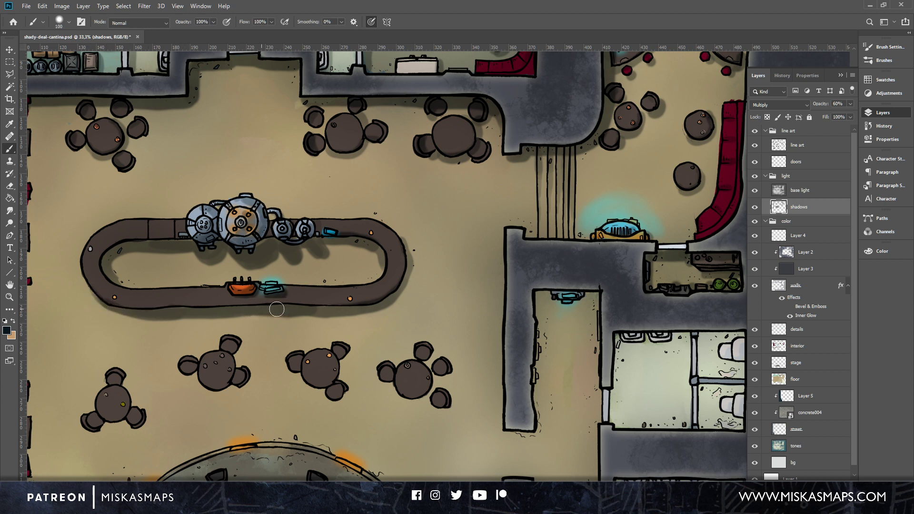
{"action": "left_click_drag", "start_coordinate": [384, 302], "coordinate": [409, 261]}
Paint shadows under the four round tables and their chairs between the bar and the stage.
{"action": "left_click_drag", "start_coordinate": [463, 330], "coordinate": [627, 249]}
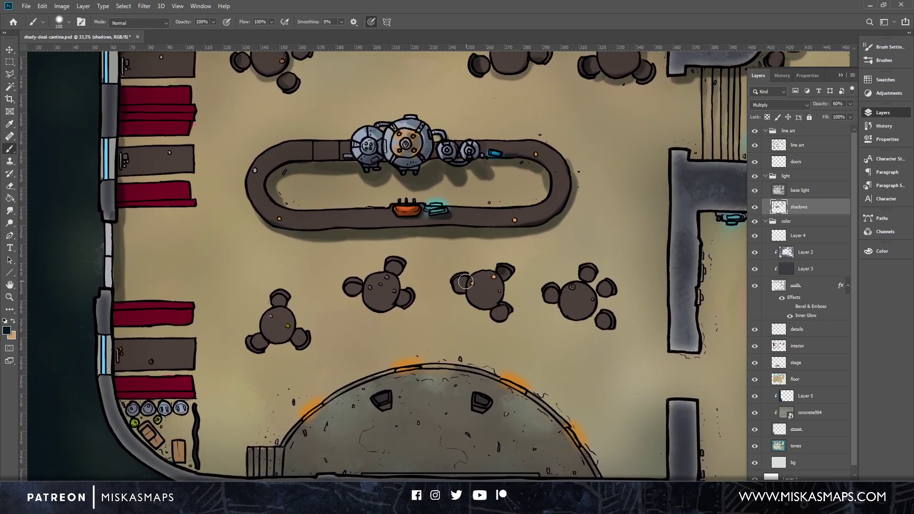
{"action": "mouse_move", "coordinate": [465, 283]}
{"action": "left_mouse_down"}
{"action": "mouse_move", "coordinate": [507, 285]}
{"action": "mouse_move", "coordinate": [507, 272]}
{"action": "mouse_move", "coordinate": [509, 285]}
{"action": "mouse_move", "coordinate": [501, 305]}
{"action": "mouse_move", "coordinate": [505, 280]}
{"action": "mouse_move", "coordinate": [483, 313]}
{"action": "mouse_move", "coordinate": [472, 308]}
{"action": "mouse_move", "coordinate": [513, 308]}
{"action": "mouse_move", "coordinate": [465, 273]}
{"action": "left_mouse_up"}
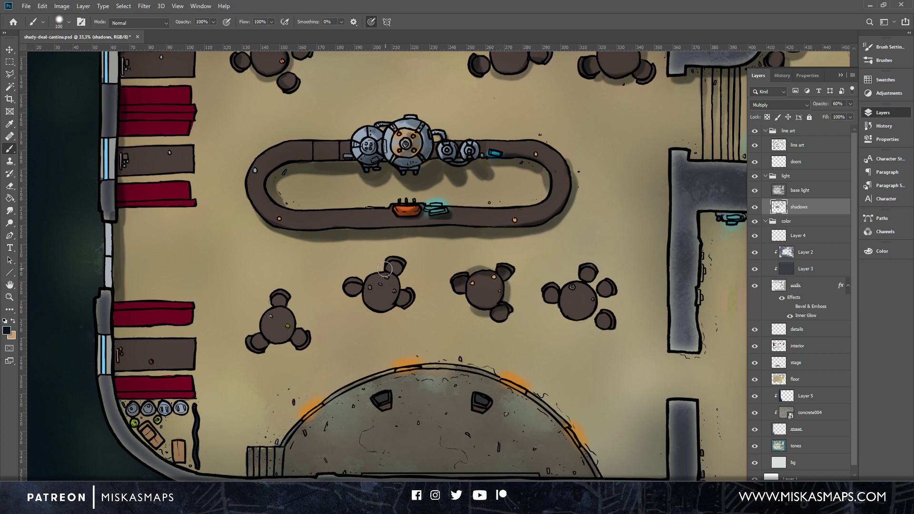
{"action": "mouse_move", "coordinate": [385, 269]}
{"action": "left_mouse_down"}
{"action": "mouse_move", "coordinate": [391, 264]}
{"action": "mouse_move", "coordinate": [402, 292]}
{"action": "mouse_move", "coordinate": [379, 316]}
{"action": "mouse_move", "coordinate": [352, 283]}
{"action": "left_mouse_up"}
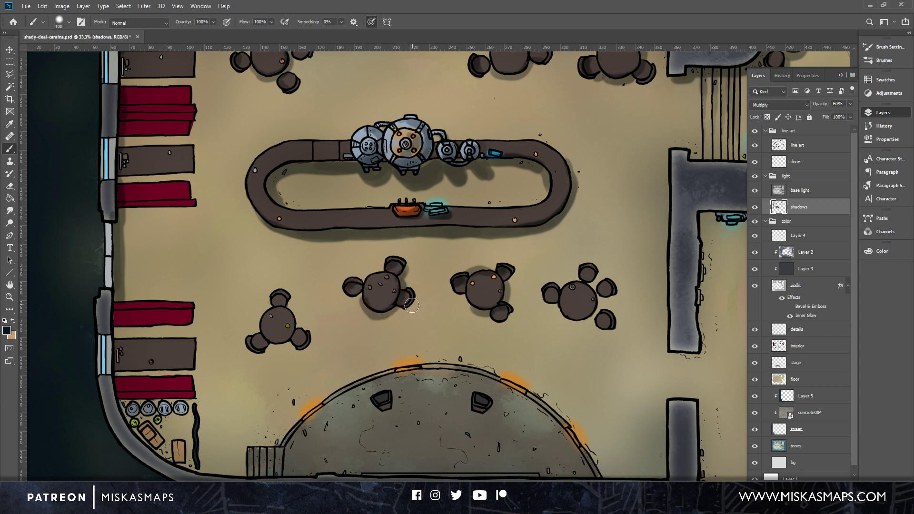
{"action": "left_click_drag", "start_coordinate": [402, 309], "coordinate": [413, 296]}
{"action": "mouse_move", "coordinate": [268, 341]}
{"action": "left_mouse_down"}
{"action": "mouse_move", "coordinate": [289, 342]}
{"action": "mouse_move", "coordinate": [294, 315]}
{"action": "left_mouse_up"}
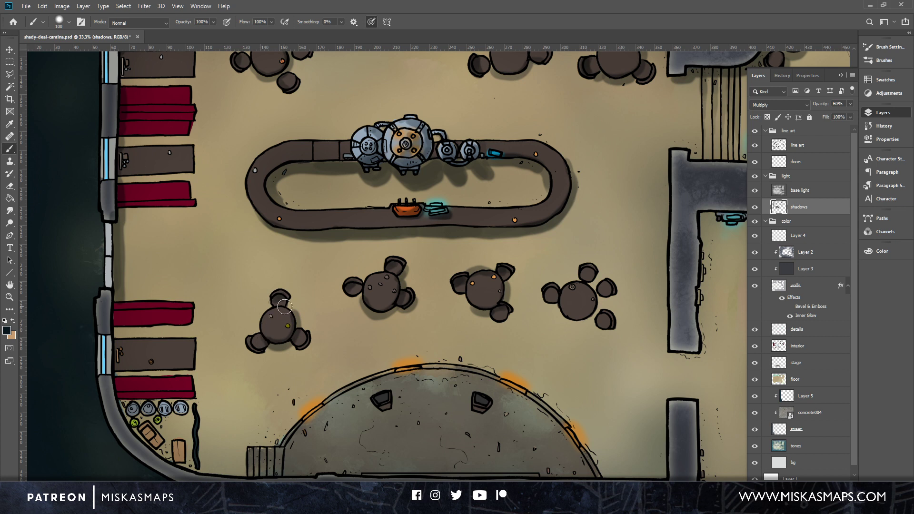
{"action": "left_click_drag", "start_coordinate": [301, 347], "coordinate": [310, 341]}
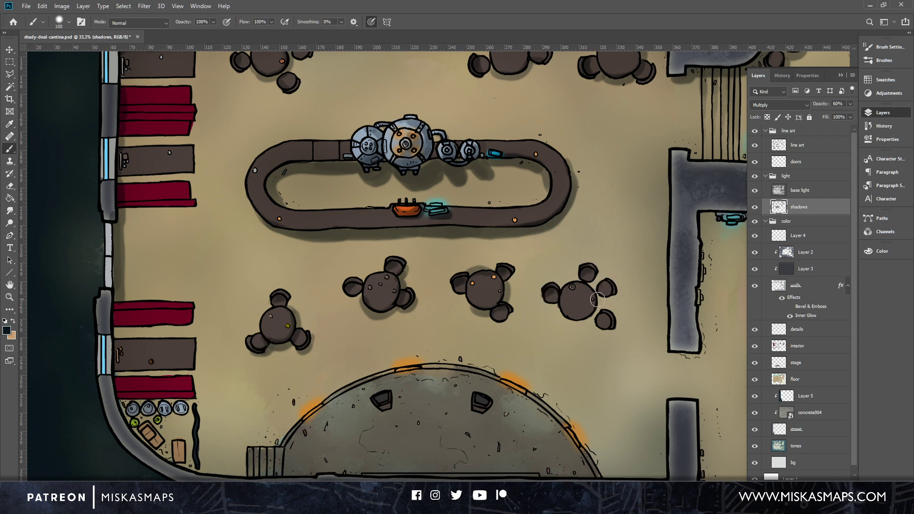
{"action": "mouse_move", "coordinate": [589, 285]}
{"action": "left_mouse_down"}
{"action": "mouse_move", "coordinate": [597, 309]}
{"action": "mouse_move", "coordinate": [584, 321]}
{"action": "mouse_move", "coordinate": [564, 310]}
{"action": "left_mouse_up"}
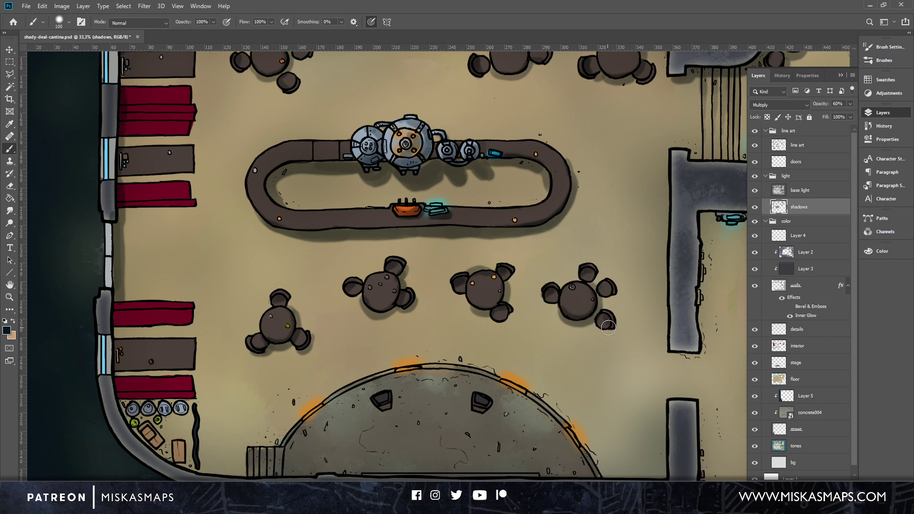
{"action": "mouse_move", "coordinate": [604, 333]}
{"action": "left_mouse_down"}
{"action": "mouse_move", "coordinate": [613, 316]}
{"action": "mouse_move", "coordinate": [599, 328]}
{"action": "mouse_move", "coordinate": [613, 284]}
{"action": "mouse_move", "coordinate": [605, 303]}
{"action": "mouse_move", "coordinate": [604, 278]}
{"action": "left_mouse_up"}
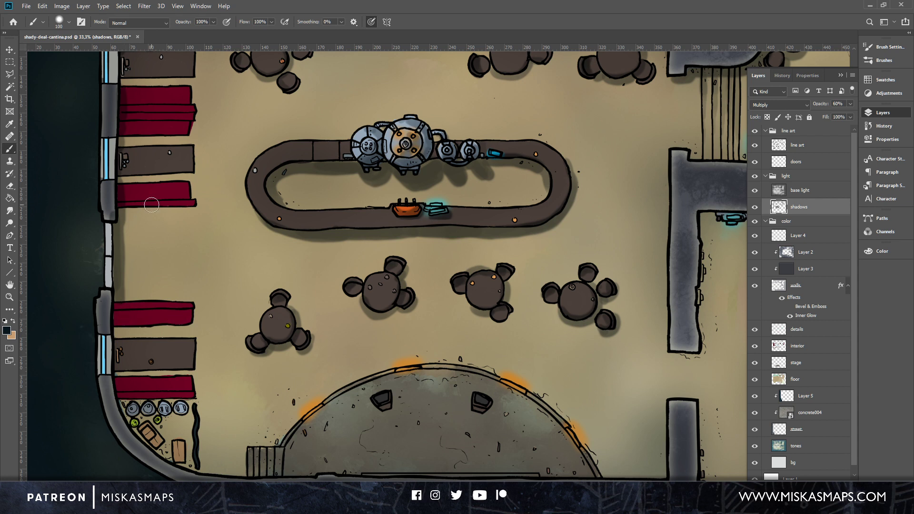
Shade the curved storage corner with the barrels and crates, and paint a shadow along its curtain.
{"action": "left_click_drag", "start_coordinate": [299, 211], "coordinate": [444, 148]}
{"action": "mouse_move", "coordinate": [262, 245]}
{"action": "left_mouse_down"}
{"action": "mouse_move", "coordinate": [269, 347]}
{"action": "mouse_move", "coordinate": [317, 396]}
{"action": "mouse_move", "coordinate": [312, 370]}
{"action": "left_mouse_up"}
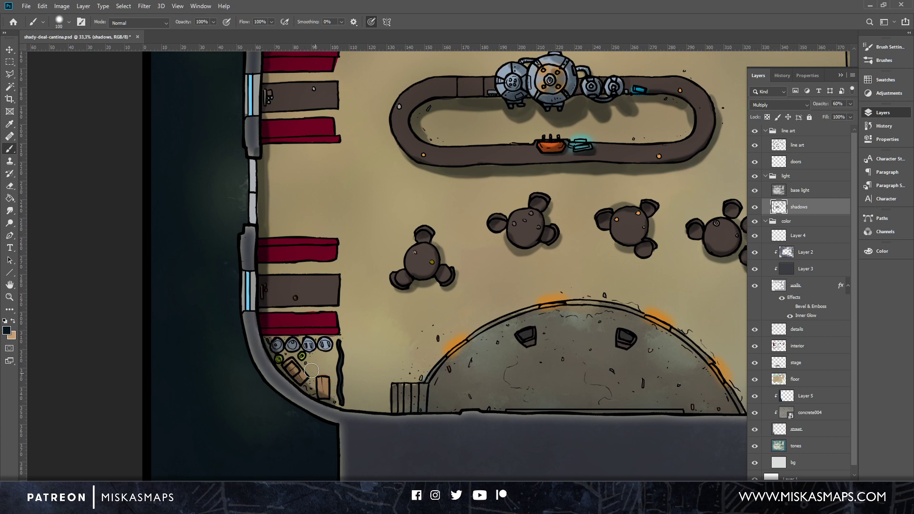
{"action": "mouse_move", "coordinate": [271, 342]}
{"action": "left_mouse_down"}
{"action": "mouse_move", "coordinate": [334, 340]}
{"action": "mouse_move", "coordinate": [281, 348]}
{"action": "mouse_move", "coordinate": [329, 346]}
{"action": "mouse_move", "coordinate": [289, 356]}
{"action": "mouse_move", "coordinate": [301, 388]}
{"action": "mouse_move", "coordinate": [301, 373]}
{"action": "mouse_move", "coordinate": [331, 400]}
{"action": "mouse_move", "coordinate": [334, 379]}
{"action": "mouse_move", "coordinate": [344, 403]}
{"action": "left_mouse_up"}
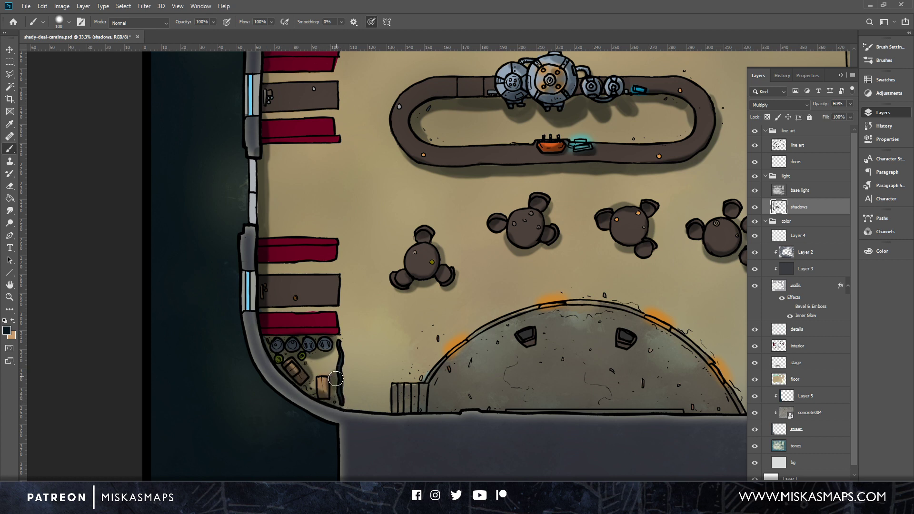
{"action": "left_click_drag", "start_coordinate": [311, 387], "coordinate": [305, 384]}
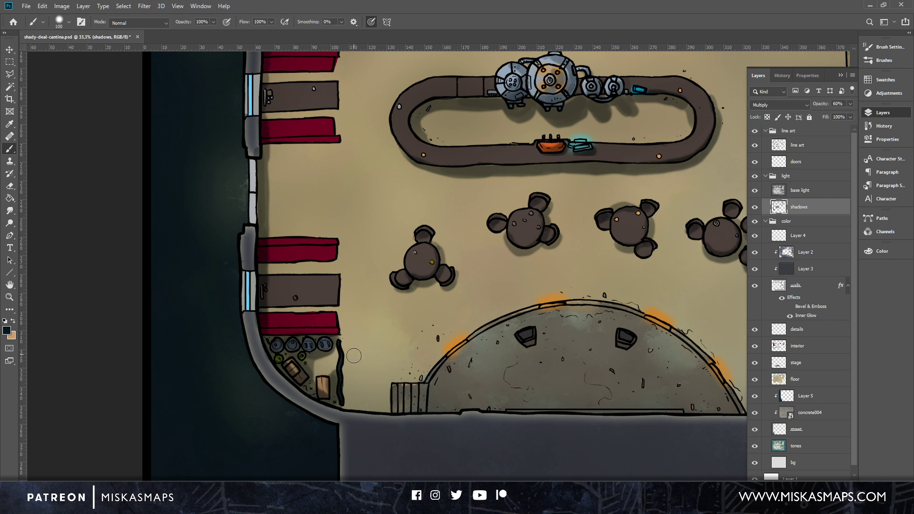
{"action": "mouse_move", "coordinate": [342, 353]}
{"action": "left_mouse_down"}
{"action": "mouse_move", "coordinate": [345, 407]}
{"action": "mouse_move", "coordinate": [339, 314]}
{"action": "left_mouse_up"}
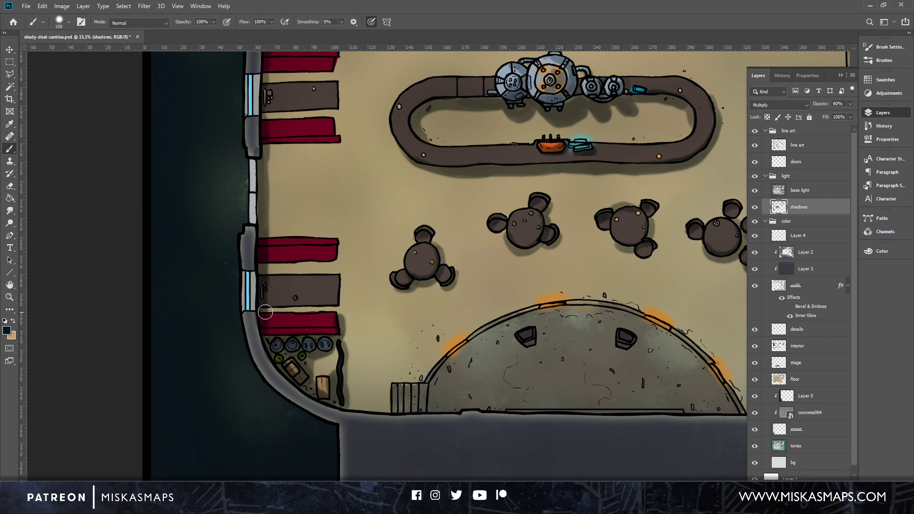
Paint shadows around the red benches and table of the window booth above the storage corner.
{"action": "mouse_move", "coordinate": [264, 312]}
{"action": "left_mouse_down"}
{"action": "mouse_move", "coordinate": [340, 310]}
{"action": "mouse_move", "coordinate": [339, 254]}
{"action": "left_mouse_up"}
{"action": "mouse_move", "coordinate": [264, 267]}
{"action": "left_mouse_down"}
{"action": "mouse_move", "coordinate": [341, 262]}
{"action": "mouse_move", "coordinate": [333, 245]}
{"action": "left_mouse_up"}
{"action": "left_click_drag", "start_coordinate": [267, 245], "coordinate": [335, 247]}
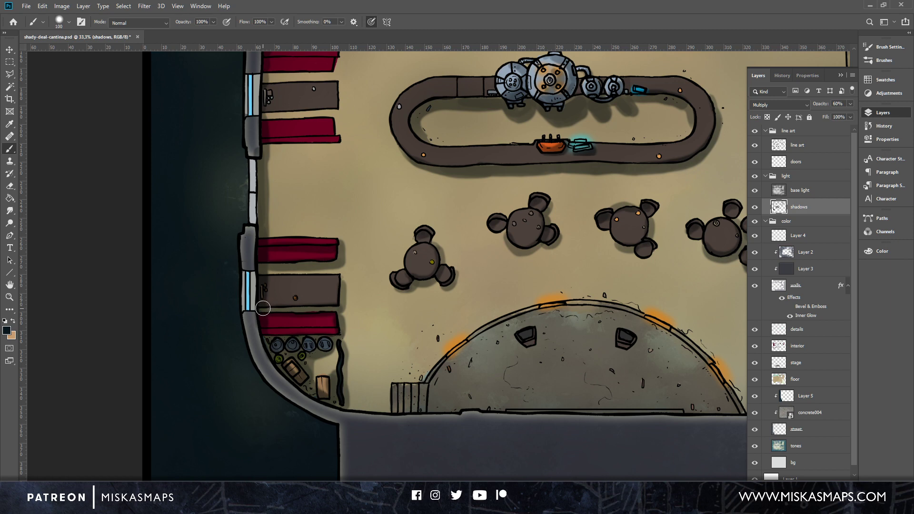
{"action": "mouse_move", "coordinate": [263, 308]}
{"action": "left_mouse_down"}
{"action": "mouse_move", "coordinate": [333, 308]}
{"action": "mouse_move", "coordinate": [340, 275]}
{"action": "left_mouse_up"}
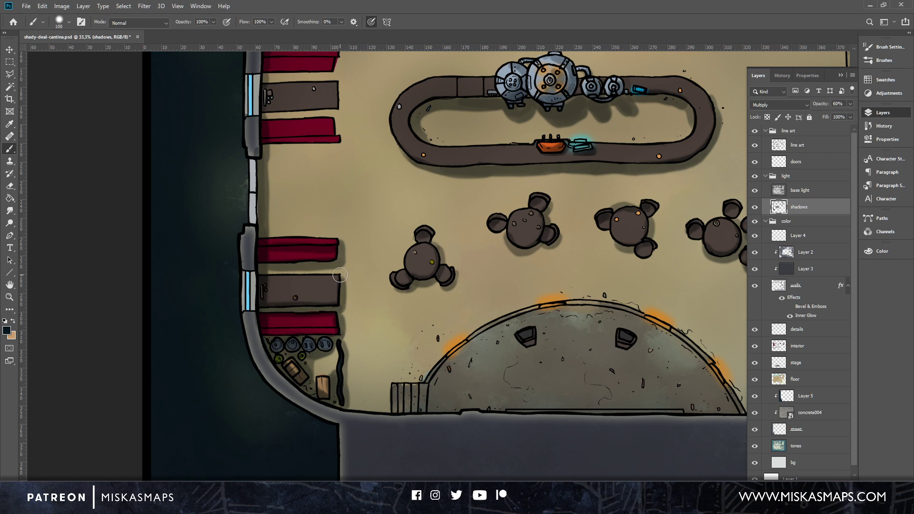
Paint shadows around the red benches and tables of the upper window booths, and touch up along the window wall.
{"action": "left_click_drag", "start_coordinate": [380, 220], "coordinate": [410, 380]}
{"action": "mouse_move", "coordinate": [313, 337]}
{"action": "left_mouse_down"}
{"action": "mouse_move", "coordinate": [381, 331]}
{"action": "mouse_move", "coordinate": [384, 307]}
{"action": "mouse_move", "coordinate": [374, 294]}
{"action": "mouse_move", "coordinate": [310, 302]}
{"action": "mouse_move", "coordinate": [379, 300]}
{"action": "mouse_move", "coordinate": [384, 271]}
{"action": "left_mouse_up"}
{"action": "mouse_move", "coordinate": [310, 265]}
{"action": "left_mouse_down"}
{"action": "mouse_move", "coordinate": [377, 260]}
{"action": "mouse_move", "coordinate": [381, 250]}
{"action": "mouse_move", "coordinate": [314, 246]}
{"action": "mouse_move", "coordinate": [380, 250]}
{"action": "left_mouse_up"}
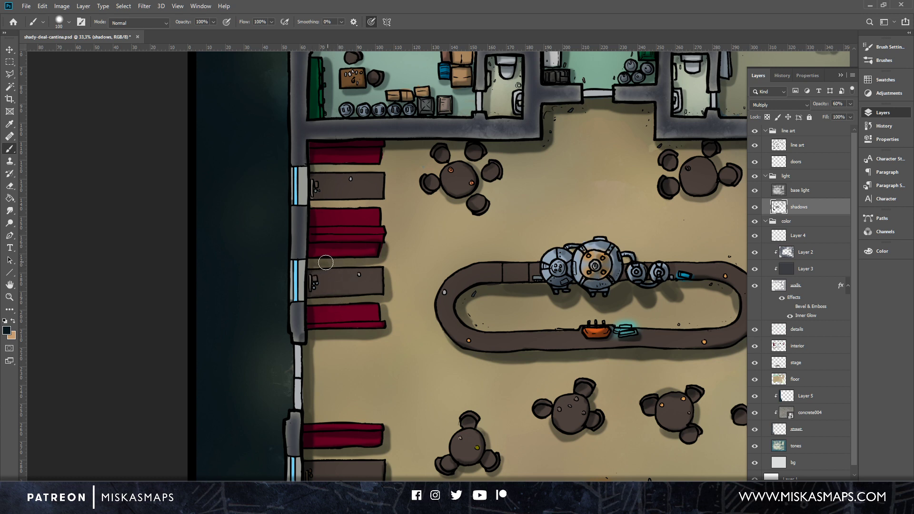
{"action": "mouse_move", "coordinate": [309, 204]}
{"action": "left_mouse_down"}
{"action": "mouse_move", "coordinate": [380, 204]}
{"action": "mouse_move", "coordinate": [386, 193]}
{"action": "mouse_move", "coordinate": [386, 177]}
{"action": "mouse_move", "coordinate": [314, 168]}
{"action": "mouse_move", "coordinate": [386, 166]}
{"action": "mouse_move", "coordinate": [386, 150]}
{"action": "mouse_move", "coordinate": [312, 151]}
{"action": "left_mouse_up"}
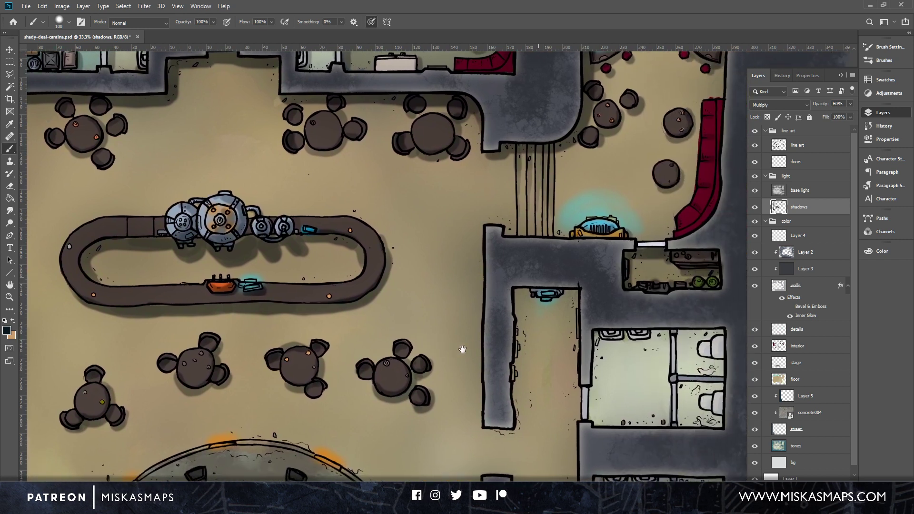
{"action": "left_click_drag", "start_coordinate": [461, 349], "coordinate": [536, 333]}
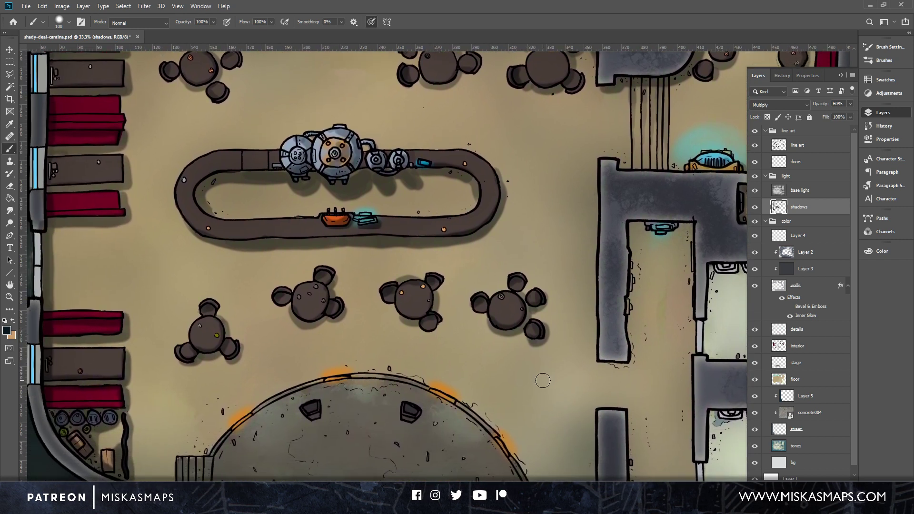
{"action": "key", "text": "e"}
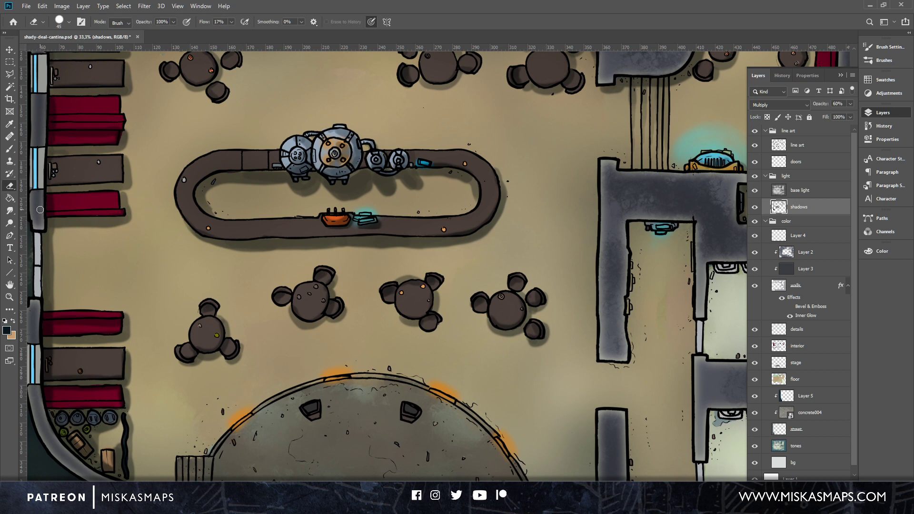
{"action": "key", "text": "b"}
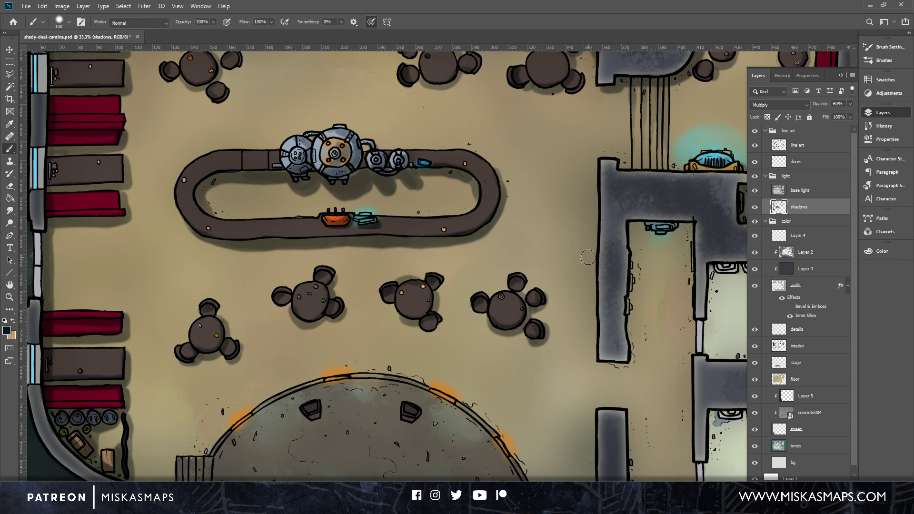
Paint shadows for the two stage speakers and along the outside of the stage's curved edge.
{"action": "left_click_drag", "start_coordinate": [590, 257], "coordinate": [514, 237]}
{"action": "left_click_drag", "start_coordinate": [464, 340], "coordinate": [526, 239]}
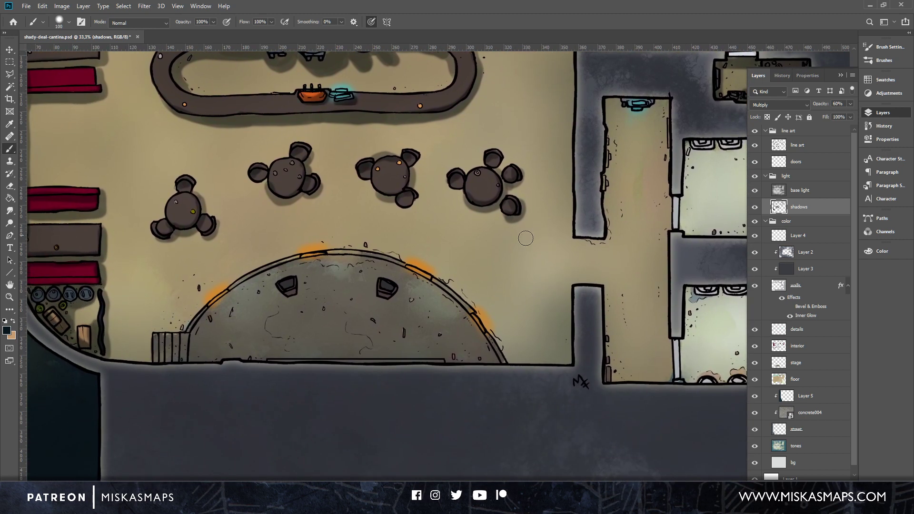
{"action": "mouse_move", "coordinate": [291, 296]}
{"action": "left_mouse_down"}
{"action": "mouse_move", "coordinate": [298, 290]}
{"action": "mouse_move", "coordinate": [294, 297]}
{"action": "left_mouse_up"}
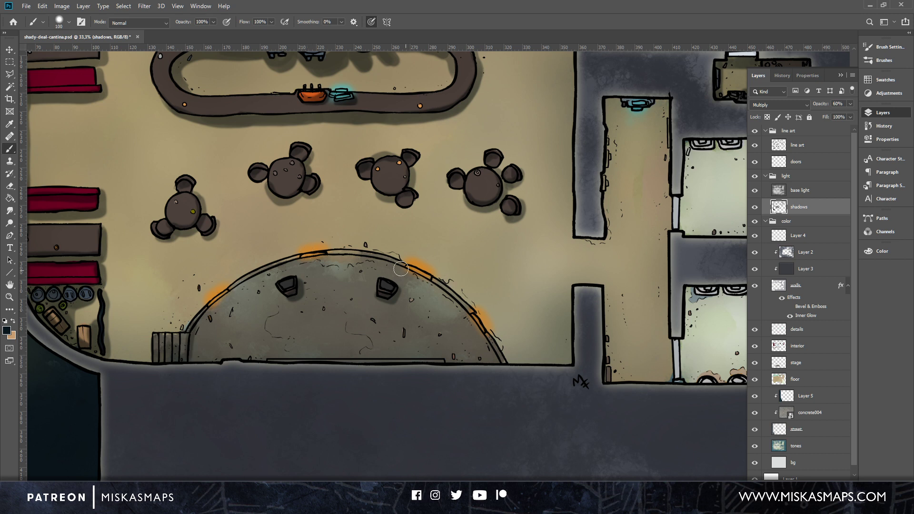
{"action": "mouse_move", "coordinate": [358, 251]}
{"action": "left_mouse_down"}
{"action": "mouse_move", "coordinate": [428, 269]}
{"action": "mouse_move", "coordinate": [463, 297]}
{"action": "mouse_move", "coordinate": [510, 364]}
{"action": "left_mouse_up"}
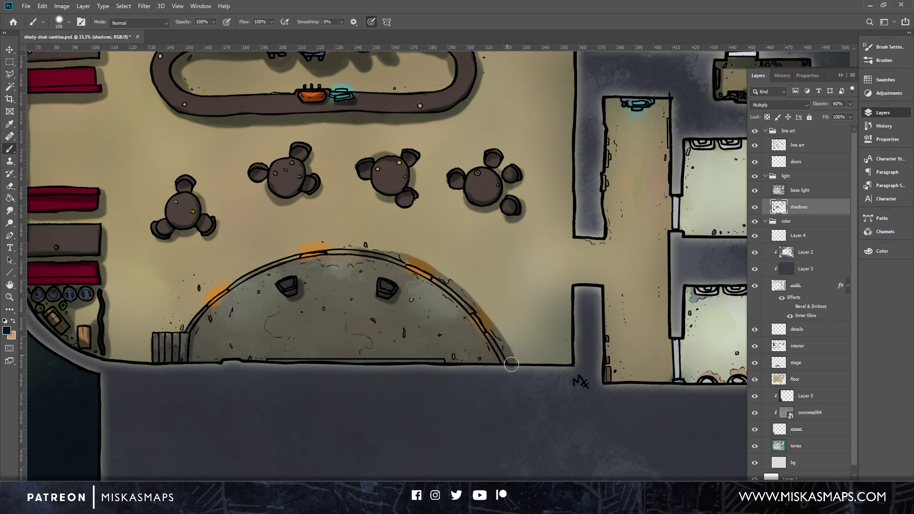
{"action": "mouse_move", "coordinate": [382, 253]}
{"action": "left_mouse_down"}
{"action": "mouse_move", "coordinate": [328, 241]}
{"action": "mouse_move", "coordinate": [347, 251]}
{"action": "mouse_move", "coordinate": [289, 255]}
{"action": "mouse_move", "coordinate": [223, 289]}
{"action": "mouse_move", "coordinate": [218, 307]}
{"action": "mouse_move", "coordinate": [225, 286]}
{"action": "mouse_move", "coordinate": [193, 327]}
{"action": "left_mouse_up"}
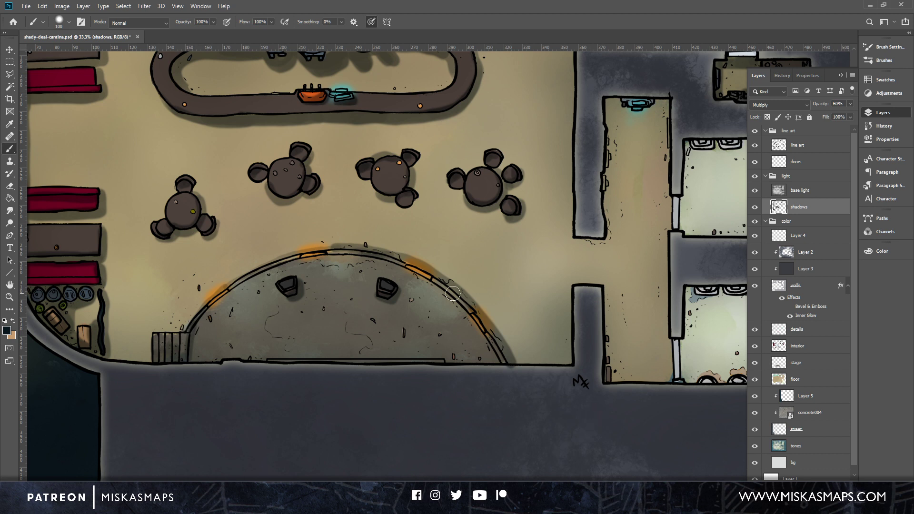
{"action": "mouse_move", "coordinate": [402, 259]}
{"action": "left_mouse_down"}
{"action": "mouse_move", "coordinate": [478, 314]}
{"action": "mouse_move", "coordinate": [510, 366]}
{"action": "mouse_move", "coordinate": [493, 337]}
{"action": "mouse_move", "coordinate": [496, 316]}
{"action": "mouse_move", "coordinate": [501, 349]}
{"action": "left_mouse_up"}
{"action": "key", "text": "e"}
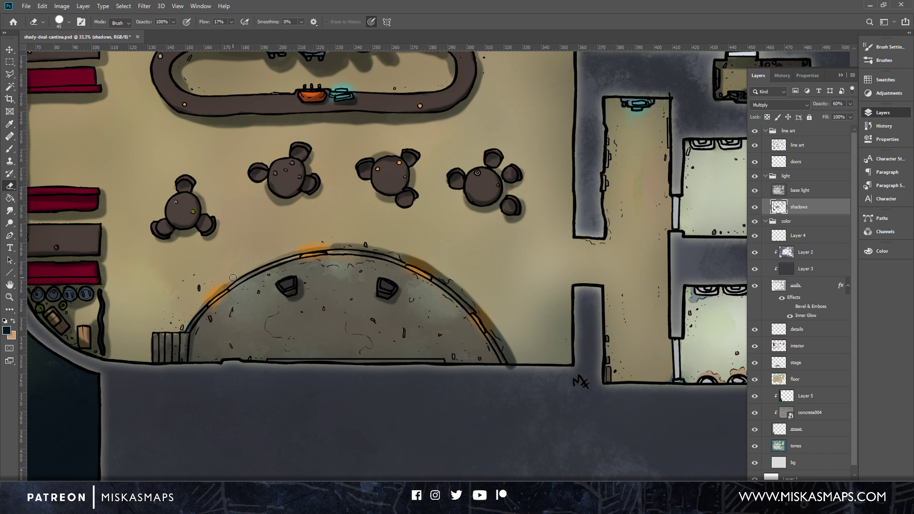
{"action": "key", "text": "b"}
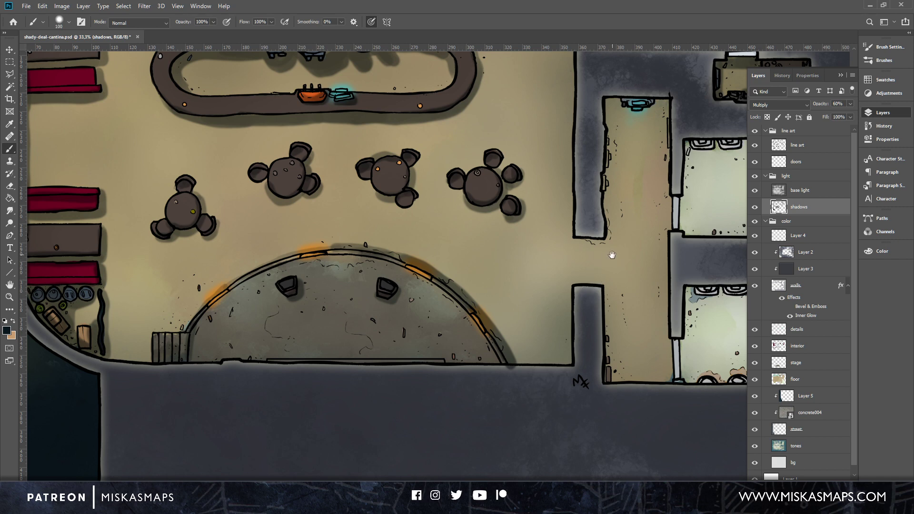
Paint shadows along the inner wall edges of the corridor between the main hall and the restrooms.
{"action": "mouse_move", "coordinate": [610, 257]}
{"action": "left_mouse_down"}
{"action": "mouse_move", "coordinate": [476, 353]}
{"action": "mouse_move", "coordinate": [474, 376]}
{"action": "mouse_move", "coordinate": [471, 225]}
{"action": "mouse_move", "coordinate": [469, 324]}
{"action": "mouse_move", "coordinate": [495, 248]}
{"action": "mouse_move", "coordinate": [475, 226]}
{"action": "mouse_move", "coordinate": [529, 224]}
{"action": "mouse_move", "coordinate": [505, 242]}
{"action": "mouse_move", "coordinate": [492, 233]}
{"action": "mouse_move", "coordinate": [516, 232]}
{"action": "mouse_move", "coordinate": [518, 221]}
{"action": "mouse_move", "coordinate": [503, 242]}
{"action": "left_mouse_up"}
{"action": "key", "text": "e"}
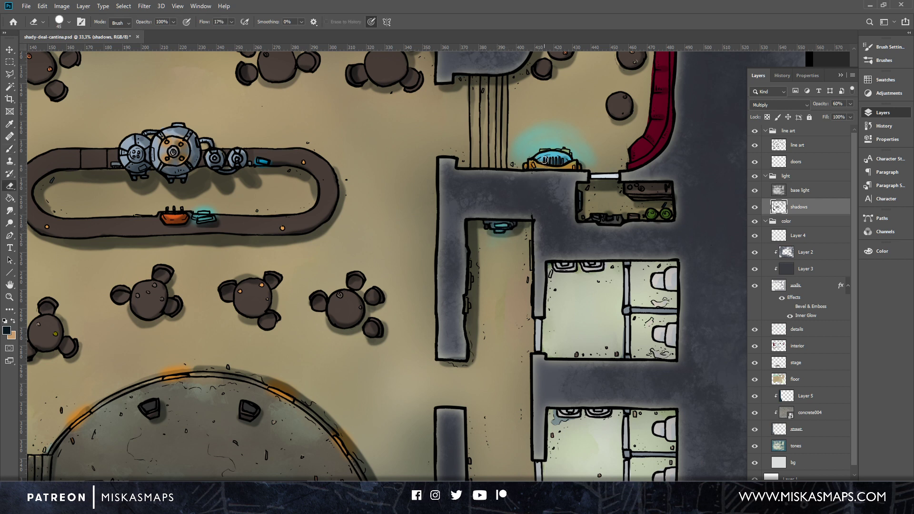
{"action": "key", "text": "b"}
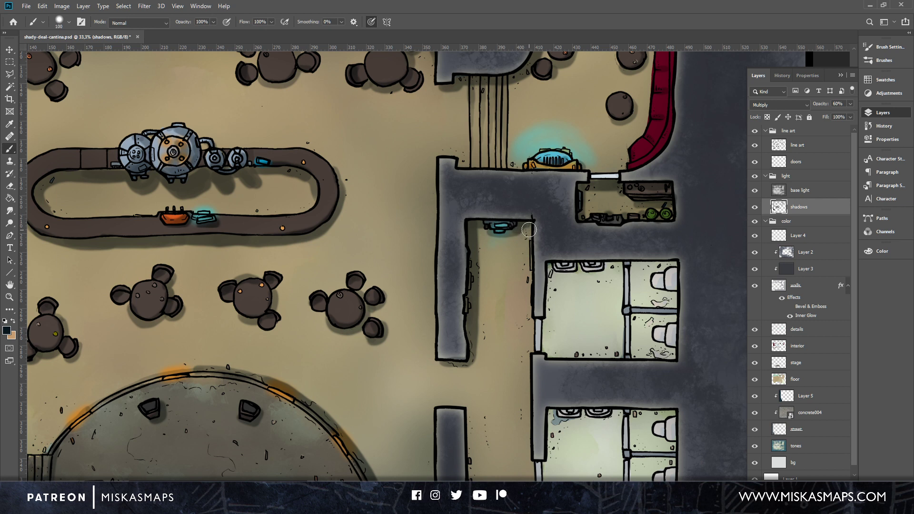
{"action": "scroll", "coordinate": [531, 320], "scroll_direction": "down", "scroll_amount": 5}
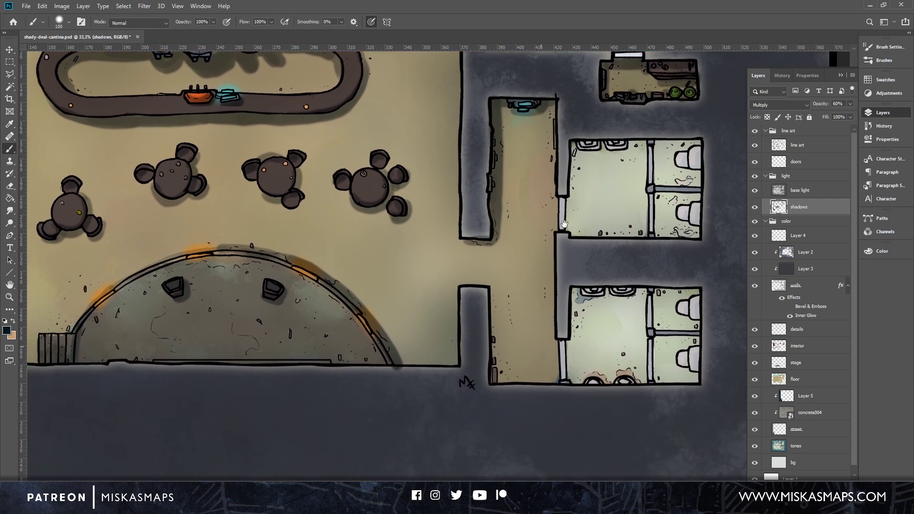
{"action": "mouse_move", "coordinate": [494, 279]}
{"action": "left_mouse_down"}
{"action": "mouse_move", "coordinate": [496, 371]}
{"action": "mouse_move", "coordinate": [495, 346]}
{"action": "left_mouse_up"}
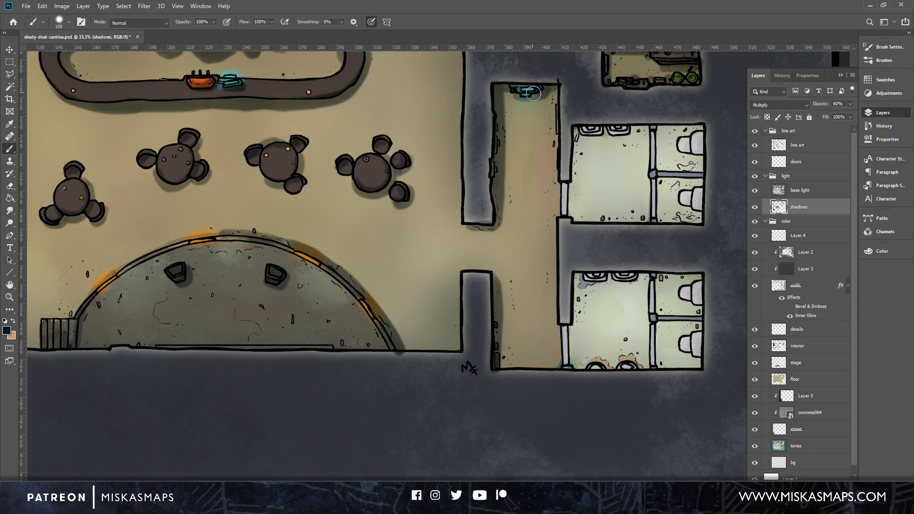
Paint shadows along the walls, sinks and stall partitions of the lower restroom on the shadows layer.
{"action": "left_click_drag", "start_coordinate": [578, 271], "coordinate": [574, 371]}
{"action": "mouse_move", "coordinate": [589, 277]}
{"action": "left_mouse_down"}
{"action": "mouse_move", "coordinate": [629, 274]}
{"action": "mouse_move", "coordinate": [583, 283]}
{"action": "mouse_move", "coordinate": [610, 284]}
{"action": "mouse_move", "coordinate": [611, 275]}
{"action": "mouse_move", "coordinate": [626, 285]}
{"action": "mouse_move", "coordinate": [656, 267]}
{"action": "mouse_move", "coordinate": [661, 309]}
{"action": "mouse_move", "coordinate": [664, 280]}
{"action": "mouse_move", "coordinate": [697, 278]}
{"action": "left_mouse_up"}
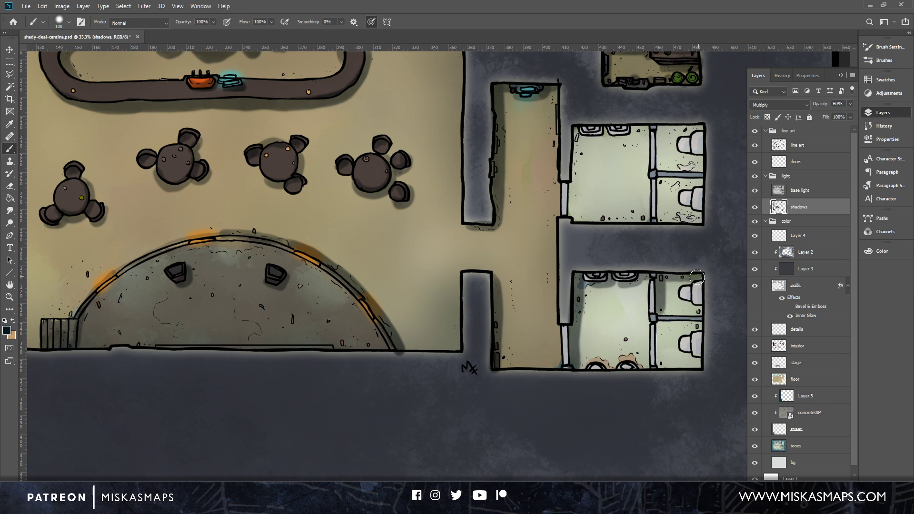
{"action": "mouse_move", "coordinate": [655, 339]}
{"action": "left_mouse_down"}
{"action": "mouse_move", "coordinate": [662, 360]}
{"action": "mouse_move", "coordinate": [658, 329]}
{"action": "mouse_move", "coordinate": [658, 367]}
{"action": "mouse_move", "coordinate": [666, 323]}
{"action": "mouse_move", "coordinate": [703, 308]}
{"action": "left_mouse_up"}
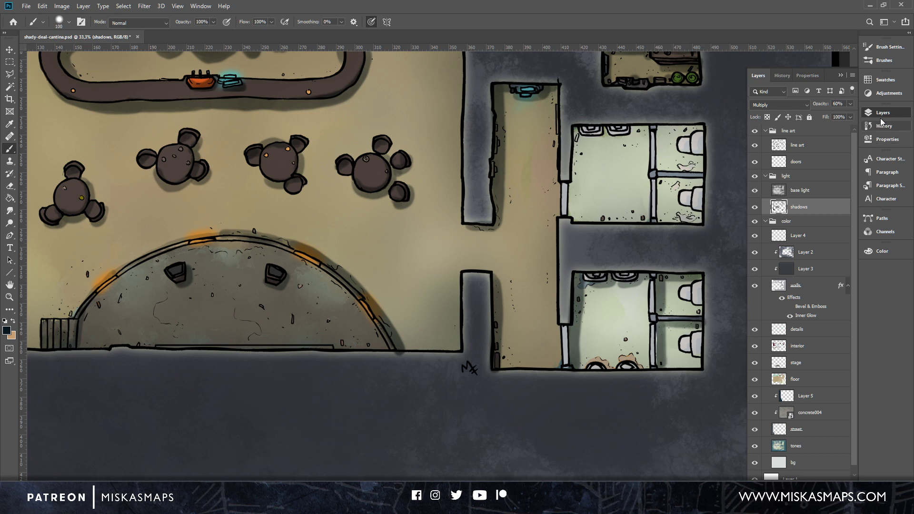
{"action": "left_click", "coordinate": [806, 163]}
{"action": "key", "text": "e"}
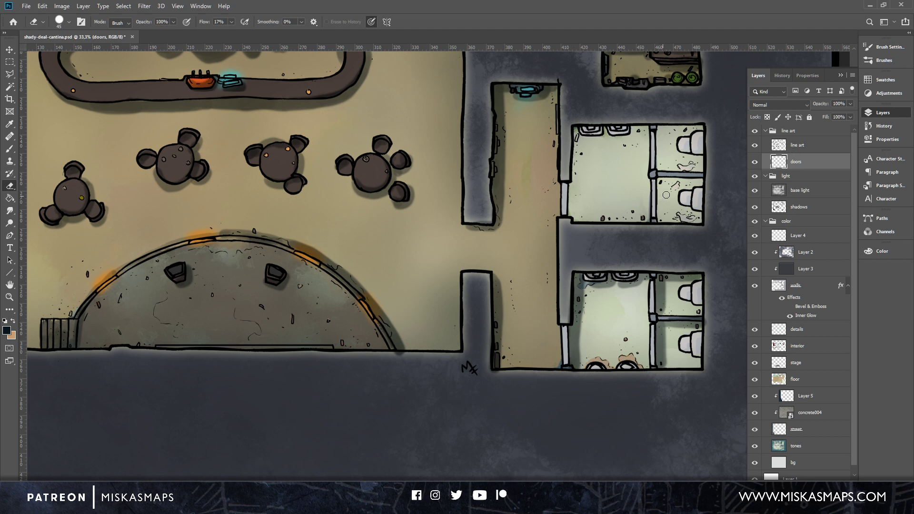
{"action": "left_click", "coordinate": [802, 208]}
{"action": "key", "text": "b"}
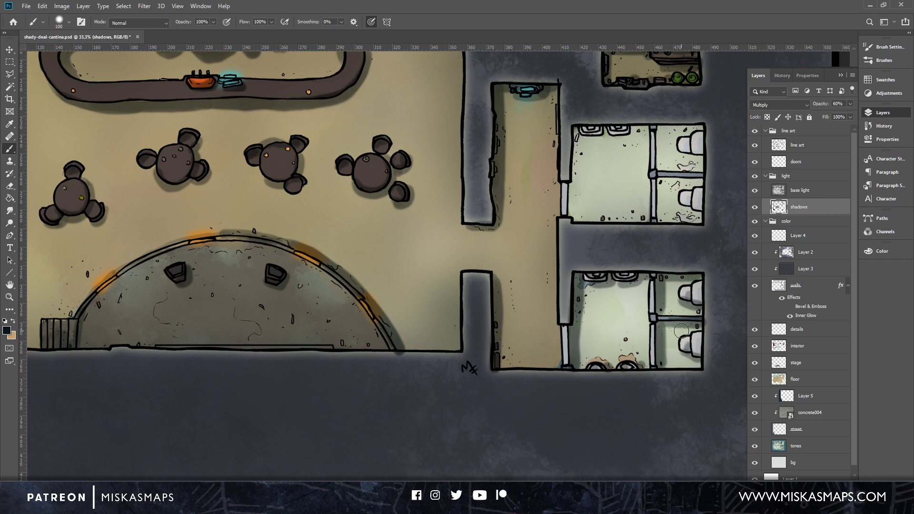
Paint shadows along the walls, sinks and toilet stalls of the upper restroom.
{"action": "left_click_drag", "start_coordinate": [668, 244], "coordinate": [603, 355]}
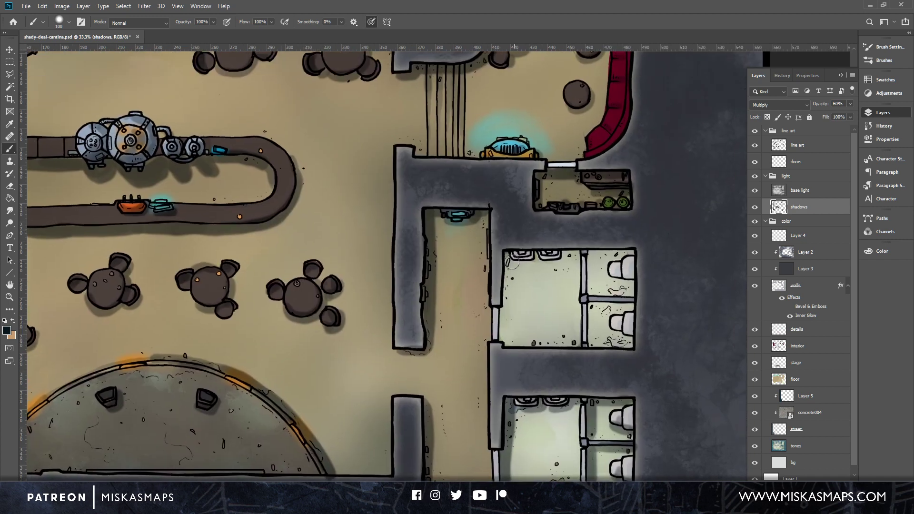
{"action": "mouse_move", "coordinate": [505, 250]}
{"action": "left_mouse_down"}
{"action": "mouse_move", "coordinate": [505, 329]}
{"action": "mouse_move", "coordinate": [511, 312]}
{"action": "left_mouse_up"}
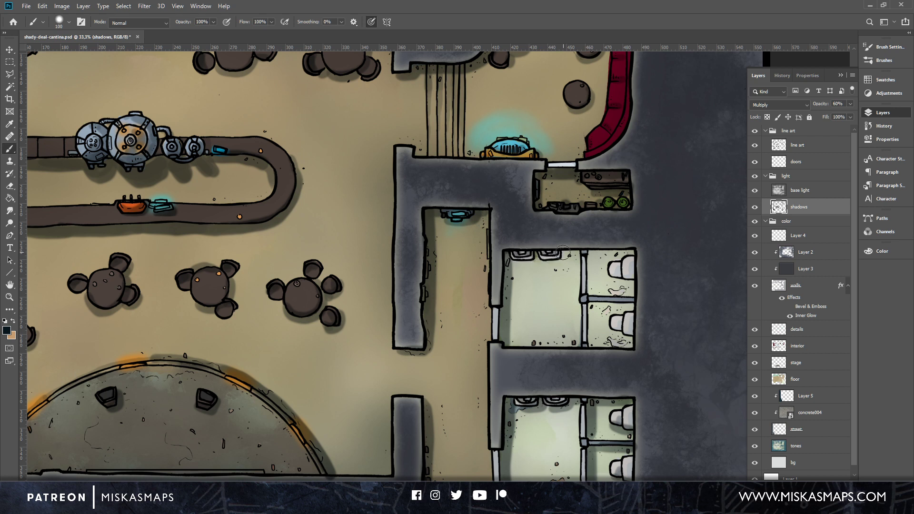
{"action": "mouse_move", "coordinate": [621, 254]}
{"action": "left_mouse_down"}
{"action": "mouse_move", "coordinate": [594, 263]}
{"action": "mouse_move", "coordinate": [590, 256]}
{"action": "mouse_move", "coordinate": [591, 347]}
{"action": "left_mouse_up"}
{"action": "left_click_drag", "start_coordinate": [589, 301], "coordinate": [636, 303]}
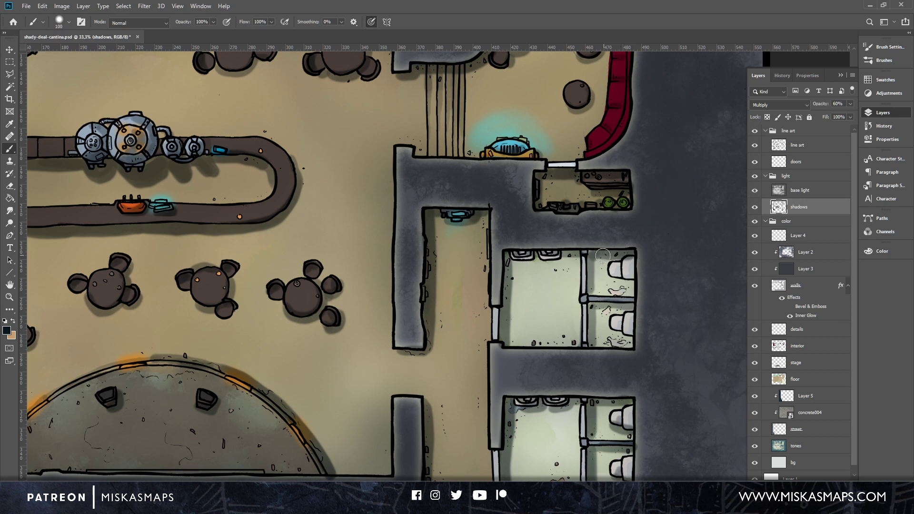
{"action": "mouse_move", "coordinate": [592, 253]}
{"action": "left_mouse_down"}
{"action": "mouse_move", "coordinate": [591, 295]}
{"action": "mouse_move", "coordinate": [633, 281]}
{"action": "left_mouse_up"}
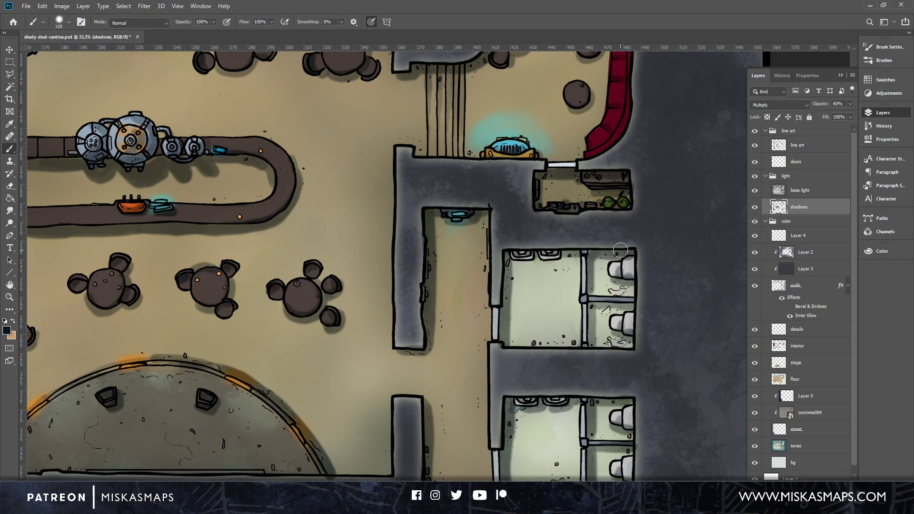
Compare the whole map with the base light layer hidden and shown, leaving the layer visible.
{"action": "scroll", "coordinate": [558, 329], "scroll_direction": "down", "scroll_amount": 4}
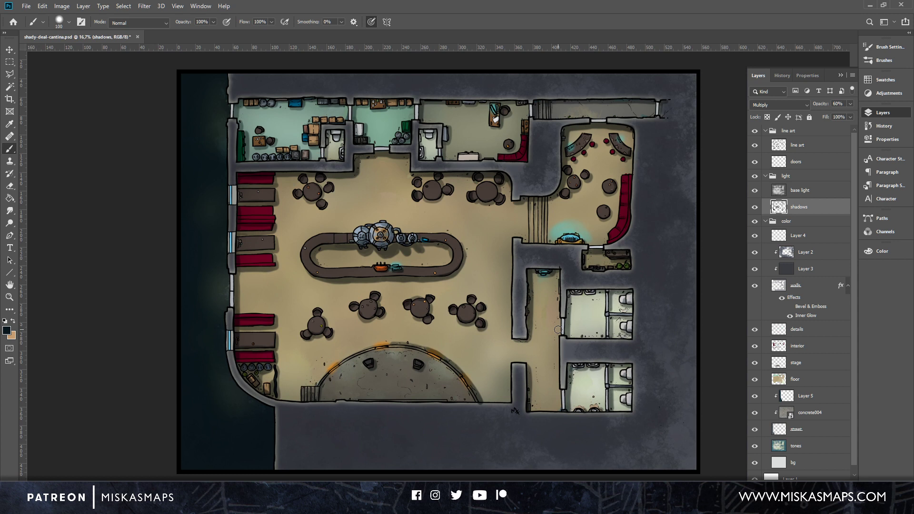
{"action": "key", "text": "e"}
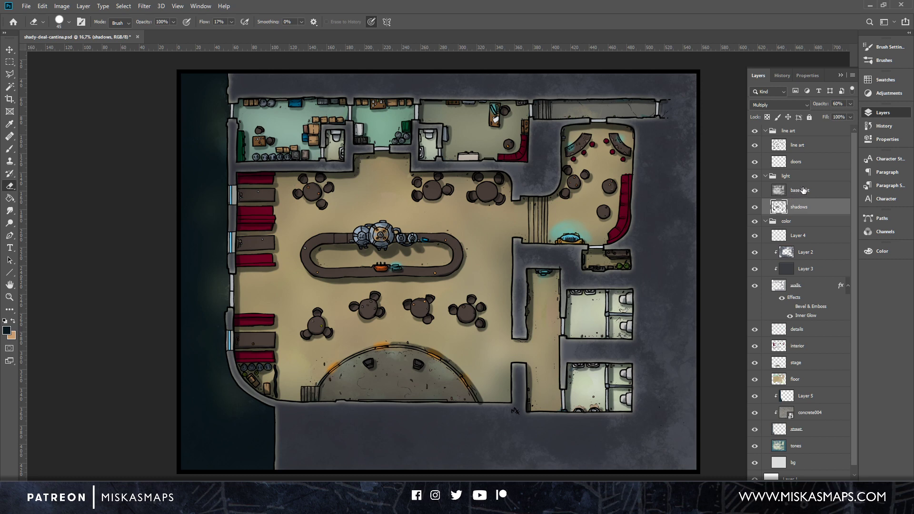
{"action": "left_click", "coordinate": [755, 191]}
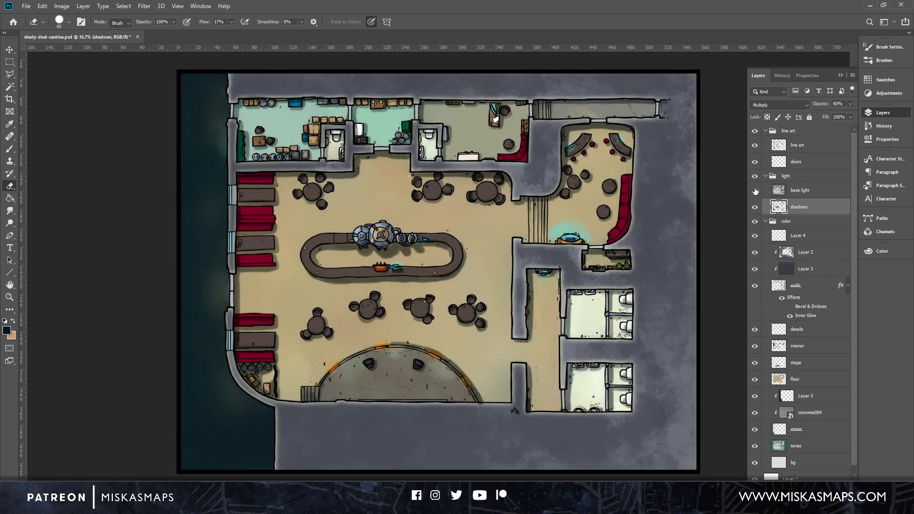
{"action": "left_click", "coordinate": [755, 191]}
{"action": "left_click", "coordinate": [756, 191]}
{"action": "left_click", "coordinate": [755, 191]}
{"action": "left_click", "coordinate": [754, 191]}
{"action": "left_click", "coordinate": [754, 191]}
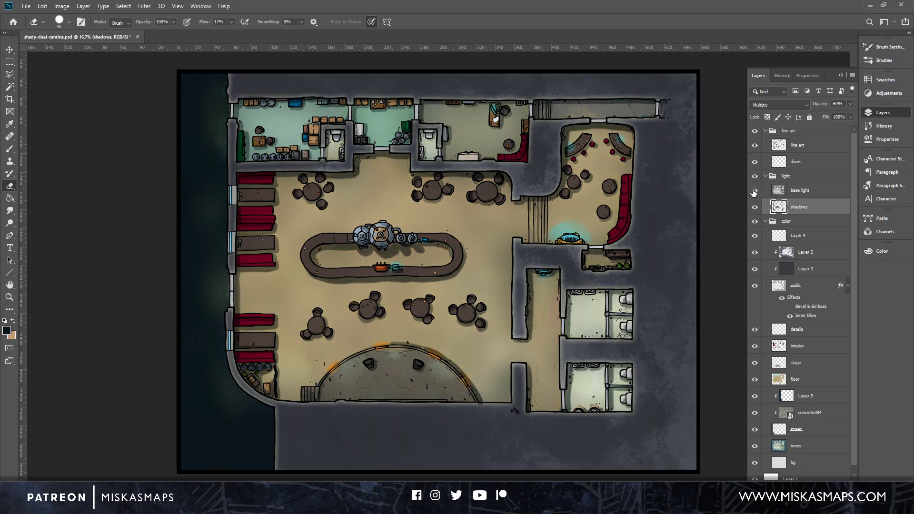
Add a layer named light above the base light layer, with Screen blending and 40% opacity.
{"action": "left_click", "coordinate": [797, 191]}
{"action": "key", "text": "ctrl+shift+alt+n"}
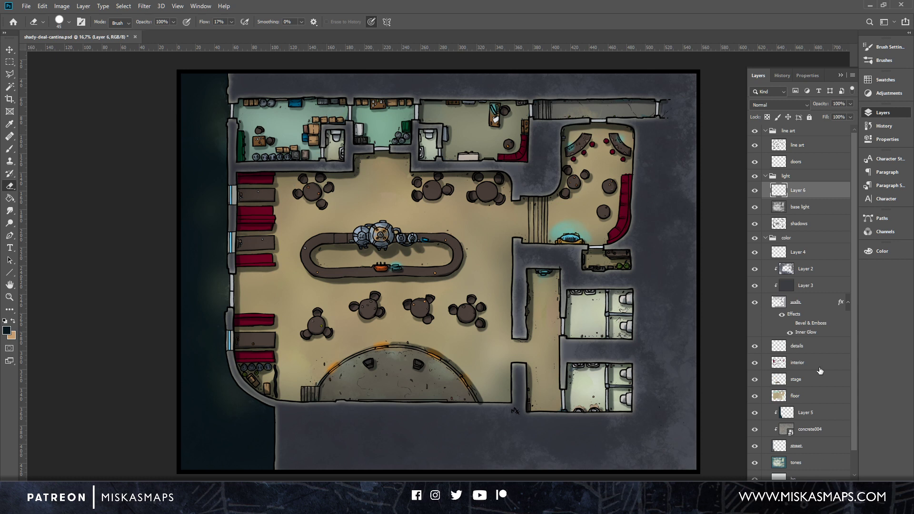
{"action": "double_click", "coordinate": [799, 191]}
{"action": "type", "text": "light"}
{"action": "key", "text": "Return"}
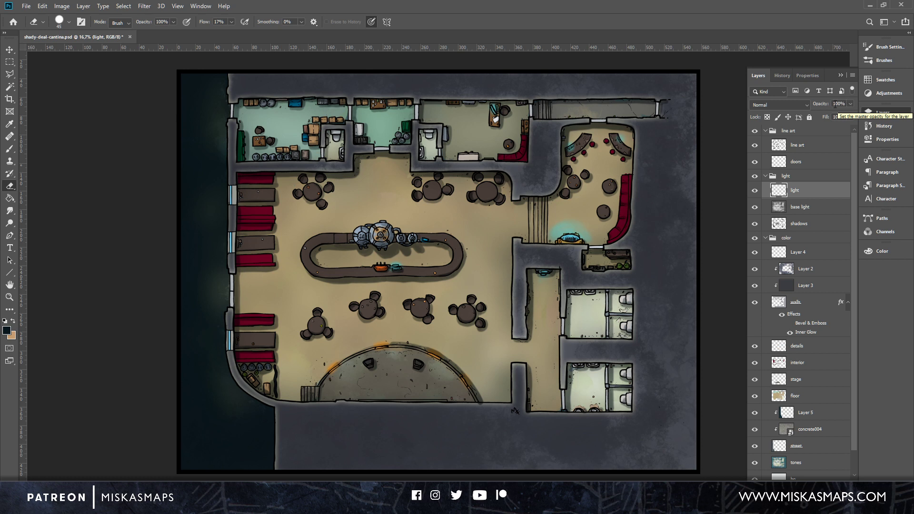
{"action": "left_click", "coordinate": [780, 104]}
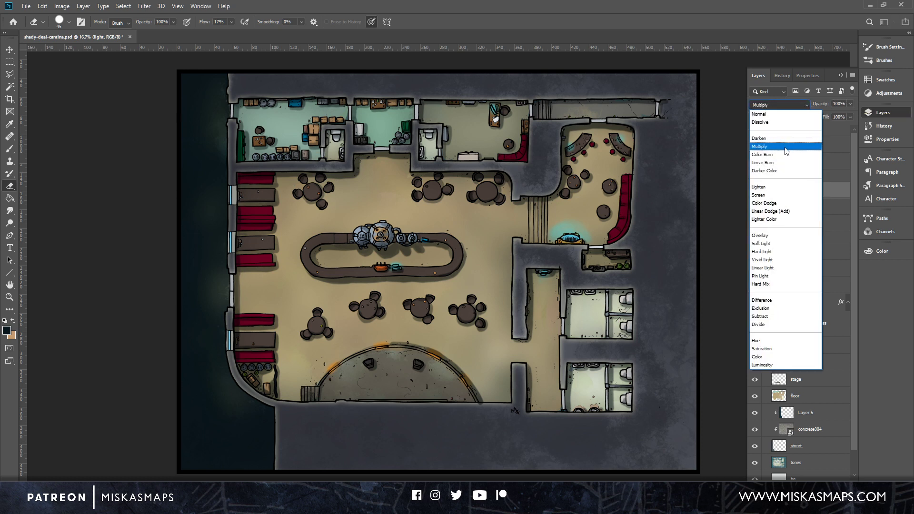
{"action": "left_click", "coordinate": [769, 195]}
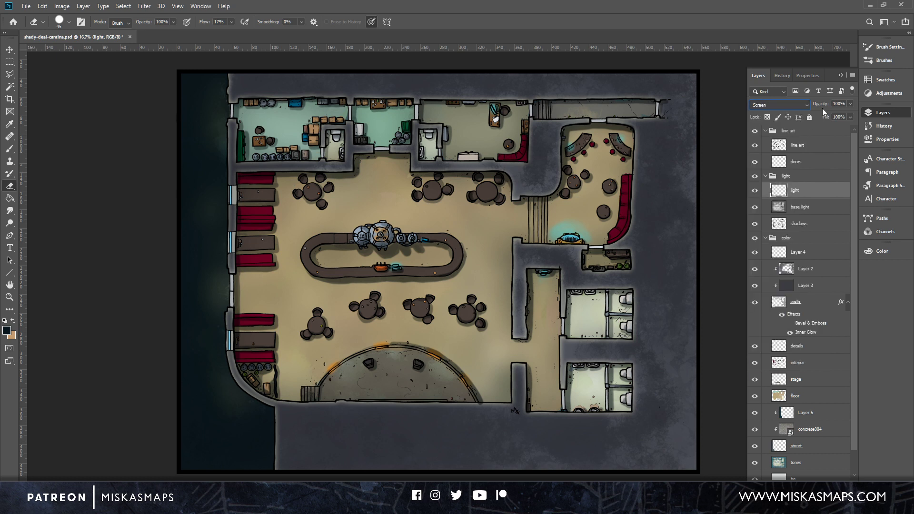
{"action": "left_click", "coordinate": [850, 104]}
Set the foreground color to a very pale cyan with a hue of 184°.
{"action": "left_click", "coordinate": [13, 321]}
{"action": "left_click", "coordinate": [8, 330]}
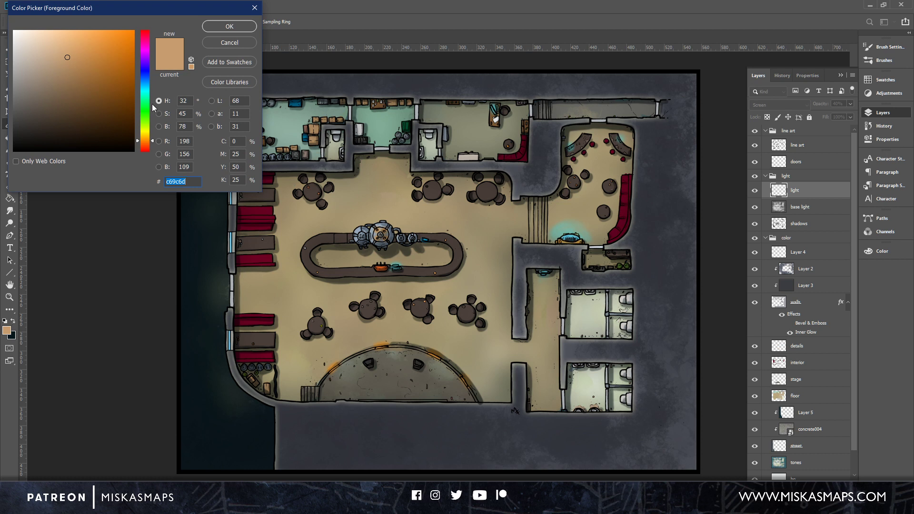
{"action": "left_click", "coordinate": [145, 89]}
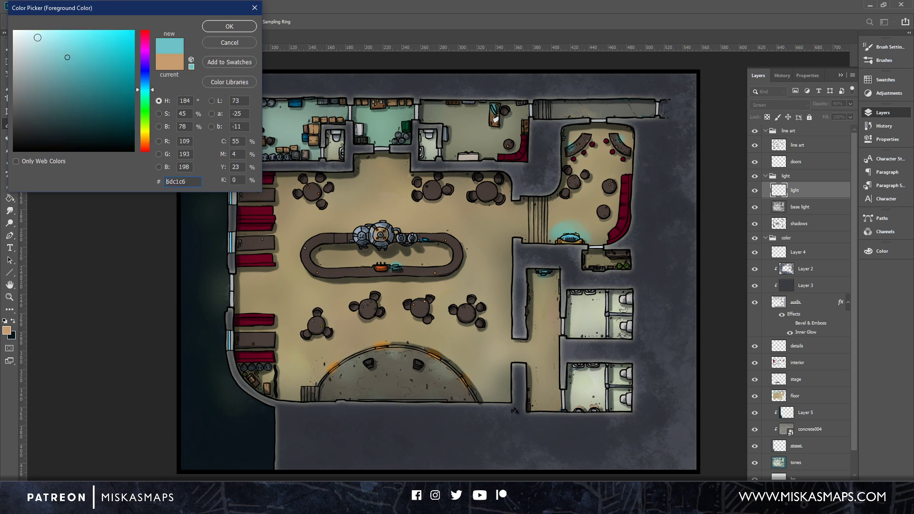
{"action": "left_click", "coordinate": [31, 33]}
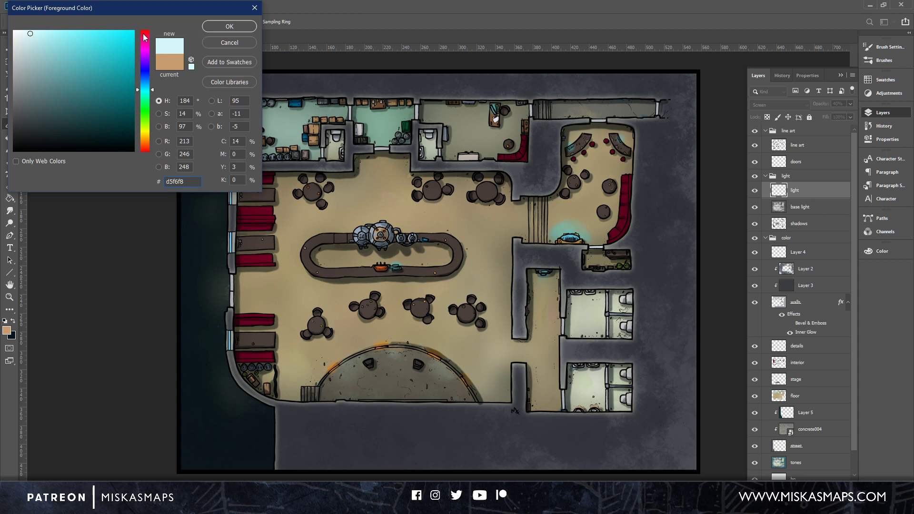
{"action": "left_click", "coordinate": [26, 33]}
{"action": "left_click", "coordinate": [26, 32]}
{"action": "left_click_drag", "start_coordinate": [25, 32], "coordinate": [30, 33]}
{"action": "left_click", "coordinate": [240, 24]}
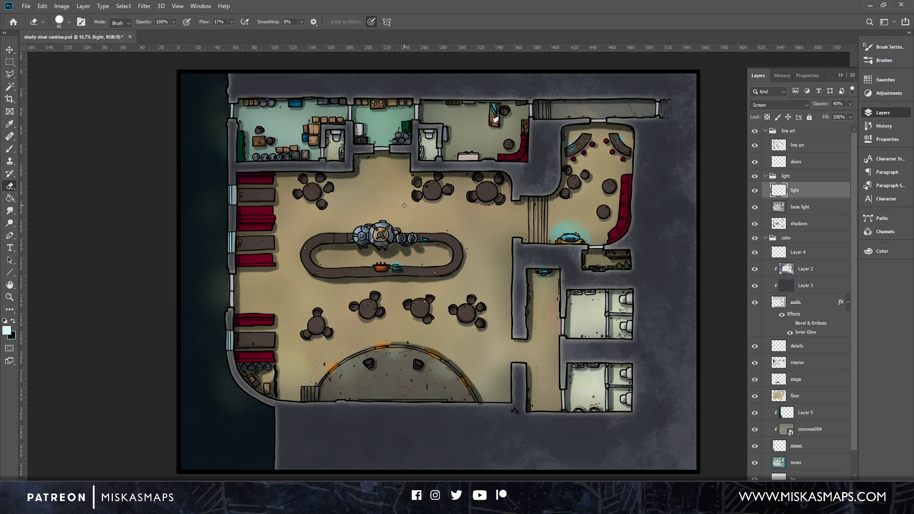
Set both the eraser and the soft brush to 29 px for detail work in the green storage room.
{"action": "key", "text": "ctrl+plus"}
{"action": "key", "text": "ctrl+plus"}
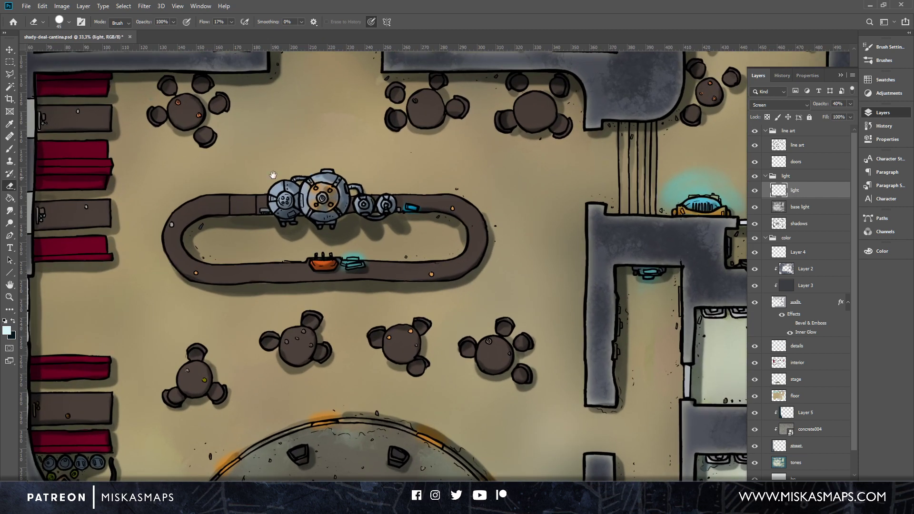
{"action": "left_click_drag", "start_coordinate": [272, 174], "coordinate": [569, 357]}
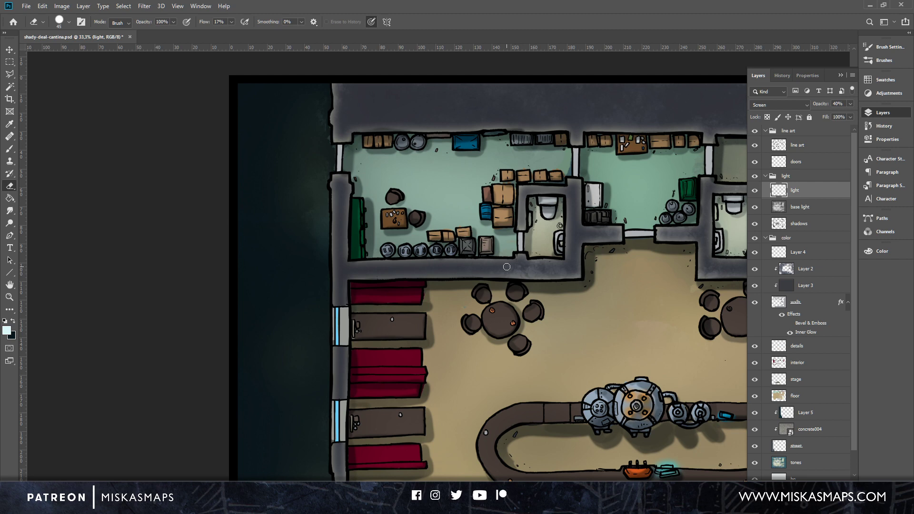
{"action": "key", "text": "ctrl+plus"}
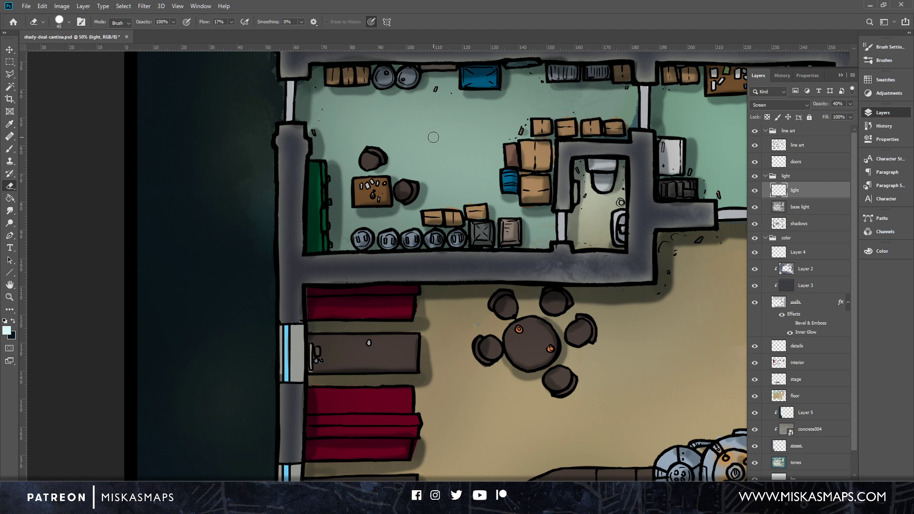
{"action": "right_click", "coordinate": [331, 162]}
{"action": "left_click", "coordinate": [391, 66]}
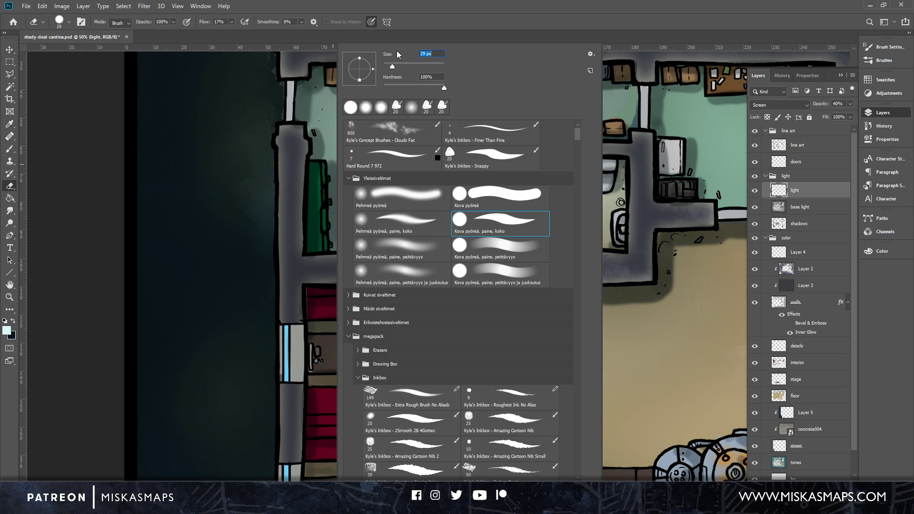
{"action": "left_click", "coordinate": [415, 35]}
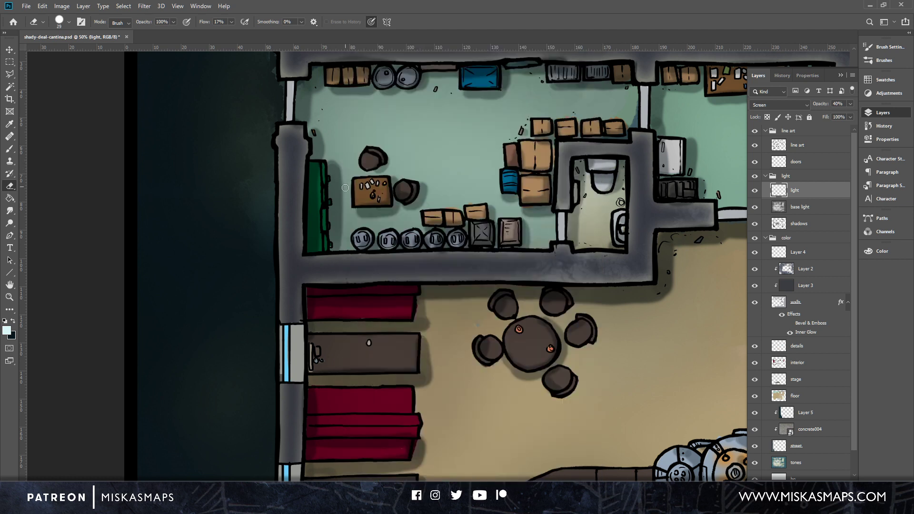
{"action": "key", "text": "b"}
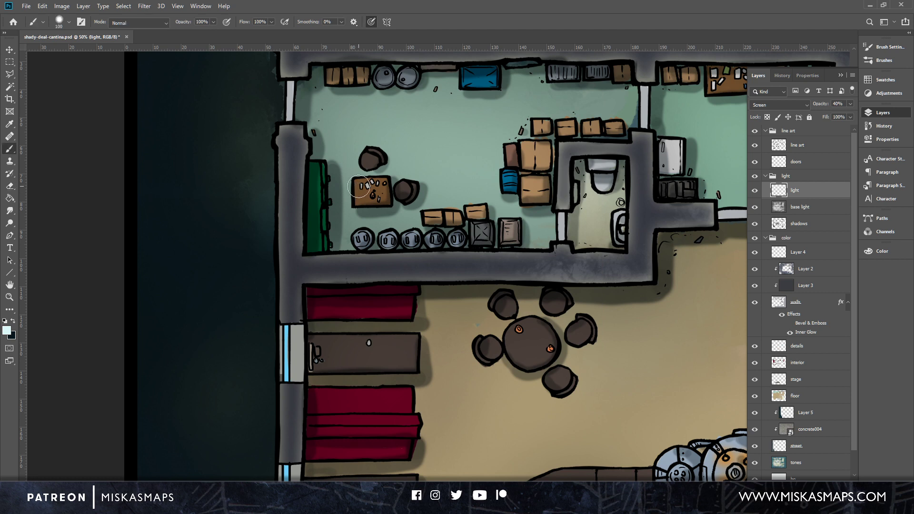
{"action": "right_click", "coordinate": [427, 127]}
{"action": "left_click_drag", "start_coordinate": [483, 63], "coordinate": [482, 65]}
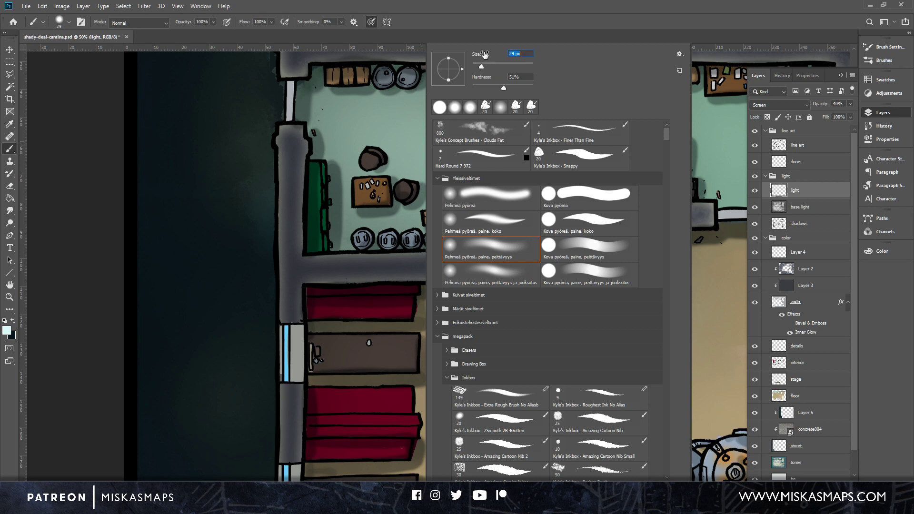
{"action": "left_click", "coordinate": [492, 33]}
Paint highlights on the storage room's green cabinet, small desk and the chair above the desk.
{"action": "left_click_drag", "start_coordinate": [323, 162], "coordinate": [325, 241]}
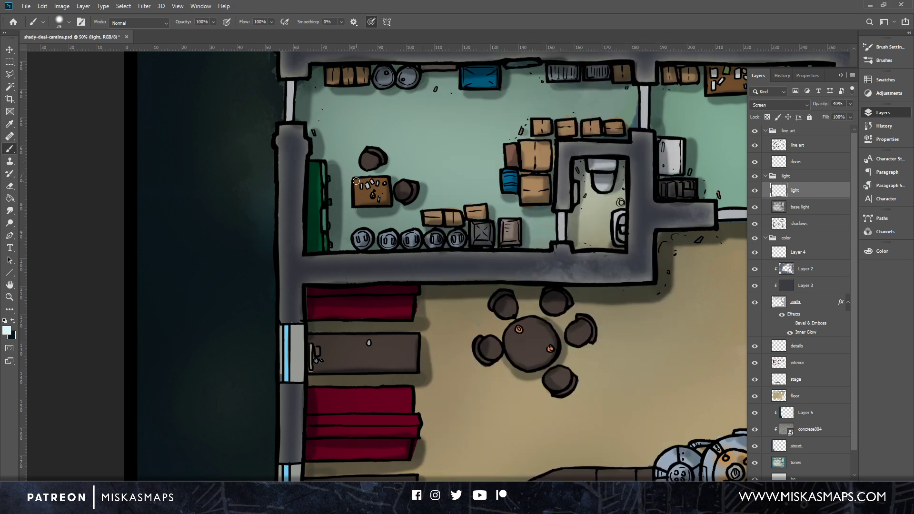
{"action": "left_click_drag", "start_coordinate": [369, 182], "coordinate": [388, 181]}
{"action": "left_click_drag", "start_coordinate": [369, 149], "coordinate": [382, 156]}
Paint highlights on the stacked boxes, blue crate, grey crates and barrel row in the storage room's lower half.
{"action": "left_click_drag", "start_coordinate": [427, 213], "coordinate": [479, 207]}
{"action": "left_click_drag", "start_coordinate": [504, 174], "coordinate": [504, 188]}
{"action": "mouse_move", "coordinate": [508, 148]}
{"action": "left_mouse_down"}
{"action": "mouse_move", "coordinate": [508, 163]}
{"action": "mouse_move", "coordinate": [523, 166]}
{"action": "mouse_move", "coordinate": [546, 143]}
{"action": "mouse_move", "coordinate": [533, 131]}
{"action": "left_mouse_up"}
{"action": "mouse_move", "coordinate": [523, 180]}
{"action": "left_mouse_down"}
{"action": "mouse_move", "coordinate": [524, 193]}
{"action": "mouse_move", "coordinate": [548, 178]}
{"action": "left_mouse_up"}
{"action": "left_click_drag", "start_coordinate": [503, 223], "coordinate": [513, 223]}
{"action": "mouse_move", "coordinate": [502, 220]}
{"action": "left_mouse_down"}
{"action": "mouse_move", "coordinate": [502, 240]}
{"action": "mouse_move", "coordinate": [474, 235]}
{"action": "left_mouse_up"}
{"action": "mouse_move", "coordinate": [476, 222]}
{"action": "left_mouse_down"}
{"action": "mouse_move", "coordinate": [490, 223]}
{"action": "mouse_move", "coordinate": [465, 238]}
{"action": "mouse_move", "coordinate": [396, 242]}
{"action": "left_mouse_up"}
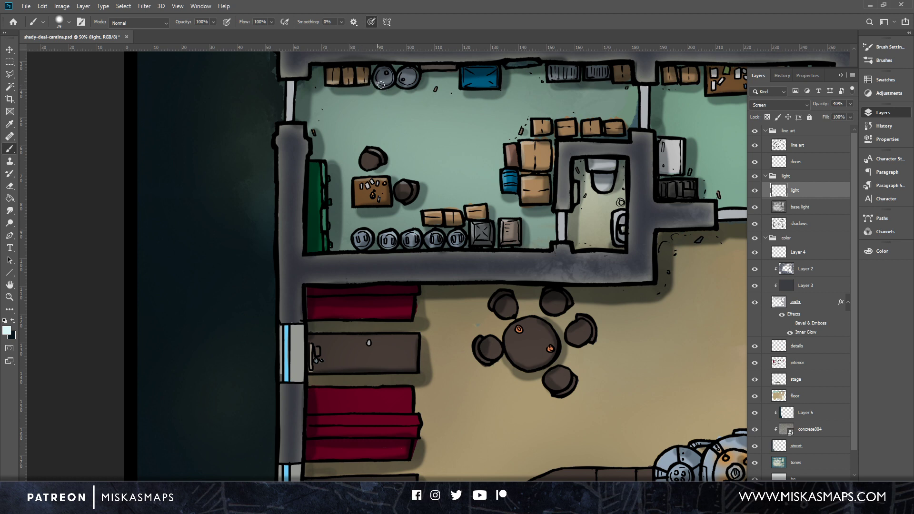
Paint highlights on the barrels, blue crate and containers along the storage room's upper wall, and on the adjoining toilet.
{"action": "left_click_drag", "start_coordinate": [380, 86], "coordinate": [393, 79]}
{"action": "mouse_move", "coordinate": [464, 86]}
{"action": "left_mouse_down"}
{"action": "mouse_move", "coordinate": [495, 84]}
{"action": "mouse_move", "coordinate": [538, 63]}
{"action": "mouse_move", "coordinate": [574, 78]}
{"action": "left_mouse_up"}
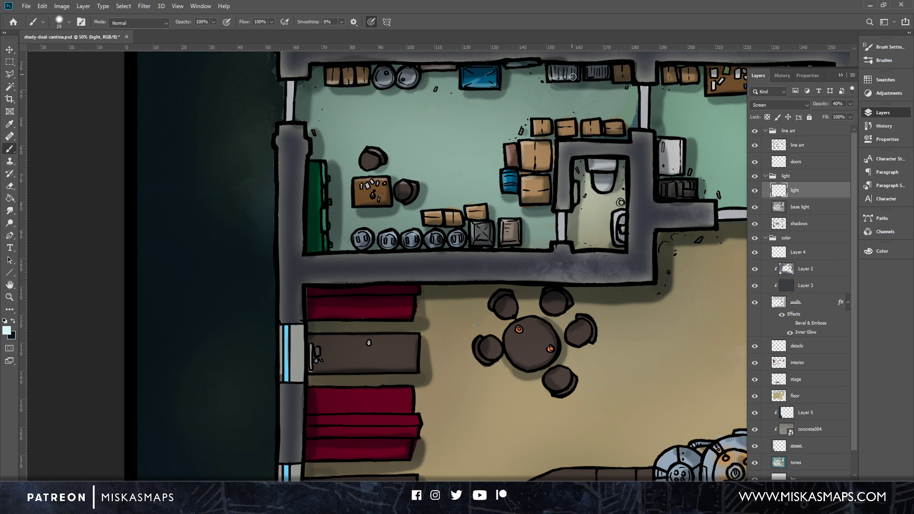
{"action": "left_click_drag", "start_coordinate": [590, 79], "coordinate": [626, 81]}
{"action": "mouse_move", "coordinate": [593, 169]}
{"action": "left_mouse_down"}
{"action": "mouse_move", "coordinate": [614, 170]}
{"action": "mouse_move", "coordinate": [609, 187]}
{"action": "left_mouse_up"}
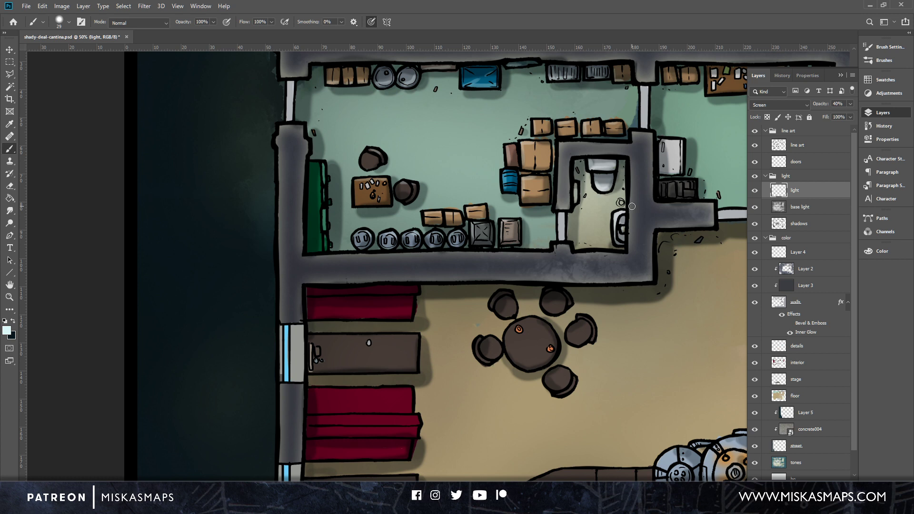
Paint highlights on the seat and backrest of the curved red corner sofa in the olive office.
{"action": "left_click_drag", "start_coordinate": [680, 143], "coordinate": [409, 142]}
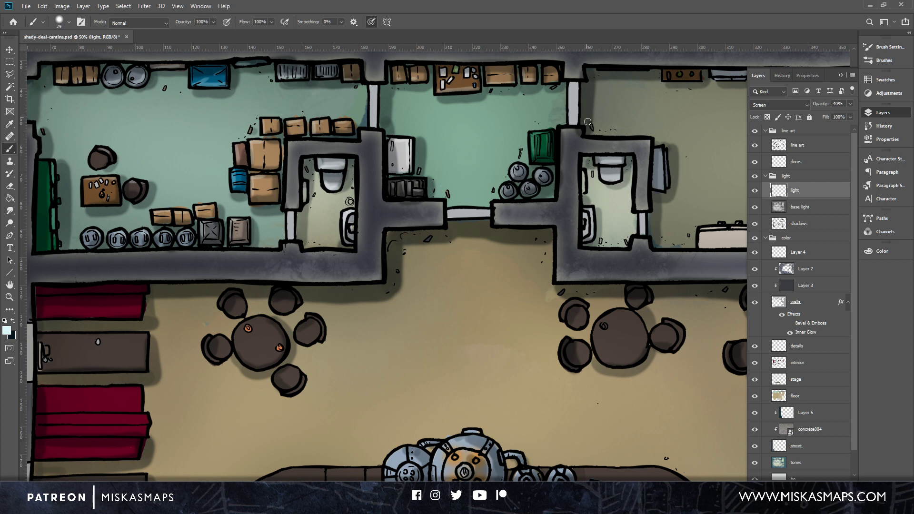
{"action": "mouse_move", "coordinate": [621, 177]}
{"action": "left_mouse_down"}
{"action": "mouse_move", "coordinate": [319, 200]}
{"action": "mouse_move", "coordinate": [305, 193]}
{"action": "left_mouse_up"}
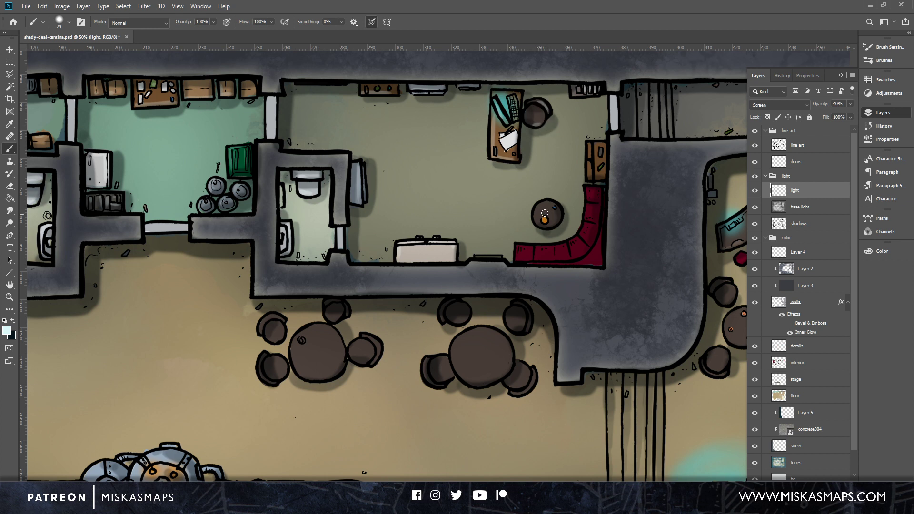
{"action": "mouse_move", "coordinate": [586, 198]}
{"action": "left_mouse_down"}
{"action": "mouse_move", "coordinate": [588, 188]}
{"action": "mouse_move", "coordinate": [596, 205]}
{"action": "mouse_move", "coordinate": [580, 238]}
{"action": "mouse_move", "coordinate": [597, 228]}
{"action": "mouse_move", "coordinate": [570, 245]}
{"action": "mouse_move", "coordinate": [580, 243]}
{"action": "mouse_move", "coordinate": [577, 254]}
{"action": "mouse_move", "coordinate": [557, 246]}
{"action": "mouse_move", "coordinate": [568, 245]}
{"action": "mouse_move", "coordinate": [532, 246]}
{"action": "left_mouse_up"}
{"action": "left_click_drag", "start_coordinate": [580, 263], "coordinate": [601, 236]}
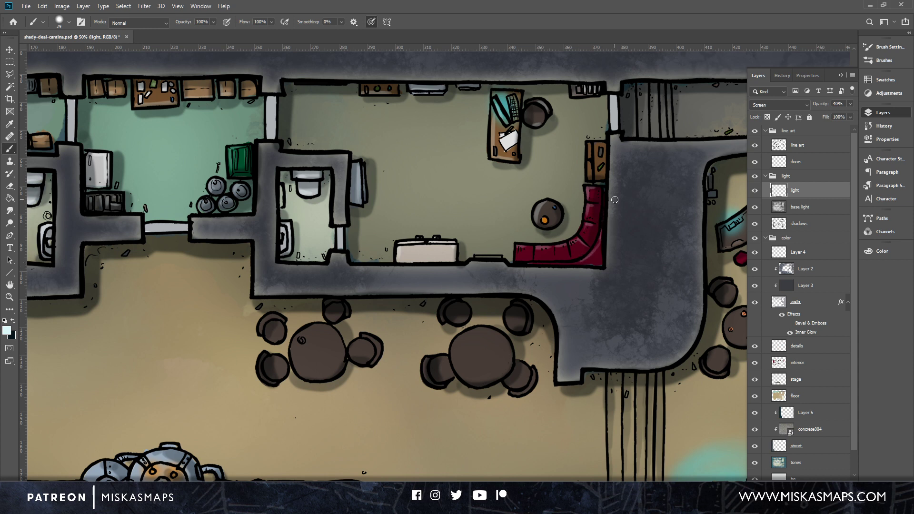
Paint highlights along the upper corridor's steps and on the lounge's curved counters, round tables and long red sofa.
{"action": "left_click_drag", "start_coordinate": [630, 251], "coordinate": [377, 271]}
{"action": "left_click_drag", "start_coordinate": [358, 202], "coordinate": [357, 164]}
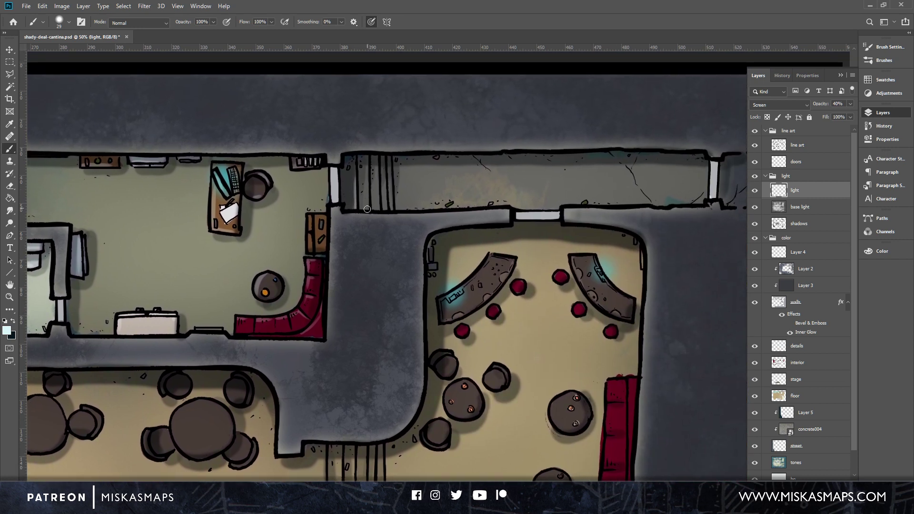
{"action": "left_click_drag", "start_coordinate": [367, 209], "coordinate": [366, 167]}
{"action": "left_click_drag", "start_coordinate": [552, 274], "coordinate": [456, 188]}
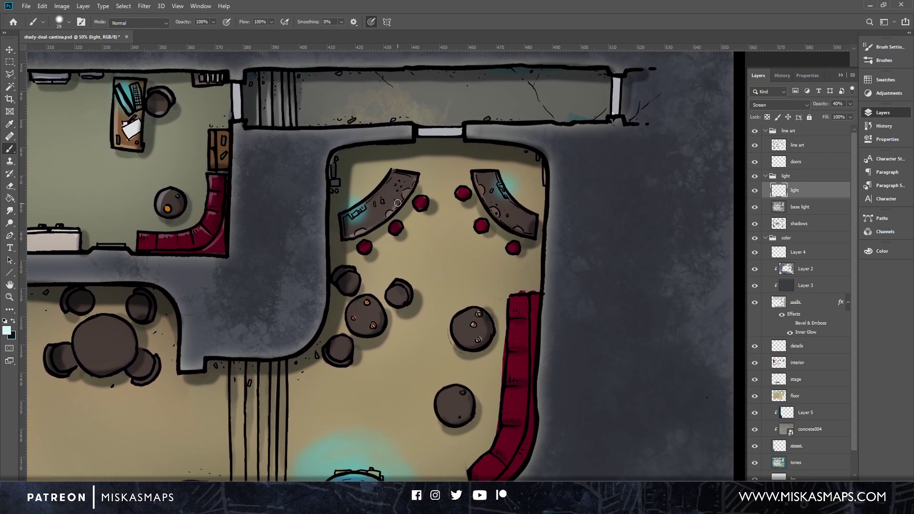
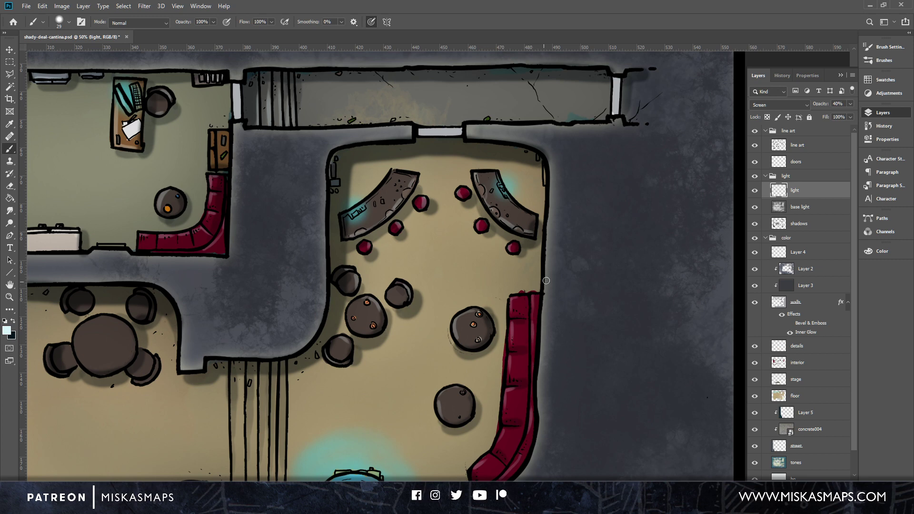
Paint highlights along each tread of the wide staircase into the lounge and on the small plant room's lower edge.
{"action": "mouse_move", "coordinate": [514, 324]}
{"action": "left_mouse_down"}
{"action": "mouse_move", "coordinate": [632, 170]}
{"action": "mouse_move", "coordinate": [660, 157]}
{"action": "left_mouse_up"}
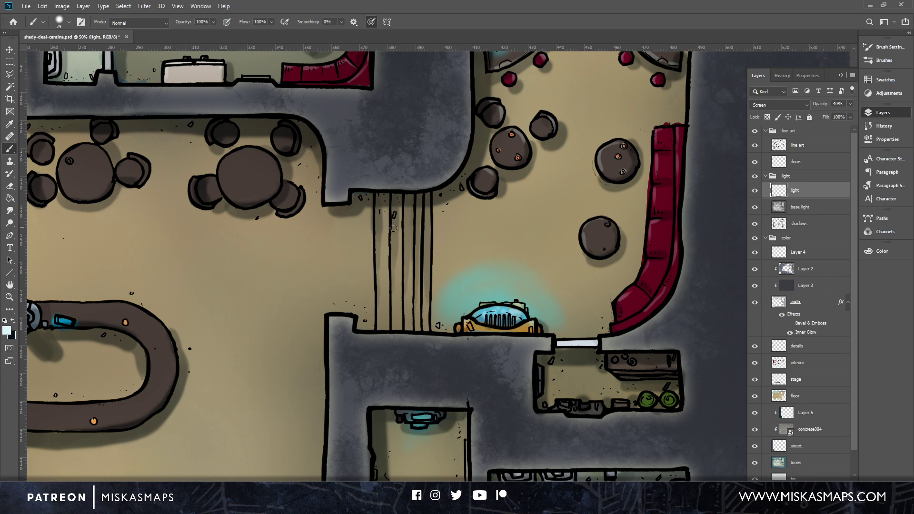
{"action": "mouse_move", "coordinate": [371, 215]}
{"action": "left_mouse_down"}
{"action": "mouse_move", "coordinate": [370, 339]}
{"action": "mouse_move", "coordinate": [388, 230]}
{"action": "mouse_move", "coordinate": [388, 331]}
{"action": "left_mouse_up"}
{"action": "left_click_drag", "start_coordinate": [401, 234], "coordinate": [400, 336]}
{"action": "left_click_drag", "start_coordinate": [411, 243], "coordinate": [411, 336]}
{"action": "left_click_drag", "start_coordinate": [421, 276], "coordinate": [421, 326]}
{"action": "left_click_drag", "start_coordinate": [433, 240], "coordinate": [426, 339]}
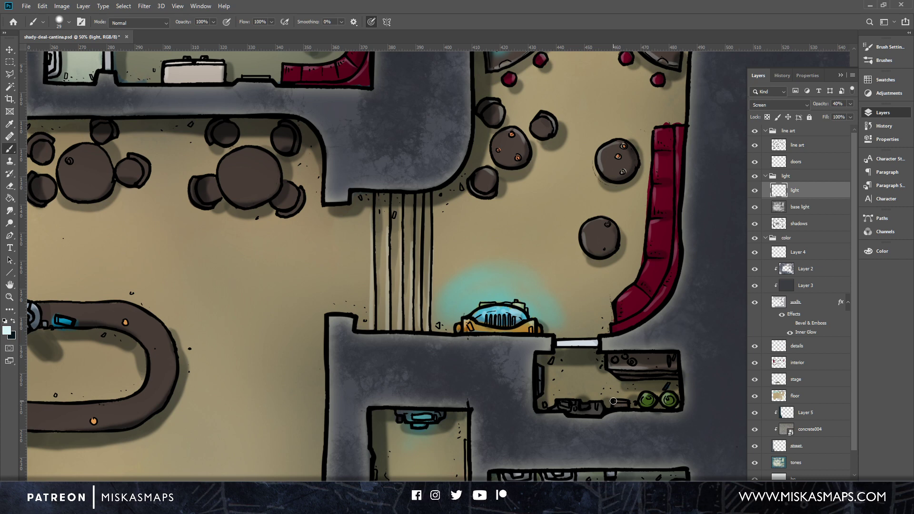
{"action": "left_click_drag", "start_coordinate": [613, 401], "coordinate": [625, 401]}
Paint highlights on the fixtures along the narrow hallway's wall and on the restrooms' stall dividers and toilets.
{"action": "mouse_move", "coordinate": [427, 456]}
{"action": "left_mouse_down"}
{"action": "mouse_move", "coordinate": [457, 339]}
{"action": "mouse_move", "coordinate": [473, 211]}
{"action": "mouse_move", "coordinate": [512, 243]}
{"action": "left_mouse_up"}
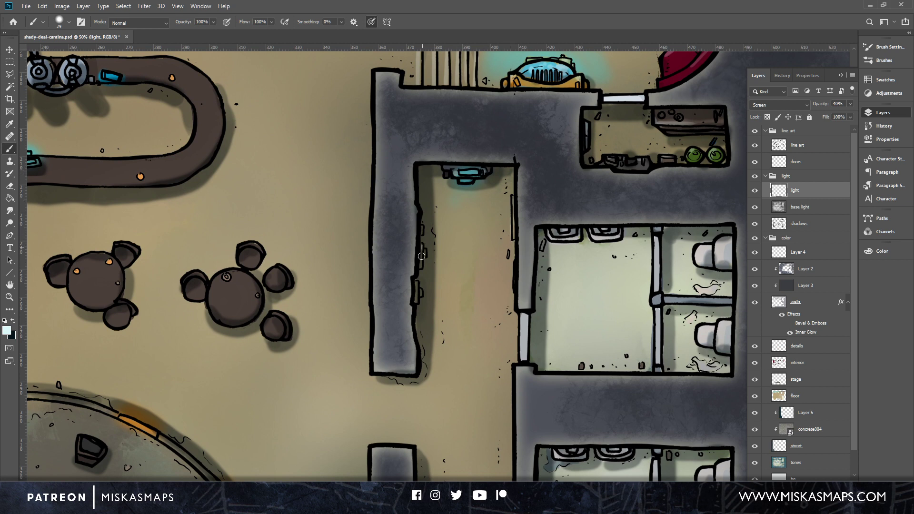
{"action": "left_click_drag", "start_coordinate": [582, 254], "coordinate": [446, 201]}
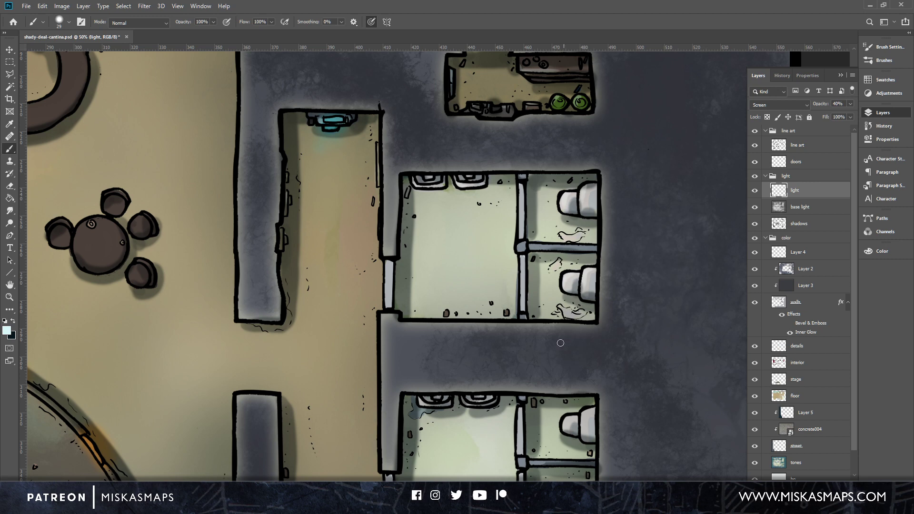
{"action": "left_click_drag", "start_coordinate": [538, 251], "coordinate": [607, 250]}
{"action": "mouse_move", "coordinate": [536, 414]}
{"action": "left_mouse_down"}
{"action": "mouse_move", "coordinate": [606, 188]}
{"action": "mouse_move", "coordinate": [612, 198]}
{"action": "left_mouse_up"}
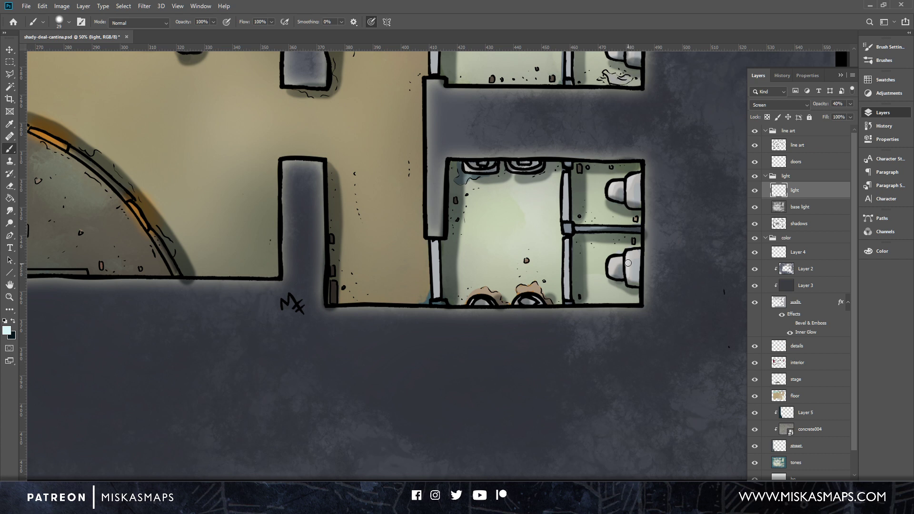
Paint highlights on the semicircular stage's two speakers, its curved rim and the small steps beside it.
{"action": "mouse_move", "coordinate": [193, 234]}
{"action": "left_mouse_down"}
{"action": "mouse_move", "coordinate": [473, 255]}
{"action": "mouse_move", "coordinate": [616, 366]}
{"action": "left_mouse_up"}
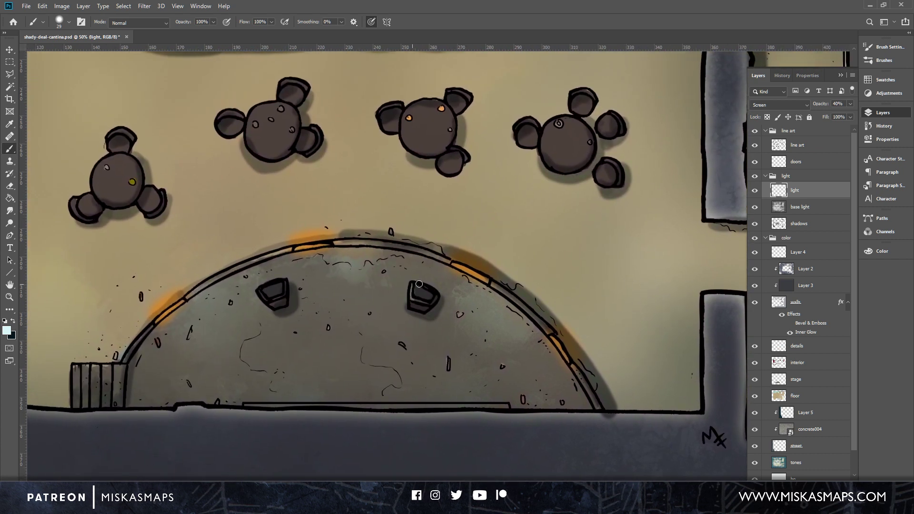
{"action": "left_click_drag", "start_coordinate": [285, 284], "coordinate": [283, 297]}
{"action": "left_click_drag", "start_coordinate": [189, 296], "coordinate": [256, 258]}
{"action": "left_click_drag", "start_coordinate": [138, 345], "coordinate": [147, 327]}
{"action": "left_click_drag", "start_coordinate": [116, 369], "coordinate": [114, 398]}
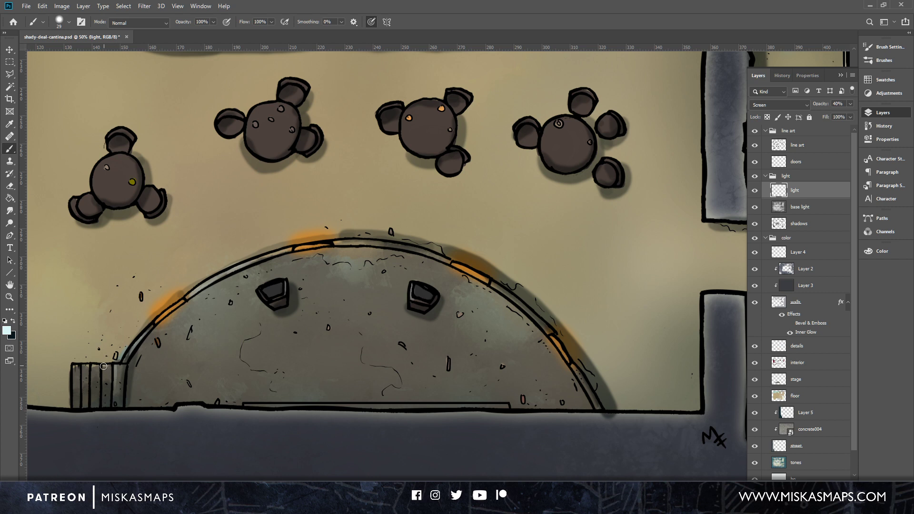
{"action": "mouse_move", "coordinate": [103, 366]}
{"action": "left_mouse_down"}
{"action": "mouse_move", "coordinate": [105, 400]}
{"action": "mouse_move", "coordinate": [71, 386]}
{"action": "left_mouse_up"}
{"action": "mouse_move", "coordinate": [142, 352]}
{"action": "left_mouse_down"}
{"action": "mouse_move", "coordinate": [184, 303]}
{"action": "mouse_move", "coordinate": [237, 271]}
{"action": "mouse_move", "coordinate": [369, 240]}
{"action": "mouse_move", "coordinate": [369, 250]}
{"action": "mouse_move", "coordinate": [344, 243]}
{"action": "mouse_move", "coordinate": [434, 254]}
{"action": "left_mouse_up"}
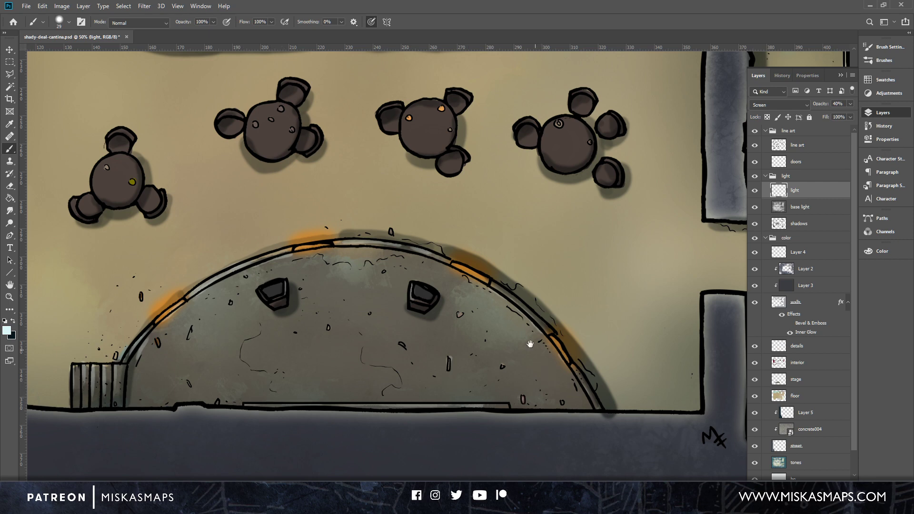
Paint edge highlights on the four round tables and their chairs between the stage and the oval bar.
{"action": "mouse_move", "coordinate": [491, 307]}
{"action": "left_mouse_down"}
{"action": "mouse_move", "coordinate": [604, 240]}
{"action": "mouse_move", "coordinate": [568, 424]}
{"action": "left_mouse_up"}
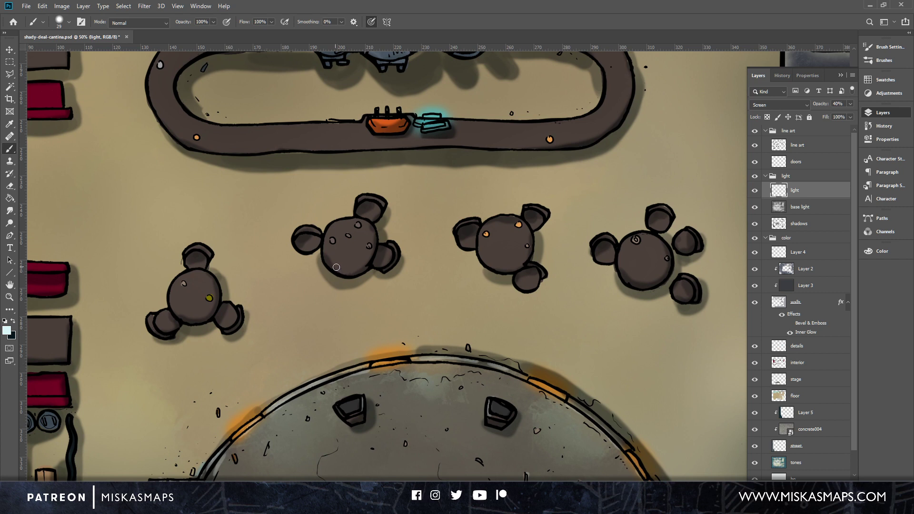
{"action": "mouse_move", "coordinate": [336, 267]}
{"action": "left_mouse_down"}
{"action": "mouse_move", "coordinate": [348, 274]}
{"action": "mouse_move", "coordinate": [370, 263]}
{"action": "left_mouse_up"}
{"action": "left_click_drag", "start_coordinate": [479, 251], "coordinate": [507, 272]}
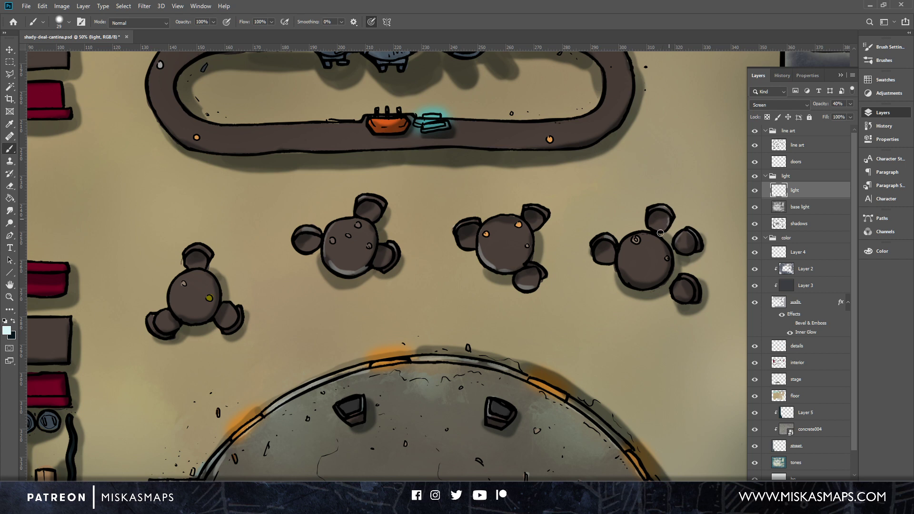
{"action": "mouse_move", "coordinate": [620, 259]}
{"action": "left_mouse_down"}
{"action": "mouse_move", "coordinate": [633, 238]}
{"action": "mouse_move", "coordinate": [650, 237]}
{"action": "mouse_move", "coordinate": [665, 246]}
{"action": "mouse_move", "coordinate": [673, 289]}
{"action": "mouse_move", "coordinate": [694, 284]}
{"action": "mouse_move", "coordinate": [694, 304]}
{"action": "left_mouse_up"}
{"action": "left_click_drag", "start_coordinate": [169, 303], "coordinate": [210, 253]}
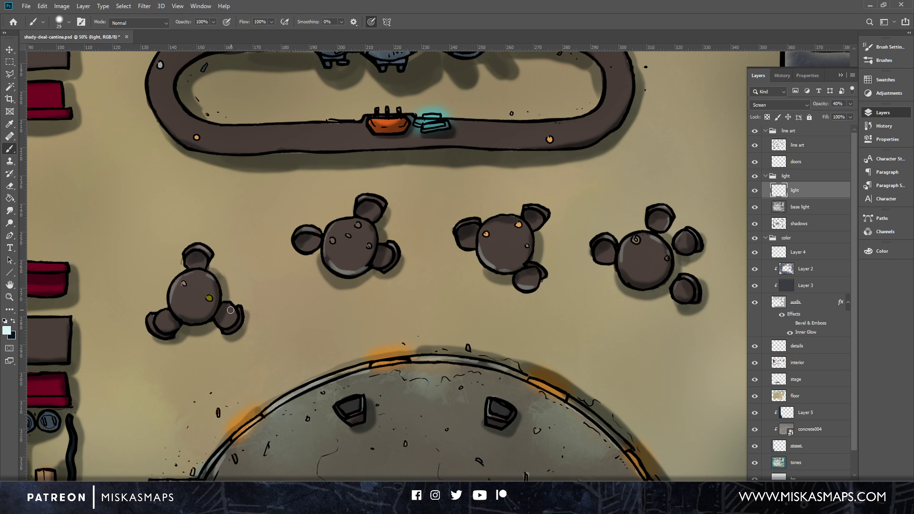
{"action": "left_click_drag", "start_coordinate": [241, 310], "coordinate": [239, 325]}
Paint highlights on the table and red benches of the booth nearest the stage, and on the wooden crate below it.
{"action": "left_click_drag", "start_coordinate": [301, 302], "coordinate": [610, 235]}
{"action": "left_click_drag", "start_coordinate": [377, 253], "coordinate": [372, 291]}
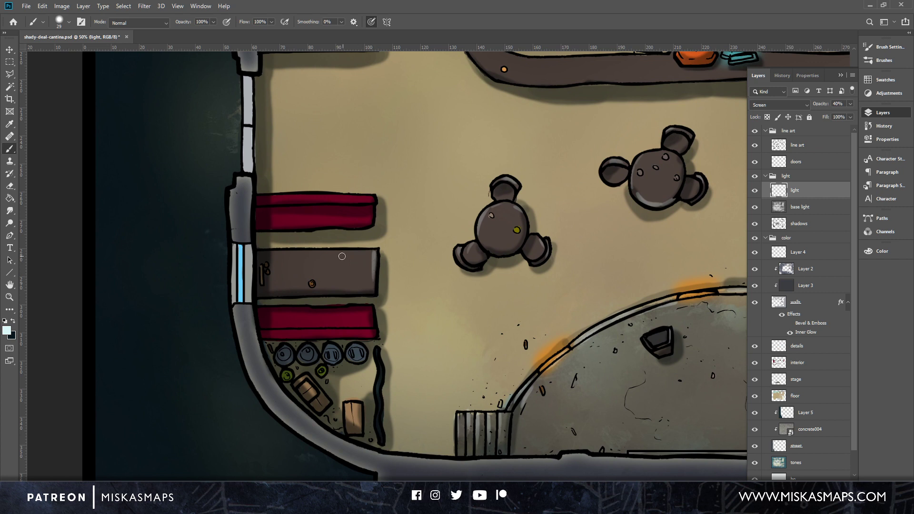
{"action": "left_click_drag", "start_coordinate": [374, 251], "coordinate": [293, 250]}
{"action": "mouse_move", "coordinate": [313, 195]}
{"action": "left_mouse_down"}
{"action": "mouse_move", "coordinate": [372, 195]}
{"action": "mouse_move", "coordinate": [375, 221]}
{"action": "left_mouse_up"}
{"action": "left_click_drag", "start_coordinate": [373, 336], "coordinate": [310, 337]}
{"action": "left_click_drag", "start_coordinate": [370, 326], "coordinate": [347, 326]}
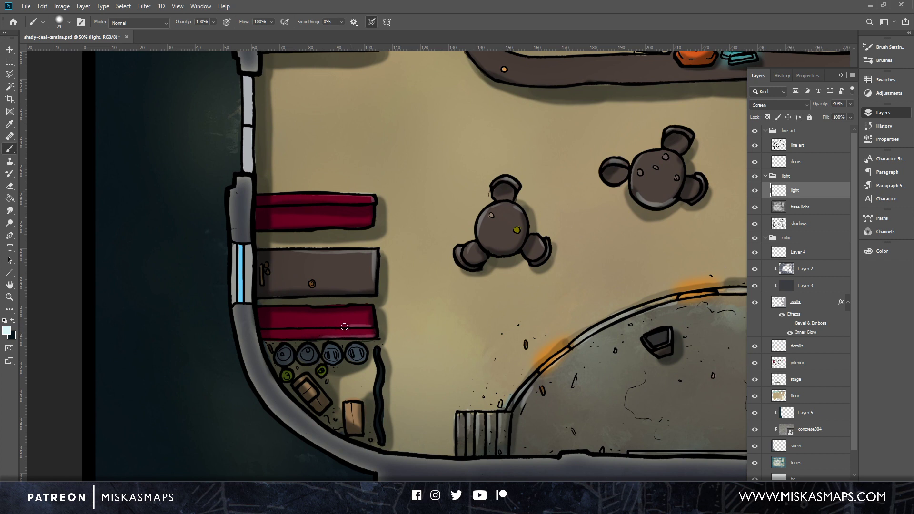
{"action": "left_click_drag", "start_coordinate": [357, 406], "coordinate": [349, 405]}
Paint highlights on the middle booth's lower red bench and table, undoing the stroke tried on its upper bench.
{"action": "mouse_move", "coordinate": [434, 245]}
{"action": "left_mouse_down"}
{"action": "mouse_move", "coordinate": [428, 397]}
{"action": "mouse_move", "coordinate": [446, 405]}
{"action": "left_mouse_up"}
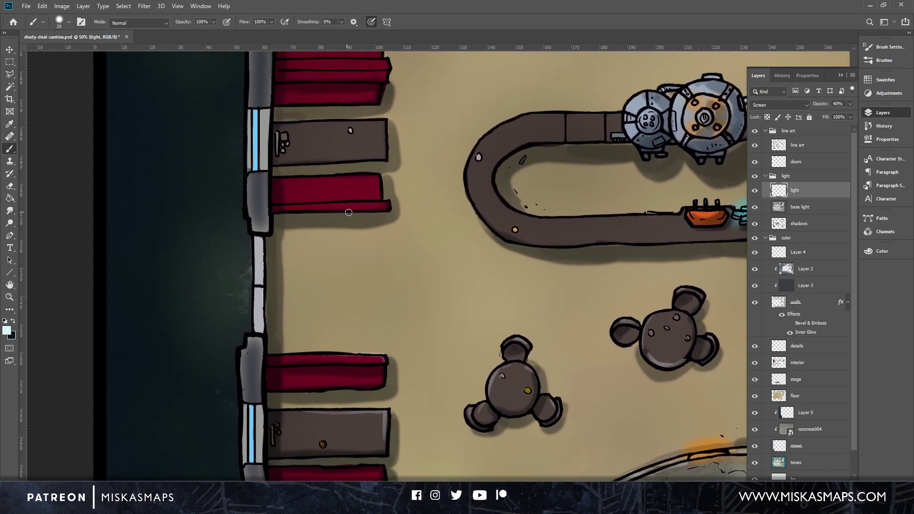
{"action": "mouse_move", "coordinate": [336, 208]}
{"action": "left_mouse_down"}
{"action": "mouse_move", "coordinate": [387, 205]}
{"action": "mouse_move", "coordinate": [379, 199]}
{"action": "left_mouse_up"}
{"action": "mouse_move", "coordinate": [351, 162]}
{"action": "left_mouse_down"}
{"action": "mouse_move", "coordinate": [385, 158]}
{"action": "mouse_move", "coordinate": [382, 113]}
{"action": "left_mouse_up"}
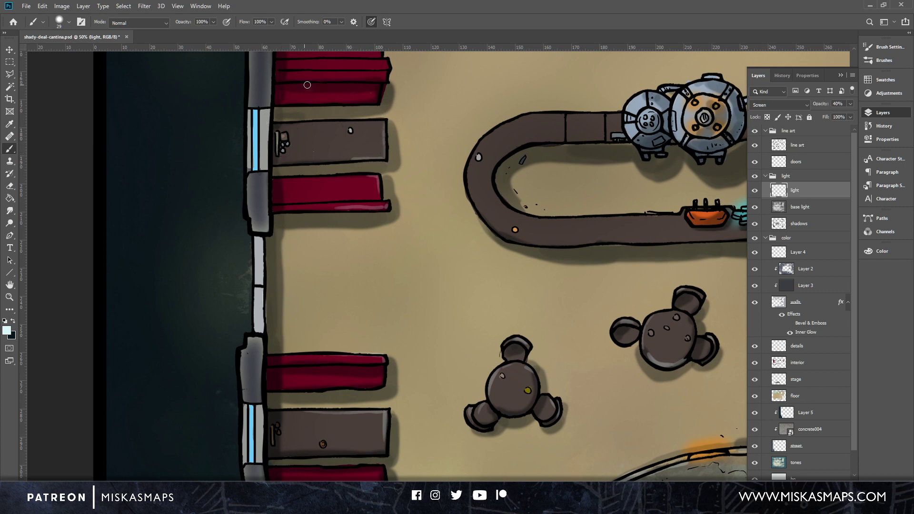
{"action": "left_click_drag", "start_coordinate": [297, 80], "coordinate": [385, 76]}
{"action": "key", "text": "ctrl+z"}
Paint highlights on the double red bench between the upper booths, the uppermost booth's table and its red bench.
{"action": "left_click_drag", "start_coordinate": [419, 151], "coordinate": [476, 354]}
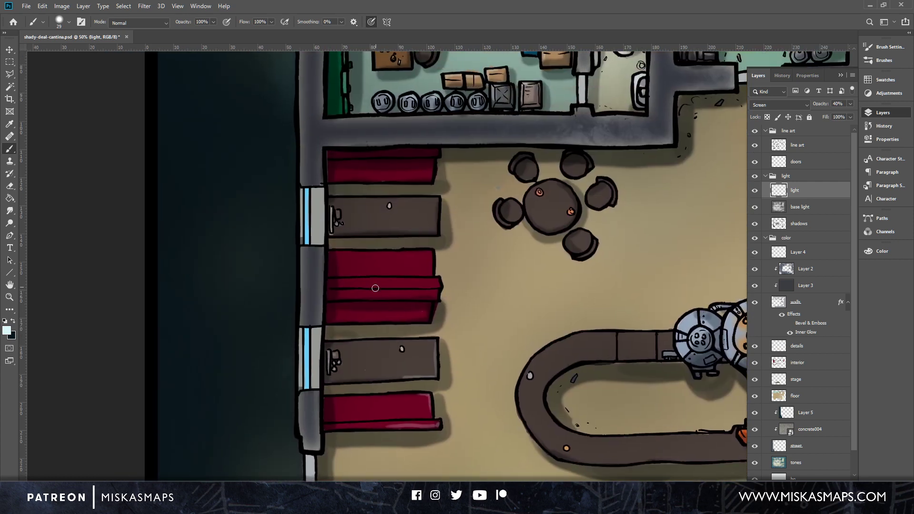
{"action": "left_click_drag", "start_coordinate": [434, 283], "coordinate": [353, 289]}
{"action": "mouse_move", "coordinate": [354, 200]}
{"action": "left_mouse_down"}
{"action": "mouse_move", "coordinate": [439, 196]}
{"action": "mouse_move", "coordinate": [437, 235]}
{"action": "left_mouse_up"}
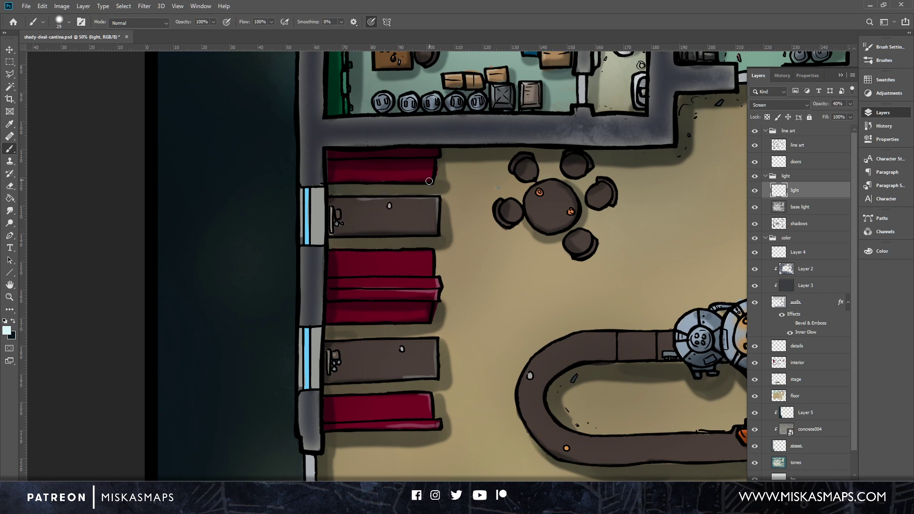
{"action": "mouse_move", "coordinate": [429, 185]}
{"action": "left_mouse_down"}
{"action": "mouse_move", "coordinate": [434, 171]}
{"action": "mouse_move", "coordinate": [429, 187]}
{"action": "left_mouse_up"}
Paint edge highlights on the three round tables and their chairs along the main hall's upper wall.
{"action": "left_click_drag", "start_coordinate": [522, 178], "coordinate": [533, 178]}
{"action": "left_click_drag", "start_coordinate": [520, 208], "coordinate": [517, 221]}
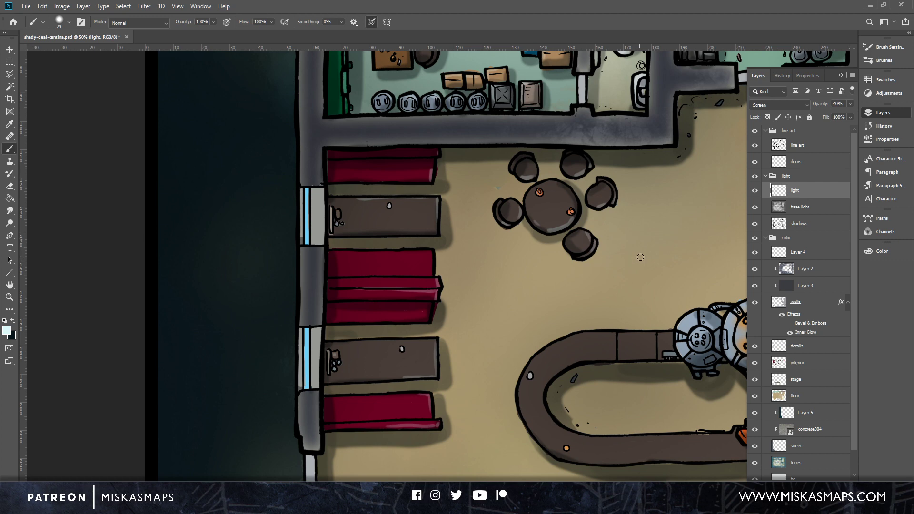
{"action": "left_click_drag", "start_coordinate": [684, 270], "coordinate": [339, 259]}
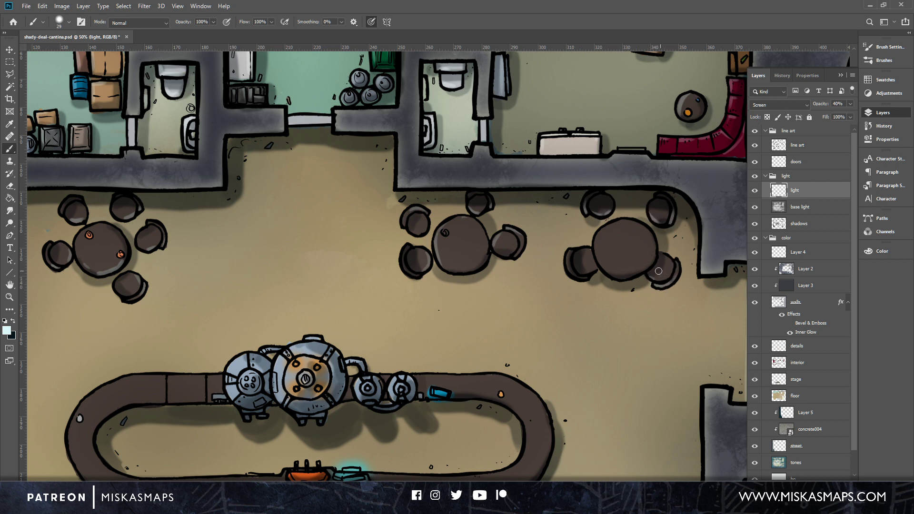
{"action": "mouse_move", "coordinate": [596, 252]}
{"action": "left_mouse_down"}
{"action": "mouse_move", "coordinate": [600, 233]}
{"action": "mouse_move", "coordinate": [629, 222]}
{"action": "left_mouse_up"}
{"action": "left_click_drag", "start_coordinate": [571, 255], "coordinate": [569, 268]}
Paint highlights along the oval bar counter's inner and outer edges and on the orange container standing on it.
{"action": "scroll", "coordinate": [613, 265], "scroll_direction": "down", "scroll_amount": 5}
{"action": "scroll", "coordinate": [578, 187], "scroll_direction": "left", "scroll_amount": 4}
{"action": "mouse_move", "coordinate": [228, 310]}
{"action": "left_mouse_down"}
{"action": "mouse_move", "coordinate": [211, 281]}
{"action": "mouse_move", "coordinate": [230, 254]}
{"action": "mouse_move", "coordinate": [323, 241]}
{"action": "mouse_move", "coordinate": [323, 230]}
{"action": "left_mouse_up"}
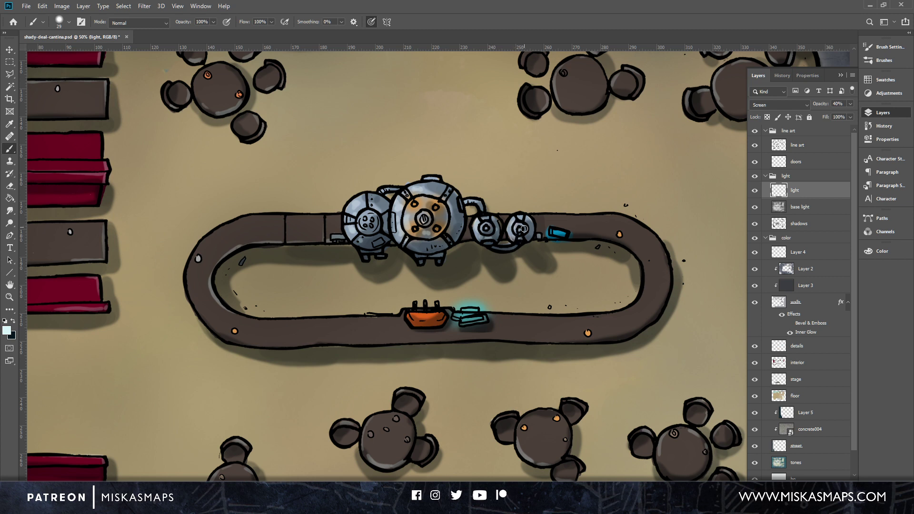
{"action": "left_click_drag", "start_coordinate": [416, 319], "coordinate": [436, 318]}
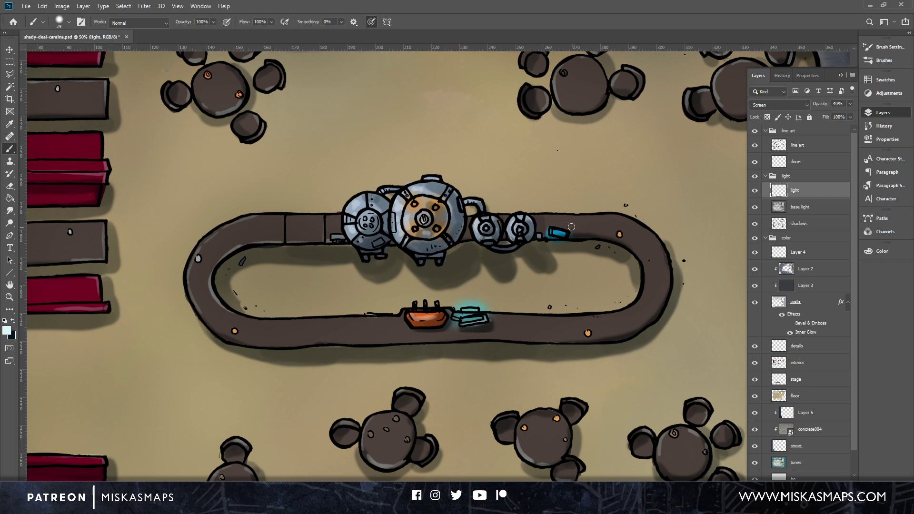
{"action": "mouse_move", "coordinate": [607, 214]}
{"action": "left_mouse_down"}
{"action": "mouse_move", "coordinate": [655, 240]}
{"action": "mouse_move", "coordinate": [672, 292]}
{"action": "left_mouse_up"}
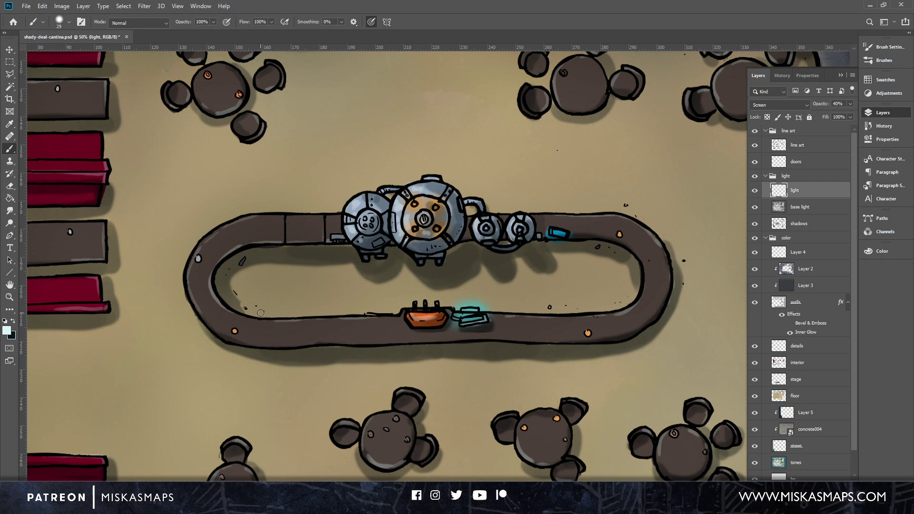
{"action": "left_click_drag", "start_coordinate": [661, 335], "coordinate": [321, 350]}
{"action": "left_click_drag", "start_coordinate": [544, 357], "coordinate": [500, 415]}
{"action": "left_click_drag", "start_coordinate": [461, 363], "coordinate": [681, 288]}
{"action": "left_click_drag", "start_coordinate": [512, 337], "coordinate": [719, 156]}
{"action": "left_click_drag", "start_coordinate": [541, 324], "coordinate": [490, 390]}
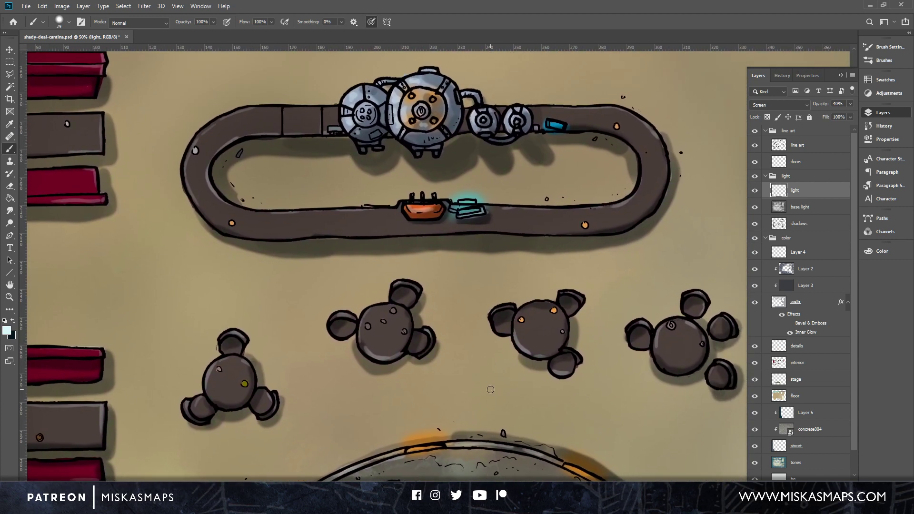
Duplicate the light layer as light copy.
{"action": "scroll", "coordinate": [490, 390], "scroll_direction": "down", "scroll_amount": 3}
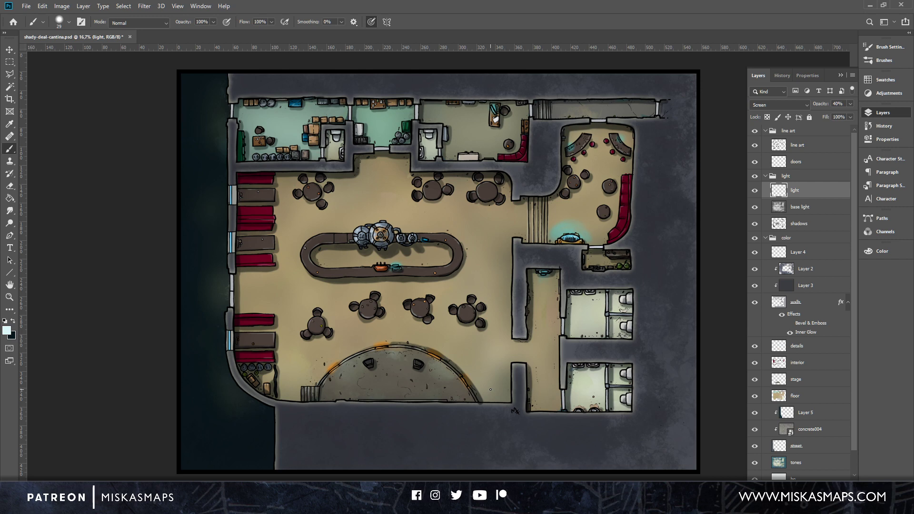
{"action": "right_click", "coordinate": [811, 188]}
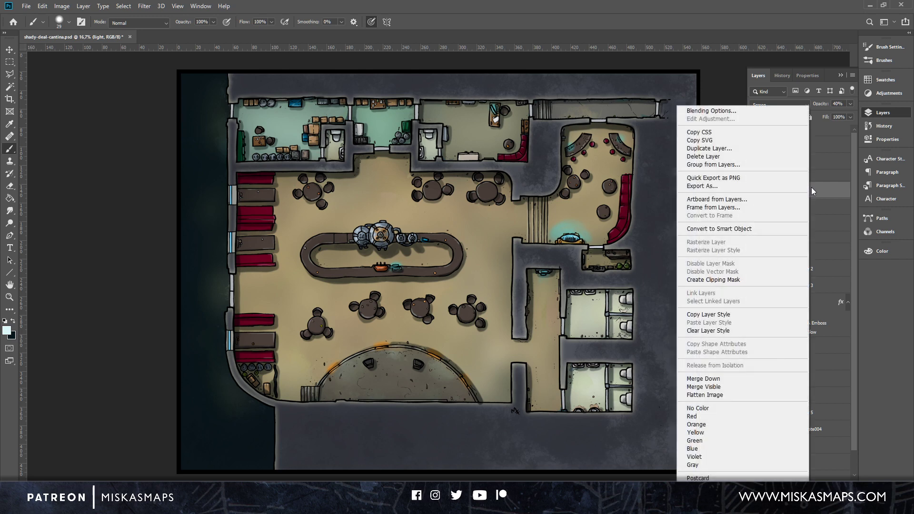
{"action": "left_click", "coordinate": [729, 142]}
{"action": "left_click", "coordinate": [534, 142]}
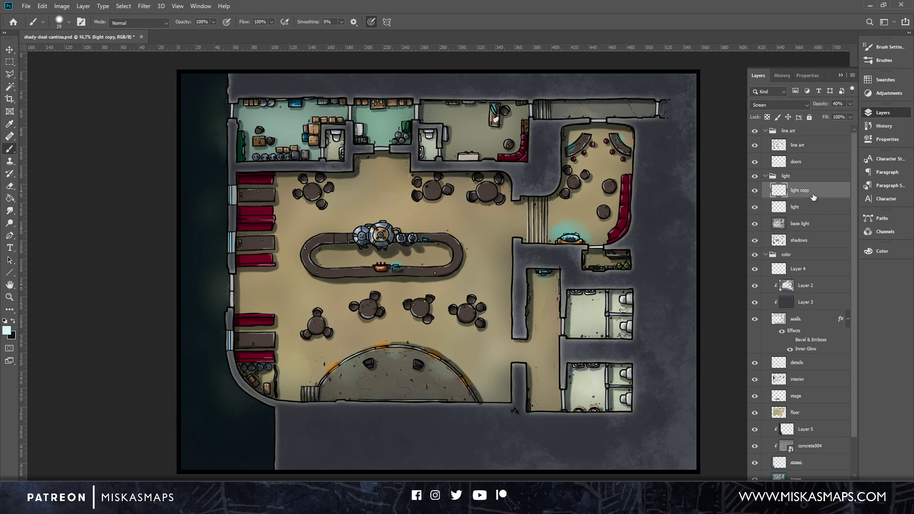
Apply a Gaussian Blur with a radius of 11.1 pixels to the light copy layer.
{"action": "left_click", "coordinate": [143, 7]}
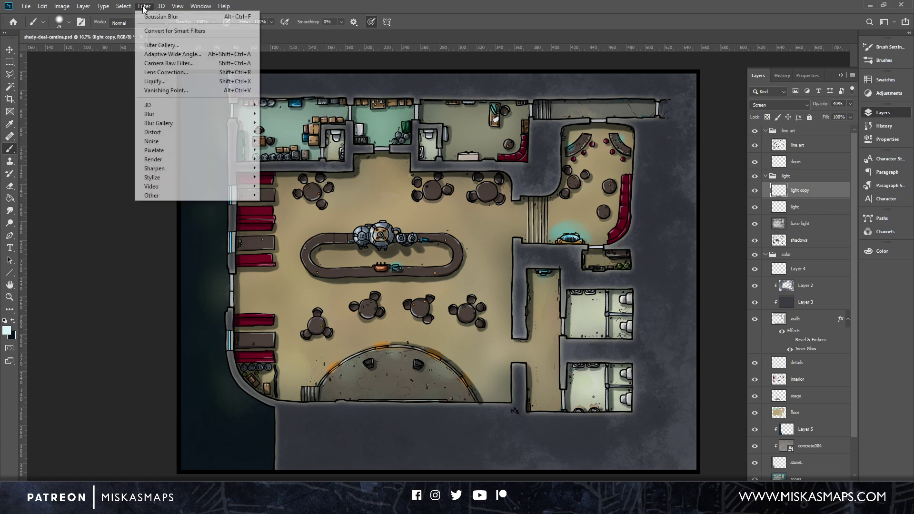
{"action": "mouse_move", "coordinate": [185, 115]}
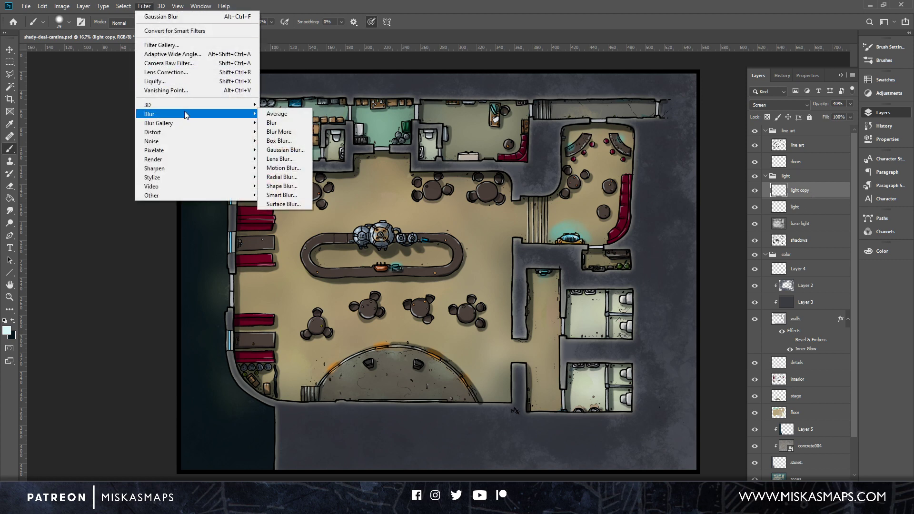
{"action": "left_click", "coordinate": [284, 149]}
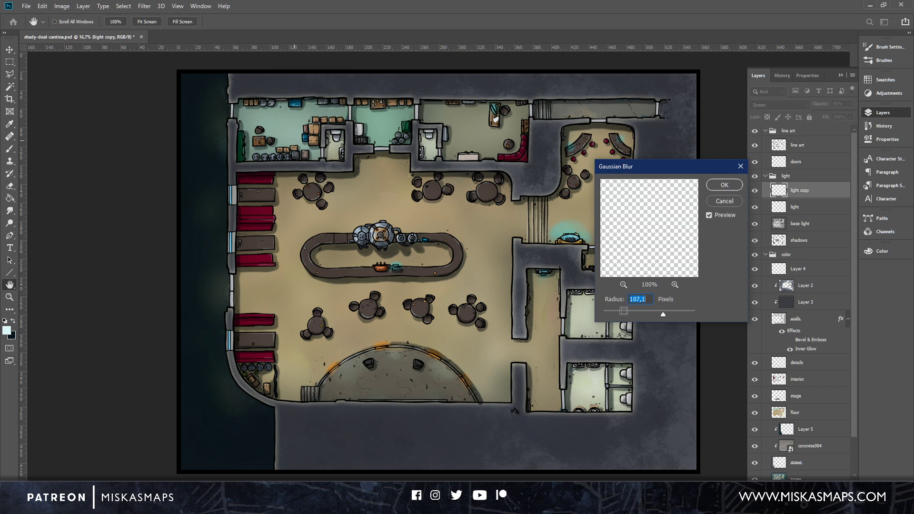
{"action": "left_click", "coordinate": [618, 309]}
{"action": "key", "text": "ctrl+plus"}
{"action": "key", "text": "ctrl+plus"}
{"action": "key", "text": "ctrl+plus"}
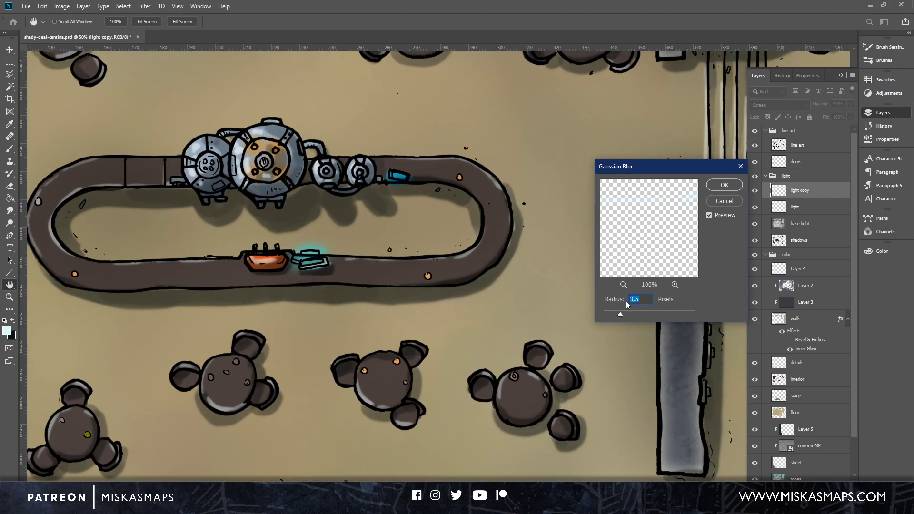
{"action": "key", "text": "ctrl+plus"}
{"action": "key", "text": "ctrl+plus"}
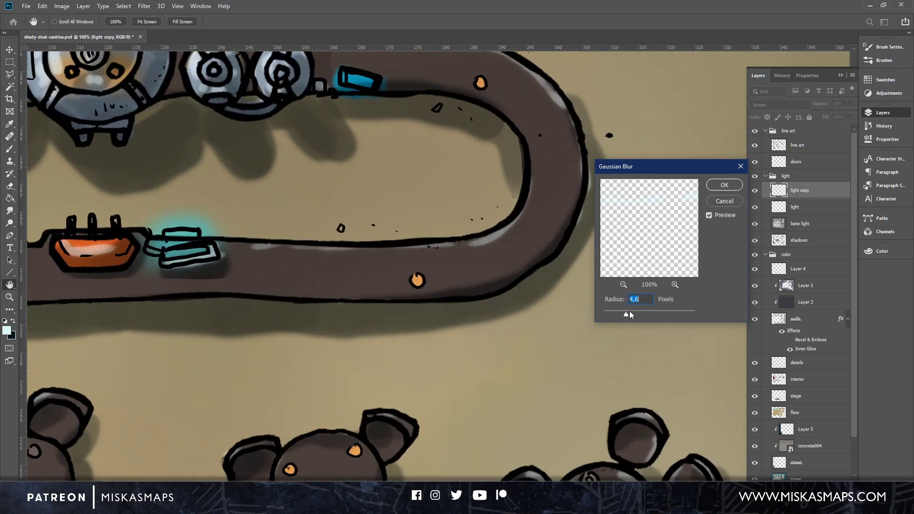
{"action": "mouse_move", "coordinate": [638, 310]}
{"action": "left_mouse_down"}
{"action": "mouse_move", "coordinate": [649, 310]}
{"action": "mouse_move", "coordinate": [637, 308]}
{"action": "left_mouse_up"}
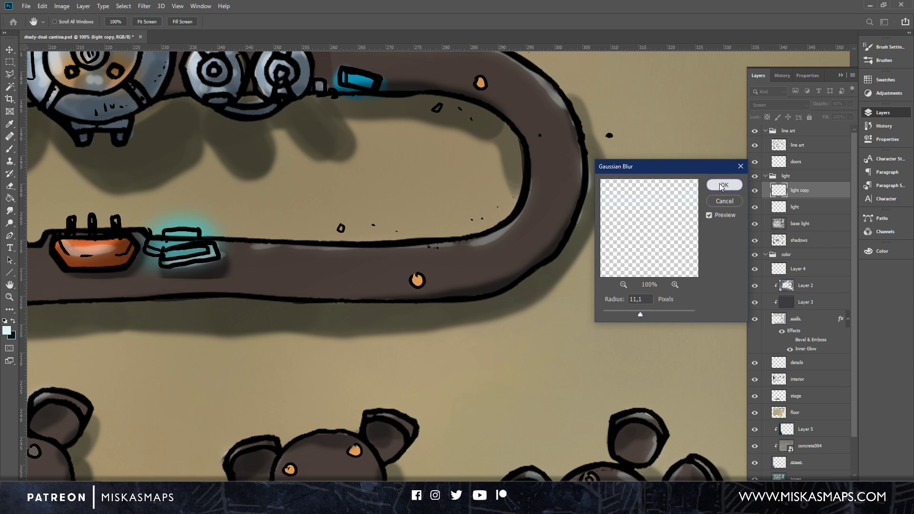
{"action": "key", "text": "Return"}
Set the light copy layer's opacity to 68%, temporarily hiding the light layer to judge the blurred glow on its own.
{"action": "key", "text": "b"}
{"action": "left_click", "coordinate": [851, 104]}
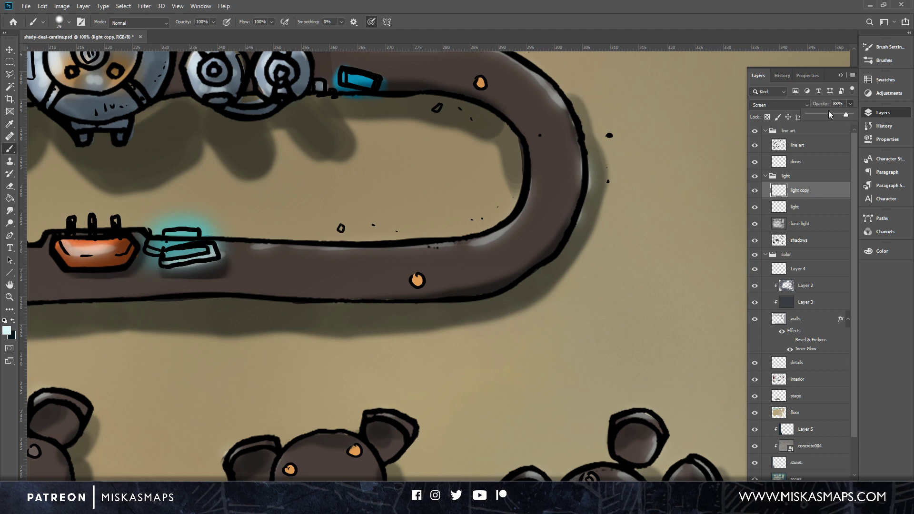
{"action": "left_click", "coordinate": [754, 208]}
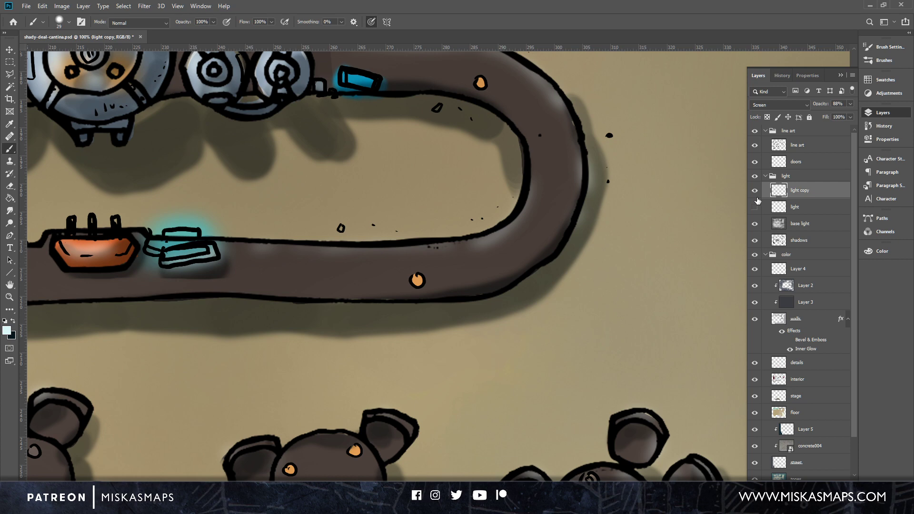
{"action": "key", "text": "ctrl+minus"}
{"action": "key", "text": "ctrl+minus"}
{"action": "key", "text": "ctrl+minus"}
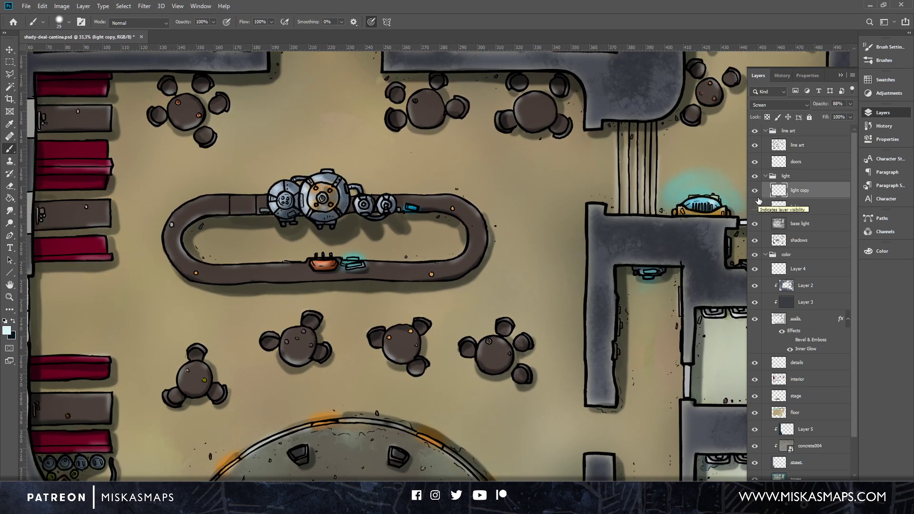
{"action": "left_click", "coordinate": [757, 202]}
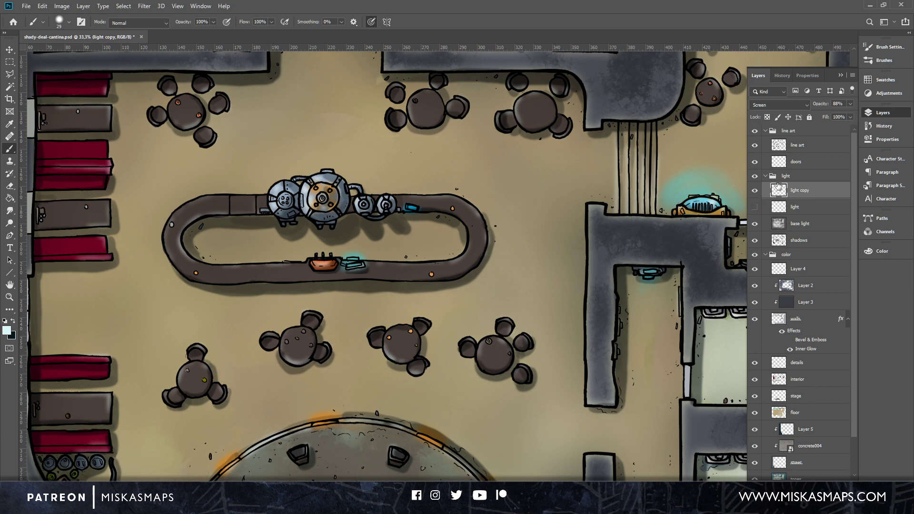
{"action": "left_click", "coordinate": [850, 104]}
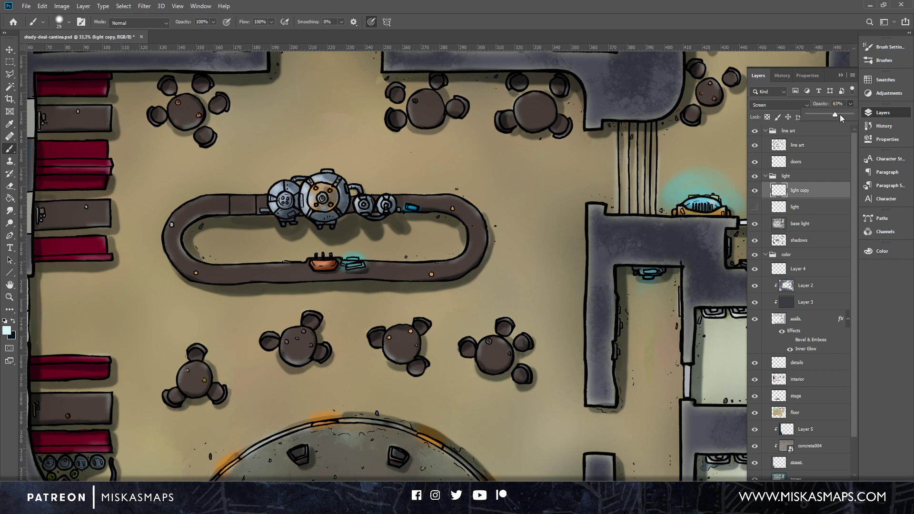
{"action": "left_click_drag", "start_coordinate": [839, 114], "coordinate": [839, 114]}
{"action": "left_click", "coordinate": [755, 207]}
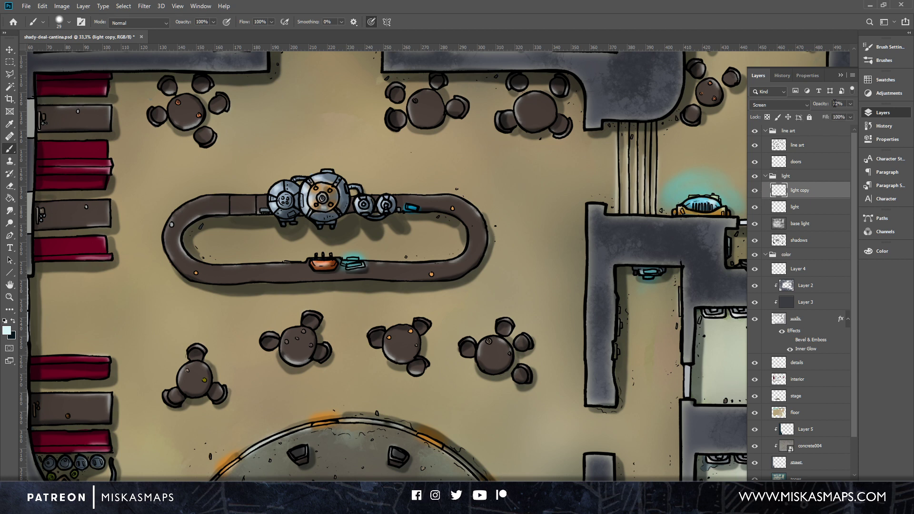
{"action": "left_click", "coordinate": [851, 104]}
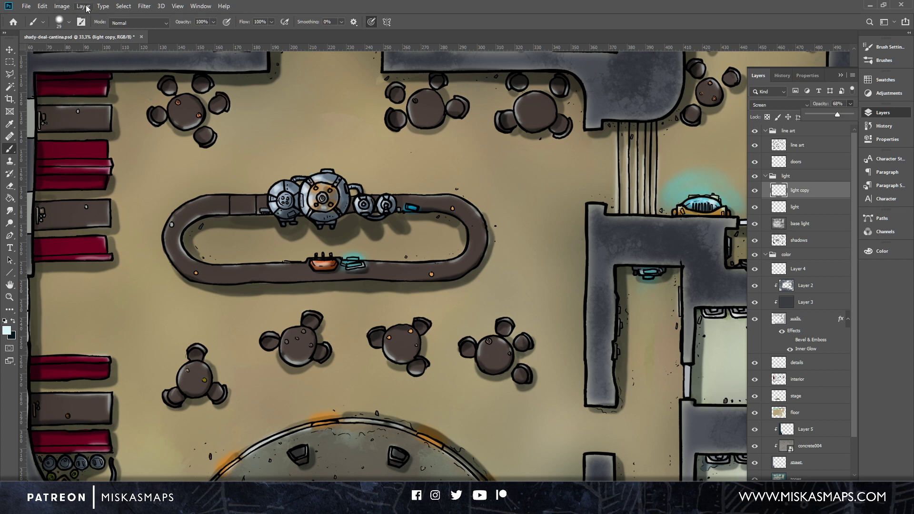
Shift the light copy layer's hue with a Hue/Saturation adjustment.
{"action": "left_click", "coordinate": [62, 6]}
{"action": "mouse_move", "coordinate": [97, 33]}
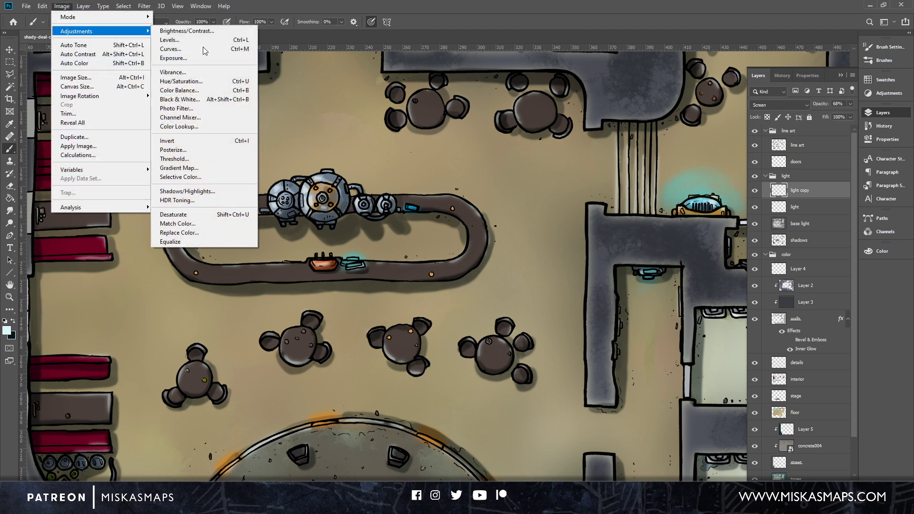
{"action": "left_click", "coordinate": [212, 82]}
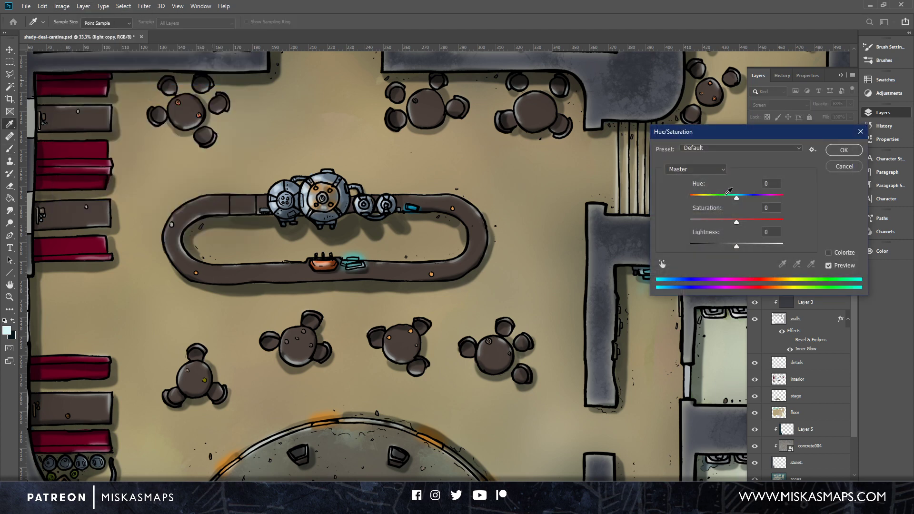
{"action": "mouse_move", "coordinate": [737, 199]}
{"action": "left_mouse_down"}
{"action": "mouse_move", "coordinate": [716, 201]}
{"action": "mouse_move", "coordinate": [762, 208]}
{"action": "mouse_move", "coordinate": [727, 206]}
{"action": "left_mouse_up"}
{"action": "left_click", "coordinate": [843, 150]}
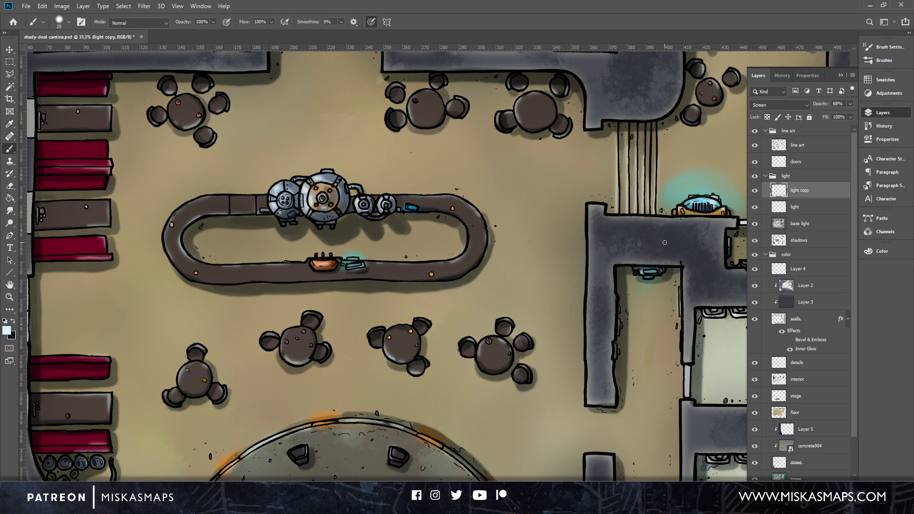
Look over the blurred highlights across the cantina's main hall, booths, back rooms and side lounge.
{"action": "left_click_drag", "start_coordinate": [669, 224], "coordinate": [714, 209]}
{"action": "left_click_drag", "start_coordinate": [572, 310], "coordinate": [734, 230]}
{"action": "left_click_drag", "start_coordinate": [549, 316], "coordinate": [604, 220]}
{"action": "left_click_drag", "start_coordinate": [614, 289], "coordinate": [587, 309]}
{"action": "left_click_drag", "start_coordinate": [587, 235], "coordinate": [587, 254]}
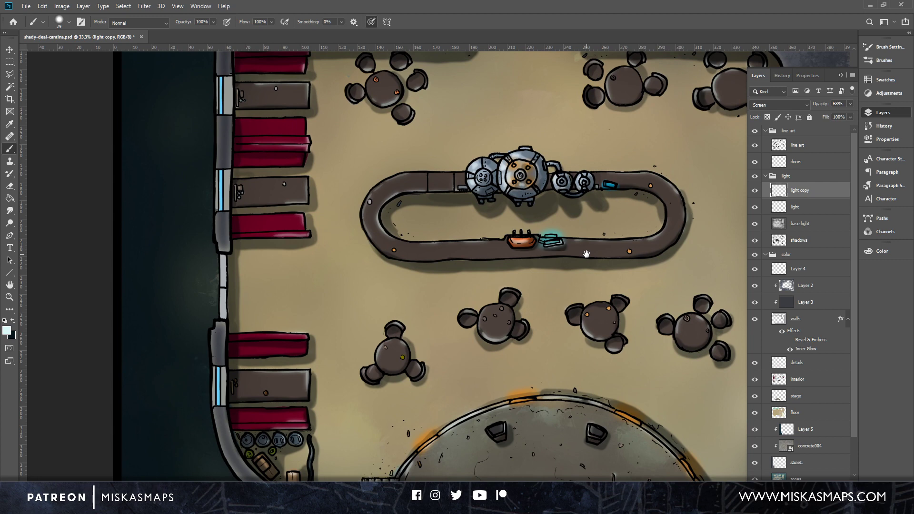
{"action": "left_click_drag", "start_coordinate": [569, 284], "coordinate": [628, 356]}
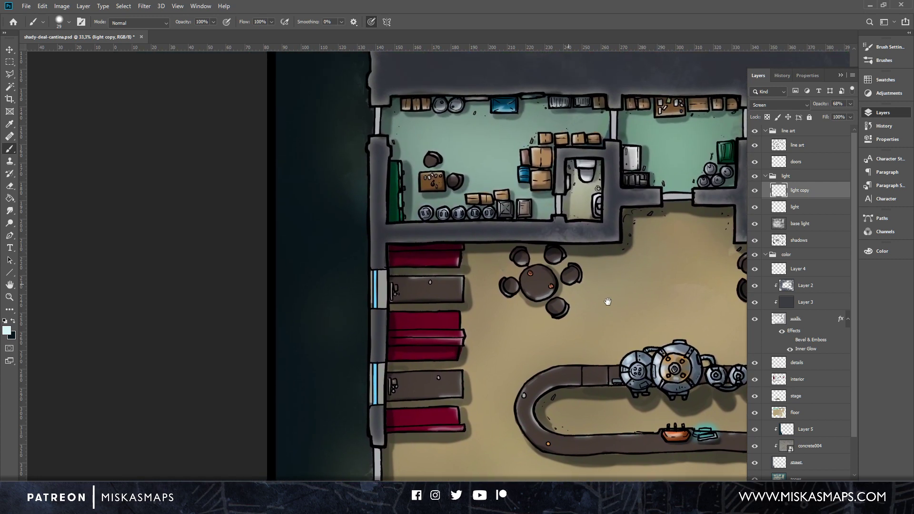
{"action": "left_click_drag", "start_coordinate": [610, 299], "coordinate": [419, 379]}
{"action": "left_click_drag", "start_coordinate": [598, 277], "coordinate": [496, 231]}
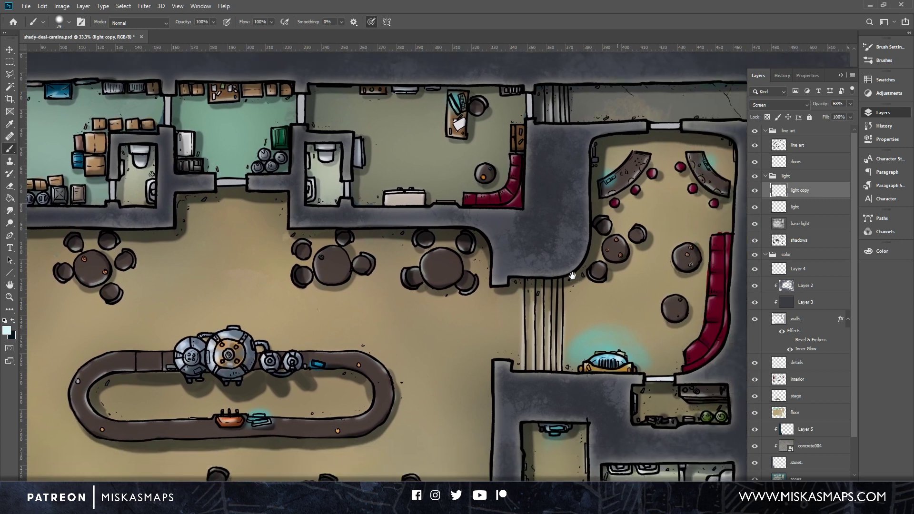
{"action": "left_click_drag", "start_coordinate": [719, 366], "coordinate": [653, 229]}
{"action": "left_click_drag", "start_coordinate": [533, 374], "coordinate": [591, 279]}
{"action": "left_click_drag", "start_coordinate": [559, 330], "coordinate": [691, 268]}
{"action": "left_click_drag", "start_coordinate": [481, 319], "coordinate": [619, 278]}
{"action": "left_click_drag", "start_coordinate": [528, 228], "coordinate": [652, 350]}
{"action": "mouse_move", "coordinate": [546, 276]}
{"action": "left_mouse_down"}
{"action": "mouse_move", "coordinate": [619, 329]}
{"action": "mouse_move", "coordinate": [624, 338]}
{"action": "mouse_move", "coordinate": [602, 370]}
{"action": "left_mouse_up"}
{"action": "left_click_drag", "start_coordinate": [578, 321], "coordinate": [590, 381]}
{"action": "left_click_drag", "start_coordinate": [576, 294], "coordinate": [607, 394]}
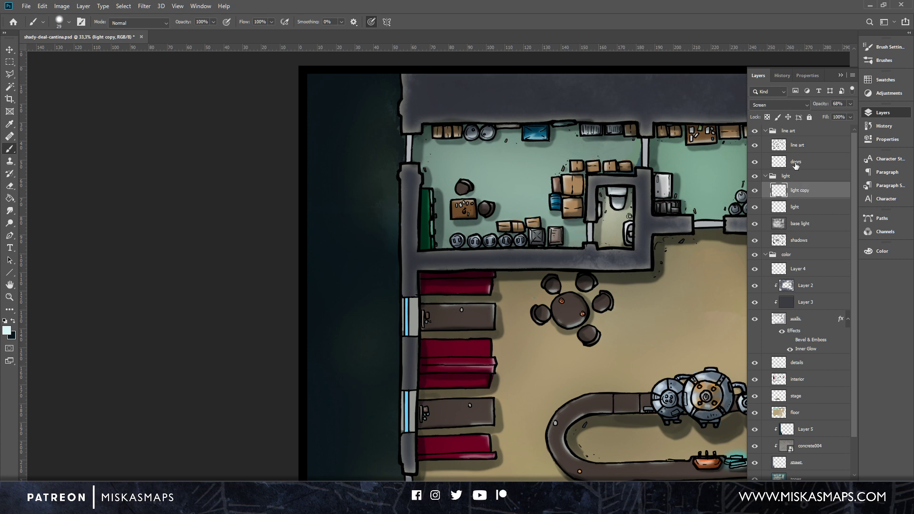
With a soft 385 px brush at 14% opacity, paint pale glow outside the uppermost booth window and the storeroom window.
{"action": "left_click", "coordinate": [70, 22]}
{"action": "mouse_move", "coordinate": [84, 71]}
{"action": "left_mouse_down"}
{"action": "mouse_move", "coordinate": [36, 65]}
{"action": "mouse_move", "coordinate": [88, 51]}
{"action": "left_mouse_up"}
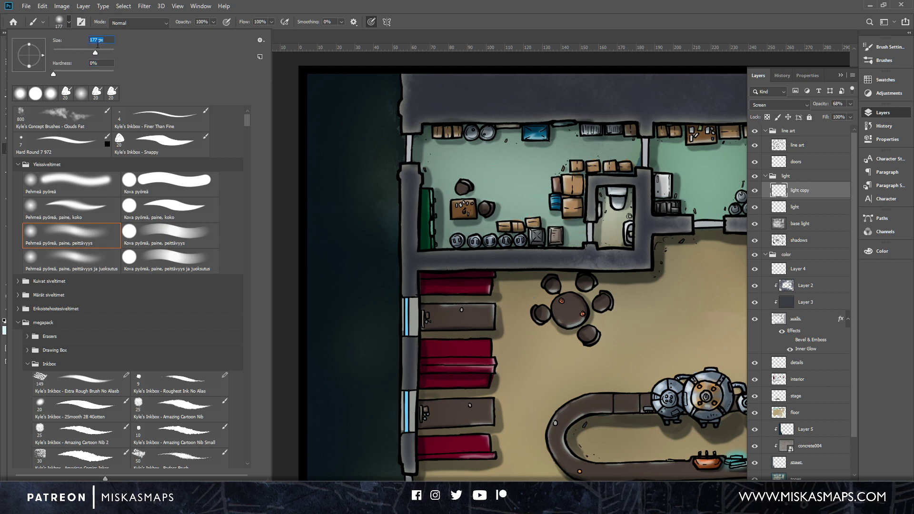
{"action": "left_click_drag", "start_coordinate": [104, 50], "coordinate": [103, 50]}
{"action": "left_click", "coordinate": [348, 6]}
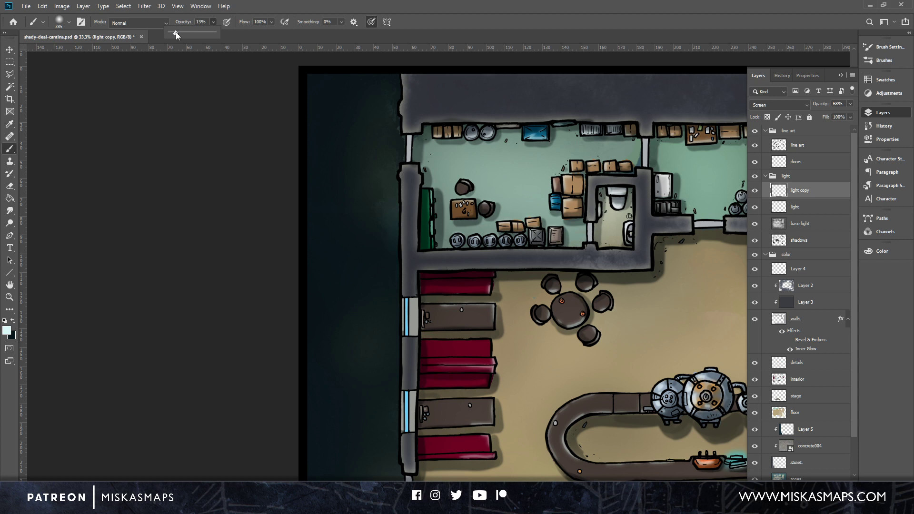
{"action": "left_click", "coordinate": [407, 6]}
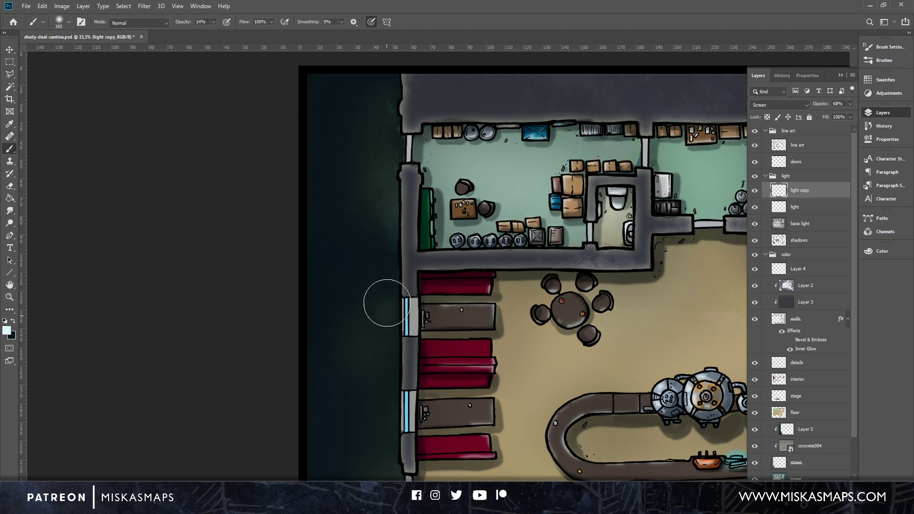
{"action": "mouse_move", "coordinate": [386, 303]}
{"action": "left_mouse_down"}
{"action": "mouse_move", "coordinate": [391, 339]}
{"action": "mouse_move", "coordinate": [390, 295]}
{"action": "mouse_move", "coordinate": [393, 353]}
{"action": "mouse_move", "coordinate": [367, 341]}
{"action": "mouse_move", "coordinate": [358, 312]}
{"action": "mouse_move", "coordinate": [349, 323]}
{"action": "mouse_move", "coordinate": [400, 266]}
{"action": "mouse_move", "coordinate": [382, 309]}
{"action": "mouse_move", "coordinate": [385, 295]}
{"action": "mouse_move", "coordinate": [392, 361]}
{"action": "mouse_move", "coordinate": [395, 321]}
{"action": "mouse_move", "coordinate": [382, 300]}
{"action": "mouse_move", "coordinate": [360, 303]}
{"action": "mouse_move", "coordinate": [362, 277]}
{"action": "mouse_move", "coordinate": [353, 340]}
{"action": "mouse_move", "coordinate": [366, 372]}
{"action": "mouse_move", "coordinate": [375, 288]}
{"action": "mouse_move", "coordinate": [371, 322]}
{"action": "mouse_move", "coordinate": [387, 268]}
{"action": "mouse_move", "coordinate": [389, 352]}
{"action": "mouse_move", "coordinate": [382, 299]}
{"action": "mouse_move", "coordinate": [375, 347]}
{"action": "mouse_move", "coordinate": [367, 299]}
{"action": "mouse_move", "coordinate": [377, 309]}
{"action": "mouse_move", "coordinate": [369, 328]}
{"action": "mouse_move", "coordinate": [353, 311]}
{"action": "mouse_move", "coordinate": [350, 353]}
{"action": "mouse_move", "coordinate": [342, 278]}
{"action": "mouse_move", "coordinate": [357, 398]}
{"action": "mouse_move", "coordinate": [339, 300]}
{"action": "mouse_move", "coordinate": [364, 309]}
{"action": "left_mouse_up"}
{"action": "mouse_move", "coordinate": [394, 148]}
{"action": "left_mouse_down"}
{"action": "mouse_move", "coordinate": [384, 147]}
{"action": "mouse_move", "coordinate": [399, 143]}
{"action": "left_mouse_up"}
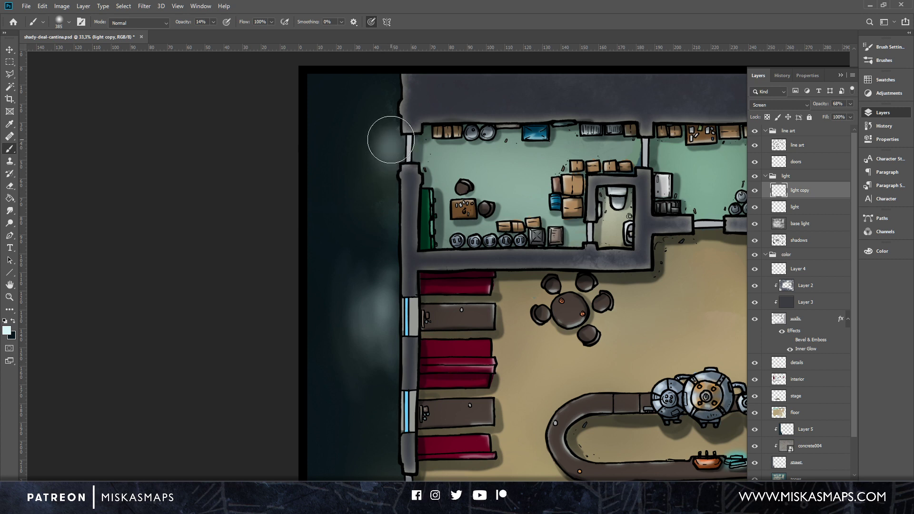
Paint a pale glow on the dark street outside the lowest booth window, above the curved corner wall.
{"action": "left_click_drag", "start_coordinate": [514, 333], "coordinate": [582, 175]}
{"action": "left_click_drag", "start_coordinate": [539, 281], "coordinate": [564, 170]}
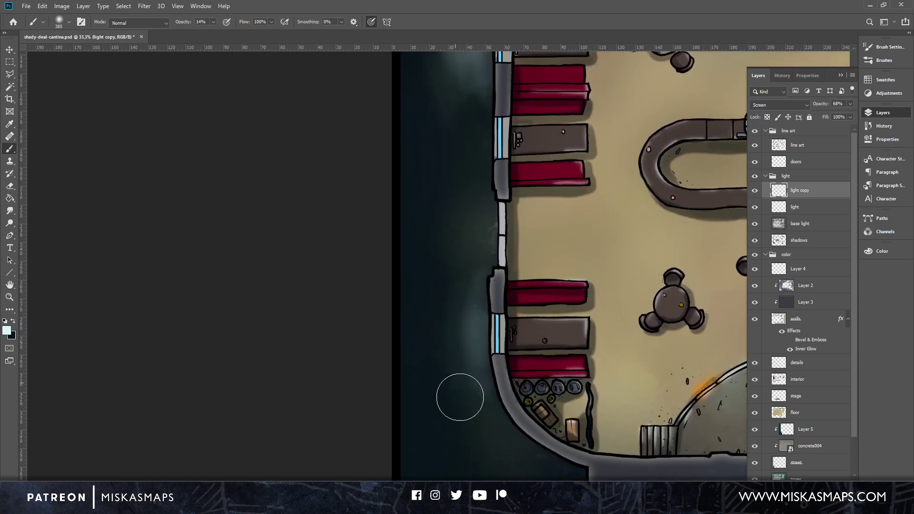
{"action": "mouse_move", "coordinate": [460, 397]}
{"action": "left_mouse_down"}
{"action": "mouse_move", "coordinate": [459, 283]}
{"action": "mouse_move", "coordinate": [461, 389]}
{"action": "mouse_move", "coordinate": [445, 305]}
{"action": "mouse_move", "coordinate": [437, 382]}
{"action": "mouse_move", "coordinate": [461, 304]}
{"action": "mouse_move", "coordinate": [476, 410]}
{"action": "mouse_move", "coordinate": [476, 283]}
{"action": "mouse_move", "coordinate": [472, 364]}
{"action": "mouse_move", "coordinate": [485, 392]}
{"action": "mouse_move", "coordinate": [485, 277]}
{"action": "mouse_move", "coordinate": [476, 373]}
{"action": "mouse_move", "coordinate": [467, 305]}
{"action": "left_mouse_up"}
{"action": "left_click_drag", "start_coordinate": [438, 347], "coordinate": [457, 268]}
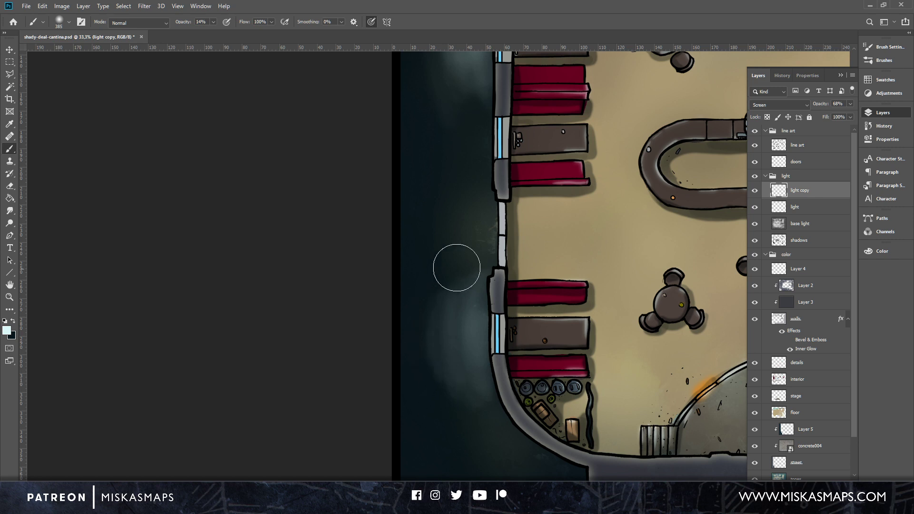
{"action": "mouse_move", "coordinate": [476, 365]}
{"action": "left_mouse_down"}
{"action": "mouse_move", "coordinate": [457, 373]}
{"action": "mouse_move", "coordinate": [434, 333]}
{"action": "mouse_move", "coordinate": [476, 311]}
{"action": "left_mouse_up"}
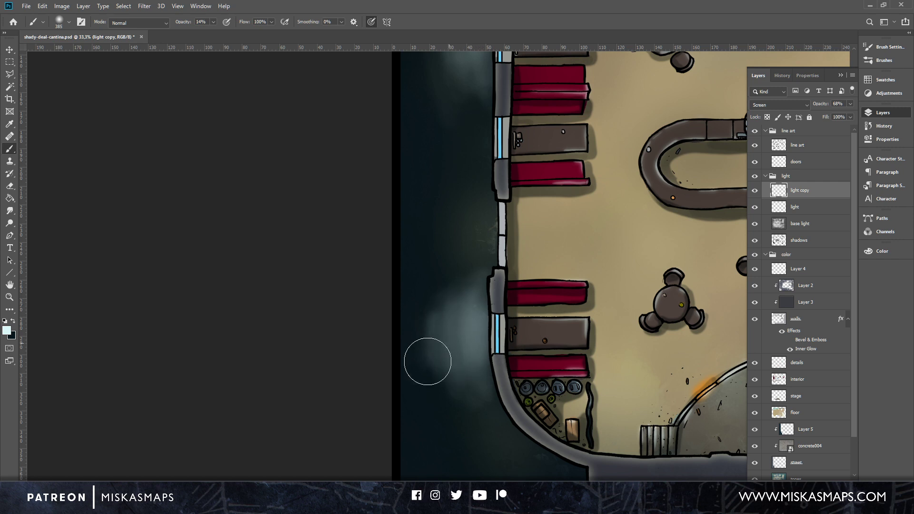
{"action": "left_click_drag", "start_coordinate": [428, 362], "coordinate": [480, 371]}
{"action": "left_click_drag", "start_coordinate": [443, 314], "coordinate": [450, 339]}
{"action": "mouse_move", "coordinate": [477, 291]}
{"action": "left_mouse_down"}
{"action": "mouse_move", "coordinate": [474, 250]}
{"action": "mouse_move", "coordinate": [439, 313]}
{"action": "mouse_move", "coordinate": [490, 414]}
{"action": "mouse_move", "coordinate": [470, 364]}
{"action": "mouse_move", "coordinate": [477, 412]}
{"action": "mouse_move", "coordinate": [438, 387]}
{"action": "left_mouse_up"}
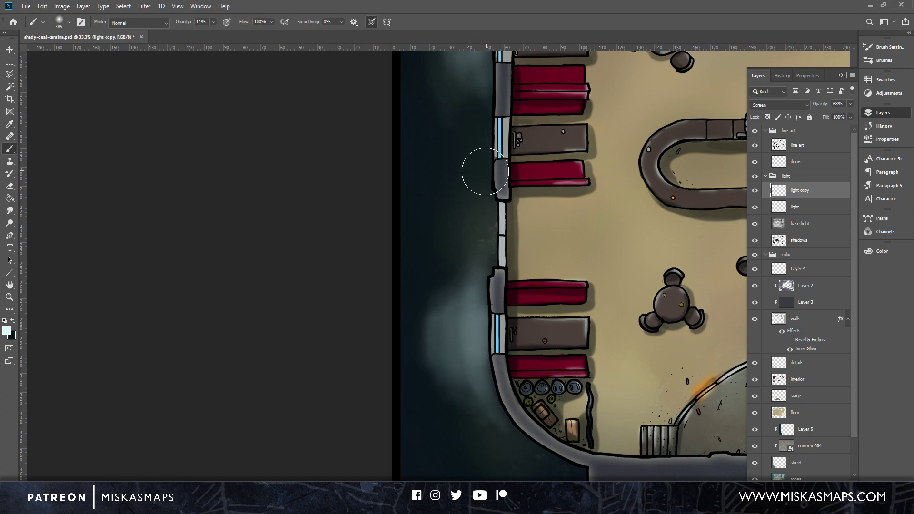
Build up the pale glow on the street outside the two upper booth windows.
{"action": "left_click_drag", "start_coordinate": [482, 195], "coordinate": [428, 374]}
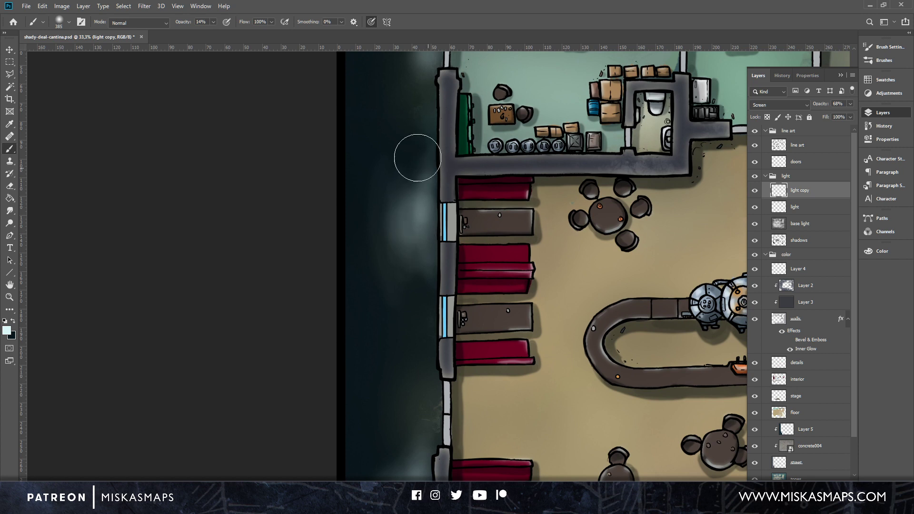
{"action": "mouse_move", "coordinate": [395, 212]}
{"action": "left_mouse_down"}
{"action": "mouse_move", "coordinate": [408, 169]}
{"action": "mouse_move", "coordinate": [423, 268]}
{"action": "mouse_move", "coordinate": [406, 281]}
{"action": "left_mouse_up"}
{"action": "mouse_move", "coordinate": [398, 156]}
{"action": "left_mouse_down"}
{"action": "mouse_move", "coordinate": [401, 303]}
{"action": "mouse_move", "coordinate": [377, 183]}
{"action": "mouse_move", "coordinate": [370, 247]}
{"action": "mouse_move", "coordinate": [355, 199]}
{"action": "left_mouse_up"}
{"action": "mouse_move", "coordinate": [428, 329]}
{"action": "left_mouse_down"}
{"action": "mouse_move", "coordinate": [425, 345]}
{"action": "mouse_move", "coordinate": [414, 322]}
{"action": "mouse_move", "coordinate": [370, 331]}
{"action": "mouse_move", "coordinate": [371, 362]}
{"action": "left_mouse_up"}
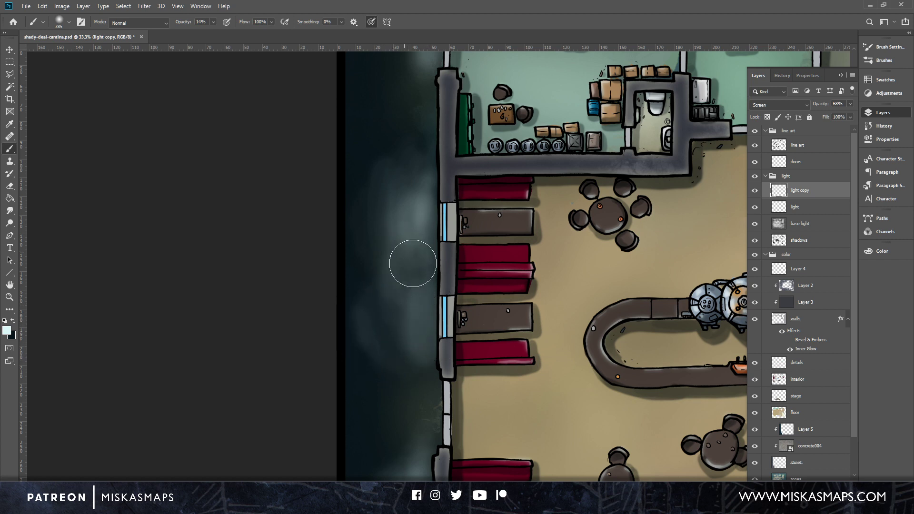
{"action": "mouse_move", "coordinate": [412, 263]}
{"action": "left_mouse_down"}
{"action": "mouse_move", "coordinate": [414, 351]}
{"action": "mouse_move", "coordinate": [390, 314]}
{"action": "mouse_move", "coordinate": [414, 312]}
{"action": "mouse_move", "coordinate": [406, 327]}
{"action": "mouse_move", "coordinate": [406, 310]}
{"action": "mouse_move", "coordinate": [380, 321]}
{"action": "mouse_move", "coordinate": [479, 300]}
{"action": "left_mouse_up"}
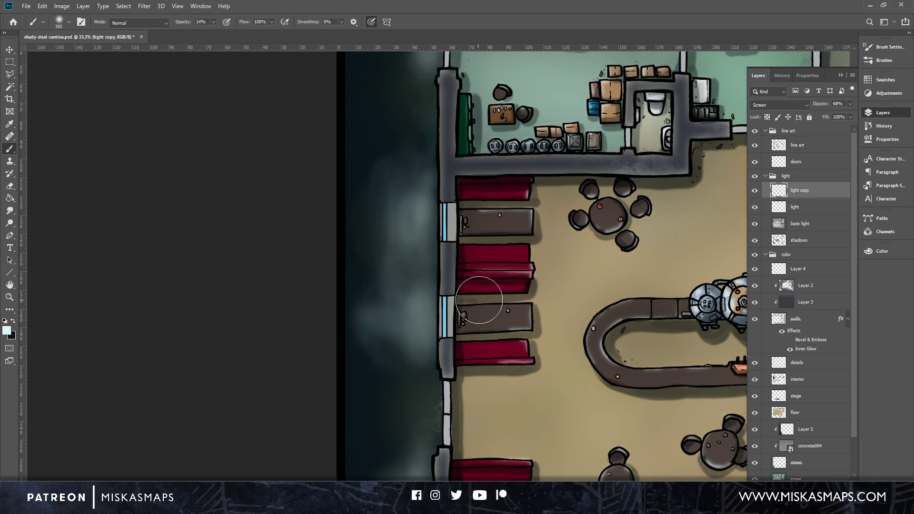
Paint a faint glow on the street outside the entrance between the upper and lower booths.
{"action": "scroll", "coordinate": [479, 300], "scroll_direction": "down", "scroll_amount": 5}
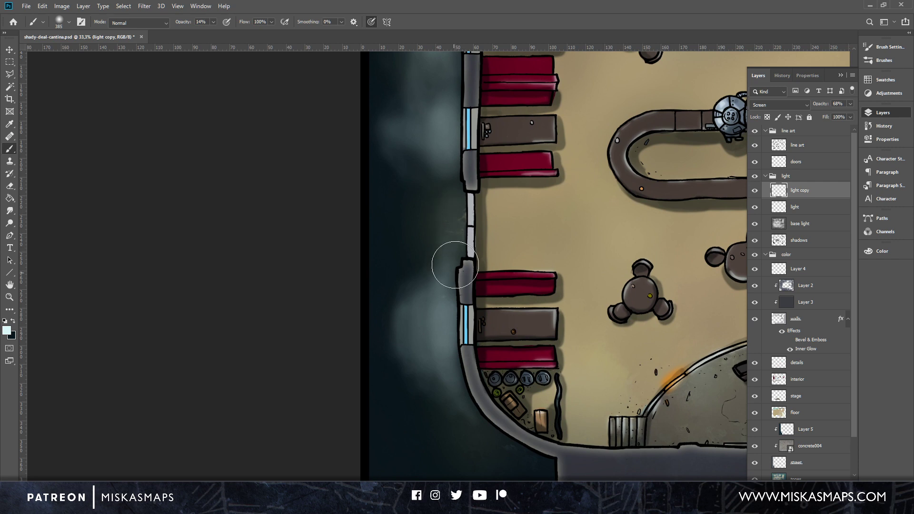
{"action": "left_click_drag", "start_coordinate": [455, 265], "coordinate": [451, 267]}
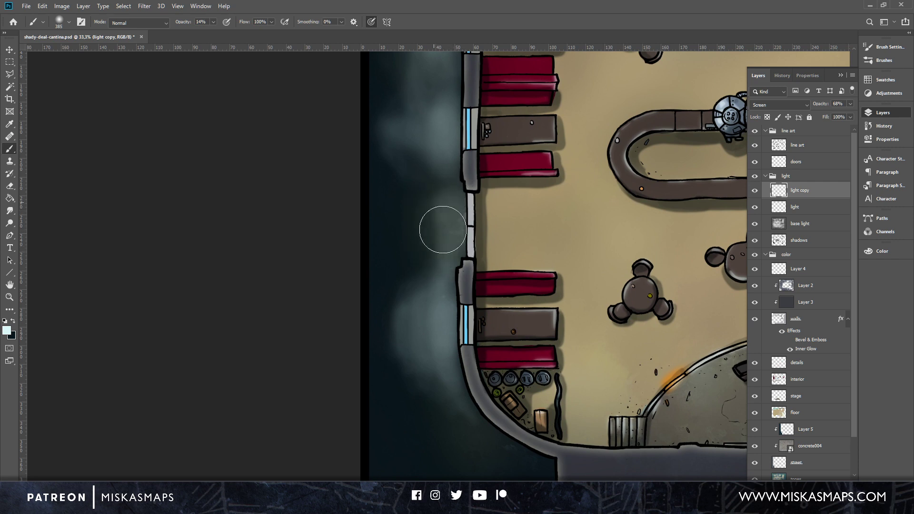
{"action": "mouse_move", "coordinate": [443, 229]}
{"action": "left_mouse_down"}
{"action": "mouse_move", "coordinate": [427, 188]}
{"action": "mouse_move", "coordinate": [426, 296]}
{"action": "mouse_move", "coordinate": [401, 265]}
{"action": "mouse_move", "coordinate": [417, 208]}
{"action": "left_mouse_up"}
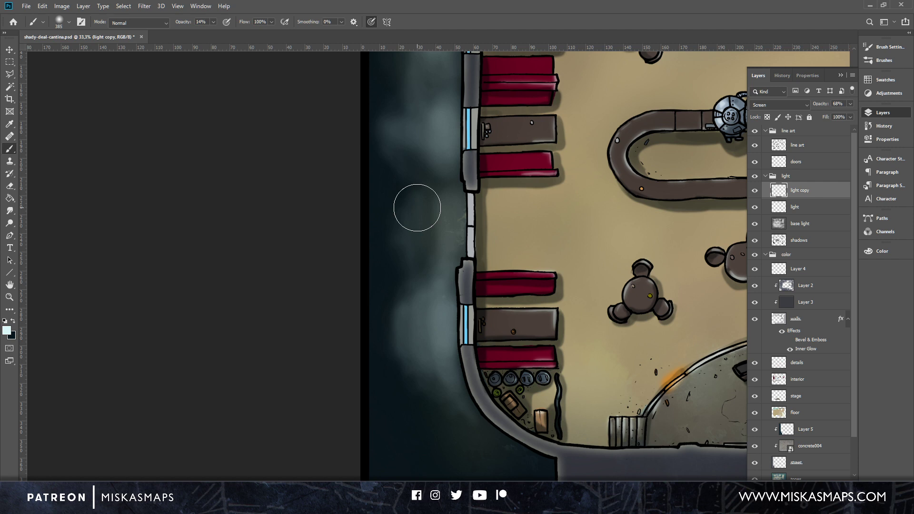
With the Blur tool at 448 px and 100% strength, soften the street glow between the upper booth windows and the entrance.
{"action": "left_click", "coordinate": [9, 210]}
{"action": "left_click", "coordinate": [53, 211]}
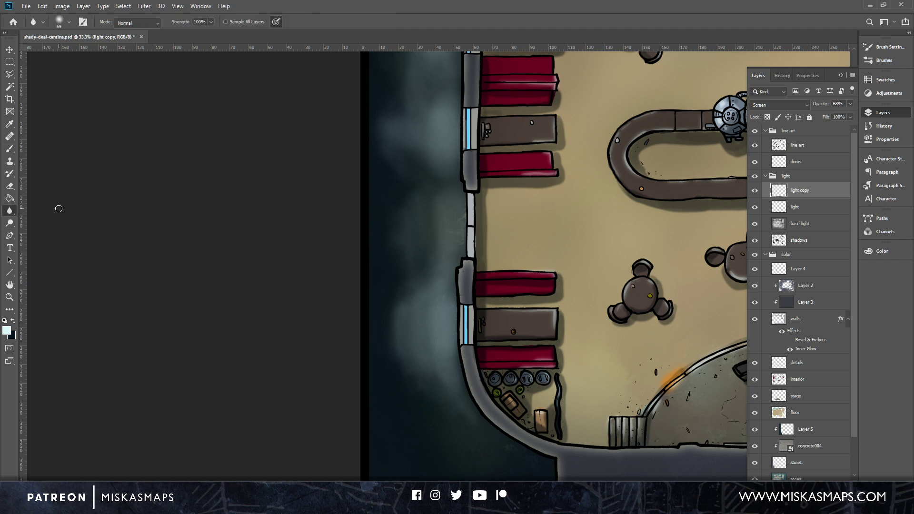
{"action": "left_click", "coordinate": [69, 22]}
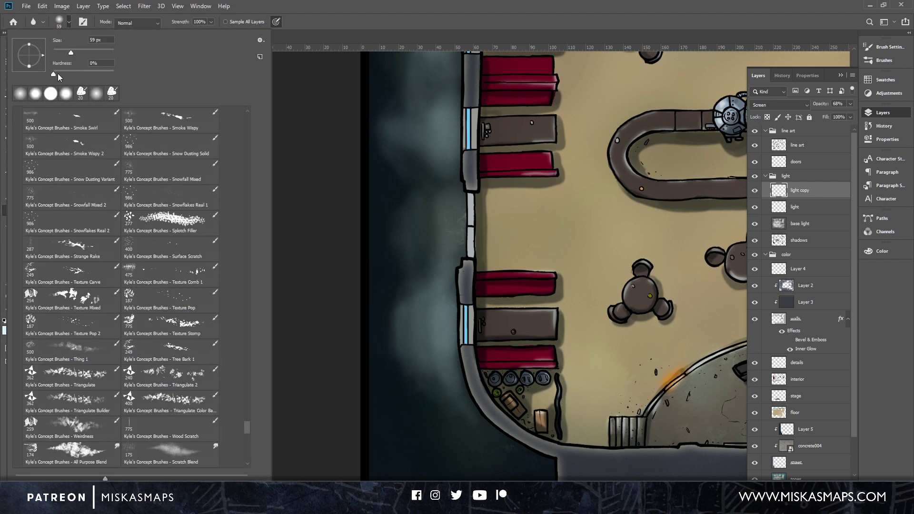
{"action": "left_click_drag", "start_coordinate": [104, 52], "coordinate": [107, 53]}
{"action": "left_click", "coordinate": [264, 10]}
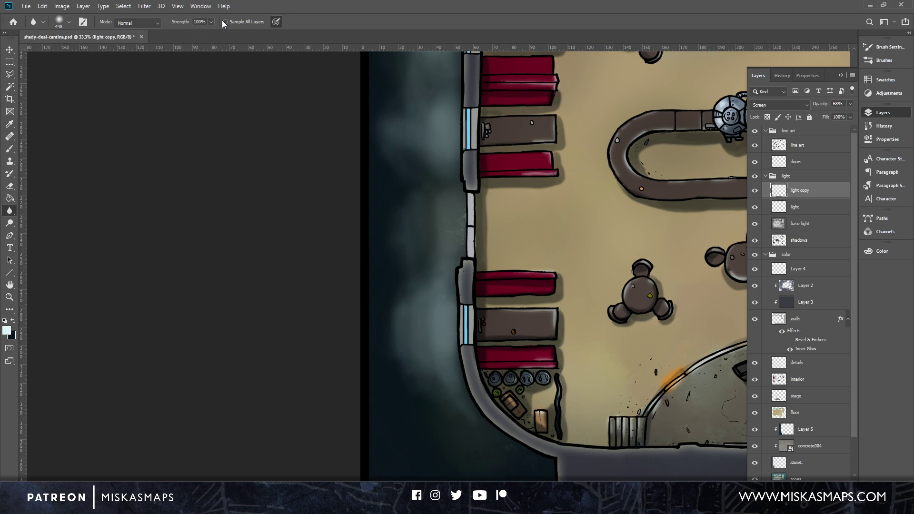
{"action": "mouse_move", "coordinate": [441, 165]}
{"action": "left_mouse_down"}
{"action": "mouse_move", "coordinate": [411, 131]}
{"action": "mouse_move", "coordinate": [411, 175]}
{"action": "mouse_move", "coordinate": [392, 97]}
{"action": "mouse_move", "coordinate": [423, 195]}
{"action": "mouse_move", "coordinate": [436, 140]}
{"action": "mouse_move", "coordinate": [415, 156]}
{"action": "mouse_move", "coordinate": [418, 247]}
{"action": "mouse_move", "coordinate": [440, 281]}
{"action": "mouse_move", "coordinate": [414, 322]}
{"action": "mouse_move", "coordinate": [416, 286]}
{"action": "mouse_move", "coordinate": [440, 399]}
{"action": "mouse_move", "coordinate": [423, 258]}
{"action": "mouse_move", "coordinate": [422, 350]}
{"action": "mouse_move", "coordinate": [410, 343]}
{"action": "mouse_move", "coordinate": [459, 406]}
{"action": "mouse_move", "coordinate": [415, 367]}
{"action": "mouse_move", "coordinate": [448, 411]}
{"action": "mouse_move", "coordinate": [411, 259]}
{"action": "mouse_move", "coordinate": [427, 373]}
{"action": "mouse_move", "coordinate": [408, 289]}
{"action": "mouse_move", "coordinate": [439, 390]}
{"action": "mouse_move", "coordinate": [430, 230]}
{"action": "mouse_move", "coordinate": [420, 349]}
{"action": "mouse_move", "coordinate": [429, 257]}
{"action": "mouse_move", "coordinate": [431, 359]}
{"action": "mouse_move", "coordinate": [417, 286]}
{"action": "mouse_move", "coordinate": [425, 330]}
{"action": "mouse_move", "coordinate": [448, 288]}
{"action": "mouse_move", "coordinate": [449, 255]}
{"action": "left_mouse_up"}
Blur the pale glow on the street outside the two upper booth windows.
{"action": "scroll", "coordinate": [457, 205], "scroll_direction": "up", "scroll_amount": 5}
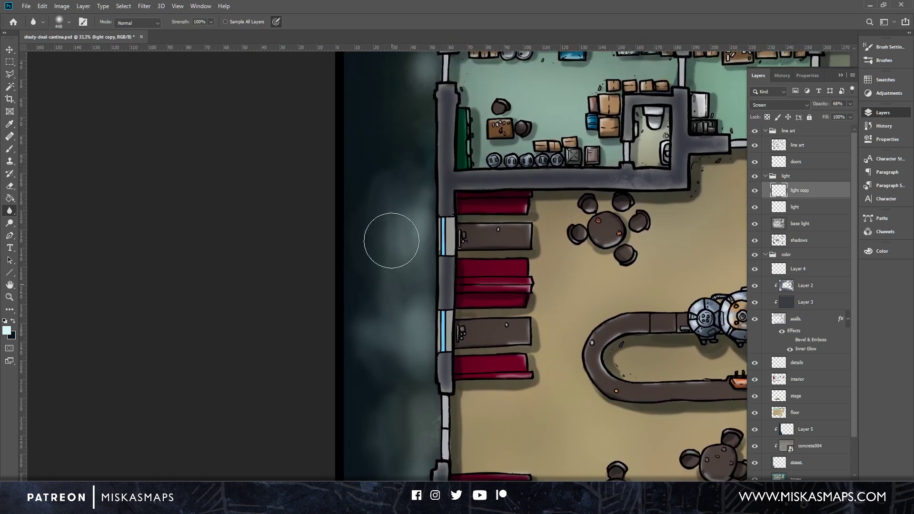
{"action": "scroll", "coordinate": [381, 237], "scroll_direction": "up", "scroll_amount": 4}
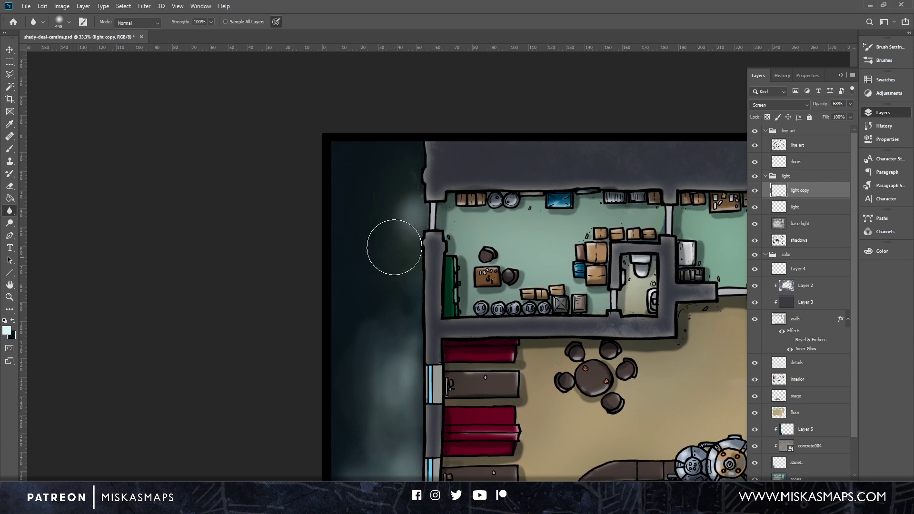
{"action": "left_click_drag", "start_coordinate": [401, 359], "coordinate": [402, 182]}
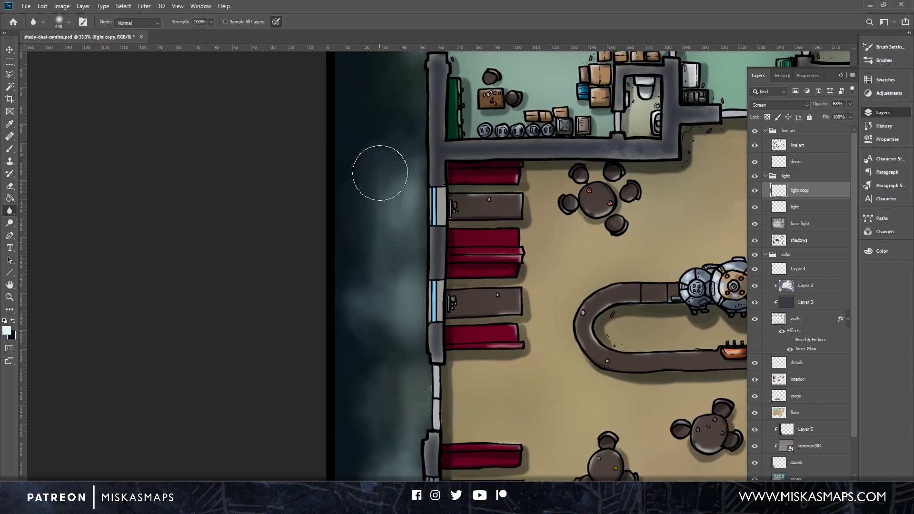
{"action": "mouse_move", "coordinate": [386, 305]}
{"action": "left_mouse_down"}
{"action": "mouse_move", "coordinate": [373, 343]}
{"action": "mouse_move", "coordinate": [364, 338]}
{"action": "mouse_move", "coordinate": [401, 364]}
{"action": "mouse_move", "coordinate": [384, 432]}
{"action": "left_mouse_up"}
With a 322 px Smudge tool at 24% strength, smear the outer edge of the glow beside the upper booth windows.
{"action": "left_click", "coordinate": [9, 213]}
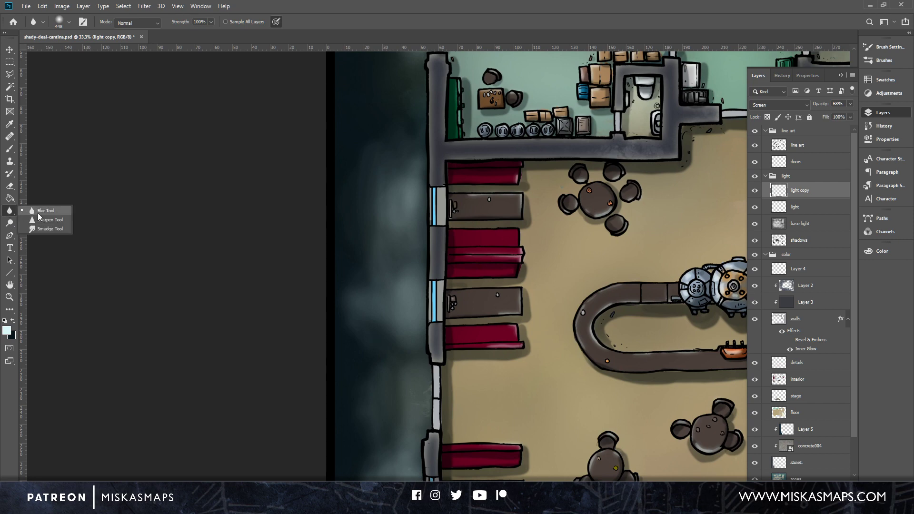
{"action": "left_click", "coordinate": [43, 230]}
{"action": "right_click", "coordinate": [379, 165]}
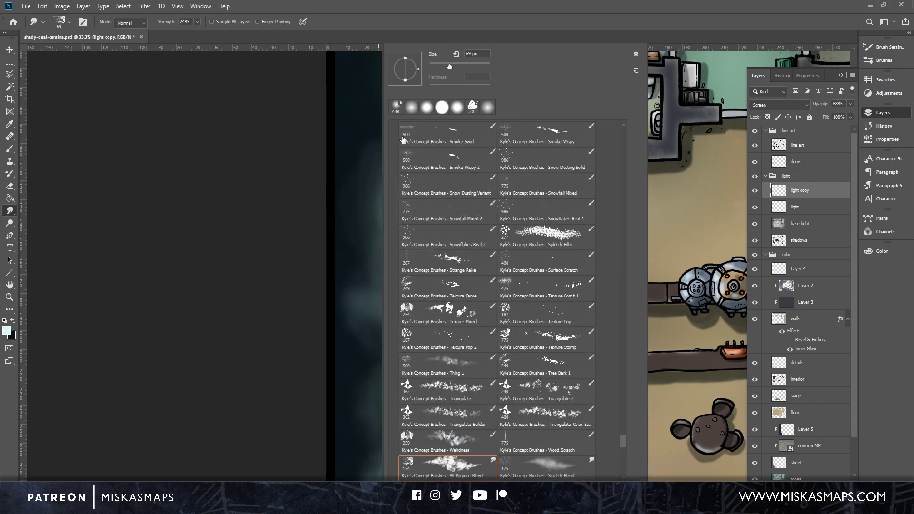
{"action": "left_click", "coordinate": [490, 33]}
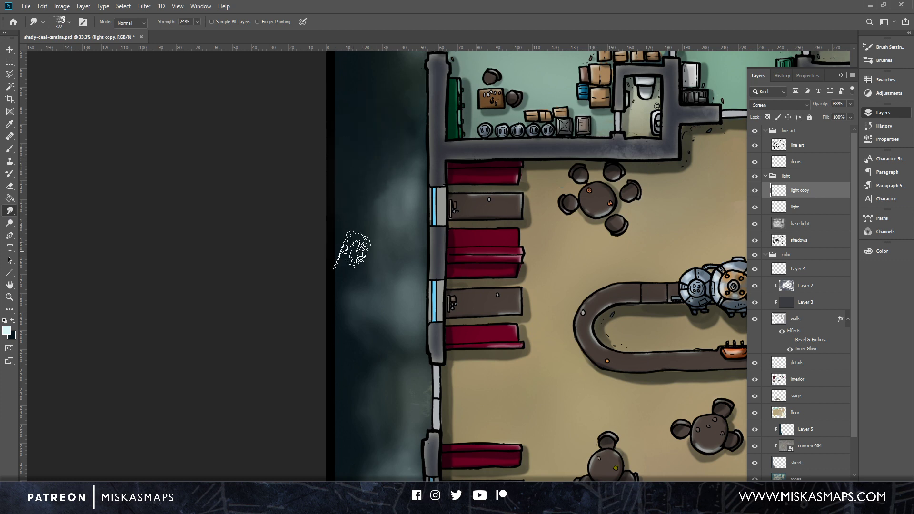
{"action": "mouse_move", "coordinate": [346, 293]}
{"action": "left_mouse_down"}
{"action": "mouse_move", "coordinate": [363, 332]}
{"action": "mouse_move", "coordinate": [397, 352]}
{"action": "mouse_move", "coordinate": [374, 230]}
{"action": "mouse_move", "coordinate": [354, 360]}
{"action": "left_mouse_up"}
Smudge the edges of the street glow outside the lowest booth window, the entrance and the upper booth windows.
{"action": "scroll", "coordinate": [414, 191], "scroll_direction": "down", "scroll_amount": 5}
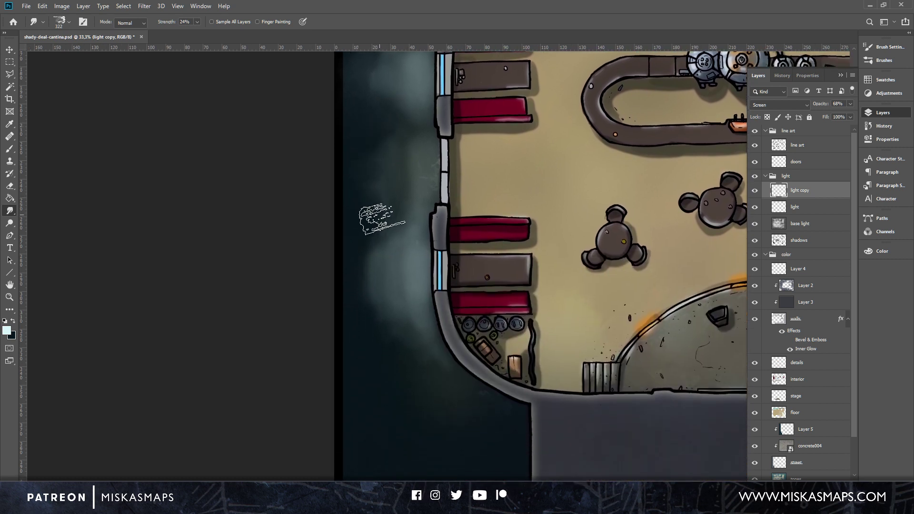
{"action": "mouse_move", "coordinate": [375, 310]}
{"action": "left_mouse_down"}
{"action": "mouse_move", "coordinate": [403, 353]}
{"action": "mouse_move", "coordinate": [433, 355]}
{"action": "mouse_move", "coordinate": [408, 328]}
{"action": "mouse_move", "coordinate": [397, 347]}
{"action": "left_mouse_up"}
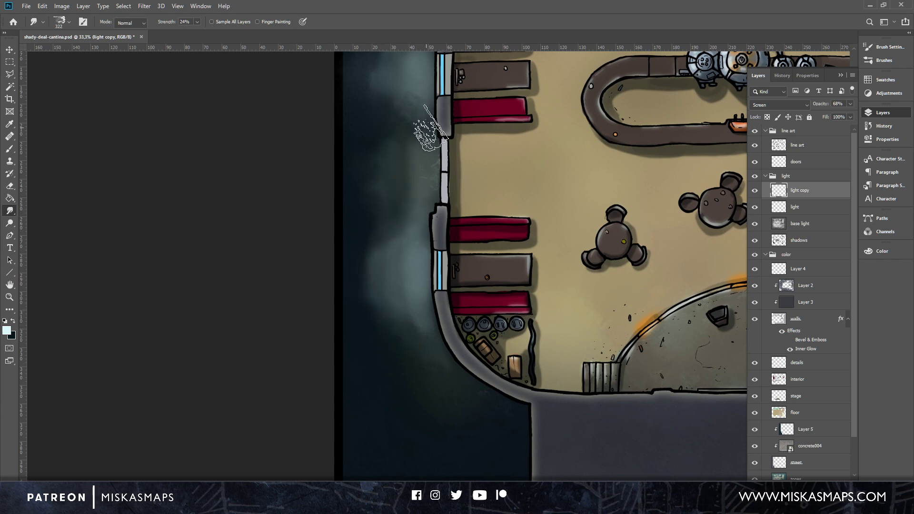
{"action": "left_click_drag", "start_coordinate": [415, 136], "coordinate": [298, 311]}
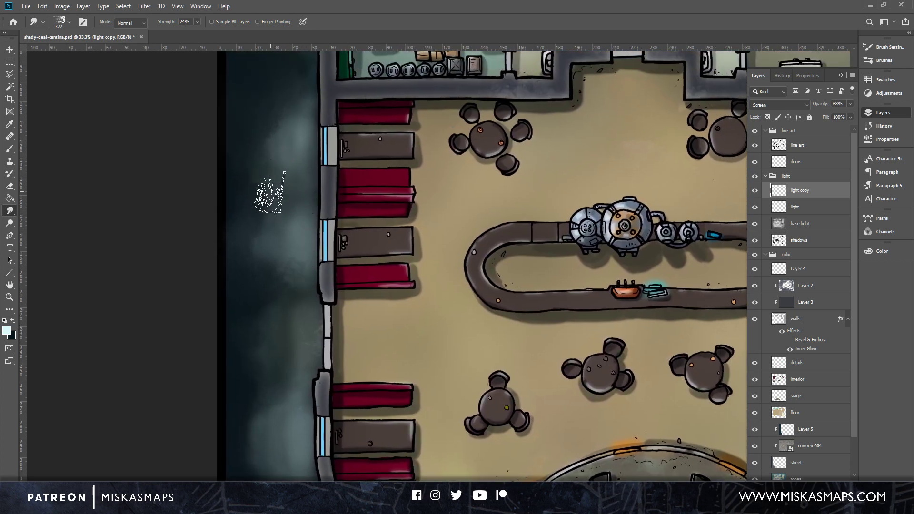
{"action": "mouse_move", "coordinate": [301, 96]}
{"action": "left_mouse_down"}
{"action": "mouse_move", "coordinate": [310, 177]}
{"action": "mouse_move", "coordinate": [347, 315]}
{"action": "left_mouse_up"}
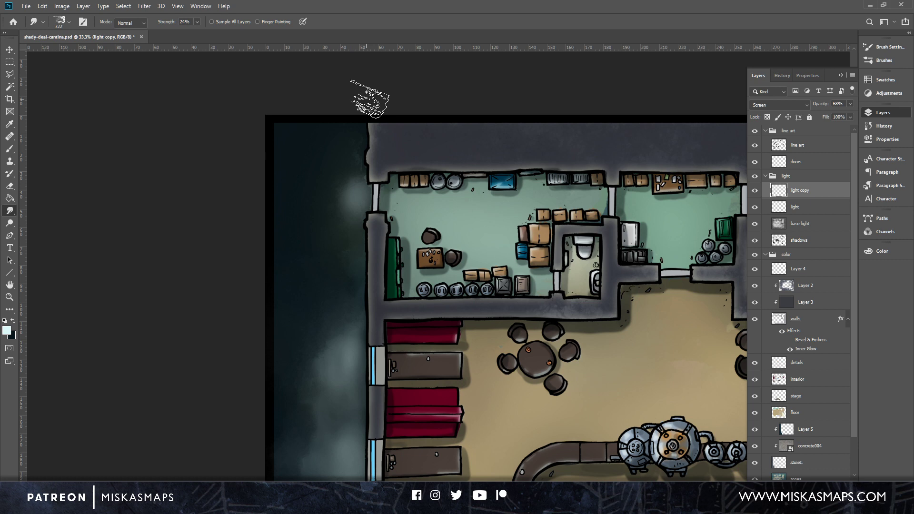
Set the light copy layer's opacity to 51% and add a new layer above it in Screen blend mode.
{"action": "left_click", "coordinate": [851, 104]}
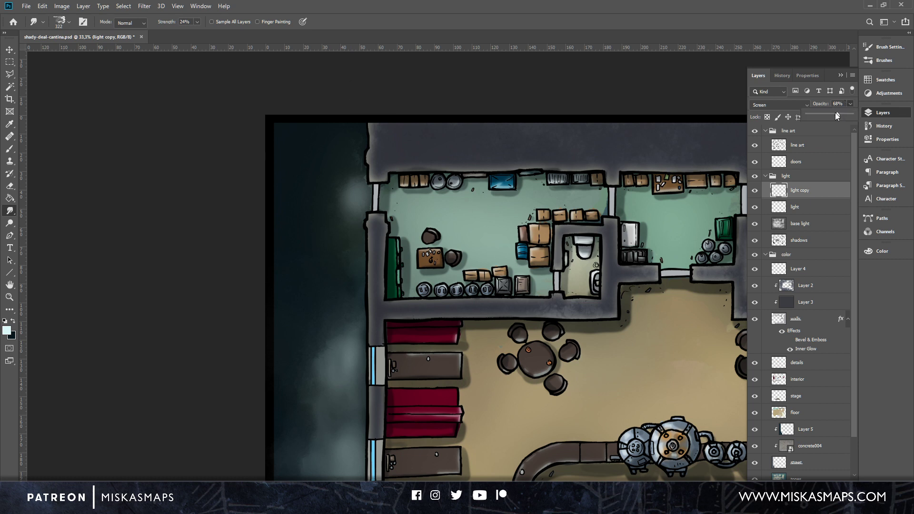
{"action": "left_click_drag", "start_coordinate": [829, 114], "coordinate": [829, 113]}
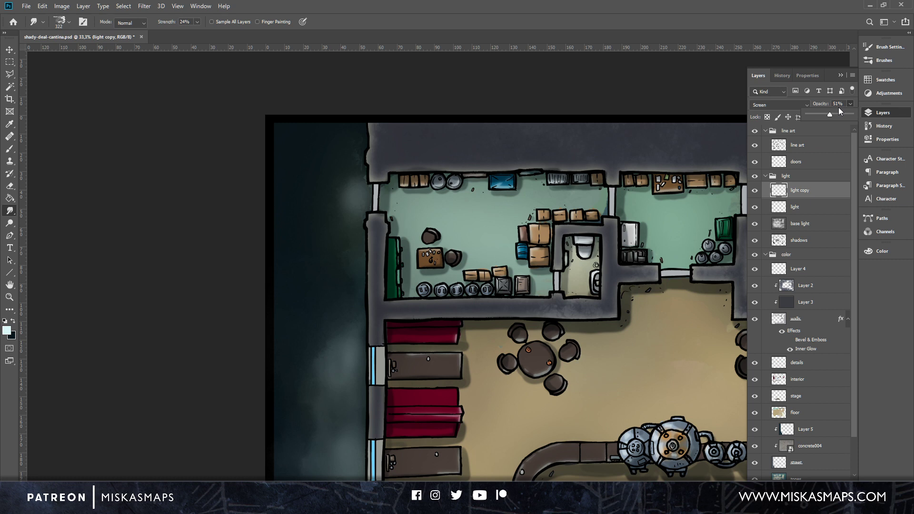
{"action": "left_click", "coordinate": [832, 481]}
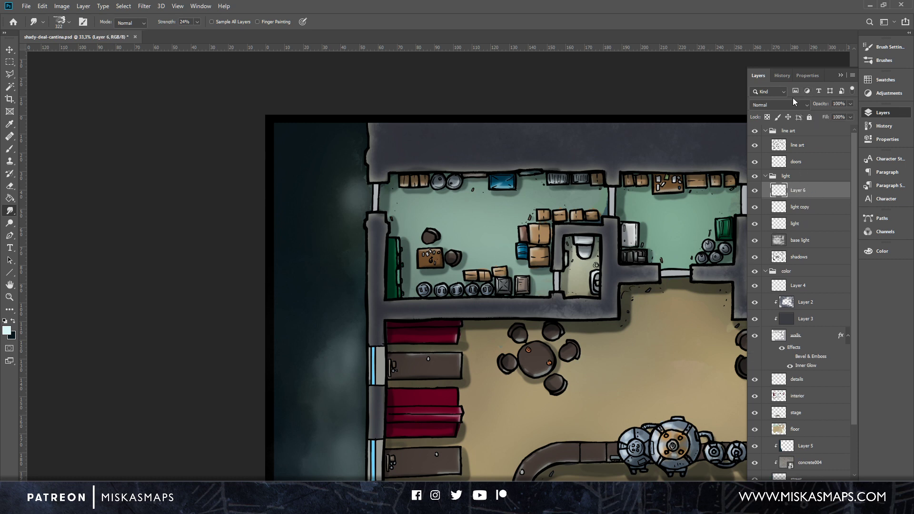
{"action": "left_click", "coordinate": [806, 104]}
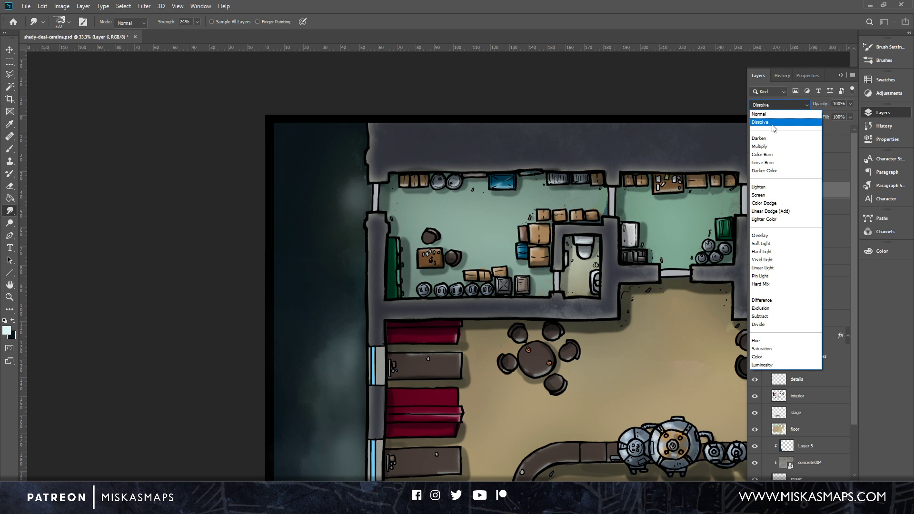
{"action": "left_click", "coordinate": [760, 194]}
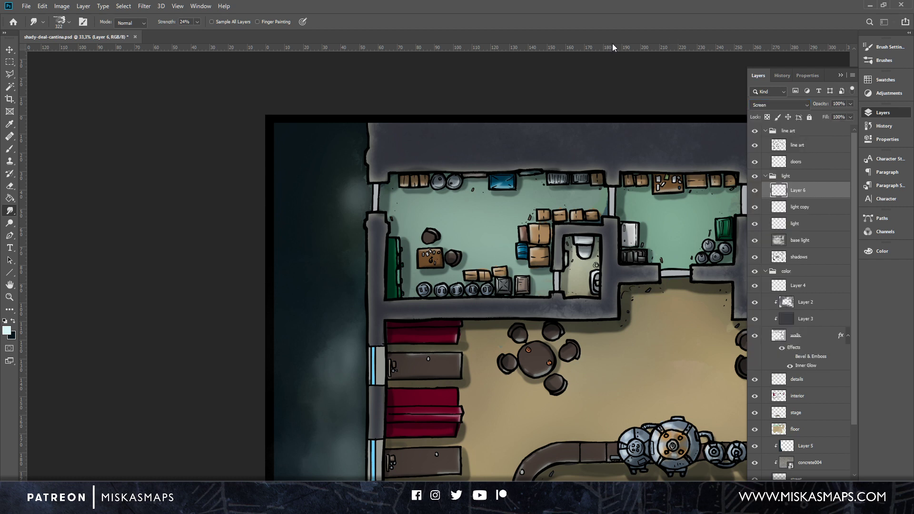
Choose the Kyle's Real Watercolor - Spatter Opaque brush and enlarge it to 448 px.
{"action": "left_click", "coordinate": [11, 149]}
{"action": "left_click", "coordinate": [69, 23]}
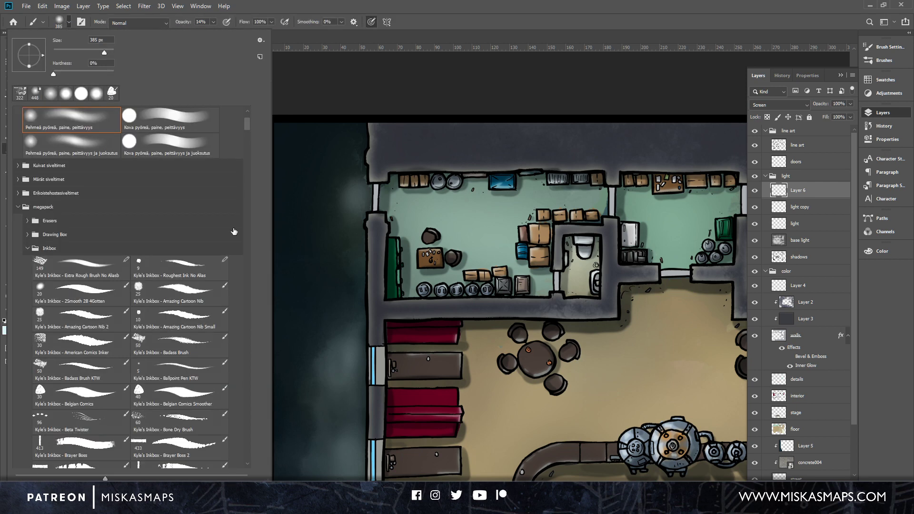
{"action": "left_click_drag", "start_coordinate": [246, 125], "coordinate": [243, 347]}
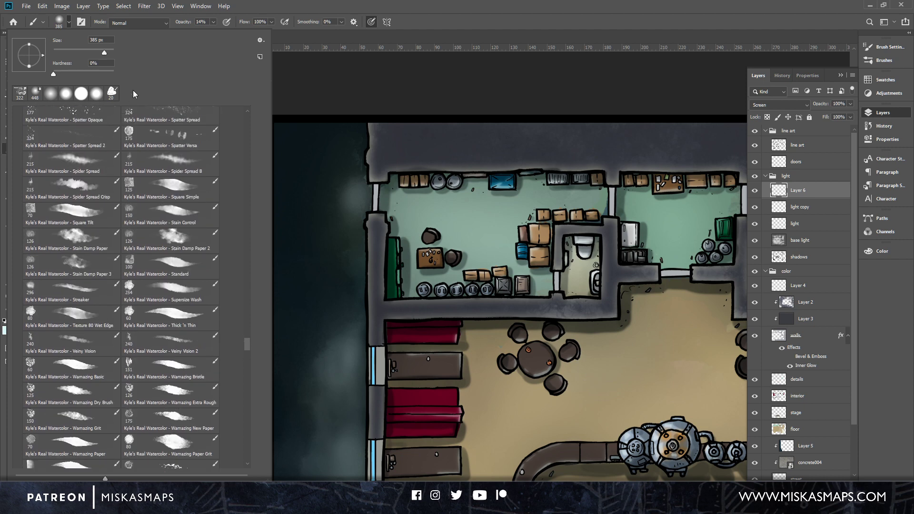
{"action": "left_click", "coordinate": [96, 113]}
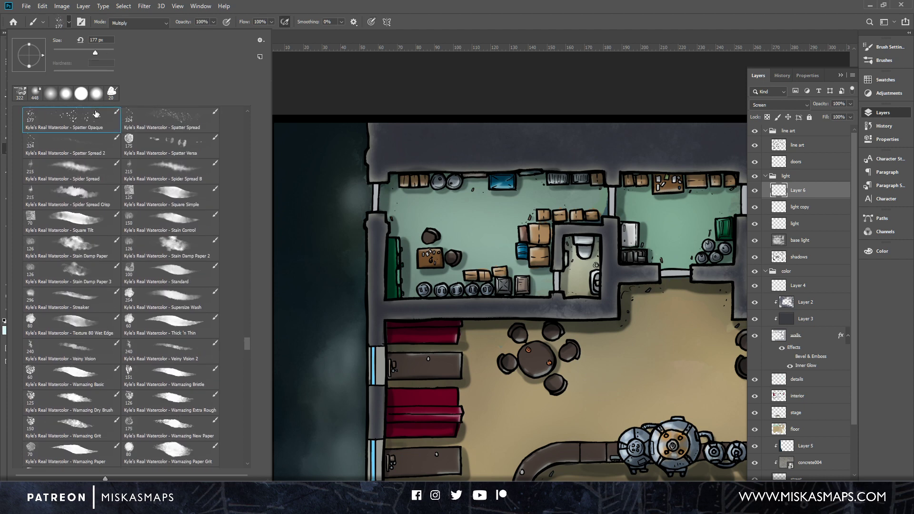
{"action": "left_click", "coordinate": [436, 10]}
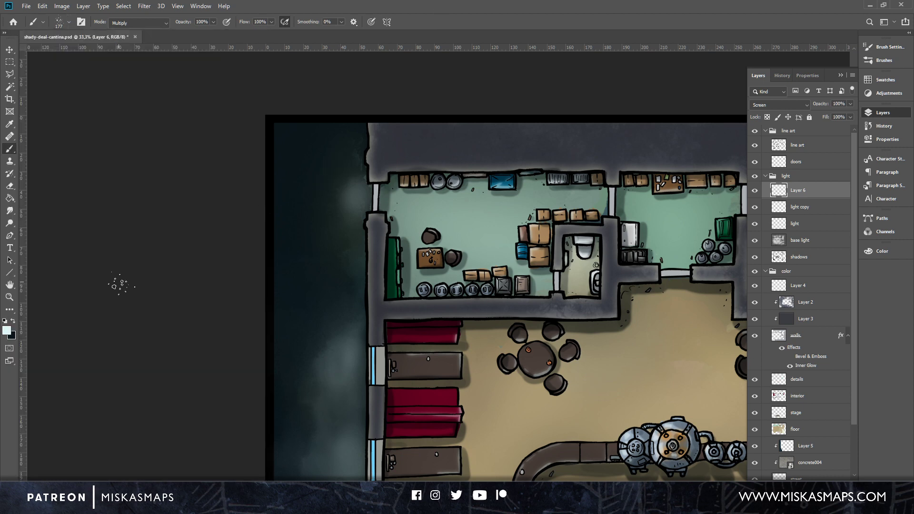
{"action": "right_click", "coordinate": [325, 162]}
{"action": "left_click", "coordinate": [428, 64]}
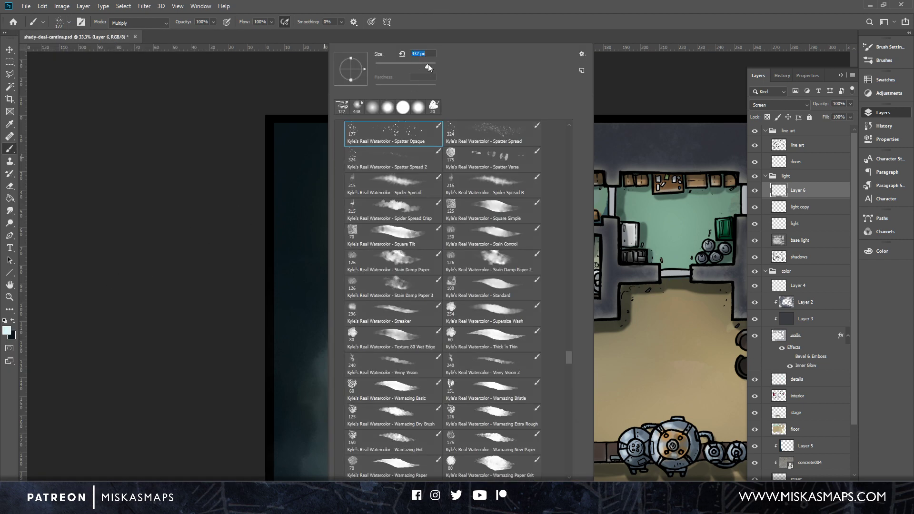
{"action": "left_click", "coordinate": [176, 204]}
Spatter pale specks over the dark street from beside the storeroom down past the upper booth windows.
{"action": "left_click", "coordinate": [308, 153]}
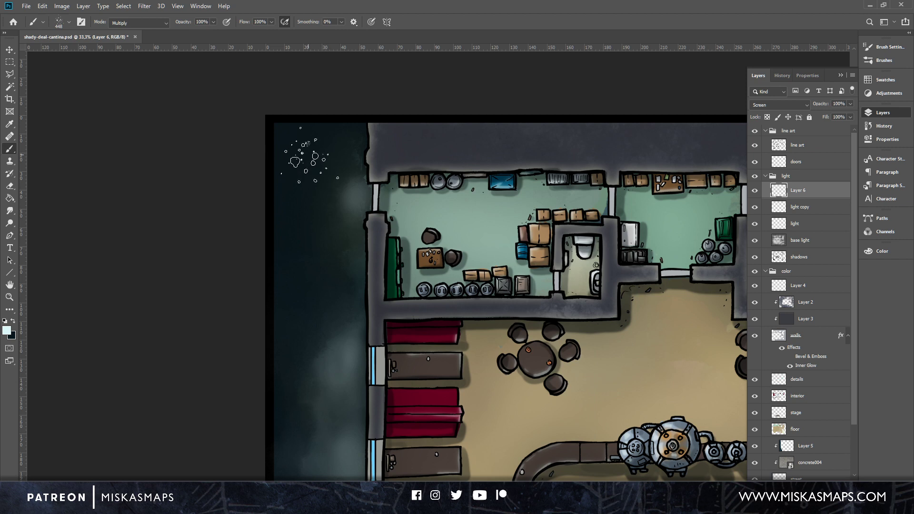
{"action": "left_click", "coordinate": [306, 232]}
{"action": "left_click", "coordinate": [324, 278]}
{"action": "left_click", "coordinate": [320, 366]}
{"action": "left_click_drag", "start_coordinate": [443, 329], "coordinate": [499, 157]}
{"action": "left_click", "coordinate": [343, 252]}
{"action": "left_click", "coordinate": [379, 341]}
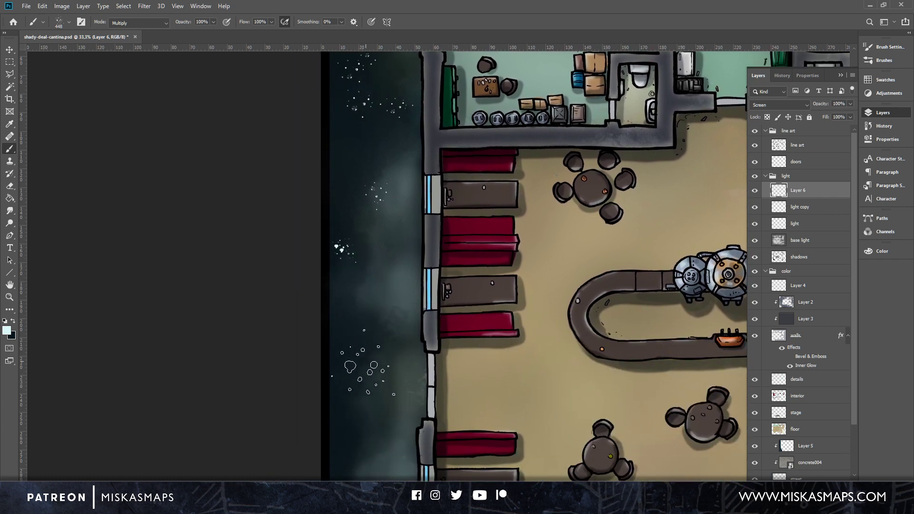
{"action": "left_click", "coordinate": [354, 395]}
Spatter pale specks over the street outside the entrance, the lowest booth window and the curved corner wall.
{"action": "left_click_drag", "start_coordinate": [442, 331], "coordinate": [493, 112]}
{"action": "left_click", "coordinate": [450, 205]}
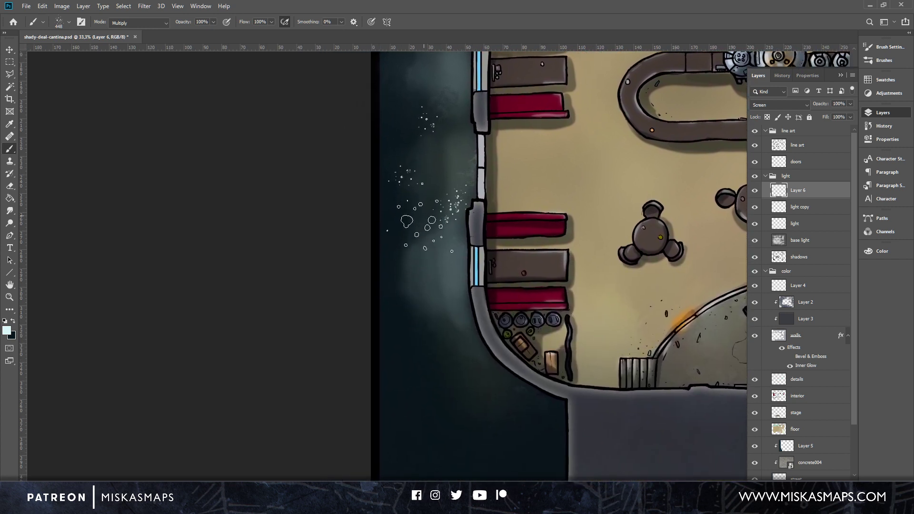
{"action": "left_click", "coordinate": [404, 250]}
{"action": "left_click", "coordinate": [386, 350]}
{"action": "left_click", "coordinate": [432, 332]}
{"action": "left_click", "coordinate": [430, 381]}
{"action": "left_click", "coordinate": [402, 459]}
{"action": "left_click", "coordinate": [397, 390]}
{"action": "left_click", "coordinate": [396, 287]}
{"action": "left_click", "coordinate": [424, 281]}
{"action": "left_click", "coordinate": [436, 238]}
{"action": "left_click", "coordinate": [407, 221]}
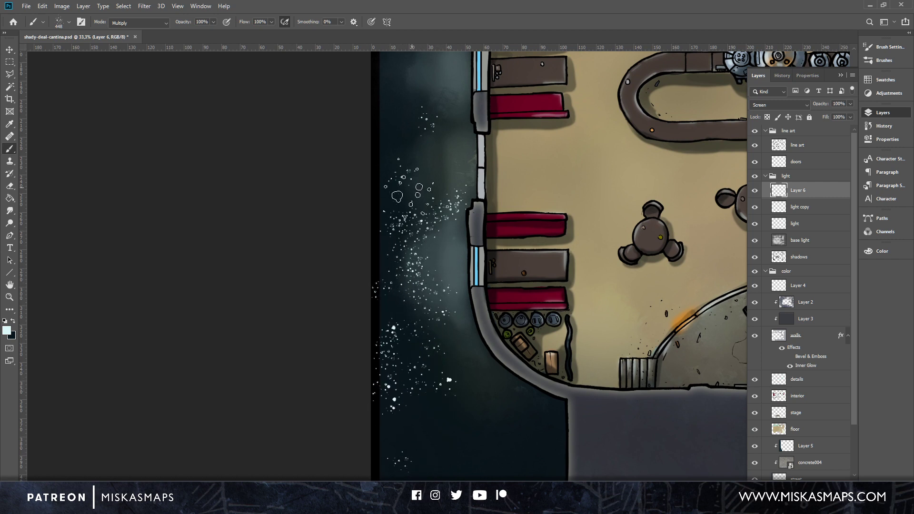
Add more pale specks along the upper part of the street and set the speck layer's opacity to 14%.
{"action": "left_click_drag", "start_coordinate": [427, 195], "coordinate": [375, 425]}
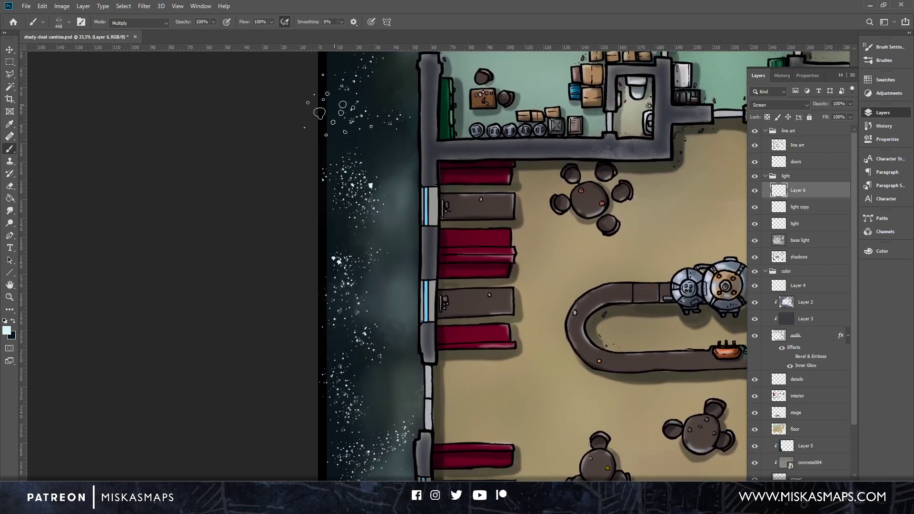
{"action": "left_click_drag", "start_coordinate": [378, 96], "coordinate": [312, 354]}
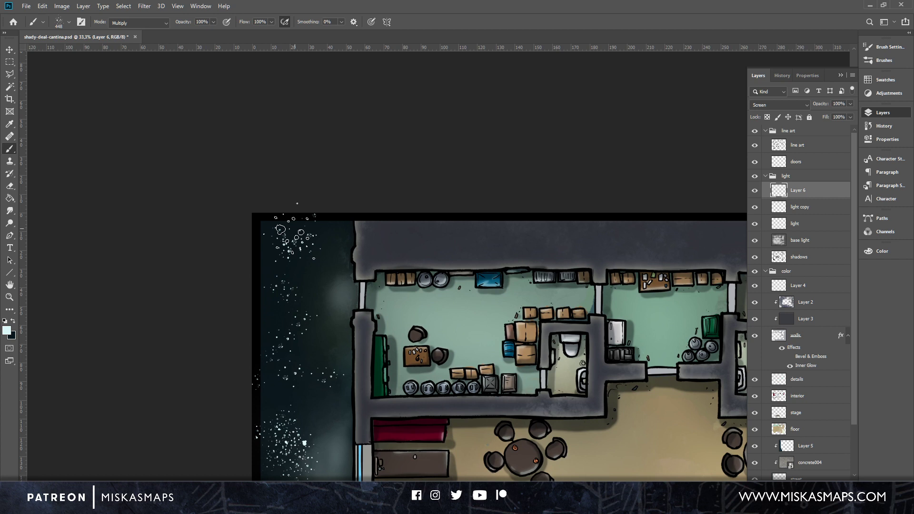
{"action": "left_click_drag", "start_coordinate": [850, 104], "coordinate": [814, 119]}
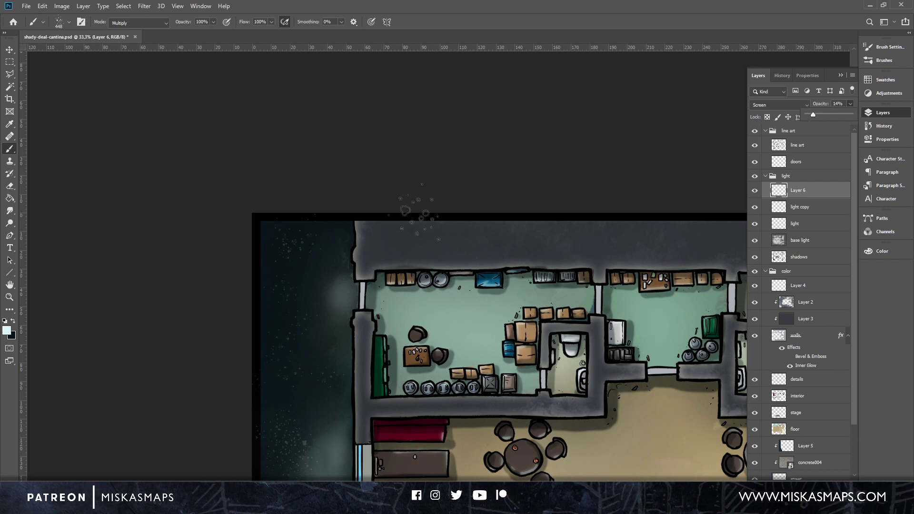
Clear the stray specks from the map's black border using an inverted rectangular selection of the street, and deselect.
{"action": "left_click", "coordinate": [10, 66]}
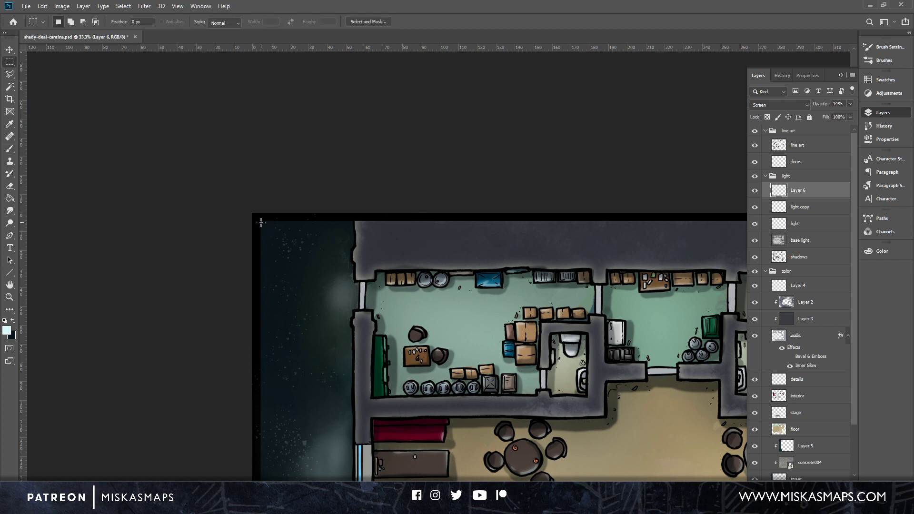
{"action": "left_click_drag", "start_coordinate": [261, 221], "coordinate": [407, 461]}
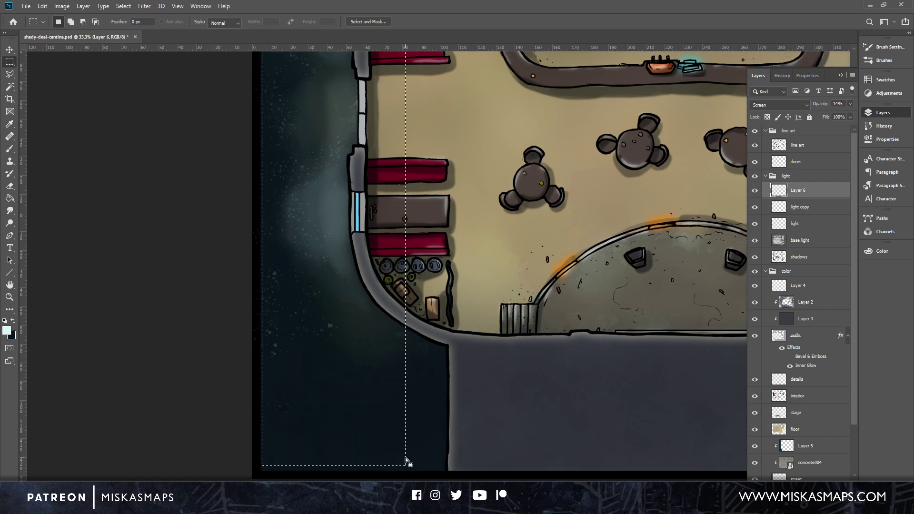
{"action": "key", "text": "ctrl+shift+i"}
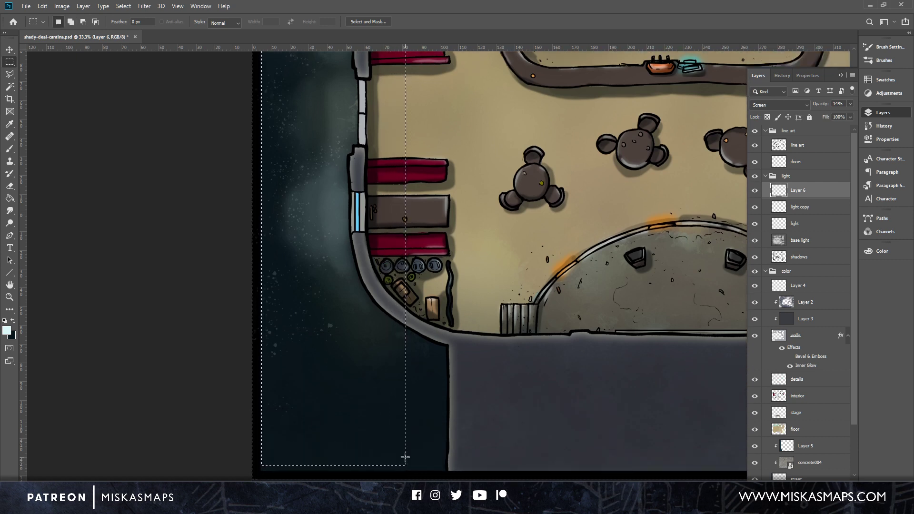
{"action": "key", "text": "ctrl+d"}
{"action": "left_click_drag", "start_coordinate": [509, 148], "coordinate": [470, 431]}
{"action": "left_click_drag", "start_coordinate": [501, 209], "coordinate": [534, 448]}
{"action": "left_click_drag", "start_coordinate": [533, 269], "coordinate": [564, 193]}
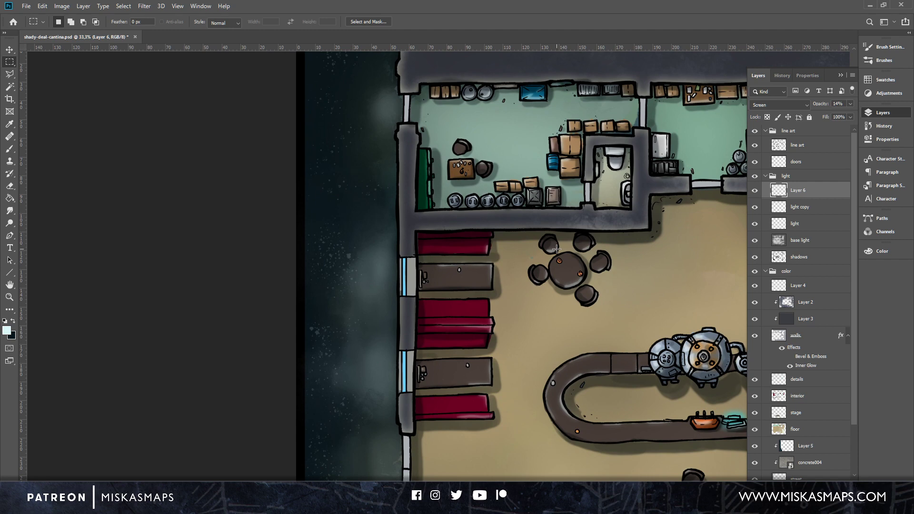
{"action": "key", "text": "ctrl+minus"}
{"action": "key", "text": "ctrl+minus"}
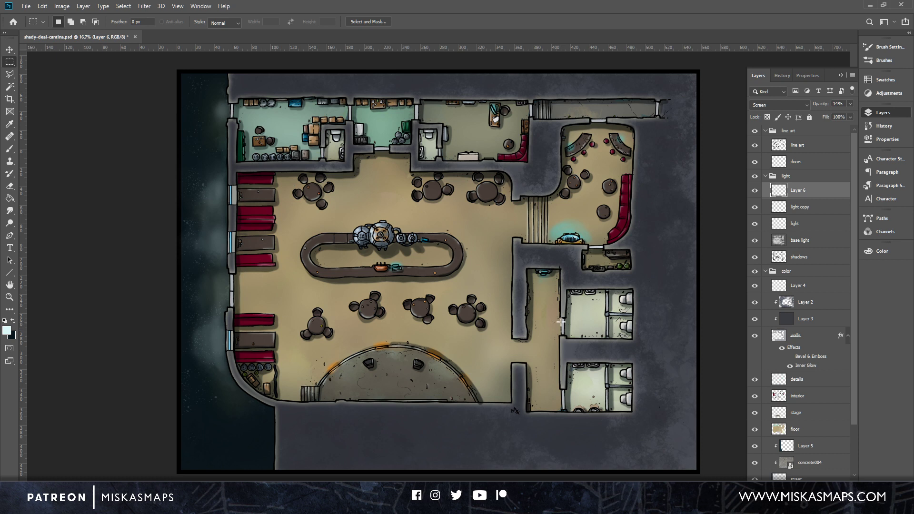
Save the map, and add a new layer directly above the floor layer, clipped to it.
{"action": "key", "text": "ctrl+s"}
{"action": "scroll", "coordinate": [851, 362], "scroll_direction": "down", "scroll_amount": 3}
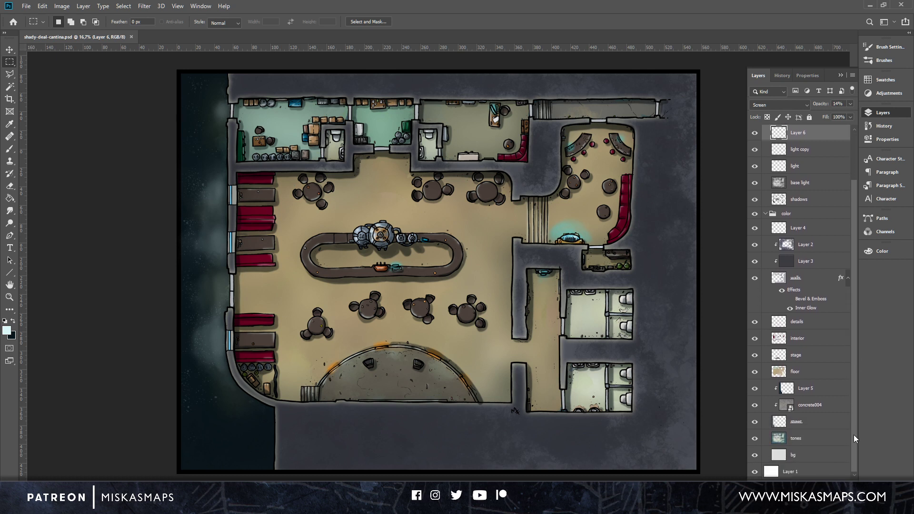
{"action": "key", "text": "shift+alt+n"}
{"action": "left_click", "coordinate": [818, 377]}
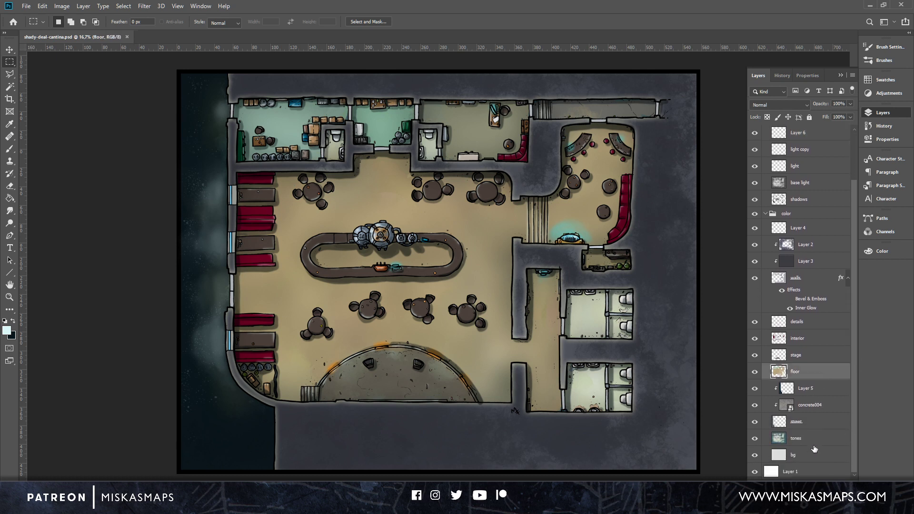
{"action": "left_click", "coordinate": [812, 358]}
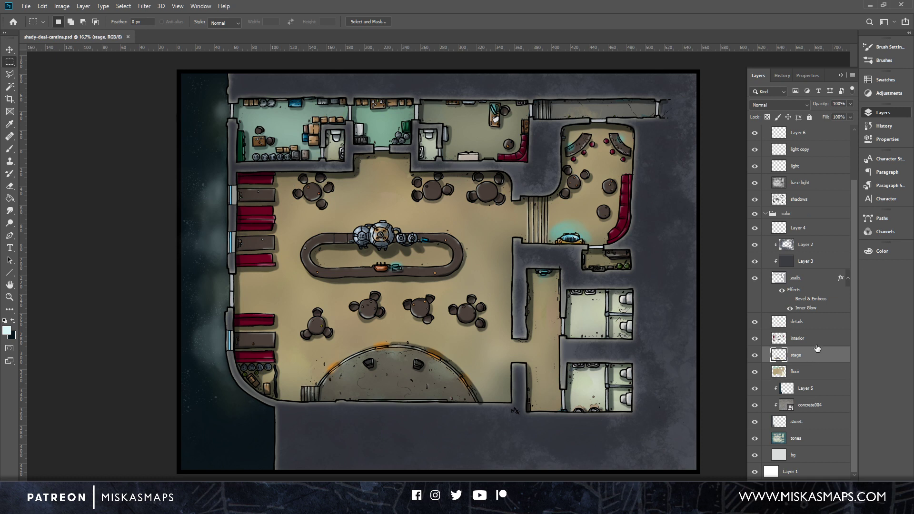
{"action": "left_click", "coordinate": [814, 373]}
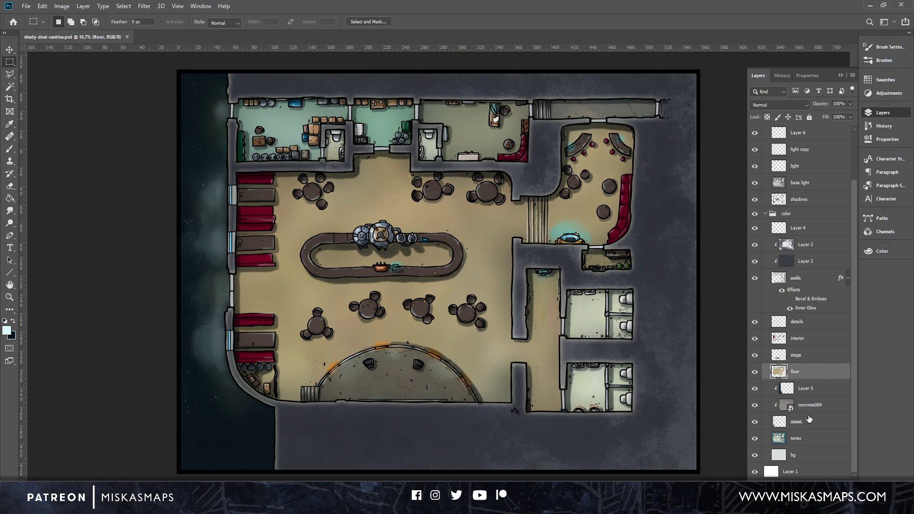
{"action": "left_click", "coordinate": [832, 485]}
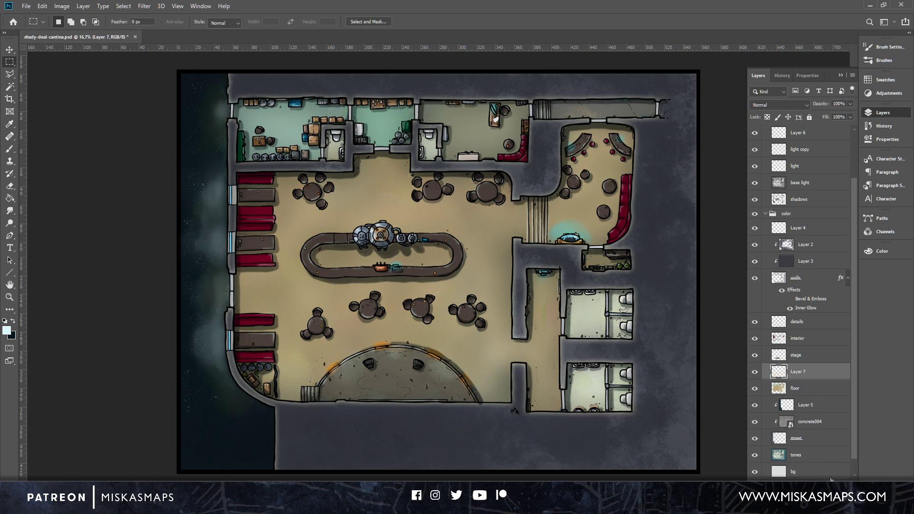
{"action": "right_click", "coordinate": [813, 373]}
{"action": "left_click", "coordinate": [733, 280]}
Set the foreground colour to a muted, mid-dark olive tone at about hue 65°.
{"action": "left_click", "coordinate": [14, 322]}
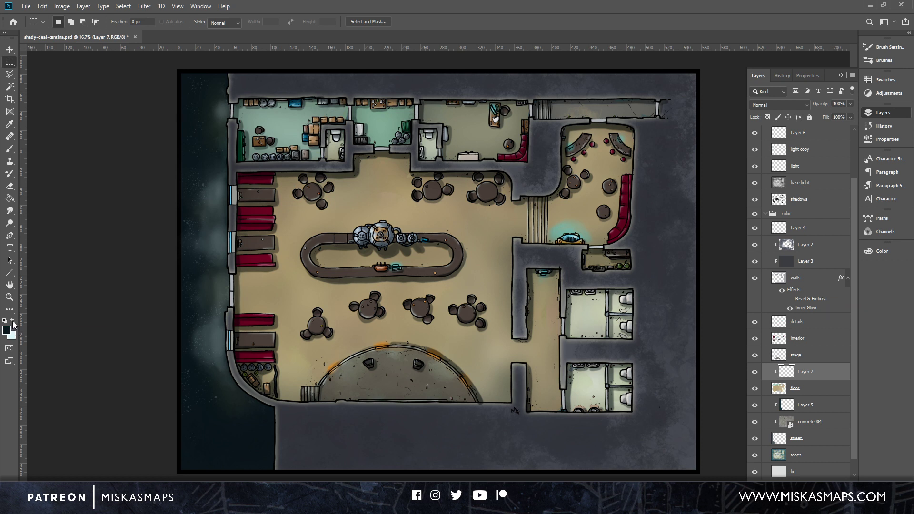
{"action": "left_click", "coordinate": [7, 329]}
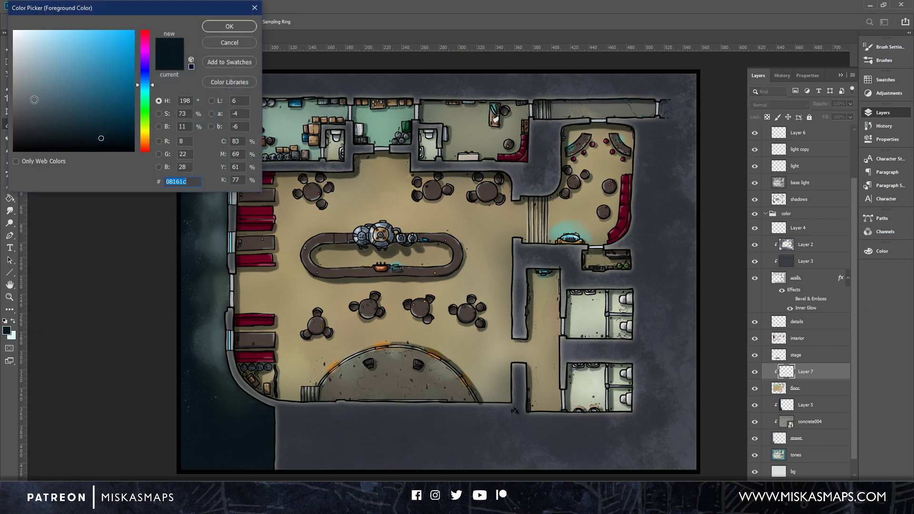
{"action": "left_click_drag", "start_coordinate": [154, 89], "coordinate": [153, 129]}
{"action": "mouse_move", "coordinate": [90, 111]}
{"action": "left_mouse_down"}
{"action": "mouse_move", "coordinate": [76, 95]}
{"action": "mouse_move", "coordinate": [51, 95]}
{"action": "left_mouse_up"}
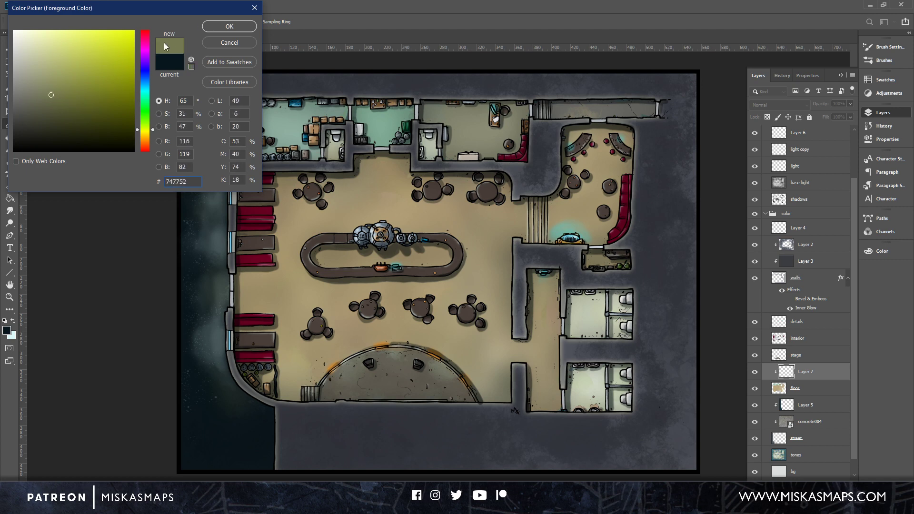
{"action": "left_click", "coordinate": [226, 26]}
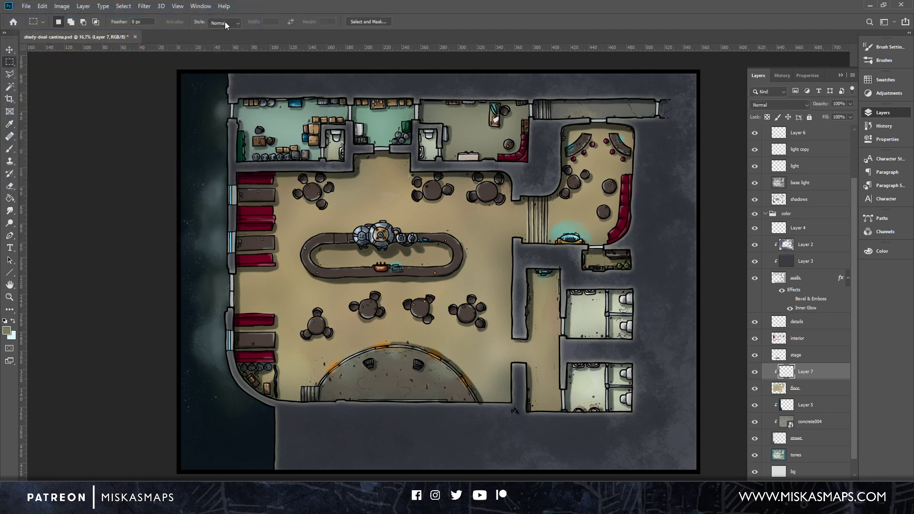
{"action": "left_click", "coordinate": [7, 330]}
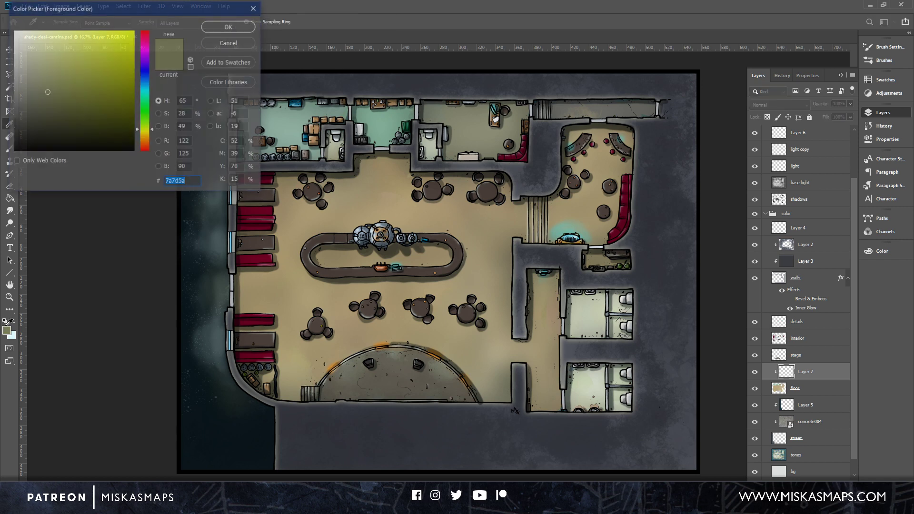
{"action": "left_click", "coordinate": [57, 99]}
{"action": "left_click", "coordinate": [207, 26]}
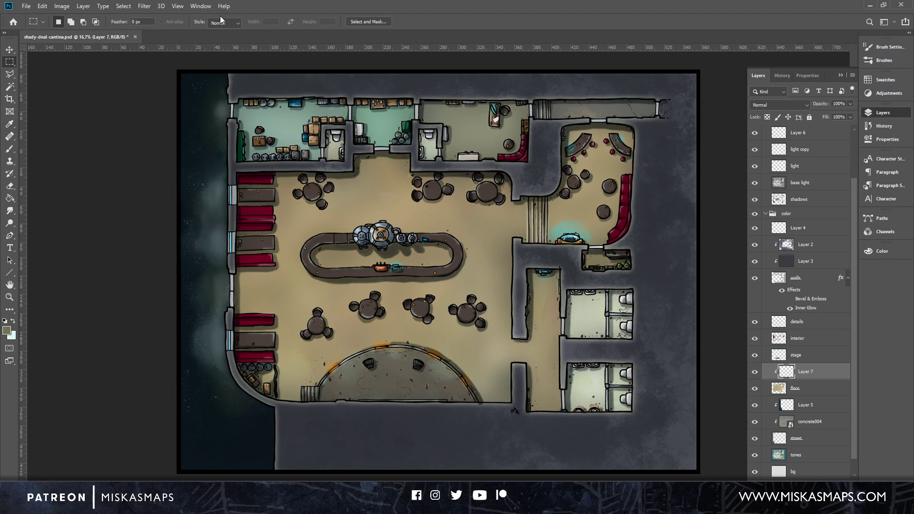
Choose the Jess3 brush from the Jess Bircham watercolor set for painting.
{"action": "left_click", "coordinate": [10, 148]}
{"action": "left_click", "coordinate": [70, 21]}
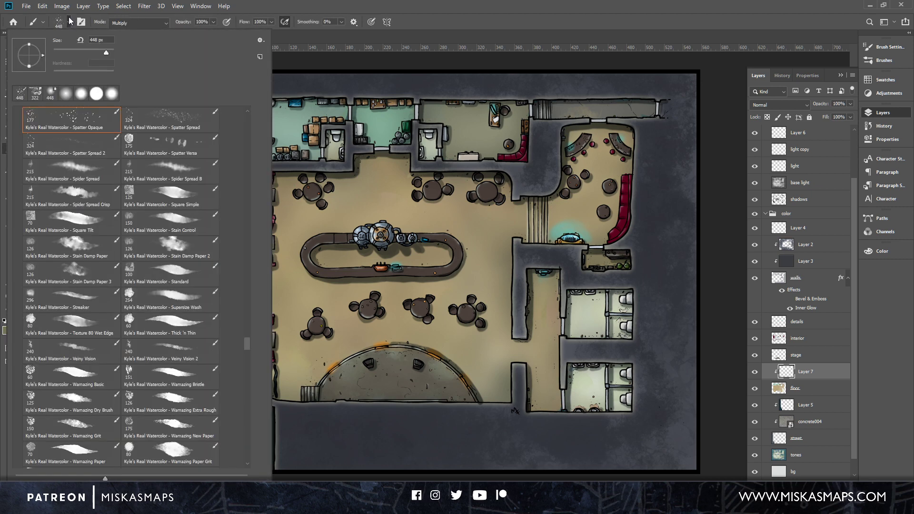
{"action": "mouse_move", "coordinate": [247, 344]}
{"action": "left_mouse_down"}
{"action": "mouse_move", "coordinate": [252, 464]}
{"action": "mouse_move", "coordinate": [244, 401]}
{"action": "mouse_move", "coordinate": [244, 432]}
{"action": "left_mouse_up"}
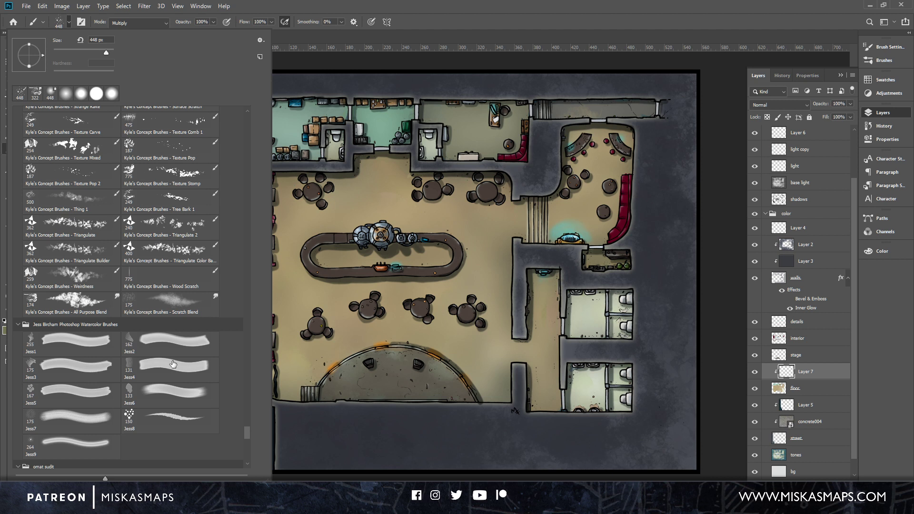
{"action": "left_click", "coordinate": [79, 366]}
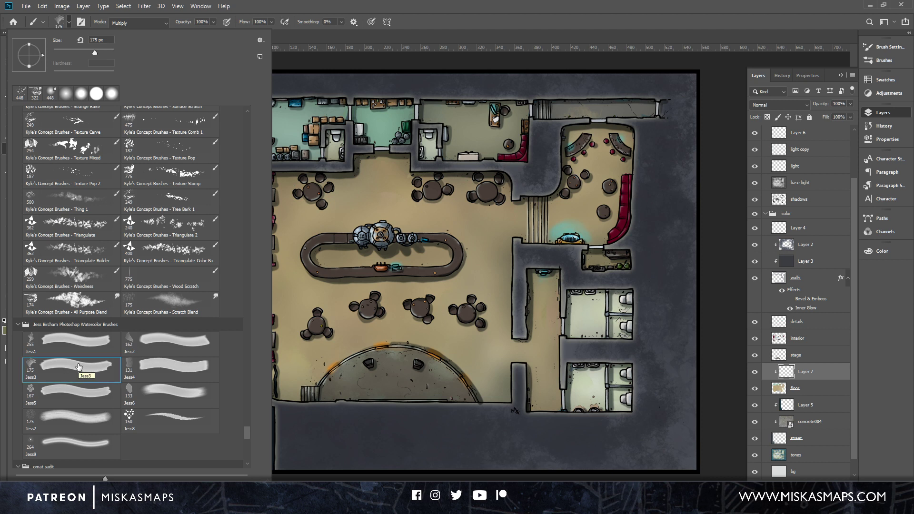
Enable the brush's Color Dynamics and Shape Dynamics, with Flip X and Flip Y Jitter, 78% Angle Jitter and added Size Jitter.
{"action": "left_click", "coordinate": [886, 47]}
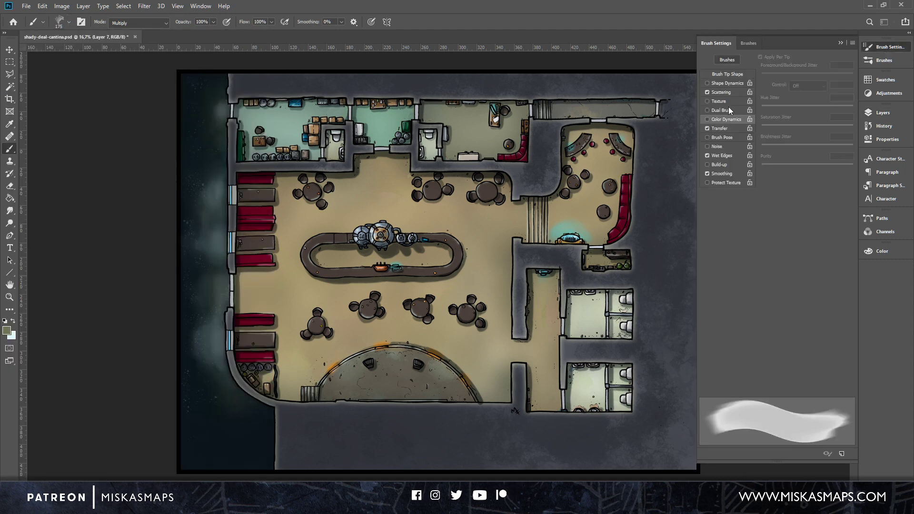
{"action": "left_click", "coordinate": [707, 120]}
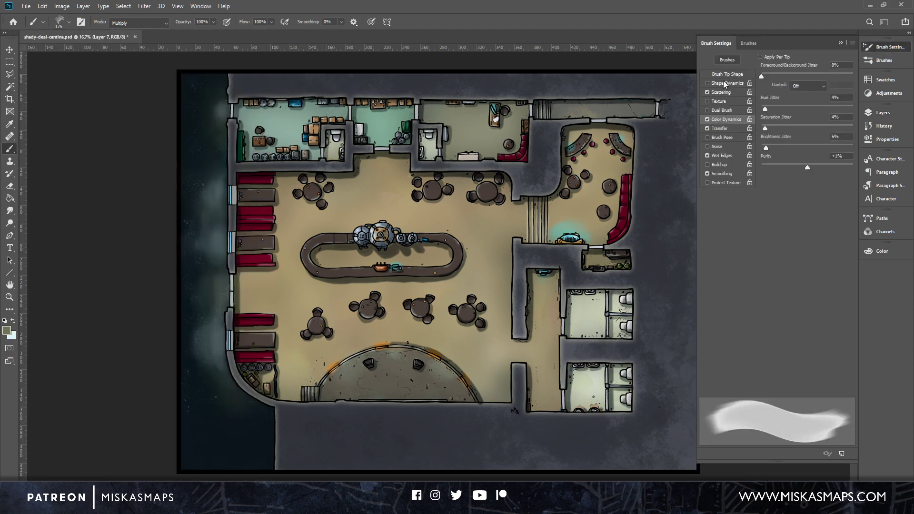
{"action": "left_click", "coordinate": [708, 82]}
{"action": "left_click", "coordinate": [724, 81]}
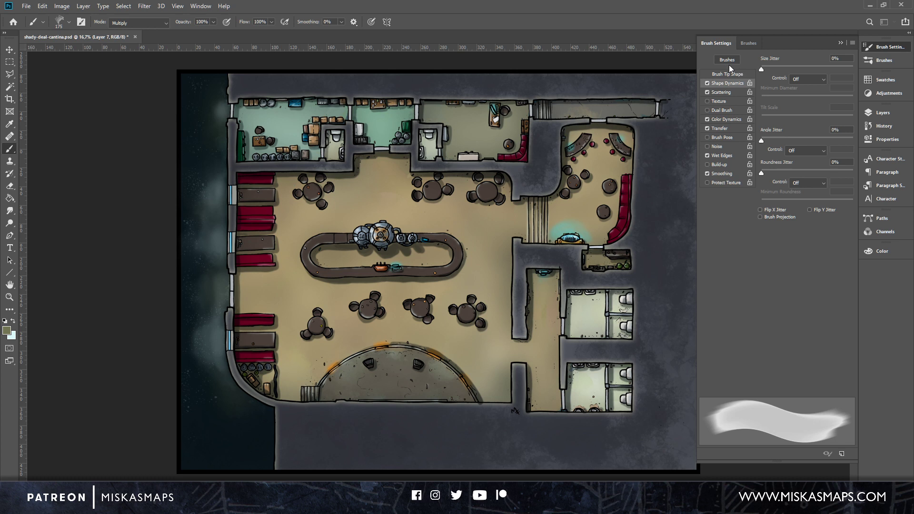
{"action": "left_click", "coordinate": [761, 210]}
{"action": "left_click", "coordinate": [810, 210]}
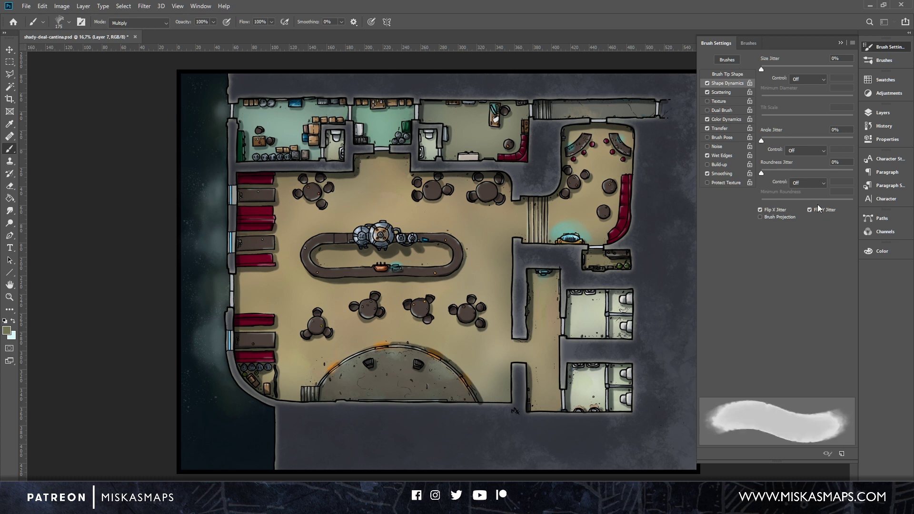
{"action": "left_click_drag", "start_coordinate": [770, 142], "coordinate": [833, 139]}
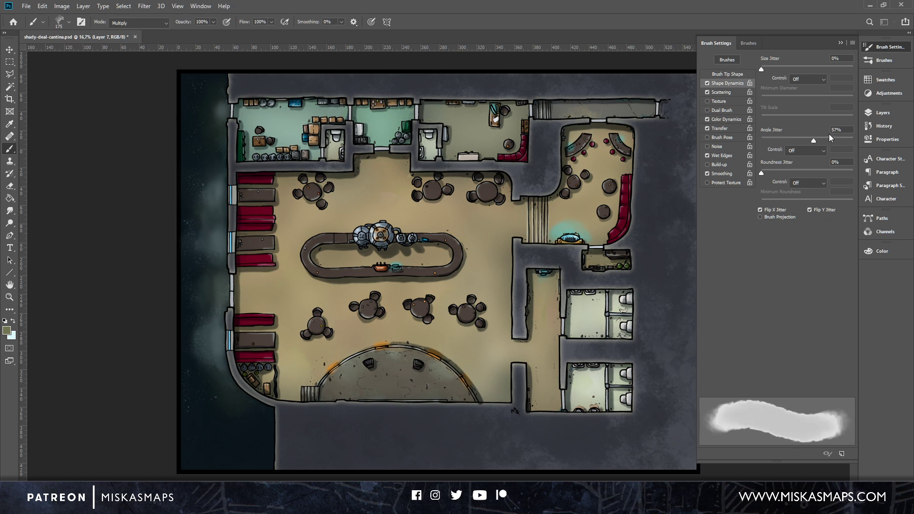
{"action": "left_click_drag", "start_coordinate": [762, 69], "coordinate": [817, 68]}
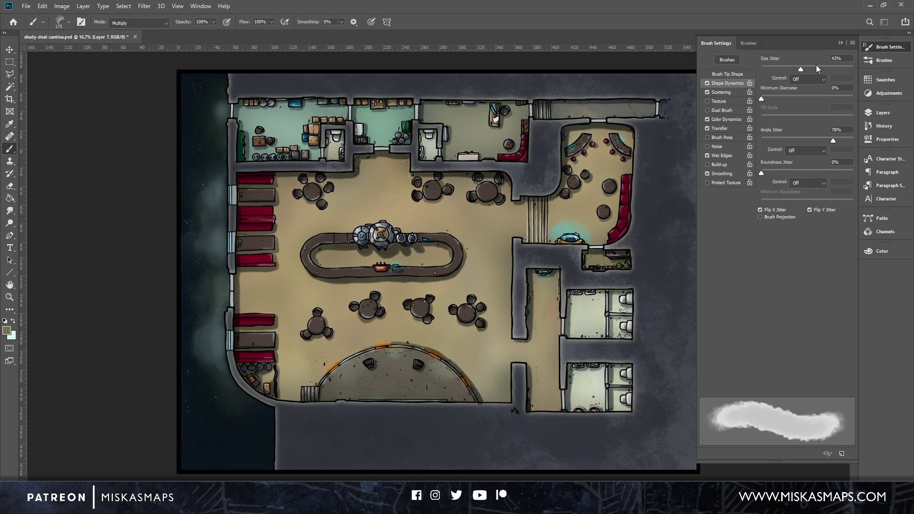
Enlarge the watercolor brush to 511 px.
{"action": "left_click", "coordinate": [732, 73]}
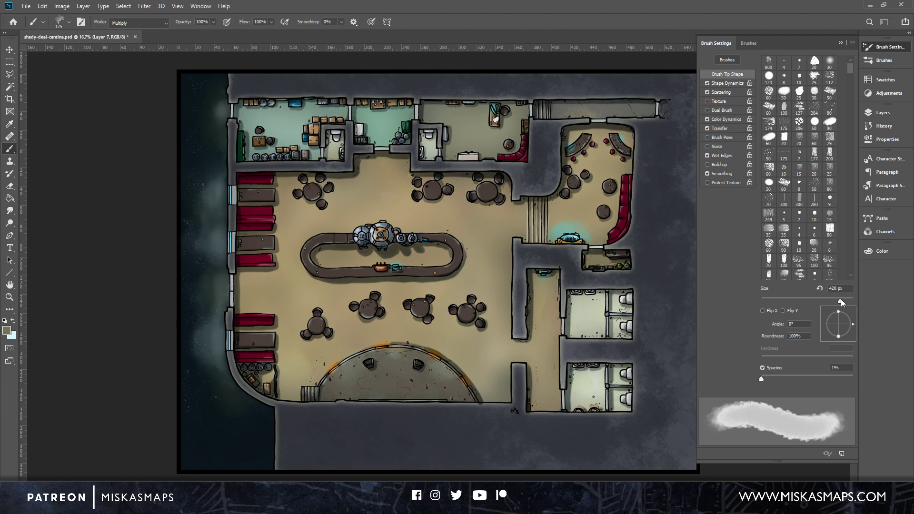
{"action": "left_click_drag", "start_coordinate": [841, 300], "coordinate": [842, 300]}
{"action": "right_click", "coordinate": [501, 199]}
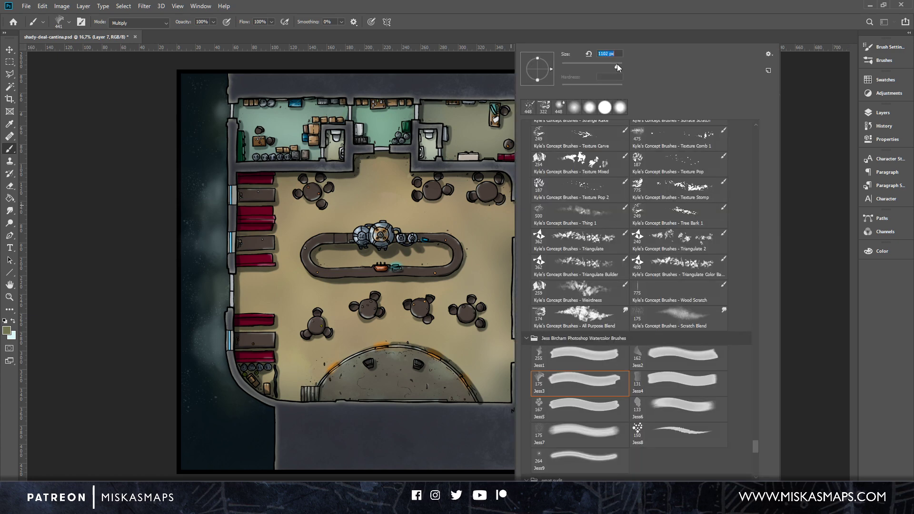
{"action": "left_click", "coordinate": [528, 31]}
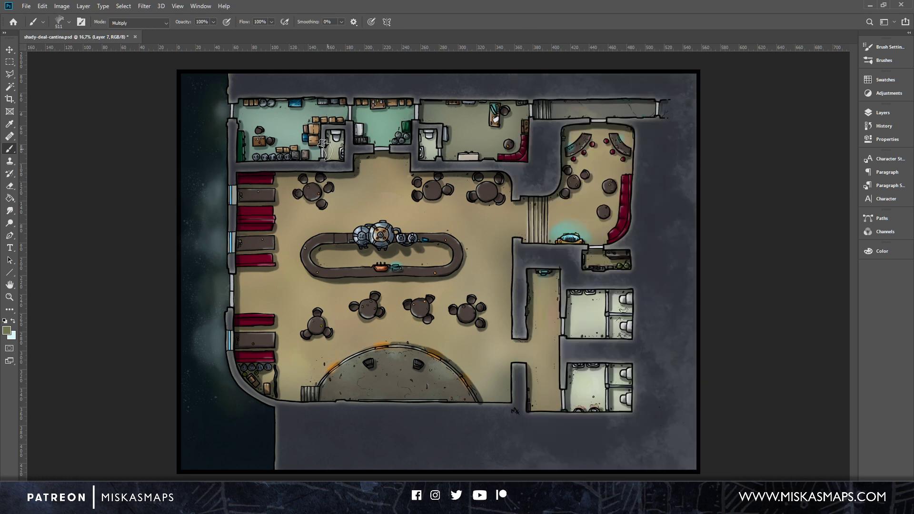
Paint soft olive grime patches over the main hall floor around the booths, tables, bar and stage.
{"action": "left_click", "coordinate": [883, 113]}
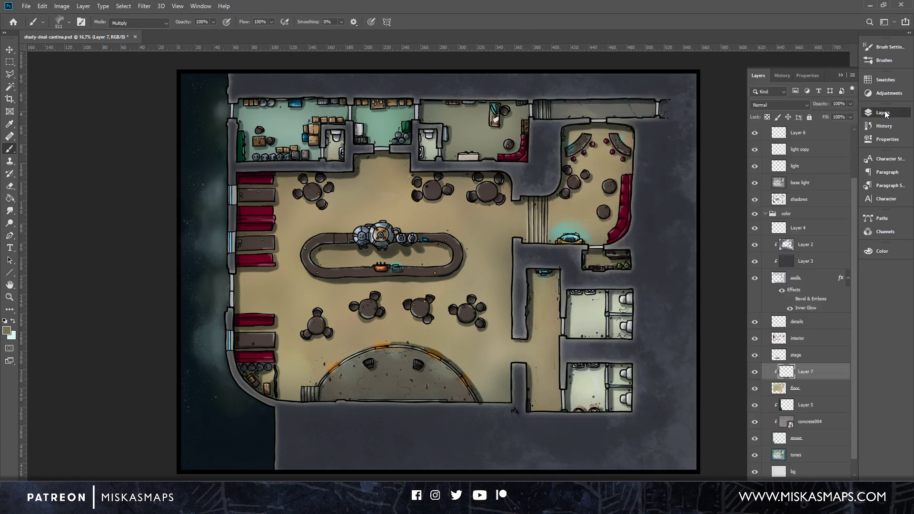
{"action": "mouse_move", "coordinate": [286, 188]}
{"action": "left_mouse_down"}
{"action": "mouse_move", "coordinate": [497, 174]}
{"action": "mouse_move", "coordinate": [532, 211]}
{"action": "mouse_move", "coordinate": [517, 264]}
{"action": "mouse_move", "coordinate": [514, 255]}
{"action": "mouse_move", "coordinate": [508, 263]}
{"action": "mouse_move", "coordinate": [506, 304]}
{"action": "mouse_move", "coordinate": [519, 340]}
{"action": "mouse_move", "coordinate": [544, 275]}
{"action": "mouse_move", "coordinate": [558, 287]}
{"action": "mouse_move", "coordinate": [543, 415]}
{"action": "mouse_move", "coordinate": [541, 404]}
{"action": "mouse_move", "coordinate": [558, 402]}
{"action": "mouse_move", "coordinate": [482, 394]}
{"action": "mouse_move", "coordinate": [487, 388]}
{"action": "mouse_move", "coordinate": [432, 349]}
{"action": "mouse_move", "coordinate": [509, 398]}
{"action": "mouse_move", "coordinate": [507, 374]}
{"action": "left_mouse_up"}
{"action": "mouse_move", "coordinate": [341, 354]}
{"action": "left_mouse_down"}
{"action": "mouse_move", "coordinate": [292, 396]}
{"action": "mouse_move", "coordinate": [278, 320]}
{"action": "mouse_move", "coordinate": [245, 299]}
{"action": "mouse_move", "coordinate": [248, 307]}
{"action": "mouse_move", "coordinate": [245, 279]}
{"action": "mouse_move", "coordinate": [266, 292]}
{"action": "mouse_move", "coordinate": [276, 276]}
{"action": "mouse_move", "coordinate": [272, 302]}
{"action": "mouse_move", "coordinate": [291, 254]}
{"action": "mouse_move", "coordinate": [309, 231]}
{"action": "mouse_move", "coordinate": [326, 228]}
{"action": "mouse_move", "coordinate": [369, 243]}
{"action": "mouse_move", "coordinate": [347, 261]}
{"action": "mouse_move", "coordinate": [329, 256]}
{"action": "mouse_move", "coordinate": [442, 257]}
{"action": "mouse_move", "coordinate": [323, 257]}
{"action": "mouse_move", "coordinate": [401, 248]}
{"action": "mouse_move", "coordinate": [437, 256]}
{"action": "left_mouse_up"}
{"action": "mouse_move", "coordinate": [313, 286]}
{"action": "left_mouse_down"}
{"action": "mouse_move", "coordinate": [443, 283]}
{"action": "mouse_move", "coordinate": [461, 268]}
{"action": "mouse_move", "coordinate": [462, 243]}
{"action": "mouse_move", "coordinate": [461, 267]}
{"action": "mouse_move", "coordinate": [399, 300]}
{"action": "mouse_move", "coordinate": [411, 312]}
{"action": "mouse_move", "coordinate": [399, 327]}
{"action": "mouse_move", "coordinate": [405, 303]}
{"action": "mouse_move", "coordinate": [432, 294]}
{"action": "mouse_move", "coordinate": [383, 310]}
{"action": "mouse_move", "coordinate": [380, 296]}
{"action": "mouse_move", "coordinate": [349, 303]}
{"action": "mouse_move", "coordinate": [349, 320]}
{"action": "mouse_move", "coordinate": [342, 305]}
{"action": "mouse_move", "coordinate": [323, 310]}
{"action": "mouse_move", "coordinate": [320, 323]}
{"action": "mouse_move", "coordinate": [311, 305]}
{"action": "mouse_move", "coordinate": [373, 296]}
{"action": "mouse_move", "coordinate": [433, 313]}
{"action": "mouse_move", "coordinate": [447, 305]}
{"action": "mouse_move", "coordinate": [456, 315]}
{"action": "mouse_move", "coordinate": [469, 300]}
{"action": "left_mouse_up"}
{"action": "left_click_drag", "start_coordinate": [381, 190], "coordinate": [374, 188]}
{"action": "mouse_move", "coordinate": [326, 213]}
{"action": "left_mouse_down"}
{"action": "mouse_move", "coordinate": [301, 218]}
{"action": "mouse_move", "coordinate": [287, 196]}
{"action": "mouse_move", "coordinate": [287, 209]}
{"action": "mouse_move", "coordinate": [258, 206]}
{"action": "mouse_move", "coordinate": [270, 245]}
{"action": "left_mouse_up"}
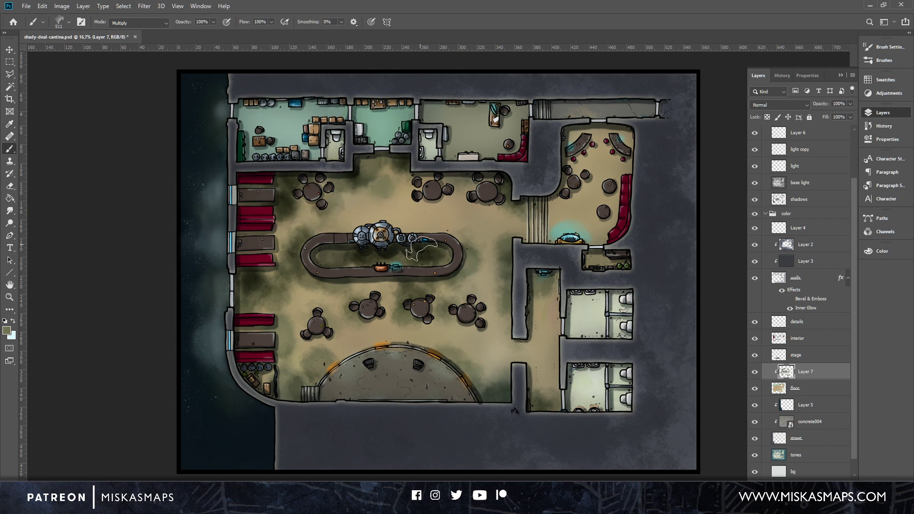
Paint olive grime on the floors of the lounge, corridor, toilets, upper passage and teal storerooms.
{"action": "left_click_drag", "start_coordinate": [812, 371], "coordinate": [818, 369]}
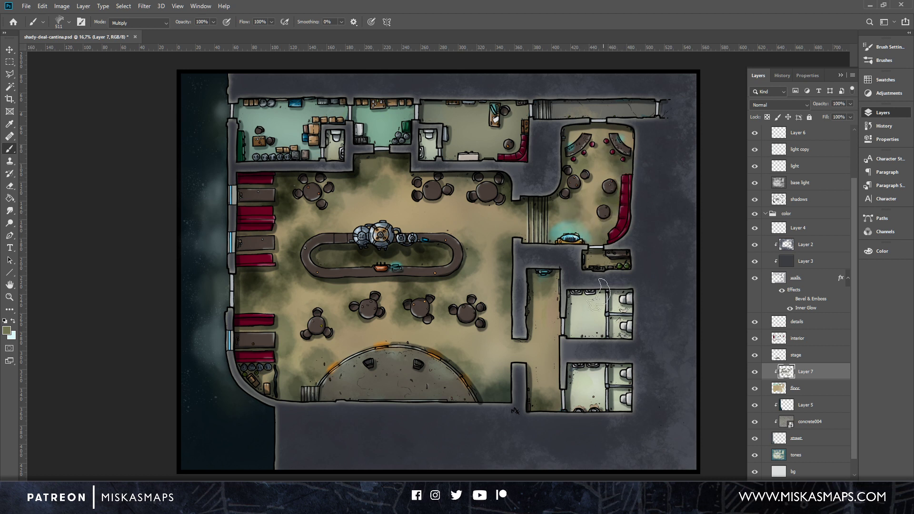
{"action": "mouse_move", "coordinate": [603, 291]}
{"action": "left_mouse_down"}
{"action": "mouse_move", "coordinate": [574, 305]}
{"action": "mouse_move", "coordinate": [589, 318]}
{"action": "mouse_move", "coordinate": [607, 298]}
{"action": "mouse_move", "coordinate": [621, 298]}
{"action": "mouse_move", "coordinate": [635, 310]}
{"action": "mouse_move", "coordinate": [624, 336]}
{"action": "mouse_move", "coordinate": [605, 324]}
{"action": "left_mouse_up"}
{"action": "mouse_move", "coordinate": [620, 380]}
{"action": "left_mouse_down"}
{"action": "mouse_move", "coordinate": [616, 395]}
{"action": "mouse_move", "coordinate": [584, 372]}
{"action": "mouse_move", "coordinate": [570, 390]}
{"action": "mouse_move", "coordinate": [582, 398]}
{"action": "left_mouse_up"}
{"action": "left_click_drag", "start_coordinate": [562, 339], "coordinate": [558, 325]}
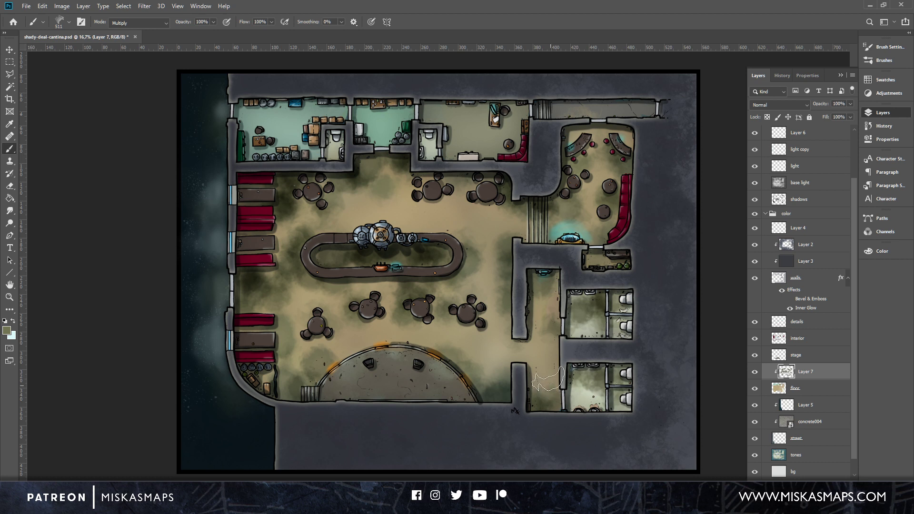
{"action": "mouse_move", "coordinate": [561, 112]}
{"action": "left_mouse_down"}
{"action": "mouse_move", "coordinate": [556, 102]}
{"action": "mouse_move", "coordinate": [671, 112]}
{"action": "left_mouse_up"}
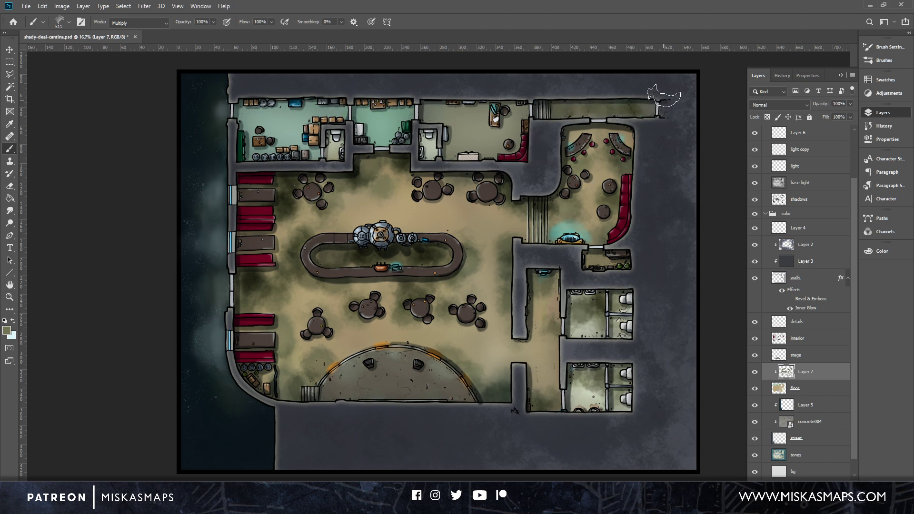
{"action": "left_click_drag", "start_coordinate": [383, 136], "coordinate": [388, 138]}
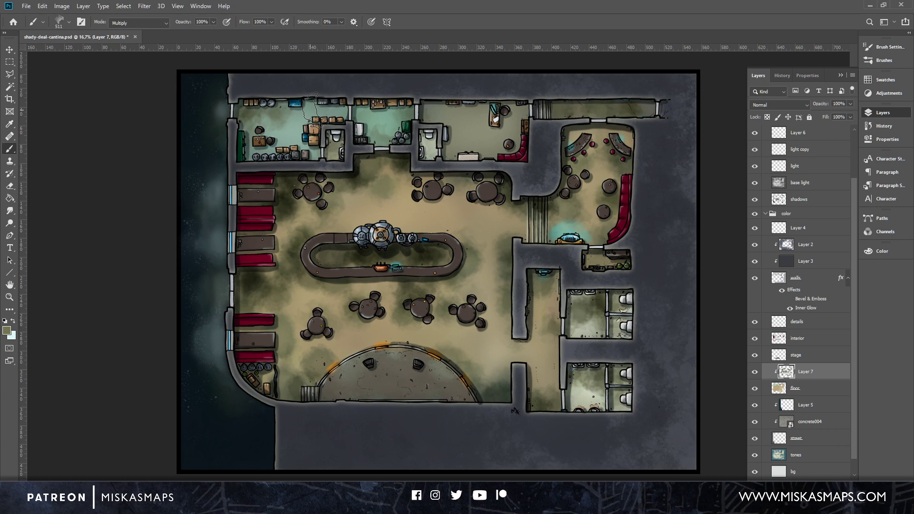
Reduce the brush to 187 px and dab small olive stains across the hall, lounge and corridor floors.
{"action": "right_click", "coordinate": [480, 216]}
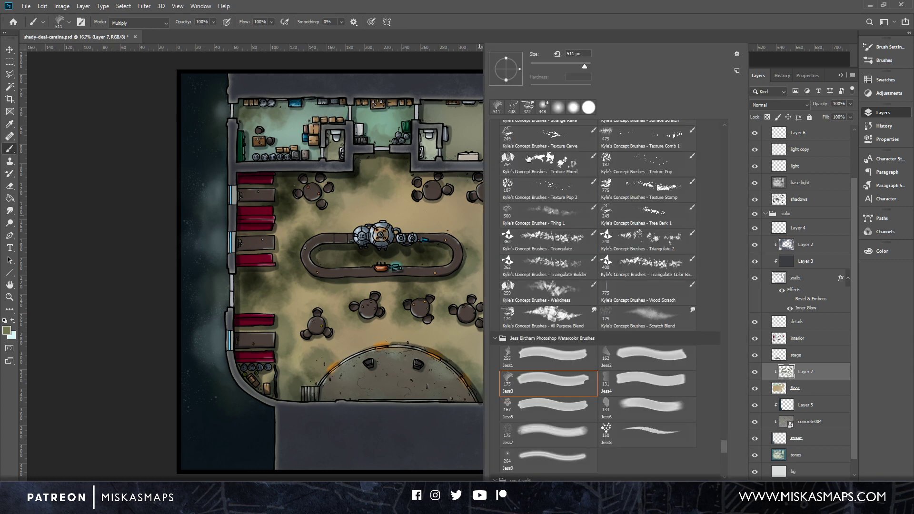
{"action": "left_click", "coordinate": [535, 37]}
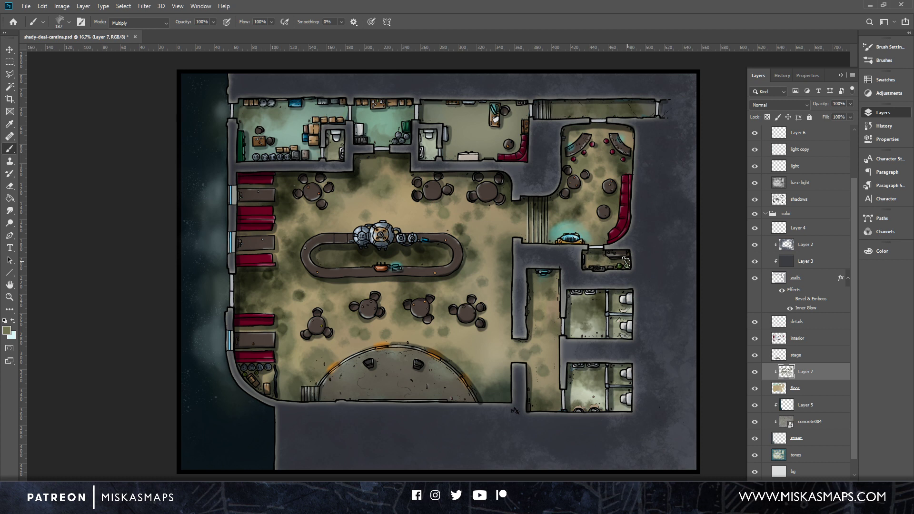
Smudge the olive grime on the main hall and lounge floors with the Smudge tool at 24% strength to soften the stains.
{"action": "left_click", "coordinate": [9, 209]}
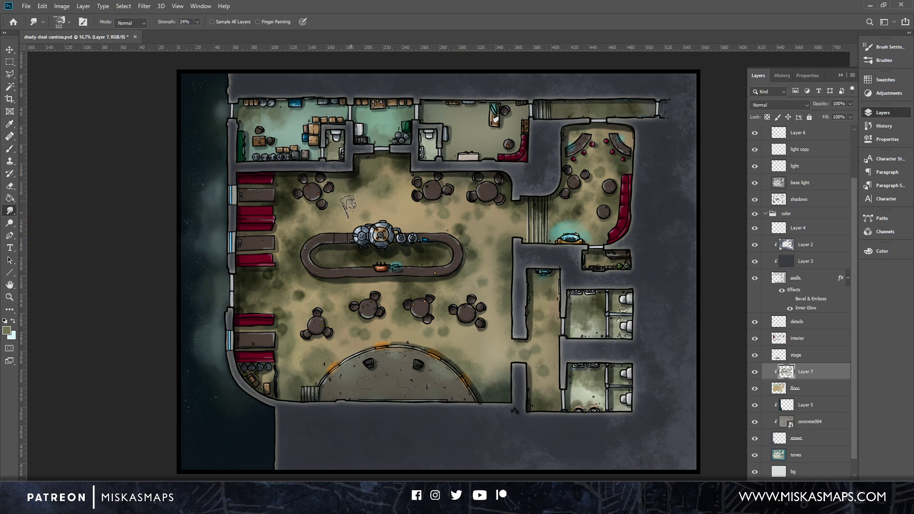
{"action": "mouse_move", "coordinate": [361, 179]}
{"action": "left_mouse_down"}
{"action": "mouse_move", "coordinate": [348, 205]}
{"action": "mouse_move", "coordinate": [378, 194]}
{"action": "left_mouse_up"}
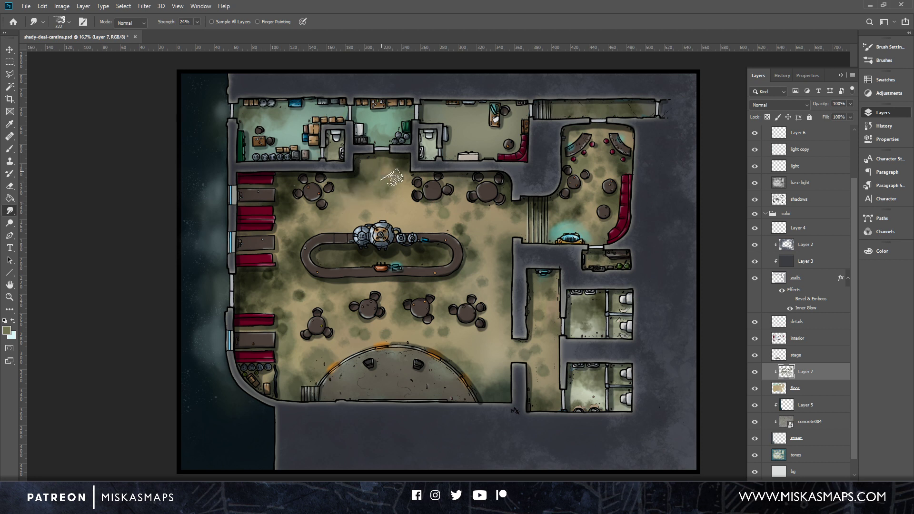
{"action": "mouse_move", "coordinate": [310, 214]}
{"action": "left_mouse_down"}
{"action": "mouse_move", "coordinate": [299, 200]}
{"action": "mouse_move", "coordinate": [284, 215]}
{"action": "mouse_move", "coordinate": [298, 176]}
{"action": "mouse_move", "coordinate": [287, 194]}
{"action": "left_mouse_up"}
{"action": "mouse_move", "coordinate": [297, 238]}
{"action": "left_mouse_down"}
{"action": "mouse_move", "coordinate": [293, 262]}
{"action": "mouse_move", "coordinate": [325, 222]}
{"action": "mouse_move", "coordinate": [293, 233]}
{"action": "mouse_move", "coordinate": [285, 277]}
{"action": "mouse_move", "coordinate": [301, 268]}
{"action": "mouse_move", "coordinate": [296, 252]}
{"action": "mouse_move", "coordinate": [290, 274]}
{"action": "mouse_move", "coordinate": [256, 285]}
{"action": "mouse_move", "coordinate": [264, 304]}
{"action": "mouse_move", "coordinate": [255, 302]}
{"action": "mouse_move", "coordinate": [271, 271]}
{"action": "mouse_move", "coordinate": [248, 275]}
{"action": "mouse_move", "coordinate": [290, 289]}
{"action": "mouse_move", "coordinate": [283, 338]}
{"action": "mouse_move", "coordinate": [305, 292]}
{"action": "mouse_move", "coordinate": [302, 304]}
{"action": "mouse_move", "coordinate": [297, 287]}
{"action": "mouse_move", "coordinate": [308, 300]}
{"action": "mouse_move", "coordinate": [303, 365]}
{"action": "mouse_move", "coordinate": [312, 345]}
{"action": "mouse_move", "coordinate": [340, 354]}
{"action": "mouse_move", "coordinate": [286, 388]}
{"action": "mouse_move", "coordinate": [354, 330]}
{"action": "mouse_move", "coordinate": [386, 329]}
{"action": "mouse_move", "coordinate": [389, 319]}
{"action": "mouse_move", "coordinate": [362, 281]}
{"action": "mouse_move", "coordinate": [397, 290]}
{"action": "mouse_move", "coordinate": [439, 284]}
{"action": "mouse_move", "coordinate": [391, 305]}
{"action": "mouse_move", "coordinate": [418, 331]}
{"action": "mouse_move", "coordinate": [446, 294]}
{"action": "mouse_move", "coordinate": [443, 326]}
{"action": "mouse_move", "coordinate": [422, 332]}
{"action": "mouse_move", "coordinate": [435, 339]}
{"action": "mouse_move", "coordinate": [448, 329]}
{"action": "mouse_move", "coordinate": [497, 393]}
{"action": "mouse_move", "coordinate": [497, 353]}
{"action": "mouse_move", "coordinate": [492, 371]}
{"action": "mouse_move", "coordinate": [481, 374]}
{"action": "mouse_move", "coordinate": [481, 281]}
{"action": "mouse_move", "coordinate": [488, 276]}
{"action": "mouse_move", "coordinate": [498, 294]}
{"action": "mouse_move", "coordinate": [495, 228]}
{"action": "mouse_move", "coordinate": [473, 240]}
{"action": "mouse_move", "coordinate": [465, 223]}
{"action": "mouse_move", "coordinate": [451, 224]}
{"action": "mouse_move", "coordinate": [484, 213]}
{"action": "mouse_move", "coordinate": [436, 218]}
{"action": "mouse_move", "coordinate": [460, 181]}
{"action": "mouse_move", "coordinate": [384, 174]}
{"action": "mouse_move", "coordinate": [367, 195]}
{"action": "mouse_move", "coordinate": [357, 188]}
{"action": "mouse_move", "coordinate": [396, 165]}
{"action": "mouse_move", "coordinate": [389, 198]}
{"action": "mouse_move", "coordinate": [474, 183]}
{"action": "mouse_move", "coordinate": [500, 231]}
{"action": "mouse_move", "coordinate": [535, 216]}
{"action": "mouse_move", "coordinate": [557, 219]}
{"action": "mouse_move", "coordinate": [586, 204]}
{"action": "mouse_move", "coordinate": [597, 158]}
{"action": "mouse_move", "coordinate": [624, 167]}
{"action": "mouse_move", "coordinate": [600, 131]}
{"action": "left_mouse_up"}
{"action": "mouse_move", "coordinate": [611, 196]}
{"action": "left_mouse_down"}
{"action": "mouse_move", "coordinate": [599, 202]}
{"action": "mouse_move", "coordinate": [594, 231]}
{"action": "left_mouse_up"}
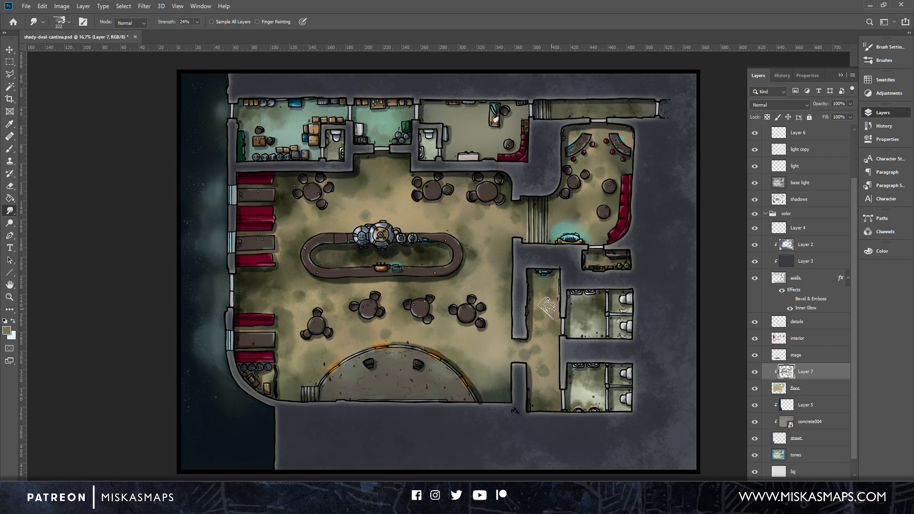
Smudge the olive grime on the corridor, toilet and teal storeroom floors into soft blends.
{"action": "mouse_move", "coordinate": [546, 309]}
{"action": "left_mouse_down"}
{"action": "mouse_move", "coordinate": [533, 353]}
{"action": "mouse_move", "coordinate": [542, 343]}
{"action": "left_mouse_up"}
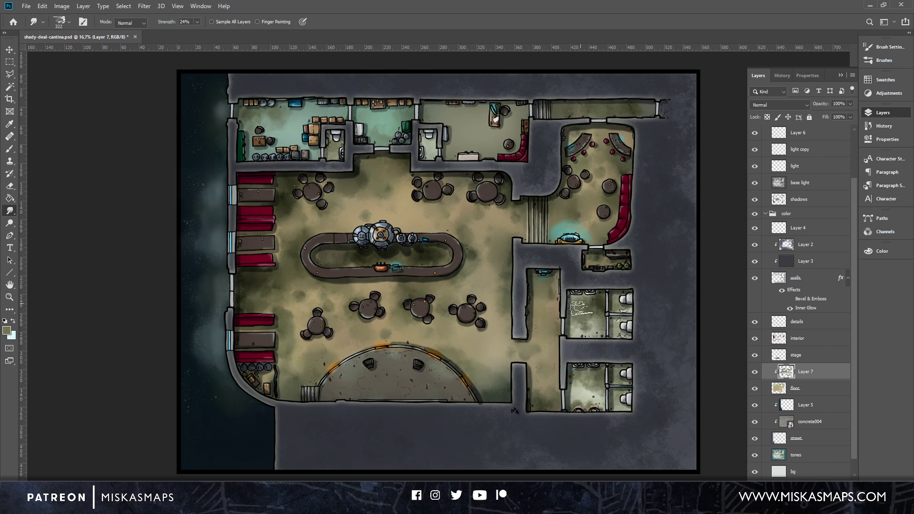
{"action": "mouse_move", "coordinate": [582, 309]}
{"action": "left_mouse_down"}
{"action": "mouse_move", "coordinate": [601, 309]}
{"action": "mouse_move", "coordinate": [603, 298]}
{"action": "mouse_move", "coordinate": [625, 306]}
{"action": "left_mouse_up"}
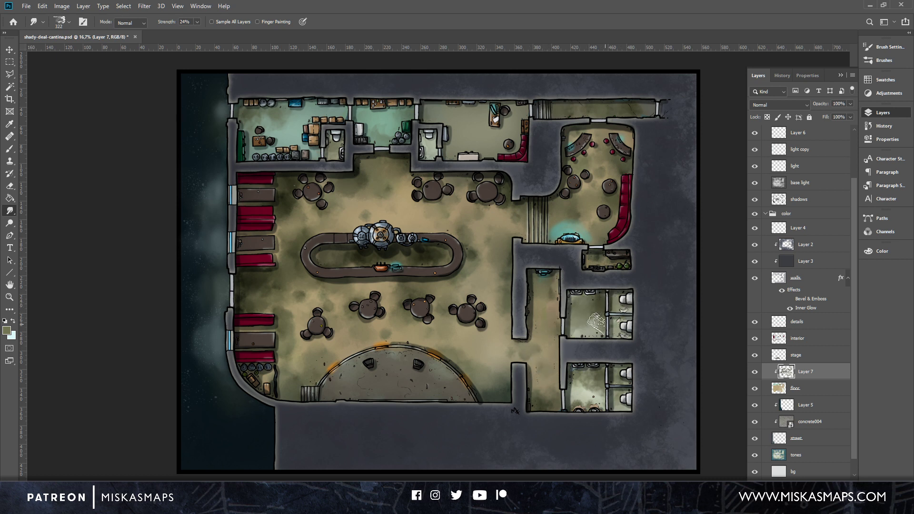
{"action": "mouse_move", "coordinate": [595, 387]}
{"action": "left_mouse_down"}
{"action": "mouse_move", "coordinate": [605, 398]}
{"action": "mouse_move", "coordinate": [616, 392]}
{"action": "left_mouse_up"}
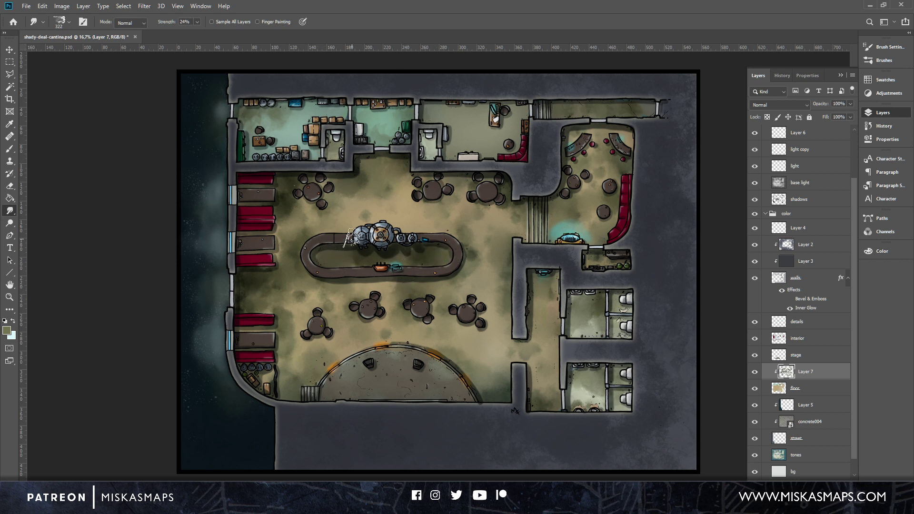
{"action": "mouse_move", "coordinate": [262, 113]}
{"action": "left_mouse_down"}
{"action": "mouse_move", "coordinate": [255, 130]}
{"action": "mouse_move", "coordinate": [280, 112]}
{"action": "mouse_move", "coordinate": [297, 121]}
{"action": "mouse_move", "coordinate": [331, 111]}
{"action": "left_mouse_up"}
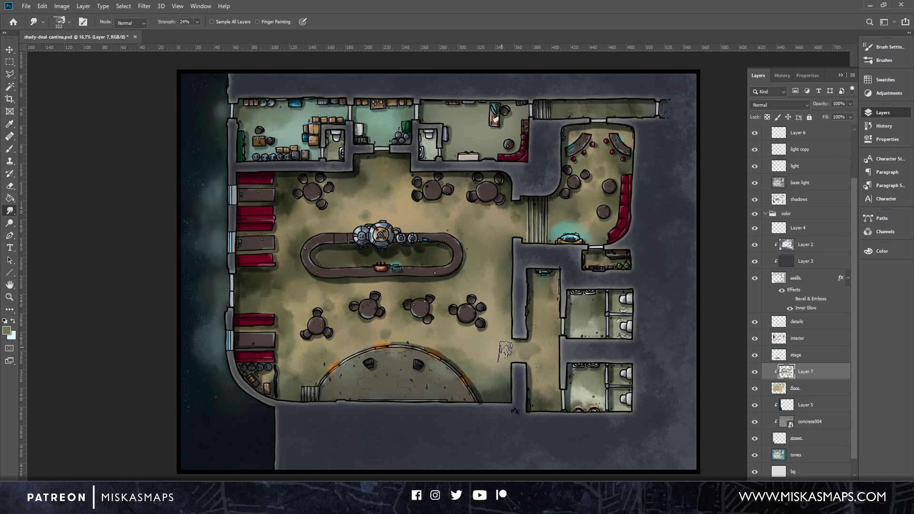
Lower the grime Layer 7 to 48% opacity and compare the floors with the layer hidden and shown.
{"action": "left_click", "coordinate": [850, 104]}
{"action": "left_click_drag", "start_coordinate": [832, 115], "coordinate": [827, 116]}
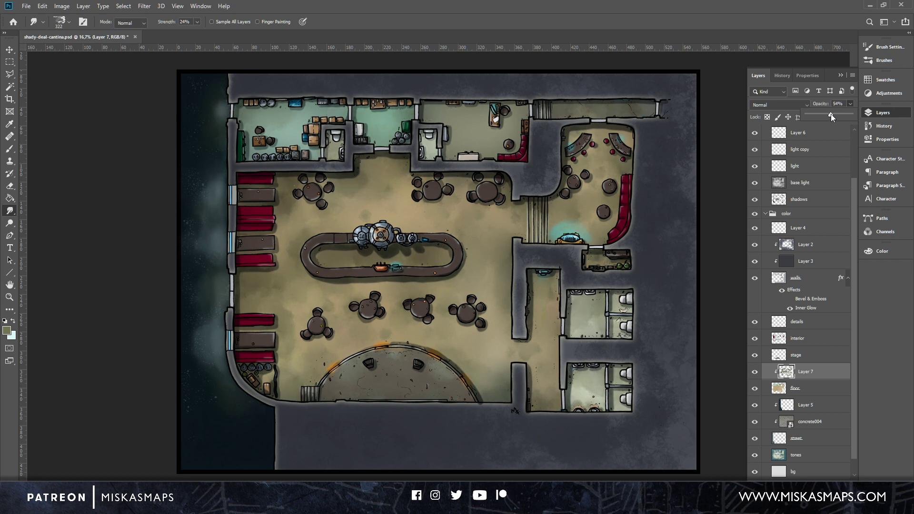
{"action": "left_click_drag", "start_coordinate": [830, 114], "coordinate": [831, 113]}
{"action": "left_click", "coordinate": [328, 300]}
{"action": "left_click", "coordinate": [755, 372]}
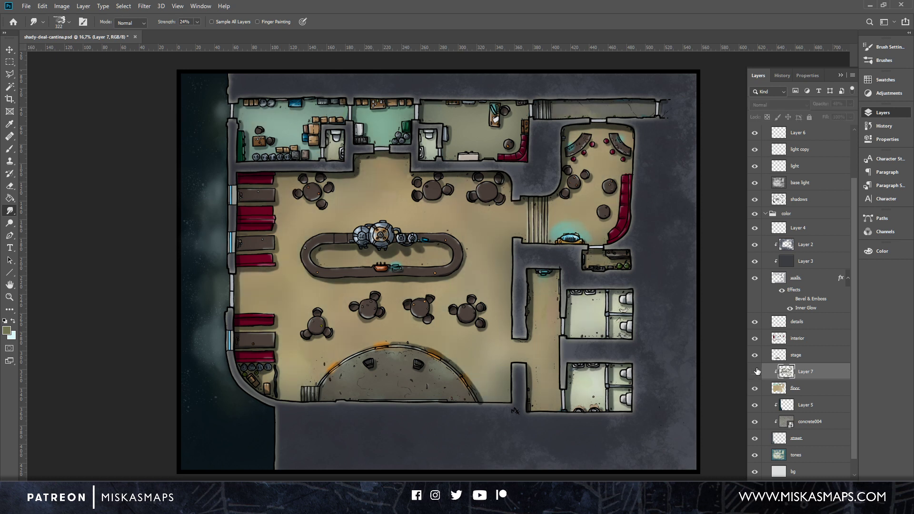
{"action": "left_click", "coordinate": [756, 372]}
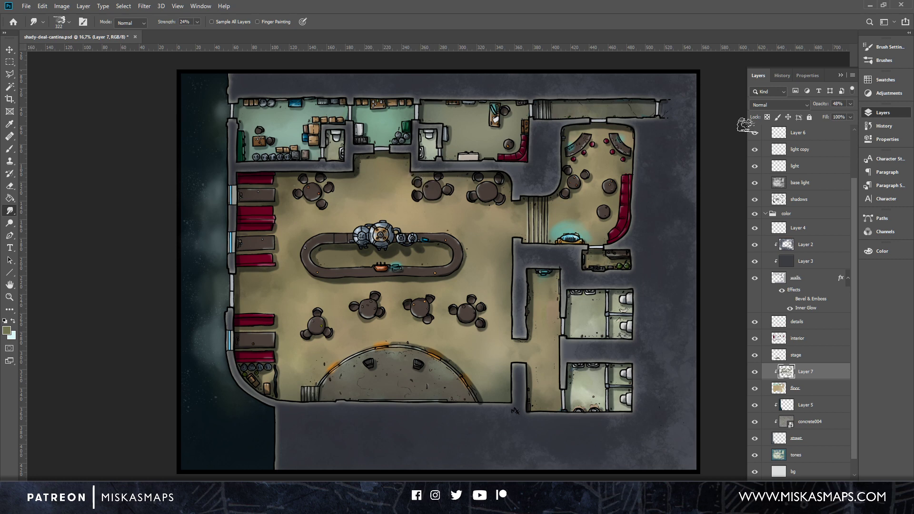
Set the grime Layer 7 to Multiply blending at 30% opacity and save the document.
{"action": "left_click", "coordinate": [787, 103]}
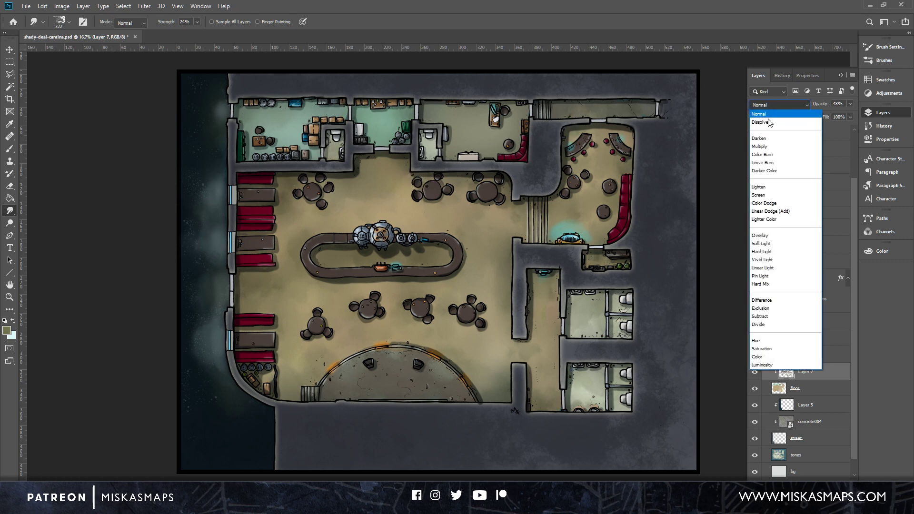
{"action": "left_click", "coordinate": [760, 147]}
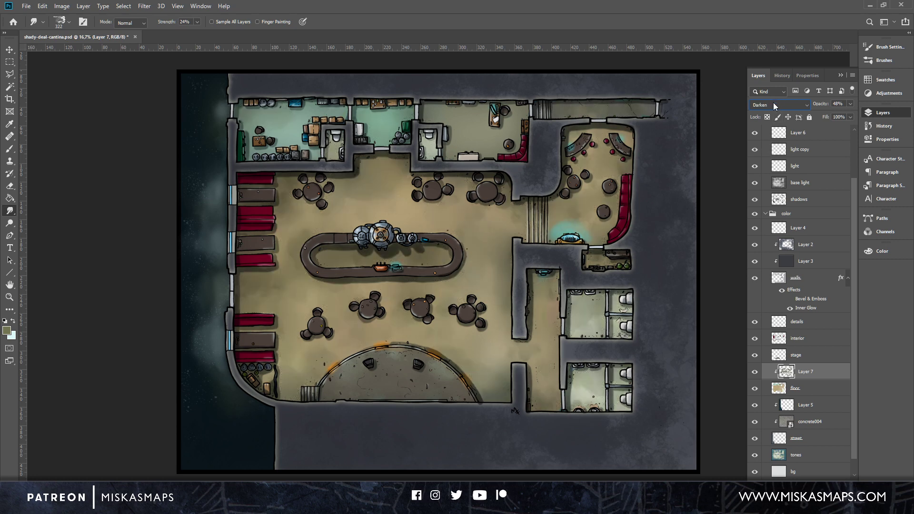
{"action": "scroll", "coordinate": [773, 102], "scroll_direction": "down", "scroll_amount": 1}
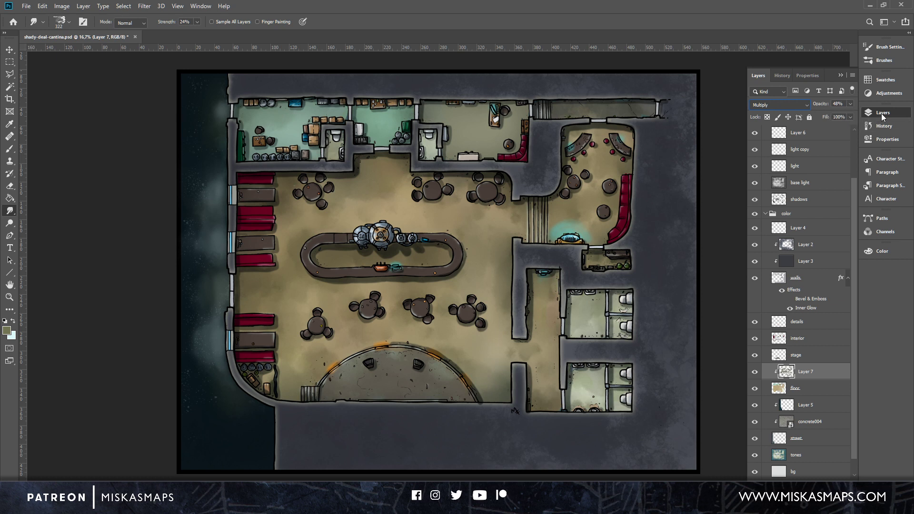
{"action": "left_click", "coordinate": [851, 103]}
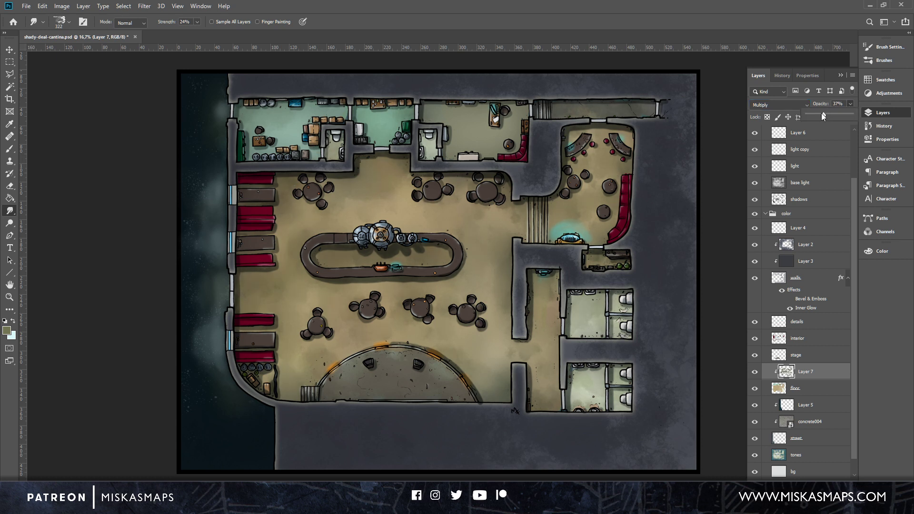
{"action": "left_click_drag", "start_coordinate": [821, 115], "coordinate": [820, 116]}
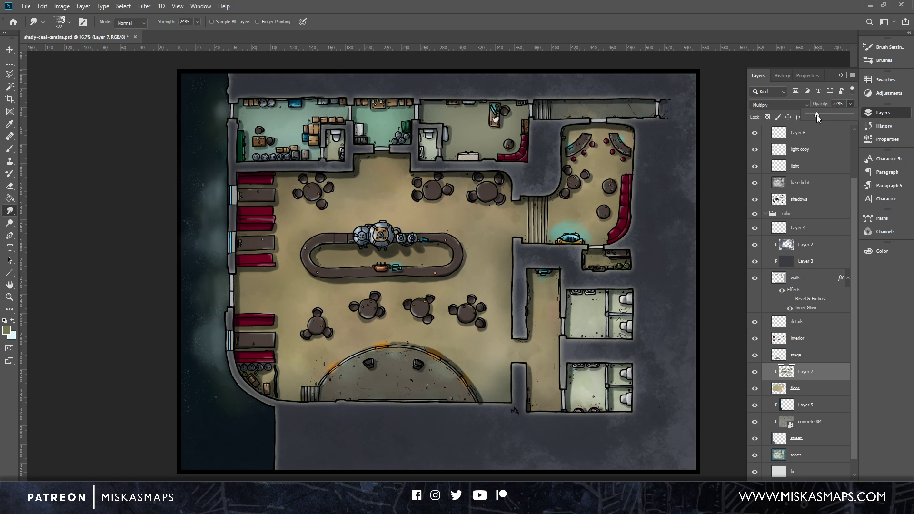
{"action": "left_click_drag", "start_coordinate": [817, 117], "coordinate": [821, 114]}
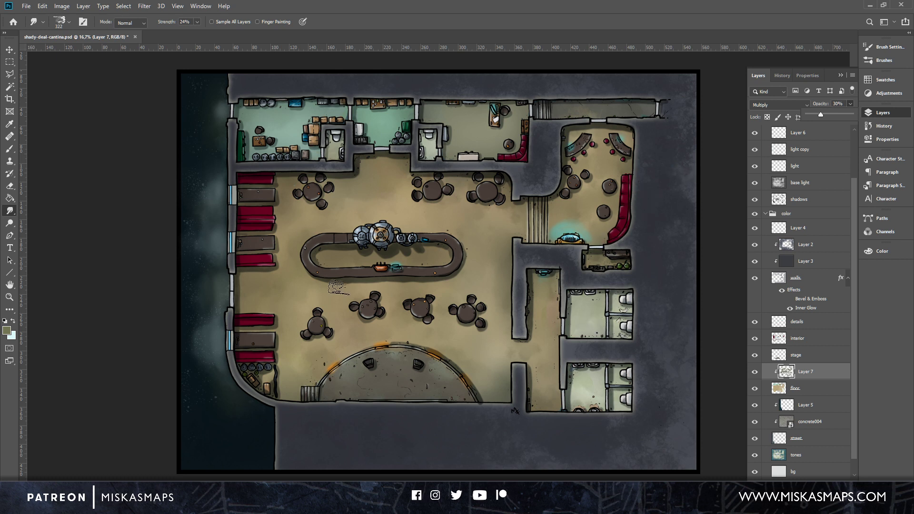
{"action": "key", "text": "ctrl+s"}
Select Layer 3 above the walls layer and compare the walls with it hidden and shown.
{"action": "left_click_drag", "start_coordinate": [852, 309], "coordinate": [856, 353]}
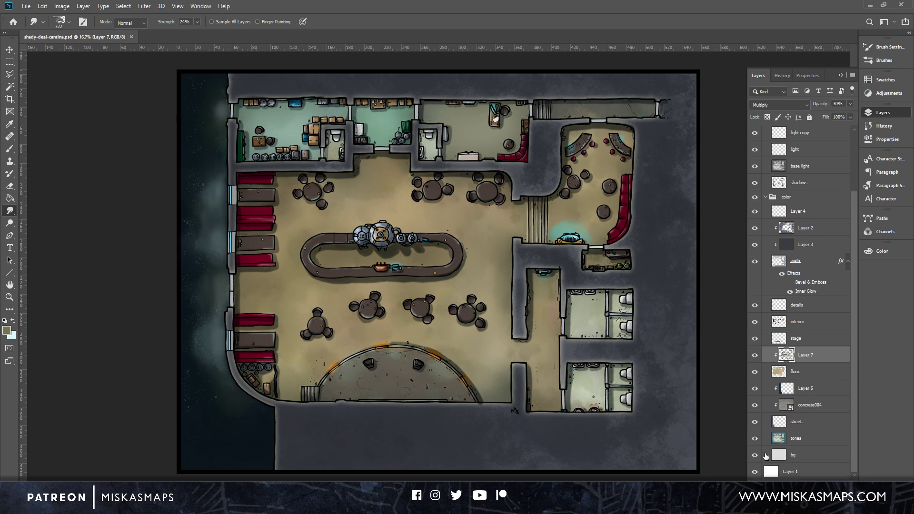
{"action": "left_click", "coordinate": [820, 247]}
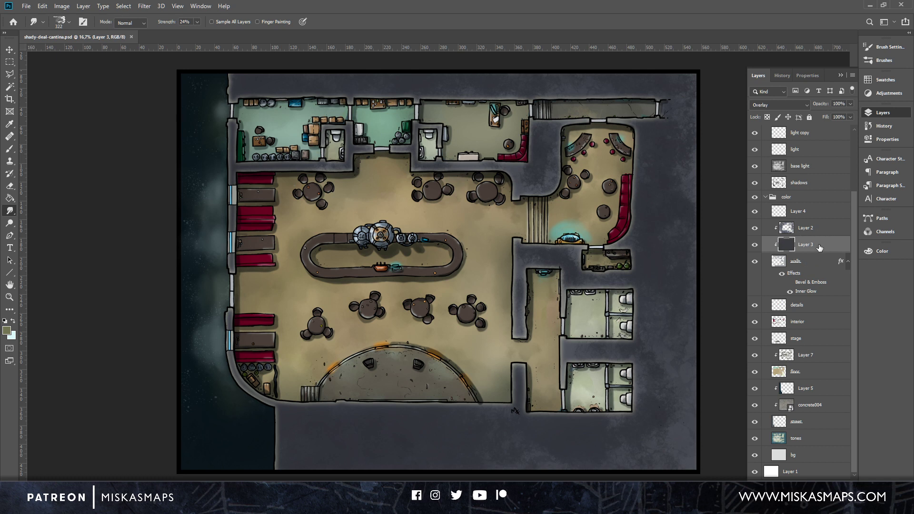
{"action": "left_click", "coordinate": [754, 245]}
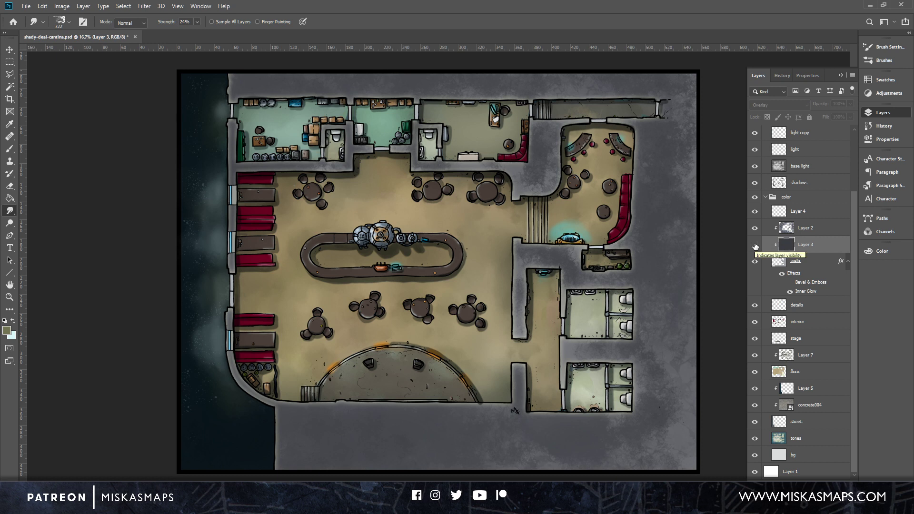
{"action": "left_click", "coordinate": [754, 245]}
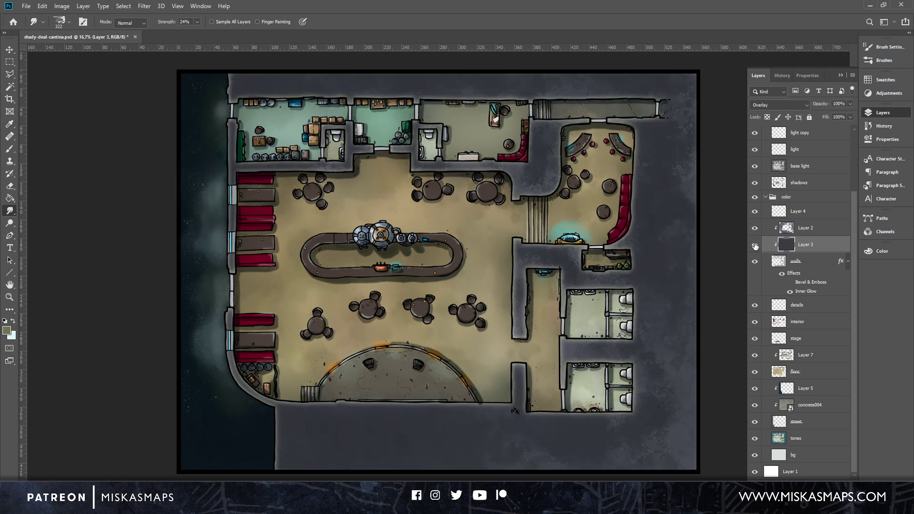
{"action": "left_click", "coordinate": [754, 245]}
{"action": "left_click", "coordinate": [755, 245]}
Try Multiply and Normal blending on Layer 3, then set it to Color Burn at 77% opacity.
{"action": "left_click", "coordinate": [806, 104]}
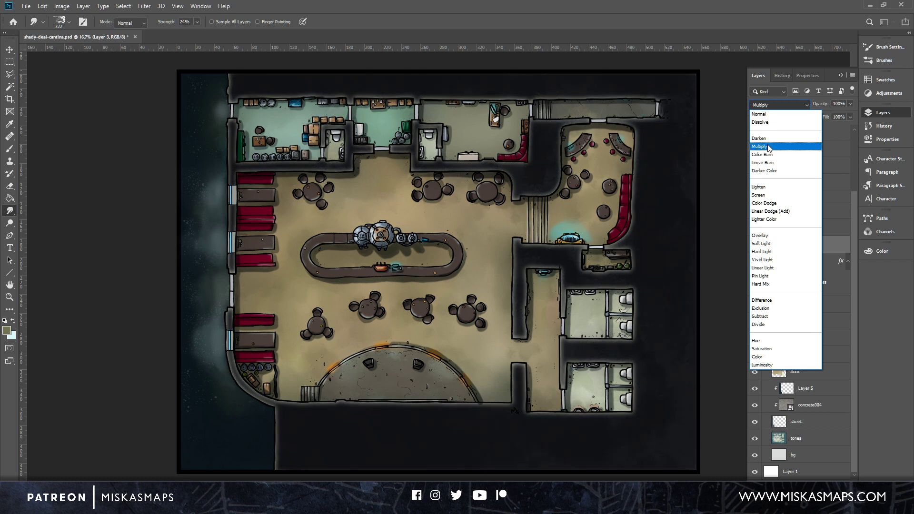
{"action": "left_click", "coordinate": [768, 148]}
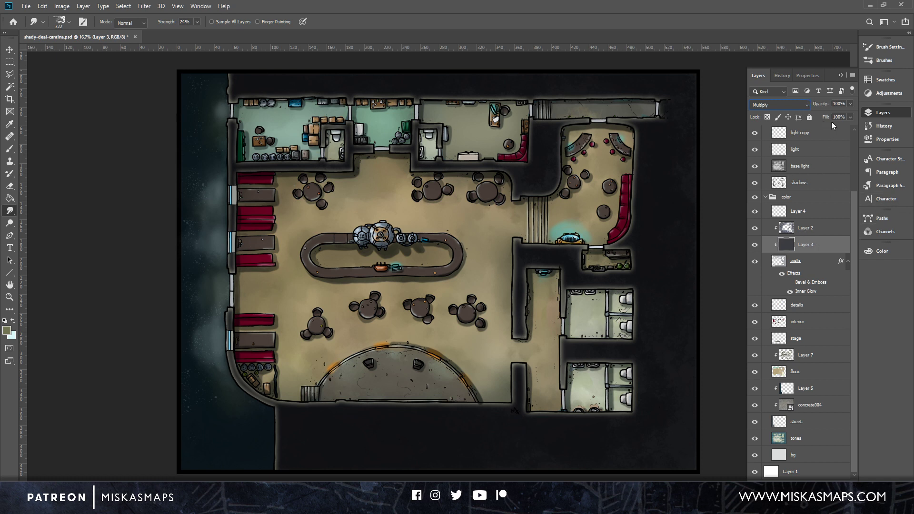
{"action": "left_click", "coordinate": [808, 104]}
{"action": "left_click", "coordinate": [787, 111]}
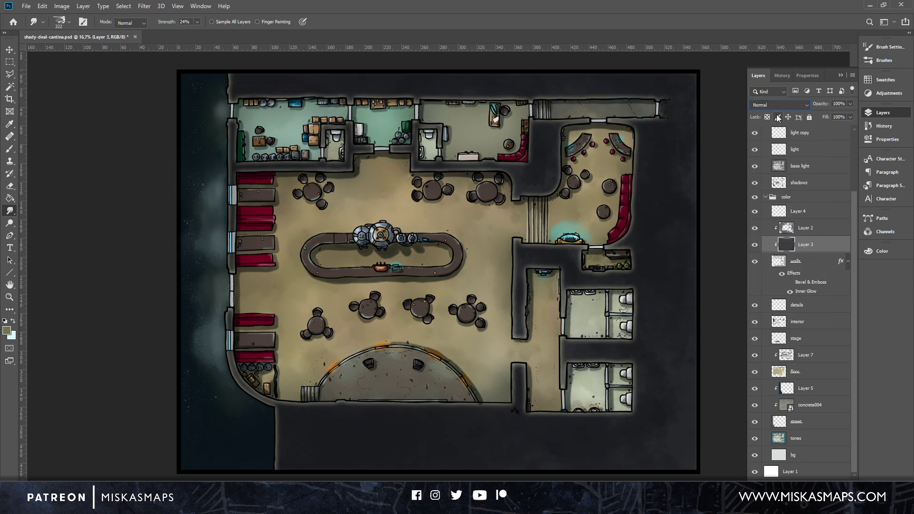
{"action": "scroll", "coordinate": [788, 105], "scroll_direction": "down", "scroll_amount": 1}
{"action": "scroll", "coordinate": [802, 108], "scroll_direction": "down", "scroll_amount": 1}
{"action": "scroll", "coordinate": [802, 107], "scroll_direction": "down", "scroll_amount": 1}
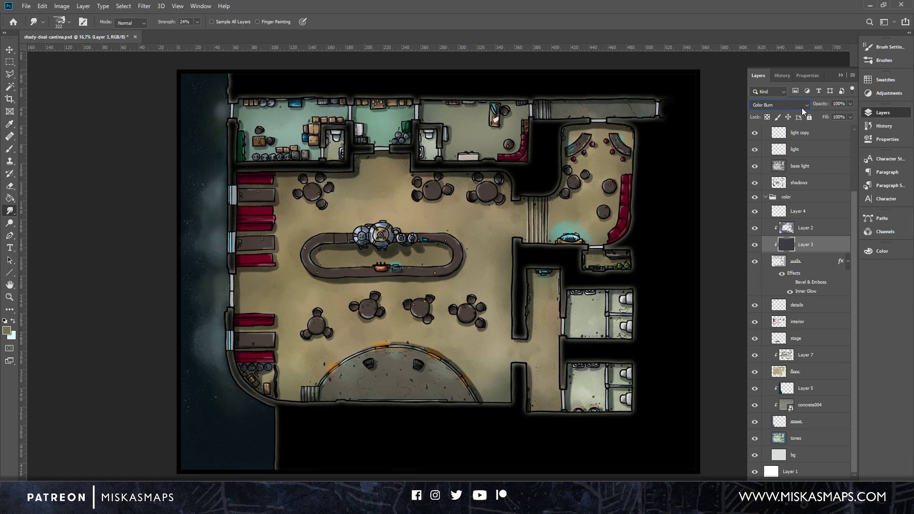
{"action": "left_click", "coordinate": [851, 104]}
{"action": "left_click_drag", "start_coordinate": [847, 114], "coordinate": [840, 112]}
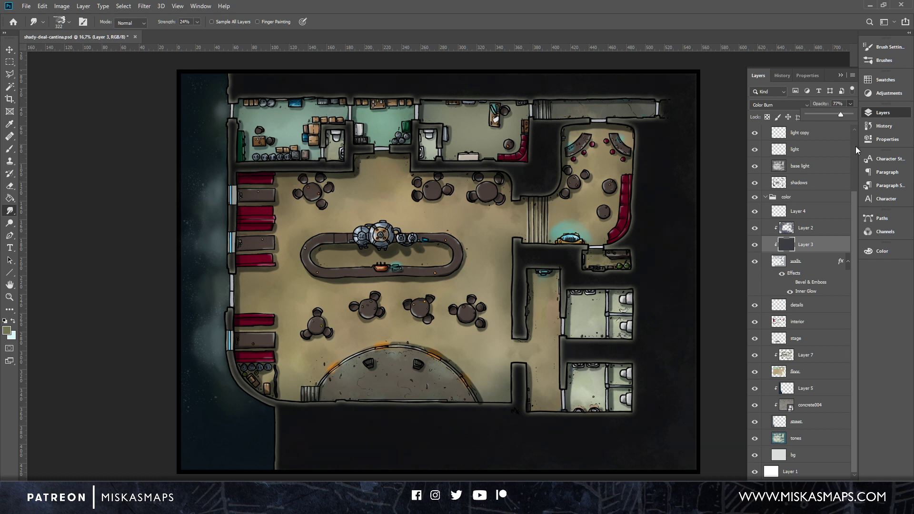
Toggle Layer 3's visibility repeatedly to compare the walls with and without the Color Burn darkening.
{"action": "left_click", "coordinate": [755, 245]}
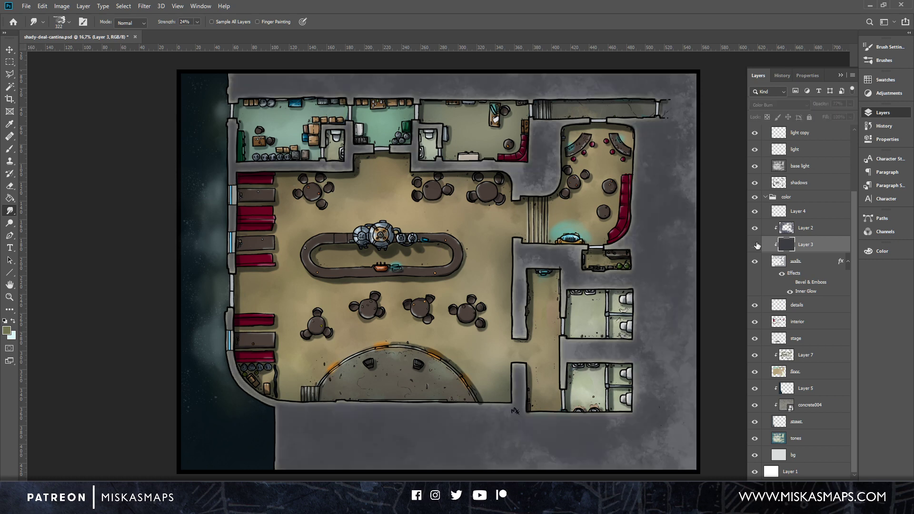
{"action": "left_click", "coordinate": [755, 245]}
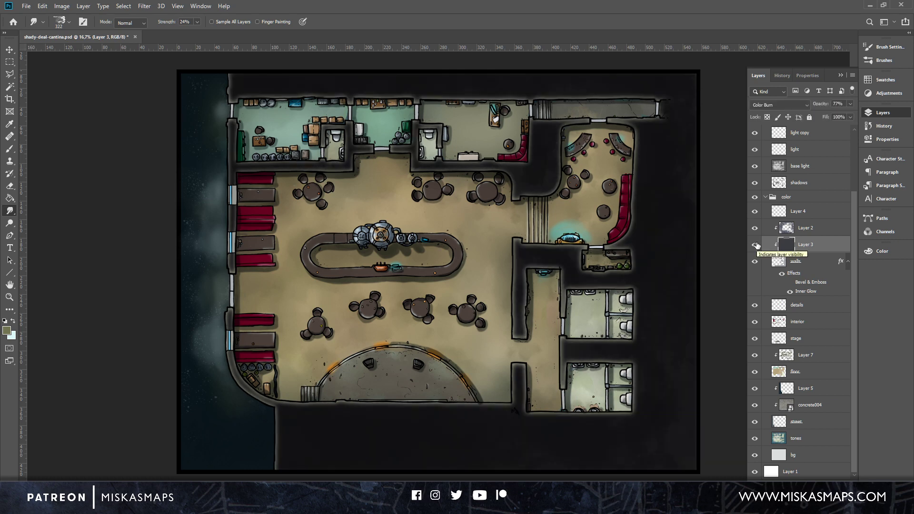
{"action": "left_click", "coordinate": [755, 245]}
{"action": "left_click", "coordinate": [756, 244]}
{"action": "left_click", "coordinate": [755, 246]}
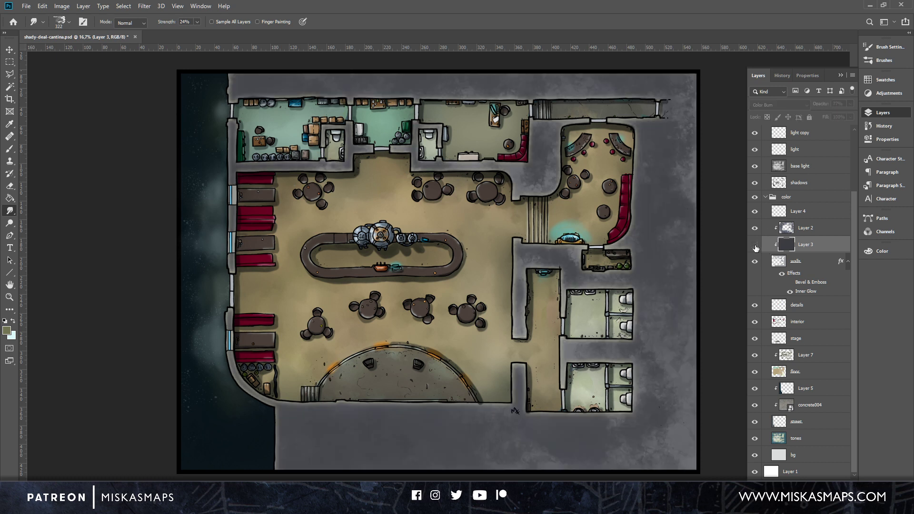
{"action": "left_click", "coordinate": [755, 246]}
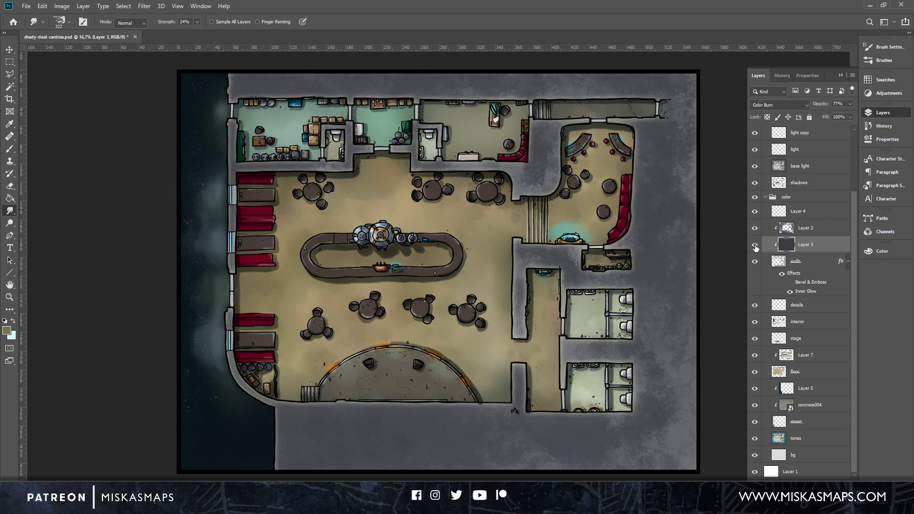
{"action": "left_click", "coordinate": [755, 245]}
{"action": "left_click", "coordinate": [755, 245]}
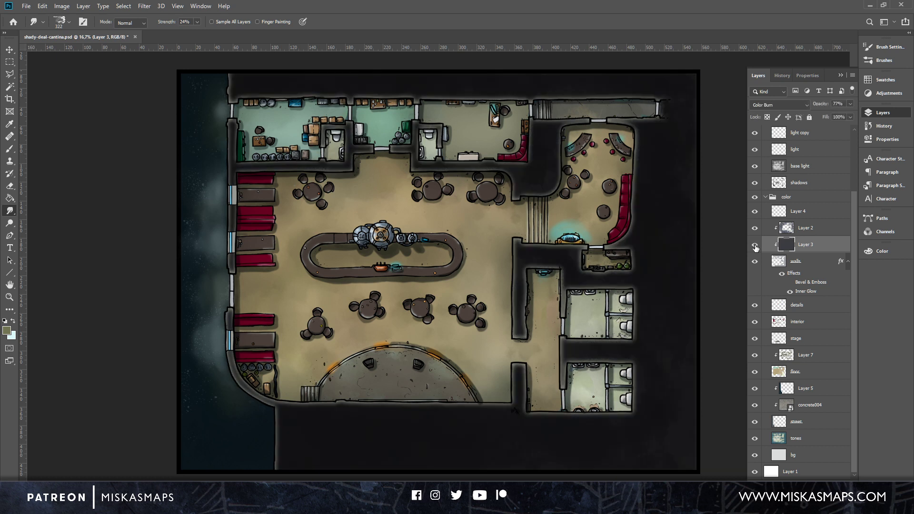
{"action": "left_click", "coordinate": [755, 247]}
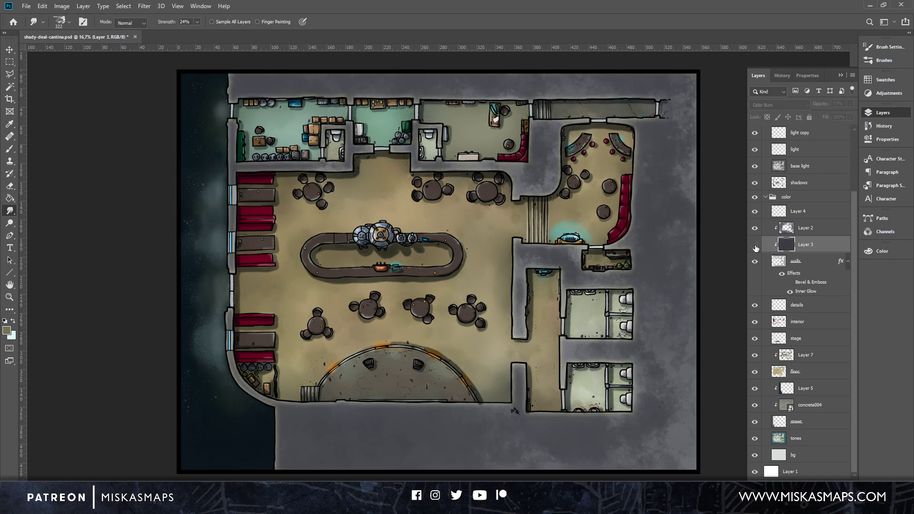
{"action": "left_click", "coordinate": [755, 246]}
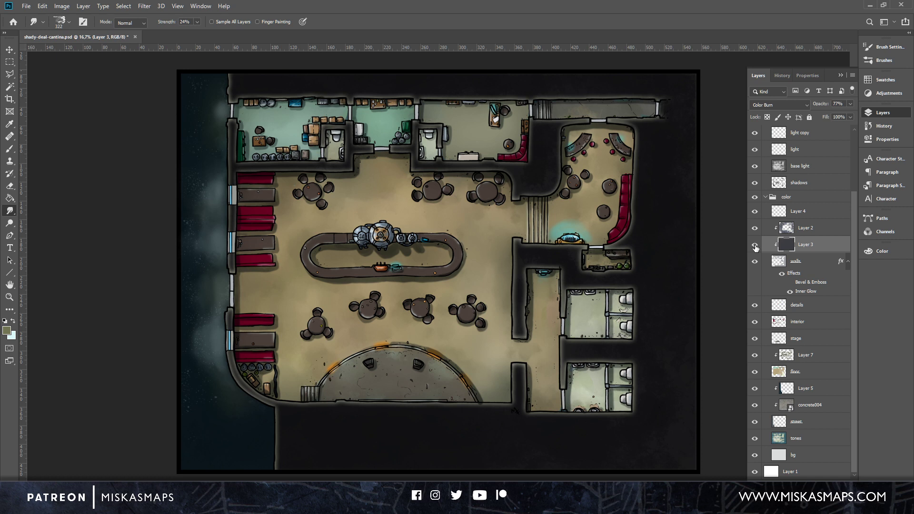
{"action": "left_click", "coordinate": [755, 246]}
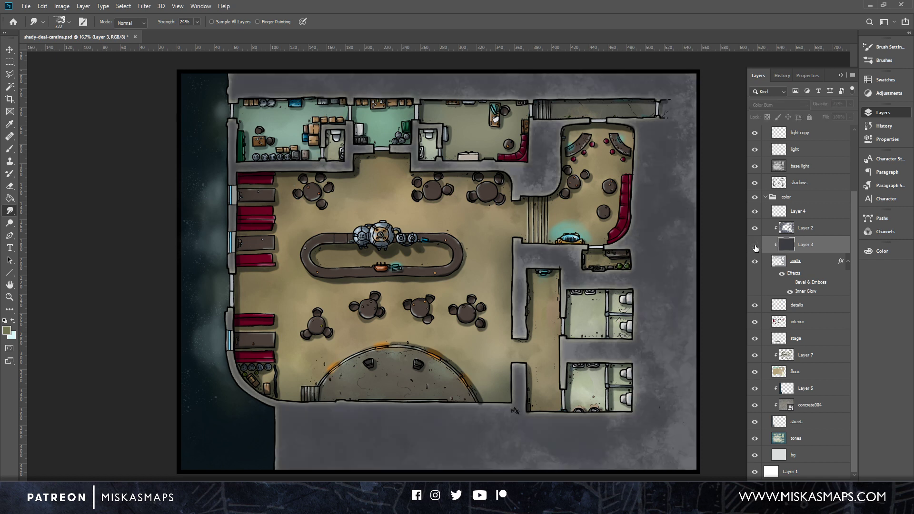
{"action": "left_click", "coordinate": [755, 246]}
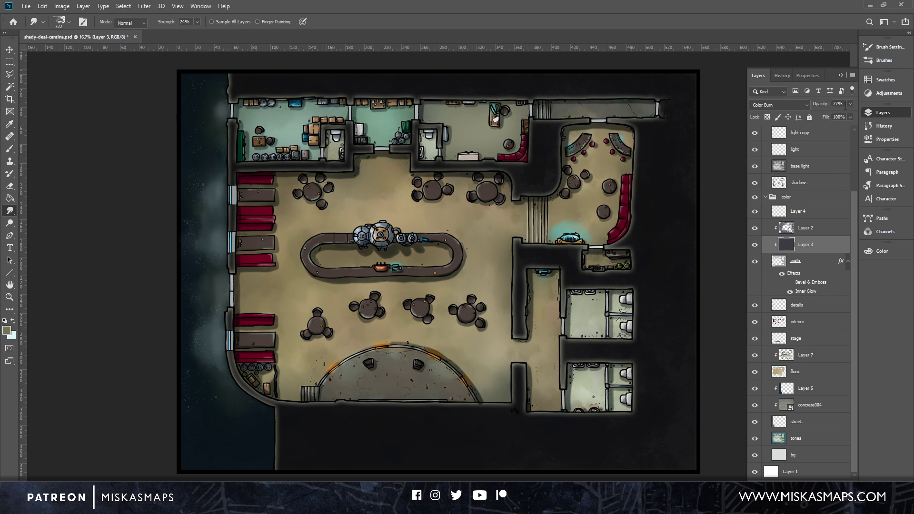
Set the opacity of the Color Burn Layer 3 to 50%.
{"action": "left_click", "coordinate": [819, 105]}
{"action": "type", "text": "50"}
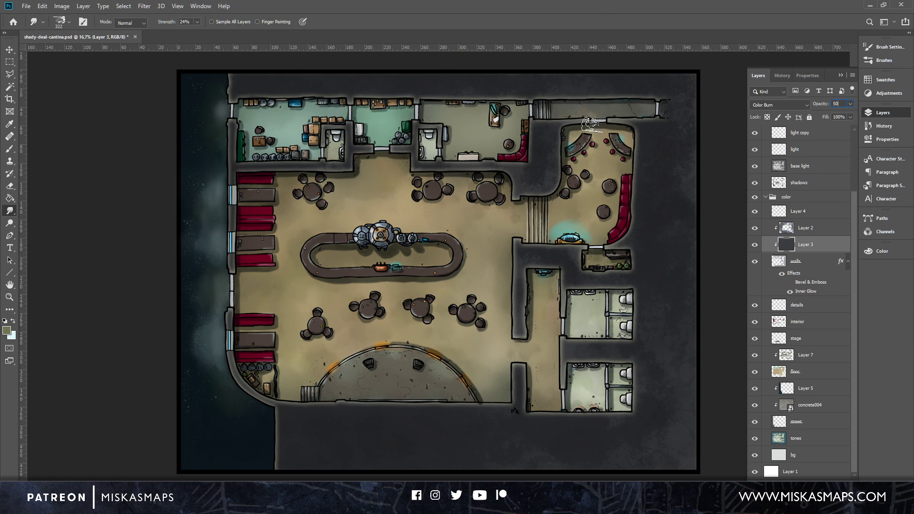
Compare the walls with Layer 2's texture shown and hidden, and leave Layer 2 hidden.
{"action": "left_click", "coordinate": [755, 230]}
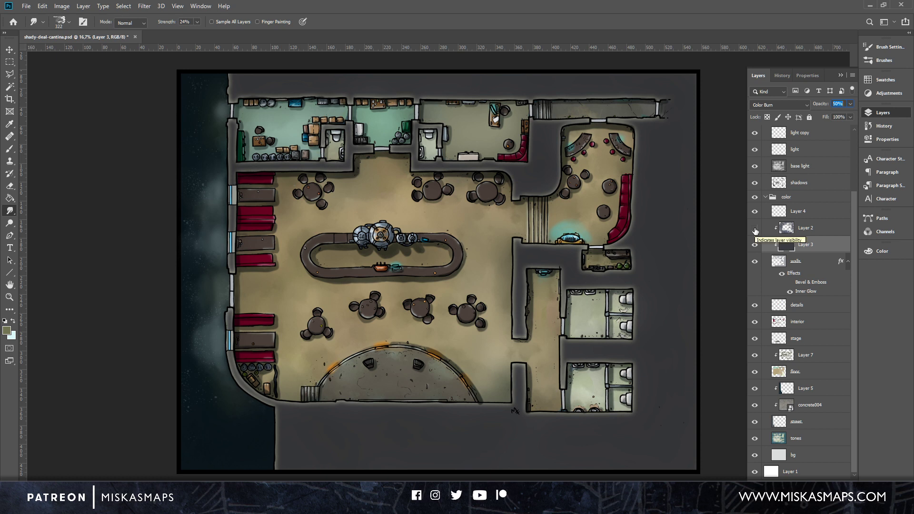
{"action": "left_click", "coordinate": [755, 230]}
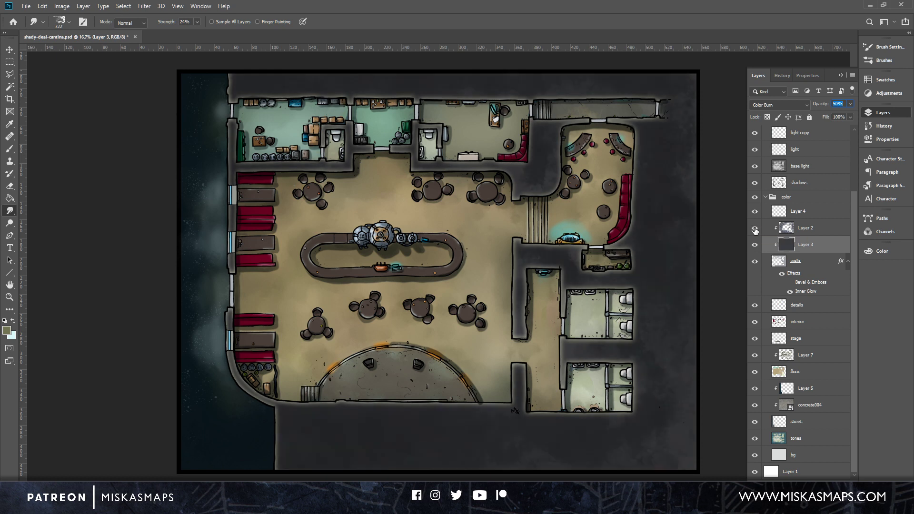
{"action": "left_click", "coordinate": [755, 230]}
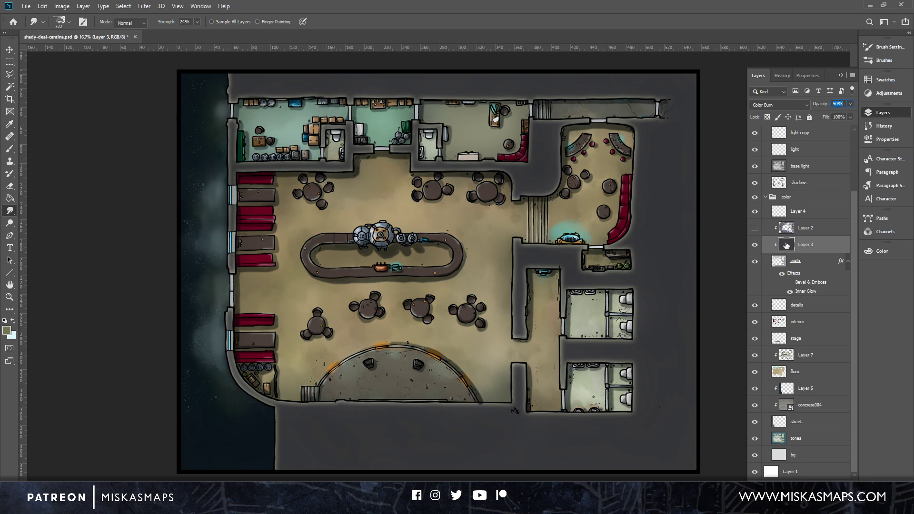
Set the opacity of the Color Burn Layer 3 to 70%, check the darkened walls up close, and save the map.
{"action": "left_click", "coordinate": [851, 103]}
{"action": "mouse_move", "coordinate": [830, 115]}
{"action": "left_mouse_down"}
{"action": "mouse_move", "coordinate": [850, 116]}
{"action": "mouse_move", "coordinate": [841, 115]}
{"action": "left_mouse_up"}
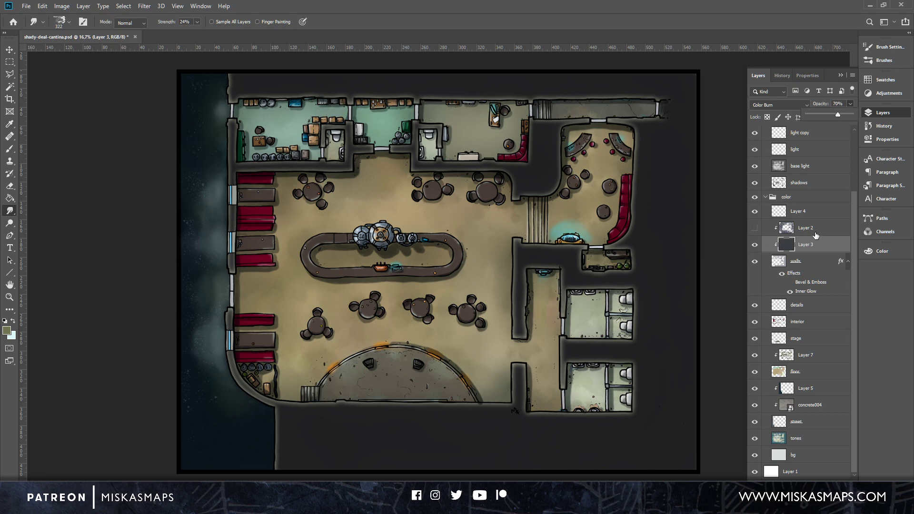
{"action": "scroll", "coordinate": [566, 170], "scroll_direction": "up", "scroll_amount": 3}
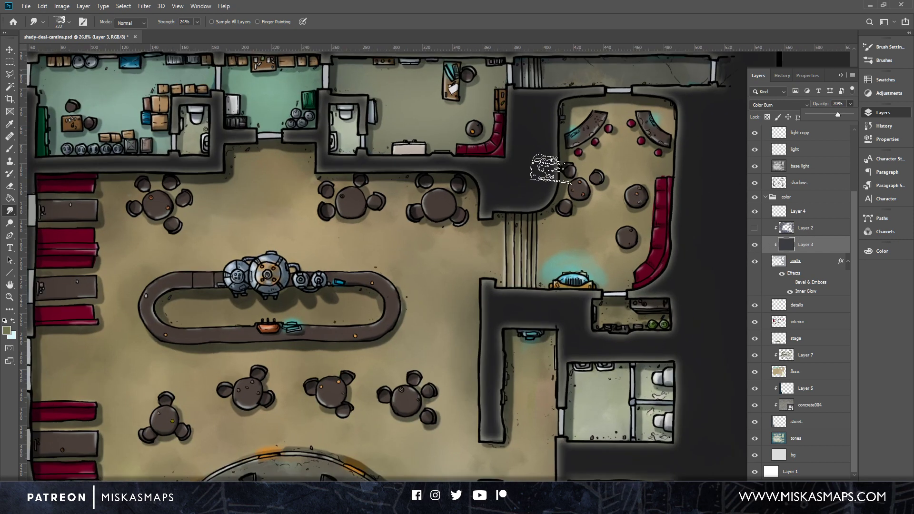
{"action": "scroll", "coordinate": [547, 170], "scroll_direction": "down", "scroll_amount": 4}
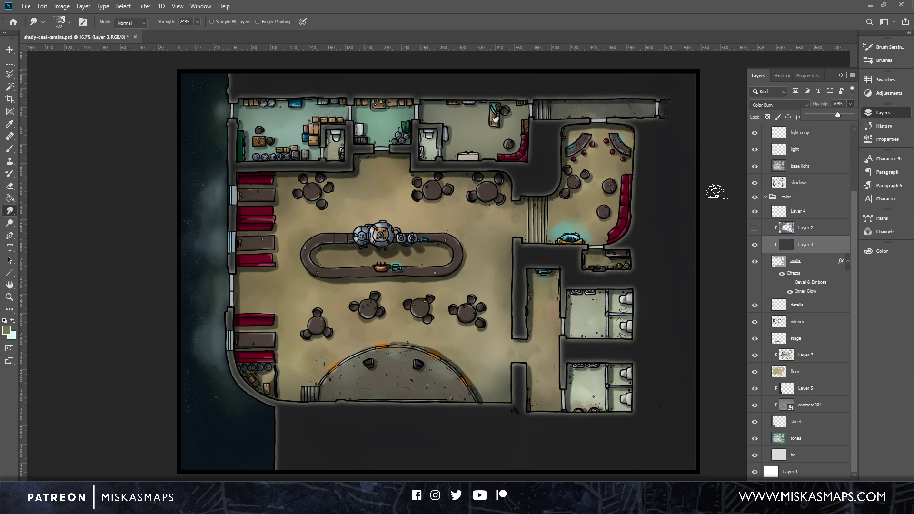
{"action": "key", "text": "ctrl+s"}
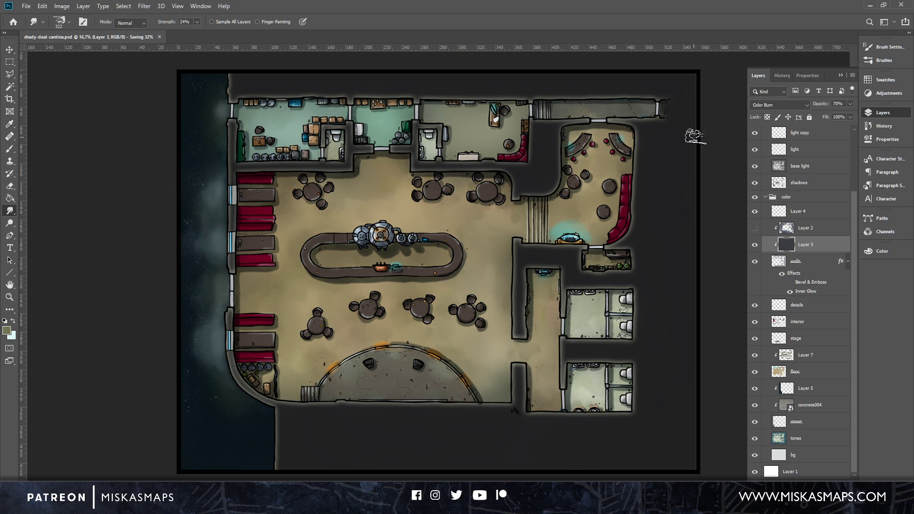
{"action": "scroll", "coordinate": [819, 176], "scroll_direction": "up", "scroll_amount": 3}
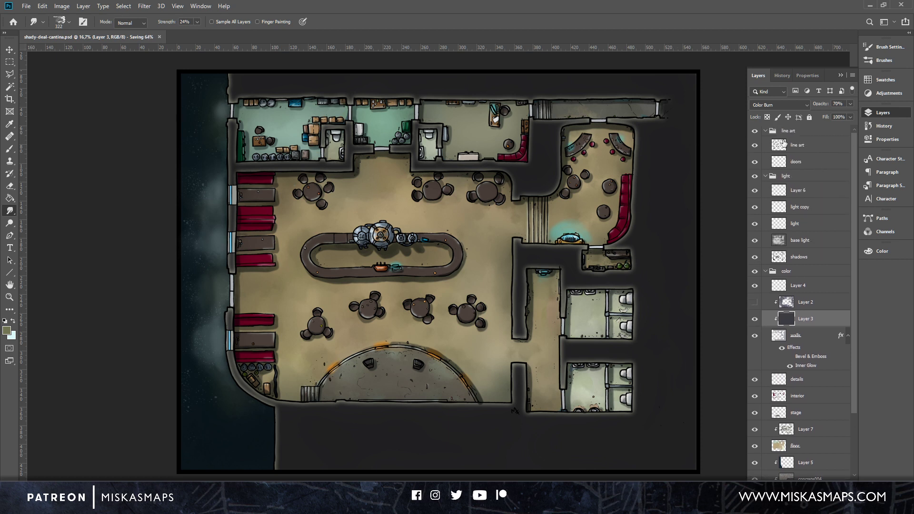